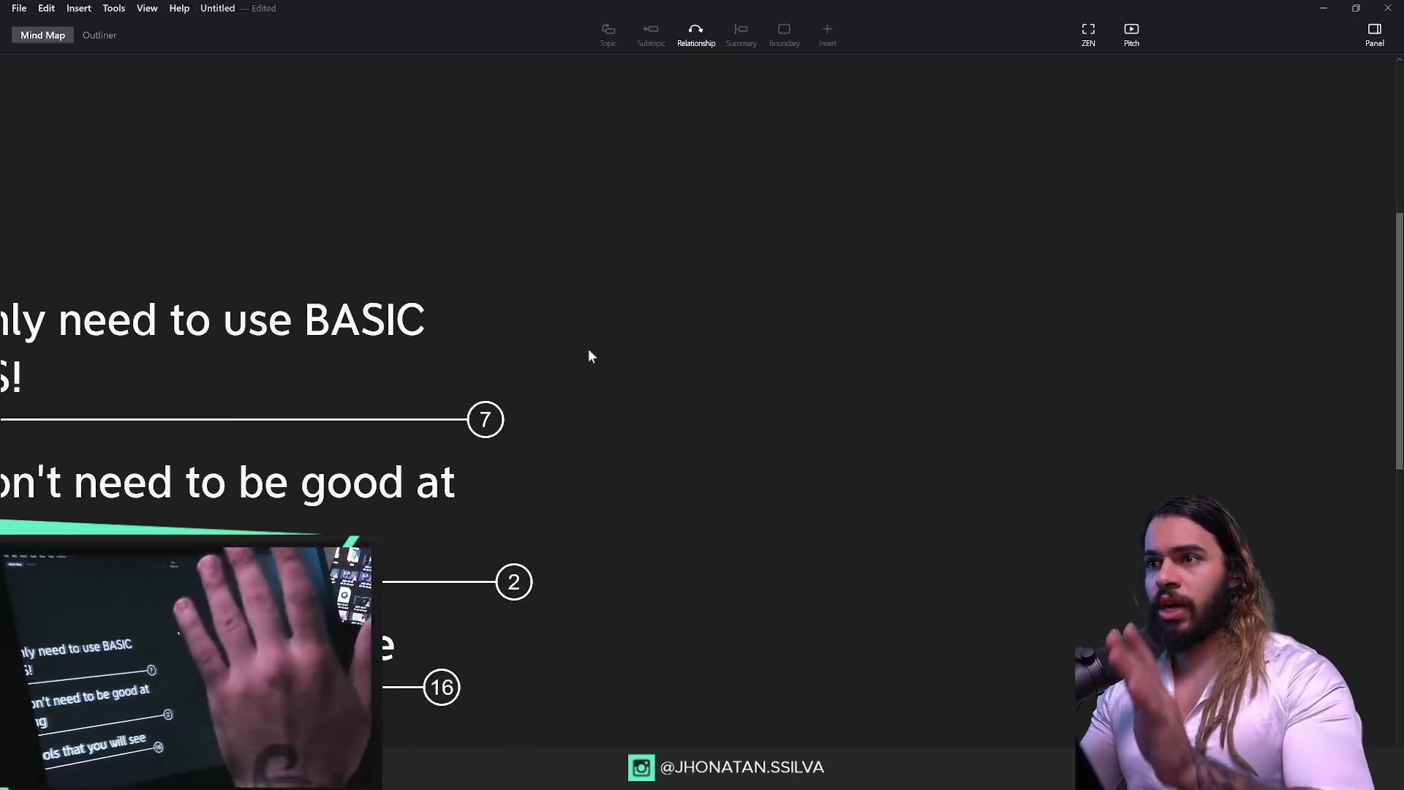
Step: Expand the mind map's BASIC TOOLS branch to the vector project anatomy and open its START subtopic
drag(468, 414, 648, 407)
click(674, 421)
drag(901, 445, 525, 554)
drag(713, 524, 262, 529)
drag(982, 307, 648, 362)
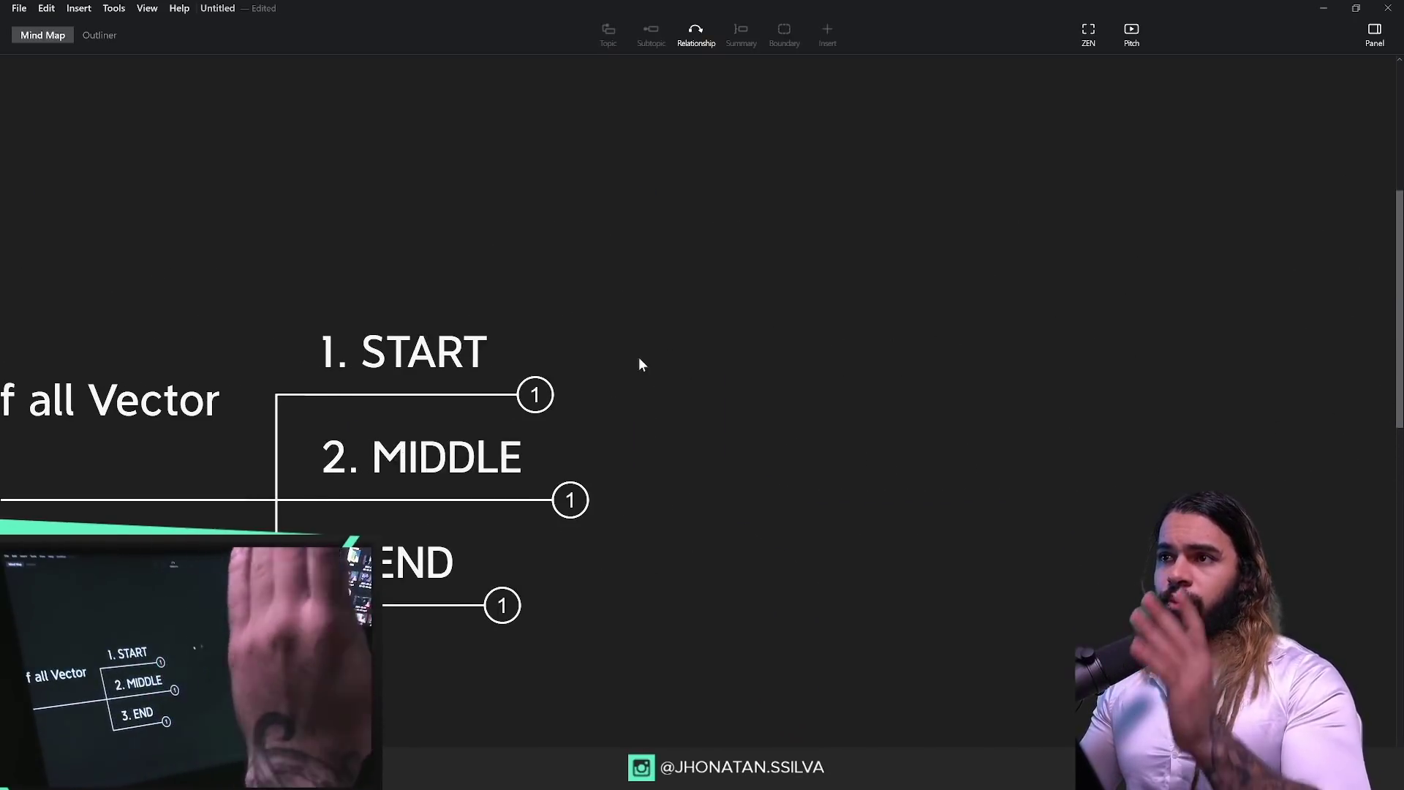
click(536, 395)
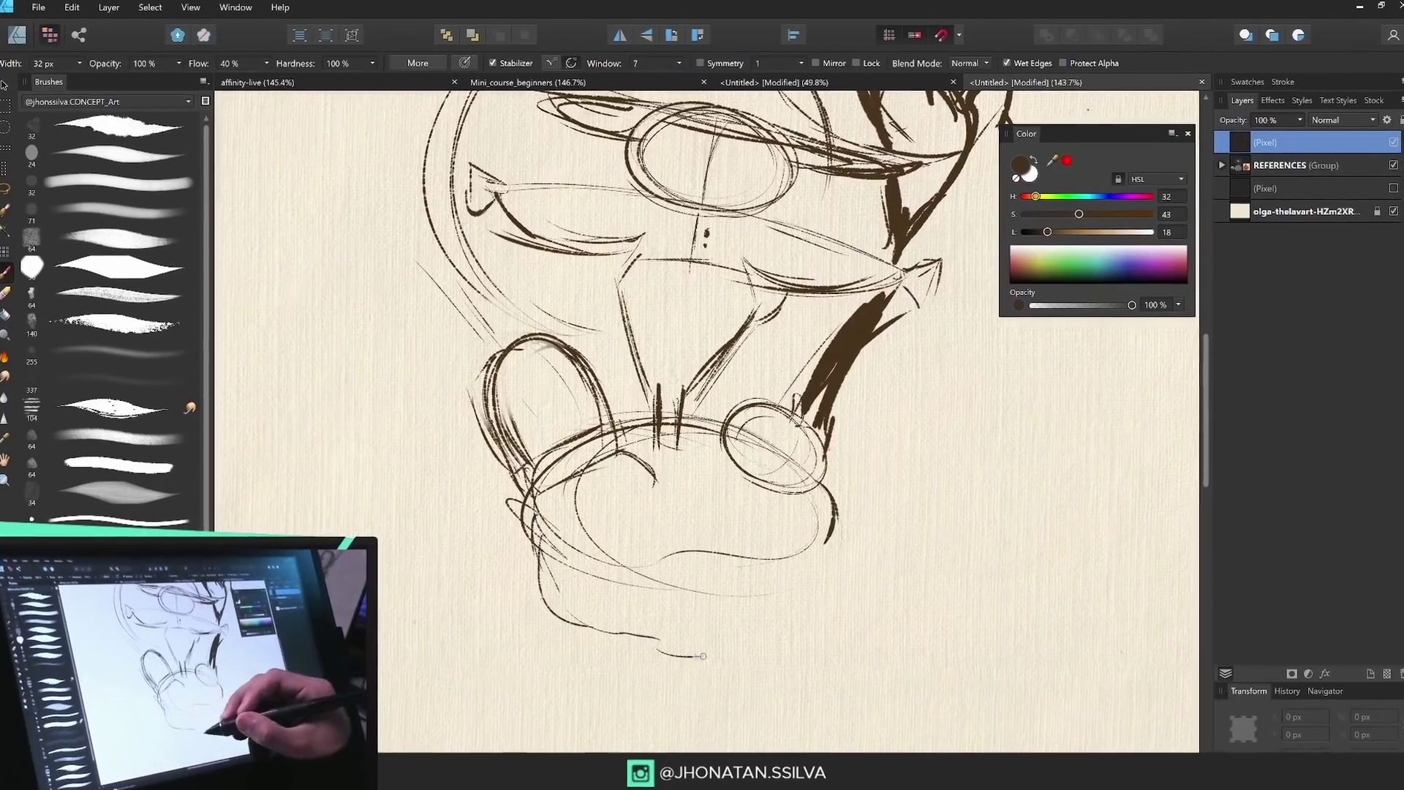
Step: In Affinity Designer, sketch the skull's upper jaw line and blocky teeth below the cheeks with the dark brown 32 px brush
drag(552, 561, 552, 598)
mouse_move(618, 592)
mouse_down()
mouse_move(638, 617)
mouse_move(676, 614)
mouse_up()
drag(836, 539, 815, 588)
drag(532, 544, 590, 633)
drag(664, 649, 725, 659)
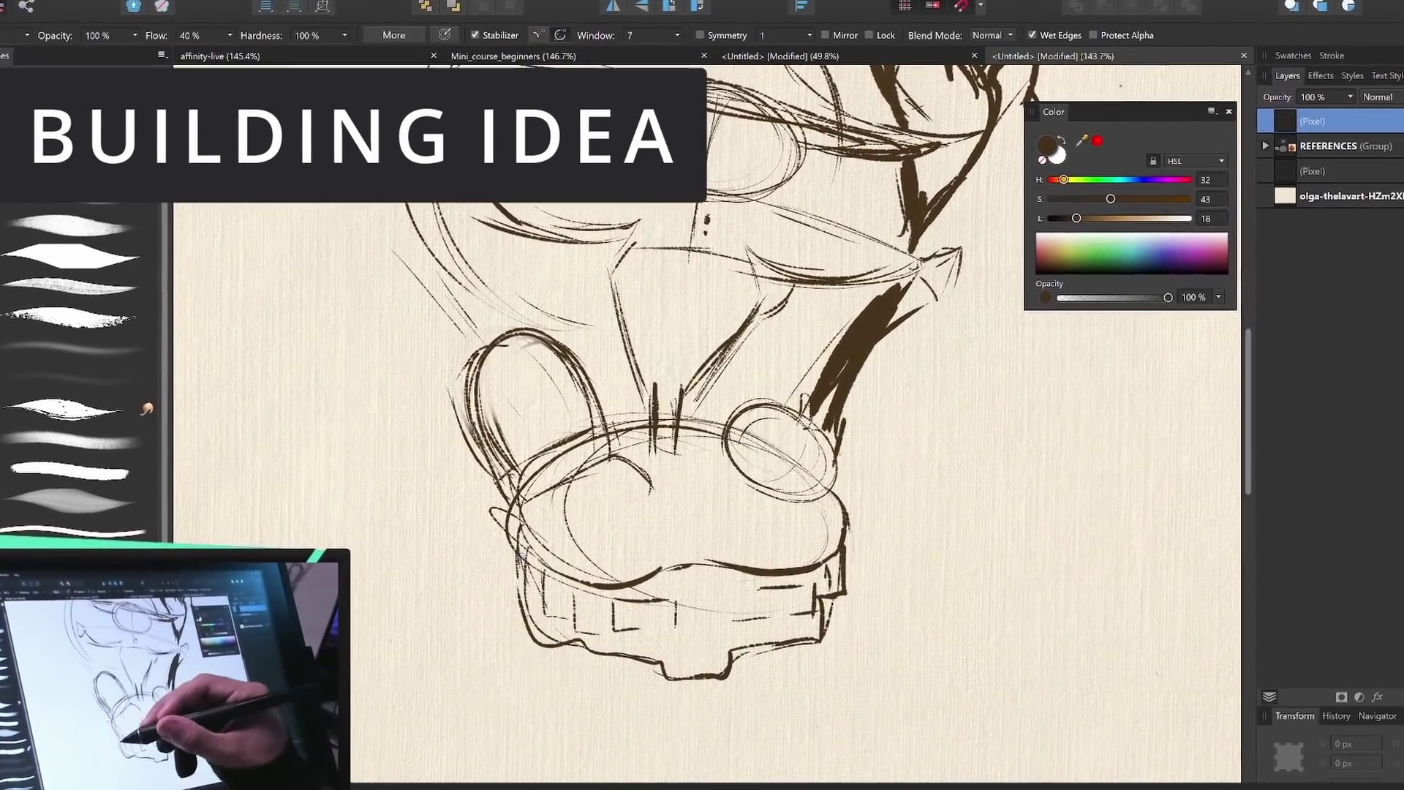
drag(613, 565, 722, 571)
mouse_move(486, 391)
mouse_down()
mouse_move(470, 297)
mouse_move(486, 264)
mouse_up()
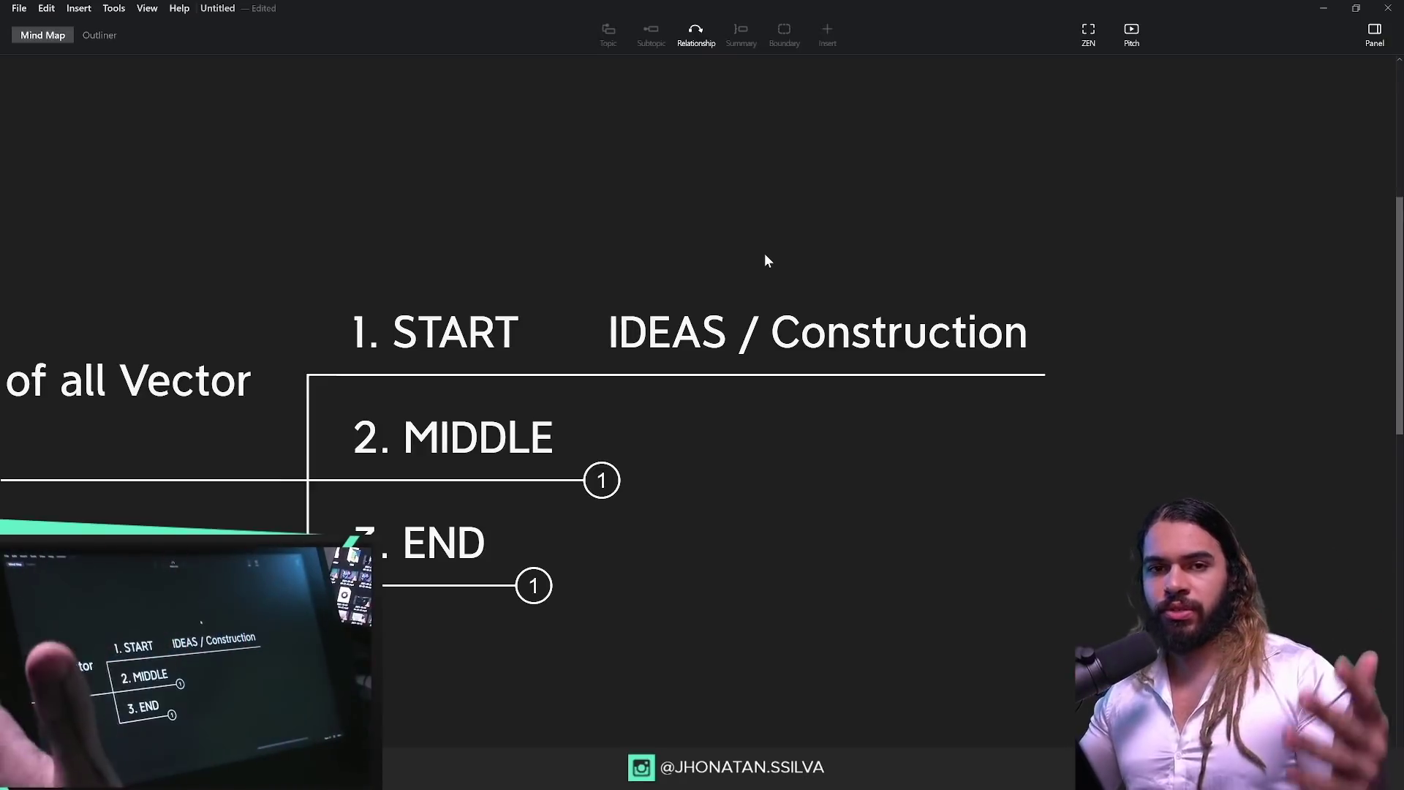
Step: In the mind map, review the START notes and expand the MIDDLE subtopic
click(659, 341)
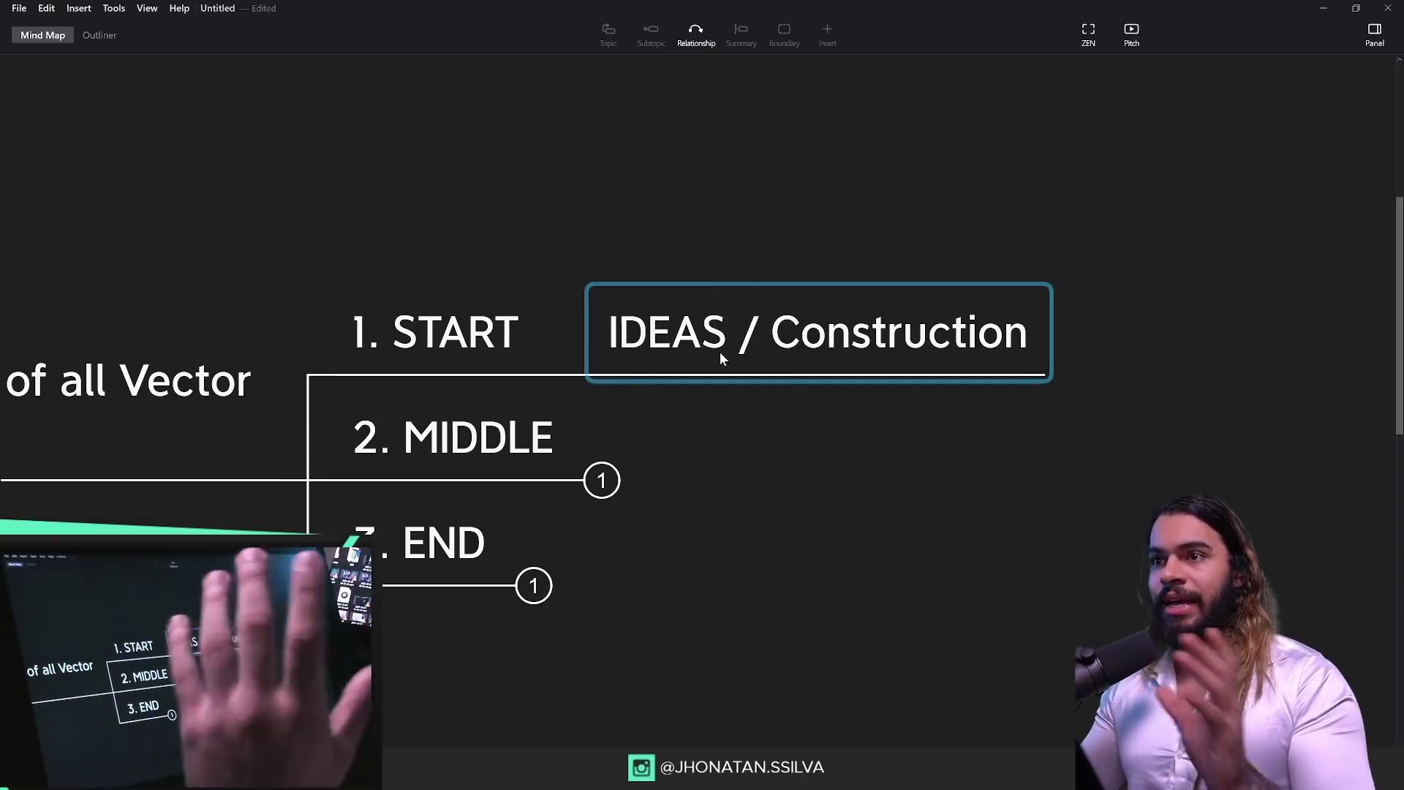
click(706, 413)
drag(692, 459, 770, 413)
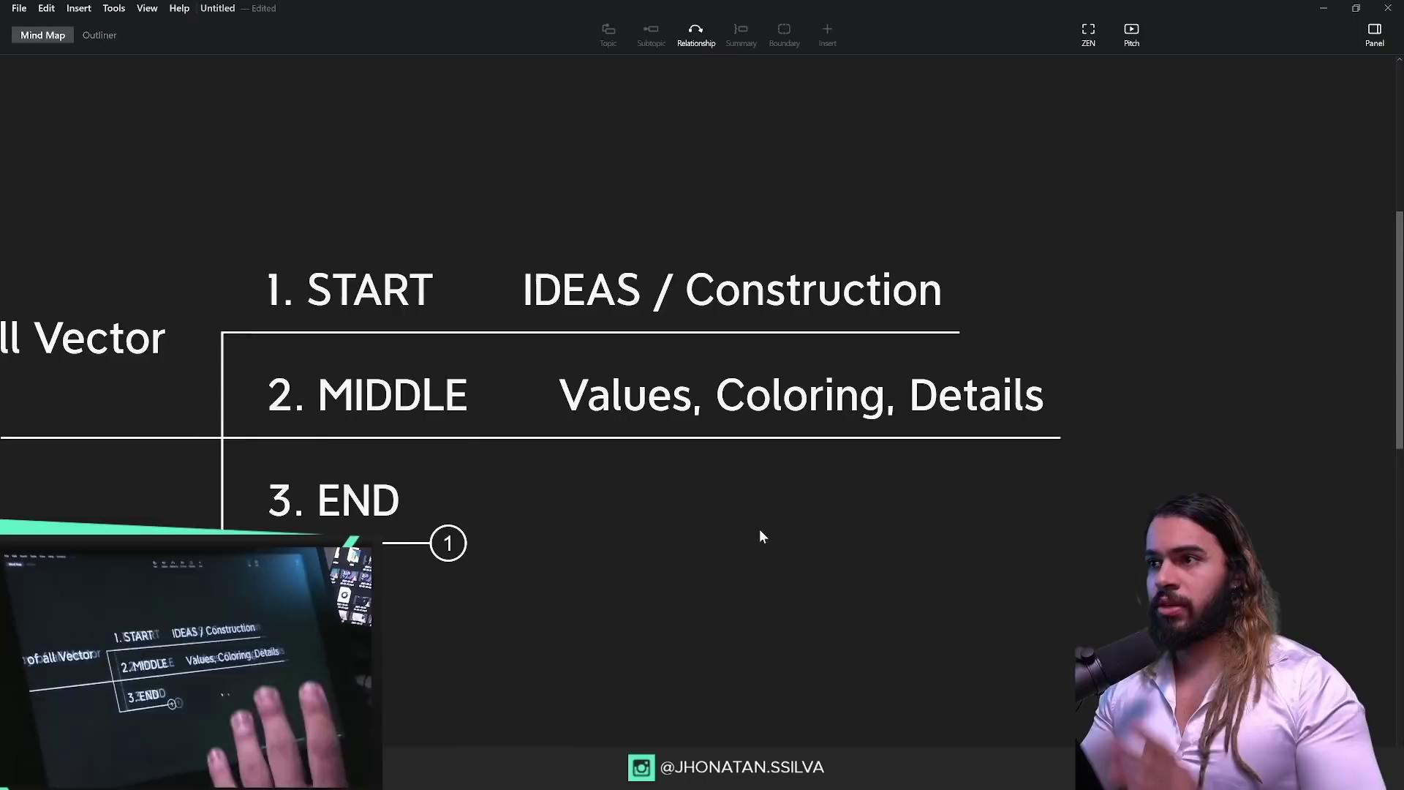
drag(759, 529, 668, 520)
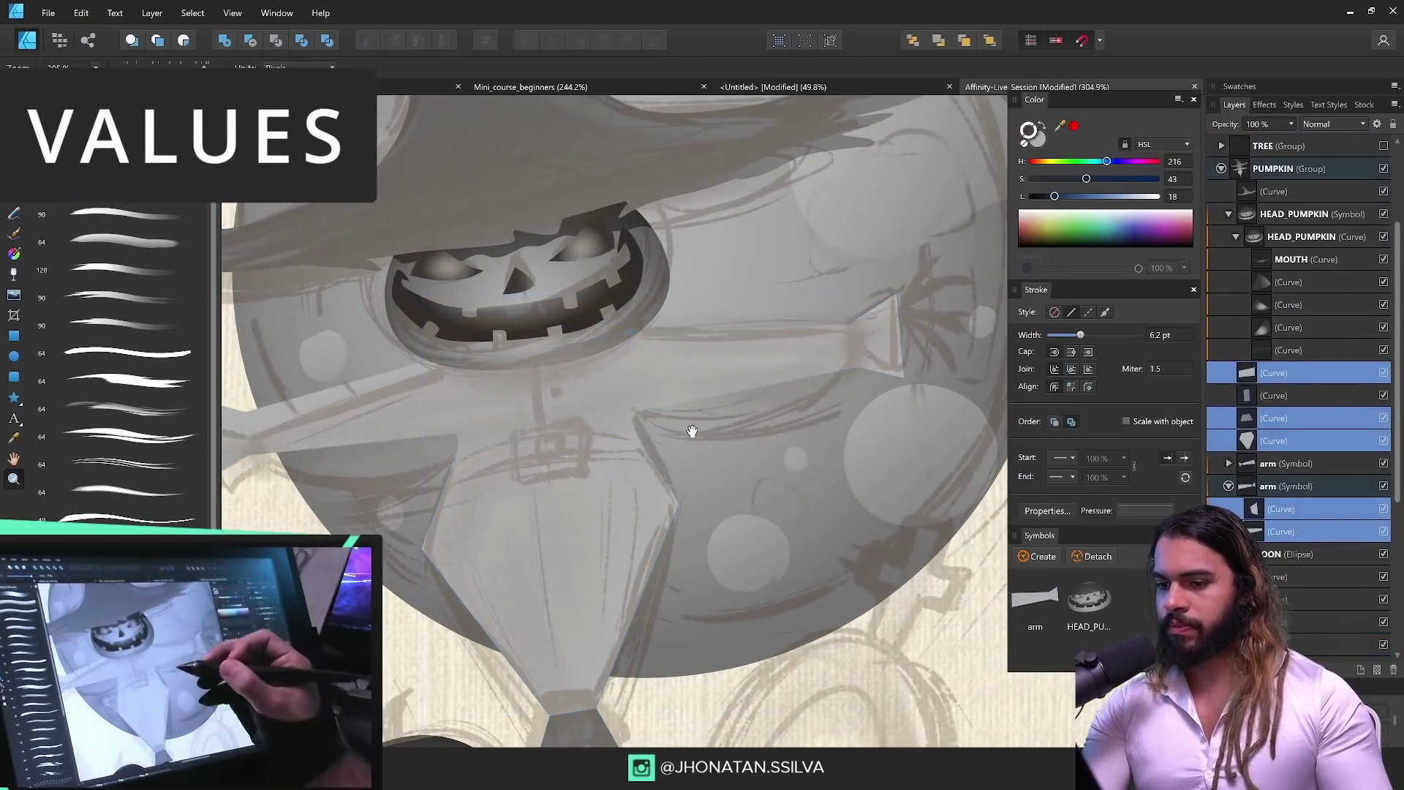
Step: In Affinity Designer, shade the scarecrow's torso, arms and legs with light-to-dark grey gradient fills
click(715, 296)
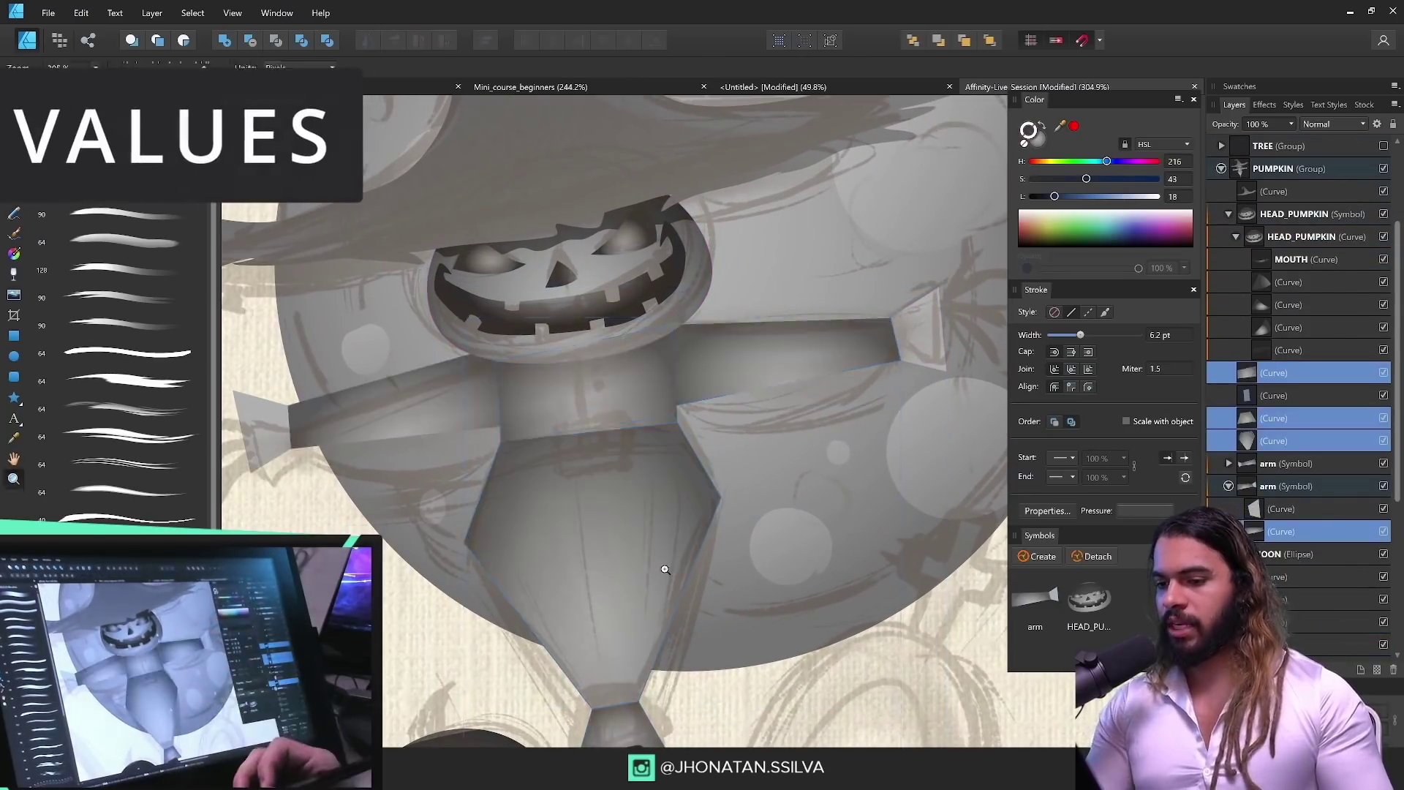
click(585, 385)
key(g)
click(768, 359)
key(z)
drag(888, 328, 921, 337)
key(a)
drag(738, 428, 765, 495)
key(g)
key(z)
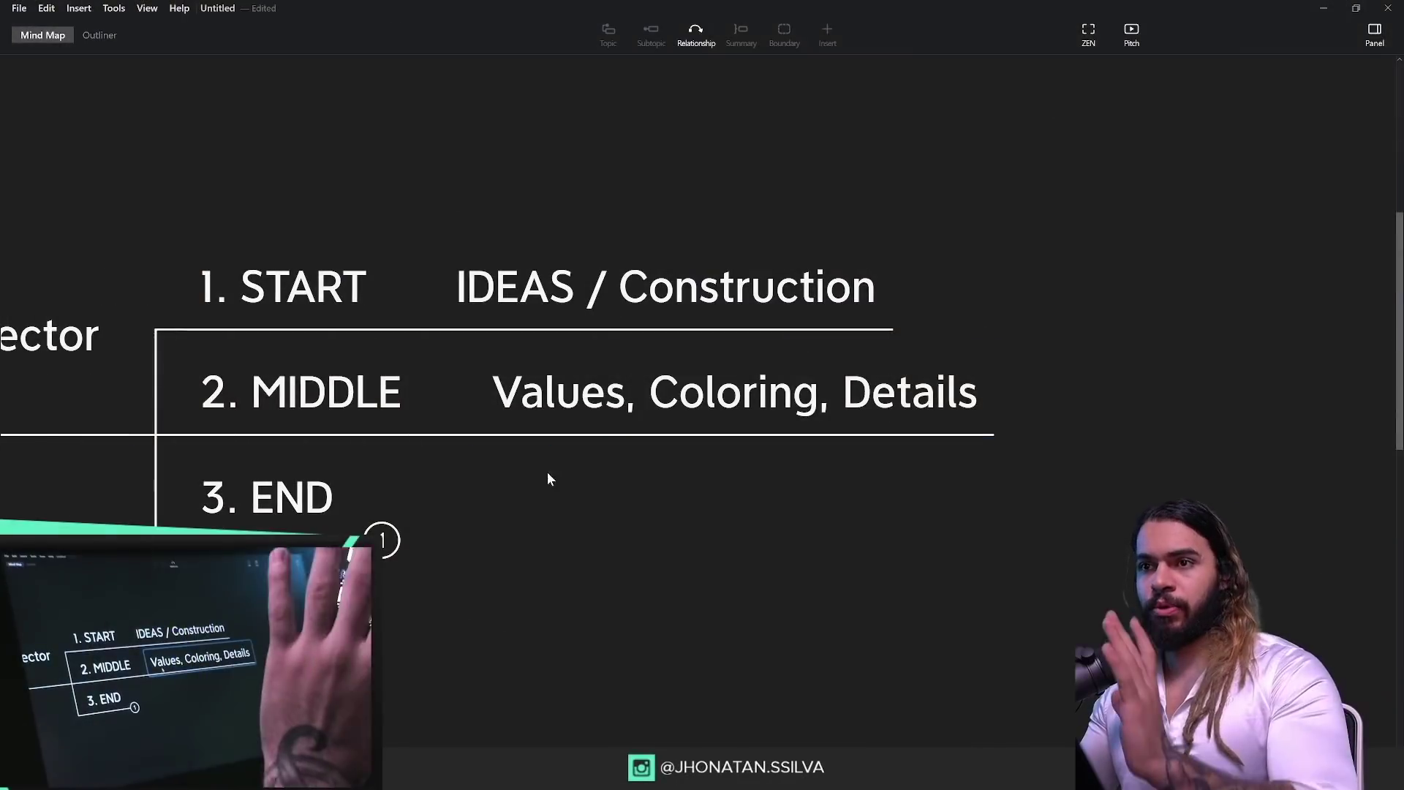
Step: In the mind map, expand the END subtopic of the project anatomy
drag(549, 460, 684, 455)
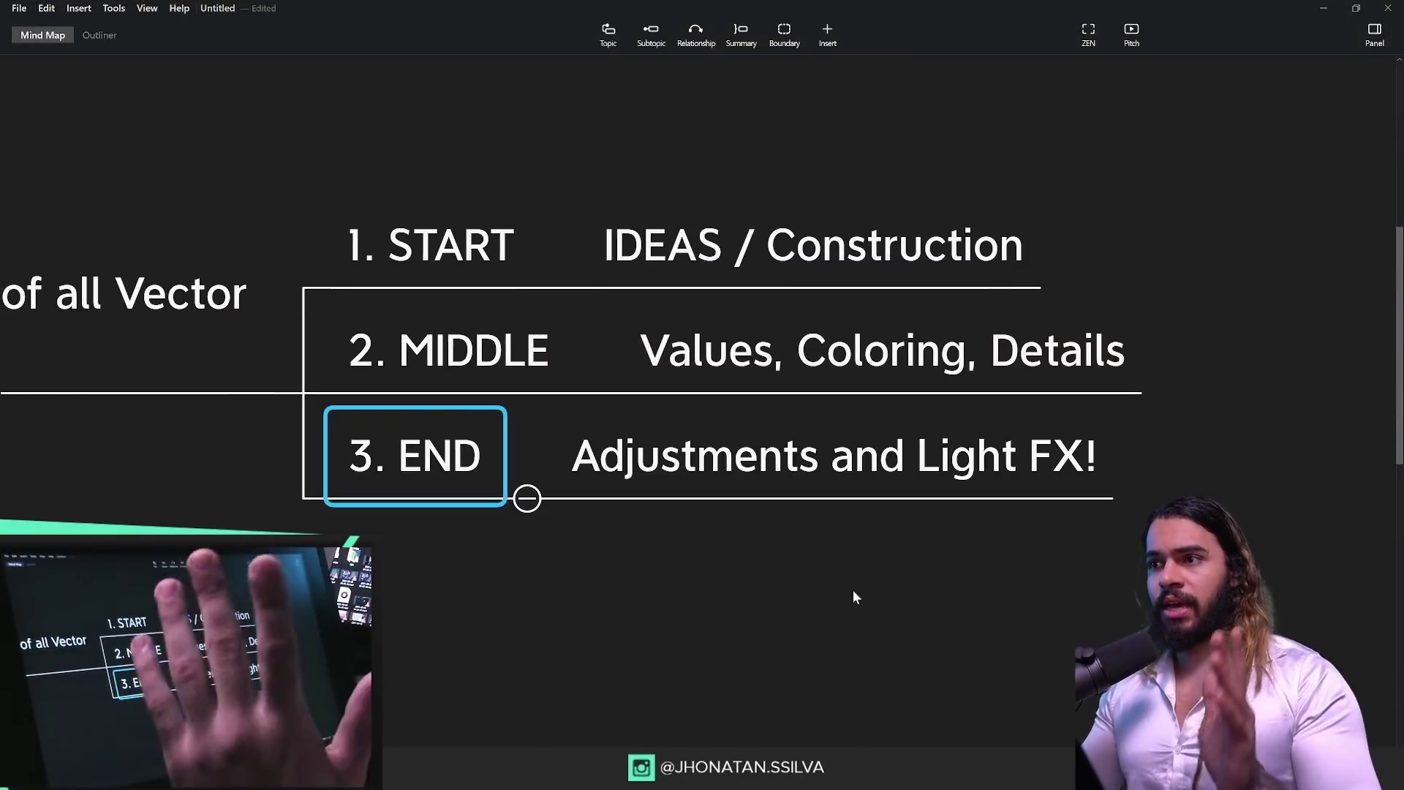
key(Right)
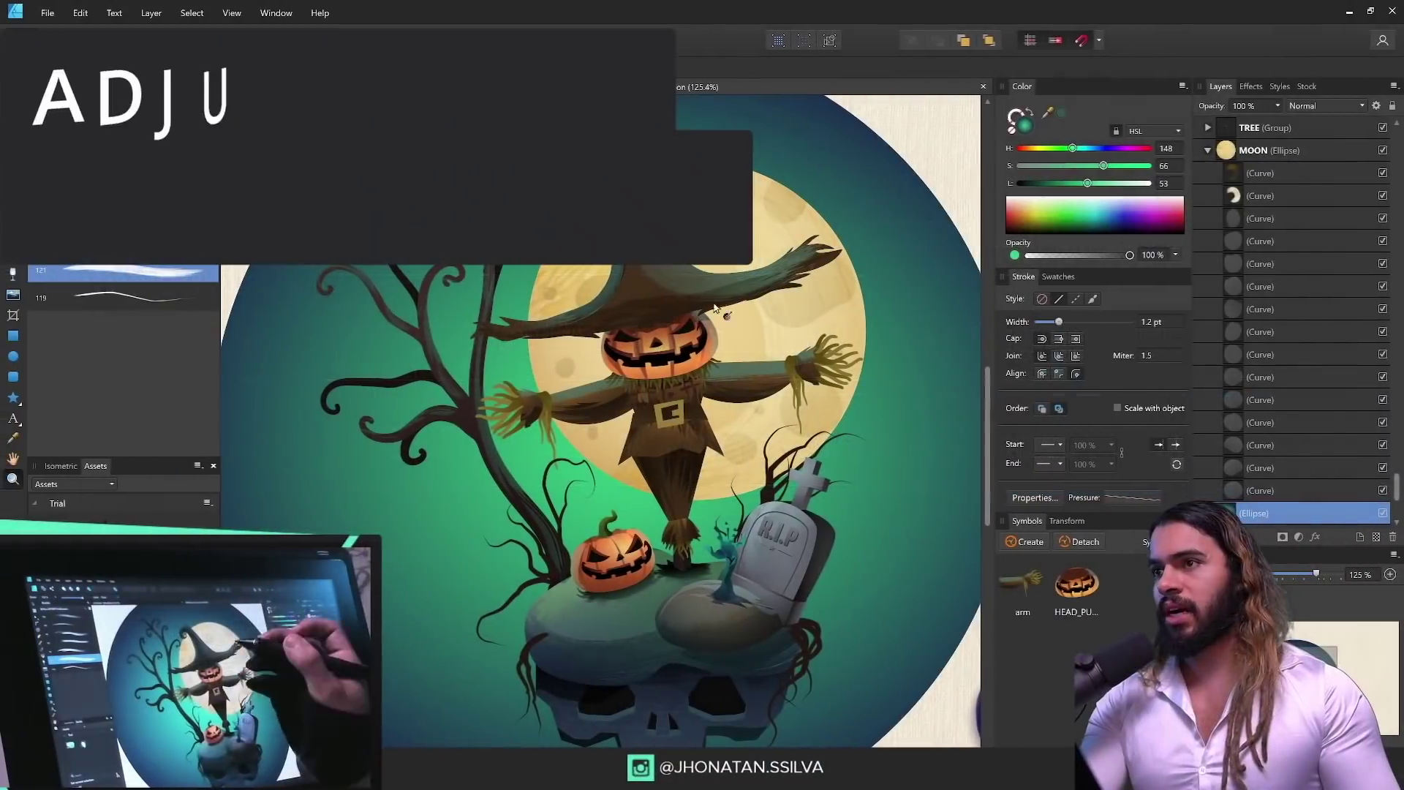
Step: In Affinity Designer, darken the background ellipse's green gradient colour to luminosity 3
drag(1085, 183, 1022, 189)
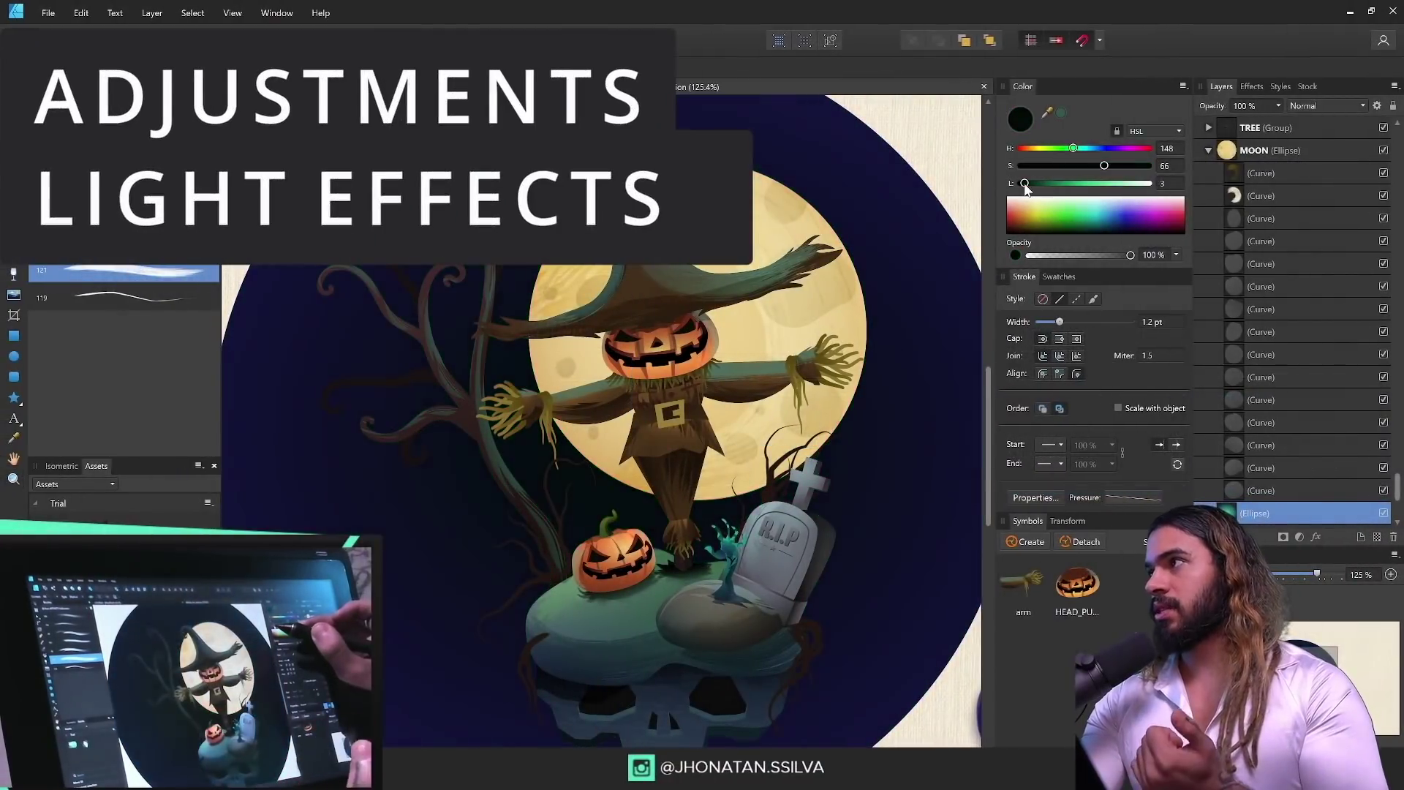
Step: Add a pale yellow outer glow to the moon with Screen blending, 200 px radius and 50% intensity, and fine-tune its opacity
click(813, 213)
click(1291, 150)
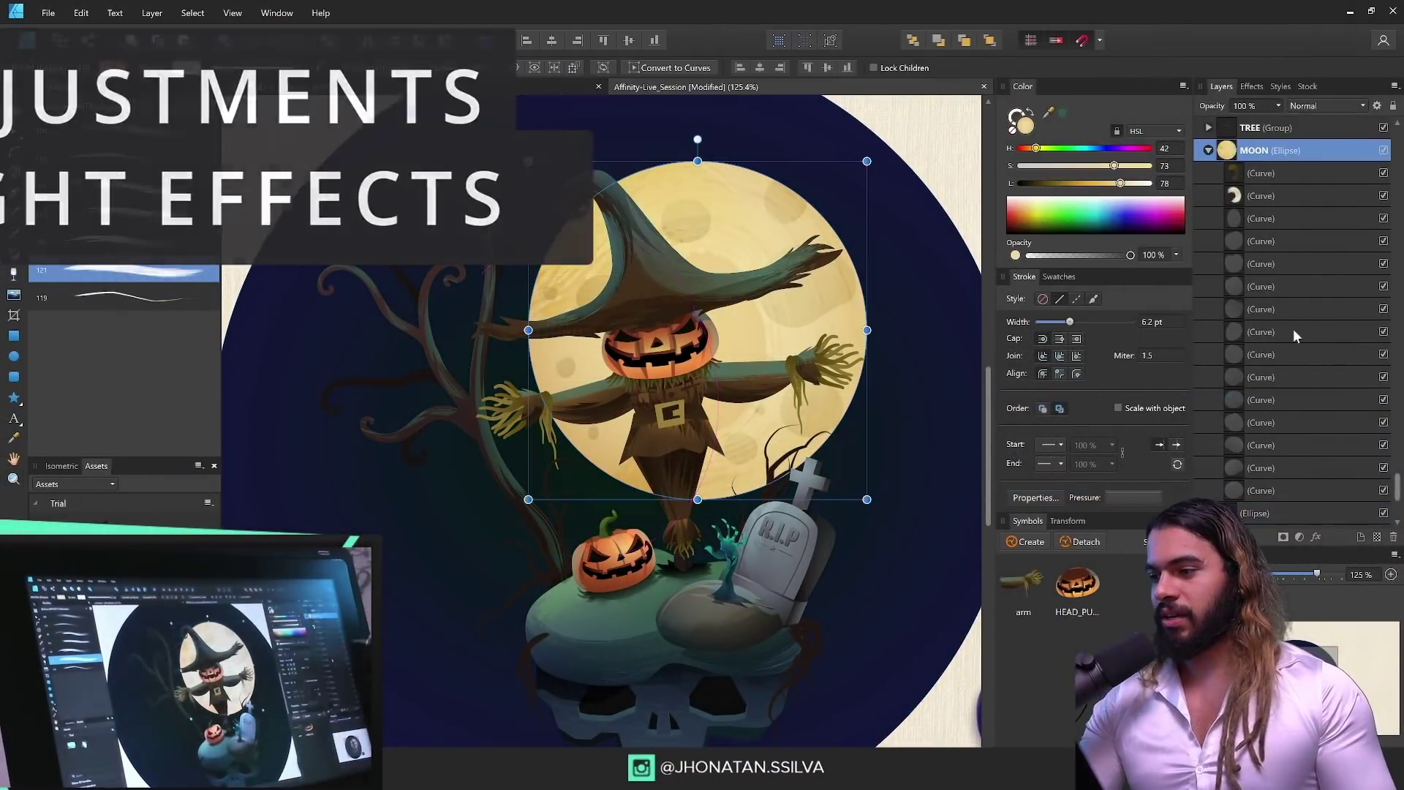
click(1315, 536)
click(880, 350)
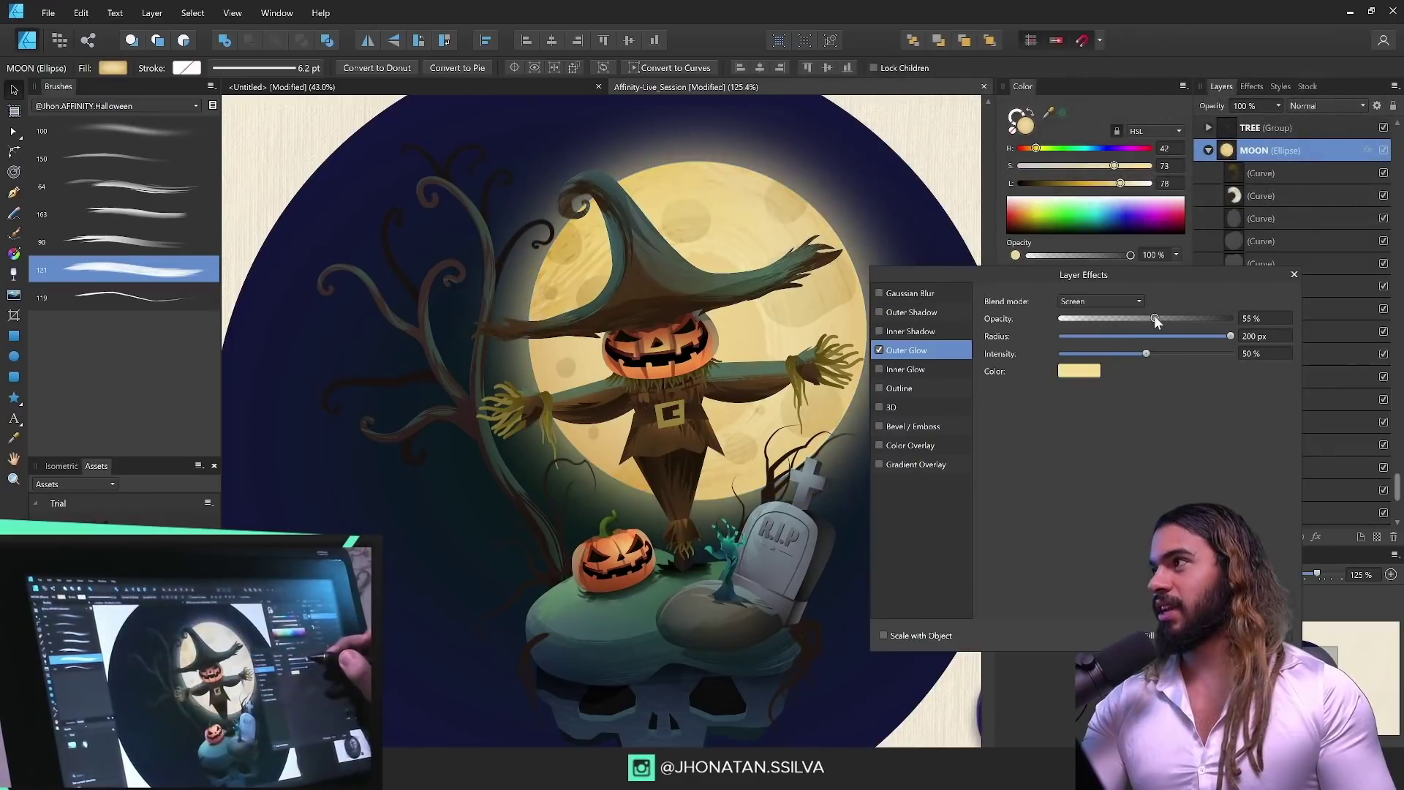
drag(1154, 318, 1145, 318)
key(z)
drag(717, 279, 680, 279)
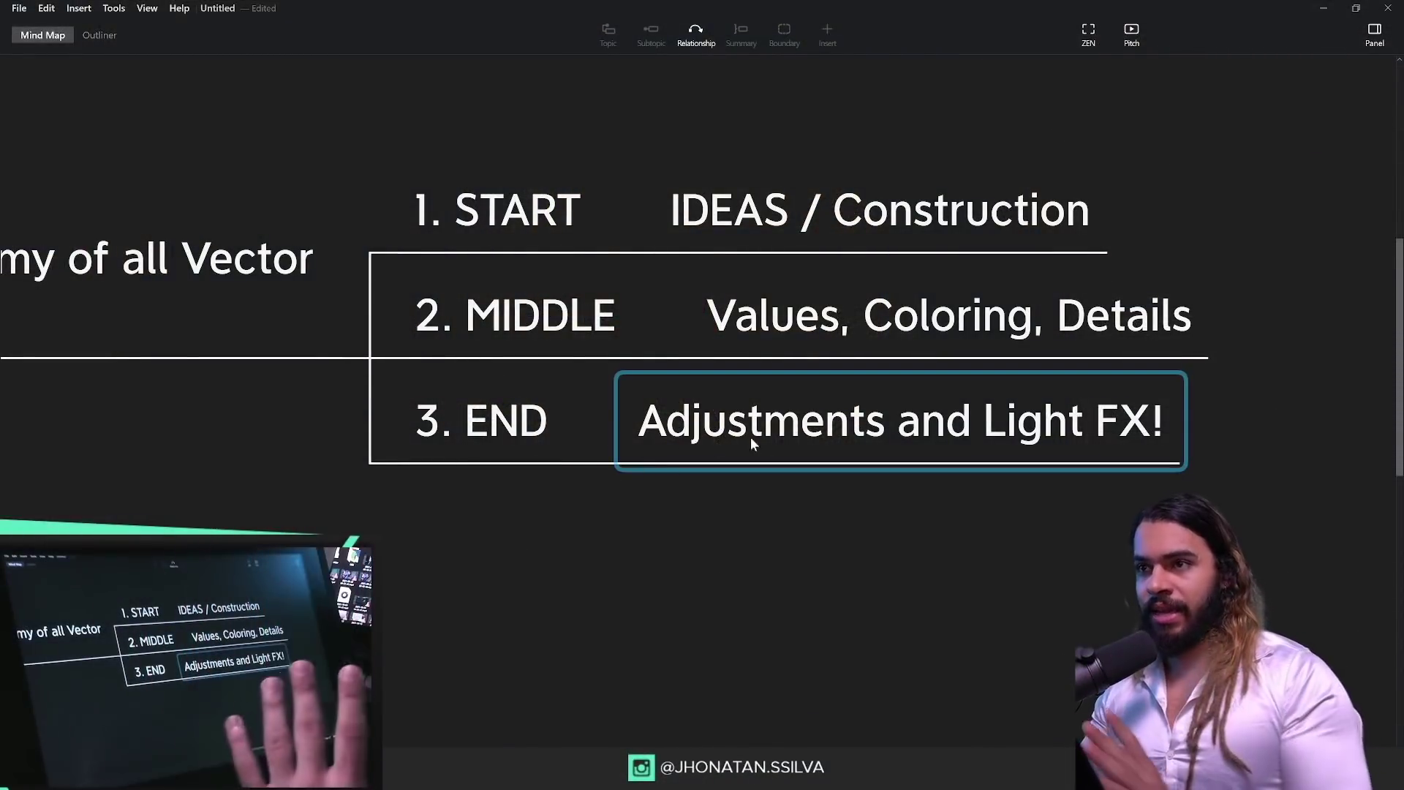
Step: In the mind map, expand the "You don't need to be good at Drawing" branch and read its art and design notes
drag(512, 506, 1004, 408)
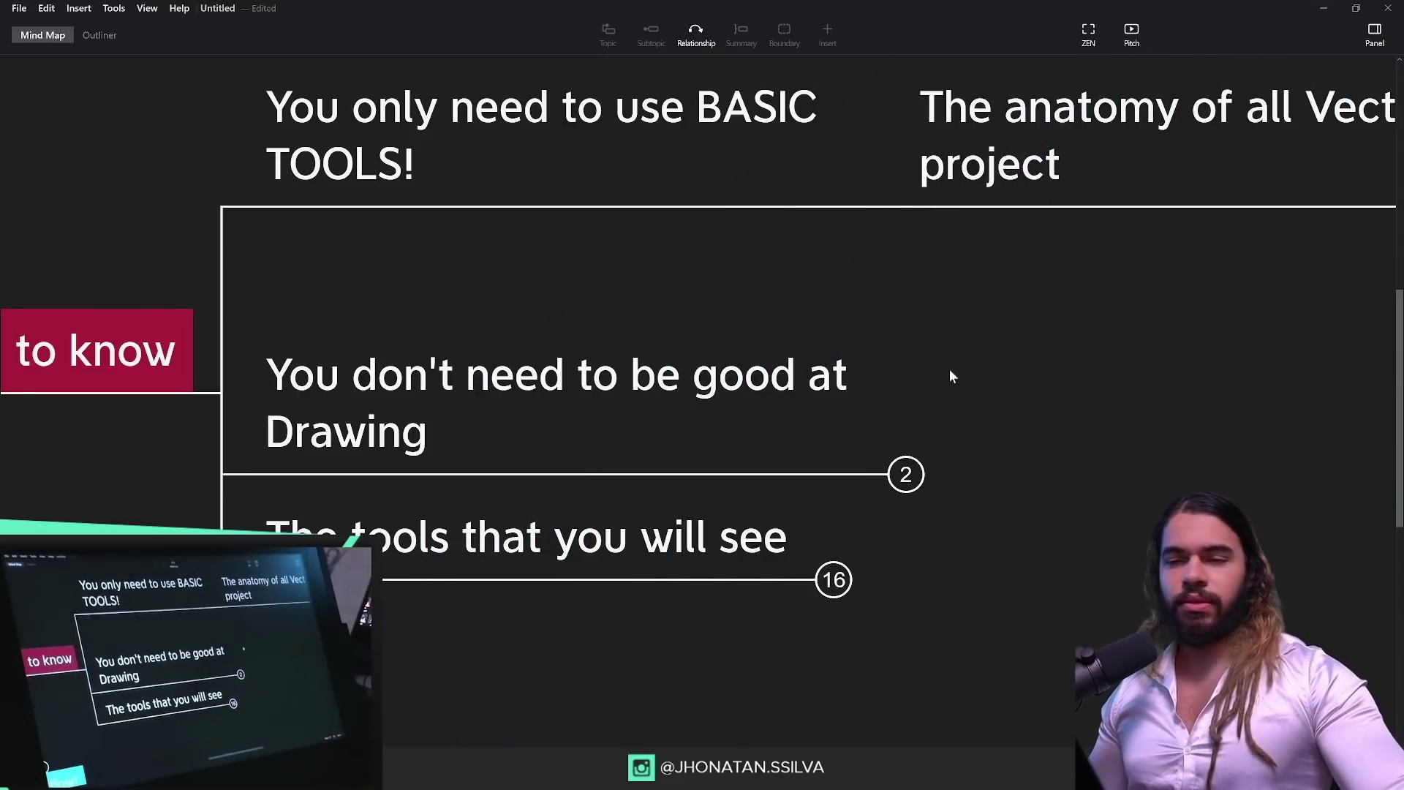
drag(950, 376, 854, 379)
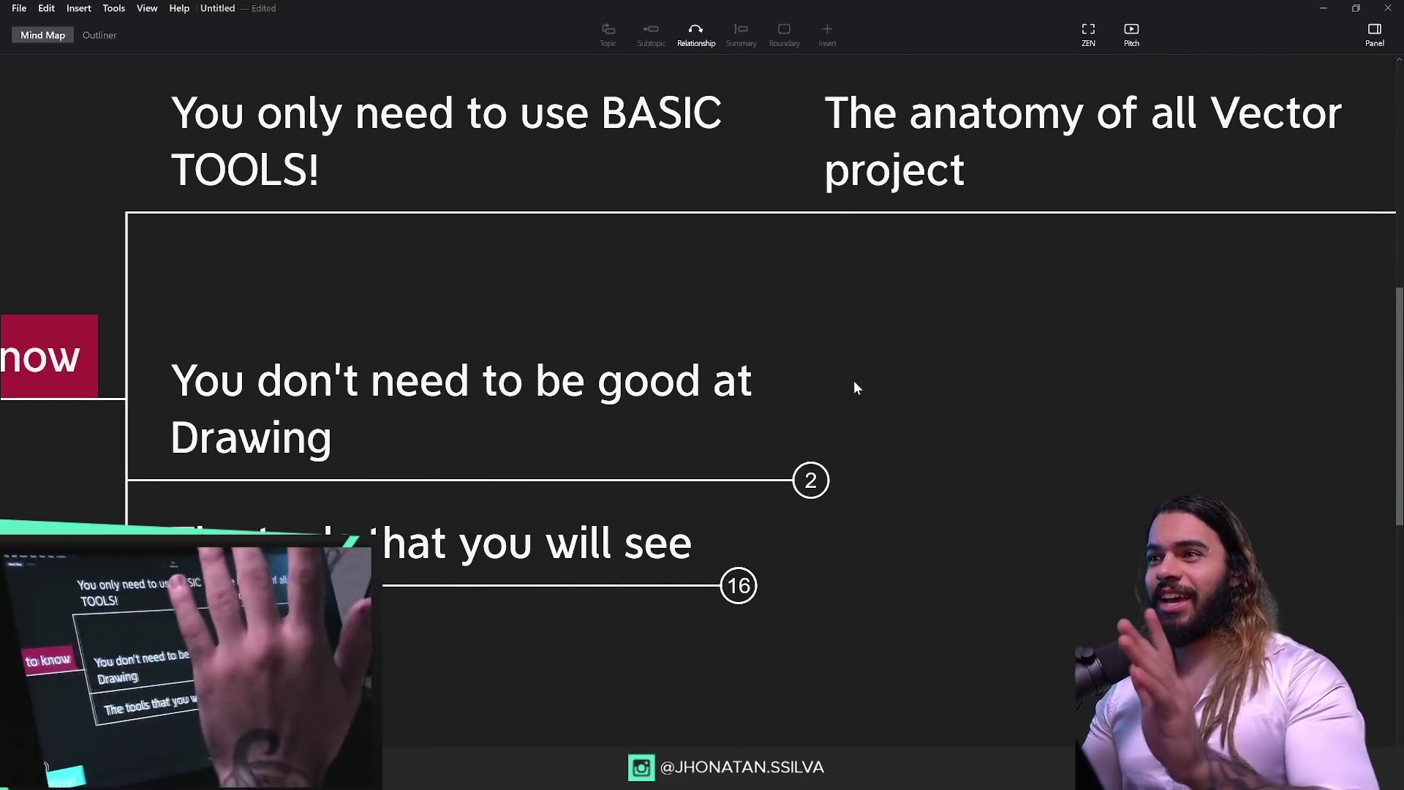
click(810, 476)
drag(1106, 604, 717, 607)
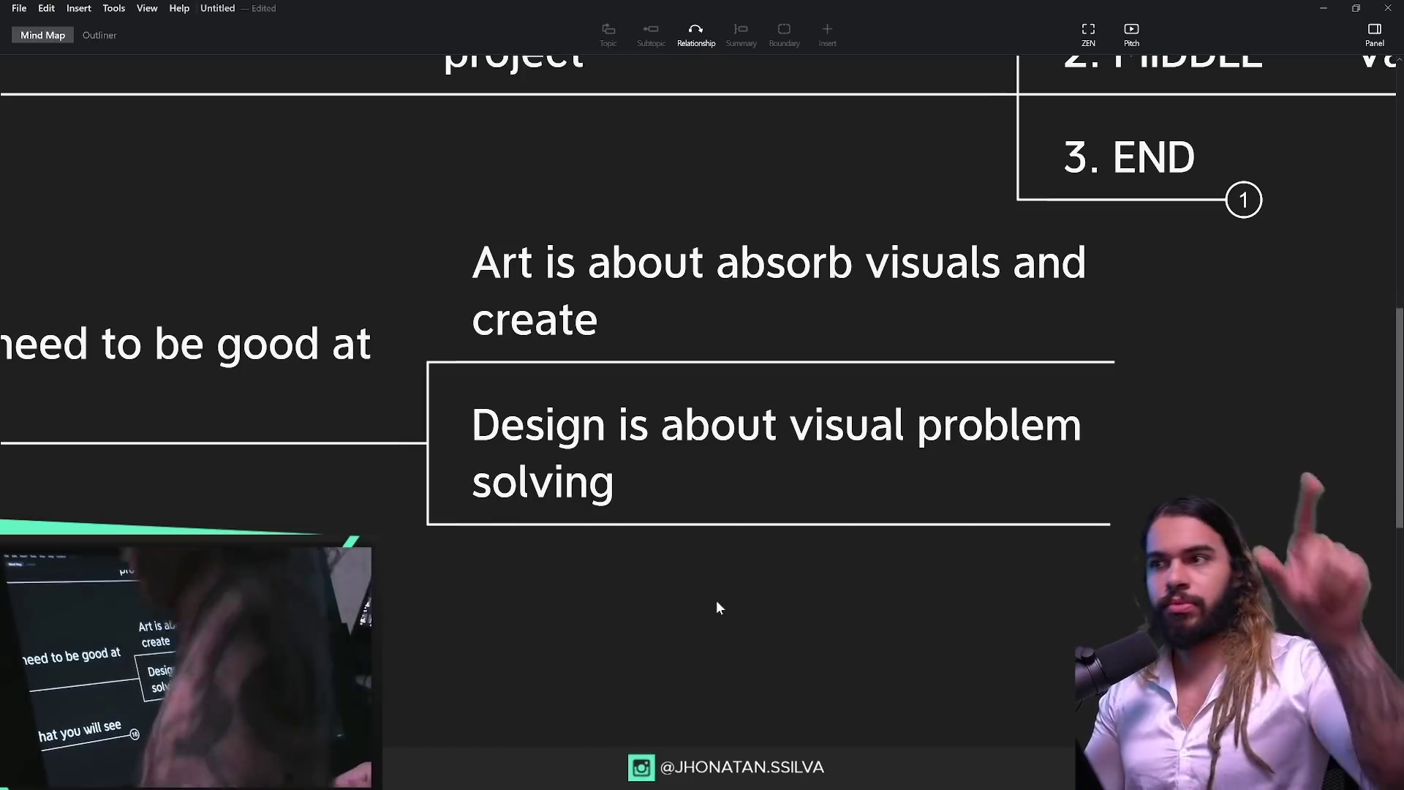
drag(652, 568, 612, 520)
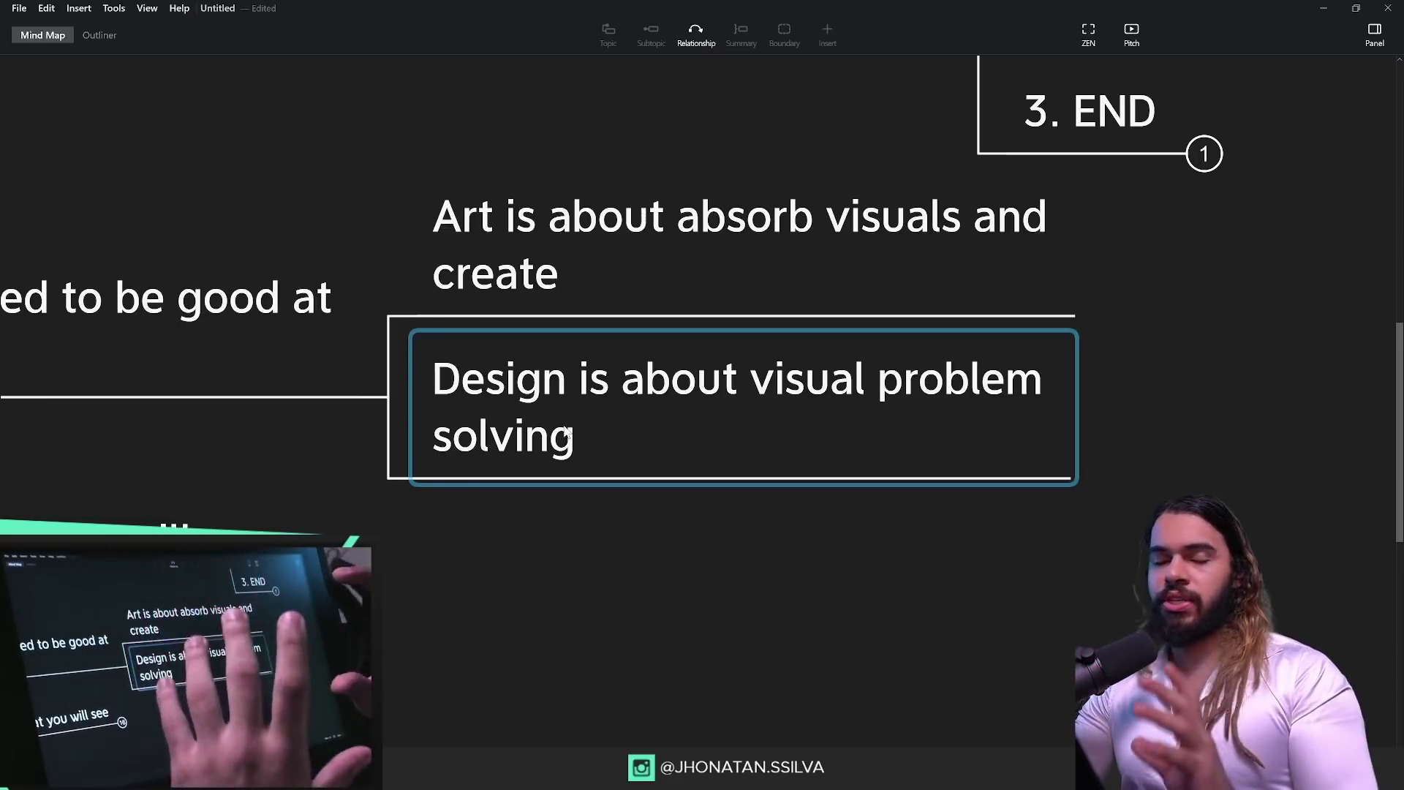
drag(603, 509, 647, 532)
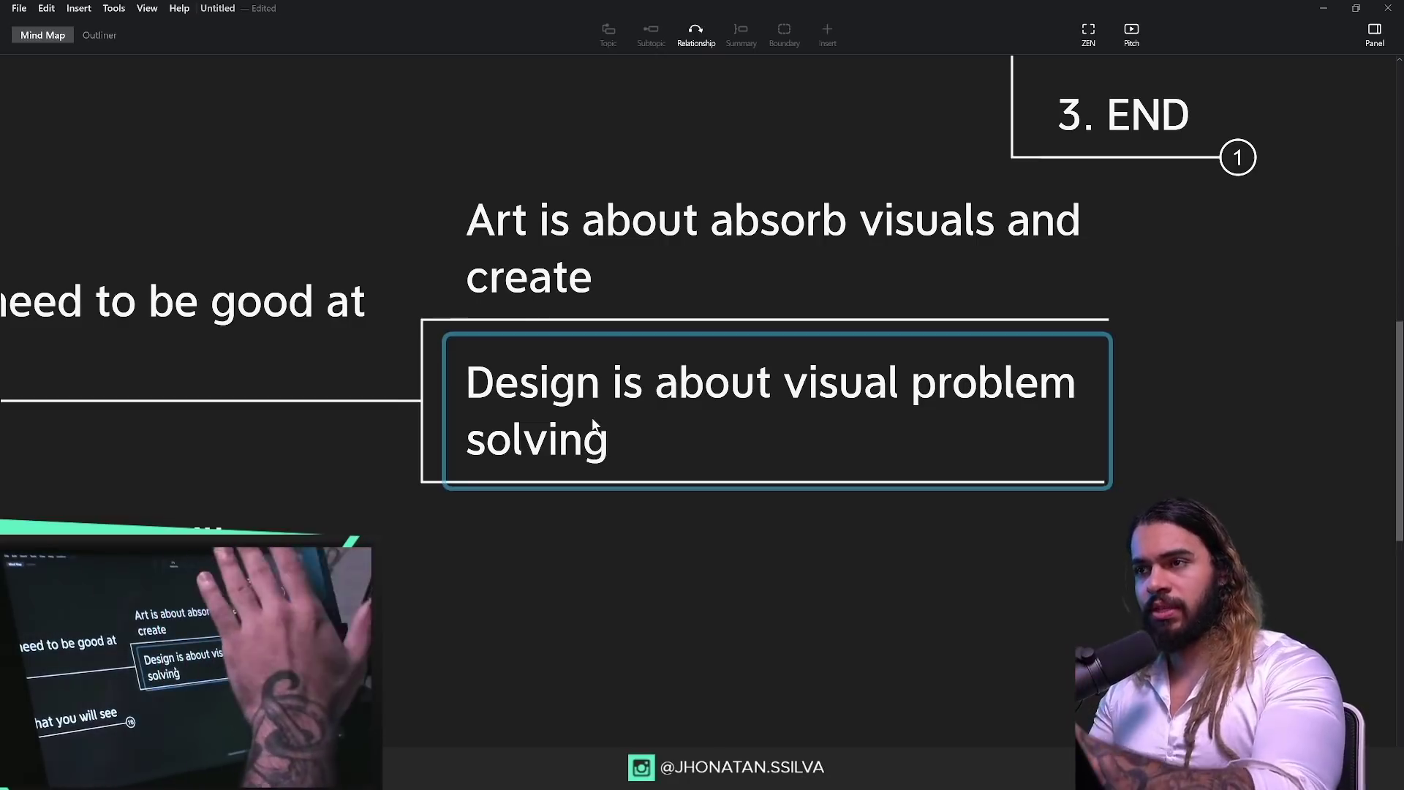
Step: Expand "The tools that you will see" branch to show its list of tools
scroll(551, 495, left, 10)
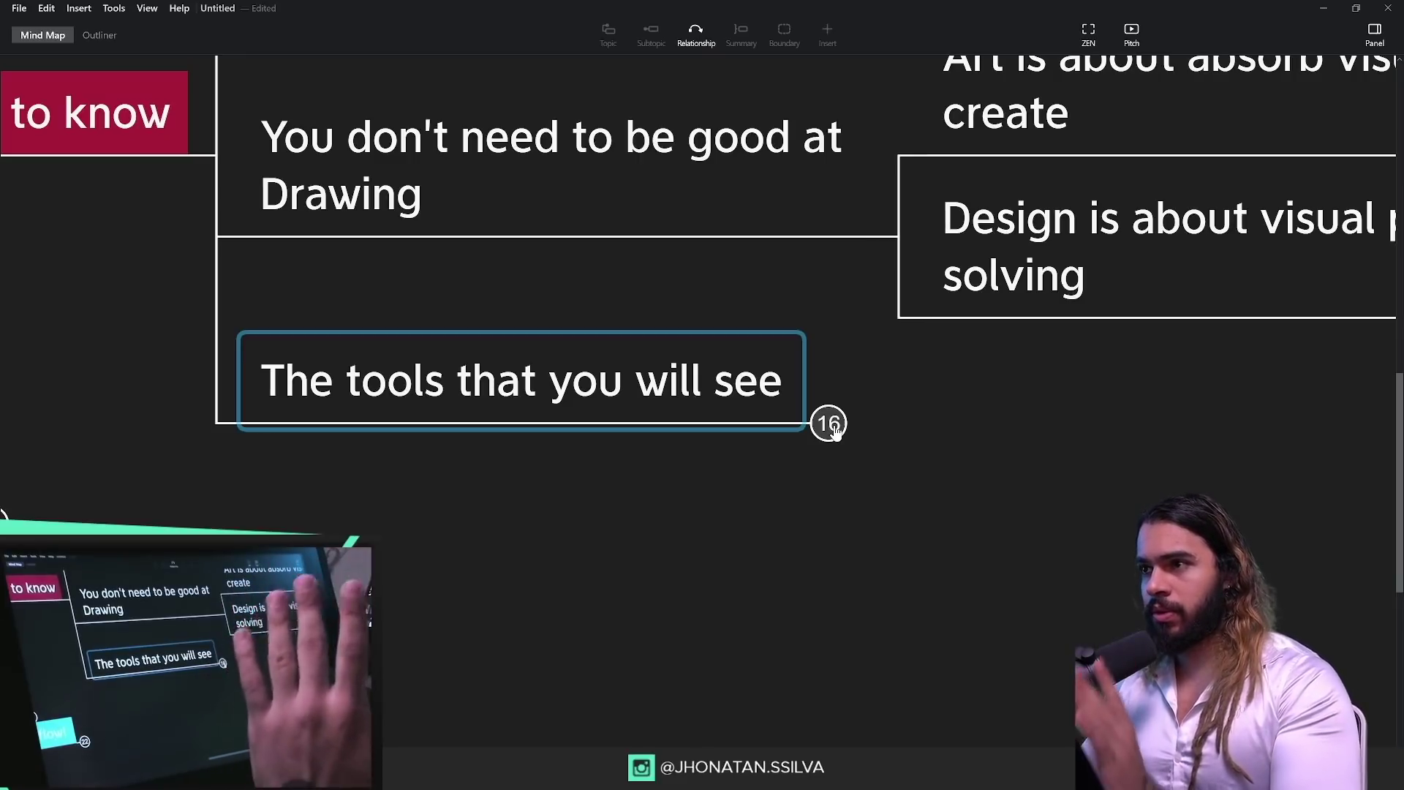
click(830, 426)
drag(1070, 236, 691, 478)
mouse_move(910, 386)
mouse_down()
mouse_move(825, 377)
mouse_move(683, 395)
mouse_up()
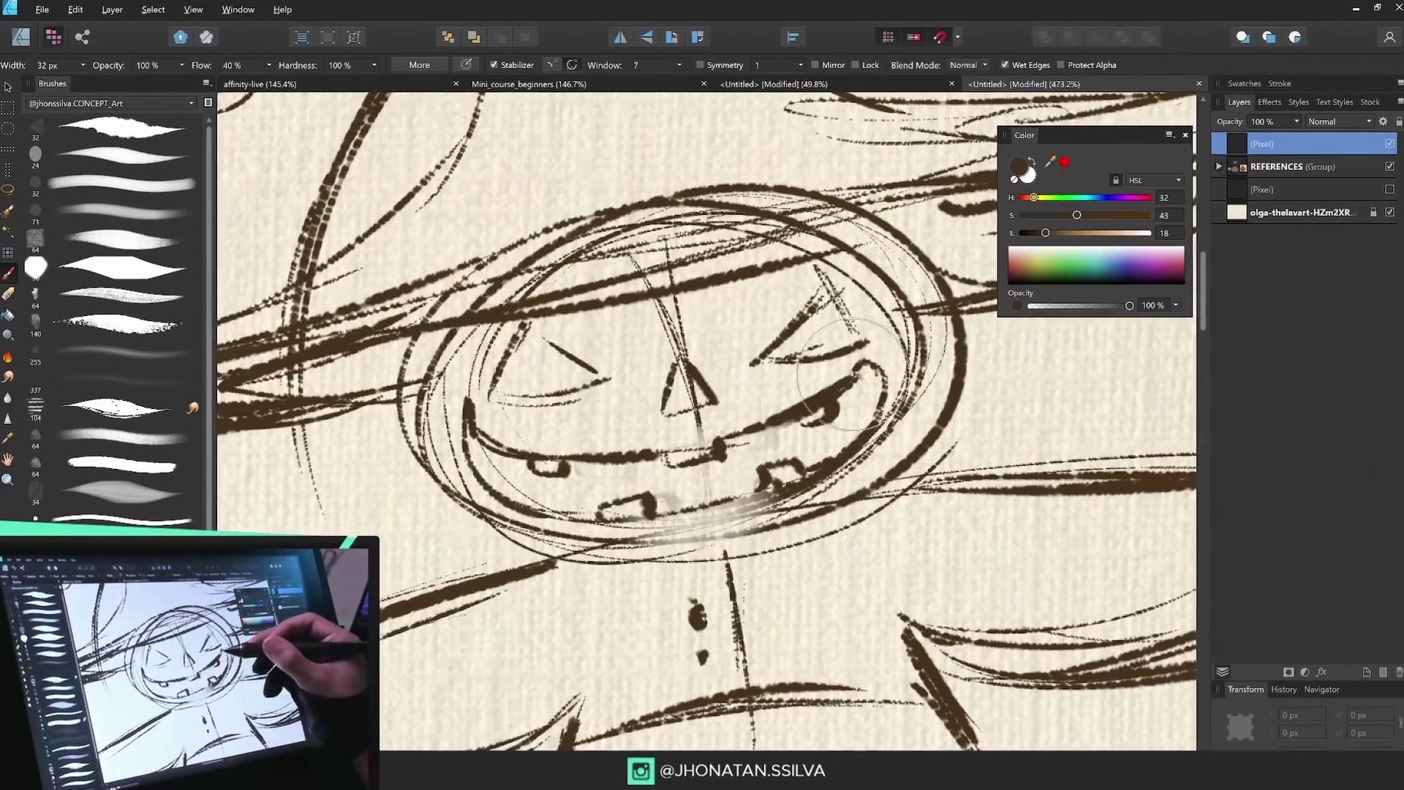
Step: In Affinity Designer, reinforce the eyes and facial lines of the sketched pumpkin head with dark brown brush strokes
mouse_move(542, 339)
mouse_down()
mouse_move(605, 378)
mouse_move(691, 402)
mouse_up()
mouse_move(761, 360)
mouse_down()
mouse_move(823, 300)
mouse_move(841, 340)
mouse_up()
mouse_move(524, 328)
mouse_down()
mouse_move(504, 382)
mouse_move(585, 374)
mouse_move(504, 425)
mouse_move(939, 311)
mouse_up()
scroll(768, 439, down, 4)
mouse_move(431, 417)
mouse_down()
mouse_move(516, 212)
mouse_move(563, 139)
mouse_move(940, 300)
mouse_up()
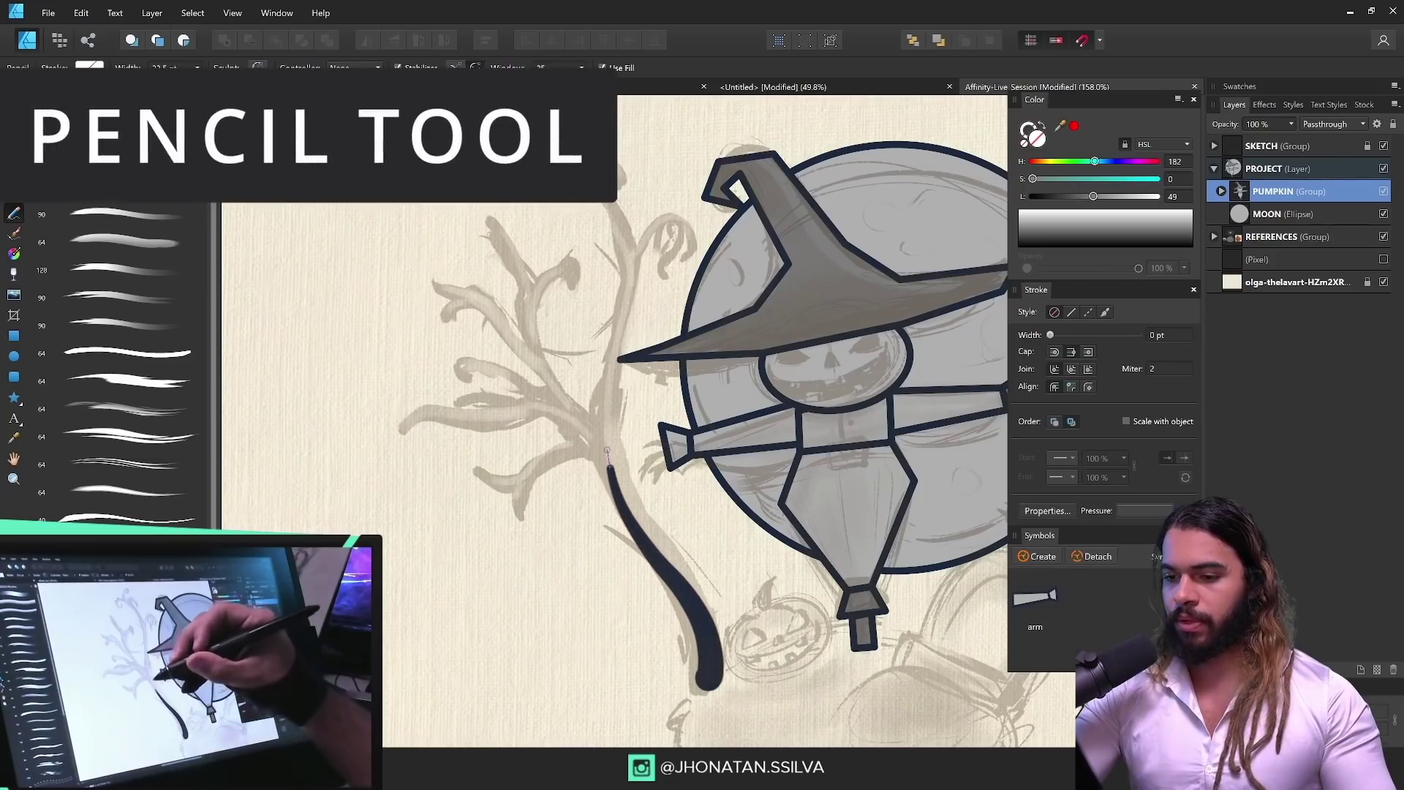
Step: Draw the tree's trunk and branches freehand over the sketch with the Pencil tool
key(z)
drag(564, 218, 648, 303)
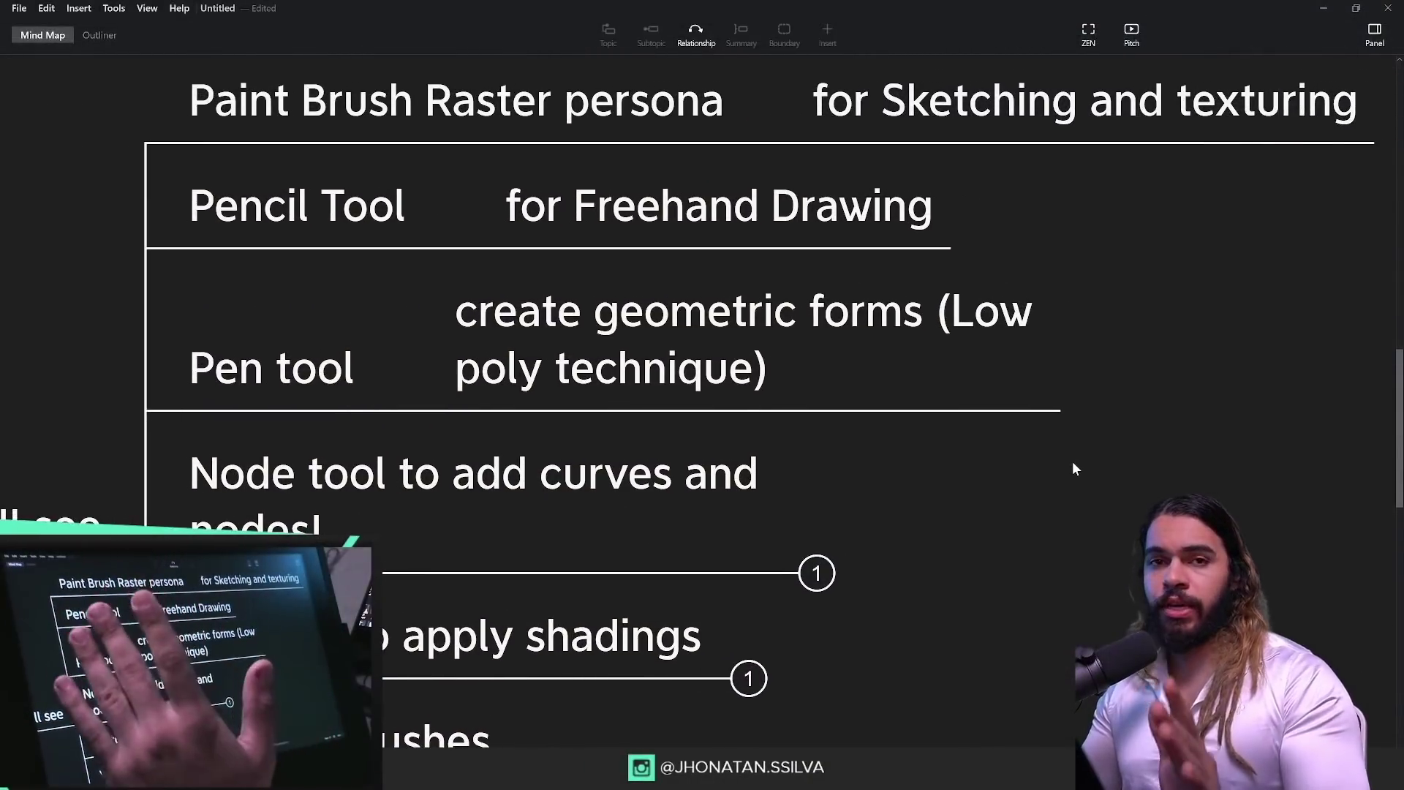
click(717, 365)
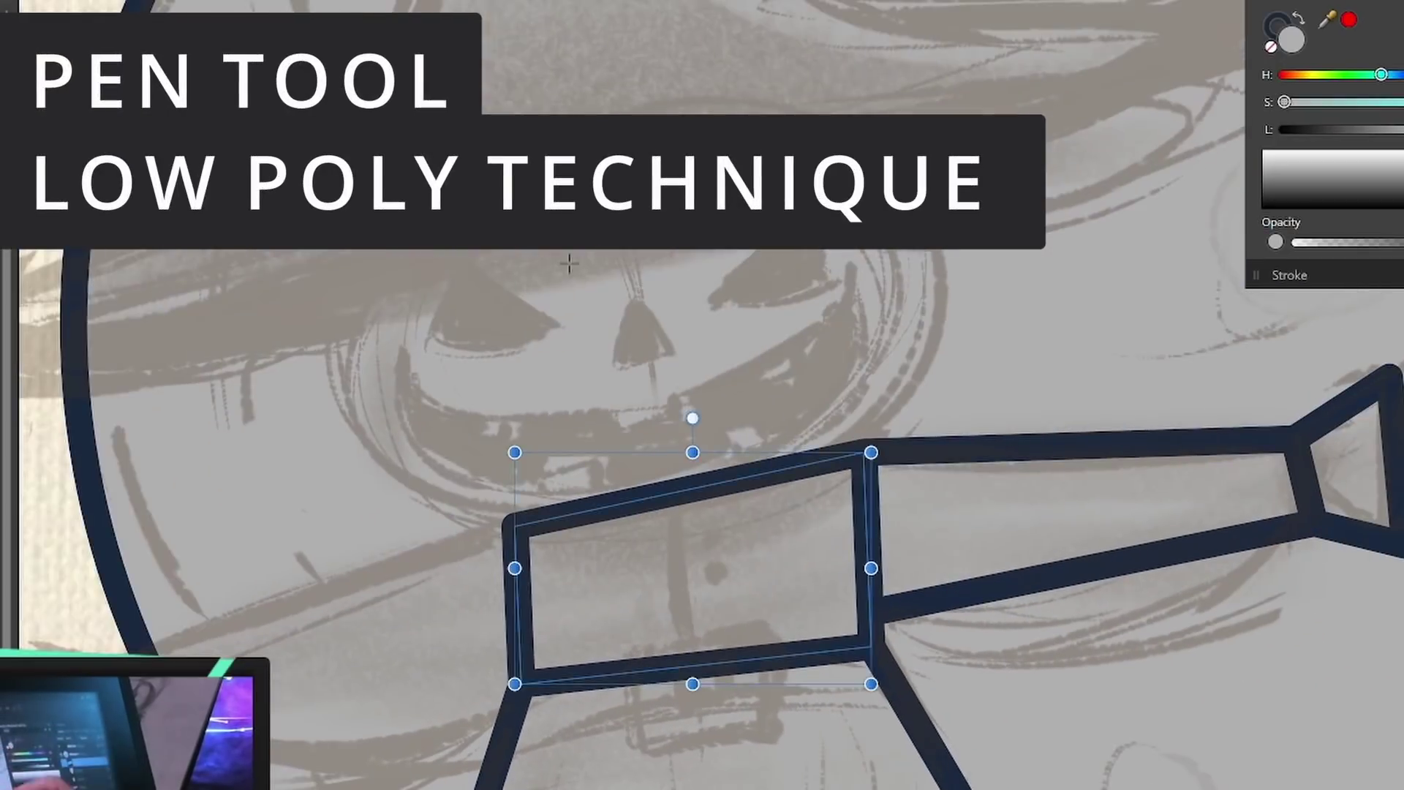
Step: Outline the witch hat's brim, cone and curled tip over the sketch with straight Pen tool segments
alt+click(1011, 446)
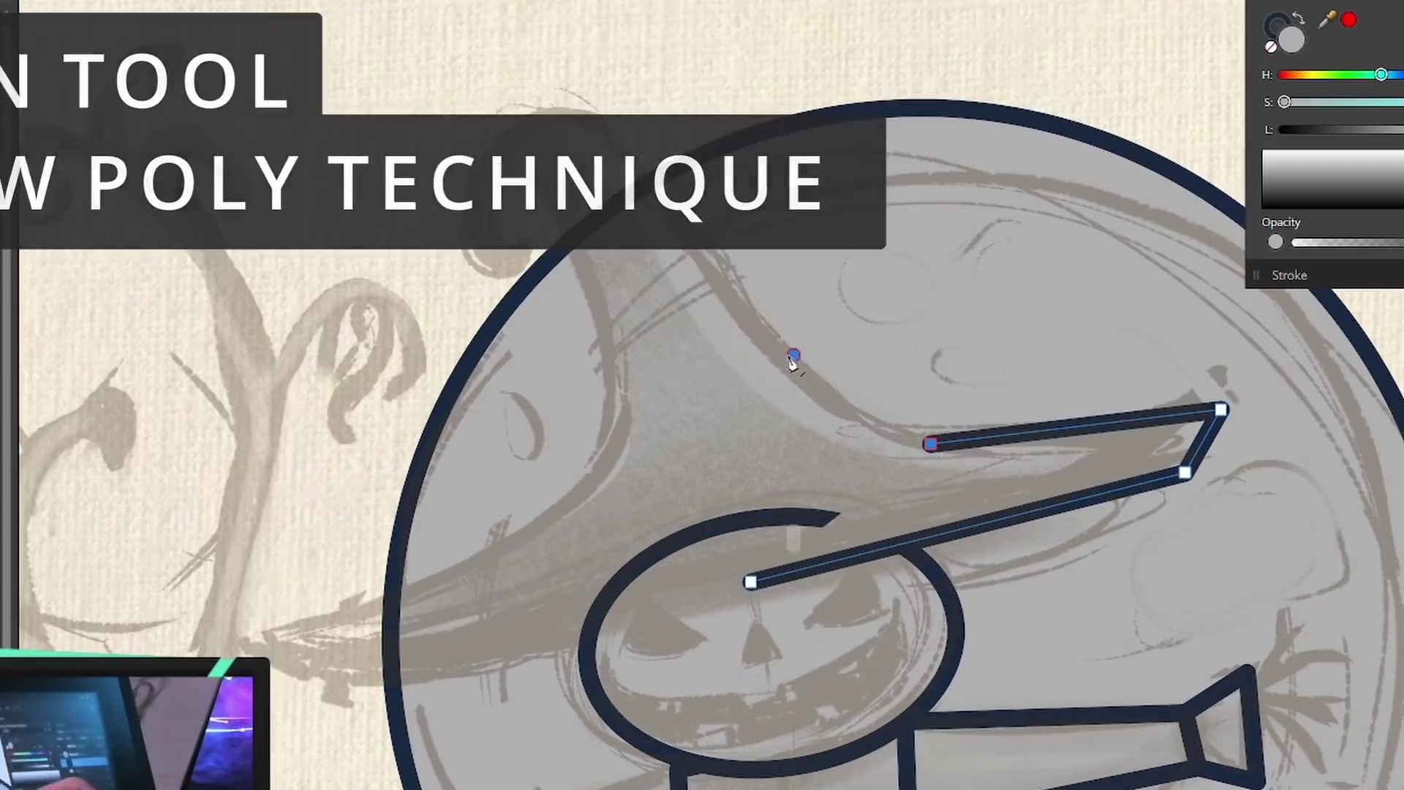
click(794, 355)
click(616, 131)
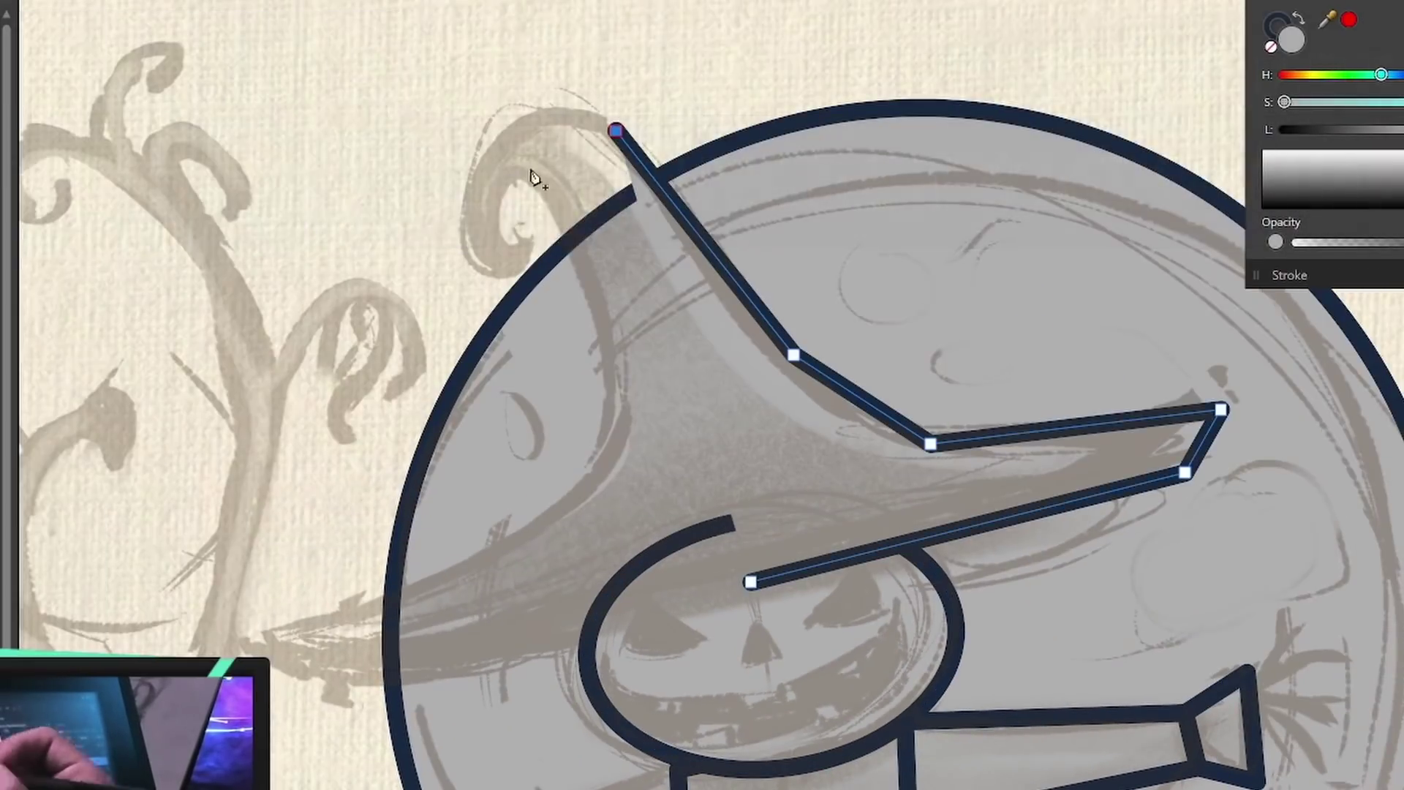
click(479, 149)
click(444, 240)
click(539, 262)
click(492, 218)
click(532, 179)
click(653, 405)
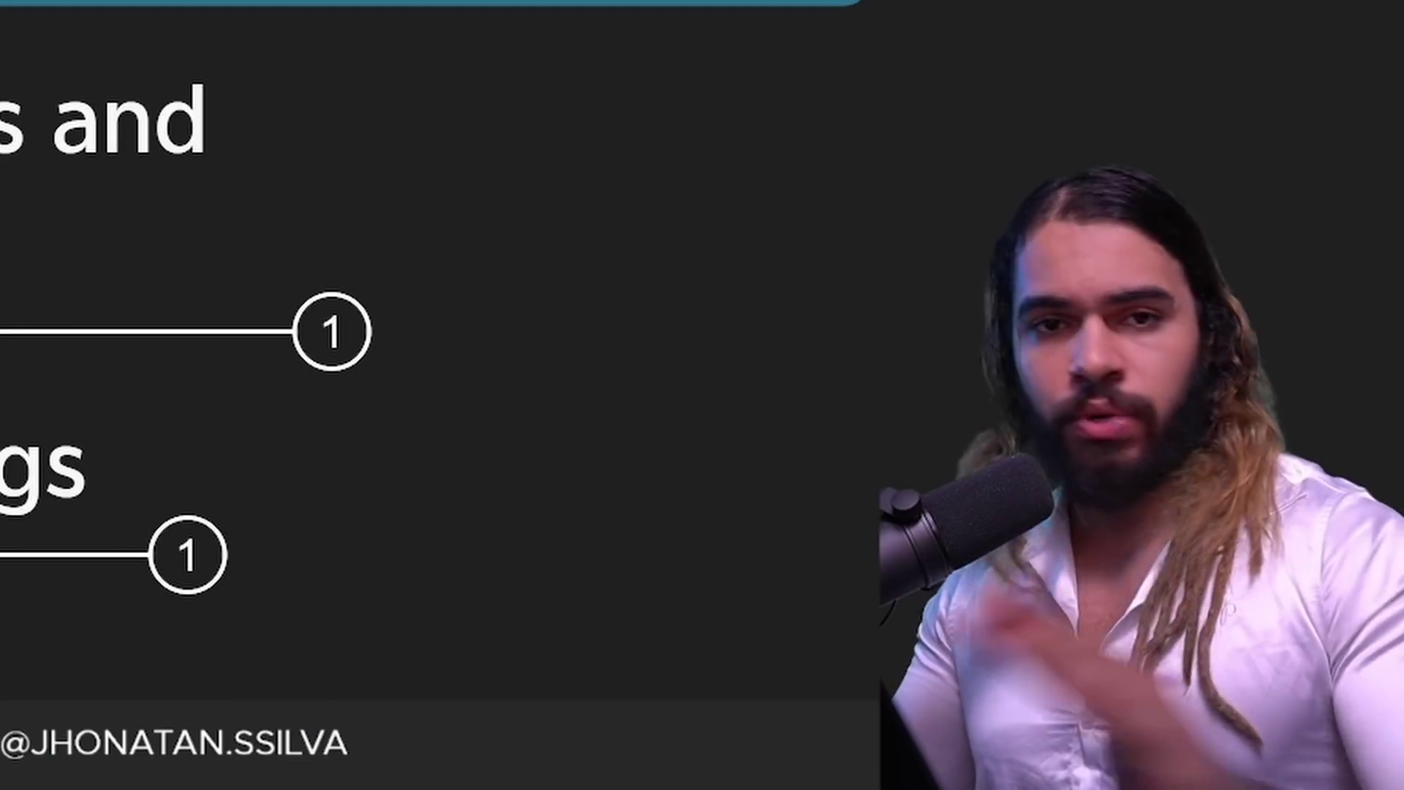
click(168, 28)
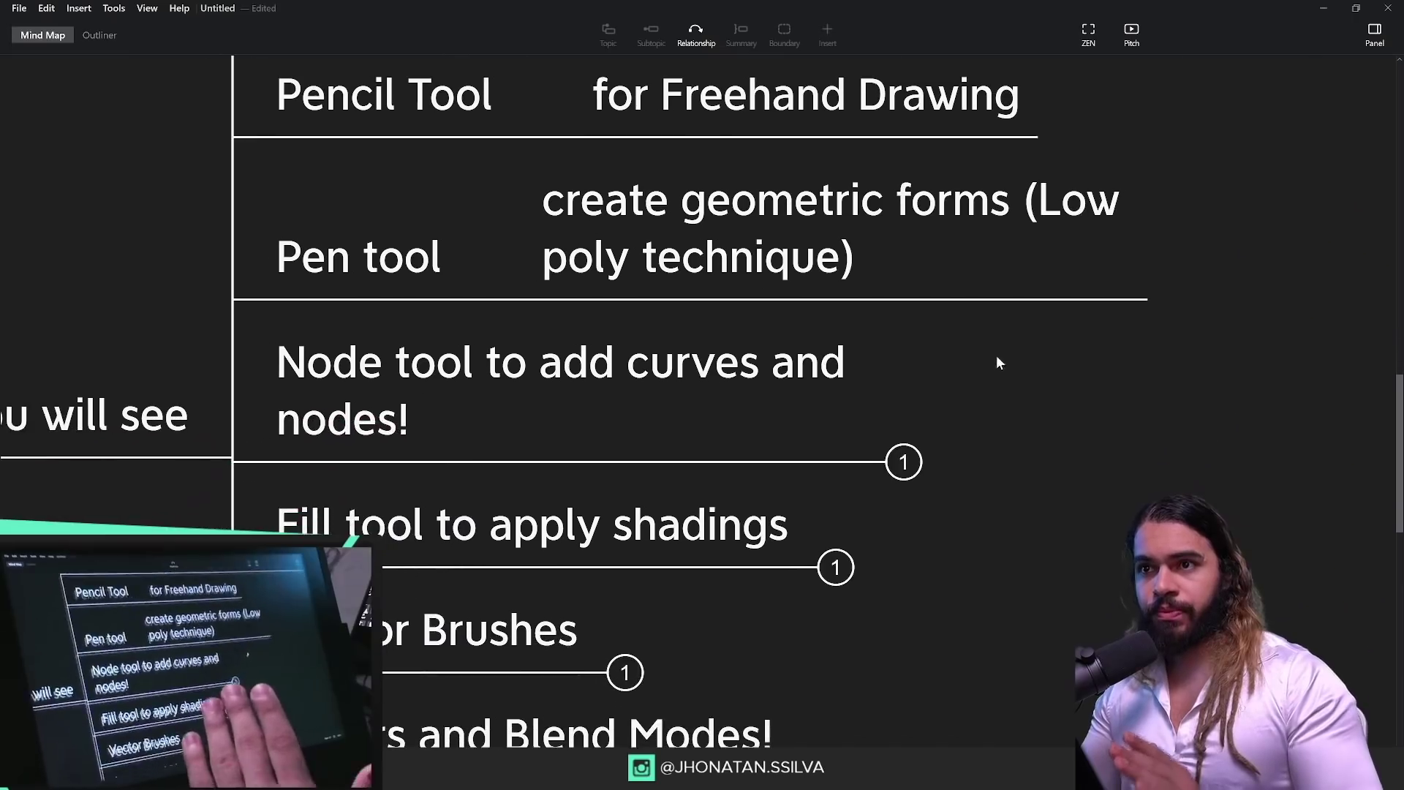
click(419, 387)
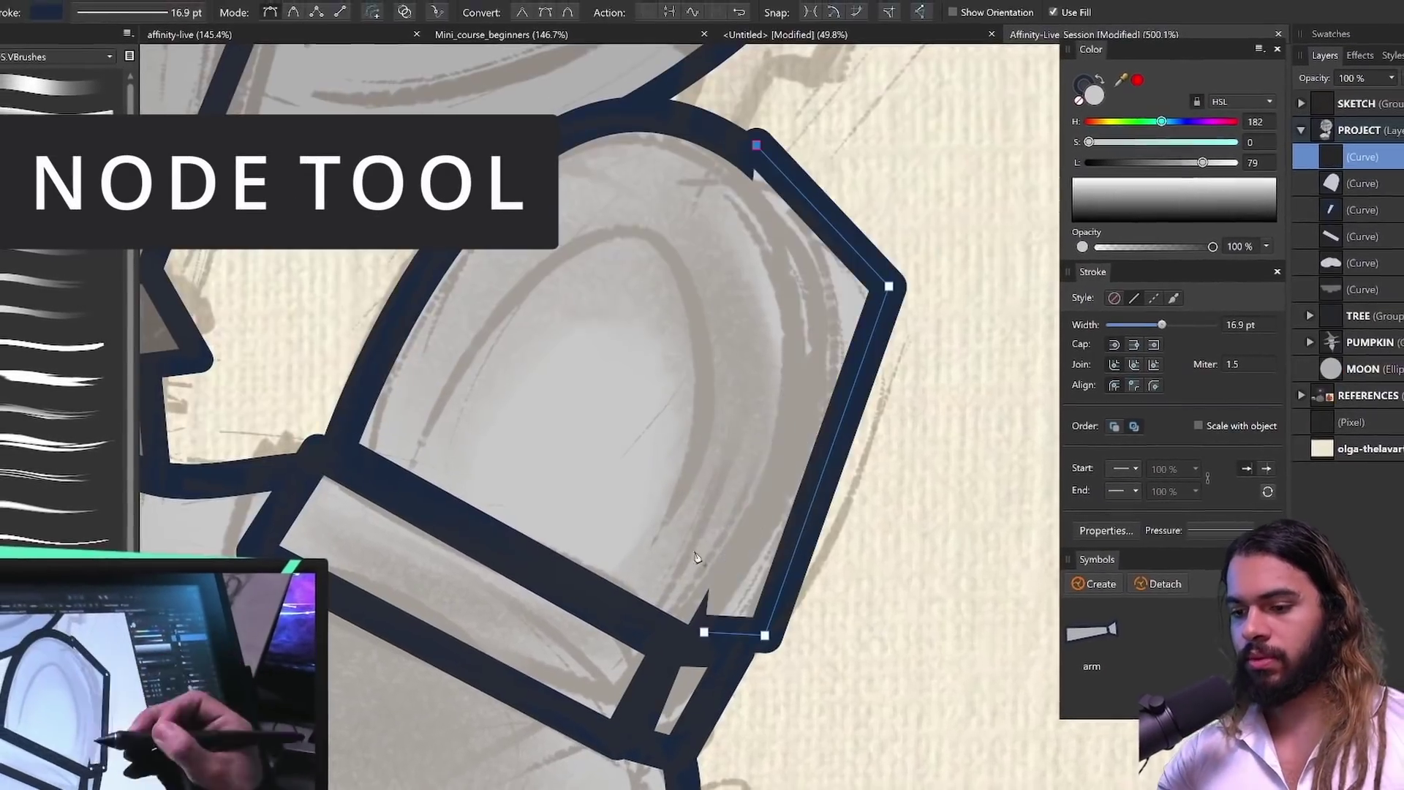
Step: Close the angular curve on the rounded form's outer side, send it back one level and reshape its upper node with the Node tool
click(704, 632)
key(ctrl+[)
key(a)
drag(756, 145, 664, 144)
click(830, 305)
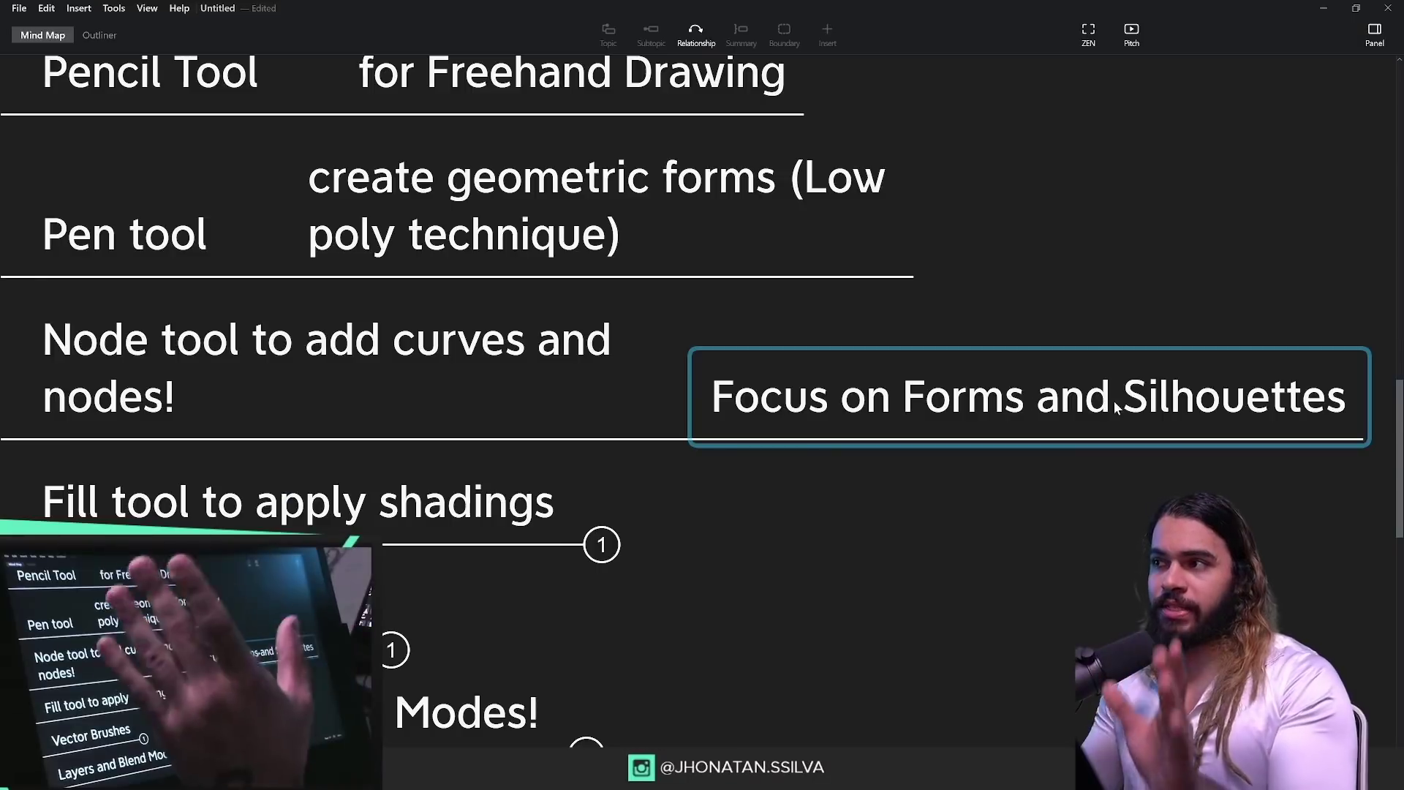
Step: In the mind map, expand the "Fill tool to apply shadings" subtopic
drag(658, 524, 866, 388)
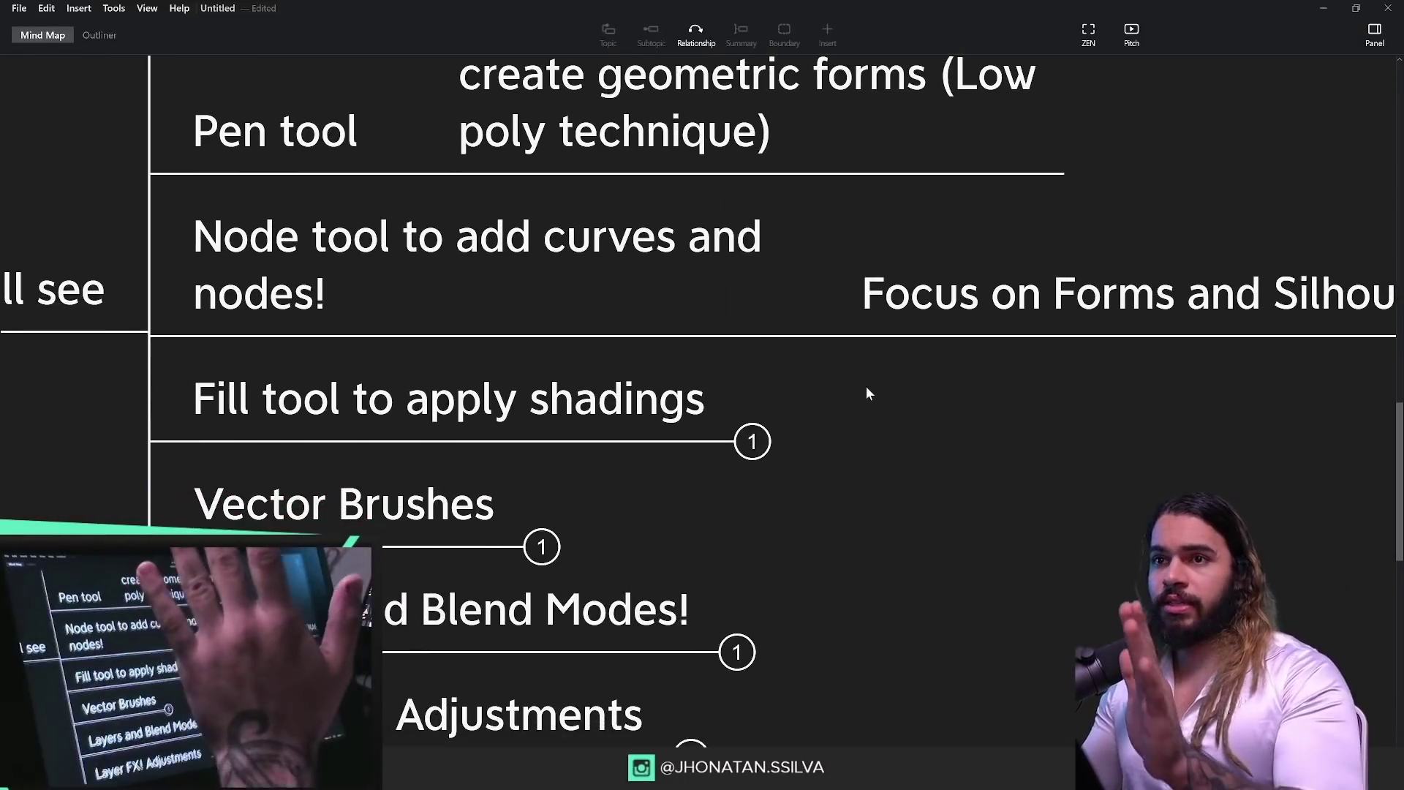
click(751, 442)
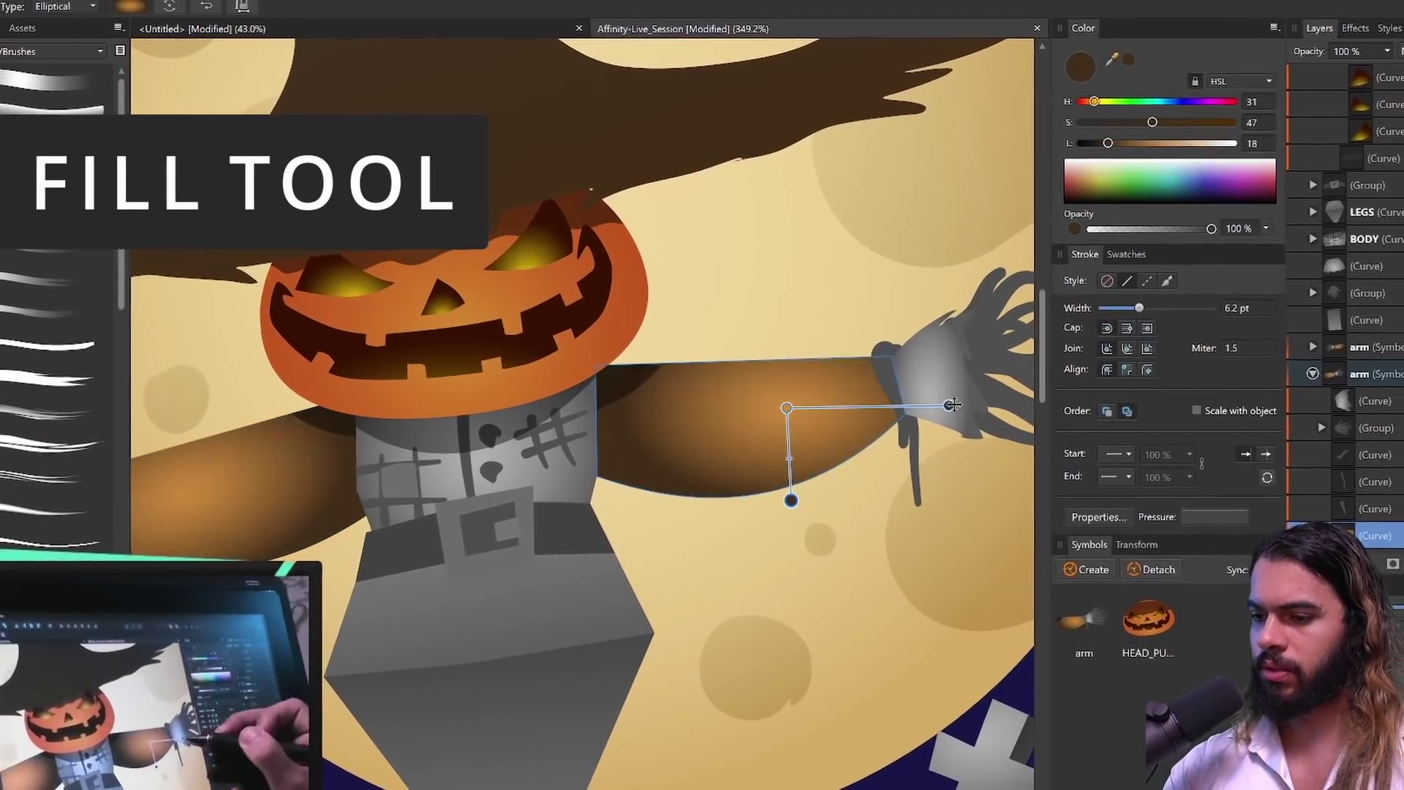
Step: In Affinity Designer, adjust the hue and saturation of the scarecrow's belt buckle and sample its colour for the buckle's inner piece
scroll(933, 395, down, 5)
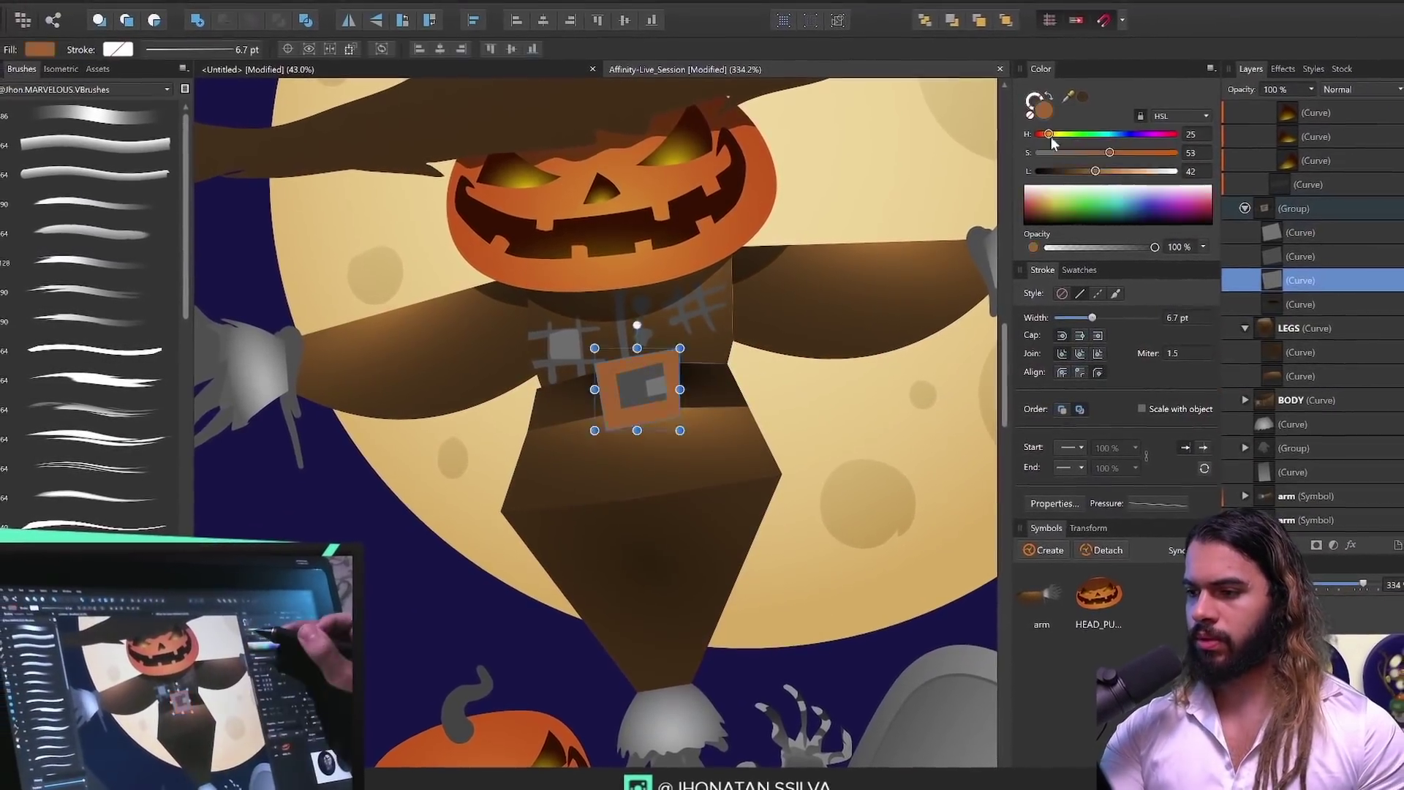
click(1054, 134)
scroll(637, 389, up, 3)
click(1073, 152)
drag(1073, 152, 1148, 152)
click(1099, 152)
click(656, 386)
drag(1069, 95, 618, 413)
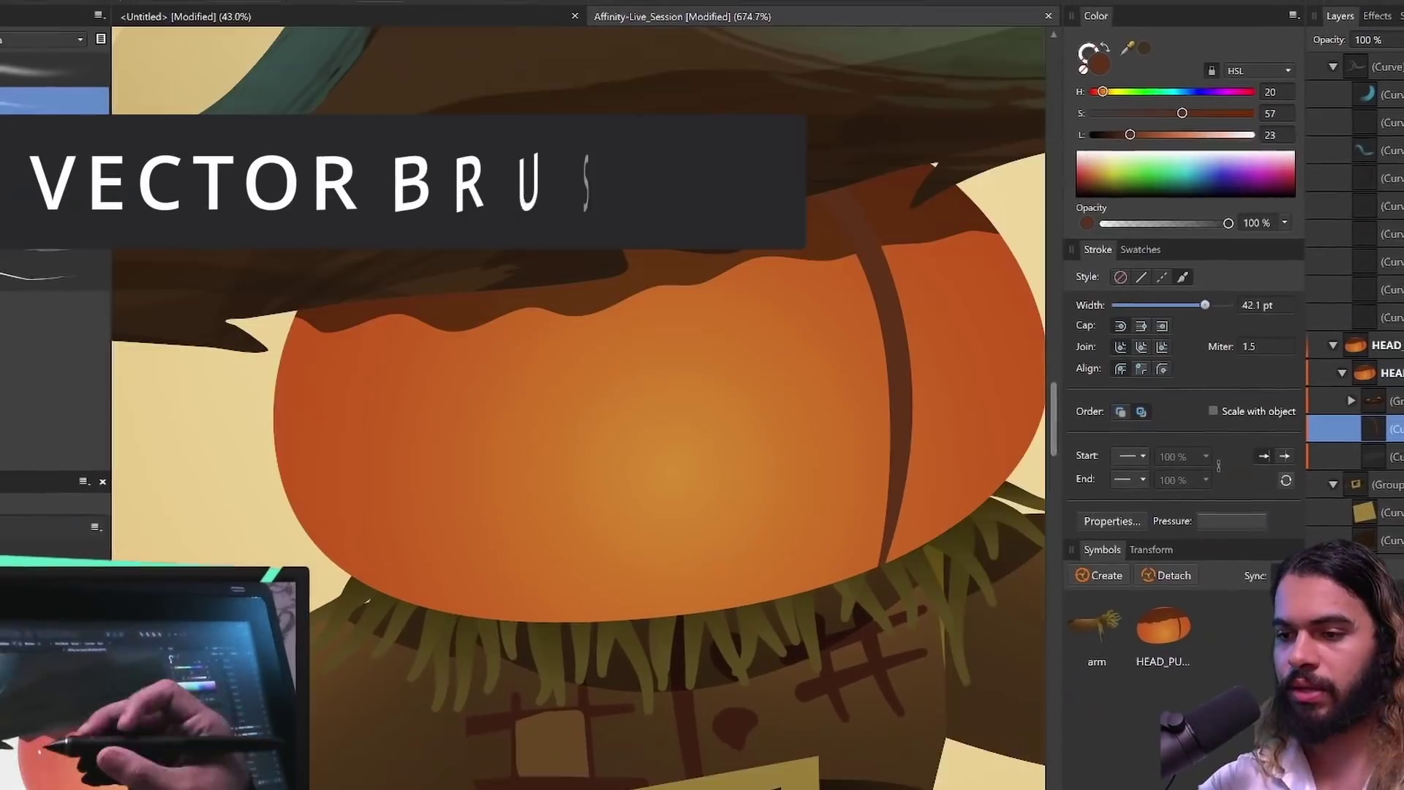
Step: Paint dark tapering groove lines down the pumpkin head with a vector brush to mark its segments
drag(376, 300, 451, 508)
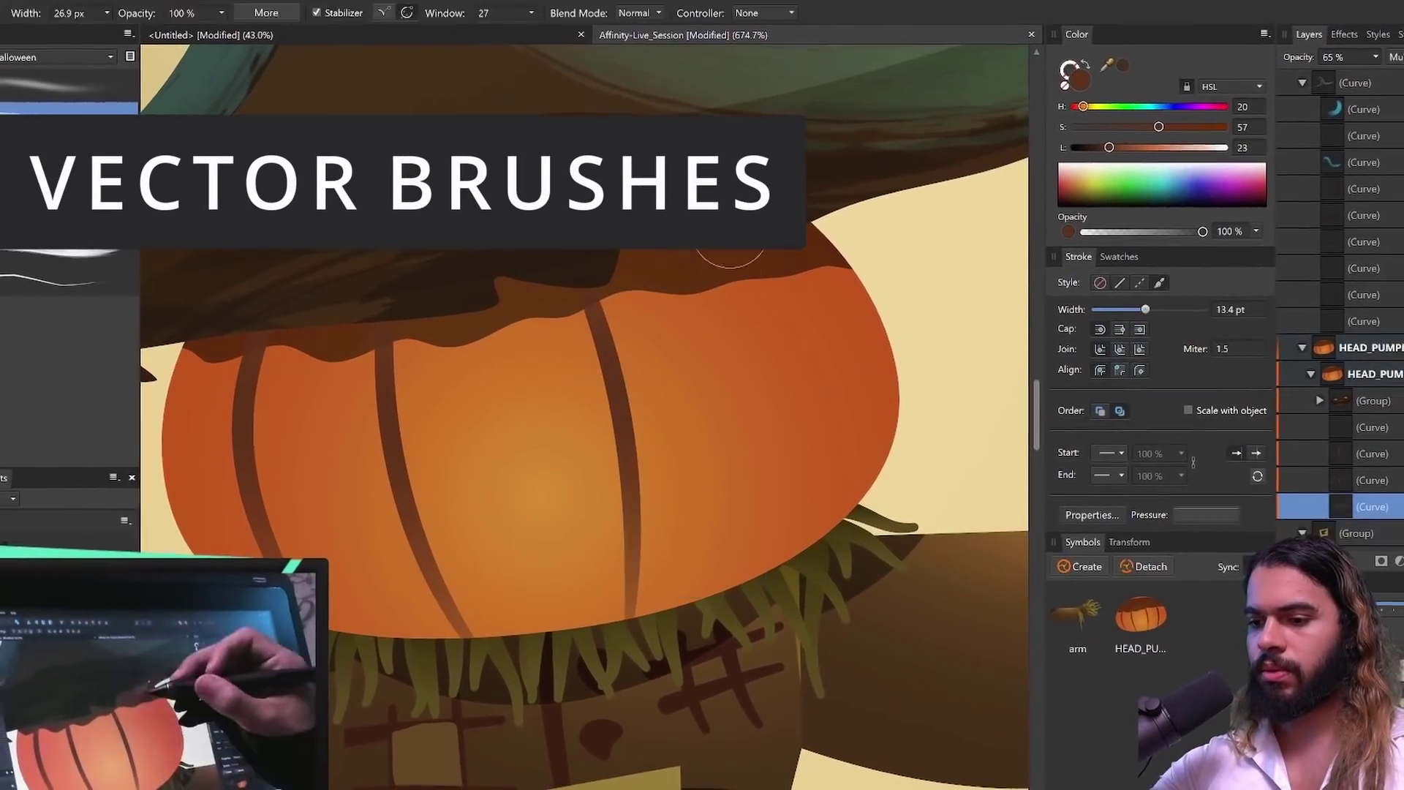
drag(730, 228, 795, 559)
mouse_move(604, 526)
mouse_down()
mouse_move(679, 495)
mouse_move(568, 367)
mouse_up()
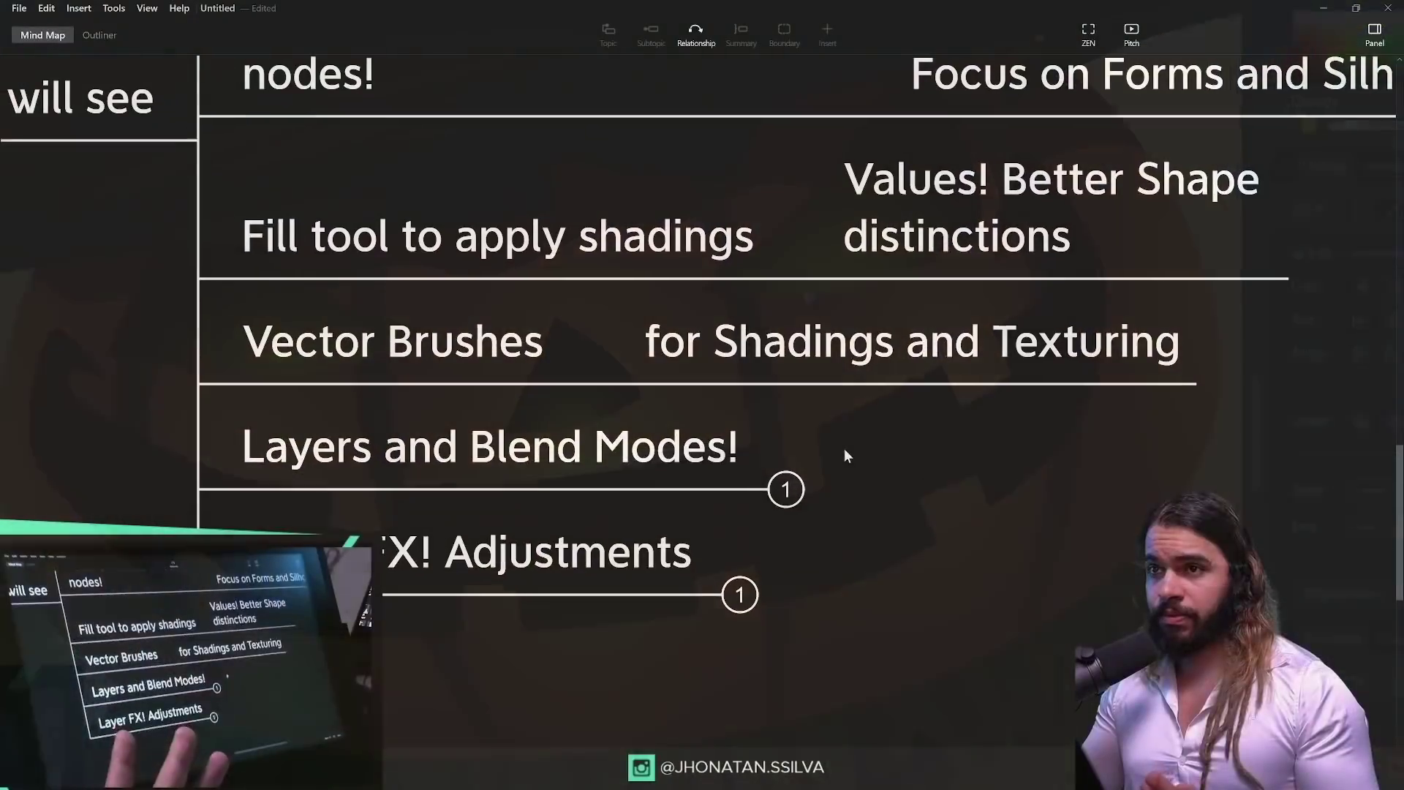
Step: In the mind map, expand the "Layers and Blend Modes!" subtopic
click(560, 459)
drag(876, 530, 853, 422)
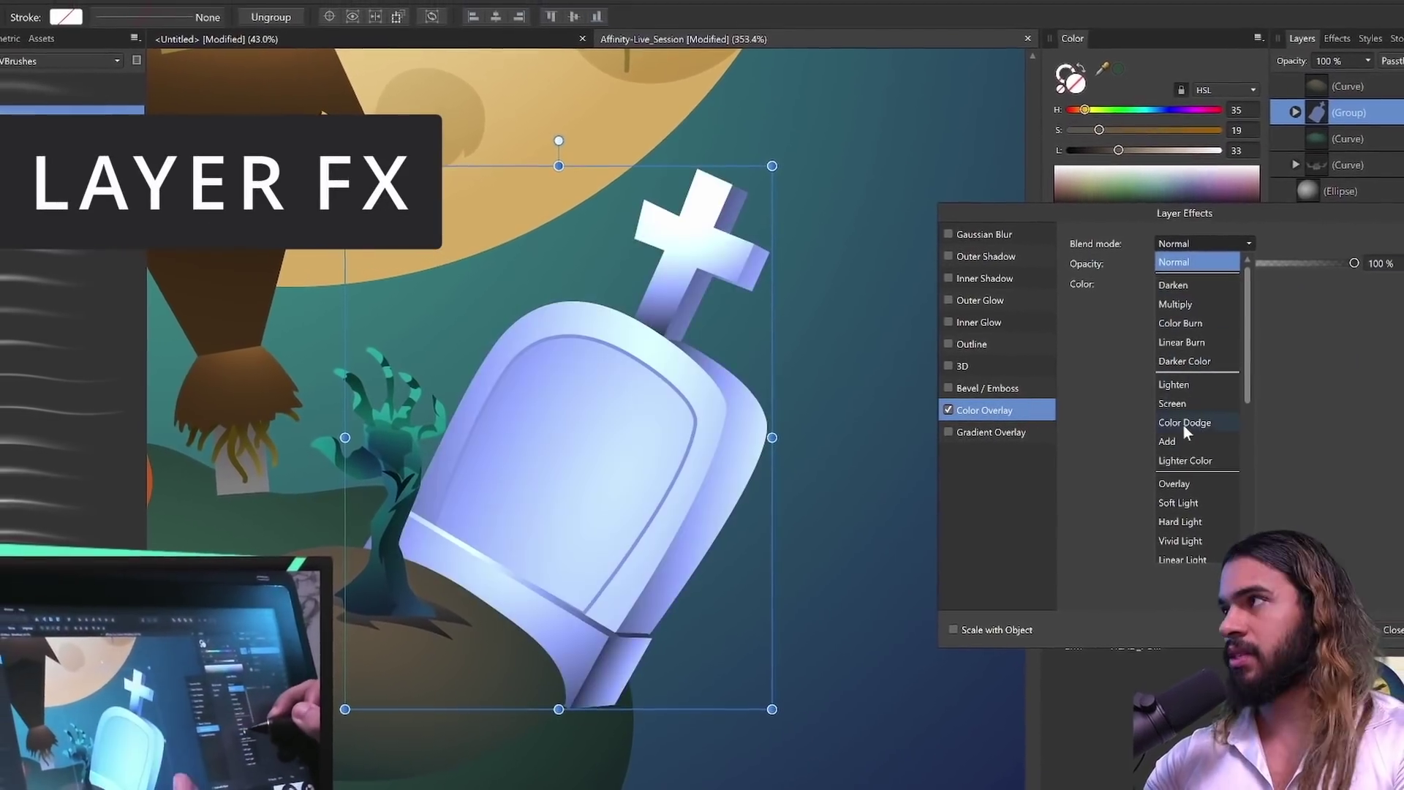
Step: In Affinity Designer, set the tombstone group's Color Overlay effect to Color Dodge and adjust the overlay's opacity and colour
click(1184, 423)
mouse_move(1214, 264)
mouse_down()
mouse_move(1174, 263)
mouse_move(1197, 264)
mouse_up()
click(1195, 284)
drag(1132, 337, 1111, 337)
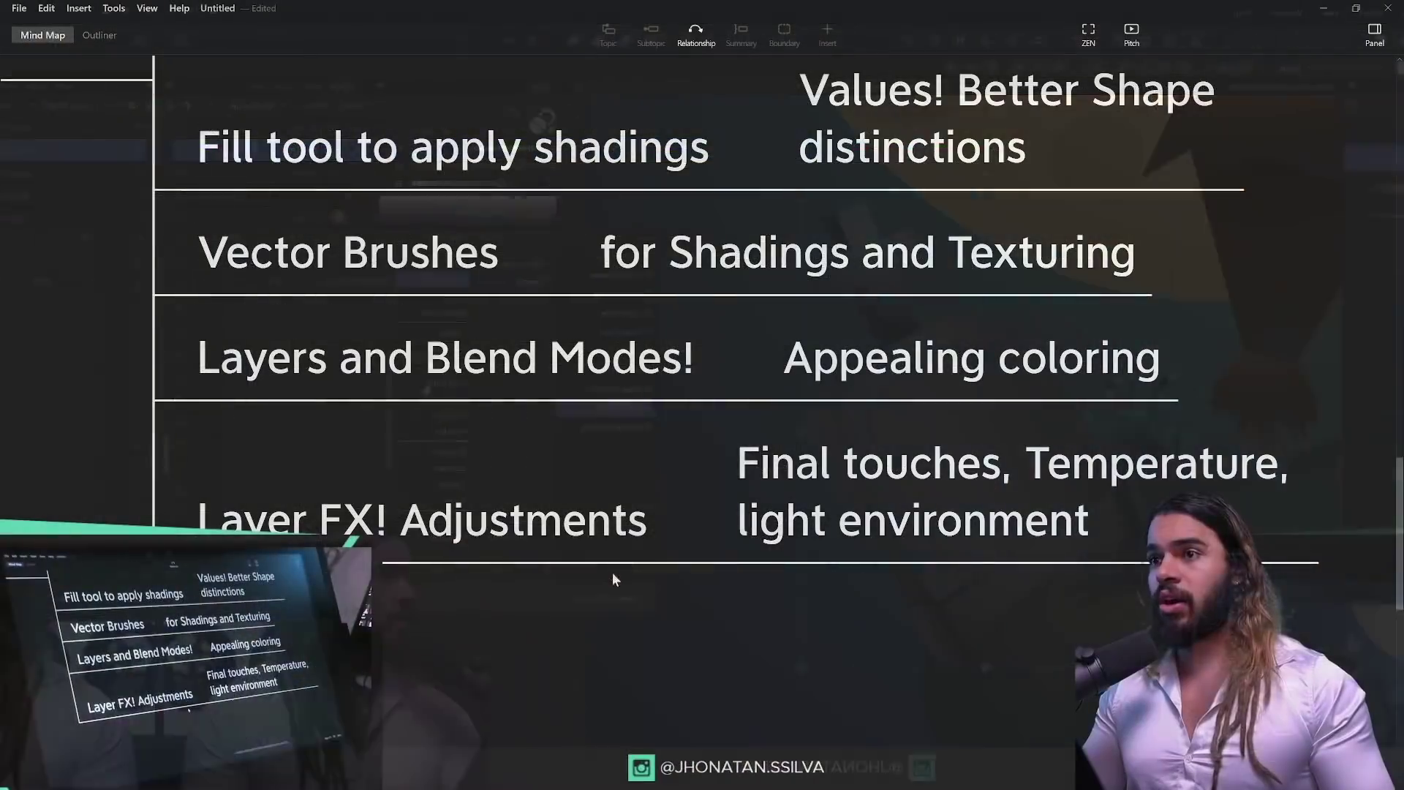
Step: Switch from the mind map to the Mini_course_beginners document in Affinity Designer and examine the pyramid's levels from Advanced up to Beginners
drag(616, 577, 631, 601)
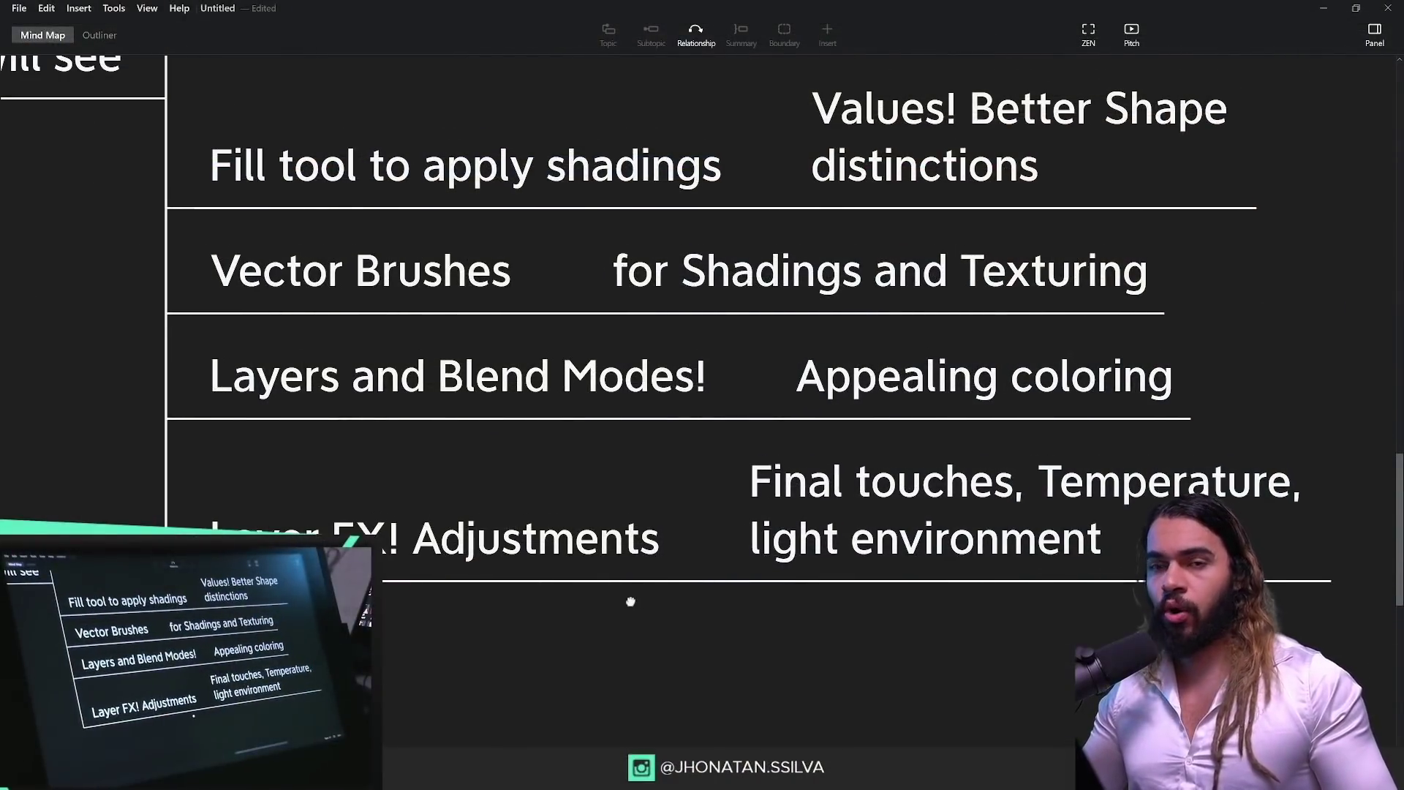
key(alt+Tab)
click(388, 503)
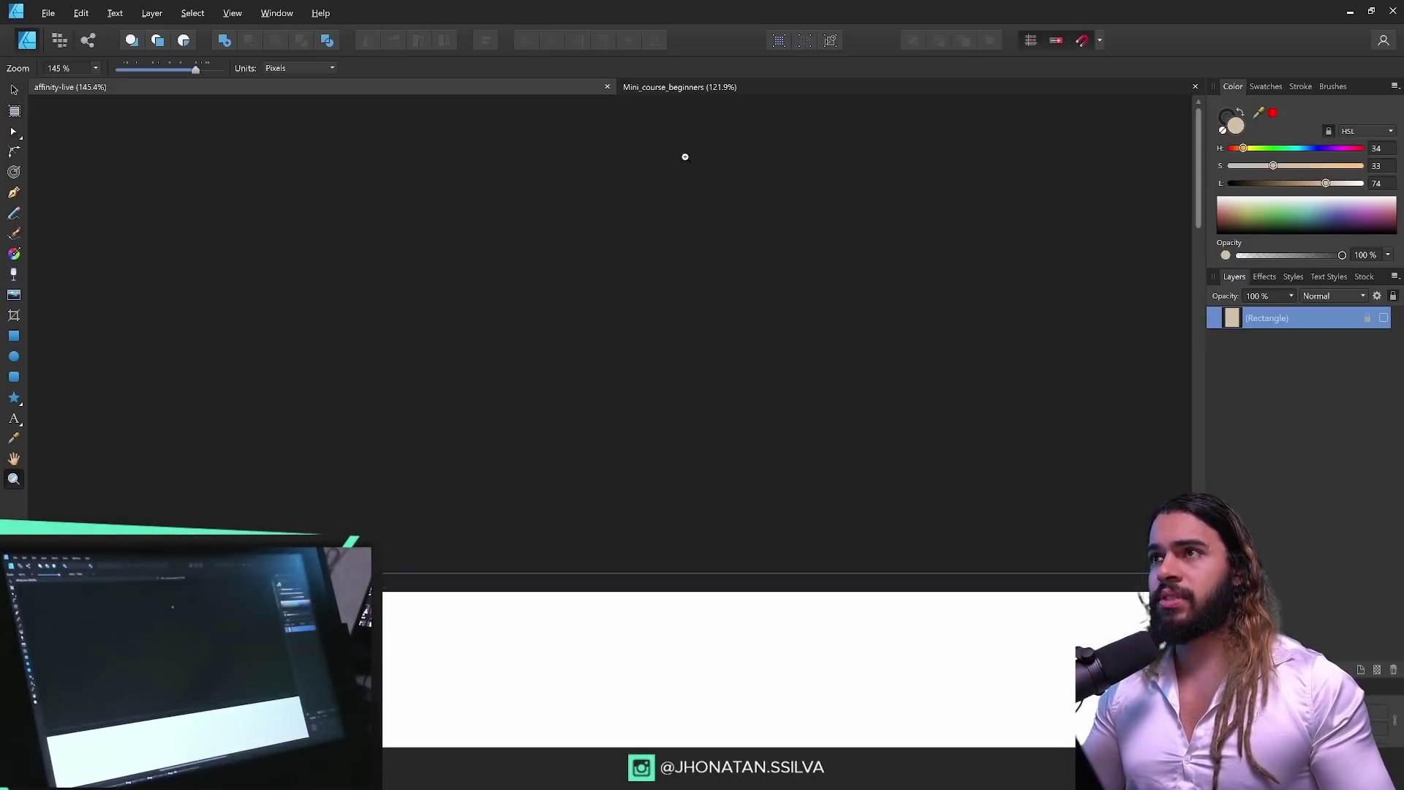
click(726, 90)
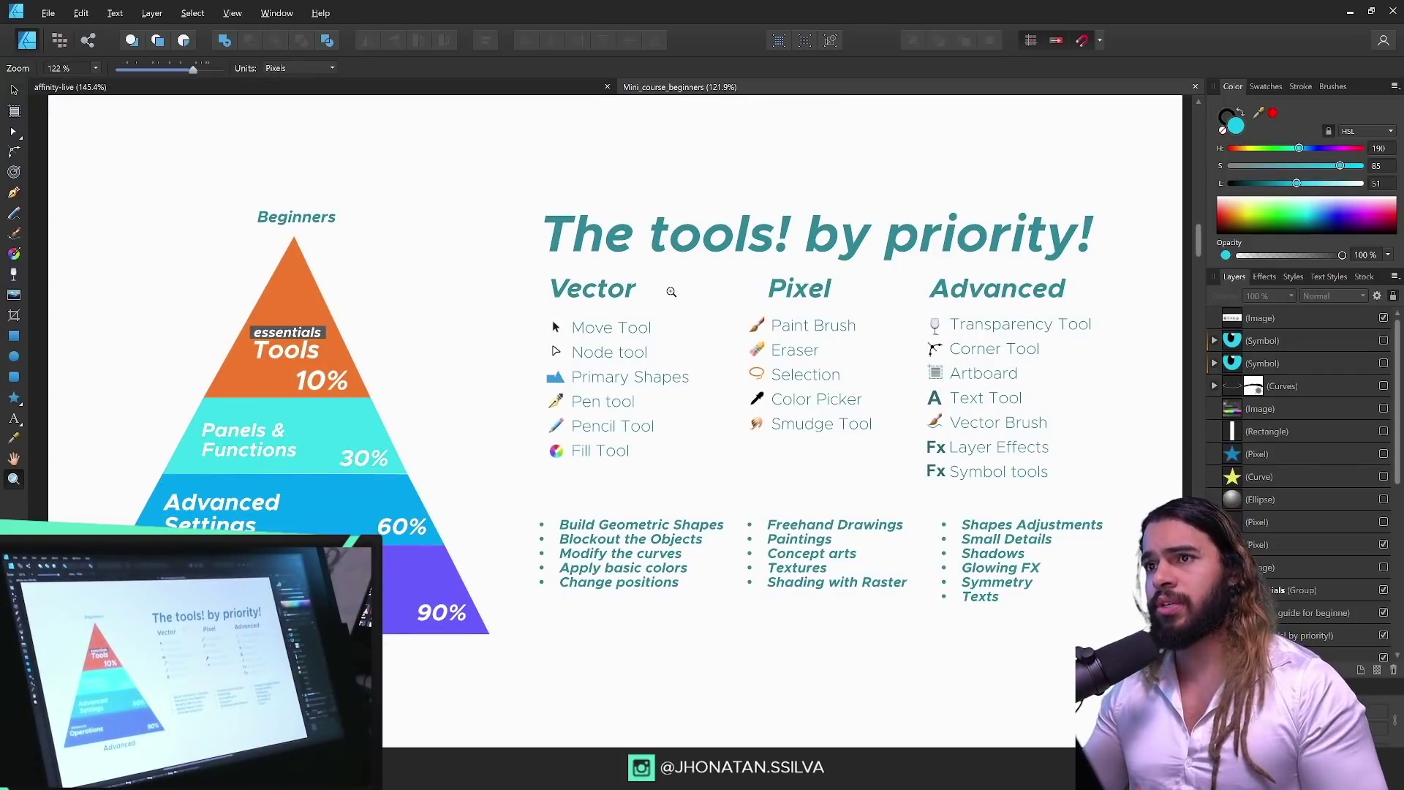
scroll(391, 601, up, 7)
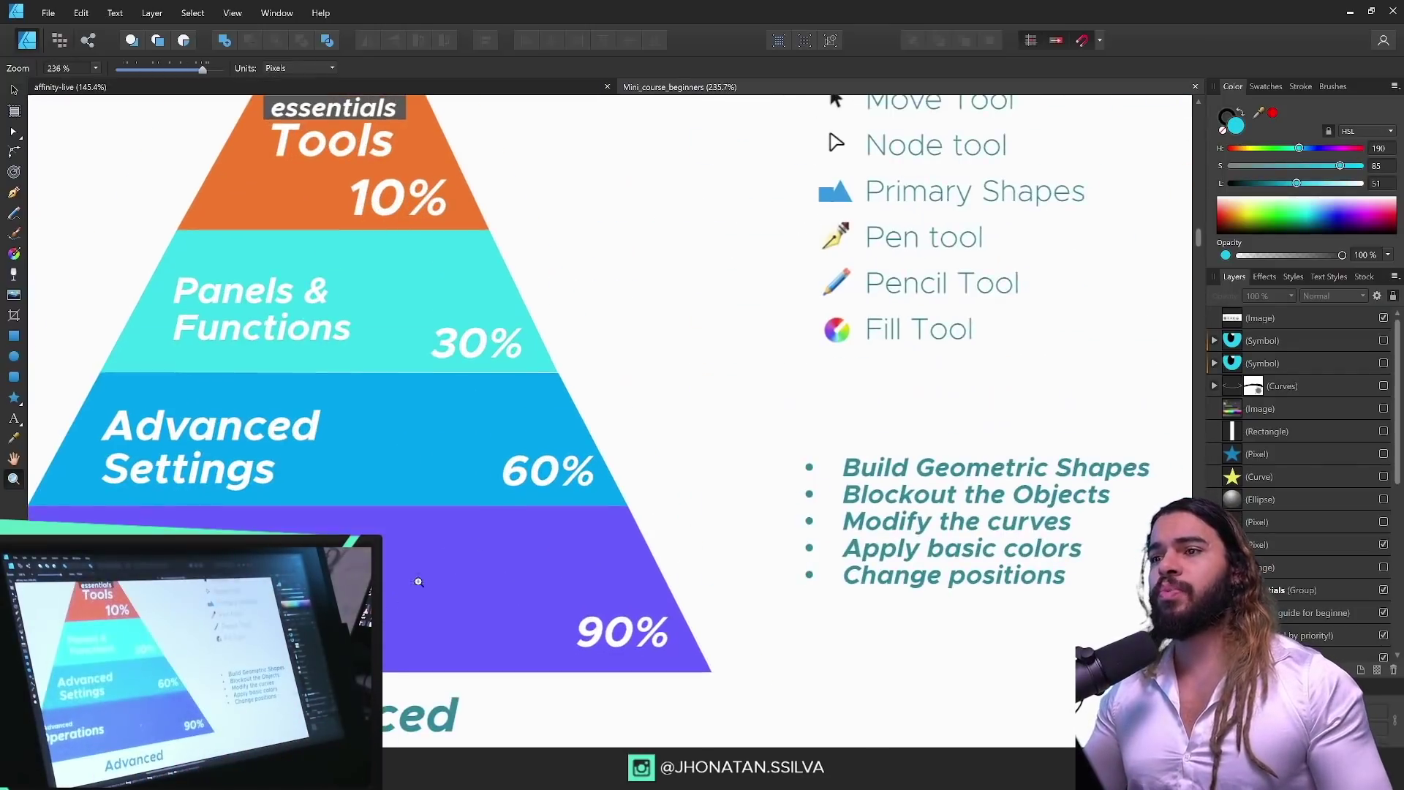
scroll(512, 523, down, 2)
drag(517, 520, 655, 383)
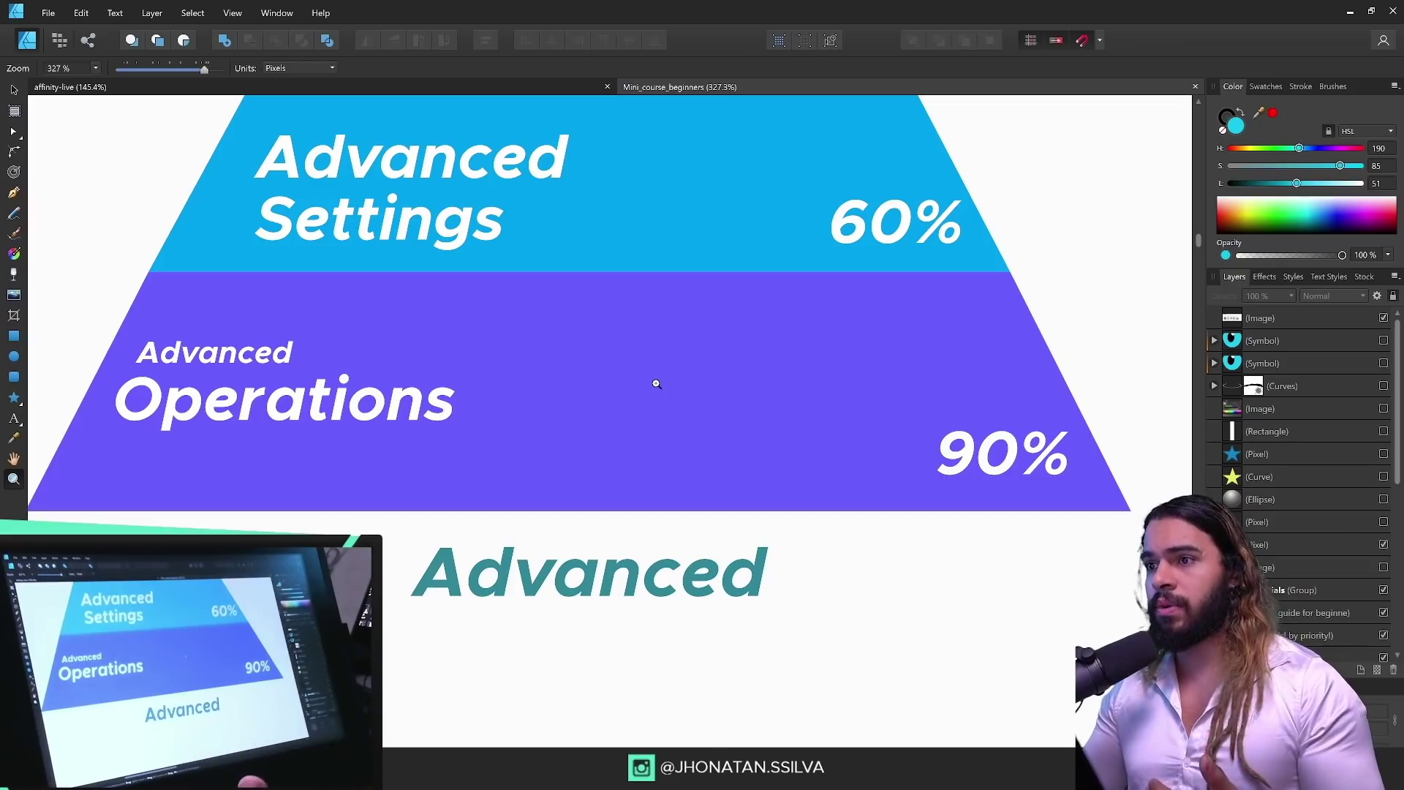
scroll(656, 383, up, 10)
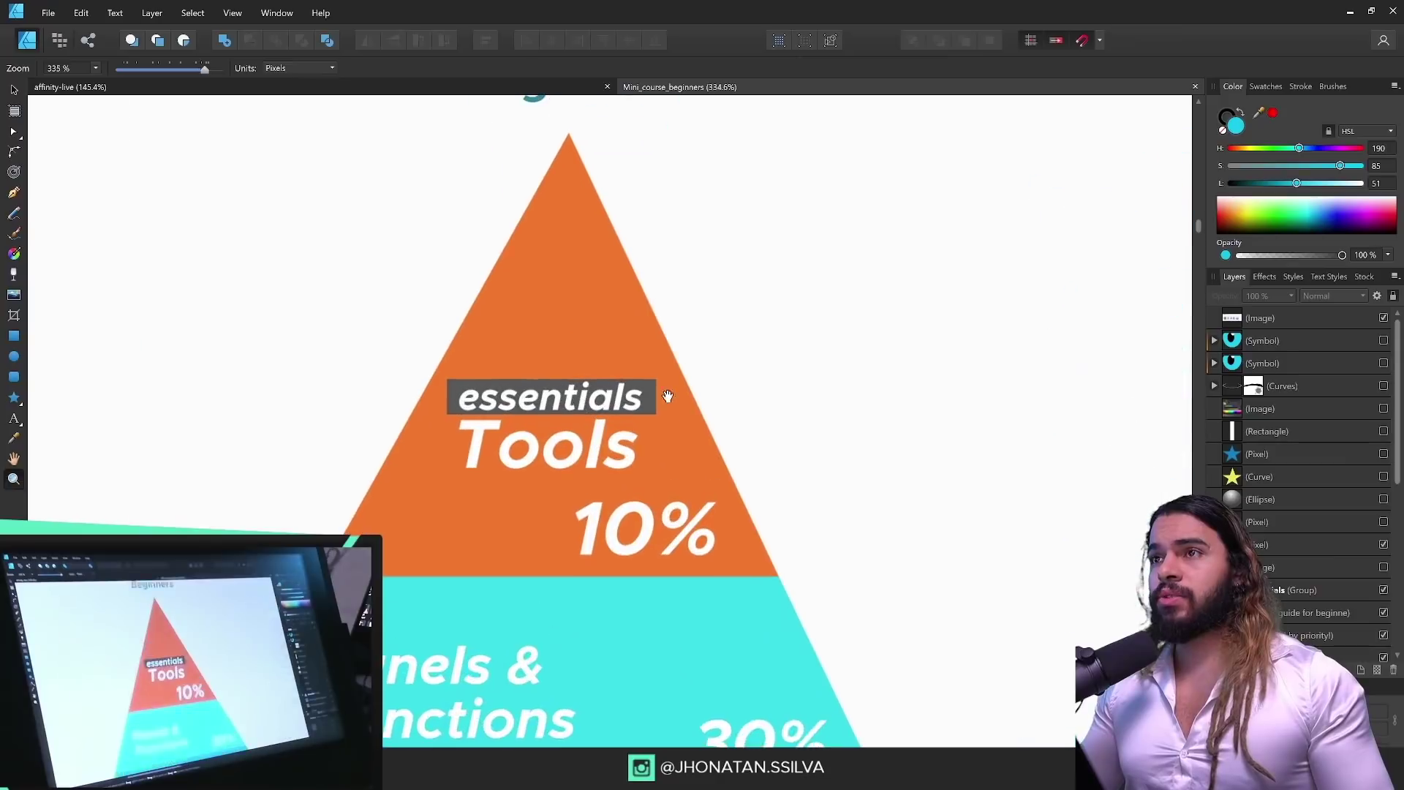
scroll(636, 533, down, 1)
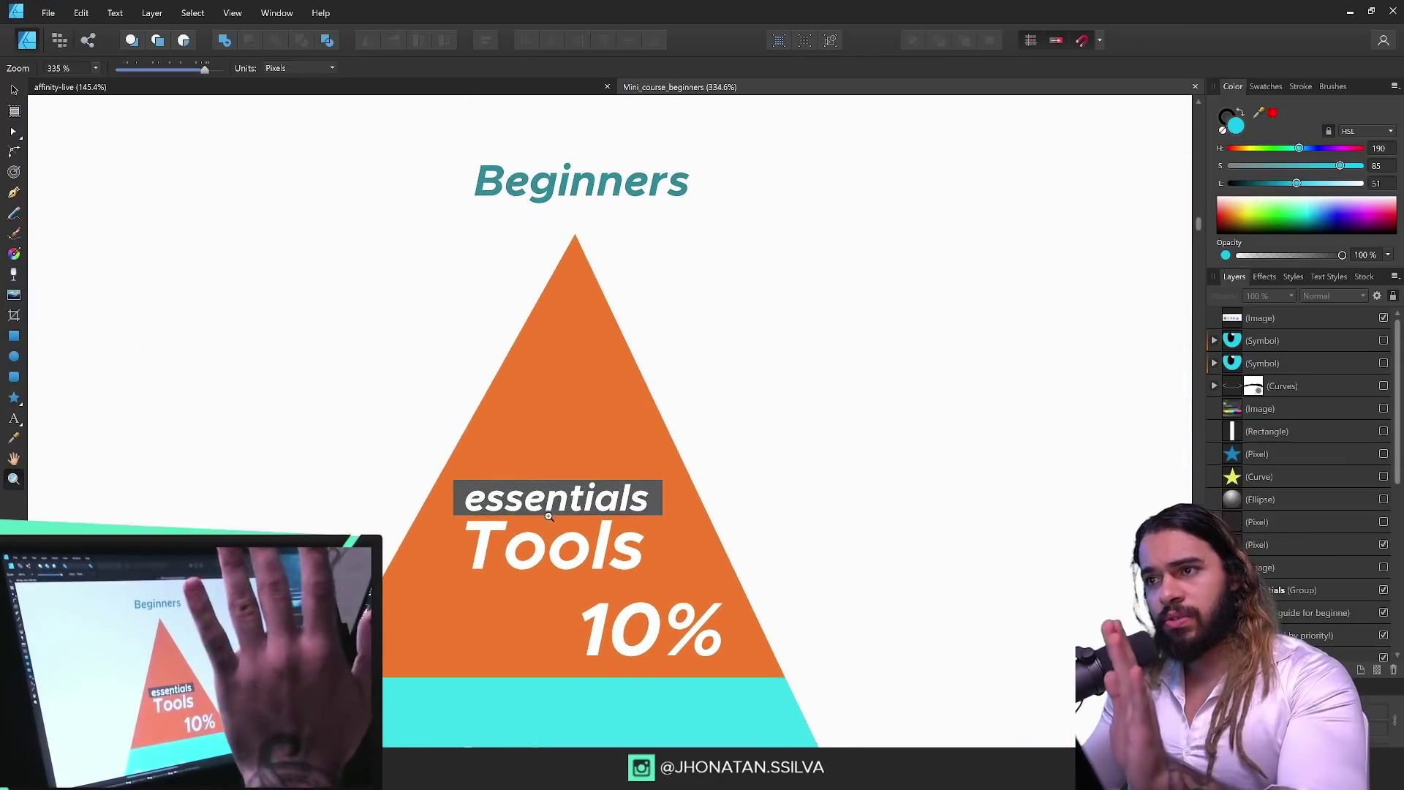
scroll(553, 578, down, 5)
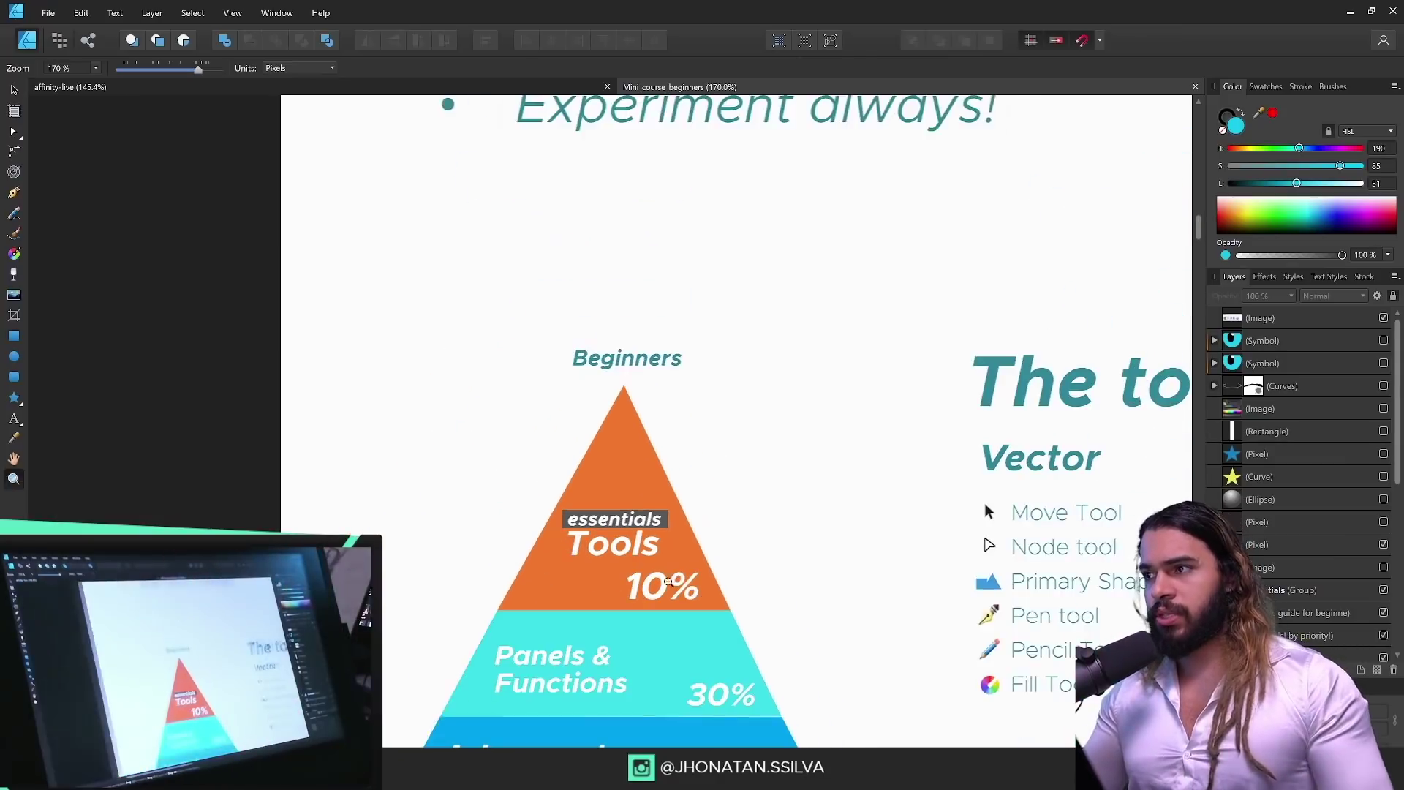
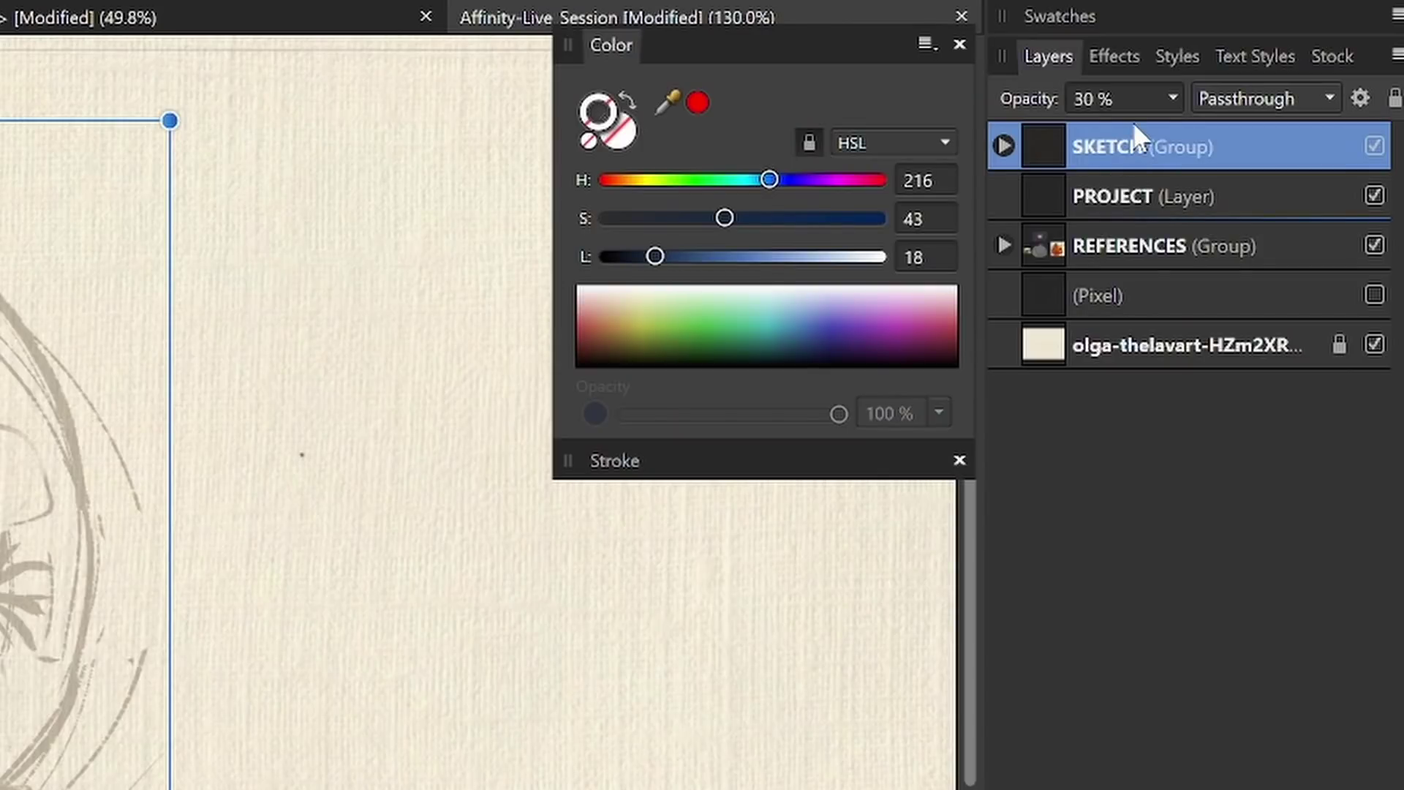
Step: On the PROJECT layer, draw a large circle over the sketched moon behind the scarecrow
drag(302, 454, 372, 427)
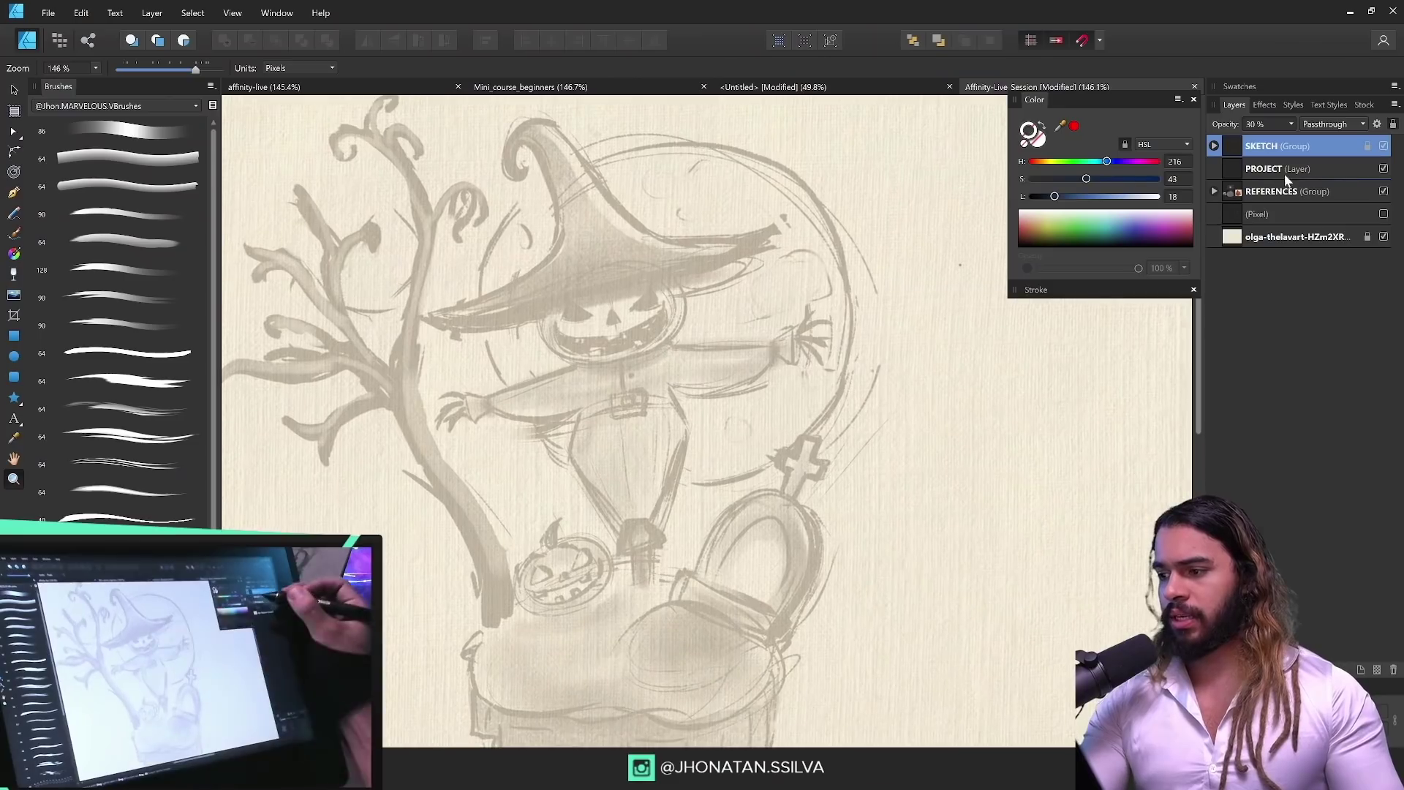
click(1116, 198)
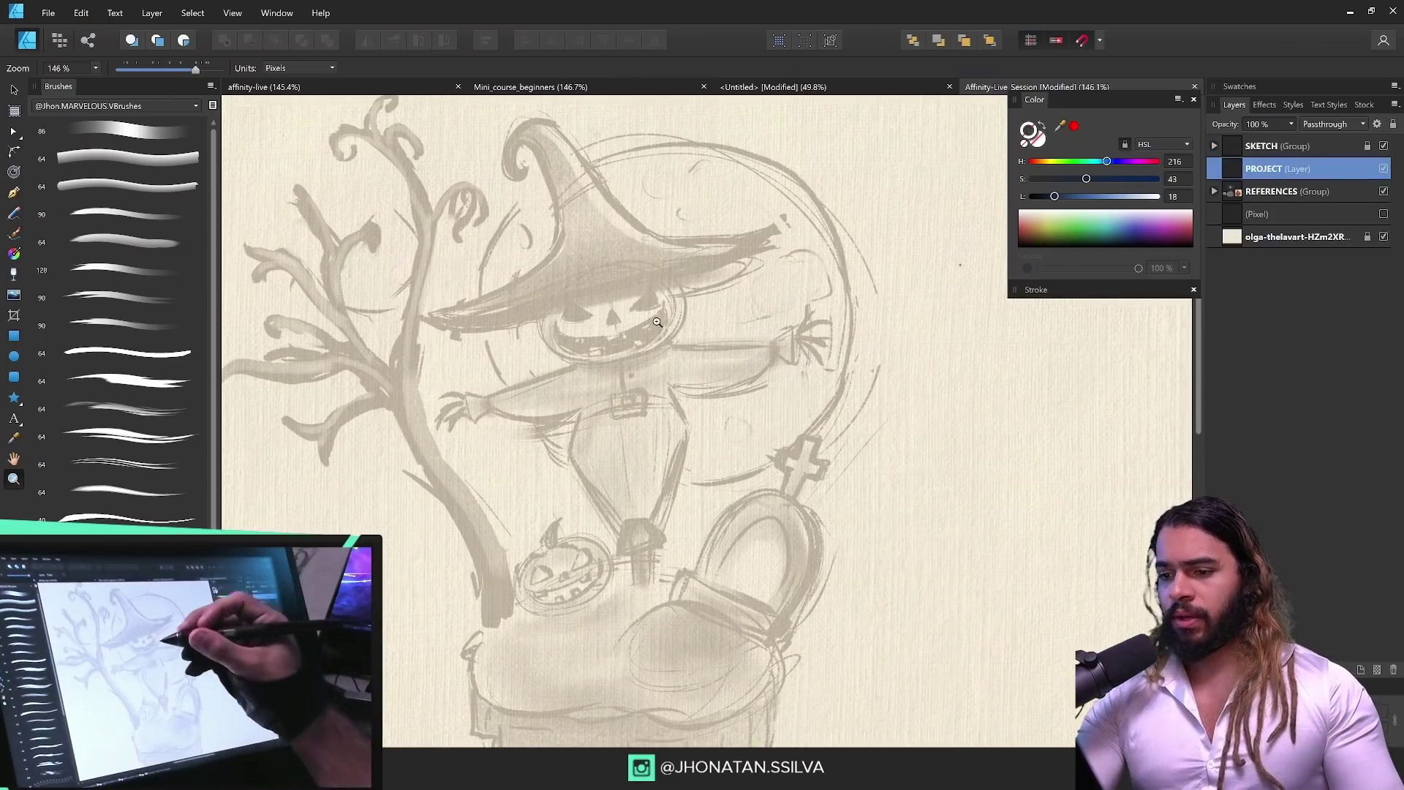
click(14, 357)
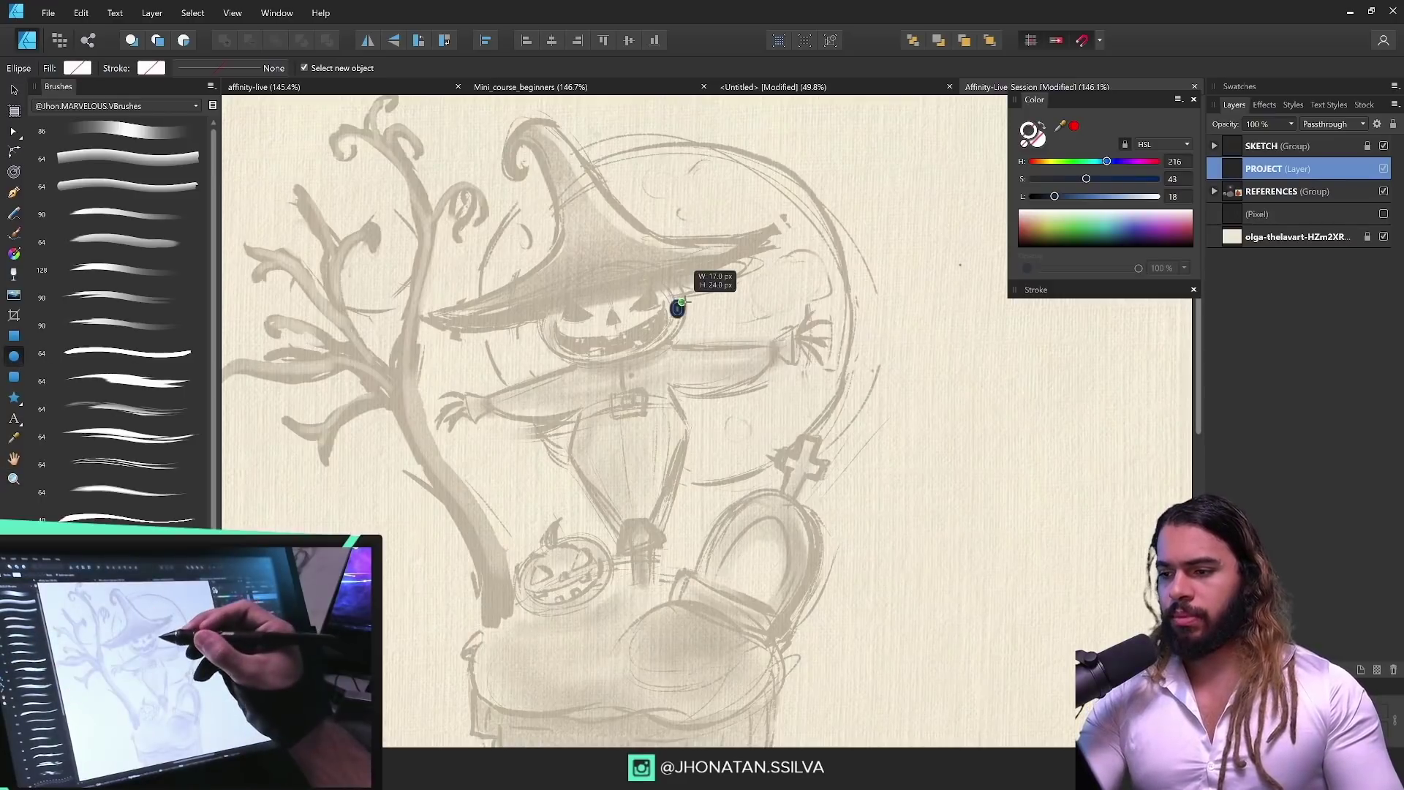
drag(678, 308, 899, 142)
key(z)
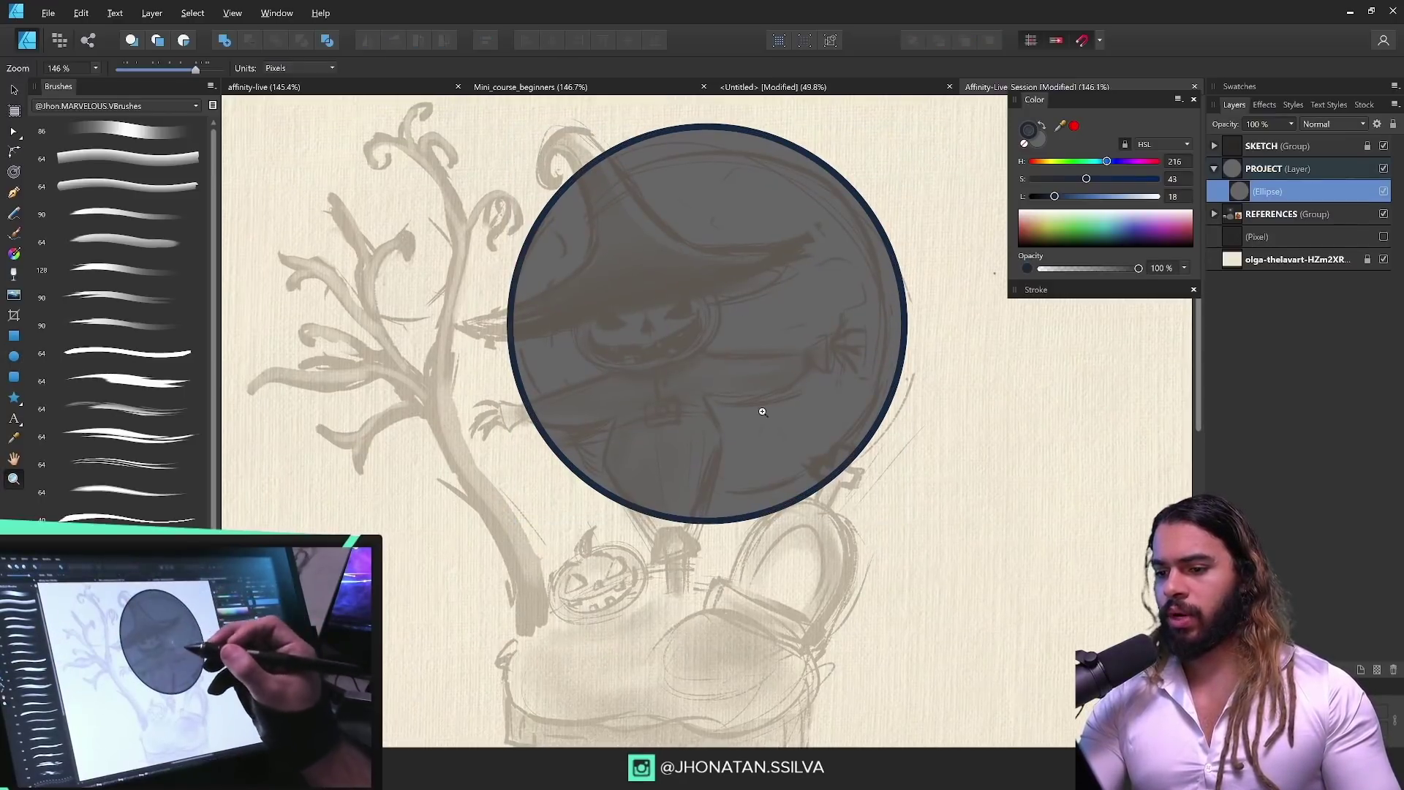
Step: Lighten the moon circle's fill to a neutral grey with lightness 69
key(v)
drag(1094, 203, 1114, 199)
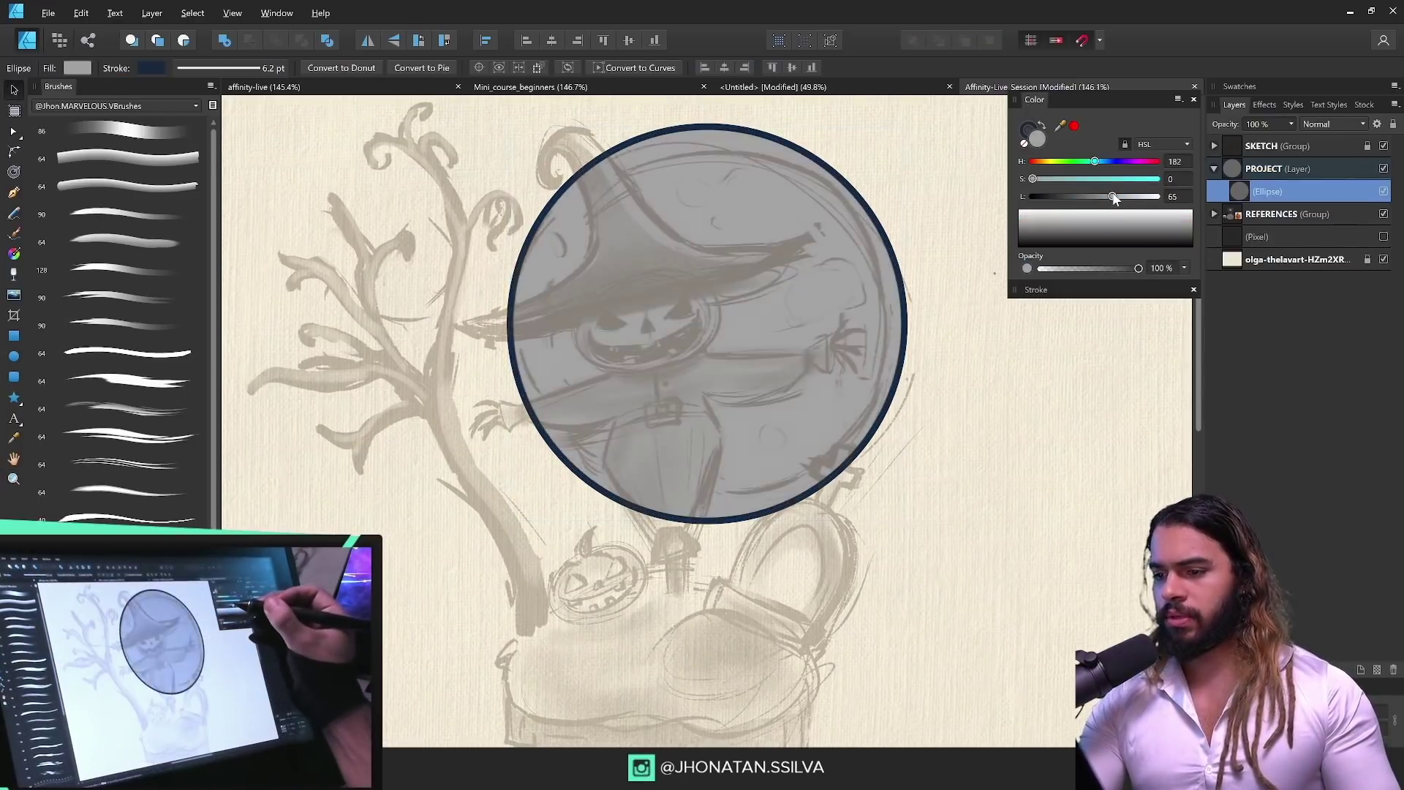
key(z)
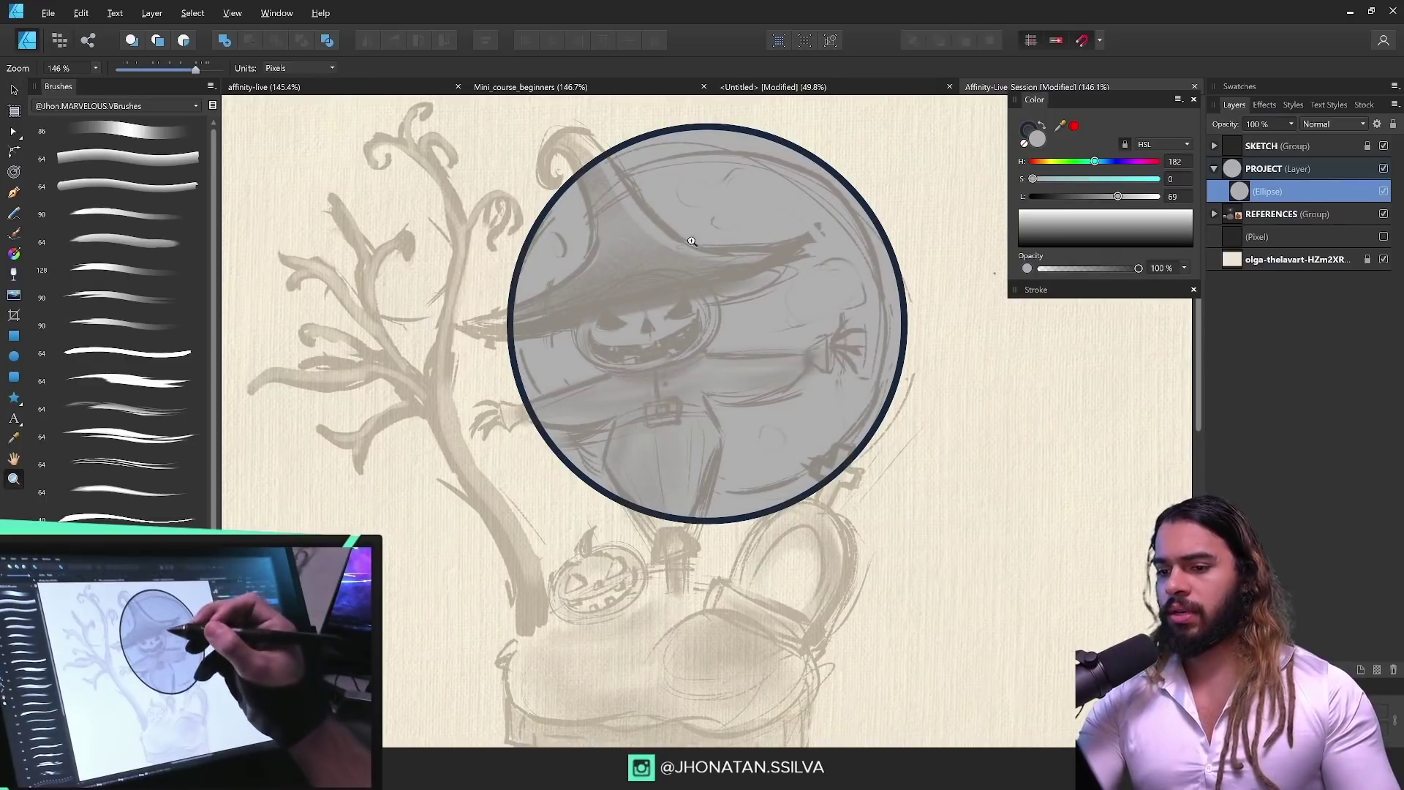
Step: Try to trace the lower edge of the scarecrow's outstretched sleeve with curved Pen tool segments
drag(735, 553, 823, 553)
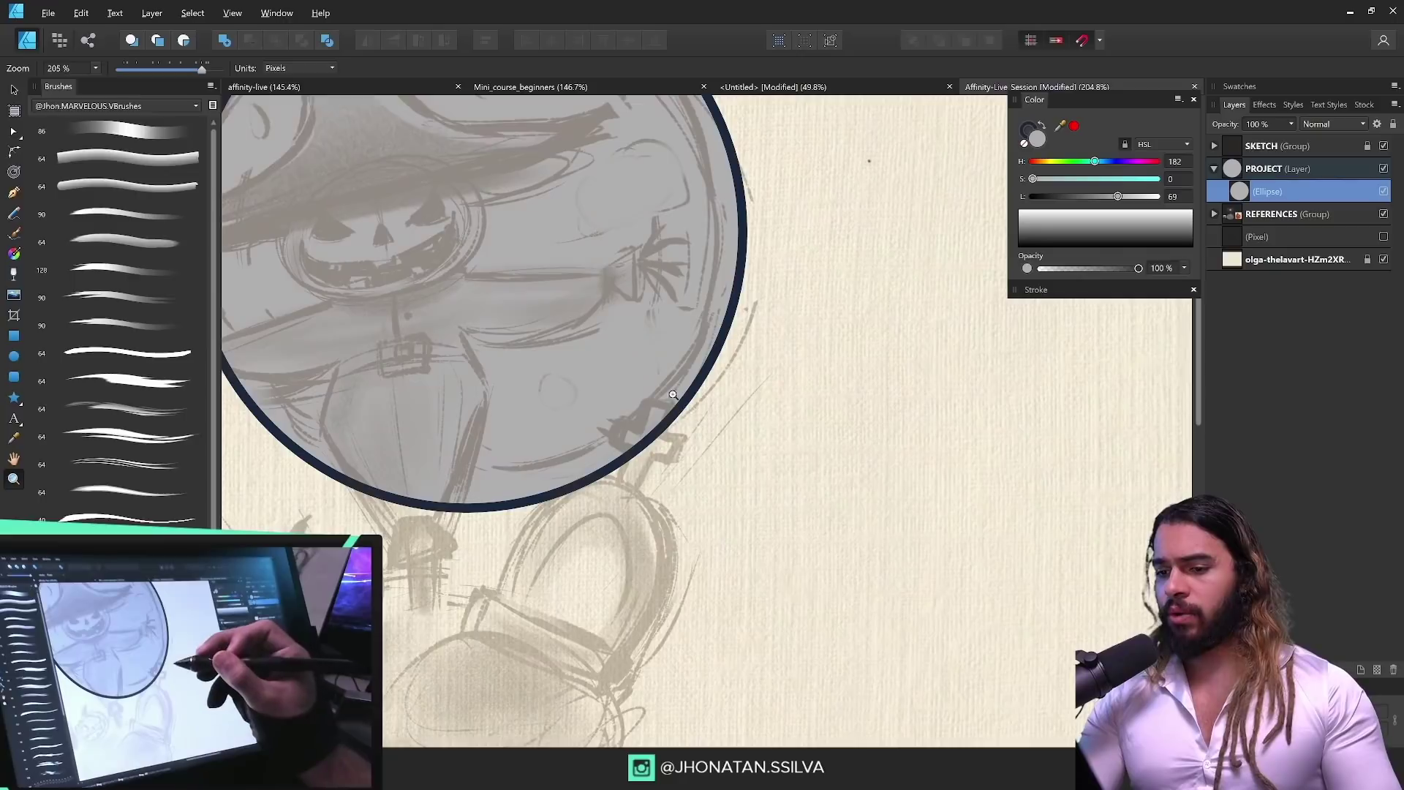
drag(585, 336, 739, 354)
drag(645, 319, 846, 310)
key(p)
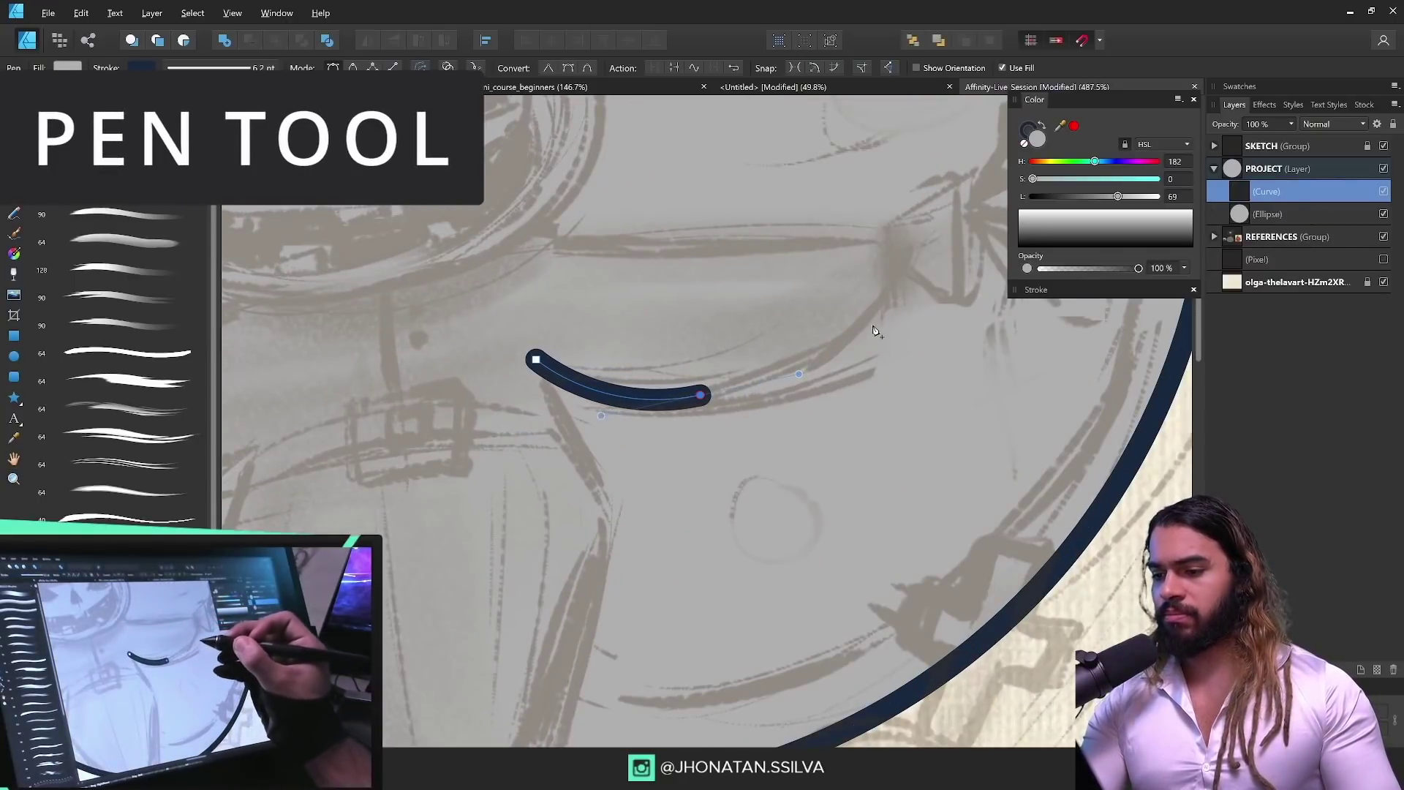
click(883, 302)
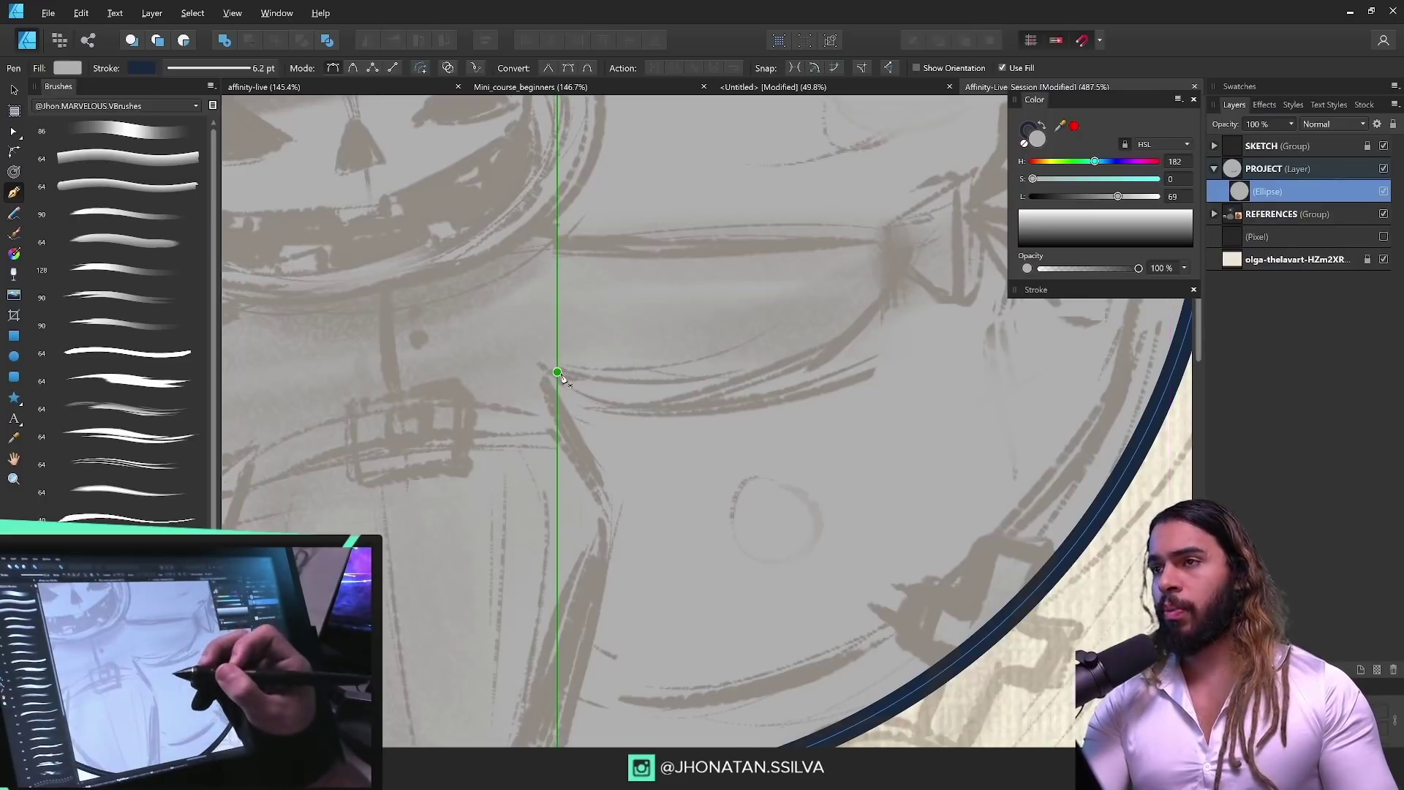
Step: Block out the scarecrow's outstretched sleeve as a closed four-sided shape with straight Pen tool segments
drag(660, 425, 636, 442)
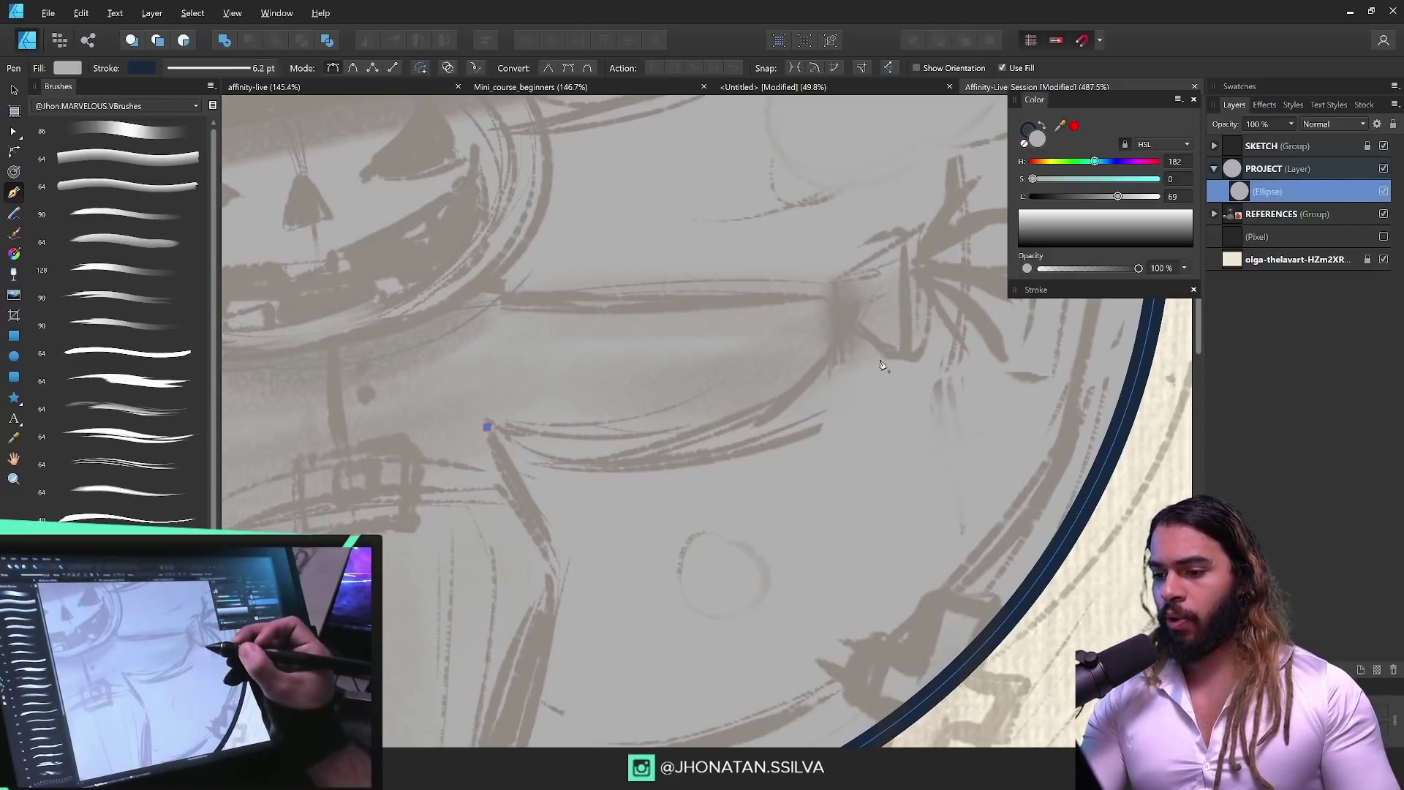
click(848, 354)
click(833, 286)
click(485, 296)
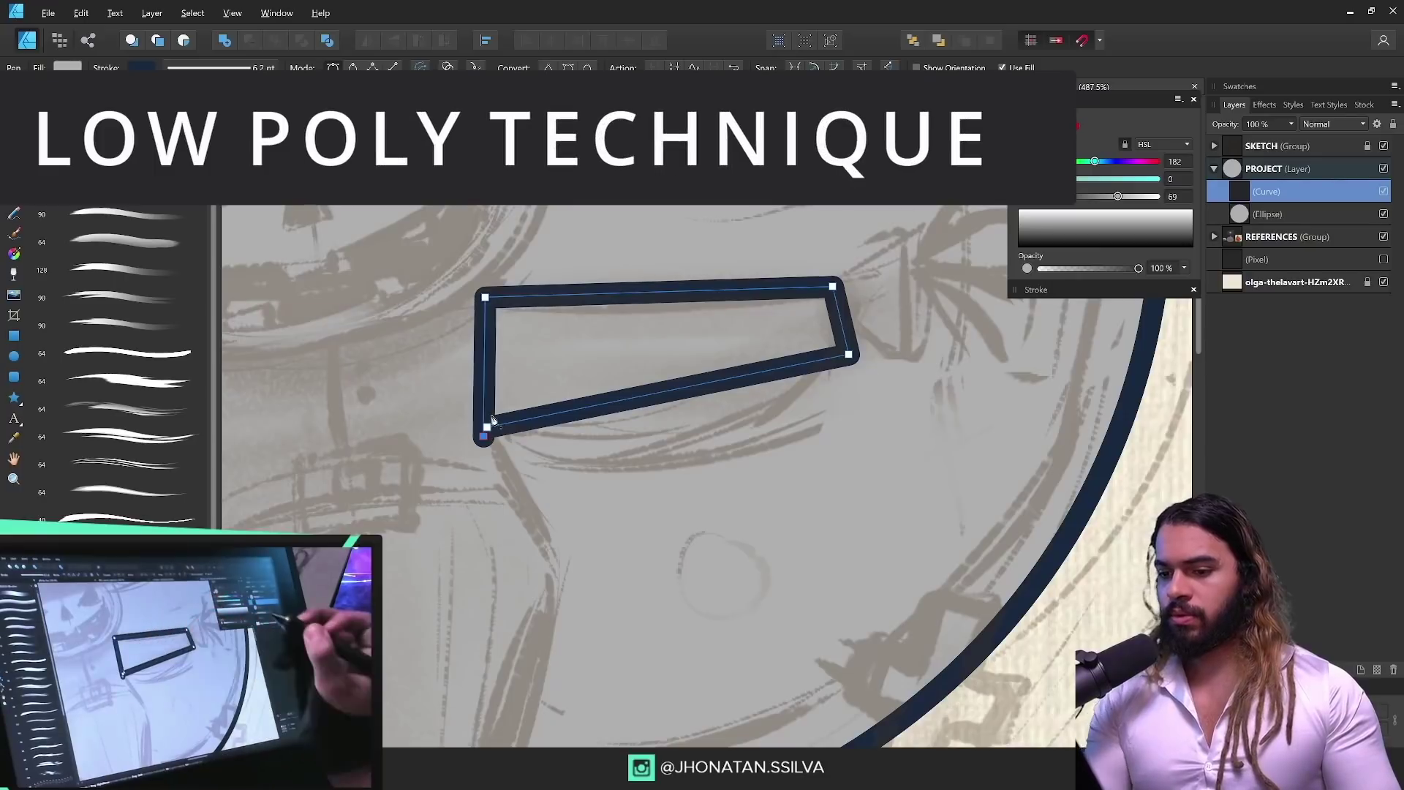
Step: Outline the flared cuff at the sleeve's end as a closed four-sided shape and align its lower inner node with the sleeve corner
drag(776, 388, 648, 465)
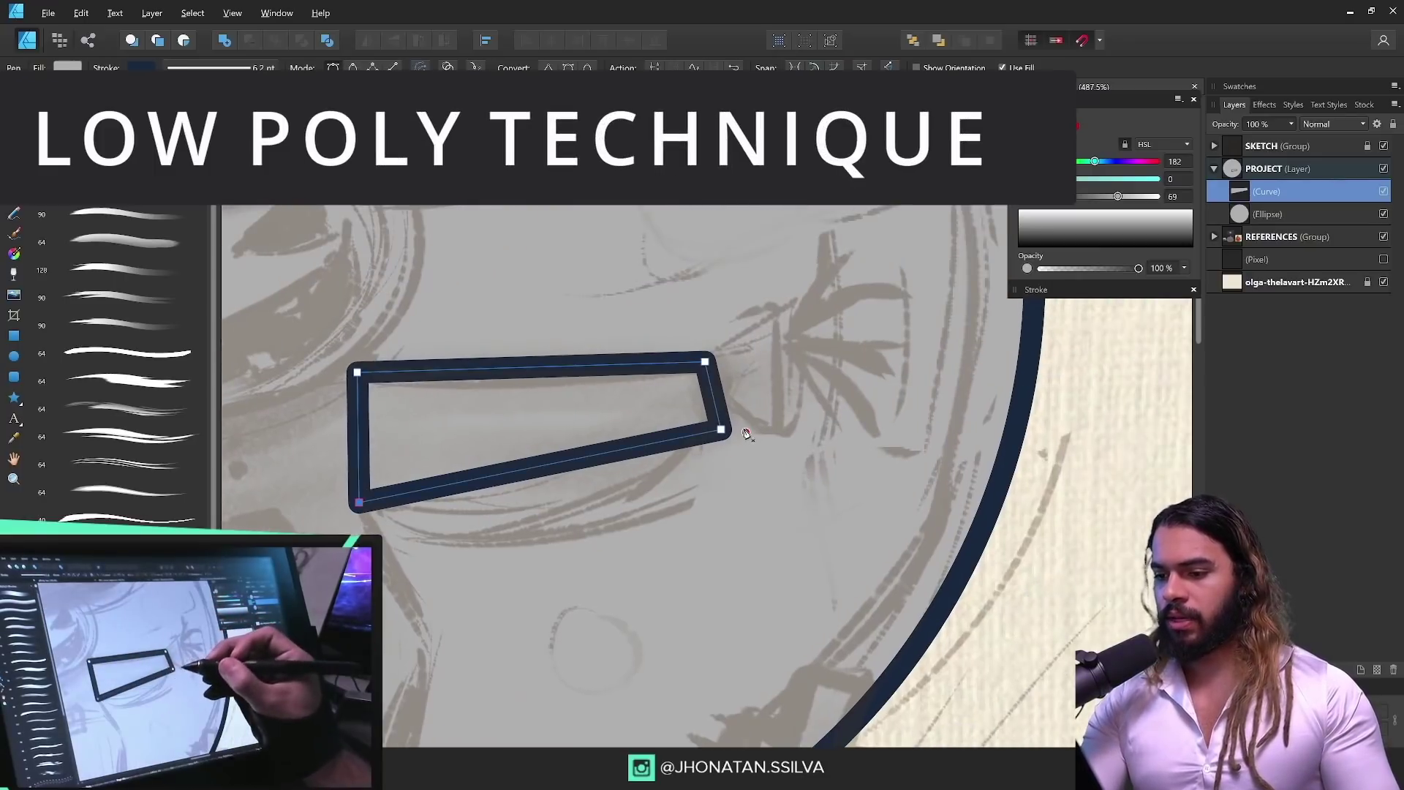
click(705, 362)
click(781, 311)
click(794, 447)
click(733, 432)
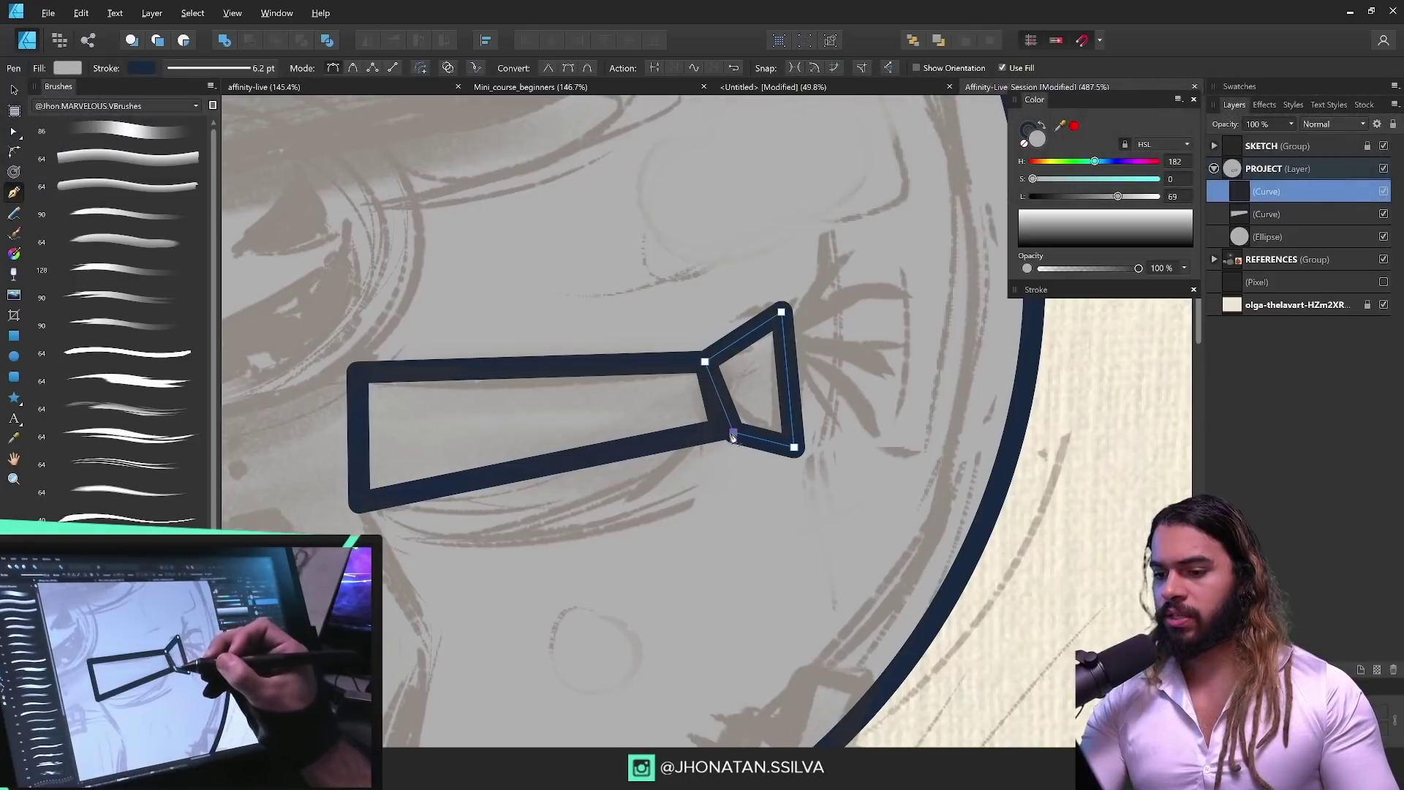
drag(733, 434, 720, 429)
Step: Outline the scarecrow's lower body from the sleeve's inner corner as a closed straight-sided shape and adjust its upper corner with the Node tool
drag(807, 417, 777, 417)
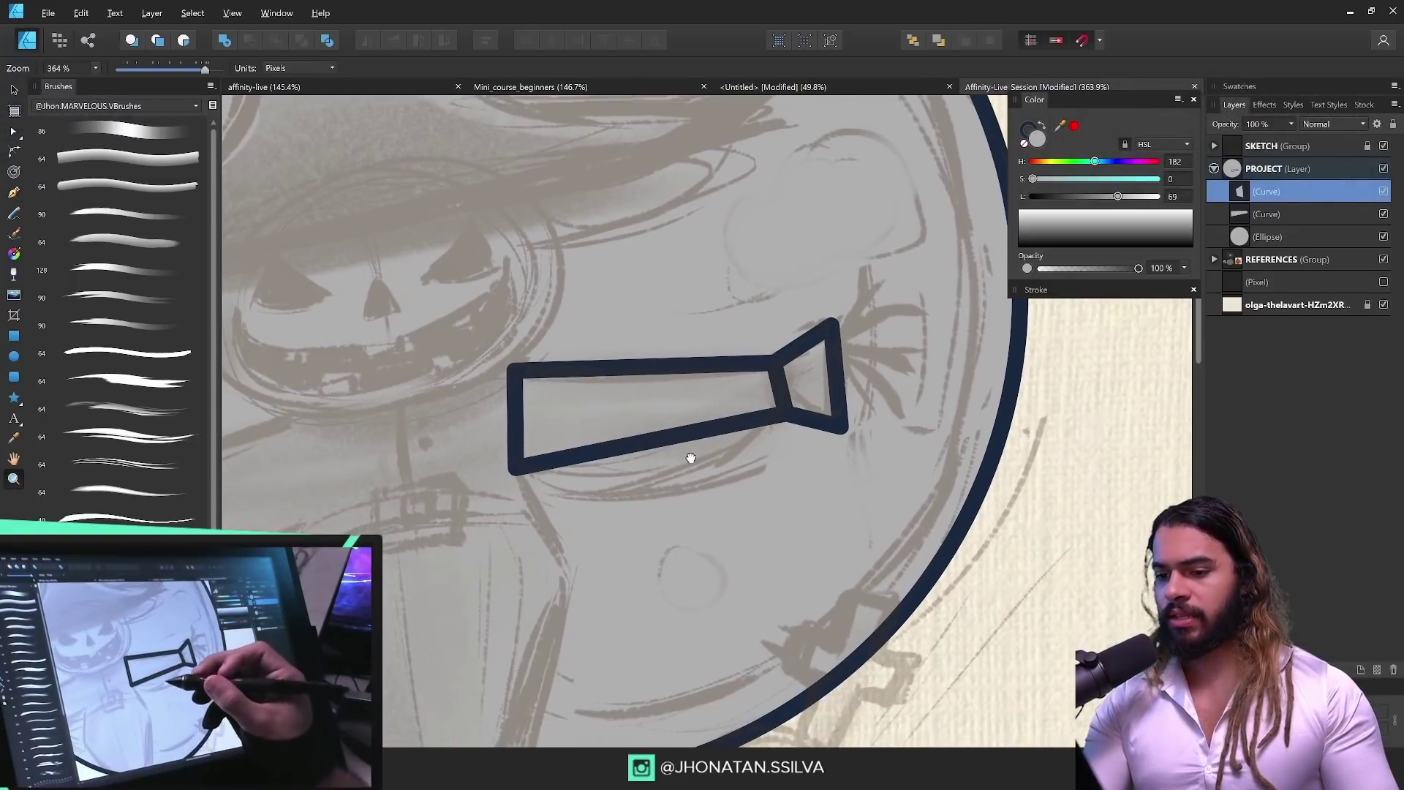
drag(690, 458, 931, 297)
key(p)
drag(770, 334, 764, 288)
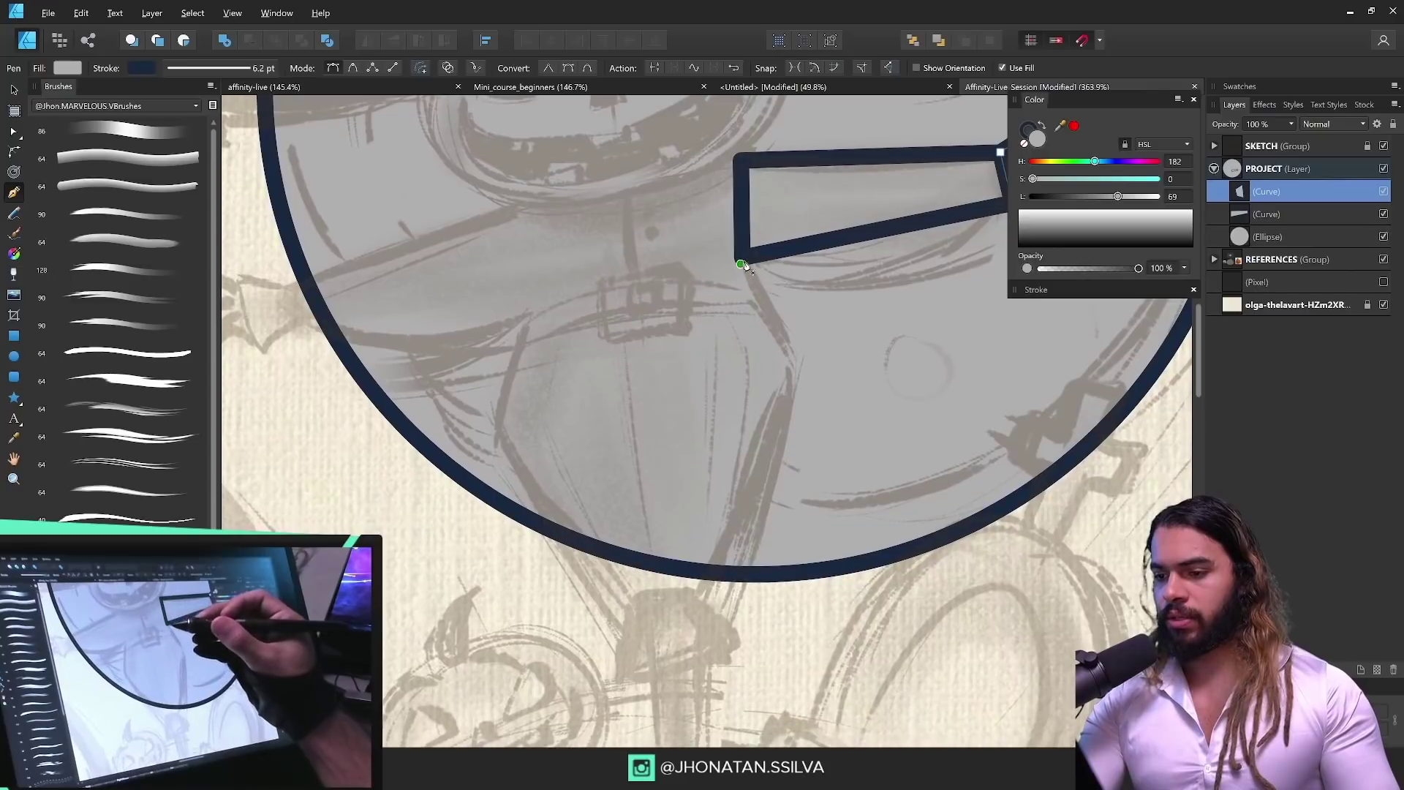
click(798, 366)
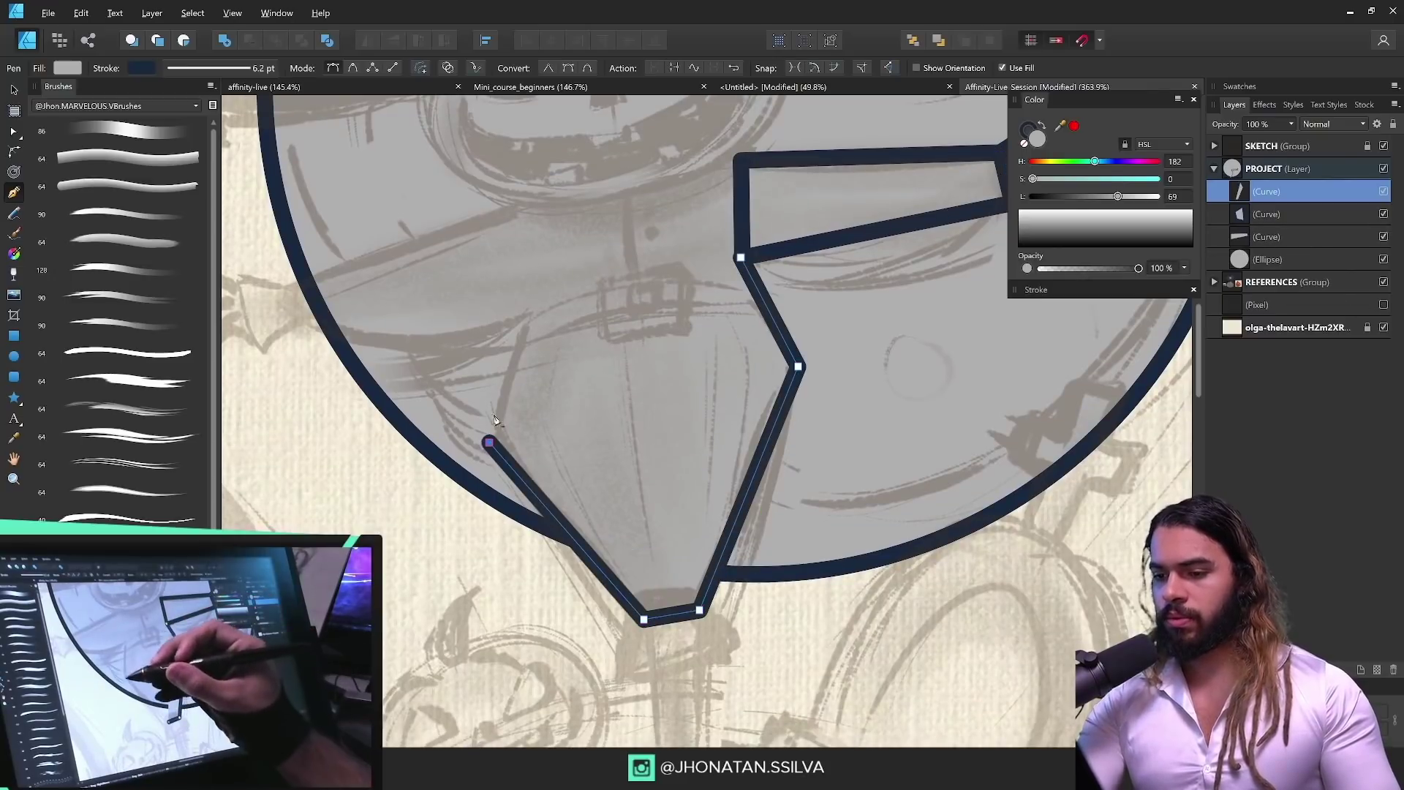
click(740, 258)
key(a)
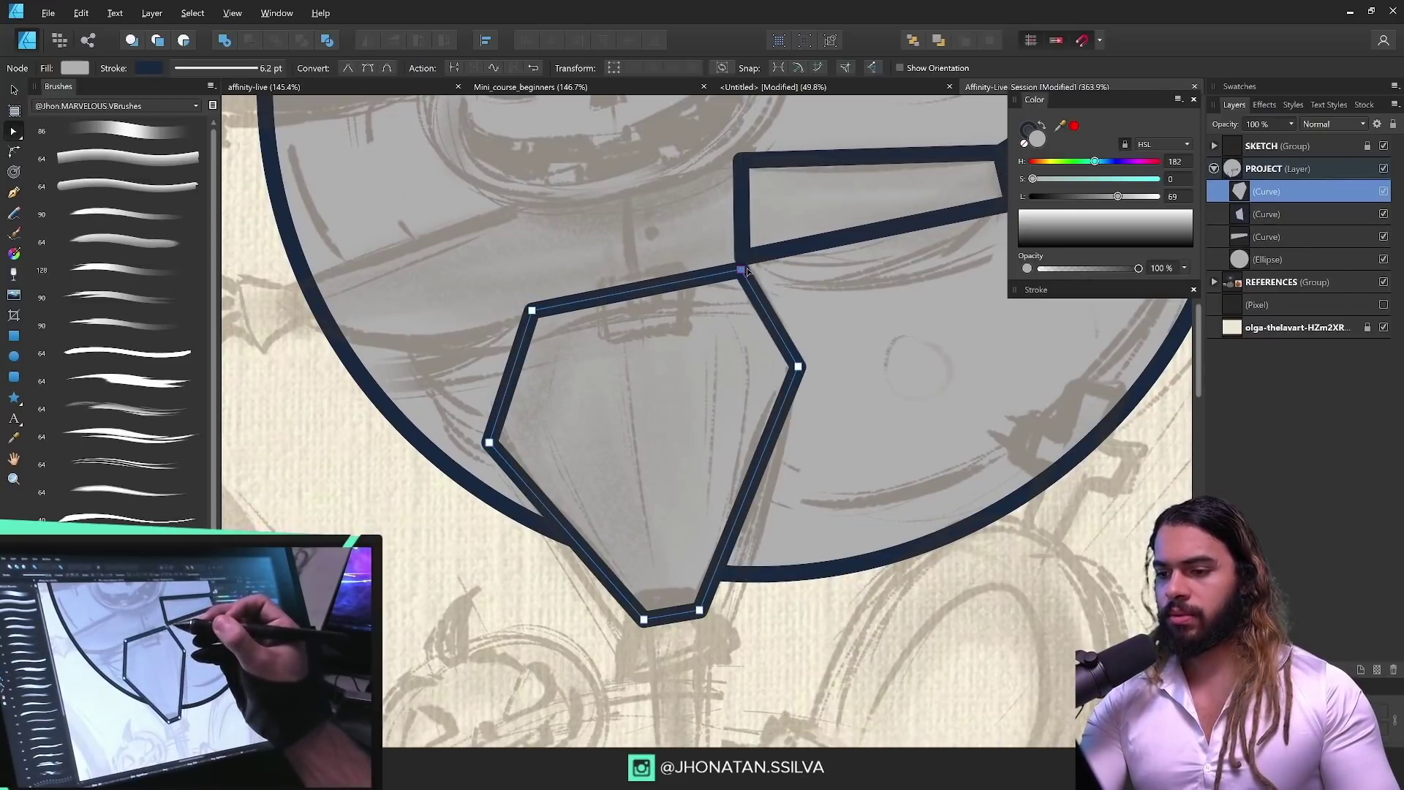
drag(531, 311, 532, 300)
Step: Block out the scarecrow's chest as a closed four-sided shape between the sleeve and the lower body
drag(598, 241, 596, 266)
scroll(599, 265, up, 2)
key(p)
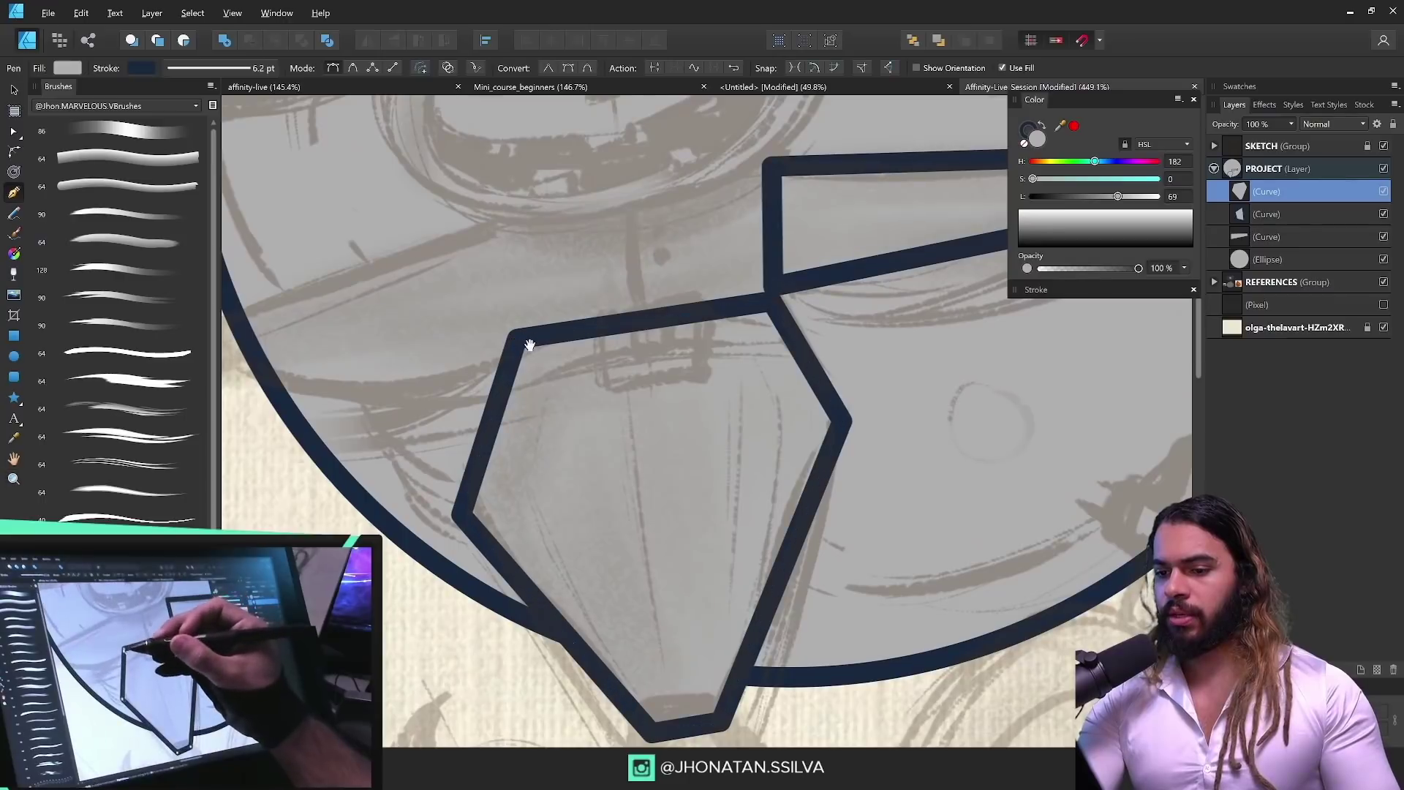
drag(529, 345, 524, 379)
click(519, 255)
click(783, 201)
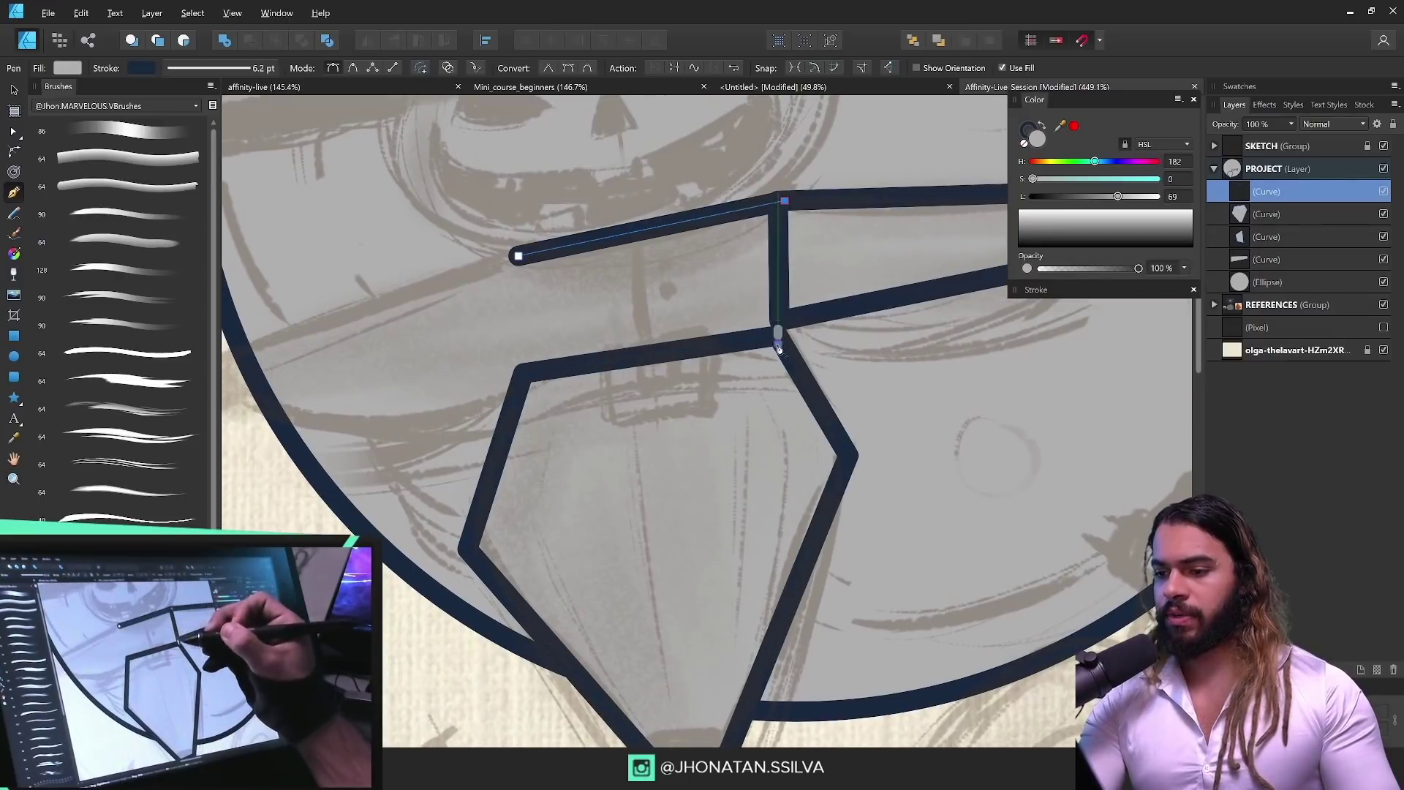
key(a)
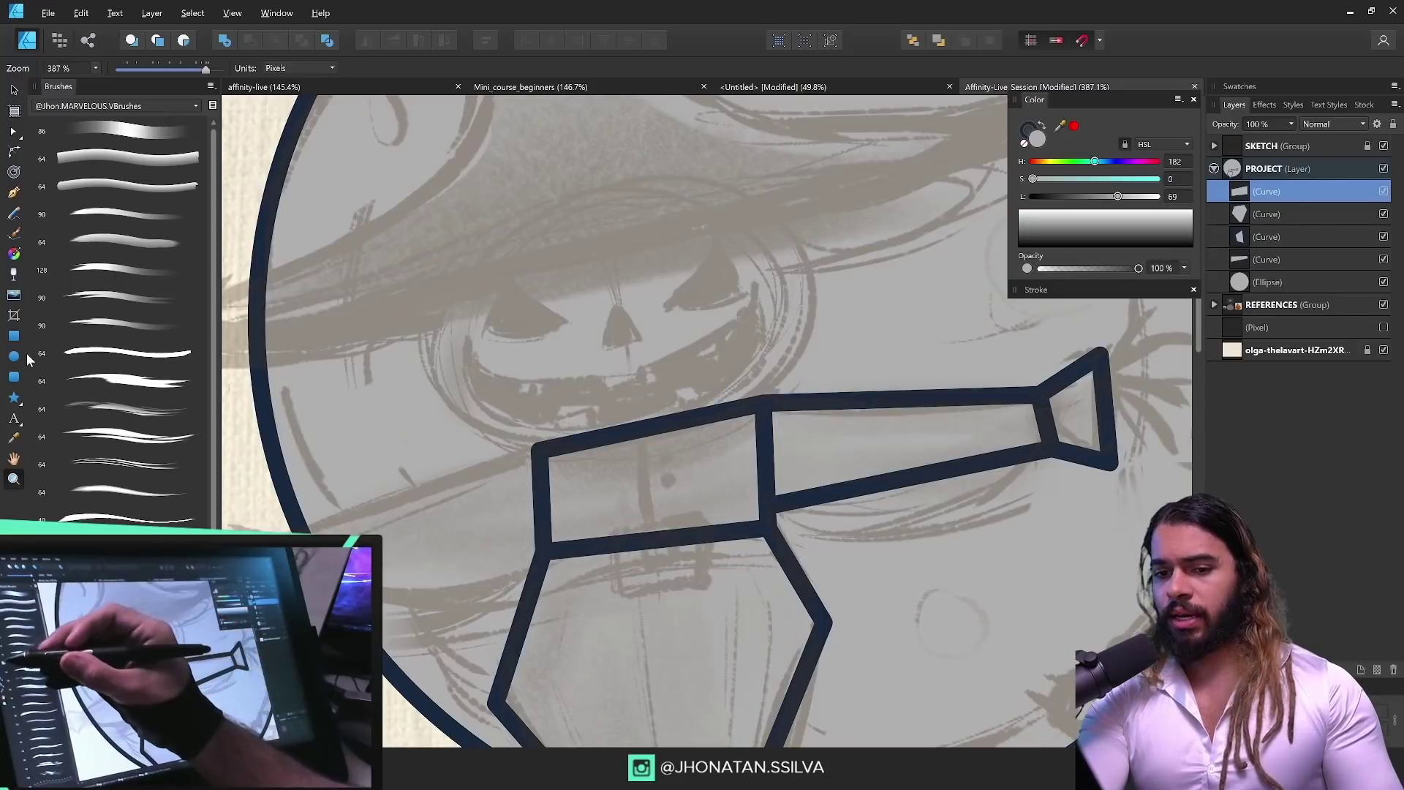
Step: Draw a wide ellipse over the sketched pumpkin head
click(14, 356)
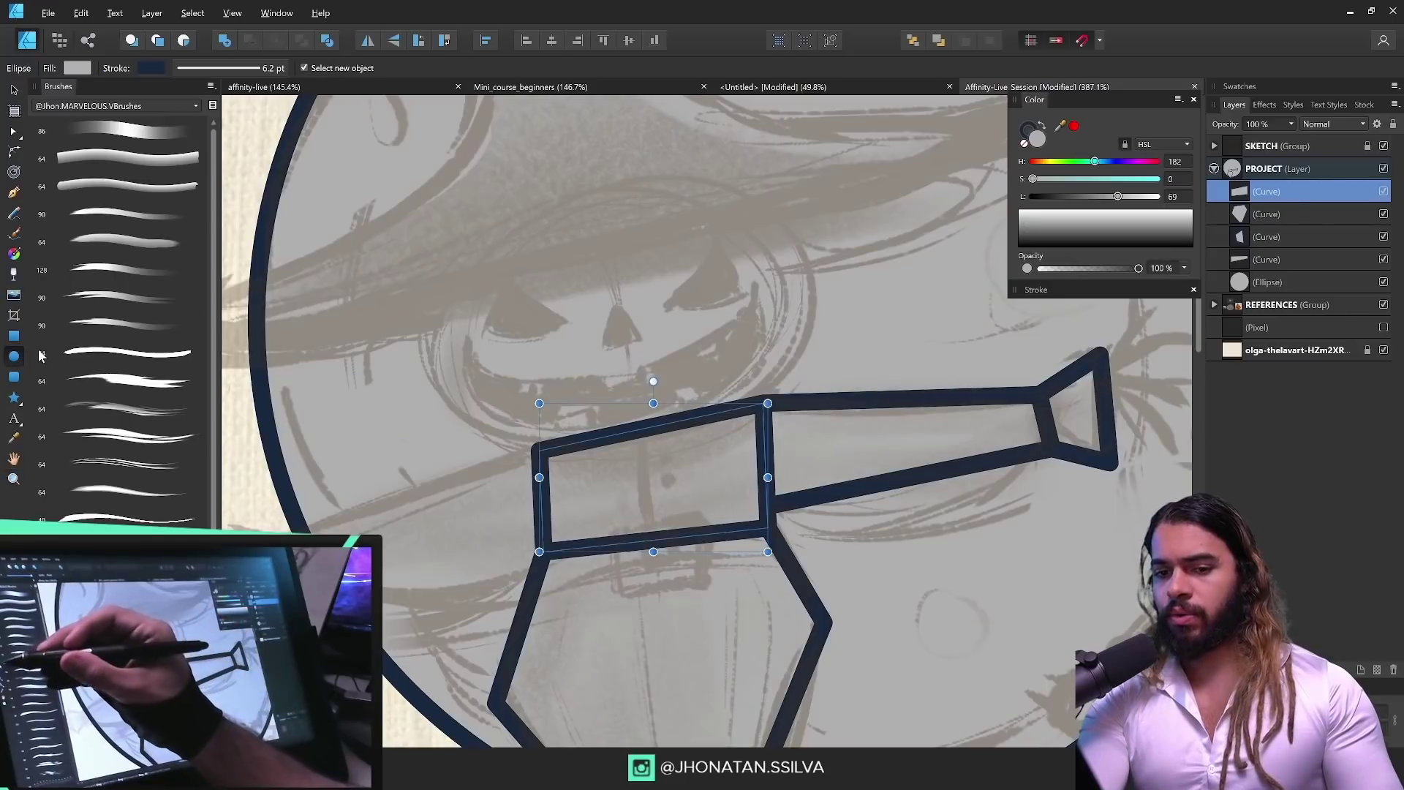
drag(452, 206, 833, 409)
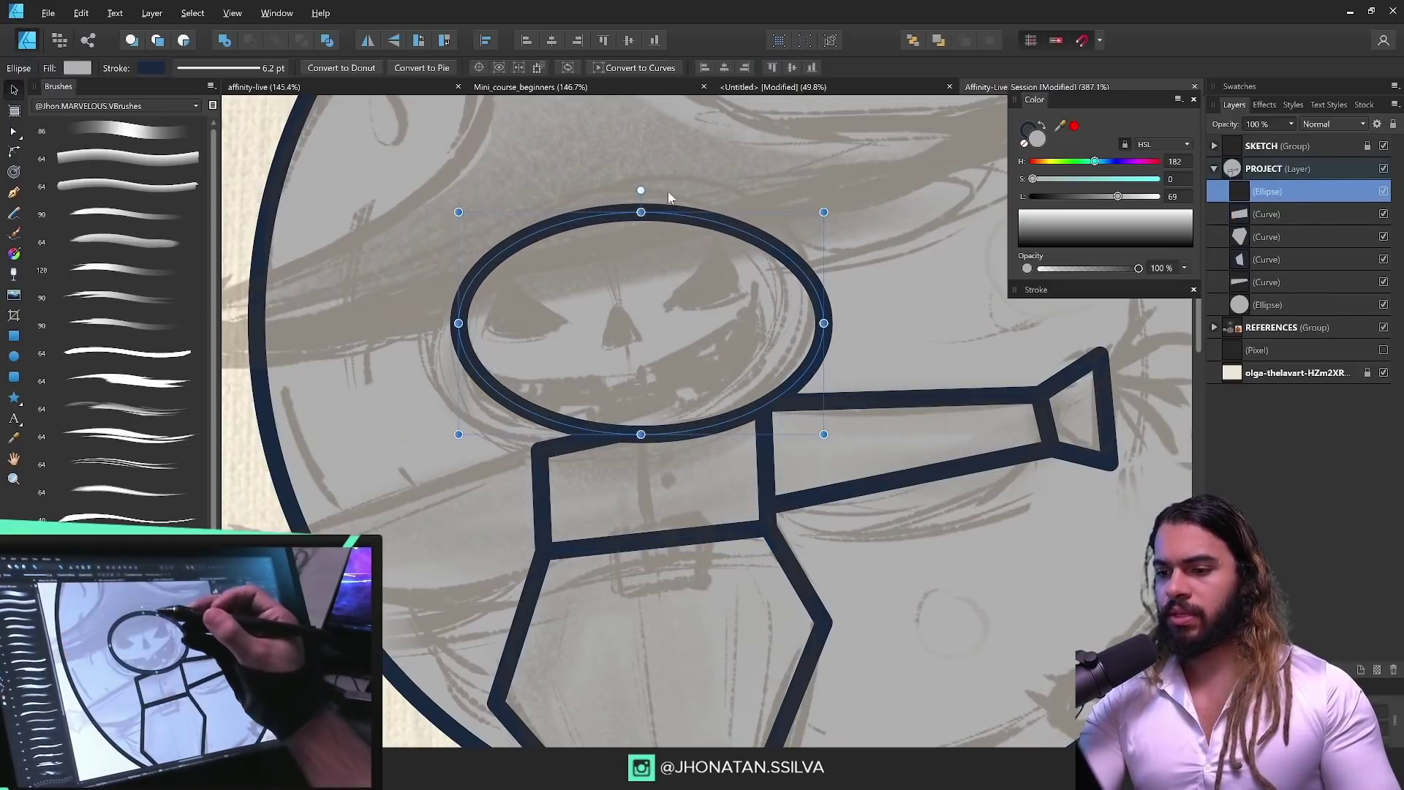
Step: Tilt the pumpkin head ellipse slightly counterclockwise and reposition it over the sketched head
drag(643, 191, 625, 191)
drag(750, 357, 724, 354)
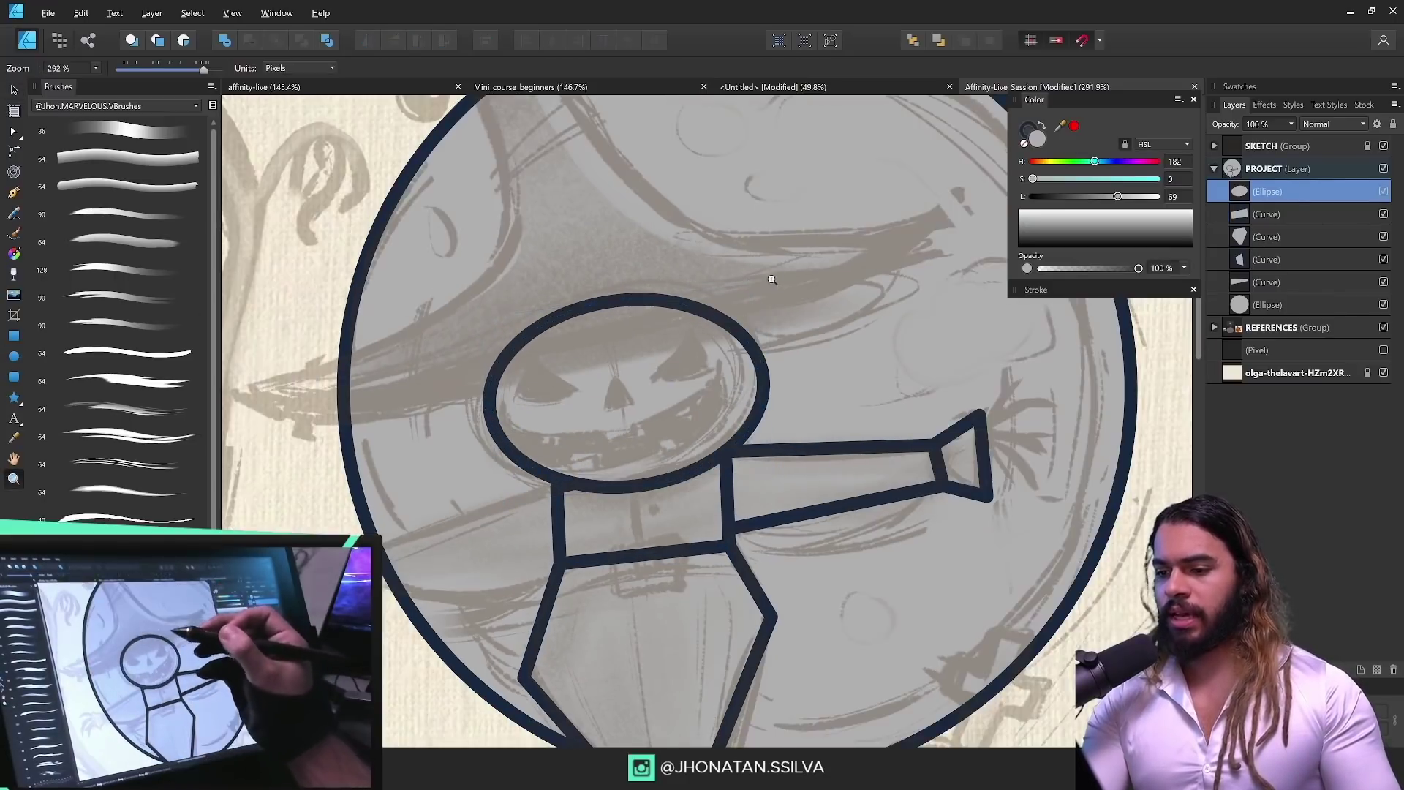
Step: Outline the witch hat with the Pen tool as a closed straight-sided shape, including the folded tip and both brim ends
drag(771, 279, 713, 319)
drag(714, 319, 774, 393)
key(p)
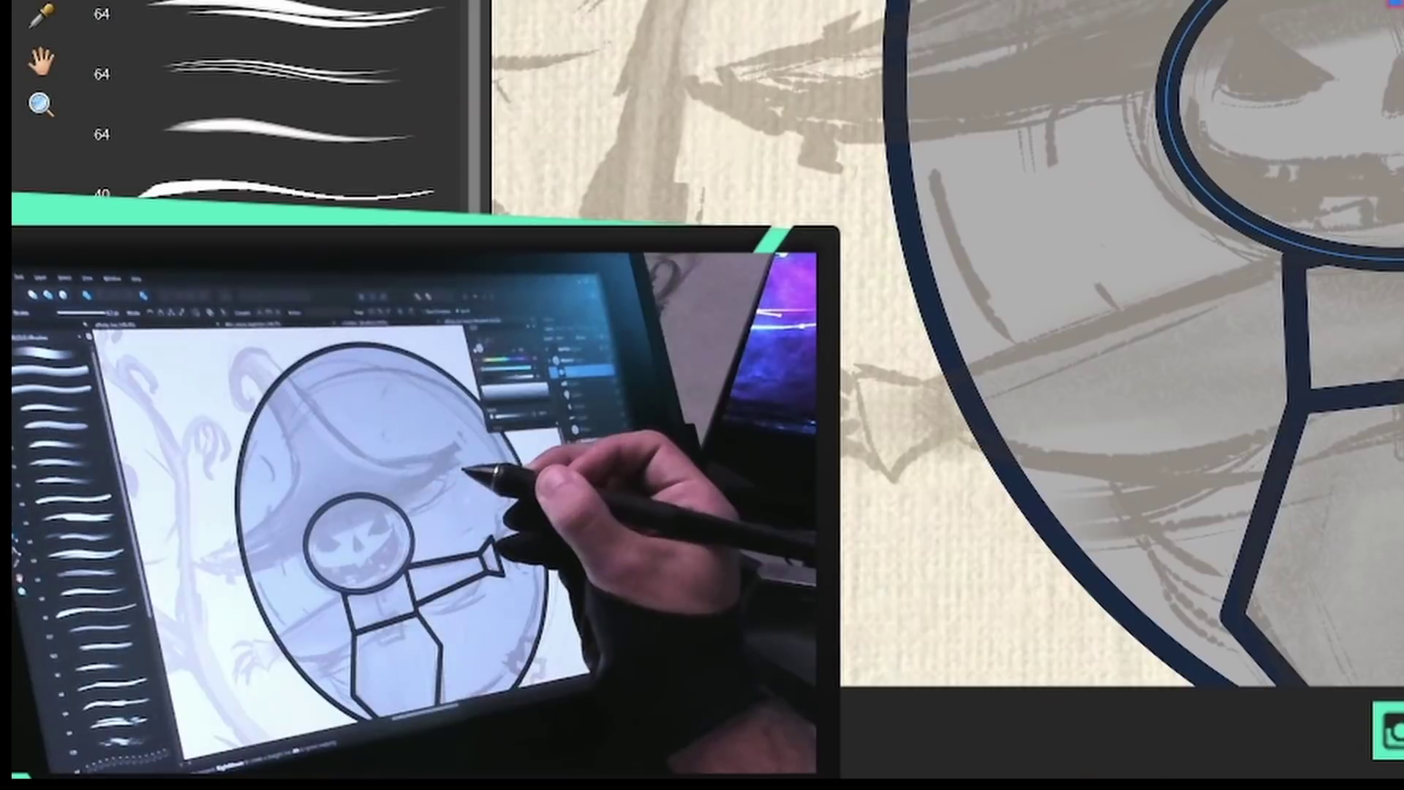
click(895, 365)
drag(634, 405, 687, 462)
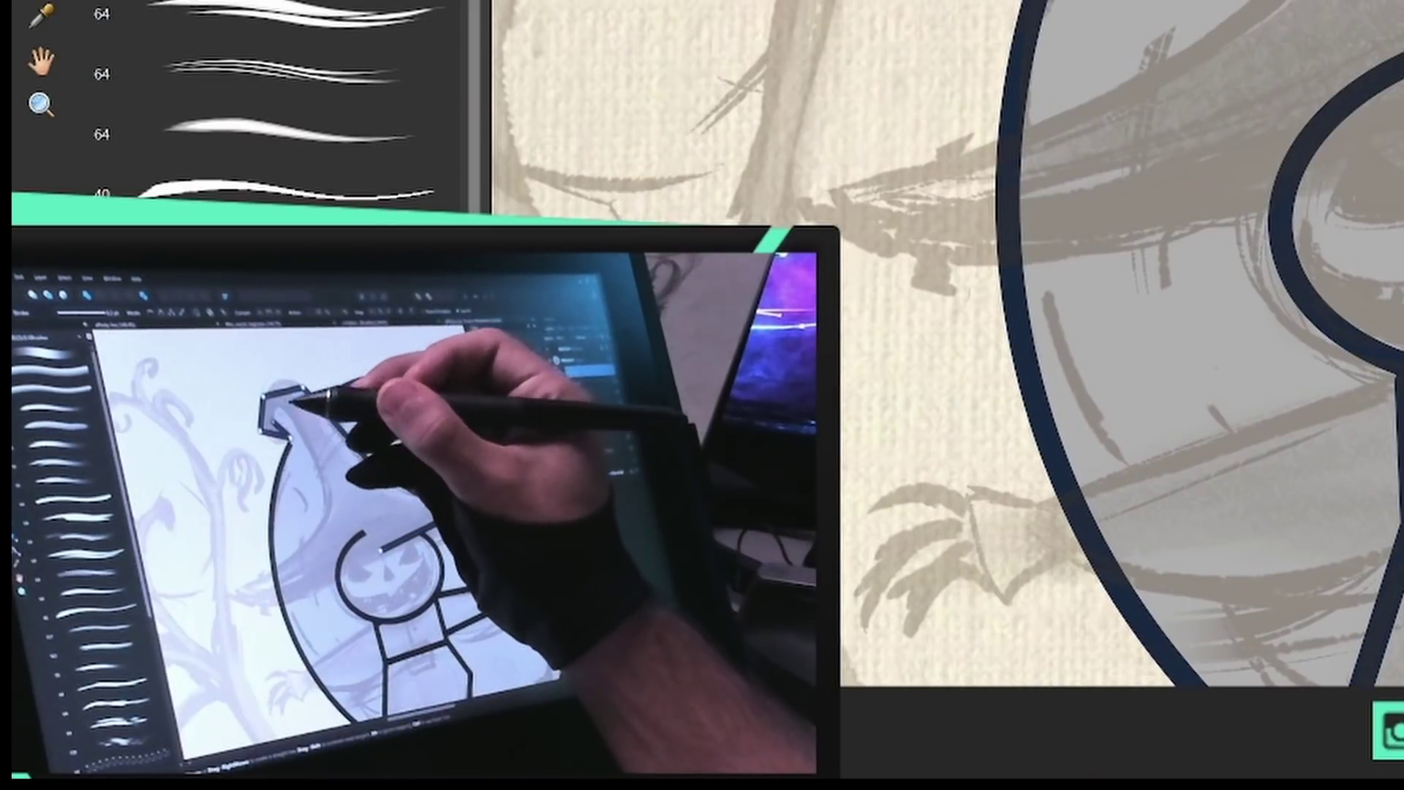
click(628, 373)
click(1257, 30)
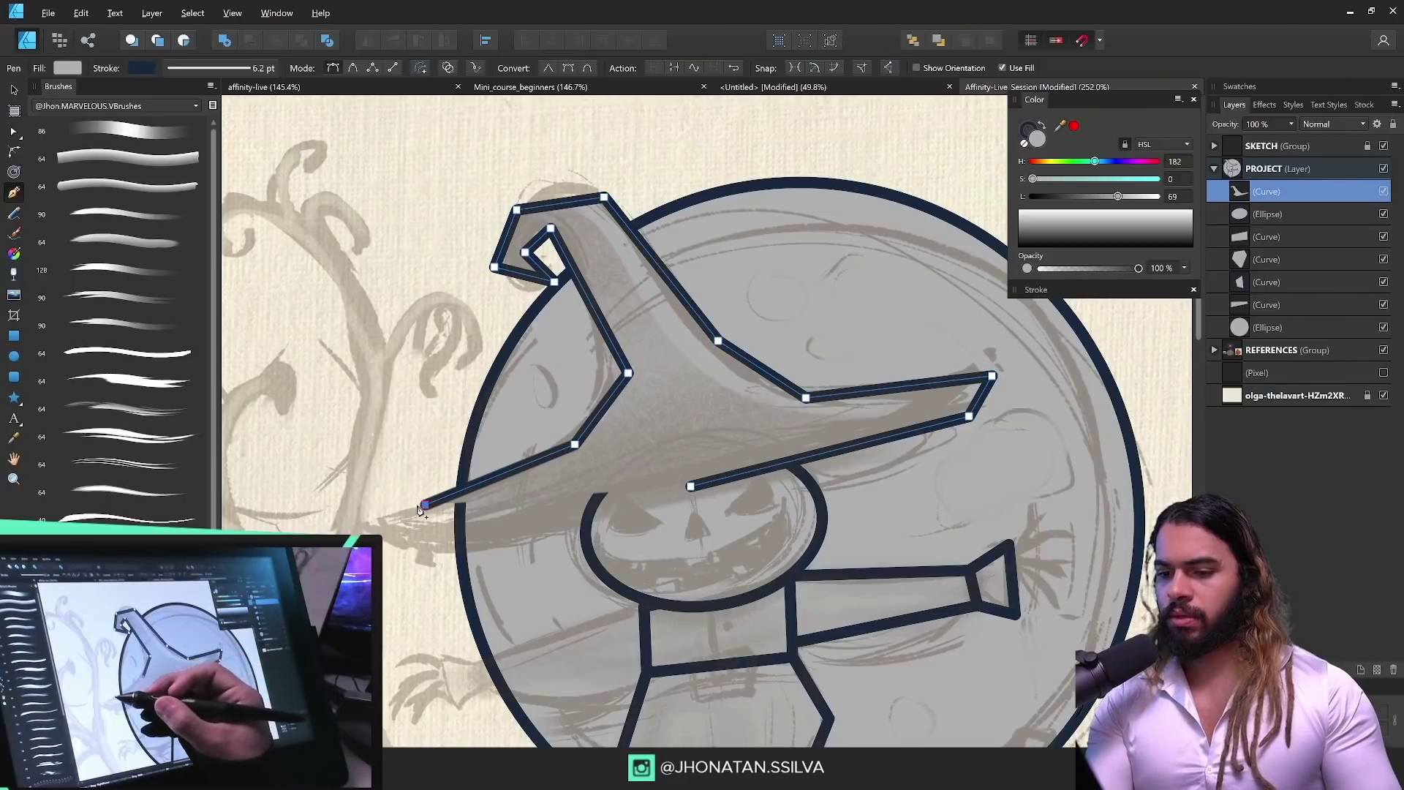
Step: With the SKETCH group temporarily hidden, set the hat's grey fill to lightness 49 and show the sketch again
key(z)
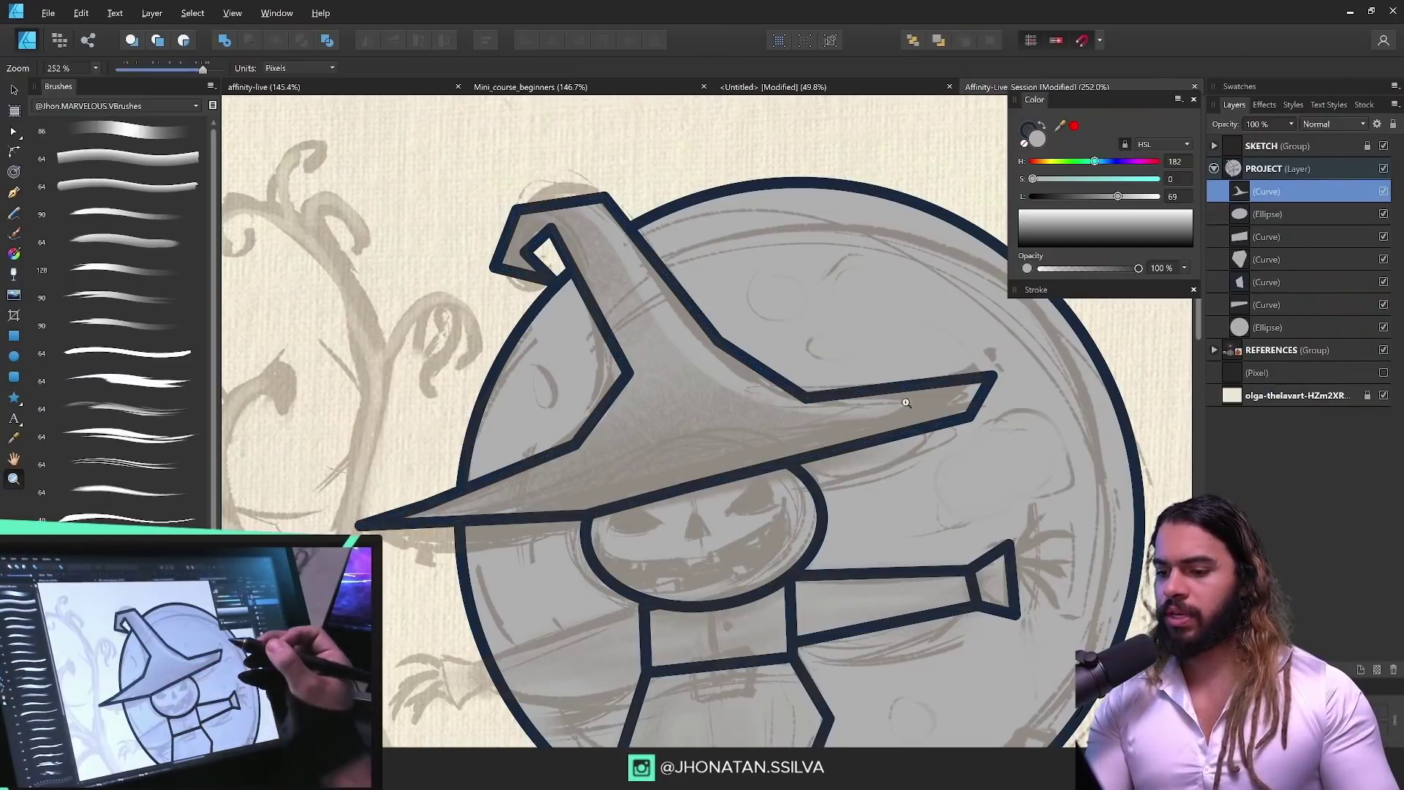
mouse_move(906, 405)
mouse_down()
mouse_move(702, 420)
mouse_move(684, 404)
mouse_up()
click(1382, 146)
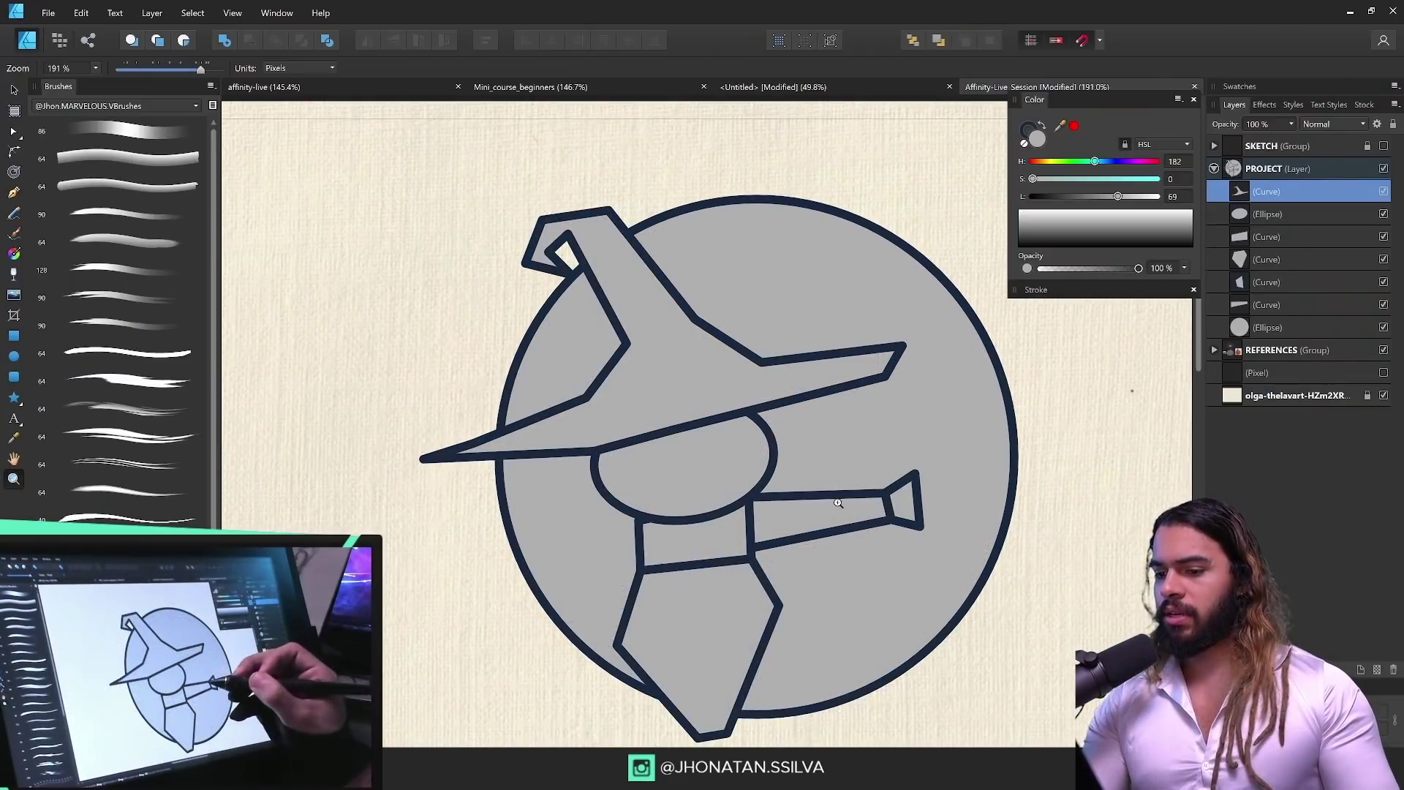
drag(787, 493, 755, 433)
key(a)
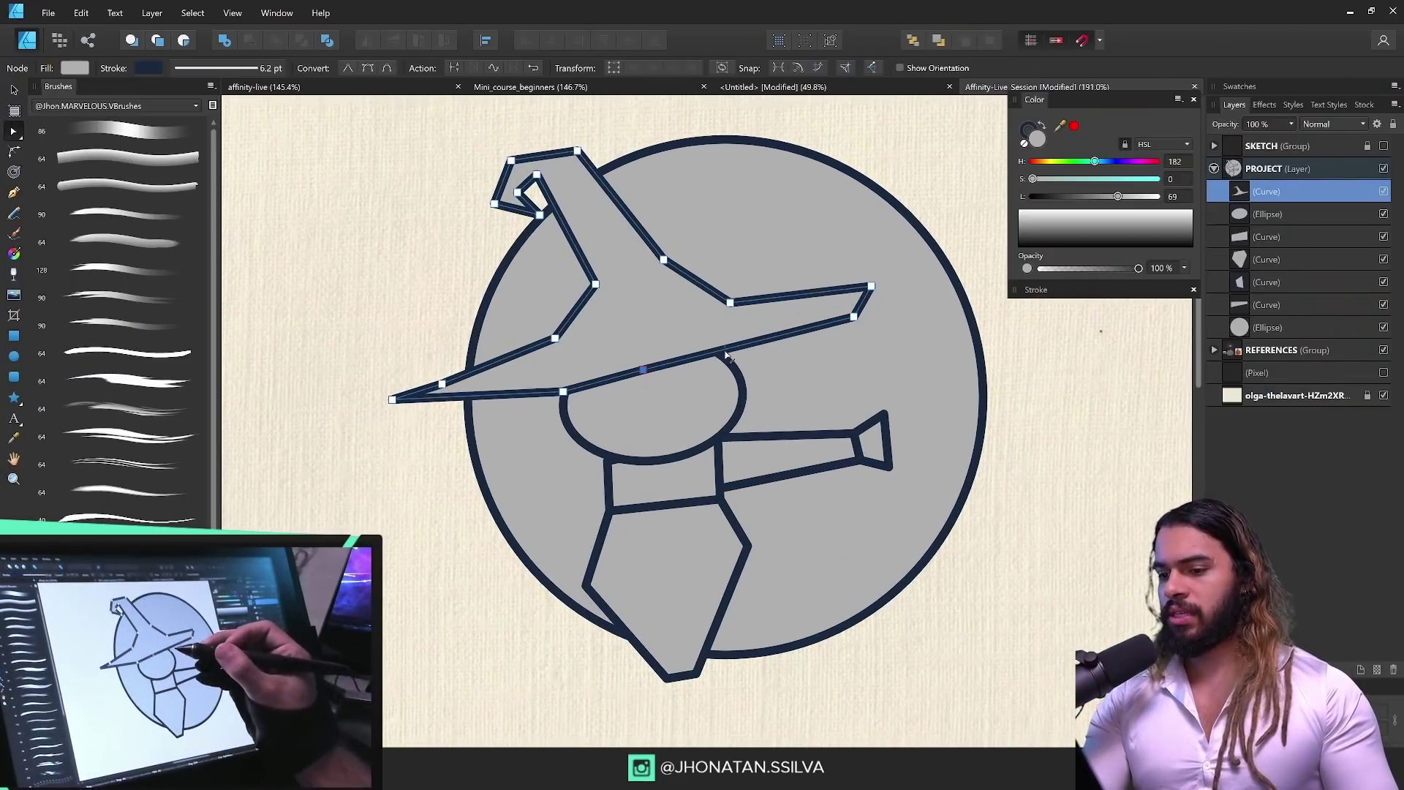
key(v)
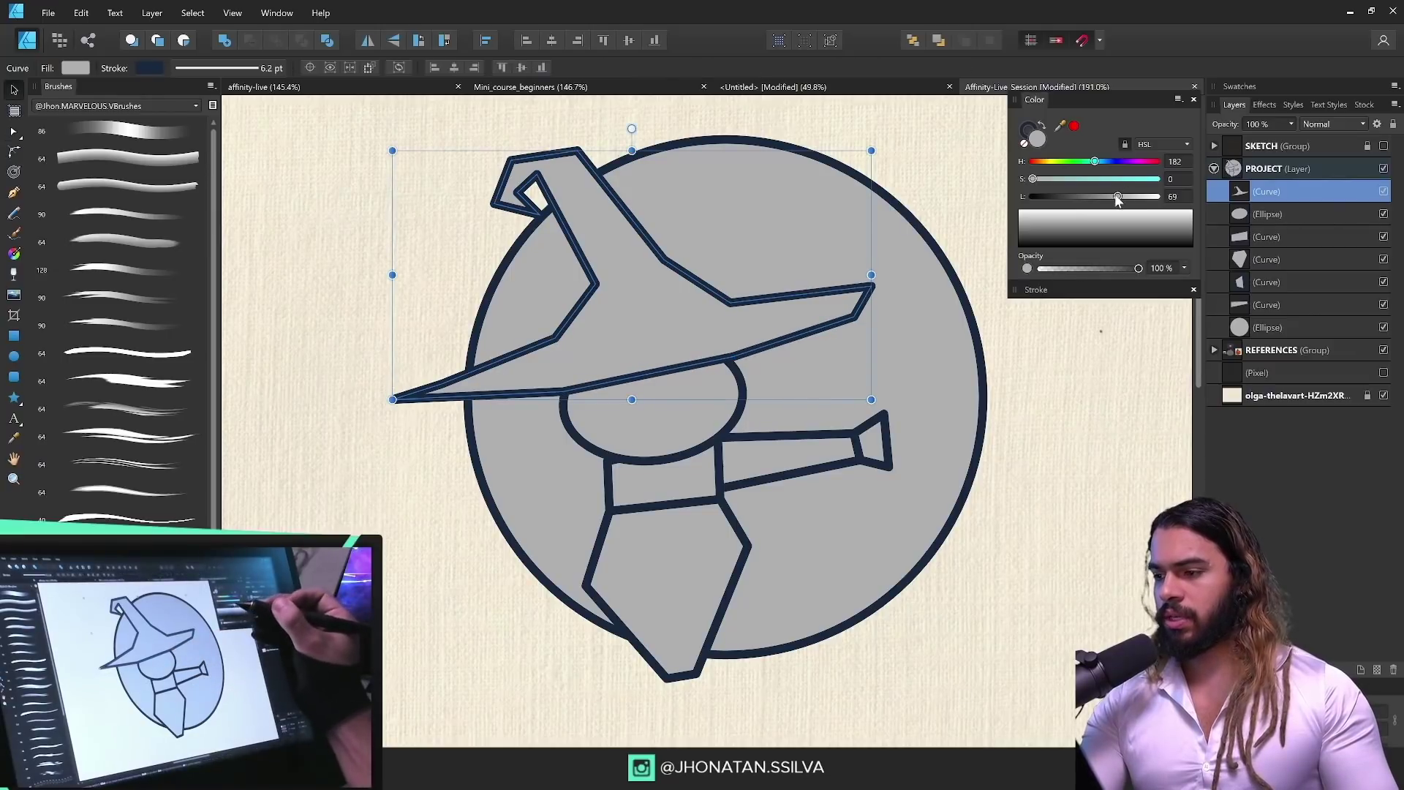
drag(1117, 201, 1095, 201)
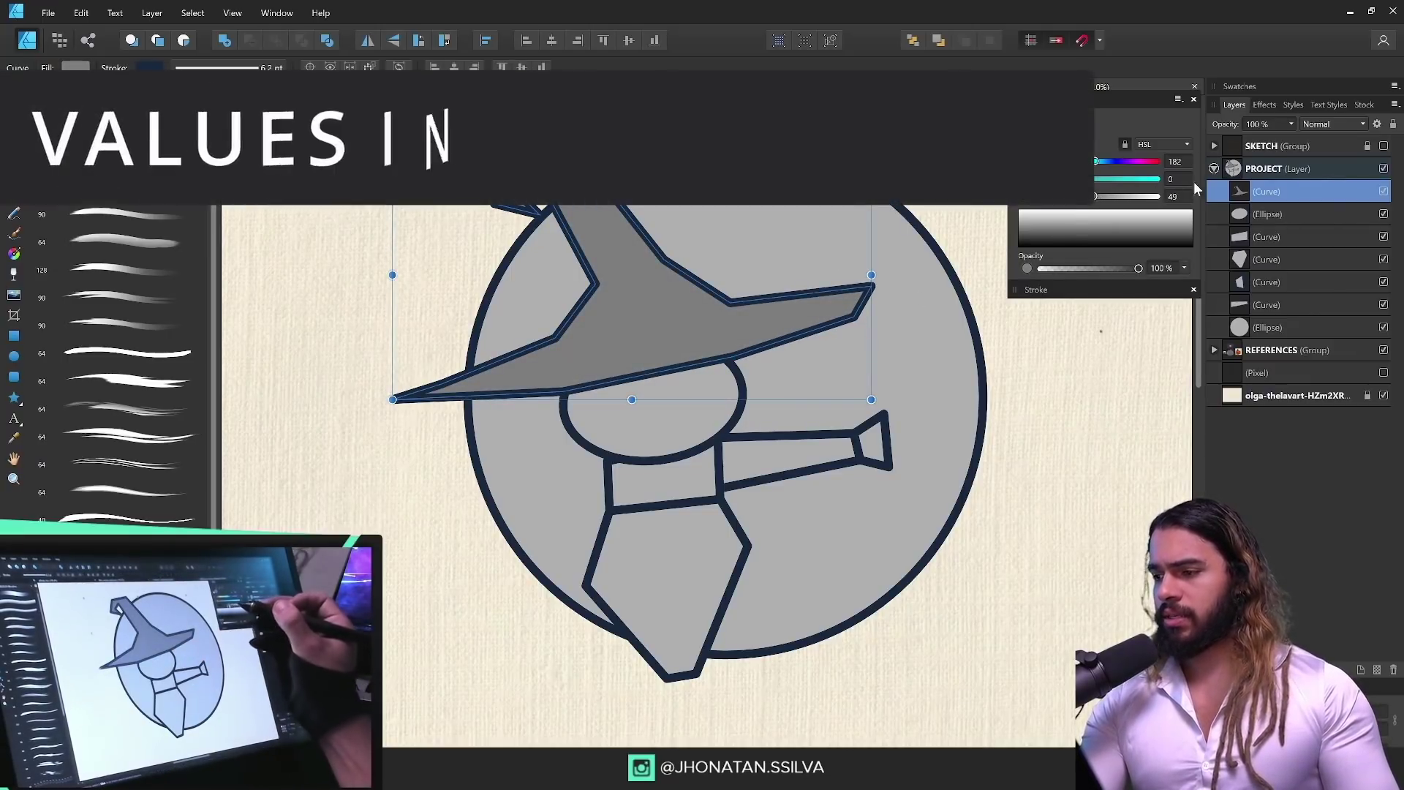
click(1384, 147)
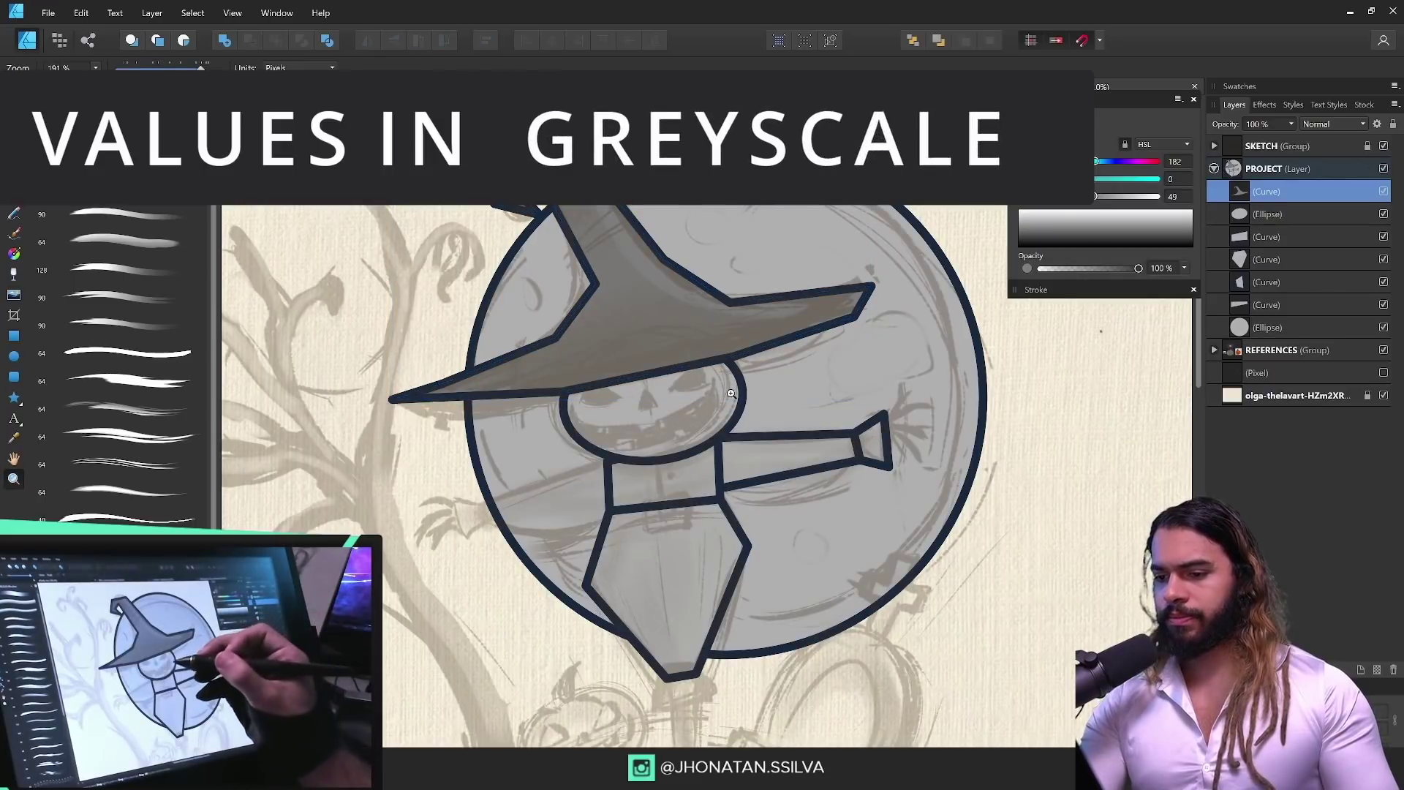
Step: Group the sleeve and its flared cuff together
drag(687, 455, 726, 459)
drag(921, 416, 1016, 416)
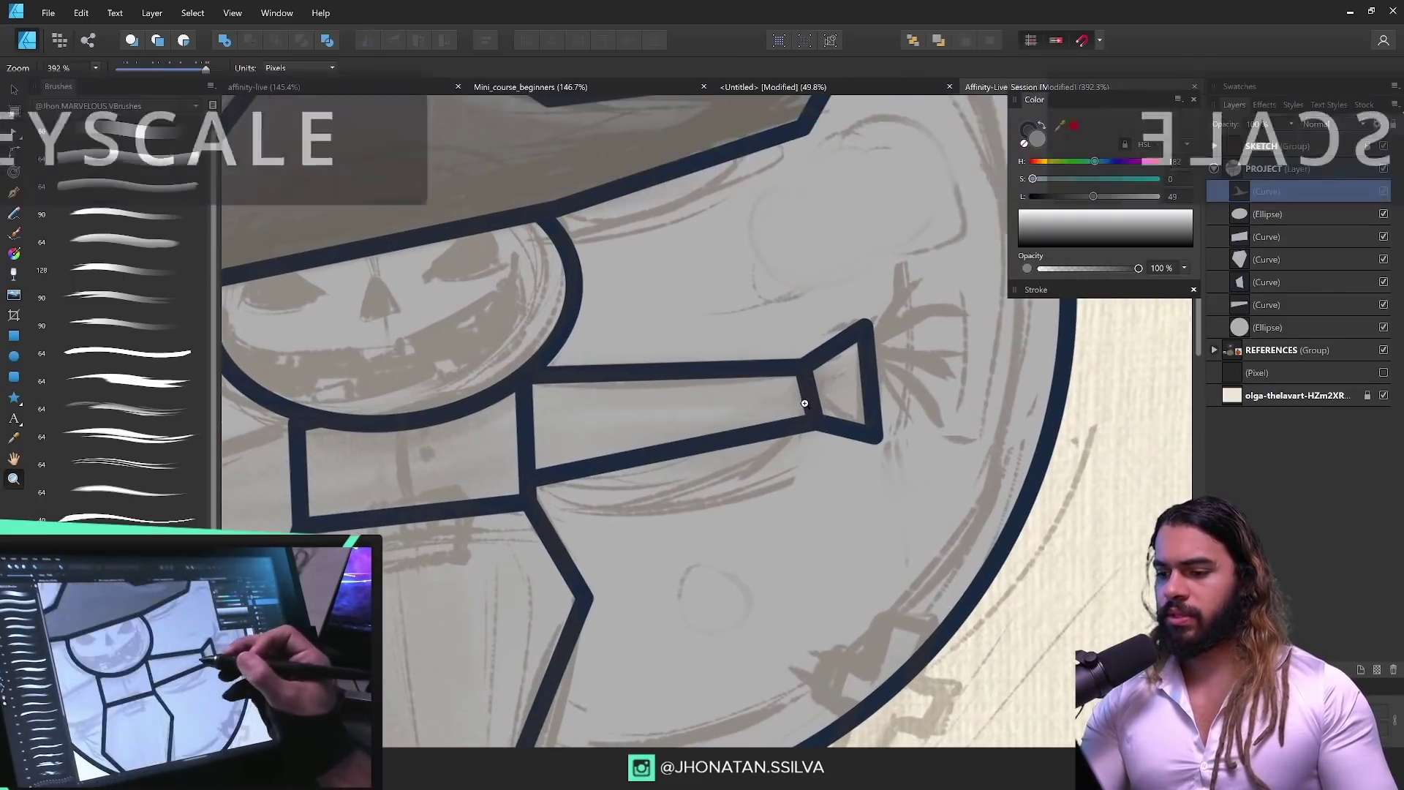
click(844, 423)
shift+click(791, 428)
mouse_move(819, 426)
mouse_down()
mouse_move(813, 414)
mouse_move(812, 428)
mouse_up()
key(ctrl+g)
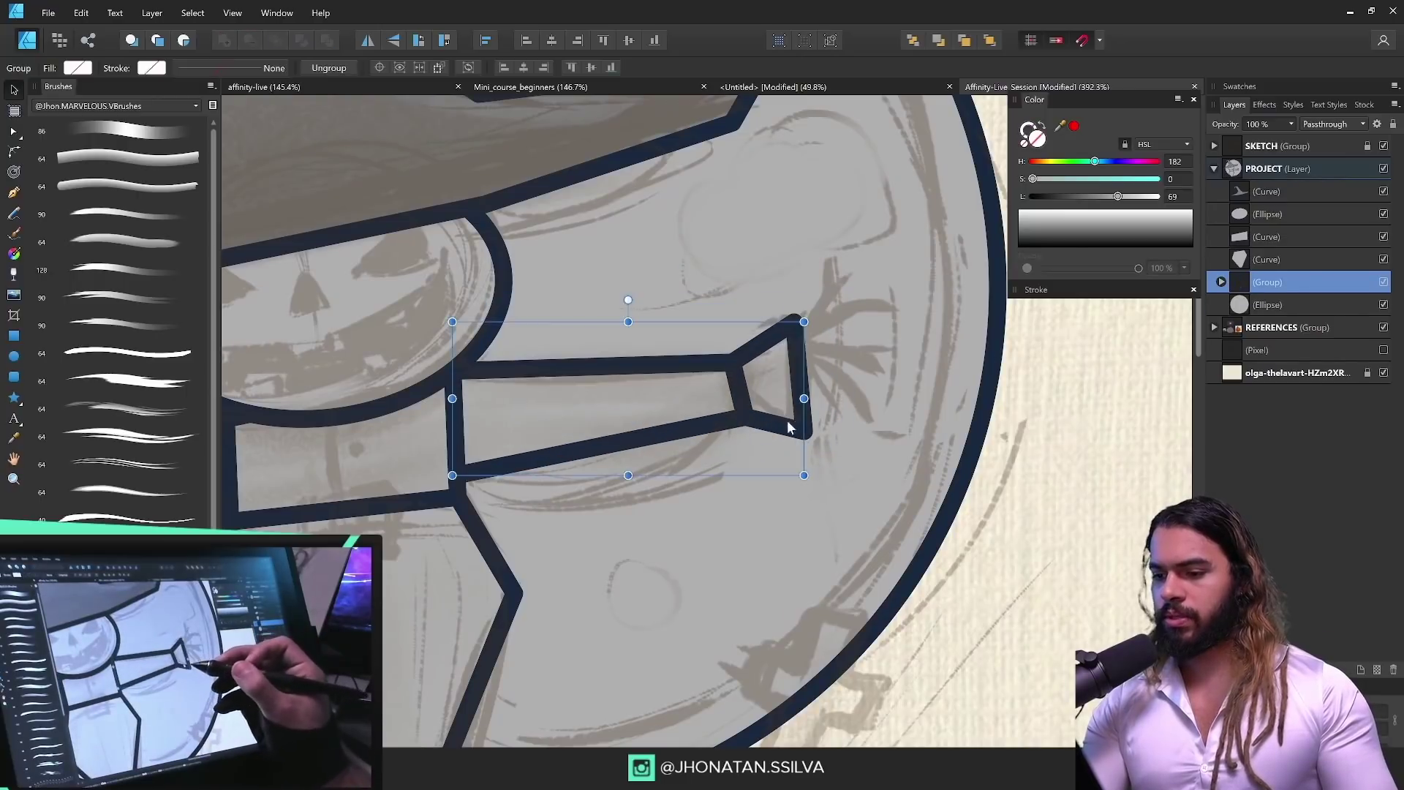
Step: Display the Symbols studio while keeping the sleeve group selected
key(z)
drag(812, 377, 835, 407)
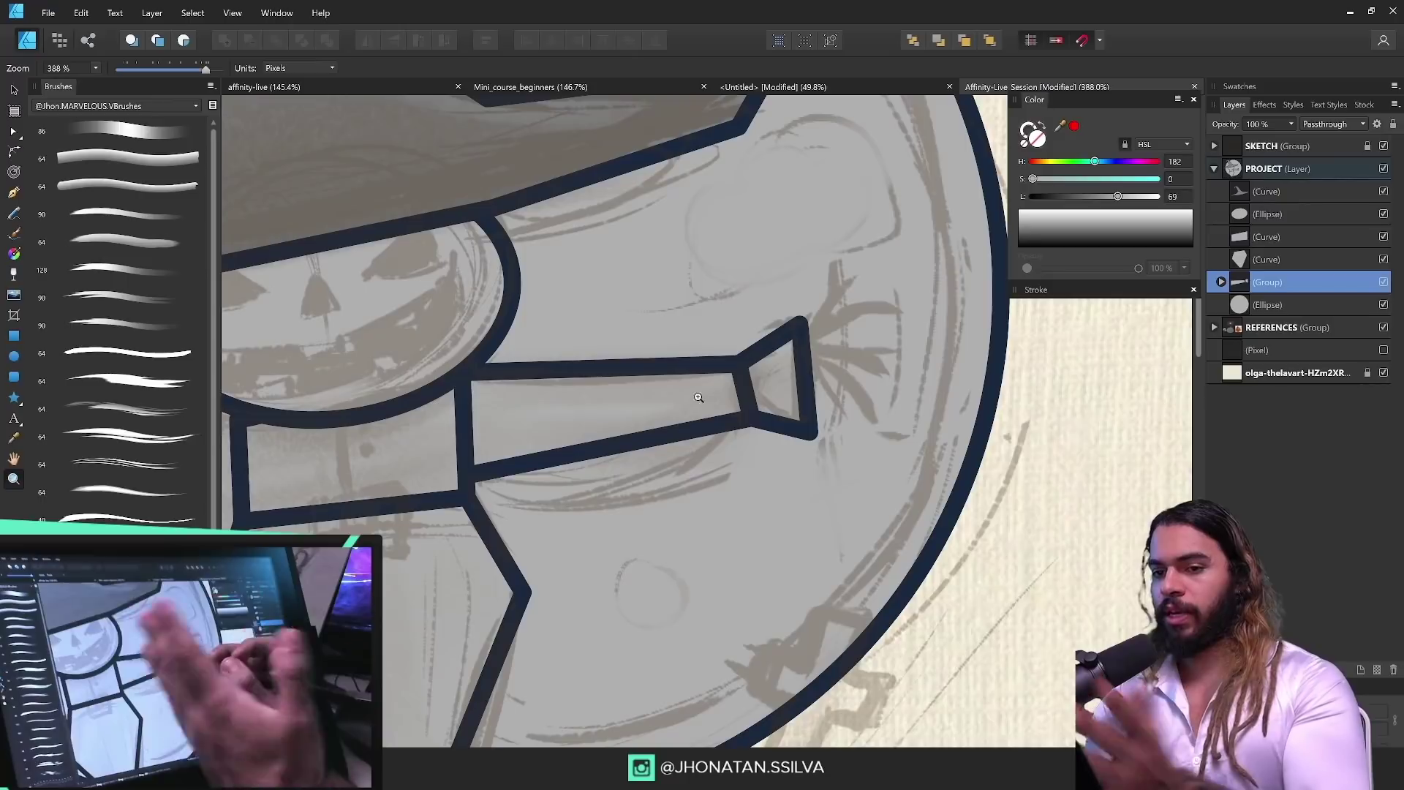
click(232, 12)
mouse_move(276, 12)
mouse_move(232, 12)
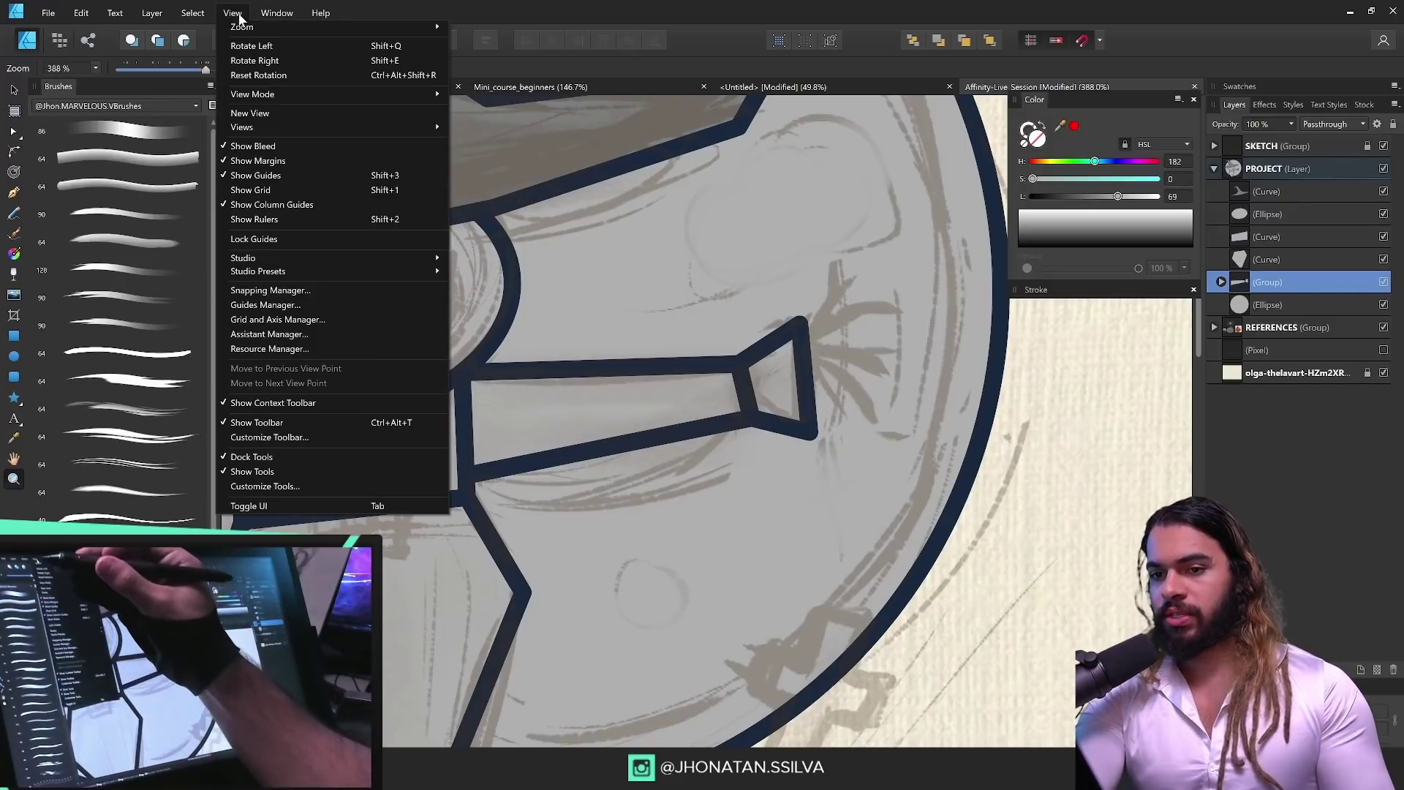
mouse_move(414, 256)
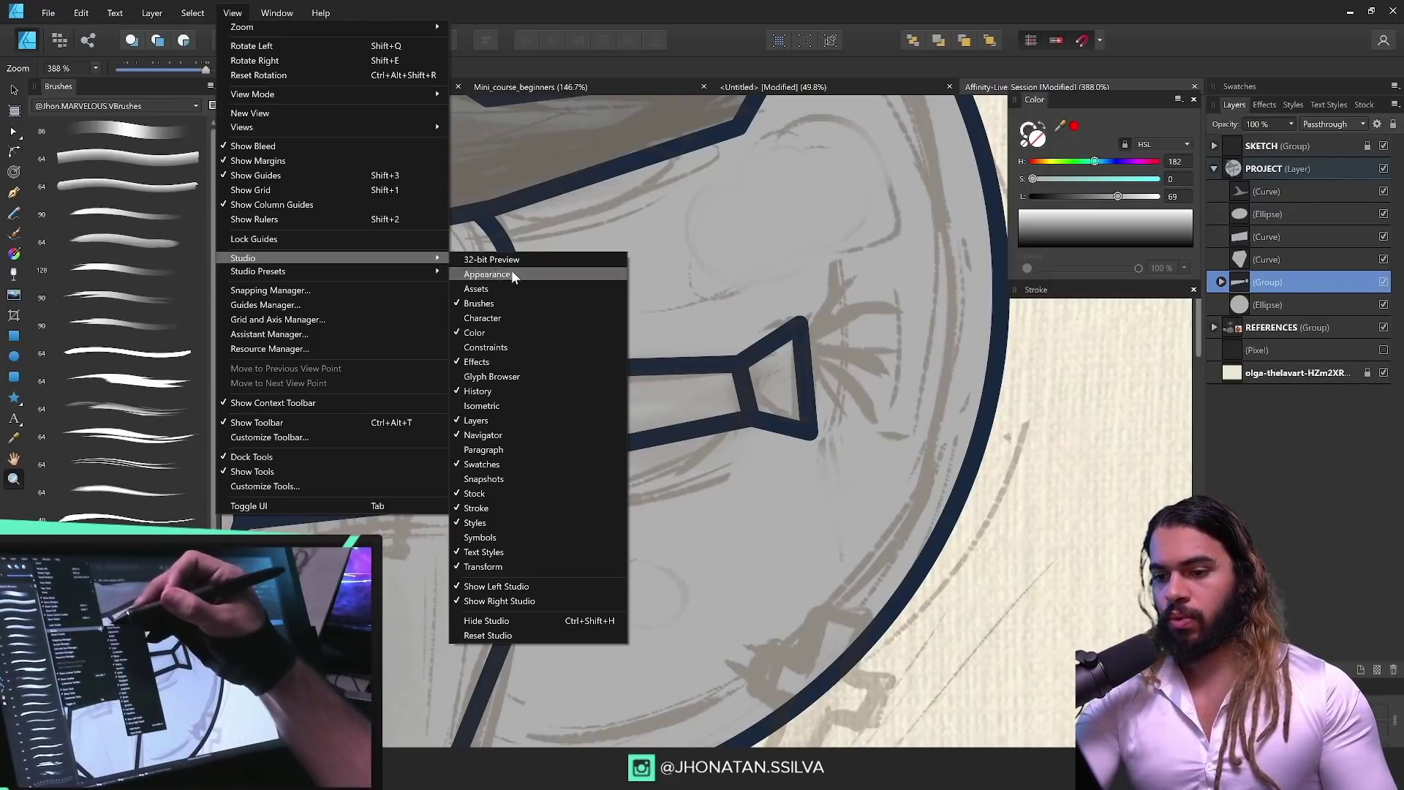
click(516, 537)
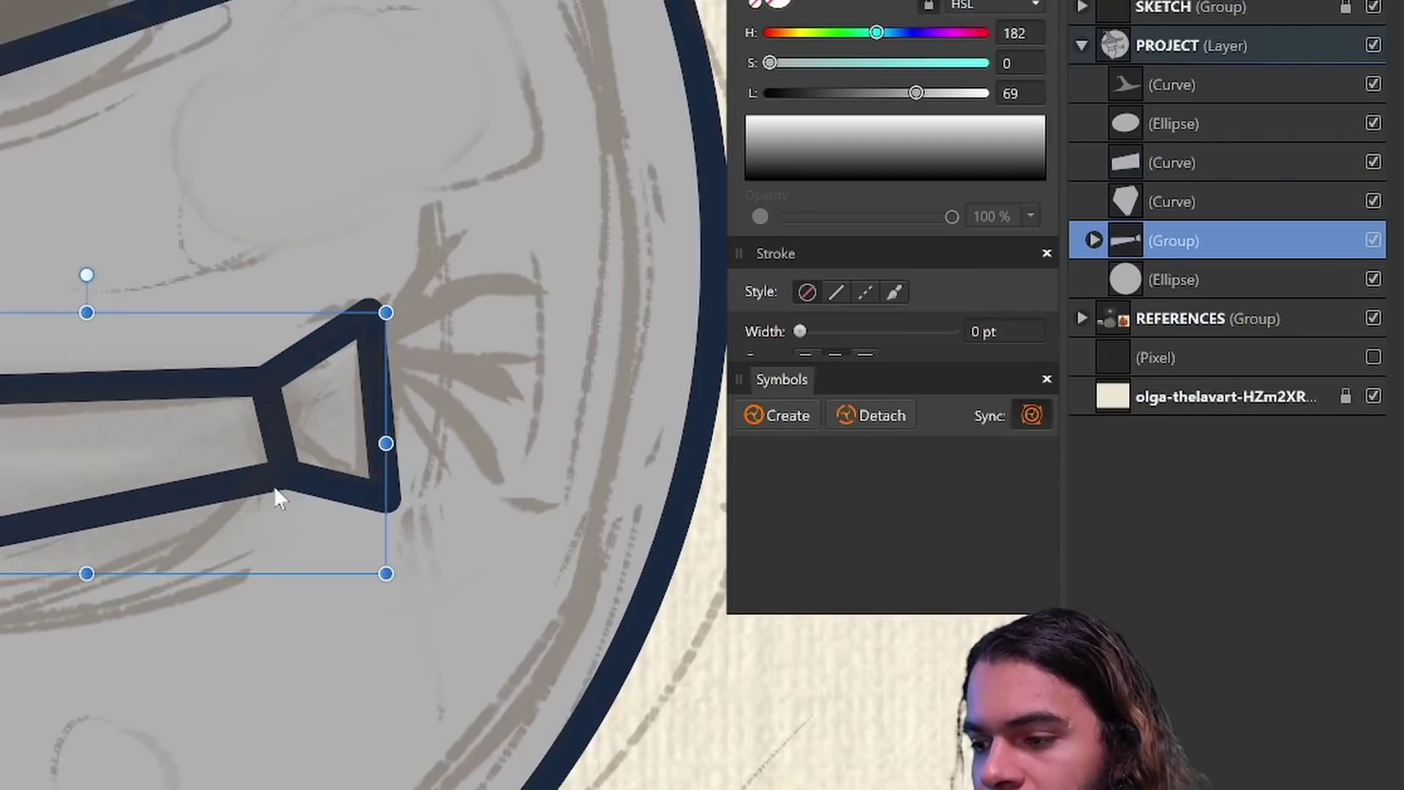
Step: Rename the sleeve group as arm and create a symbol from it
text(arm)
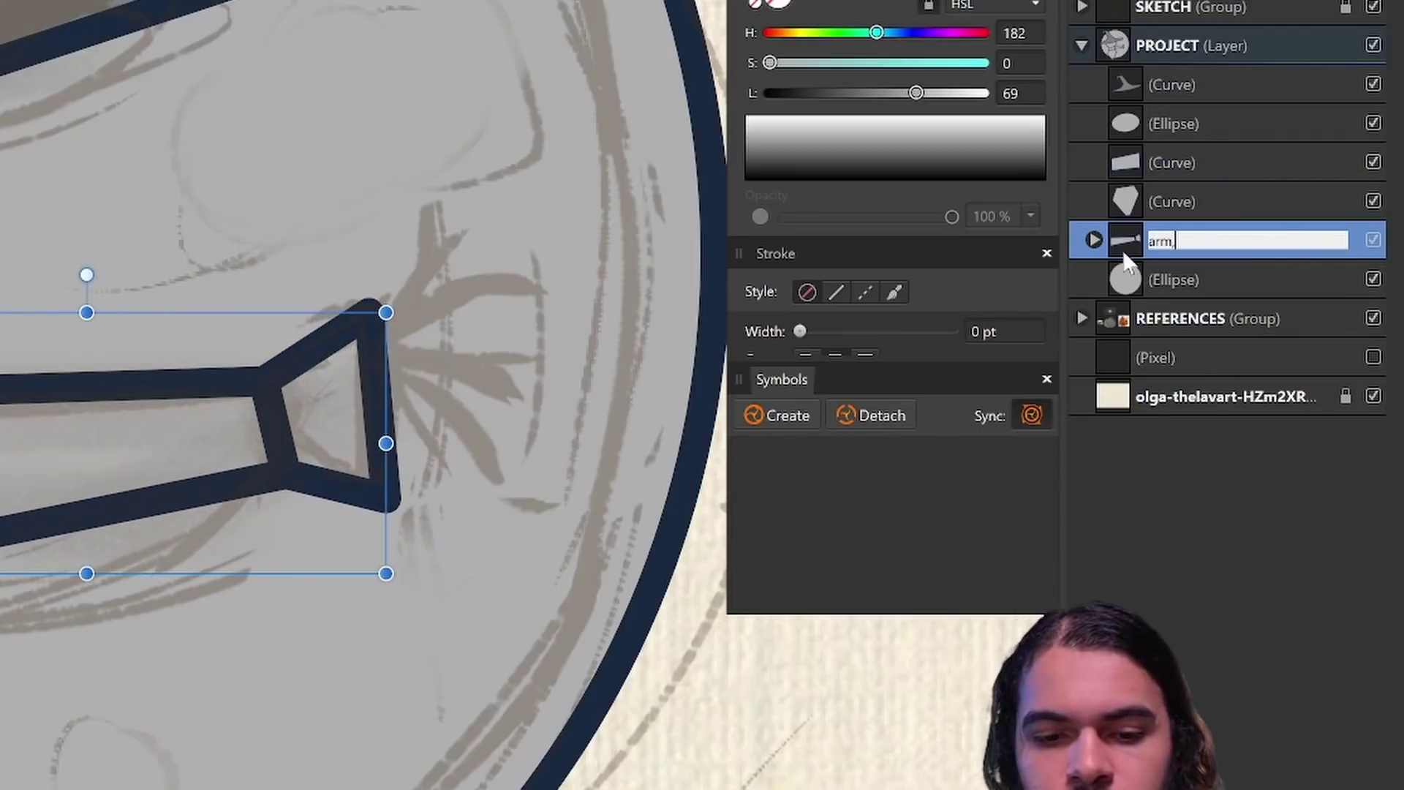
key(Return)
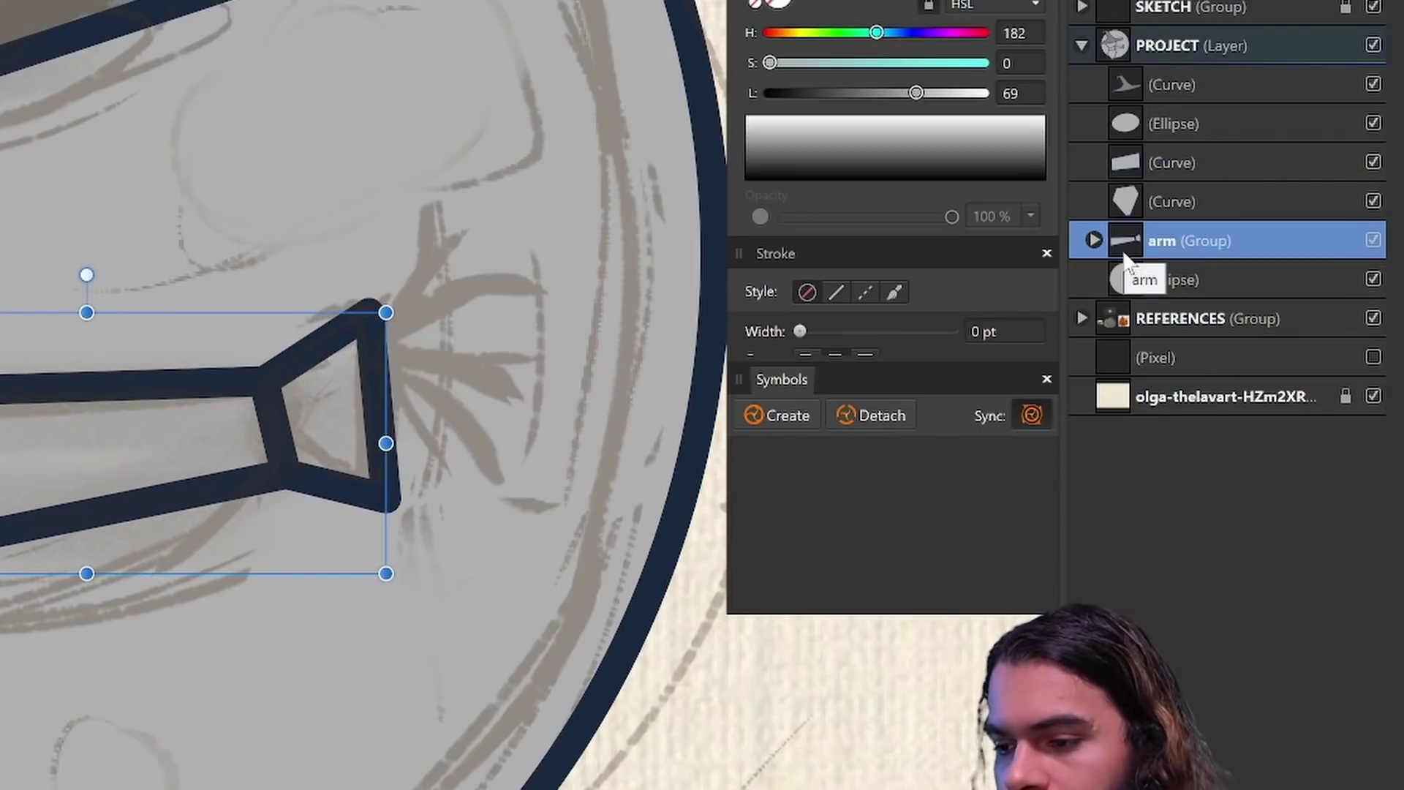
scroll(319, 588, down, 3)
drag(212, 532, 385, 489)
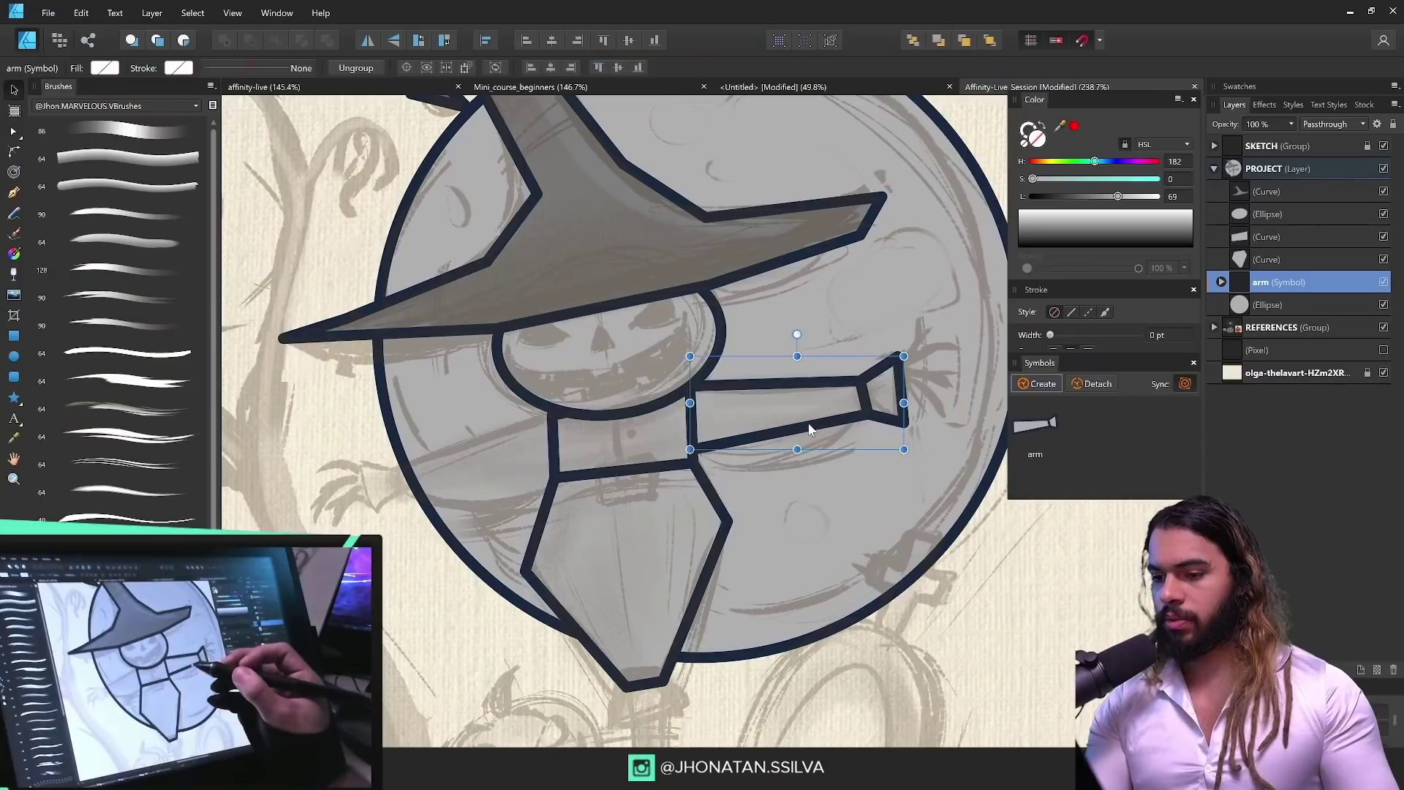
Step: Duplicate the arm symbol, flip it horizontally, and rotate and attach it to the opposite side of the chest along the sketched arm
drag(812, 428, 495, 438)
key(shift+h)
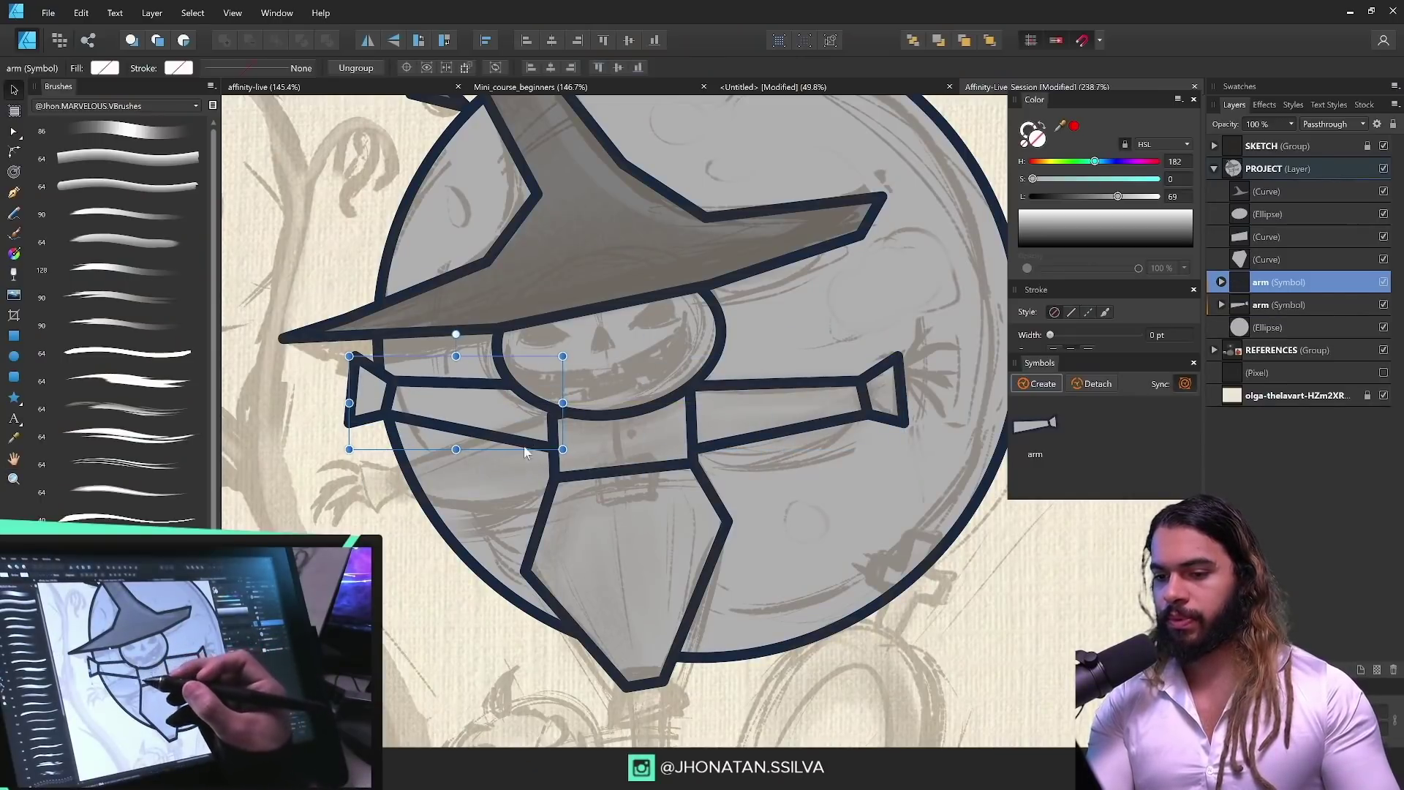
drag(486, 383, 523, 388)
drag(517, 439, 516, 478)
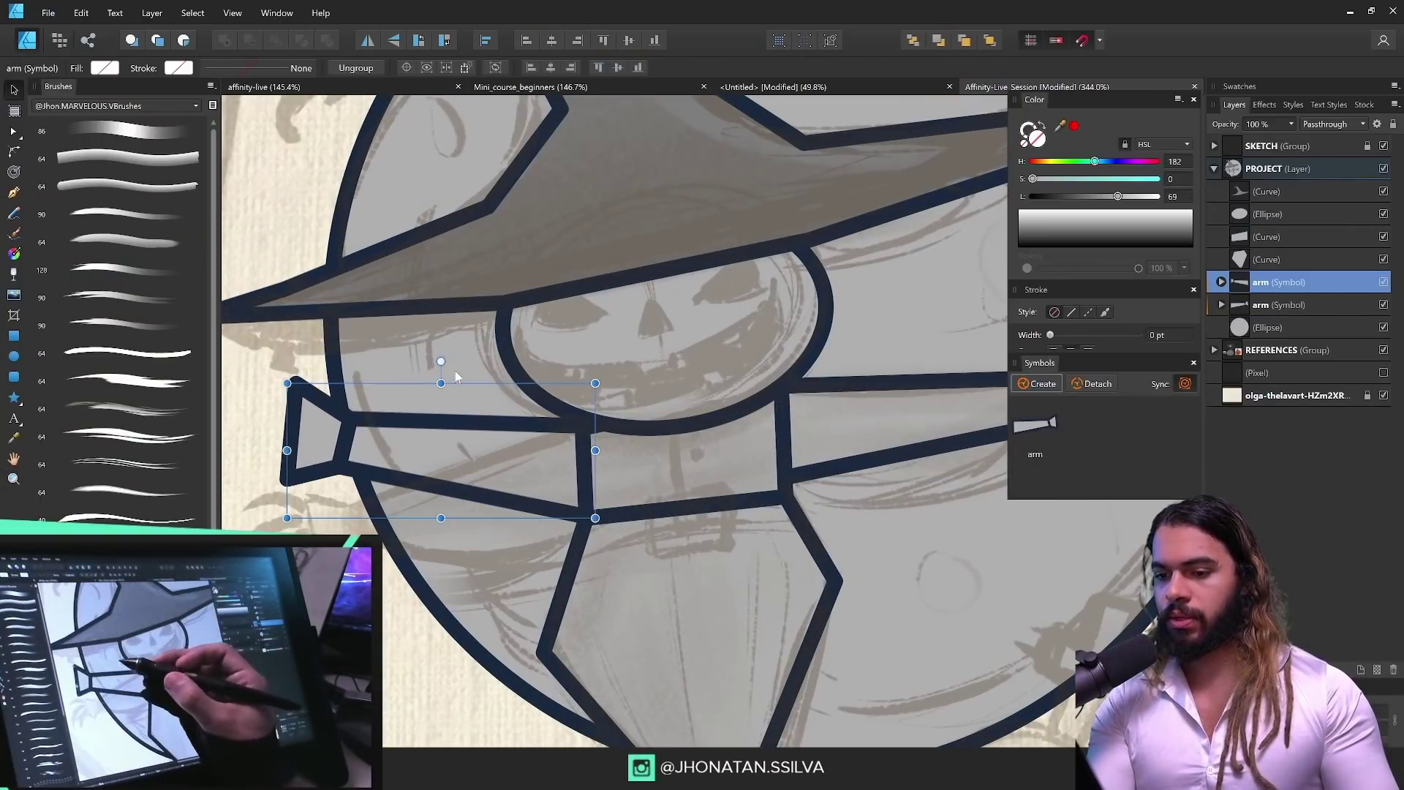
drag(441, 363, 415, 366)
drag(513, 457, 522, 500)
Step: Block out the flared hem and the post below the scarecrow's body as closed four-sided shapes filled with grey at lightness 49
key(z)
drag(708, 467, 658, 470)
drag(695, 391, 745, 390)
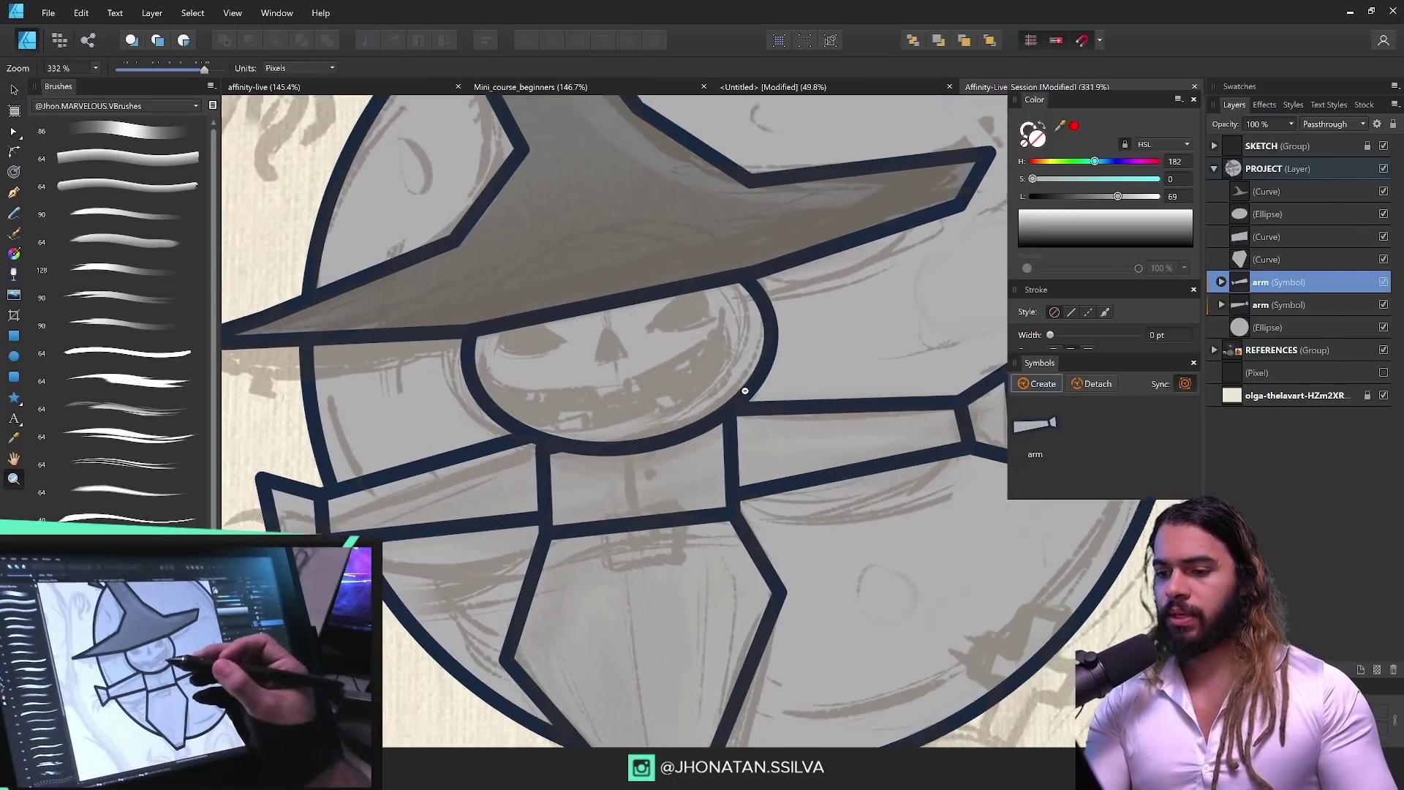
click(621, 387)
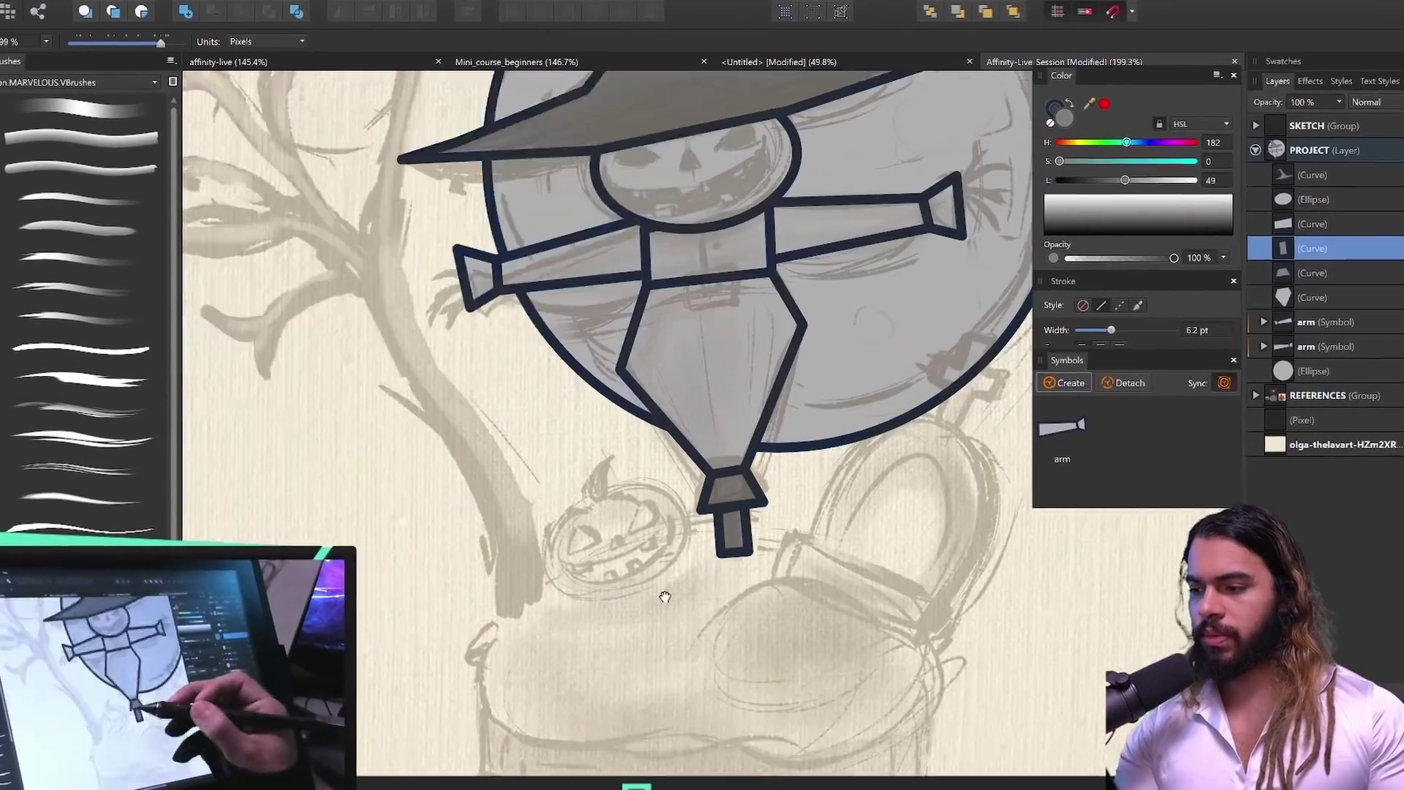
Step: Group all the scarecrow shapes, including both arm symbols, under the name PUMPKIN and rename the large background ellipse as MOON
click(1266, 192)
shift+click(1278, 349)
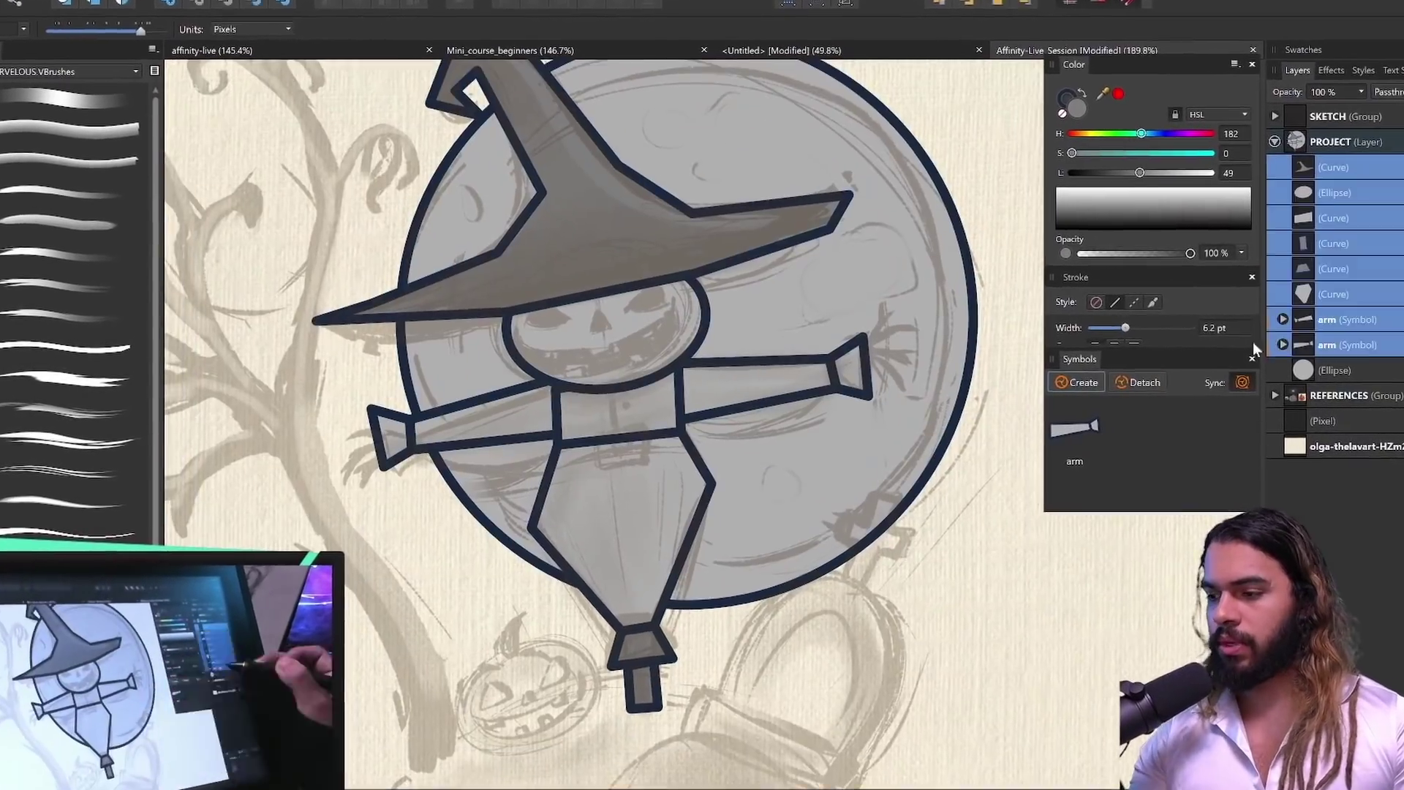
key(ctrl+g)
double_click(1333, 167)
text(PUMPKIN)
double_click(1334, 192)
text(MOON)
Step: Select the PUMPKIN group and collapse its contents in the layer list
drag(753, 230, 702, 230)
click(669, 412)
key(z)
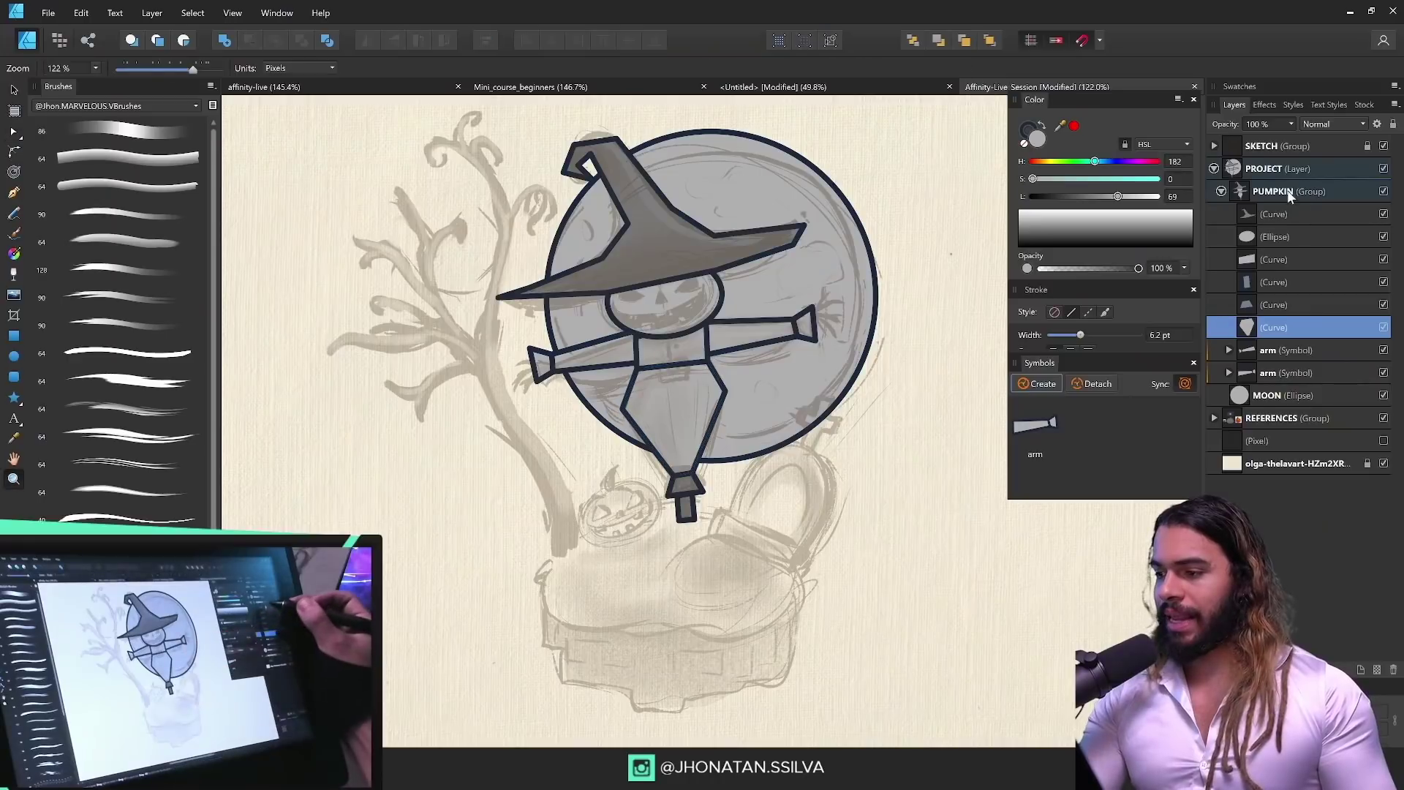
key(v)
click(1287, 193)
click(1221, 192)
Step: Draw a freehand S-shaped stroke beside the sketched tree trunk with the Pencil tool
key(z)
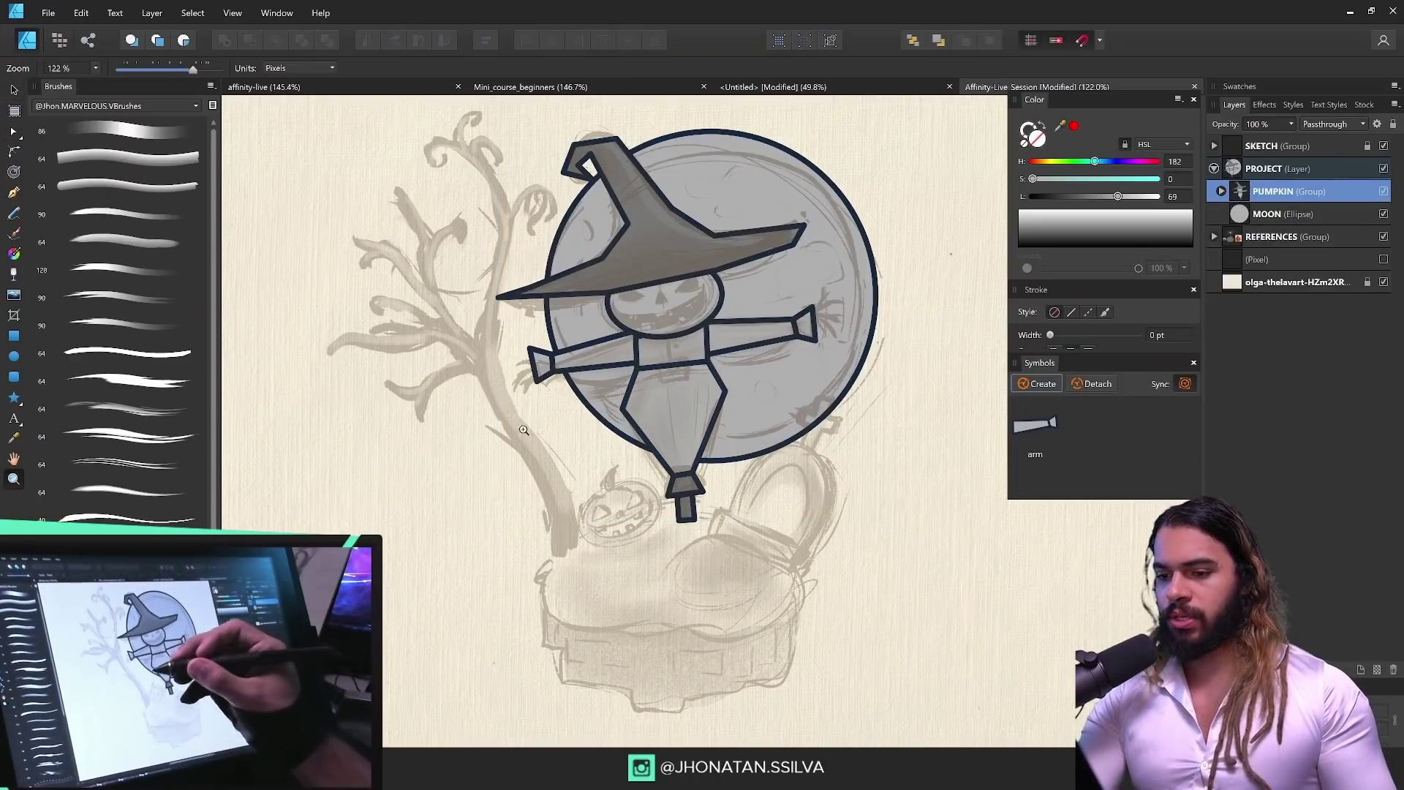
mouse_move(523, 430)
mouse_down()
mouse_move(776, 599)
mouse_move(658, 600)
mouse_up()
key(n)
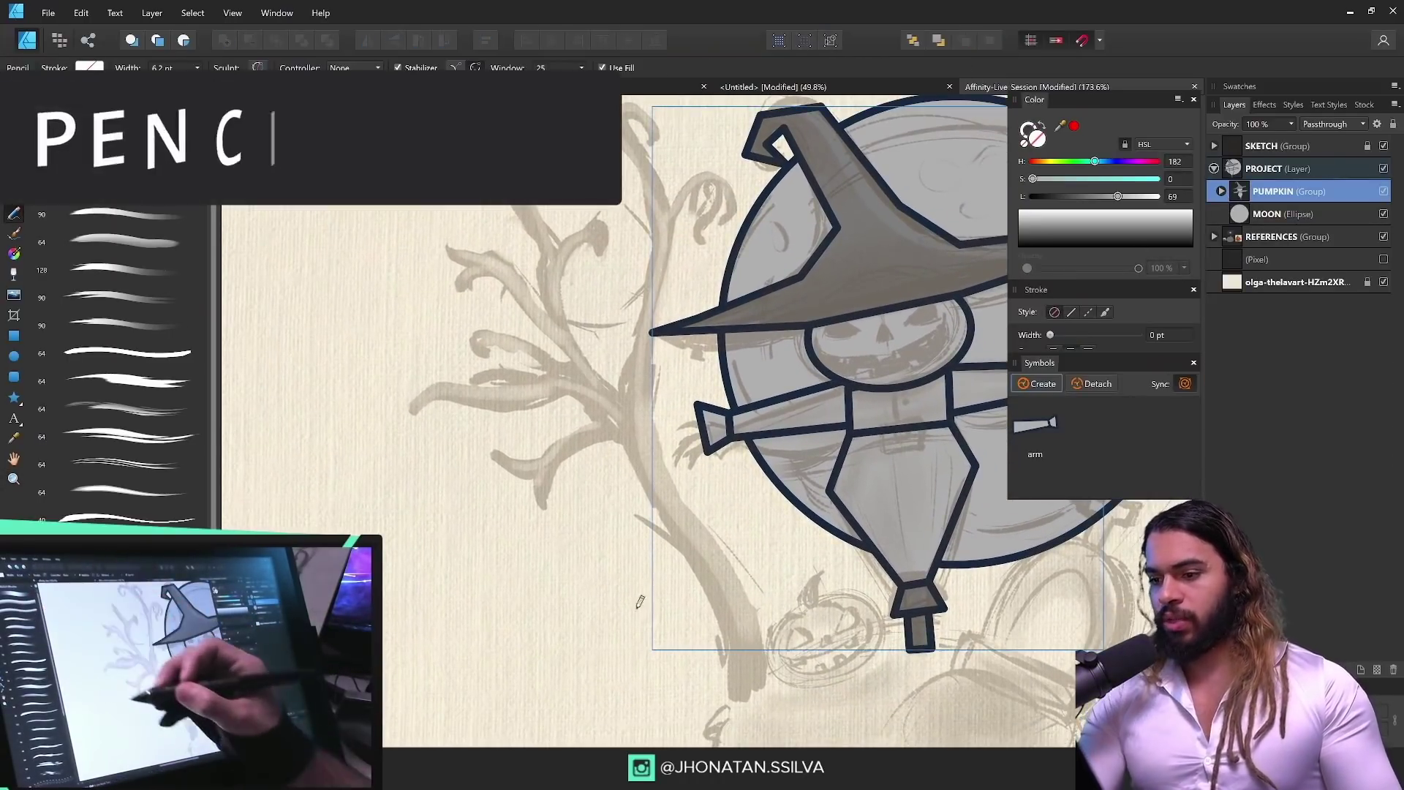
mouse_move(732, 657)
mouse_down()
mouse_move(717, 635)
mouse_move(728, 658)
mouse_up()
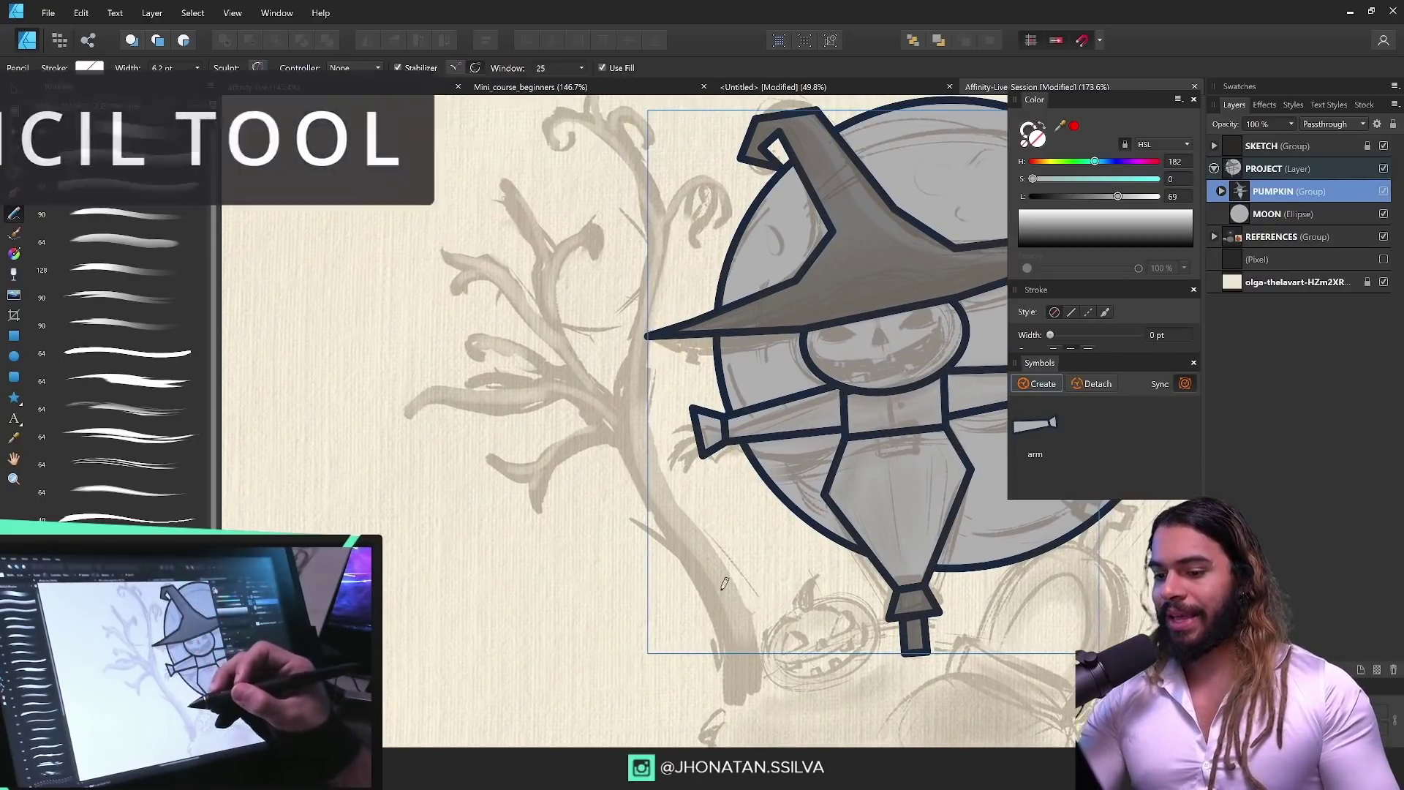
drag(653, 607, 639, 572)
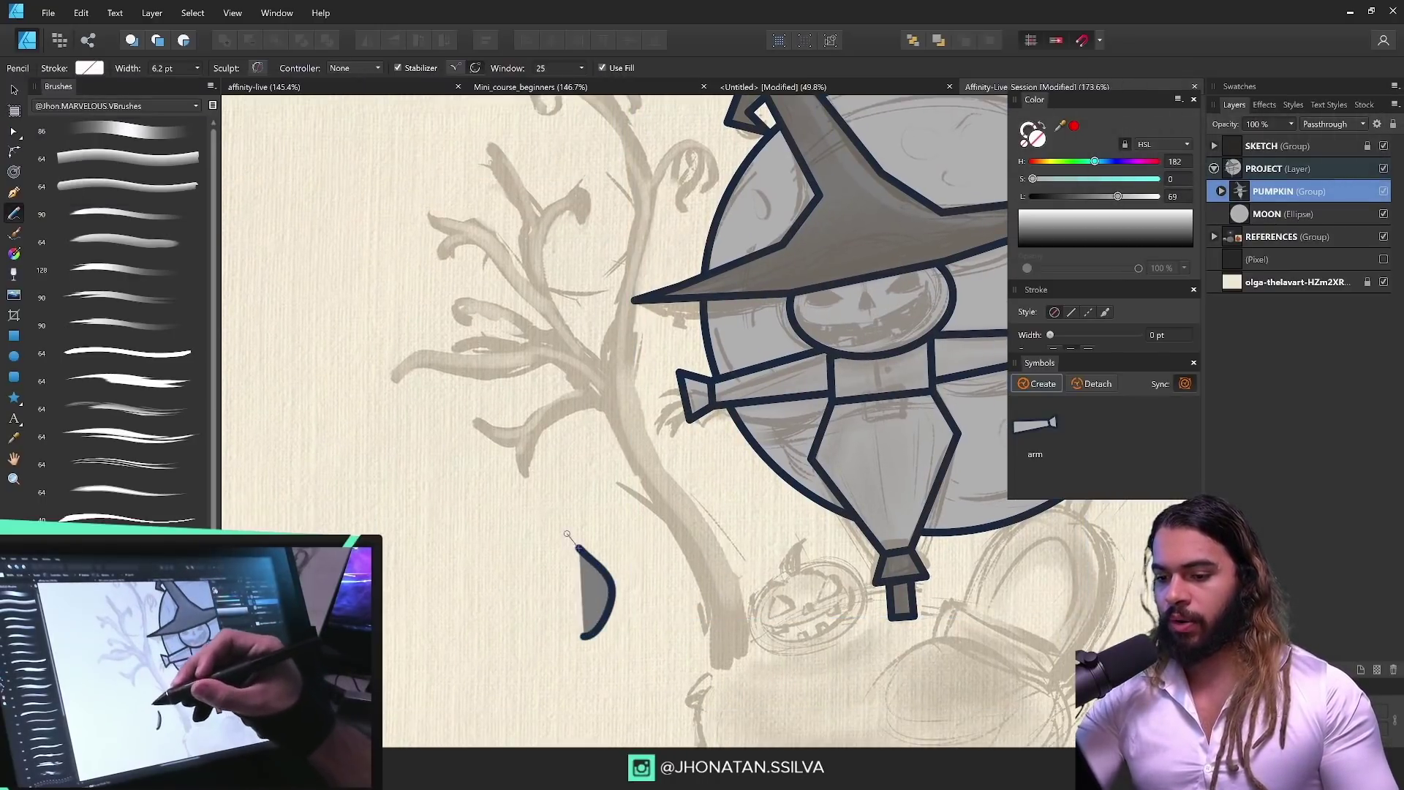
mouse_move(566, 533)
mouse_down()
mouse_move(574, 492)
mouse_move(706, 538)
mouse_up()
drag(706, 538, 708, 357)
drag(656, 442, 737, 464)
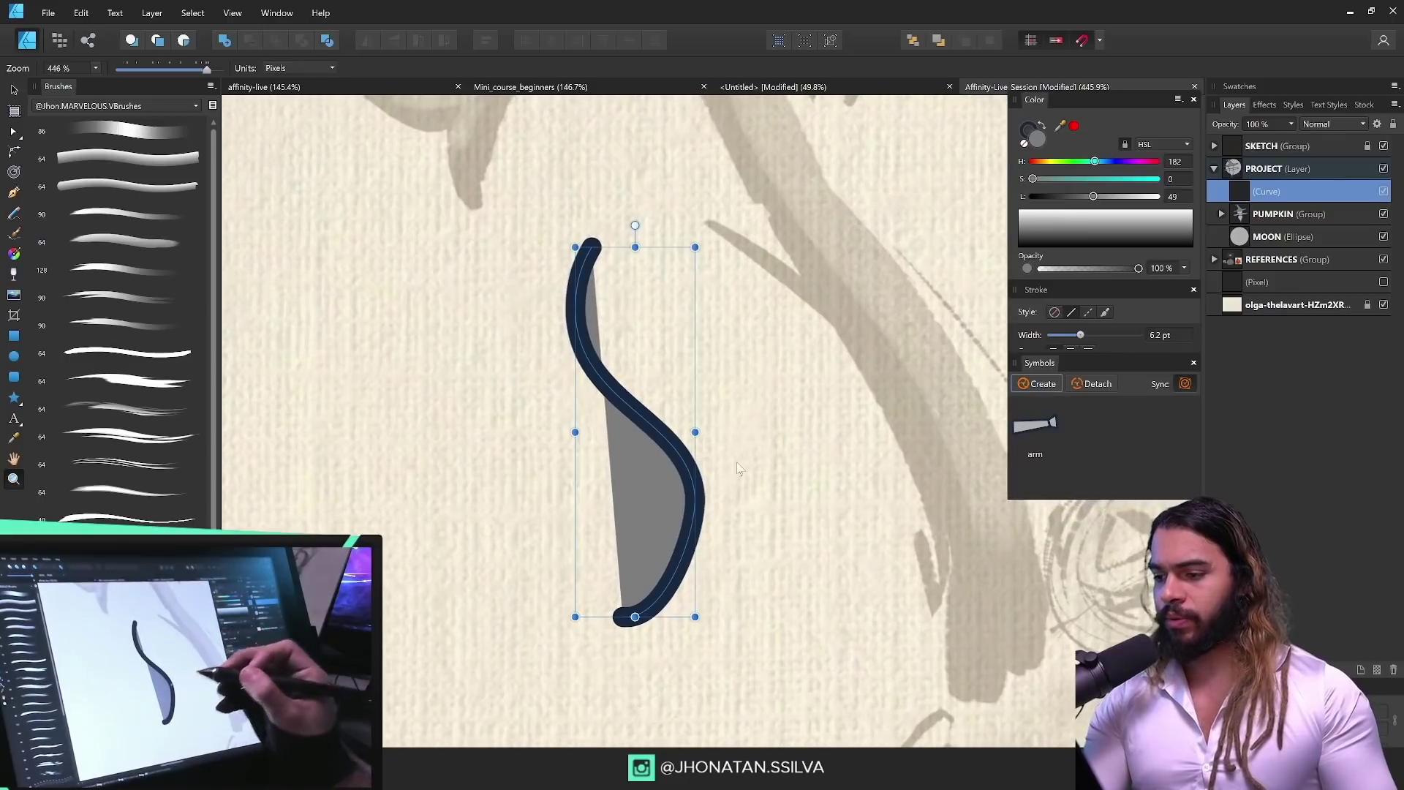
Step: Expand the stroke settings to their full set of options and place the Symbols studio beneath them
key(v)
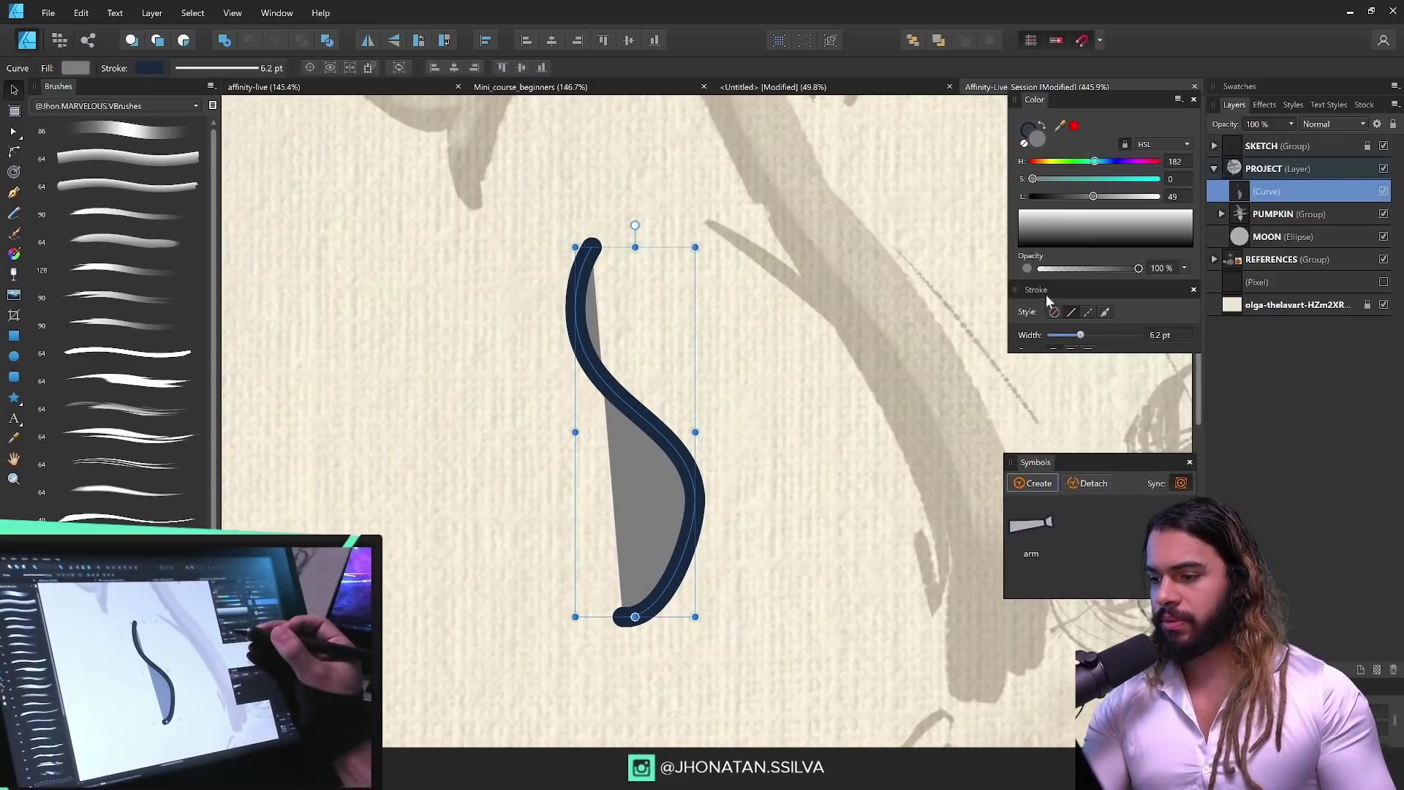
click(1046, 292)
drag(1132, 466, 1134, 526)
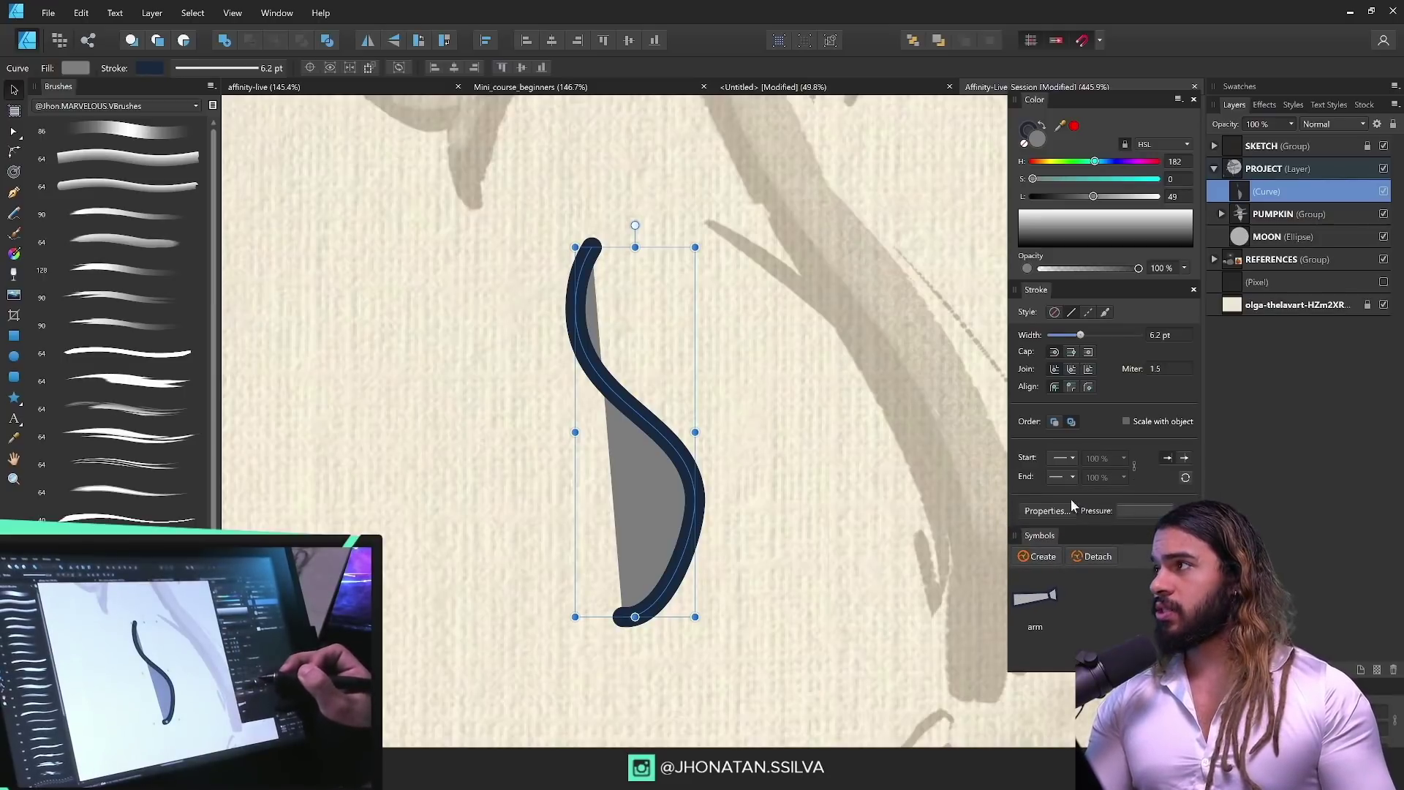
Step: Remove the fill from the S-shaped curve and set its stroke width to 23.5 pt
key(z)
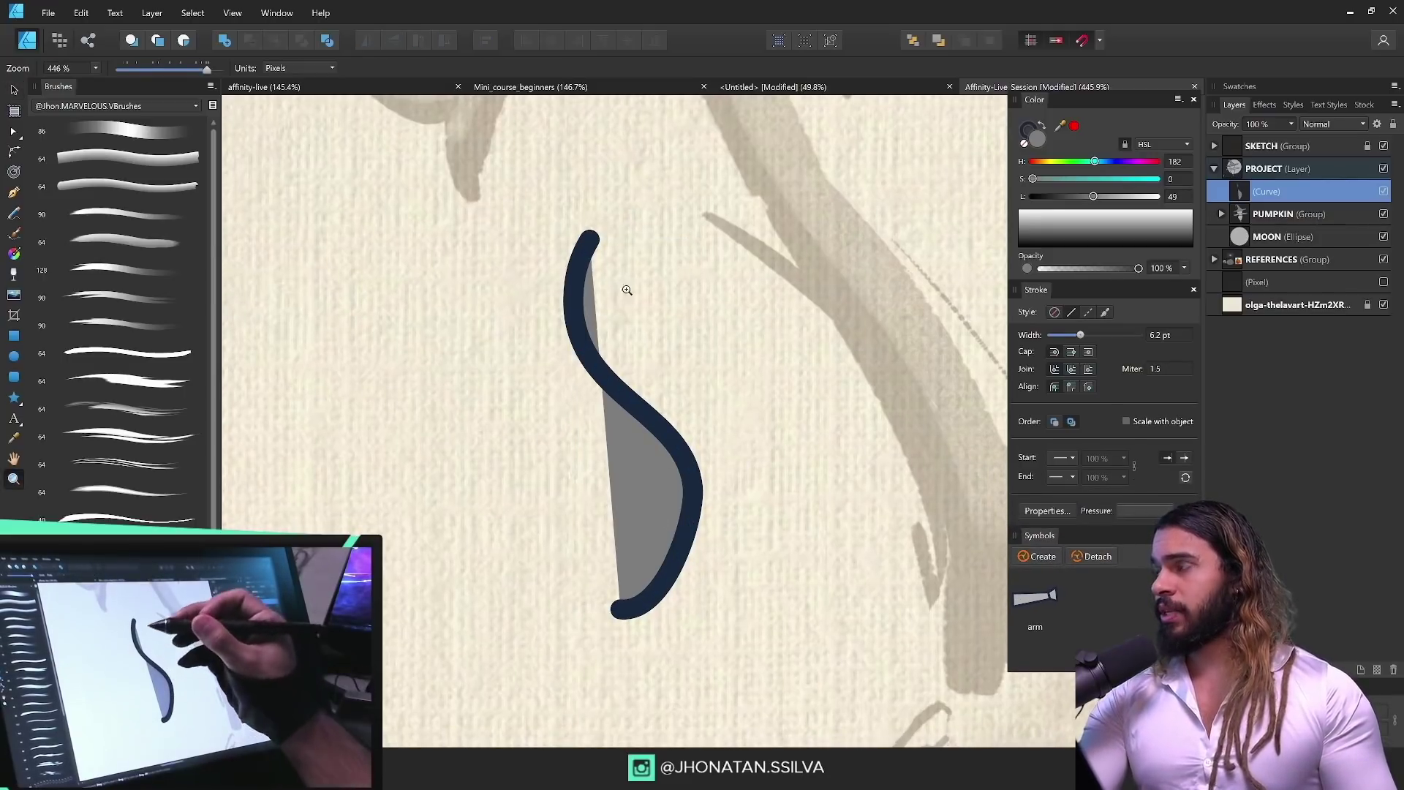
mouse_move(809, 440)
mouse_down()
mouse_move(743, 386)
mouse_move(682, 527)
mouse_up()
drag(871, 542, 875, 604)
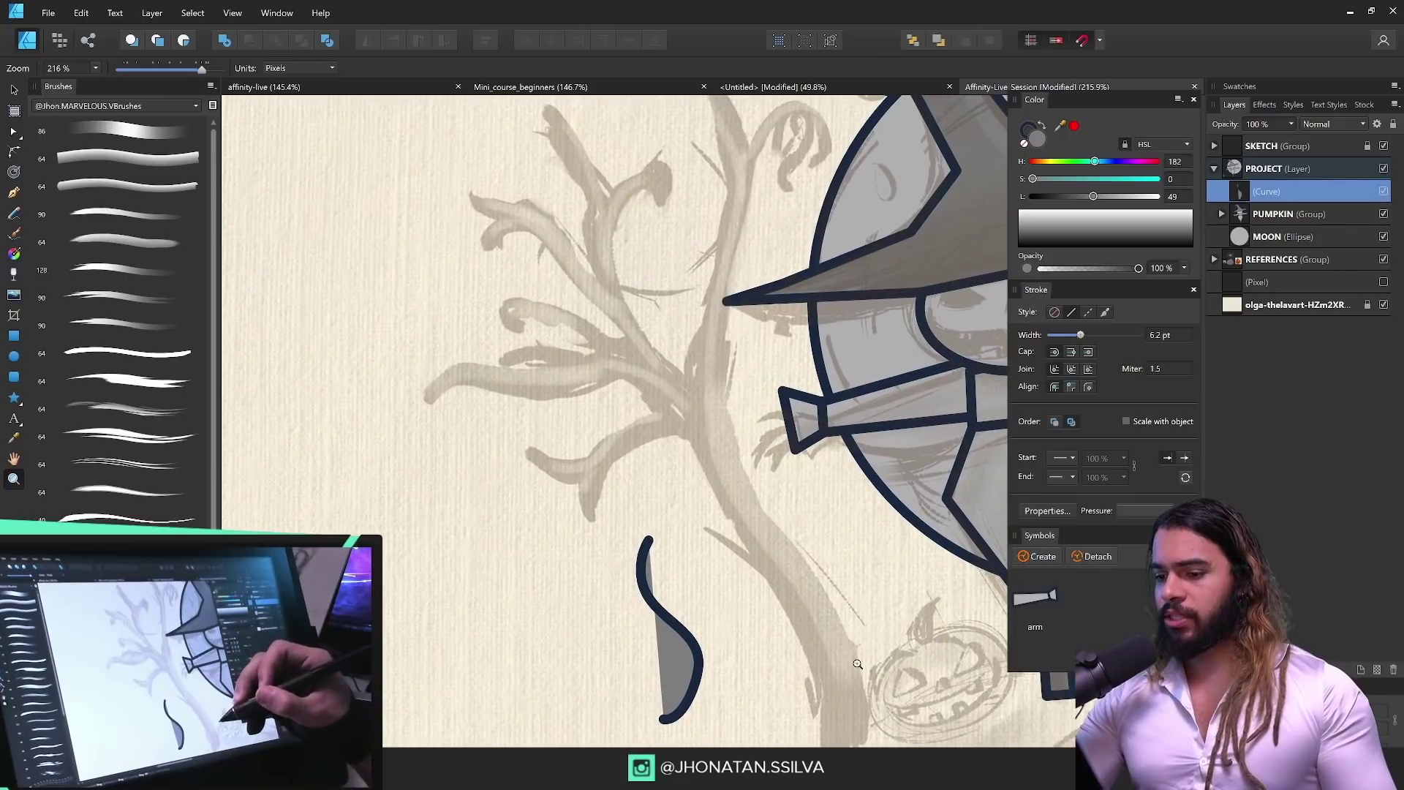
drag(859, 670, 822, 578)
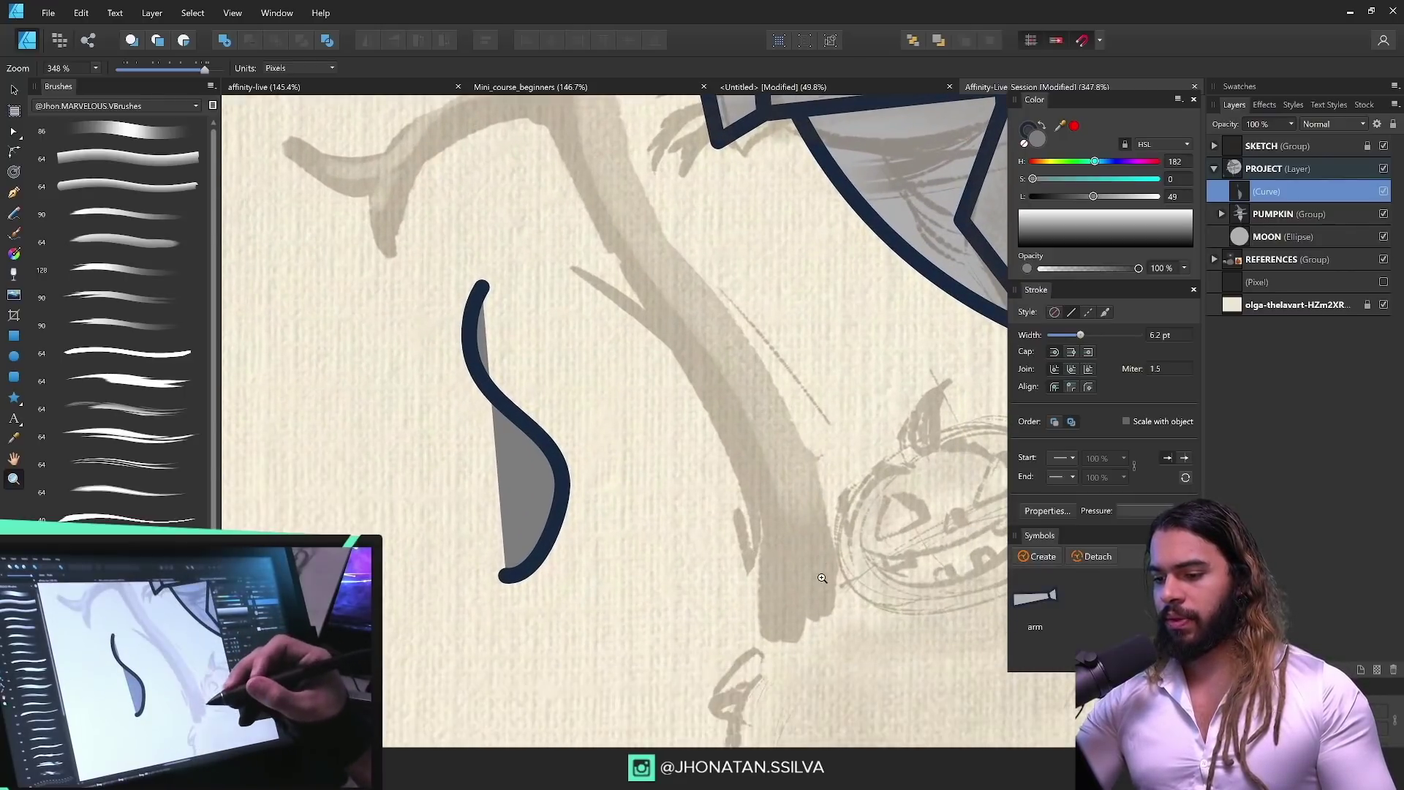
drag(694, 191, 811, 627)
drag(746, 235, 737, 358)
drag(729, 634, 793, 464)
drag(671, 394, 731, 395)
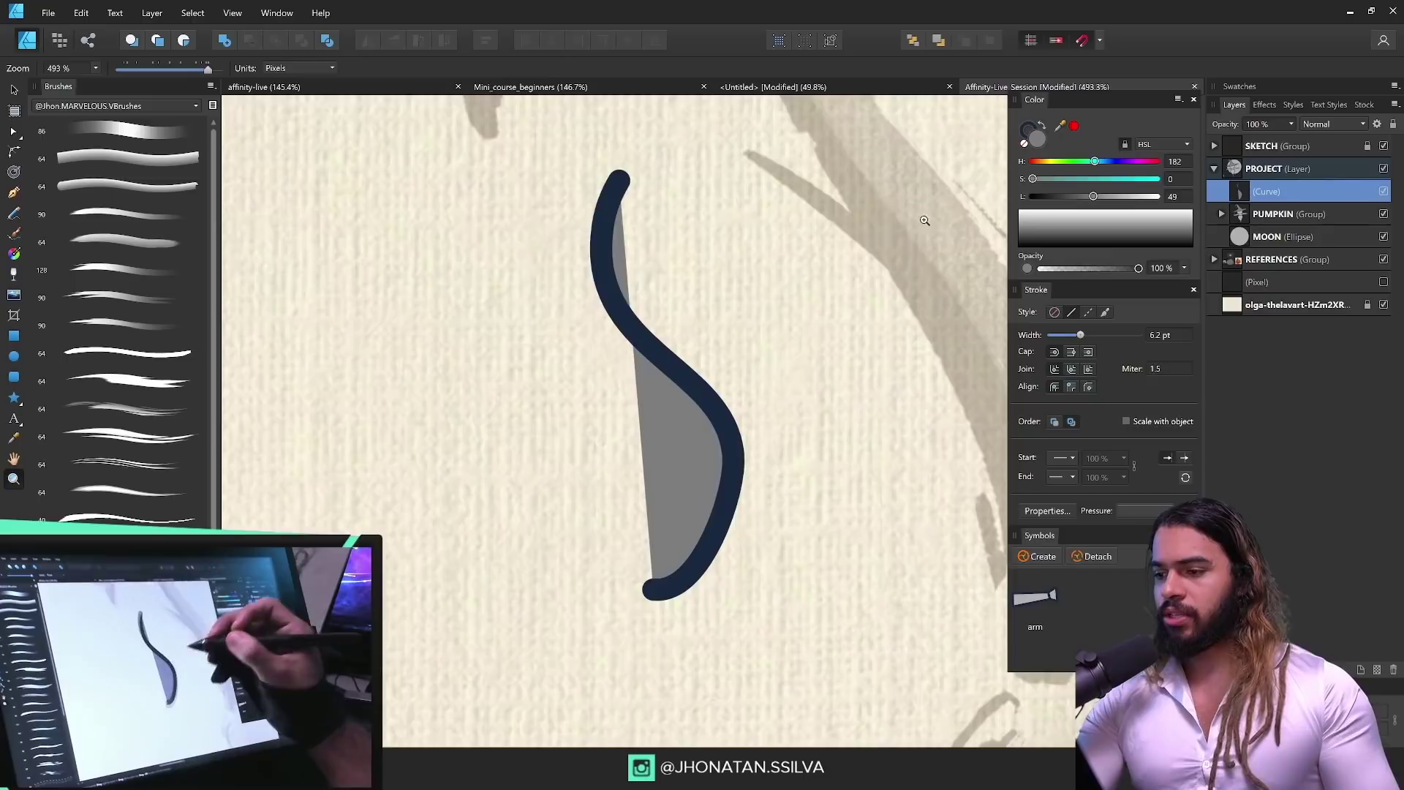
key(v)
click(1025, 144)
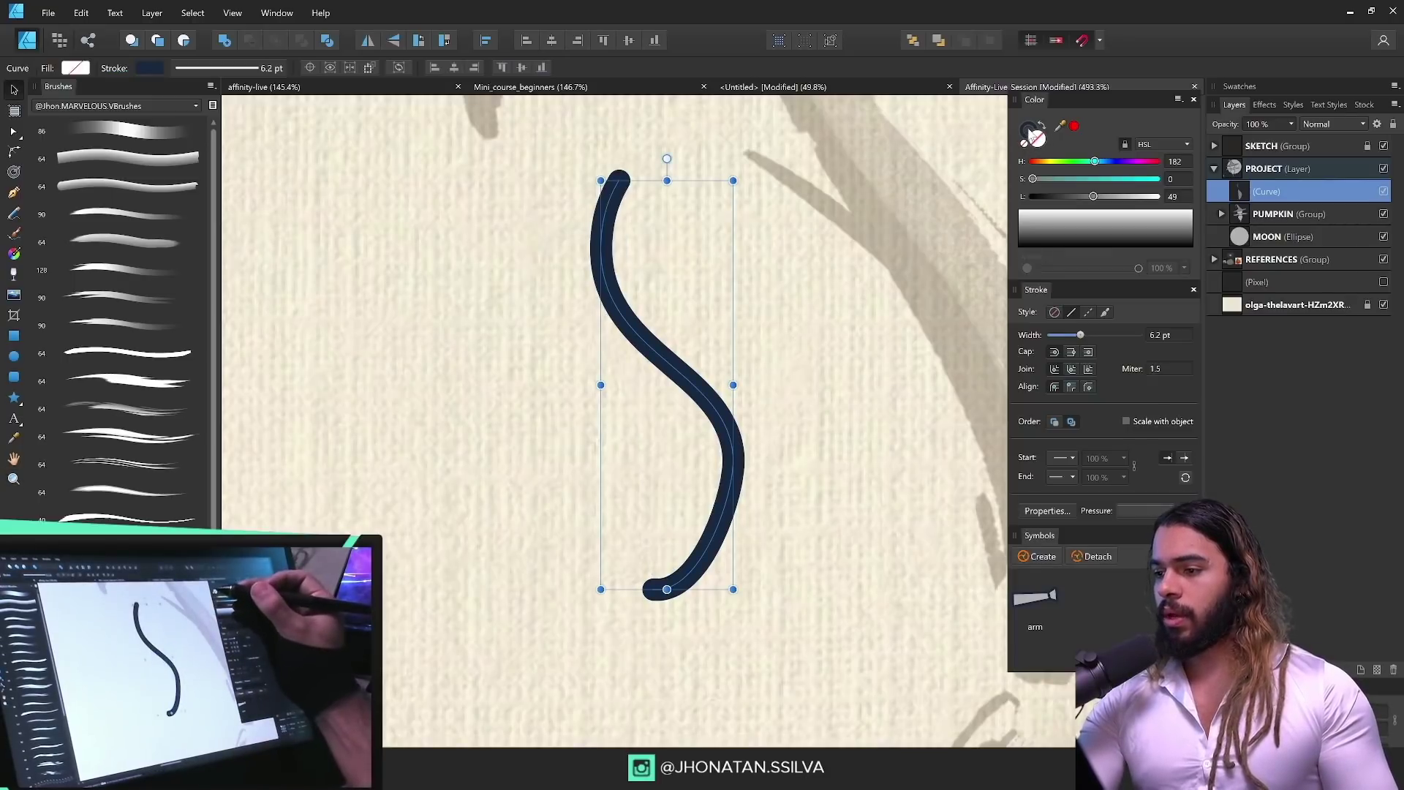
drag(1082, 335, 1101, 335)
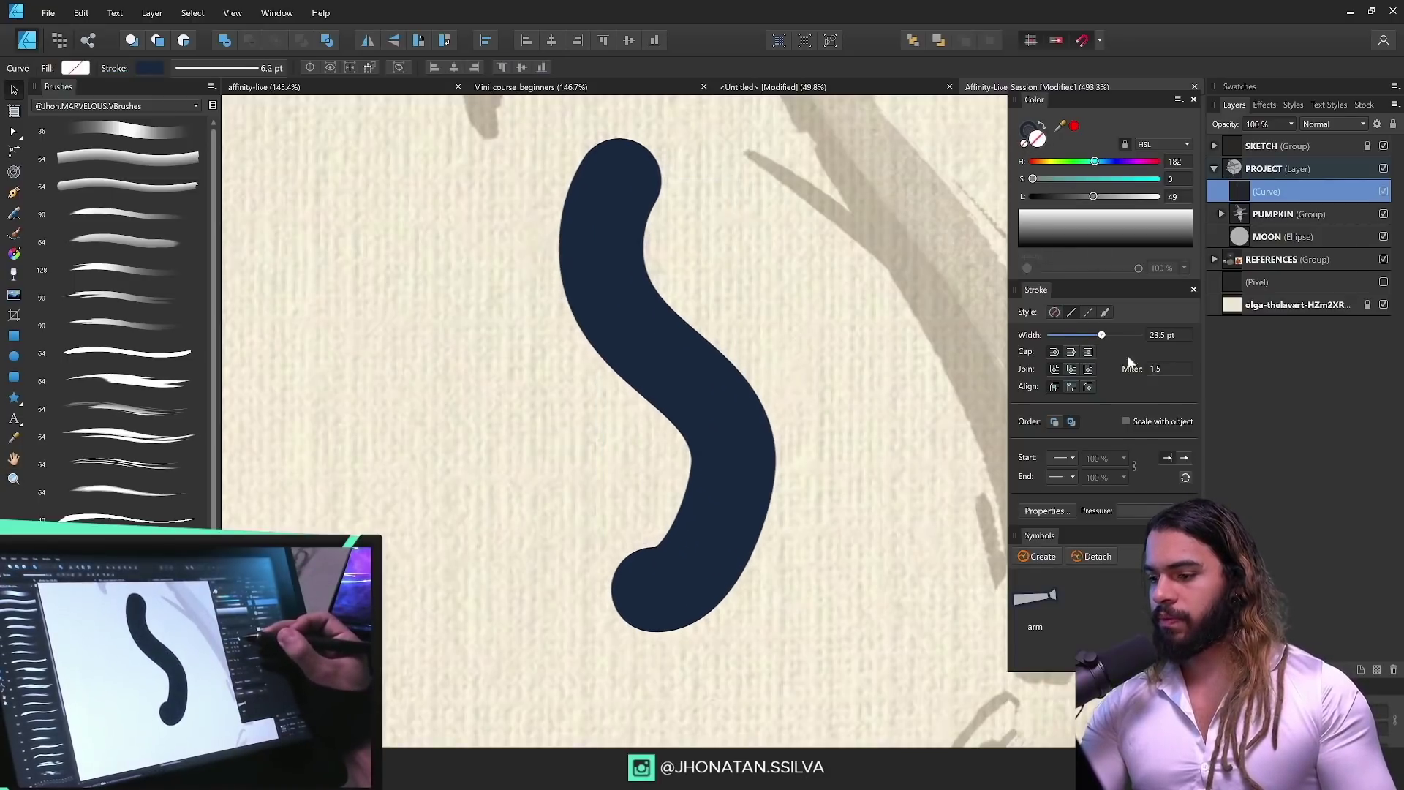
Step: Lower one end of the stroke's pressure profile so the curve tapers from a thick base to a thin tip
click(1159, 510)
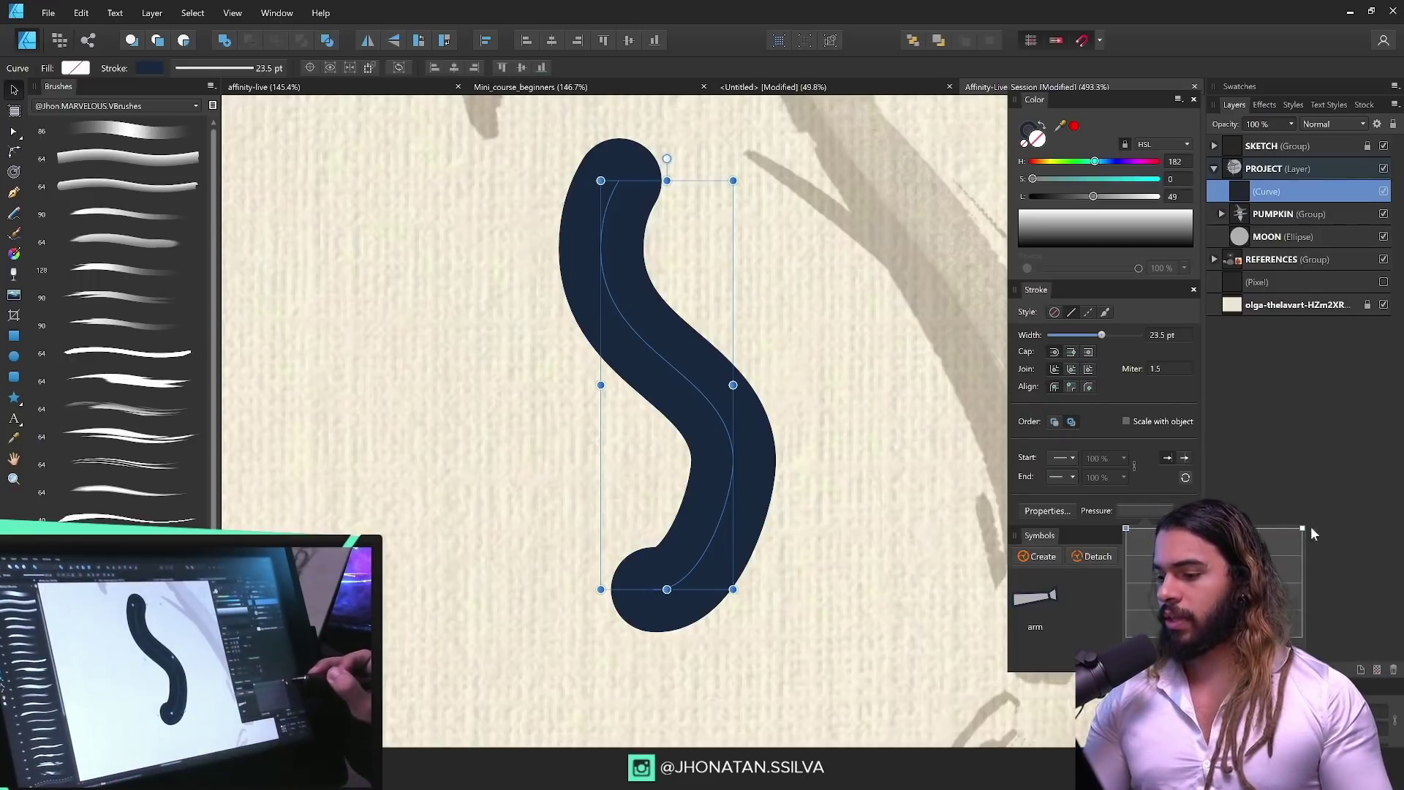
drag(1302, 532, 1304, 613)
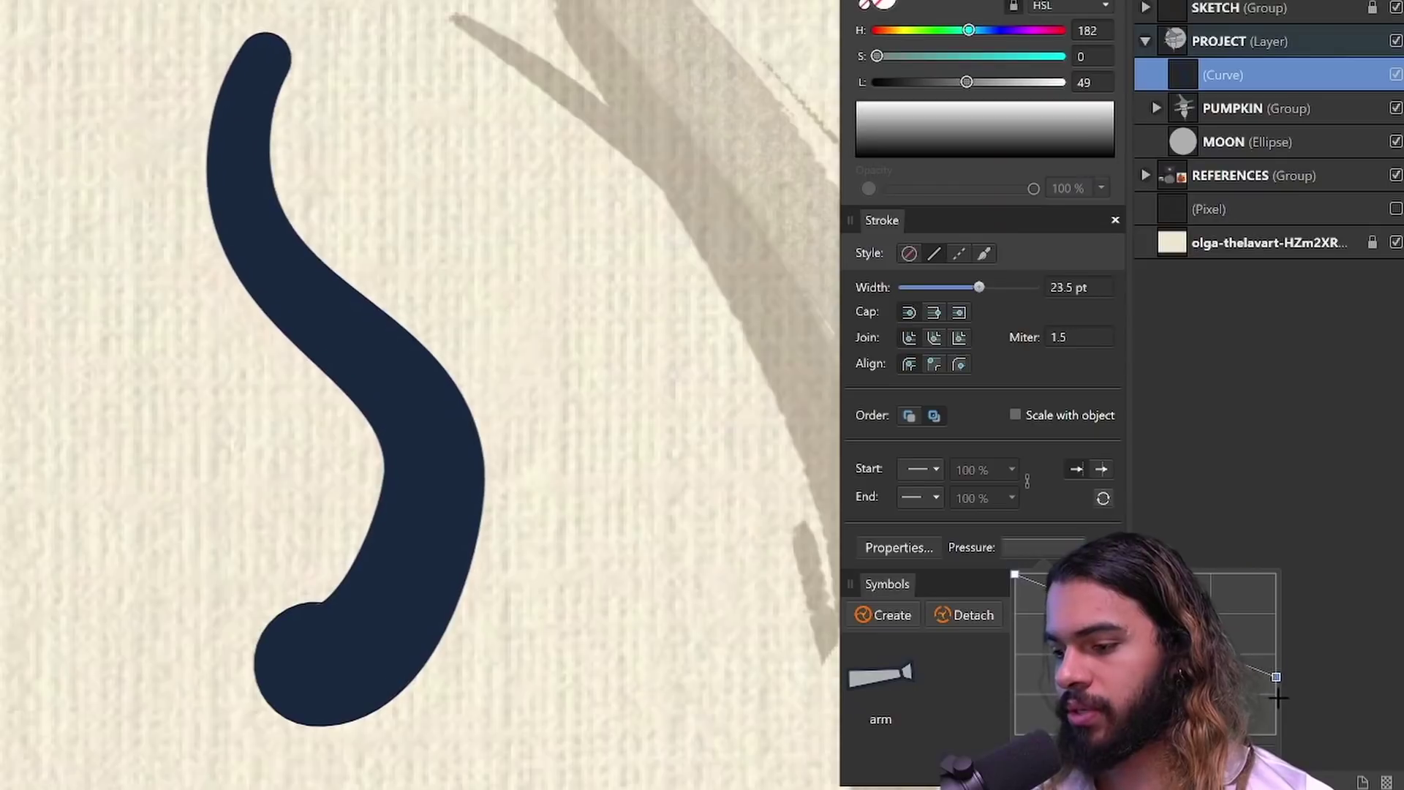
drag(1278, 698, 1276, 690)
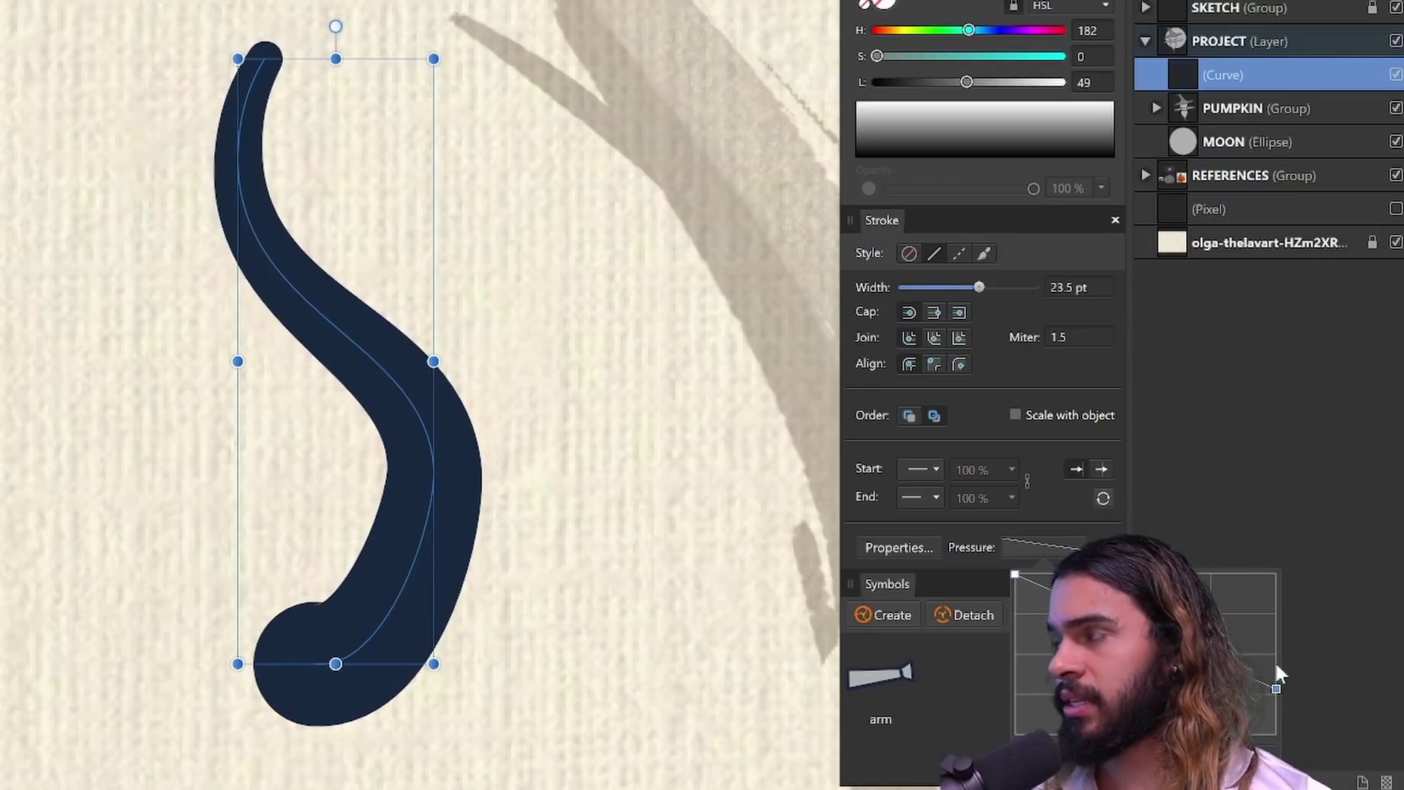
Step: Draw a second tapered freehand stroke branching off the base of the first with the Pencil tool
drag(387, 542, 361, 574)
drag(457, 441, 59, 721)
drag(457, 501, 373, 506)
key(n)
drag(350, 611, 209, 394)
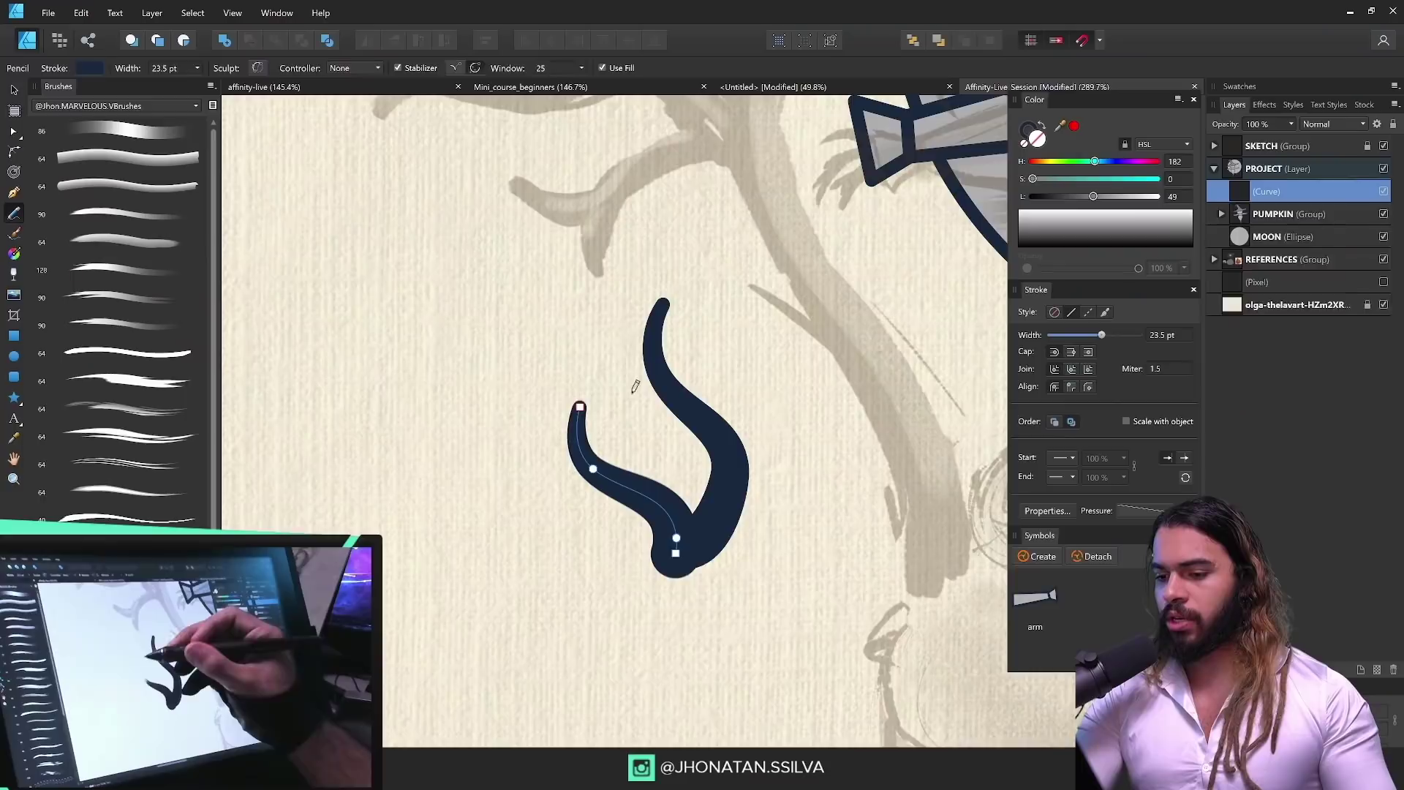
key(z)
drag(628, 447, 573, 411)
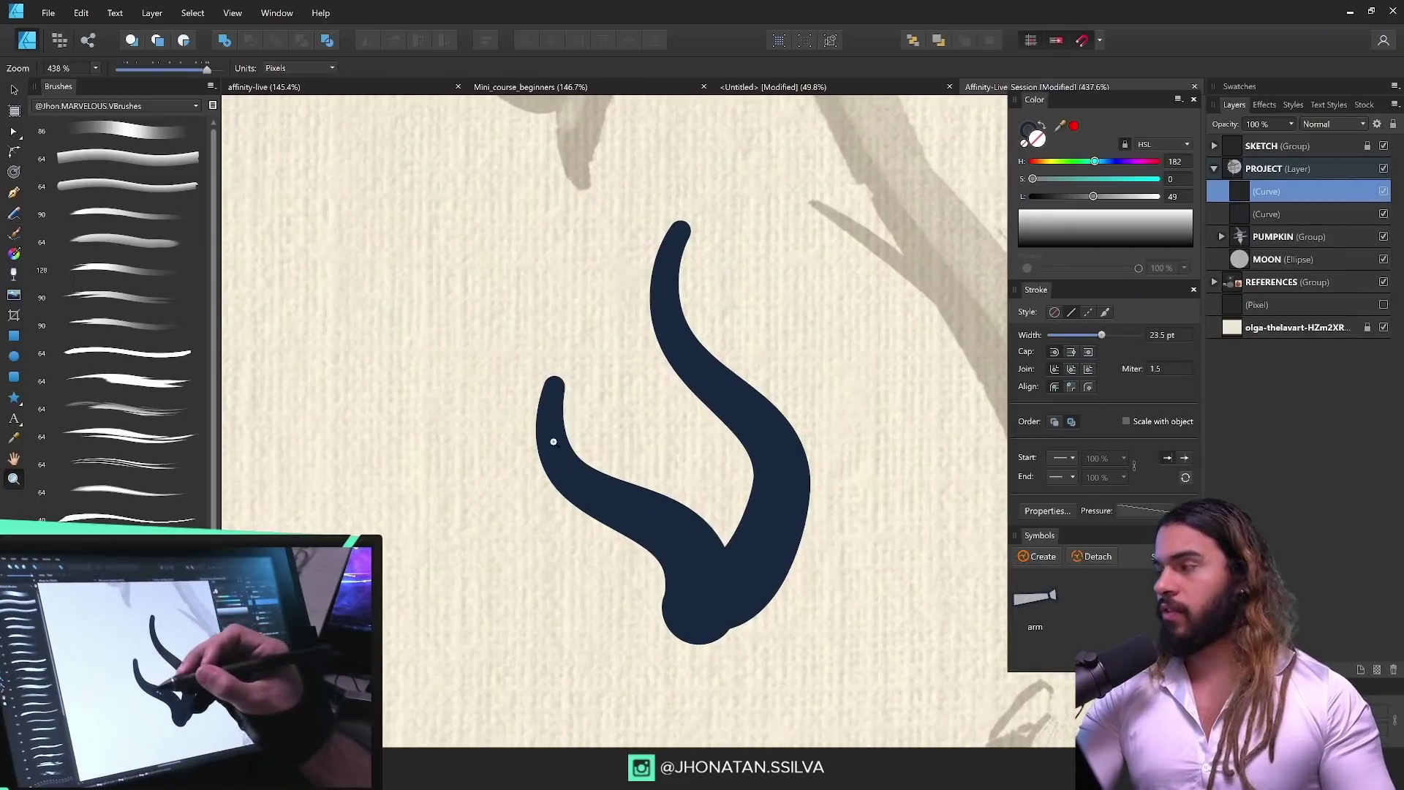
Step: Delete both tapered test strokes beside the sketched tree
key(v)
key(Delete)
key(Delete)
Step: Draw the tree trunk as one tapered Pencil stroke from its base over the sketch up to a curled tip
key(z)
drag(704, 467, 463, 558)
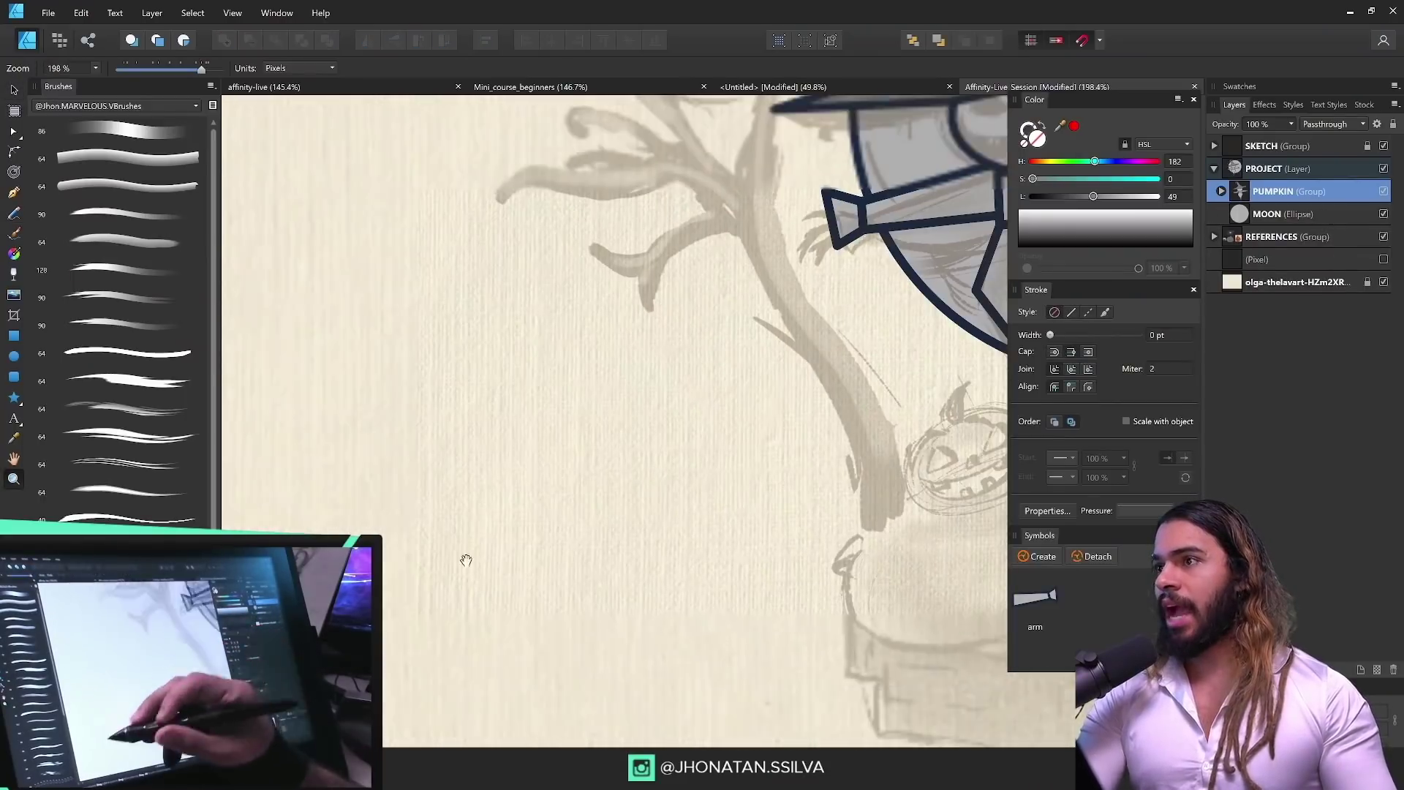
drag(746, 463, 612, 549)
mouse_move(686, 473)
mouse_down()
mouse_move(700, 594)
mouse_move(666, 492)
mouse_move(680, 477)
mouse_move(698, 610)
mouse_up()
key(n)
drag(708, 680, 632, 526)
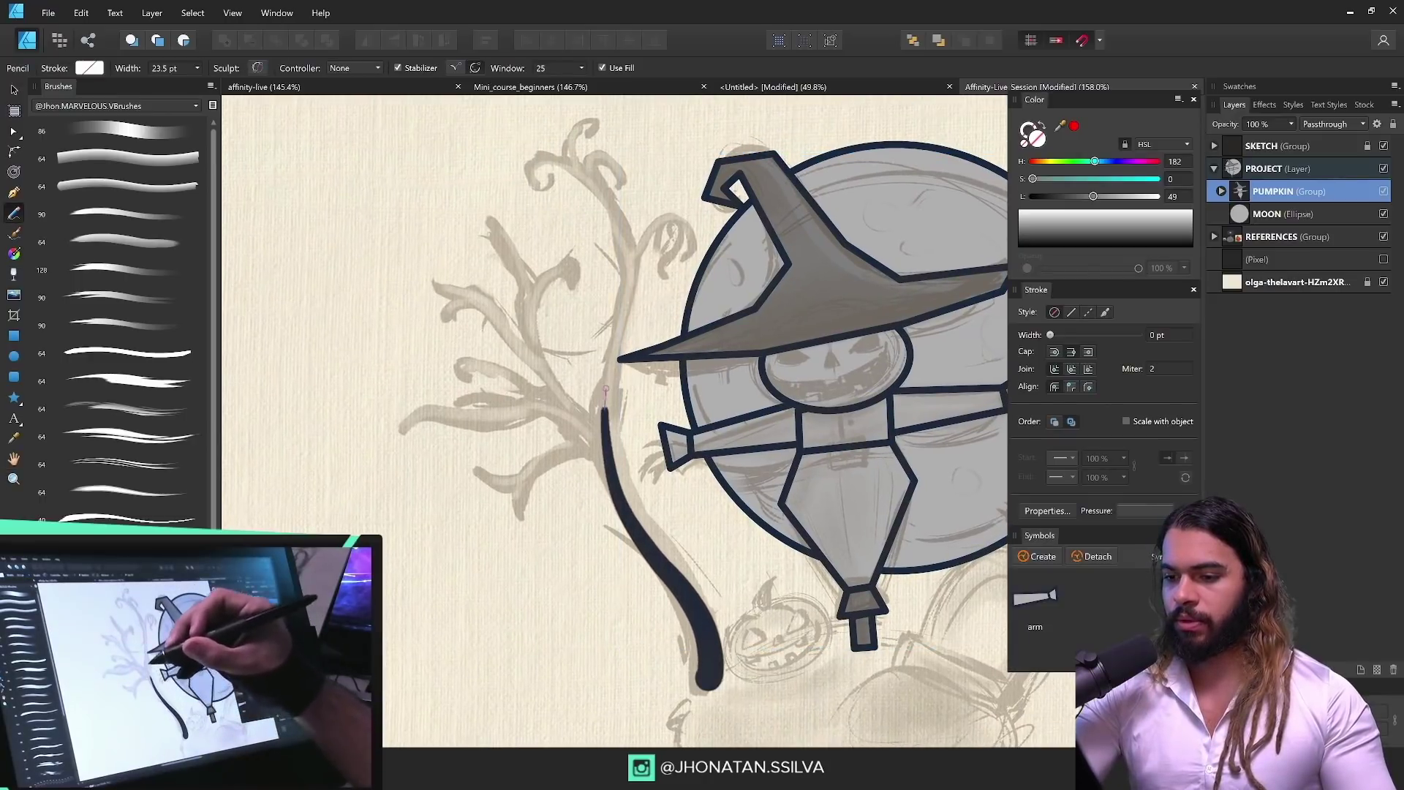
mouse_move(606, 393)
mouse_down()
mouse_move(614, 249)
mouse_move(526, 194)
mouse_up()
Step: Draw a tapered branch rising from the upper trunk and curling over to the right above the trunk's tip
key(z)
scroll(669, 172, up, 3)
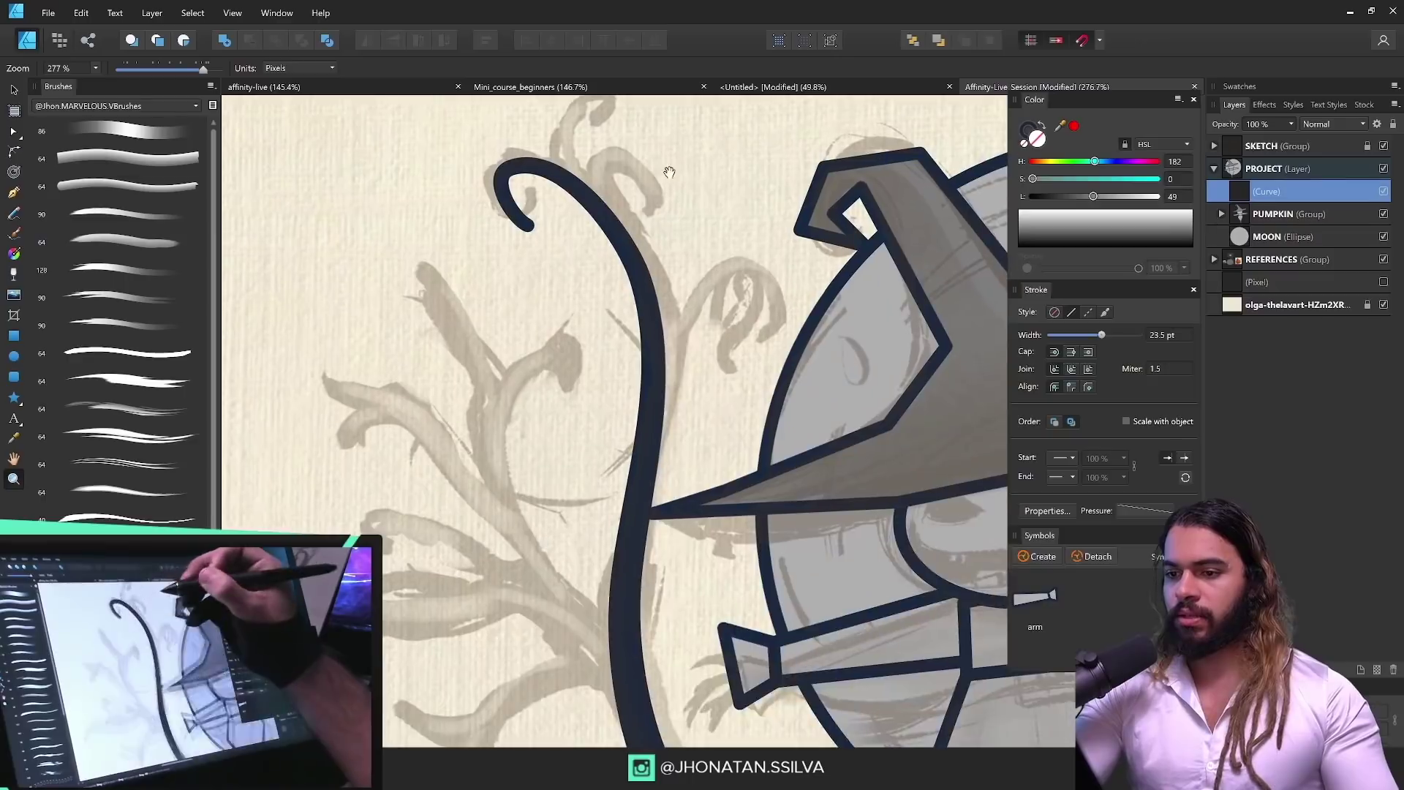
drag(669, 172, 692, 291)
key(n)
drag(673, 484, 645, 378)
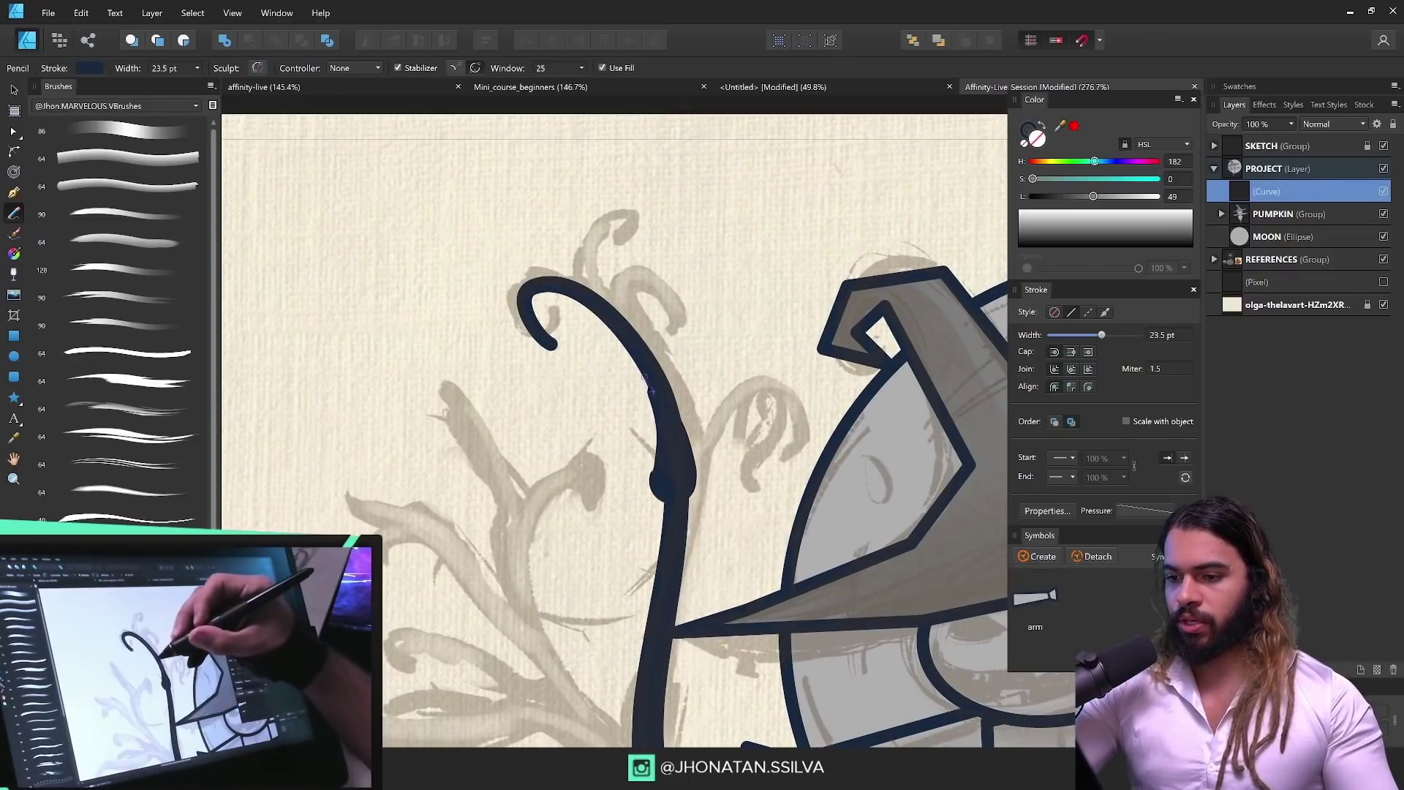
drag(661, 218, 625, 247)
Step: Thin the new top branch by setting its stroke width to 9.8 pt
key(z)
drag(627, 326, 802, 314)
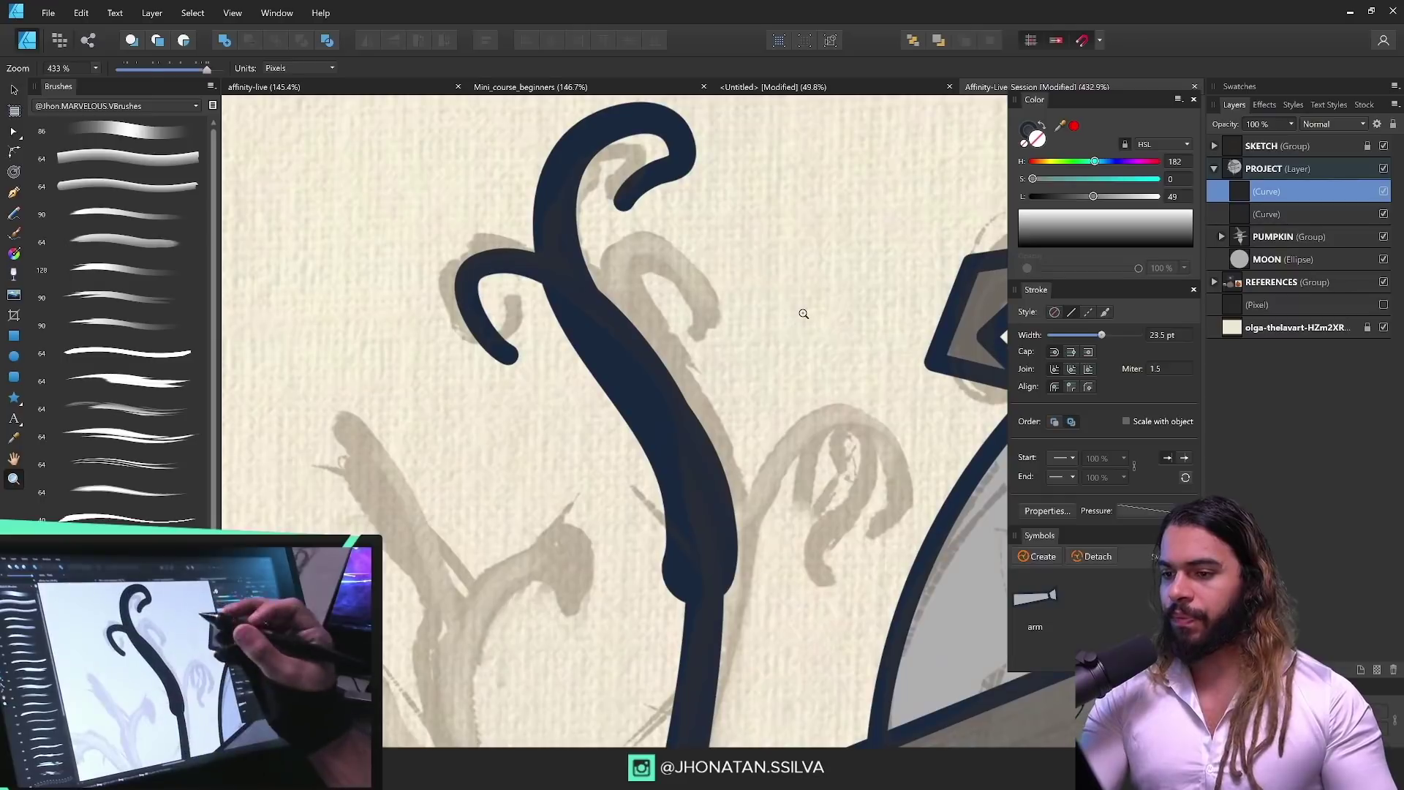
key(v)
drag(1101, 335, 1091, 336)
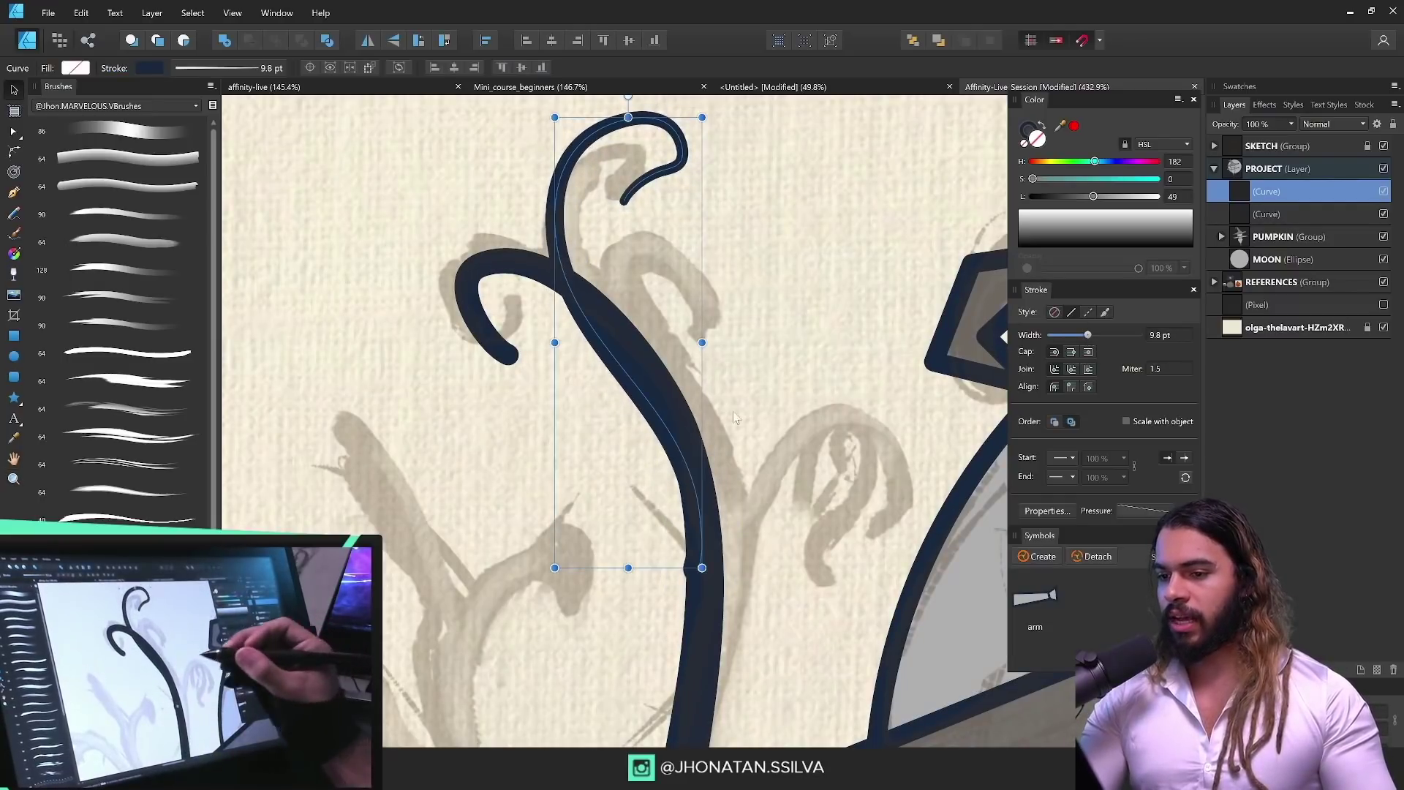
Step: Draw a thin curled branch extending up and left from the fork at the top of the tree
key(z)
scroll(687, 386, down, 1)
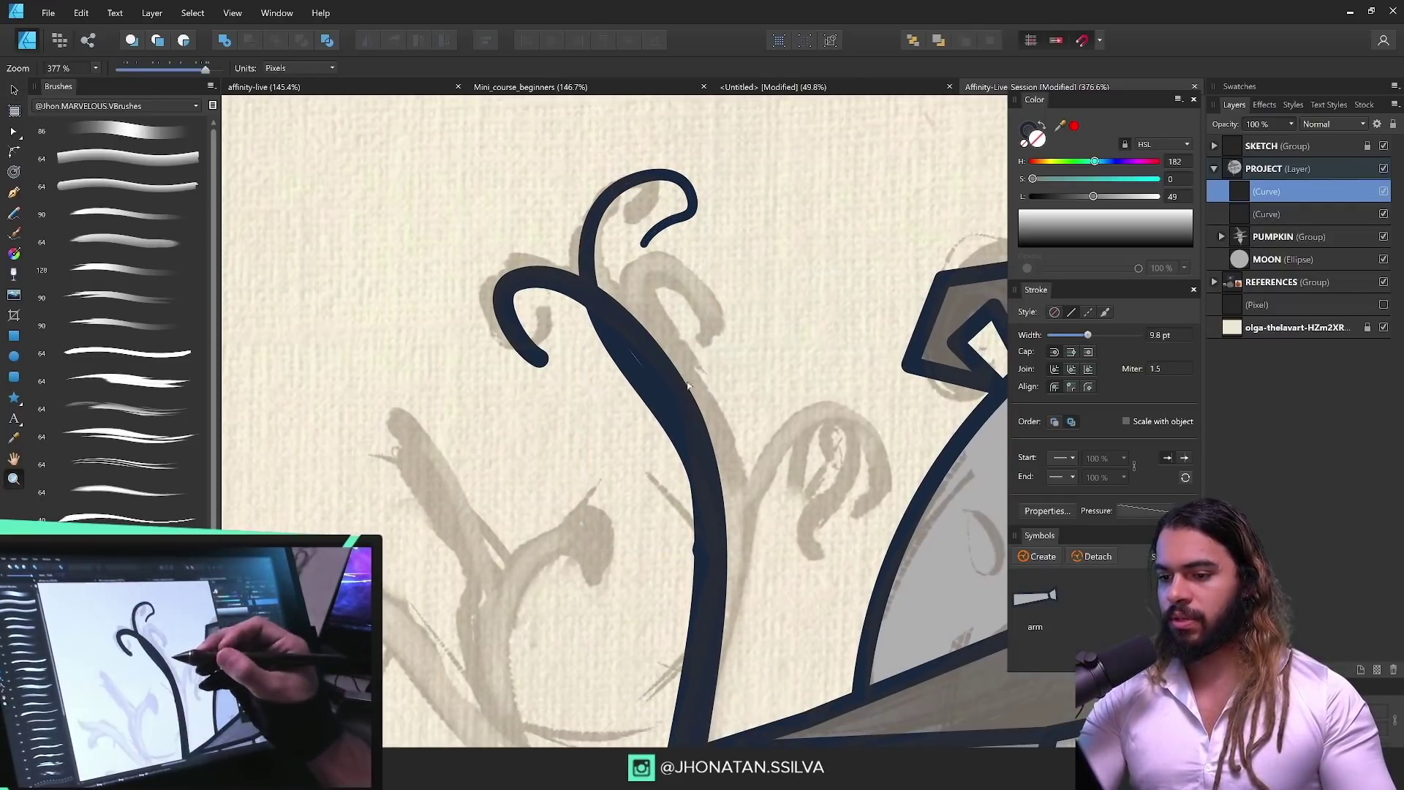
key(a)
key(n)
scroll(702, 421, up, 3)
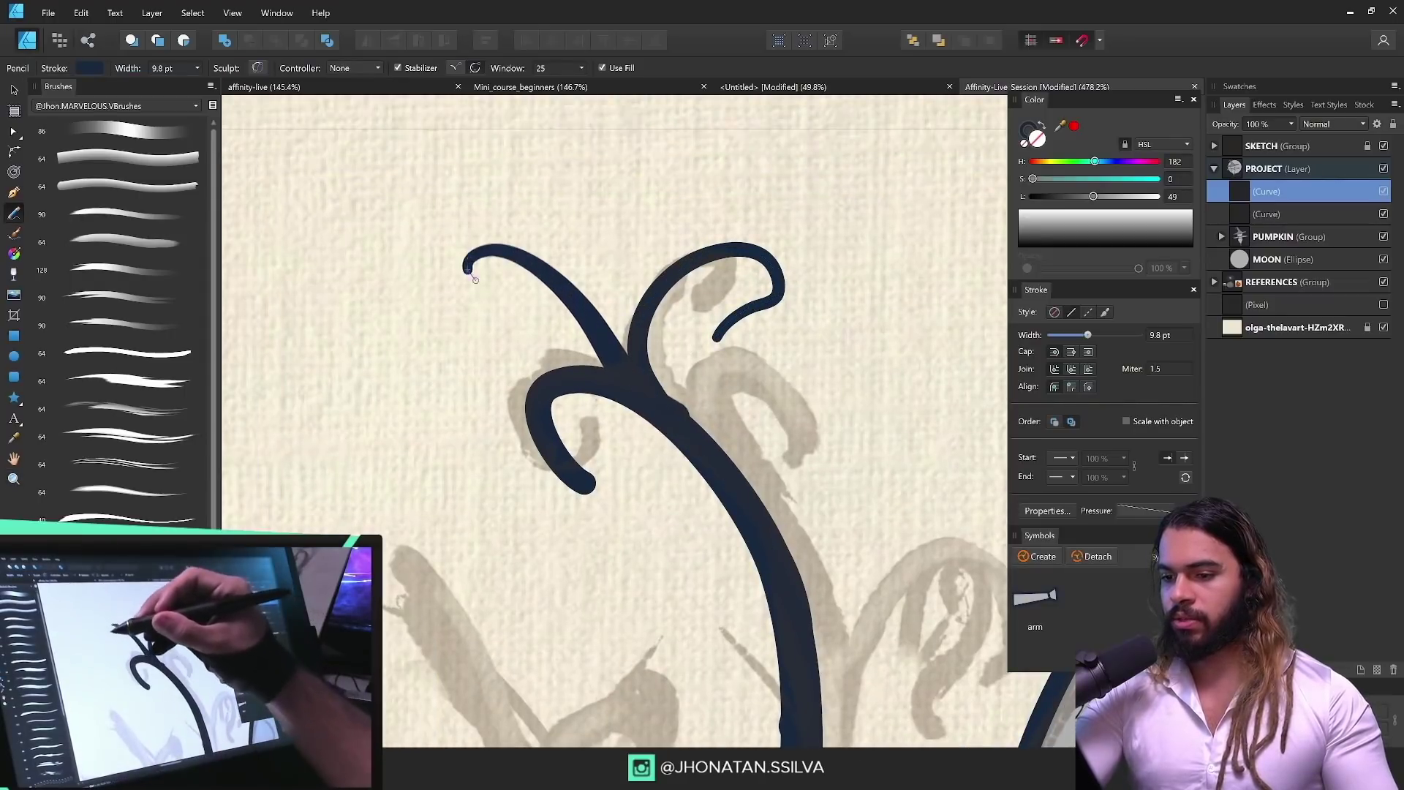
mouse_move(474, 279)
mouse_down()
mouse_move(677, 427)
mouse_move(639, 436)
mouse_move(614, 256)
mouse_move(724, 329)
mouse_move(759, 207)
mouse_move(709, 196)
mouse_up()
Step: Draw the remaining curled branches along the trunk and group all the tree curves under the name TREE
key(a)
key(z)
key(n)
scroll(713, 399, up, 1)
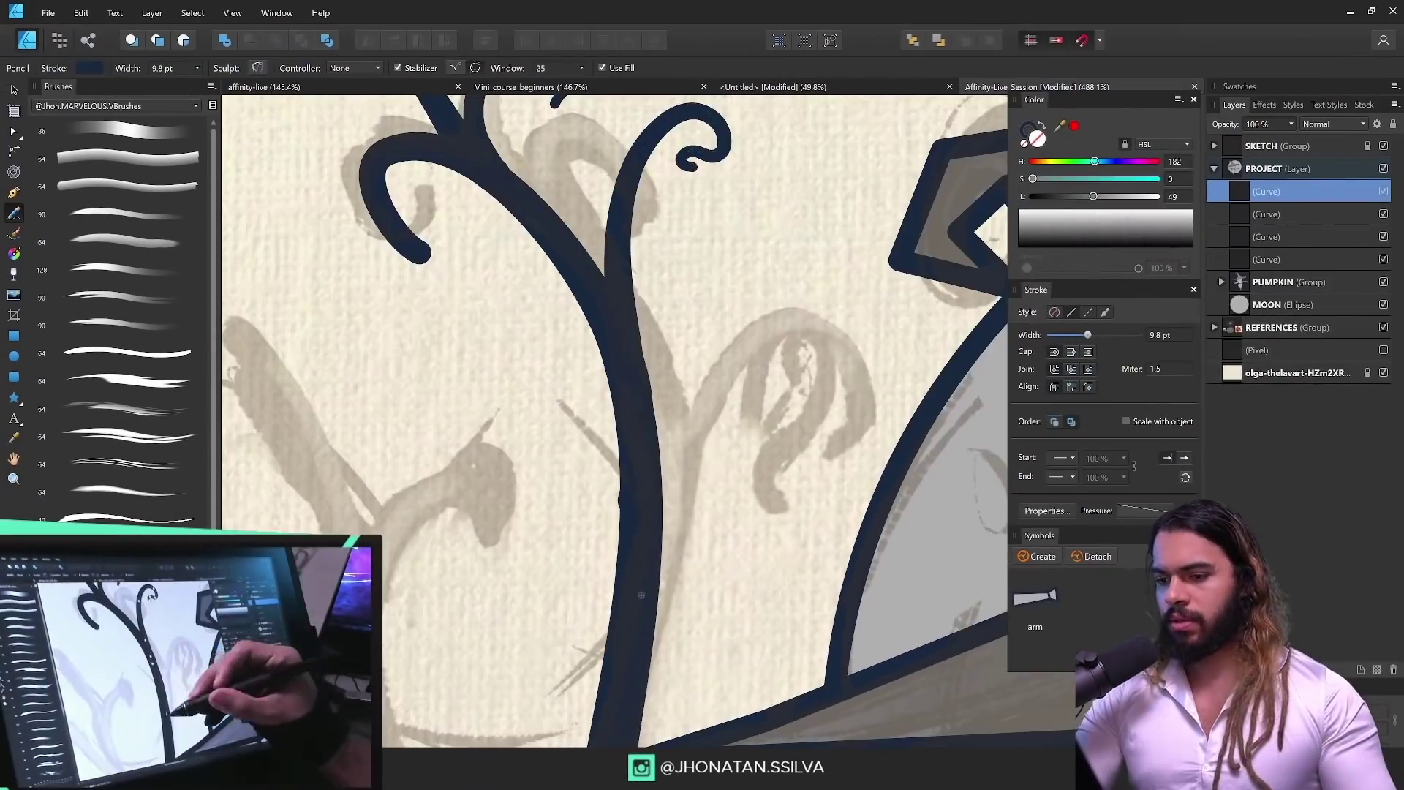
drag(716, 323, 784, 322)
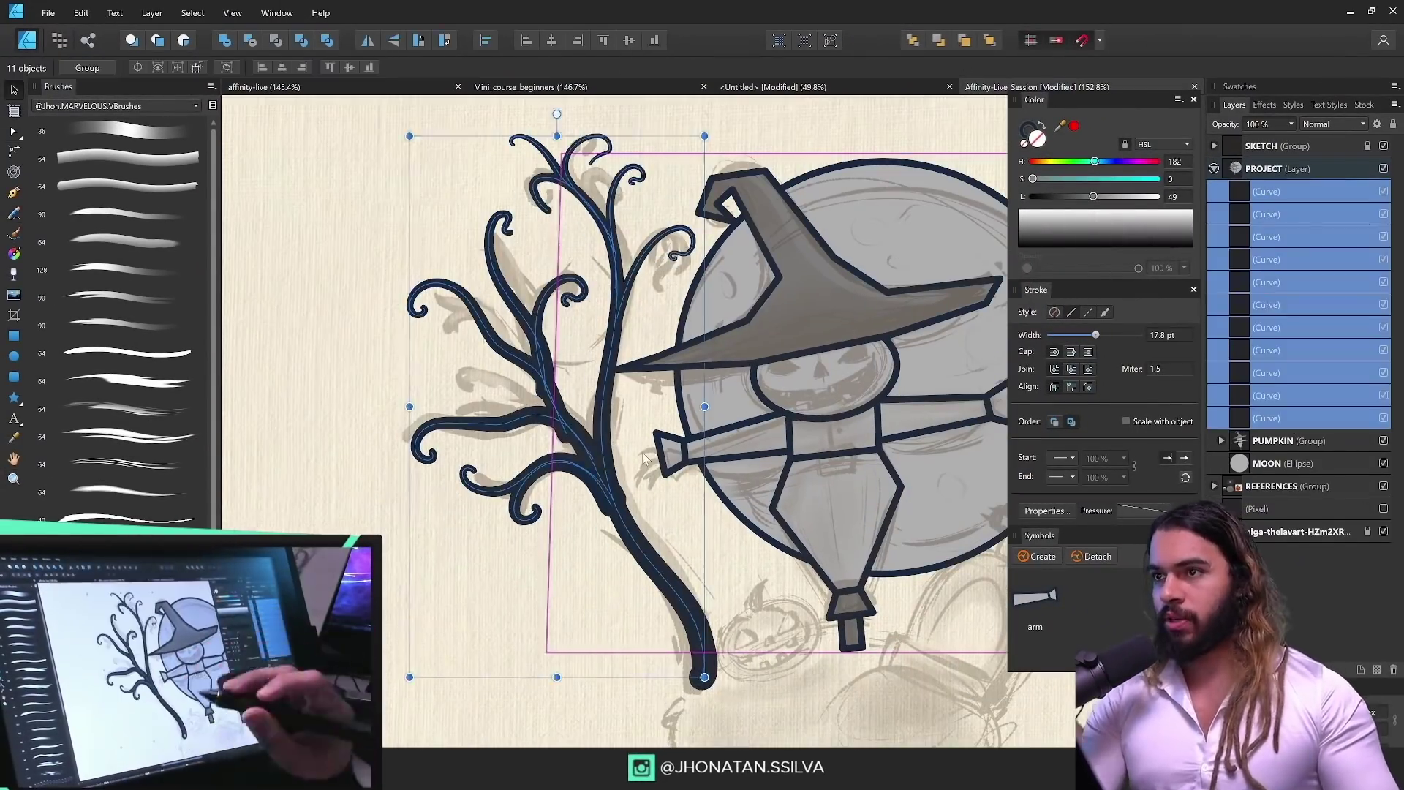
key(ctrl+g)
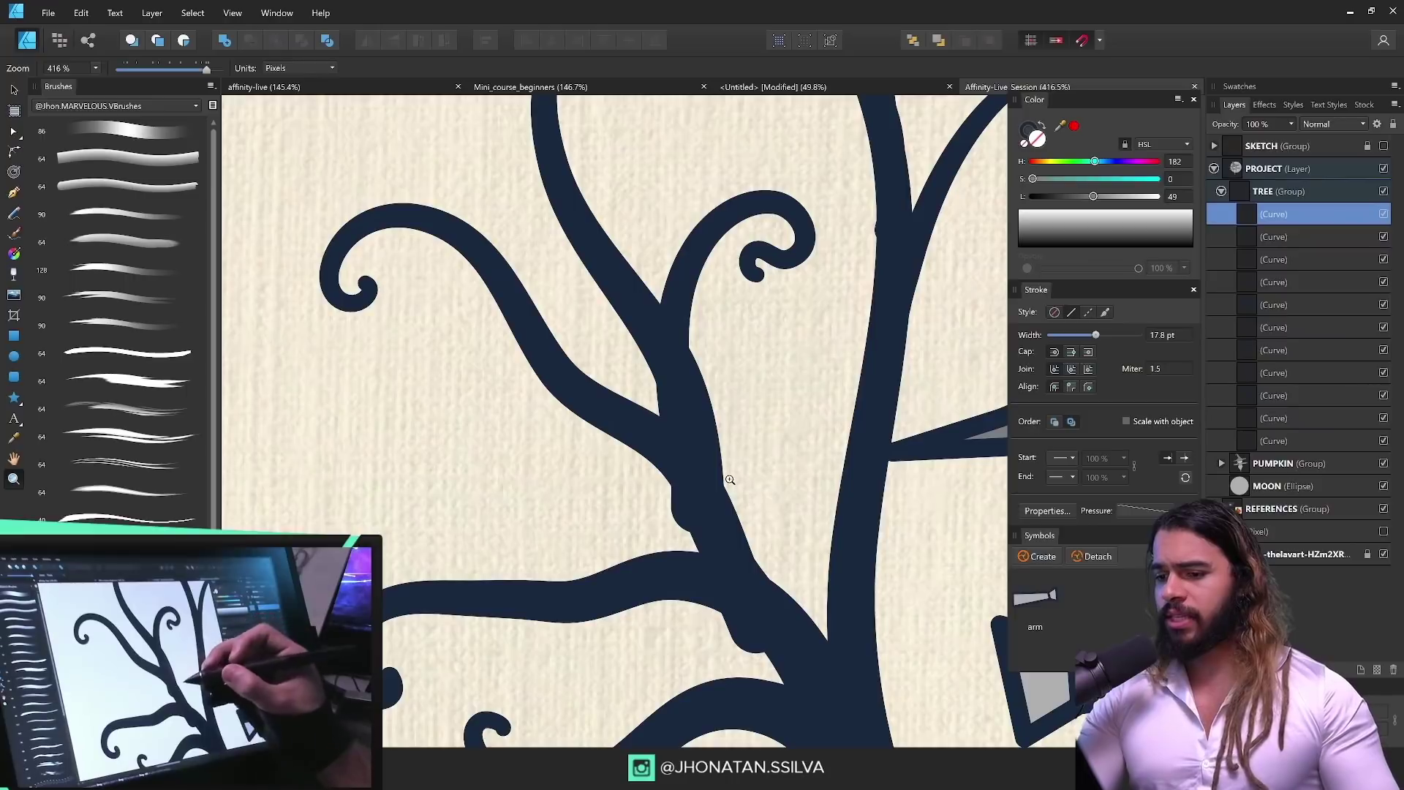
Step: Lower the start of the upper-left branch's pressure profile so its bulging base blends into the limb below
click(729, 480)
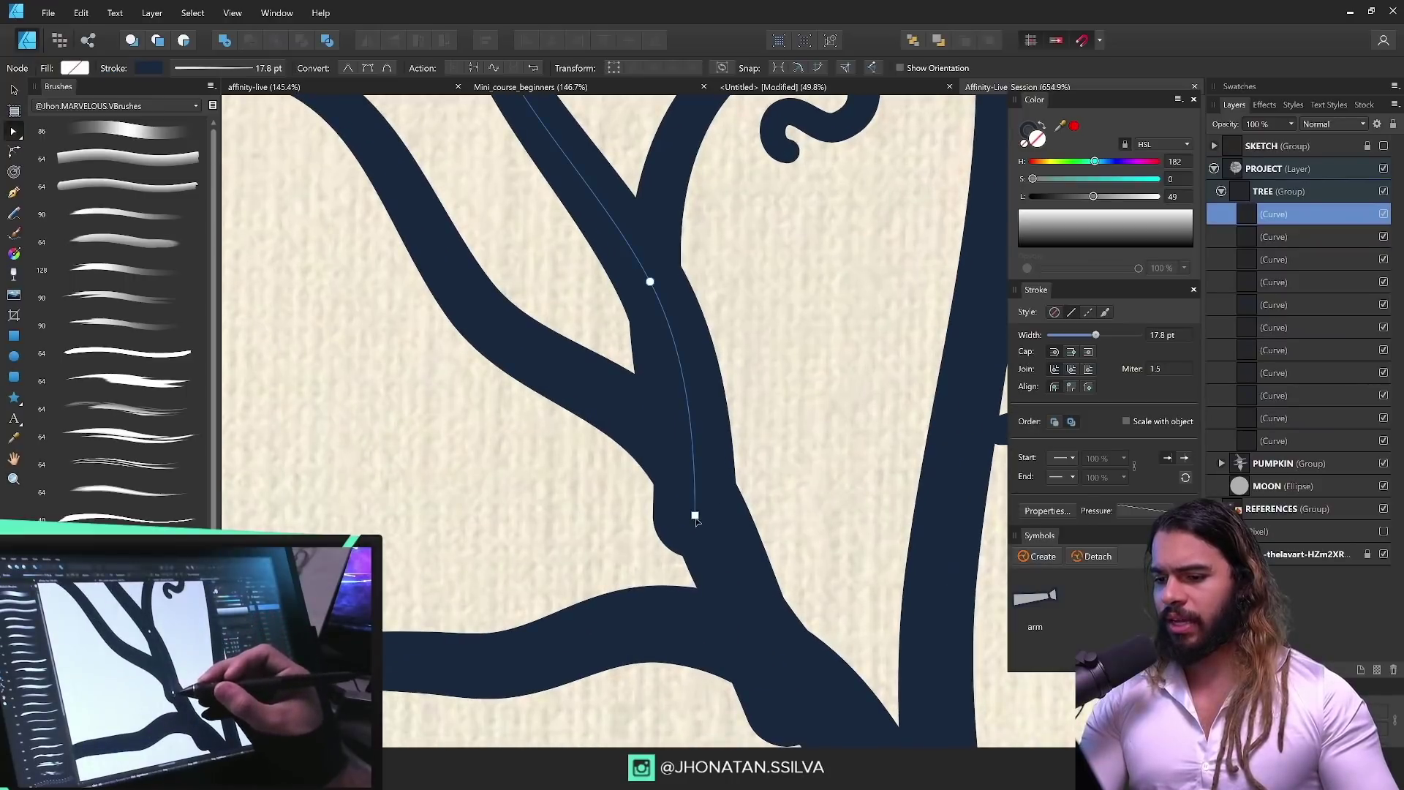
key(z)
click(728, 483)
alt+click(675, 525)
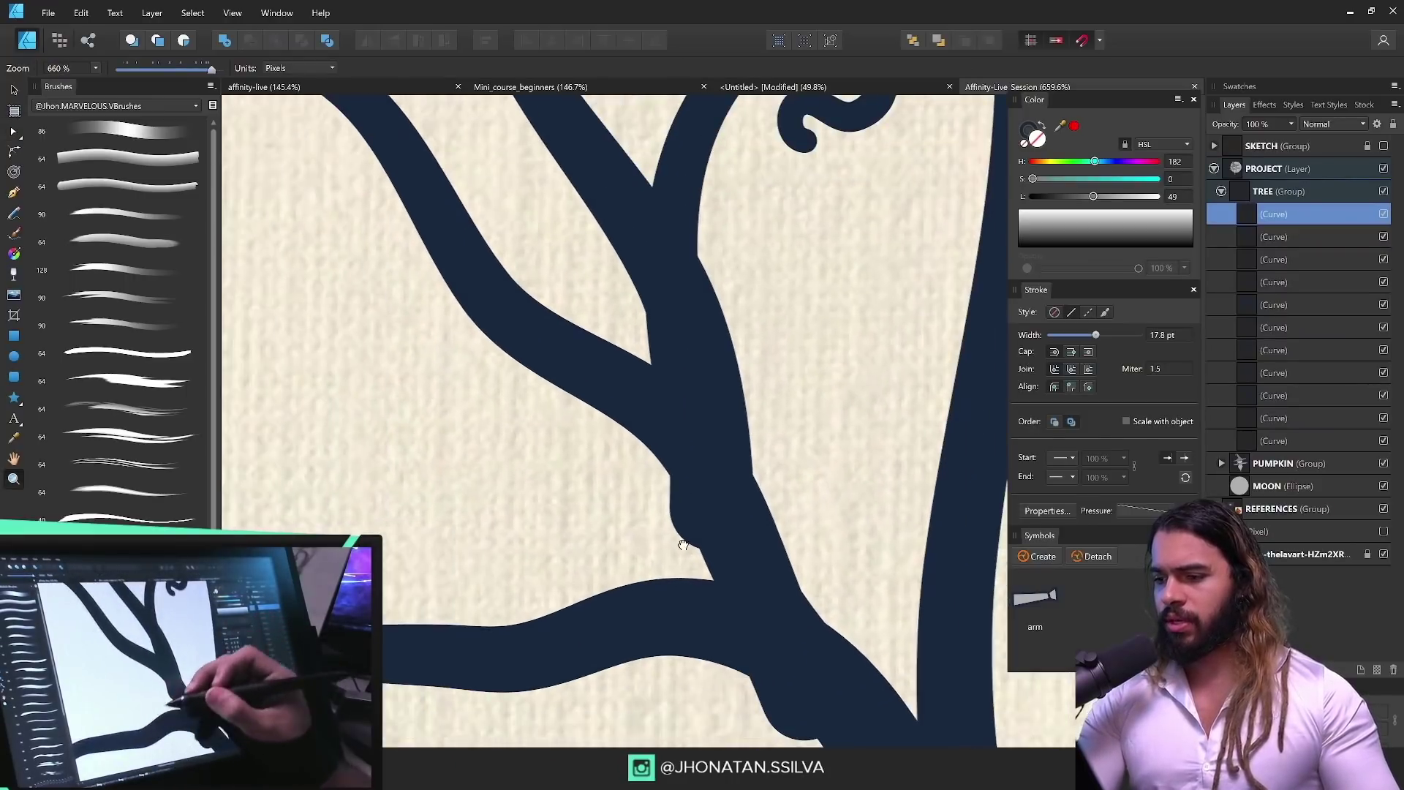
mouse_move(1124, 549)
mouse_down()
mouse_move(1125, 562)
mouse_move(1145, 541)
mouse_move(1125, 538)
mouse_up()
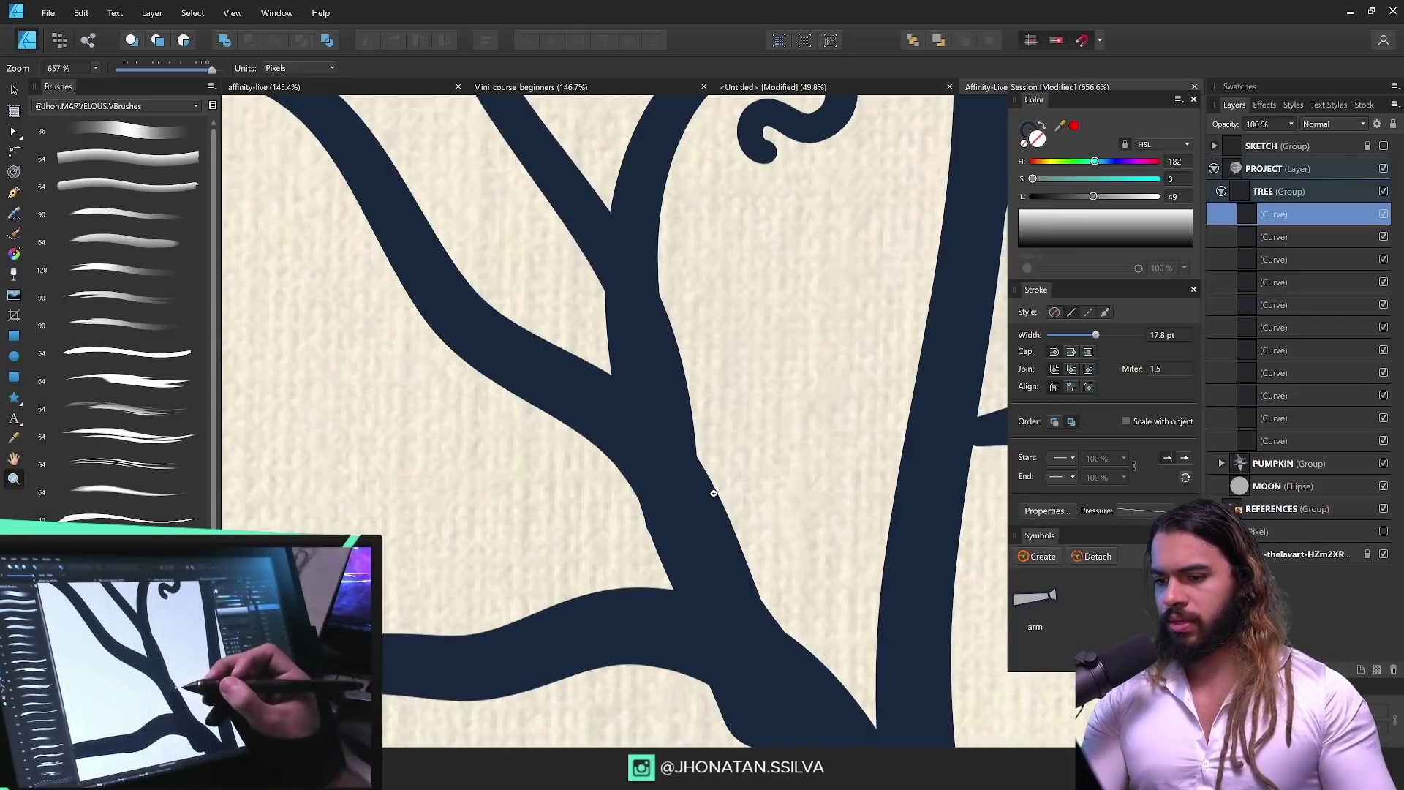
Step: Lower the start of the neighbouring left branch's pressure profile to slim its base at the joint
drag(715, 493, 673, 493)
click(740, 538)
click(753, 517)
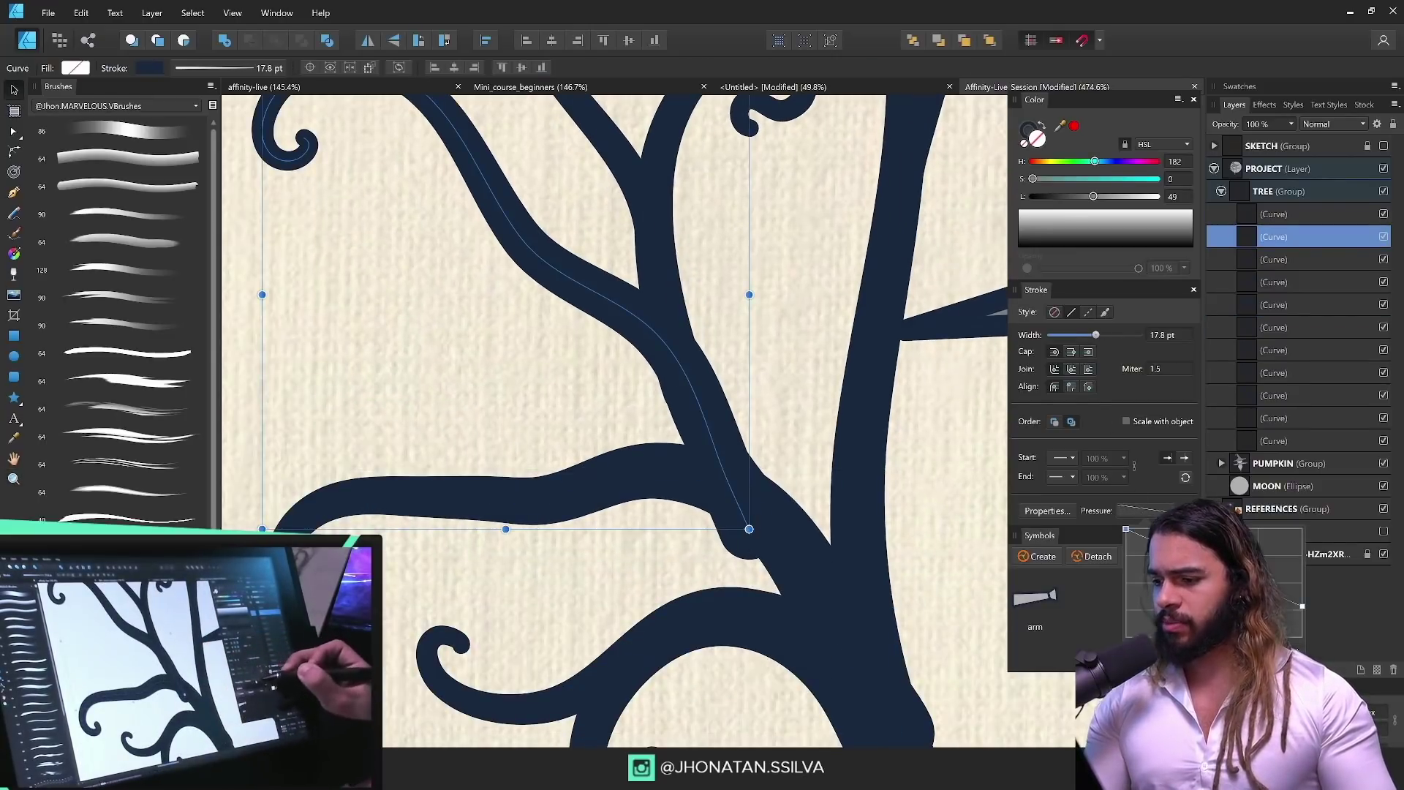
drag(1125, 528, 1125, 553)
key(a)
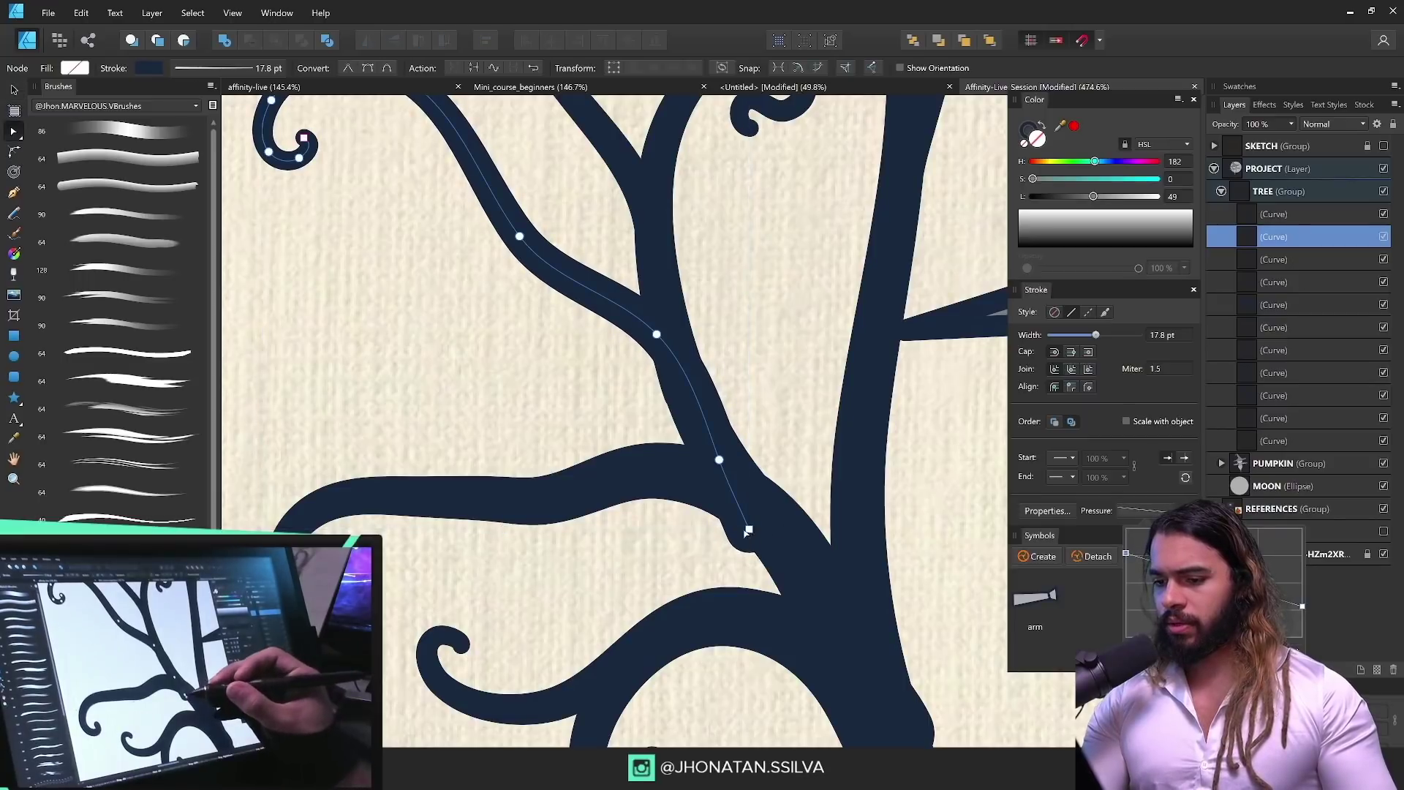
scroll(753, 541, down, 2)
Step: Adjust the lower-left branch's stroke width and set the downward-curling branch beside it to 19.8 pt
click(804, 546)
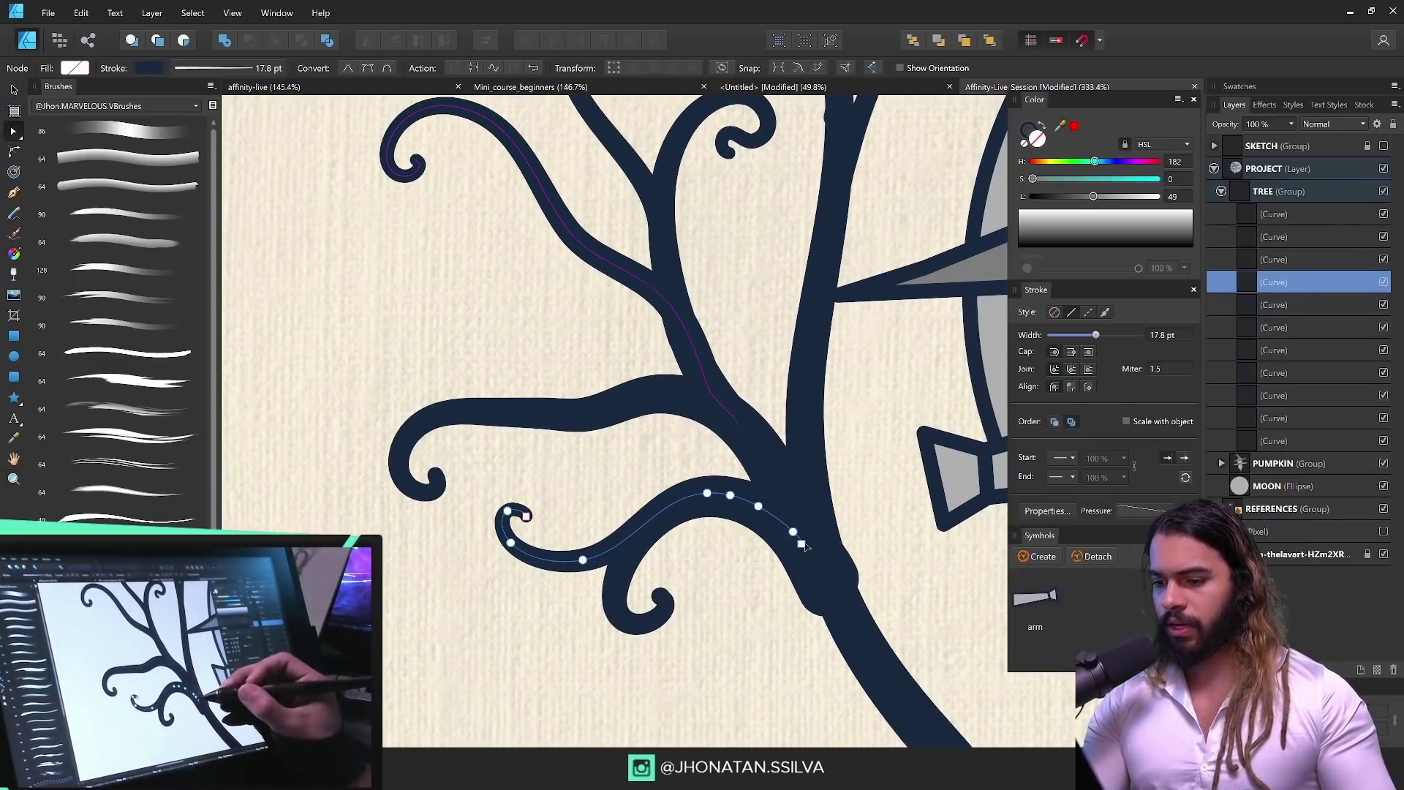
drag(1093, 335, 1095, 335)
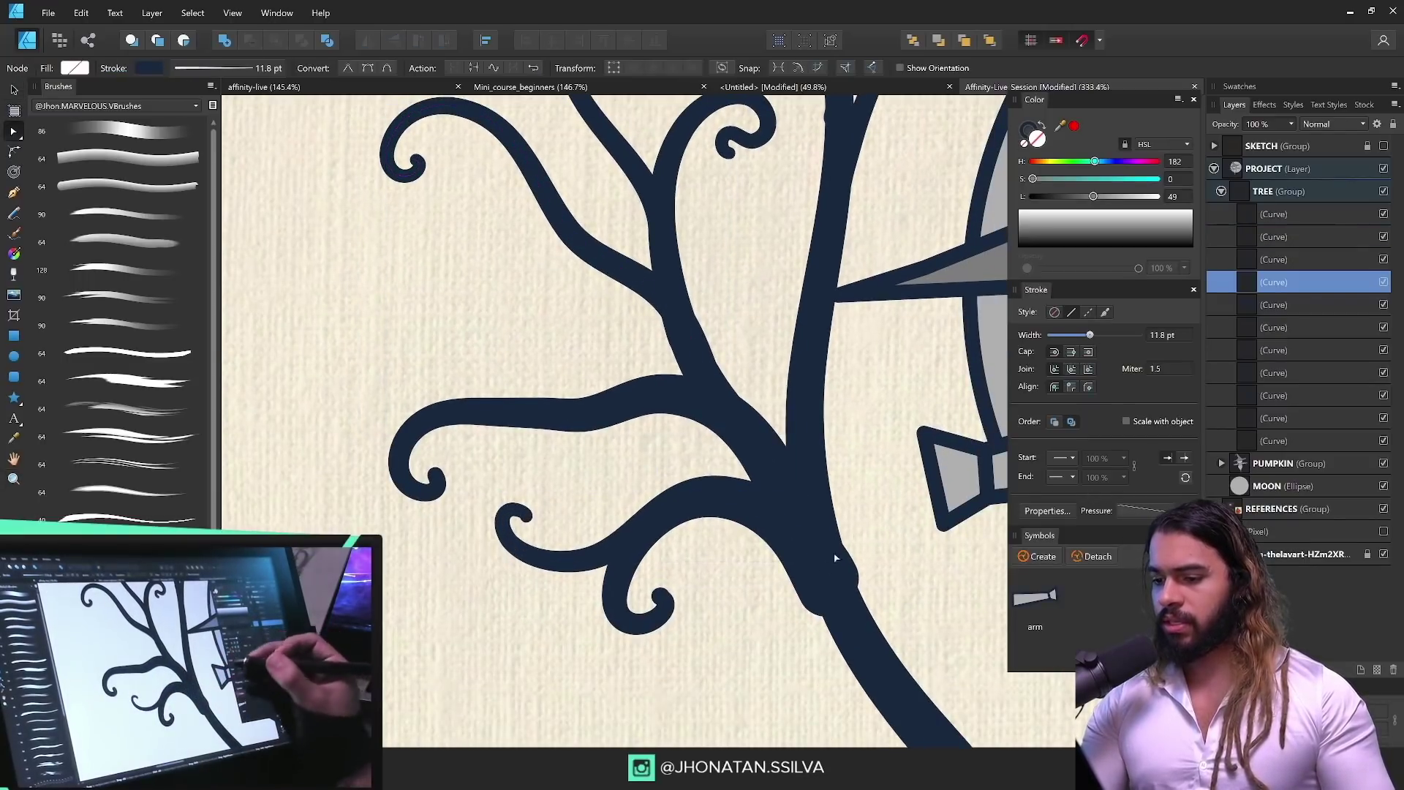
click(827, 577)
key(z)
drag(881, 666, 923, 666)
drag(1100, 335, 1098, 335)
key(v)
key(a)
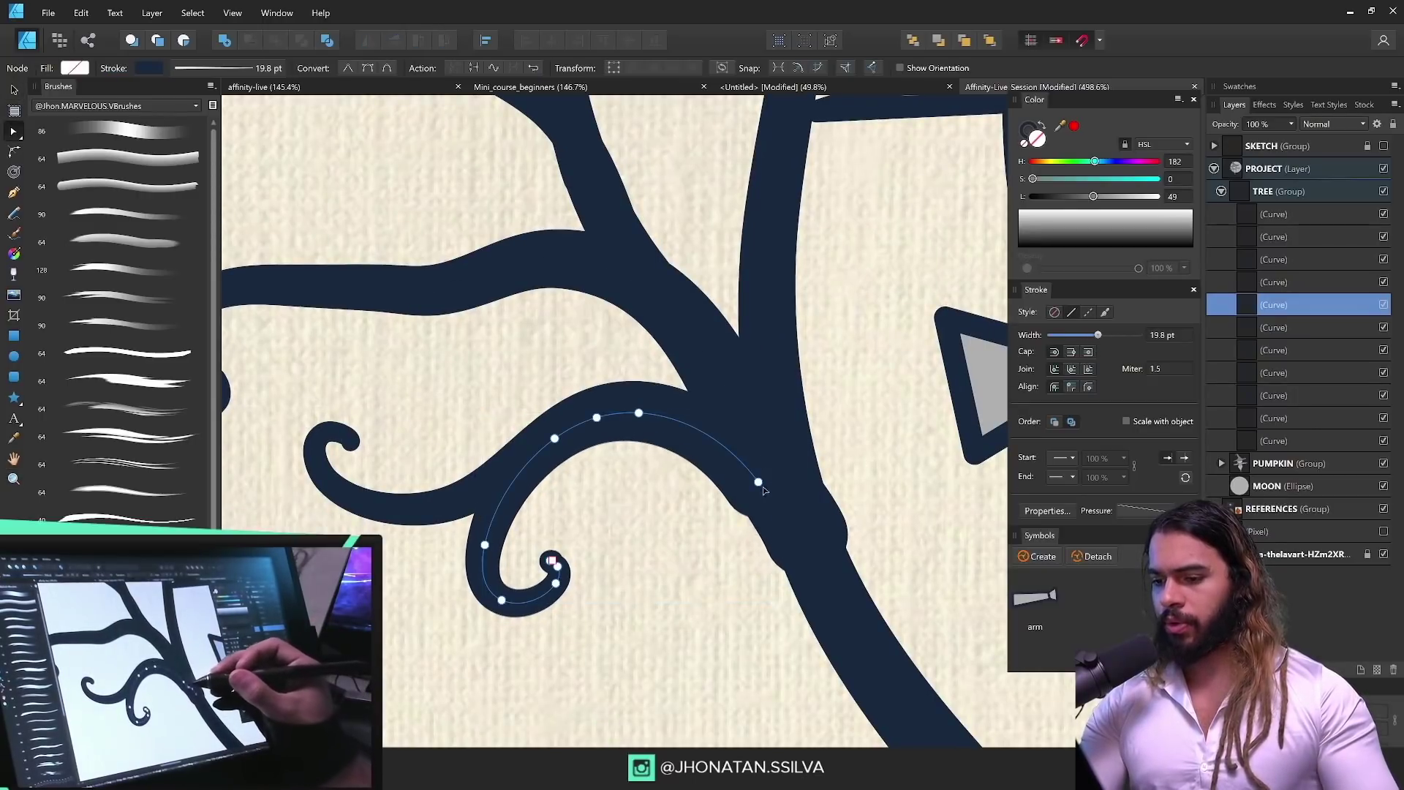
Step: Inspect the nodes where the small top branches join the trunk
key(z)
scroll(774, 484, down, 2)
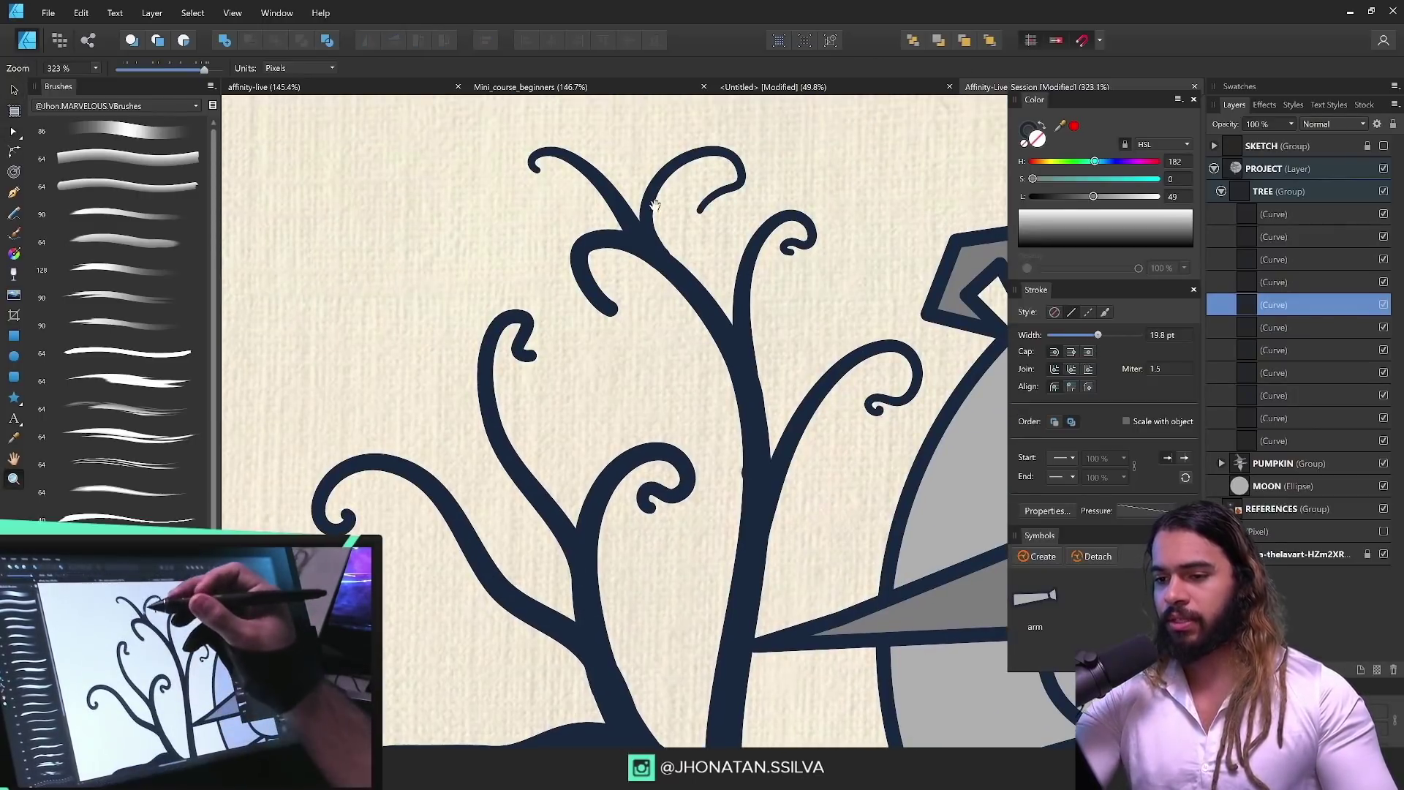
scroll(655, 206, up, 2)
key(a)
click(609, 264)
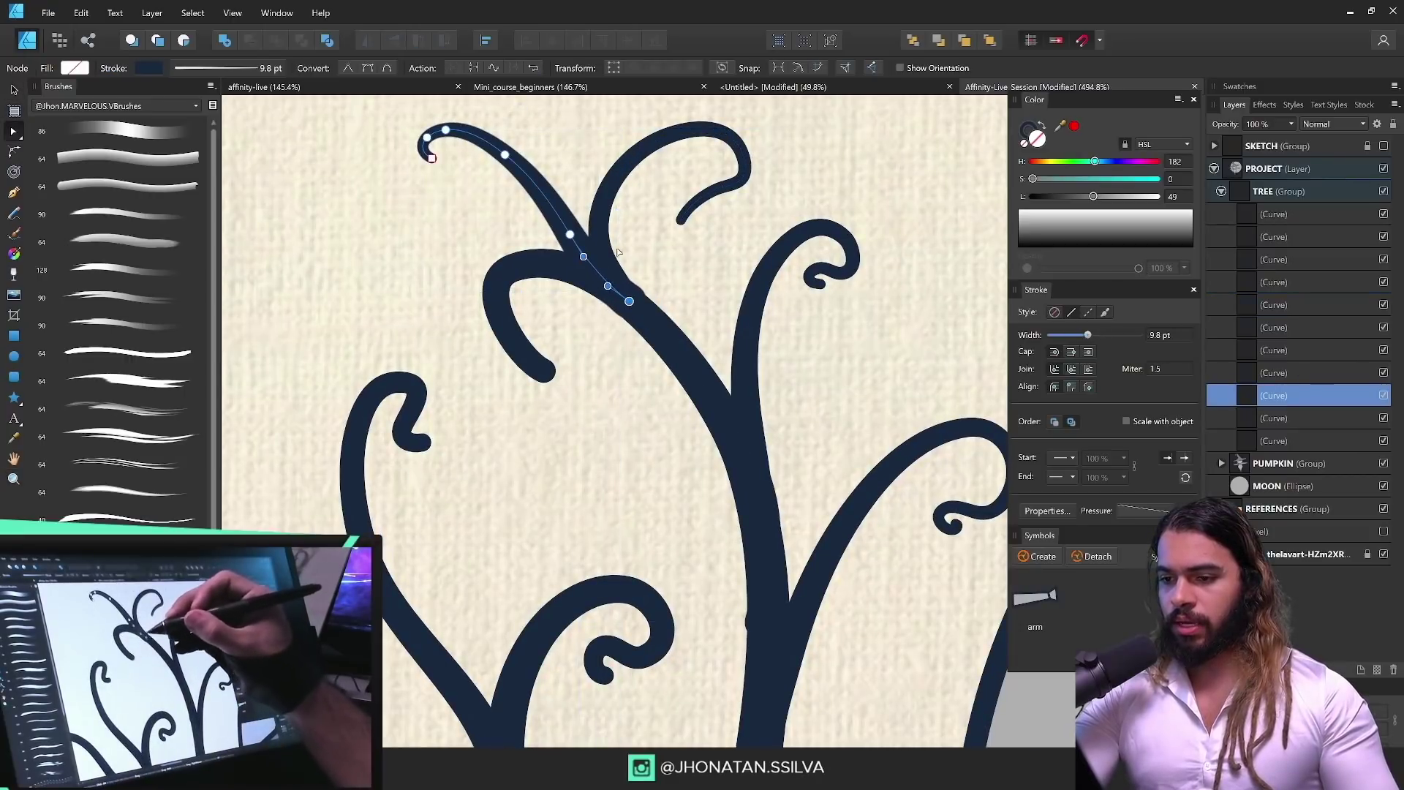
click(612, 259)
Step: Reshape the trunk's upper tip into a rounded inward curl by moving and bending its end nodes with the Node tool
click(515, 322)
key(z)
drag(509, 334, 657, 342)
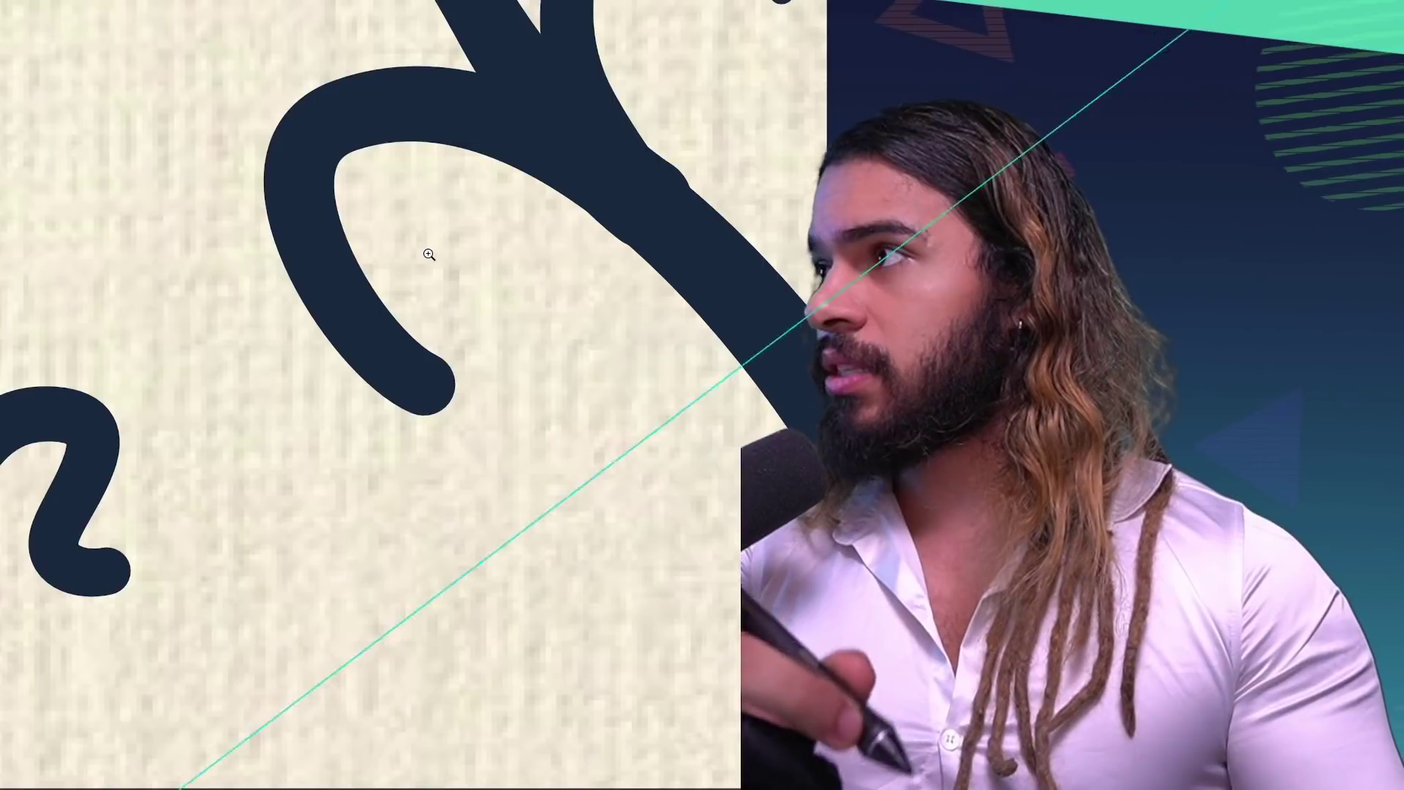
drag(402, 319, 445, 439)
key(a)
click(343, 352)
drag(343, 353, 307, 391)
drag(445, 439, 461, 349)
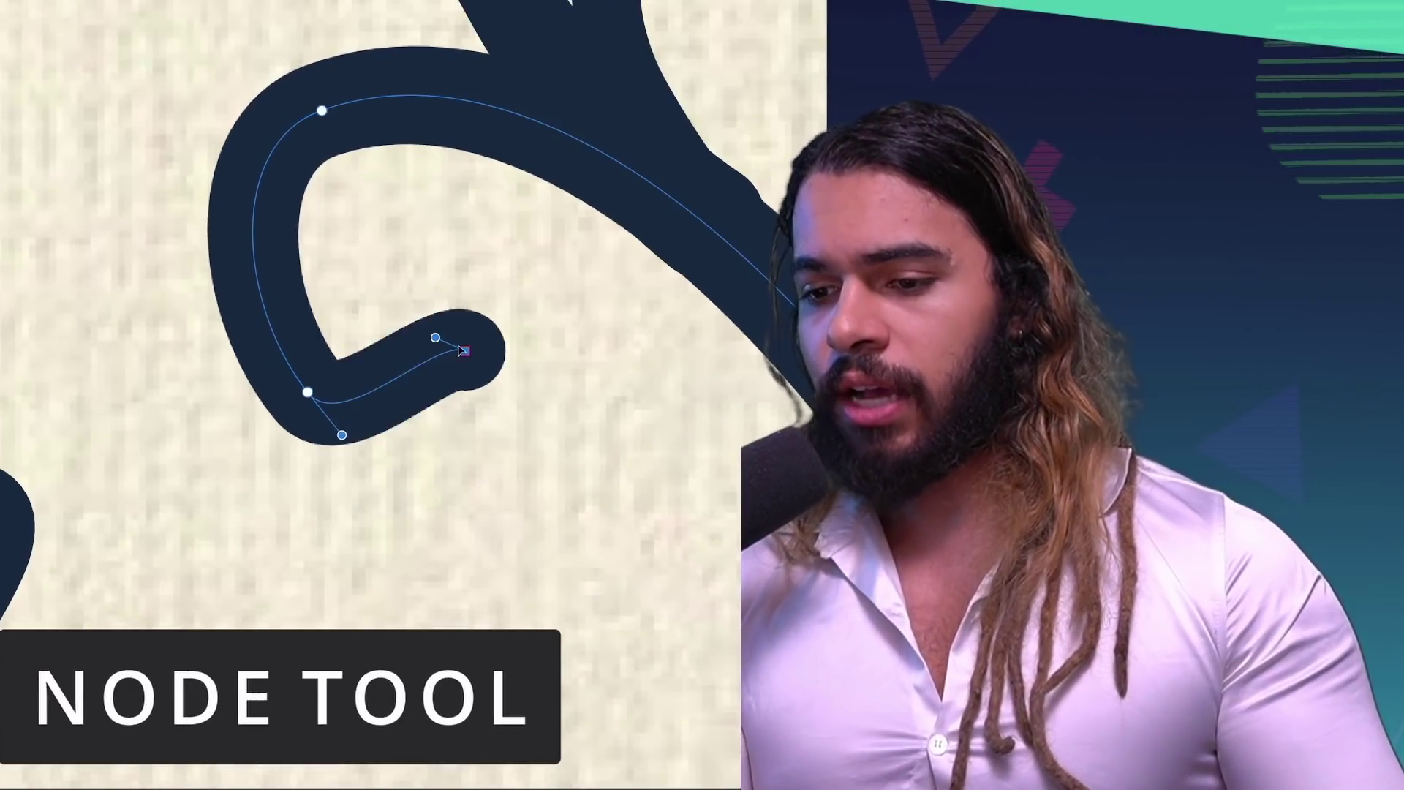
drag(447, 401, 495, 429)
click(539, 335)
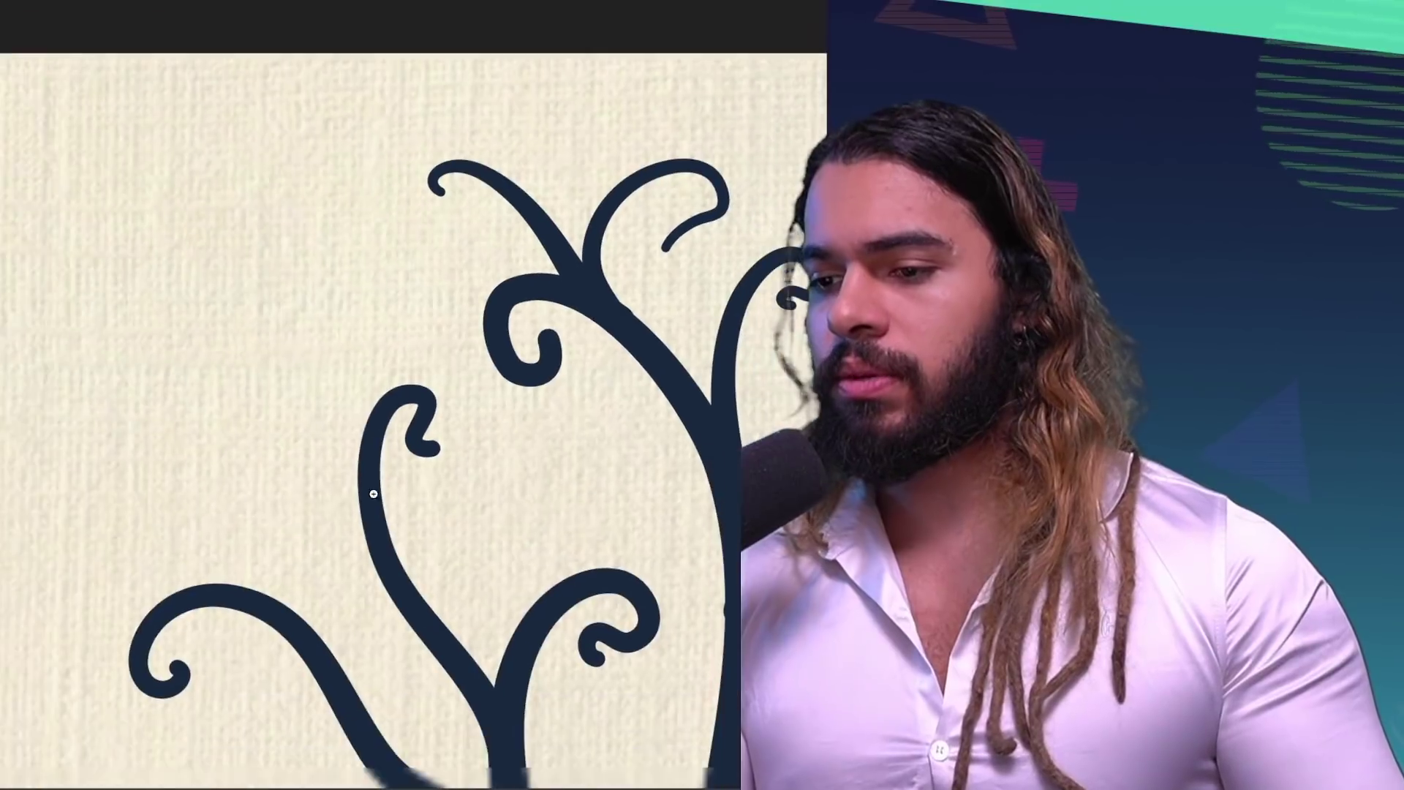
Step: Curl the tip of the upper-right branch of the tree's left limb by moving its end node and bending the handle
click(633, 250)
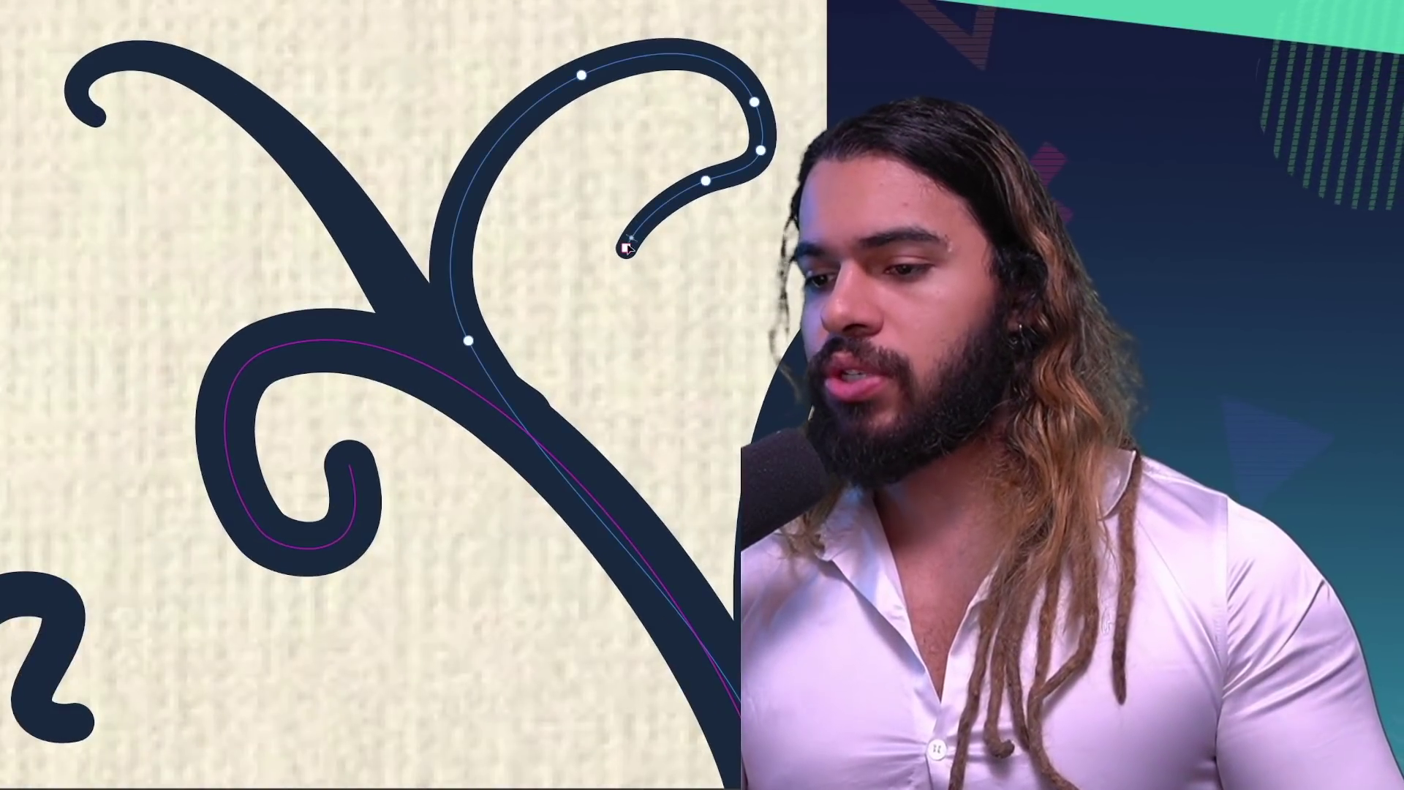
mouse_move(629, 249)
mouse_down()
mouse_move(609, 272)
mouse_move(641, 264)
mouse_up()
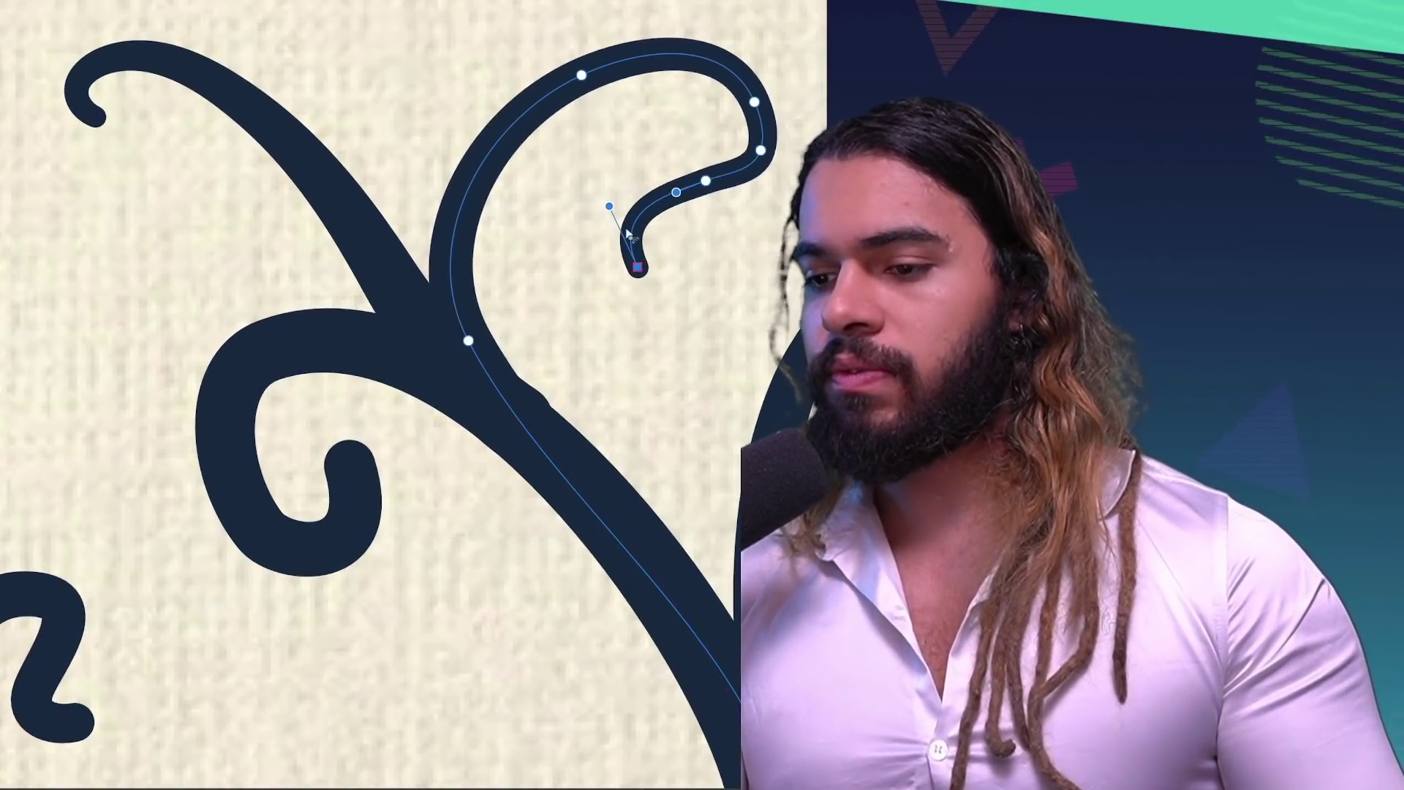
drag(612, 218, 567, 272)
scroll(696, 293, down, 4)
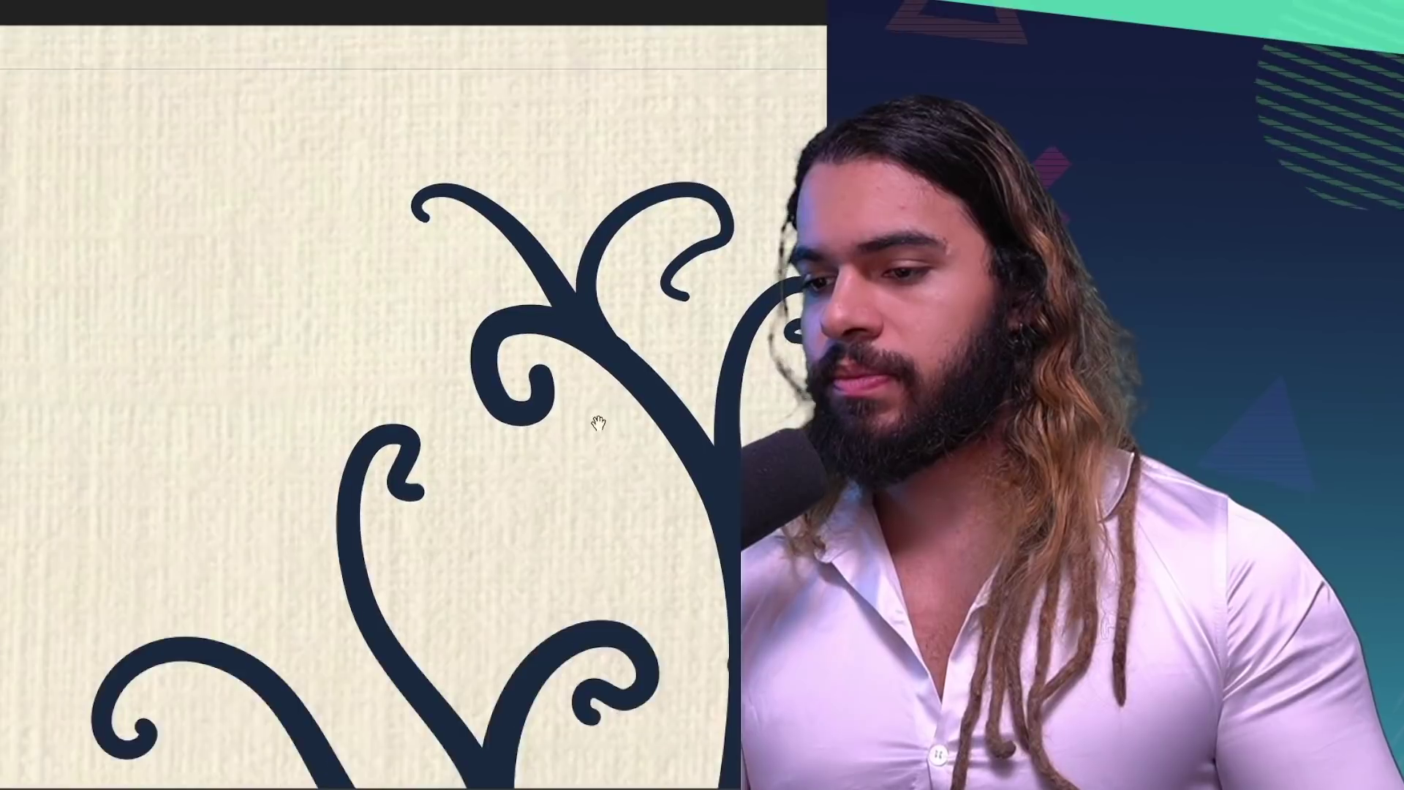
Step: Show the SKETCH group over the artwork
drag(598, 420, 505, 249)
scroll(580, 317, down, 3)
drag(684, 408, 592, 194)
scroll(683, 426, down, 2)
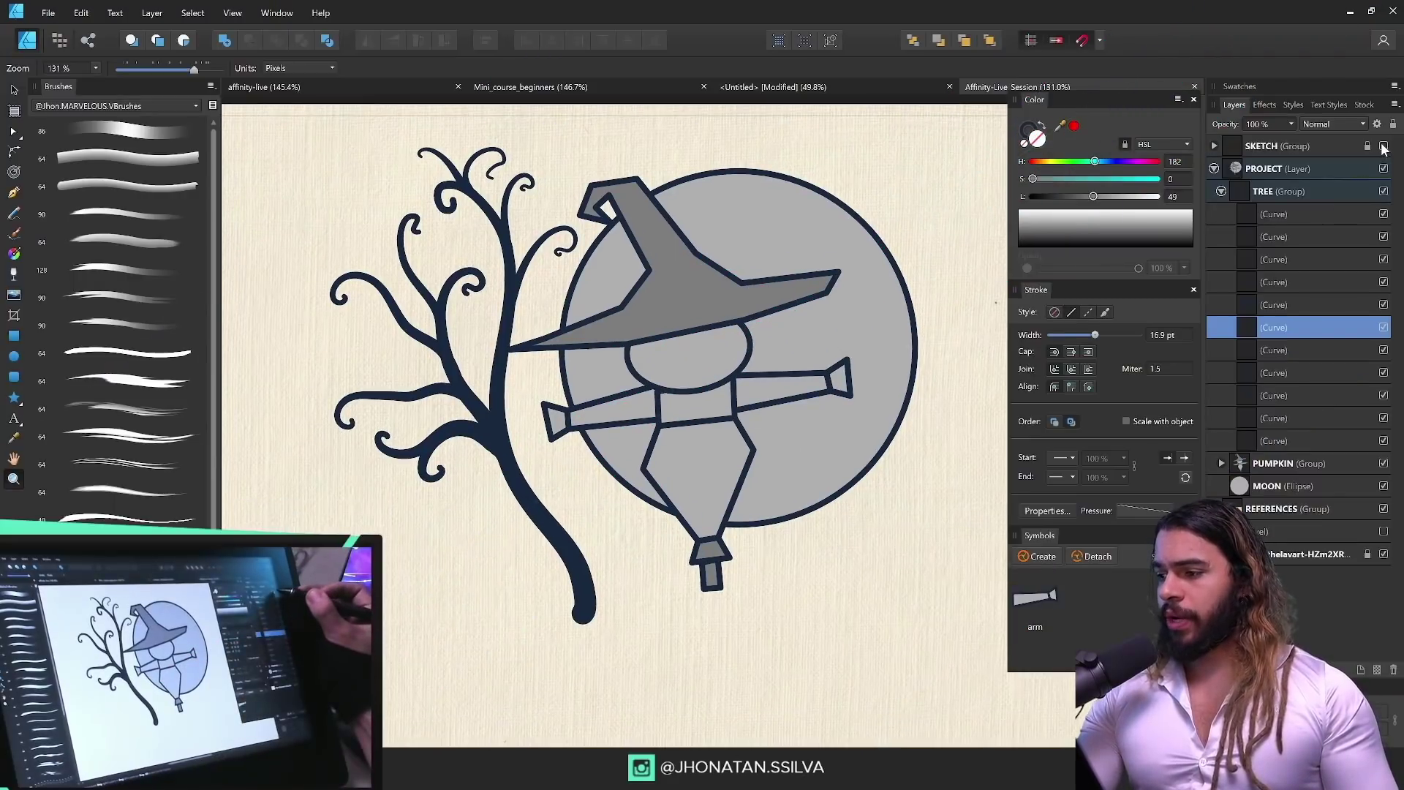
click(1382, 147)
Step: Start the ground mound's outline with the Pen tool, tracing the sketch from its right end along the wavy lower edge to the left end
scroll(790, 547, down, 3)
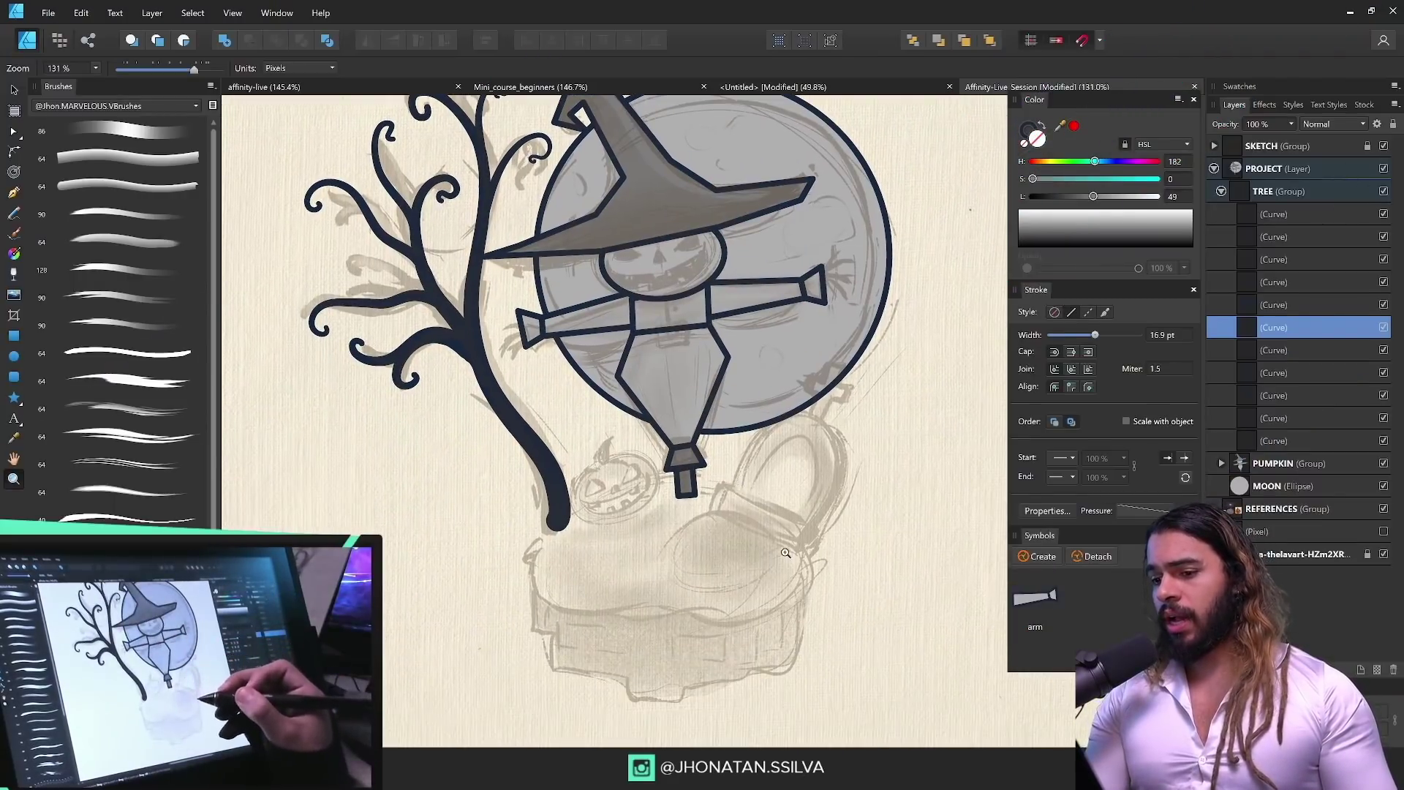
mouse_move(732, 601)
mouse_down()
mouse_move(829, 602)
mouse_move(820, 464)
mouse_up()
drag(781, 569, 858, 552)
key(p)
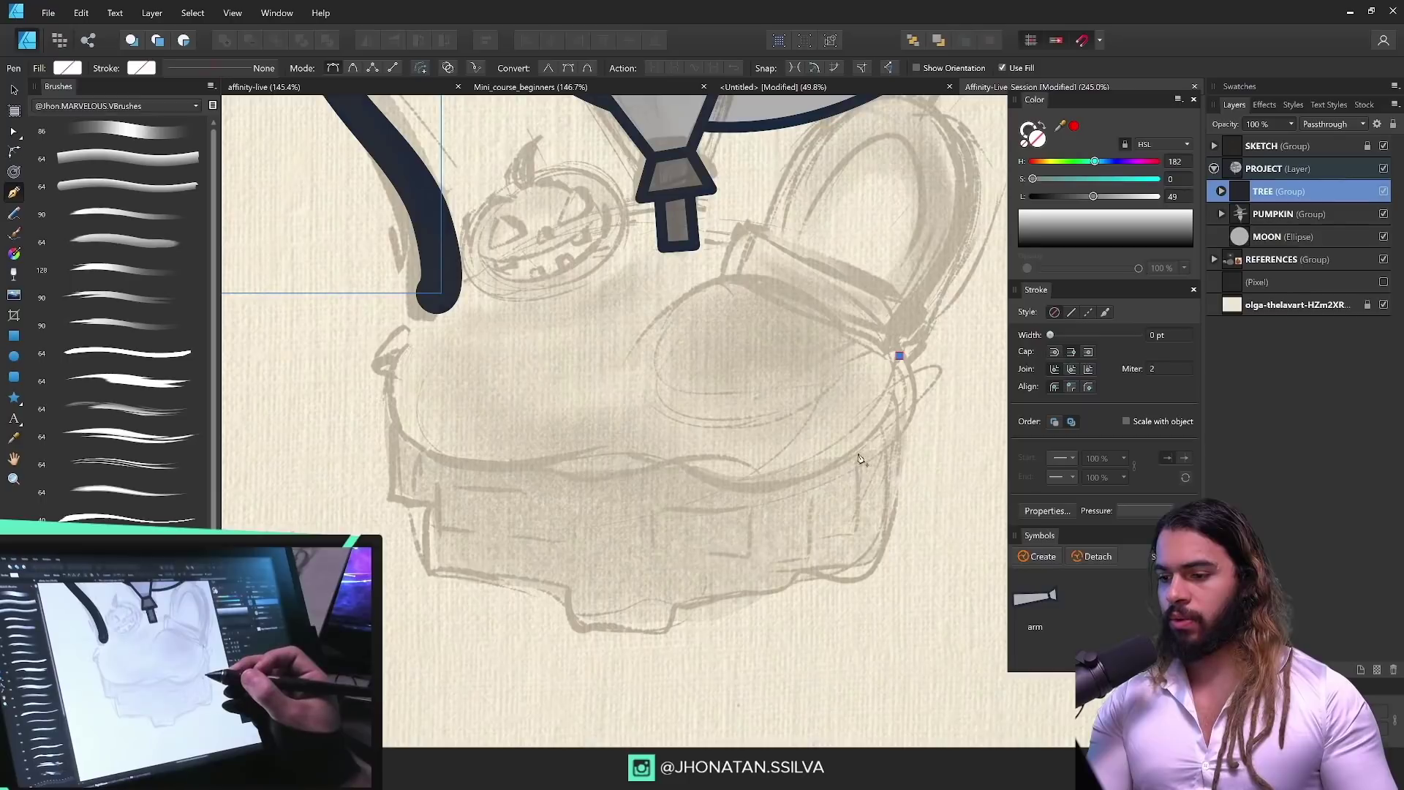
key(z)
drag(678, 468, 813, 491)
key(p)
key(z)
drag(909, 455, 834, 475)
key(p)
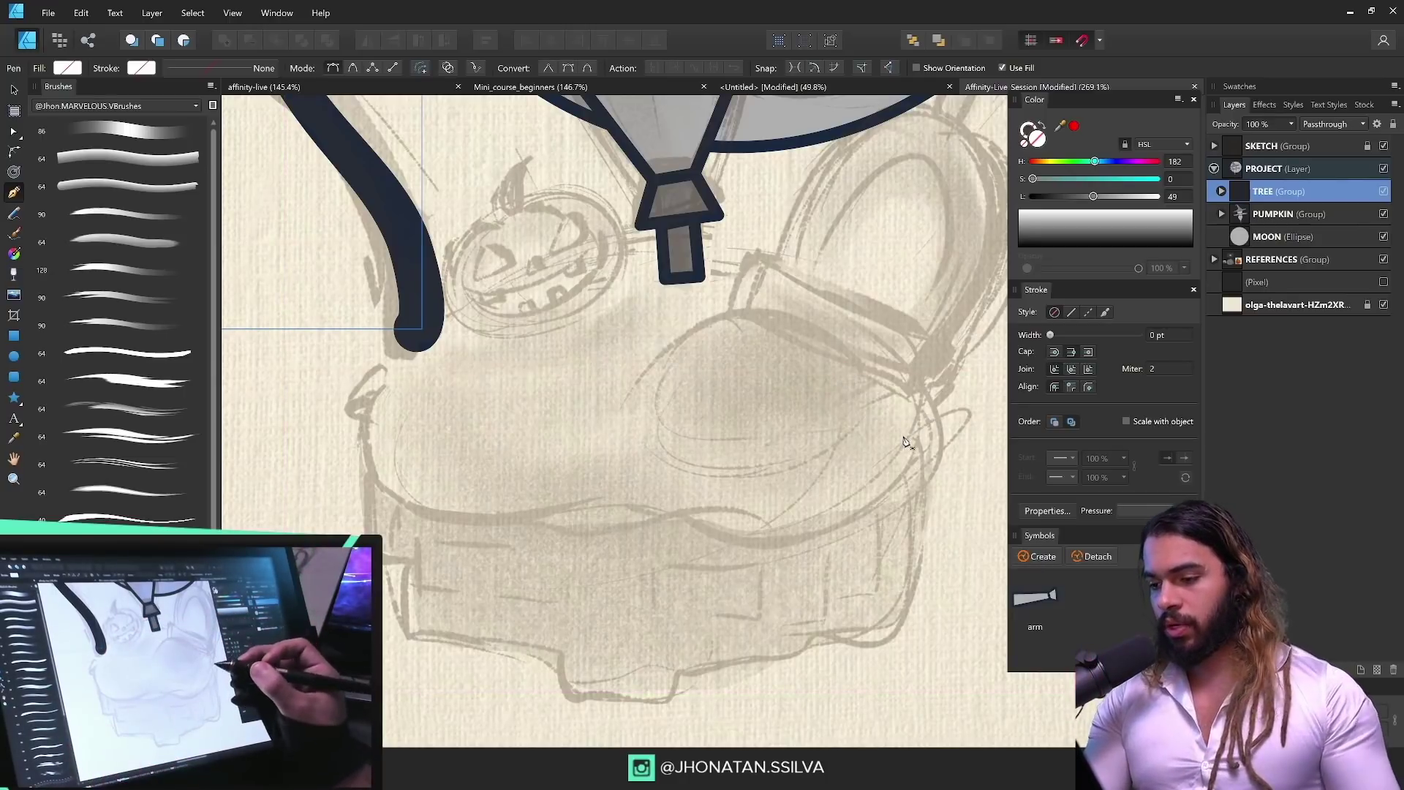
drag(909, 438, 891, 445)
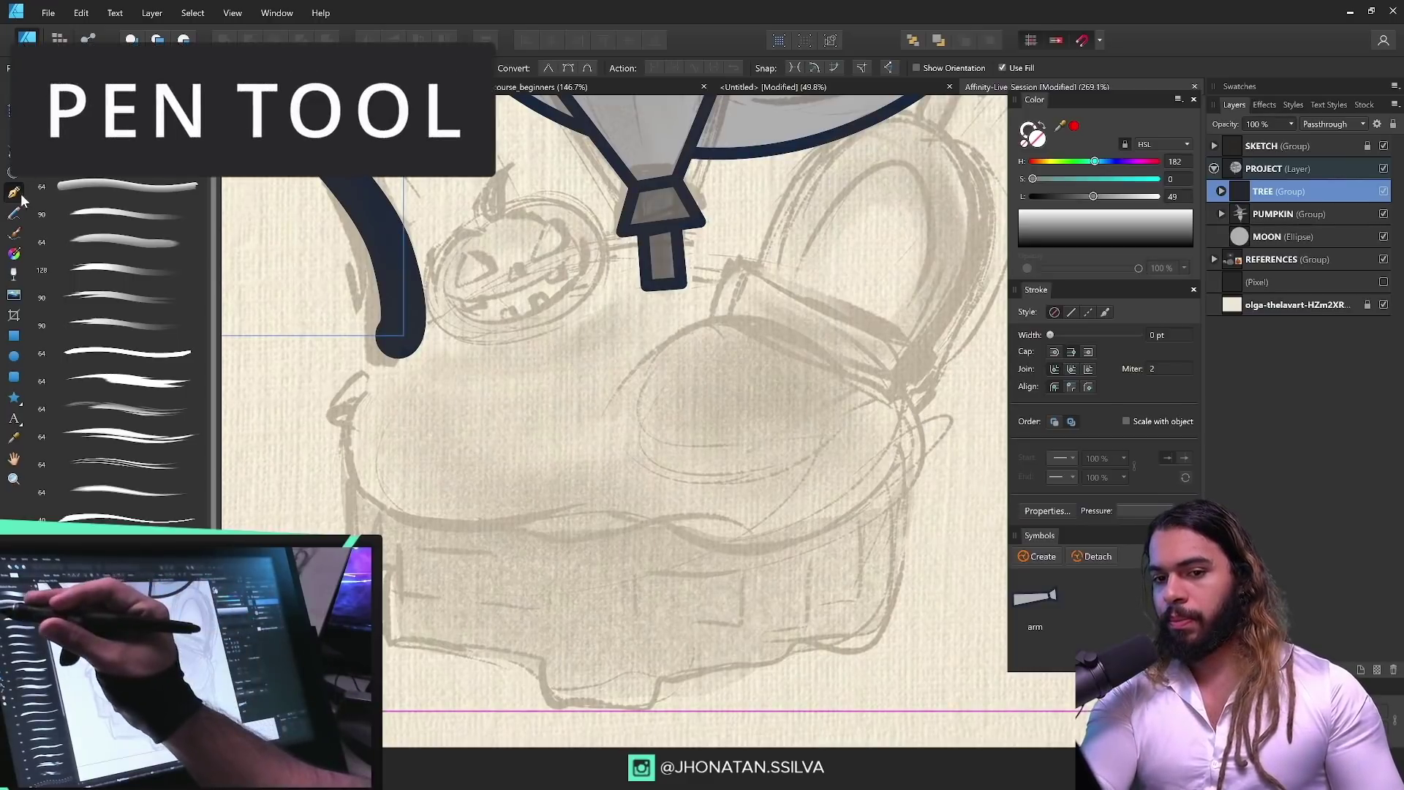
click(895, 500)
click(774, 517)
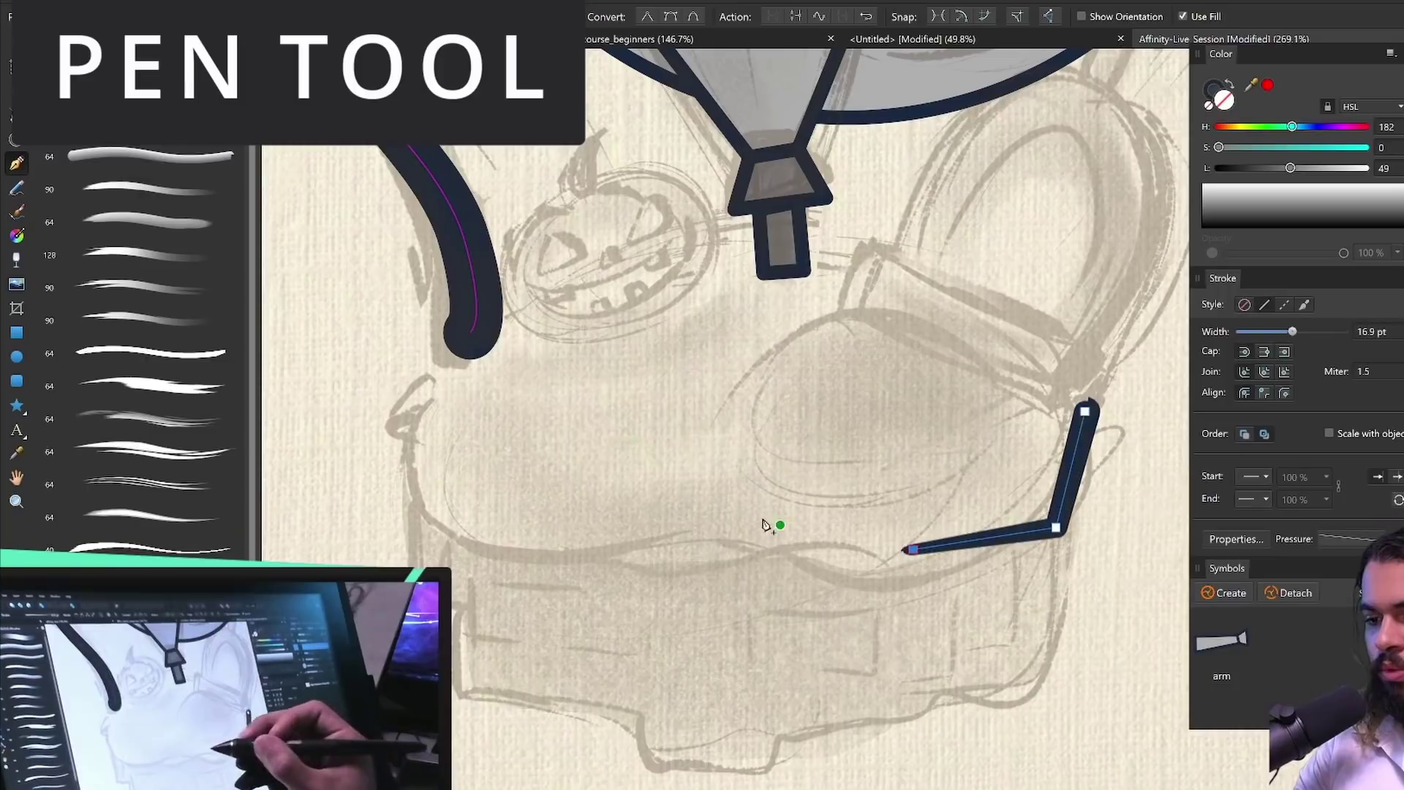
click(640, 491)
click(570, 532)
click(455, 535)
click(349, 492)
Step: Continue the mound's outline up its left side and over the top edge, closing it at the starting node
click(333, 376)
click(455, 287)
click(700, 224)
click(806, 294)
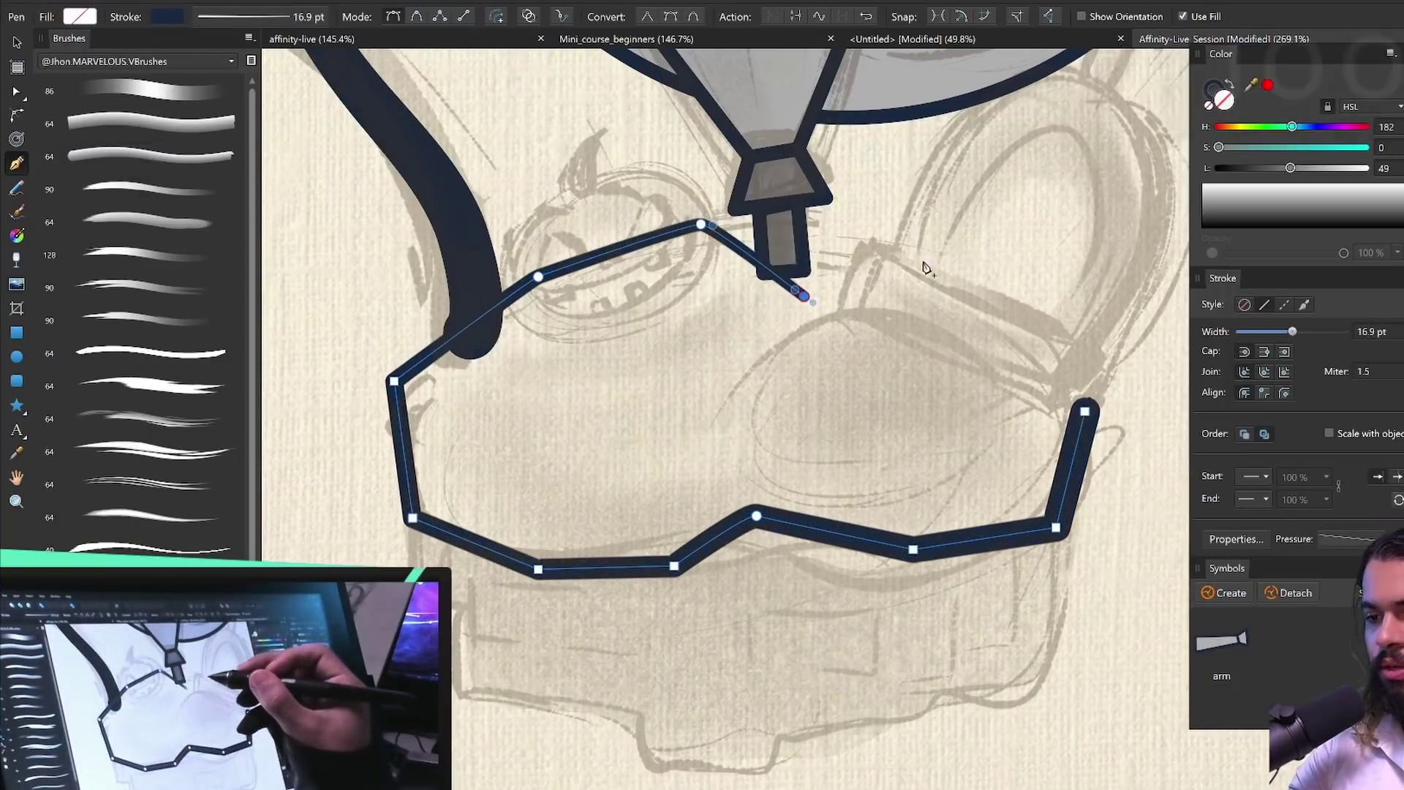
click(910, 261)
click(999, 318)
click(1084, 411)
Step: Raise the mound's top-edge node beneath the scarecrow's post and make it a sharp corner
key(a)
drag(806, 294, 809, 263)
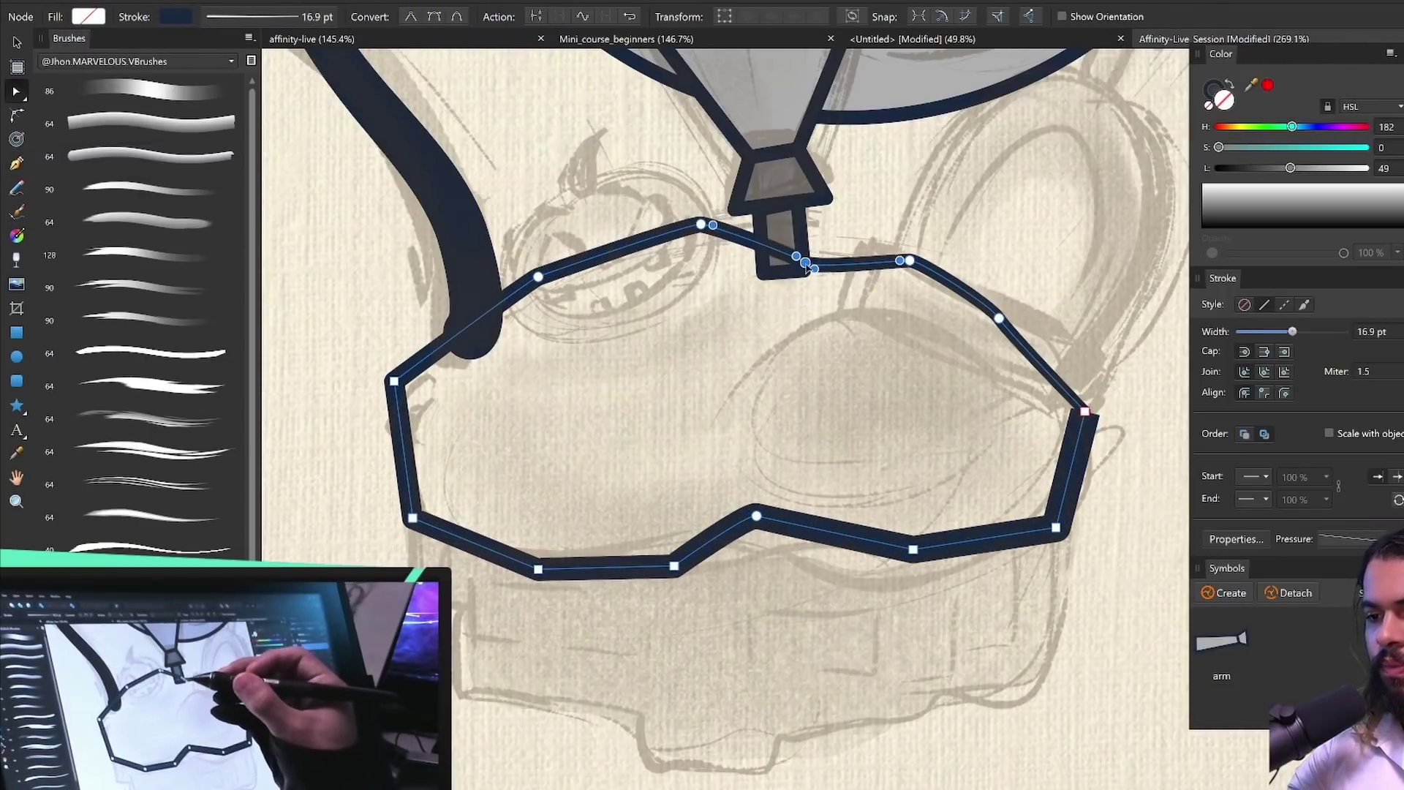
alt+click(806, 262)
Step: Select all nodes of the mound's outline and convert them to smooth curves
key(ctrl+space)
drag(951, 460, 863, 472)
drag(392, 141, 1100, 651)
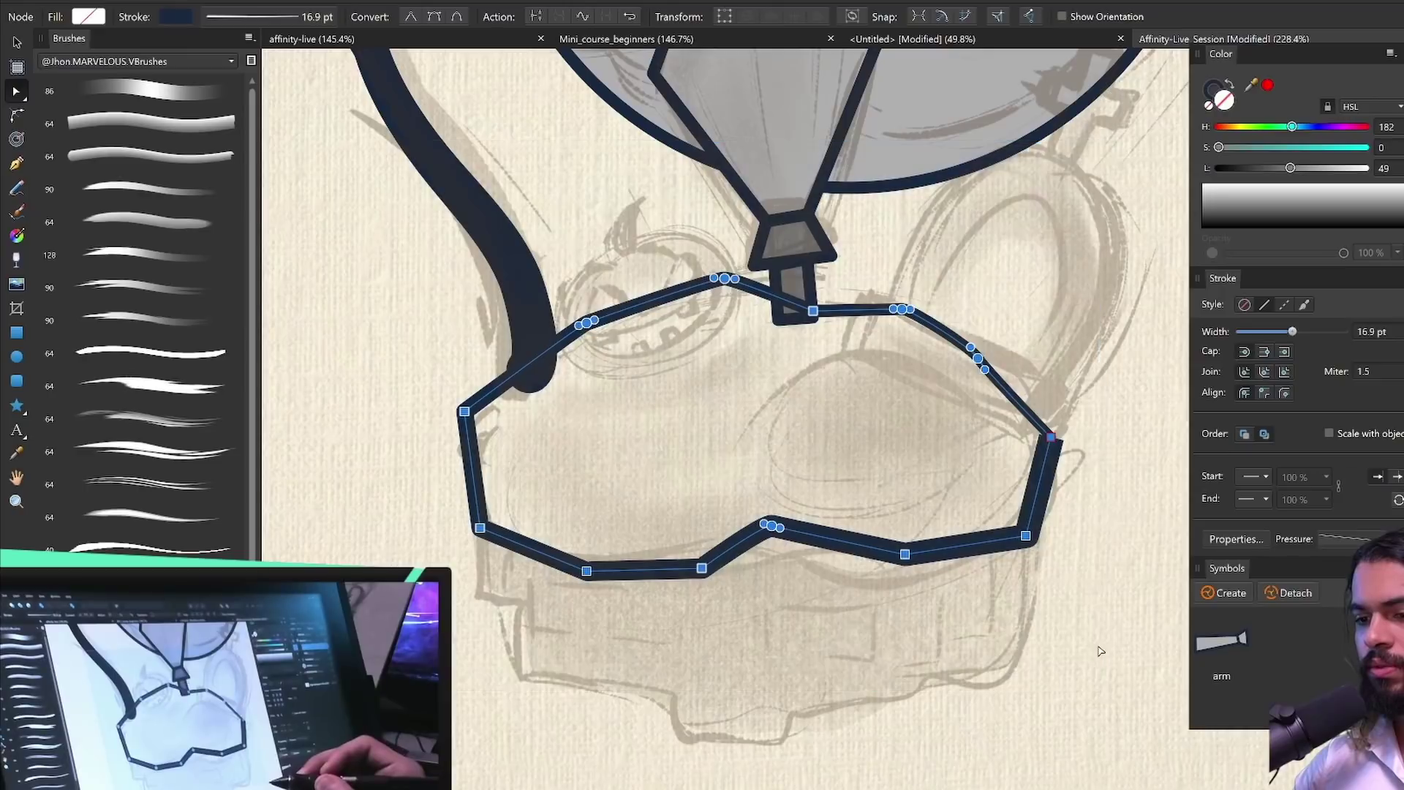
click(457, 17)
Step: Level the pressure profile of the mound's outline to give it a uniform stroke width, and save the document
key(z)
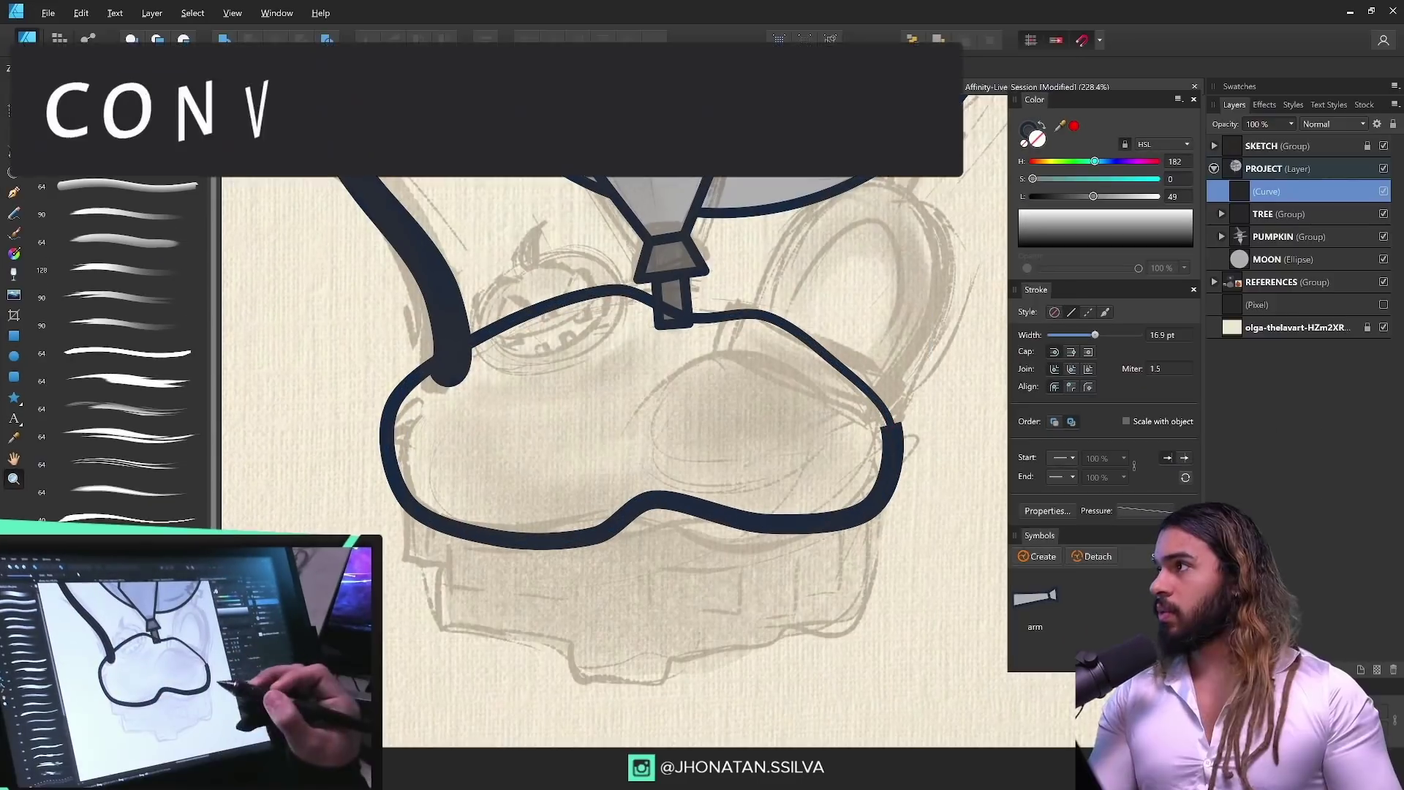
mouse_move(943, 501)
mouse_down()
mouse_move(900, 490)
mouse_move(966, 469)
mouse_up()
key(v)
click(1144, 509)
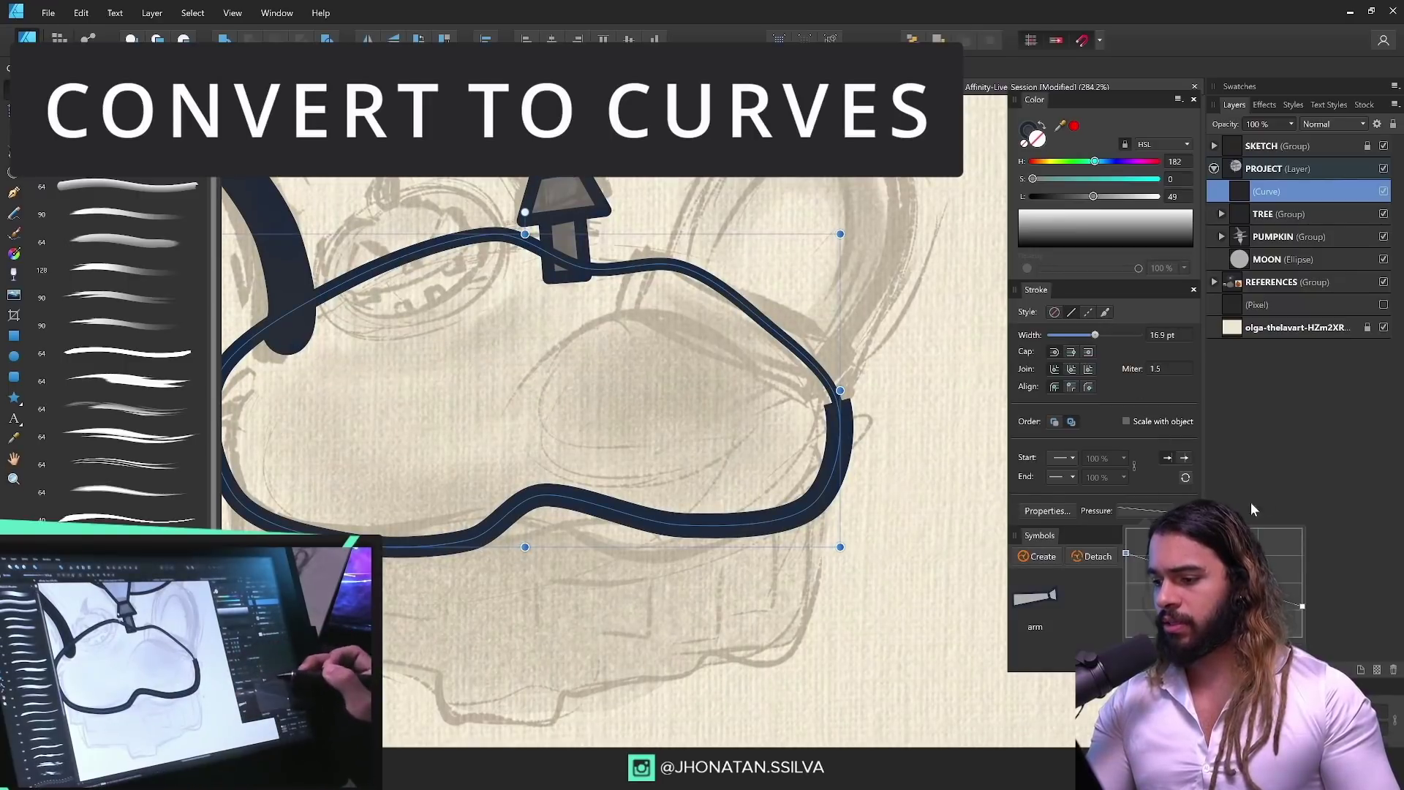
drag(1302, 605, 1301, 583)
key(z)
mouse_move(698, 482)
mouse_down()
mouse_move(683, 468)
mouse_move(762, 490)
mouse_move(748, 488)
mouse_up()
key(v)
key(space)
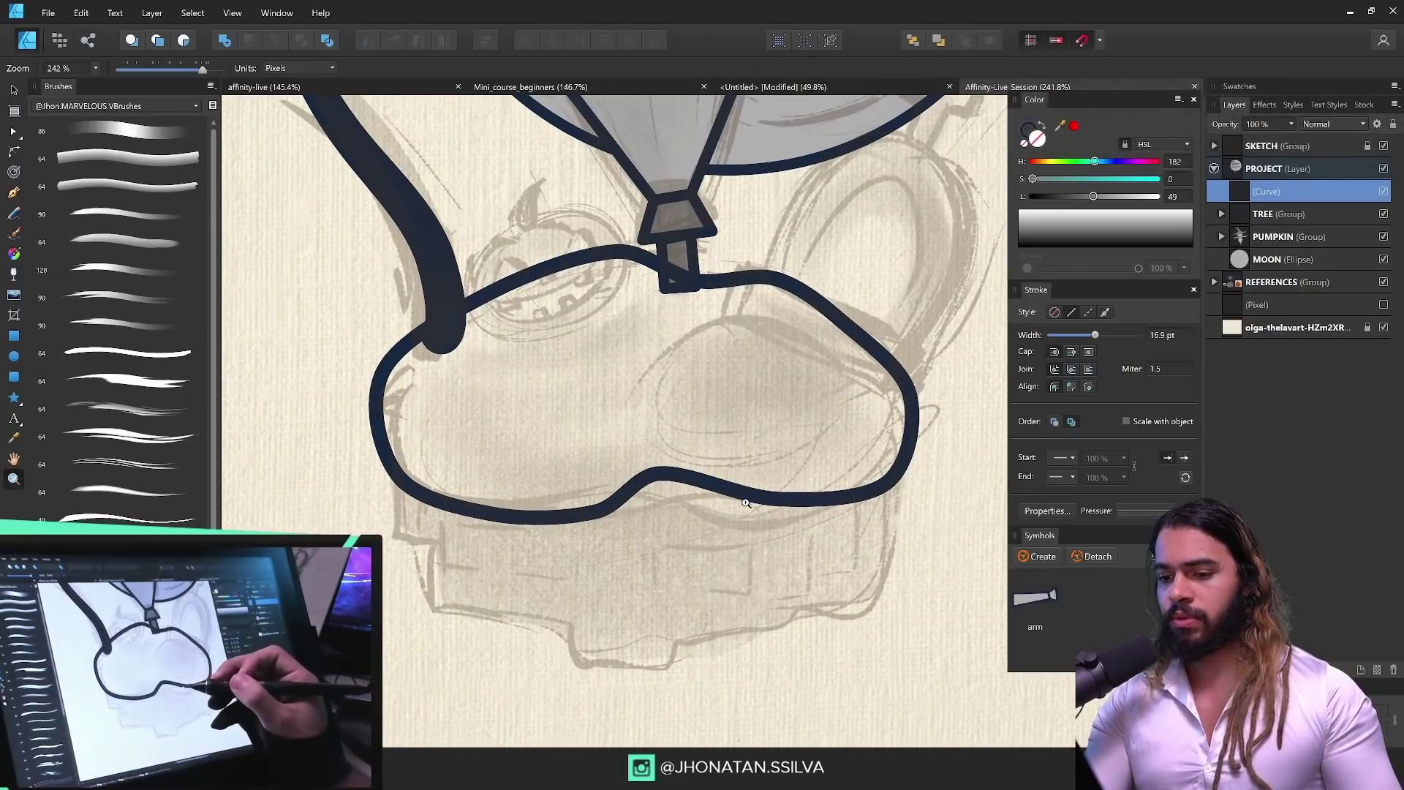
key(ctrl+s)
Step: Draw the closed, stepped rock base beneath the mound with straight Pen segments, following the sketch
key(z)
scroll(614, 525, up, 2)
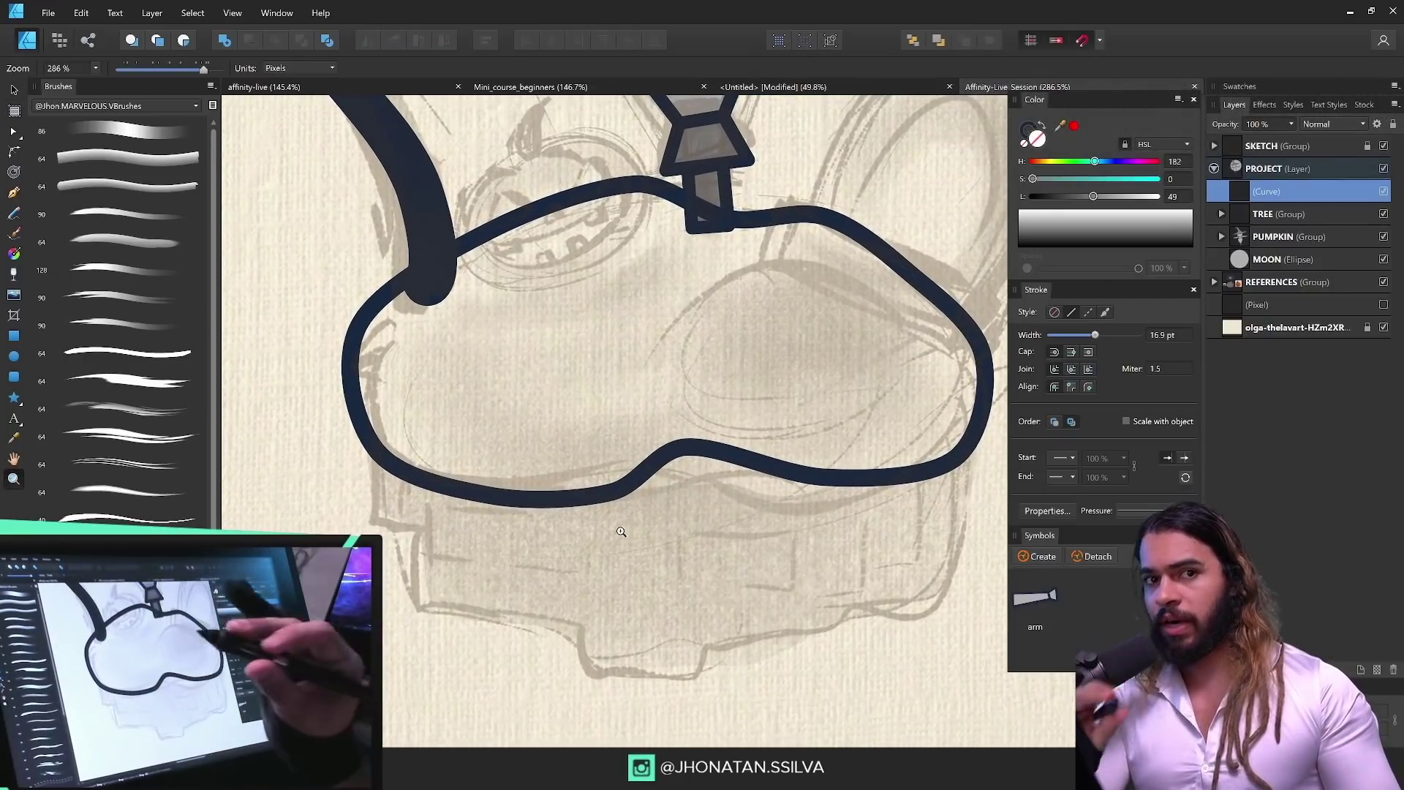
key(space)
drag(586, 530, 549, 457)
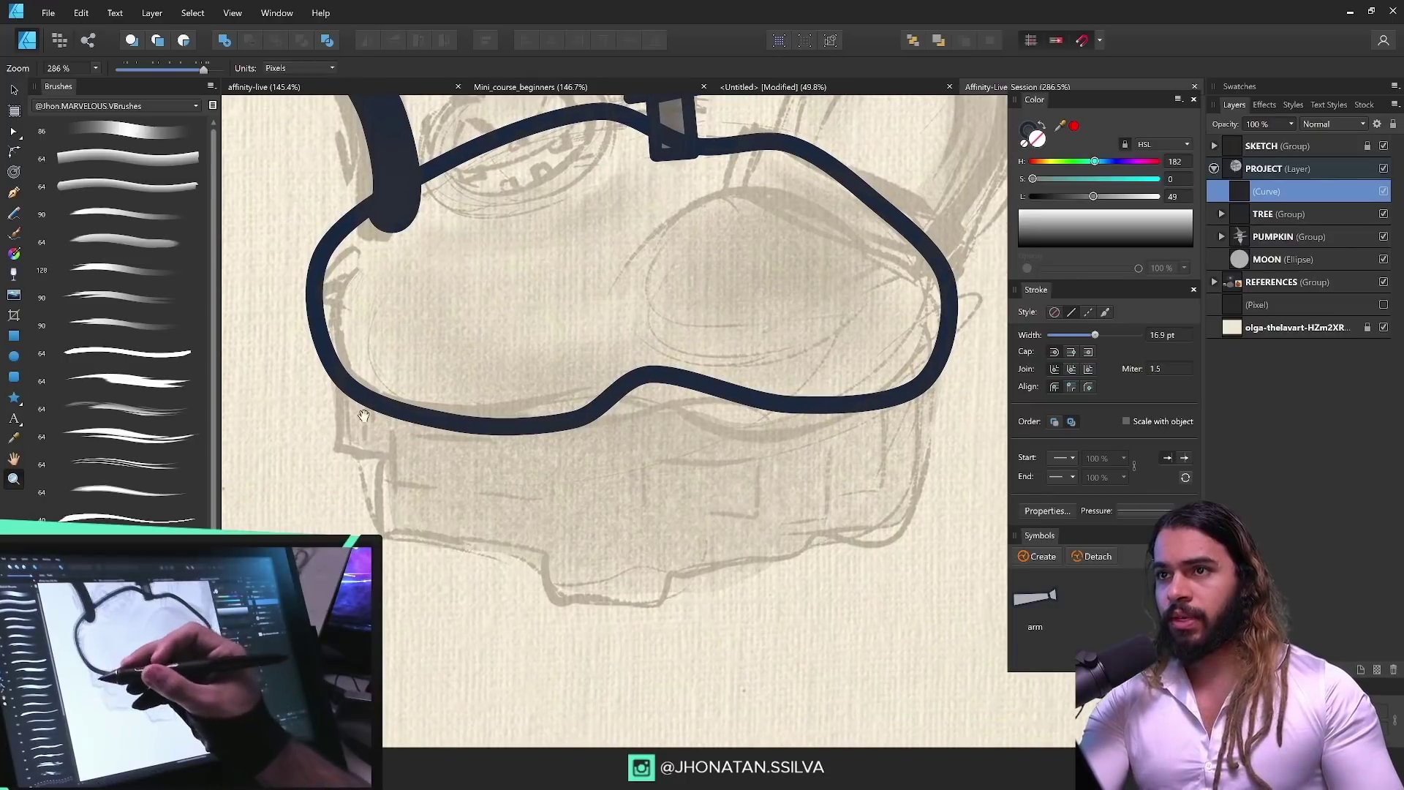
key(p)
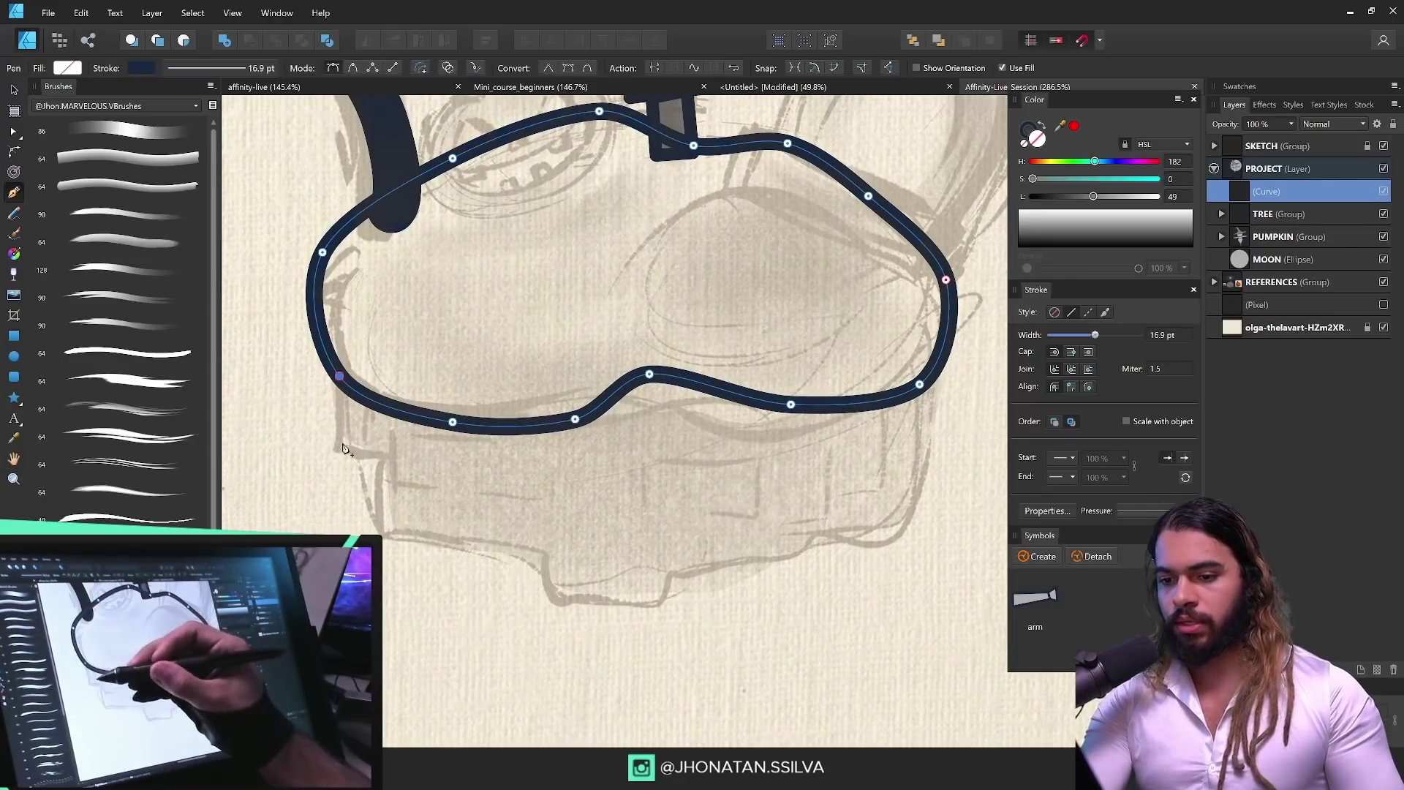
click(339, 376)
click(339, 451)
click(381, 459)
click(396, 536)
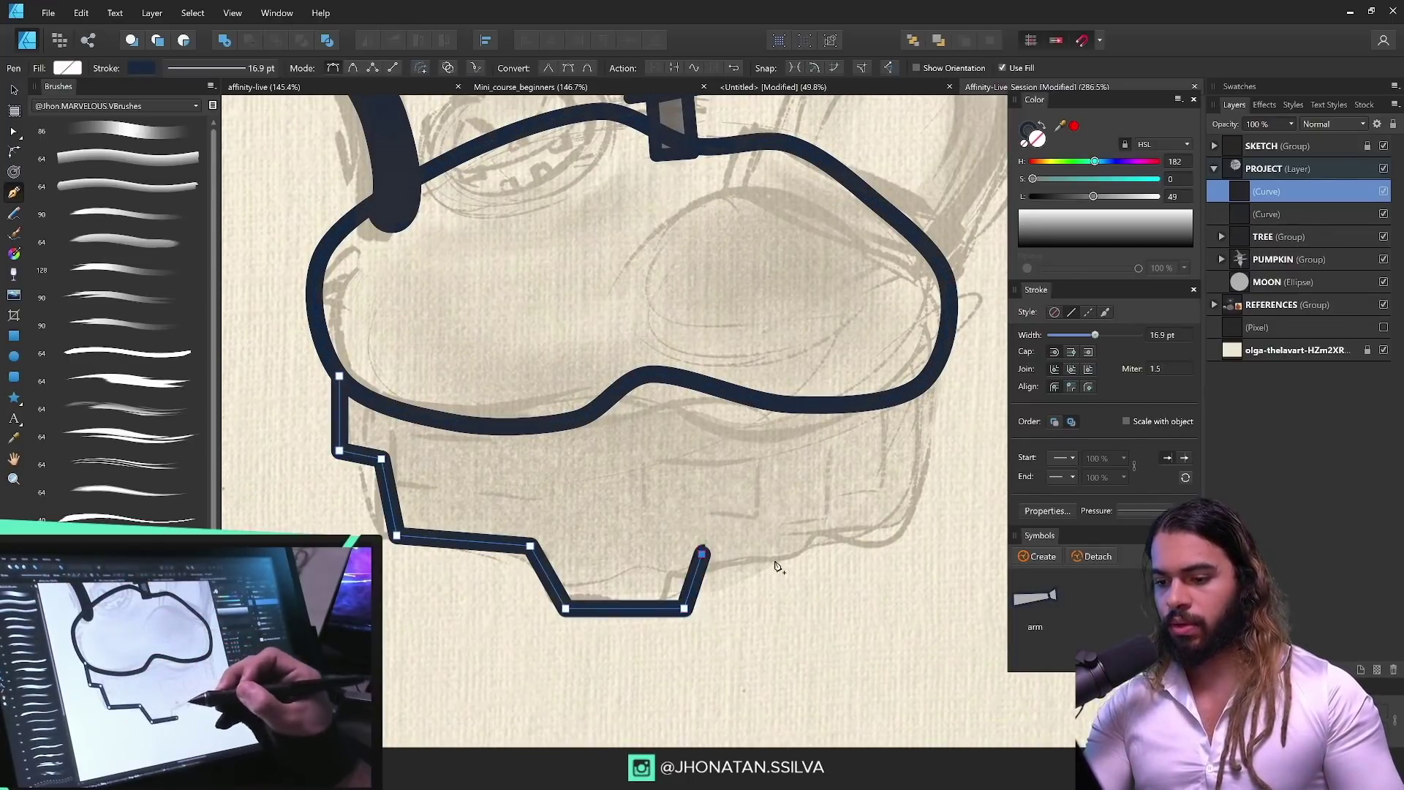
click(339, 376)
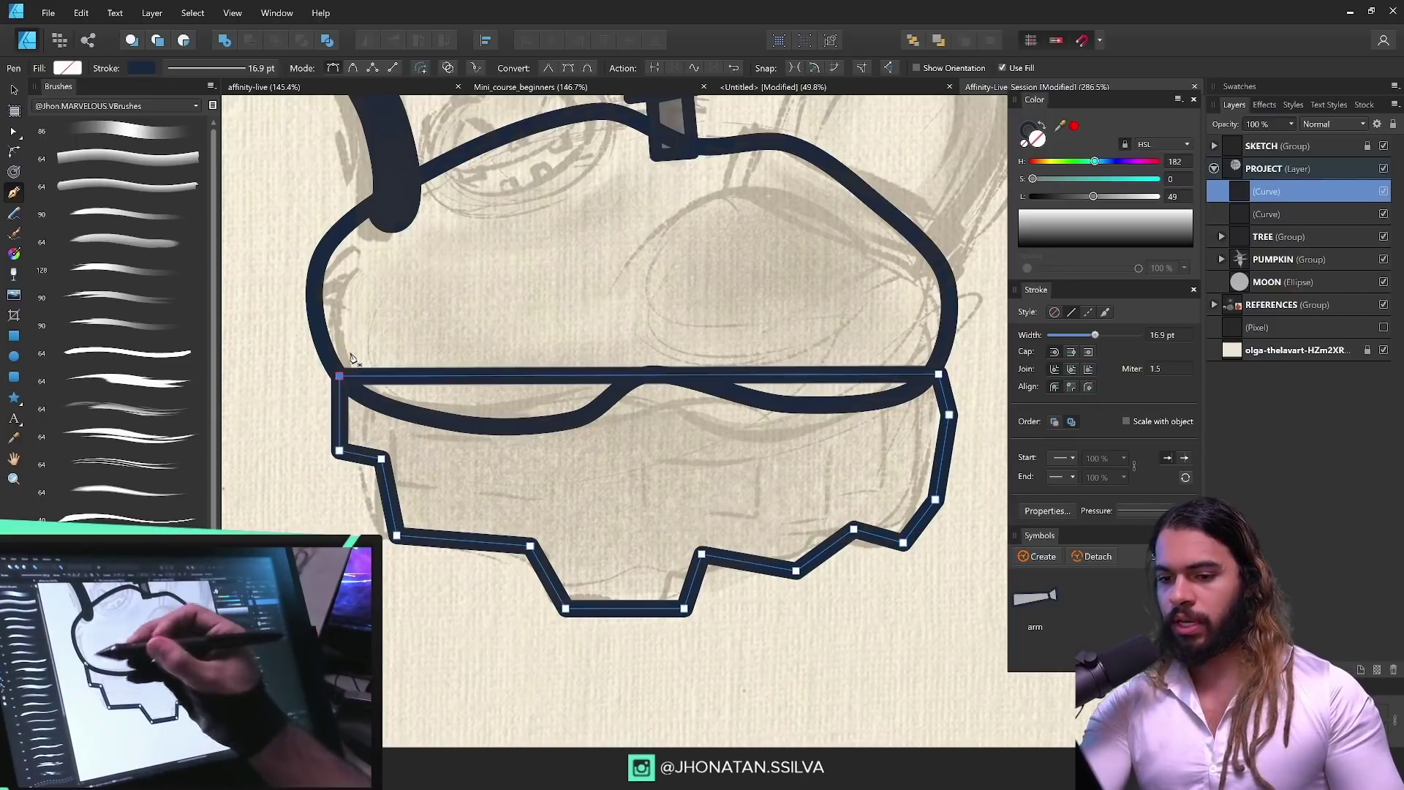
Step: Fill the rock base with grey at 42 lightness and place it below the mound's curve in the layer order
key(v)
drag(1093, 196, 1085, 196)
drag(1265, 198, 1265, 220)
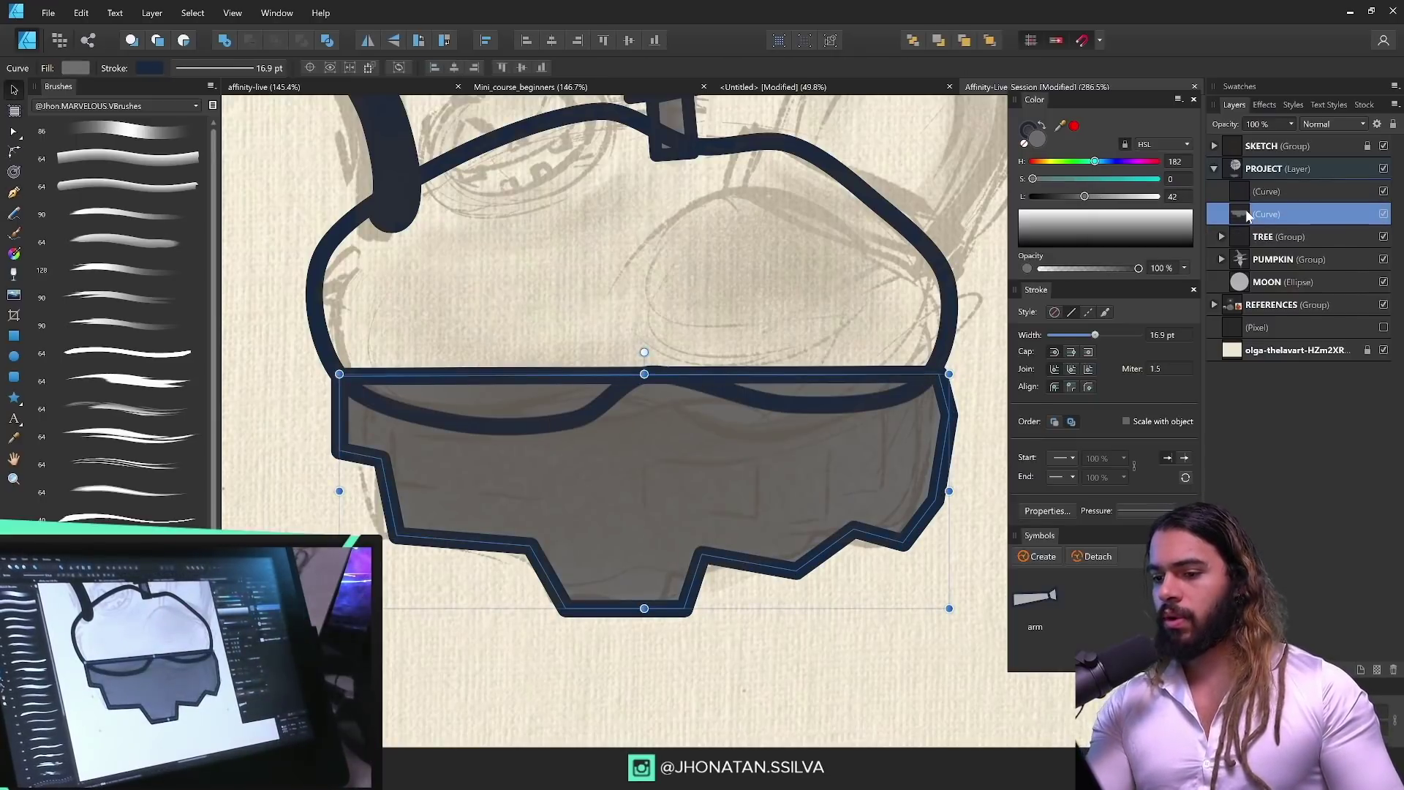
Step: Fill the mound with light grey at 79 lightness, keeping its original position over the rock base
key(z)
scroll(931, 355, up, 2)
key(v)
drag(927, 310, 911, 323)
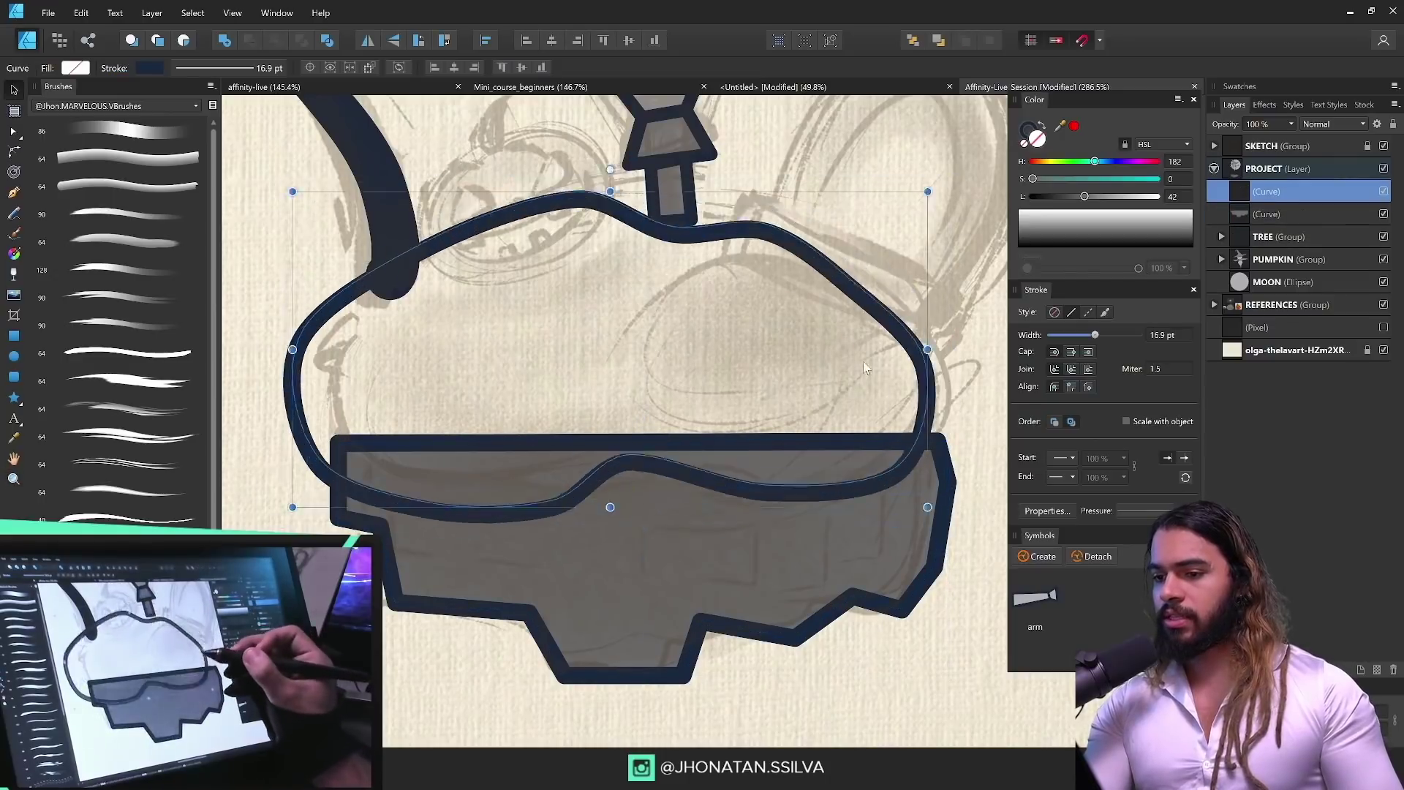
key(ctrl+z)
click(1098, 197)
drag(1099, 197, 1130, 196)
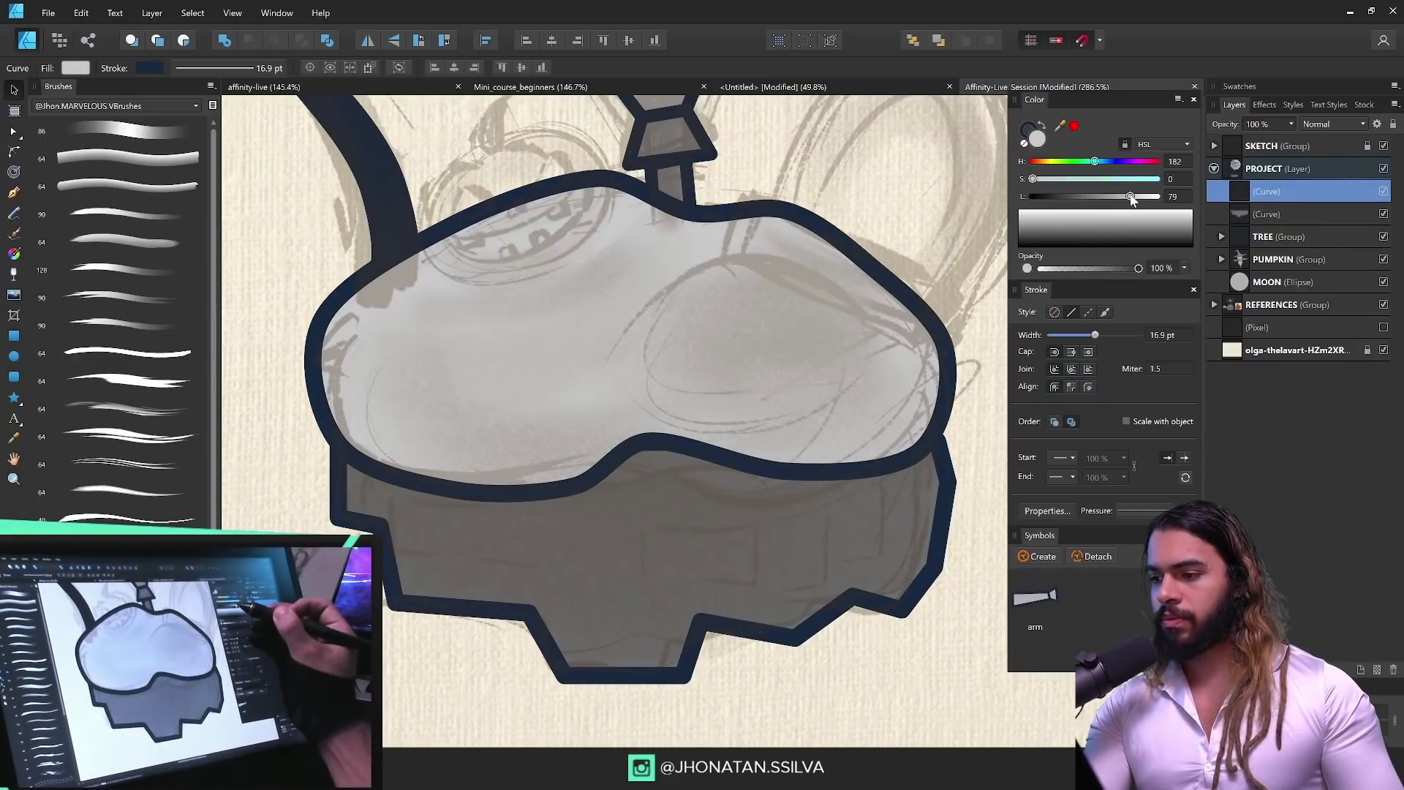
Step: Draw the tombstone's slanted four-sided foot on the mound's right slope with the Pen tool and bring it in front of the mound
click(1266, 215)
key(z)
drag(983, 219, 765, 604)
key(p)
click(747, 620)
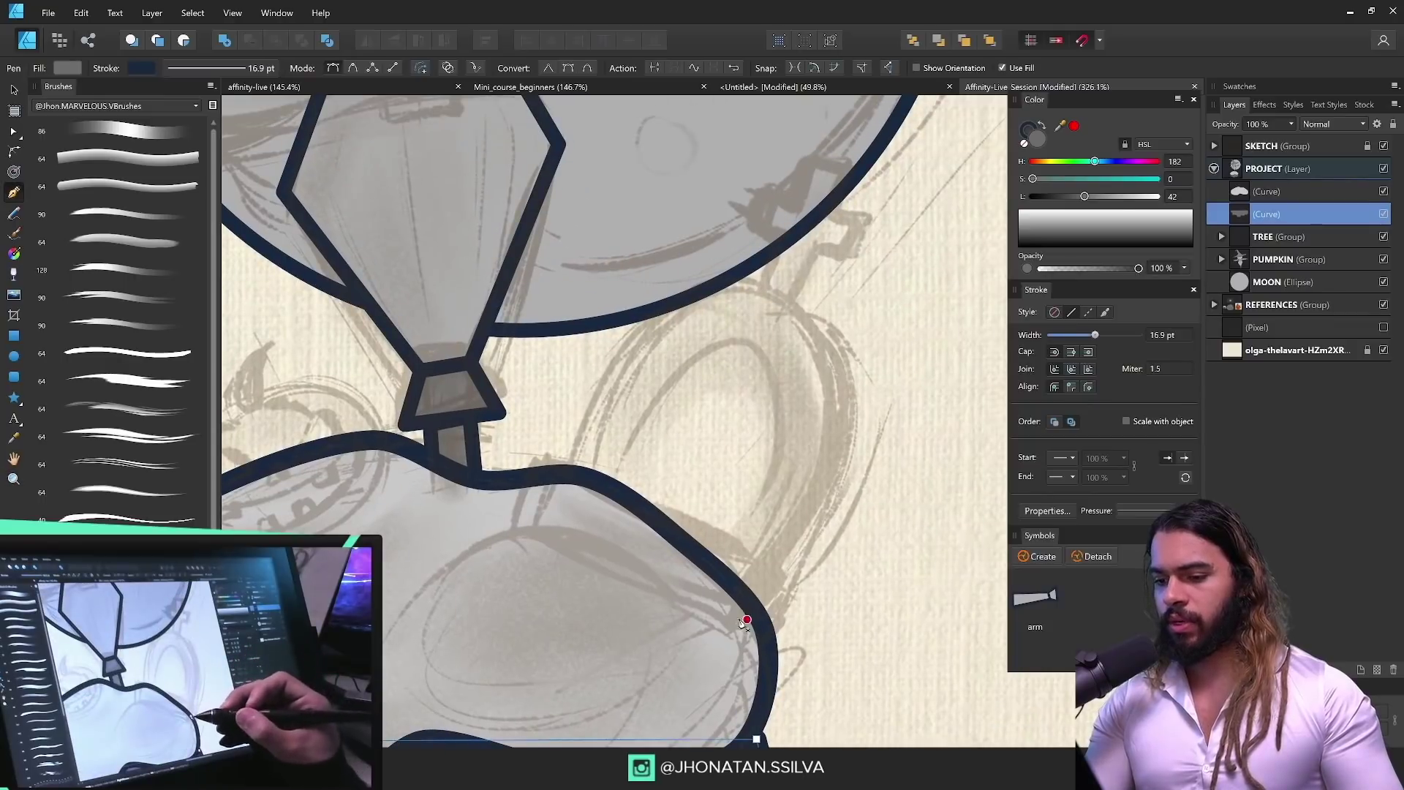
click(760, 573)
click(567, 455)
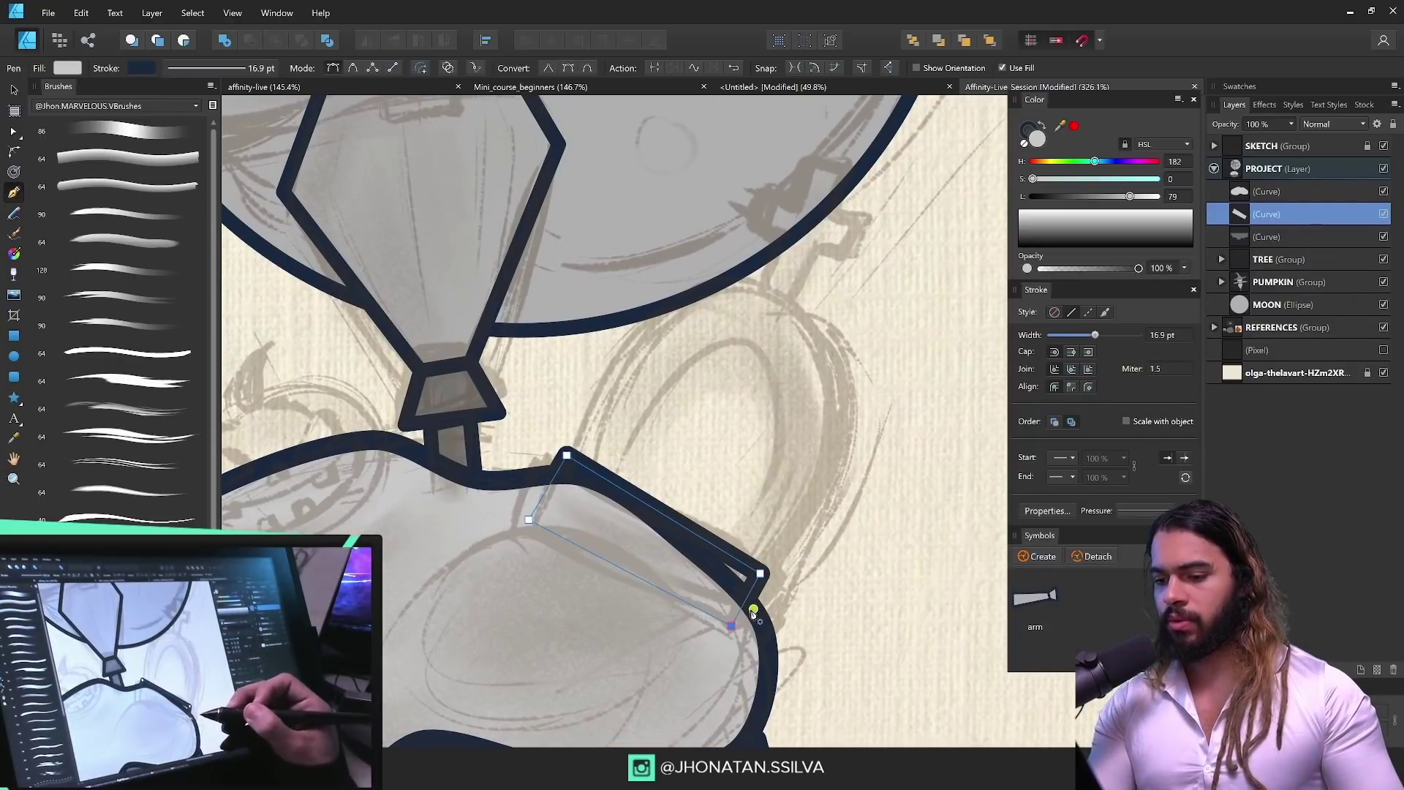
key(ctrl+])
Step: Lower the upper-left corner node of the tombstone's foot slightly
key(z)
key(a)
drag(566, 455, 565, 466)
Step: Draw the small four-sided side face at the right end of the tombstone's foot and pull its lower outer corner slightly inward
key(z)
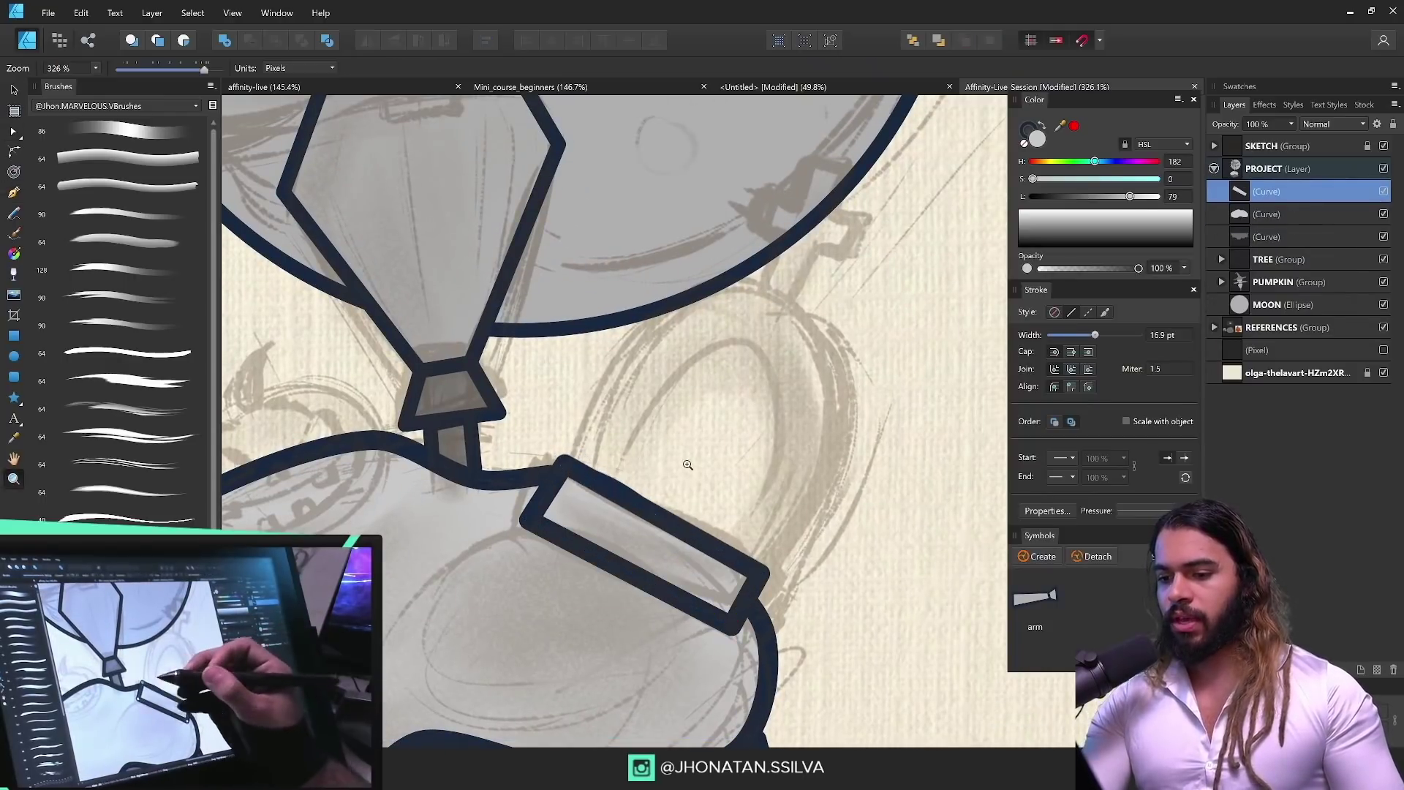
click(771, 569)
key(p)
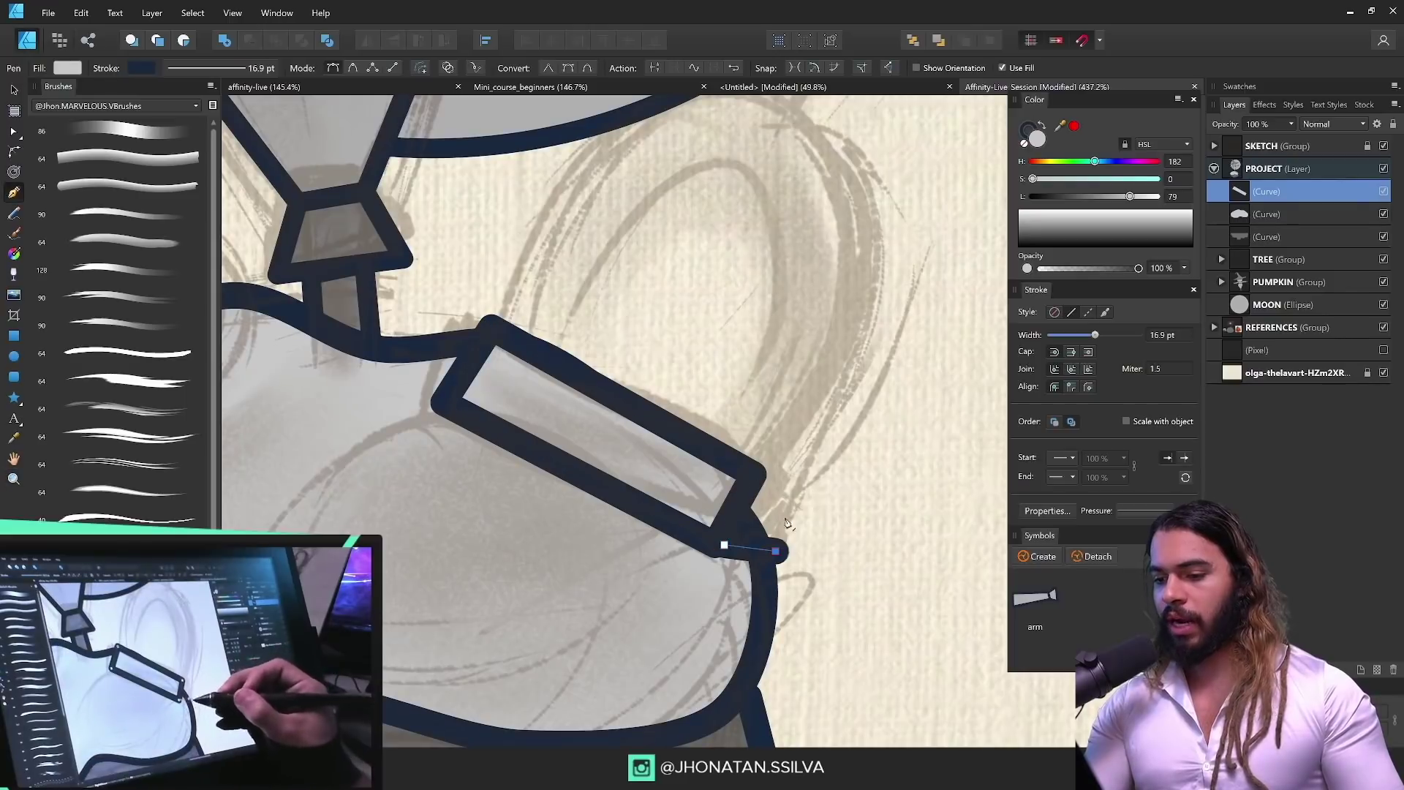
click(805, 476)
click(753, 474)
drag(776, 552, 762, 555)
Step: Draw a triangle on top of the foot for the tombstone's front face, with its apex at the sketched peak
drag(784, 460, 739, 601)
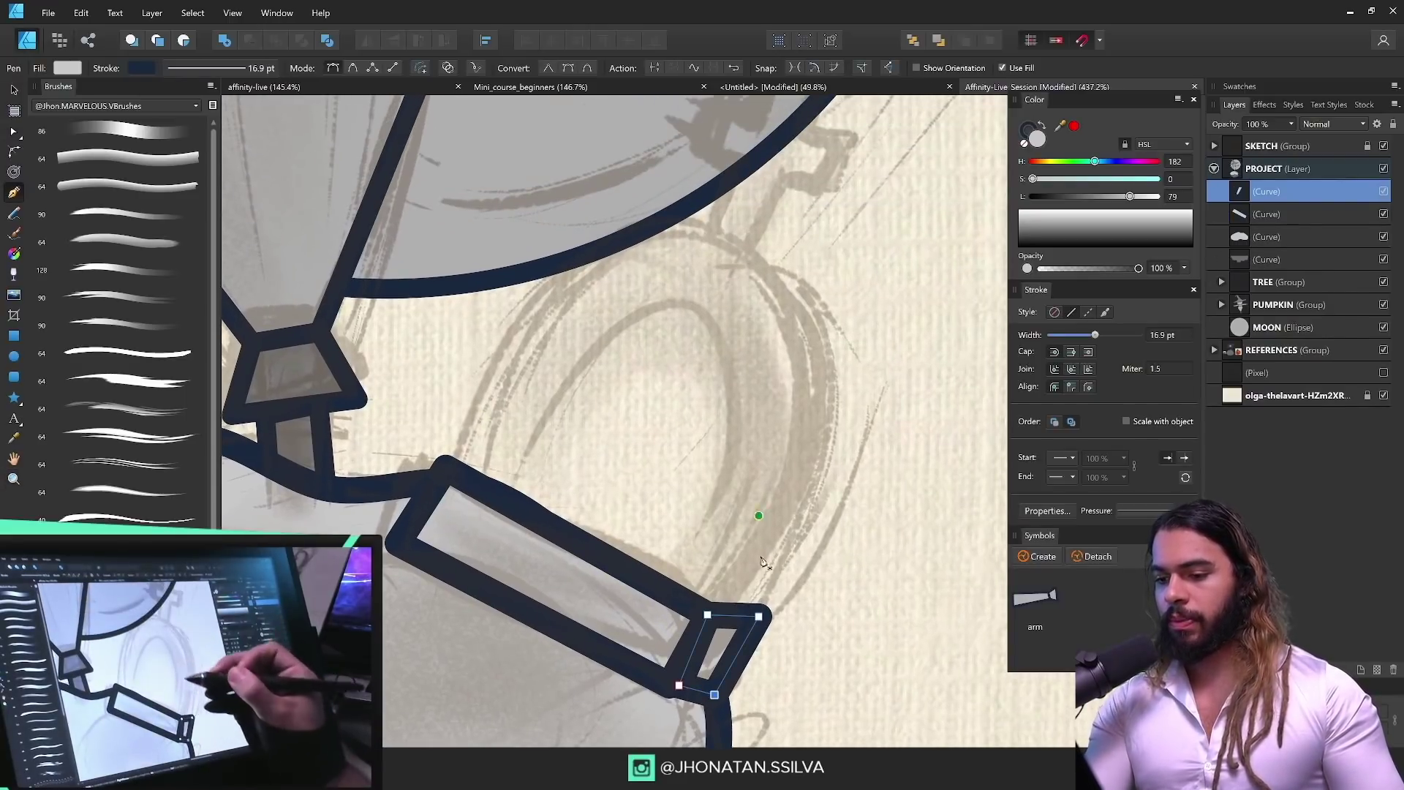
click(739, 614)
click(733, 225)
click(460, 467)
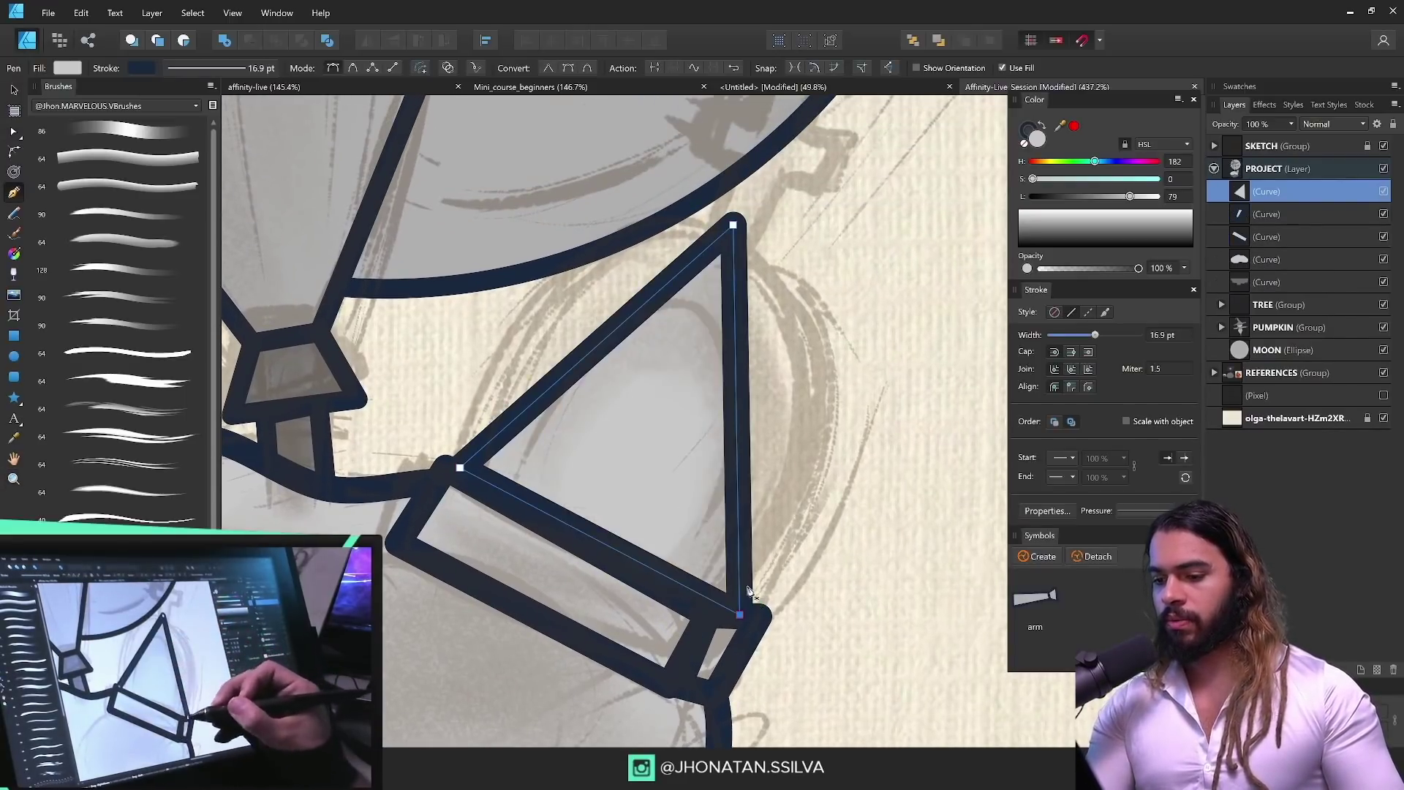
Step: Shift the front face's lower-right corner slightly inward and turn its apex into a curved node
key(a)
drag(739, 614, 727, 614)
drag(734, 225, 620, 162)
click(386, 70)
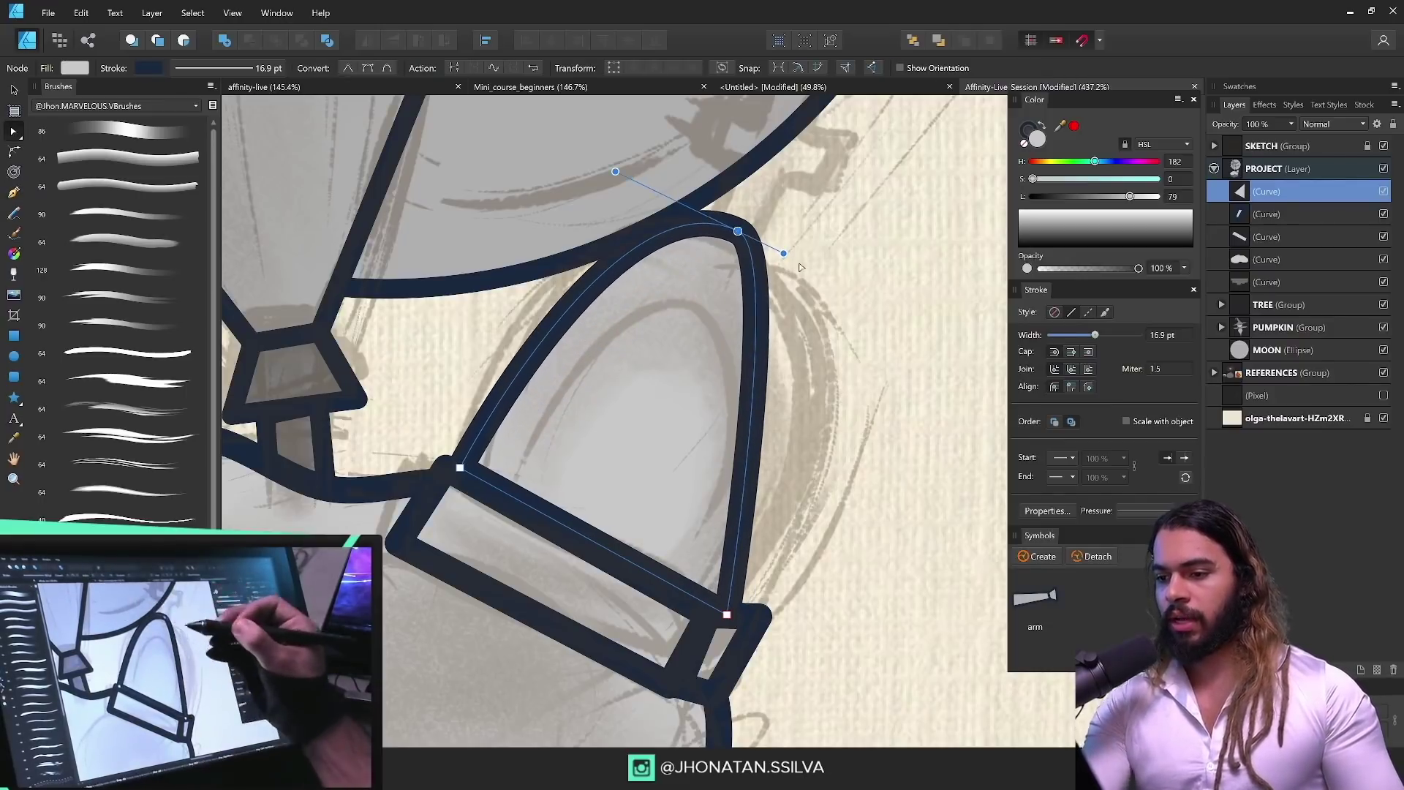
Step: Extend both handles of the apex node and fine-tune its position to form the tombstone's rounded arch
drag(783, 256, 889, 320)
drag(741, 240, 742, 237)
drag(623, 170, 568, 148)
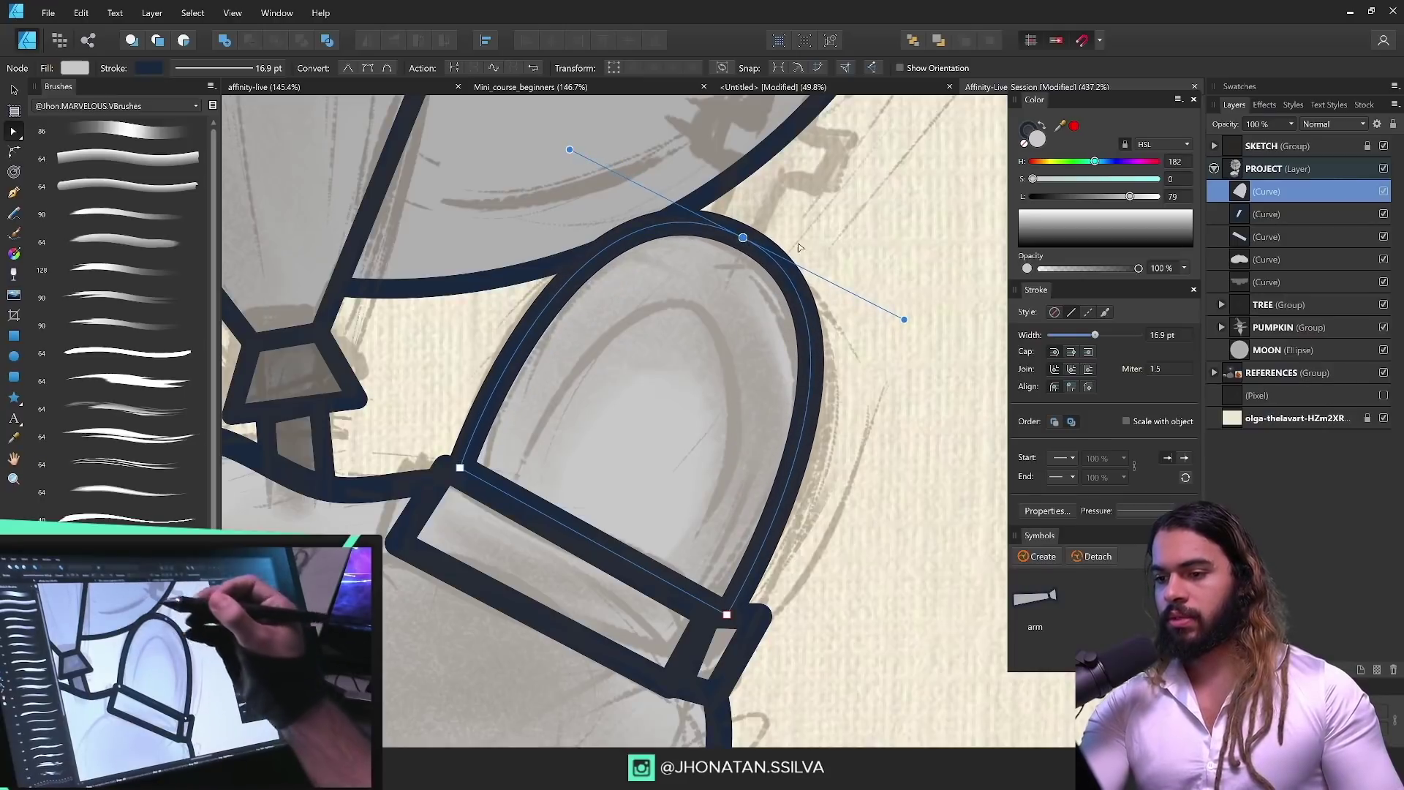
drag(742, 237, 744, 223)
drag(906, 307, 913, 310)
drag(742, 231, 742, 239)
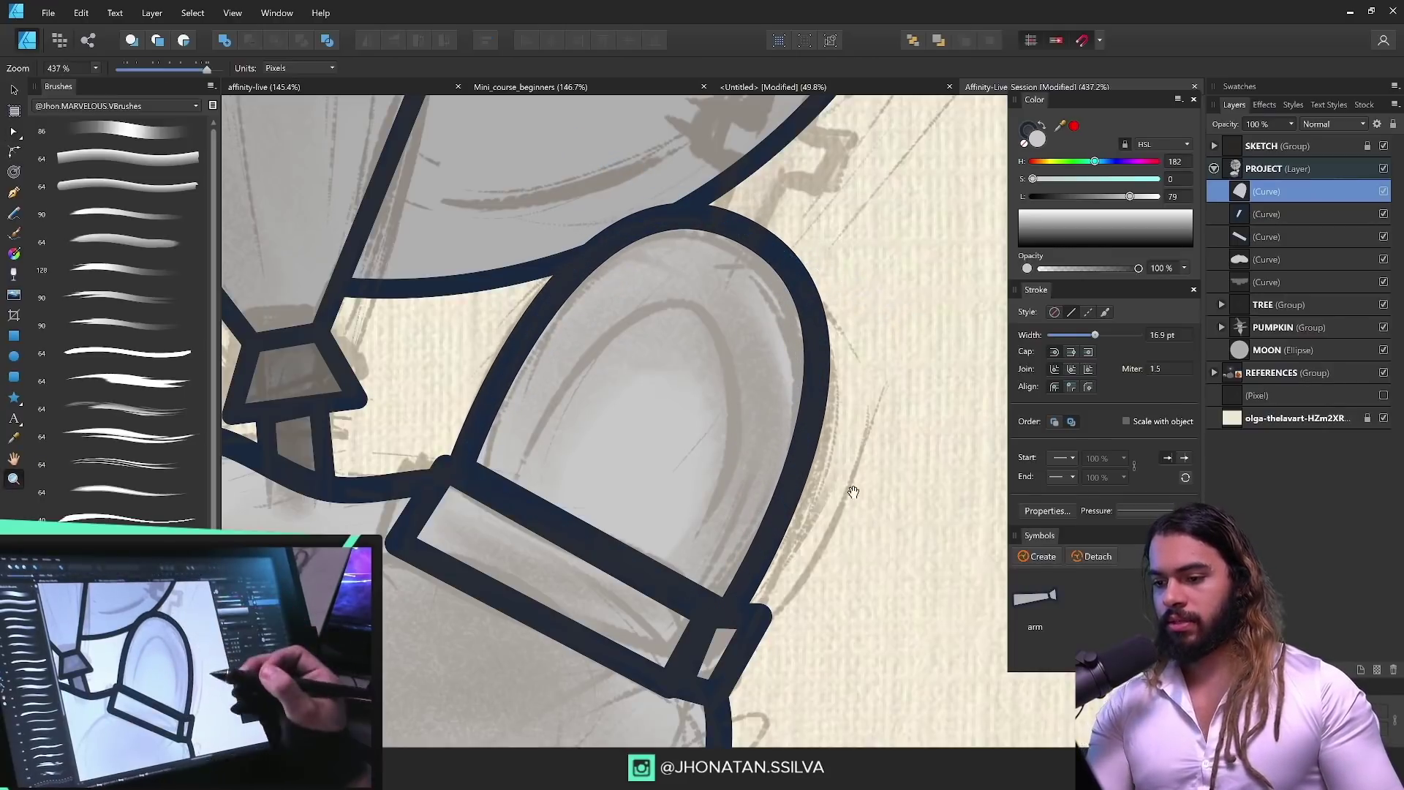
Step: Draw a closed four-sided shape for the tombstone's thickness along the right side of the arch
drag(853, 489, 839, 468)
key(p)
click(861, 301)
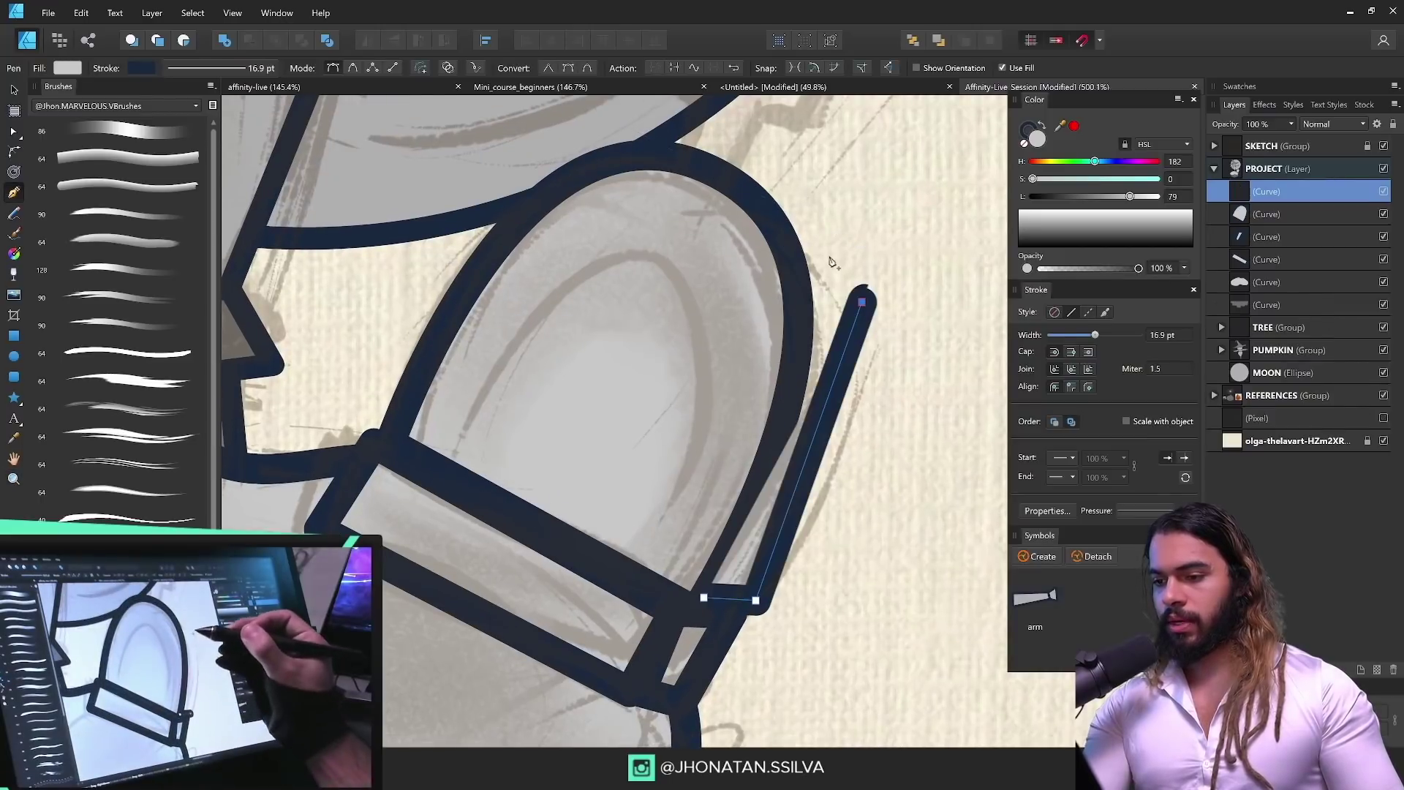
click(748, 180)
click(704, 596)
Step: Send the thickness shape behind the tombstone's front face and move its outermost corner slightly outward
key(a)
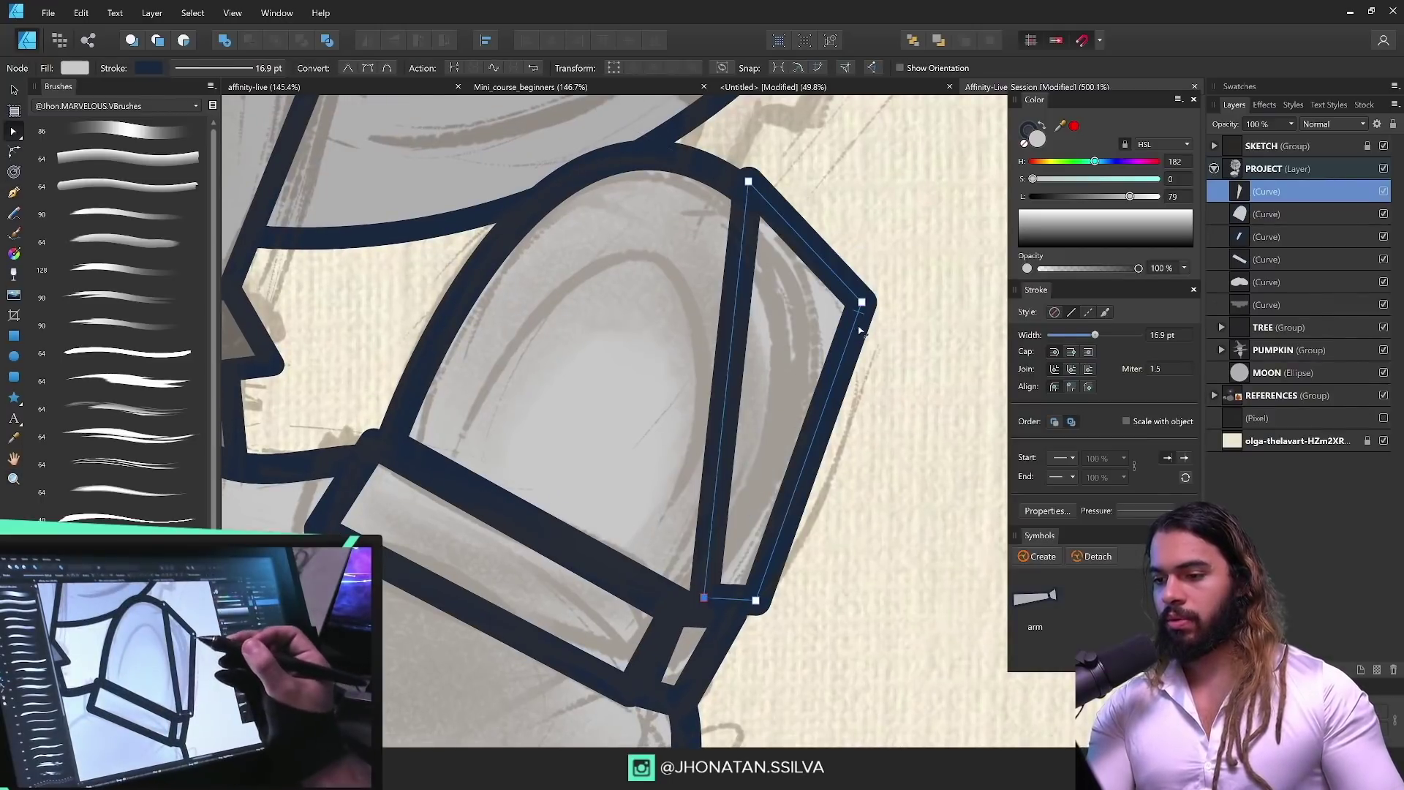
key(ctrl+[)
drag(863, 313, 871, 314)
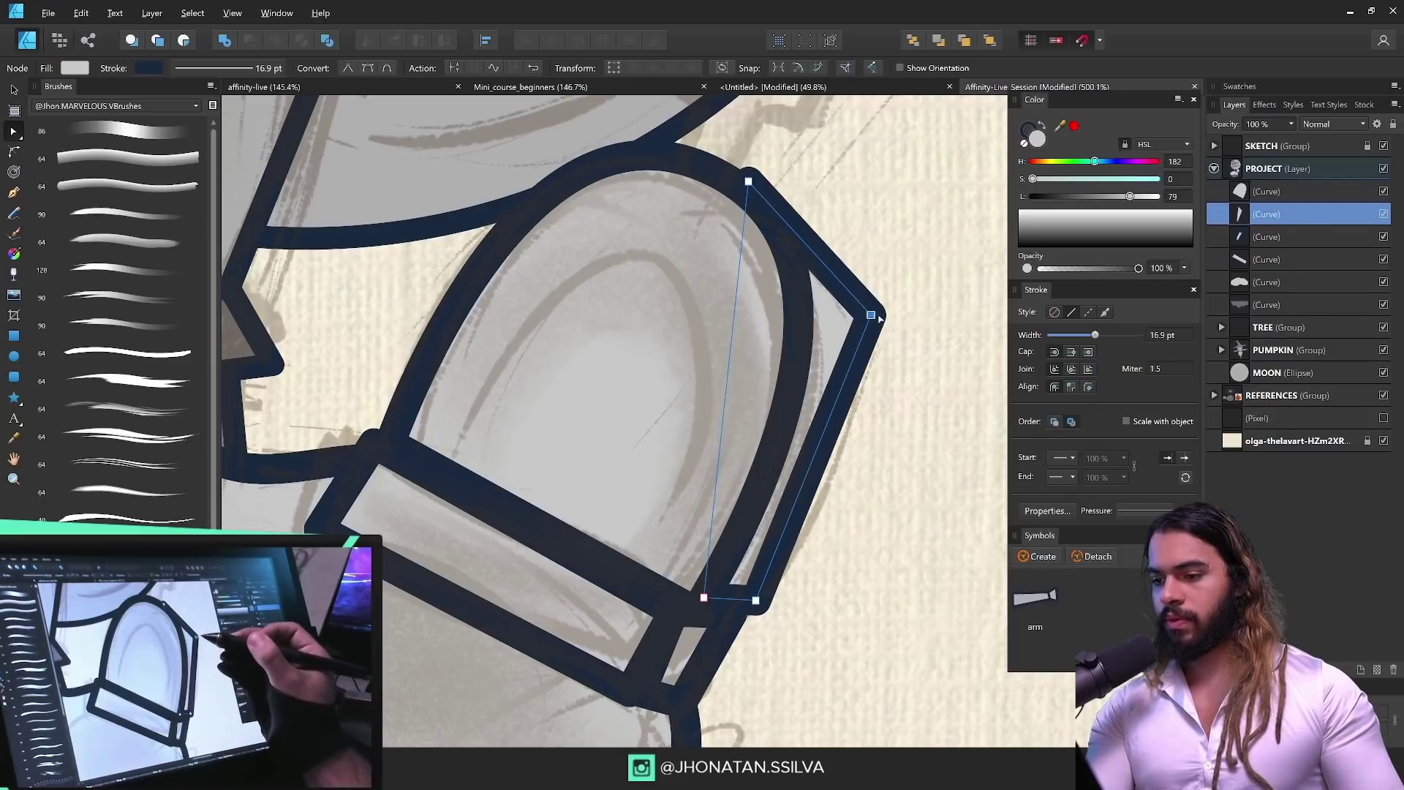
Step: Turn the outermost corner of the tombstone's thickness shape into a curved node and move it slightly up and outward
click(387, 68)
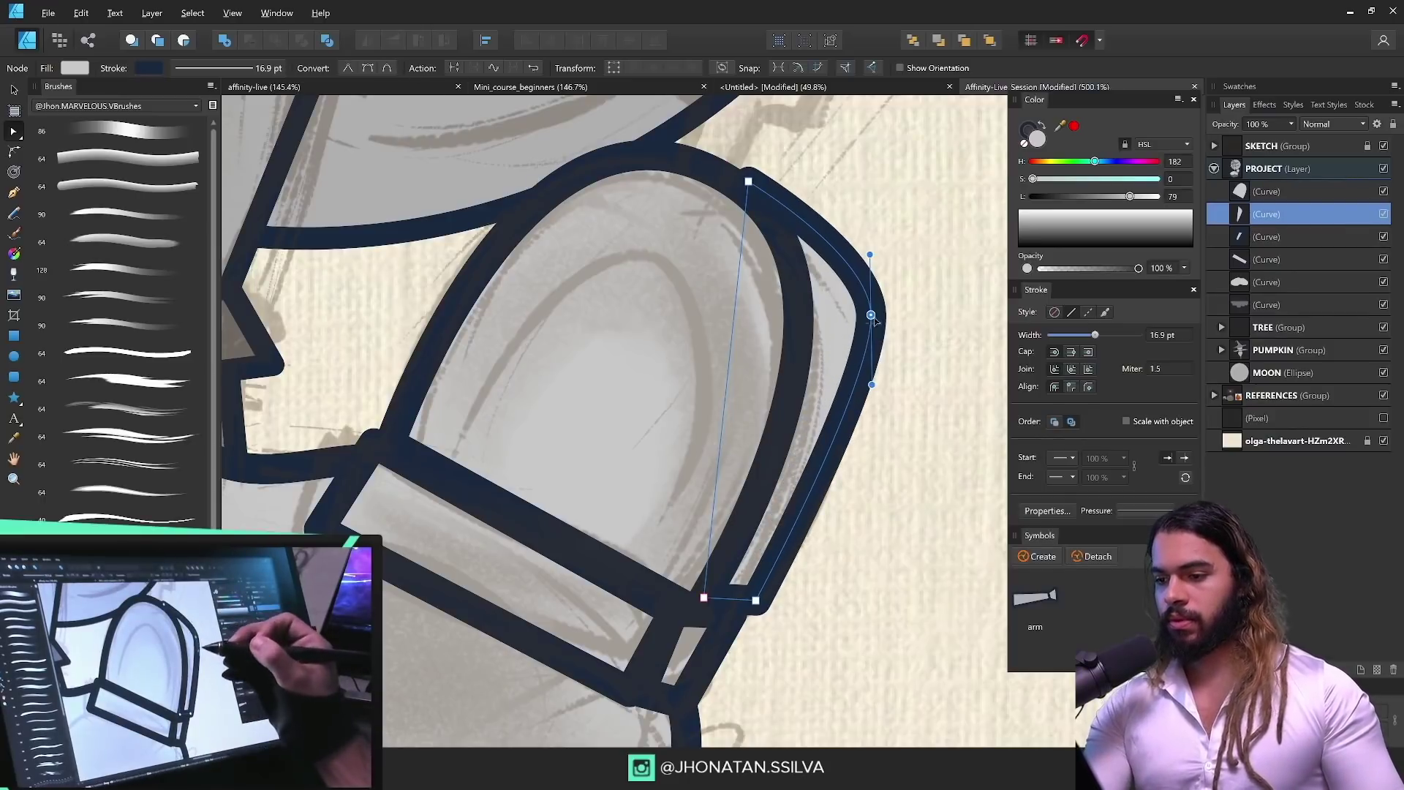
drag(871, 315, 884, 287)
scroll(870, 299, up, 1)
drag(745, 208, 683, 180)
Step: Push the right side of the tombstone's front face outward, lower its apex node slightly, and refine the right edge's curve
click(819, 342)
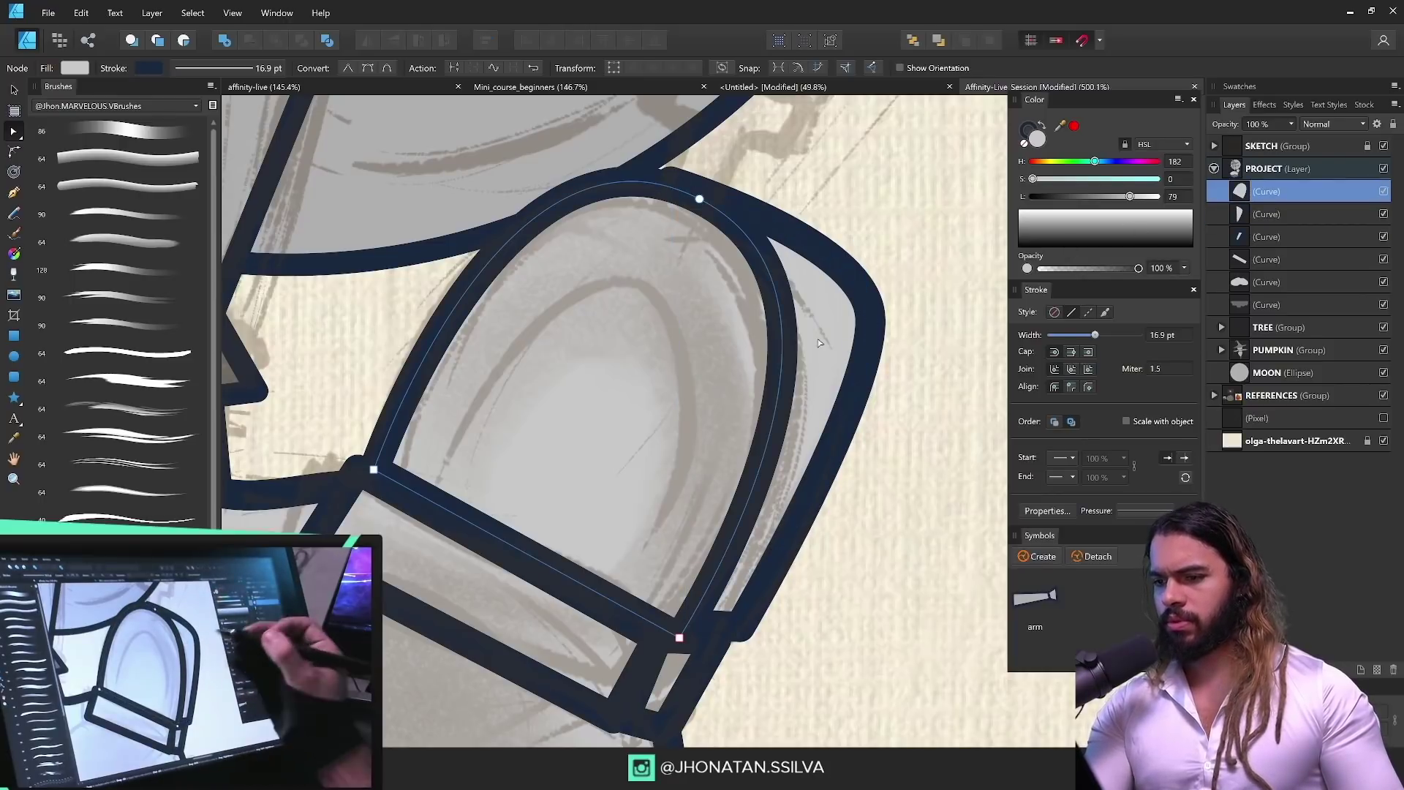
drag(784, 338, 813, 319)
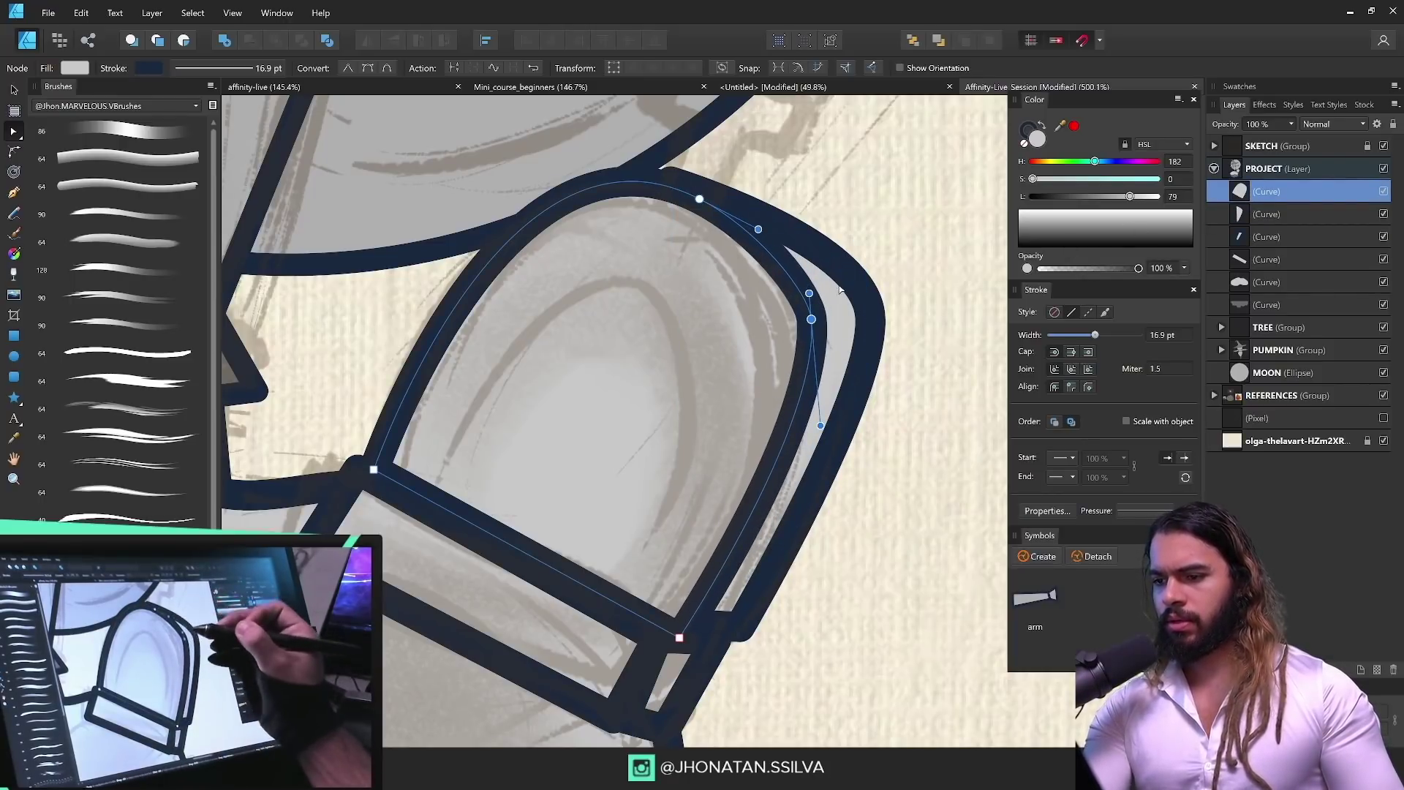
drag(698, 199, 692, 208)
drag(787, 432, 774, 428)
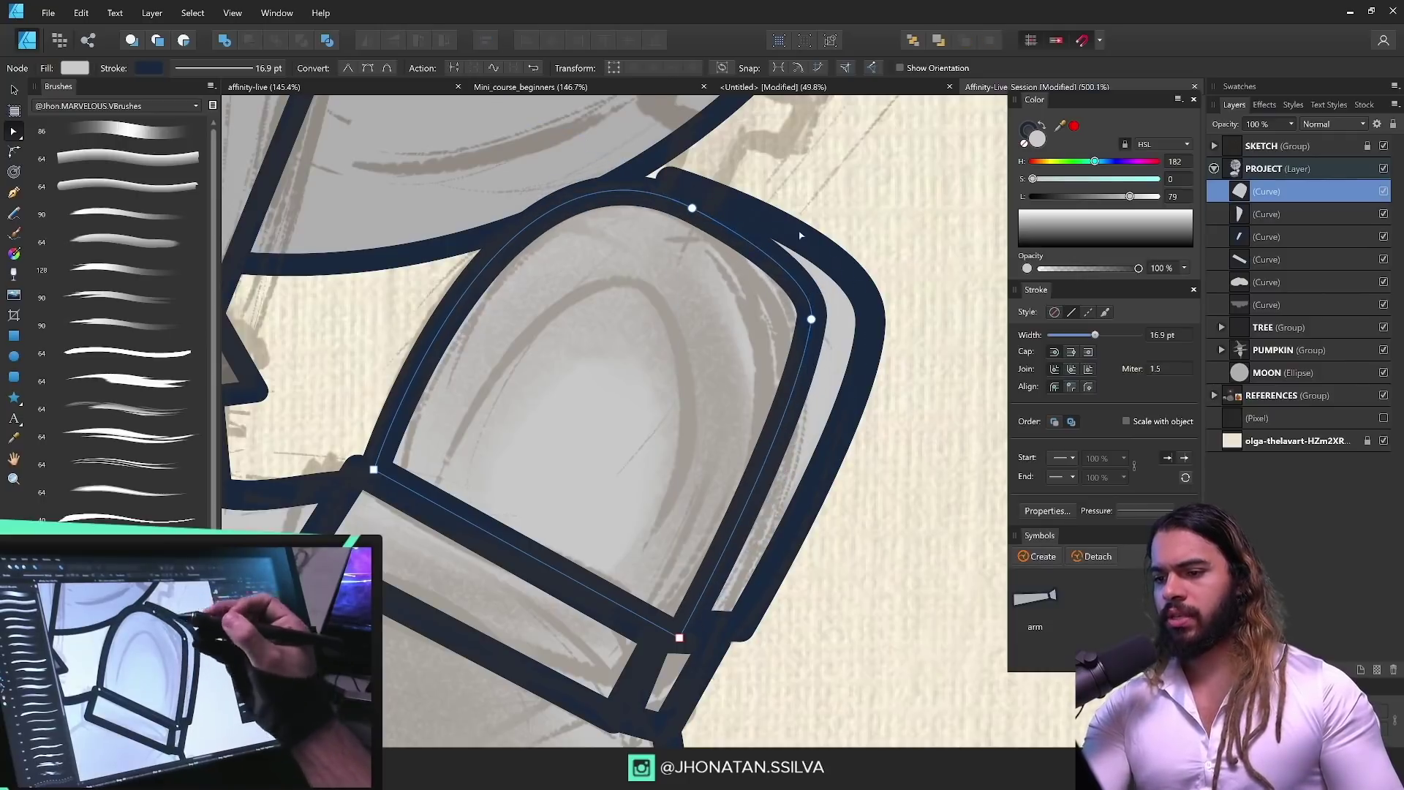
Step: Fine-tune the top, outer and bottom nodes of the tombstone's thickness shape so it follows the front face
click(799, 235)
drag(666, 181, 661, 188)
drag(868, 313, 874, 319)
drag(740, 626, 736, 623)
Step: Reshape the upper-left curve of the tombstone's front face to even out the arch
click(730, 447)
drag(489, 260, 503, 266)
drag(503, 266, 512, 260)
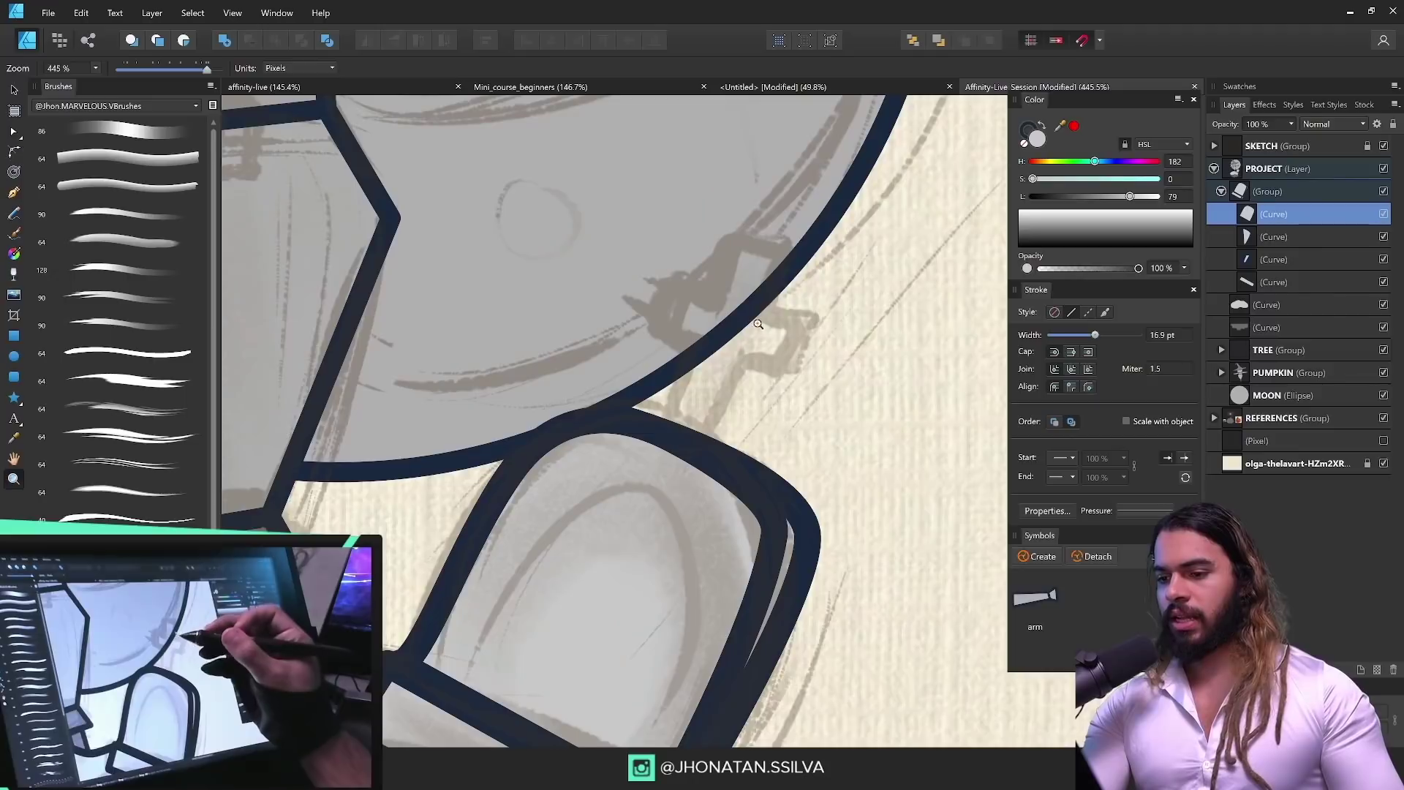
Step: Draw a closed, tilted cross outline with the Pen tool on top of the tombstone, following the sketch
scroll(633, 315, up, 2)
drag(721, 462, 715, 508)
key(p)
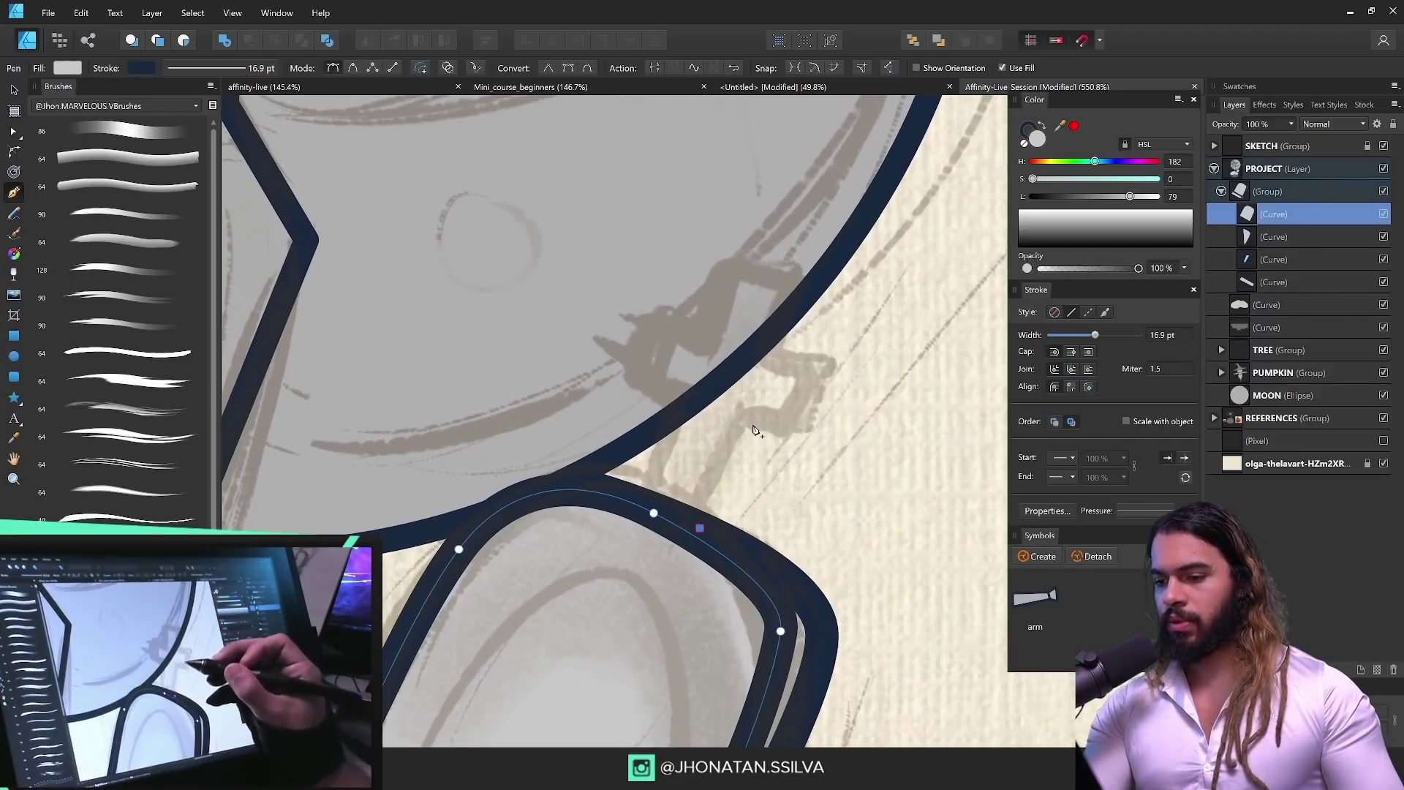
scroll(755, 430, up, 2)
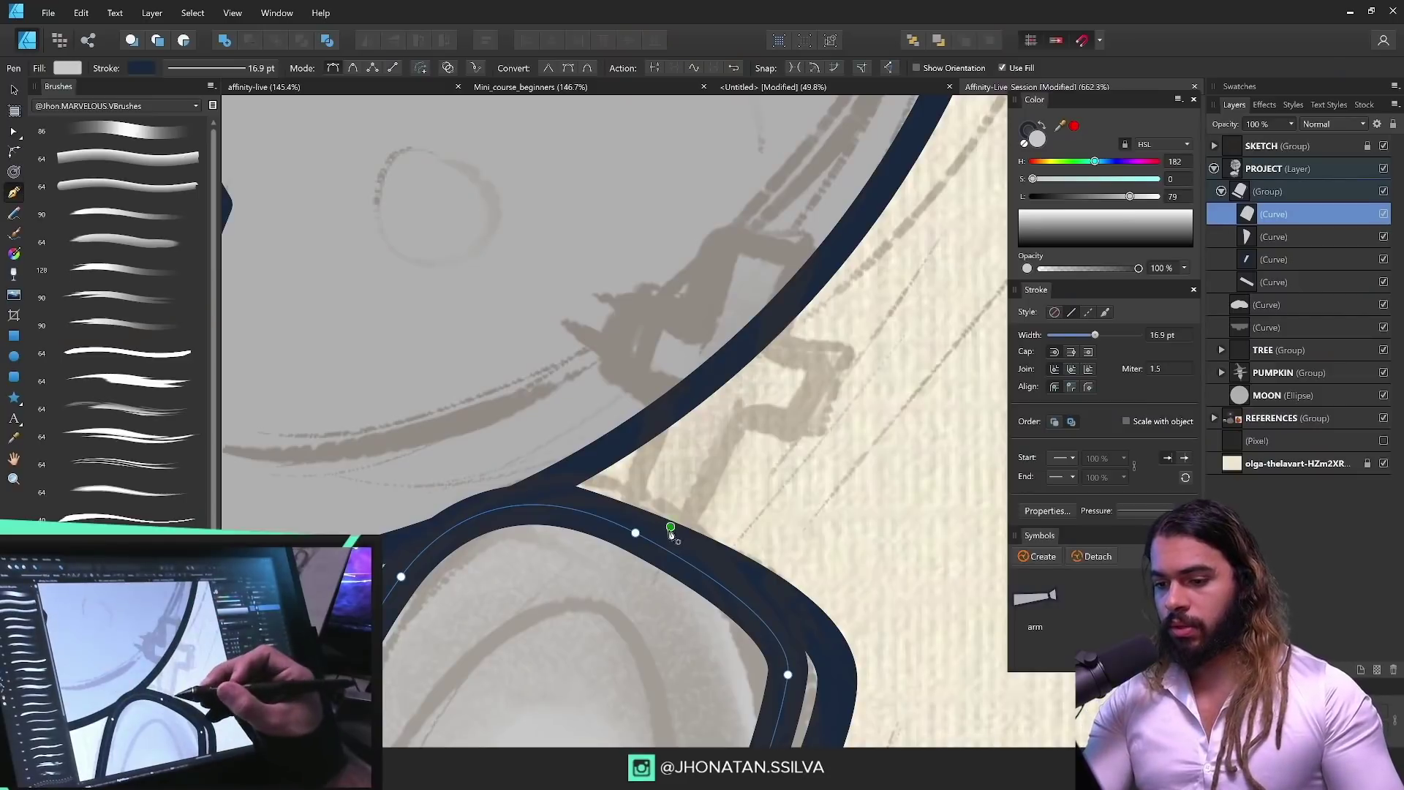
click(672, 553)
click(735, 417)
click(813, 435)
click(842, 362)
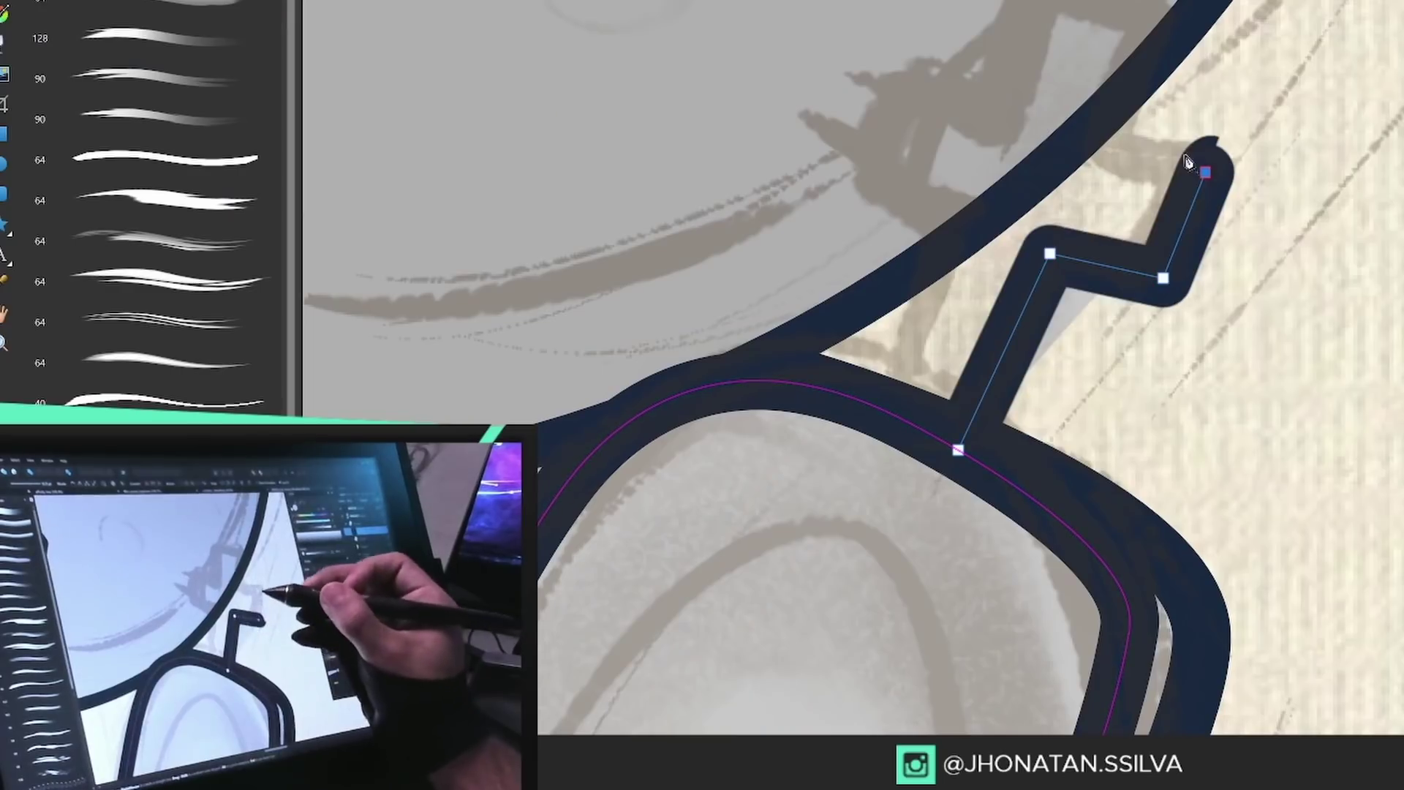
click(766, 335)
click(798, 255)
click(732, 230)
click(707, 317)
click(909, 67)
click(886, 172)
click(986, 196)
click(901, 382)
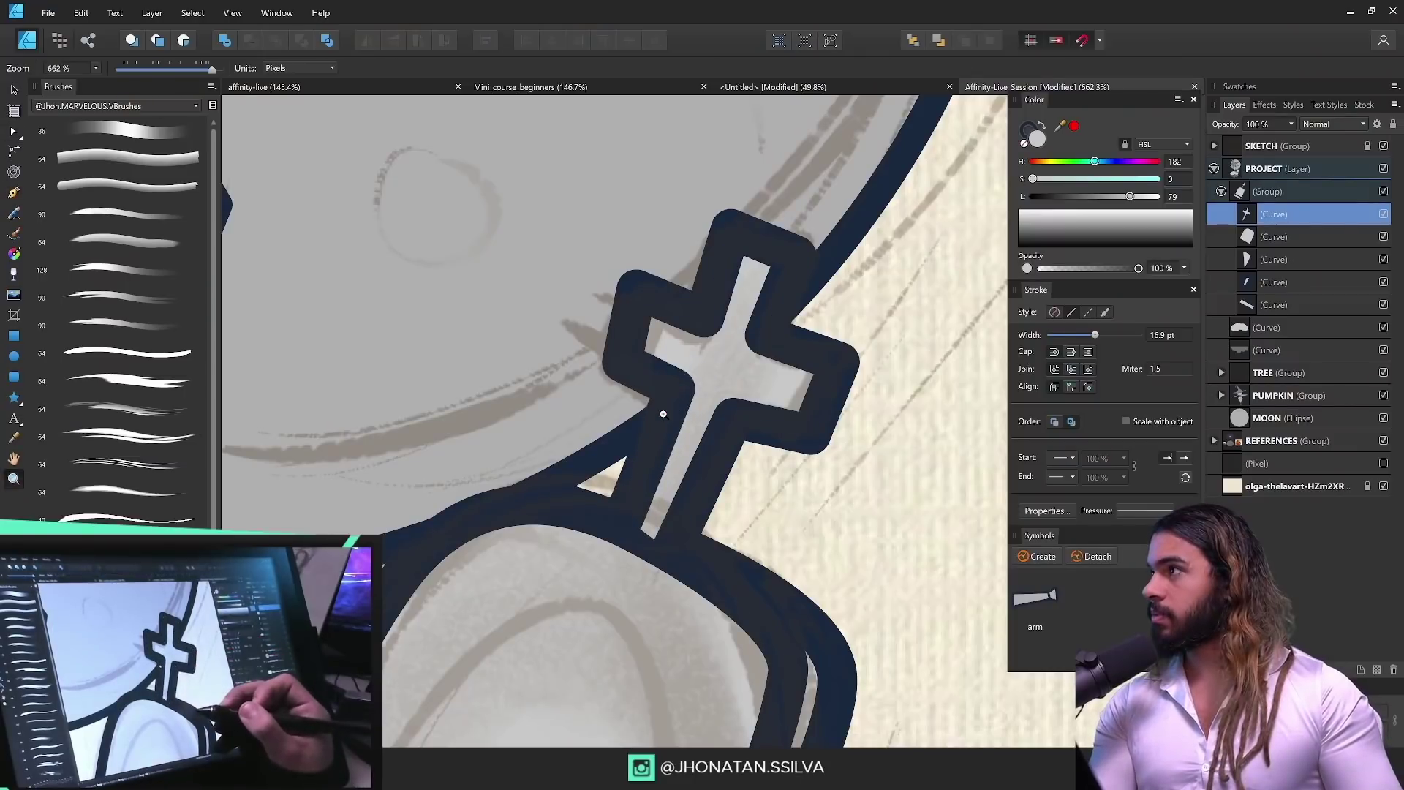
Step: Align the cross's stroke to the outside of its path
drag(662, 414, 677, 495)
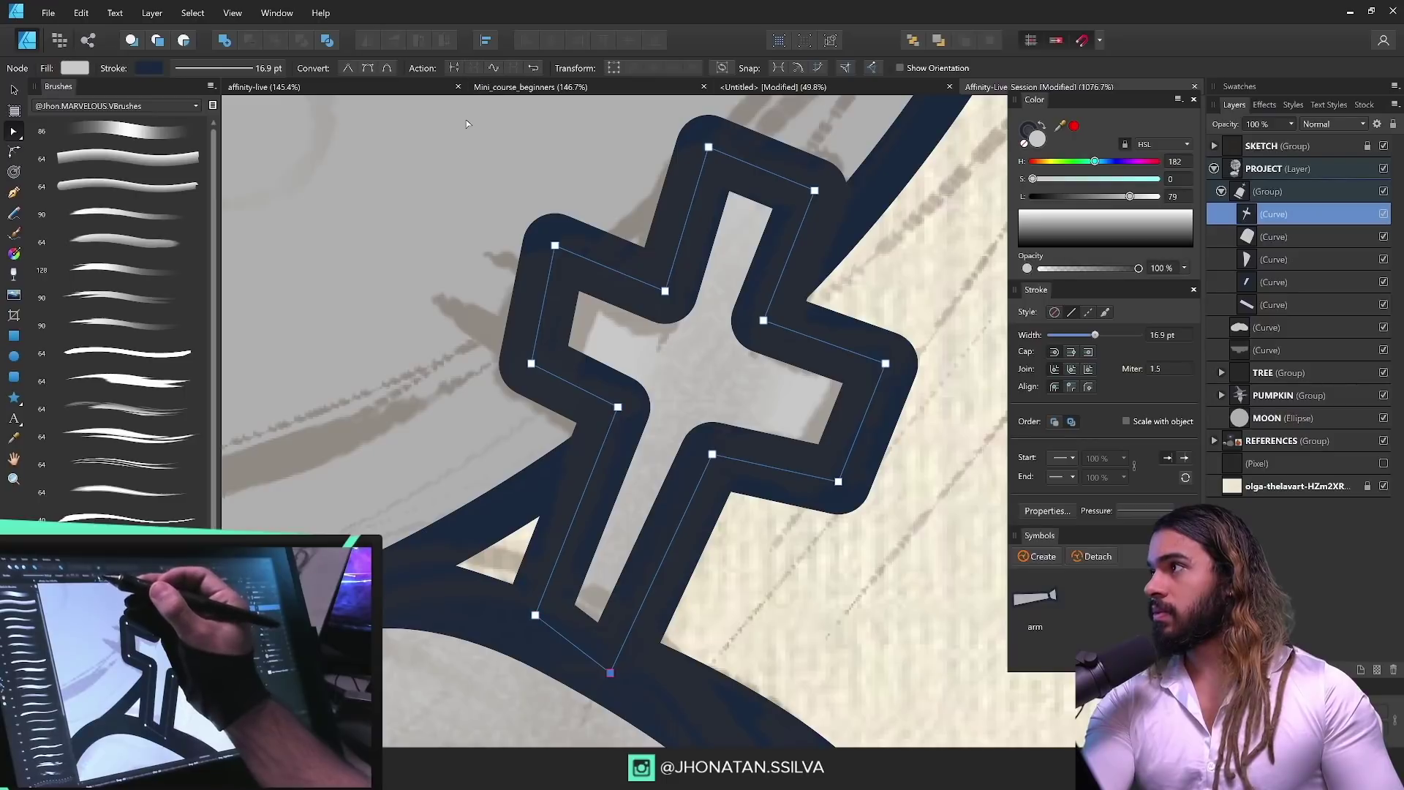
key(z)
drag(749, 360, 621, 431)
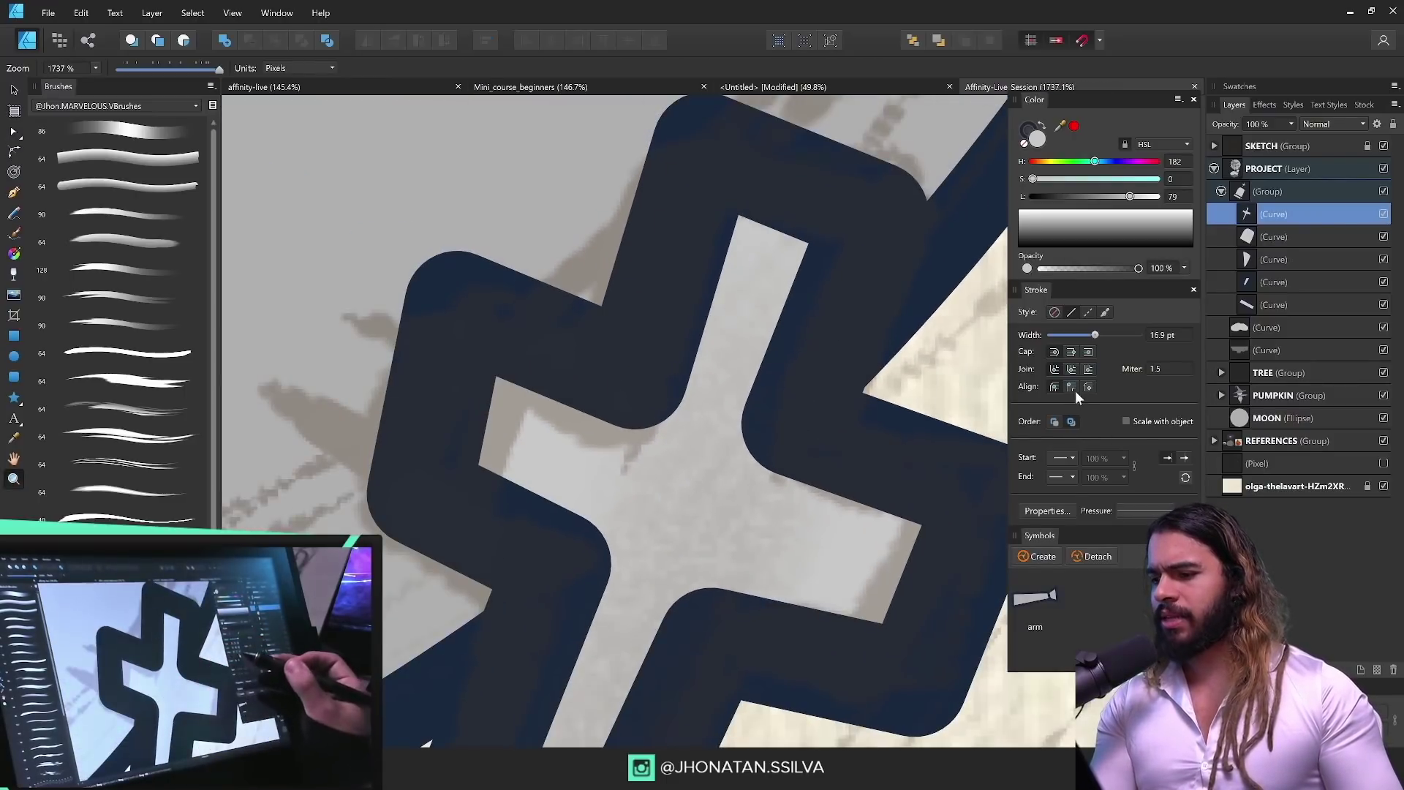
mouse_move(820, 483)
mouse_down()
mouse_move(831, 411)
mouse_move(774, 454)
mouse_move(740, 414)
mouse_up()
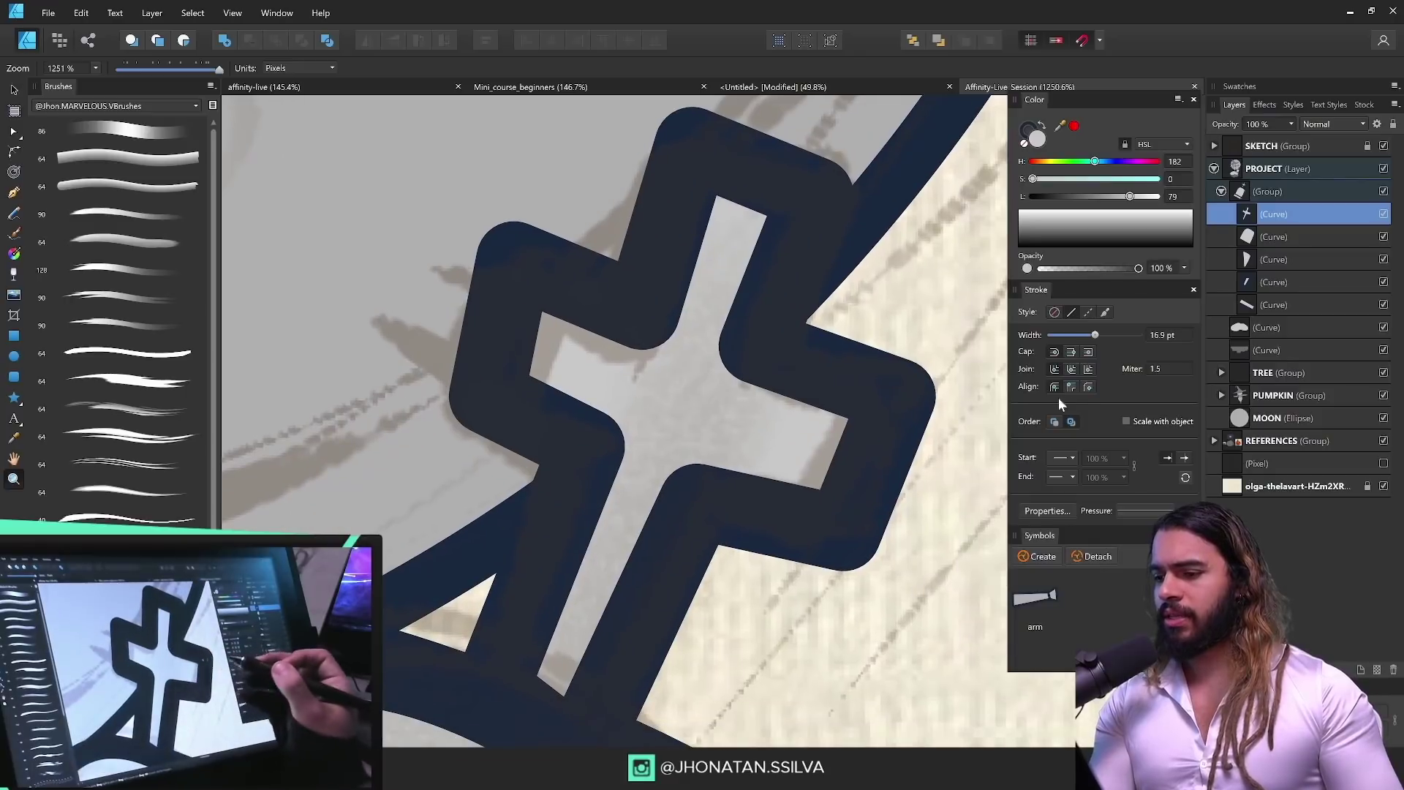
click(1072, 386)
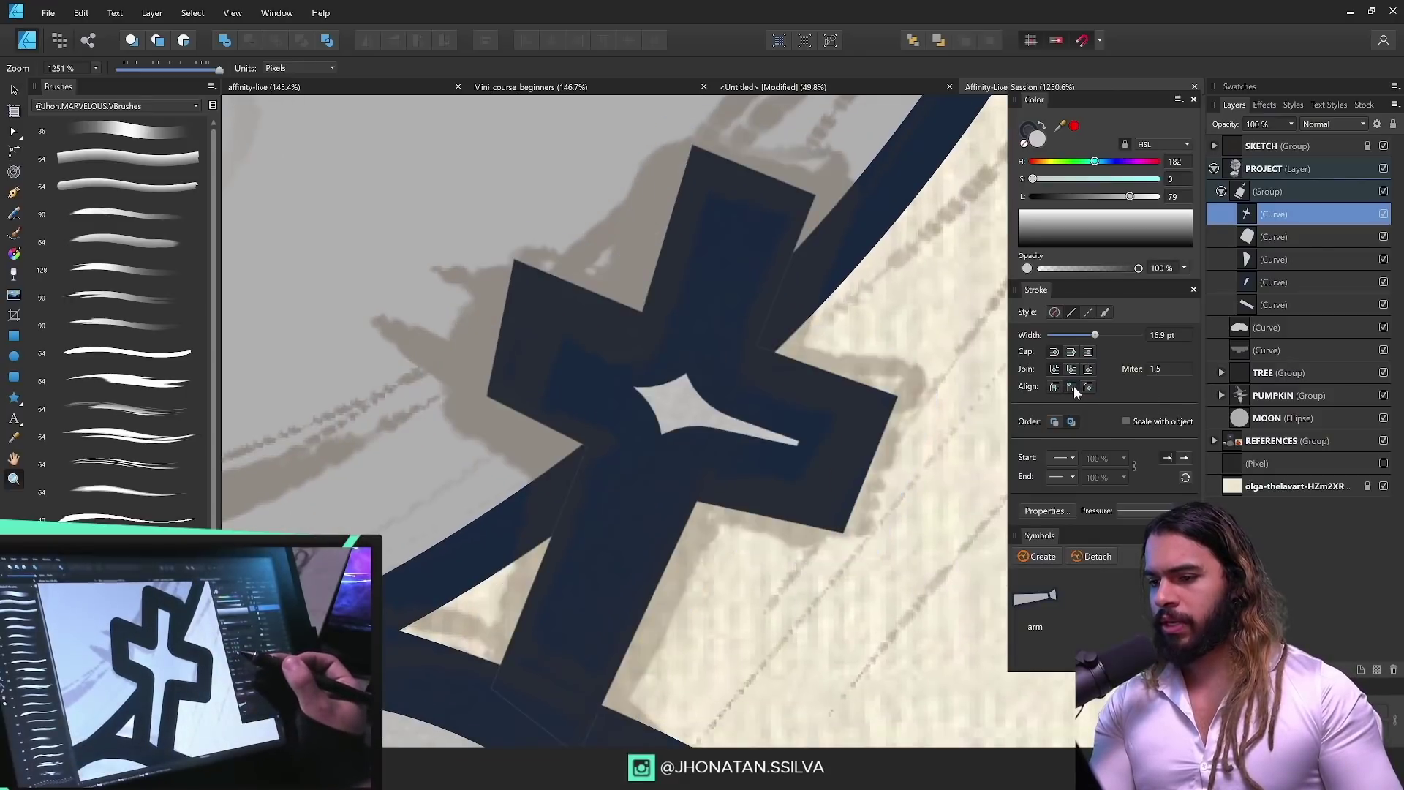
click(1088, 386)
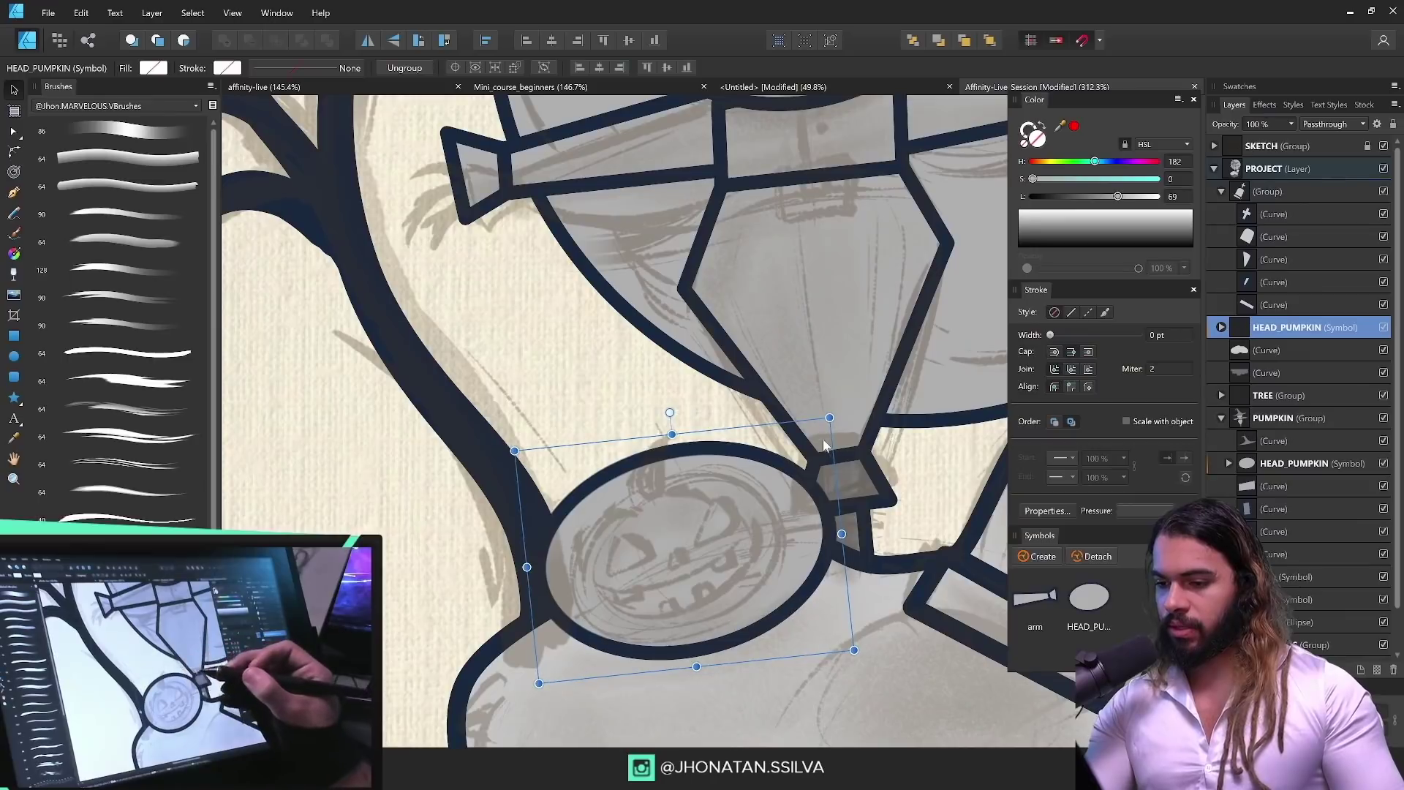
Step: Fit the copied pumpkin head to the small sketched pumpkin on the ground beside the tree trunk
drag(731, 475, 739, 515)
scroll(738, 514, down, 4)
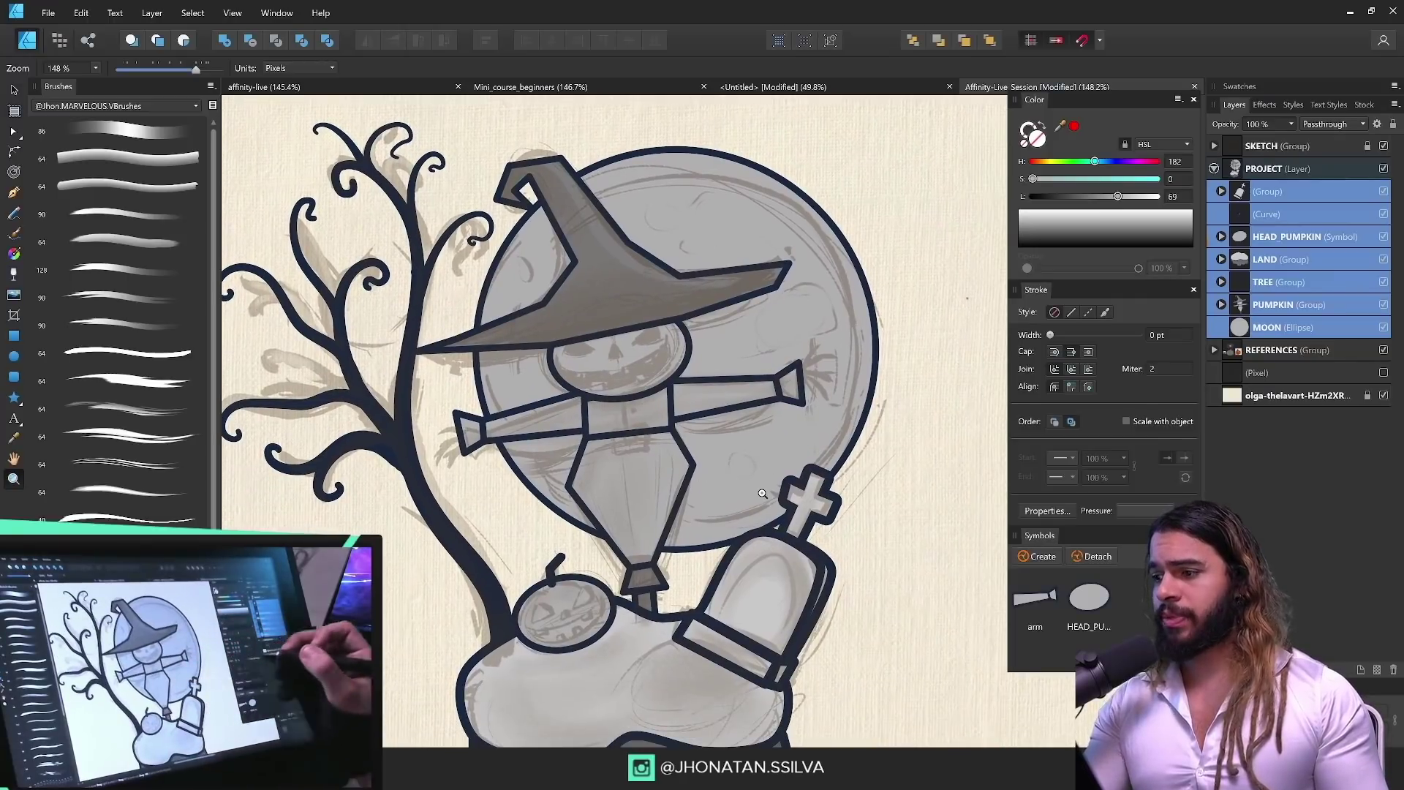
Step: Select all project items from the tombstone group down to the PUMPKIN group and hide them, keeping only the moon shown
click(1303, 190)
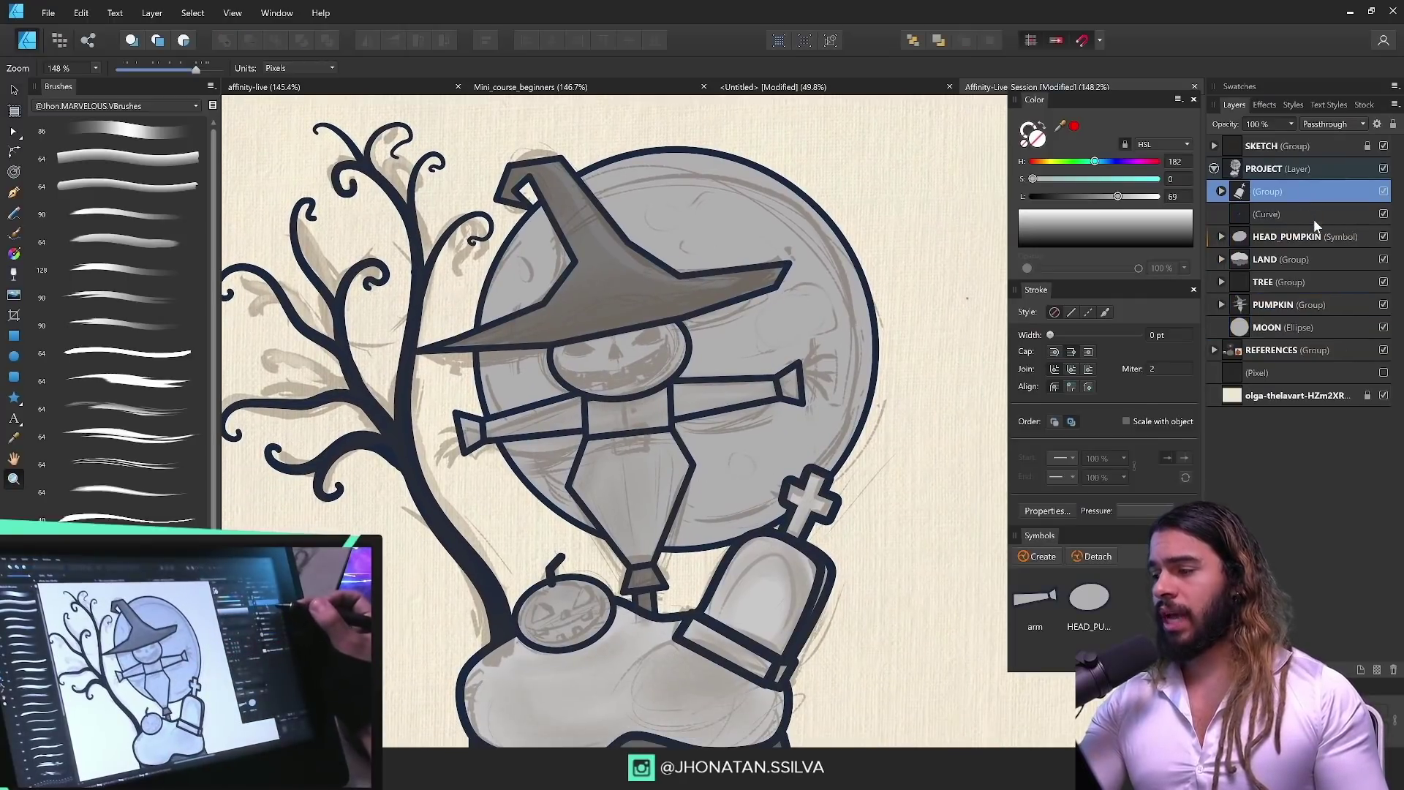
shift+click(1293, 310)
drag(639, 438, 688, 417)
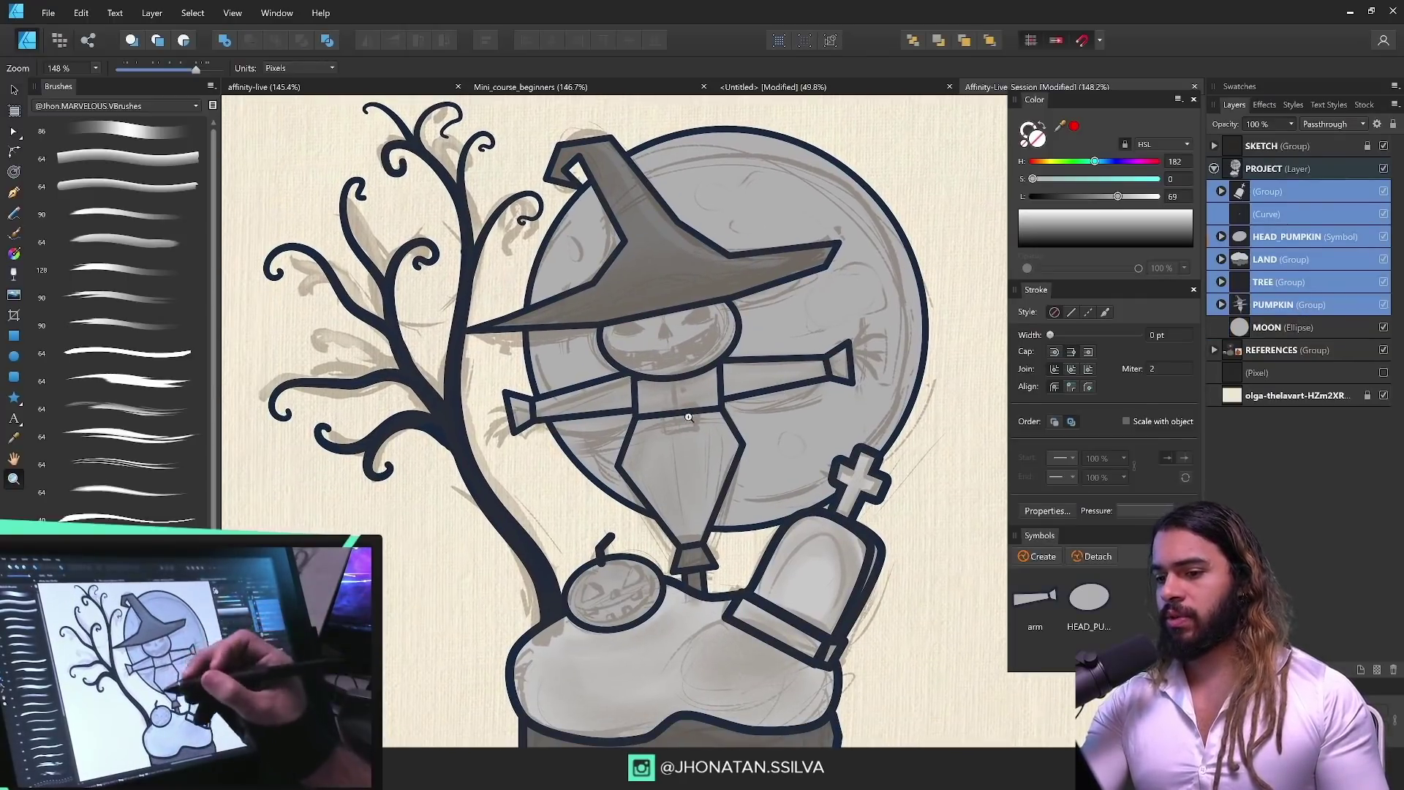
click(1383, 305)
drag(884, 327, 914, 333)
Step: Select the MOON ellipse and turn on inserting new objects inside the selection for the Pencil tool
key(v)
click(913, 335)
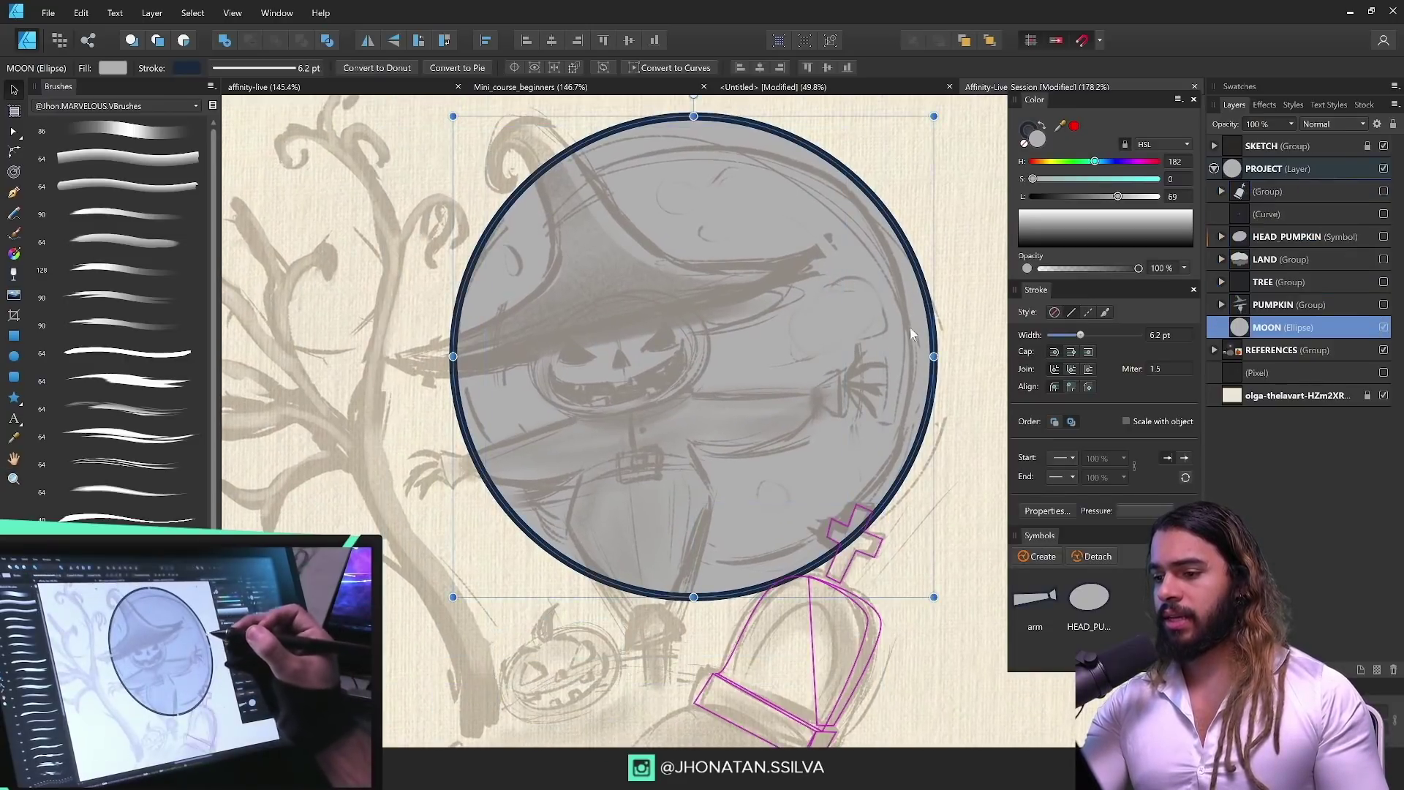
drag(869, 381, 837, 419)
key(z)
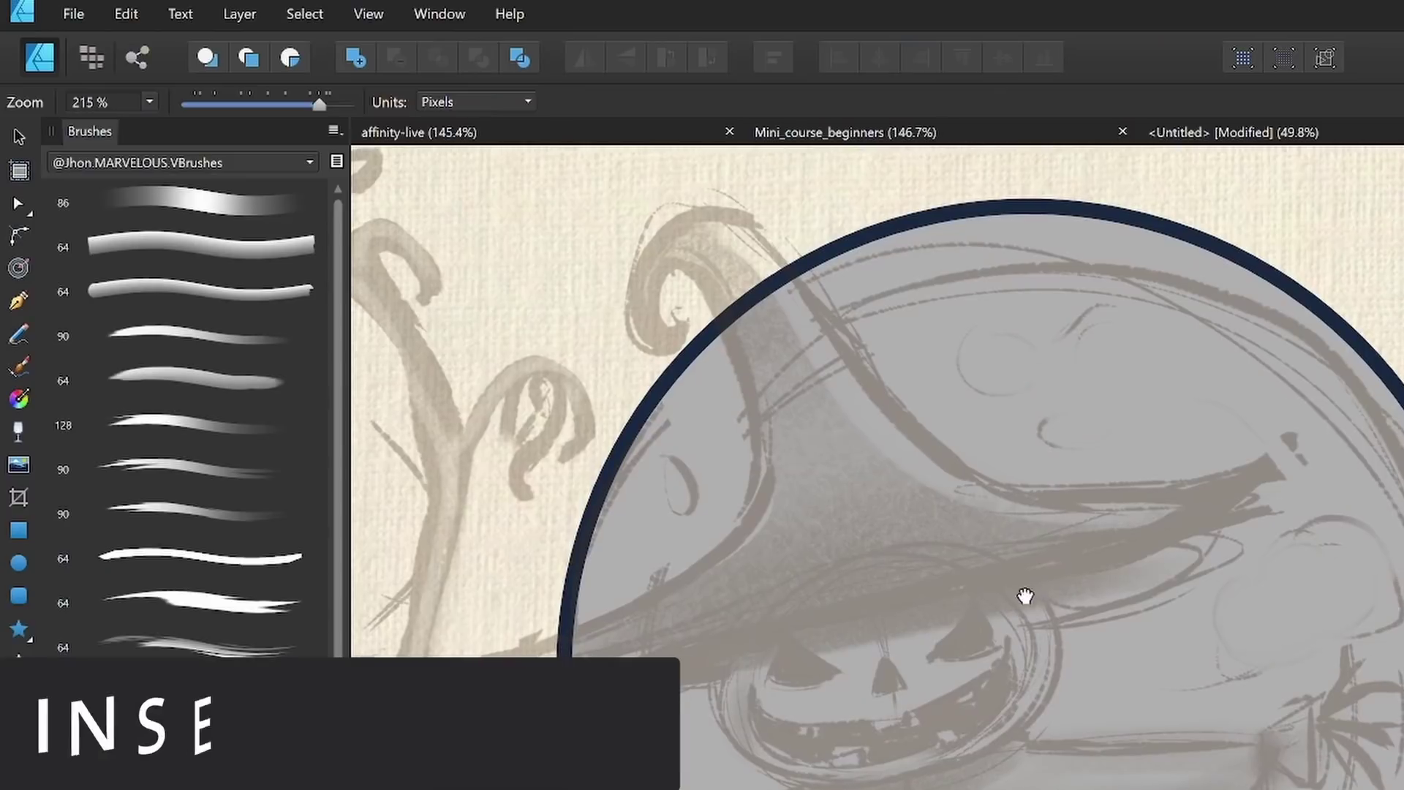
key(n)
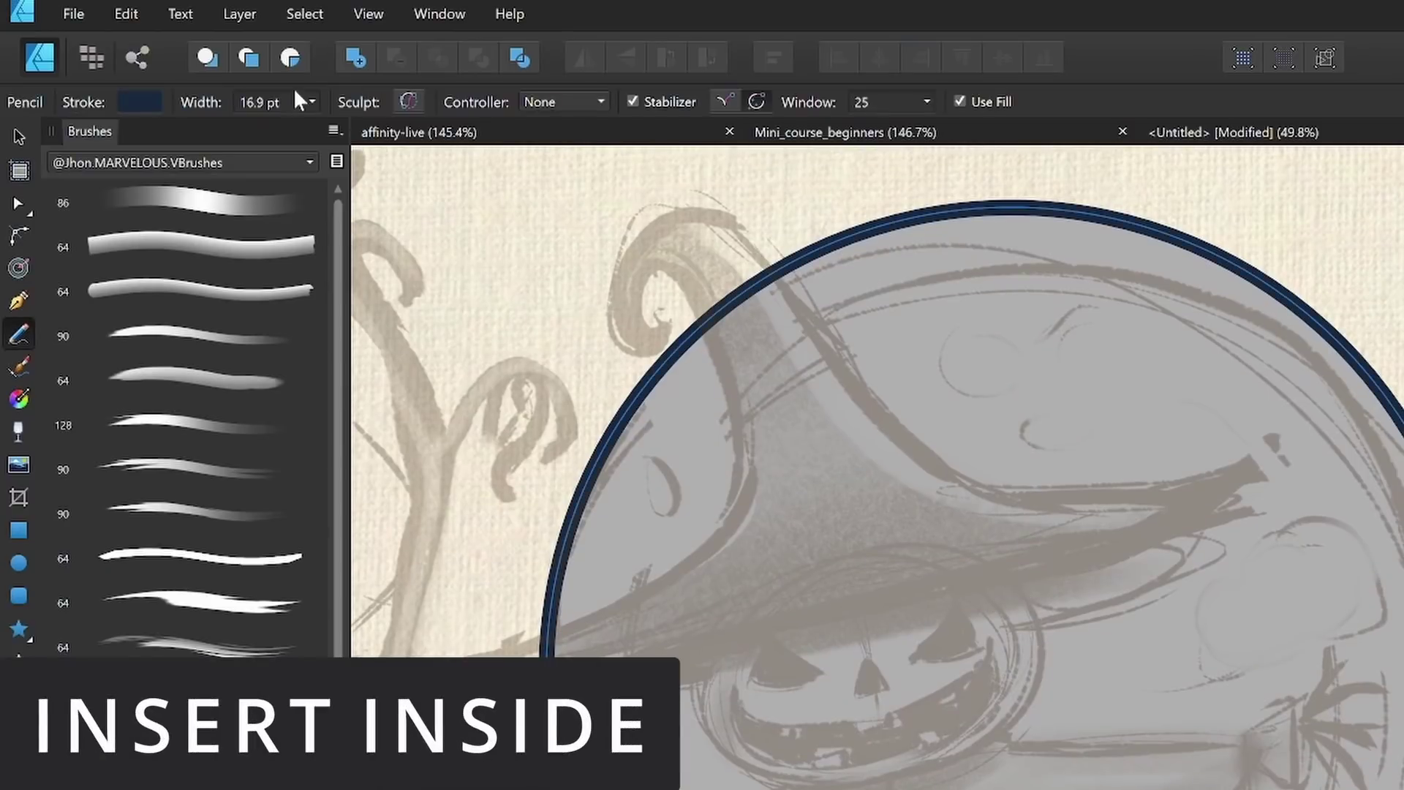
click(290, 60)
Step: Clear the selection and set the drawing style to no stroke with a light grey fill of lightness 84
key(z)
drag(994, 512, 1144, 649)
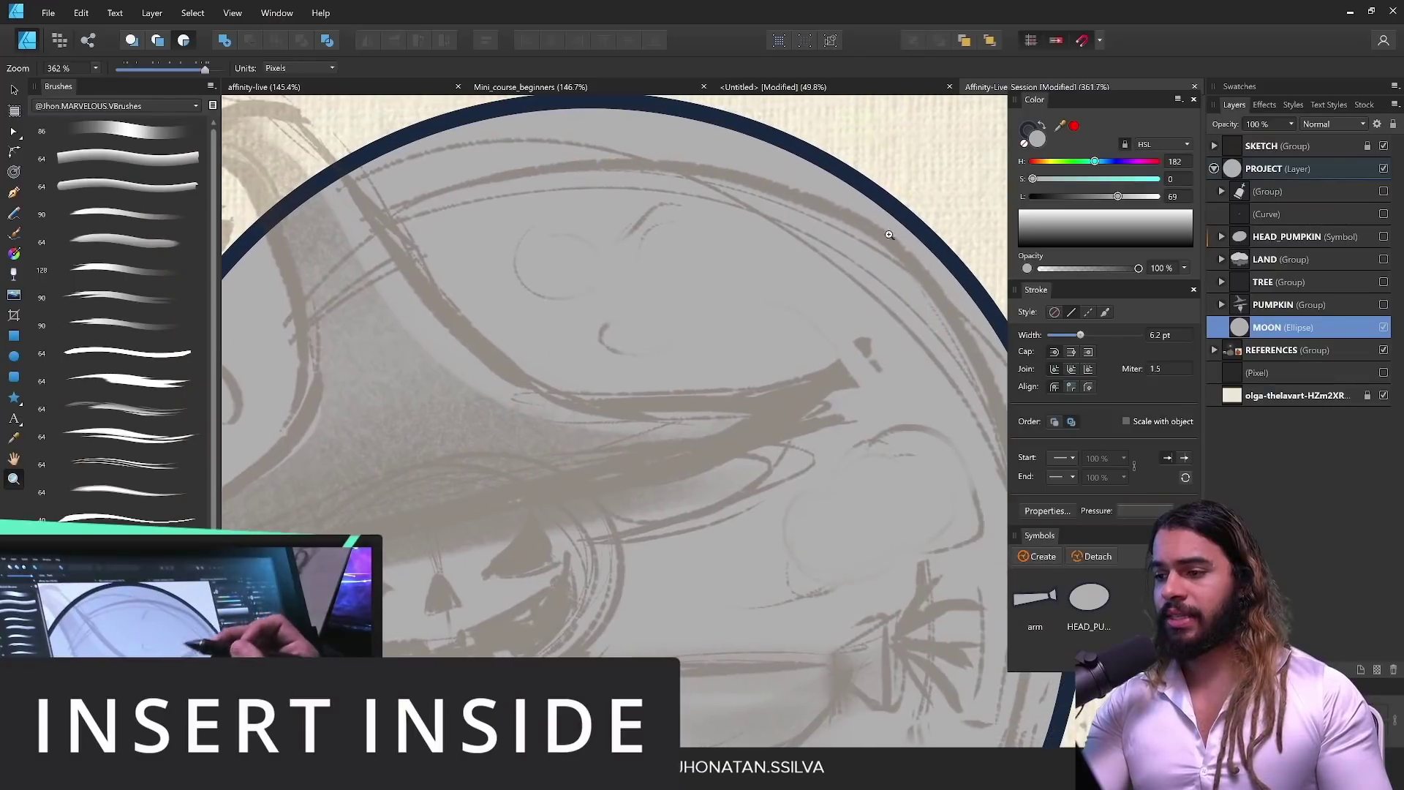
key(ctrl+d)
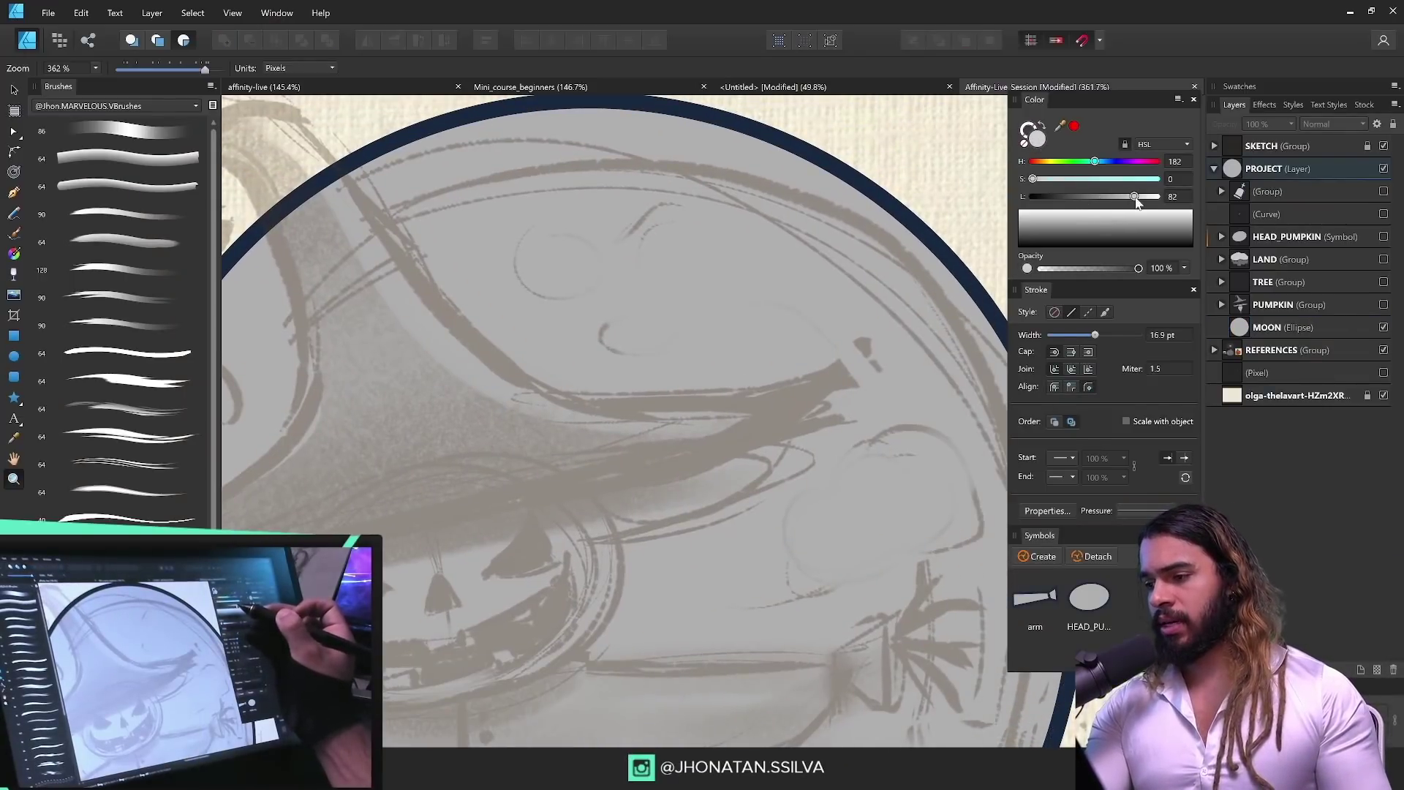
Step: Reselect the moon and draw a round crater freehand inside its upper part with the Pencil tool
key(v)
click(925, 236)
key(z)
mouse_move(925, 237)
mouse_down()
mouse_move(805, 295)
mouse_move(840, 312)
mouse_up()
key(n)
drag(672, 253, 728, 306)
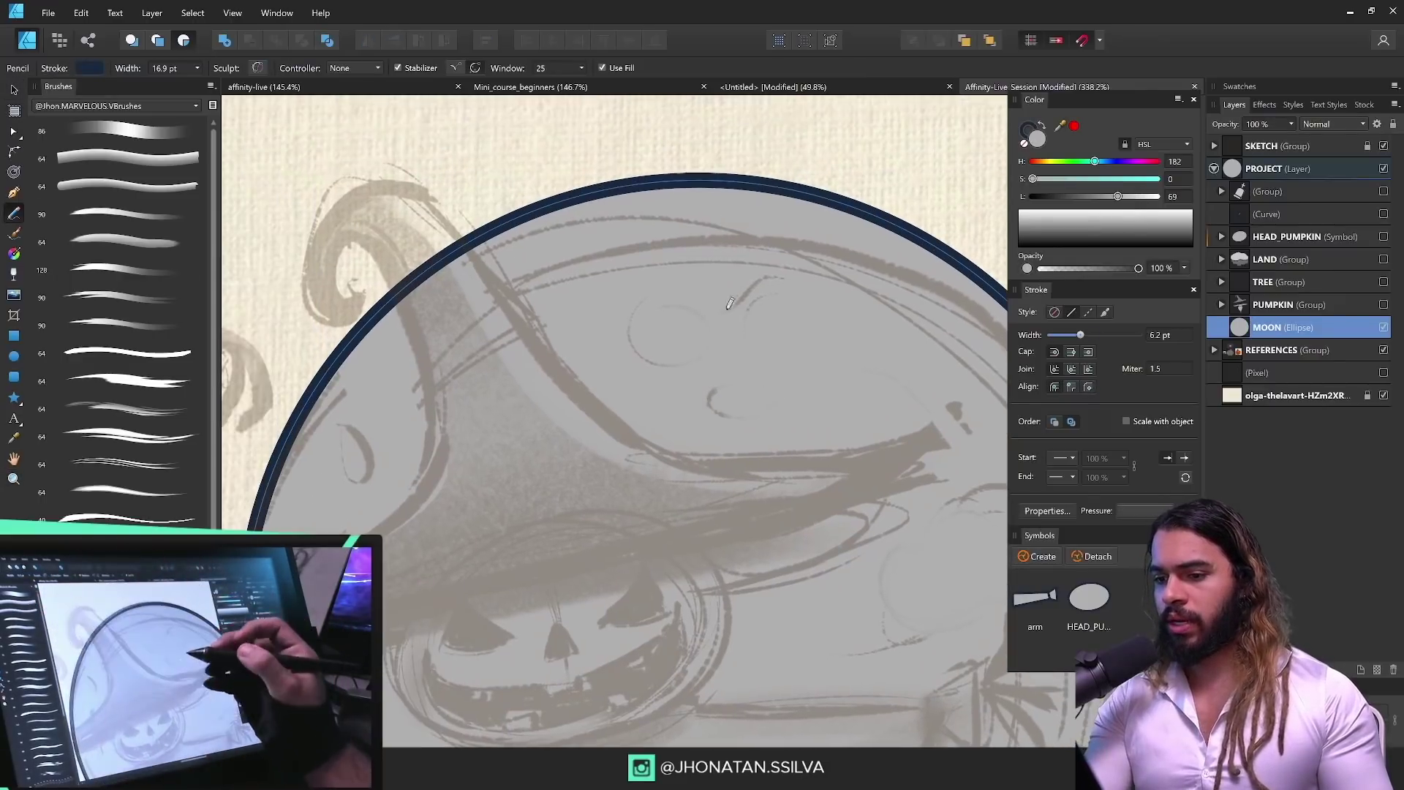
mouse_move(605, 374)
mouse_down()
mouse_move(699, 294)
mouse_move(733, 314)
mouse_move(708, 294)
mouse_up()
key(a)
key(space)
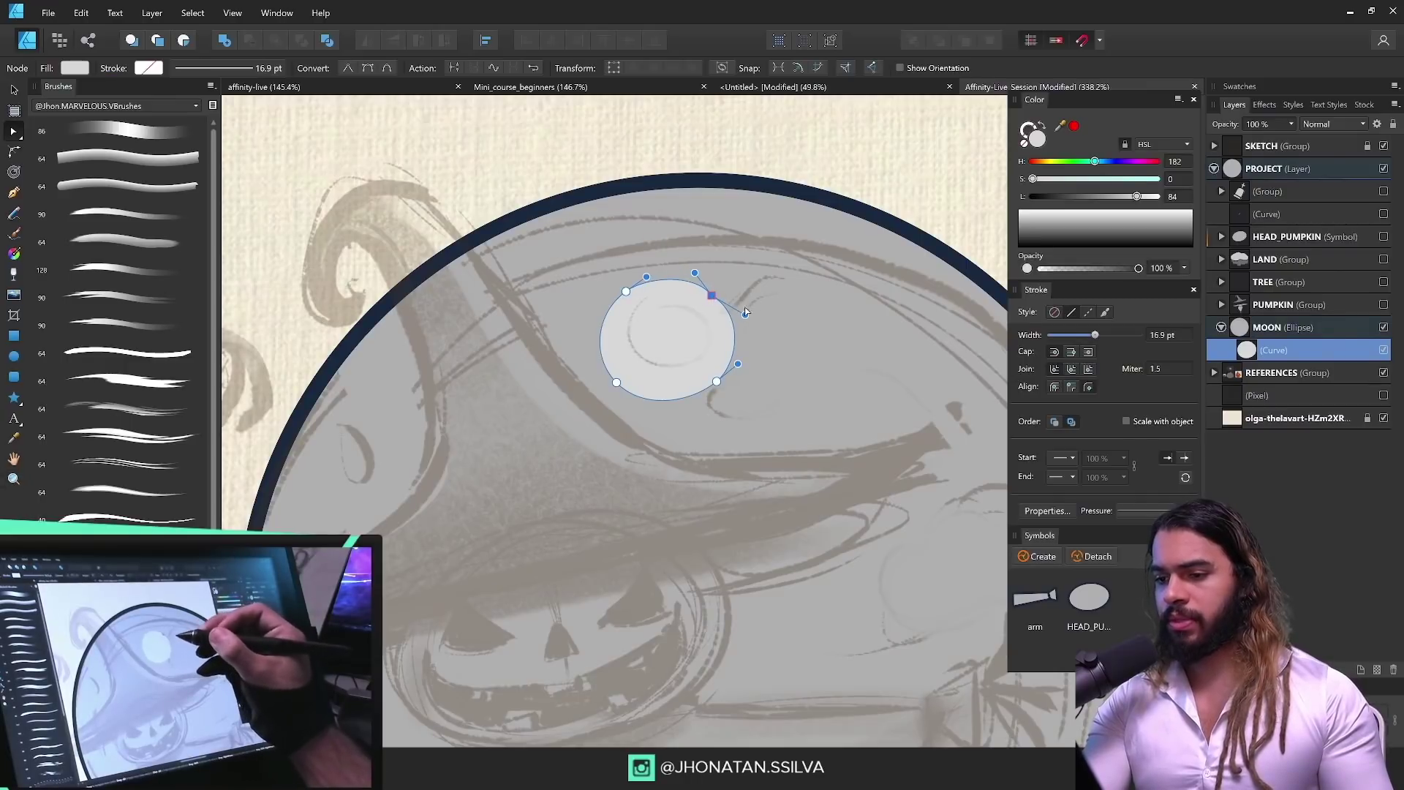
Step: Draw more rounded craters of varied sizes across the moon, including a large one on its right side and some overlapping the edge
key(space)
drag(821, 342, 661, 247)
key(n)
drag(875, 473, 896, 498)
key(space)
mouse_move(878, 454)
mouse_down()
mouse_move(791, 406)
mouse_move(812, 456)
mouse_up()
key(ctrl+space)
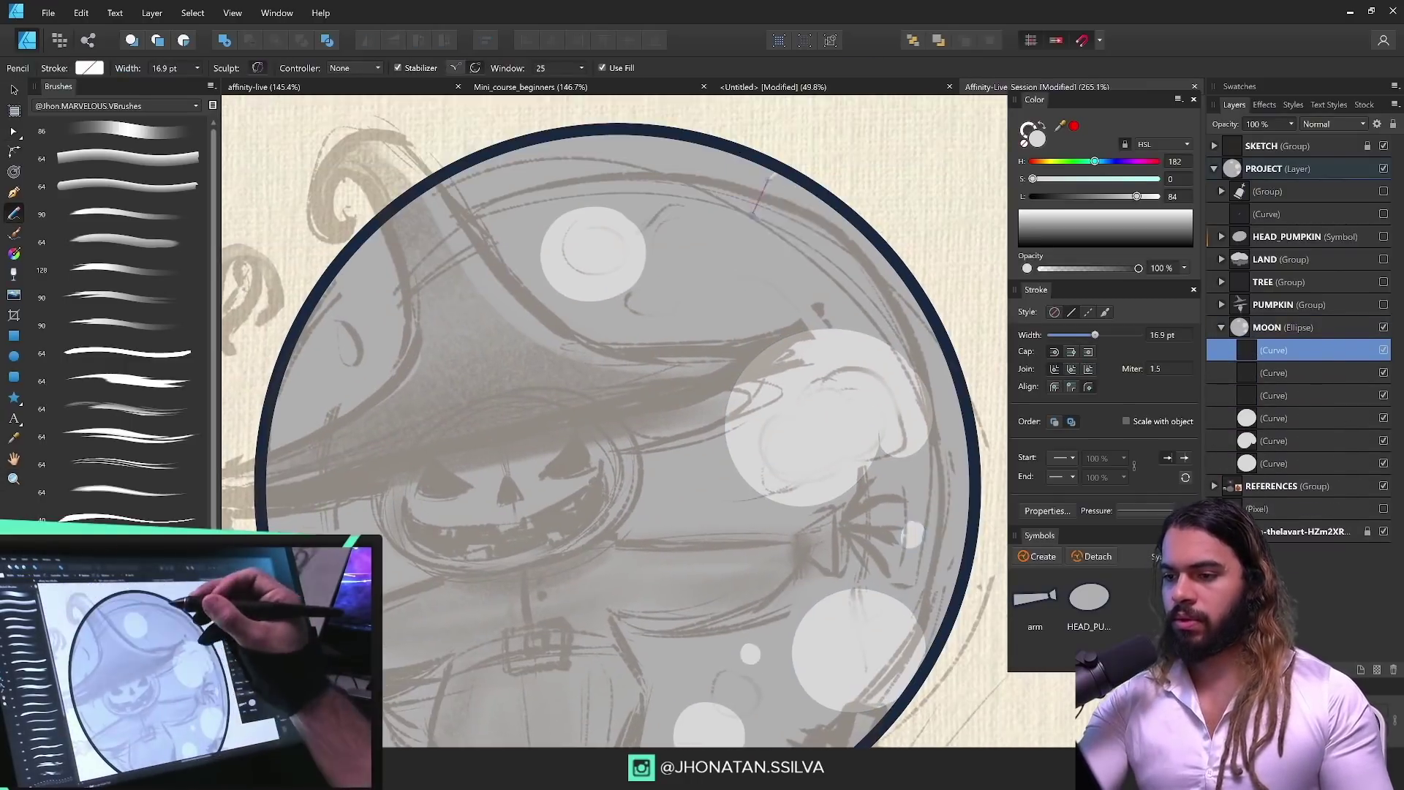
drag(520, 515, 522, 558)
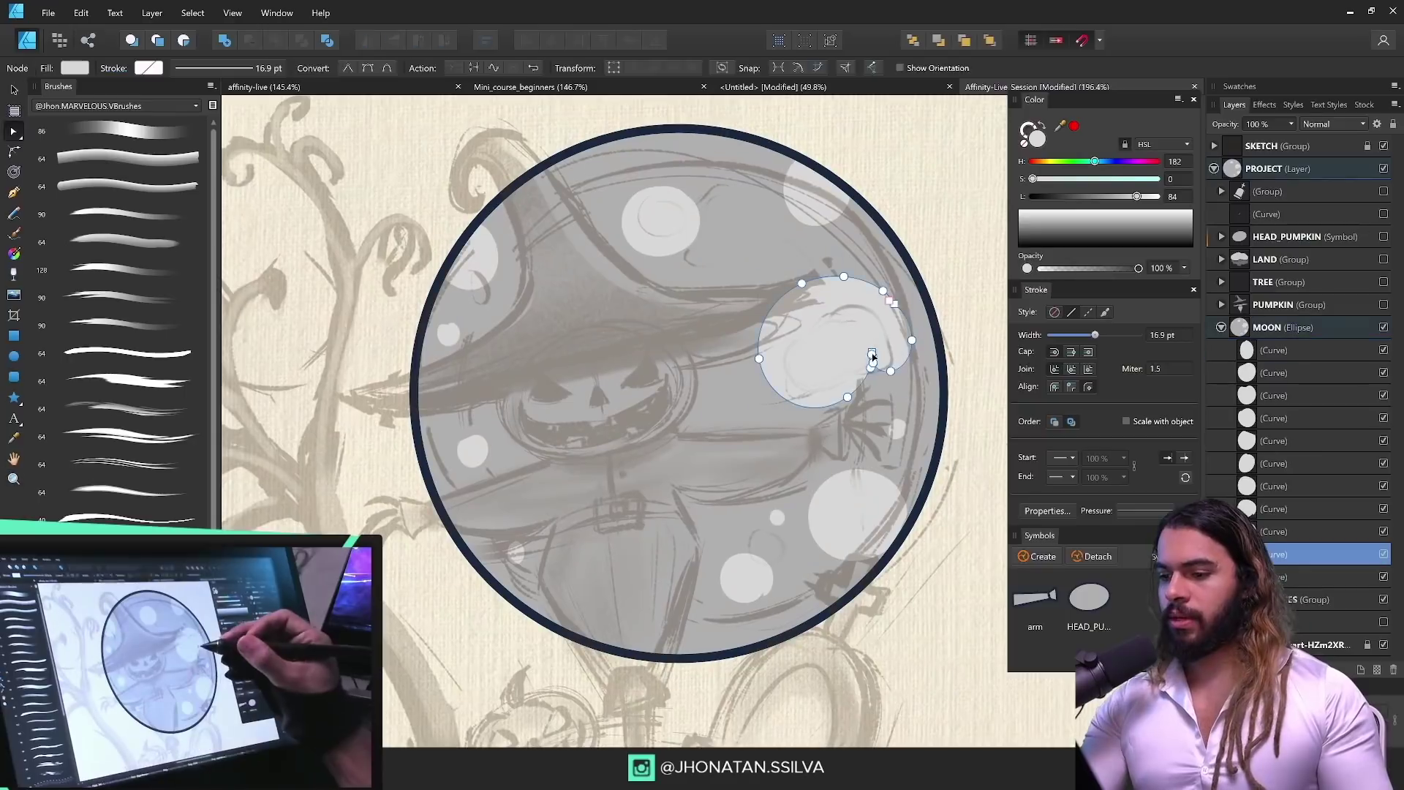
mouse_move(636, 385)
mouse_down()
mouse_move(658, 403)
mouse_move(767, 384)
mouse_up()
Step: Select the moon, hide the SKETCH group and remove the moon's outline stroke
click(1306, 329)
click(1383, 146)
key(ctrl+space)
key(ctrl+space)
click(1028, 131)
click(1025, 144)
key(space)
Step: Apply an elliptical gradient fill to the moon, centred slightly up and left and extending to its right edge
key(g)
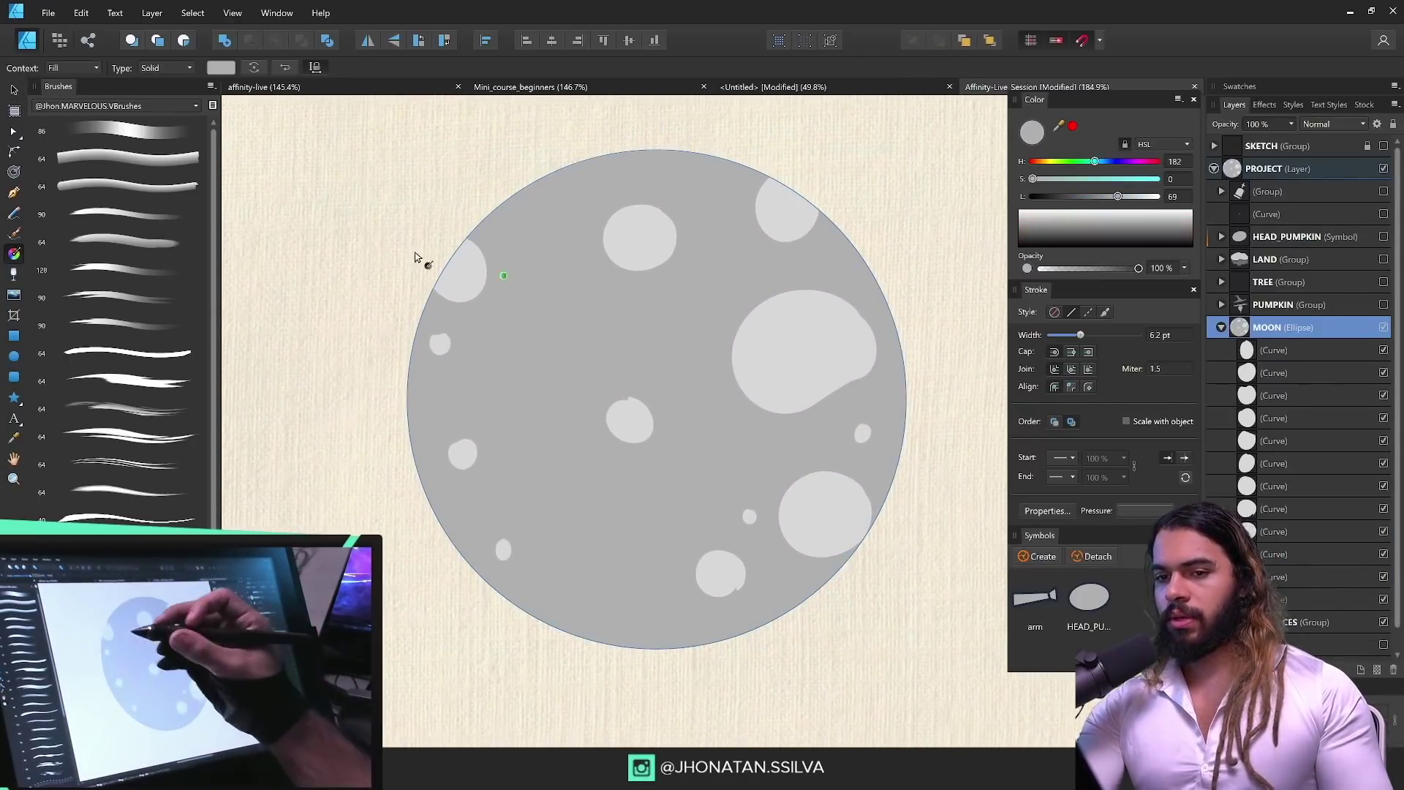
click(178, 71)
click(178, 133)
drag(656, 400, 629, 379)
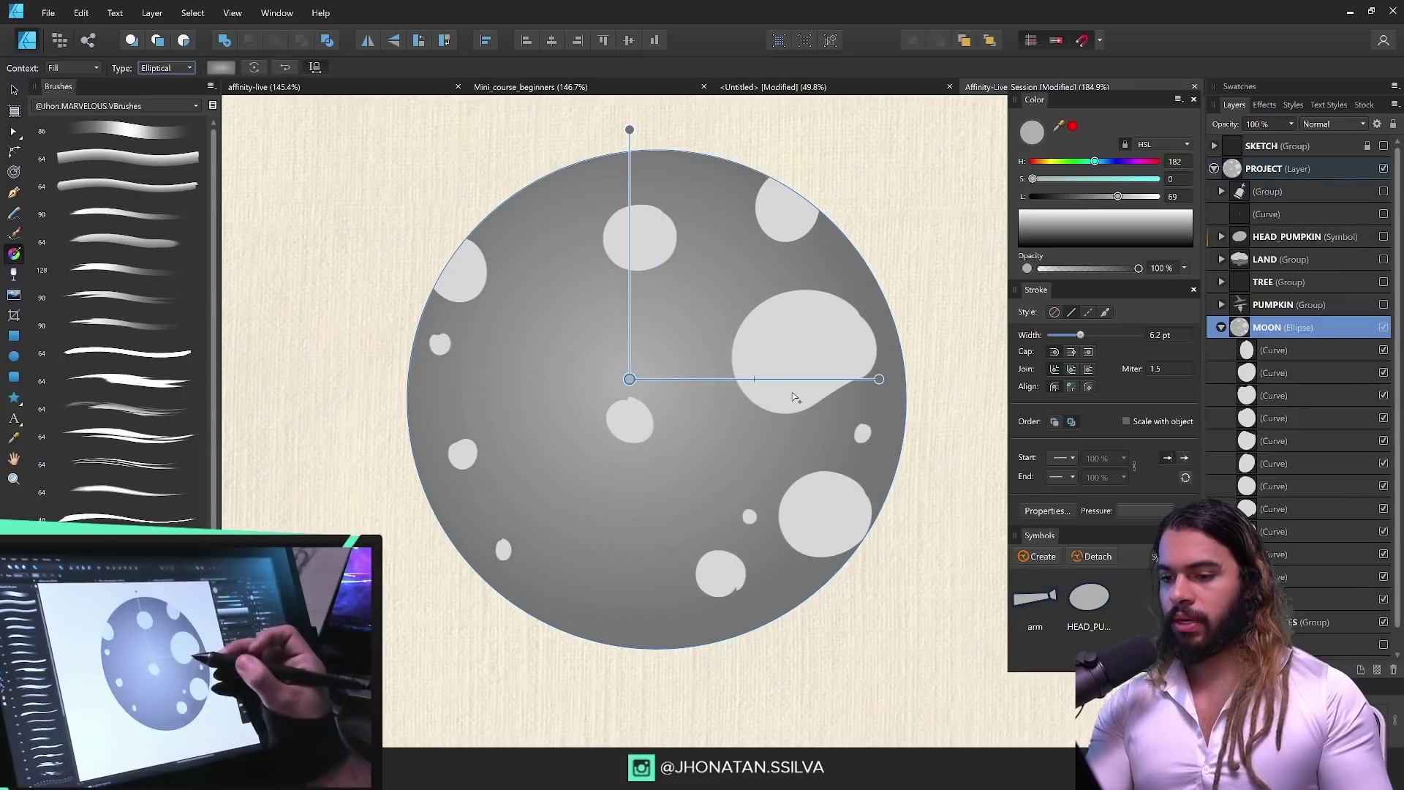
drag(878, 379, 898, 400)
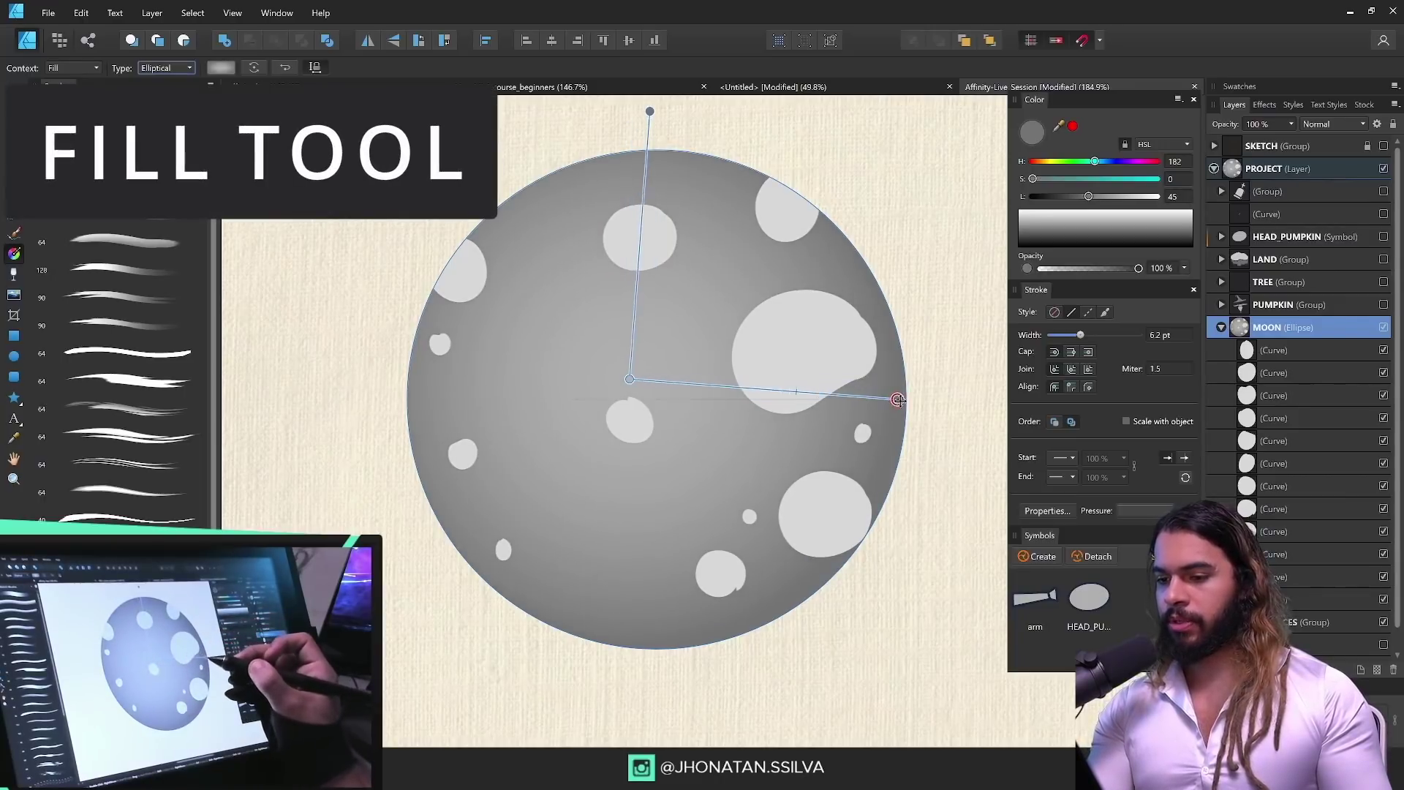
Step: Select all craters inside the moon and lower their layer opacity to 43%
key(v)
click(503, 548)
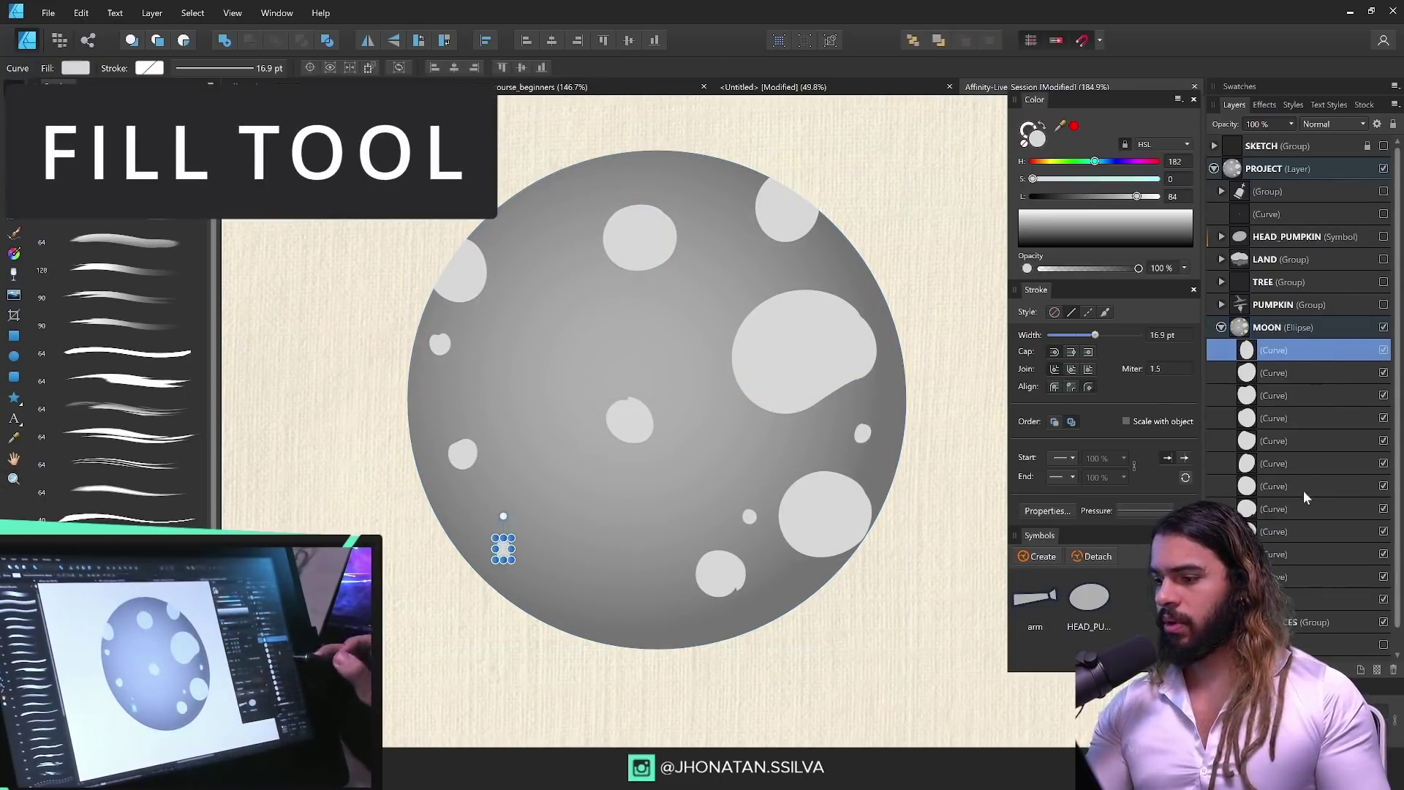
key(ctrl+a)
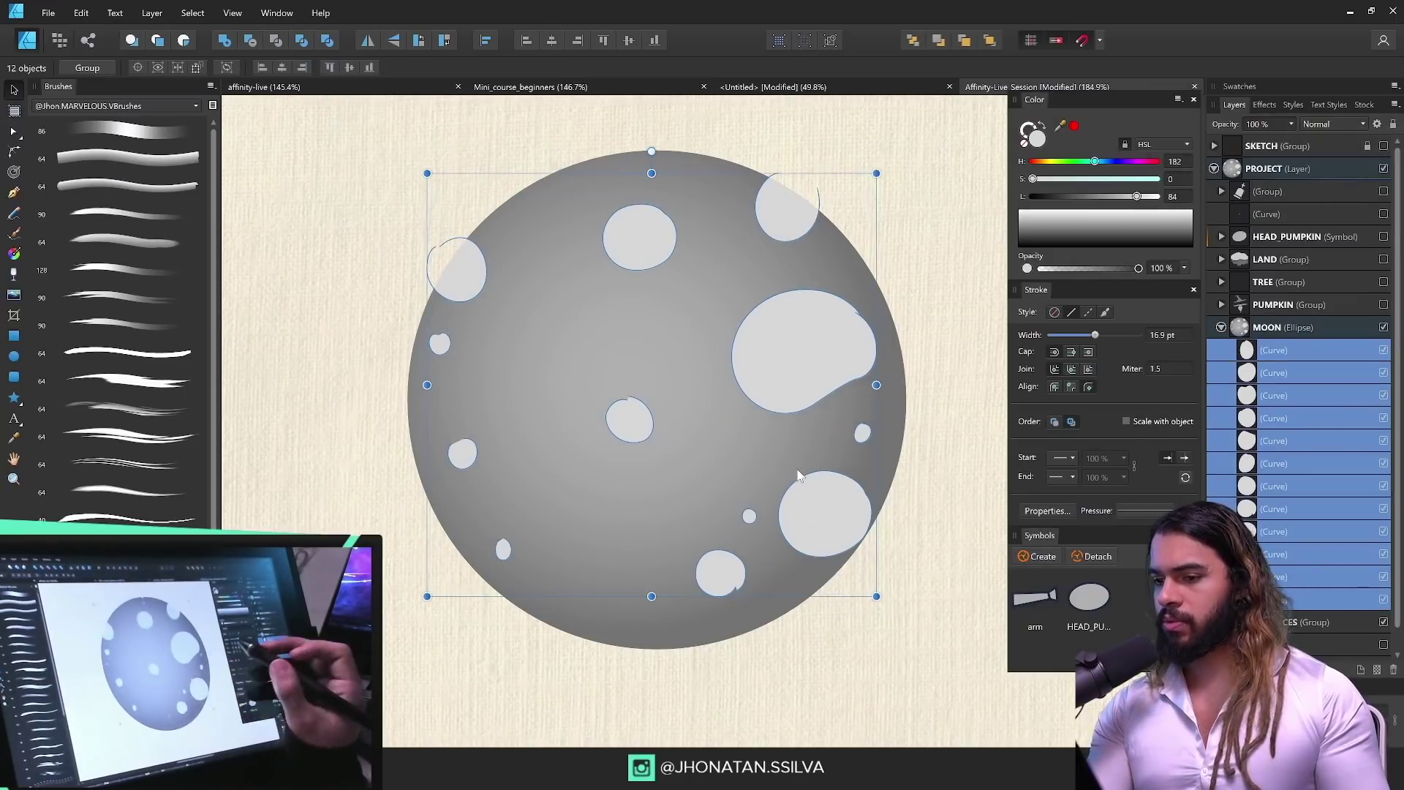
click(1291, 124)
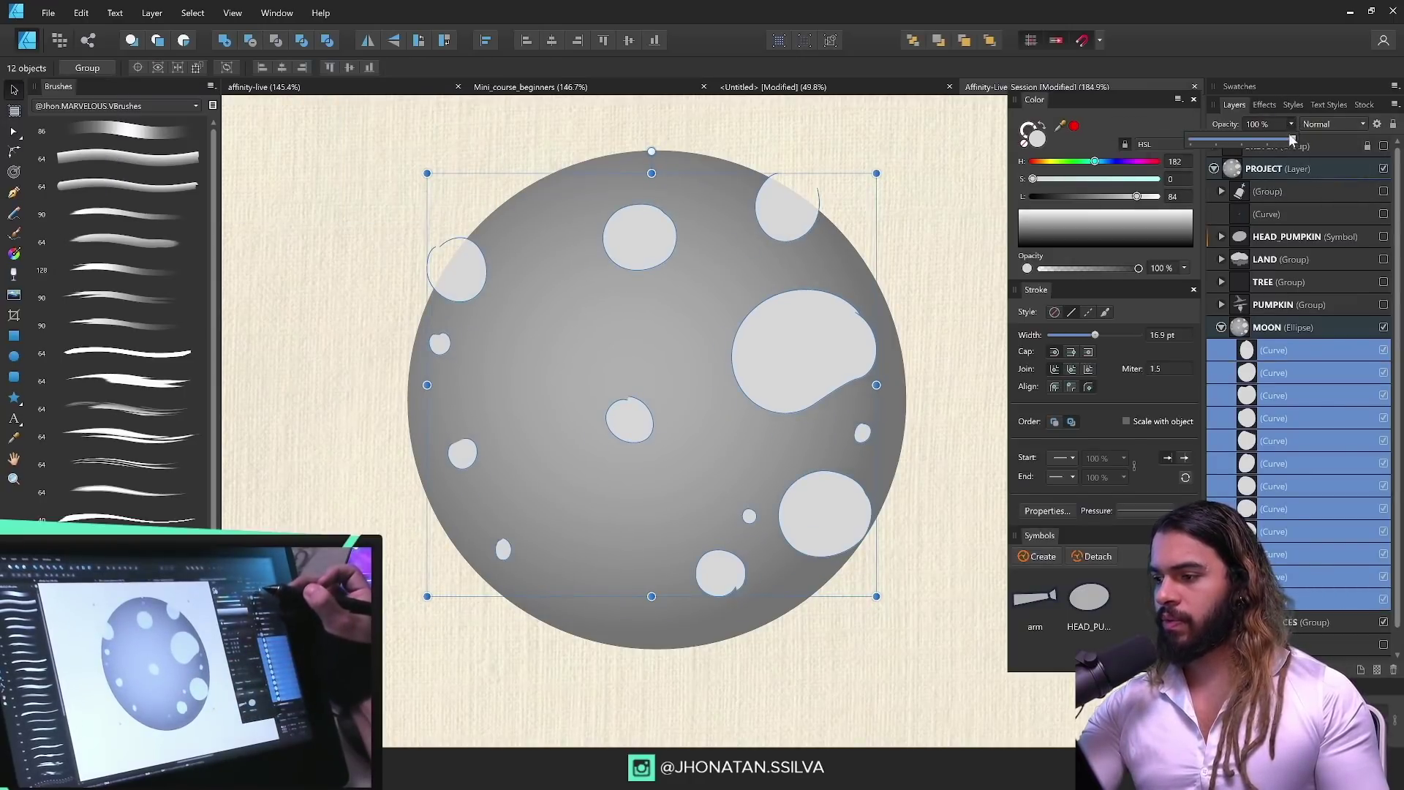
drag(1289, 135, 1249, 136)
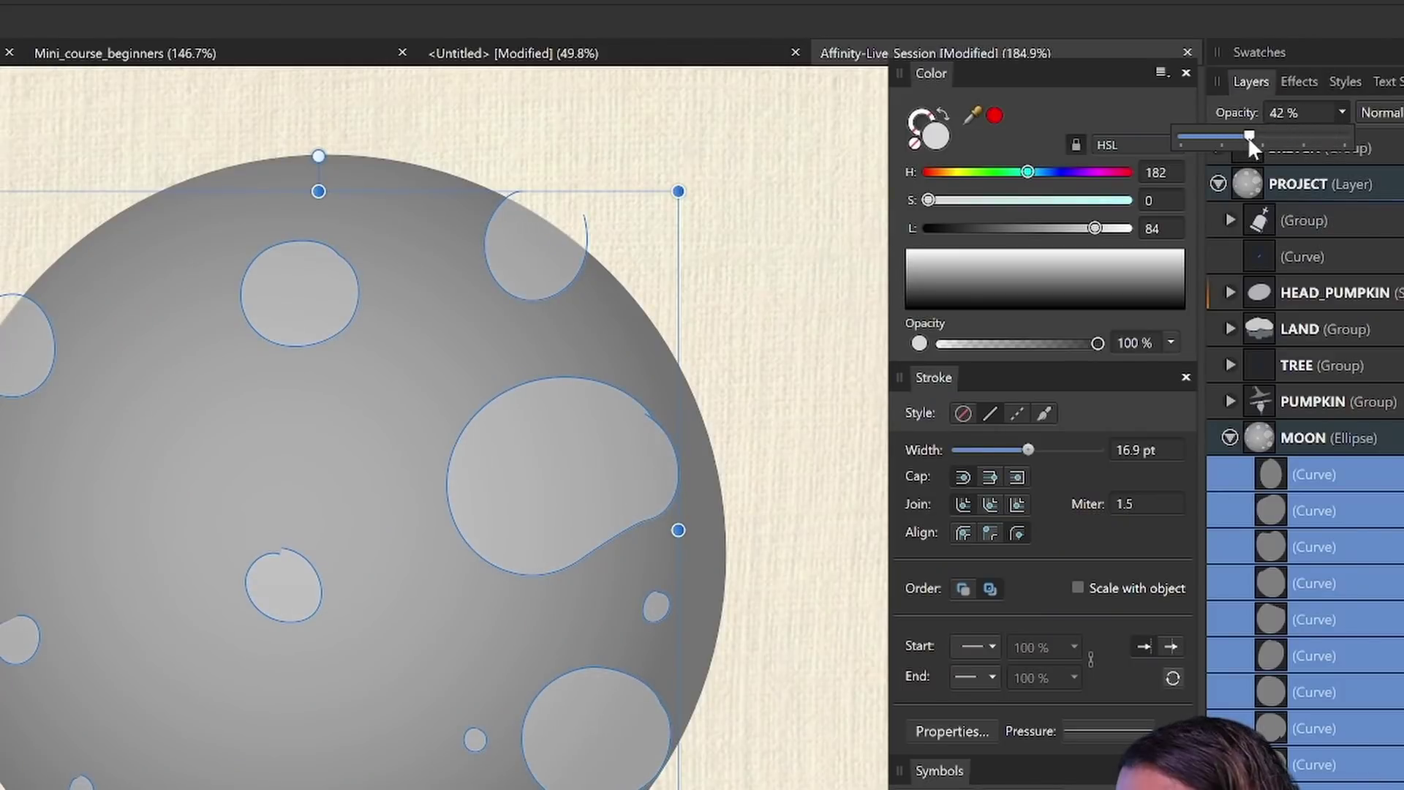
Step: Apply a linear gradient fill to the moon's large right crater, running diagonally from its upper left to its lower right
click(589, 511)
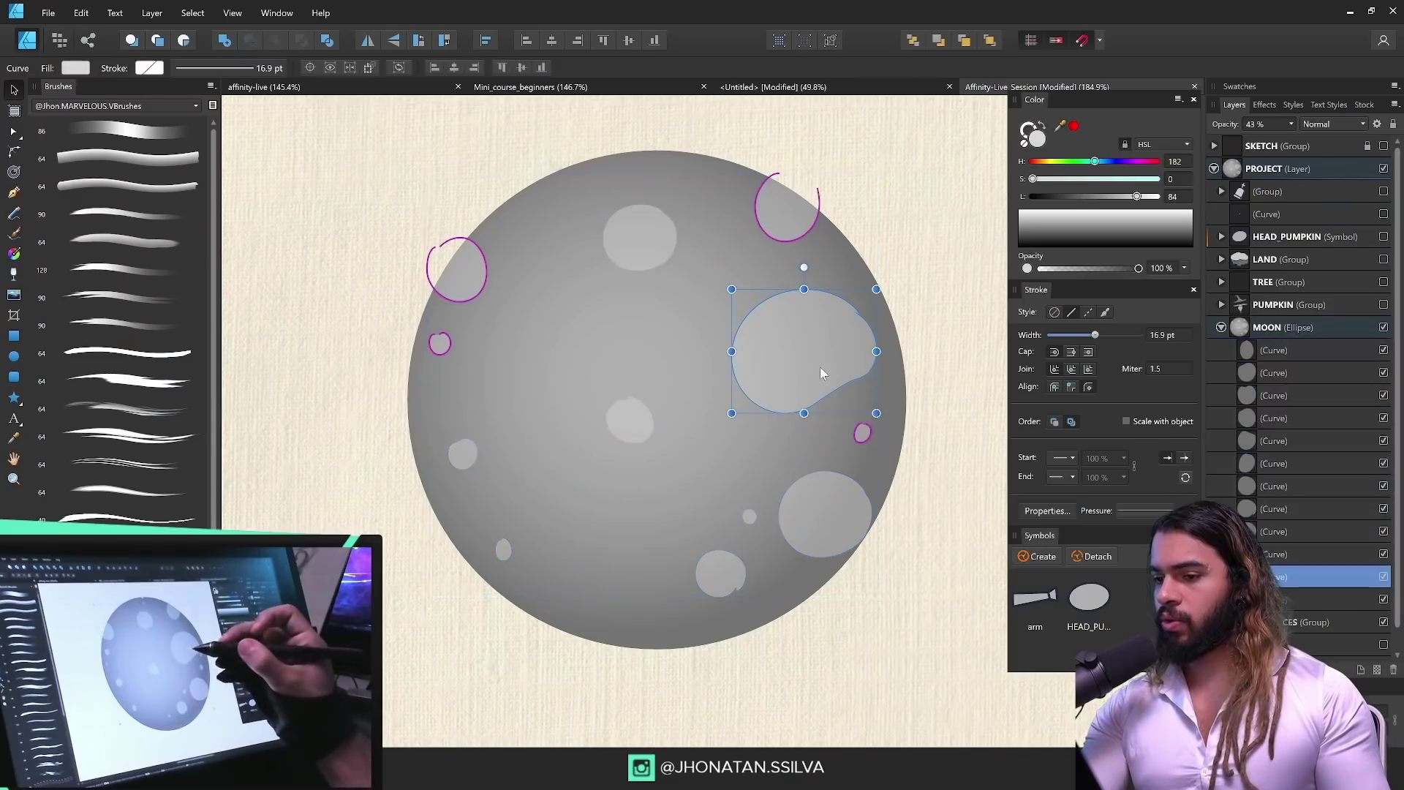
key(z)
key(v)
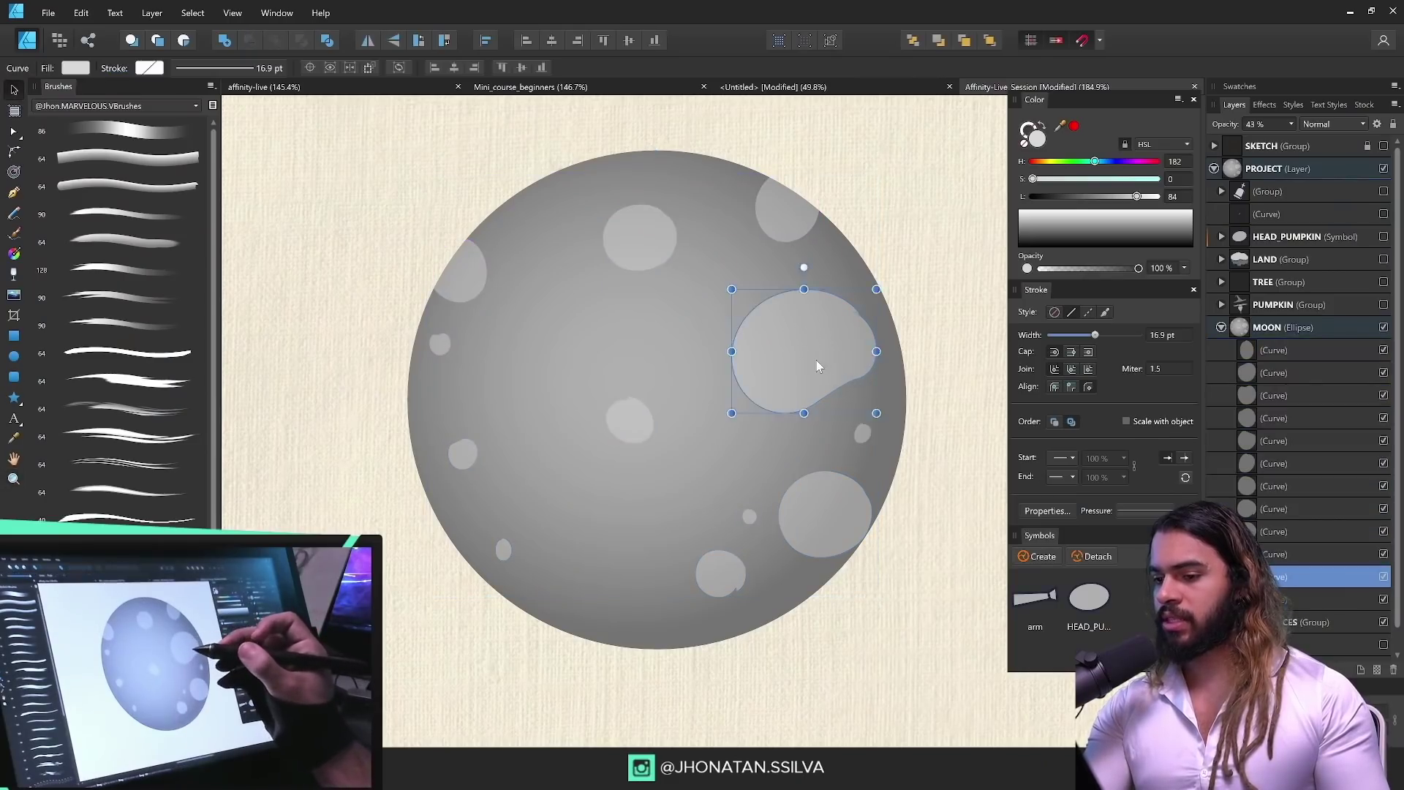
key(g)
drag(773, 308, 829, 403)
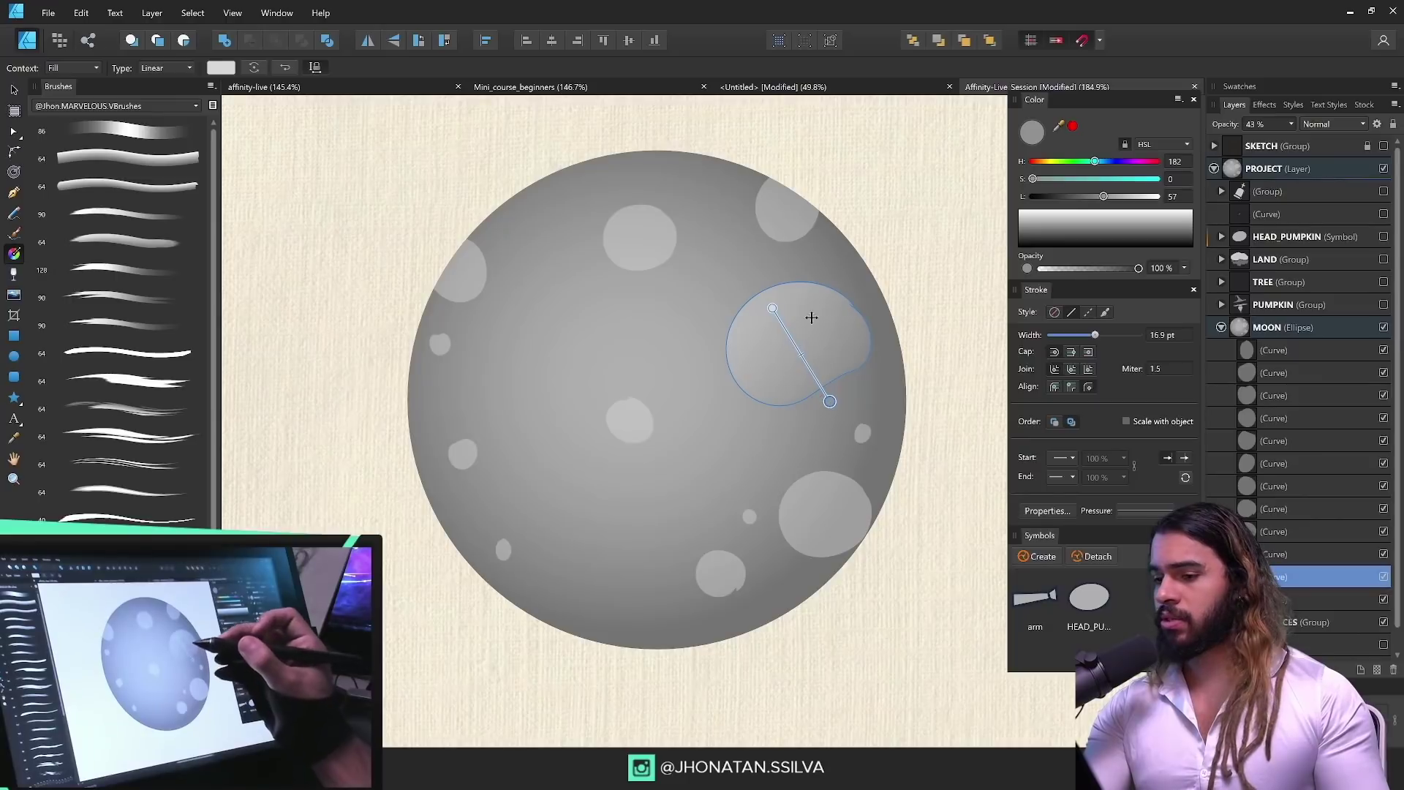
Step: Apply linear gradient fills to the crater near the moon's top and the one at its upper-right edge
click(641, 234)
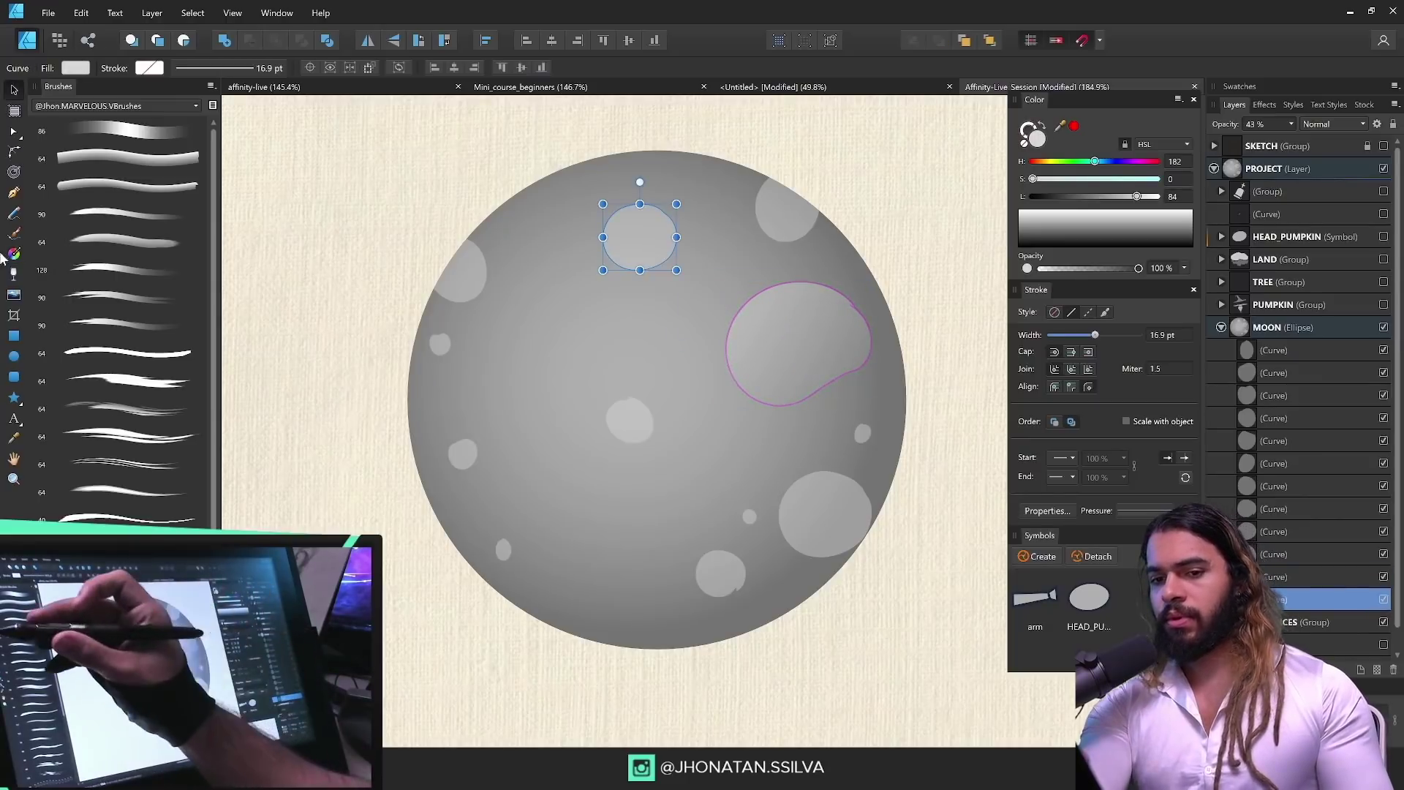
drag(636, 208, 660, 269)
click(764, 216)
drag(737, 237, 808, 205)
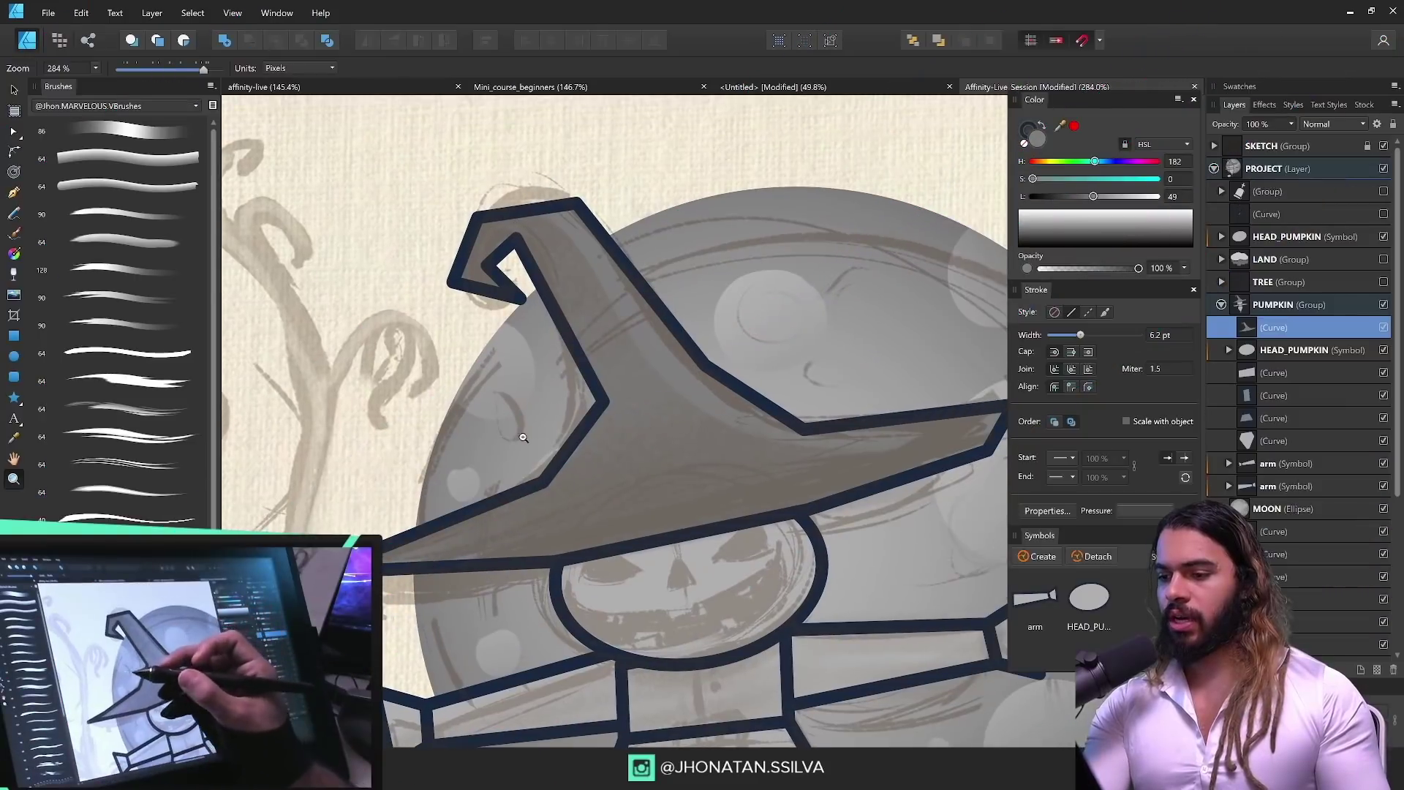
Step: Select the nodes around the witch hat outline and convert them to smart nodes
key(a)
drag(296, 164, 994, 535)
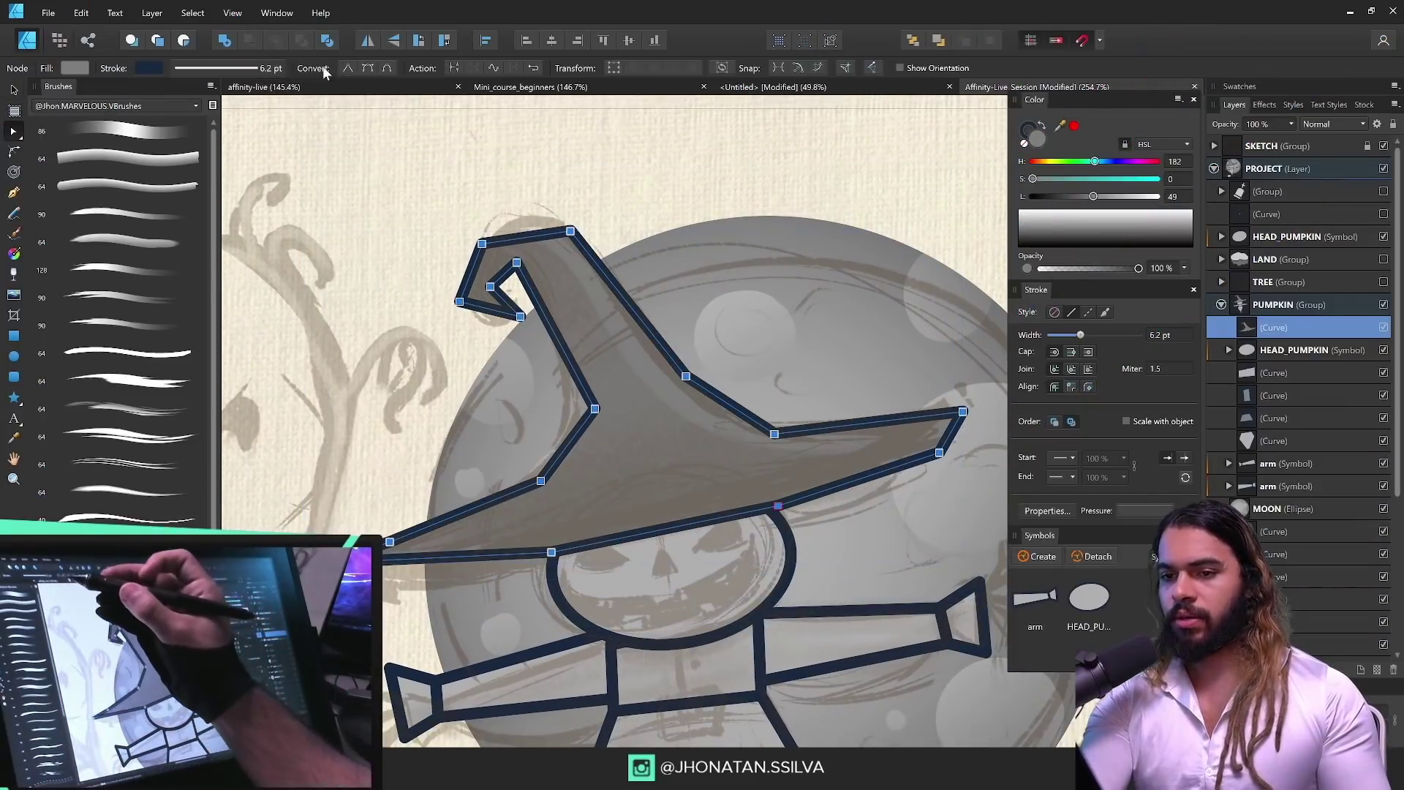
click(387, 68)
Step: Adjust the node handles at the hat's curled tip to round the hook along the sketch
key(z)
drag(491, 281, 543, 427)
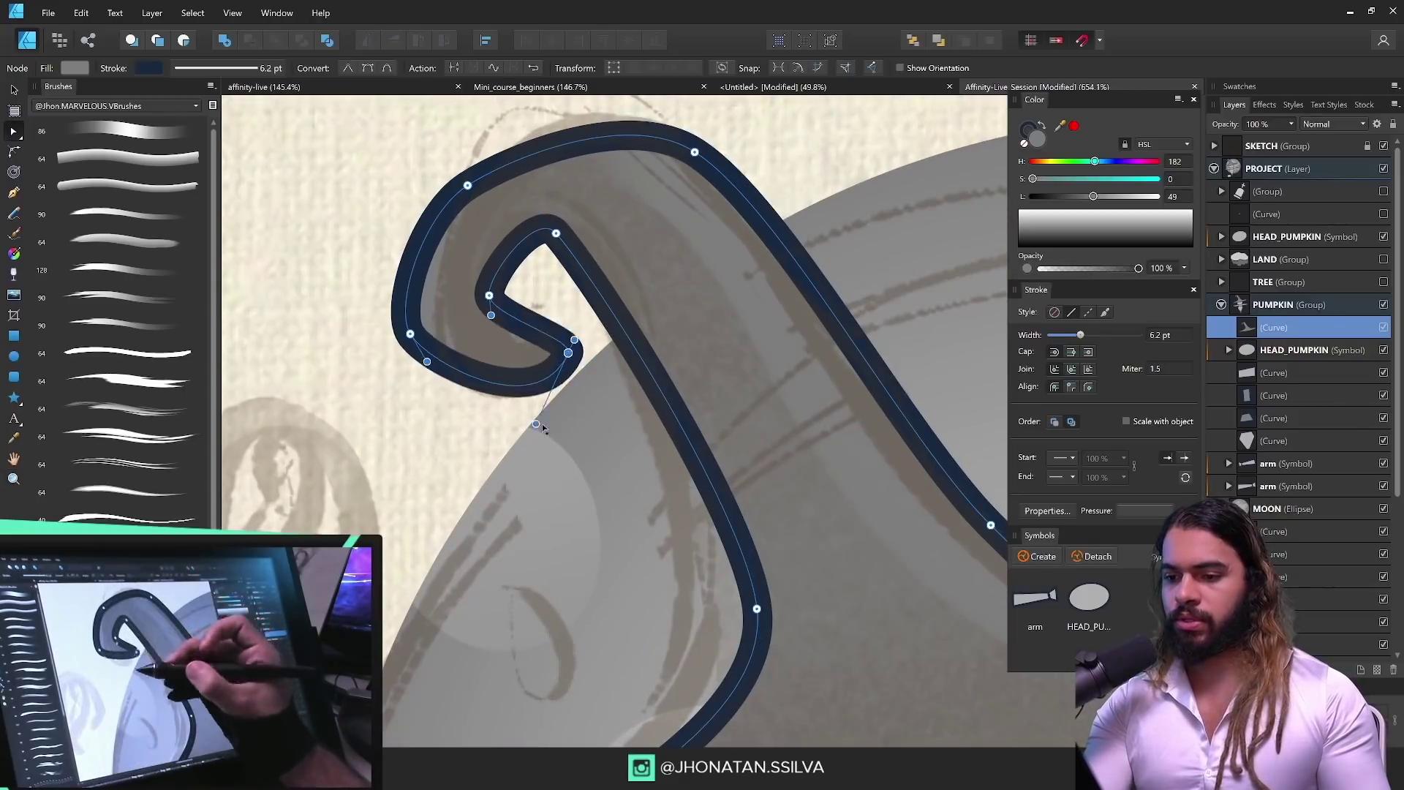
drag(566, 371, 679, 478)
key(z)
key(z)
drag(680, 478, 862, 393)
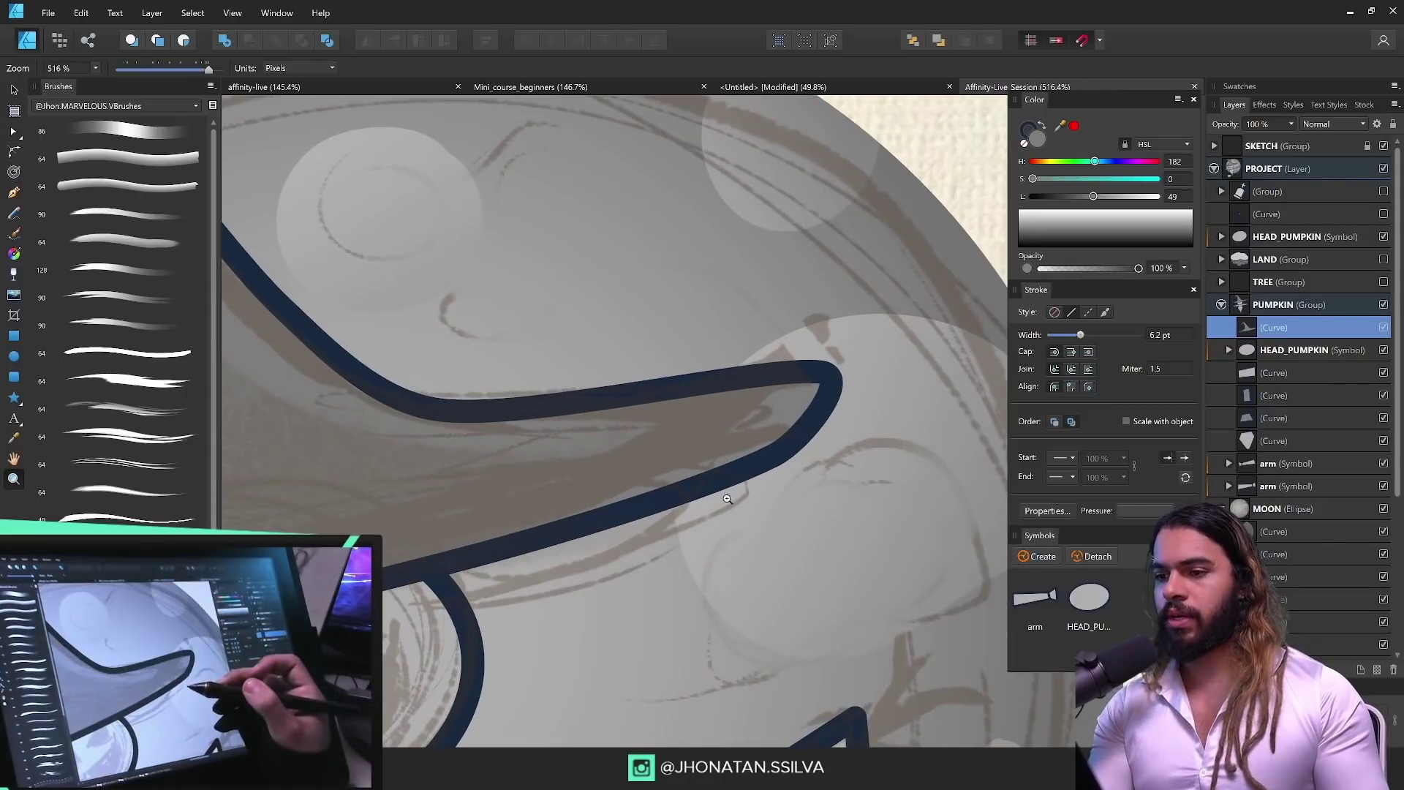
Step: Examine the vector tools list and its uses in the Mini_course_beginners document, and return to the Affinity-Live_Session drawing
click(578, 89)
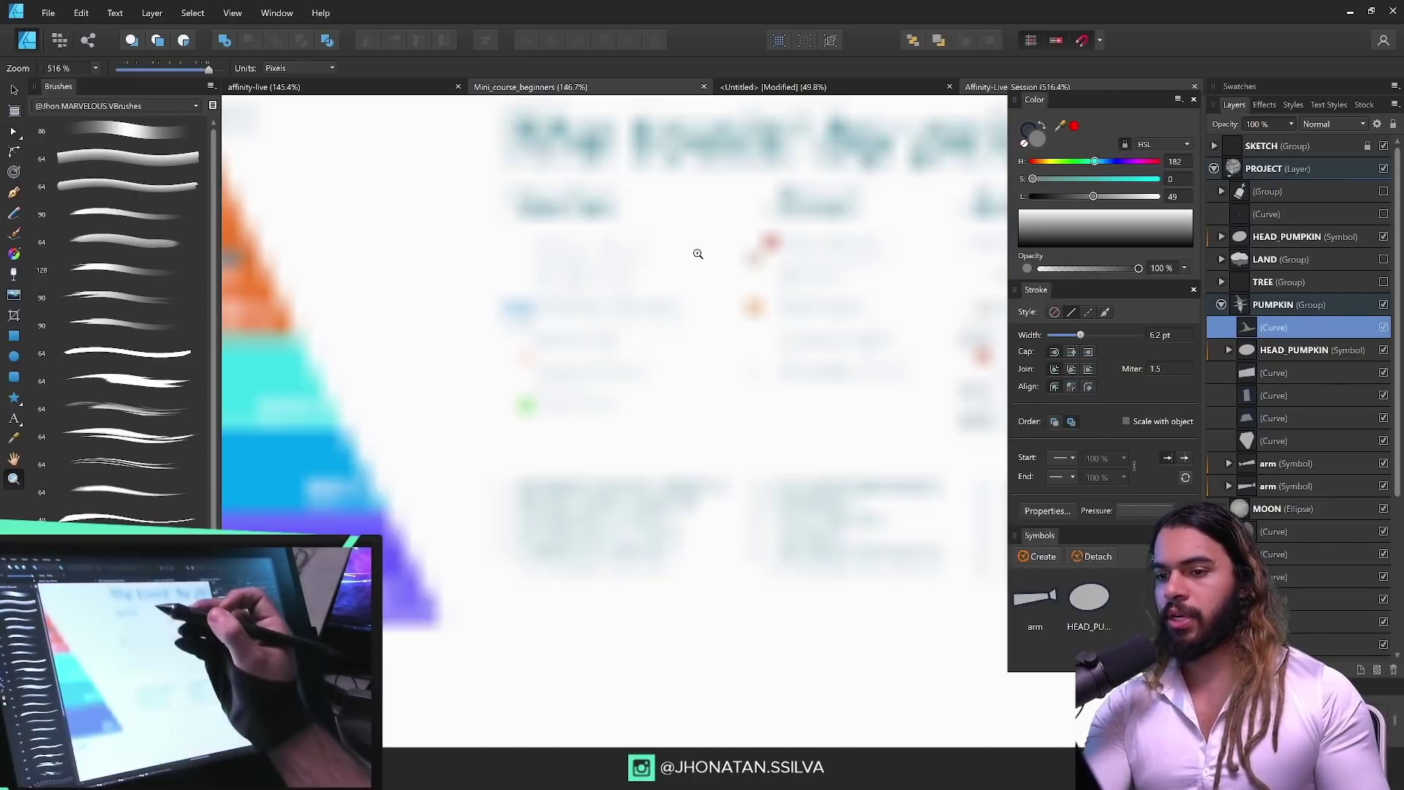
drag(802, 350, 699, 438)
drag(780, 460, 735, 445)
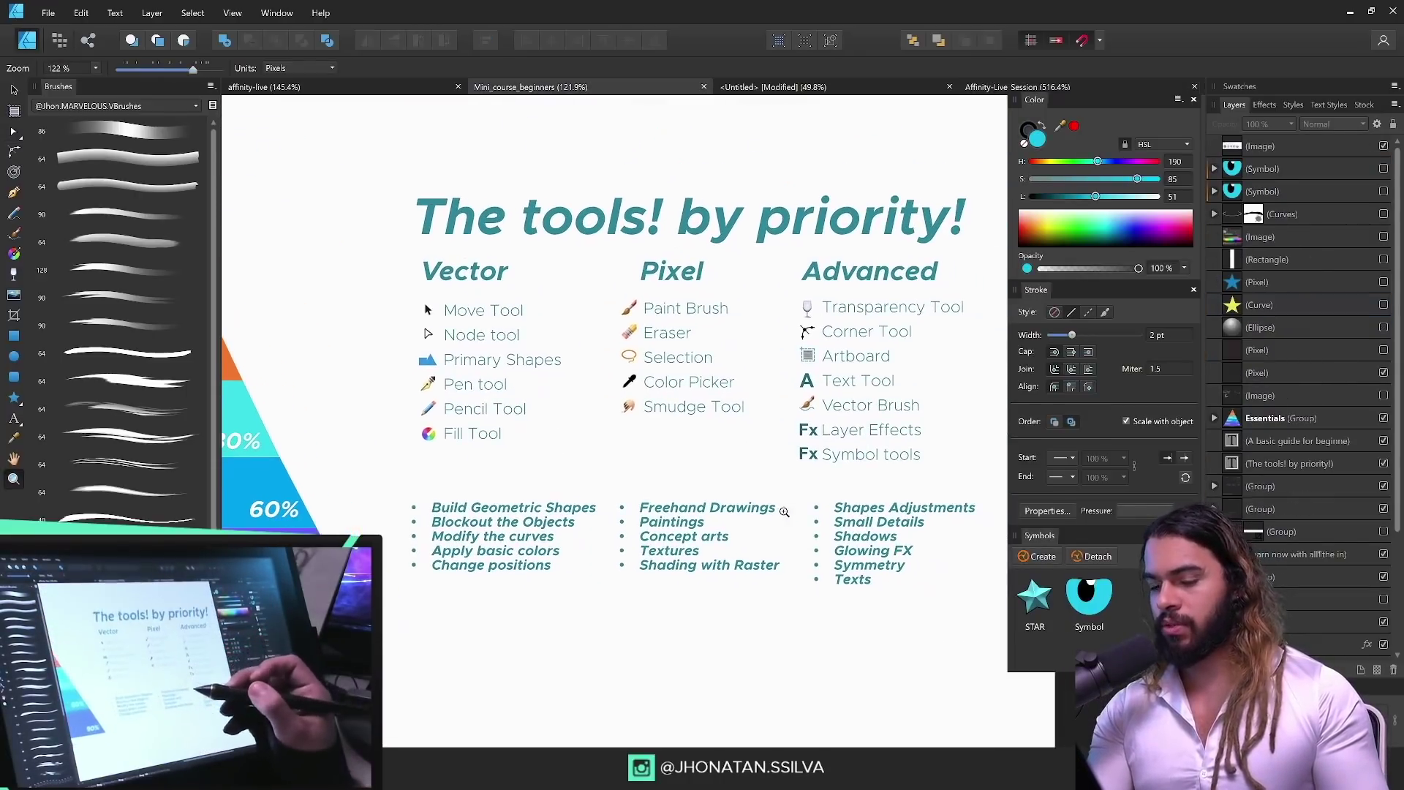
drag(426, 325, 624, 316)
drag(511, 336, 448, 509)
drag(615, 511, 681, 427)
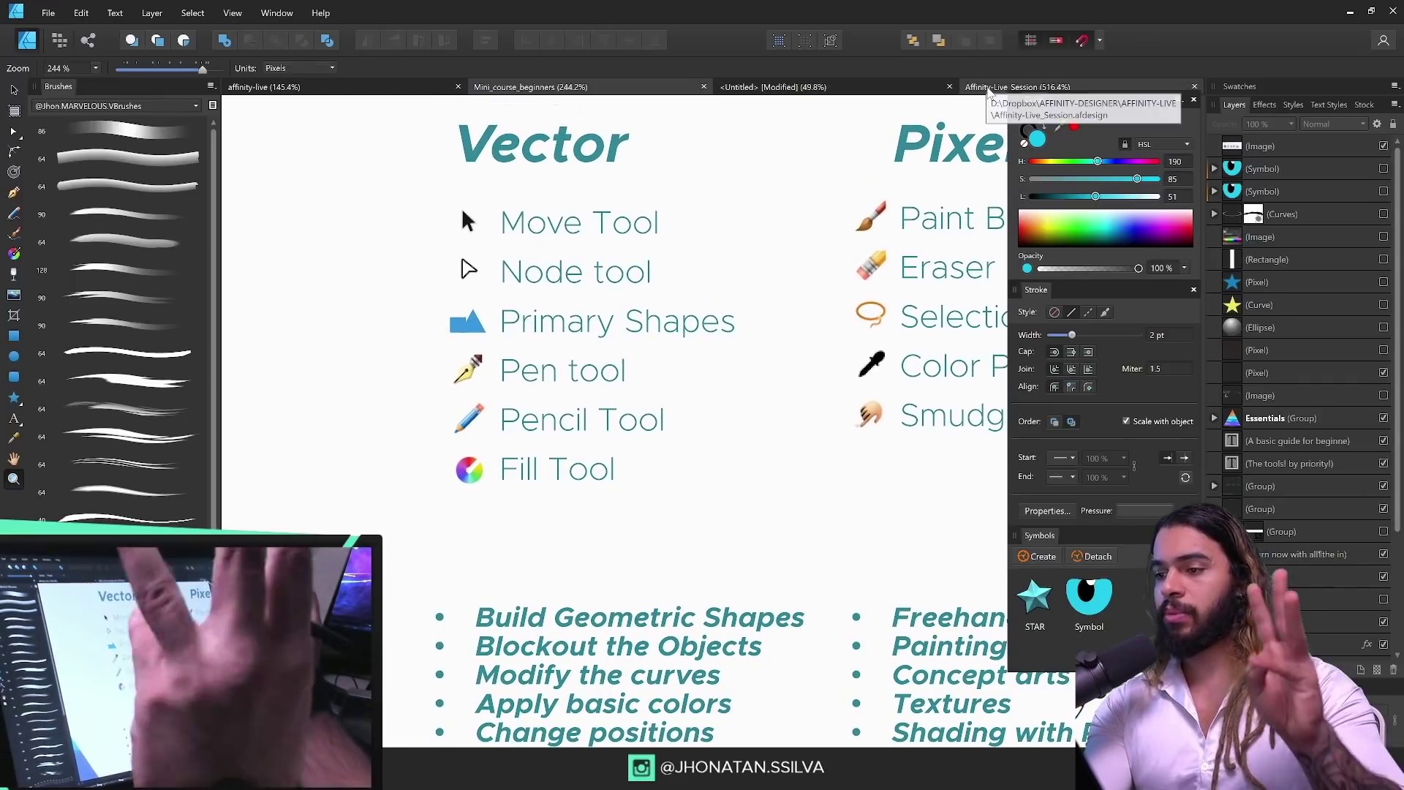
click(989, 88)
Step: Sculpt the left end of the hat brim into ragged, torn points with the Pencil tool
drag(720, 443, 696, 420)
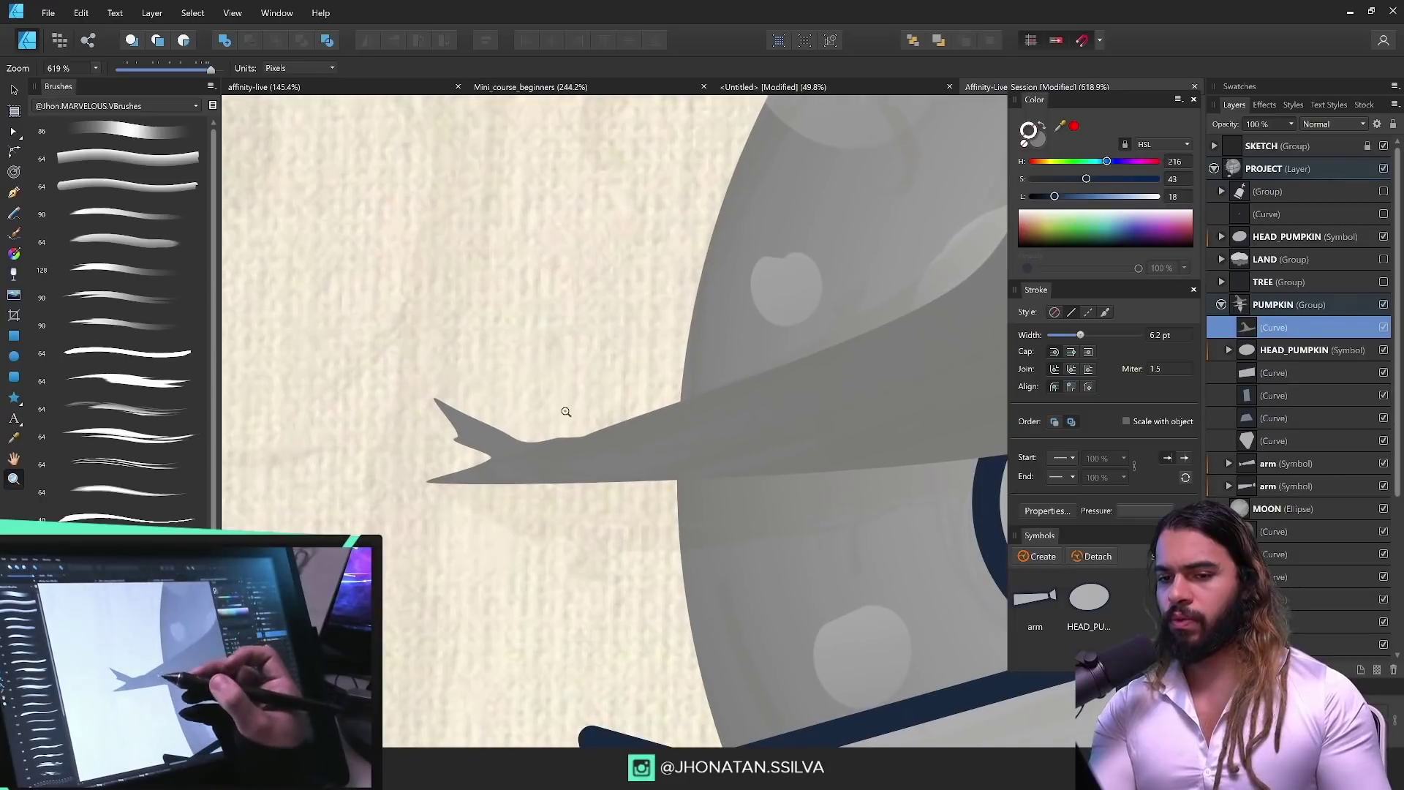
key(n)
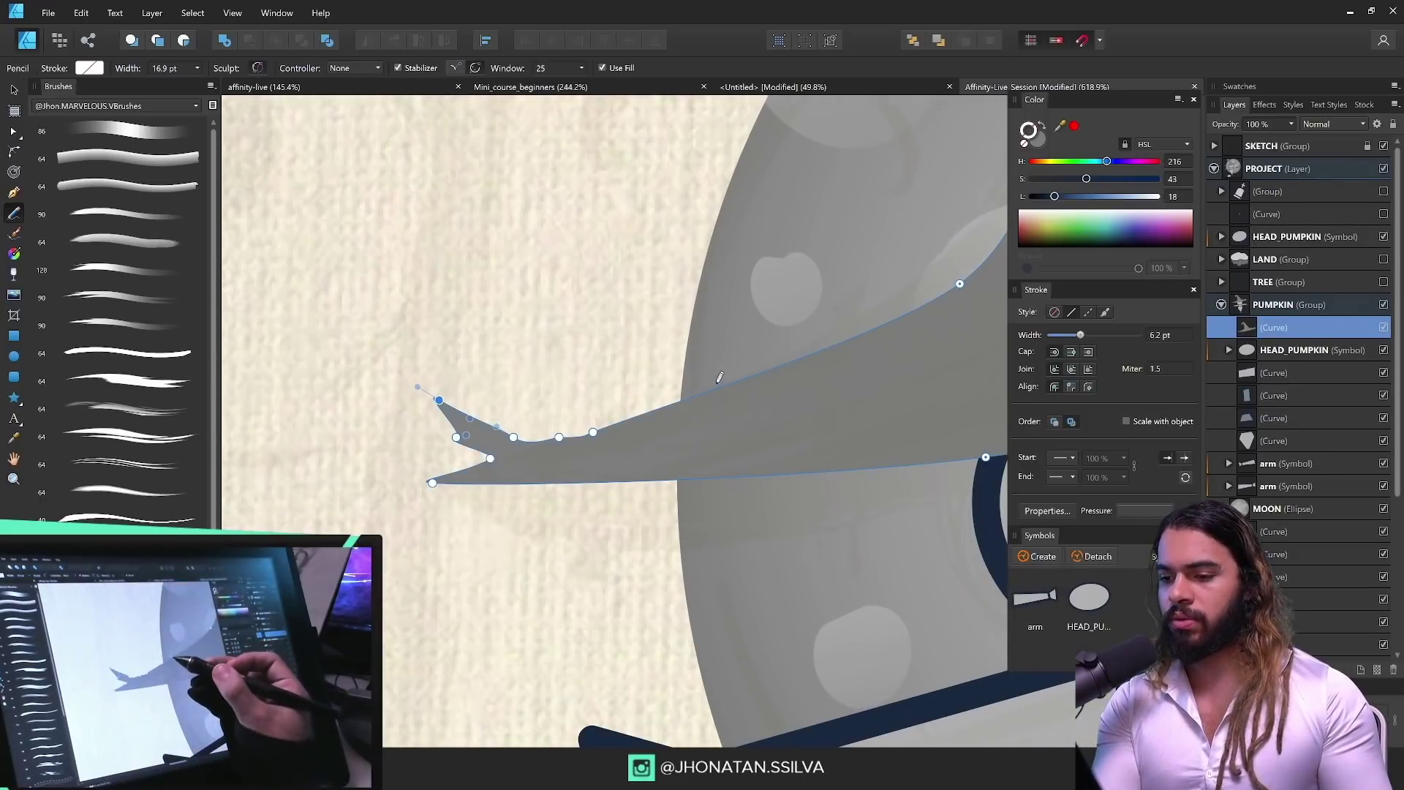
mouse_move(537, 386)
mouse_down()
mouse_move(527, 417)
mouse_move(366, 420)
mouse_move(344, 482)
mouse_move(680, 457)
mouse_move(713, 399)
mouse_up()
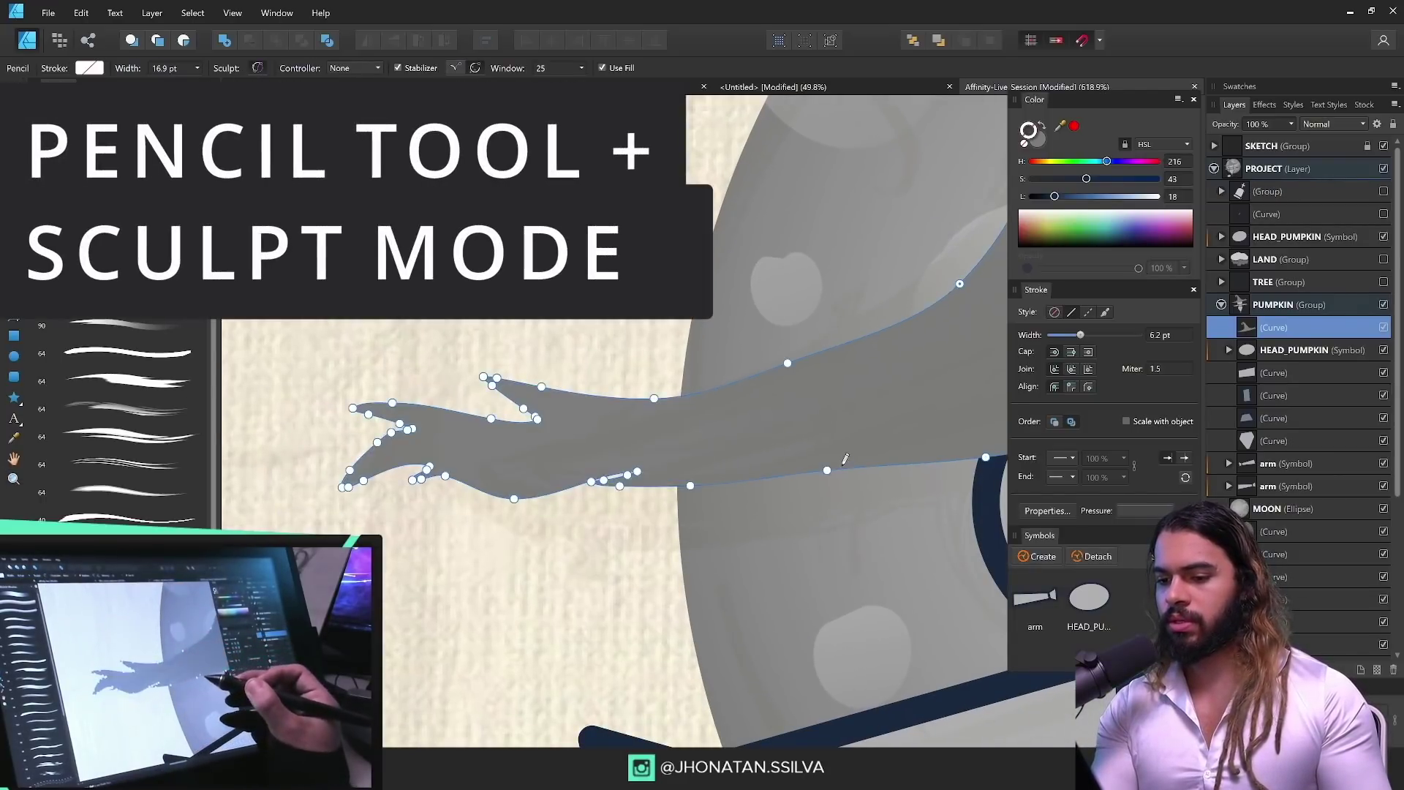
Step: Redraw the hat's tip as a tight inward spiral with the Pencil tool's sculpt mode
key(ctrl+space)
mouse_move(844, 457)
mouse_down()
mouse_move(551, 464)
mouse_move(618, 445)
mouse_move(555, 452)
mouse_move(642, 456)
mouse_move(614, 405)
mouse_move(761, 373)
mouse_up()
mouse_move(548, 132)
mouse_down()
mouse_move(683, 141)
mouse_move(626, 291)
mouse_move(630, 353)
mouse_move(533, 381)
mouse_up()
scroll(626, 291, up, 2)
key(n)
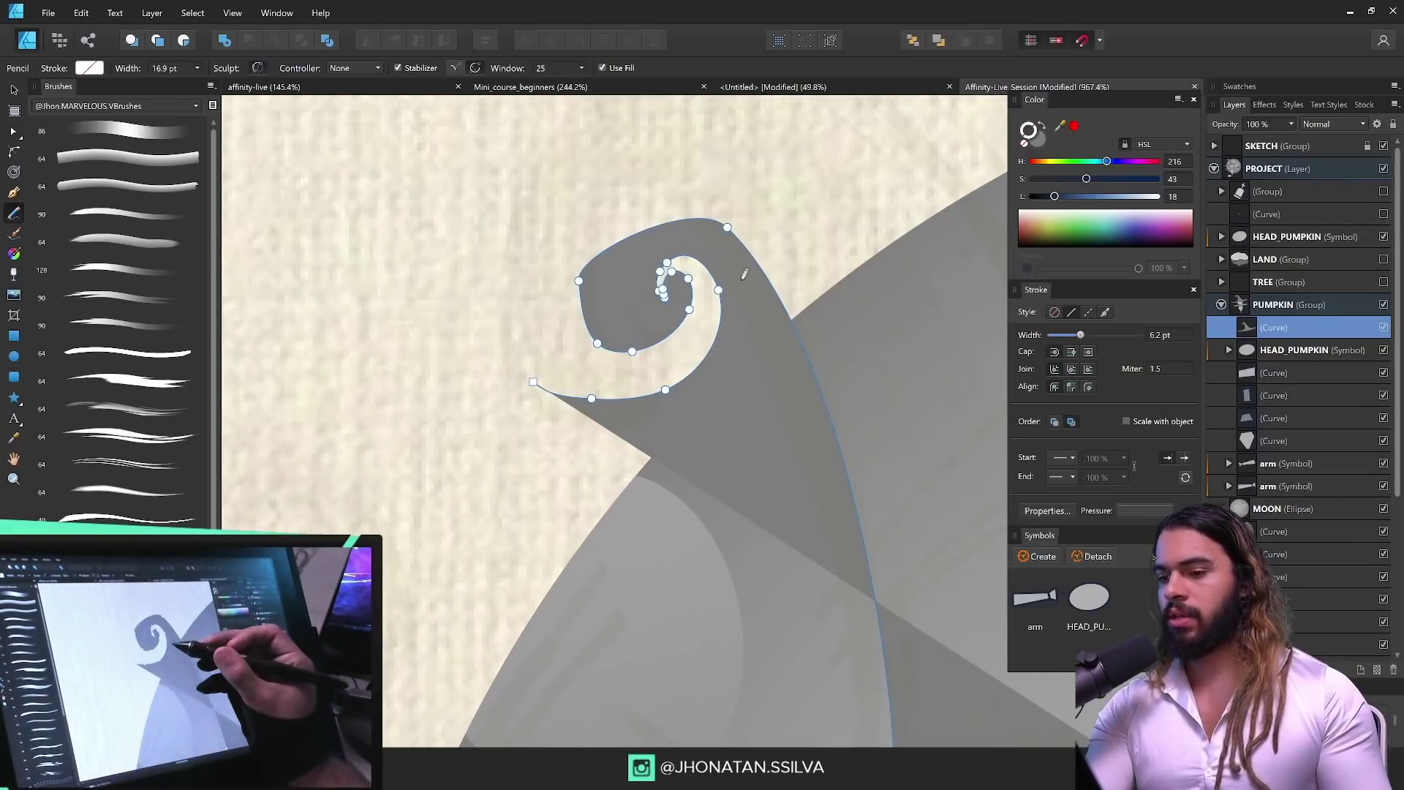
key(ctrl+z)
key(ctrl+y)
drag(608, 353, 590, 372)
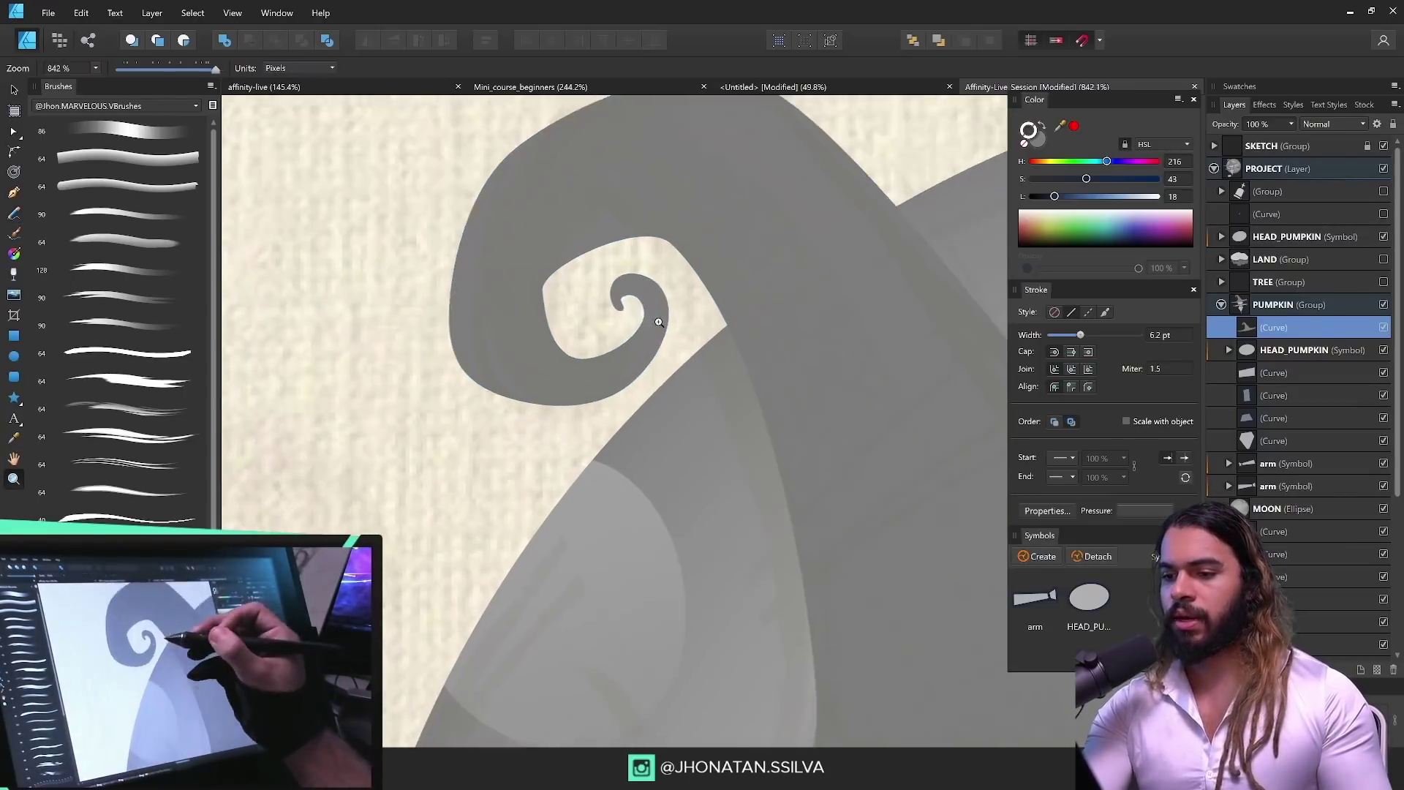
Step: Sculpt torn notches into the hat brim's lower edge and shade the hat with a downward linear gradient
scroll(752, 354, down, 2)
drag(753, 354, 241, 146)
mouse_move(587, 356)
mouse_down()
mouse_move(588, 475)
mouse_move(790, 430)
mouse_up()
scroll(589, 475, down, 5)
scroll(533, 480, up, 3)
scroll(687, 417, down, 3)
key(g)
drag(637, 213, 684, 432)
Step: Select the pumpkin head ellipse below the hat and remove its outline stroke
key(v)
scroll(722, 422, up, 2)
scroll(721, 422, up, 2)
click(721, 422)
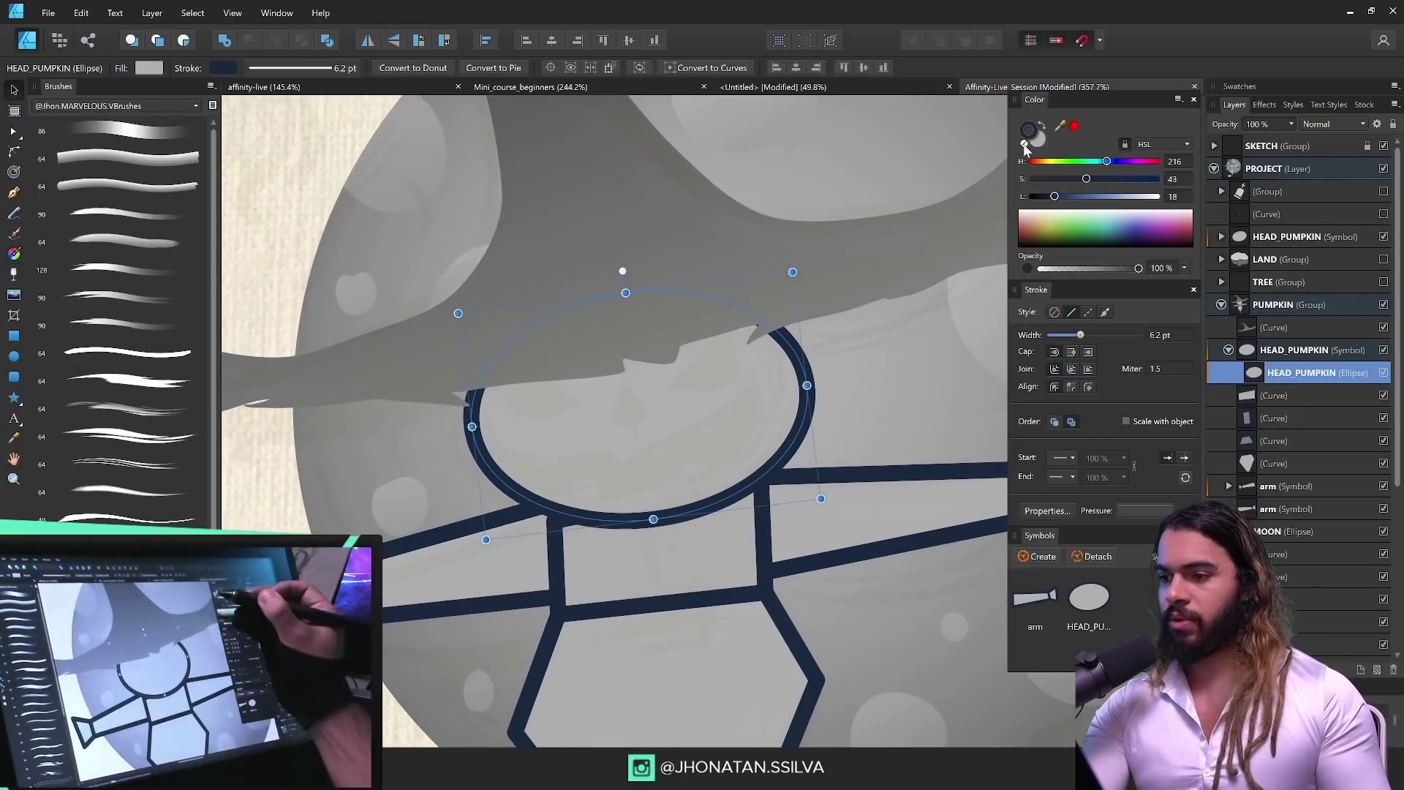
click(1024, 144)
Step: Apply an elliptical gradient fill to the pumpkin head, extending just past its right edge and centred slightly below the middle
key(g)
scroll(717, 432, up, 2)
mouse_move(632, 379)
mouse_down()
mouse_move(674, 448)
mouse_move(661, 521)
mouse_up()
click(166, 67)
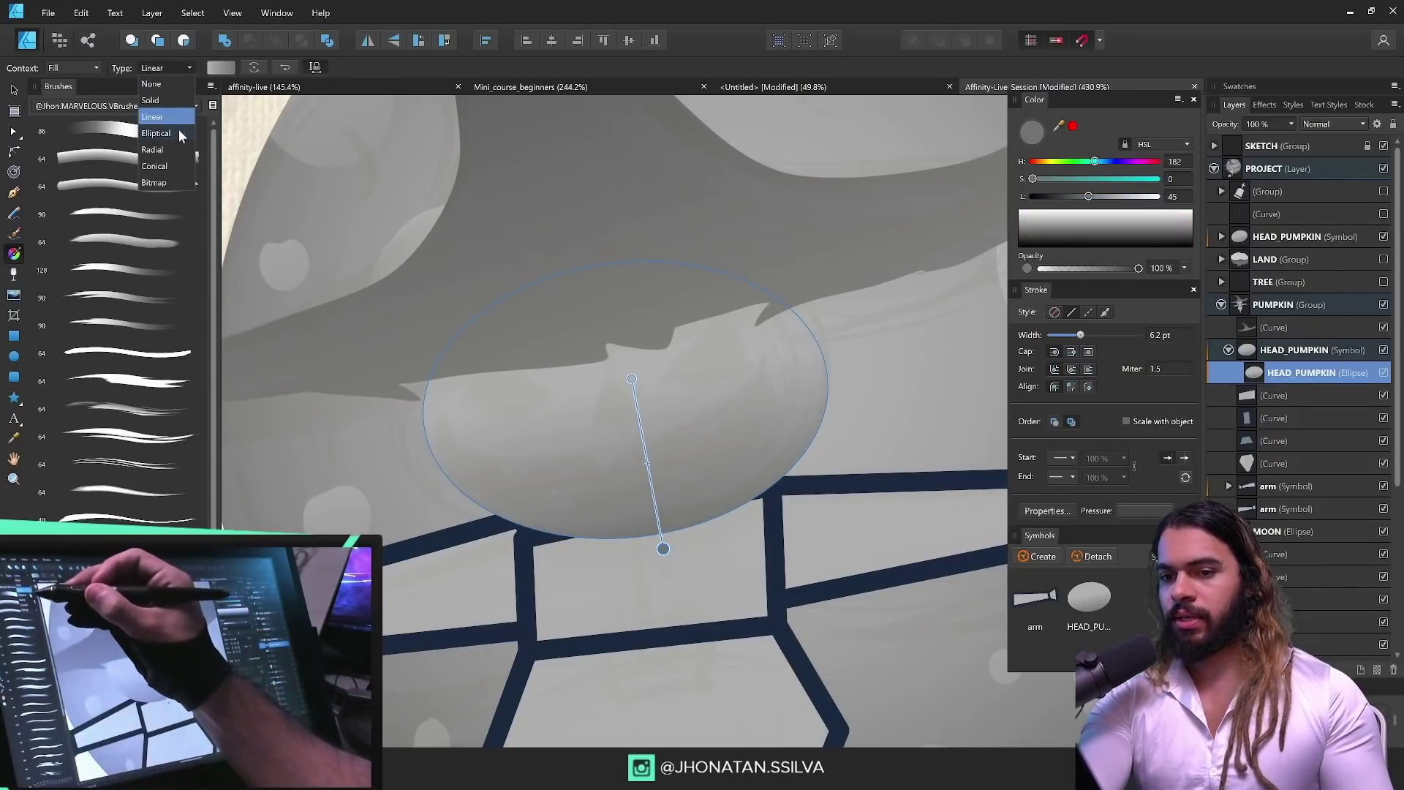
click(157, 113)
drag(664, 534, 681, 536)
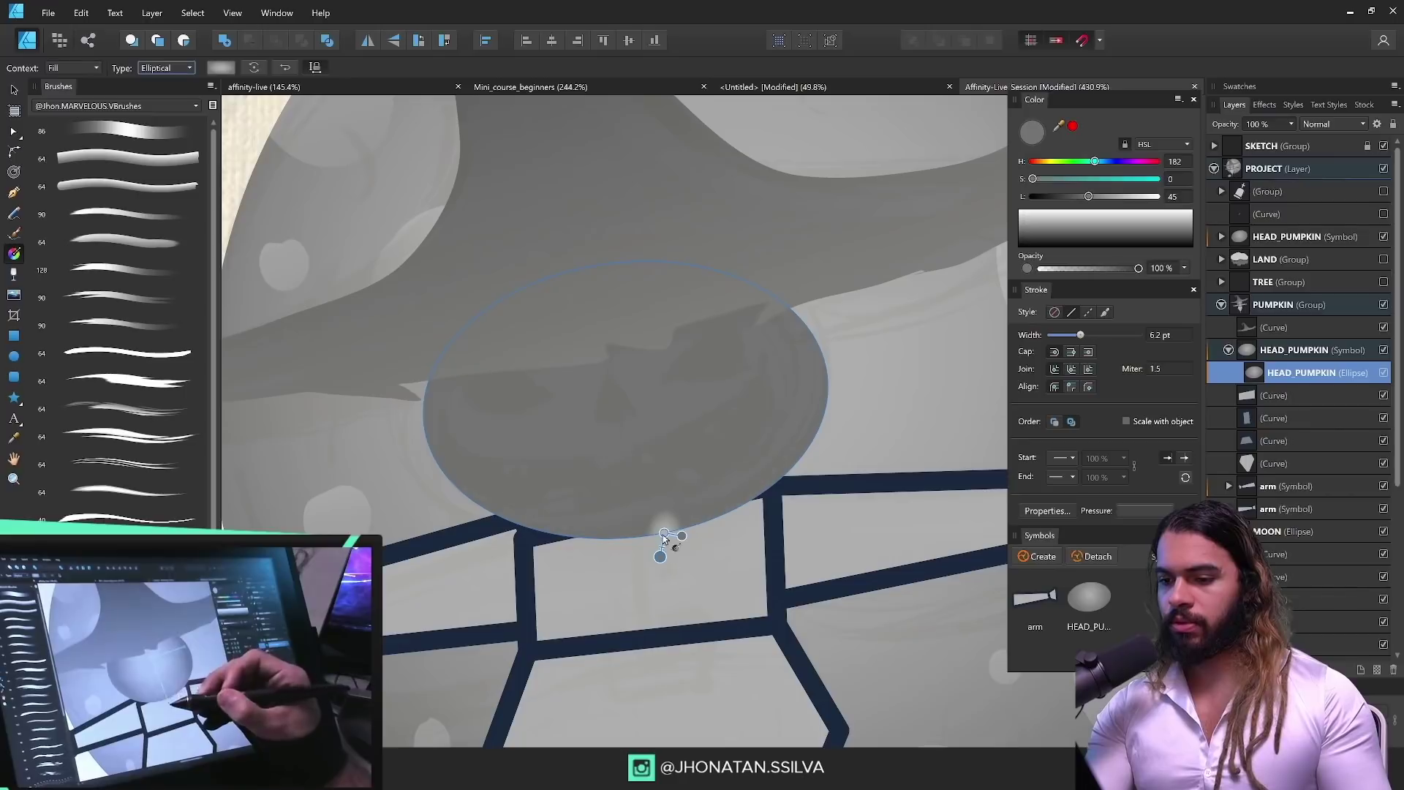
key(ctrl+z)
drag(797, 356, 835, 344)
drag(633, 389, 627, 441)
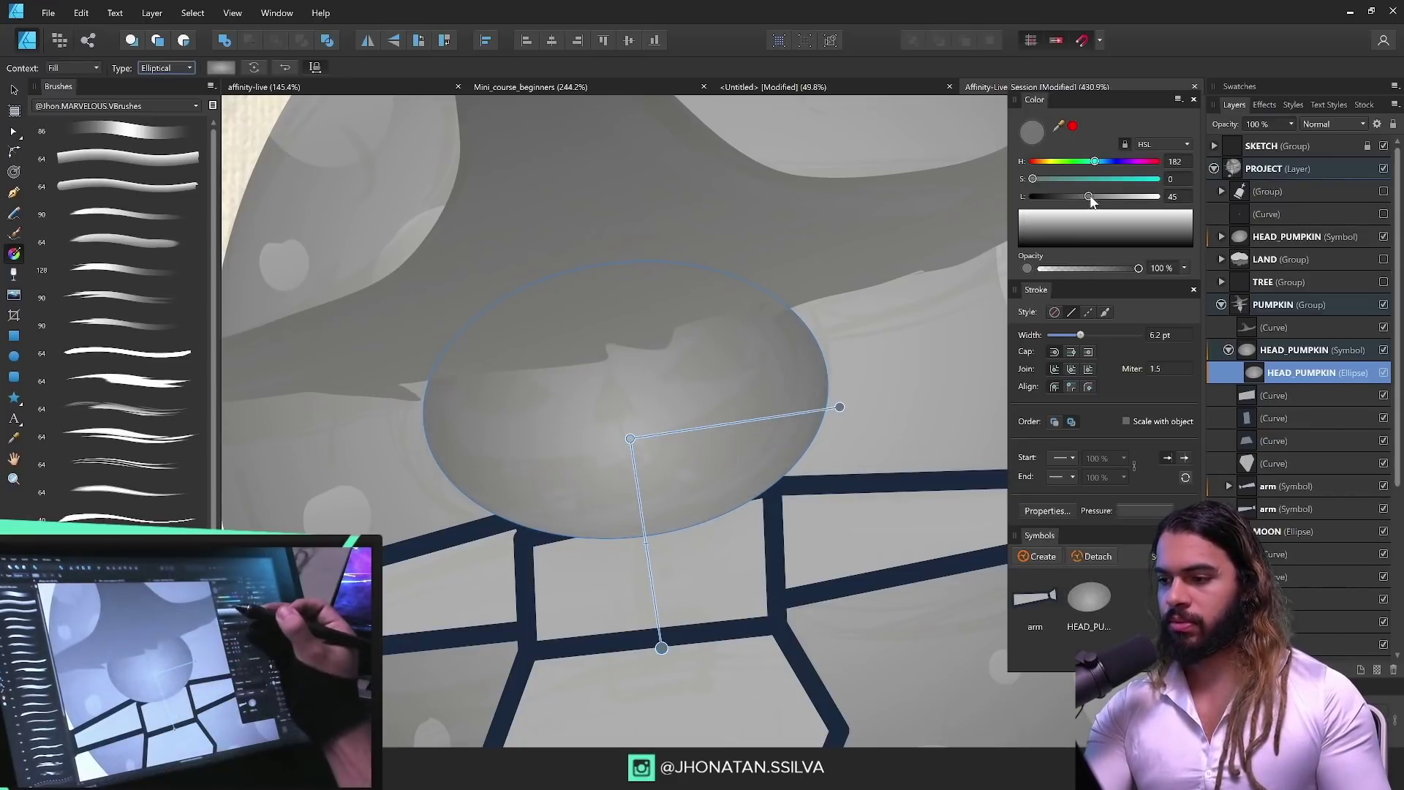
Step: Darken the outer colour of the pumpkin head's gradient and move its light centre further down
drag(1090, 202, 1077, 197)
drag(647, 544, 648, 553)
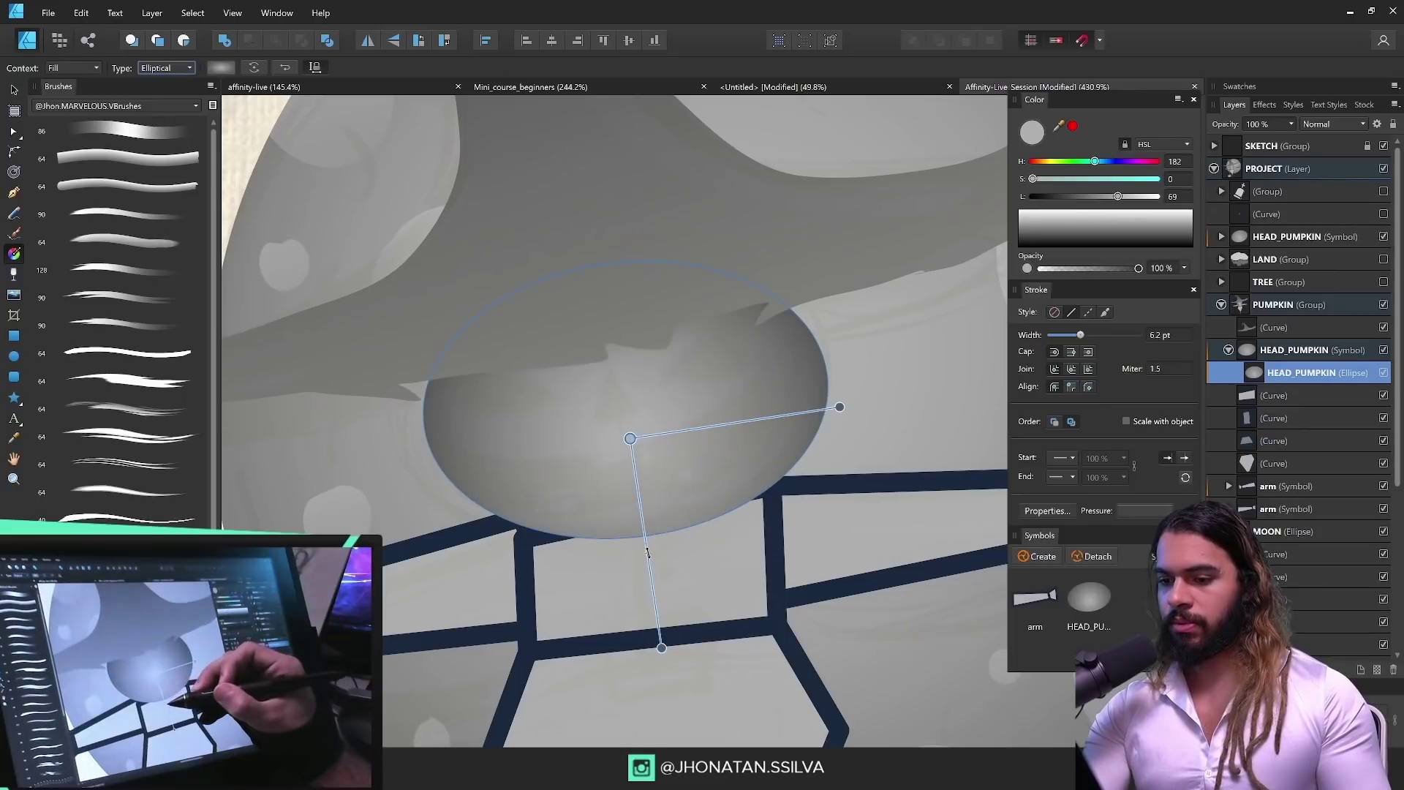
drag(629, 440, 629, 471)
Step: Set new objects to insert inside the pumpkin head and draw a triangular right eye with the Pen tool
key(z)
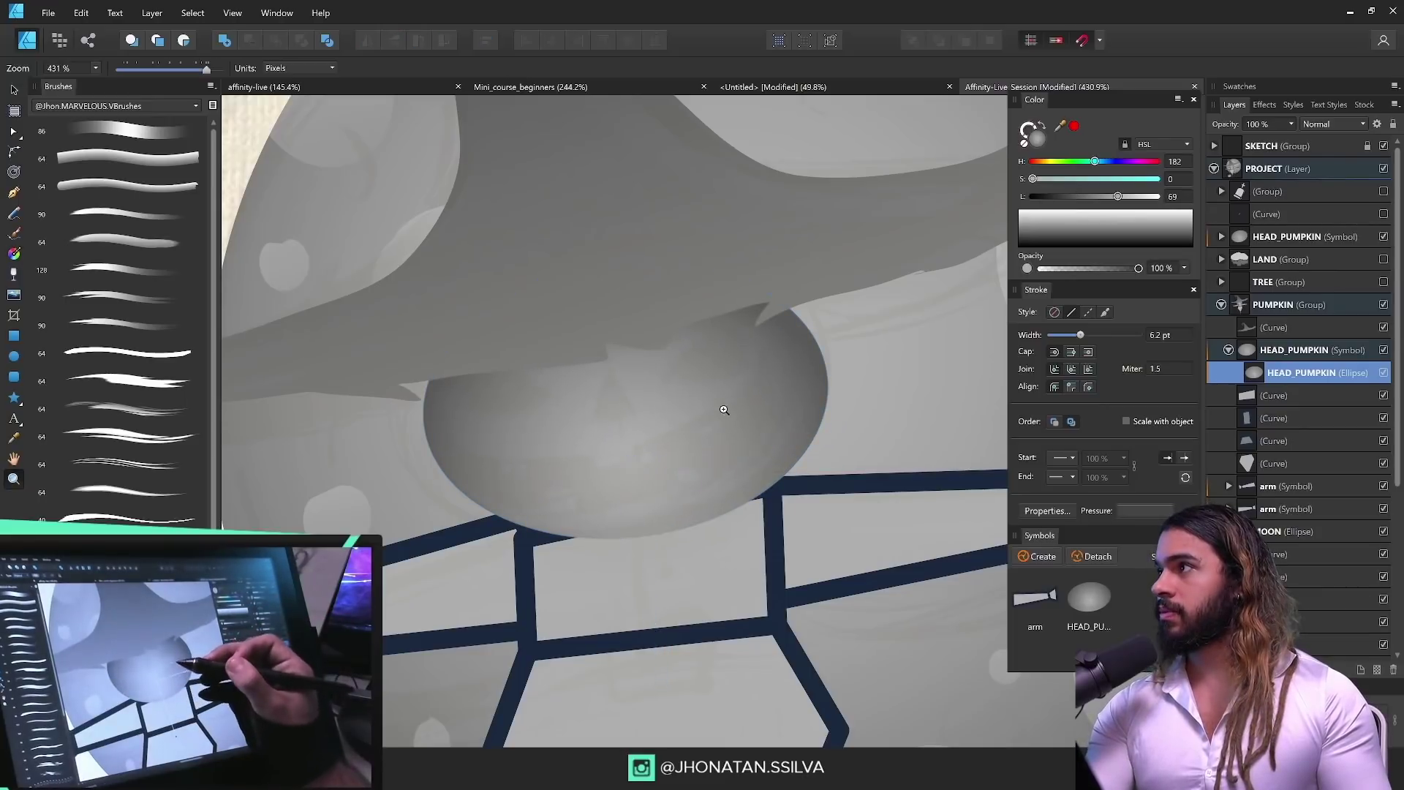
drag(698, 372, 637, 470)
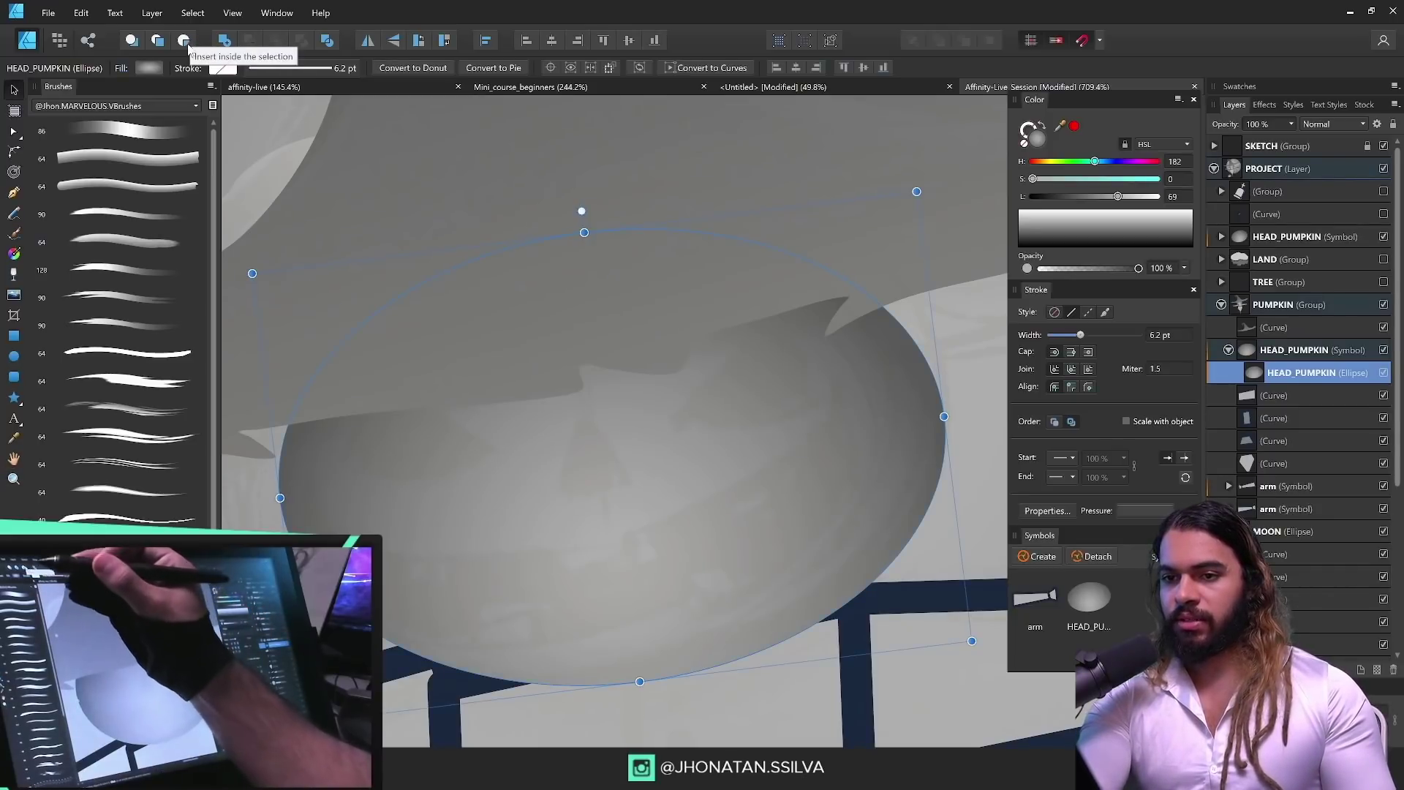
click(184, 40)
scroll(827, 367, up, 2)
key(p)
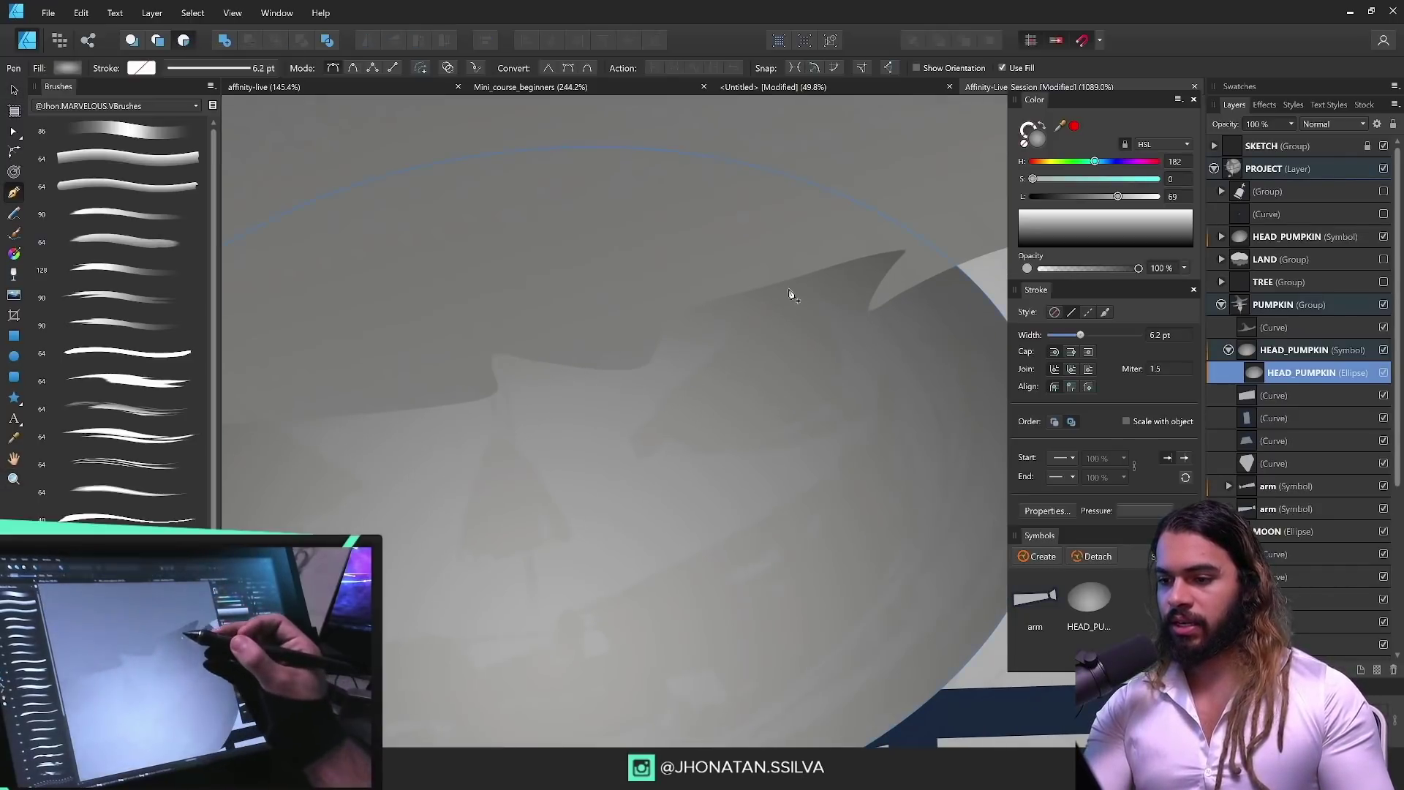
click(852, 417)
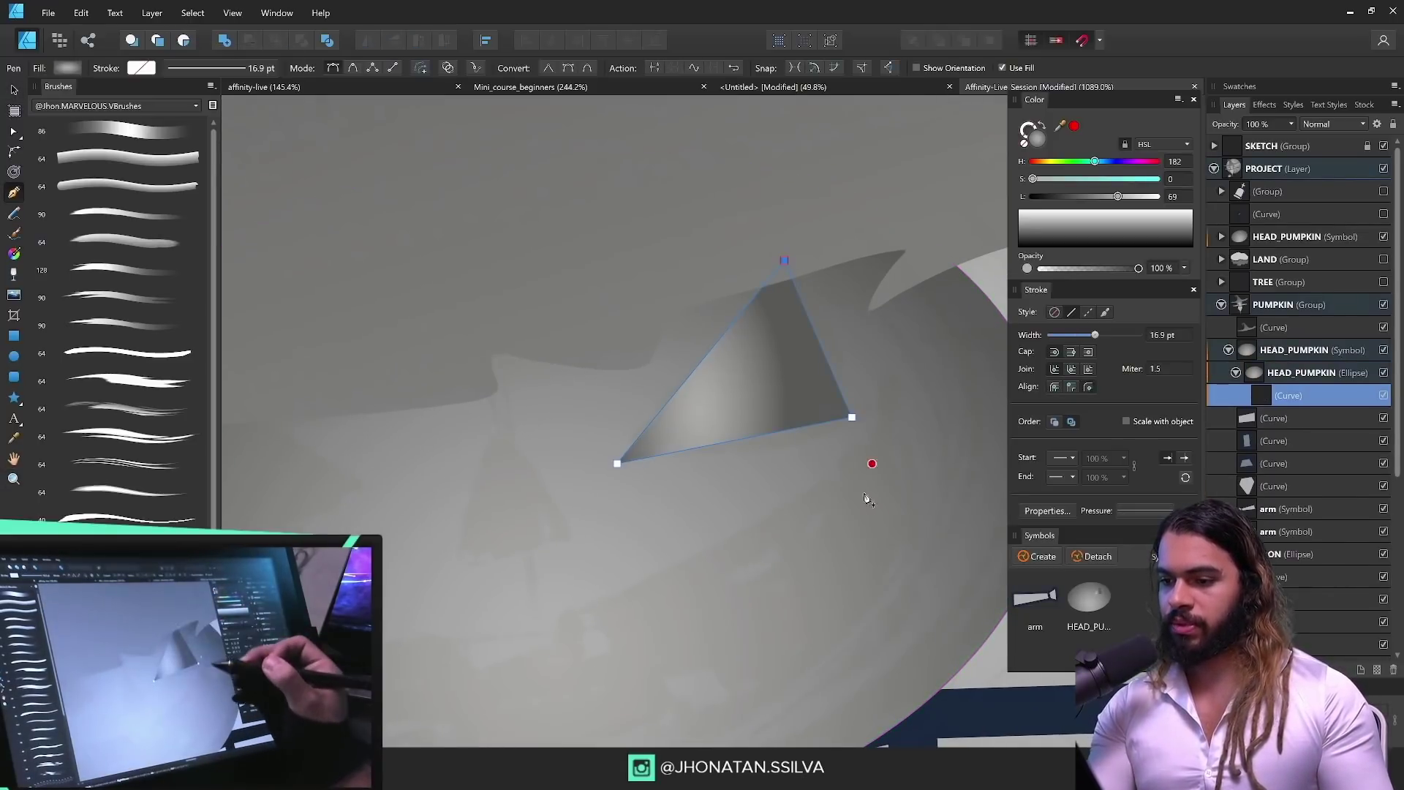
Step: Bend the sides of the triangular right eye into curves for an angry, slanted look
key(ctrl+space)
drag(805, 455, 866, 439)
drag(896, 366, 910, 363)
key(ctrl+space)
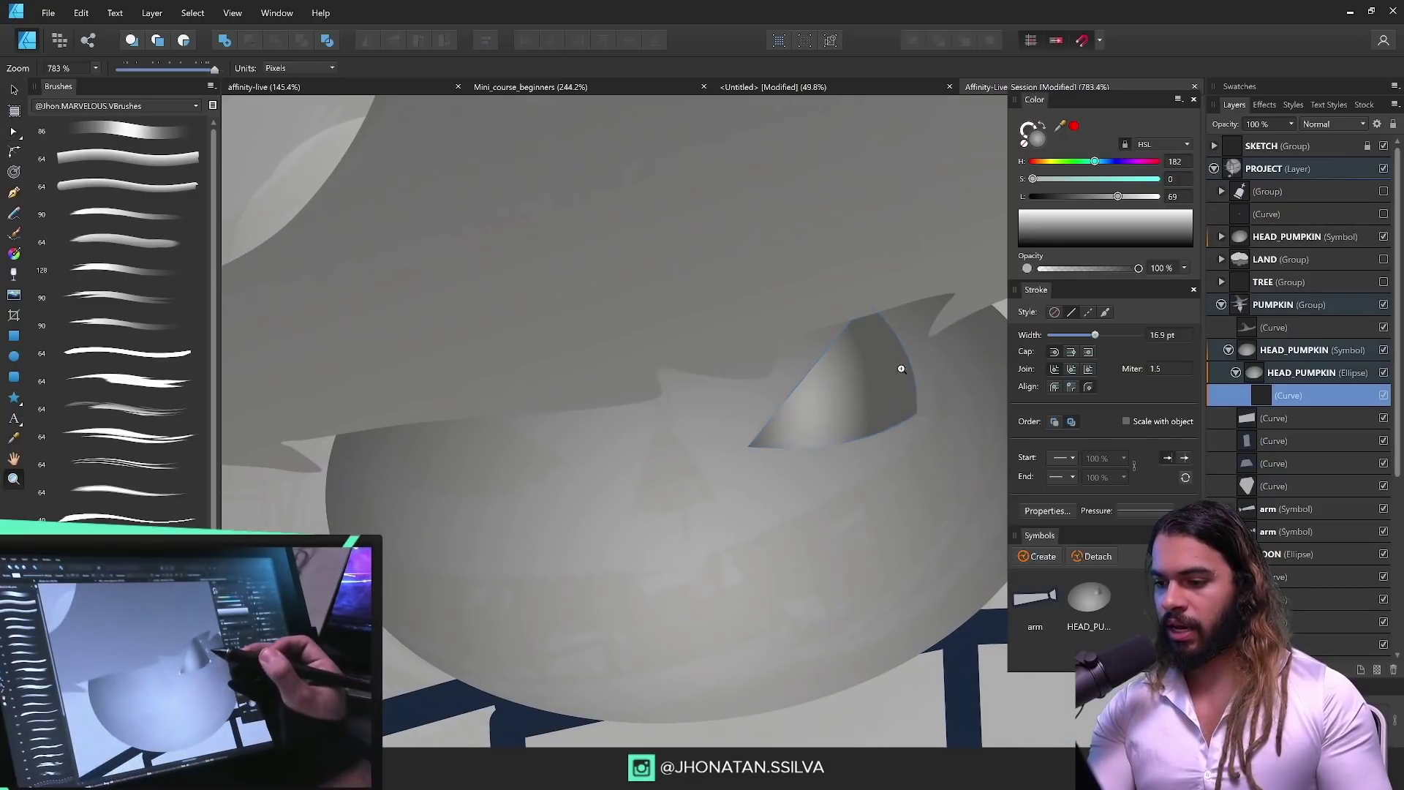
scroll(901, 369, up, 2)
key(a)
drag(790, 381, 792, 382)
Step: Draw a triangular left eye inside the pumpkin head and curve its upper and lower edges
key(z)
scroll(792, 395, down, 2)
drag(561, 482, 611, 458)
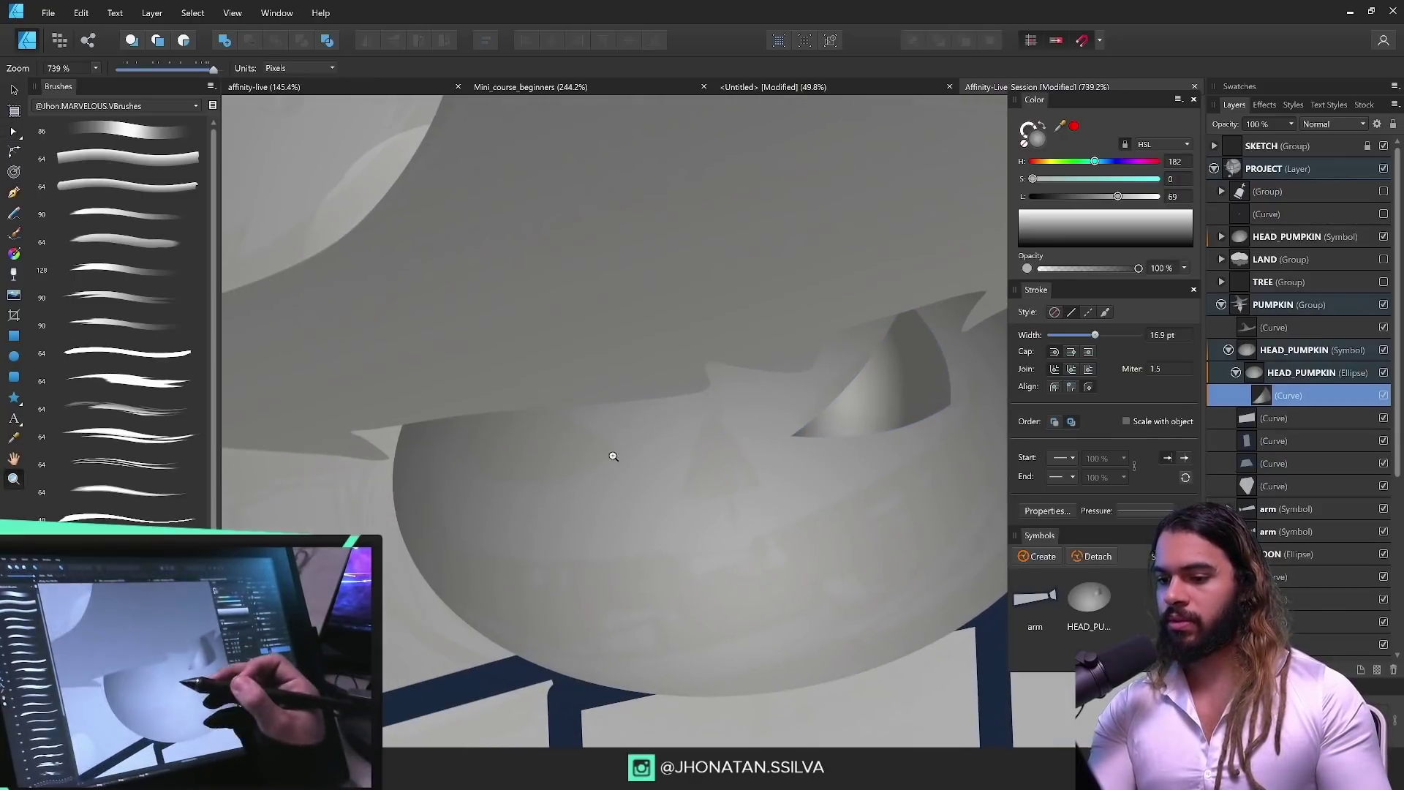
scroll(615, 458, up, 2)
key(p)
click(630, 451)
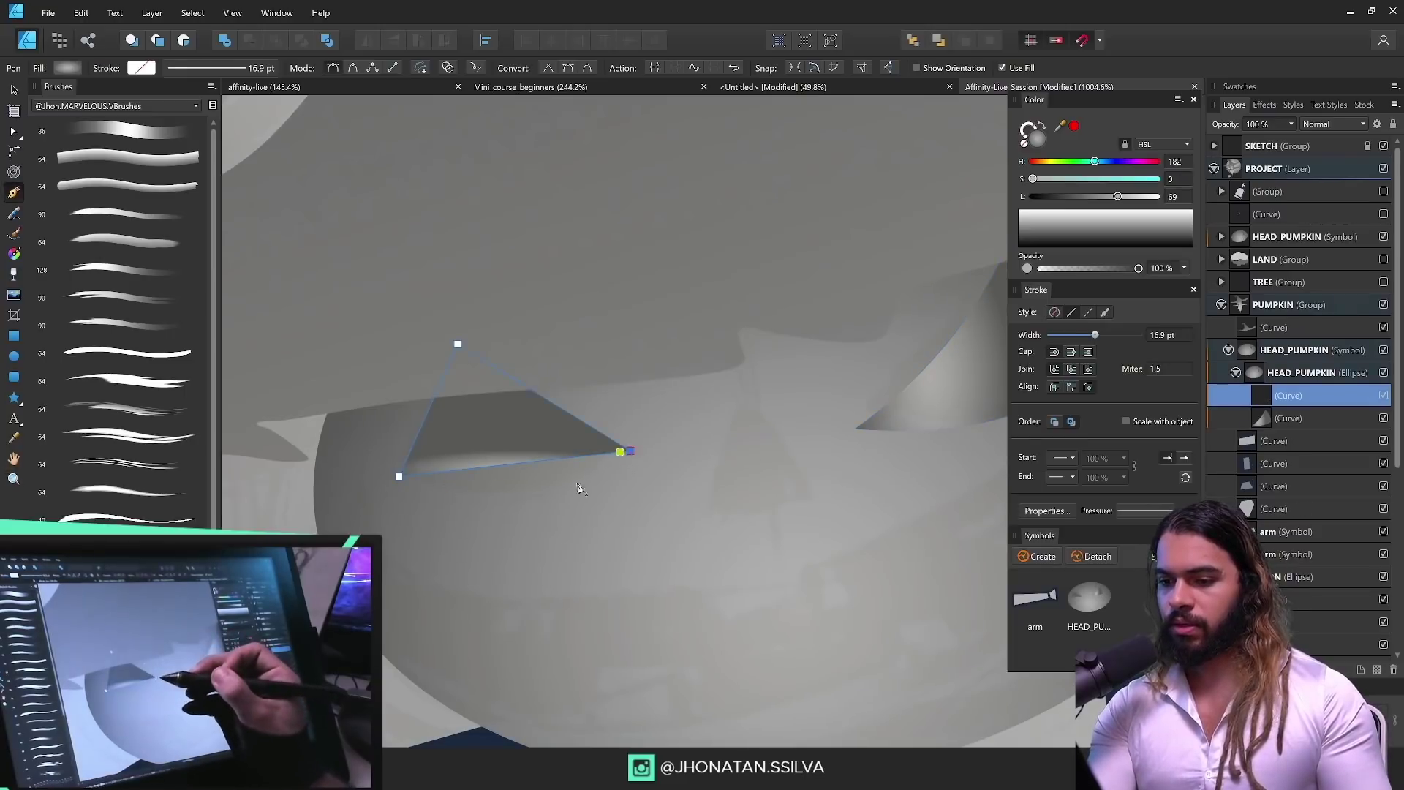
key(a)
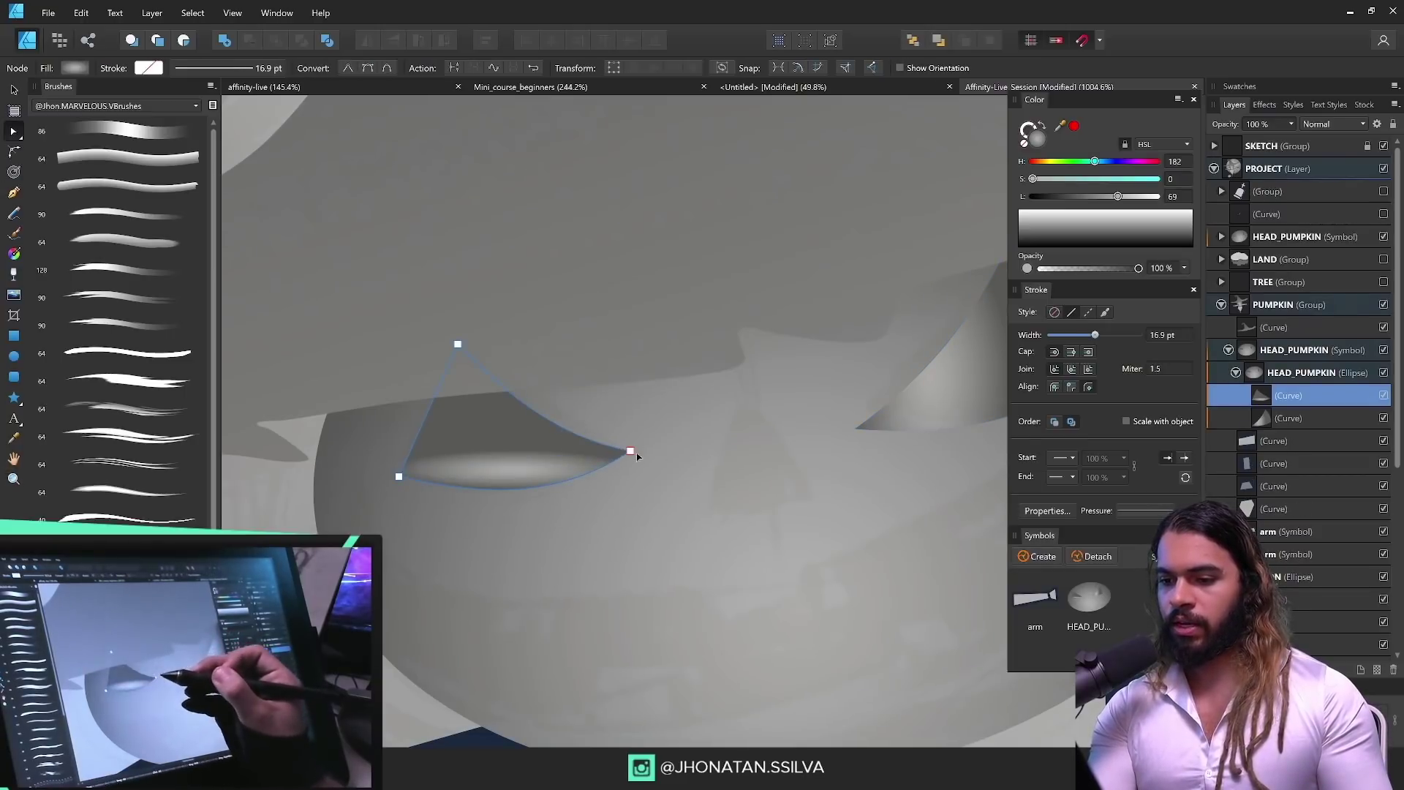
Step: Draw a small triangular nose between the pumpkin's eyes with the Pen tool
scroll(659, 460, up, 2)
key(p)
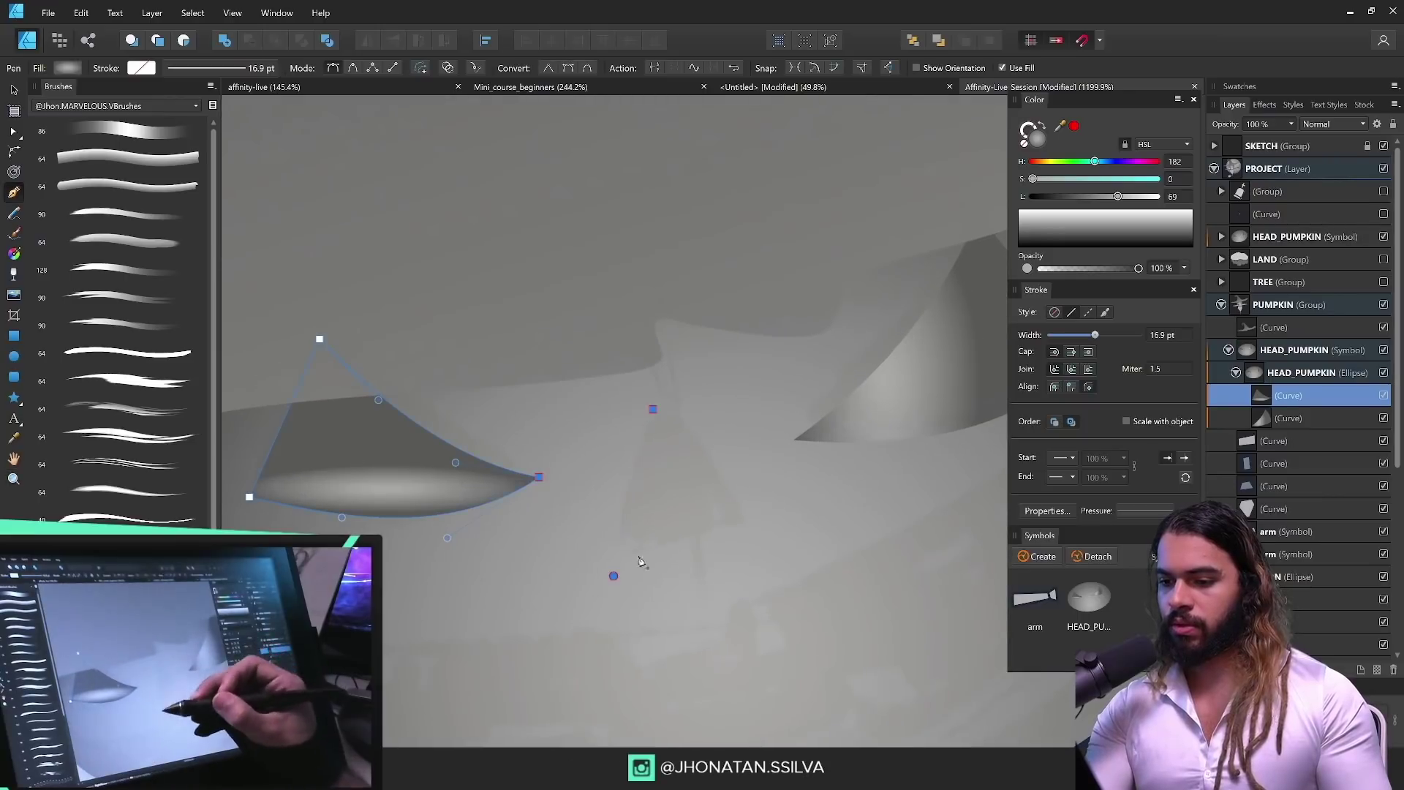
click(753, 528)
click(653, 409)
key(z)
scroll(758, 527, down, 1)
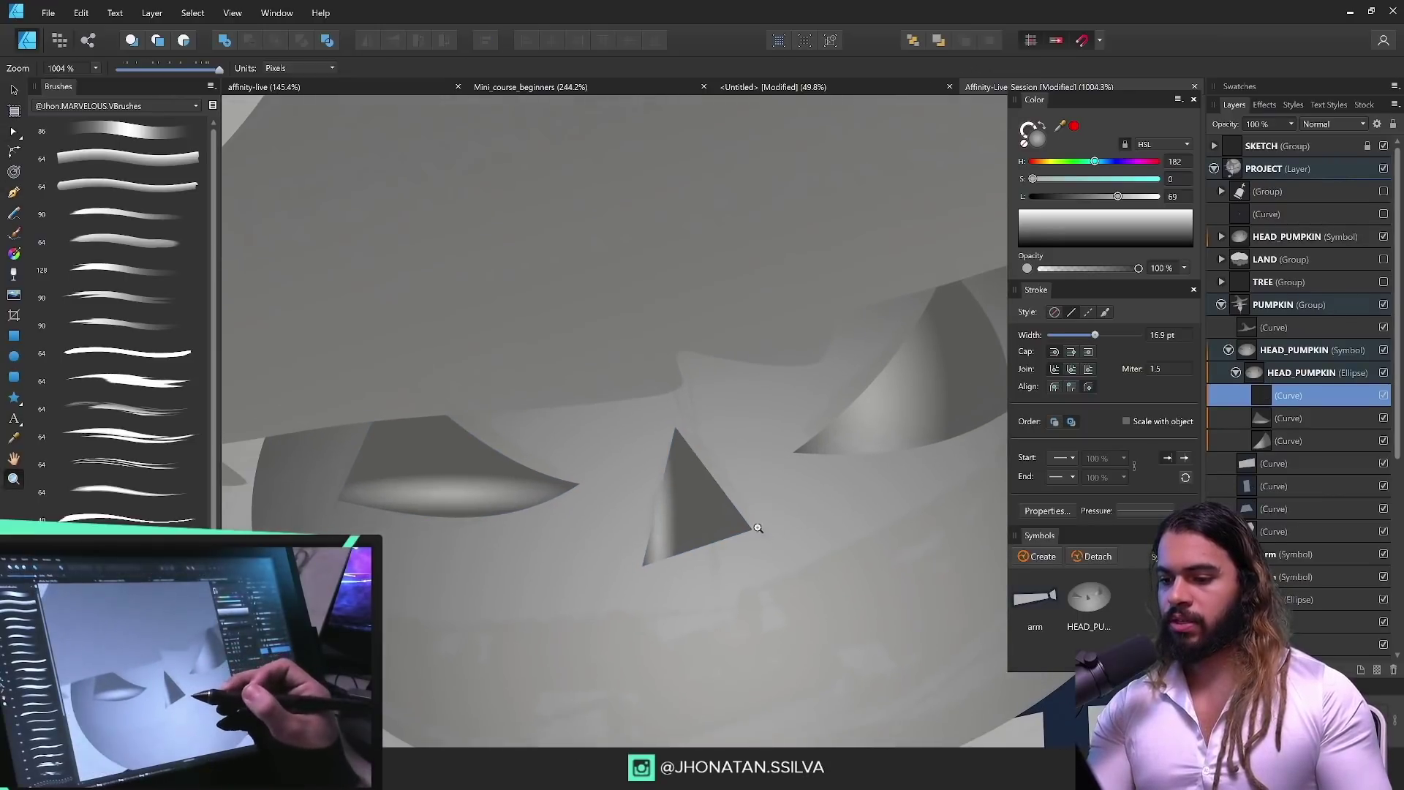
key(a)
key(z)
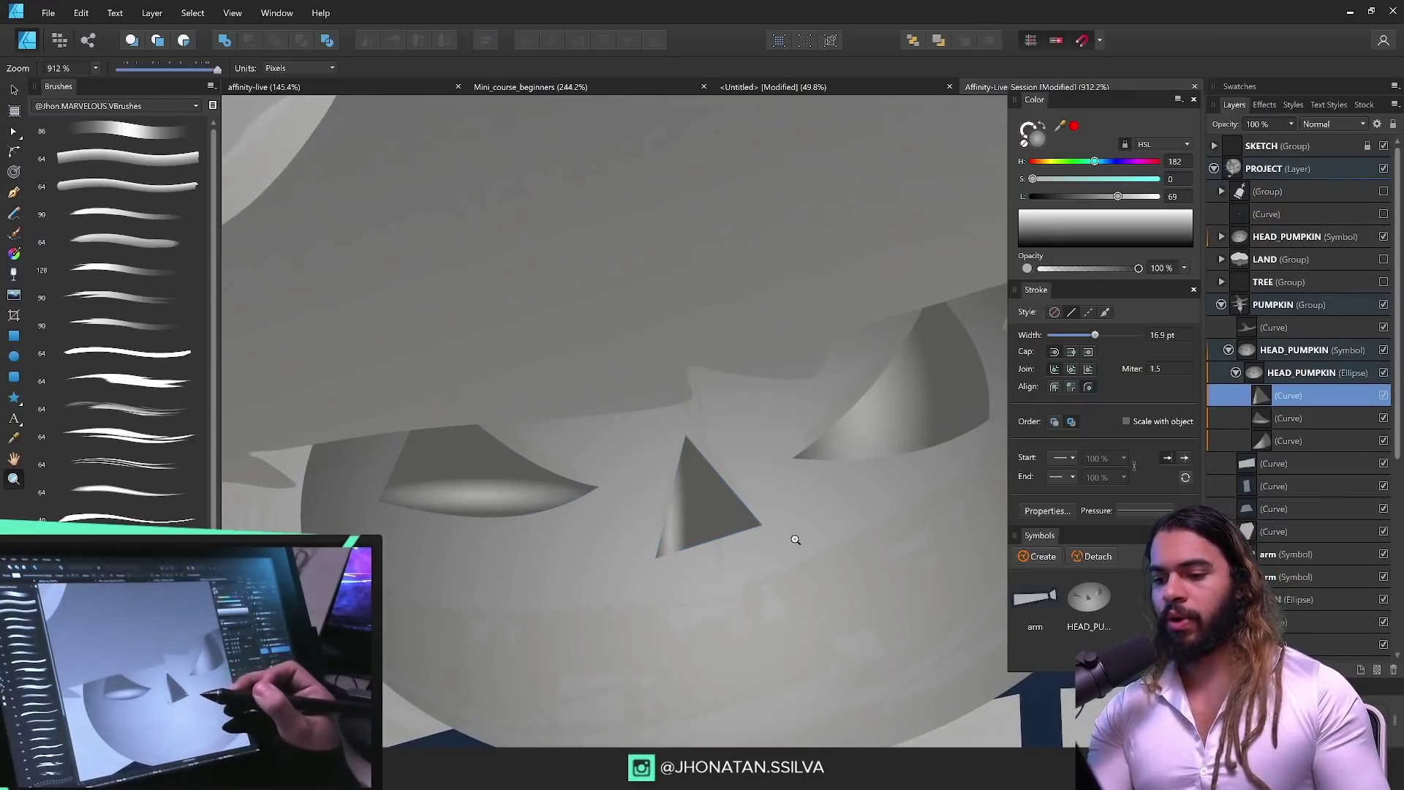
Step: Start a mouth shape inside the pumpkin head with the Pen tool, outlining its left end and straight bottom edge
scroll(783, 517, down, 2)
scroll(811, 491, down, 1)
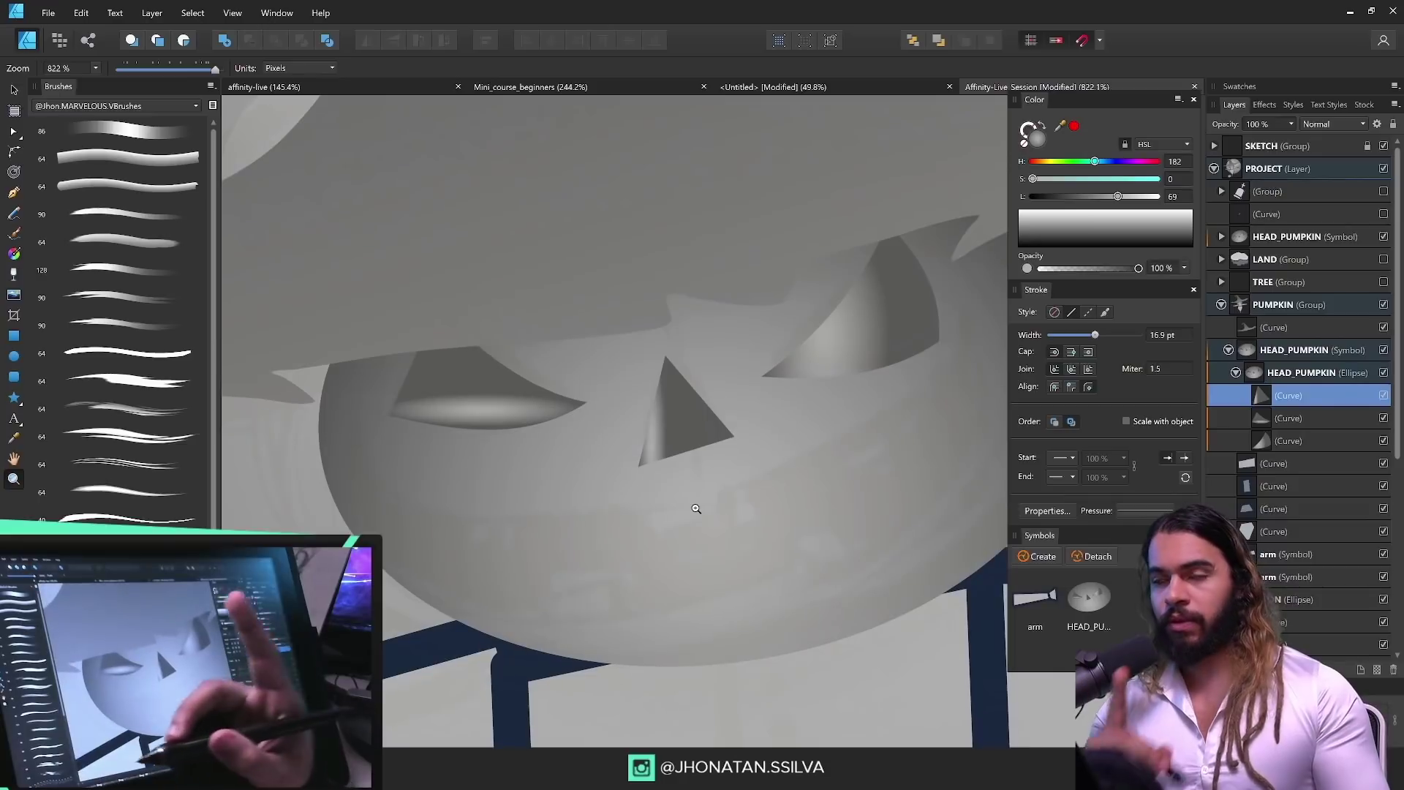
drag(700, 512, 744, 516)
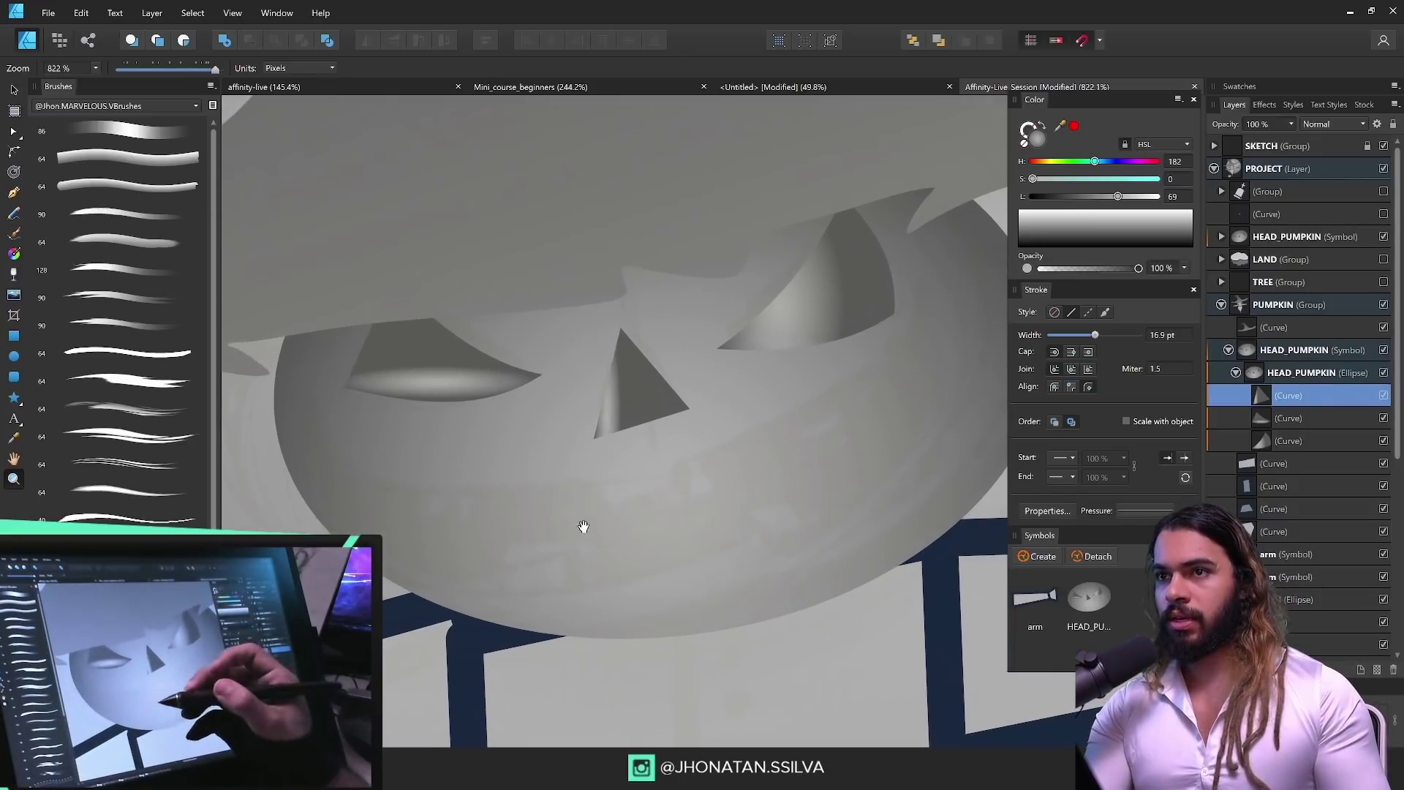
mouse_move(626, 530)
mouse_down()
mouse_move(649, 527)
mouse_move(619, 525)
mouse_up()
key(v)
key(p)
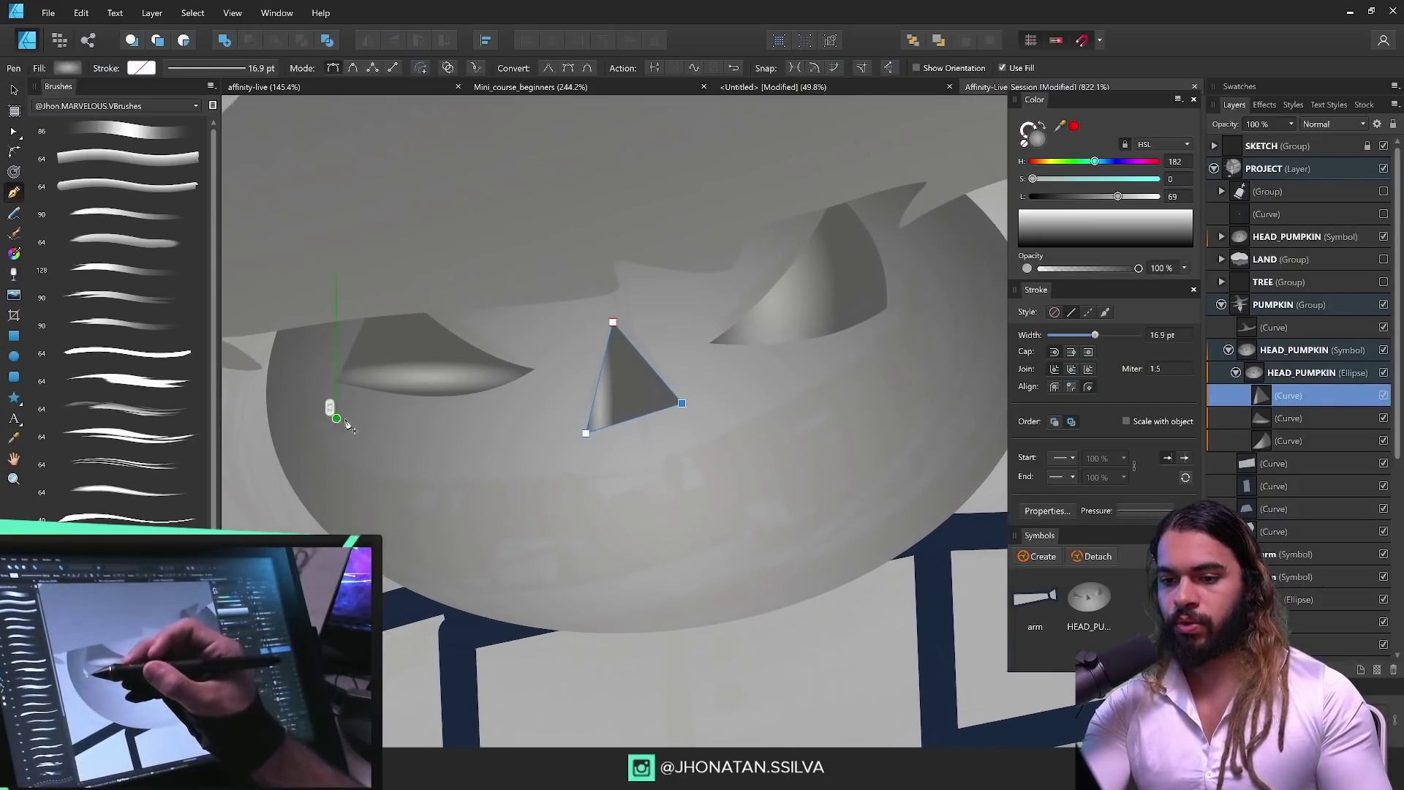
key(z)
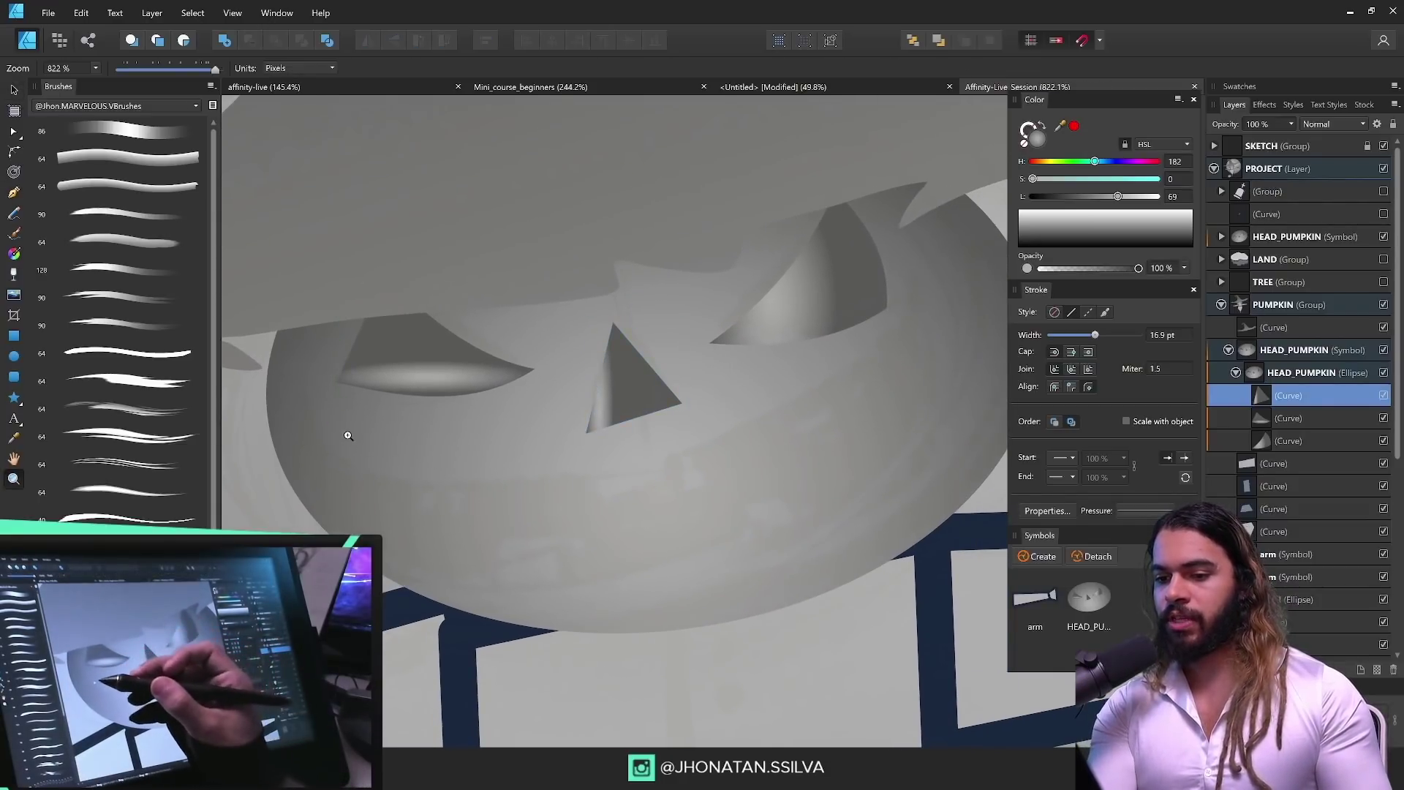
drag(348, 436, 378, 418)
key(p)
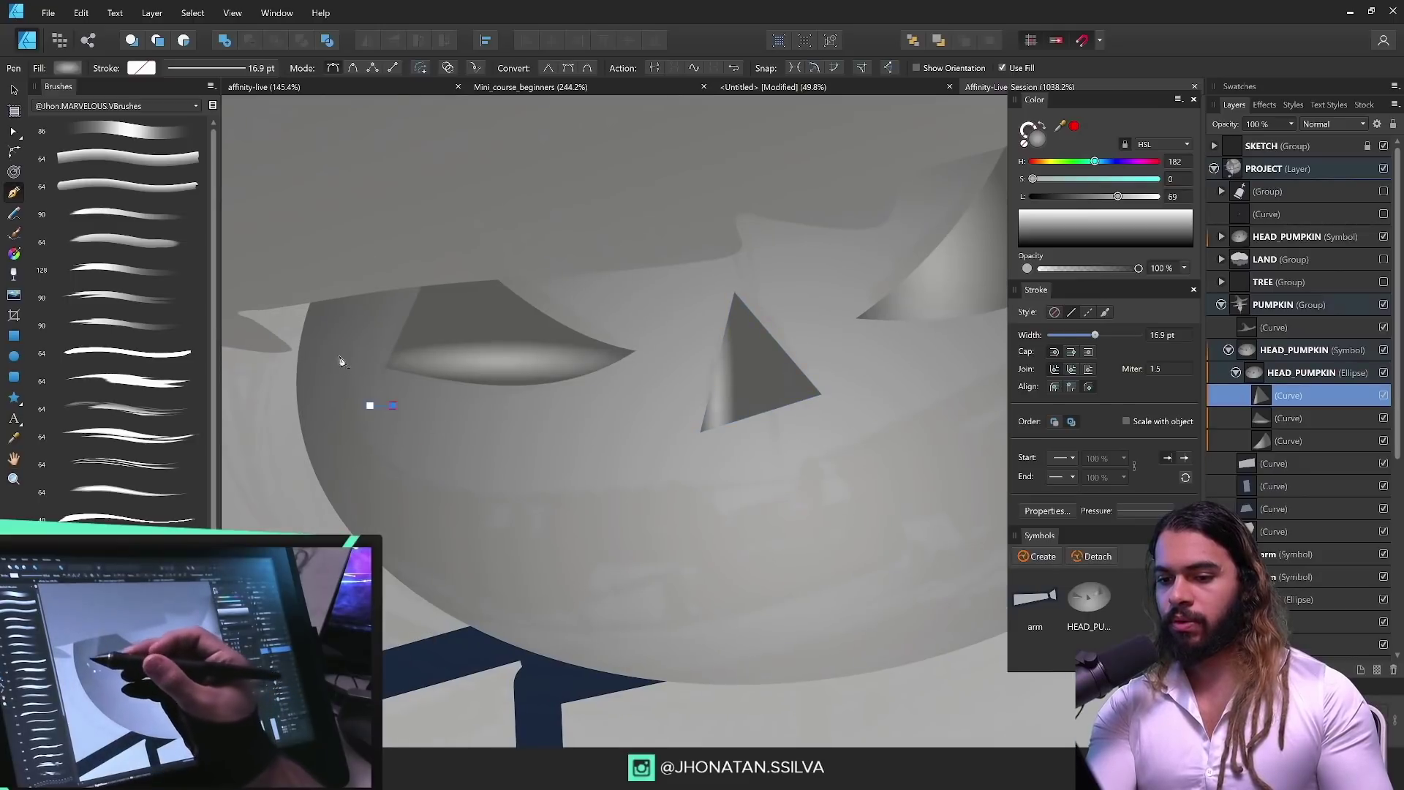
click(517, 596)
drag(586, 599, 432, 586)
click(794, 575)
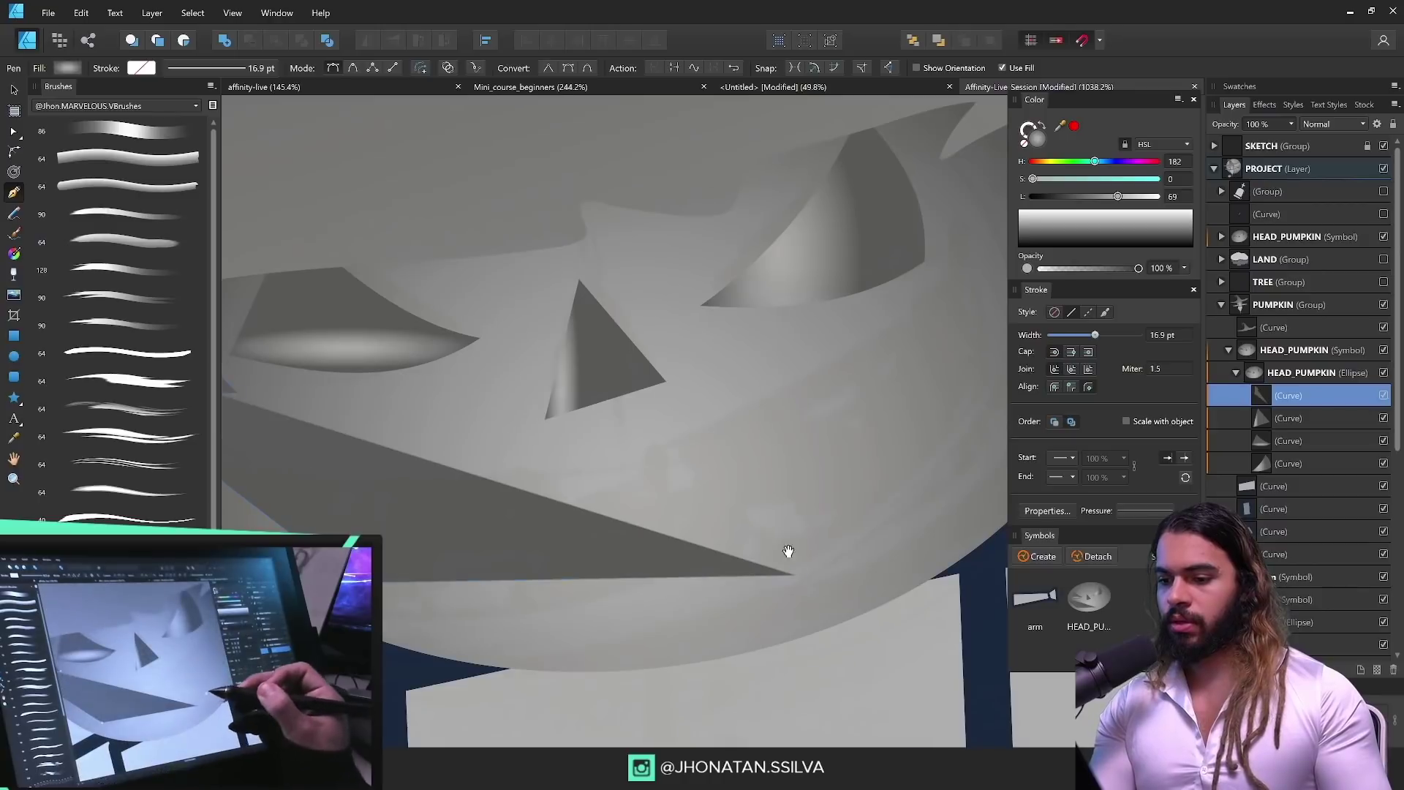
Step: Outline the mouth's upturned right end with a hooked tip and continue its upper edge back beneath the nose
drag(786, 555, 686, 596)
click(890, 472)
click(920, 349)
click(883, 259)
click(848, 236)
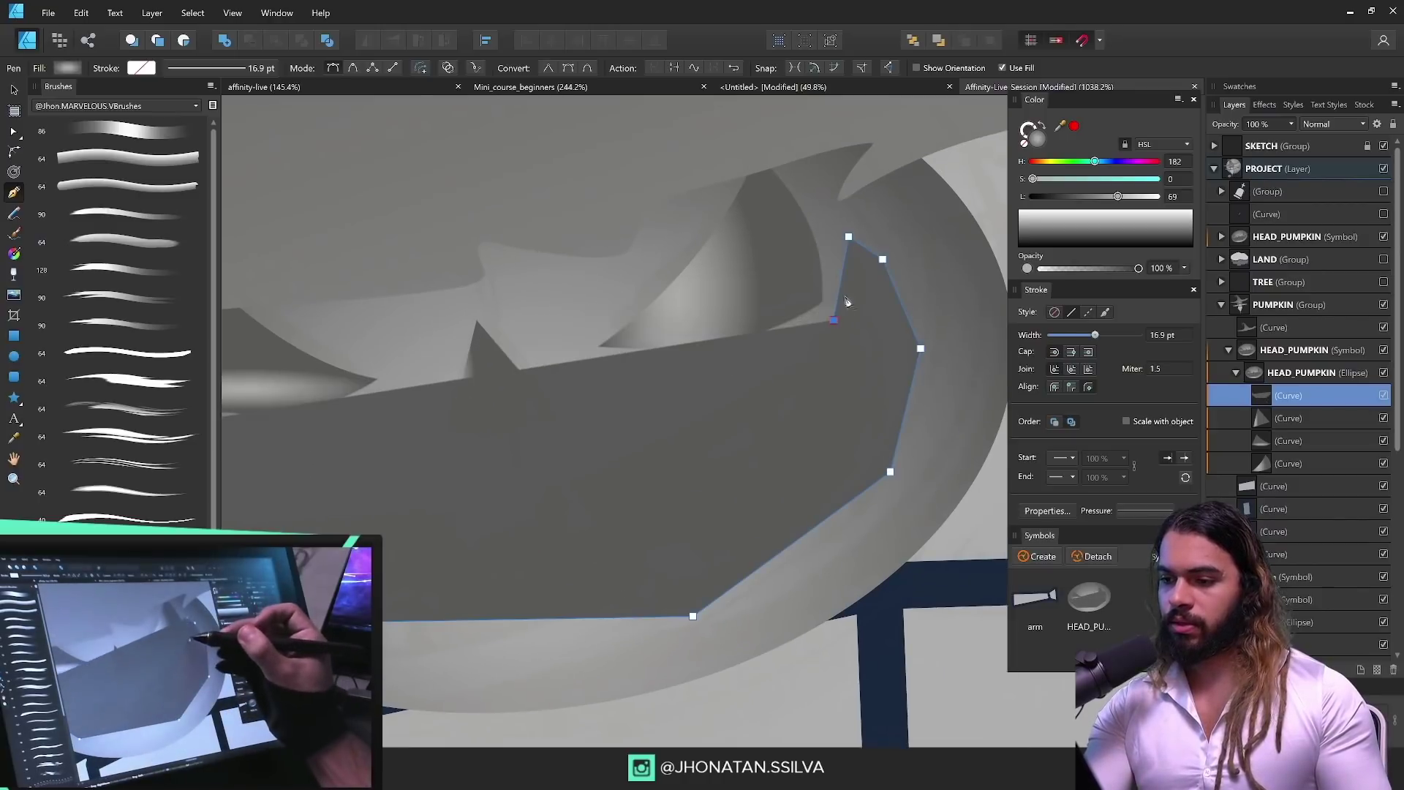
click(833, 319)
click(852, 281)
click(868, 349)
drag(746, 463, 940, 410)
click(871, 387)
click(556, 451)
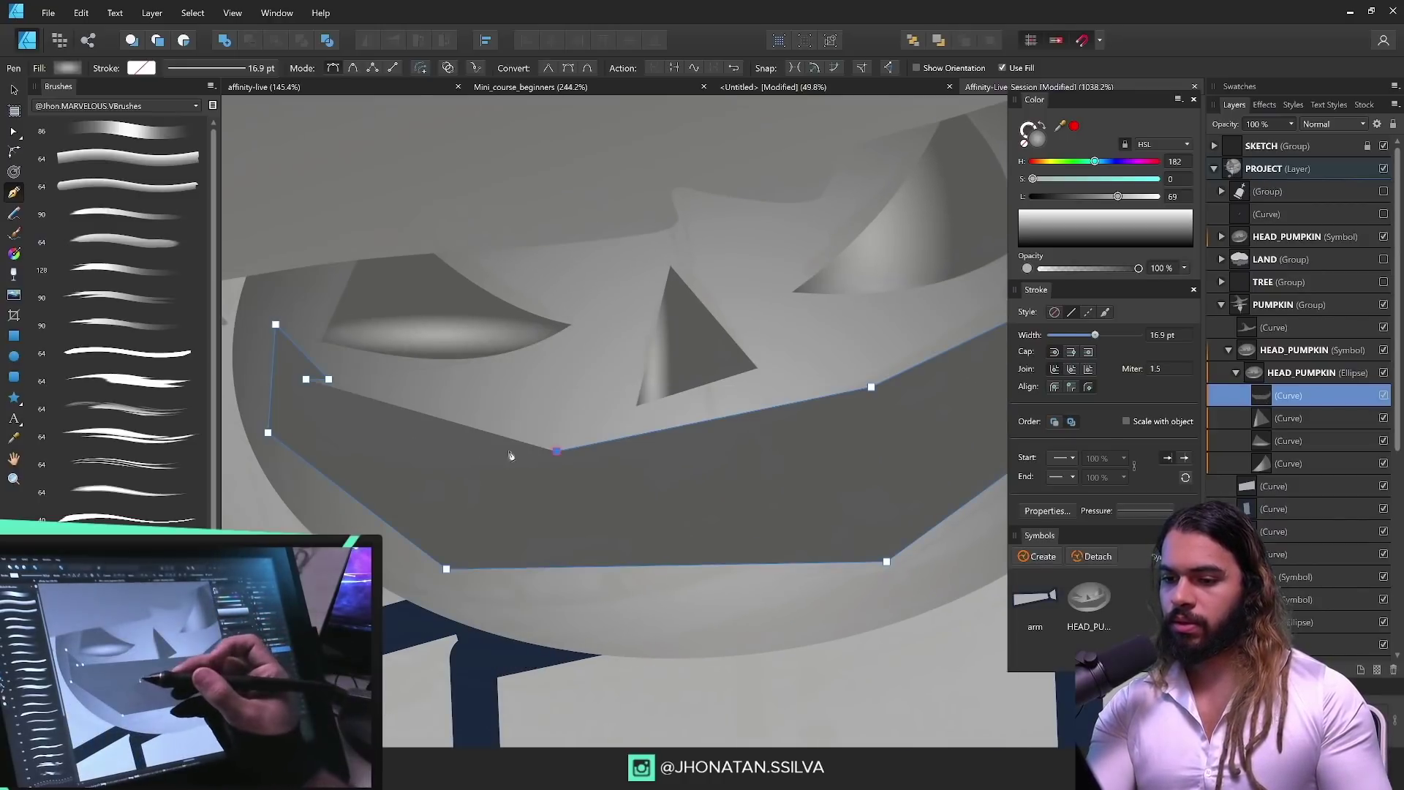
Step: Bend the mouth's upper edge and convert all of the mouth's nodes to smooth for a curved grin
key(a)
scroll(586, 468, down, 3)
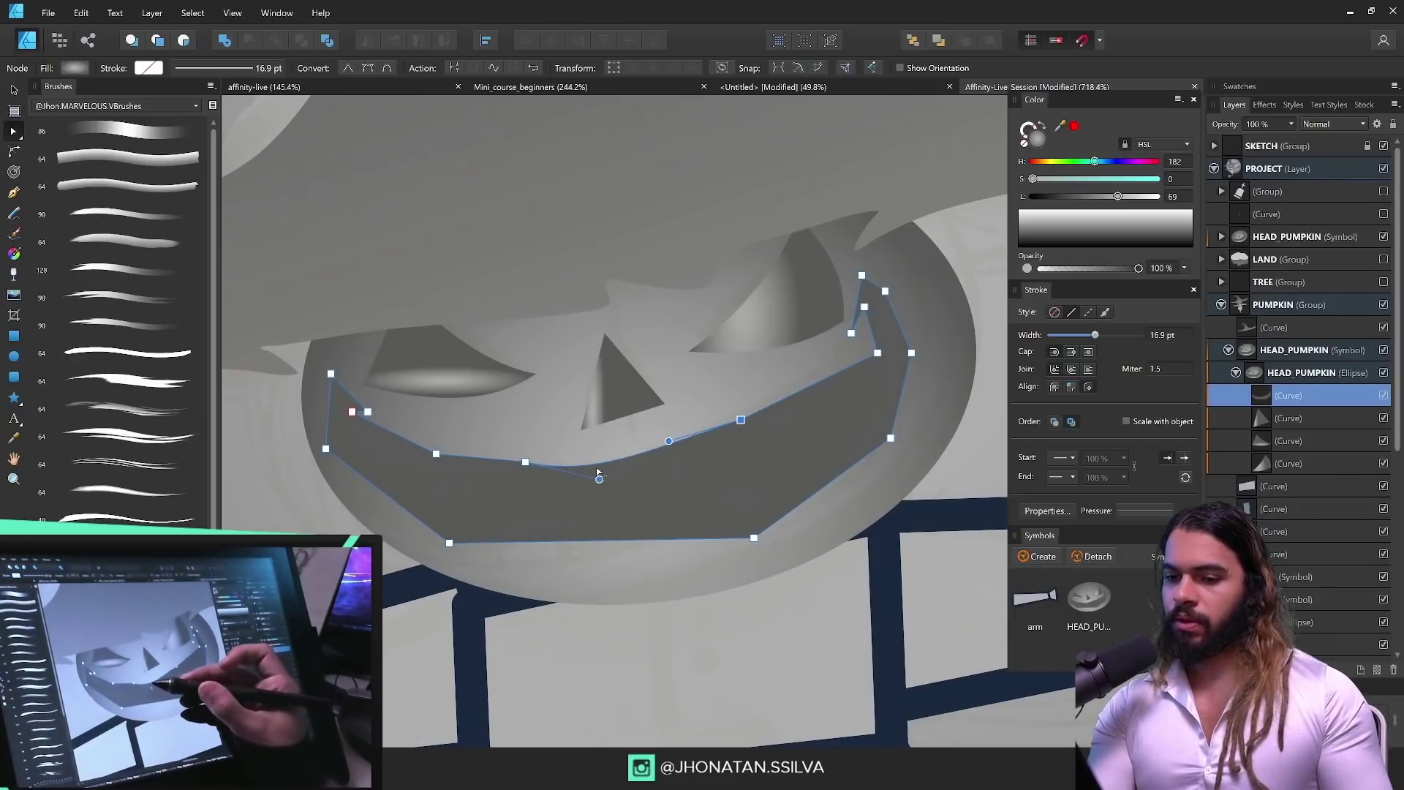
drag(272, 207, 924, 563)
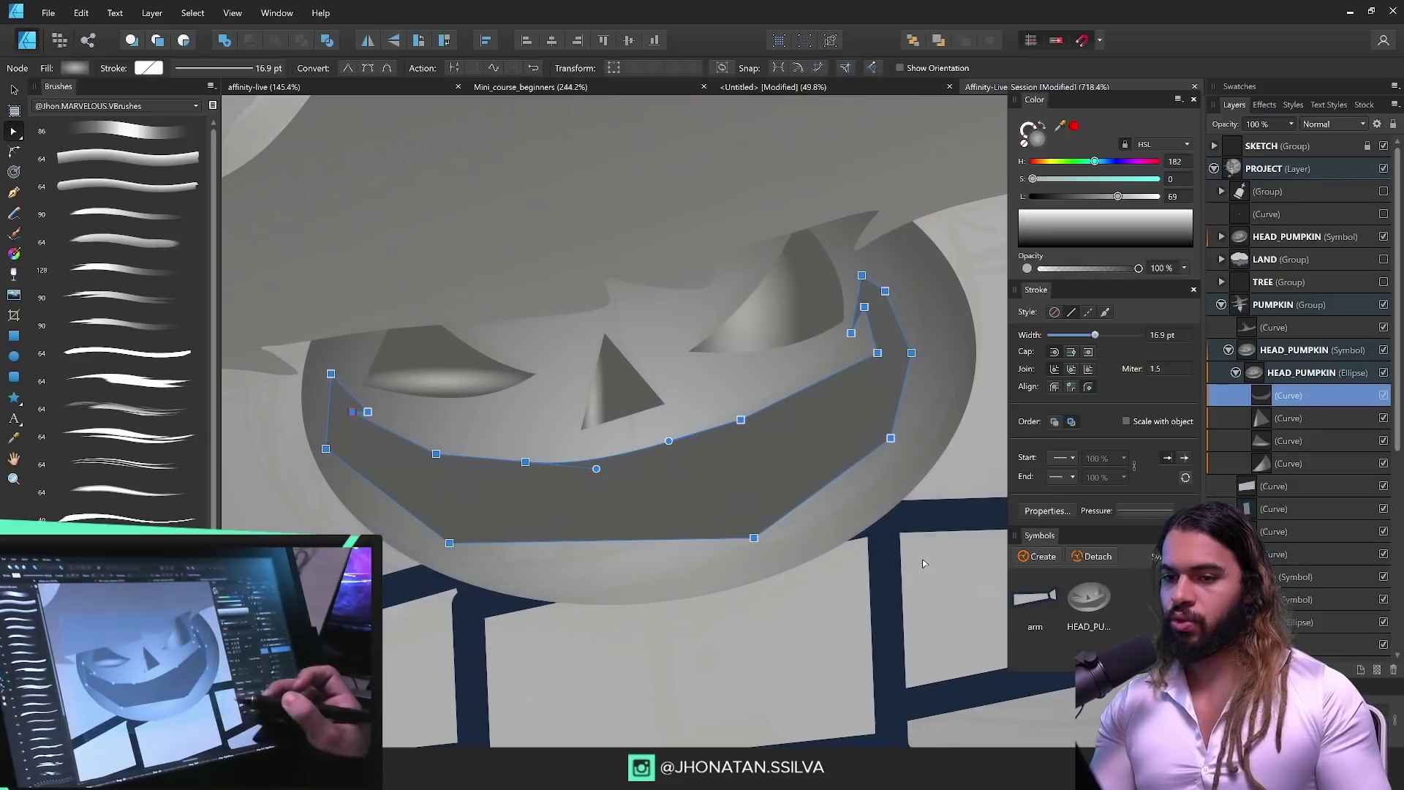
click(388, 68)
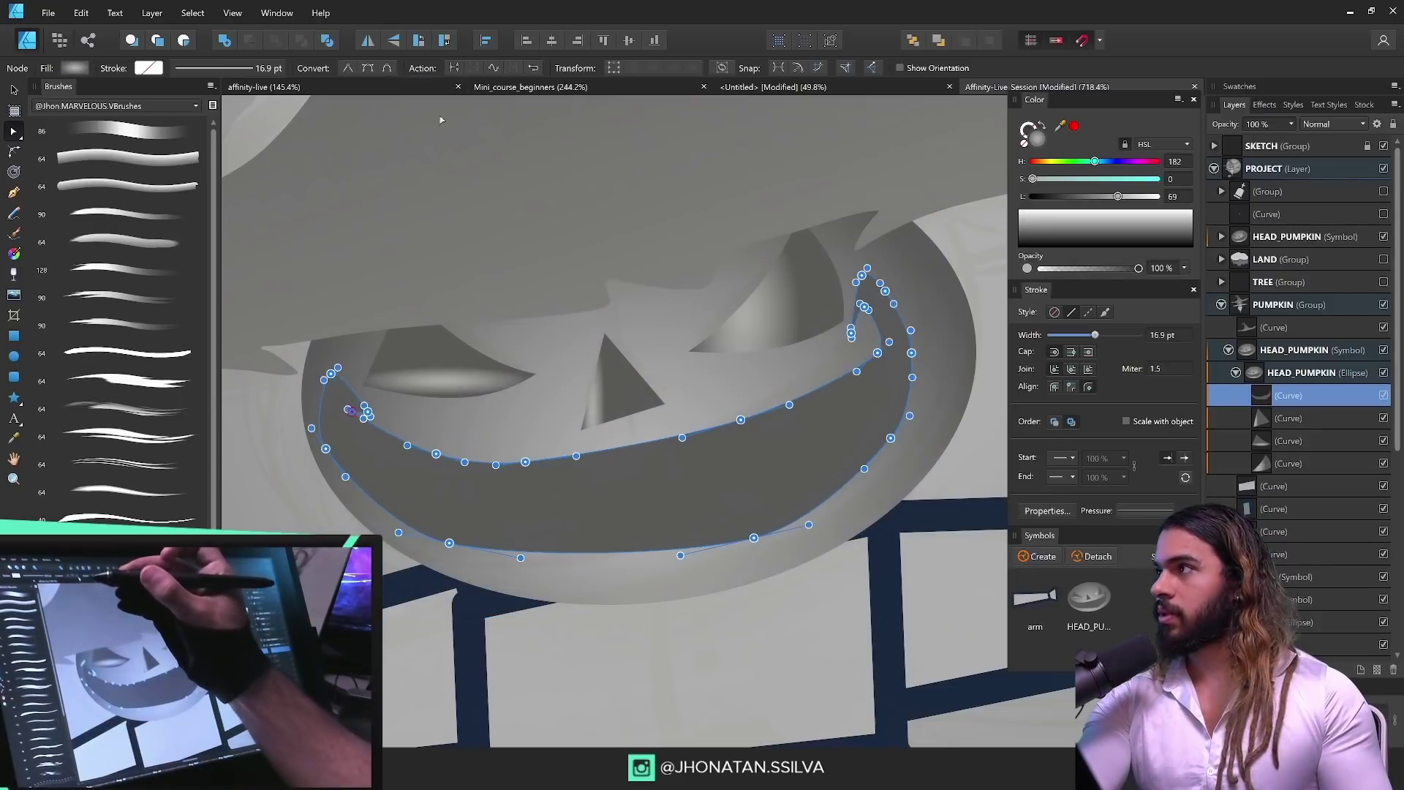
scroll(799, 423, up, 2)
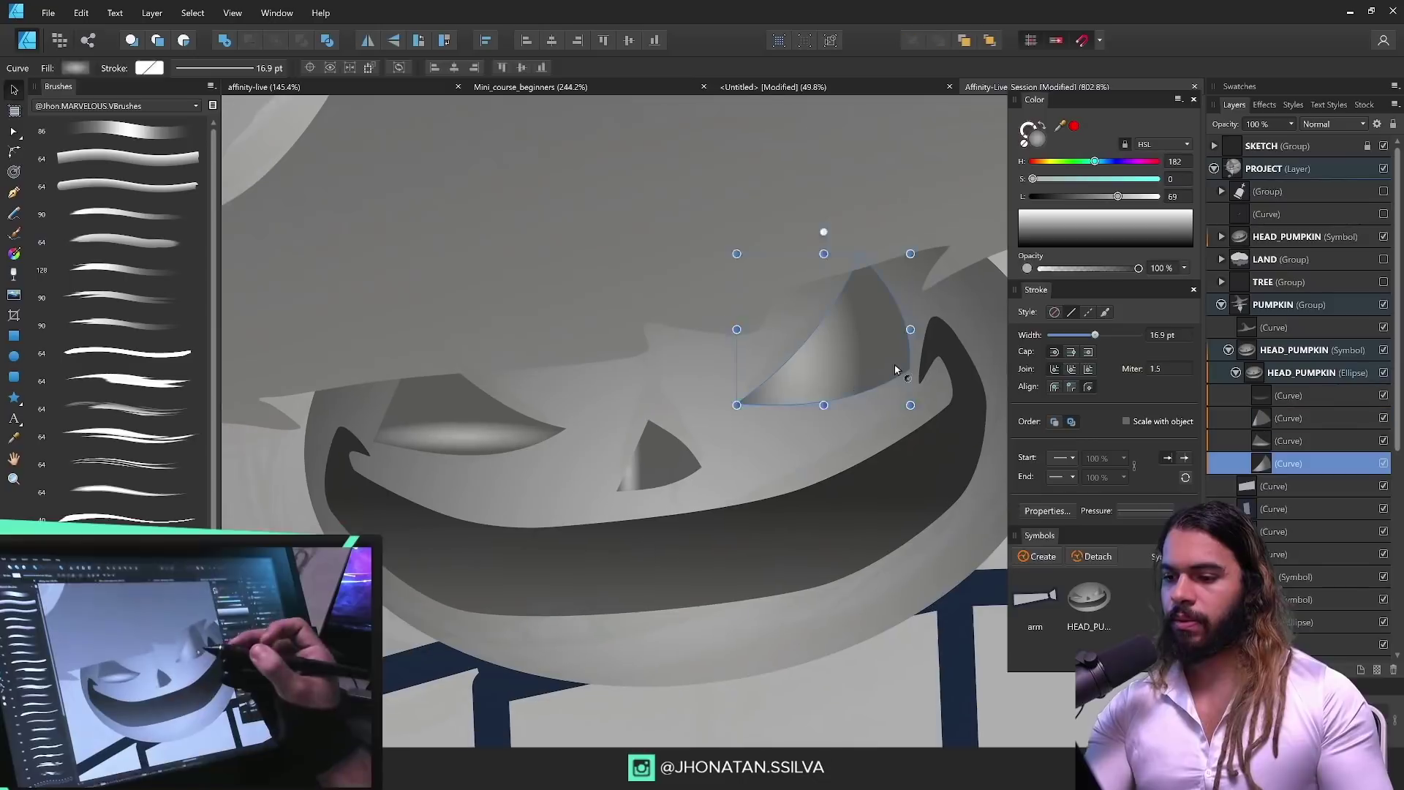
Step: Give the right eye a light-centred elliptical gradient and apply matching gradients to the left eye, nose and mouth
key(g)
drag(804, 369, 835, 355)
drag(834, 471, 843, 455)
key(v)
click(477, 408)
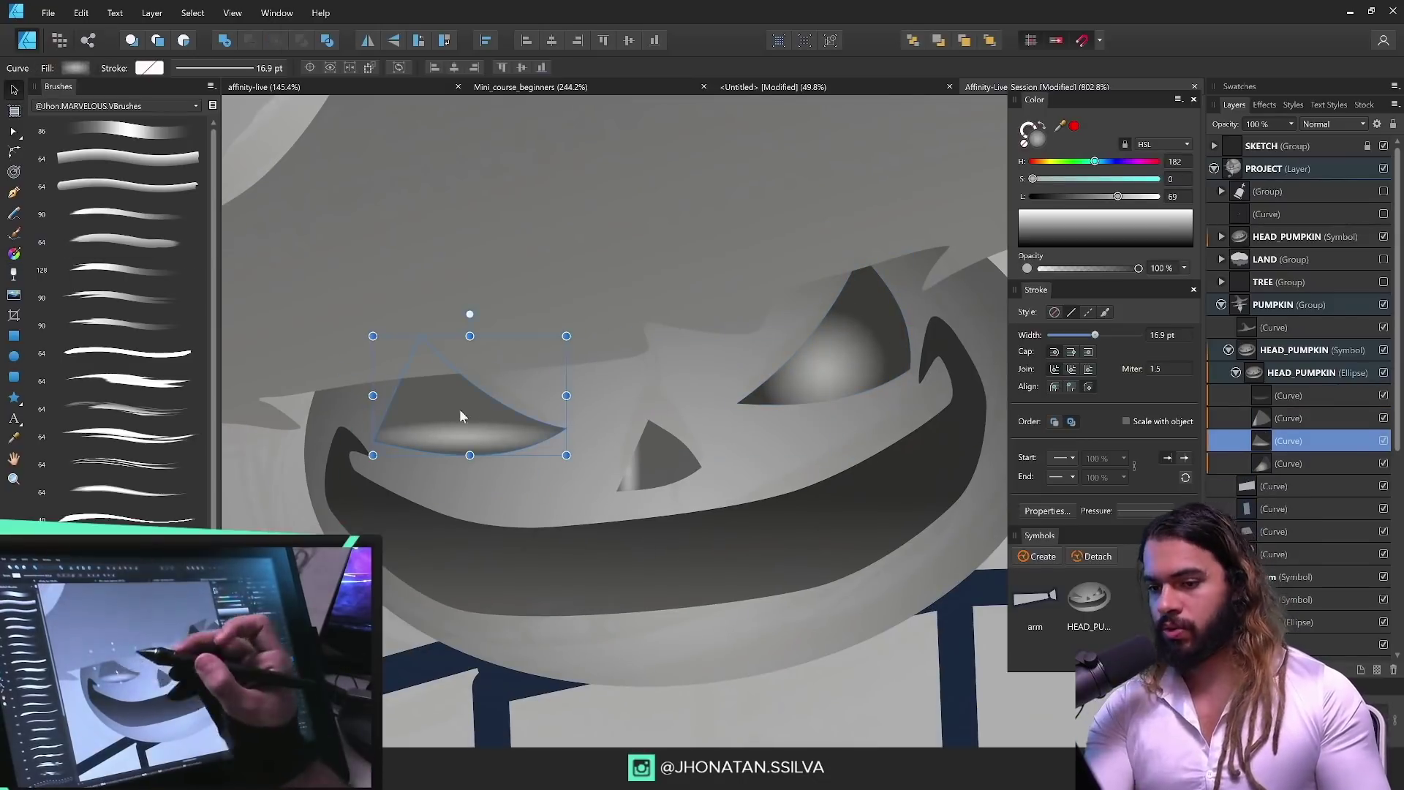
click(80, 13)
click(106, 117)
key(g)
click(658, 457)
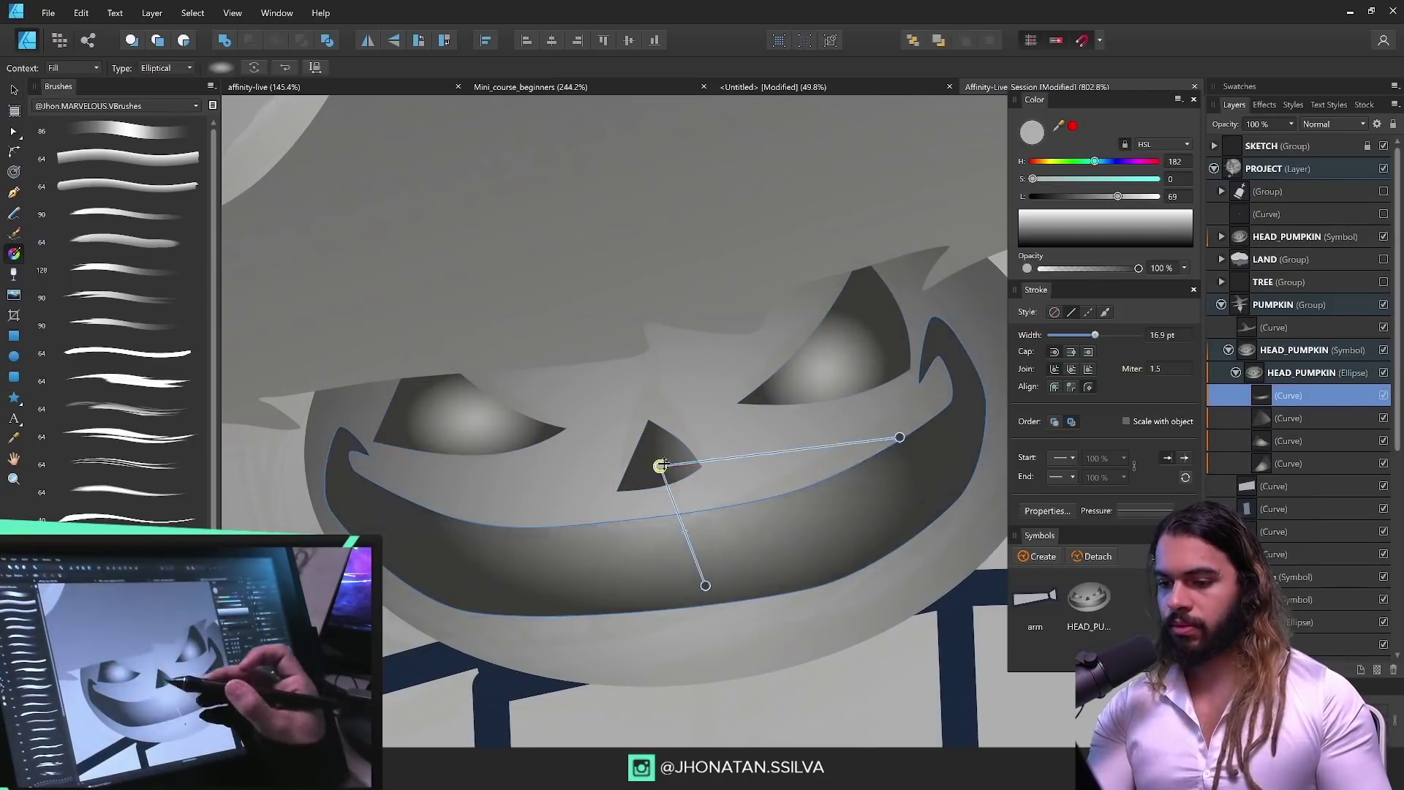
key(p)
scroll(727, 510, up, 3)
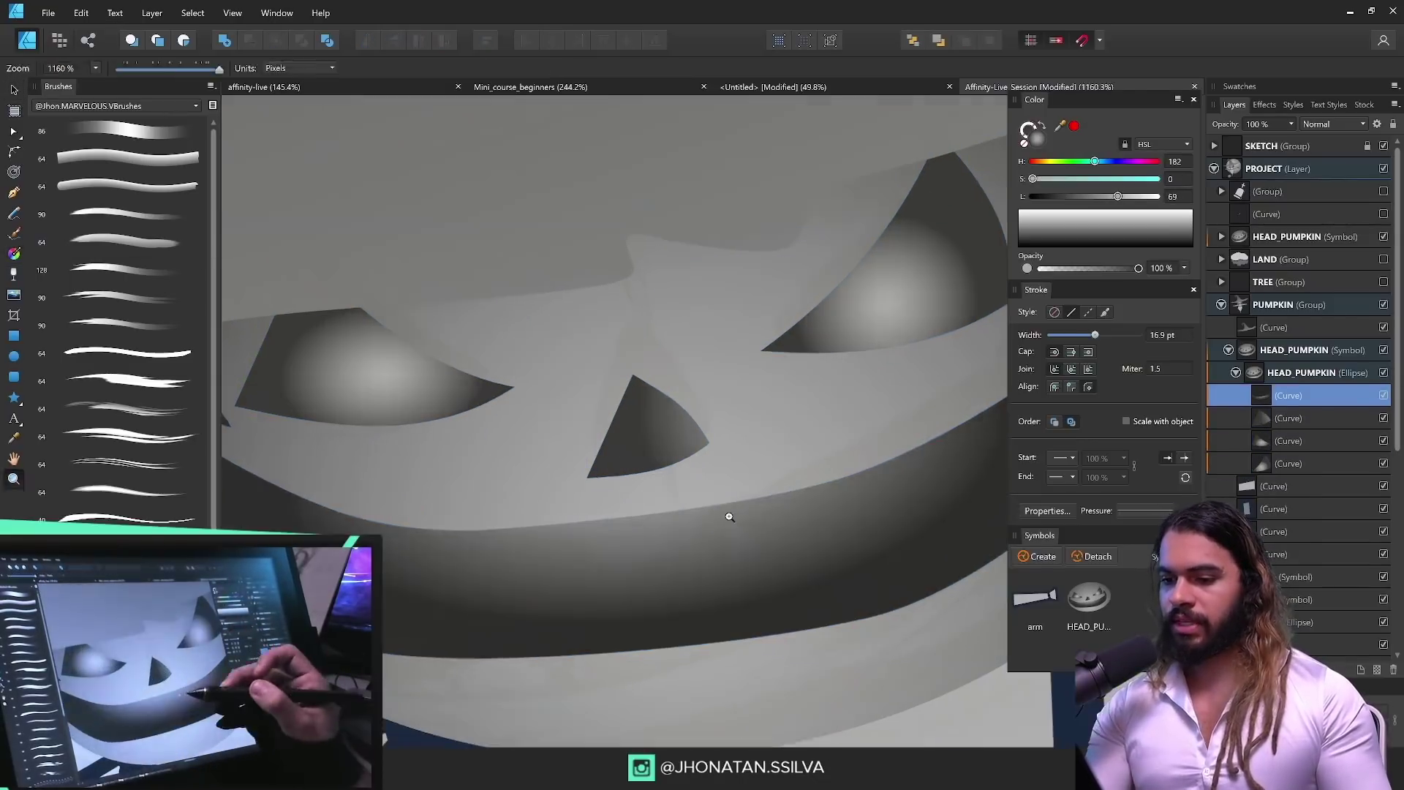
scroll(601, 505, up, 4)
key(a)
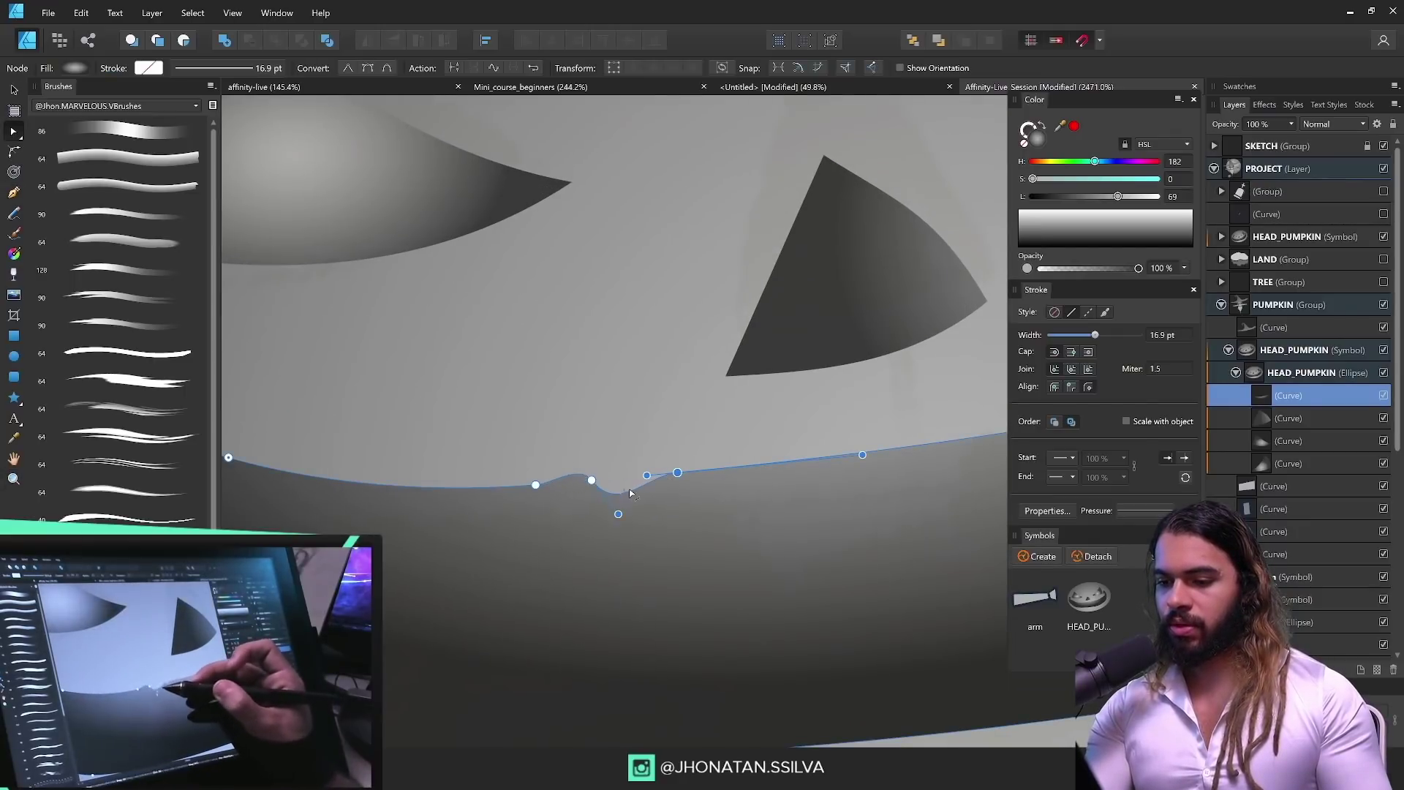
key(z)
drag(668, 483, 633, 447)
Step: Draw a small square tooth on the mouth's upper edge, set its fill lightness to 81 and tilt it slightly
click(14, 337)
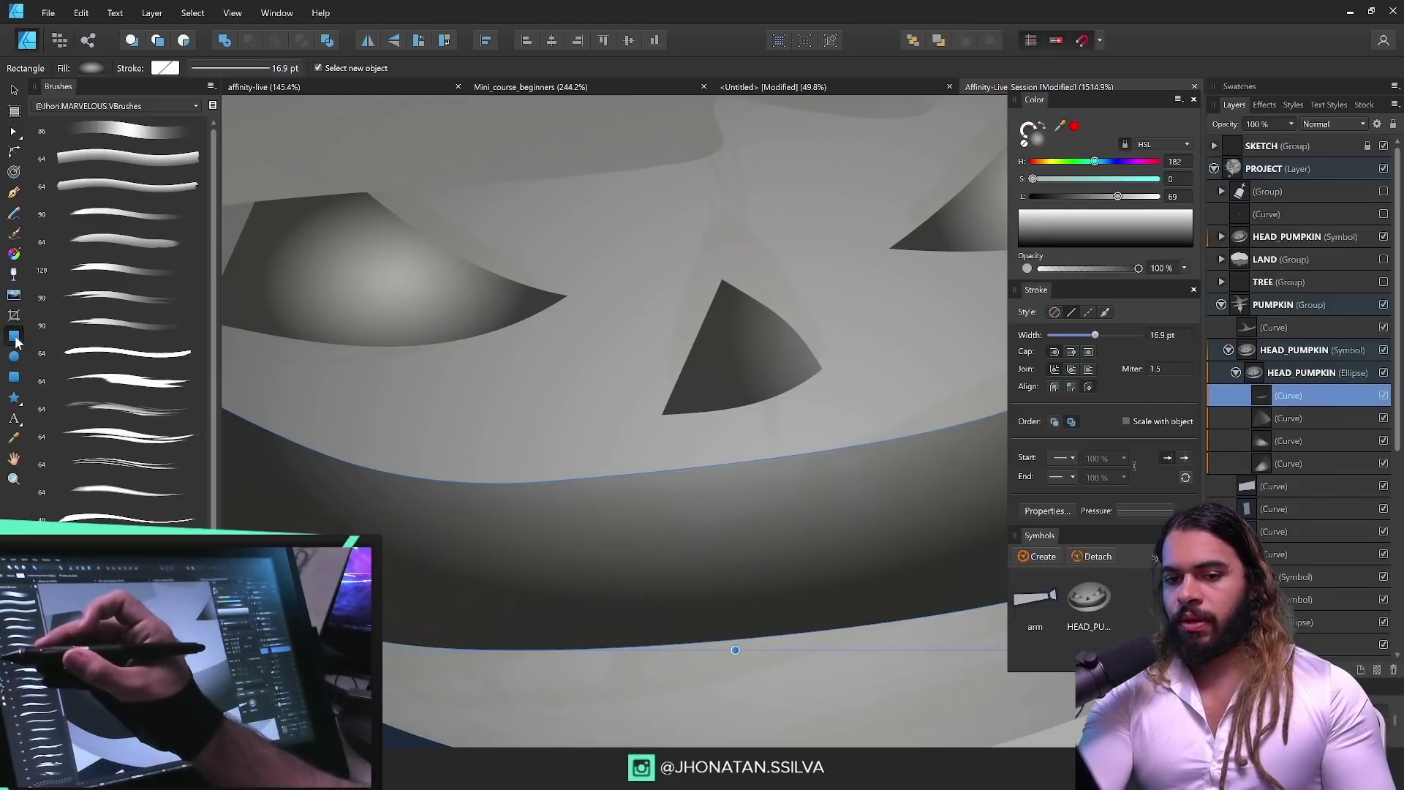
drag(490, 454, 561, 531)
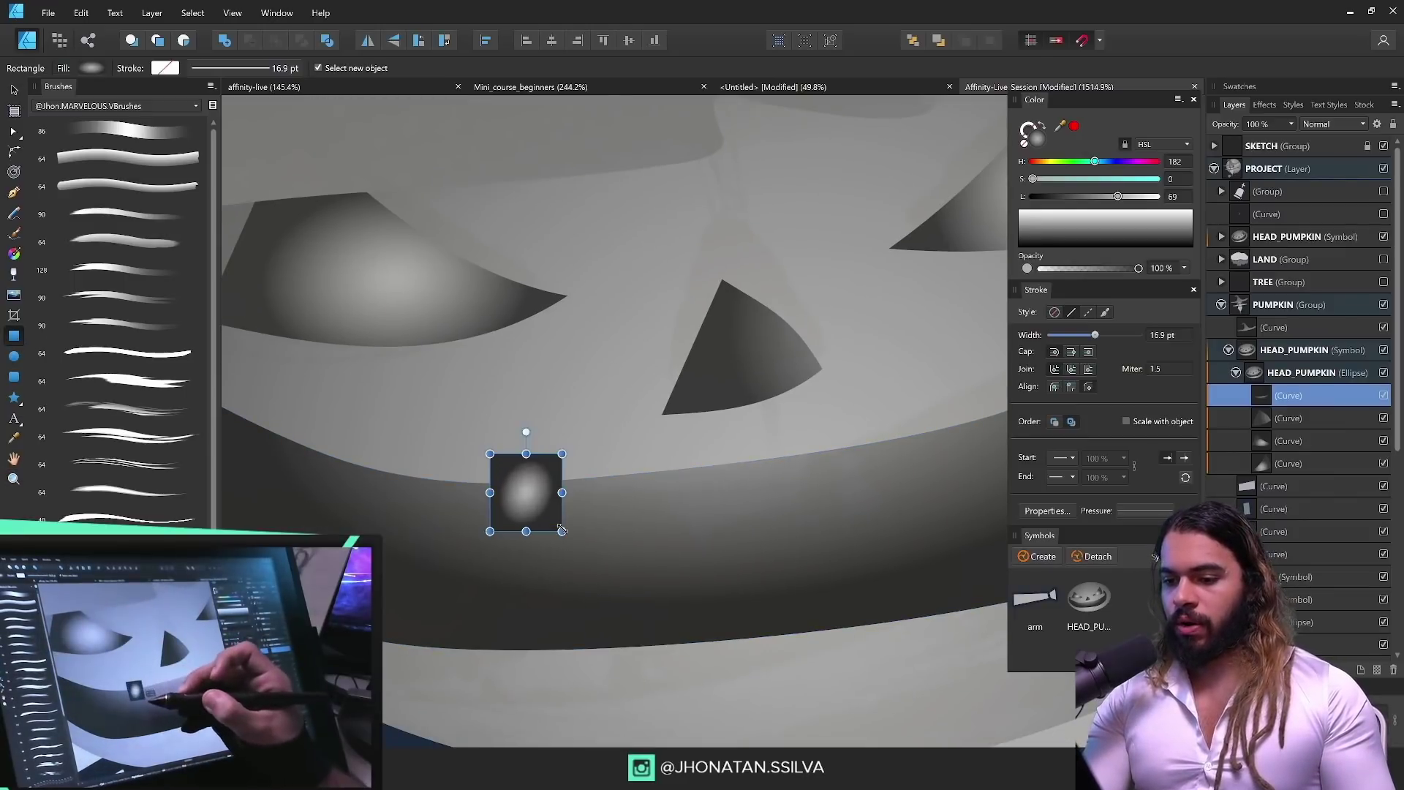
click(1133, 196)
key(z)
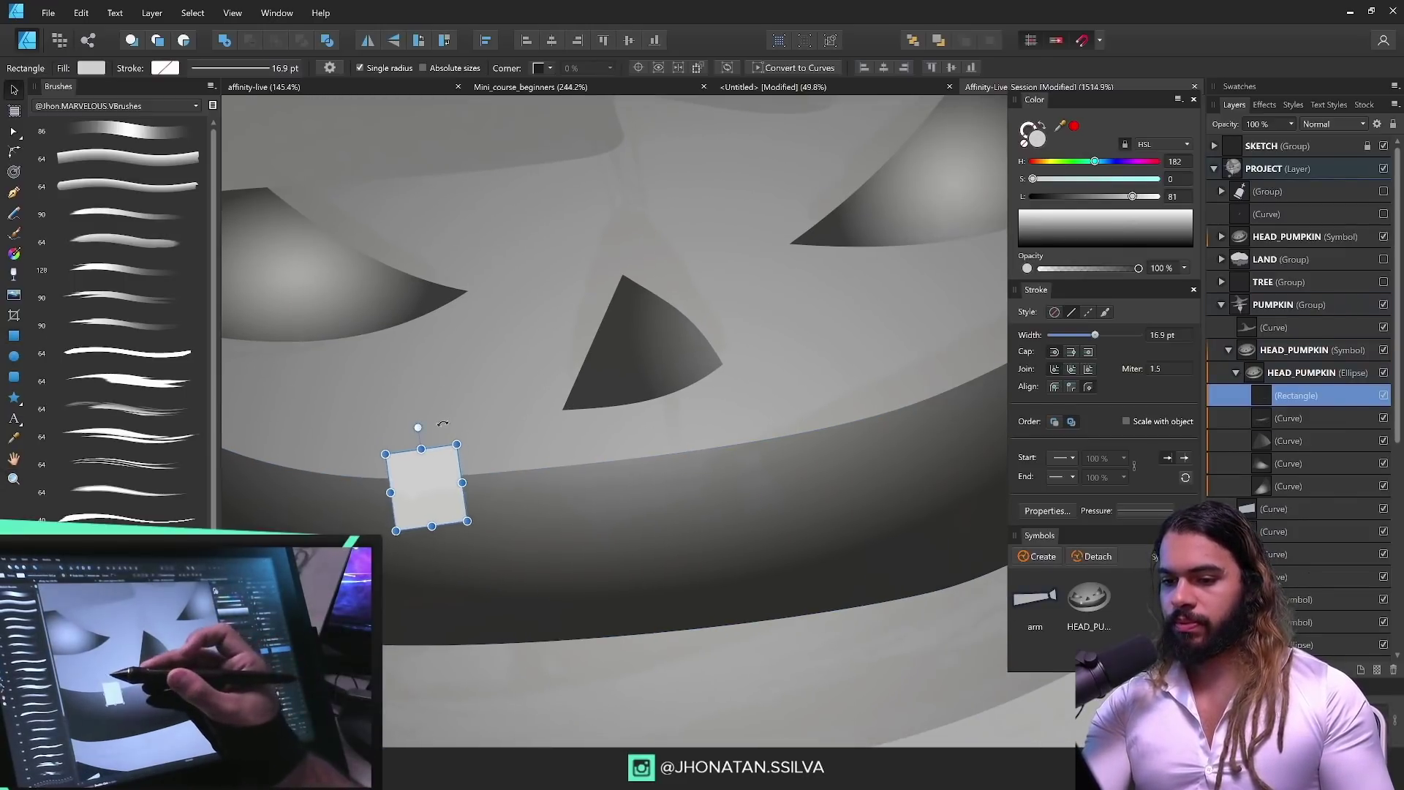
Step: Place three copies of the tooth, one on the upper right edge and two along the mouth's lower edge
drag(590, 523, 420, 633)
drag(585, 550, 573, 613)
key(ctrl+d)
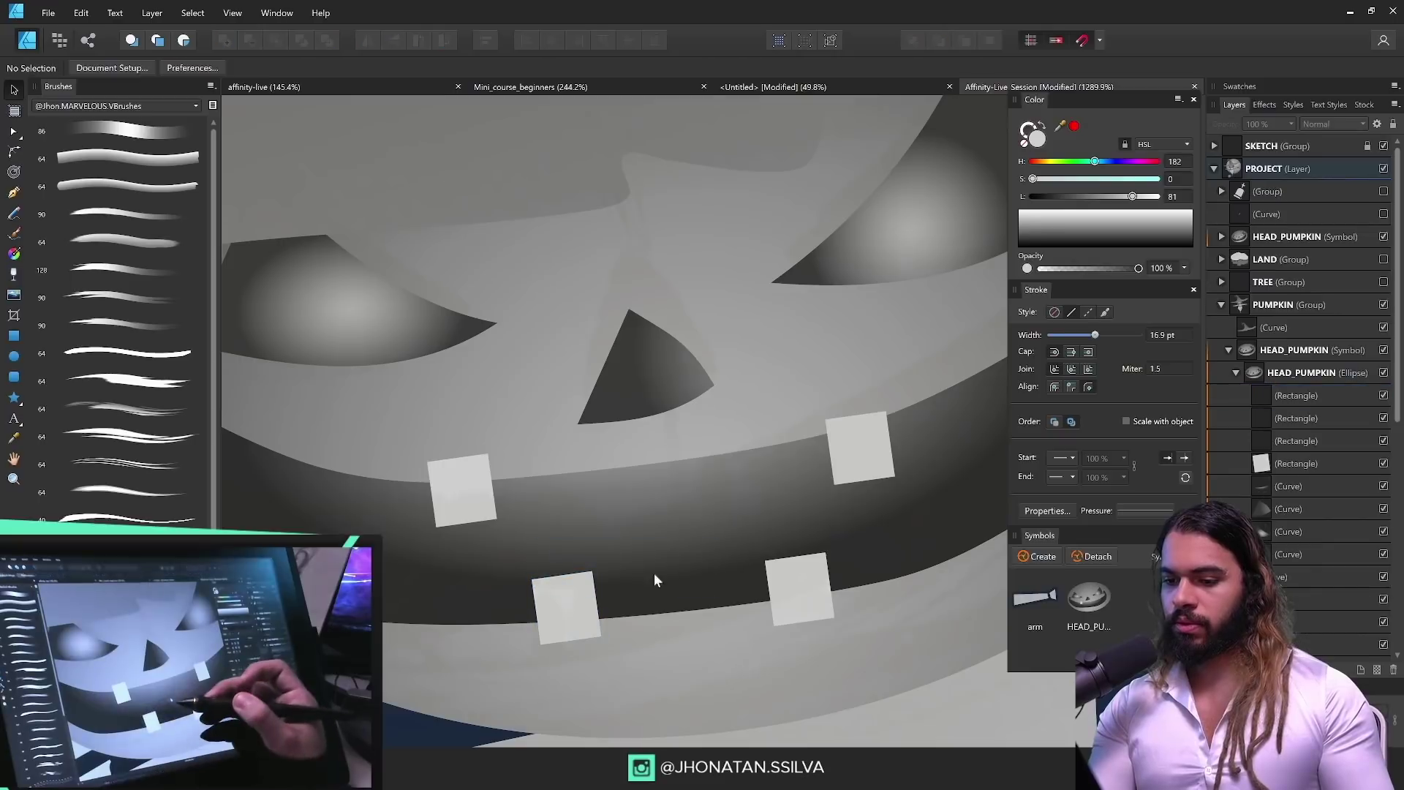
Step: Rotate the lower-left tooth upright, and turn and reposition the upper-left tooth along the mouth's edge
click(596, 621)
drag(559, 553, 568, 551)
drag(530, 507, 577, 505)
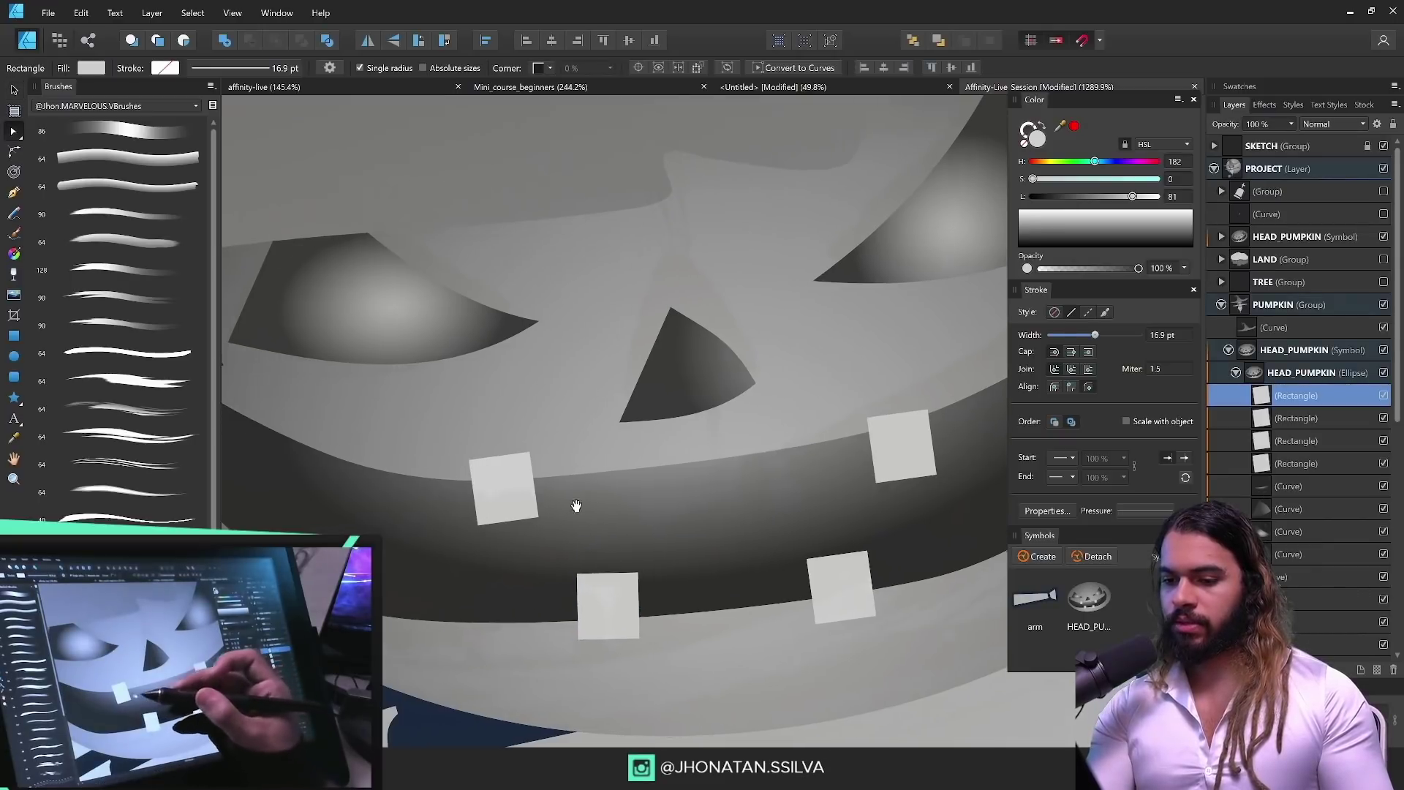
key(v)
click(512, 490)
drag(503, 436, 512, 433)
drag(507, 488, 488, 482)
Step: Add three more rotated teeth, two near the mouth's right corner and one at its lower left edge
key(ctrl+space)
drag(643, 448, 498, 582)
click(760, 475)
ctrl+drag(771, 471, 402, 545)
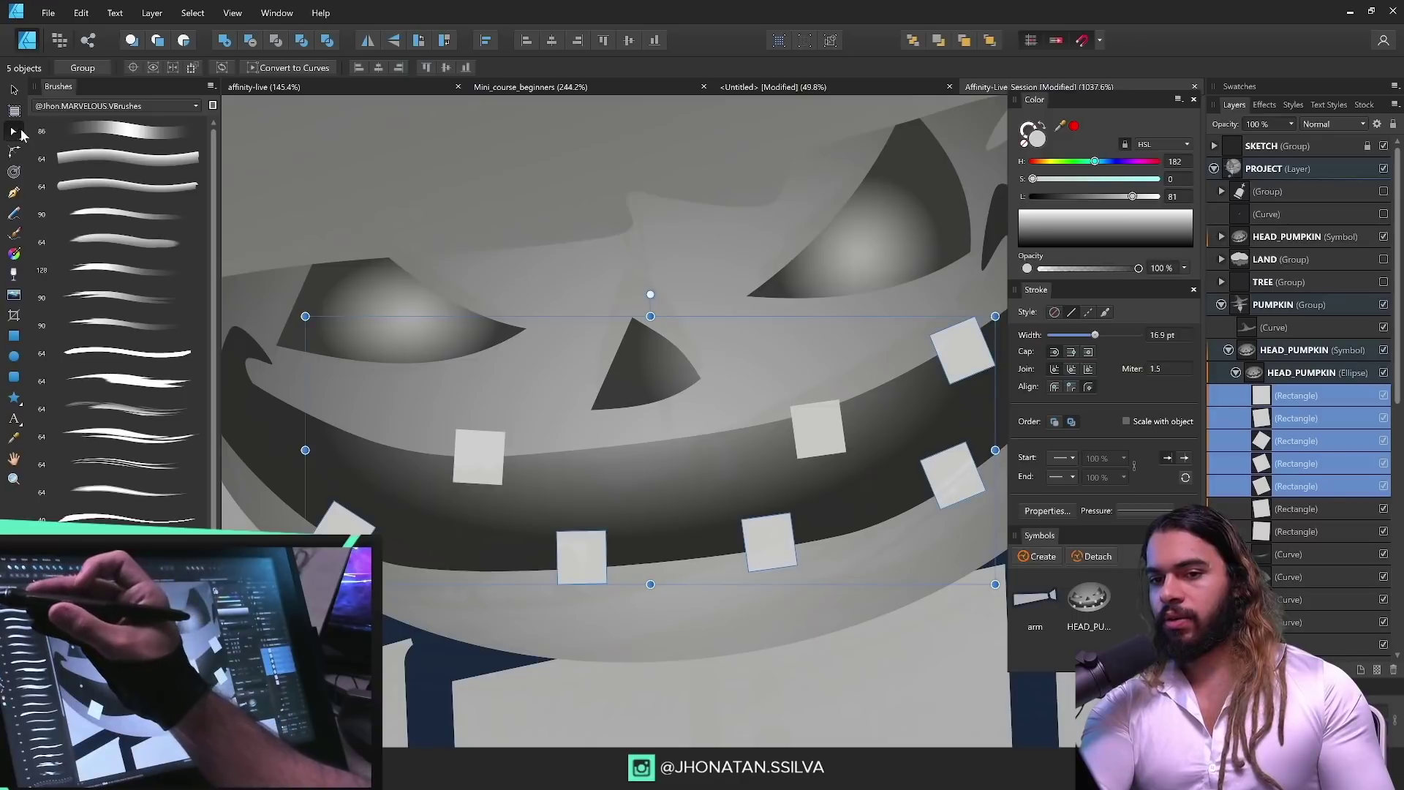
Step: Select all seven tooth rectangles and convert them to curves
click(1294, 531)
shift+click(1295, 395)
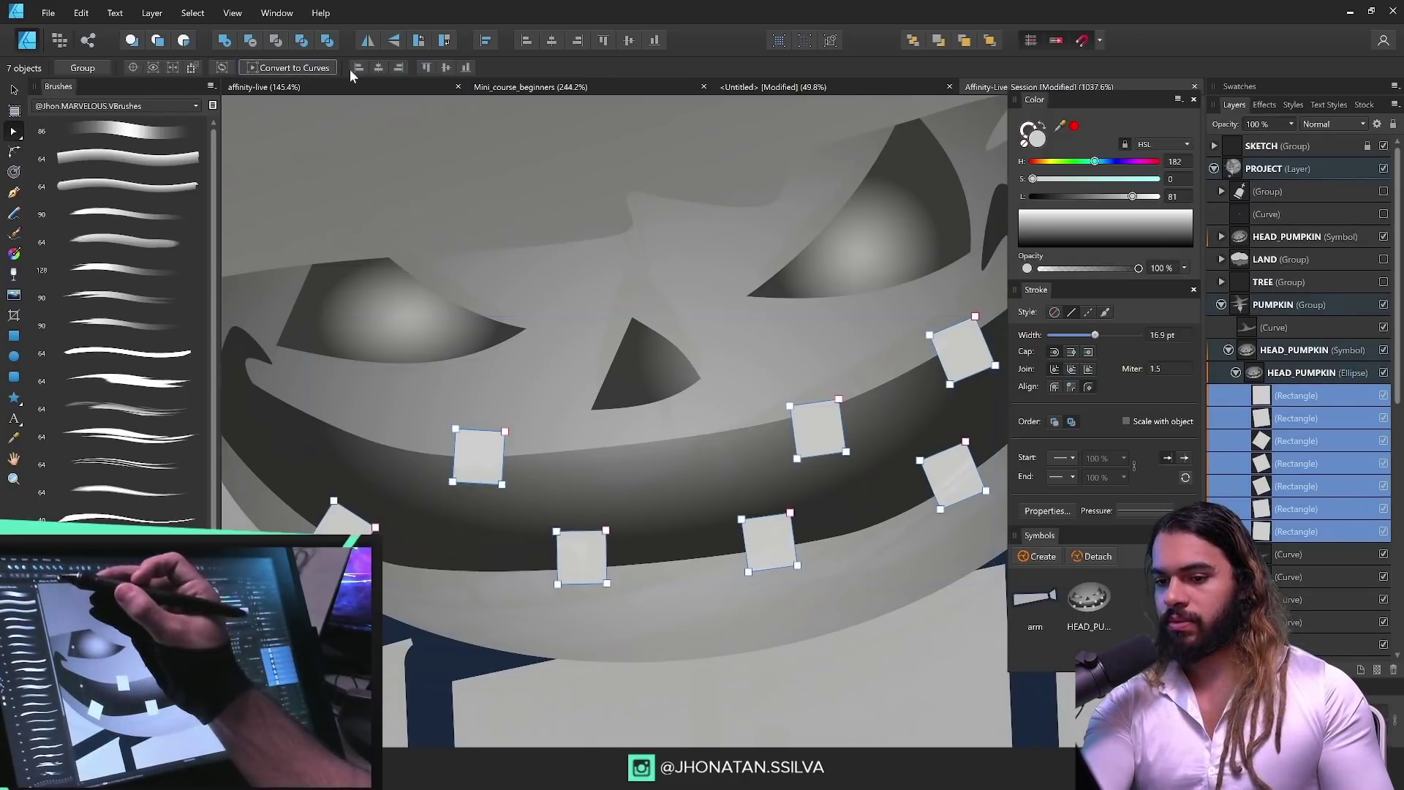
key(ctrl+Return)
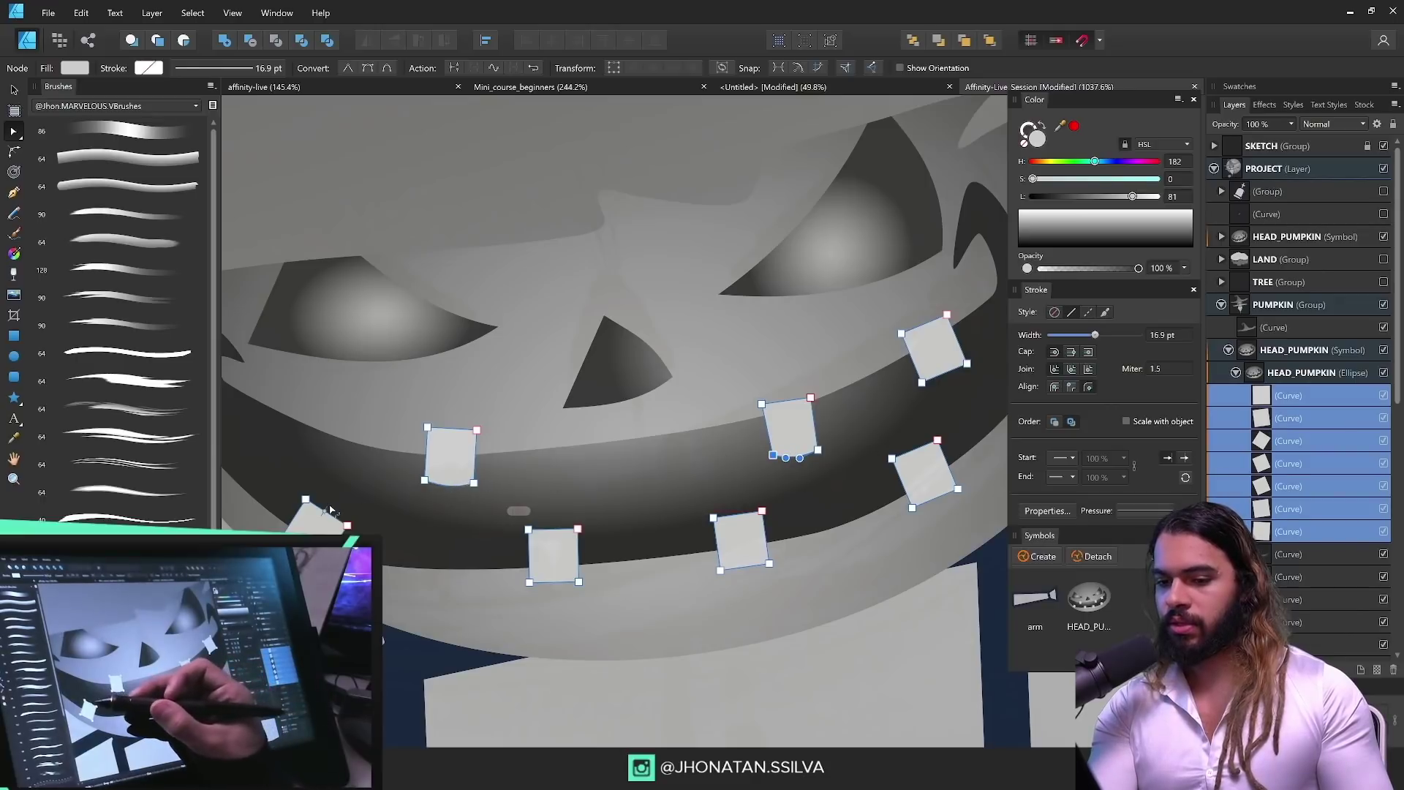
Step: Chip the upper-right corner of the lower-left middle tooth with the Node tool, check the other teeth and save the document
click(578, 527)
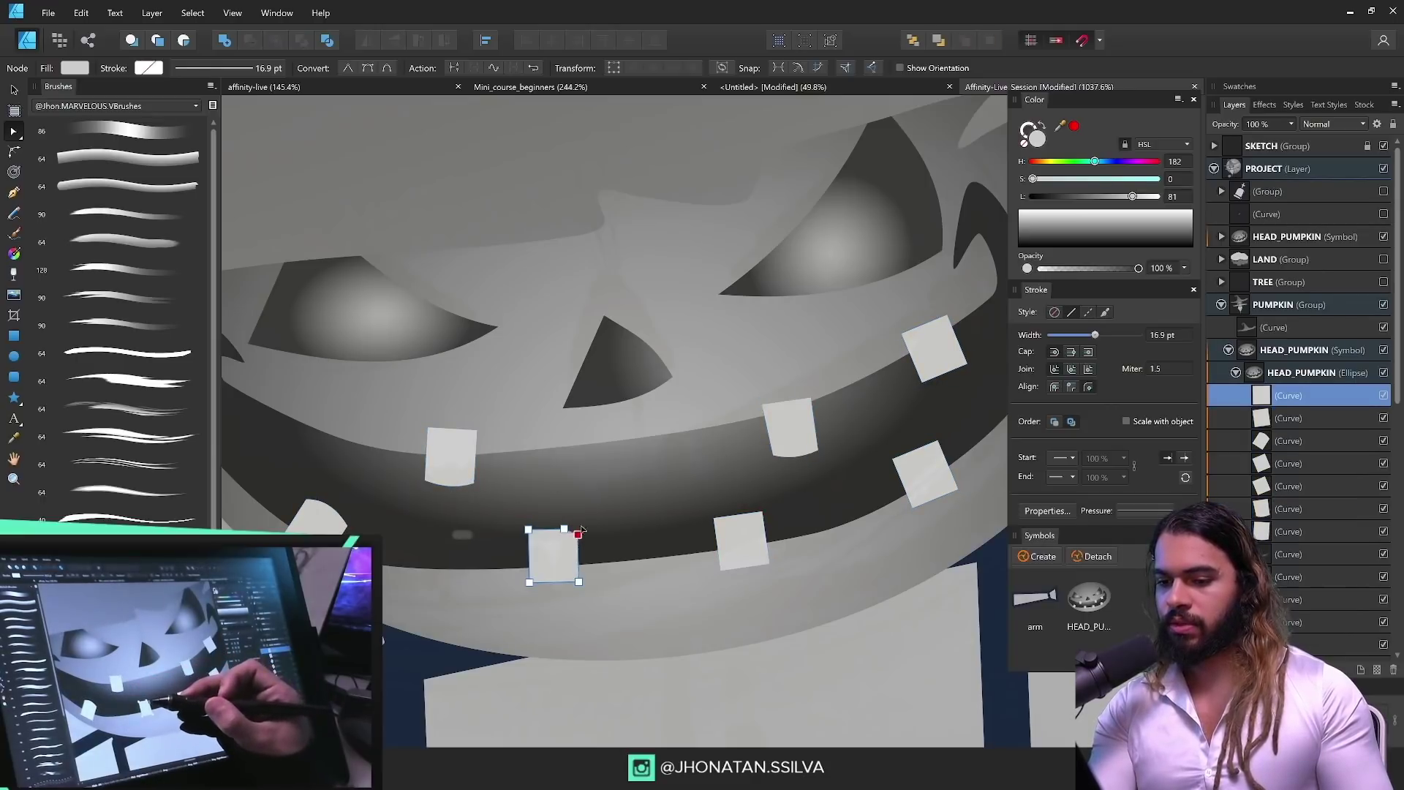
click(755, 528)
click(892, 458)
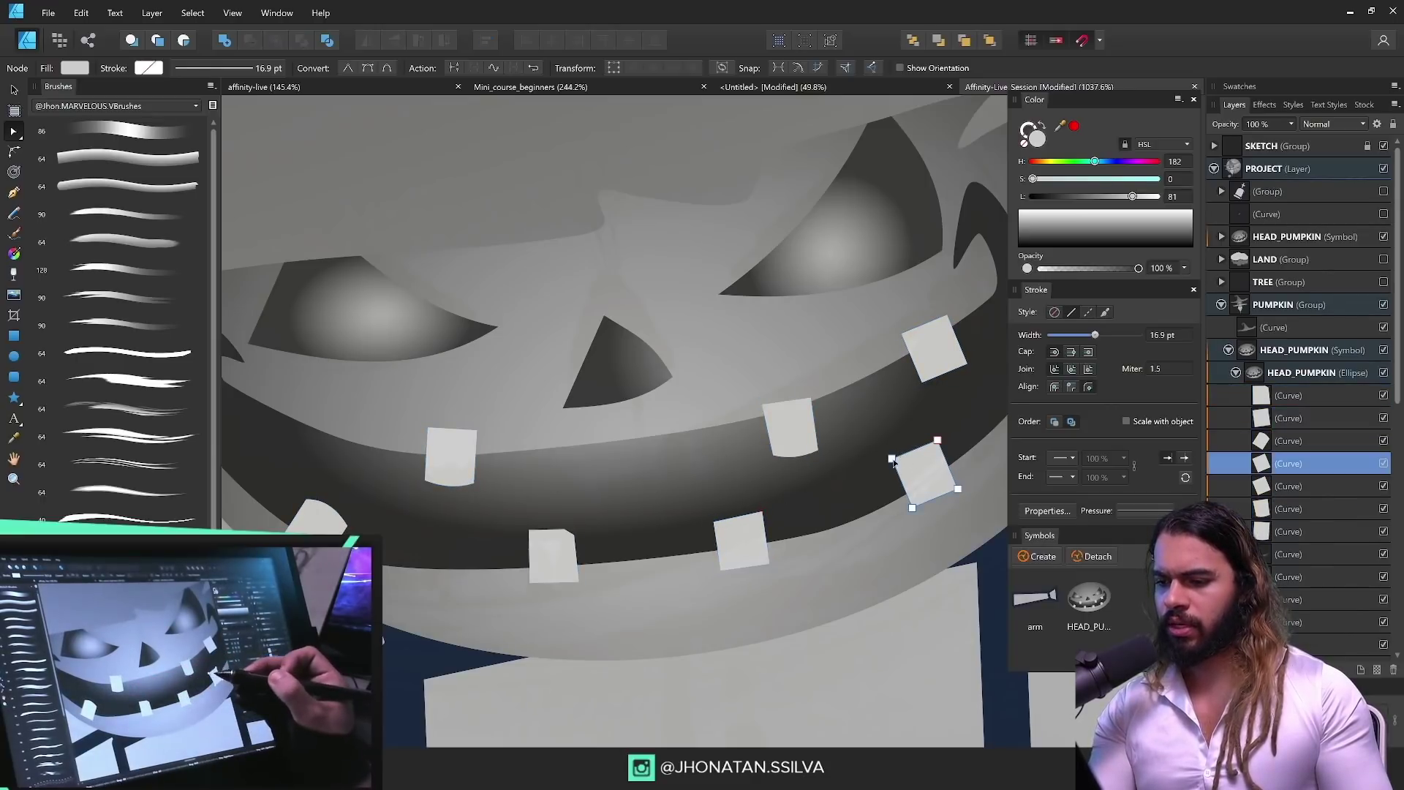
click(926, 386)
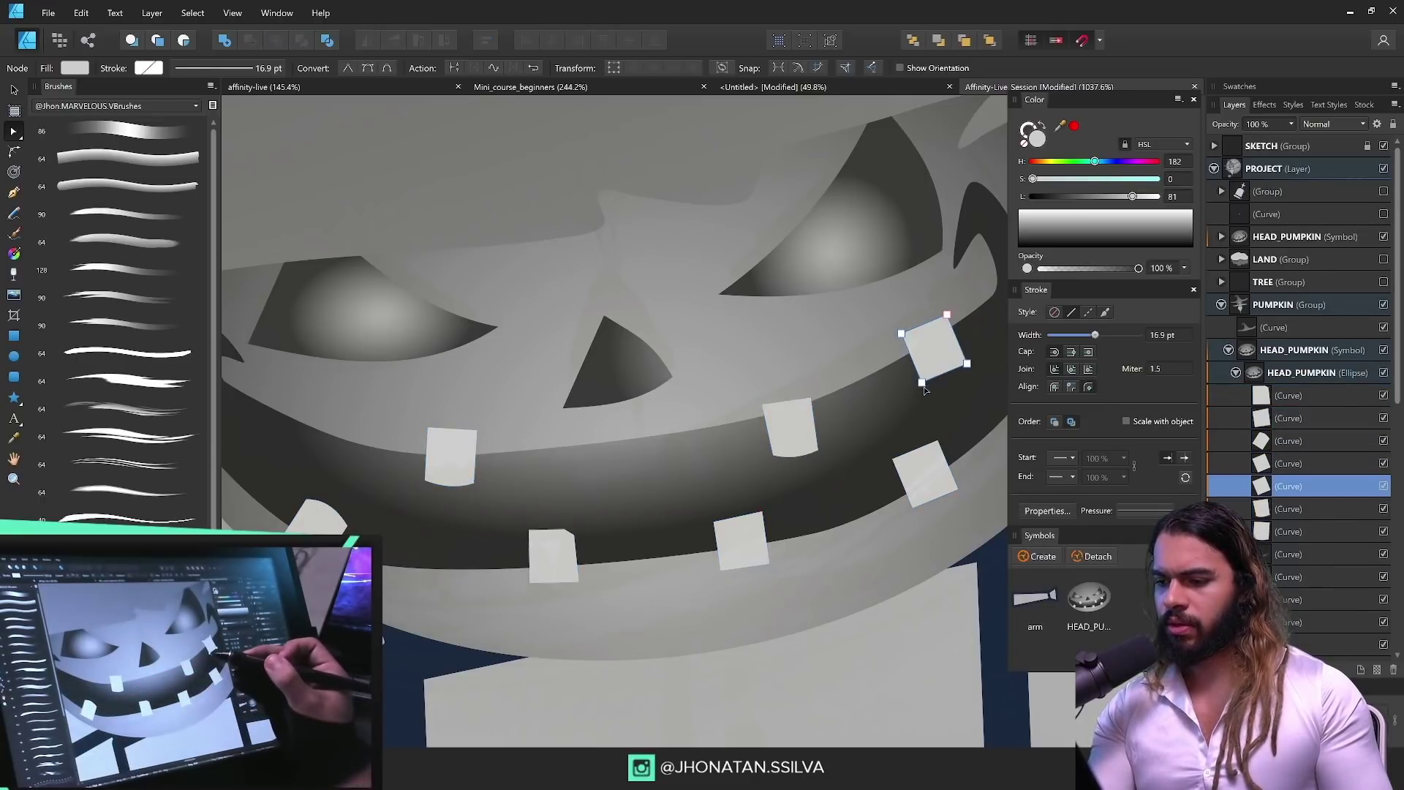
click(1306, 394)
key(ctrl+s)
key(z)
drag(784, 502, 687, 504)
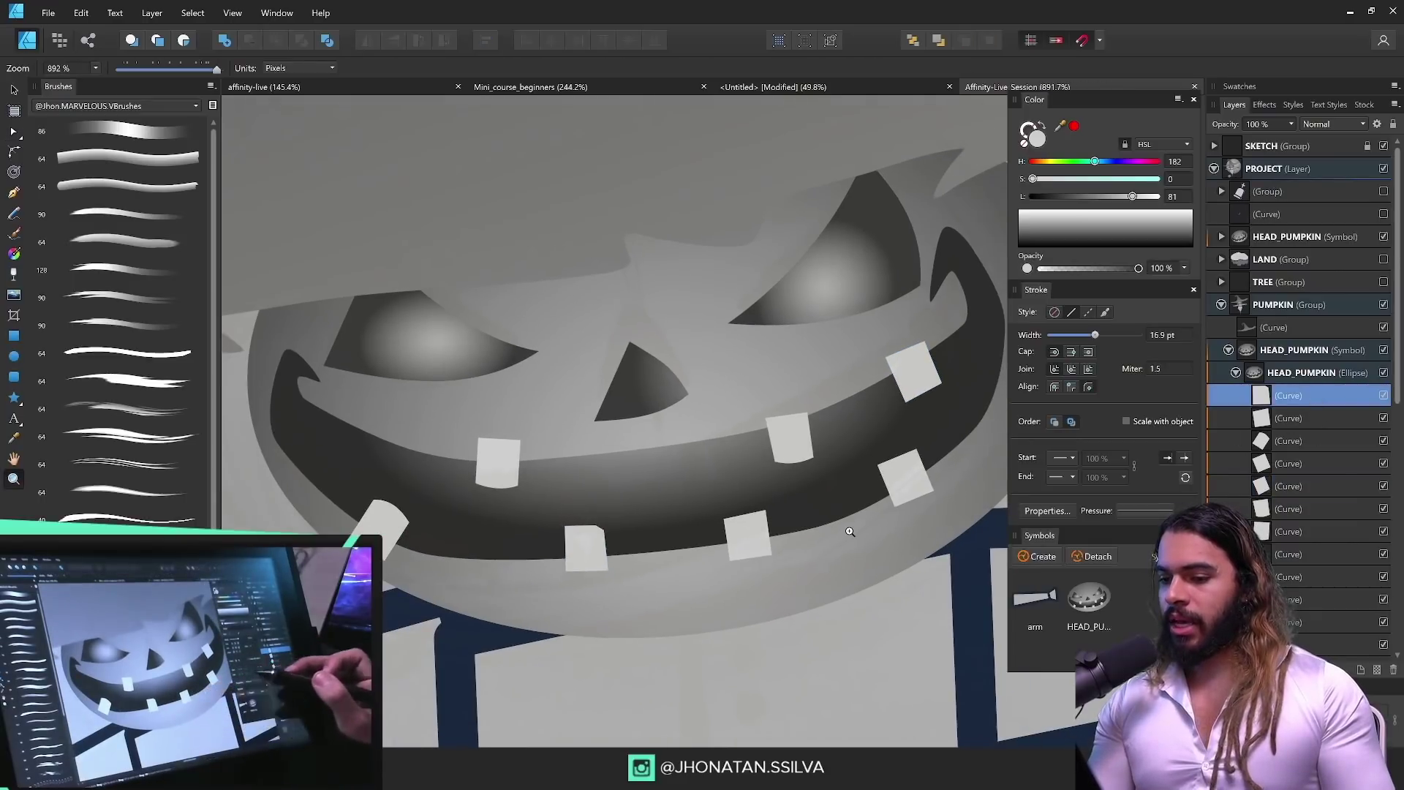
Step: Merge the seven tooth curves into one object with the Add boolean operation
key(v)
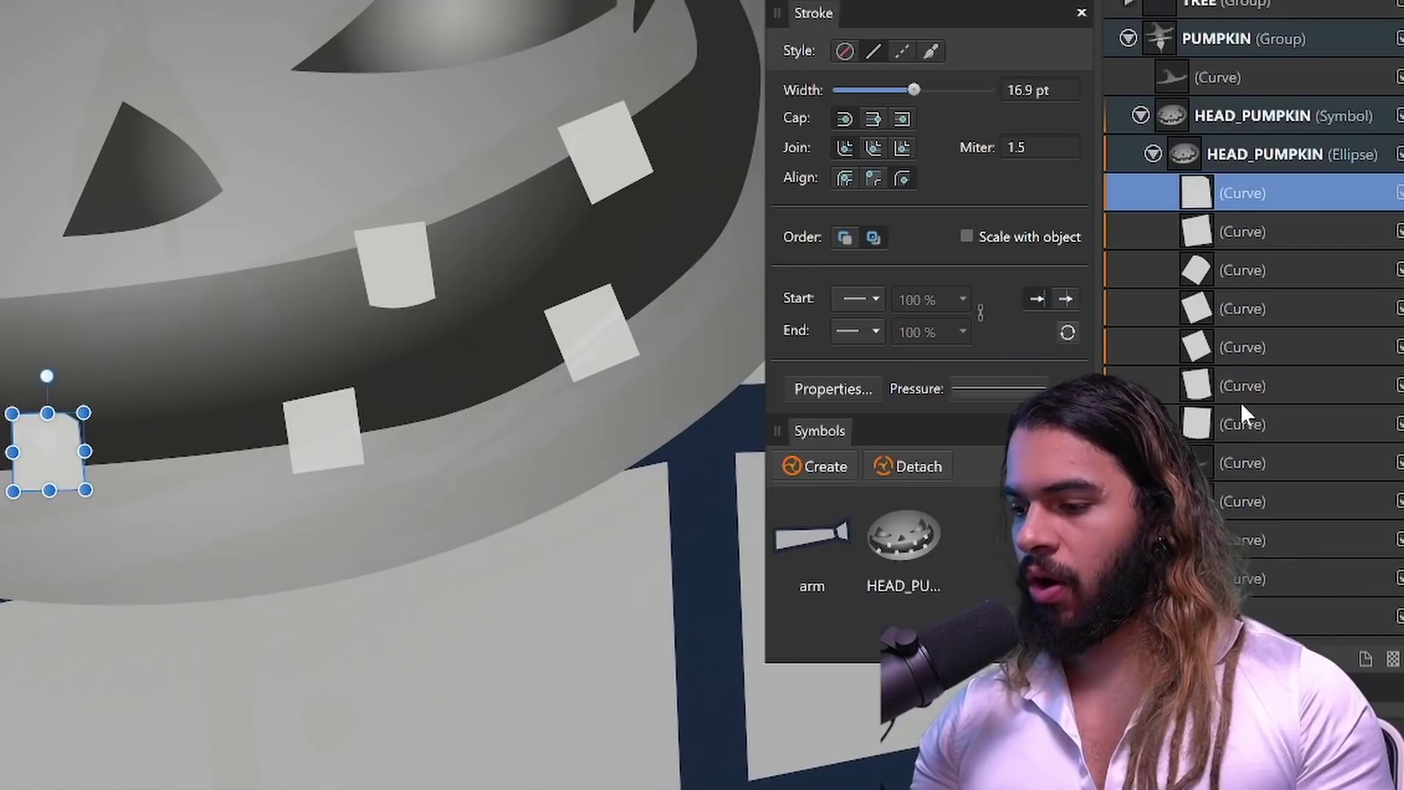
click(1290, 531)
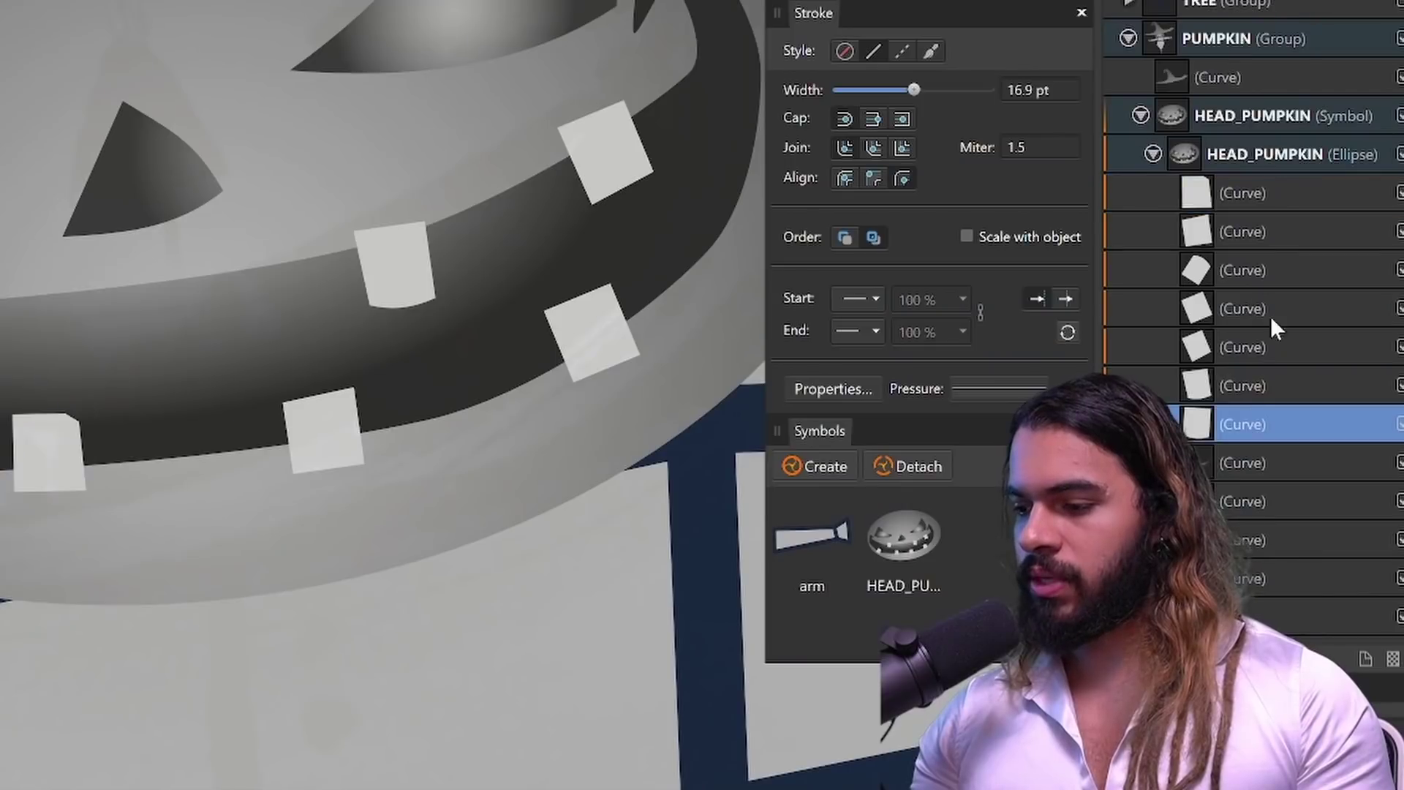
shift+click(1291, 395)
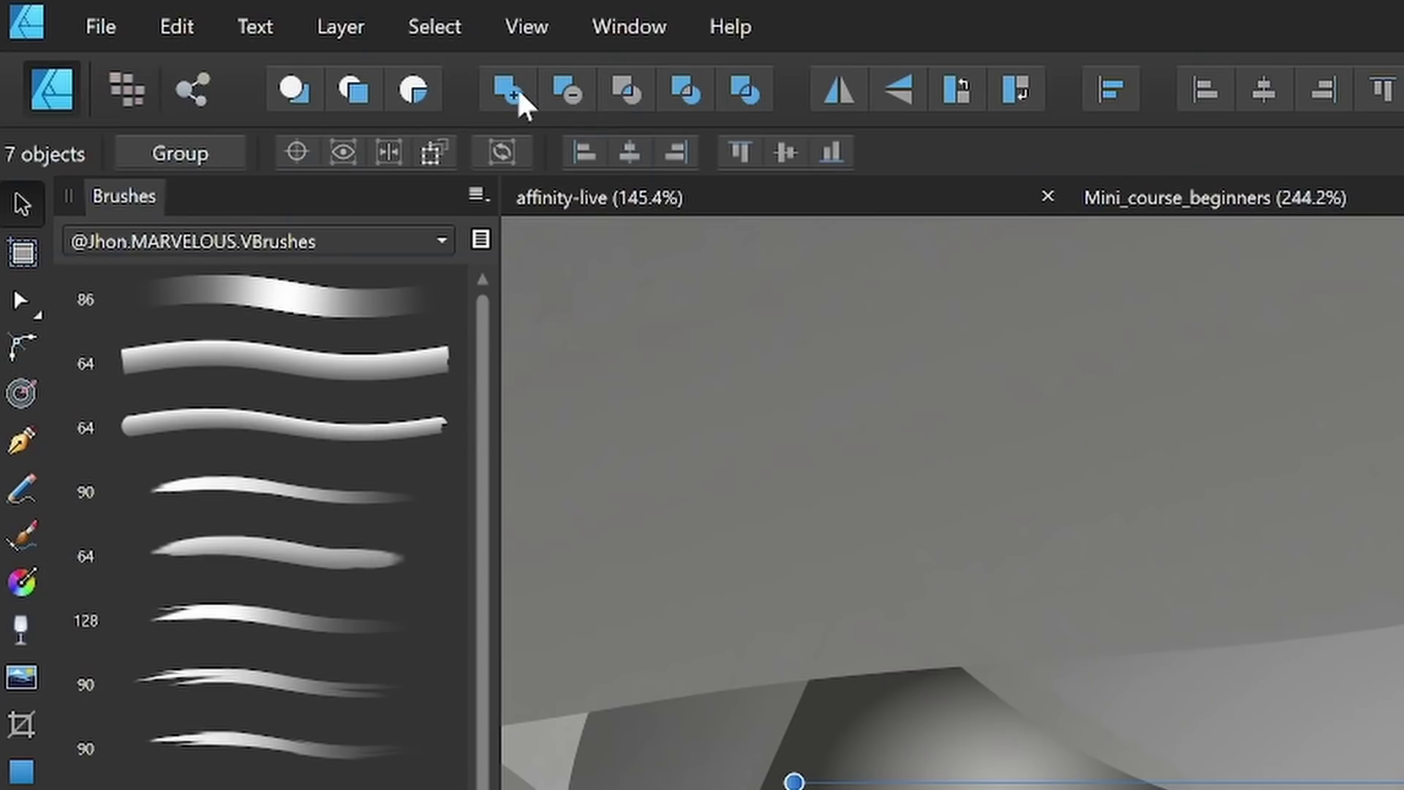
click(518, 93)
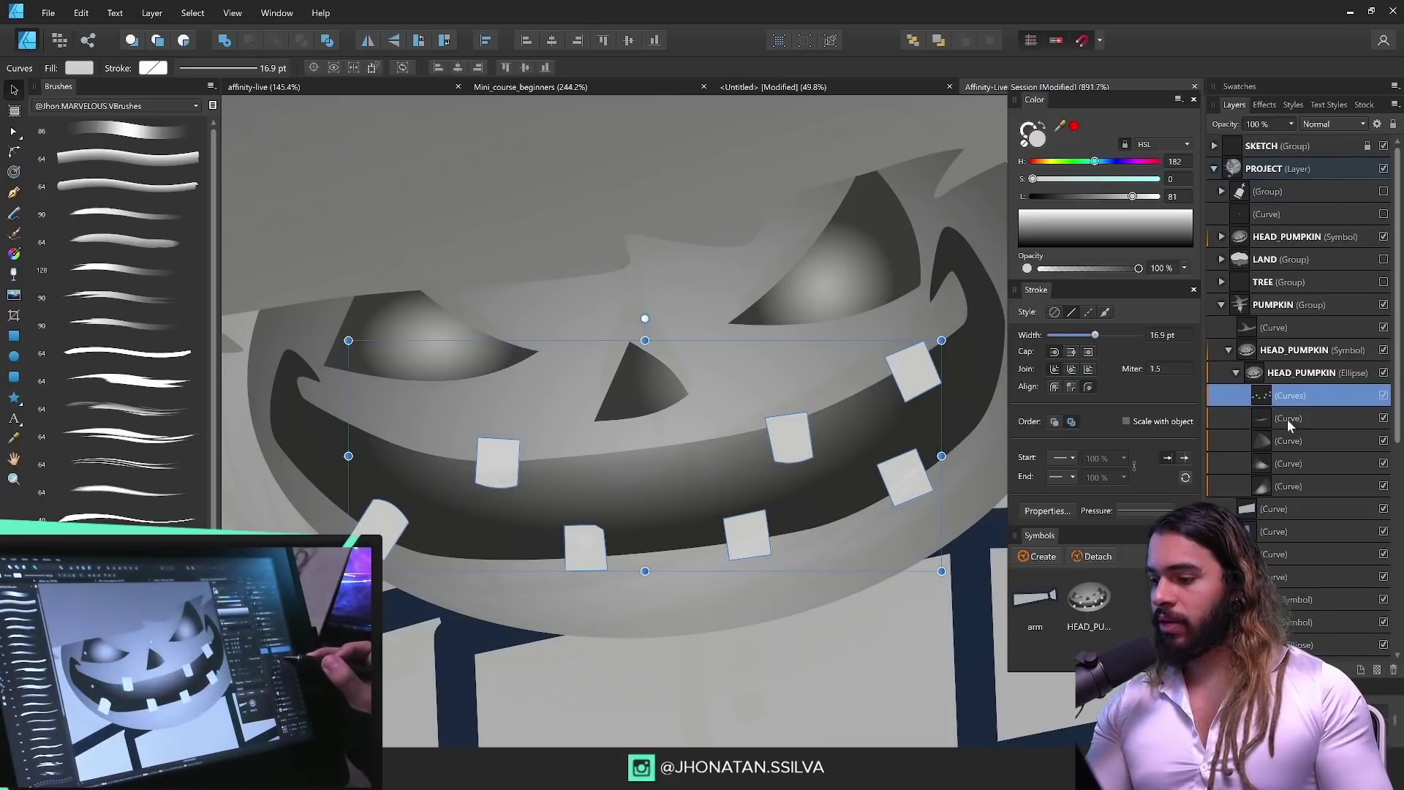
Step: Rename the mouth curve MOUTH and select the merged teeth object
shift+click(1287, 419)
double_click(1289, 420)
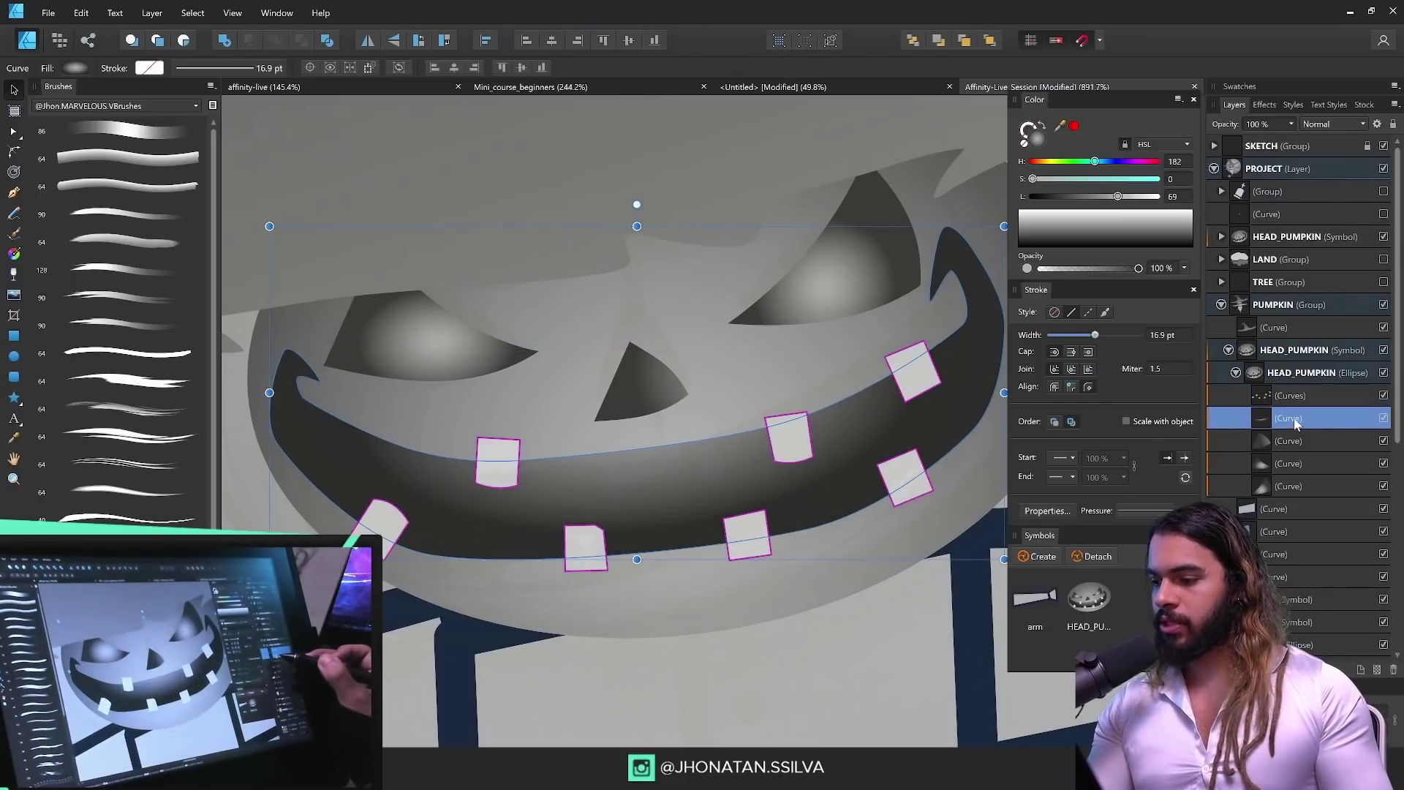
text(MOUTH)
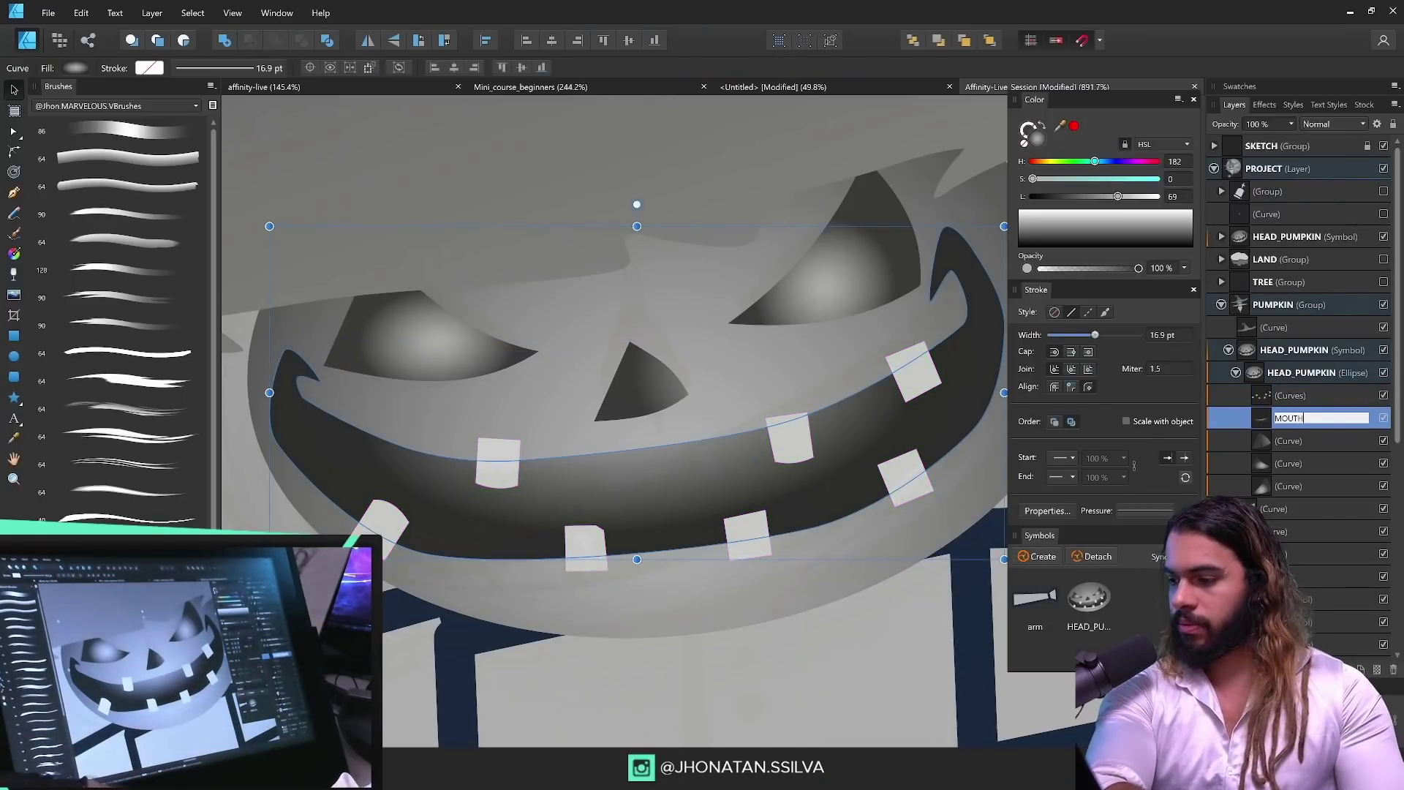
key(Return)
click(1302, 399)
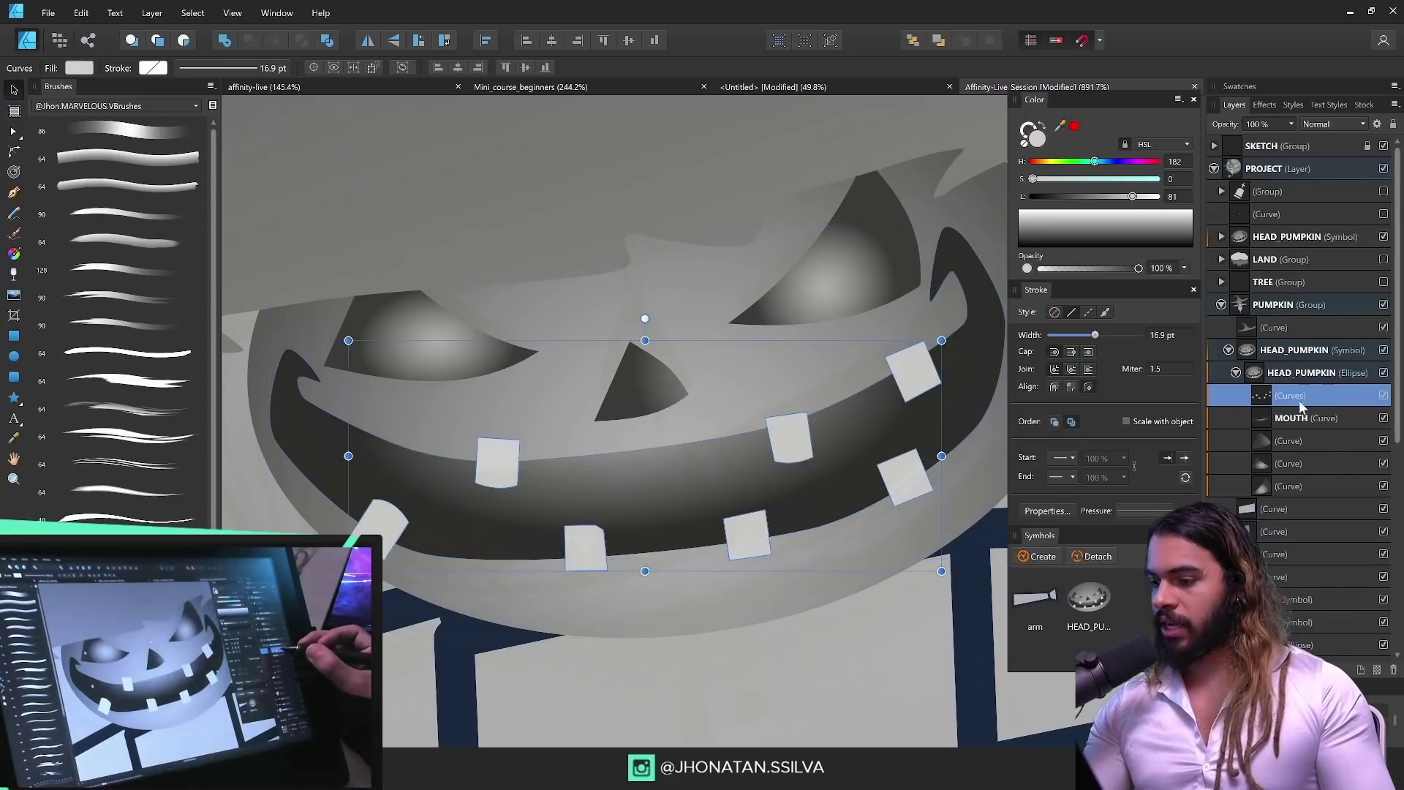
Step: Recolour the merged teeth bright pink with hue 304, saturation 100 and lightness 76
shift+click(1296, 415)
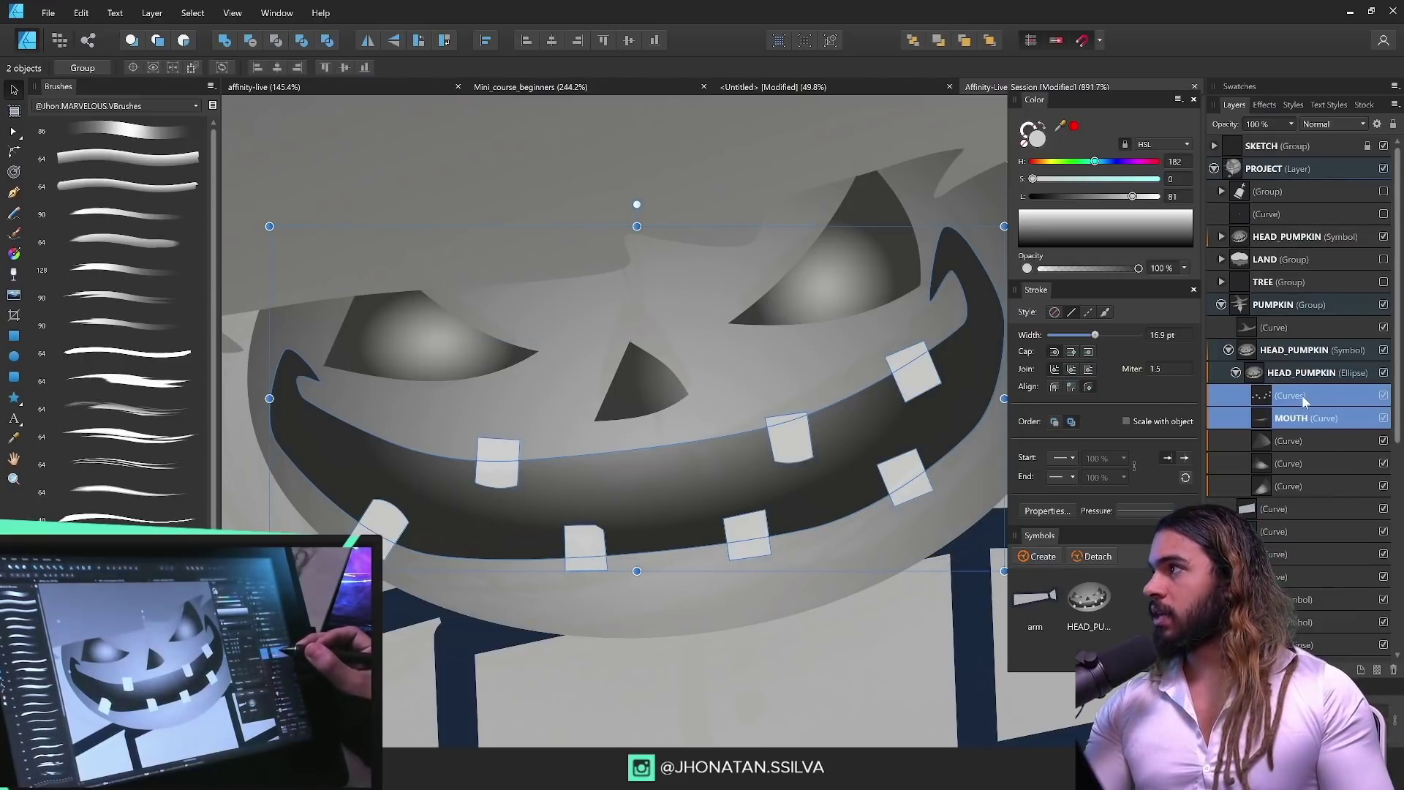
click(1309, 397)
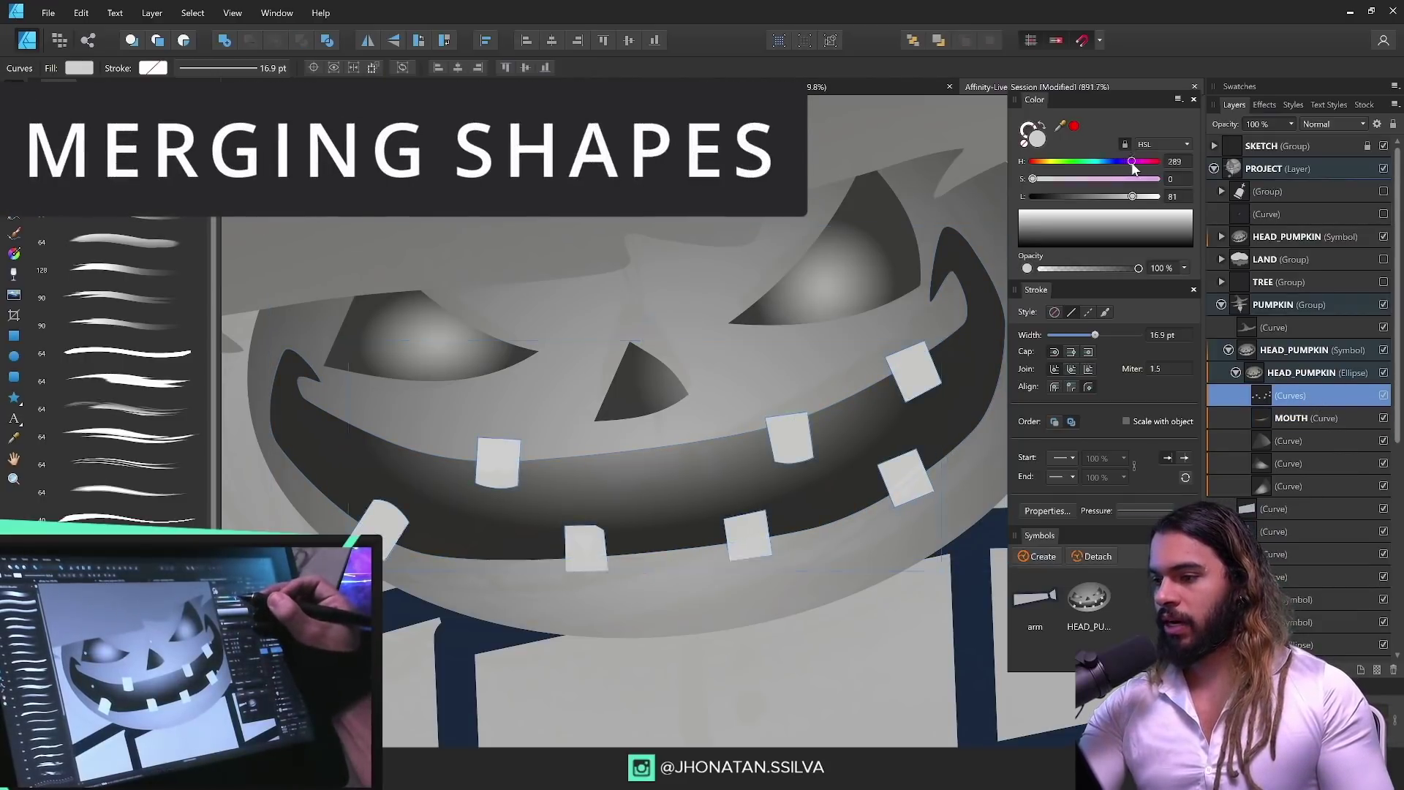
drag(1130, 179, 1158, 180)
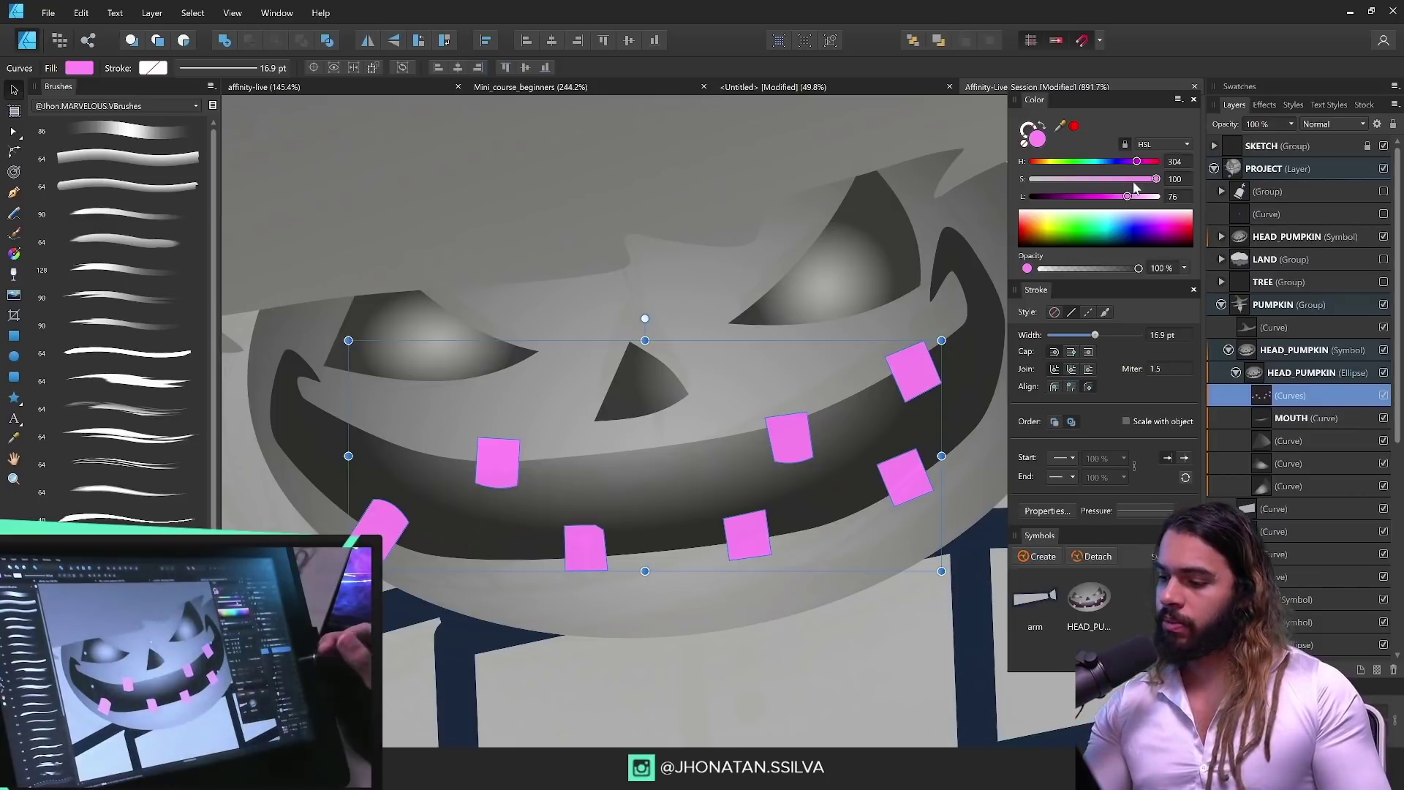
Step: Cut the merged teeth out of the MOUTH curve with the Subtract boolean operation
shift+click(1309, 419)
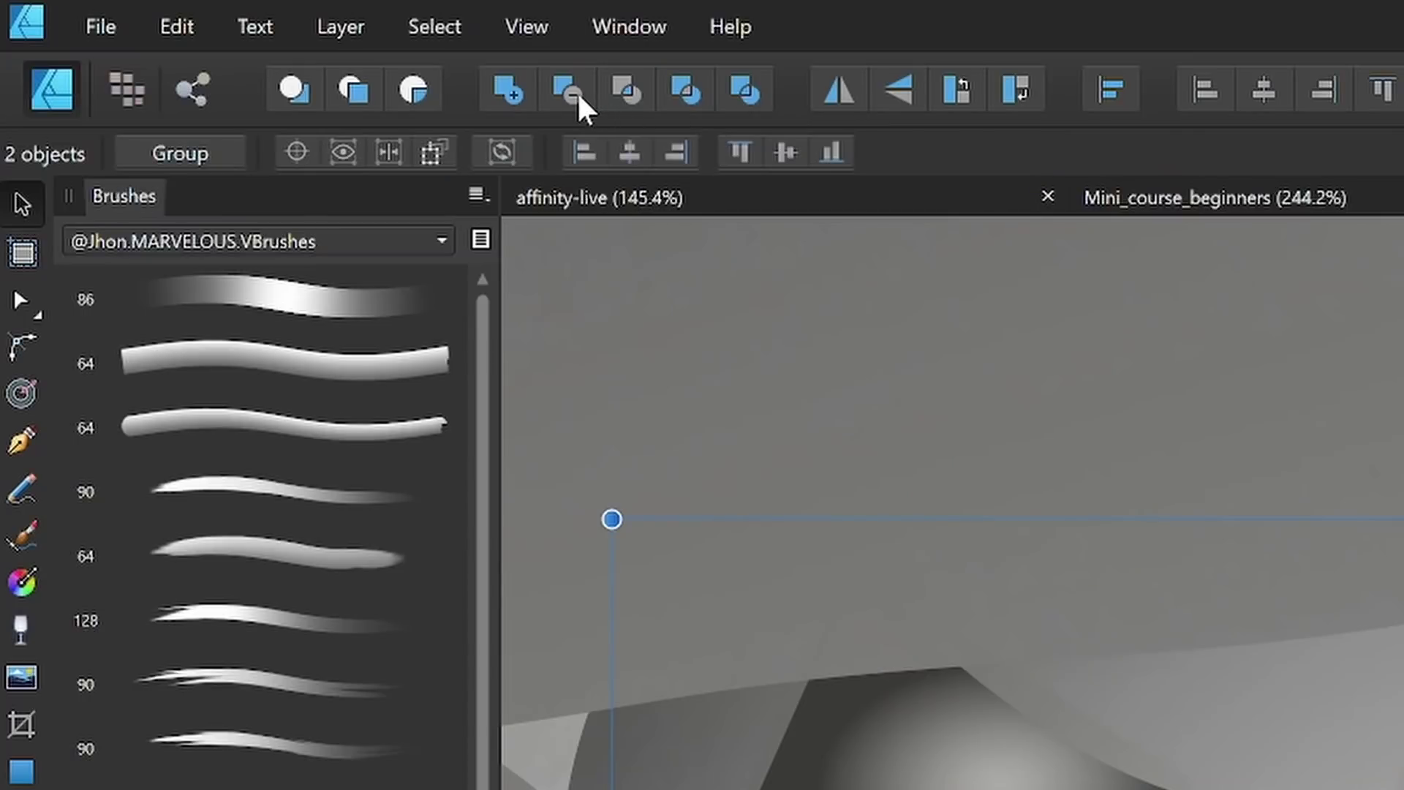
click(577, 92)
key(z)
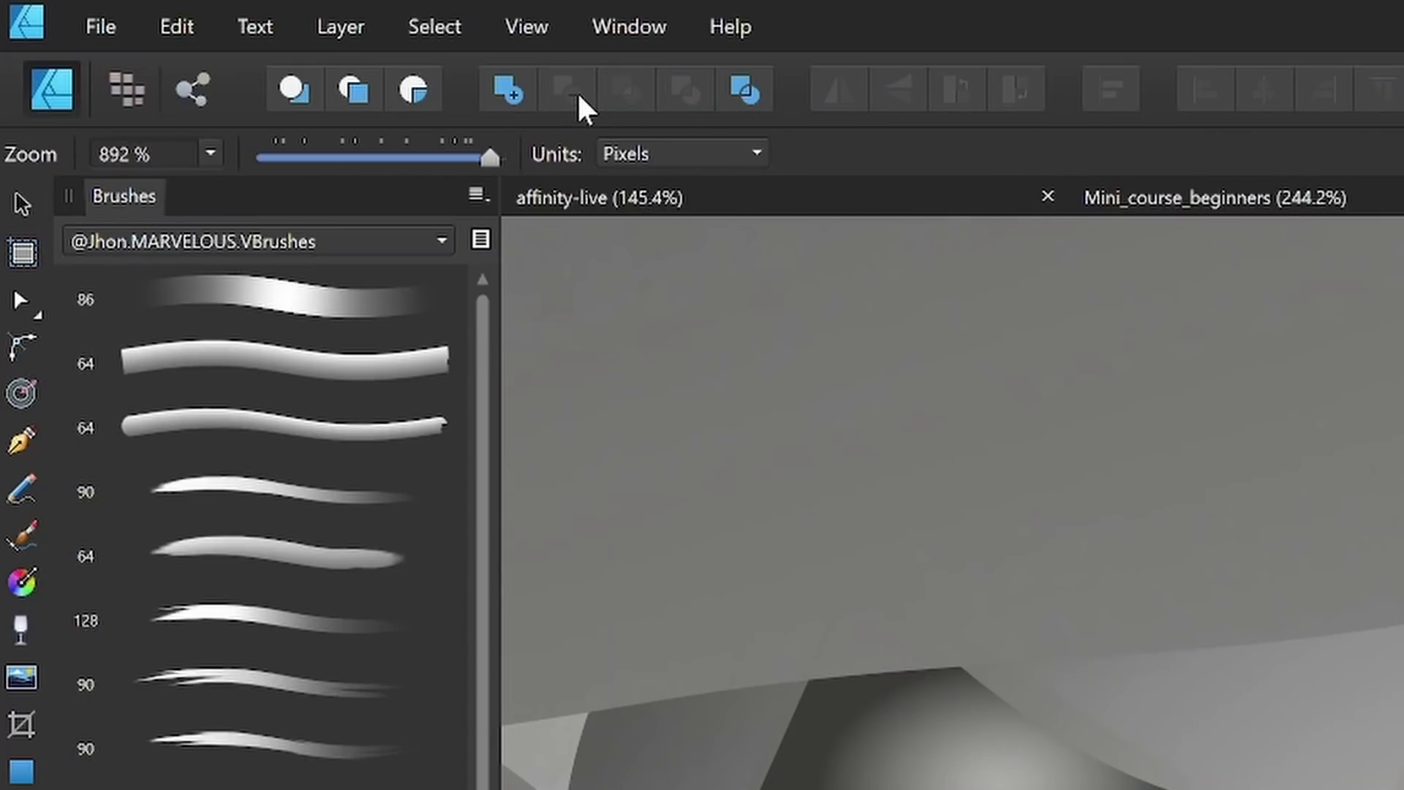
drag(729, 476, 686, 510)
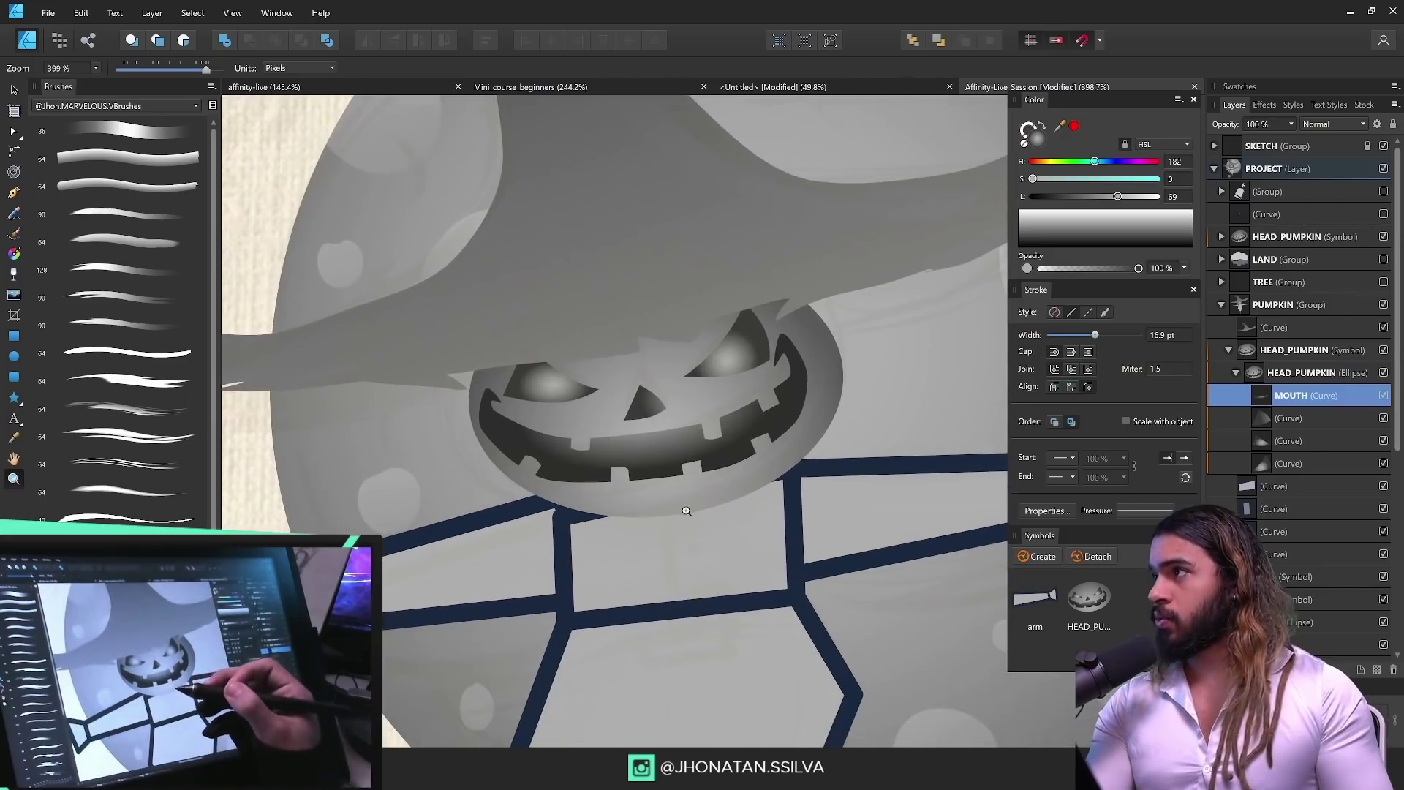
drag(590, 432, 732, 492)
key(v)
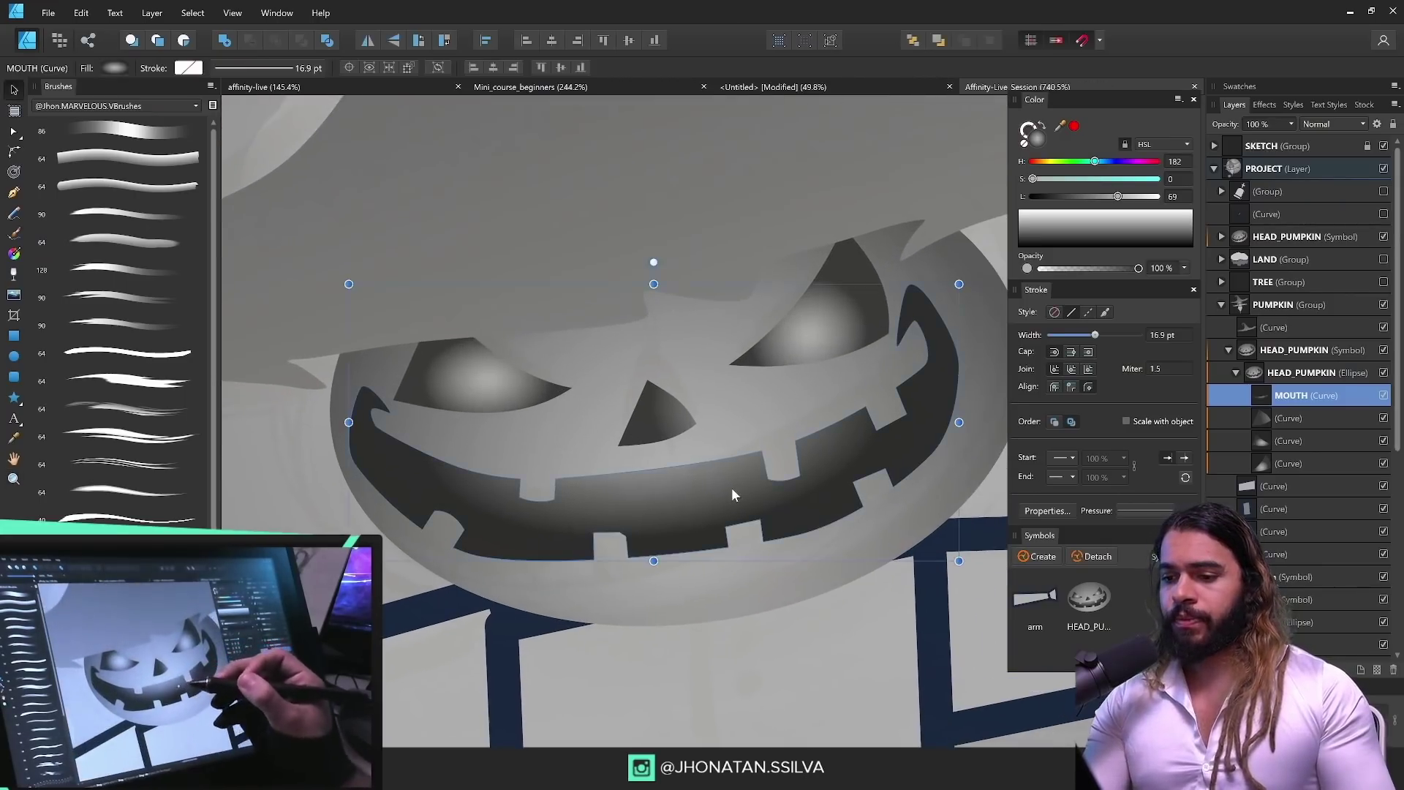
Step: Draw a wavy-edged hat shadow inside the pumpkin head, just below the brim, with the Pencil tool
key(z)
drag(727, 351, 900, 361)
key(v)
click(736, 476)
key(z)
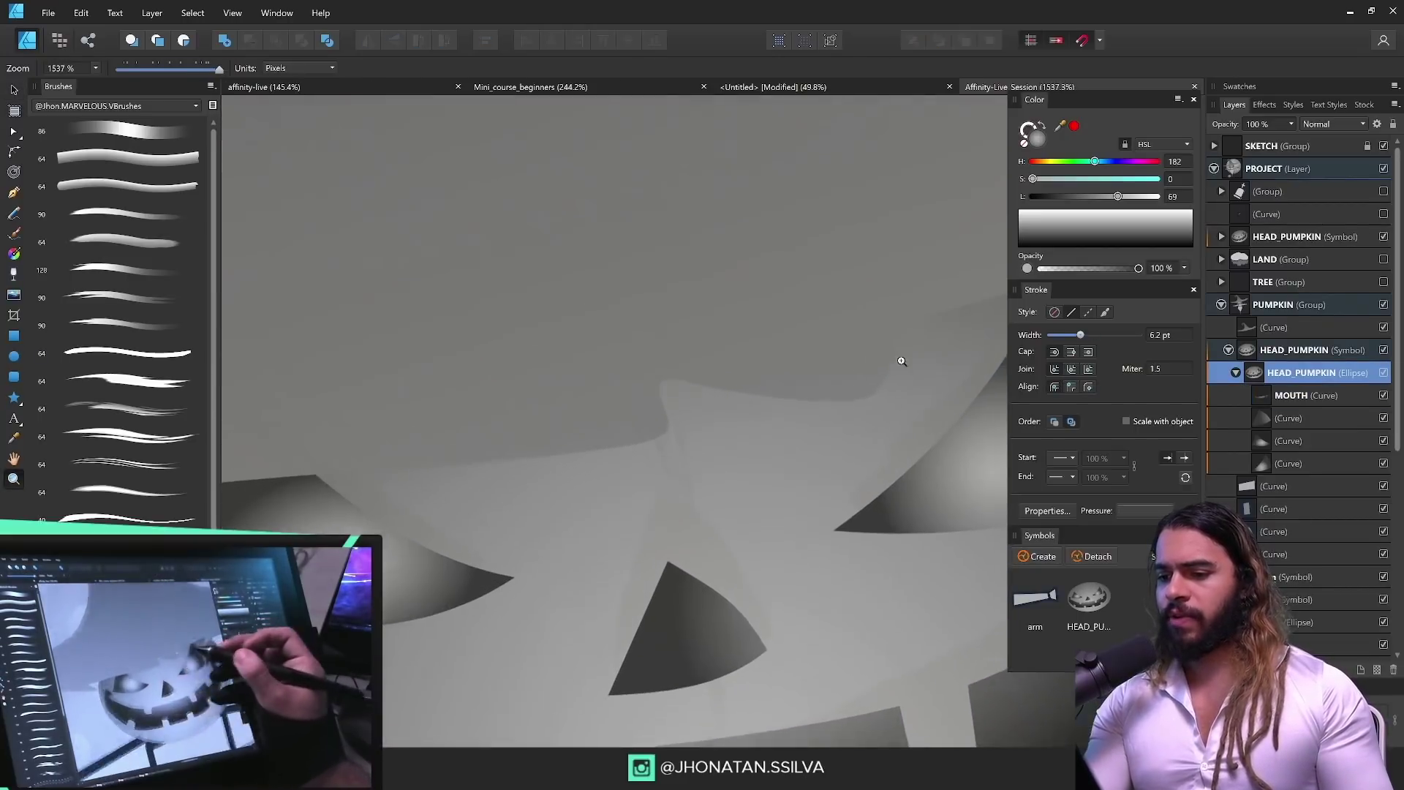
mouse_move(751, 410)
mouse_down()
mouse_move(602, 470)
mouse_move(687, 407)
mouse_move(686, 432)
mouse_move(745, 431)
mouse_move(704, 422)
mouse_up()
key(n)
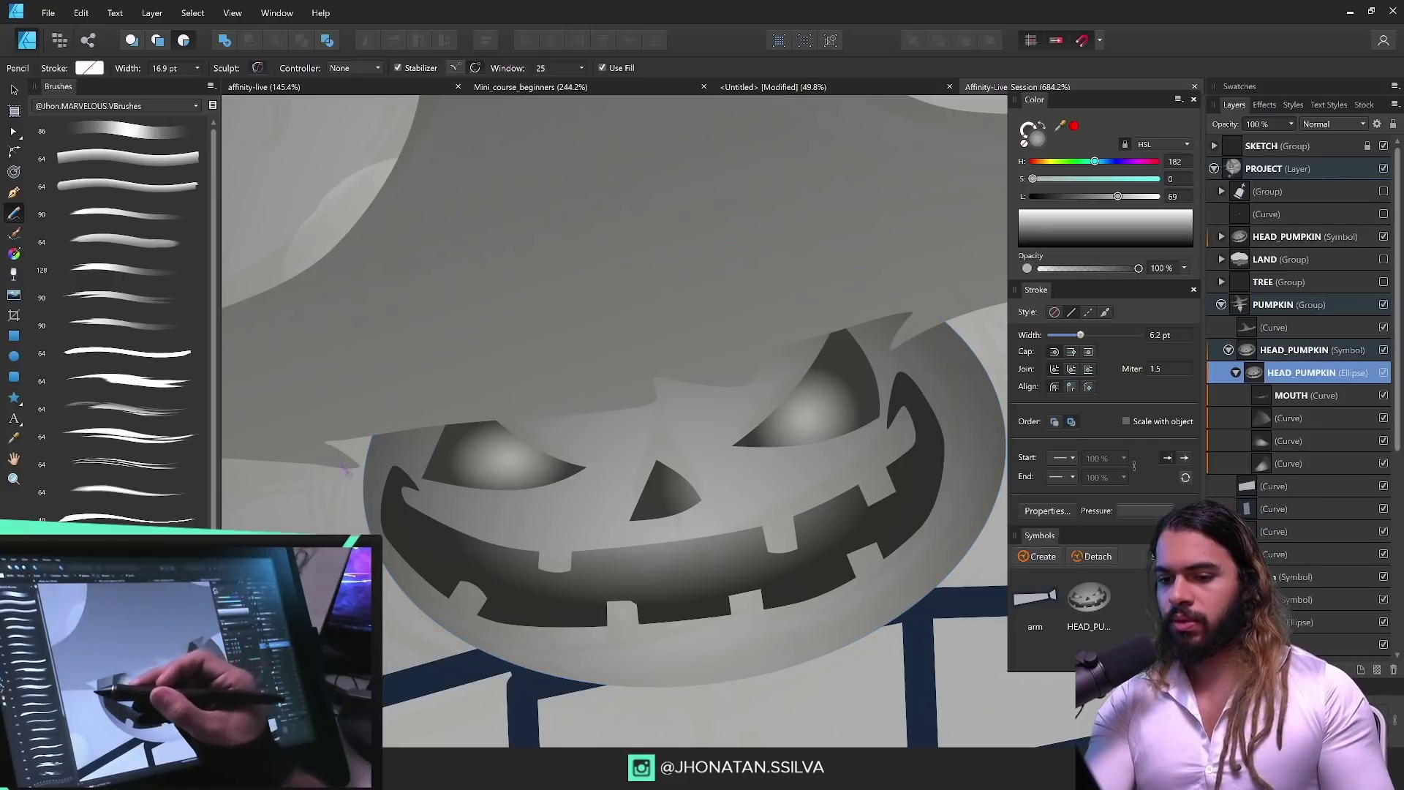
mouse_move(364, 459)
mouse_down()
mouse_move(496, 468)
mouse_move(808, 401)
mouse_up()
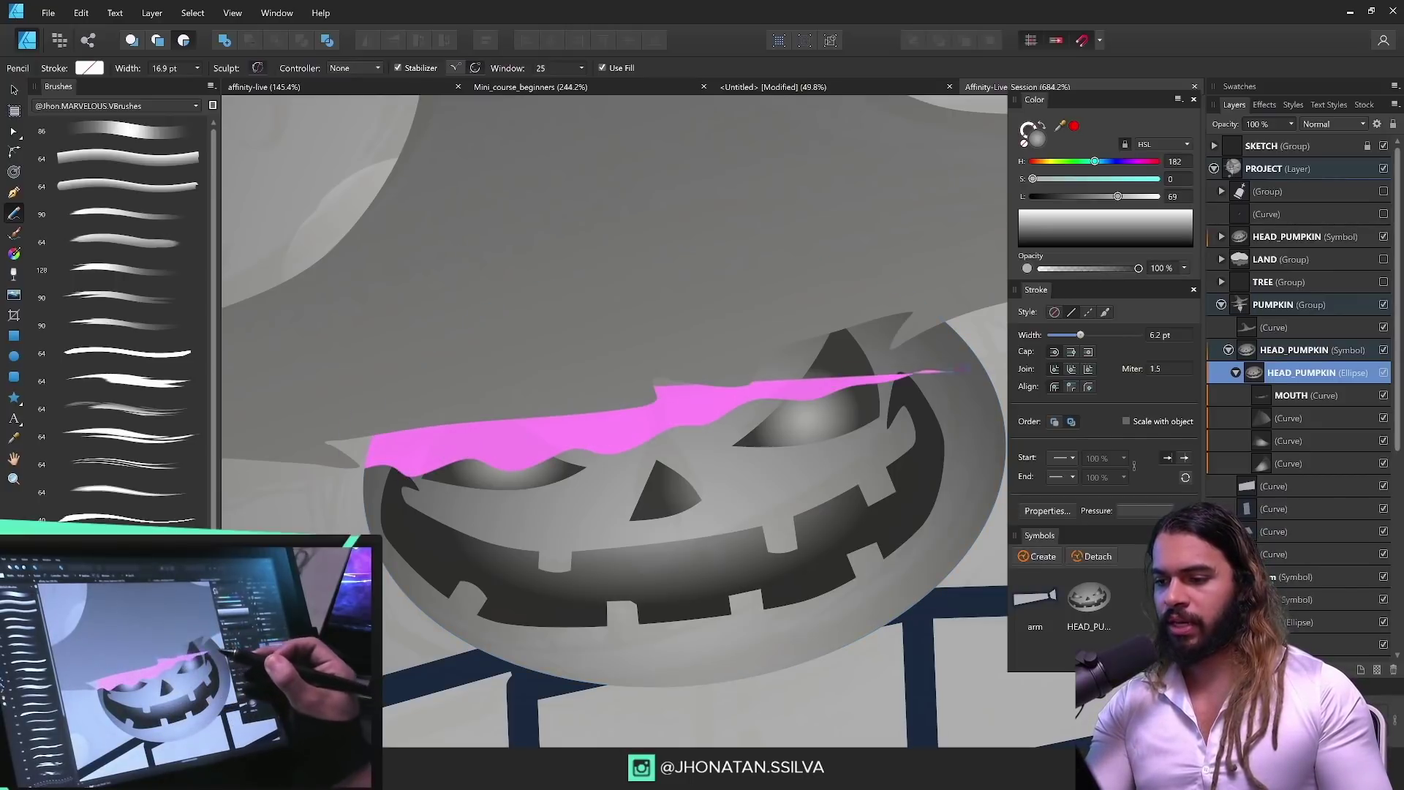
mouse_move(963, 368)
mouse_down()
mouse_move(646, 283)
mouse_move(344, 476)
mouse_up()
Step: Change the hat shadow's fill to a dark neutral grey with saturation 0 and lightness 21
key(v)
mouse_move(1101, 196)
mouse_down()
mouse_move(1031, 178)
mouse_move(1058, 196)
mouse_up()
drag(884, 364, 839, 375)
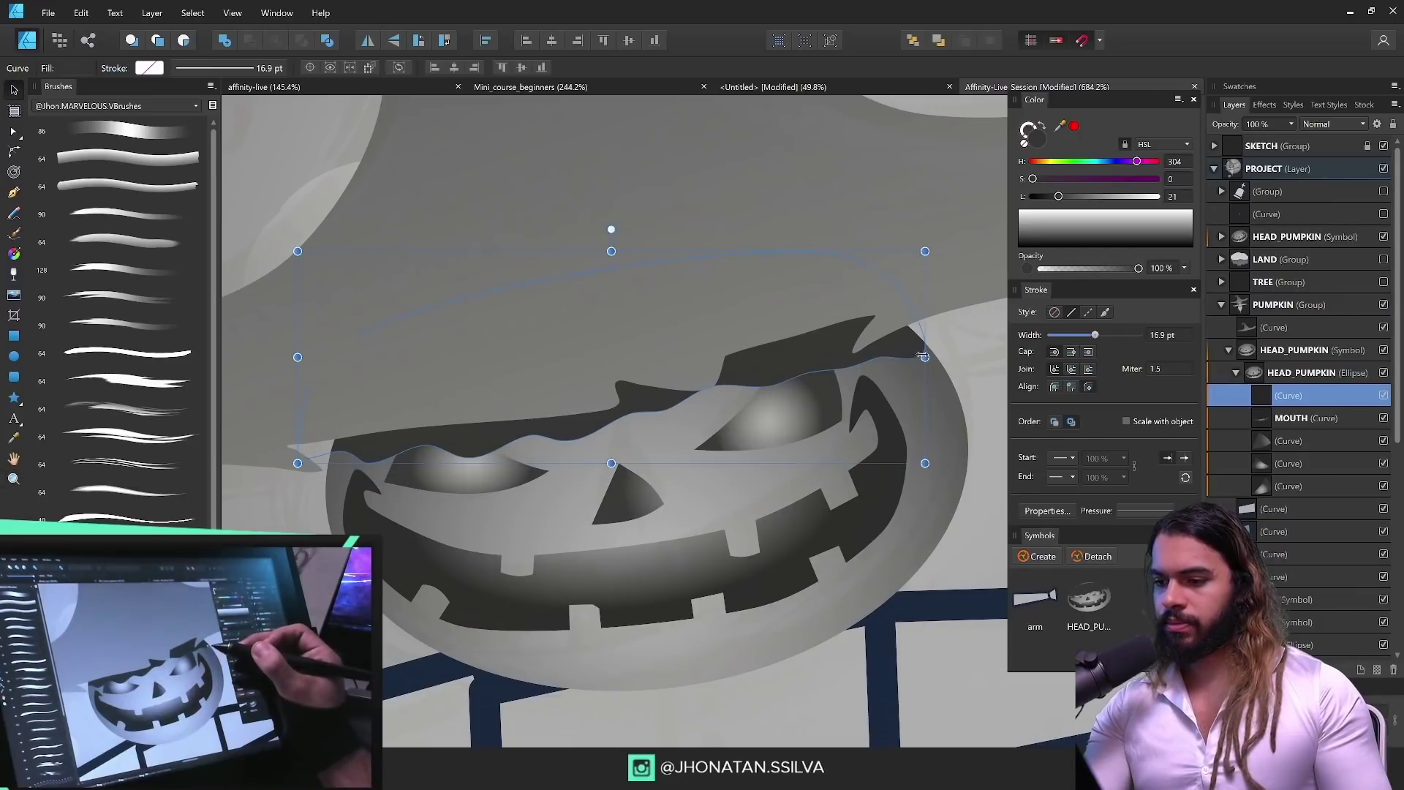
drag(923, 356, 742, 454)
Step: Stretch the hat shadow slightly downwards and rotate it a little clockwise to follow the brim
key(z)
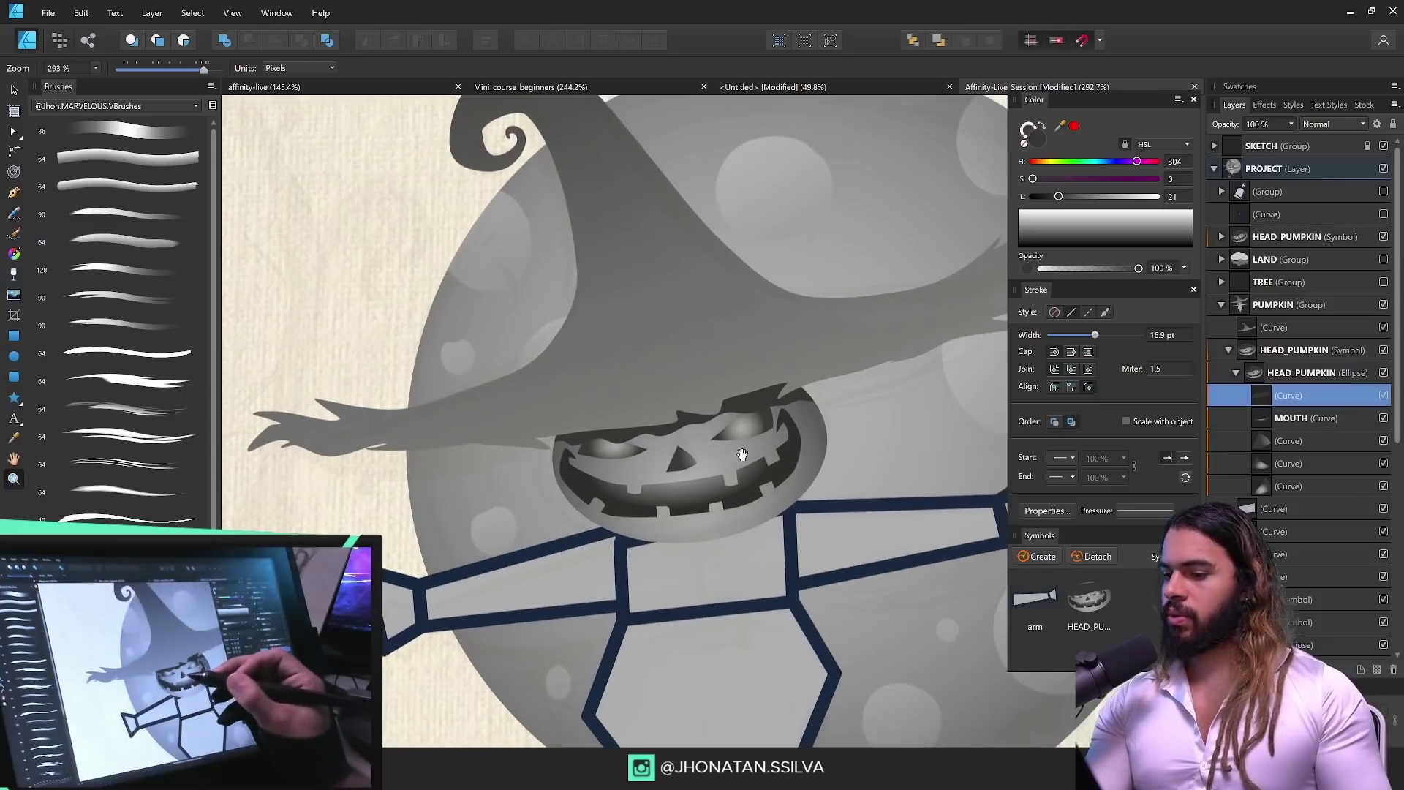
scroll(782, 399, up, 2)
key(v)
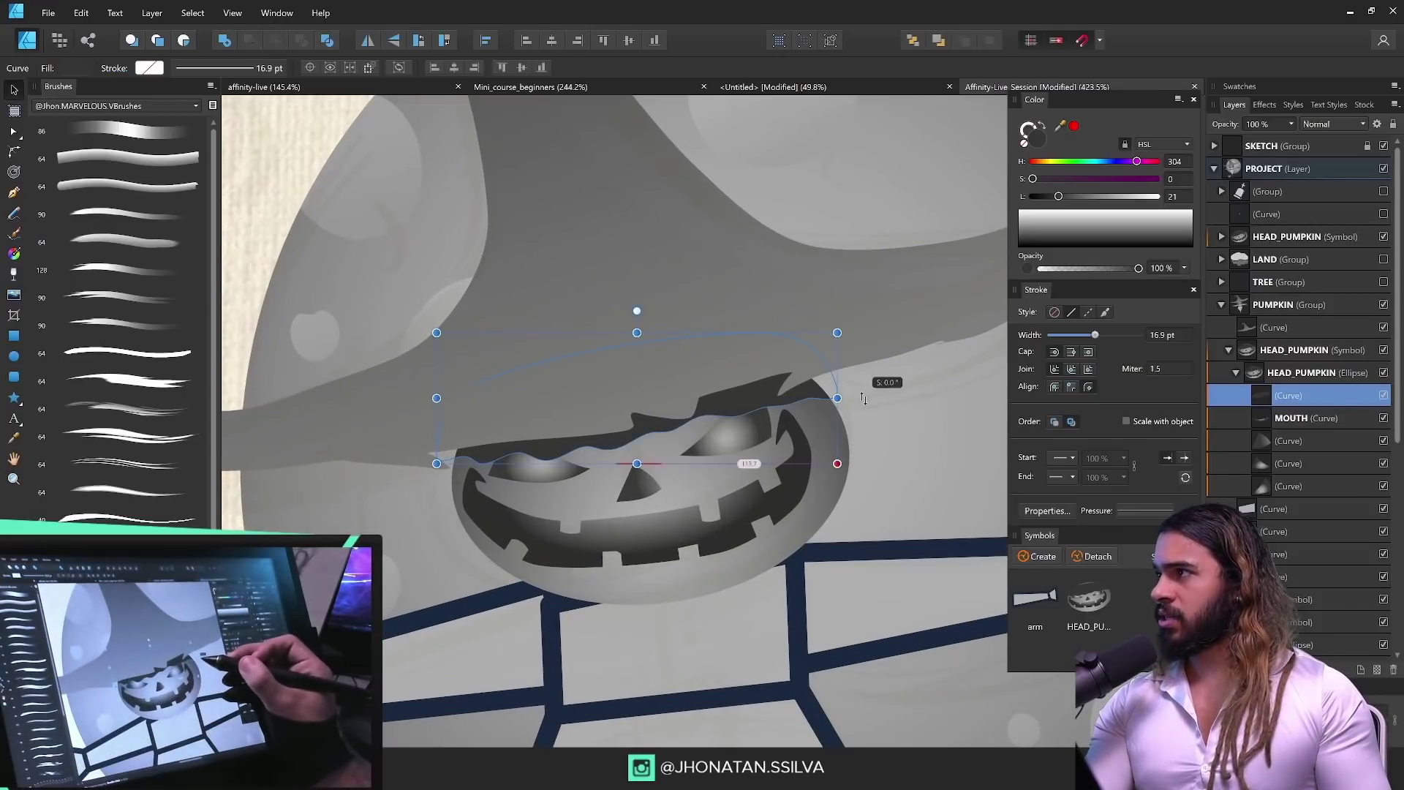
drag(637, 468, 638, 472)
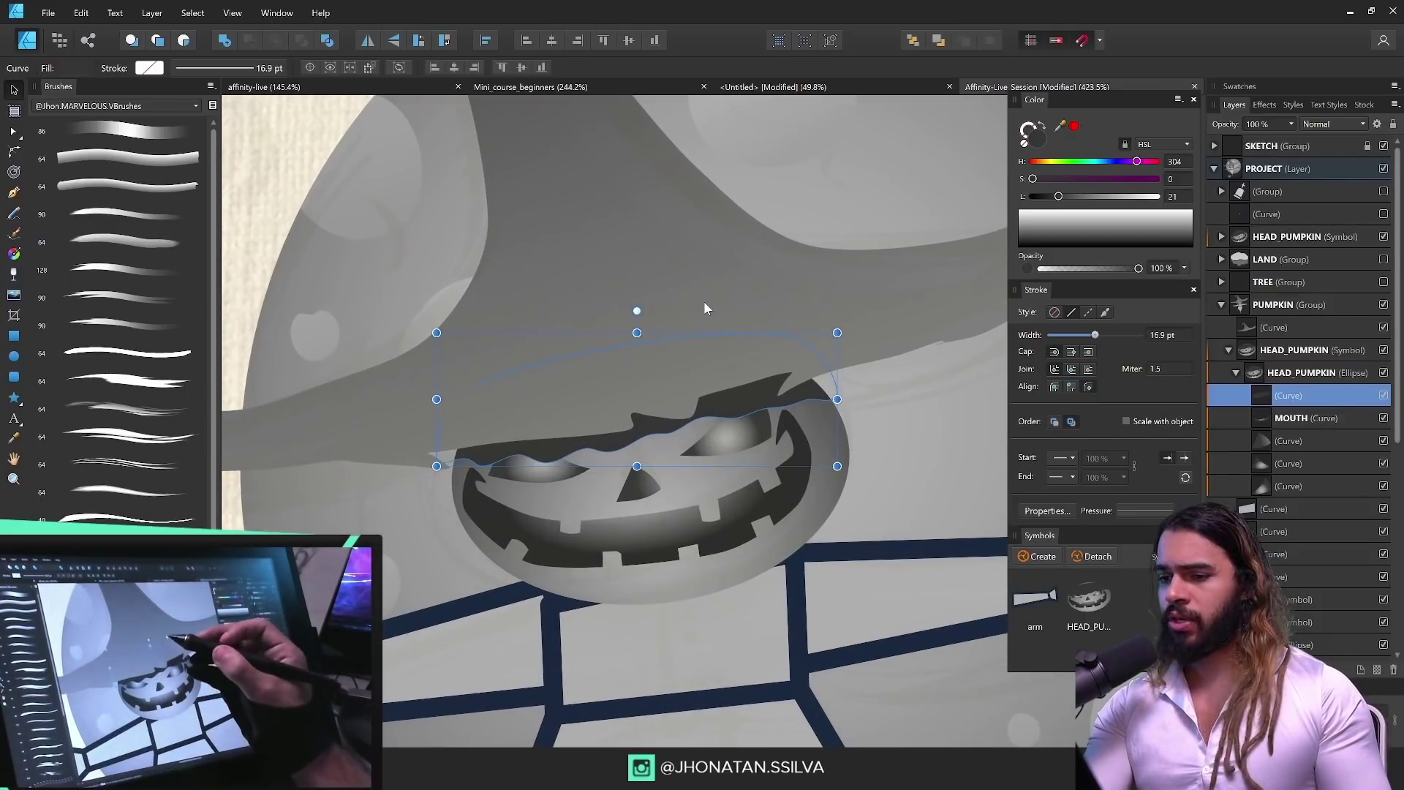
drag(633, 309, 643, 311)
Step: Set the hat shadow's blend mode to Multiply, lower its opacity and rotate it slightly counter-clockwise
key(z)
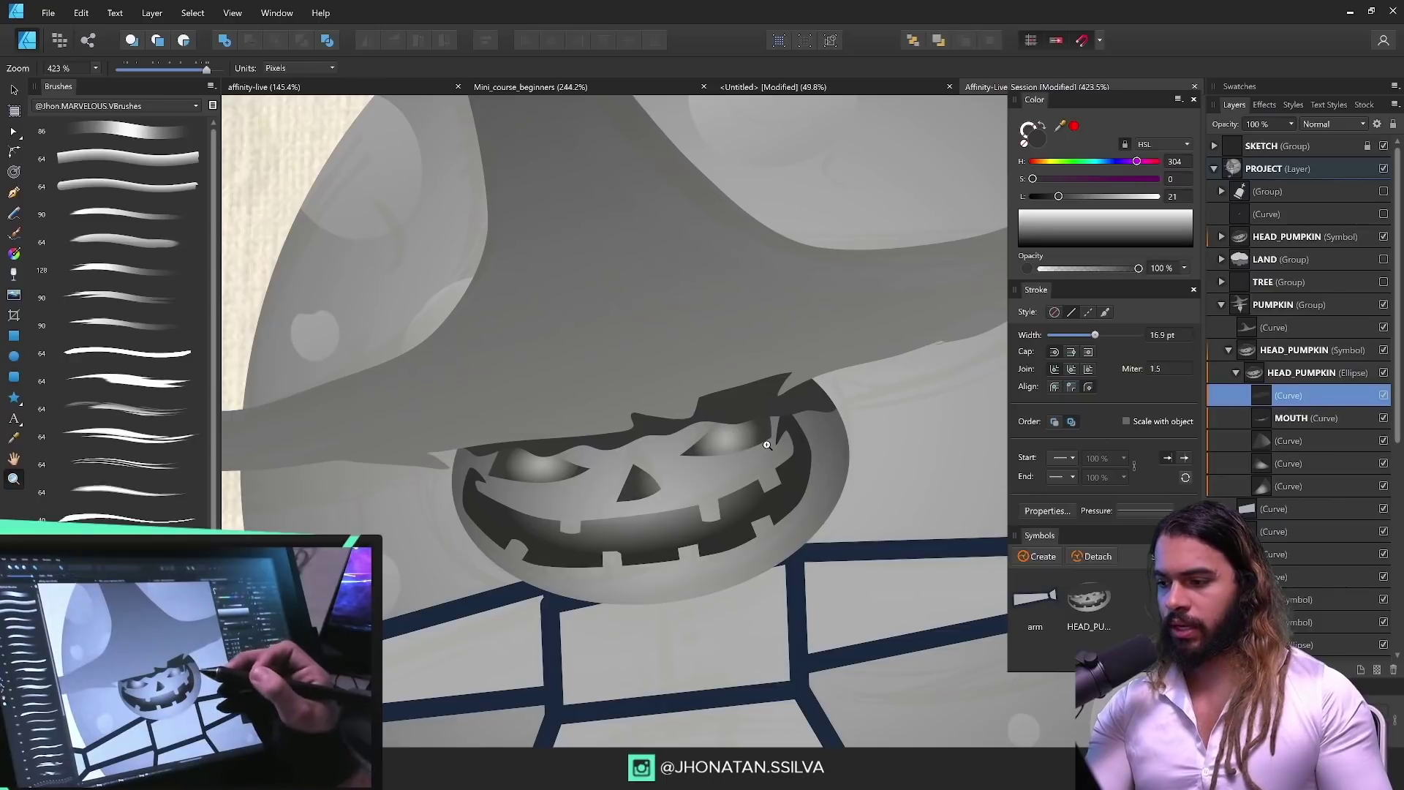
click(662, 482)
key(v)
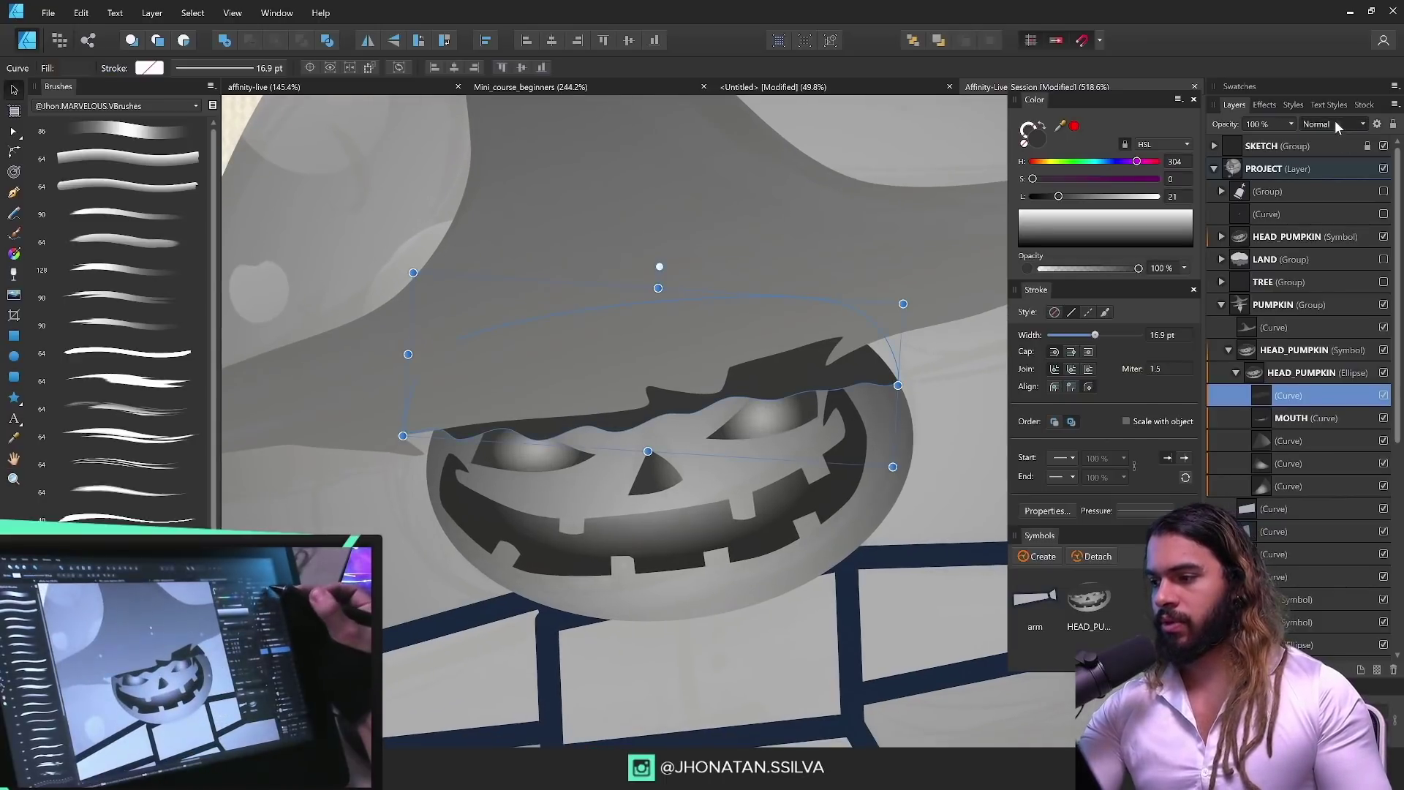
click(1331, 124)
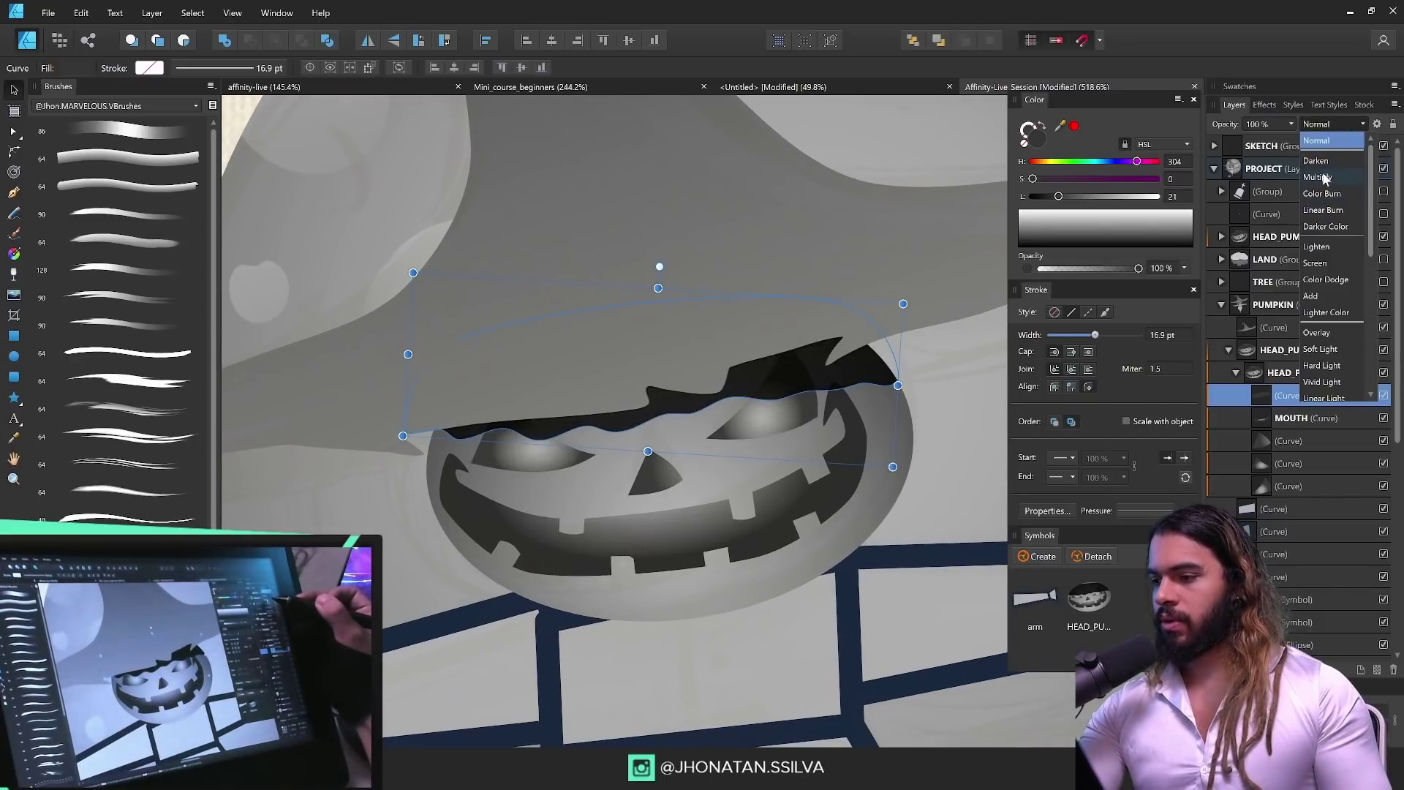
click(1325, 178)
click(1290, 124)
drag(1292, 133, 1250, 138)
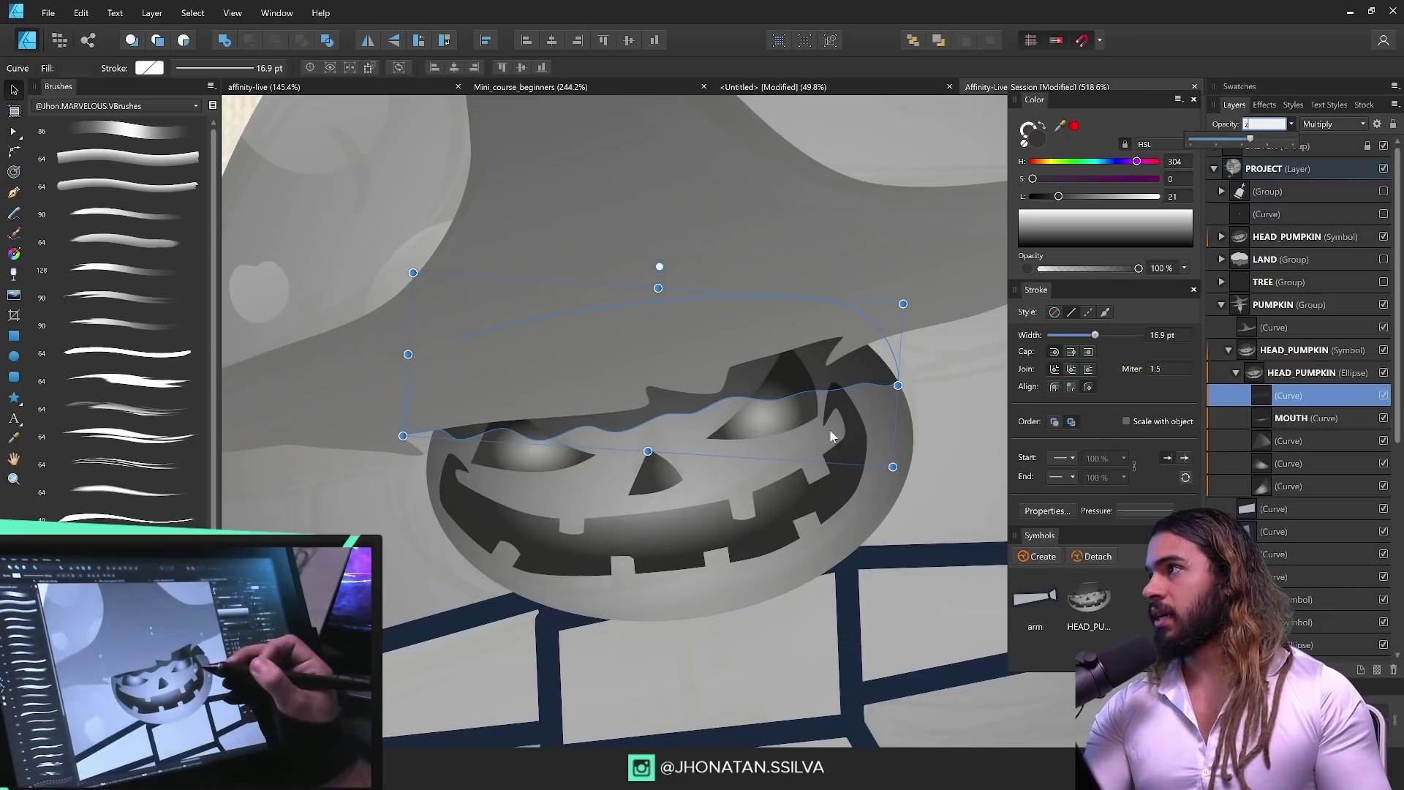
drag(659, 267, 651, 266)
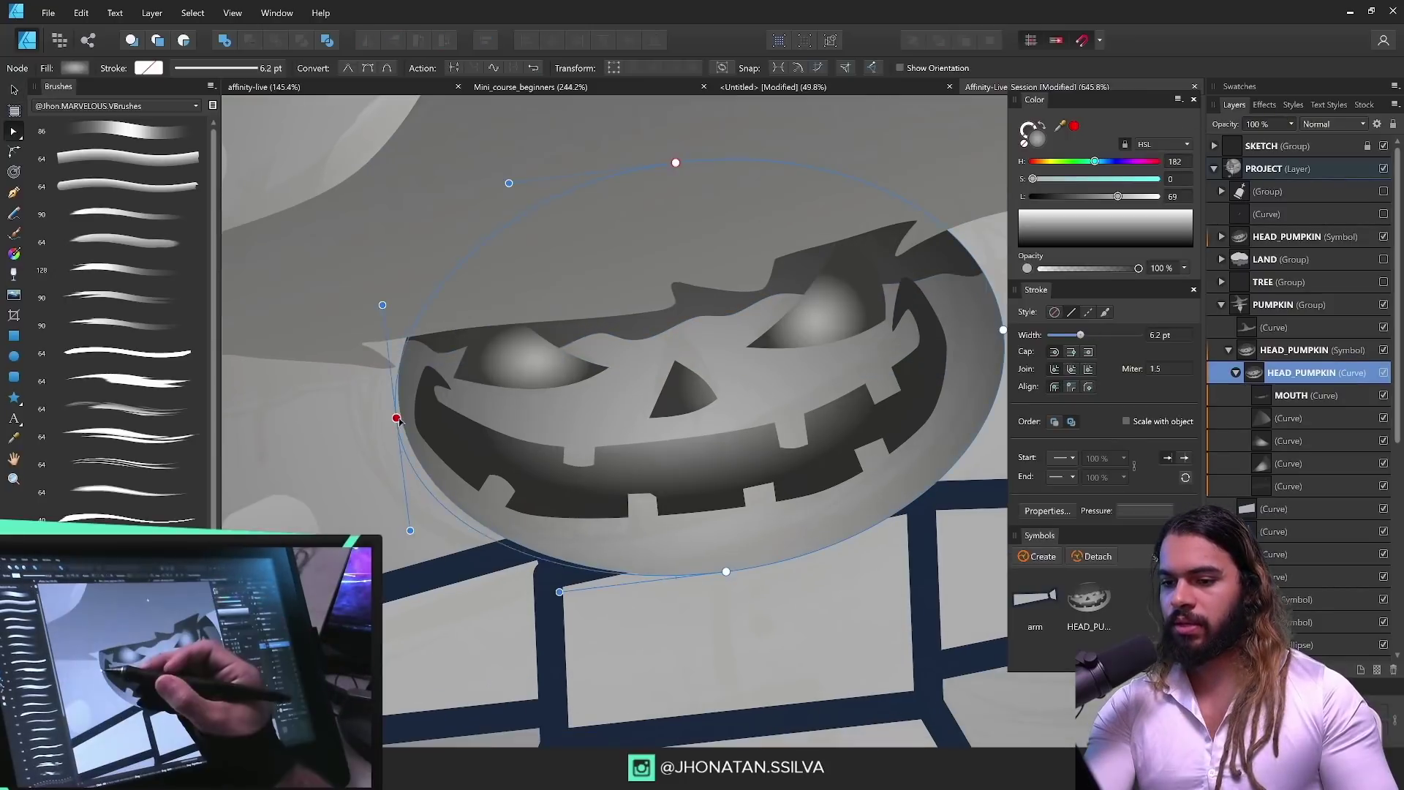
Step: Reshape both sides of the pumpkin head's outline by adjusting its curve with the Node tool
drag(407, 535, 396, 578)
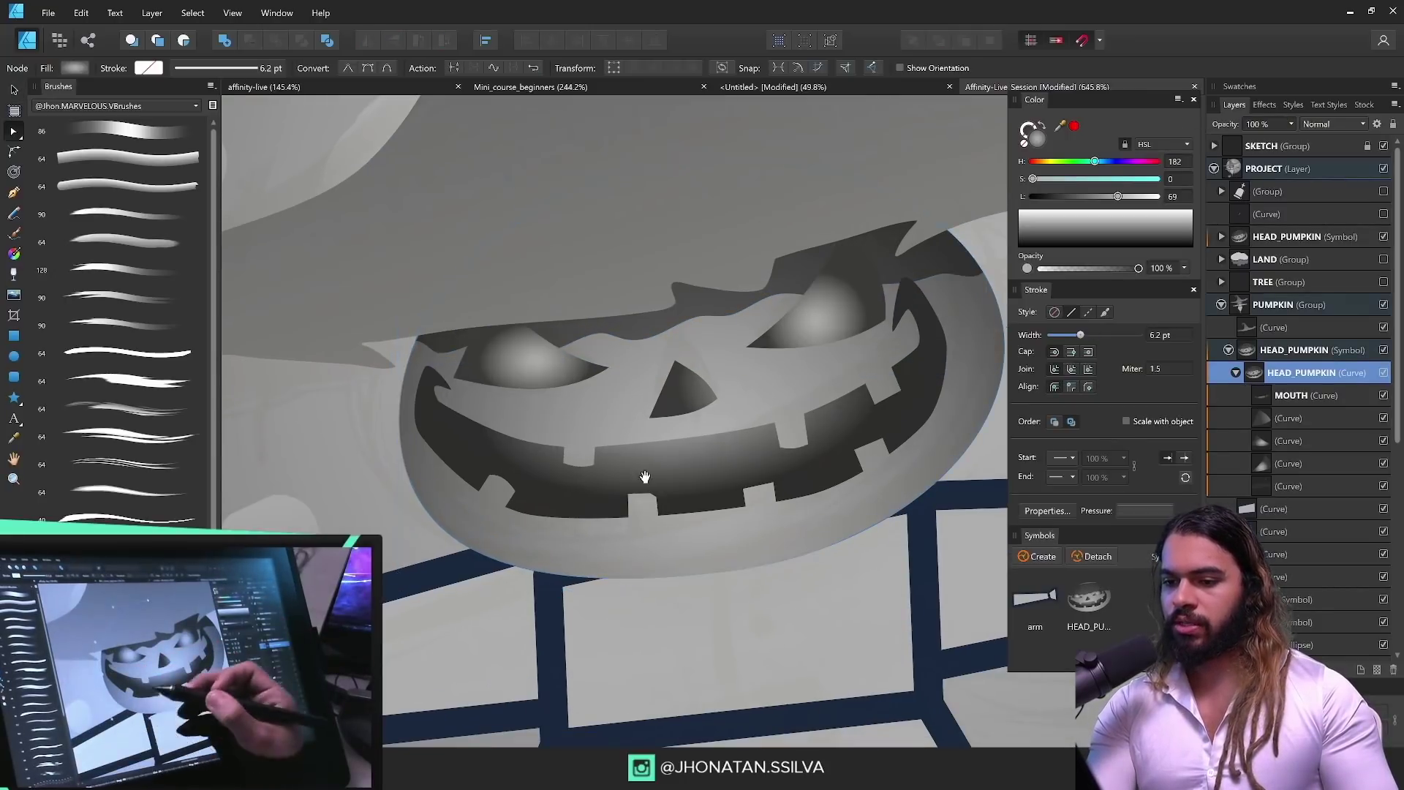
drag(646, 476, 566, 520)
drag(923, 373, 922, 406)
key(z)
drag(778, 481, 672, 533)
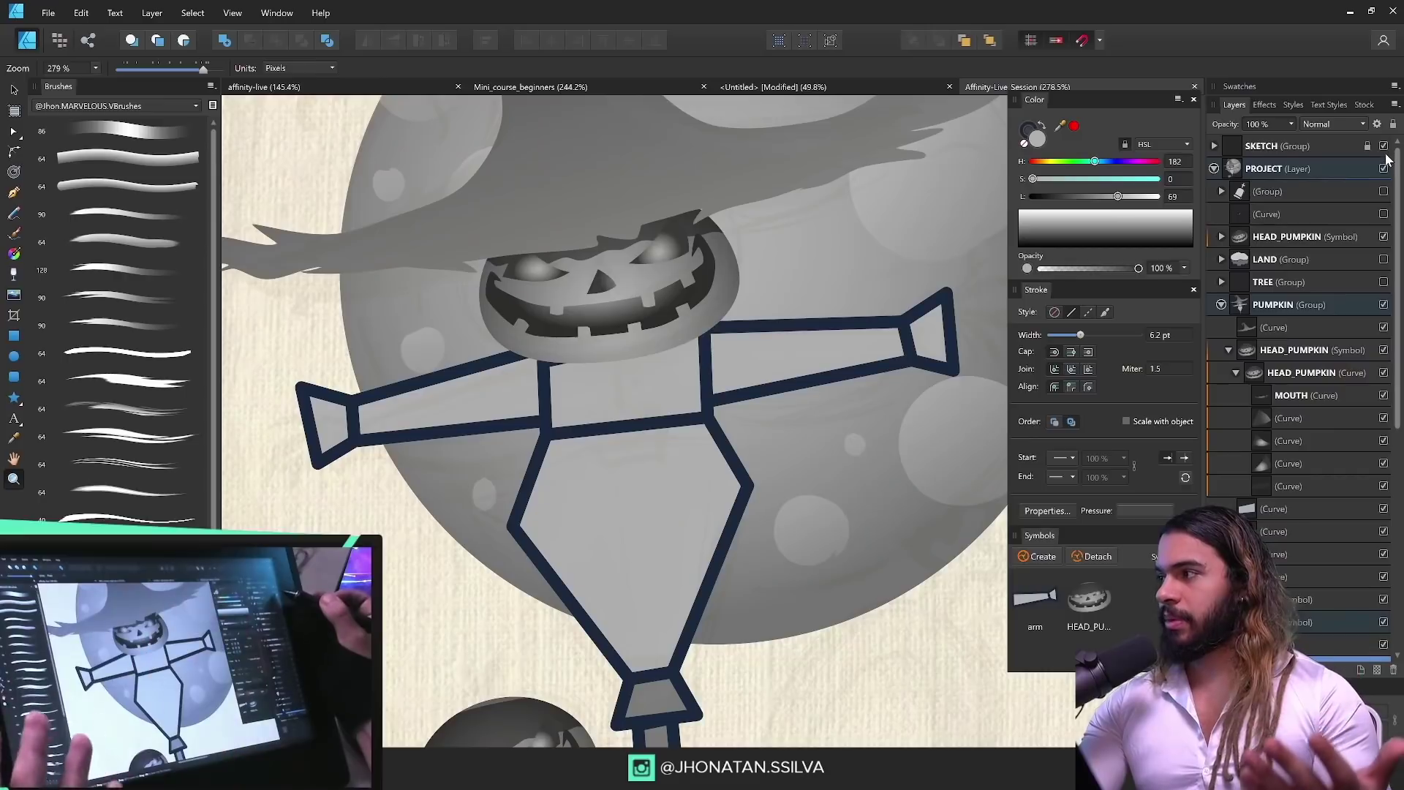
Step: Hide the SKETCH group, raise its opacity and show it again over the artwork
click(1383, 146)
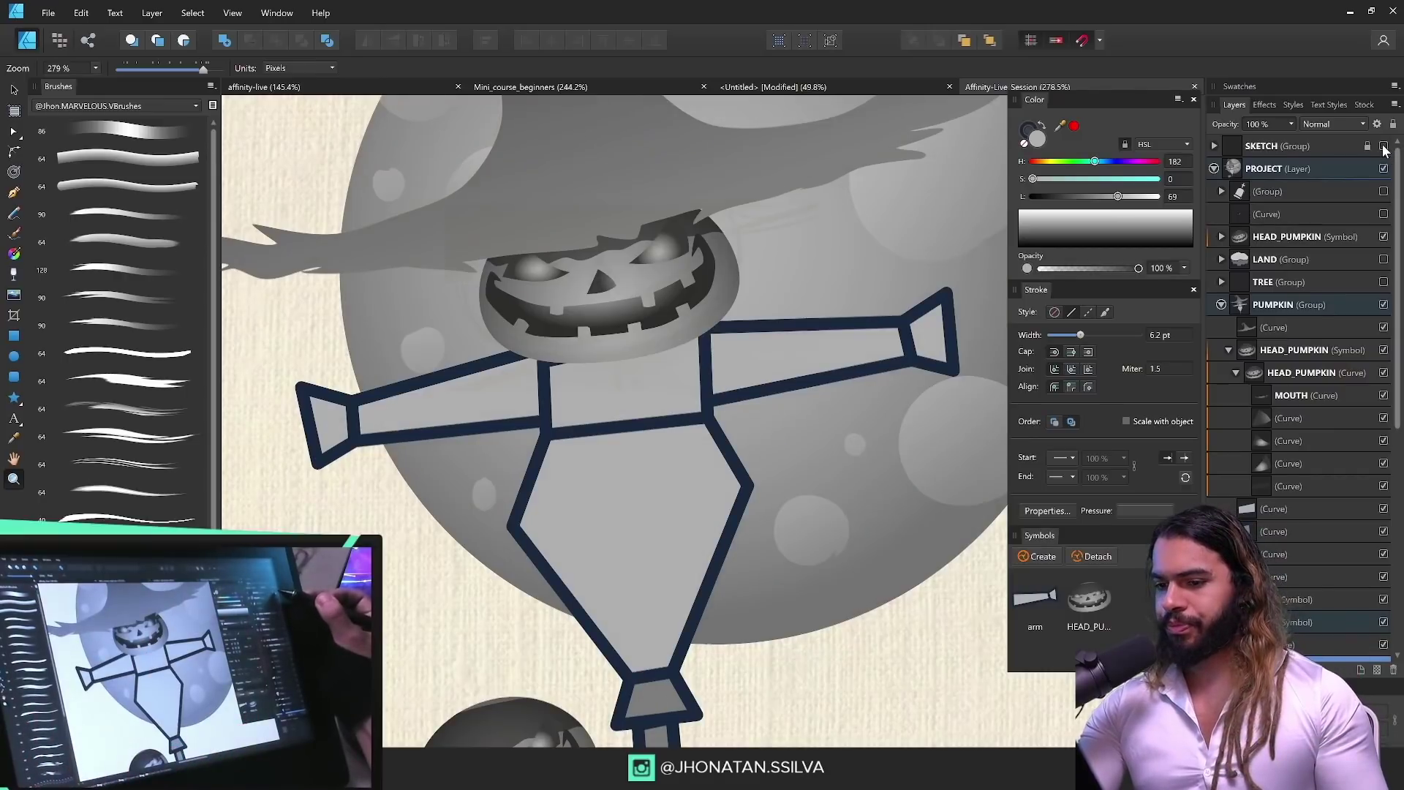
click(1338, 146)
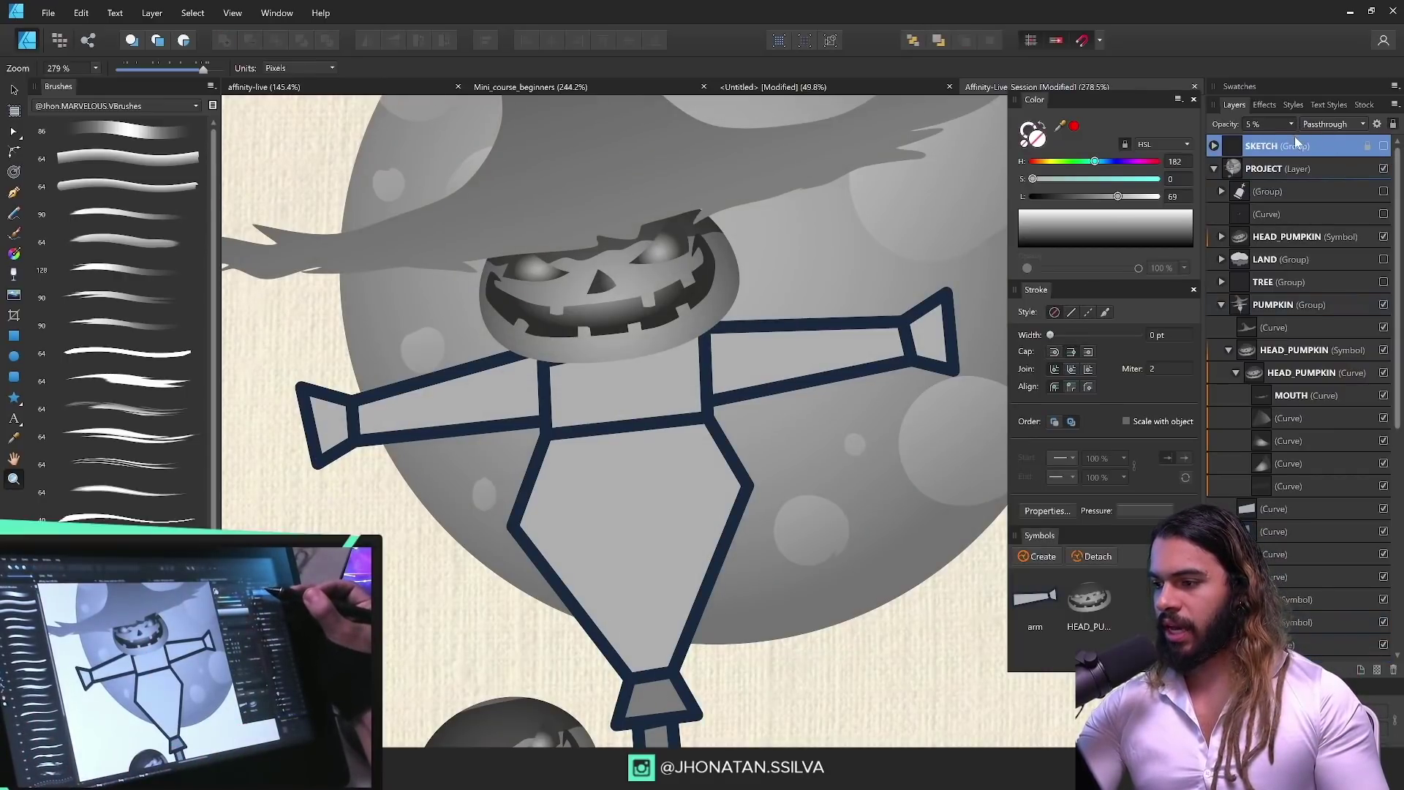
click(1382, 146)
Step: Select the chest, torso and waist shapes plus the right arm's sleeve and cuff, and remove their outline strokes
key(v)
click(851, 379)
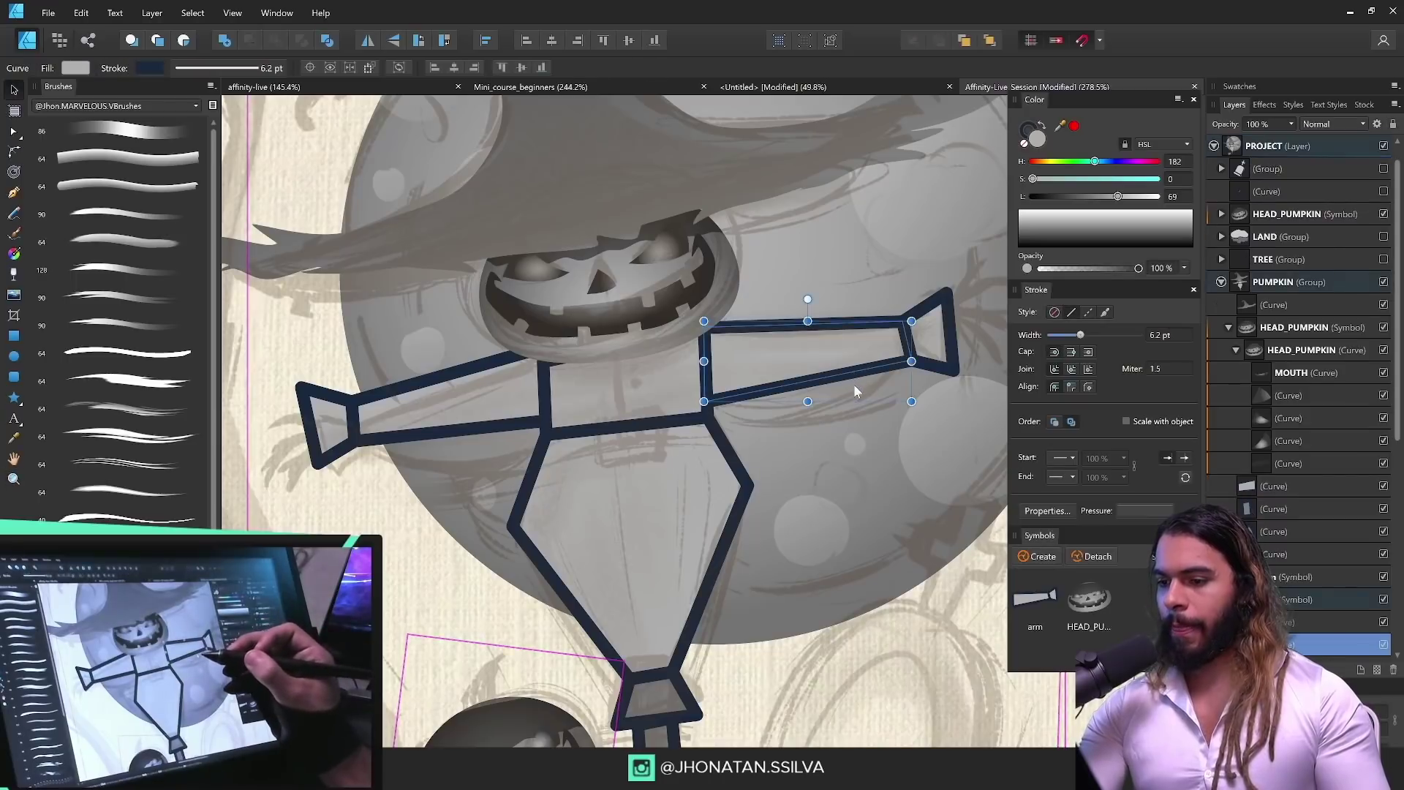
drag(834, 402, 800, 404)
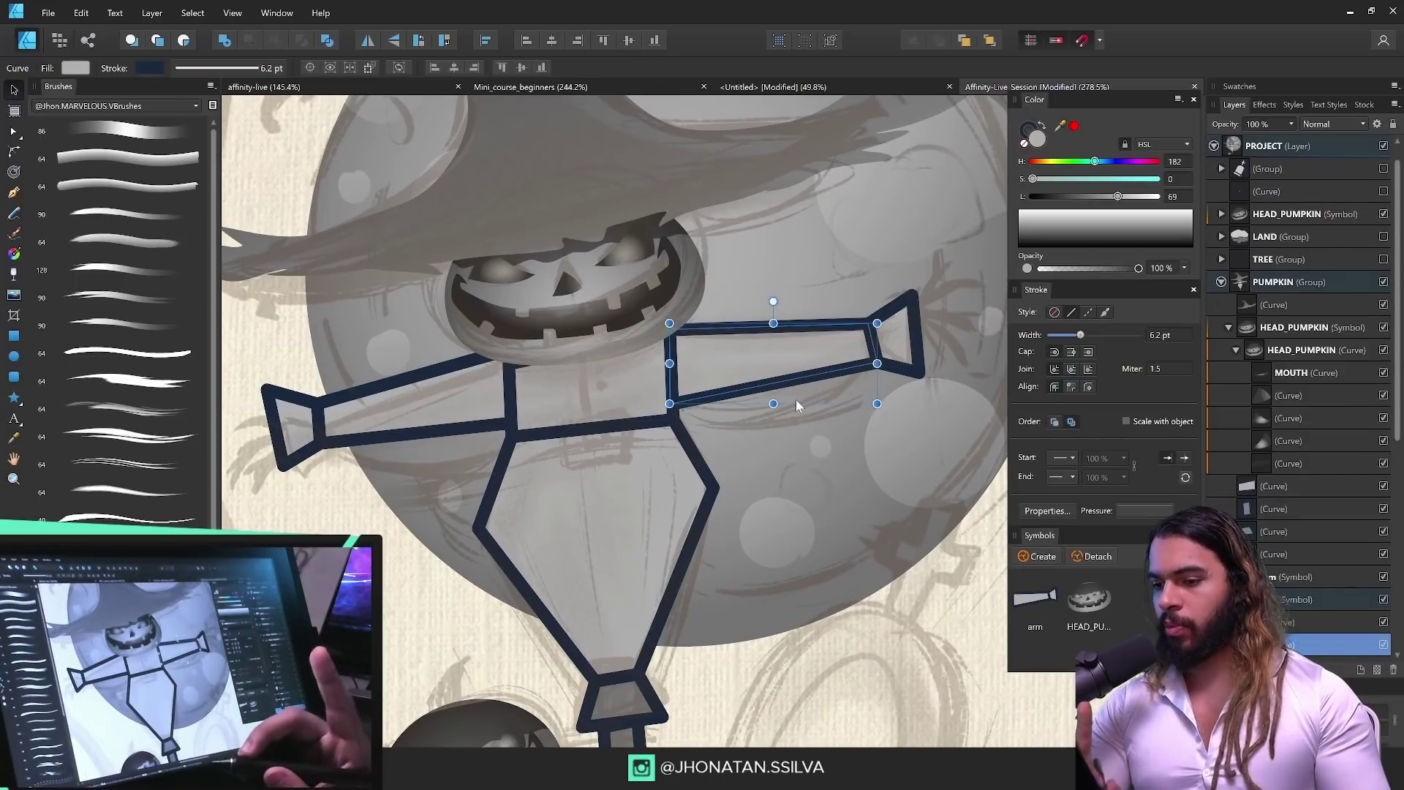
key(z)
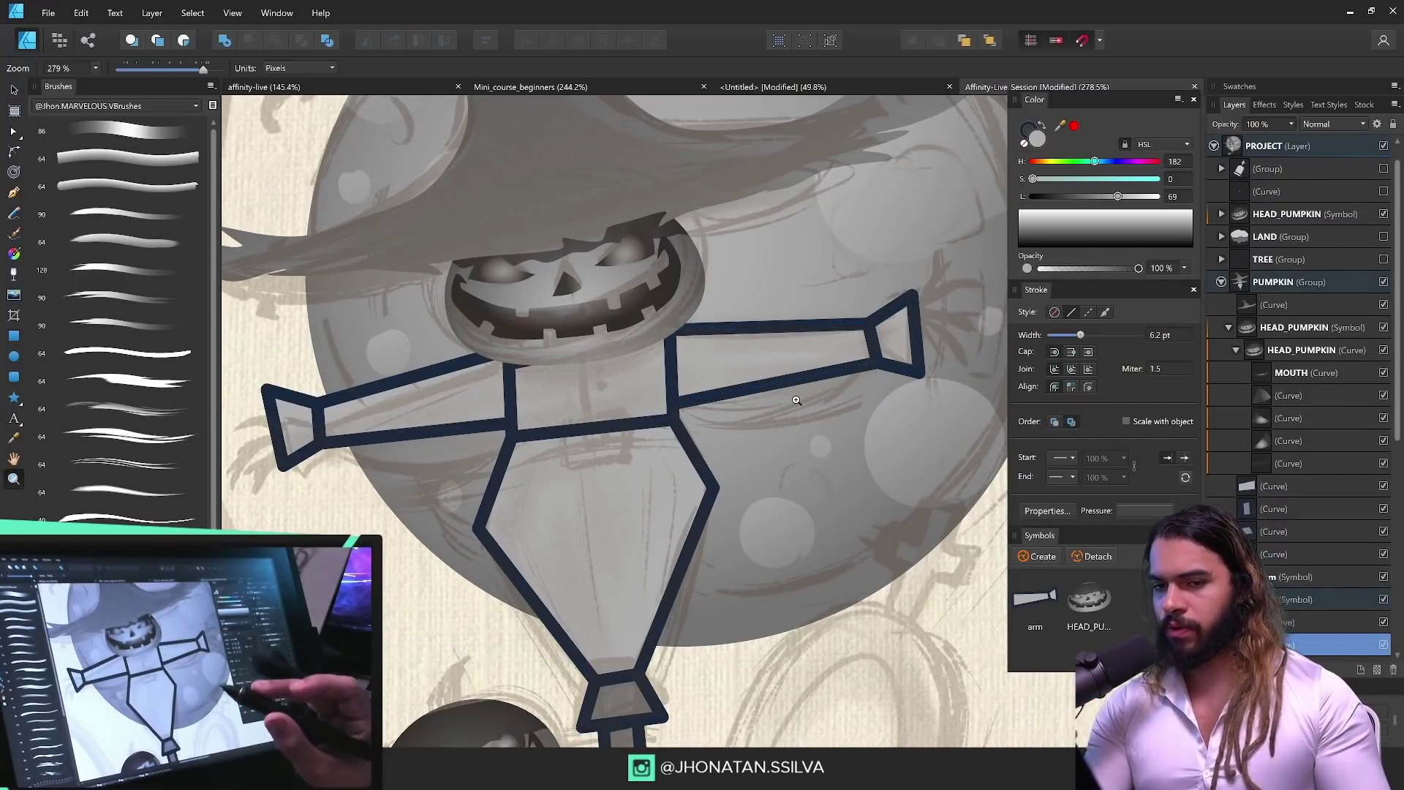
drag(754, 377, 818, 404)
drag(817, 404, 744, 412)
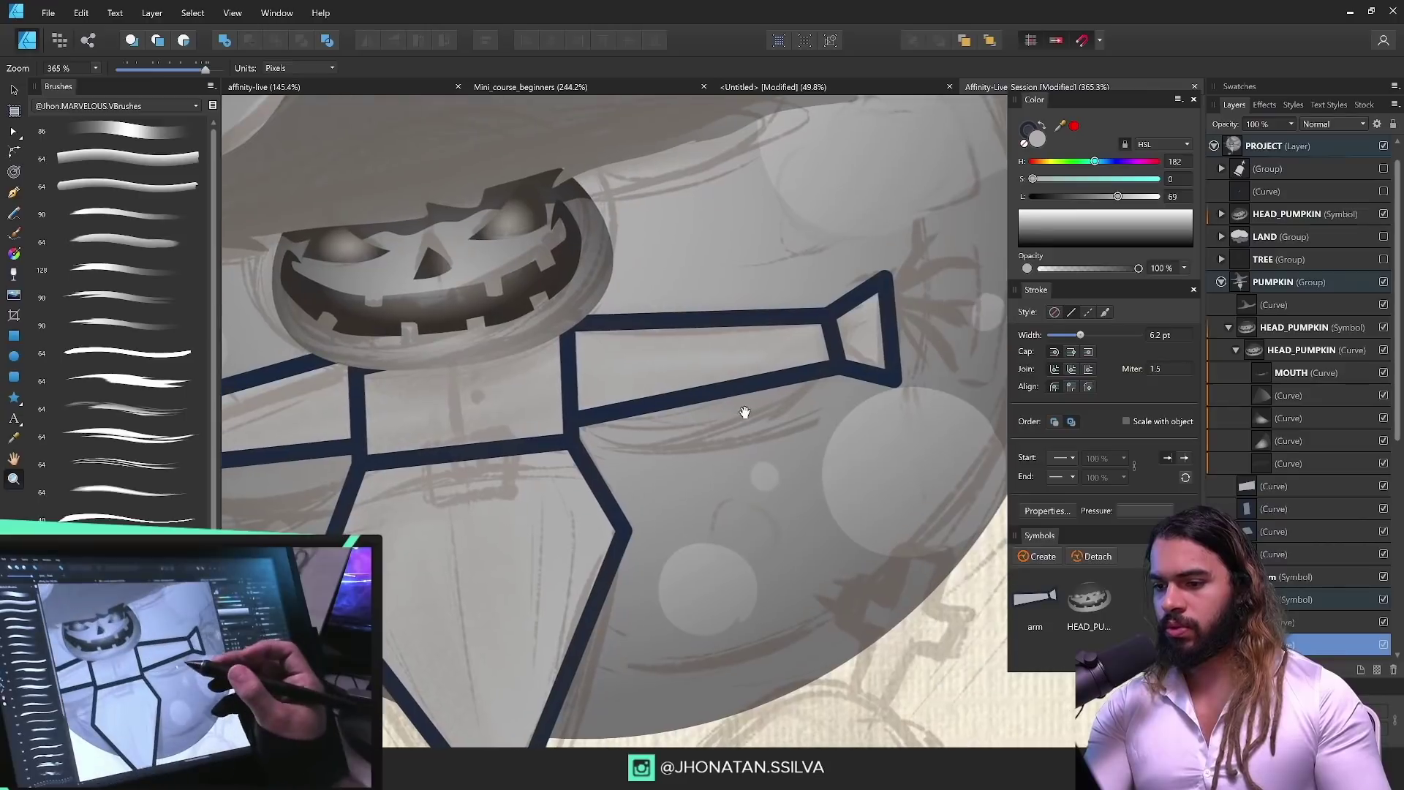
scroll(700, 443, down, 1)
scroll(1313, 479, down, 3)
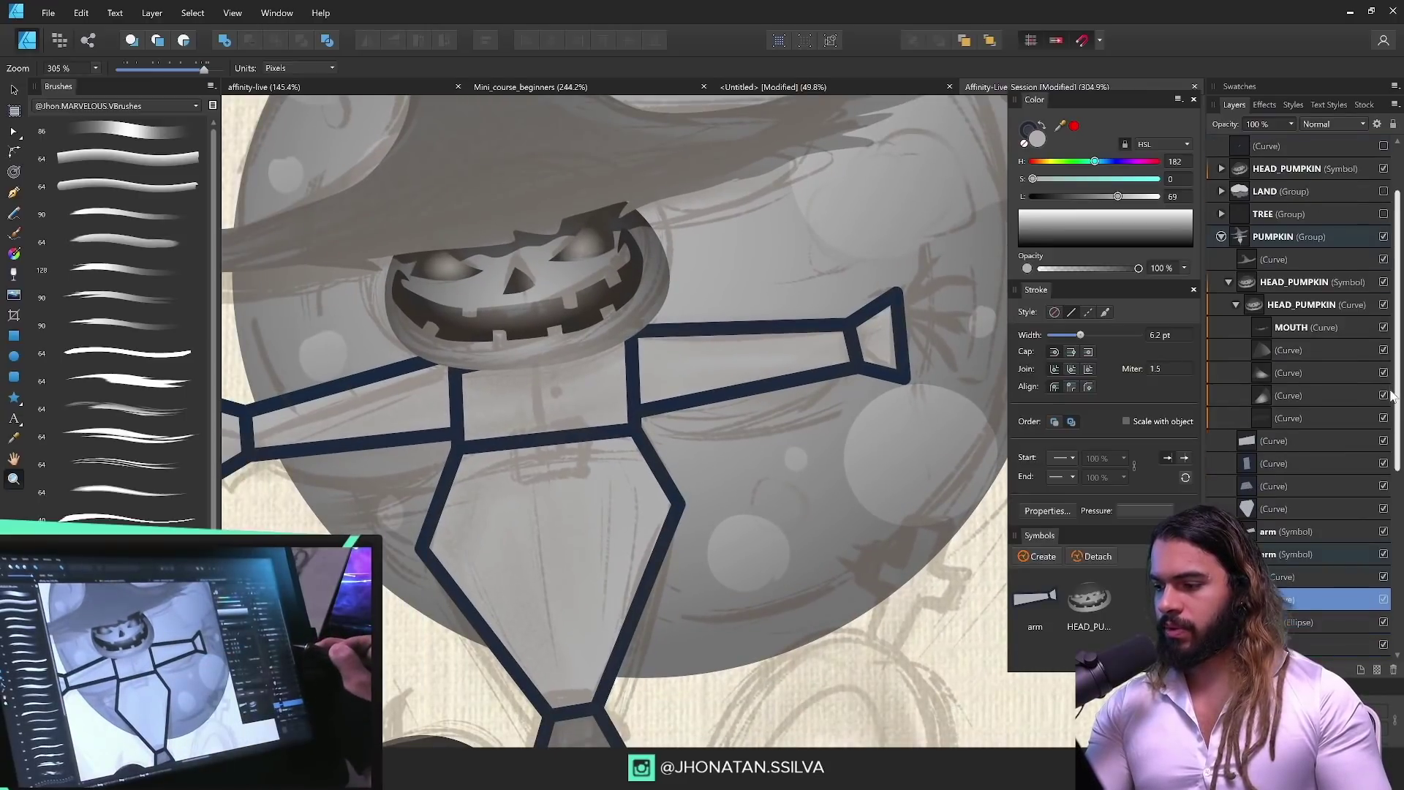
key(v)
shift+click(619, 411)
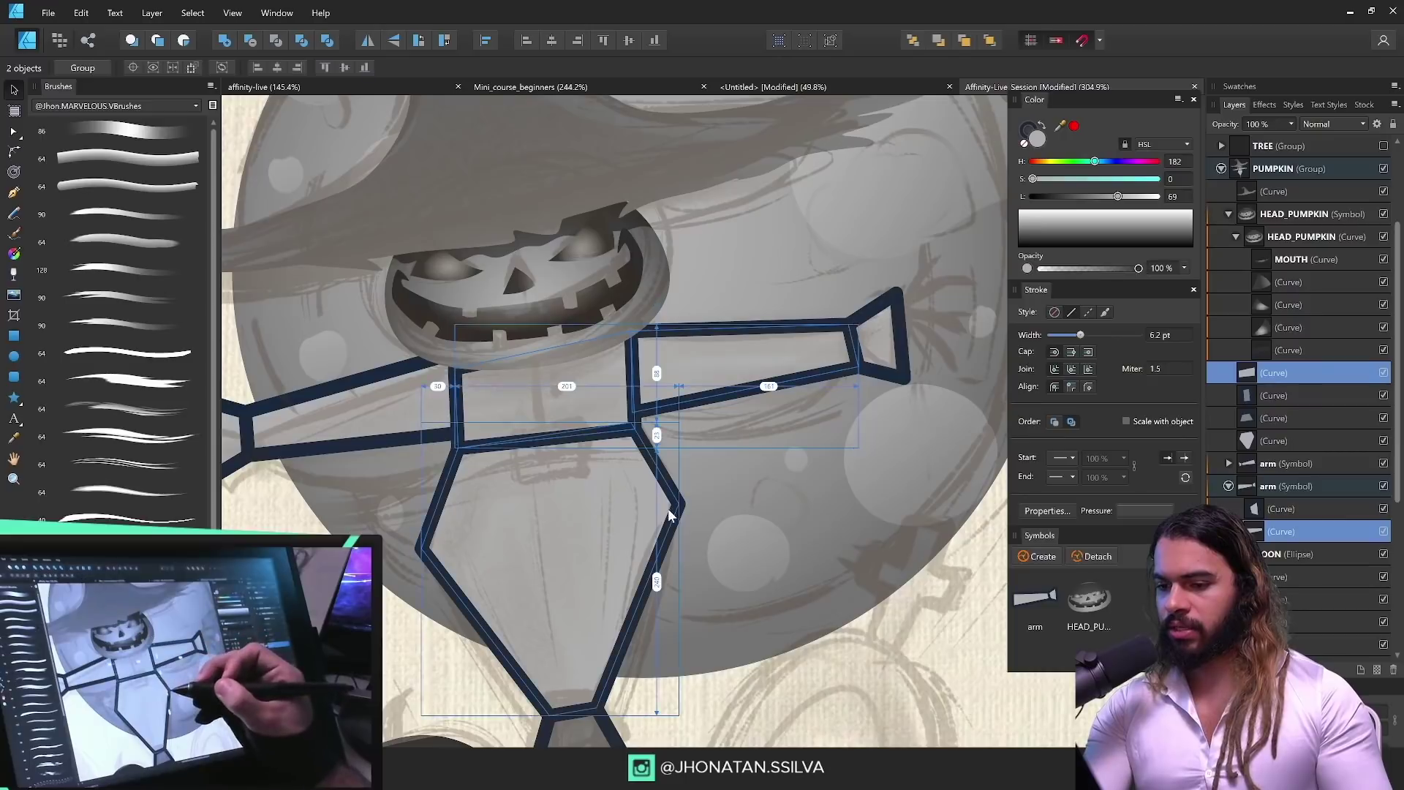
shift+click(670, 514)
shift+click(894, 371)
shift+click(611, 715)
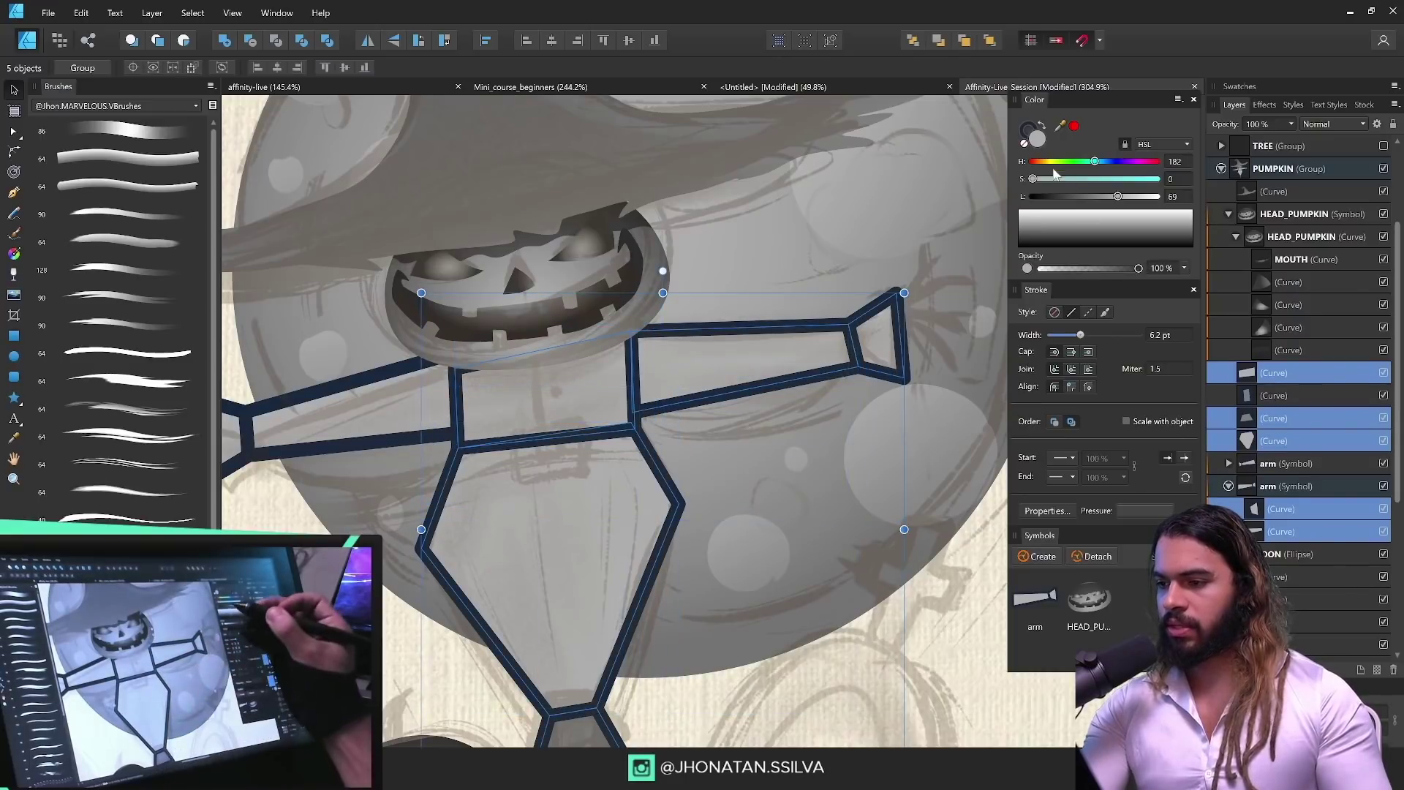
click(1028, 129)
click(1024, 143)
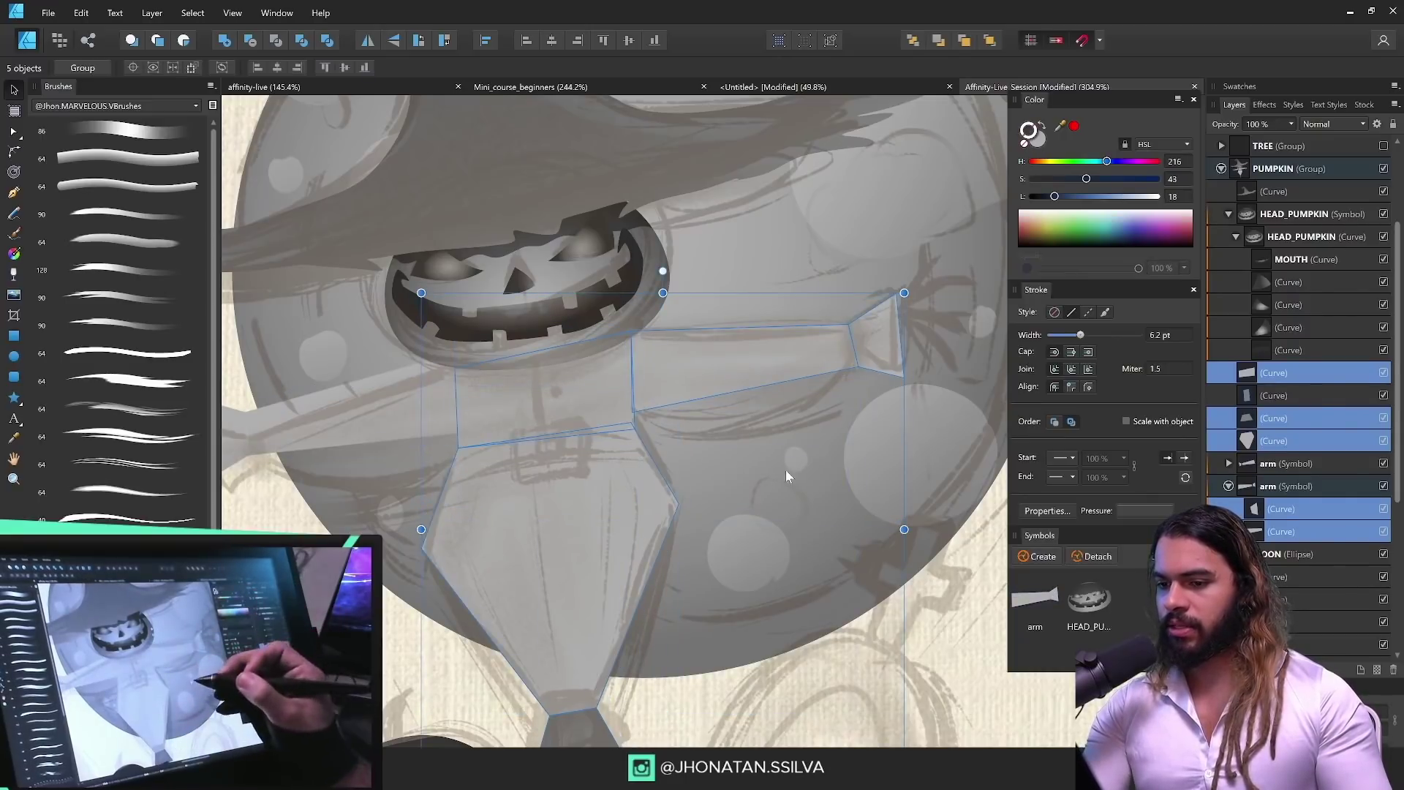
Step: Copy the pumpkin head's gradient style and paste it onto the chest, torso, waist and right sleeve shapes
key(z)
drag(728, 431, 770, 423)
key(v)
drag(699, 262, 712, 282)
key(ctrl+z)
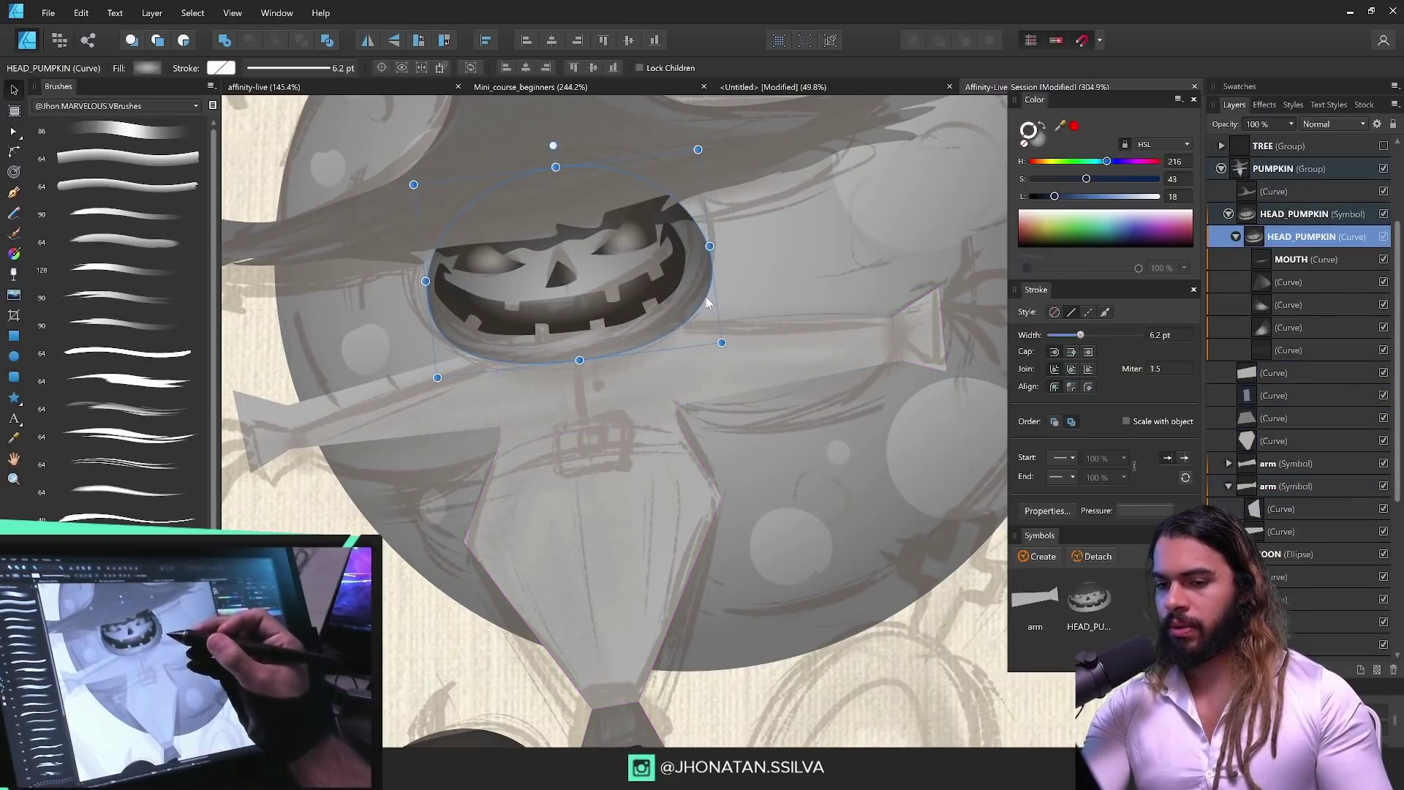
click(747, 371)
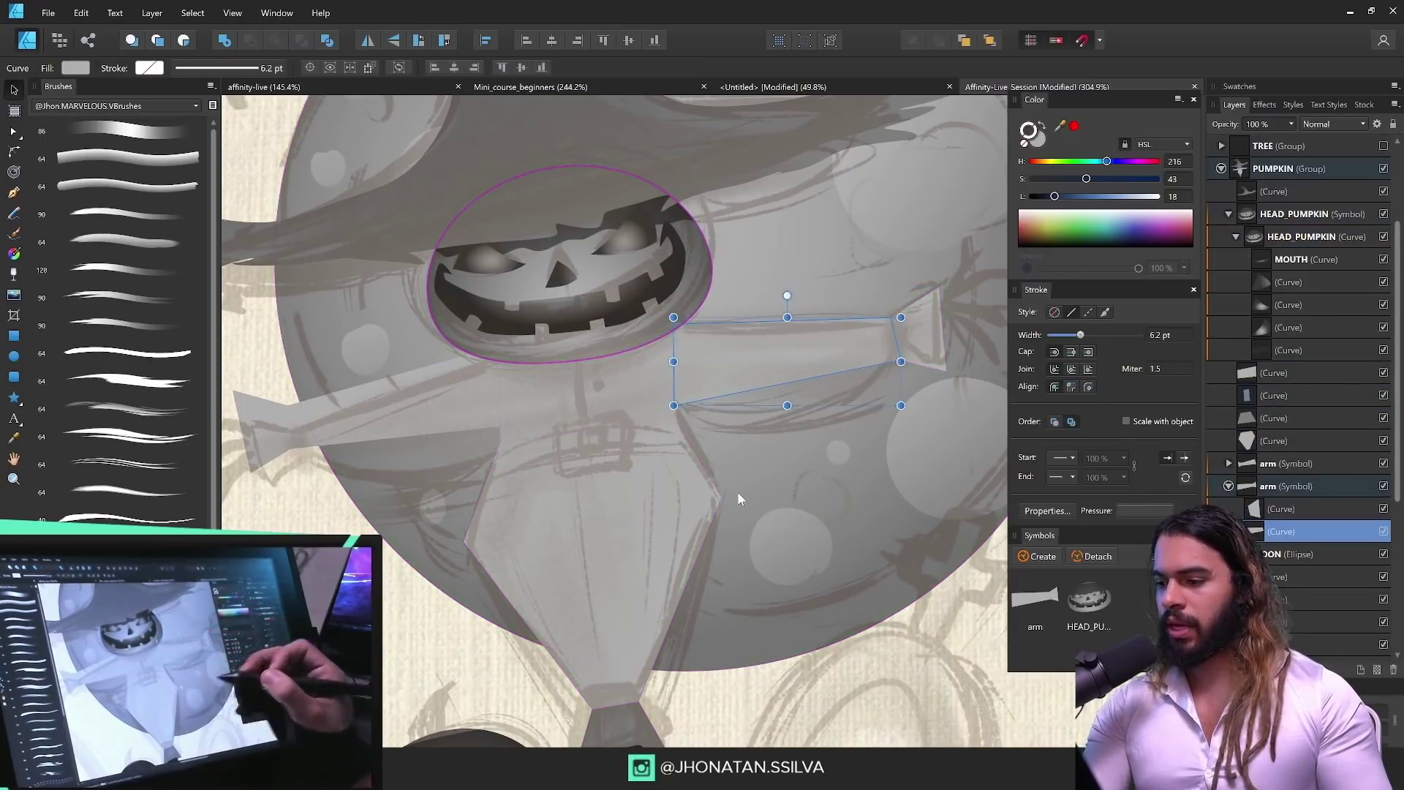
shift+click(647, 414)
shift+click(664, 506)
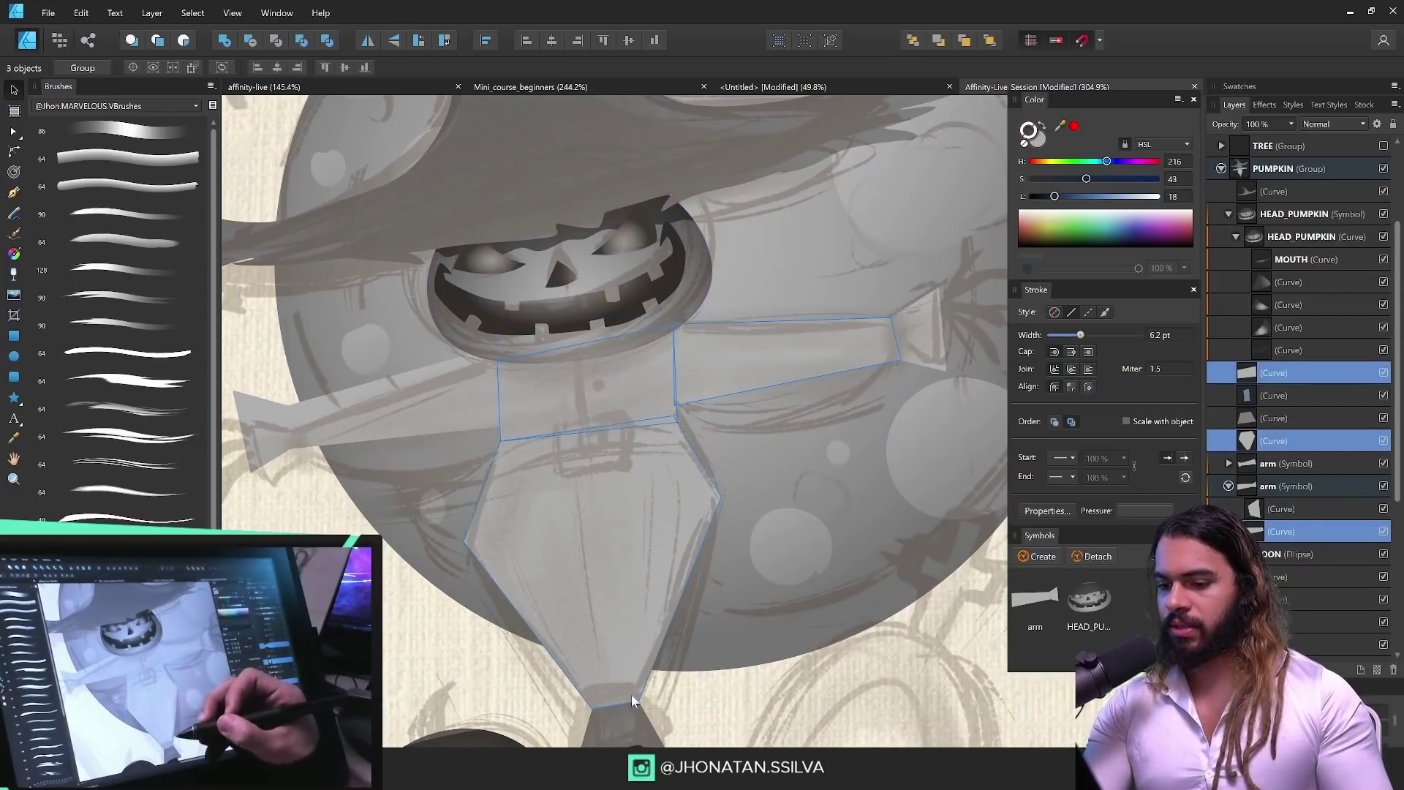
shift+click(630, 711)
key(ctrl+shift+v)
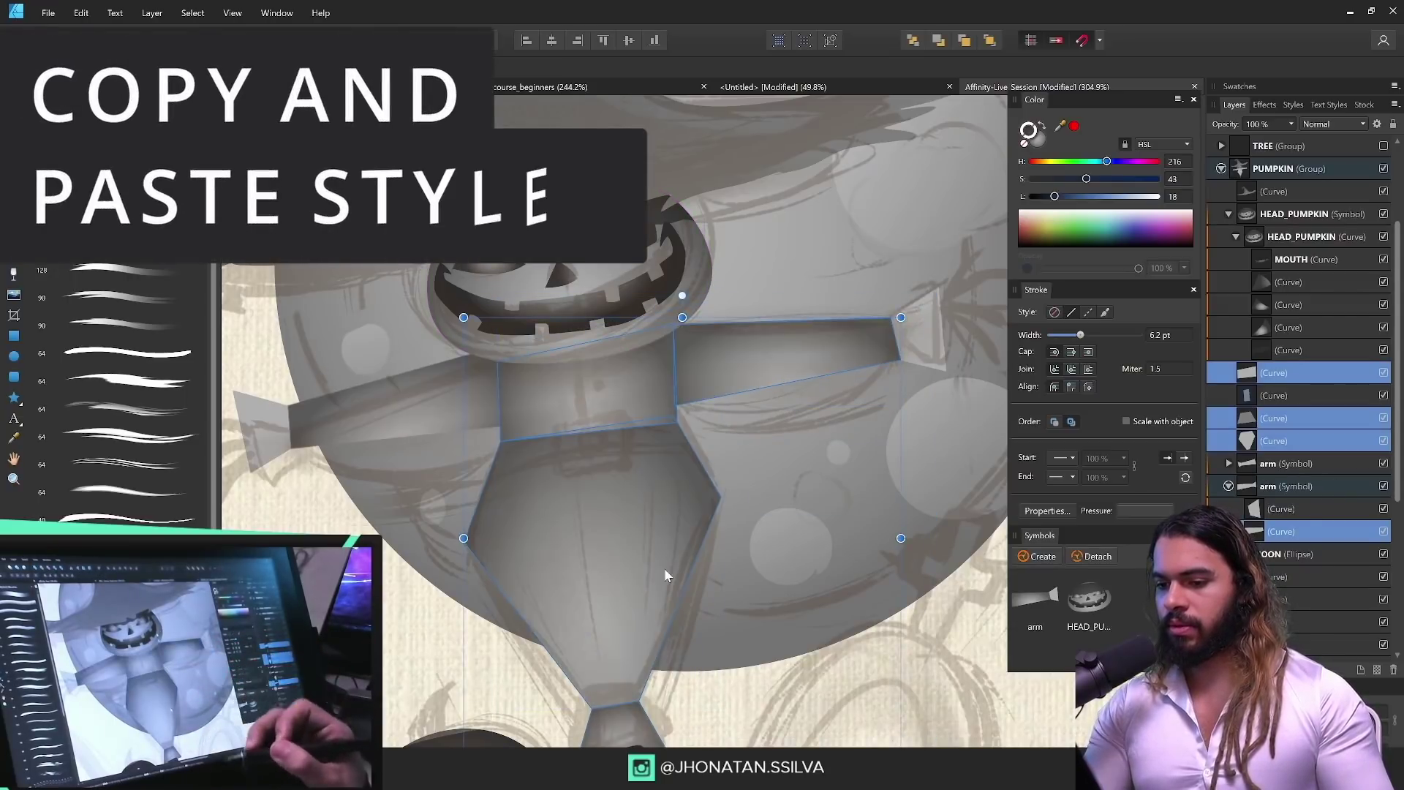
Step: Shift the chest shape's elliptical gradient slightly upward with the Fill tool
key(z)
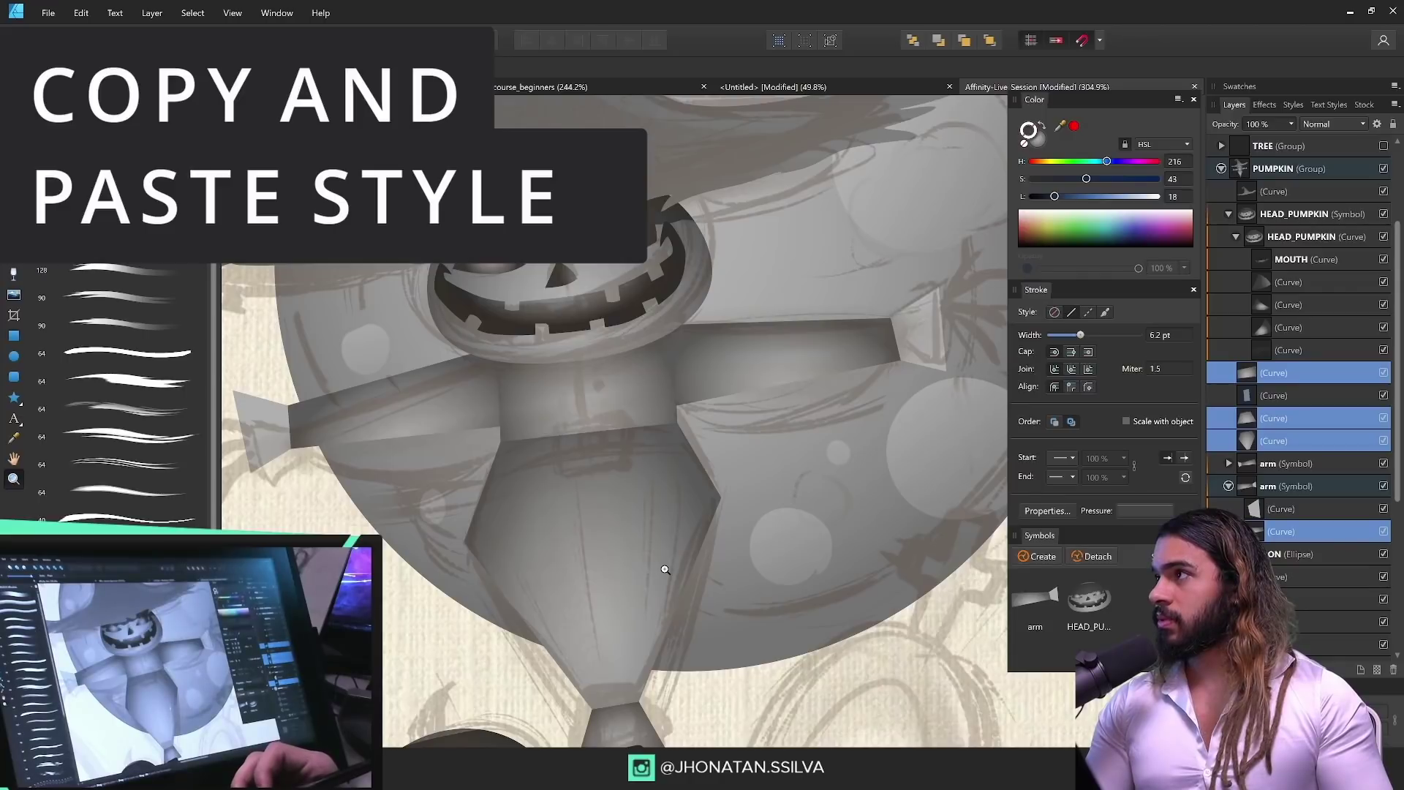
key(g)
click(645, 384)
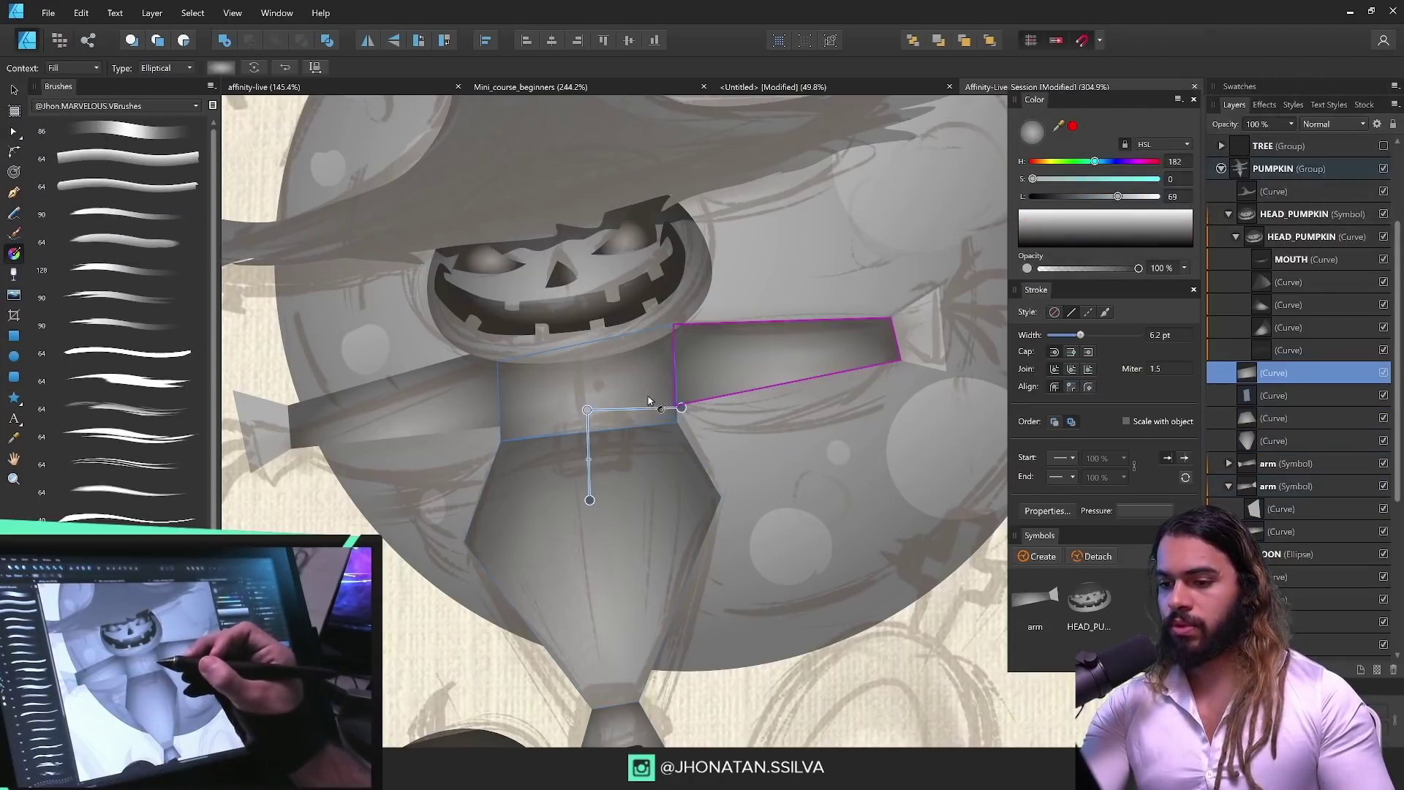
key(z)
key(g)
drag(591, 410, 586, 388)
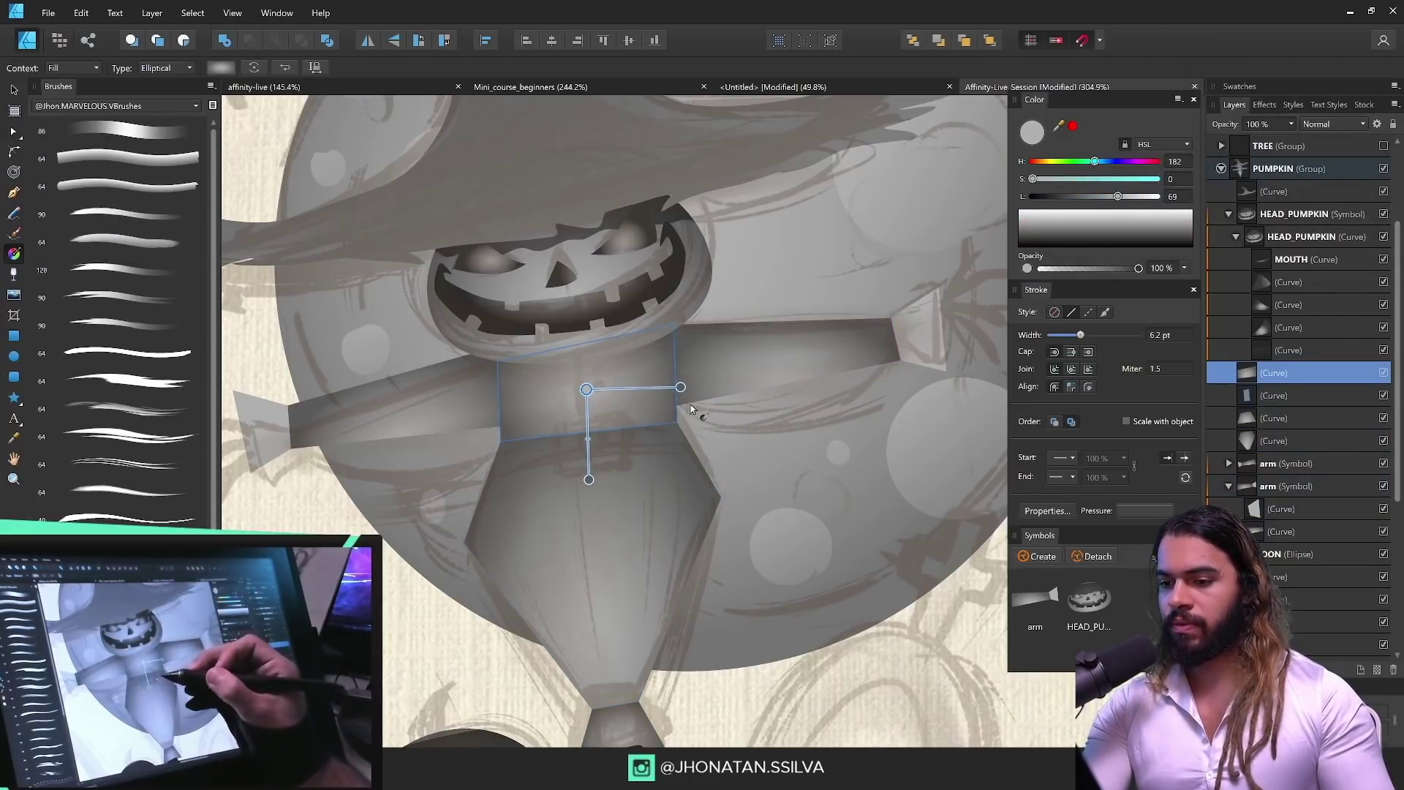
Step: Bend the lower edge of the right arm's sleeve into a rounded, sagging curve
ctrl+click(775, 362)
key(z)
drag(843, 383, 753, 492)
key(a)
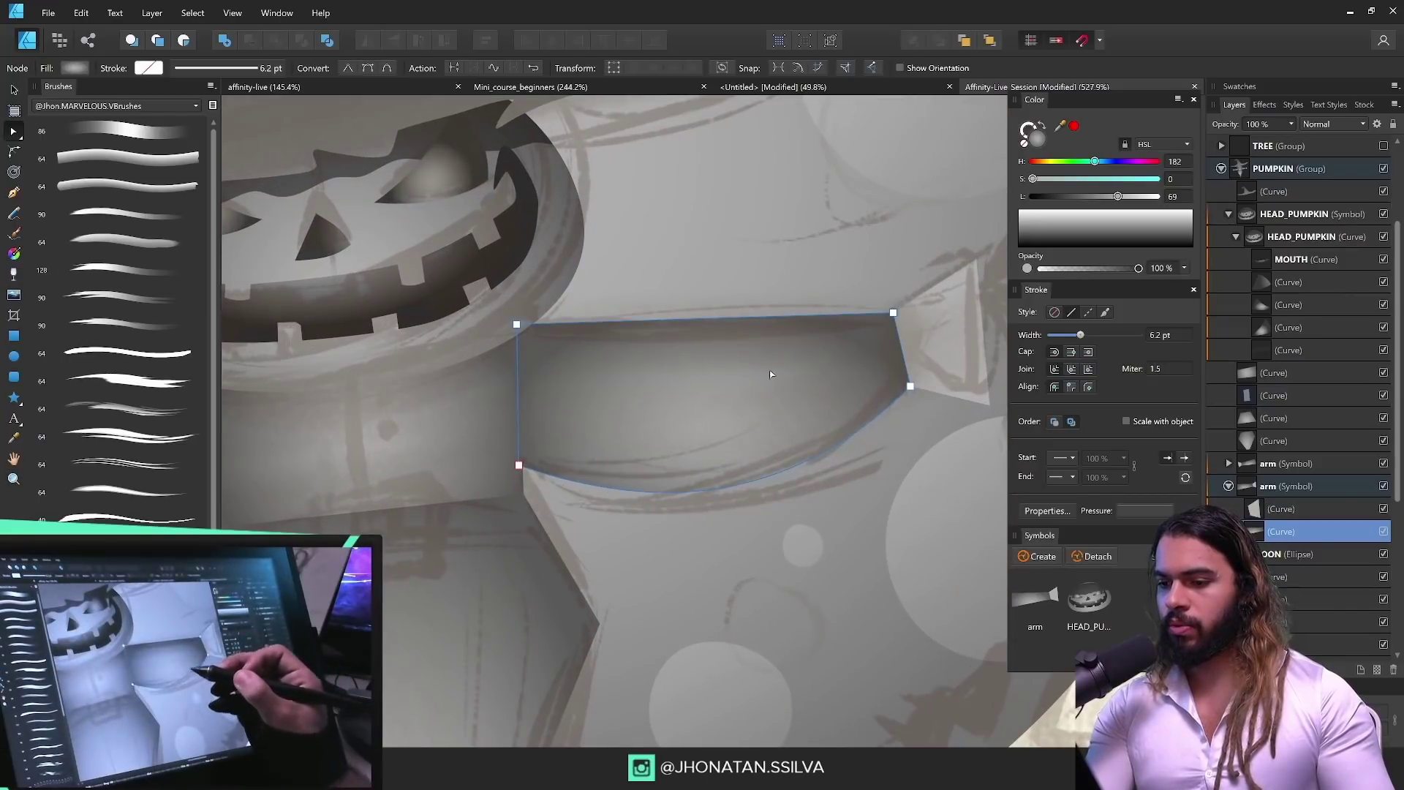
Step: Move the right sleeve's gradient centre toward the cuff and darken its outer colour stop to lightness 32
key(g)
drag(717, 421, 760, 378)
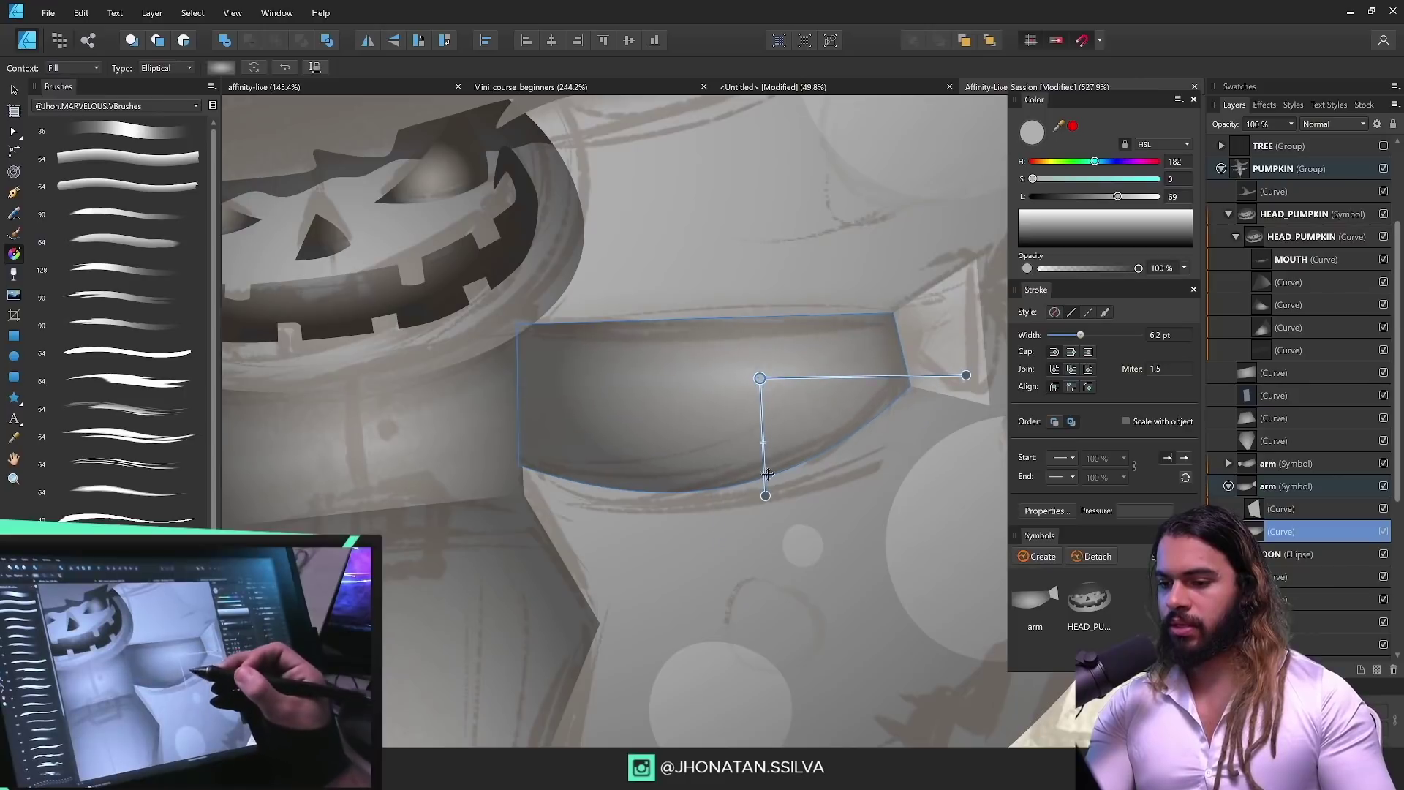
drag(1075, 197, 1073, 196)
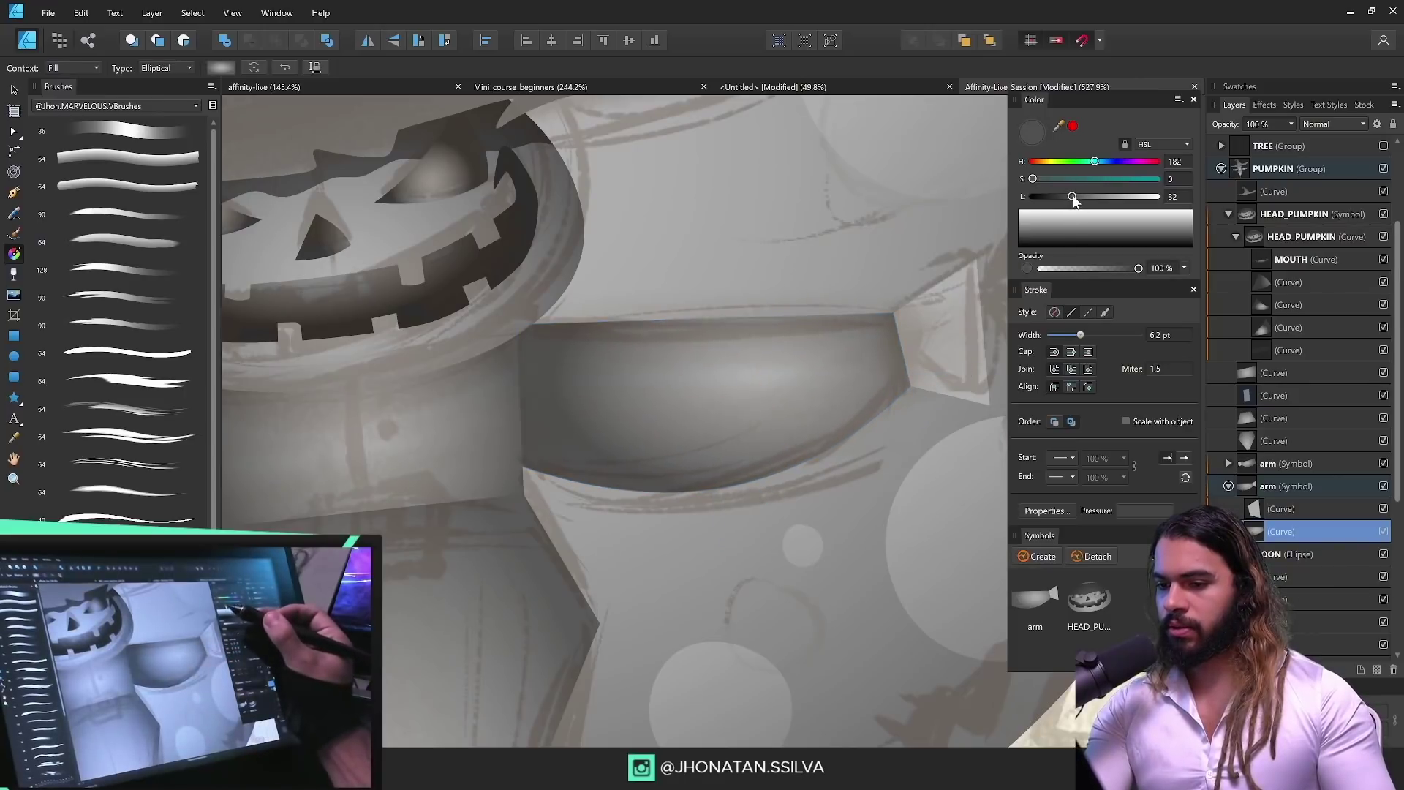
Step: Paste the copied gradient style onto the right arm's cuff
key(z)
drag(696, 404, 643, 406)
key(v)
mouse_move(833, 407)
mouse_down()
mouse_move(770, 412)
mouse_move(821, 373)
mouse_move(840, 420)
mouse_up()
click(770, 413)
key(ctrl+shift+v)
key(z)
drag(907, 380, 859, 404)
drag(950, 376, 914, 382)
scroll(701, 478, down, 2)
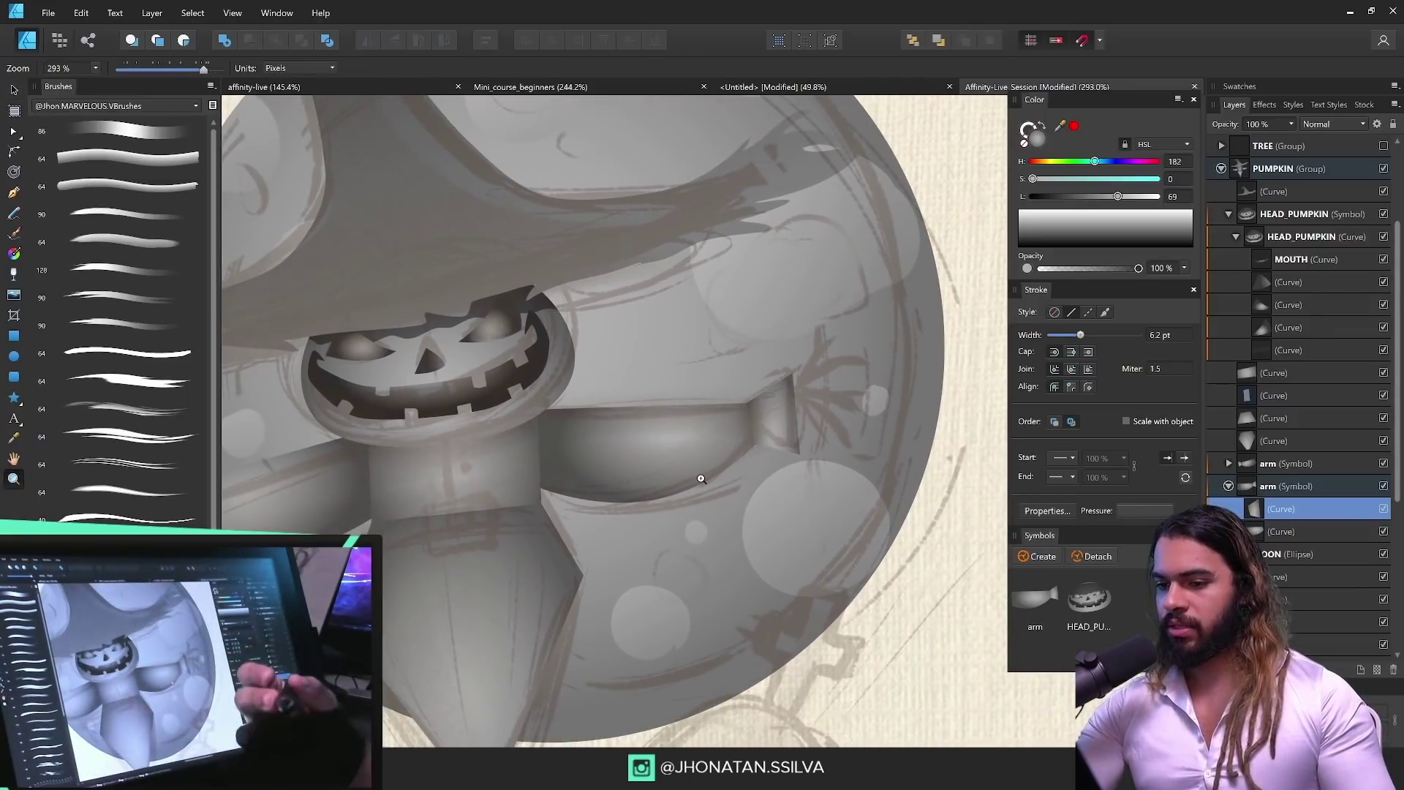
Step: Draw a first curved finger at the right cuff with the Pencil tool, using a tapered 16.9 pt dark stroke of lightness 31
scroll(759, 388, up, 4)
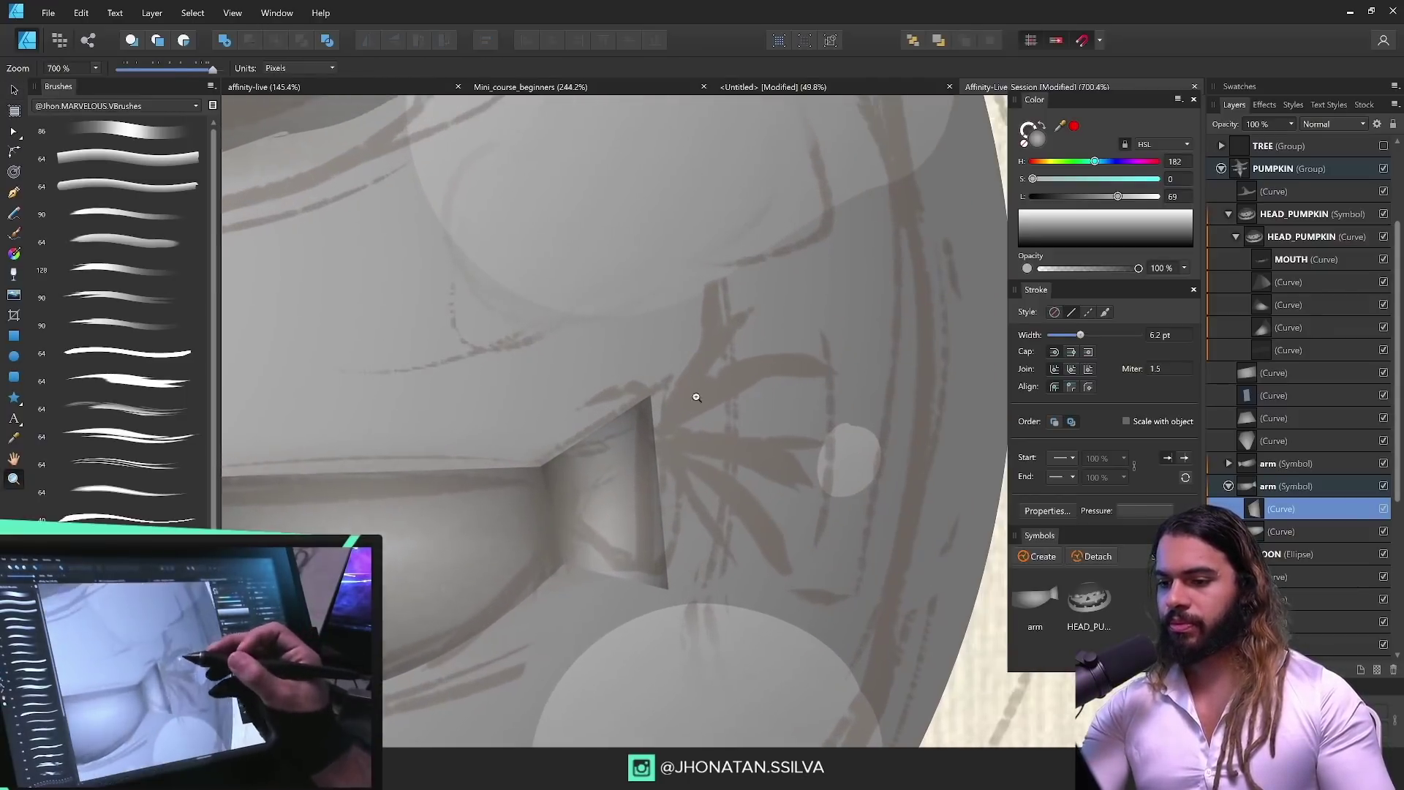
key(n)
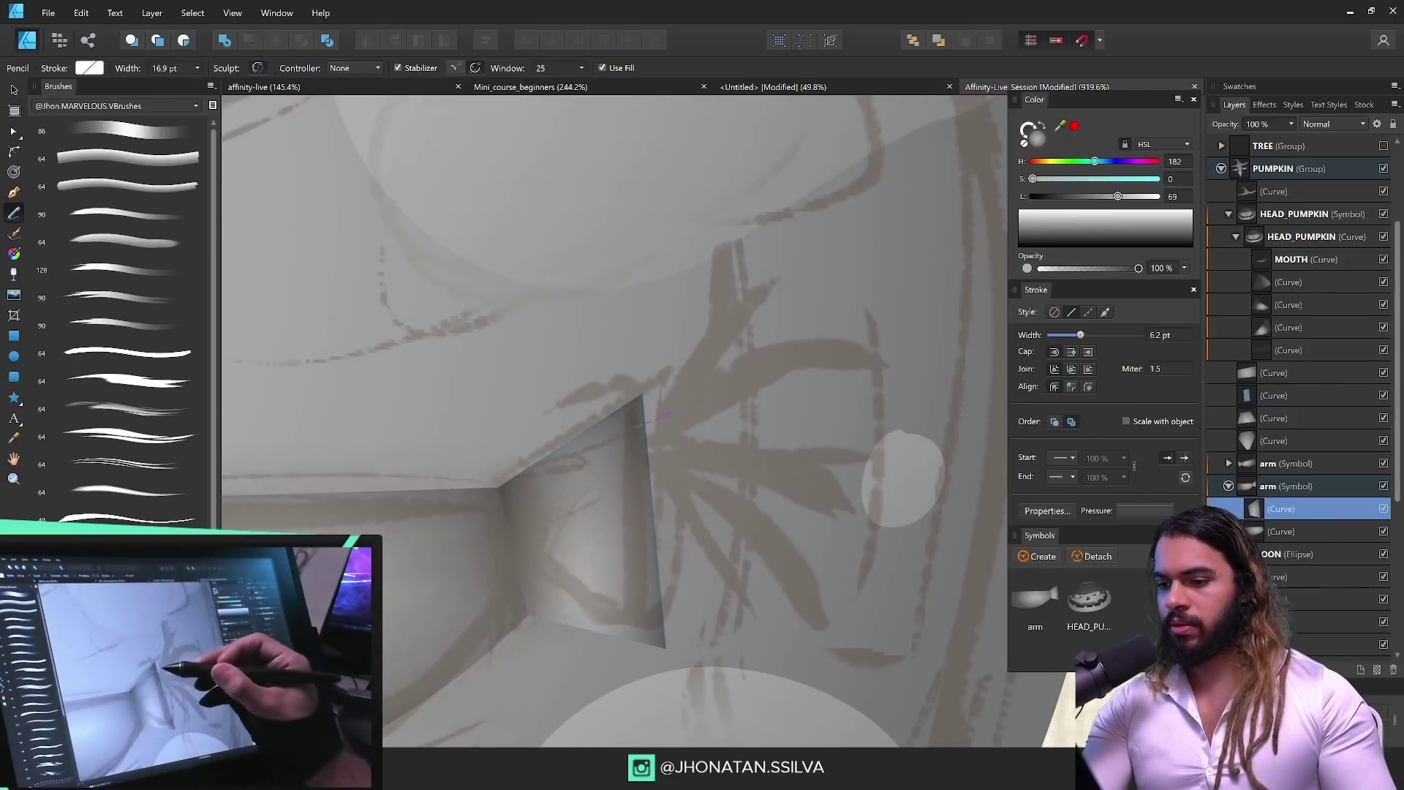
drag(628, 427, 799, 294)
click(1055, 129)
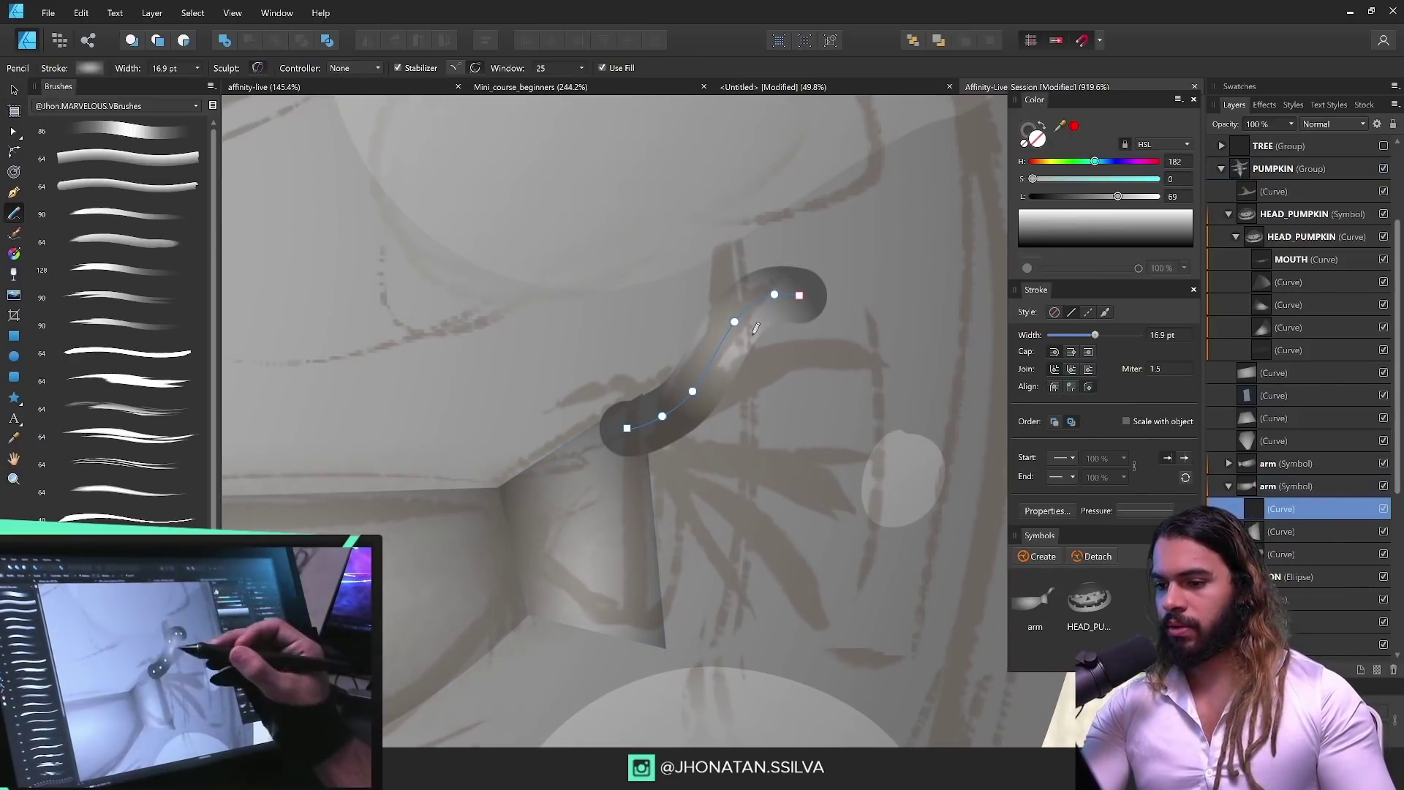
click(1069, 197)
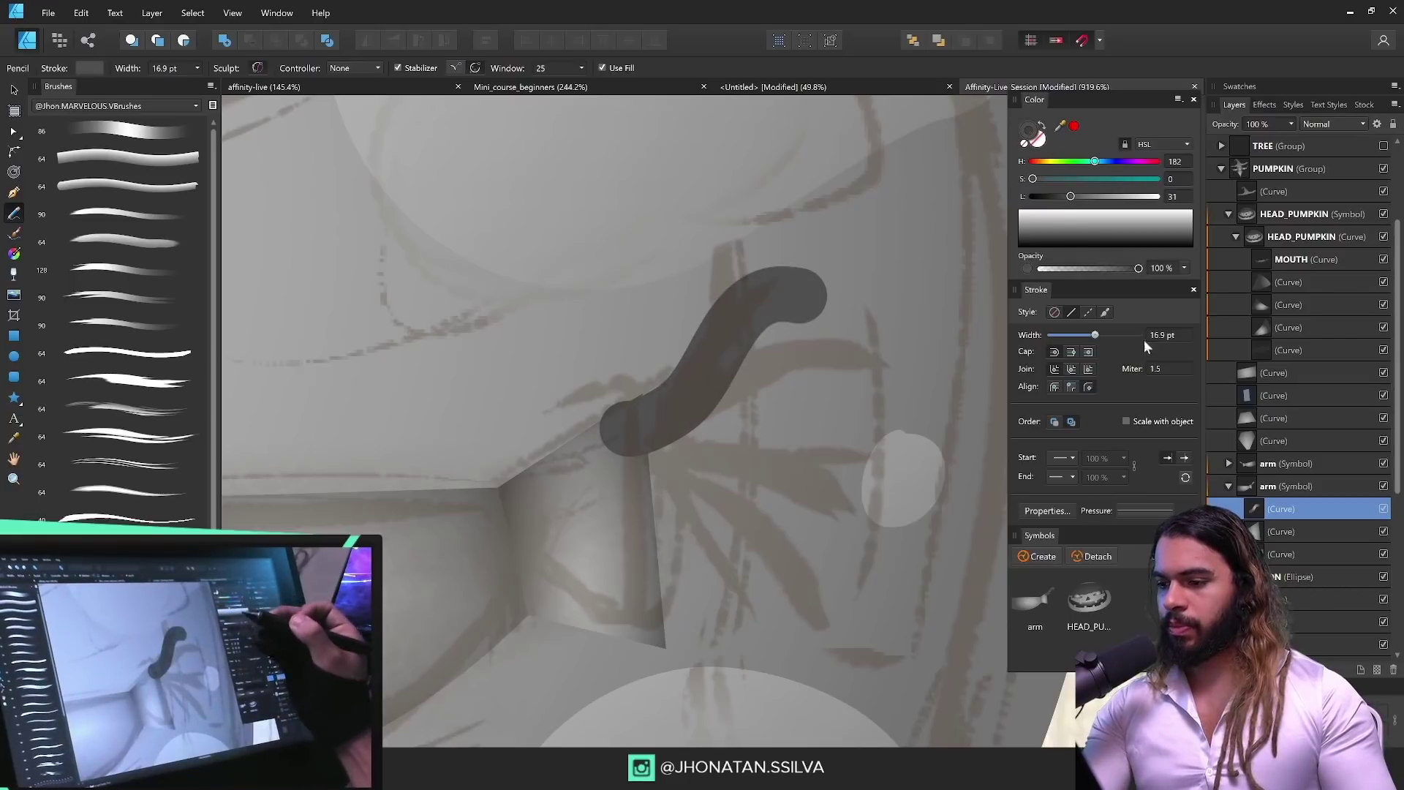
drag(1303, 583, 1302, 612)
Step: Rotate and reposition the finger stroke, placing it behind the right cuff
key(v)
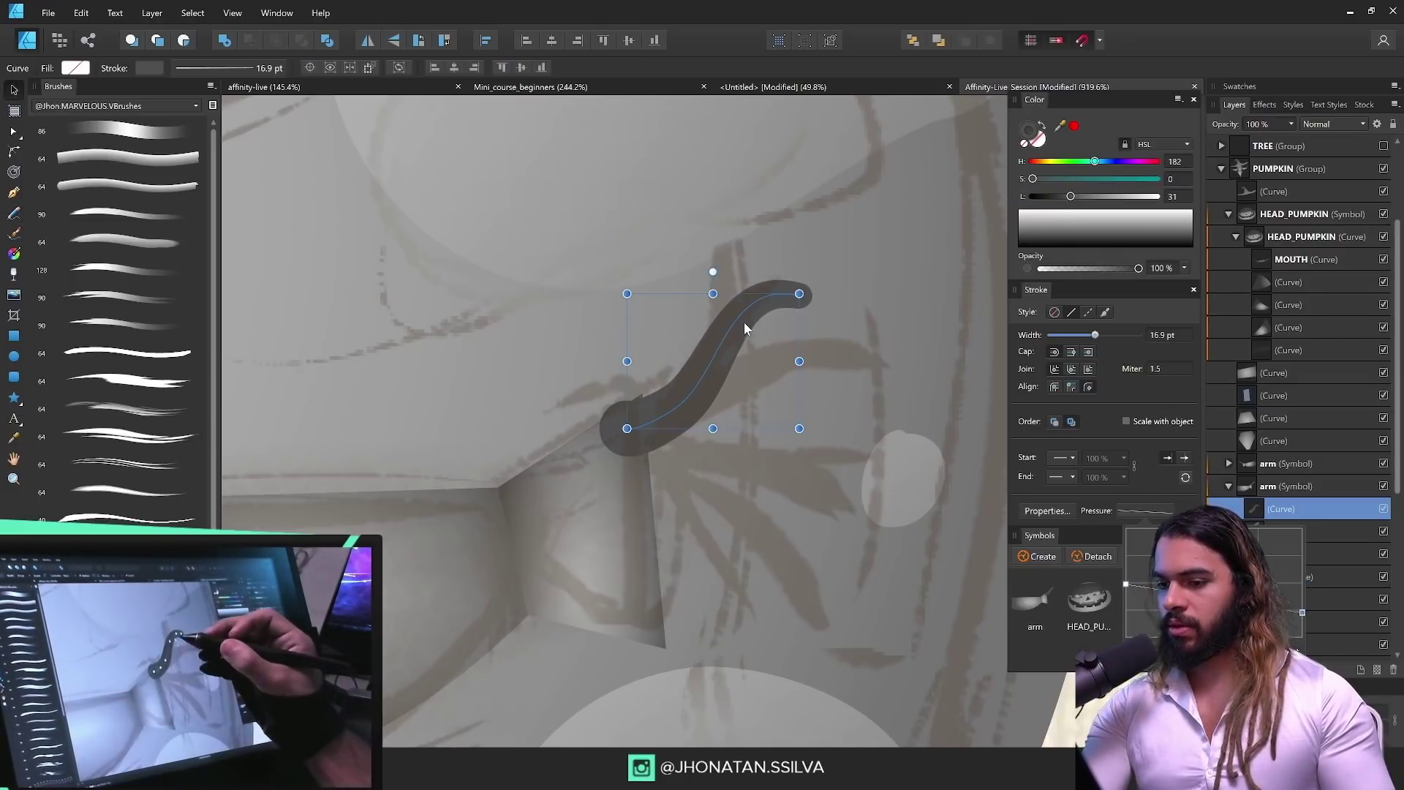
drag(728, 342, 747, 345)
drag(733, 273, 743, 276)
key(ctrl+[)
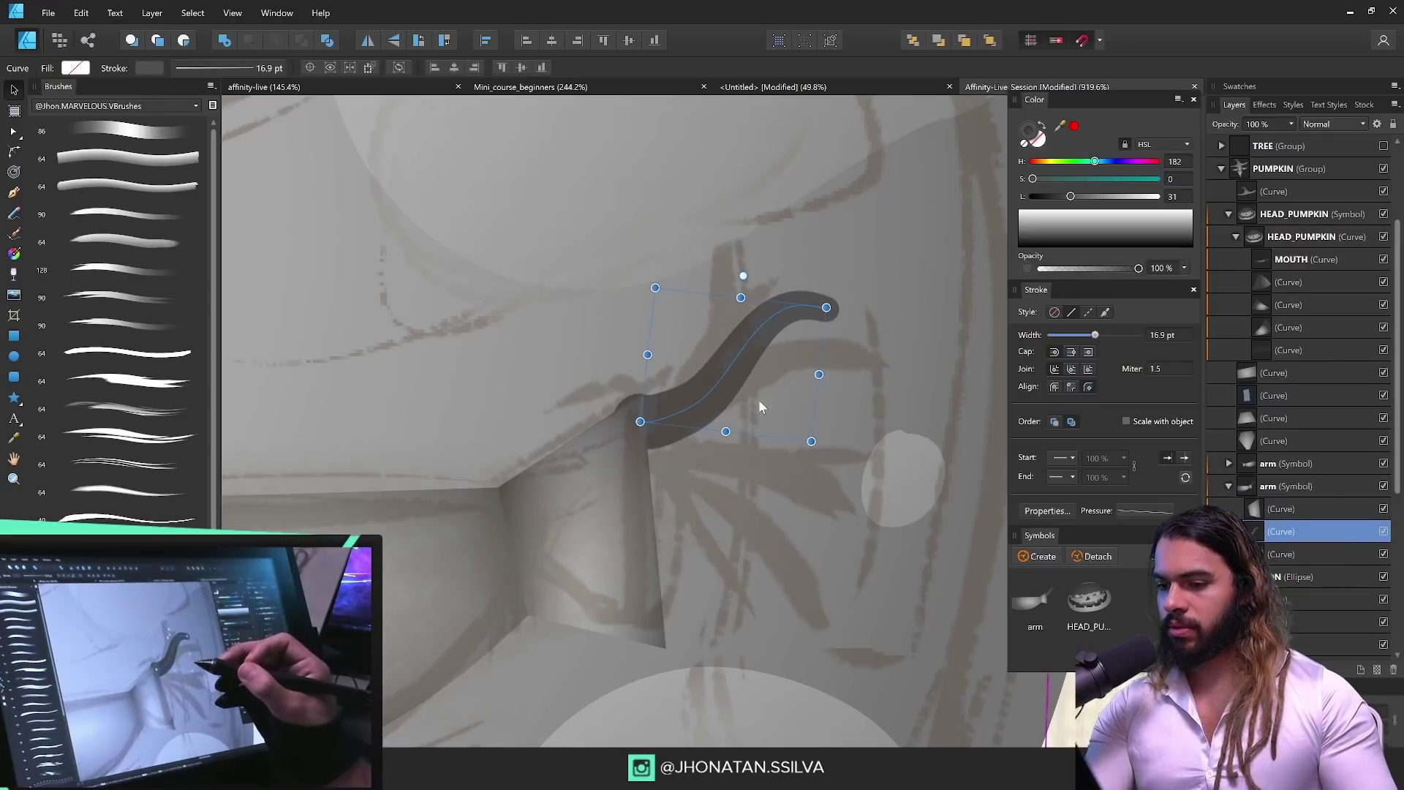
drag(760, 382, 756, 390)
Step: Draw the remaining branch-like fingers fanning out from the right cuff with thinner tapered pencil strokes, such as 11.3 and 13.9 pt
key(n)
drag(635, 425, 690, 340)
mouse_move(645, 399)
mouse_down()
mouse_move(636, 428)
mouse_move(738, 302)
mouse_up()
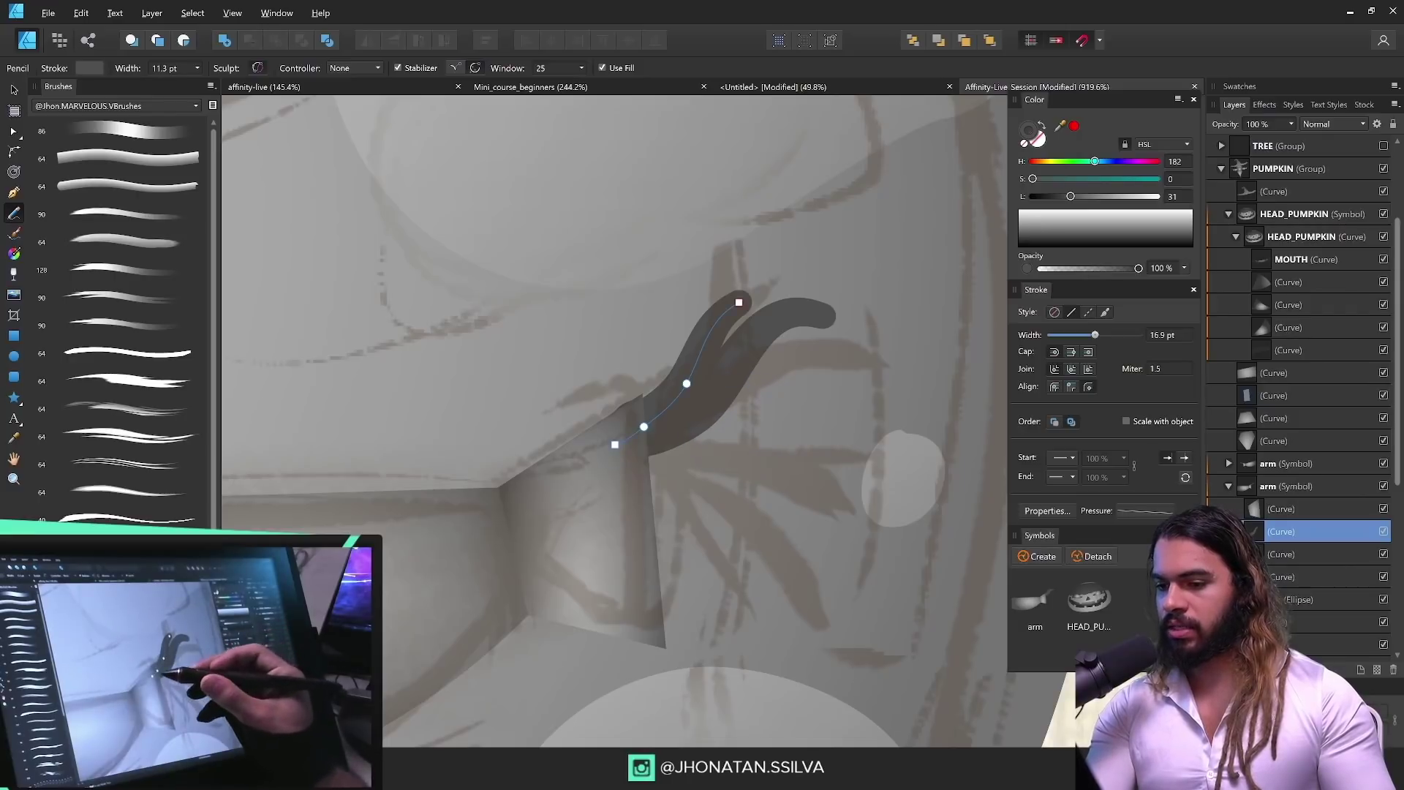
drag(658, 448, 826, 444)
drag(723, 472, 900, 507)
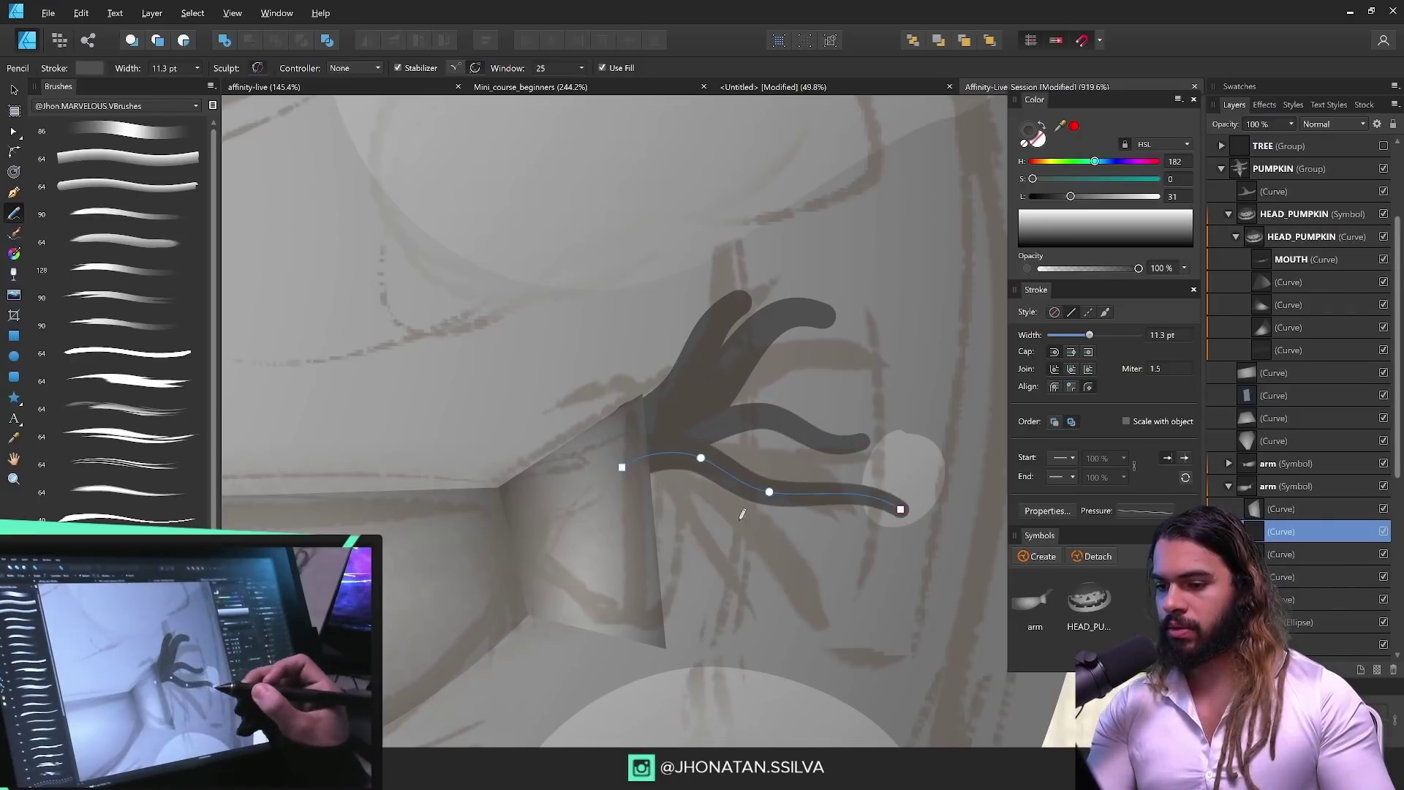
drag(599, 507, 931, 595)
drag(553, 468, 892, 540)
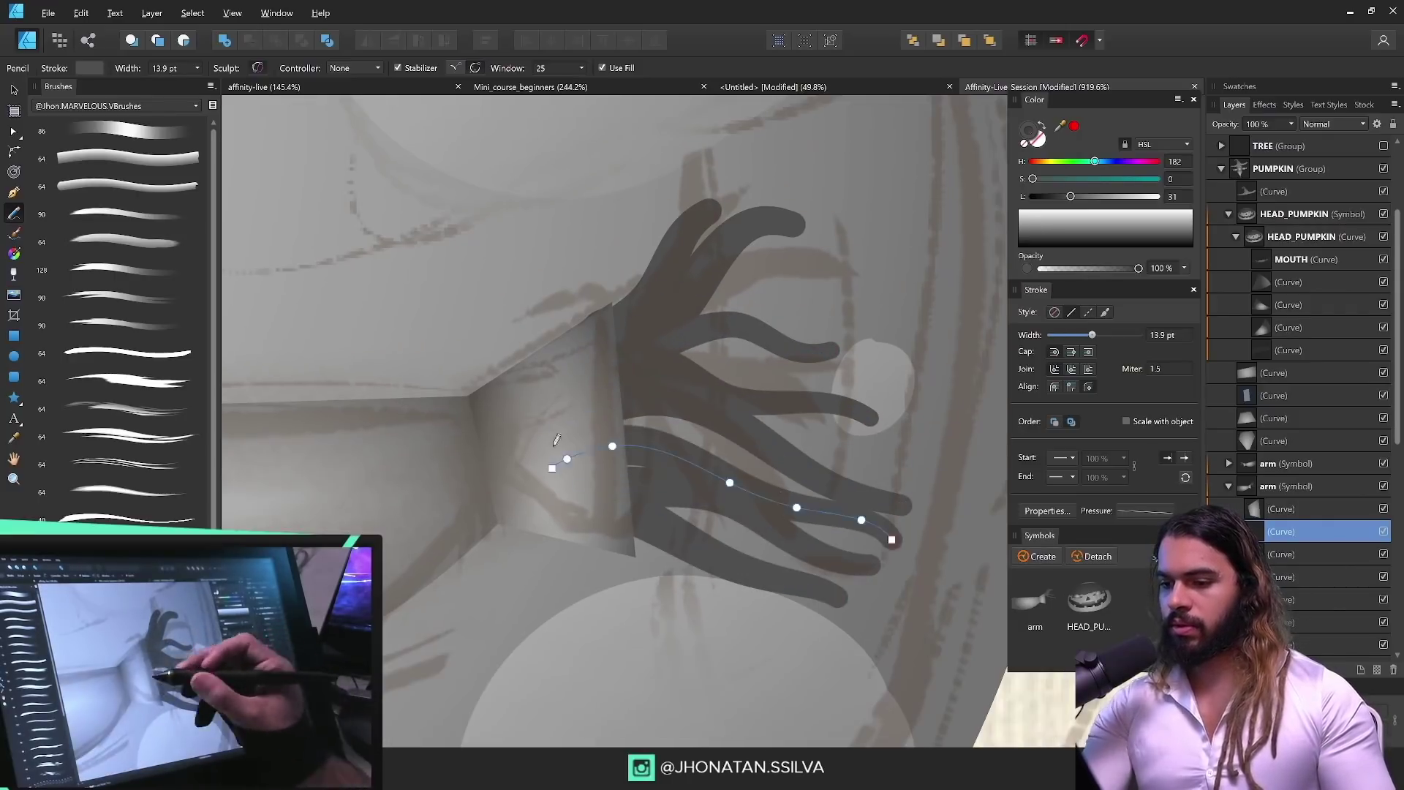
drag(556, 440, 506, 440)
drag(592, 432, 933, 409)
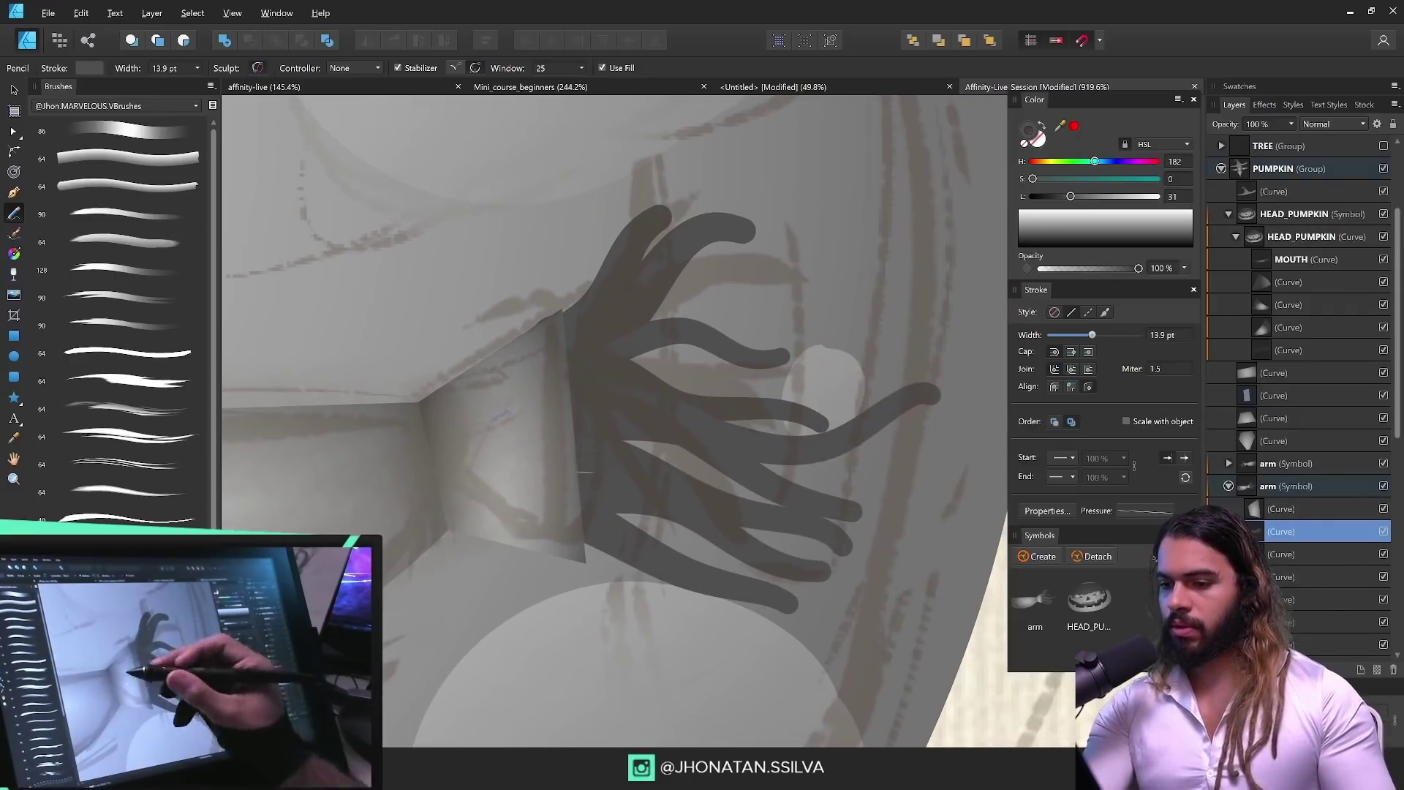
drag(556, 410, 900, 343)
drag(483, 421, 856, 294)
Step: Draw a dark cord with a hanging end around the right wrist, between the sleeve and the cuff
key(z)
drag(789, 549, 652, 548)
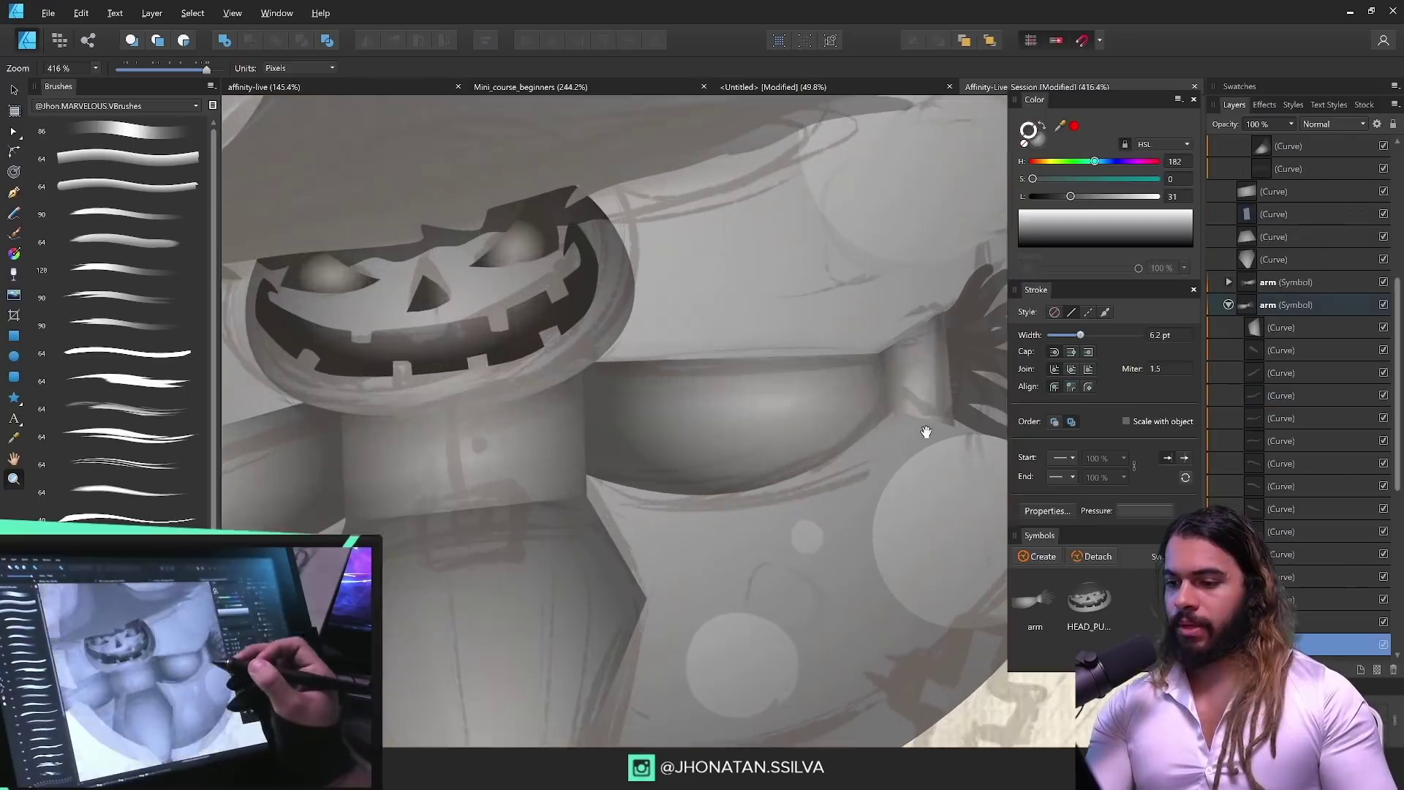
drag(926, 432, 786, 459)
drag(786, 459, 827, 459)
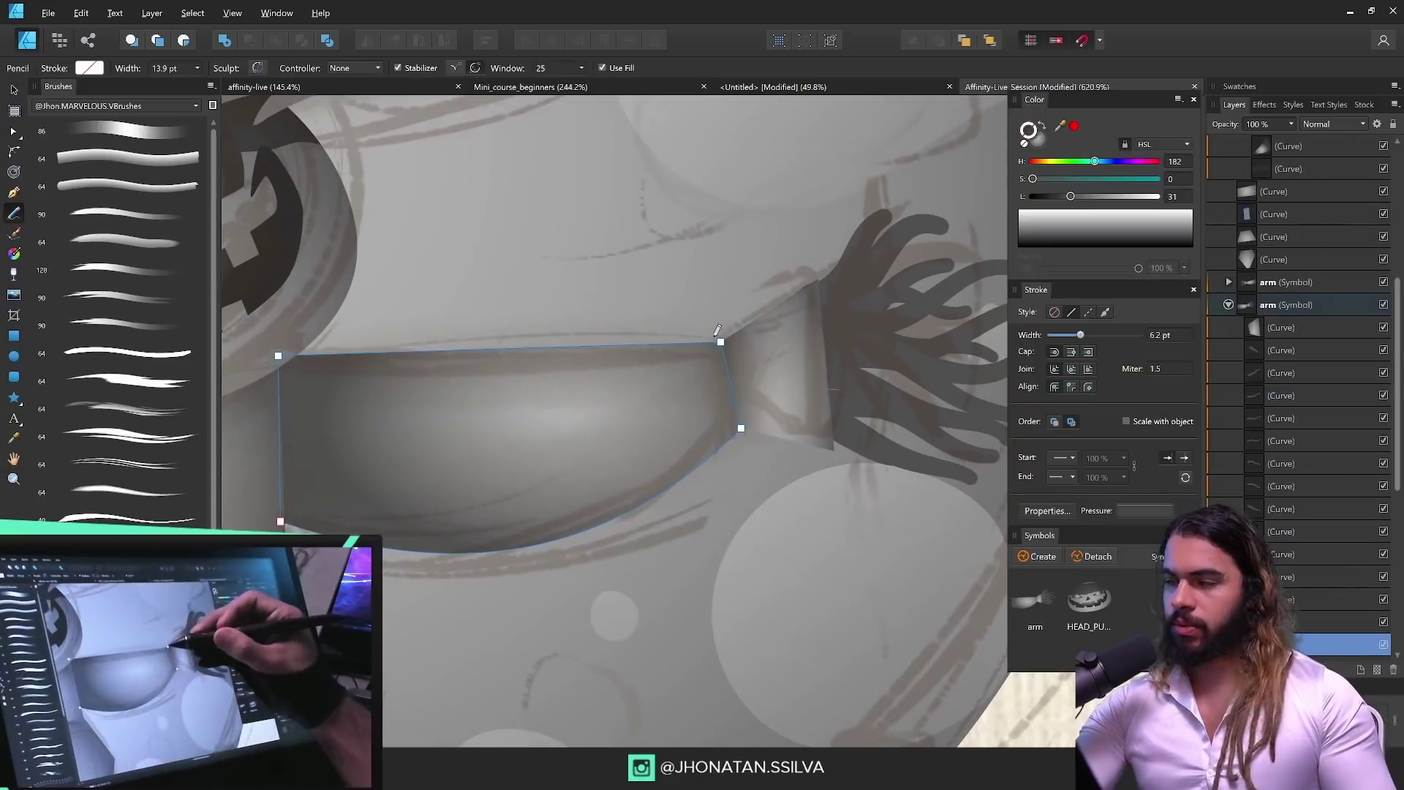
drag(715, 329, 737, 474)
drag(755, 439, 771, 563)
key(ctrl+z)
Step: Select the chest shape, turn on inserting new objects inside the selection, and rename the layer BODY
drag(848, 432, 780, 423)
click(541, 410)
drag(571, 406, 648, 404)
key(n)
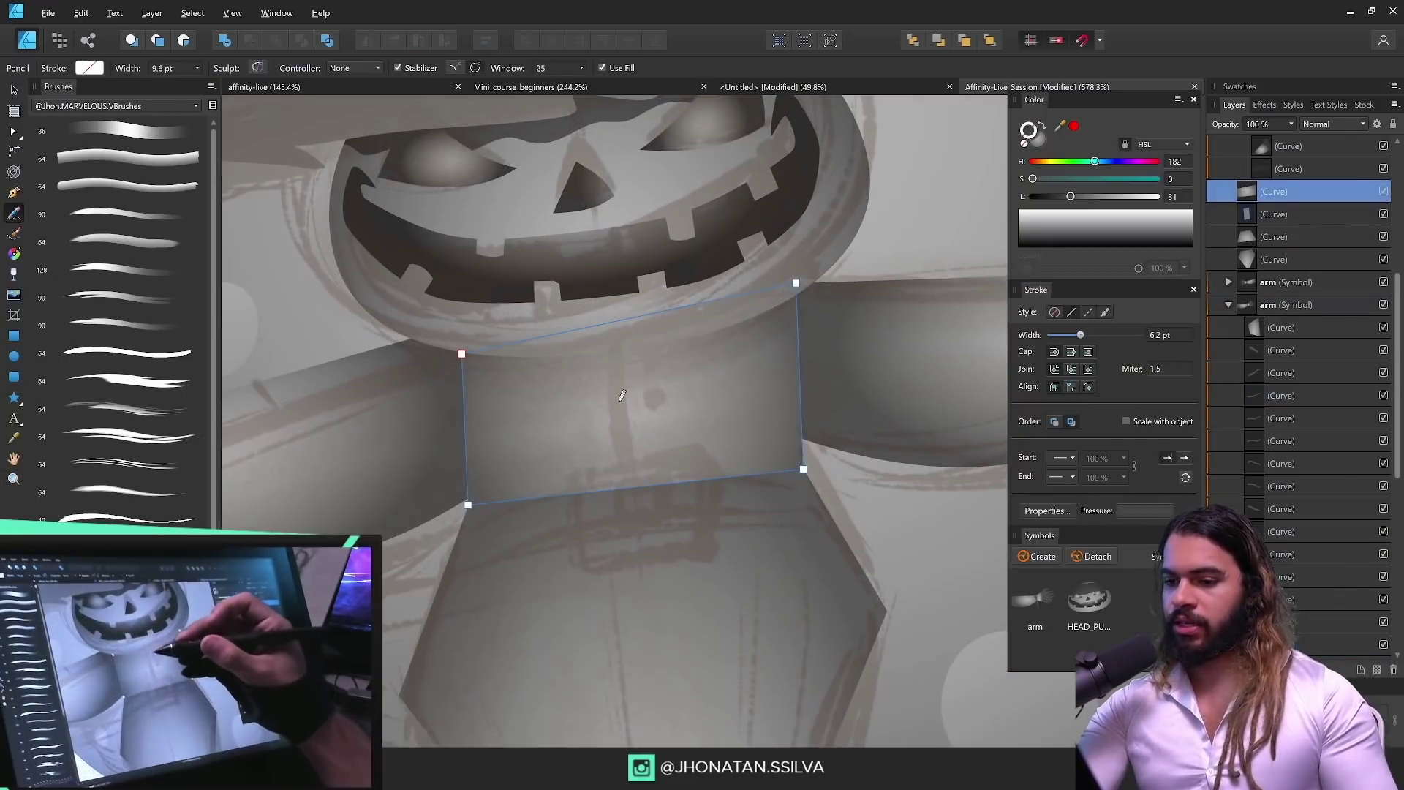
click(184, 41)
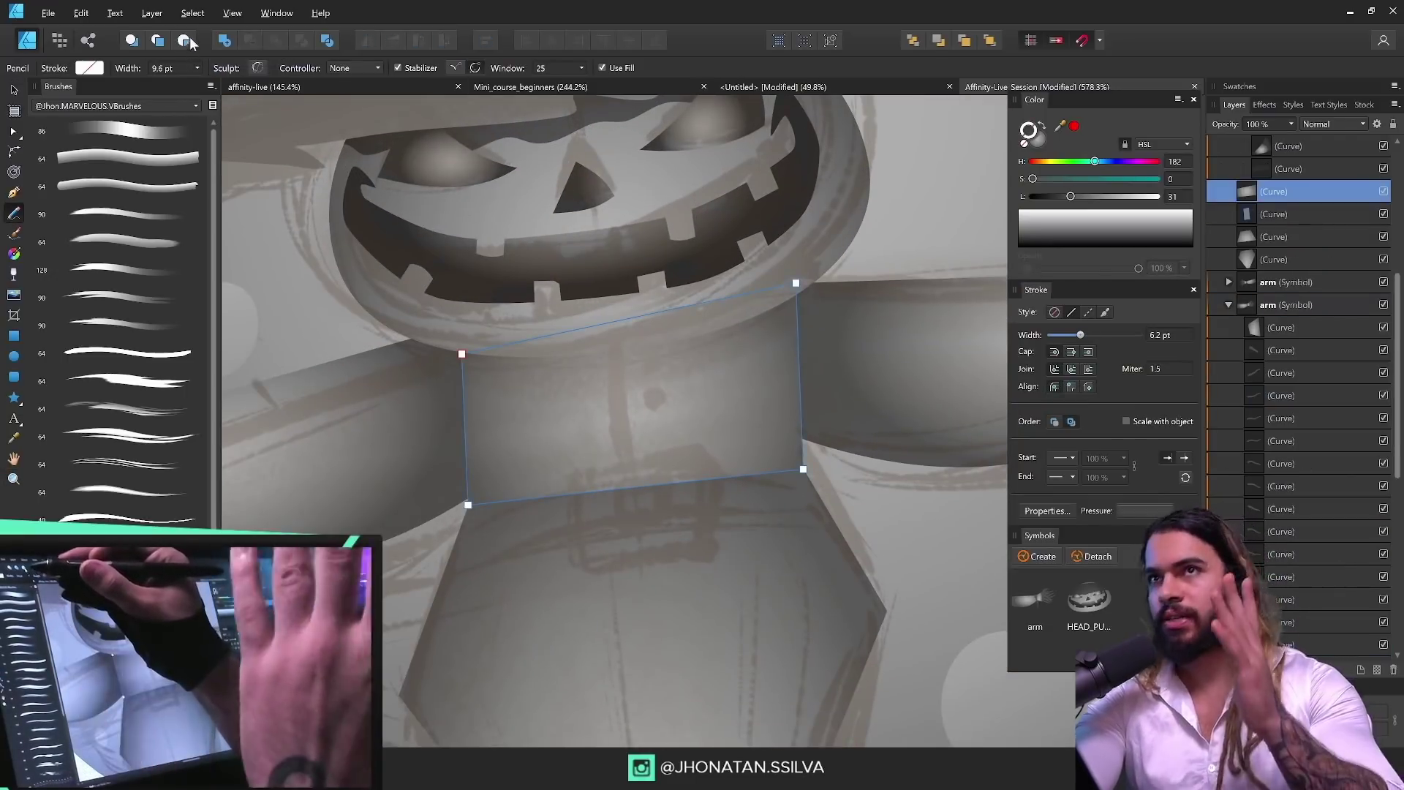
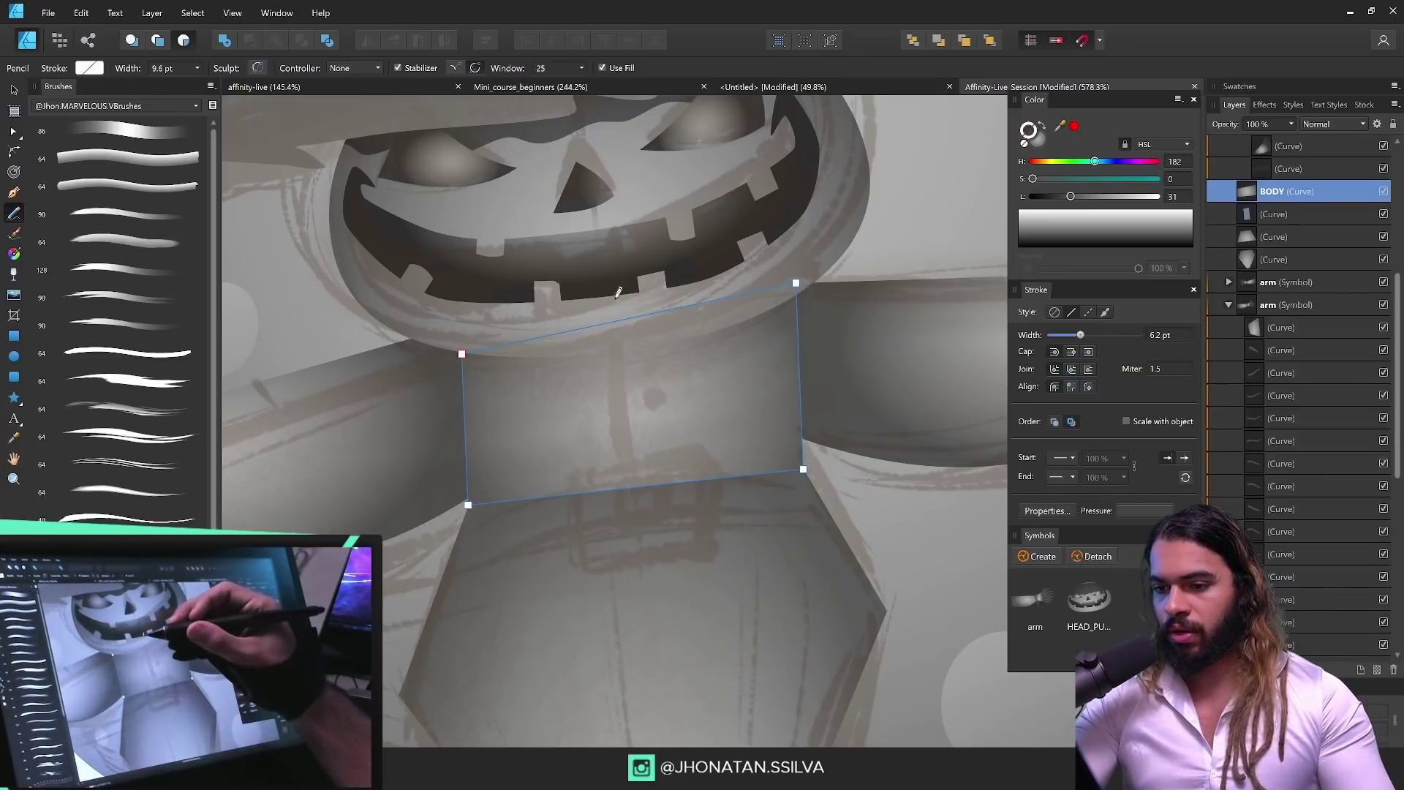
Step: Draw a 9.6 pt vertical seam down the middle of the chest and add two round buttons beside it
drag(614, 353, 629, 485)
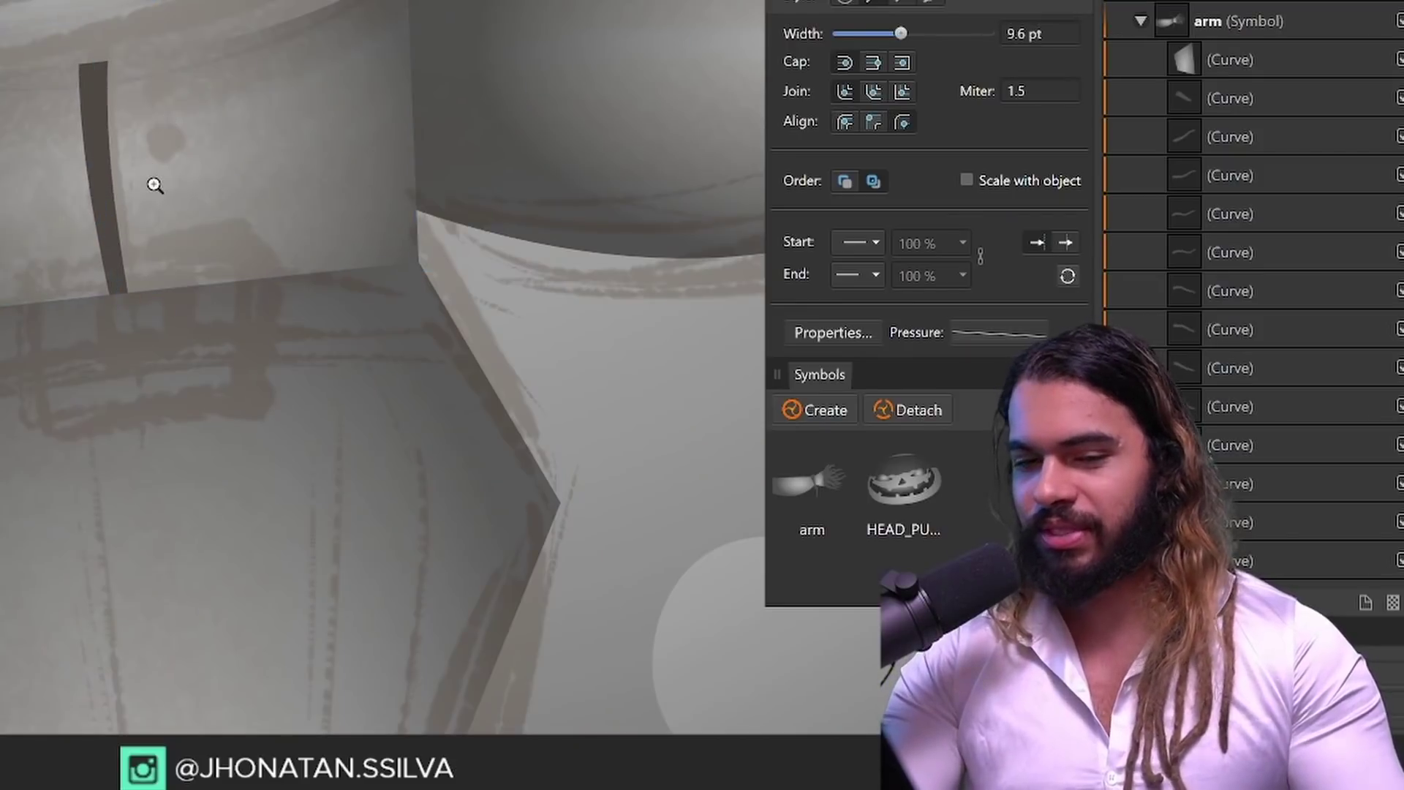
drag(154, 186, 256, 119)
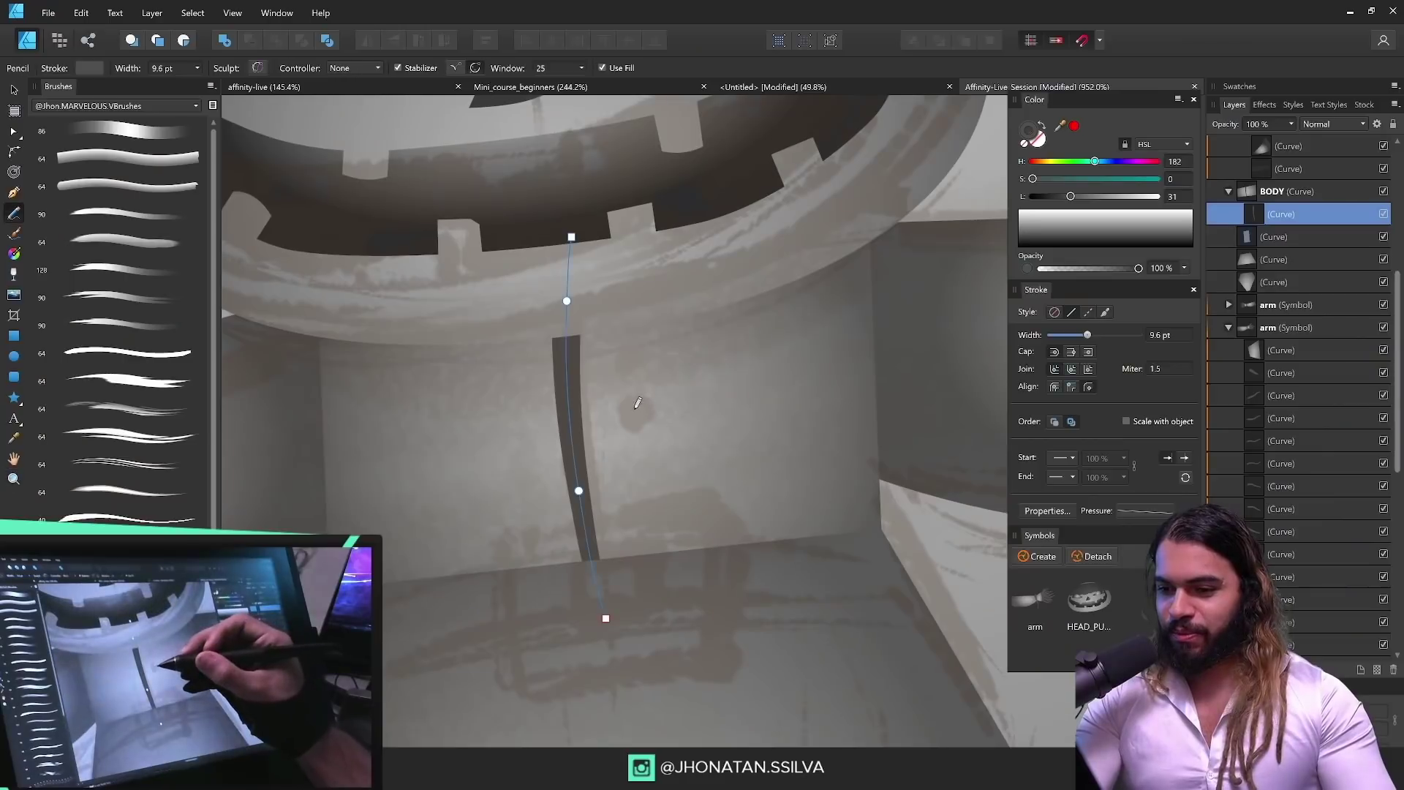
drag(1087, 335, 1094, 333)
click(1287, 191)
Step: Draw crossed stitch lines with tapered pencil strokes on both sides of the chest
drag(739, 322, 771, 428)
drag(790, 308, 835, 423)
drag(709, 360, 858, 309)
drag(724, 402, 859, 356)
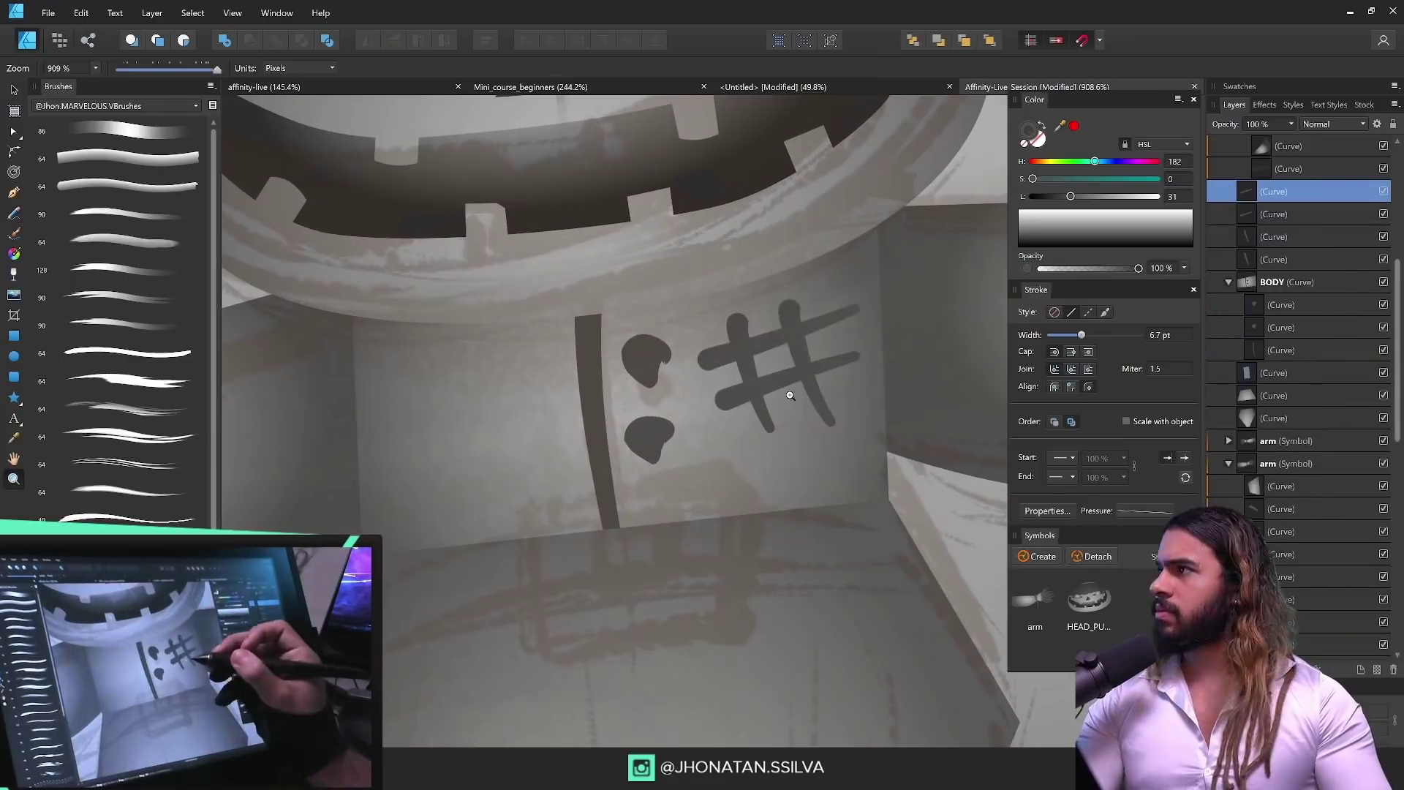
drag(525, 384, 534, 516)
drag(590, 372, 599, 508)
drag(523, 398, 602, 476)
Step: Draw a semi-transparent curved shadow beneath the pumpkin head across the chest and sleeves, and save the document
key(v)
scroll(686, 471, down, 3)
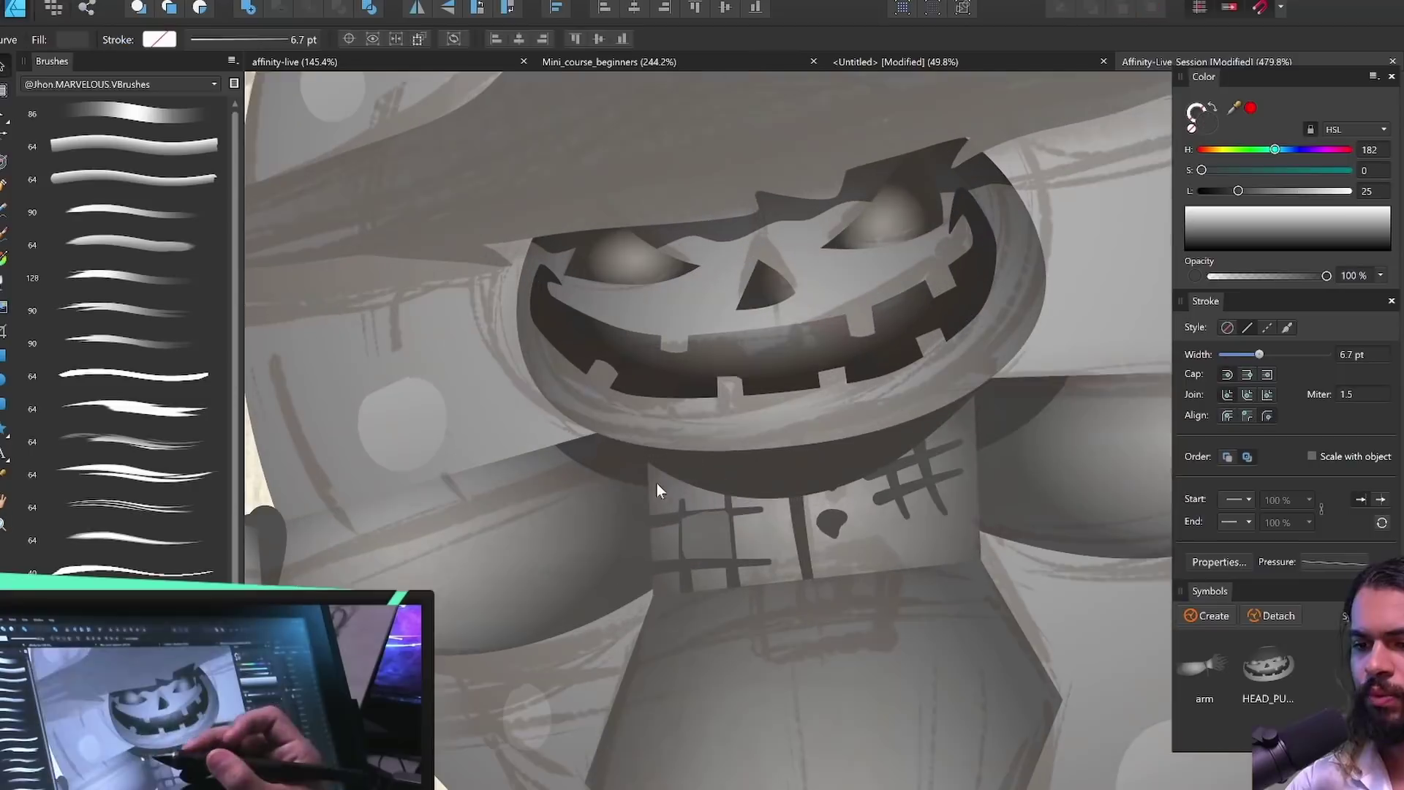
drag(534, 400, 802, 382)
key(v)
click(1291, 124)
key(ctrl+s)
Step: Move the chest's lower corner inward and curve the torso's upper edge with the Node tool
drag(748, 250, 658, 250)
click(843, 514)
drag(804, 503, 914, 503)
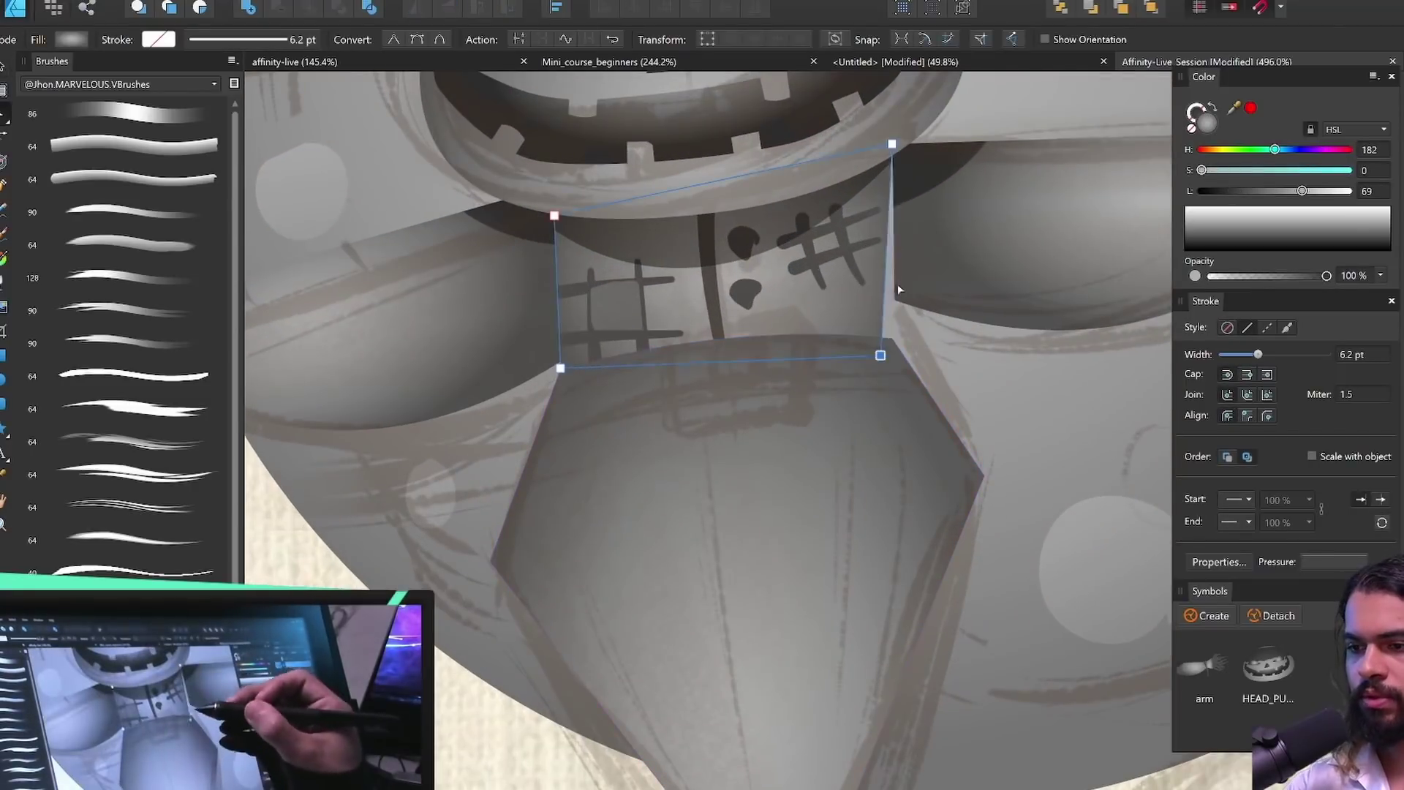
Step: Build a dark belt with a lighter grouped square buckle across the top of the torso
click(524, 386)
click(727, 423)
scroll(727, 423, up, 4)
click(843, 432)
click(1244, 191)
click(846, 401)
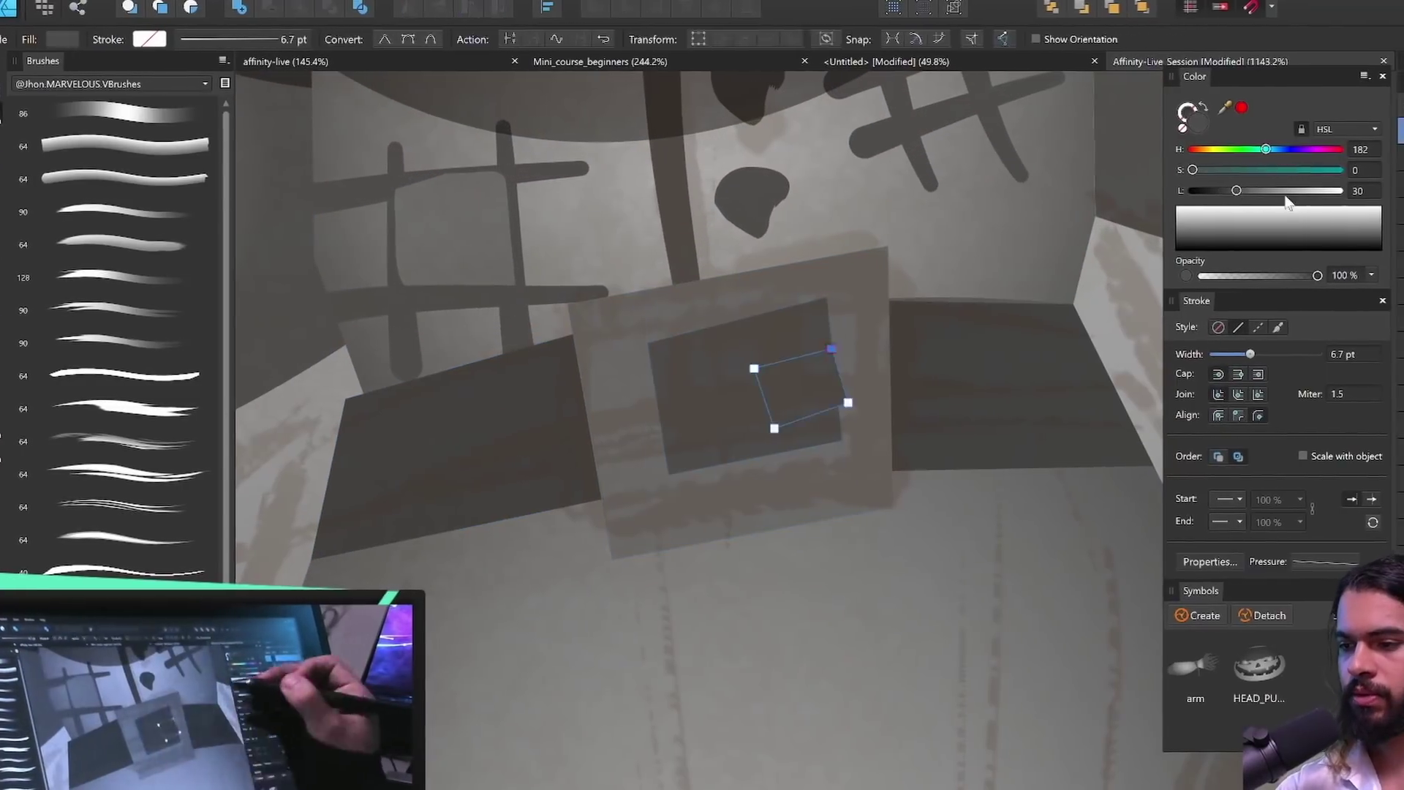
click(1267, 191)
shift+click(922, 430)
Step: Draw a shirt hem shape below the belt inside the torso and rename the torso layer LEGS
scroll(882, 422, down, 4)
click(528, 388)
click(443, 275)
click(583, 401)
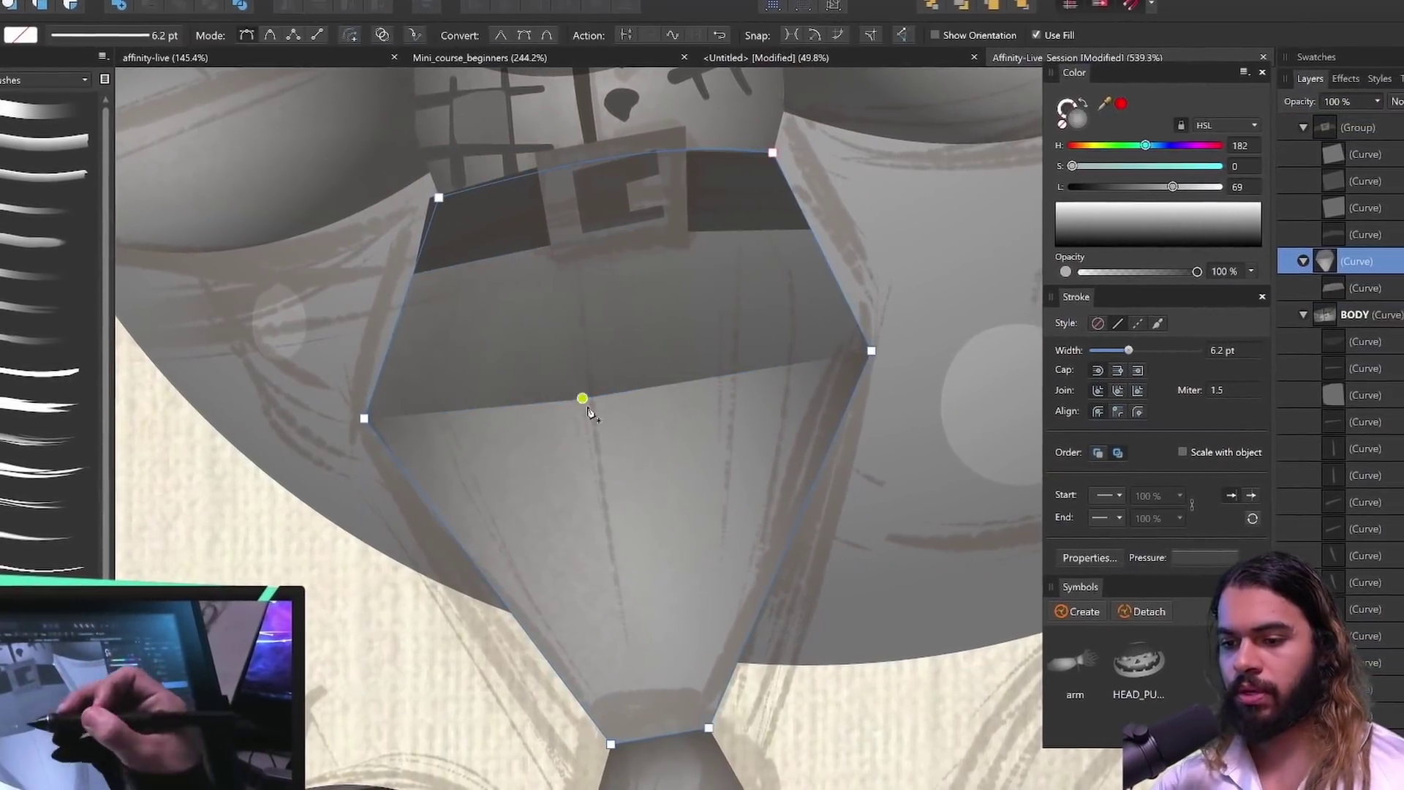
double_click(1360, 261)
text(LEGS)
key(Return)
Step: Adjust the hem shape inside LEGS and darken the leg area below it with the Fill tool
click(1350, 287)
scroll(631, 409, down, 5)
scroll(680, 468, up, 5)
mouse_move(623, 458)
mouse_down()
mouse_move(731, 637)
mouse_move(680, 445)
mouse_up()
key(g)
scroll(680, 449, down, 2)
click(644, 493)
Step: Copy the hand's finger group, paste it at the ankle behind the cuff, and save the document
click(1293, 161)
key(ctrl+c)
click(701, 448)
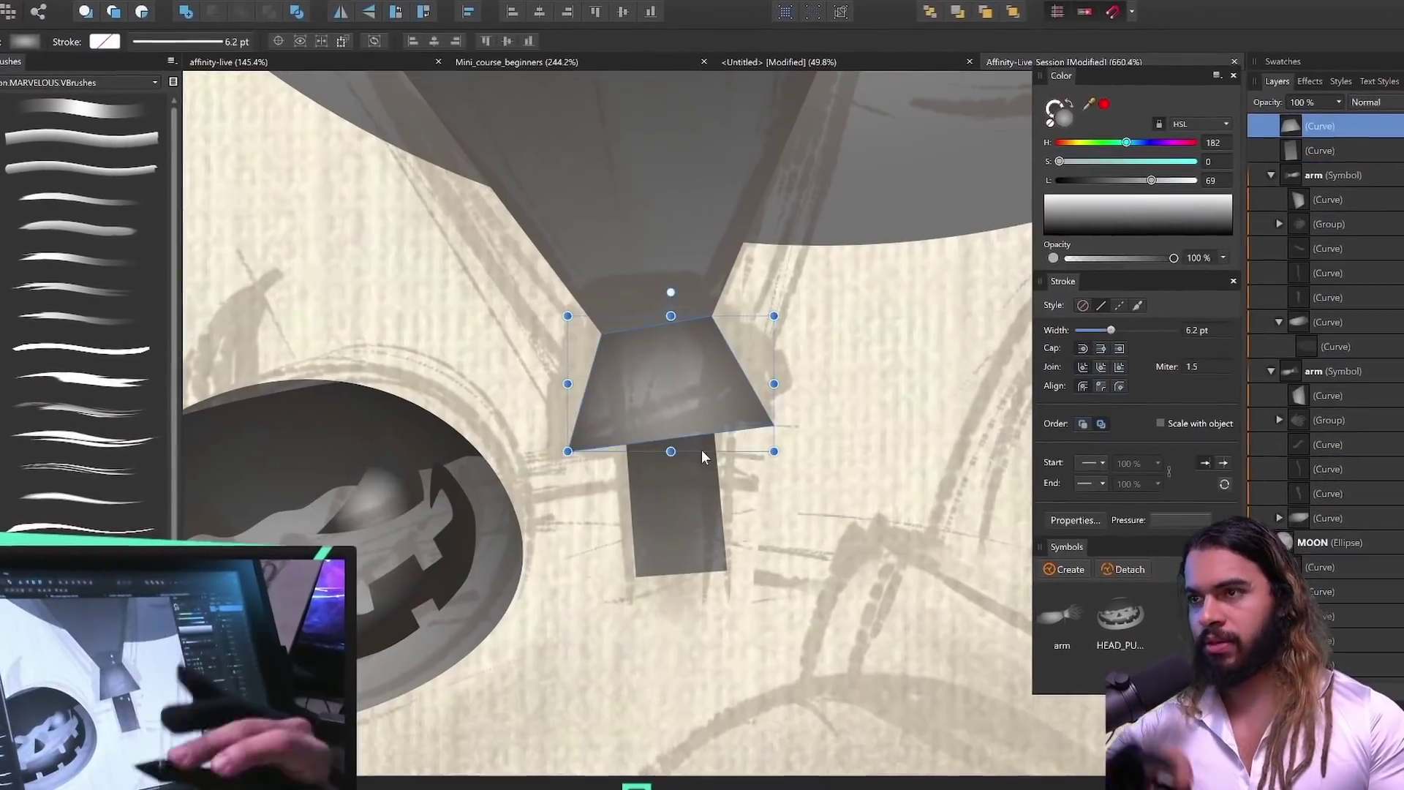
key(ctrl+v)
key(ctrl+s)
drag(1339, 136, 1339, 158)
Step: Round both sides of the ankle cuff outward by redrawing its edges with the Pencil tool
click(643, 365)
scroll(644, 365, up, 2)
scroll(709, 607, down, 6)
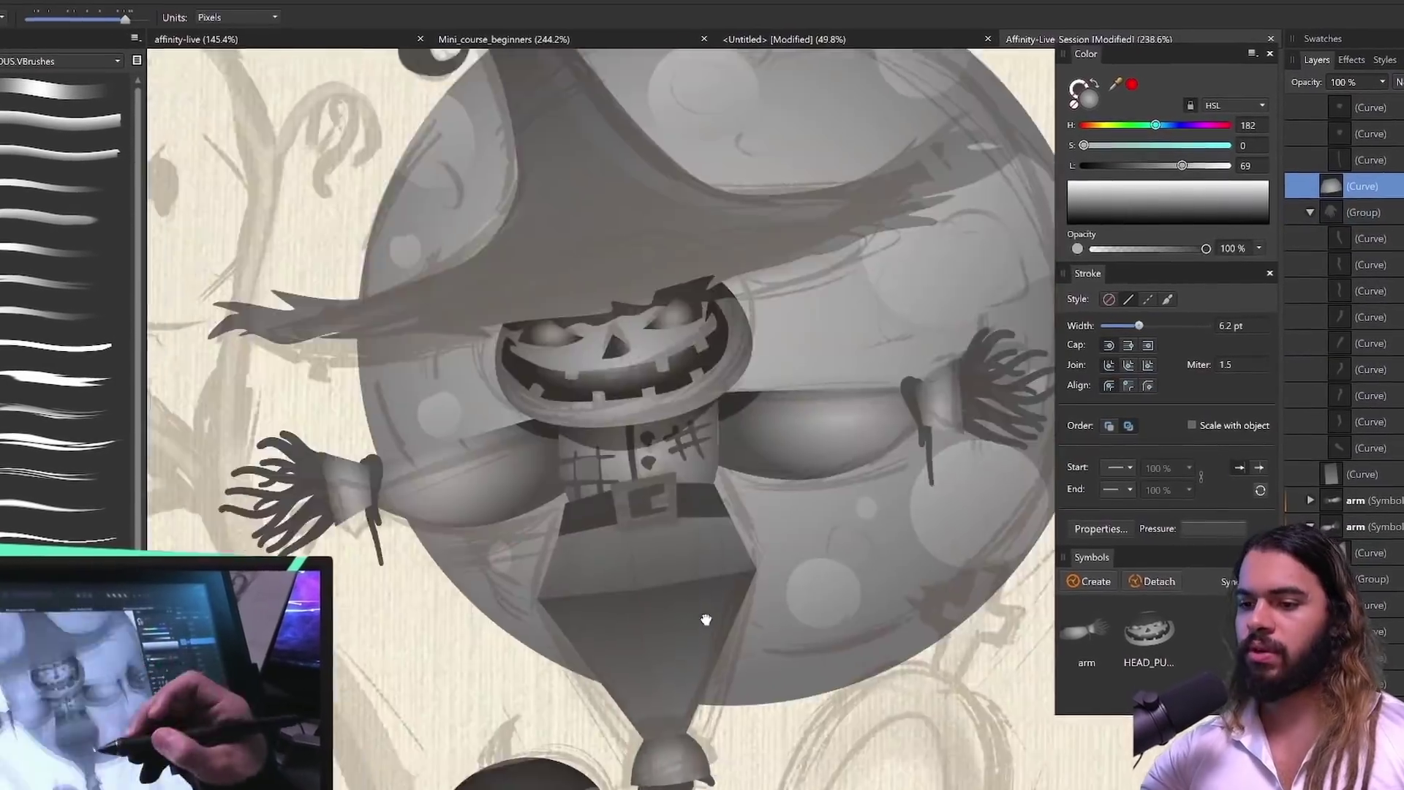
scroll(709, 607, up, 7)
key(n)
drag(699, 264, 840, 513)
drag(450, 305, 372, 573)
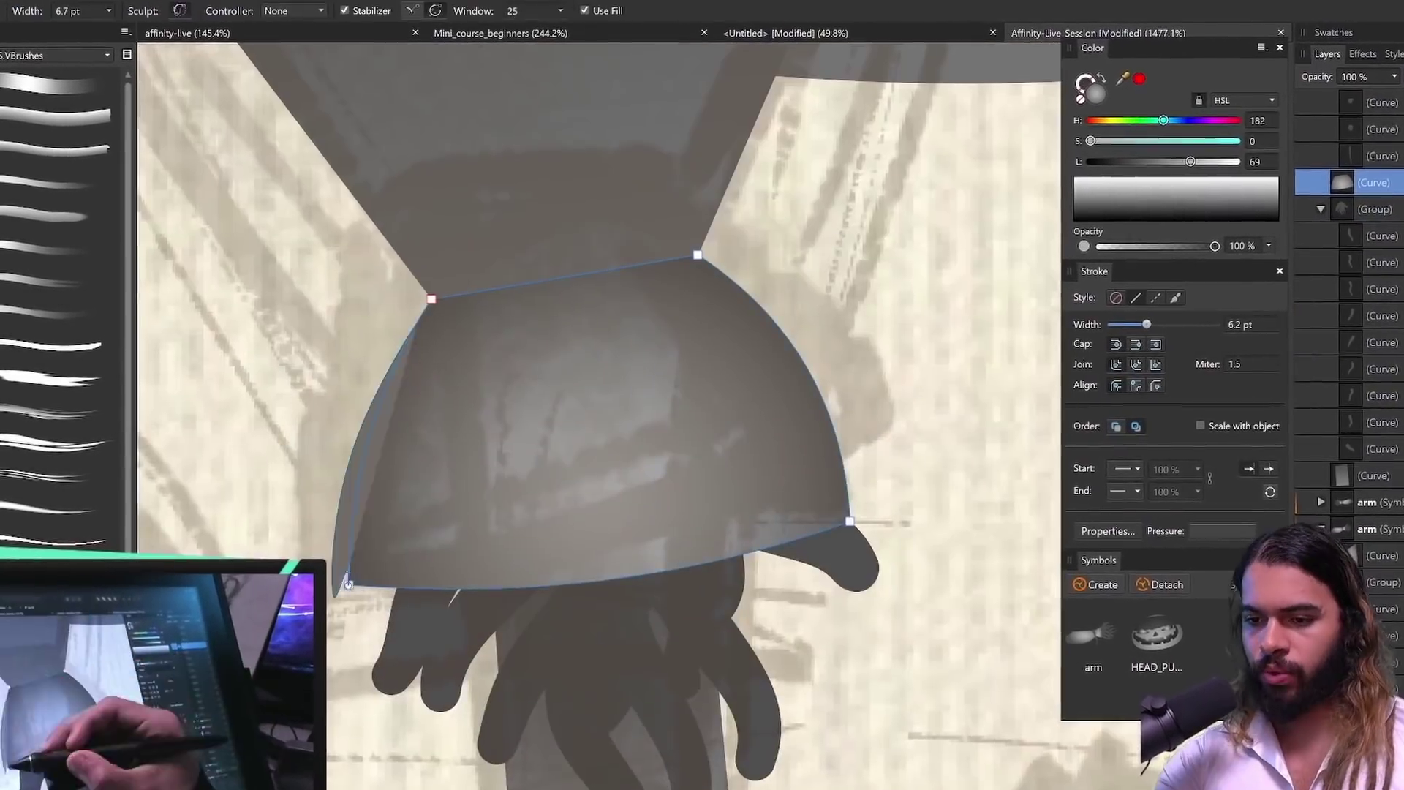
Step: Select the triangular lower-leg shape, review it against the whole figure, and save the document
scroll(773, 397, down, 6)
click(732, 410)
scroll(872, 271, up, 2)
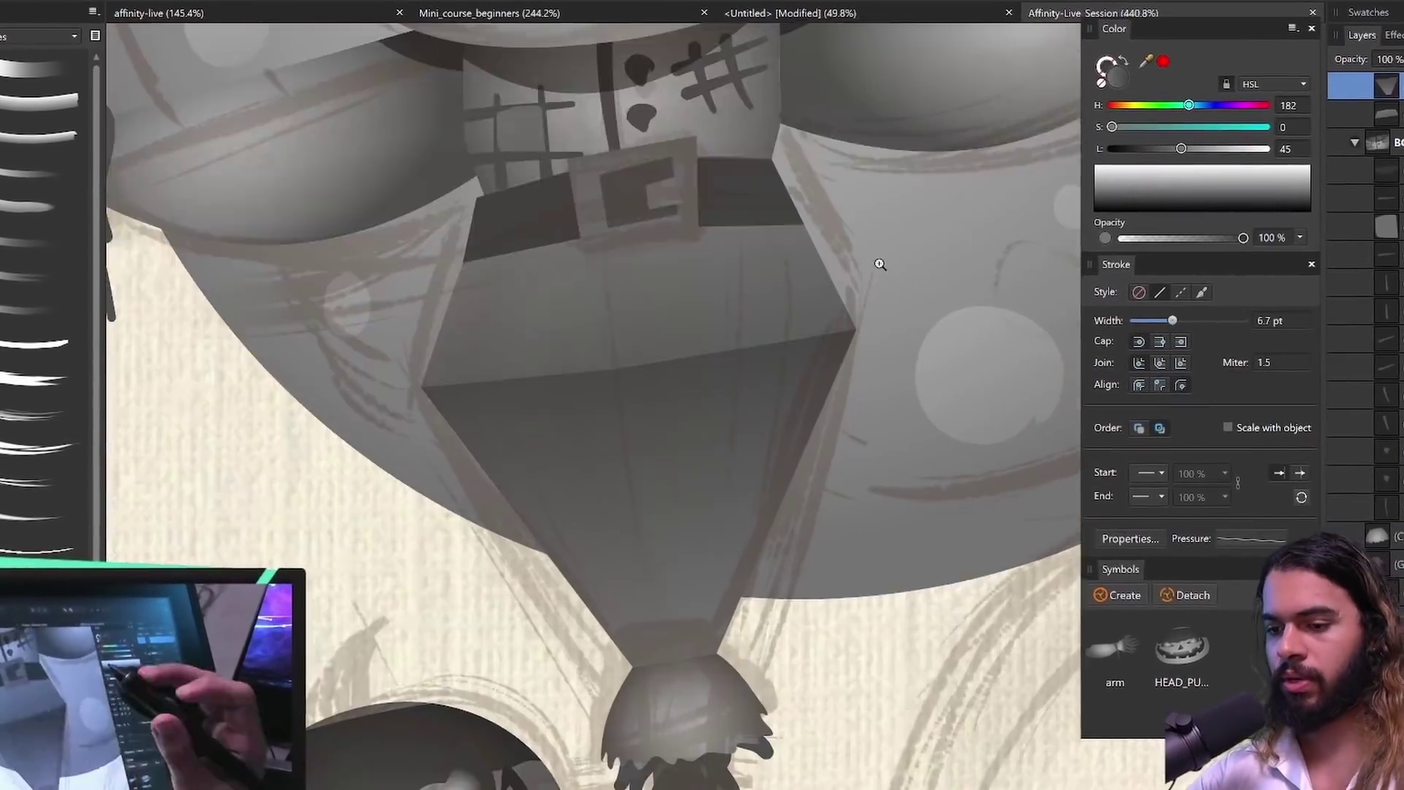
scroll(732, 500, down, 3)
key(ctrl+s)
Step: Select the dark shadow shape across the top of the ground pumpkin and hide the SKETCH group
drag(726, 484, 695, 484)
drag(651, 561, 640, 535)
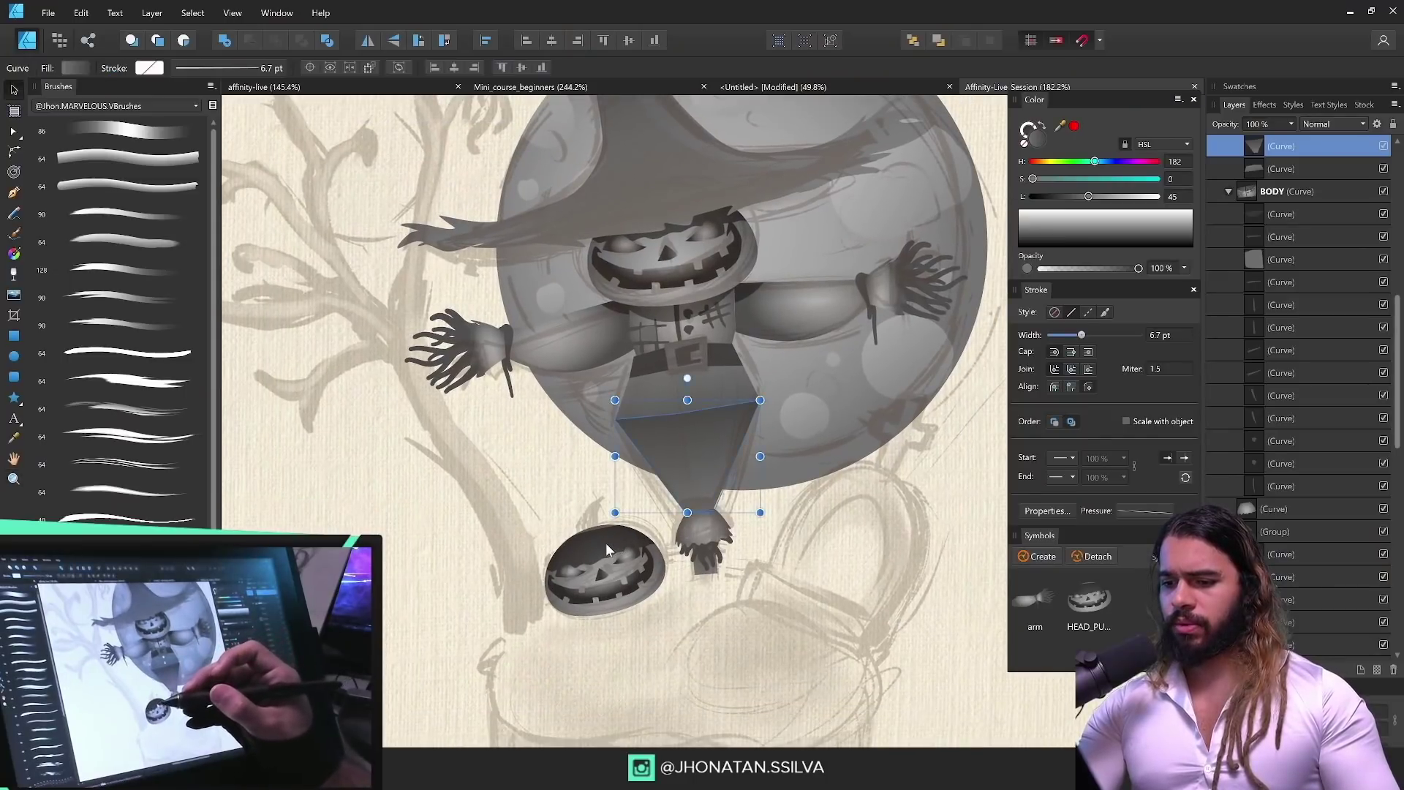
click(619, 566)
scroll(572, 567, up, 2)
drag(1397, 229, 1399, 150)
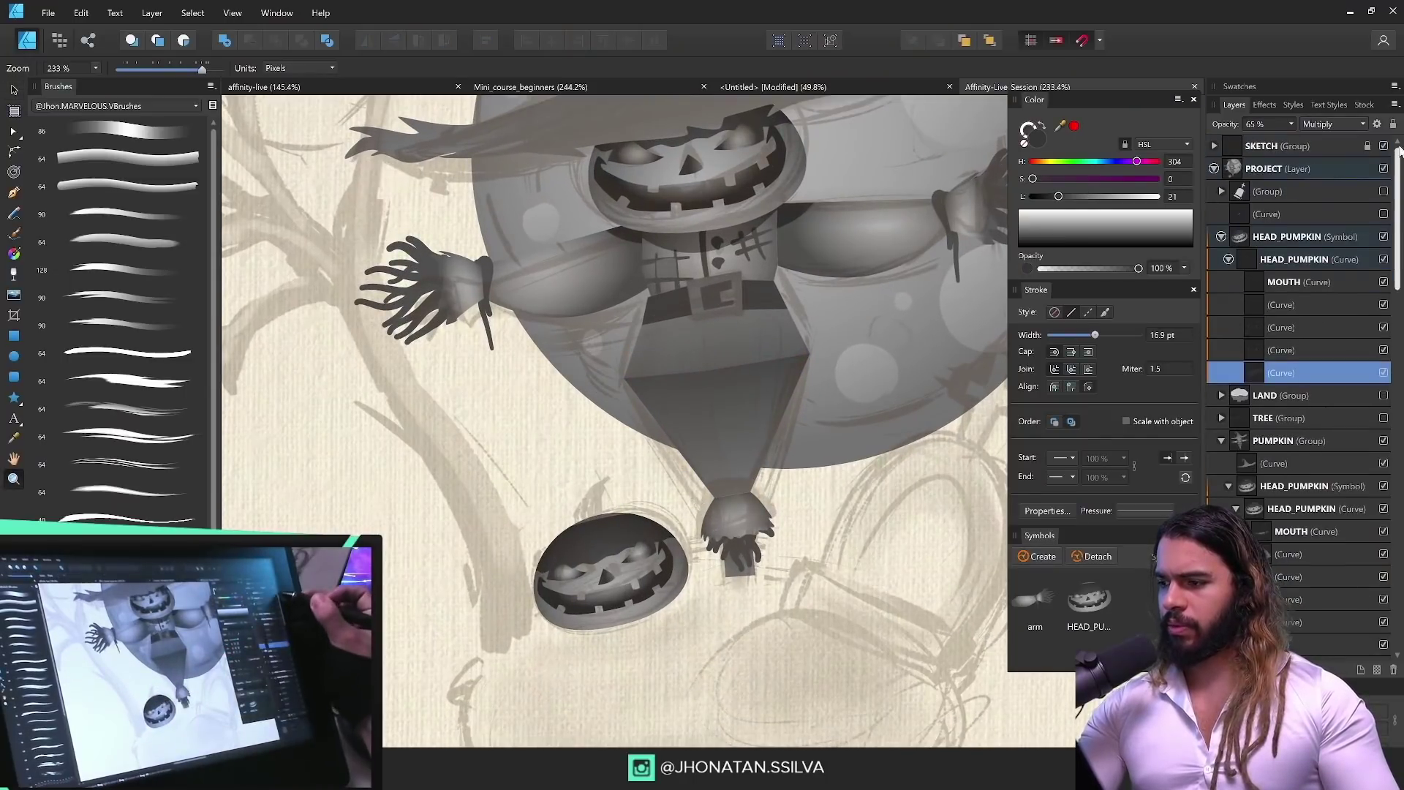
click(1384, 146)
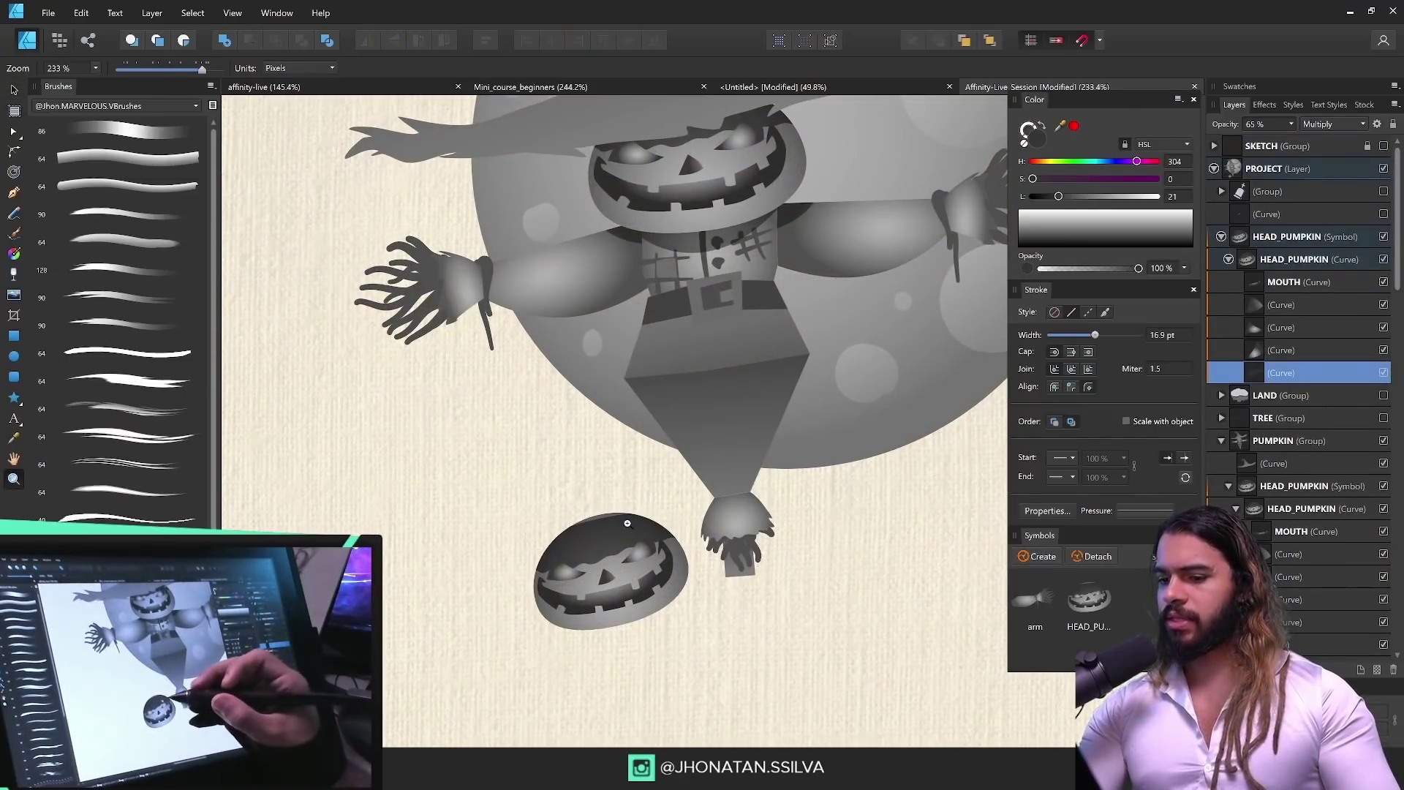
Step: With symbol sync off, delete the dark shadow curve from the top of the ground pumpkin
drag(626, 523, 633, 594)
drag(738, 278, 734, 372)
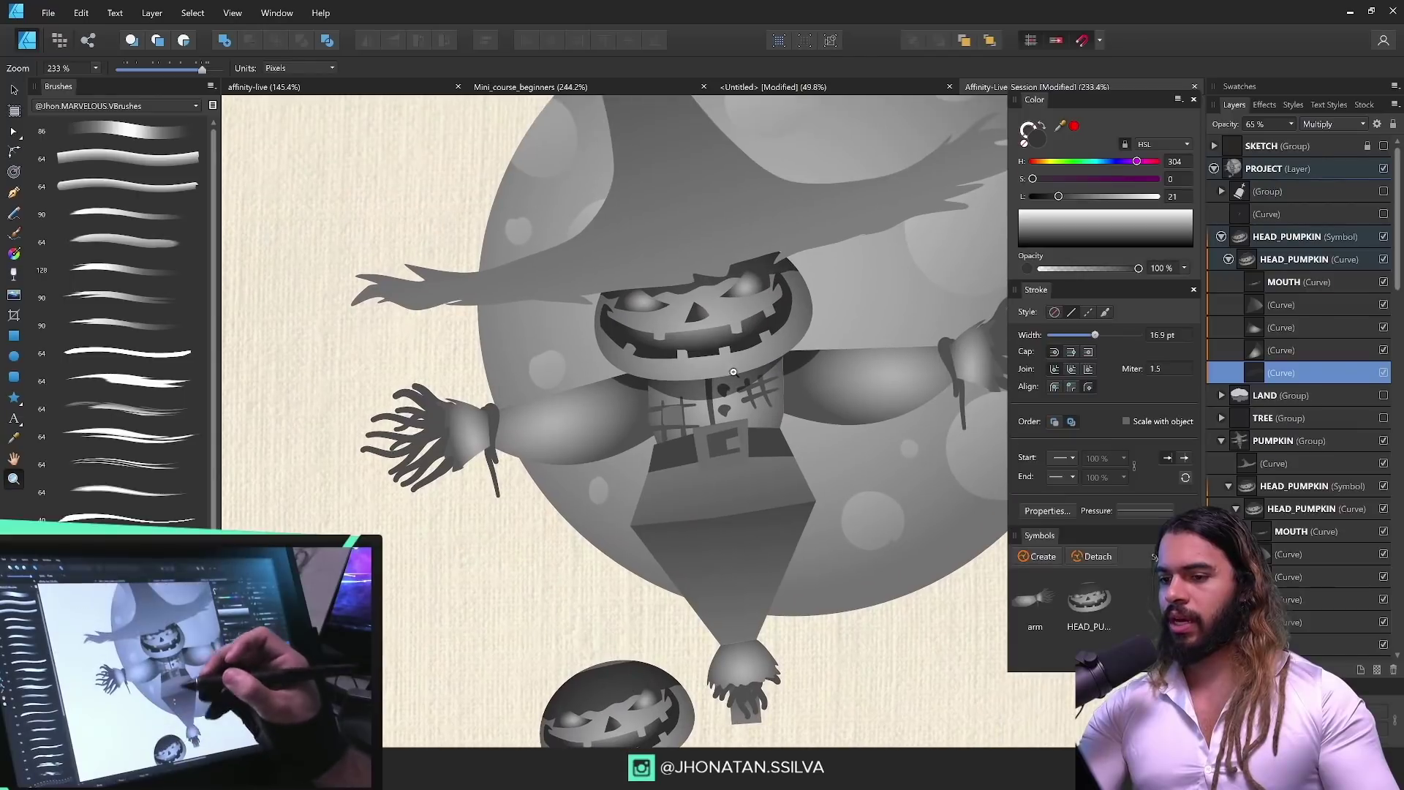
drag(647, 642, 686, 483)
drag(649, 552, 635, 479)
scroll(648, 512, down, 5)
scroll(805, 222, up, 3)
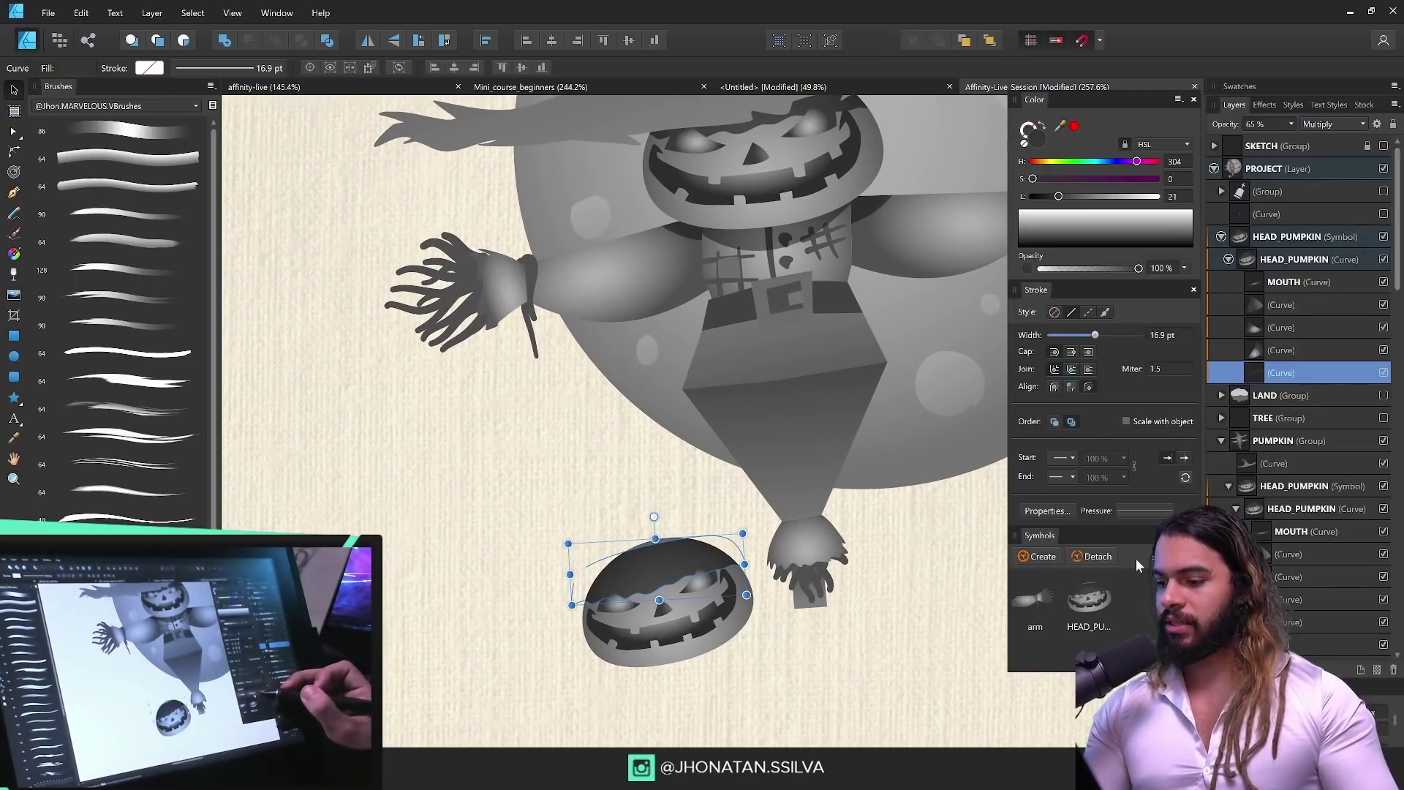
key(z)
drag(651, 601, 785, 613)
key(v)
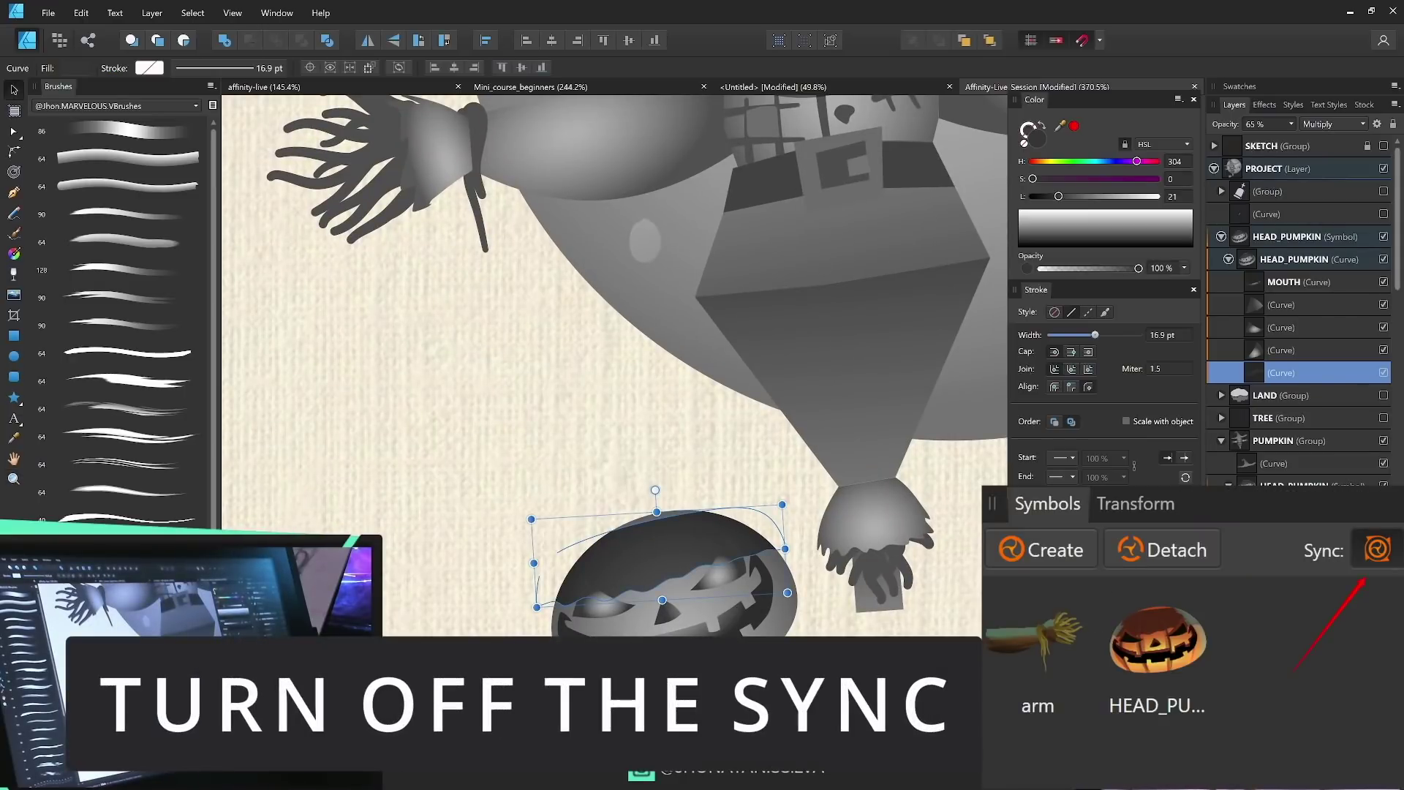
key(Delete)
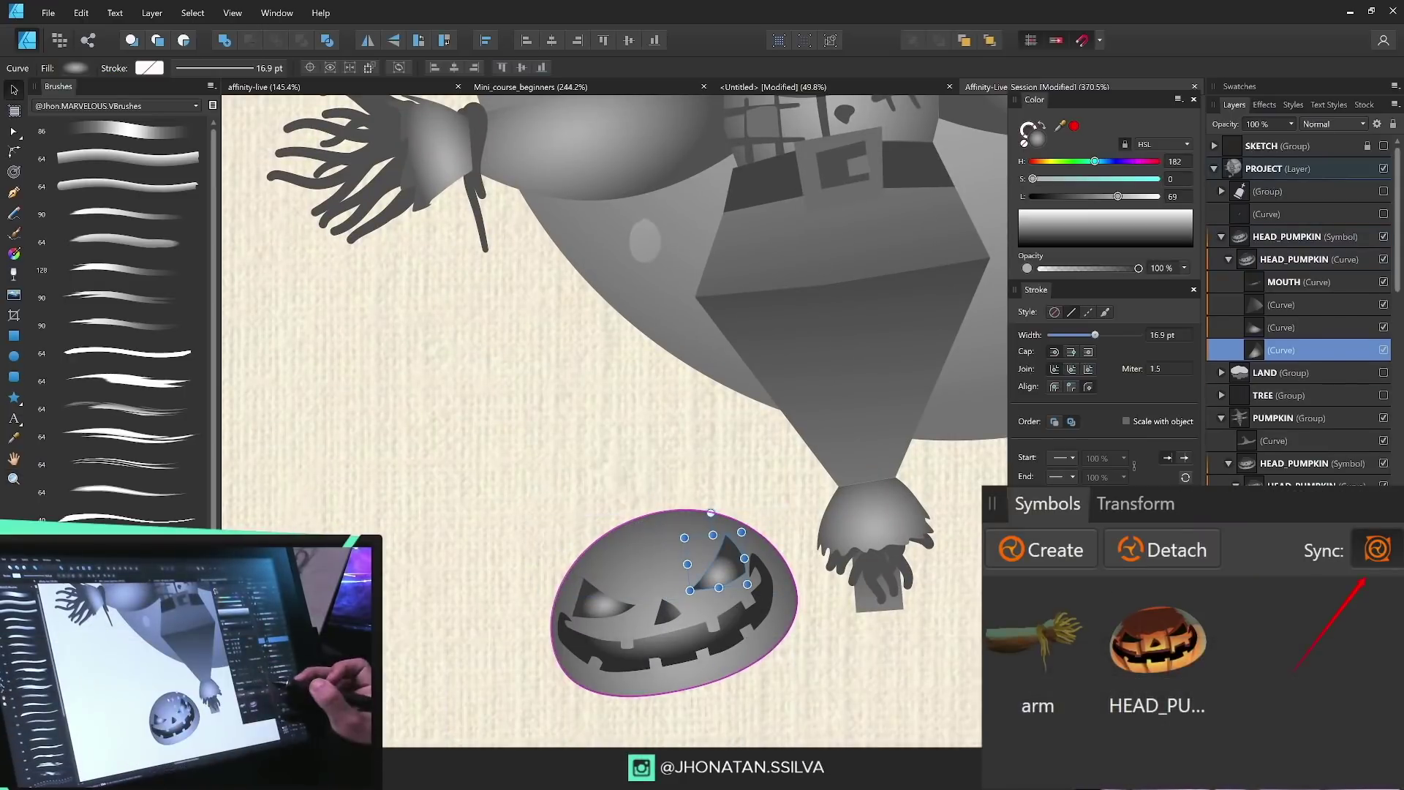
drag(797, 520, 634, 582)
drag(746, 512, 700, 533)
click(842, 217)
drag(1087, 196, 1068, 196)
key(ctrl+z)
Step: Reshape the ground pumpkin's head outline with the Node tool, making its crown fuller above the raised eye
drag(689, 602, 761, 585)
drag(631, 585, 741, 495)
drag(647, 516, 664, 489)
click(661, 493)
key(a)
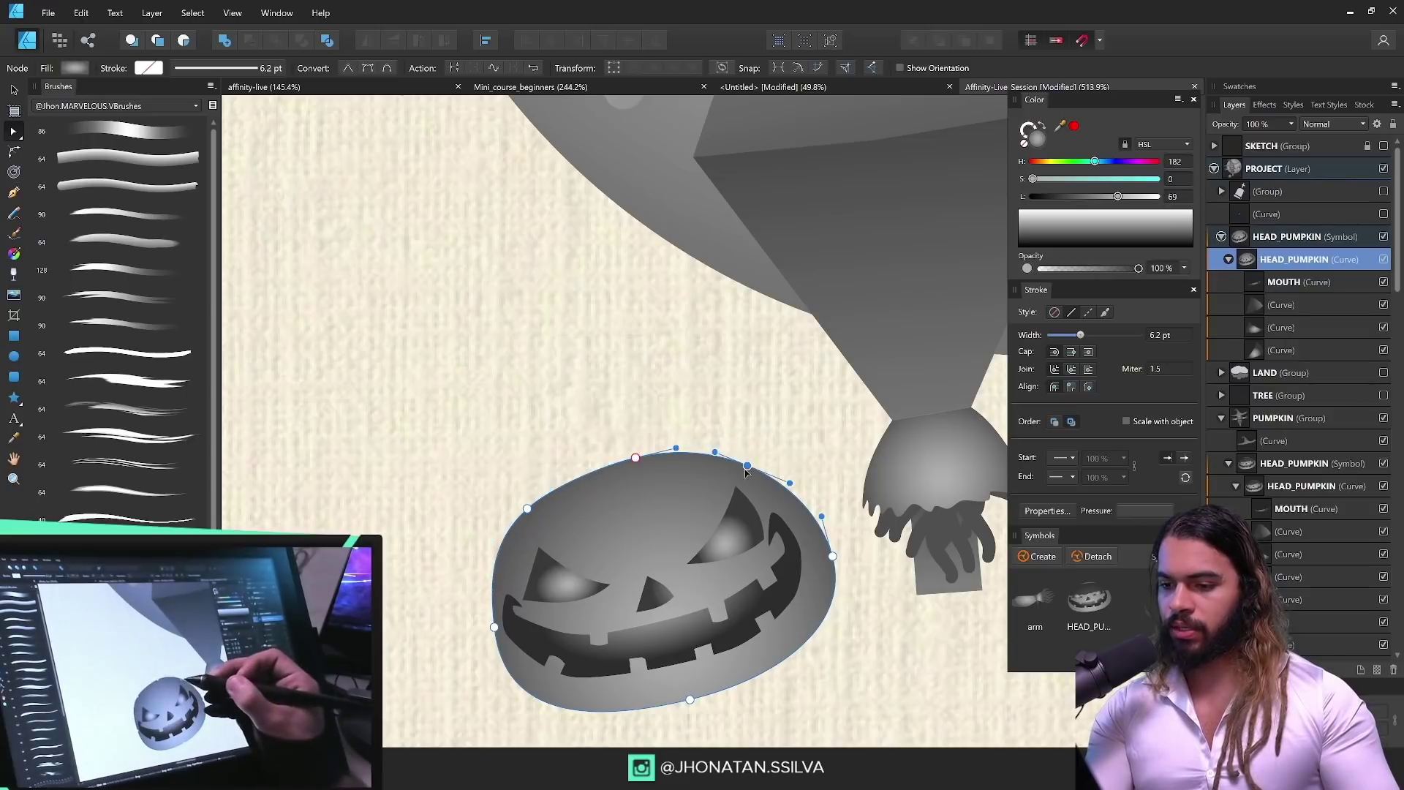
Step: Select the MOUTH curve of the ground pumpkin
key(z)
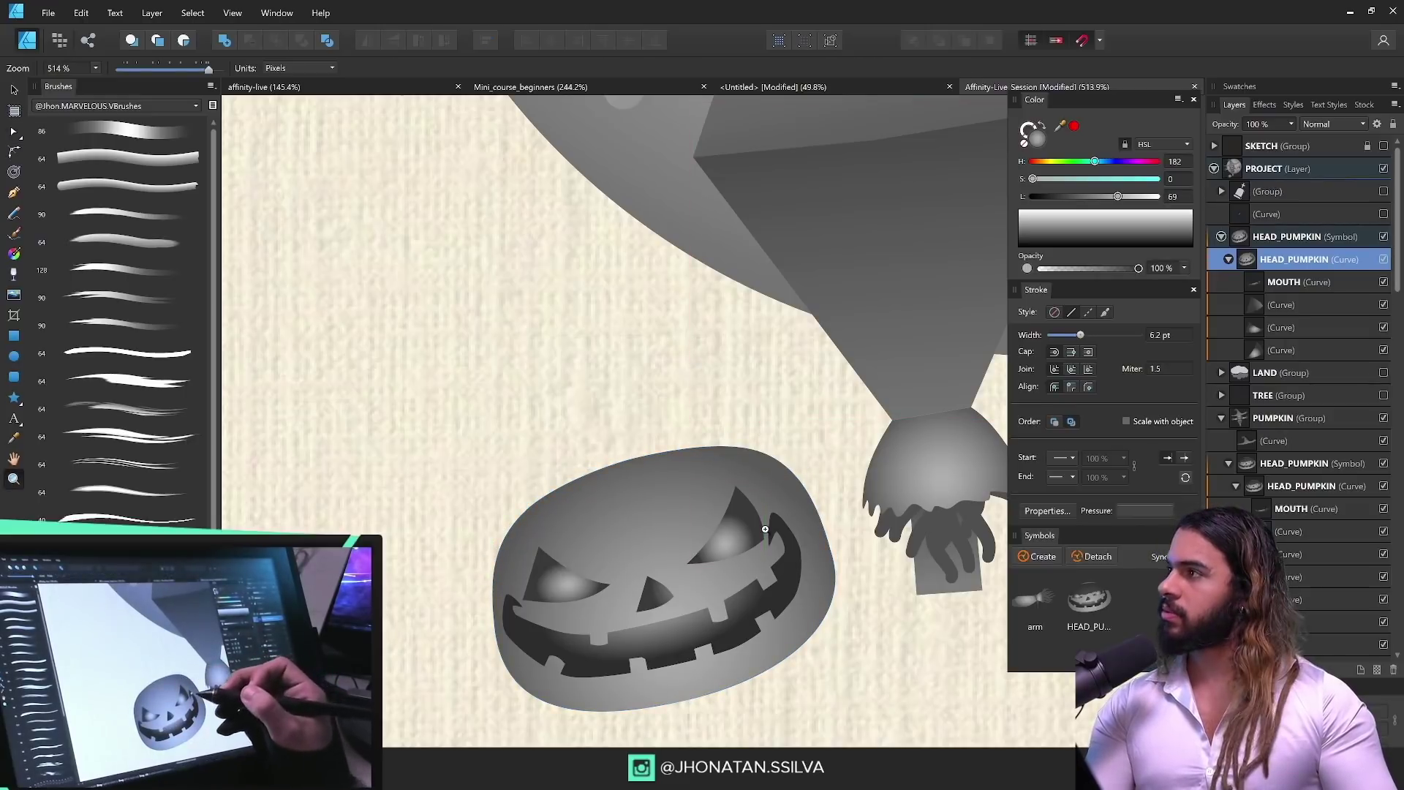
drag(752, 559, 730, 530)
key(v)
click(705, 585)
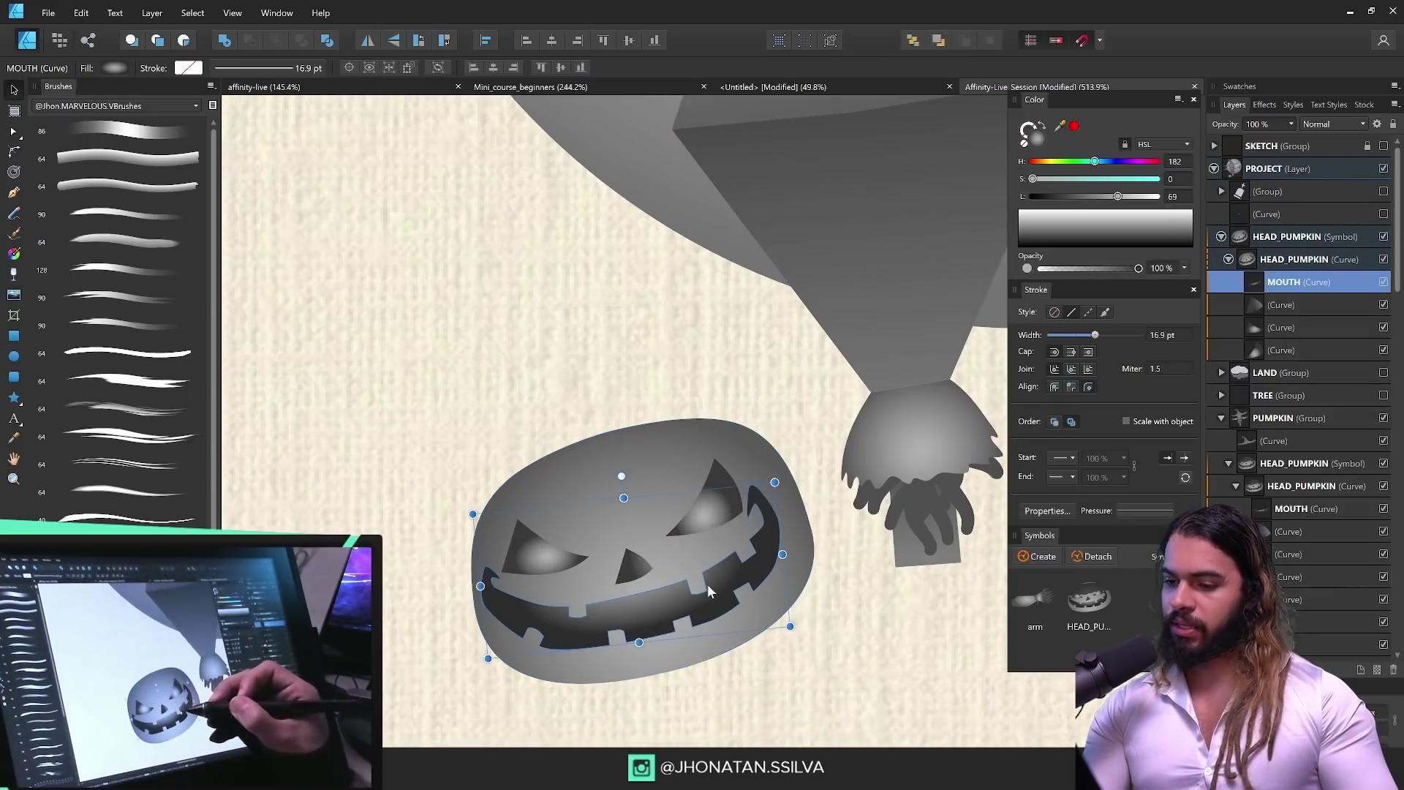
Step: Group the mouth, nose and both eye curves of the small pumpkin head
key(z)
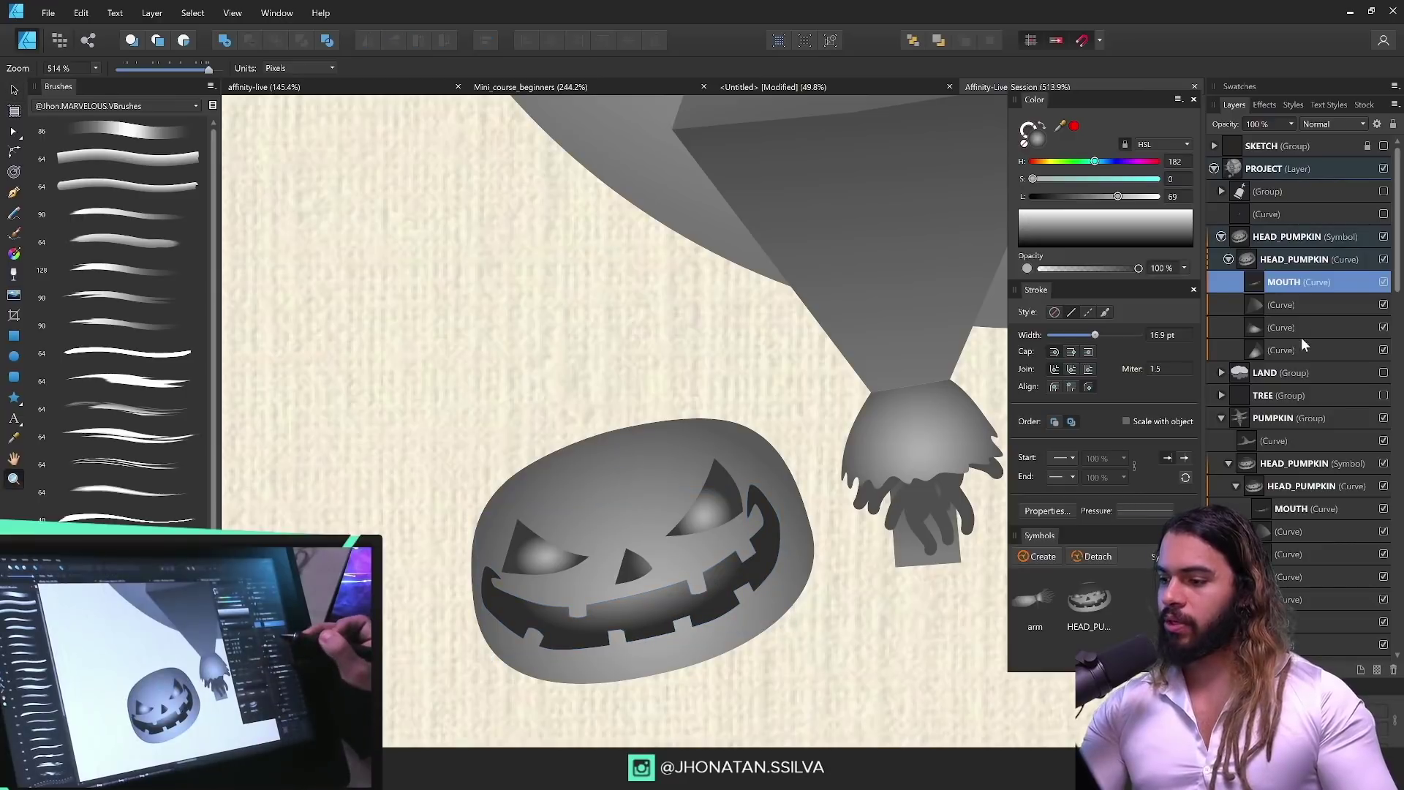
shift+click(1289, 350)
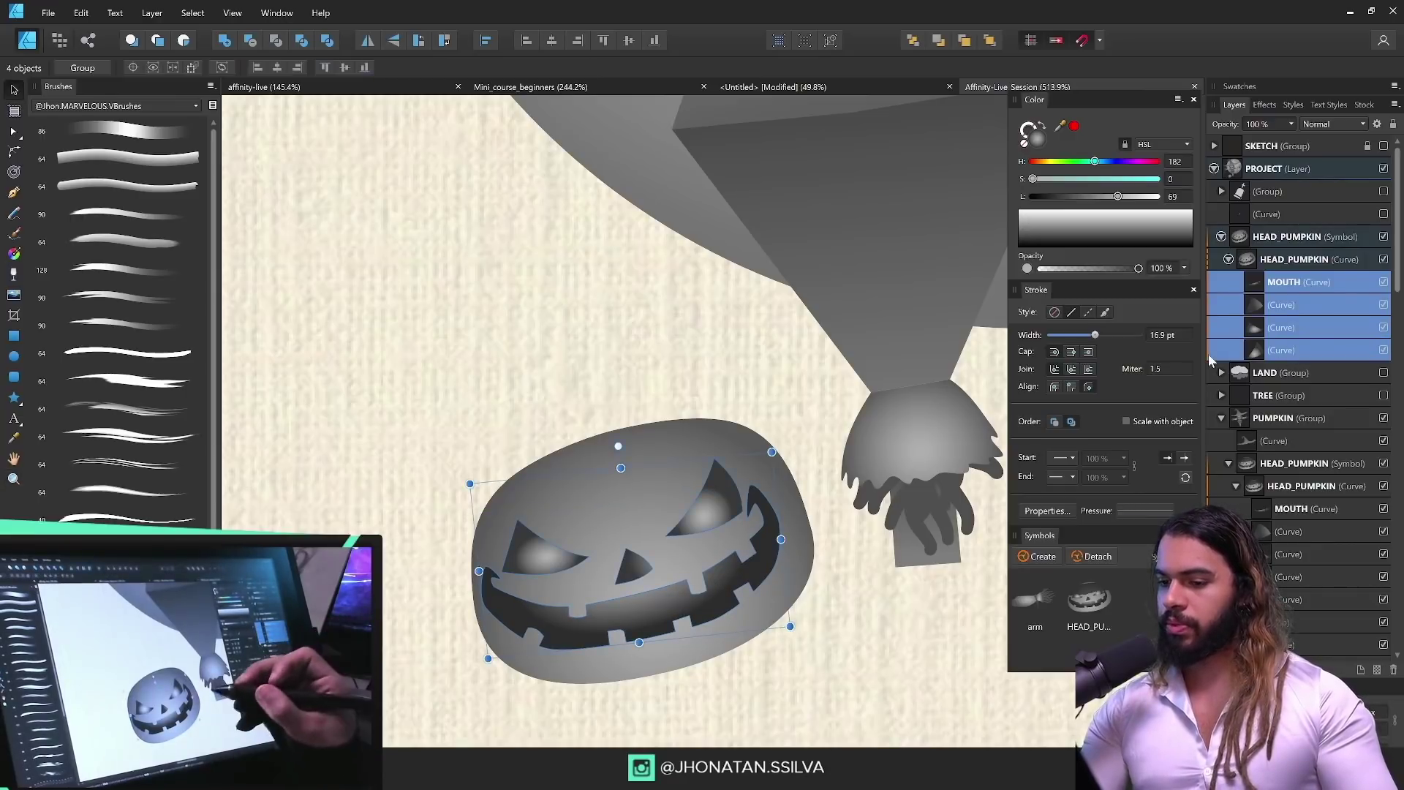
key(ctrl+g)
scroll(448, 695, down, 3)
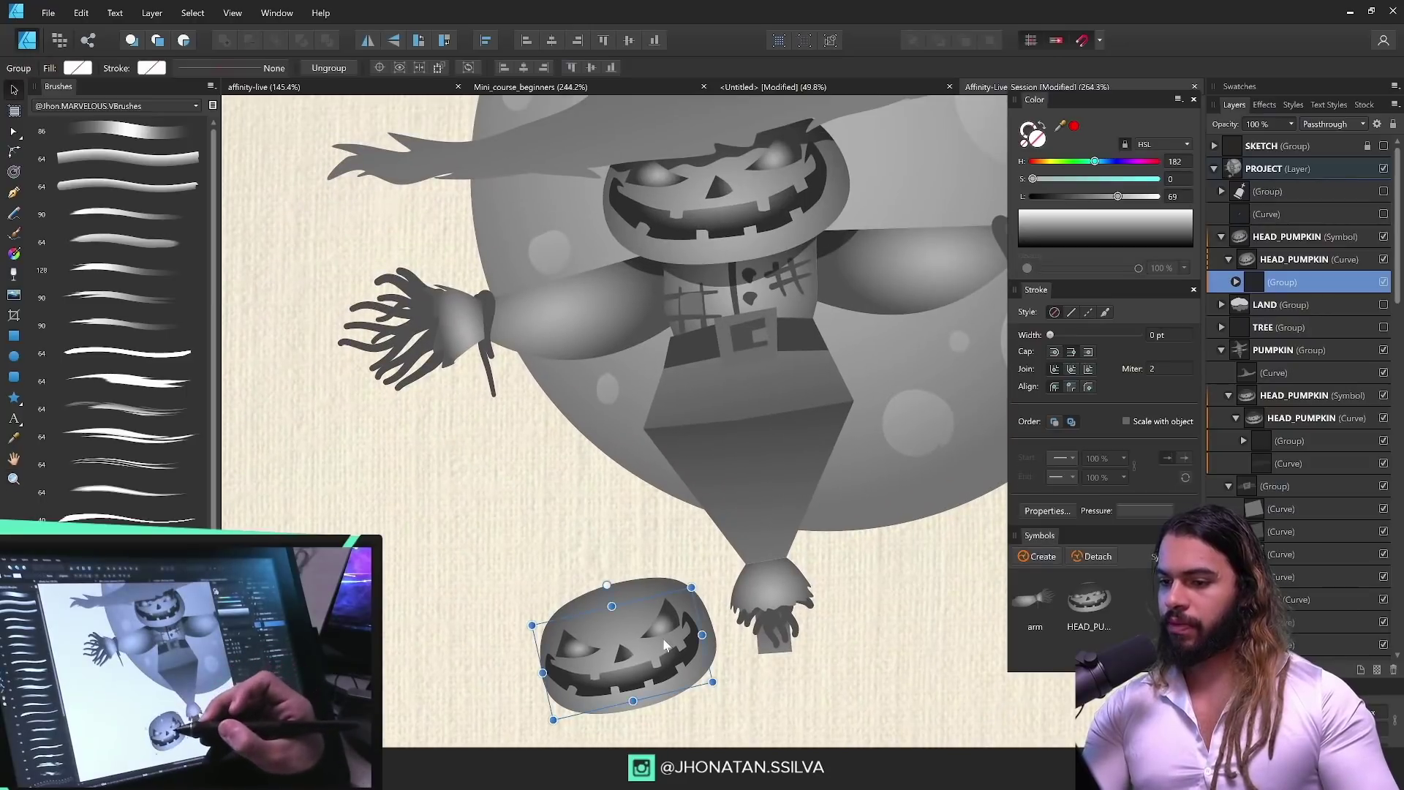
Step: Try to shift the grouped face sideways across the small pumpkin head
key(z)
drag(575, 656, 658, 576)
scroll(612, 656, up, 3)
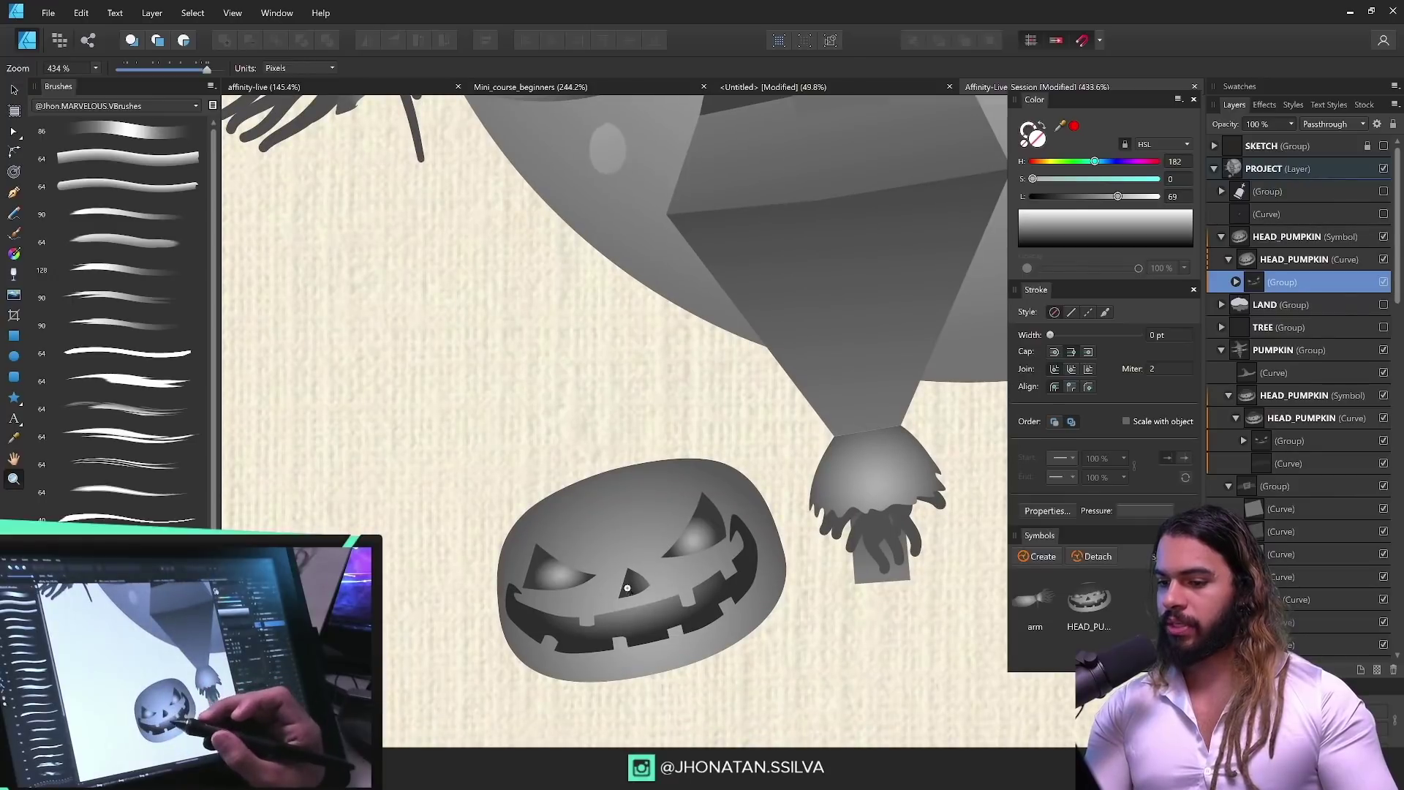
key(v)
drag(668, 584, 746, 588)
key(ctrl+z)
Step: Scale down, shear and narrow the face group so it follows the tilted perspective of the small pumpkin head
key(z)
drag(784, 374, 708, 430)
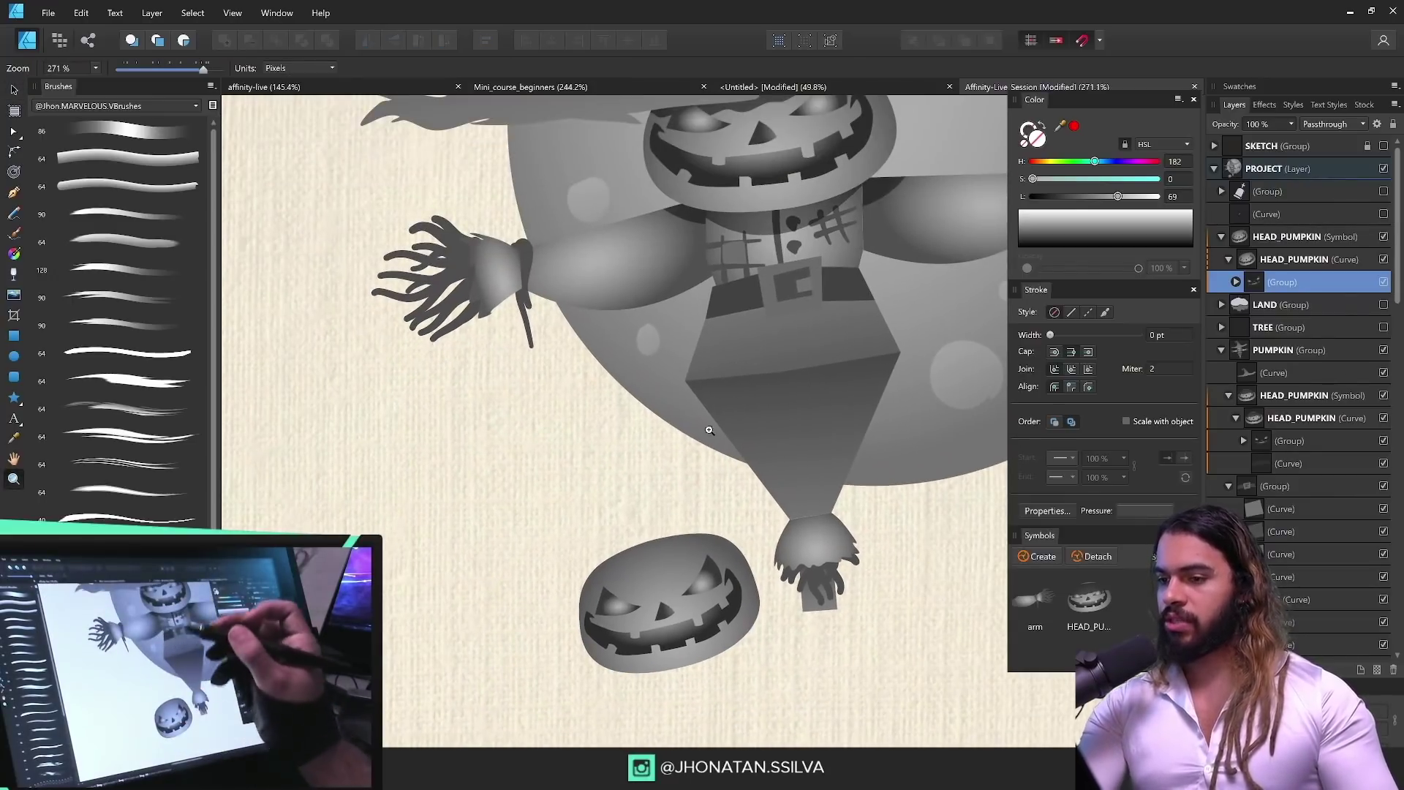
drag(647, 607, 718, 597)
key(v)
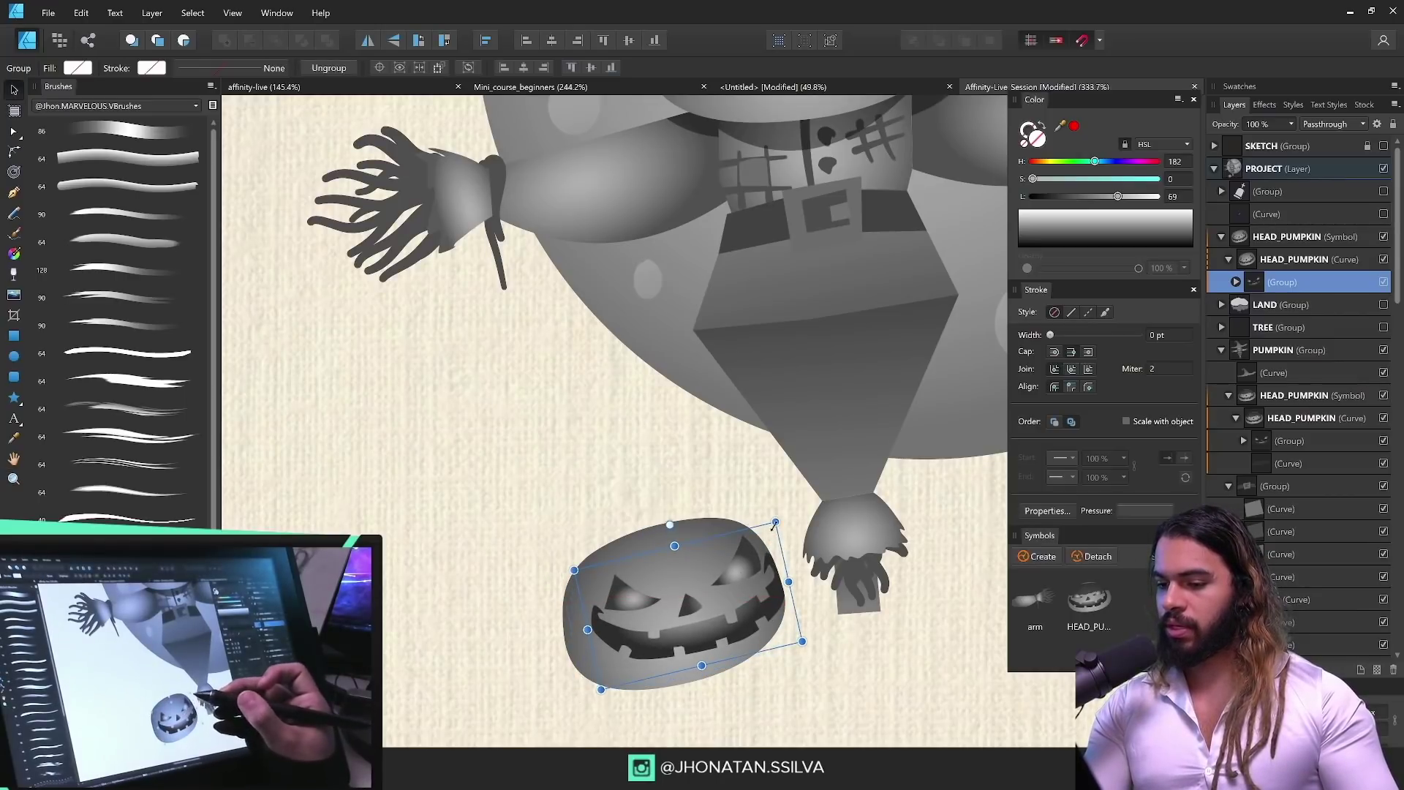
drag(776, 523, 759, 537)
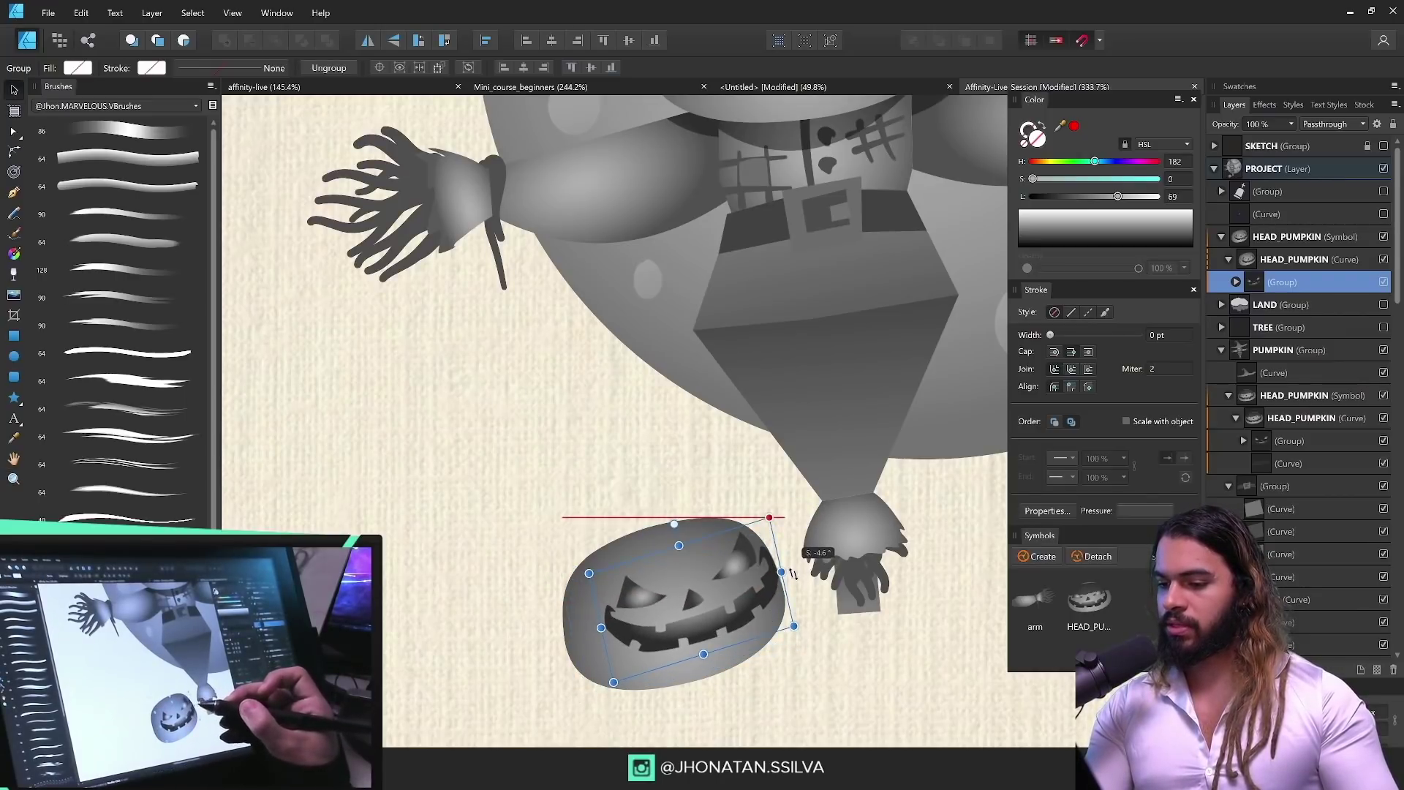
drag(774, 581, 803, 579)
drag(803, 574, 812, 532)
scroll(804, 544, up, 2)
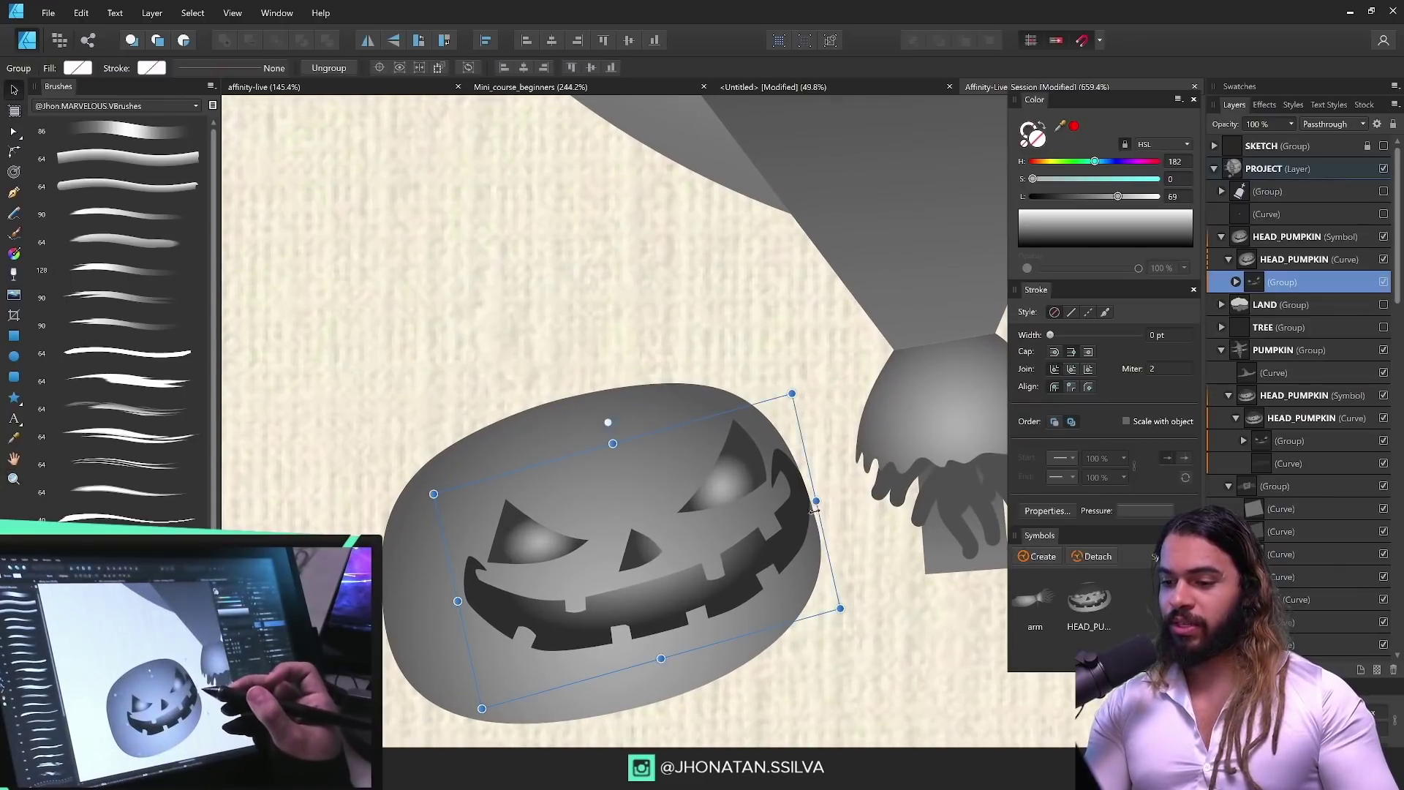
key(z)
key(v)
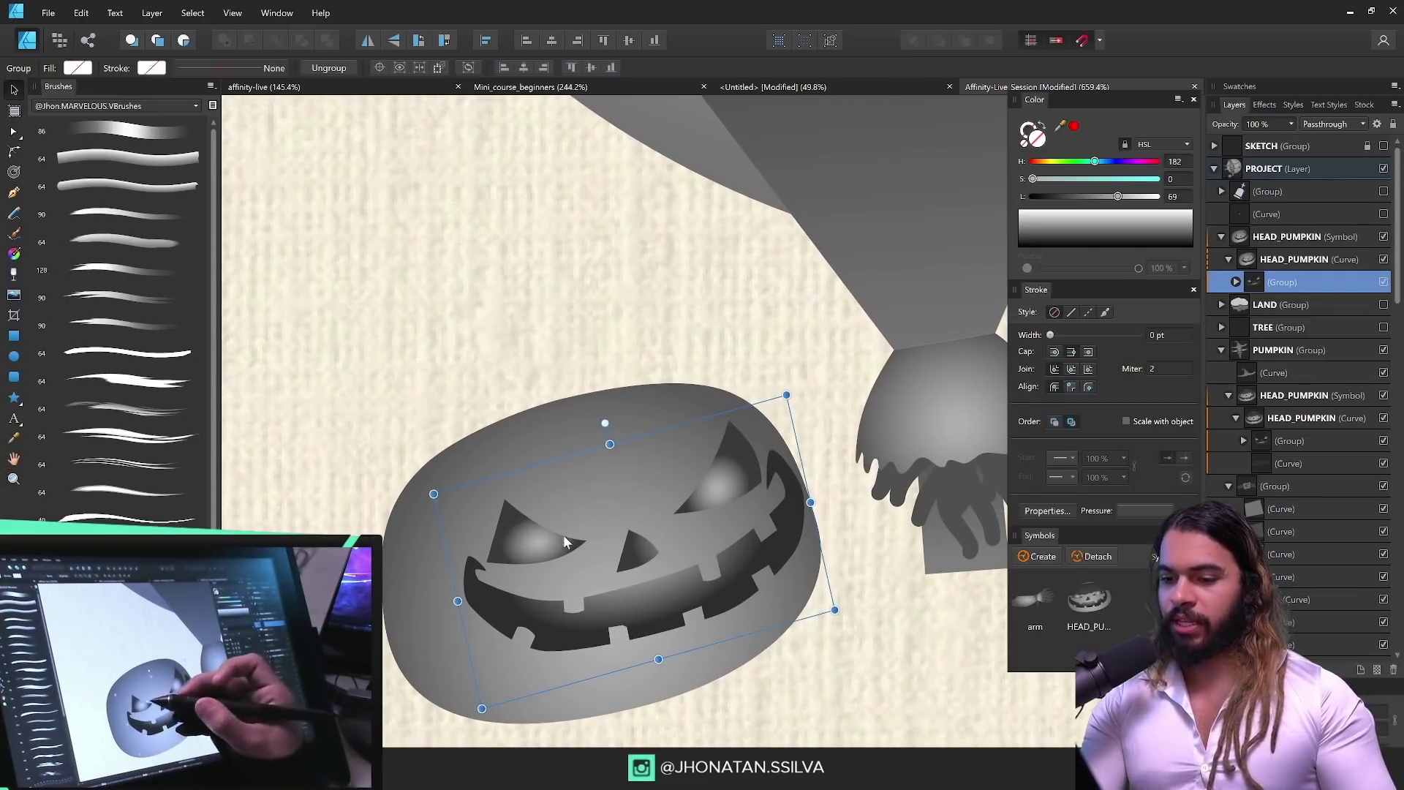
Step: Check the separate eye curves inside the small pumpkin's face group and reselect the whole group
double_click(567, 542)
key(z)
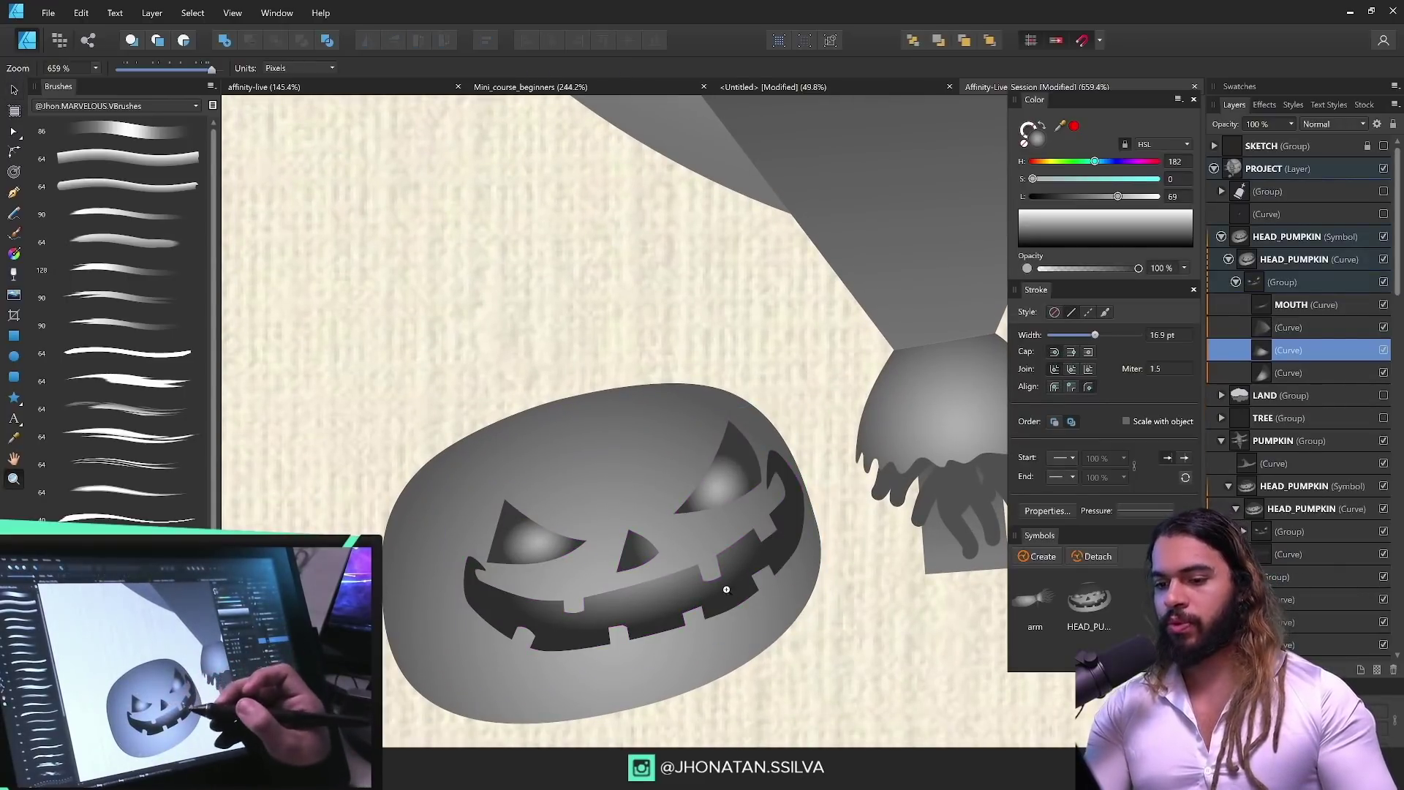
ctrl+click(764, 479)
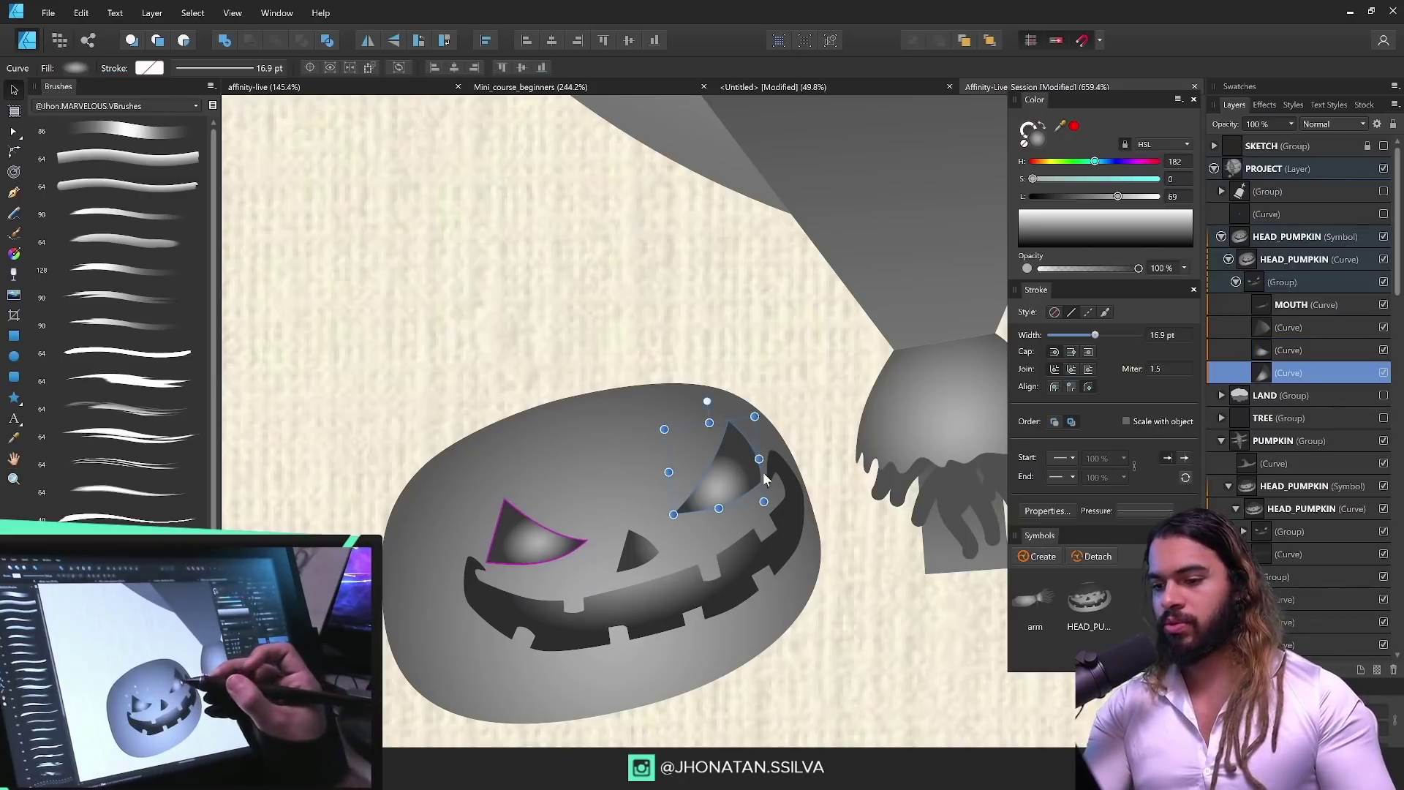
click(1301, 284)
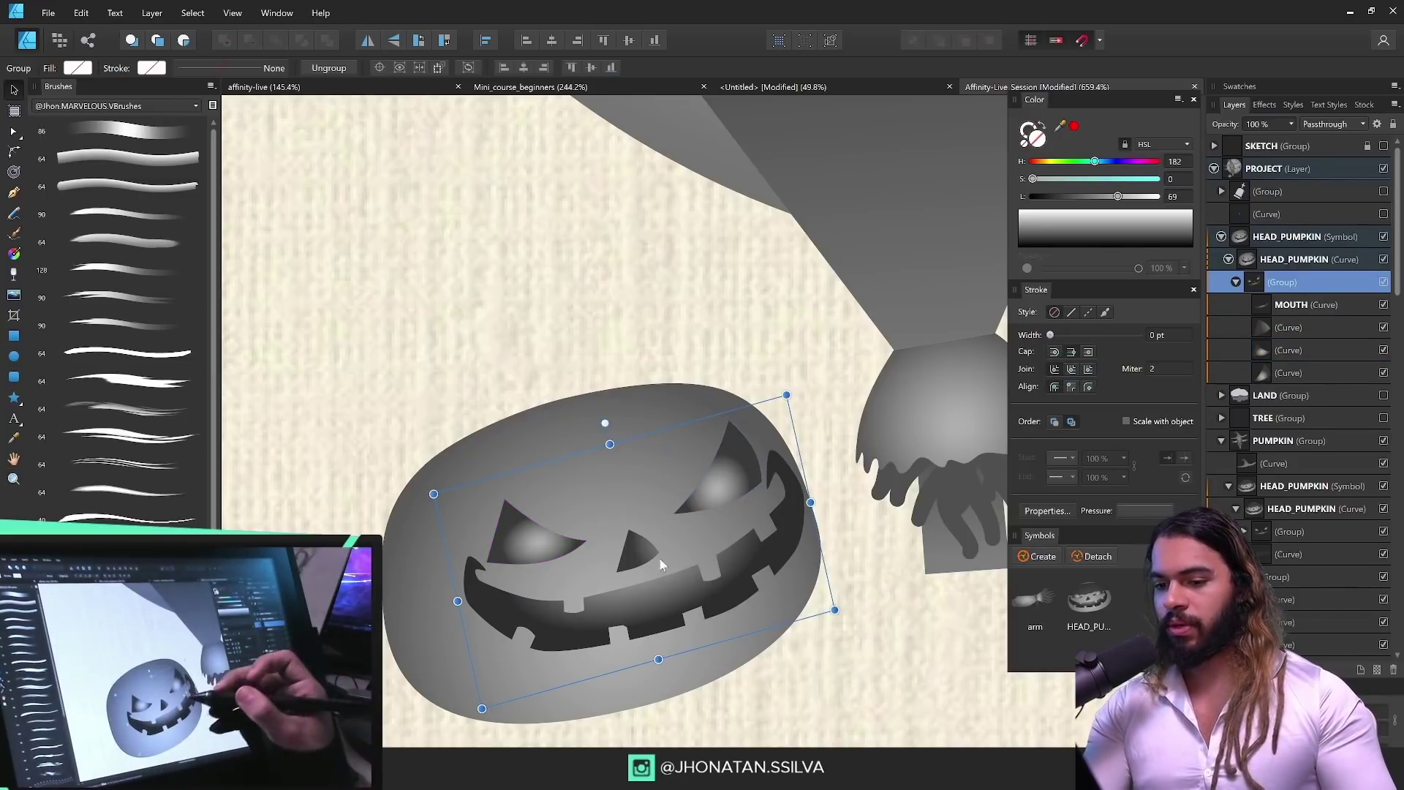
ctrl+click(532, 522)
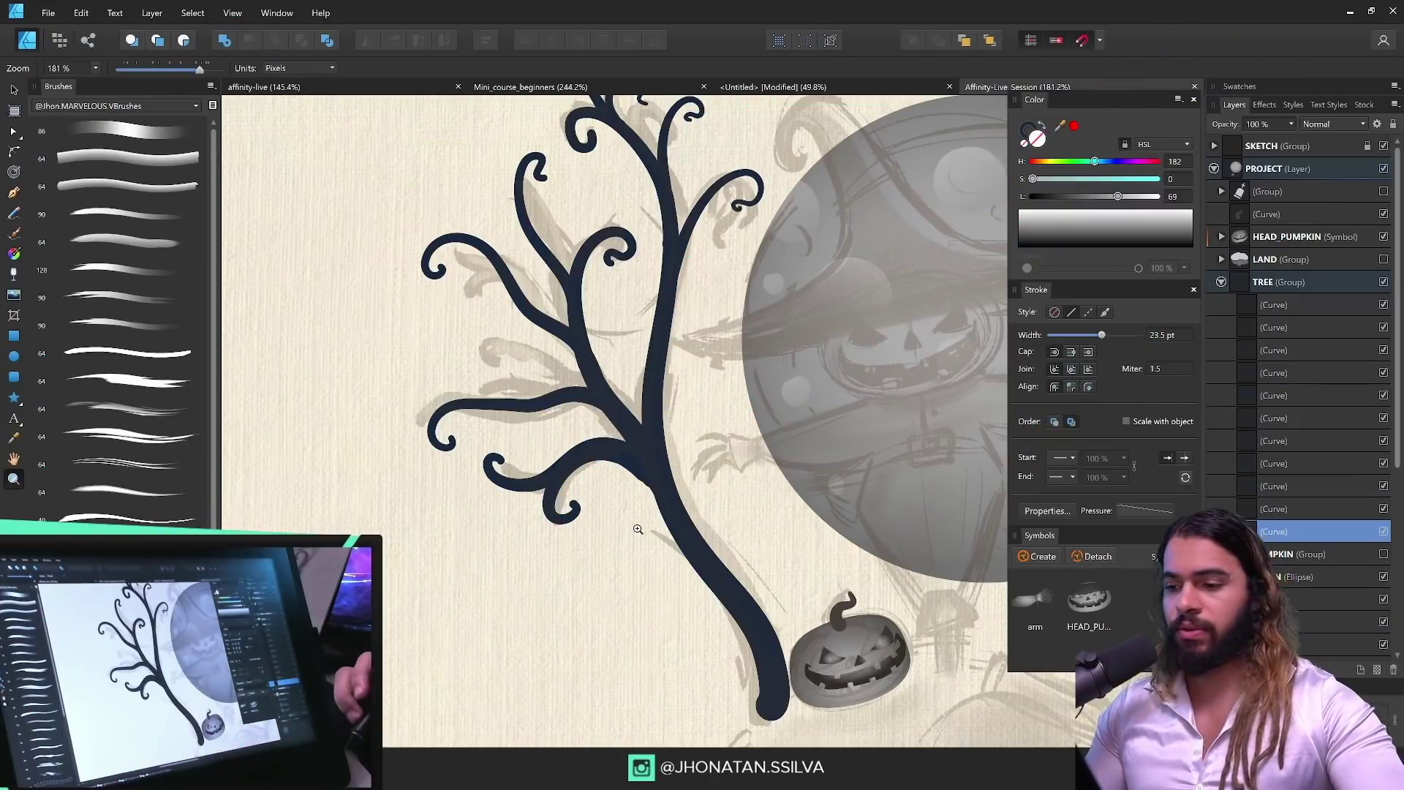
Step: Group all curves inside the TREE group and duplicate that new inner group
key(v)
click(688, 259)
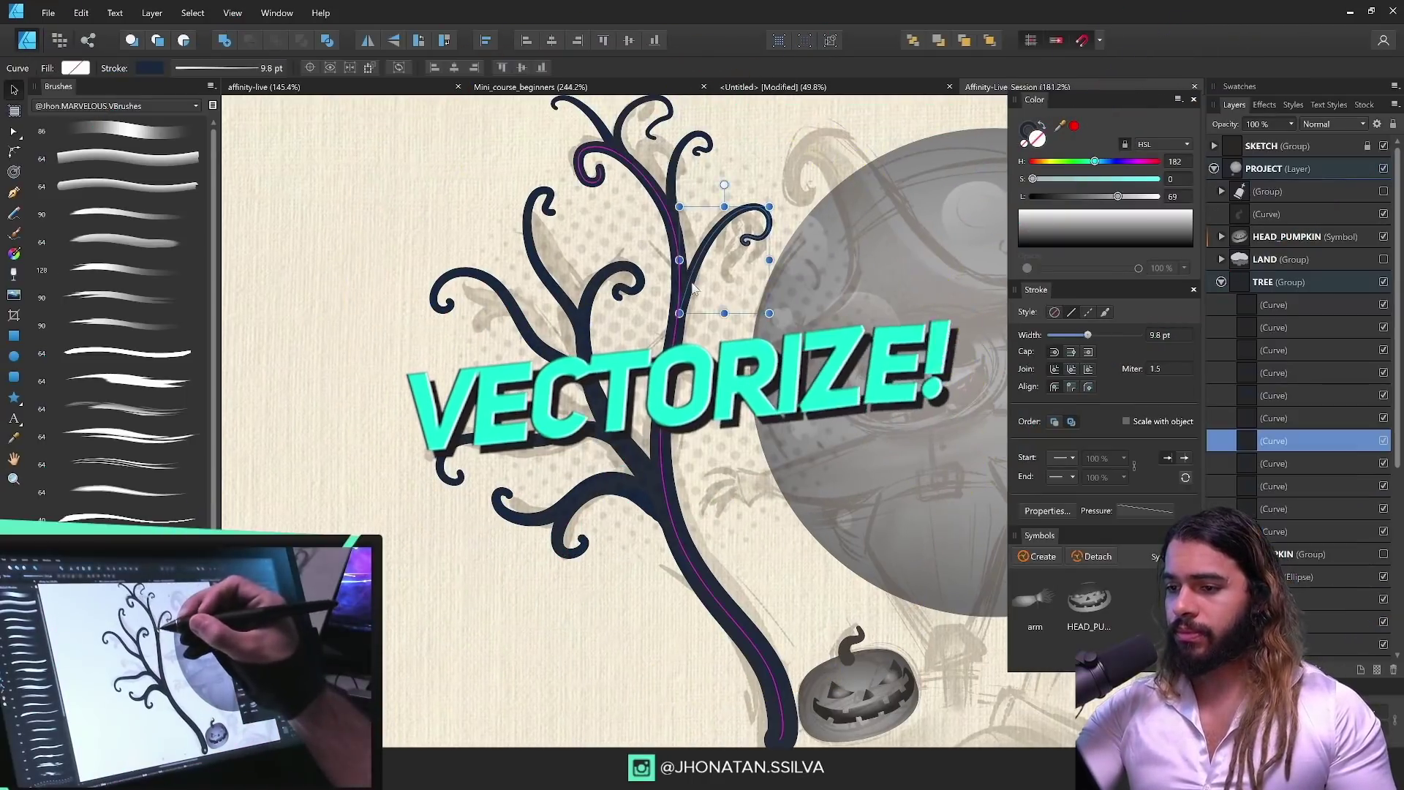
key(z)
drag(697, 335, 713, 367)
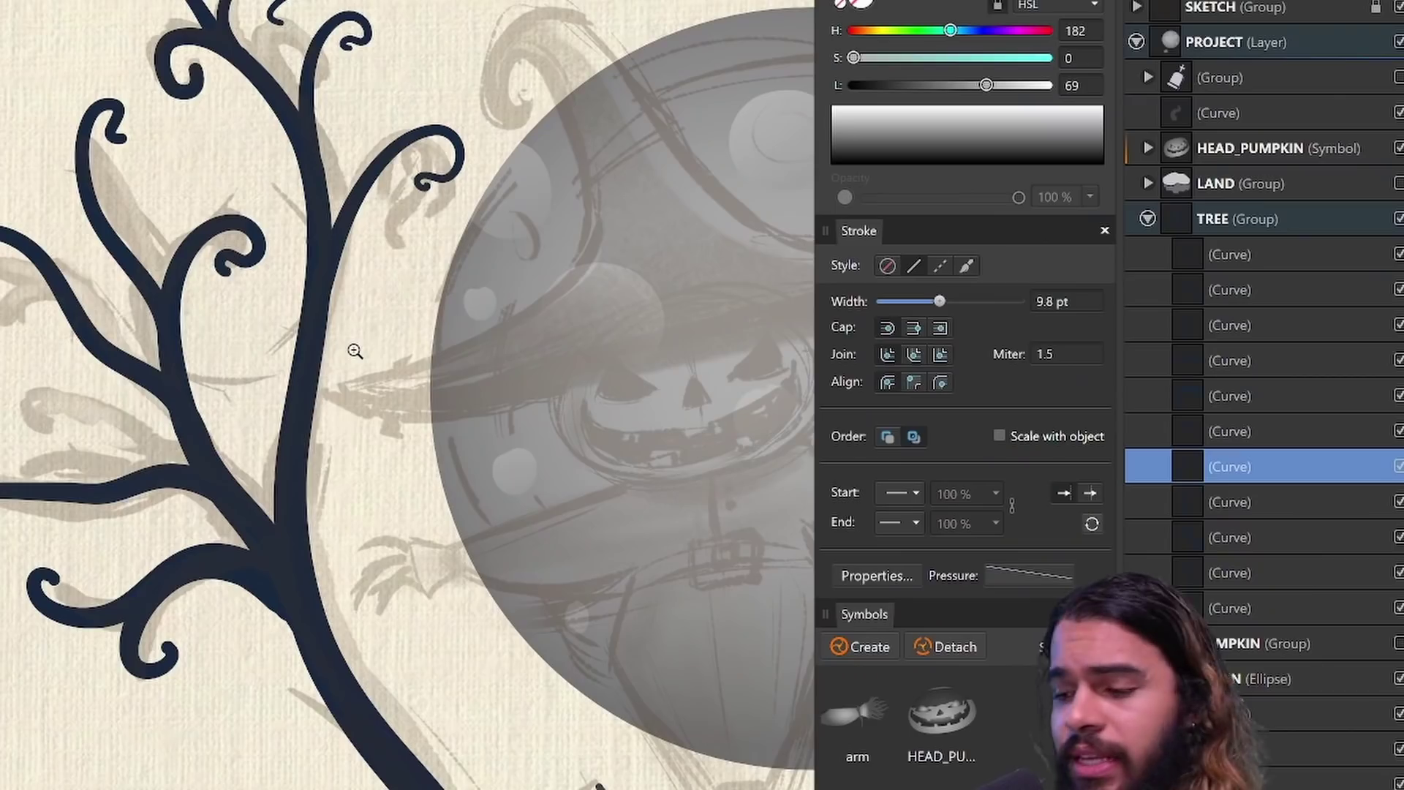
click(1252, 254)
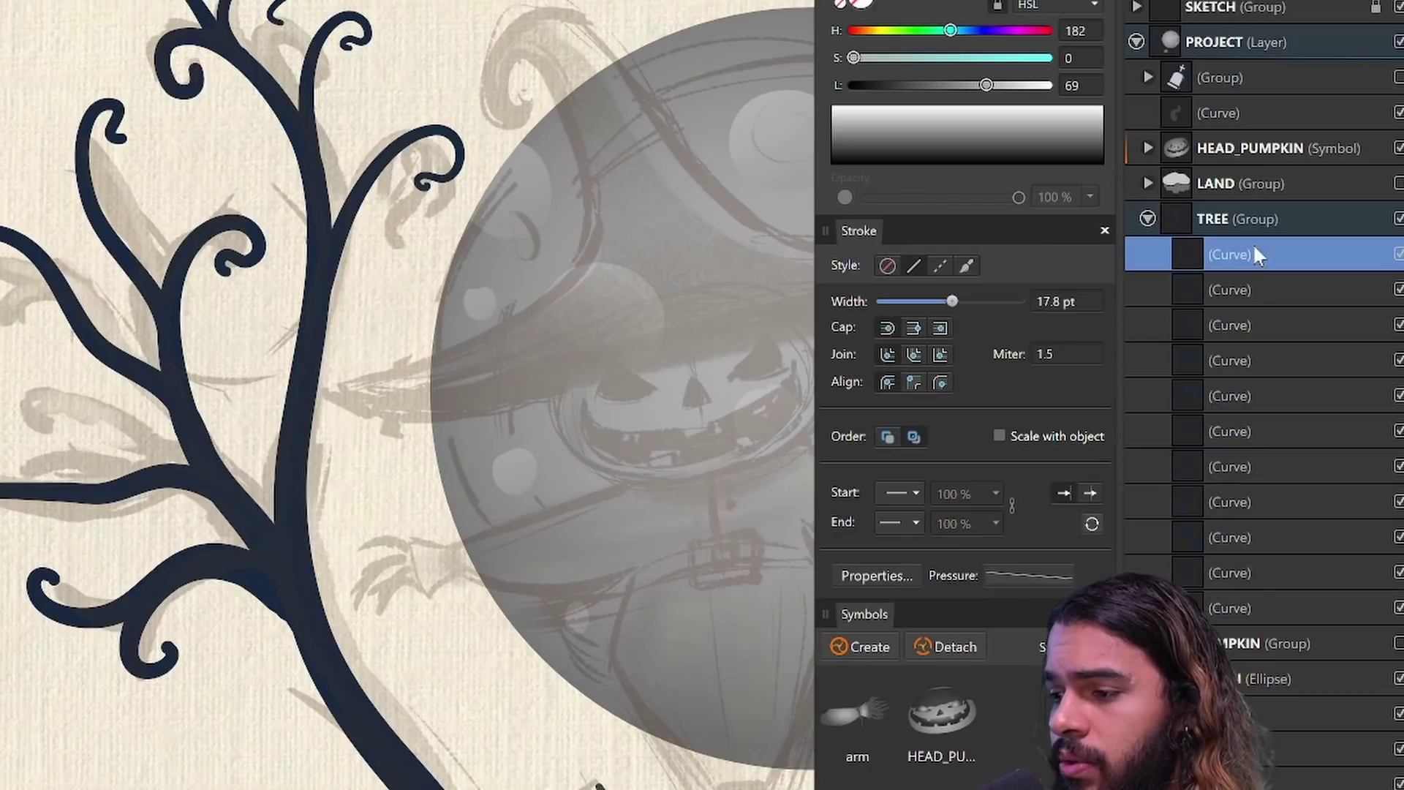
shift+click(1249, 607)
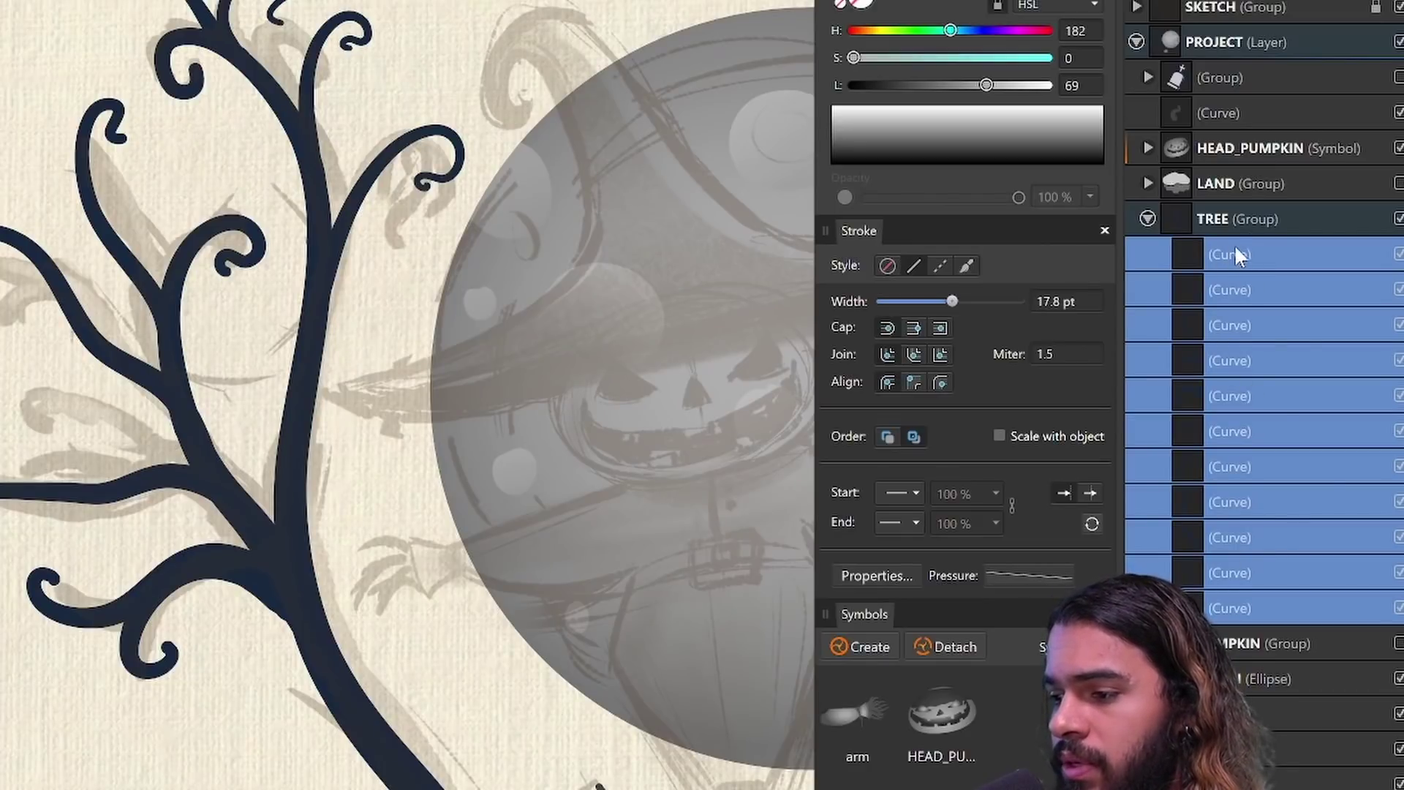
key(ctrl+g)
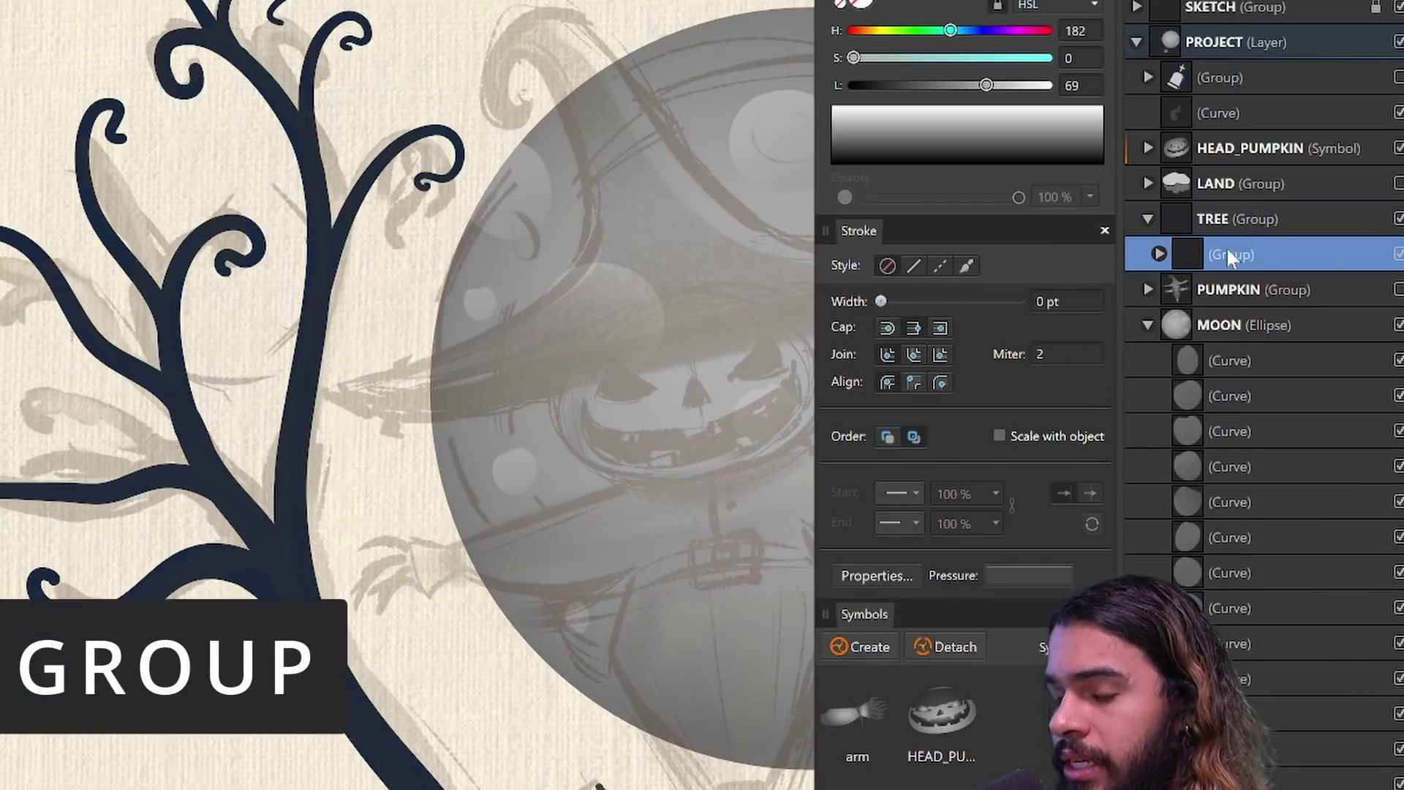
drag(1229, 255, 1259, 269)
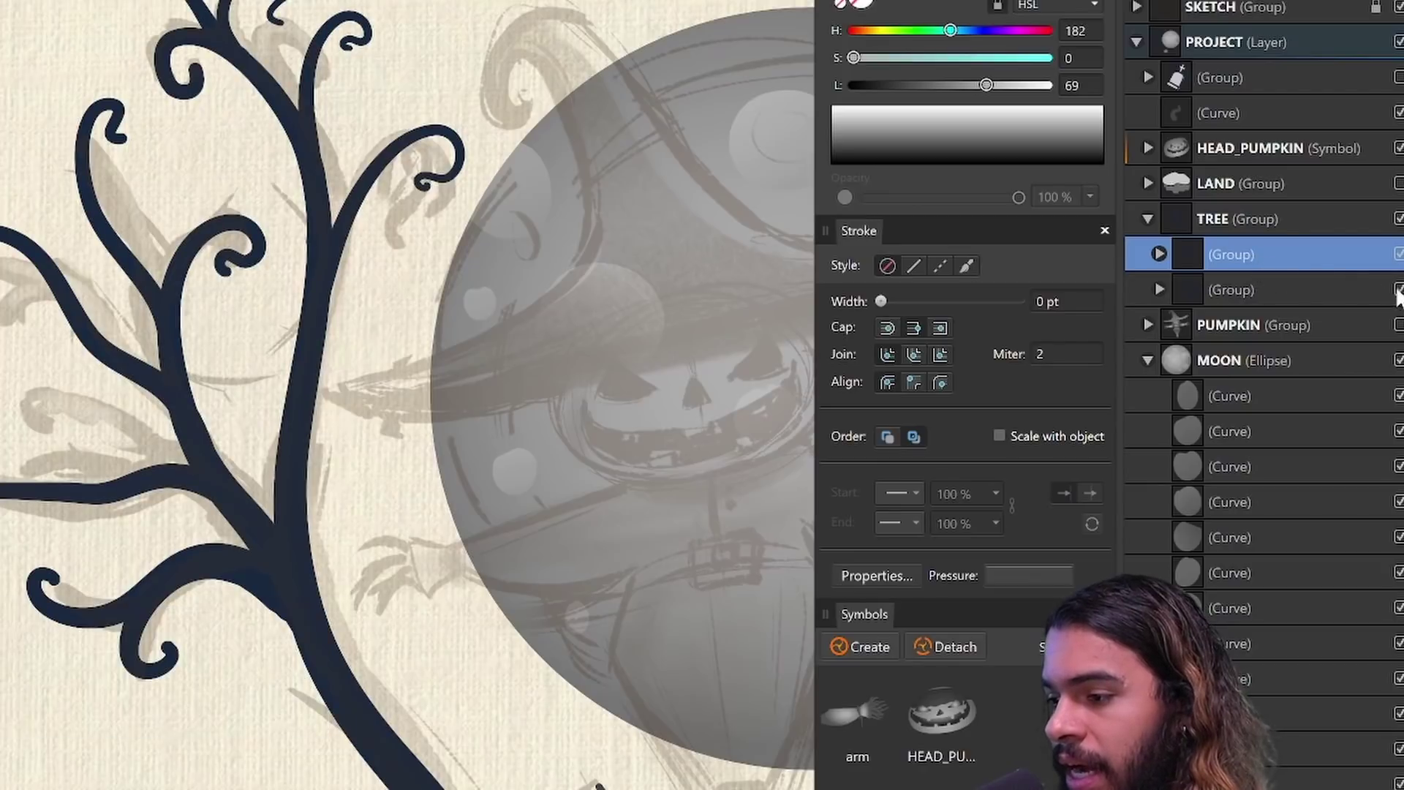
Step: Hide the lower copy of the tree branches group, name it 1, and name the visible upper copy 2
click(1159, 254)
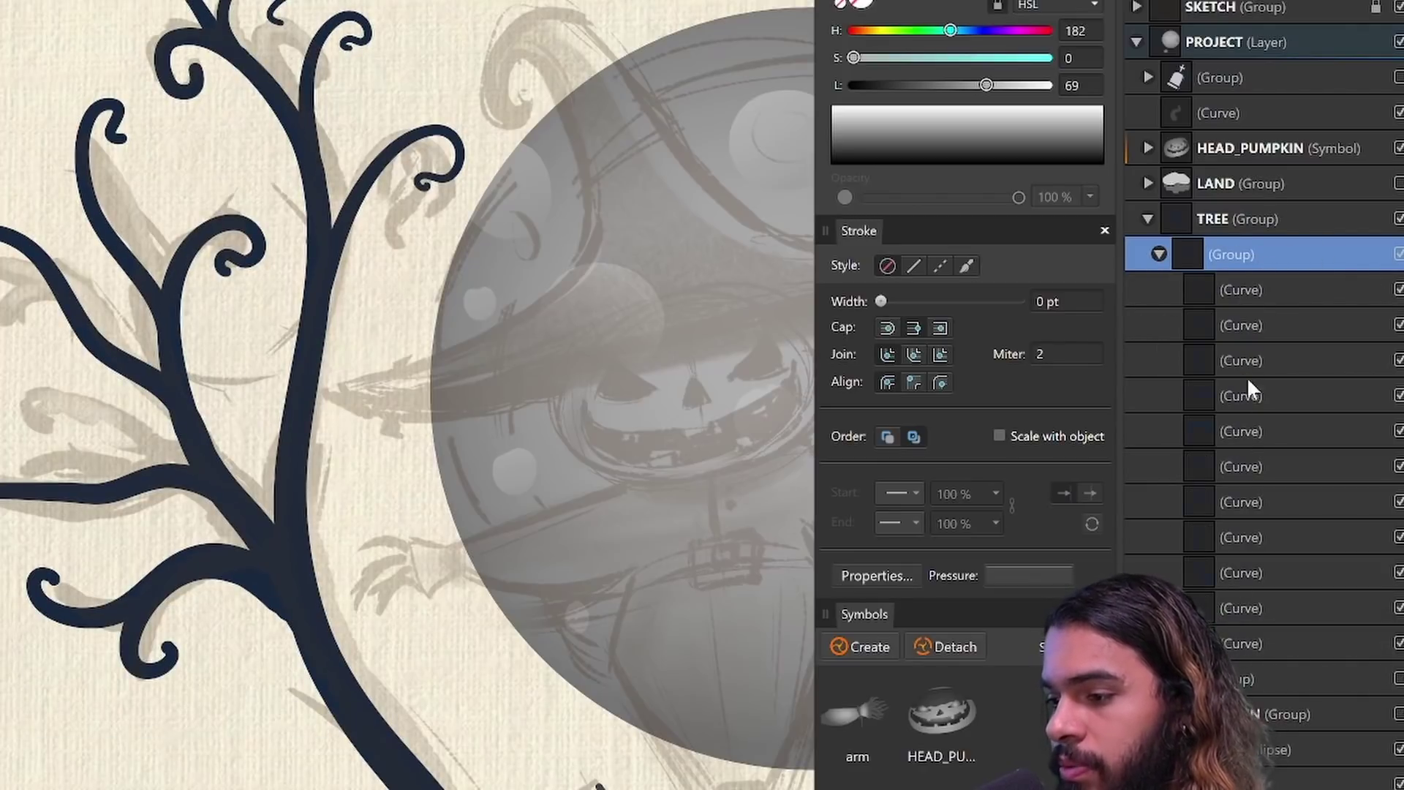
double_click(1241, 680)
double_click(1225, 252)
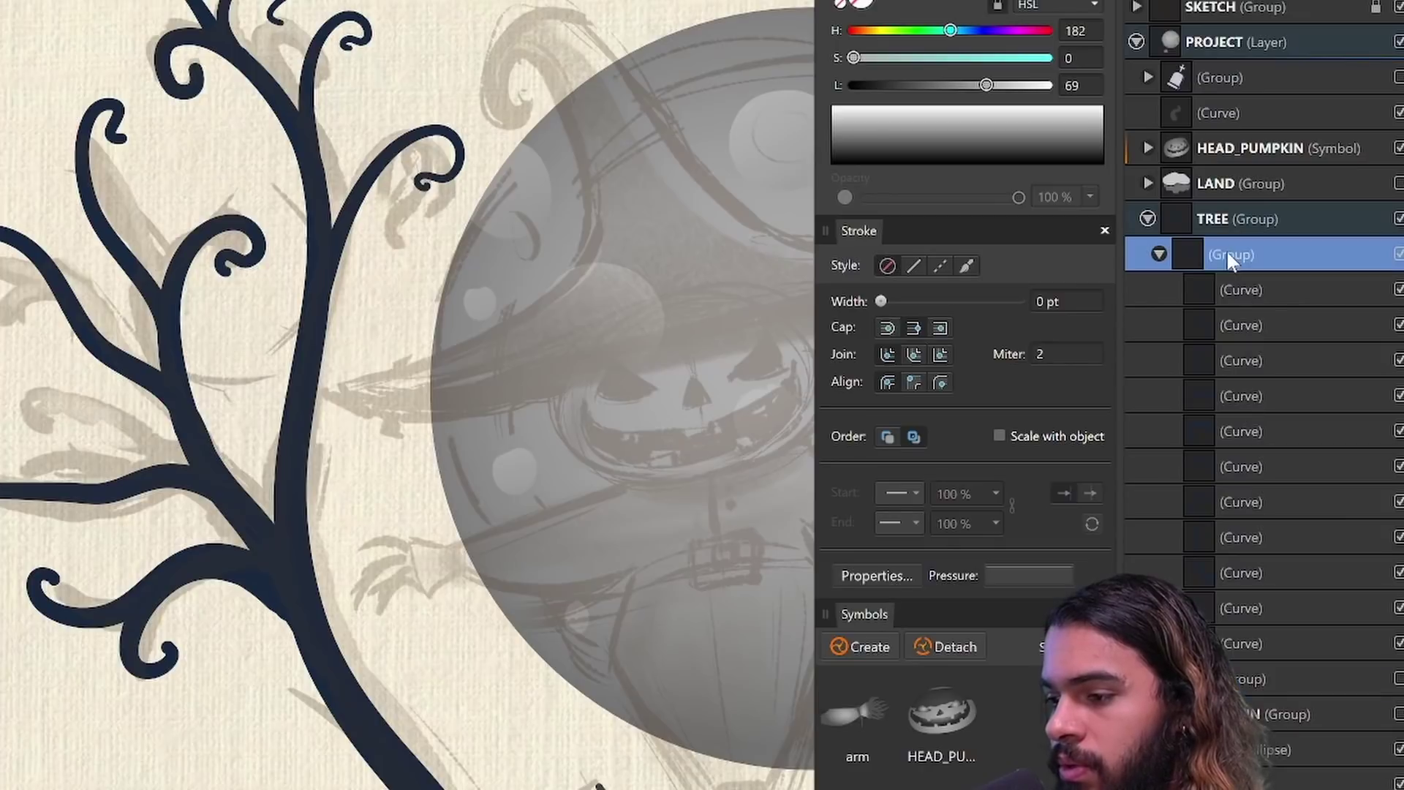
text(2)
key(Return)
Step: Expand the strokes of all curves in tree group 2 and check the resulting outlines where the branches meet
click(1243, 288)
shift+click(1261, 630)
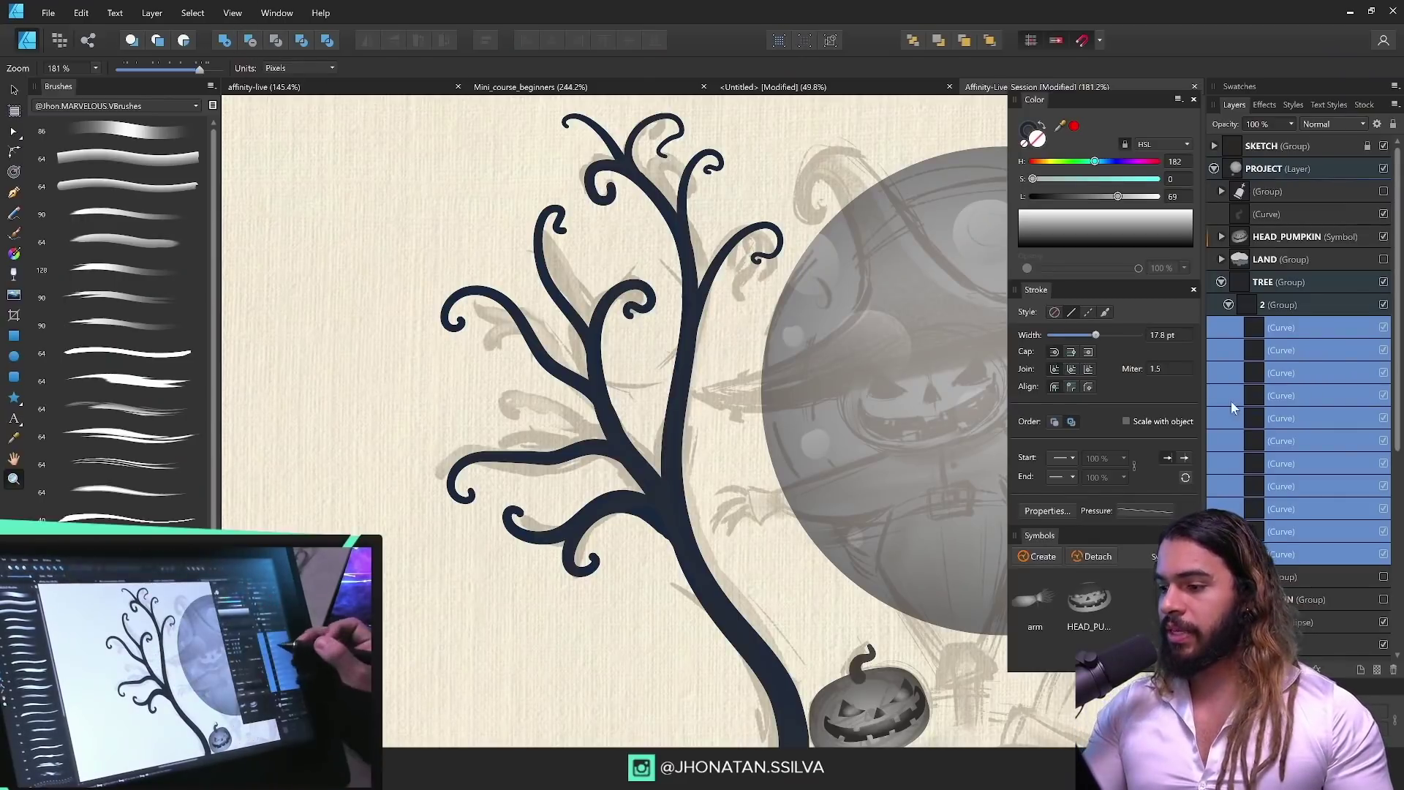
click(152, 12)
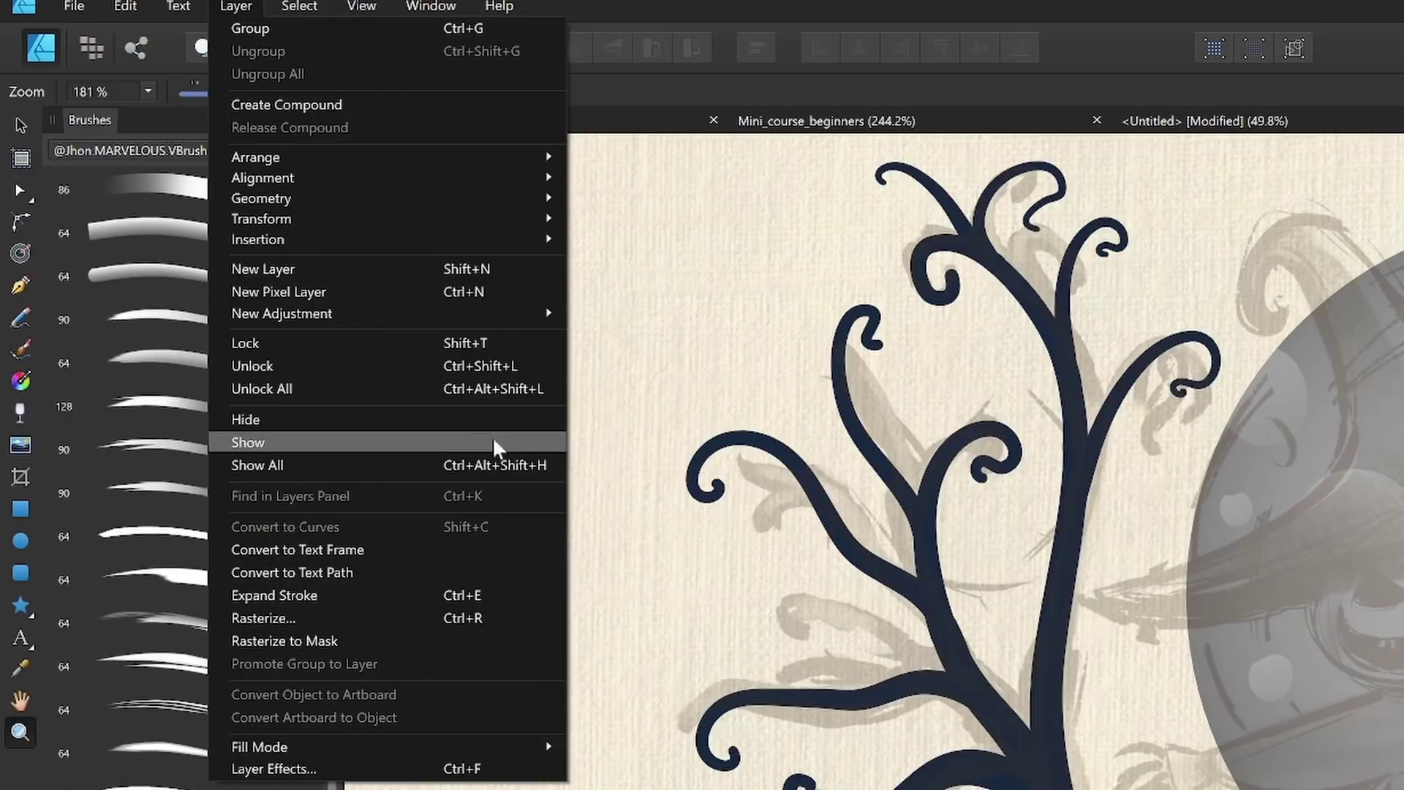
click(436, 598)
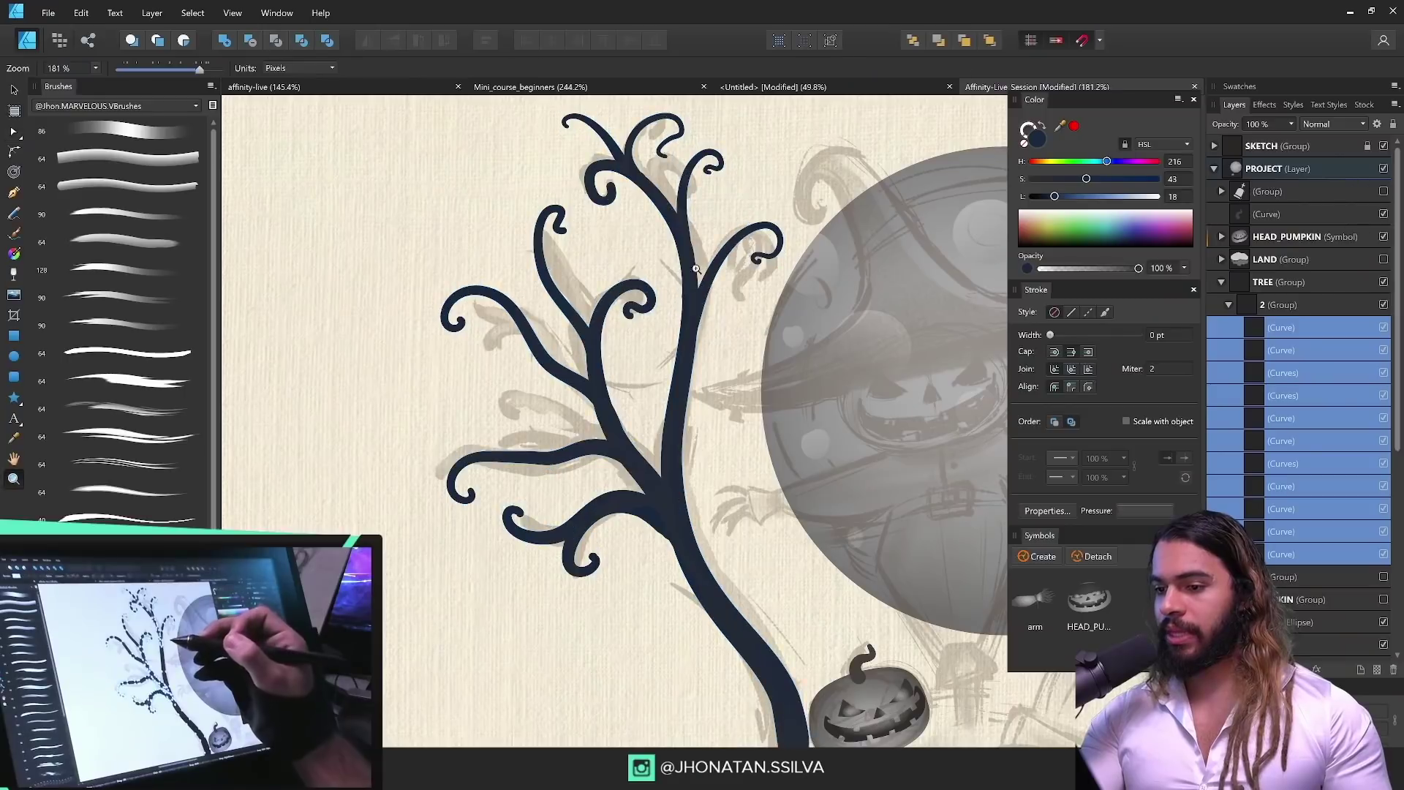
drag(675, 232, 818, 238)
key(ctrl+space)
drag(789, 299, 875, 301)
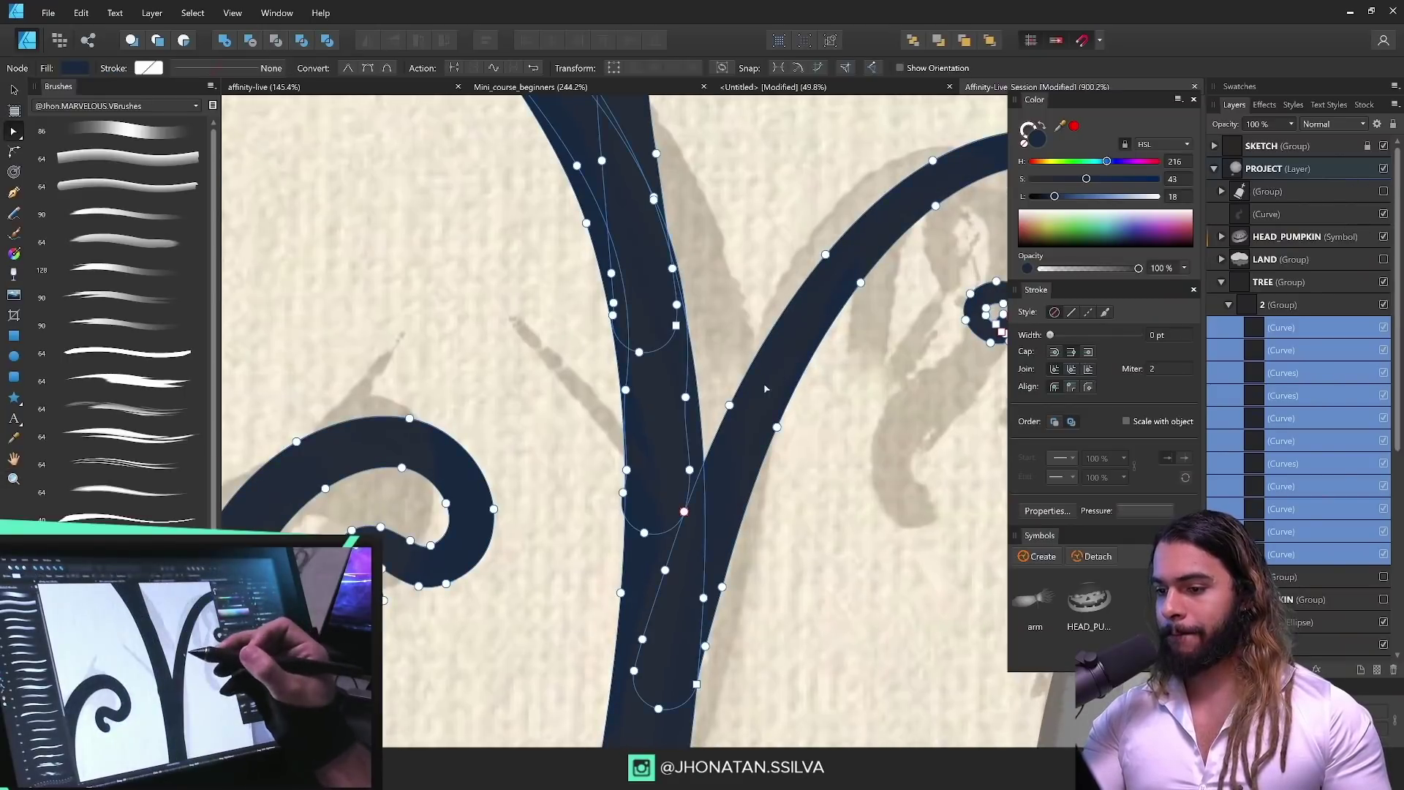
scroll(730, 433, down, 10)
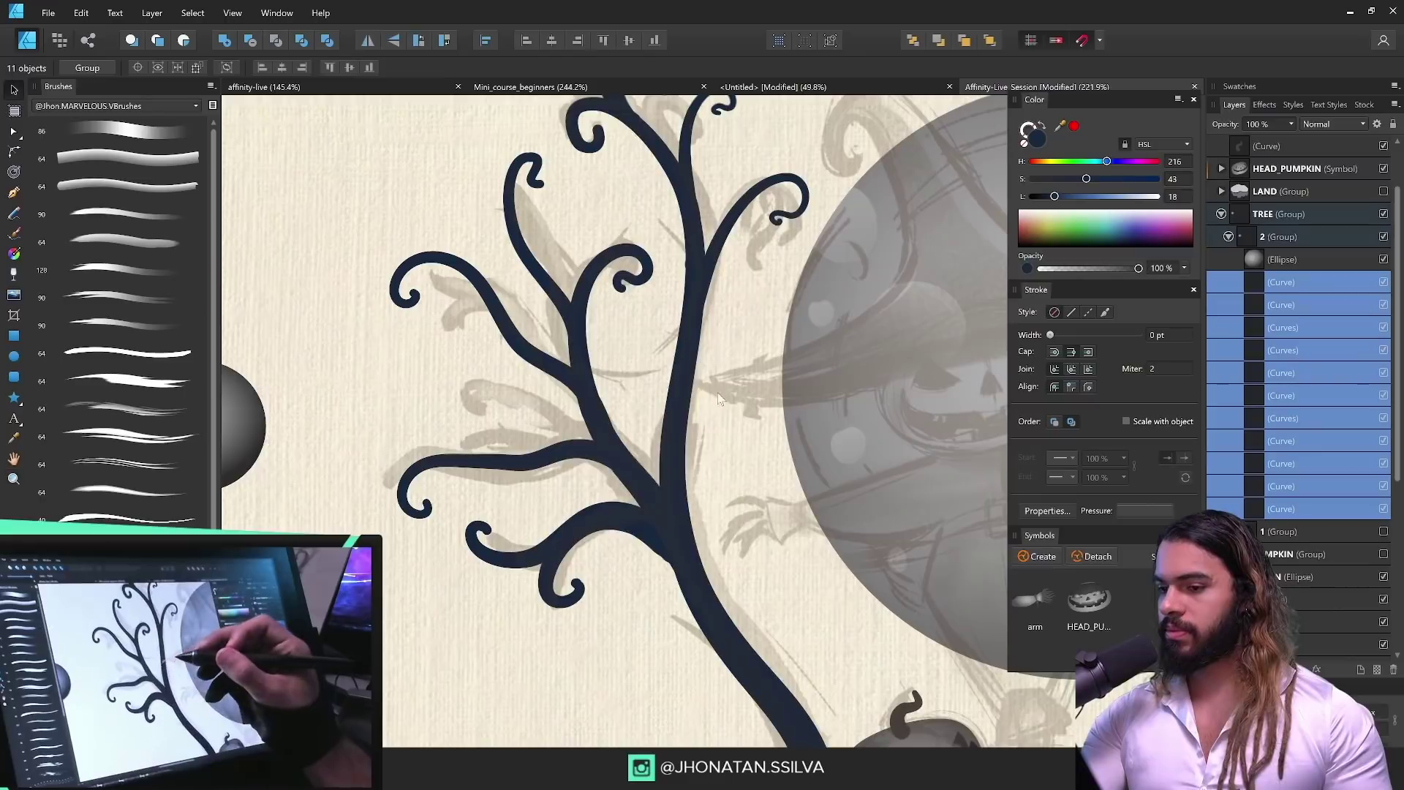
Step: Fill all expanded tree curves with the recent grey gradient swatch
key(z)
drag(654, 444, 623, 452)
key(v)
drag(1264, 87, 1255, 115)
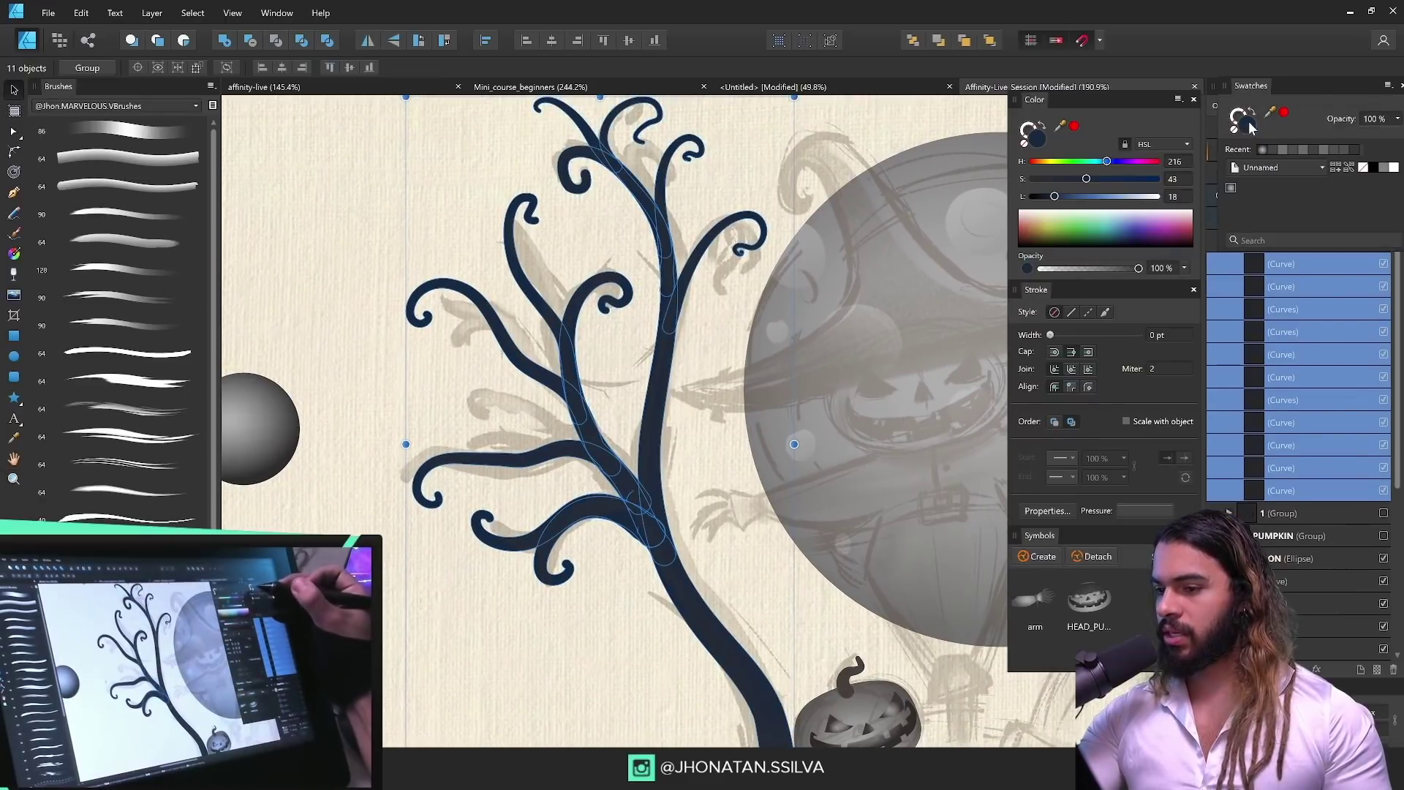
click(1263, 150)
key(z)
scroll(620, 421, down, 2)
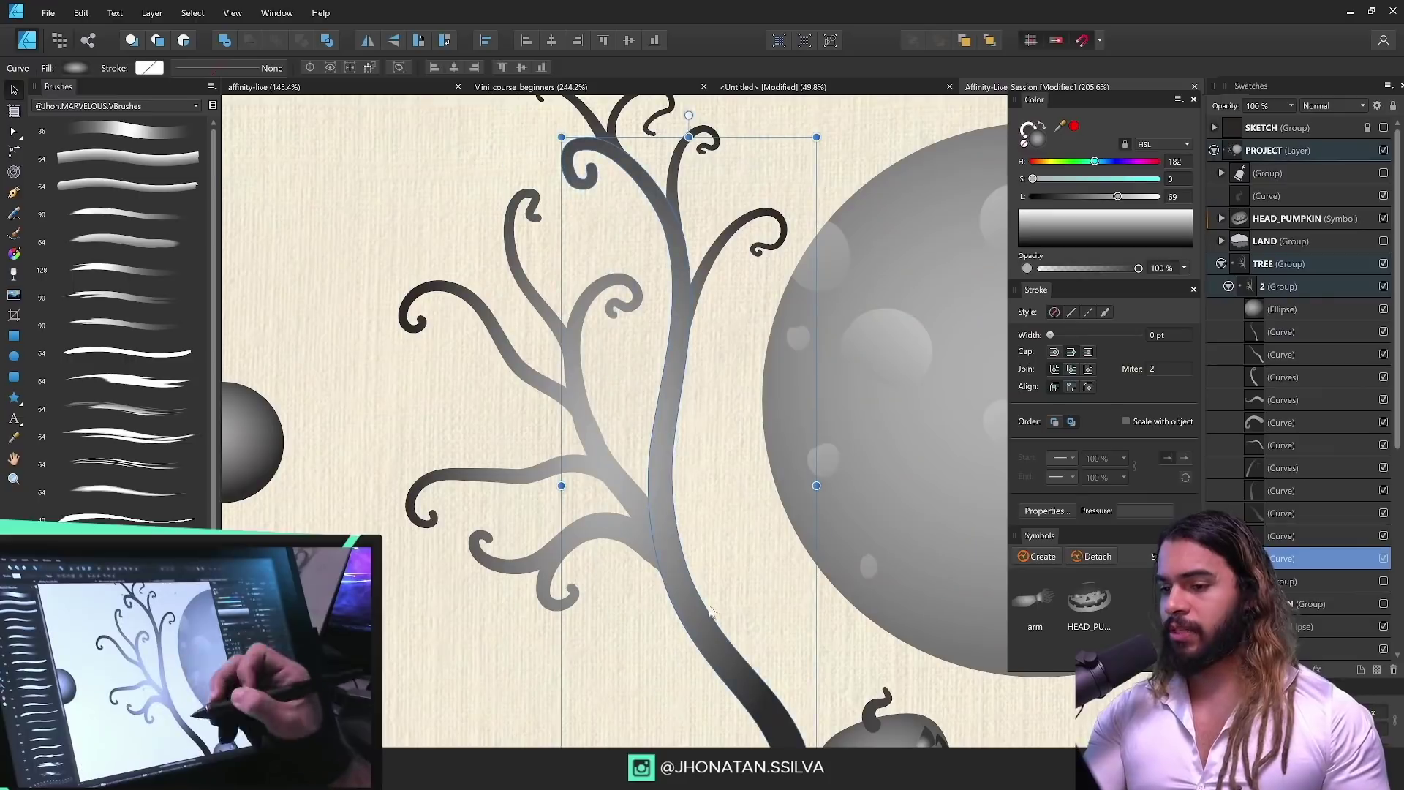
Step: Combine the trunk and three side branches into one shape with Add and move it in front of the other branches
shift+click(607, 448)
shift+click(633, 484)
shift+click(657, 523)
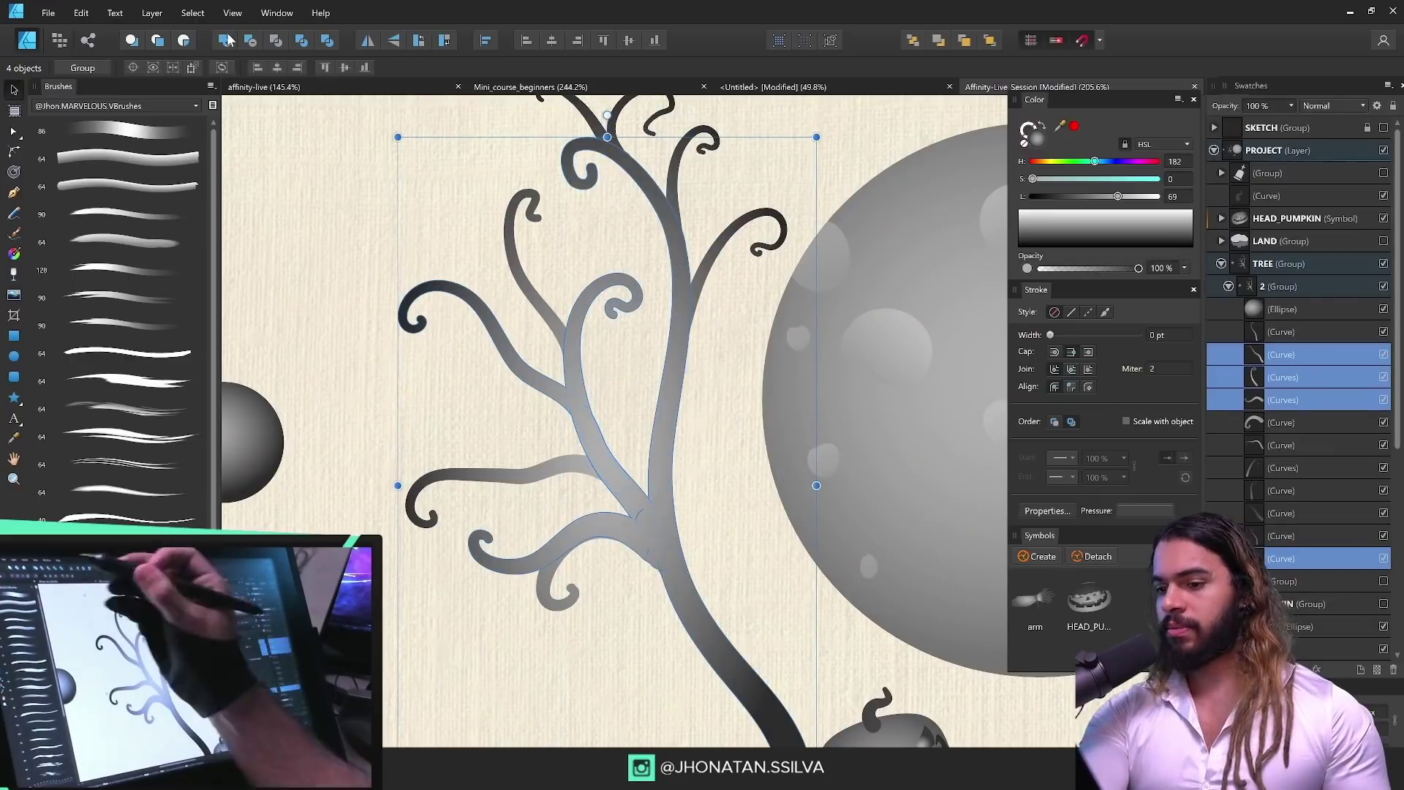
click(223, 41)
scroll(403, 278, down, 2)
key(ctrl+])
Step: Adjust the combined tree's elliptical gradient with a stop lightness of 55, and redraw the long lower branch's gradient outward from the trunk
drag(620, 423, 593, 321)
key(g)
drag(1117, 196, 1083, 196)
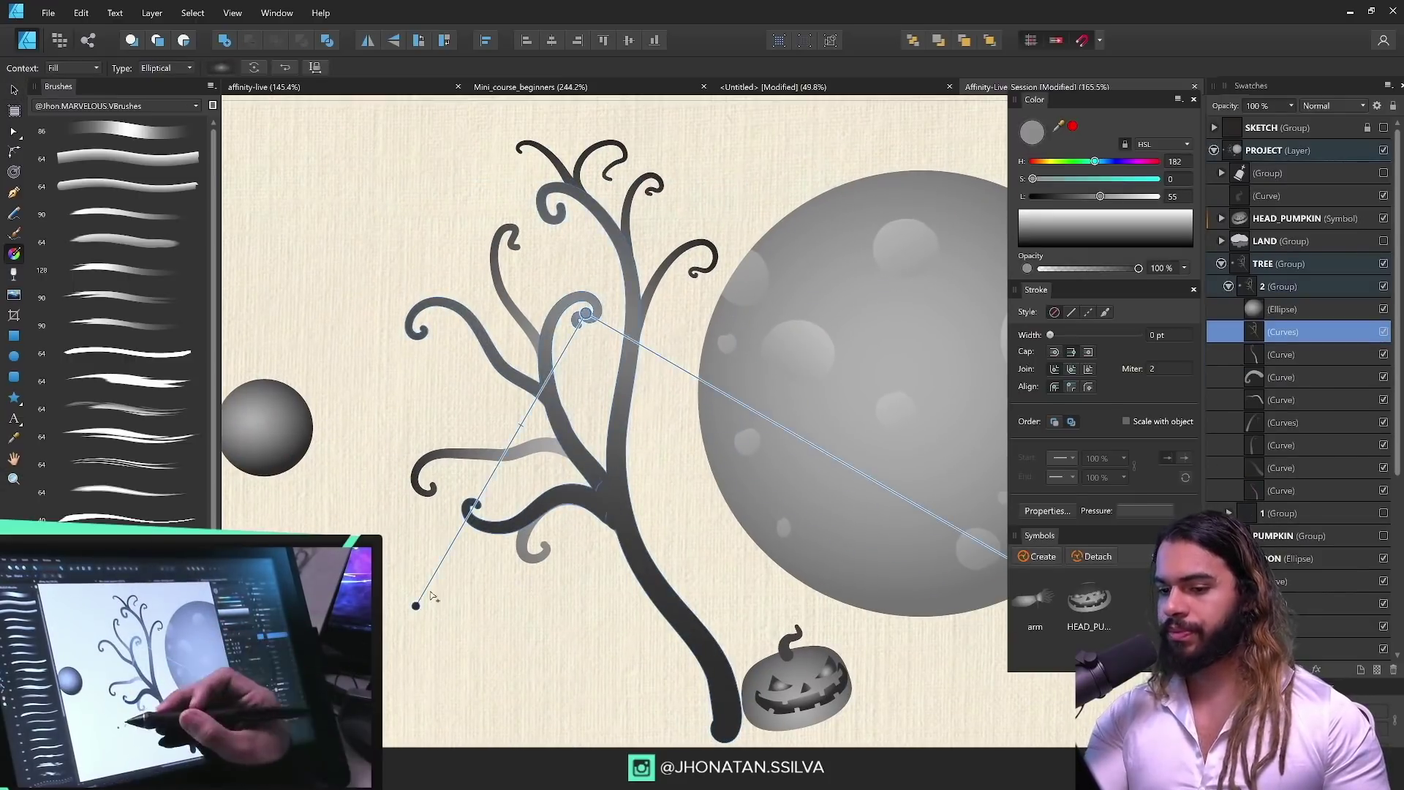
click(556, 444)
drag(573, 424, 439, 424)
Step: Inspect the nodes of the combined tree shape around the junction of trunk and branches
key(z)
drag(486, 459, 804, 358)
click(753, 385)
key(a)
click(658, 533)
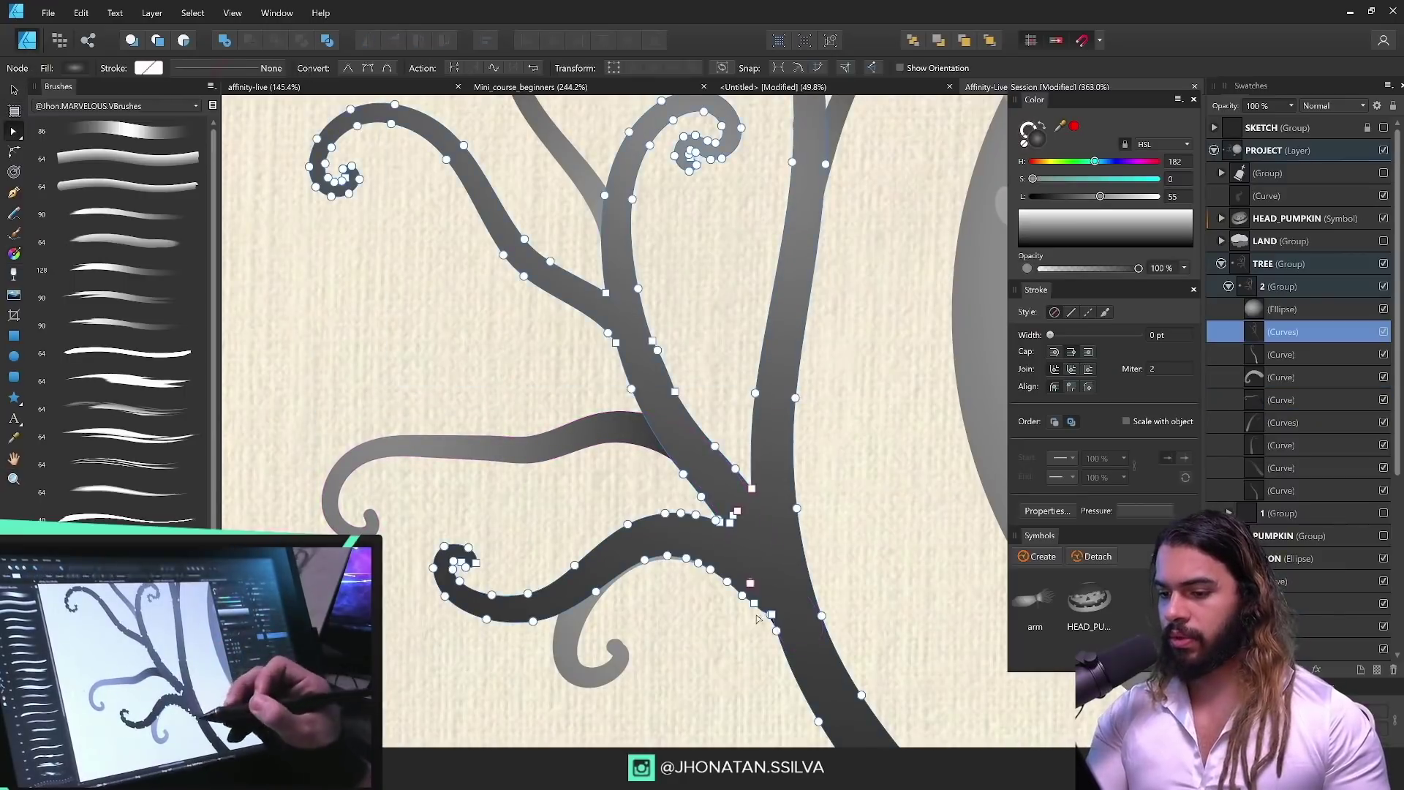
scroll(738, 505, down, 1)
Step: Adjust the gradient fills of the remaining side branches so their bases blend with the dark trunk
click(601, 633)
key(g)
click(621, 333)
key(z)
drag(652, 364, 568, 576)
key(g)
click(710, 409)
key(z)
drag(811, 307, 701, 454)
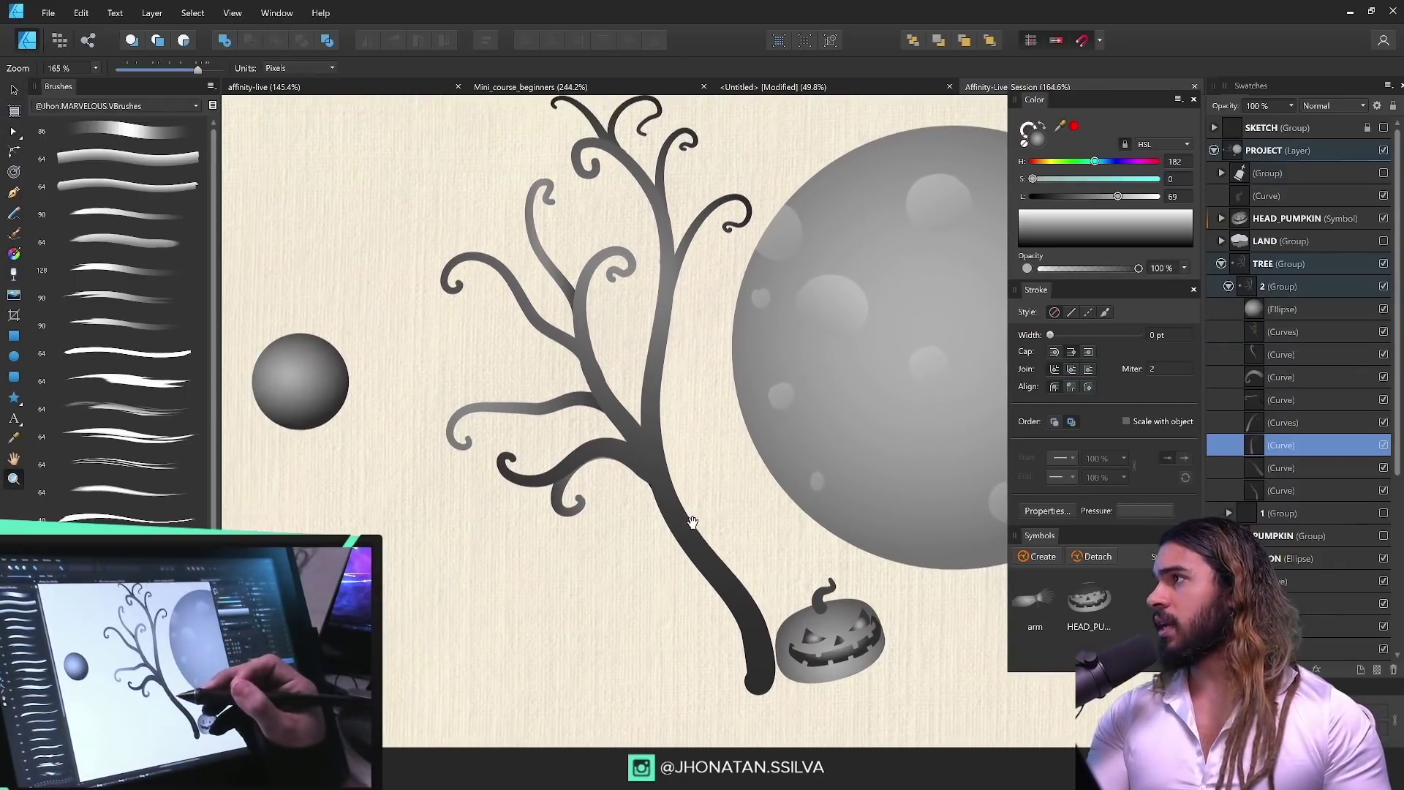
Step: Collapse the PROJECT layer to show only the top-level layers of the document
scroll(665, 522, down, 1)
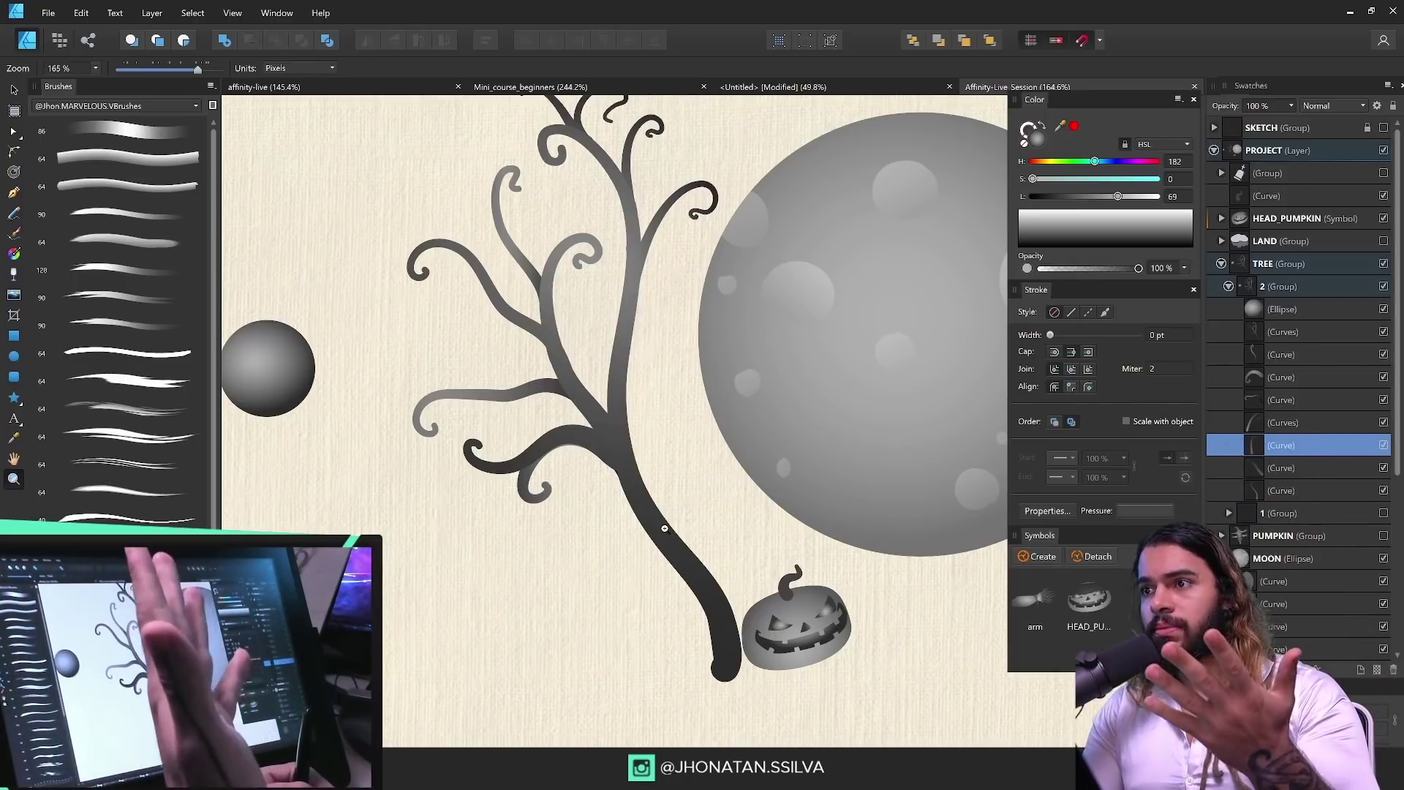
scroll(531, 492, down, 2)
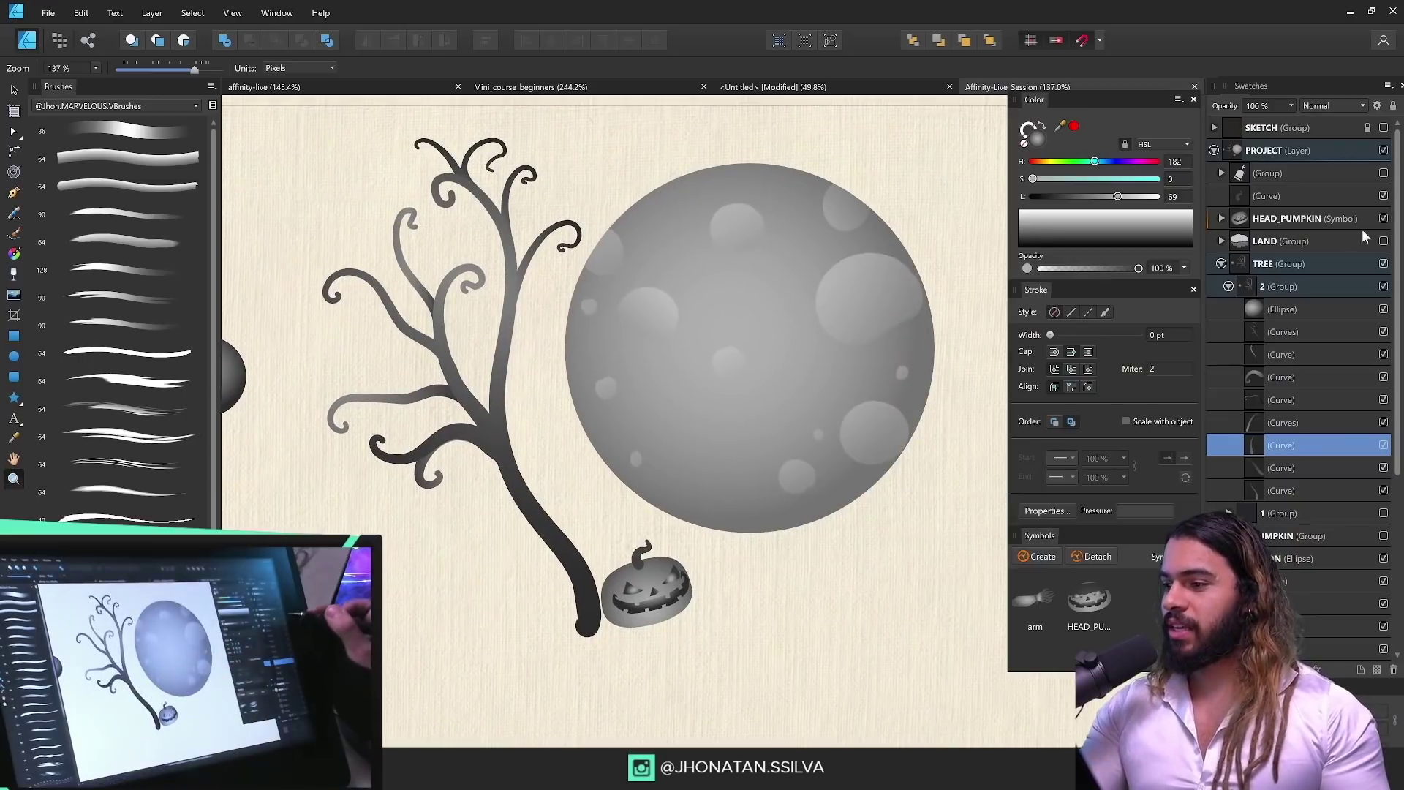
click(1213, 150)
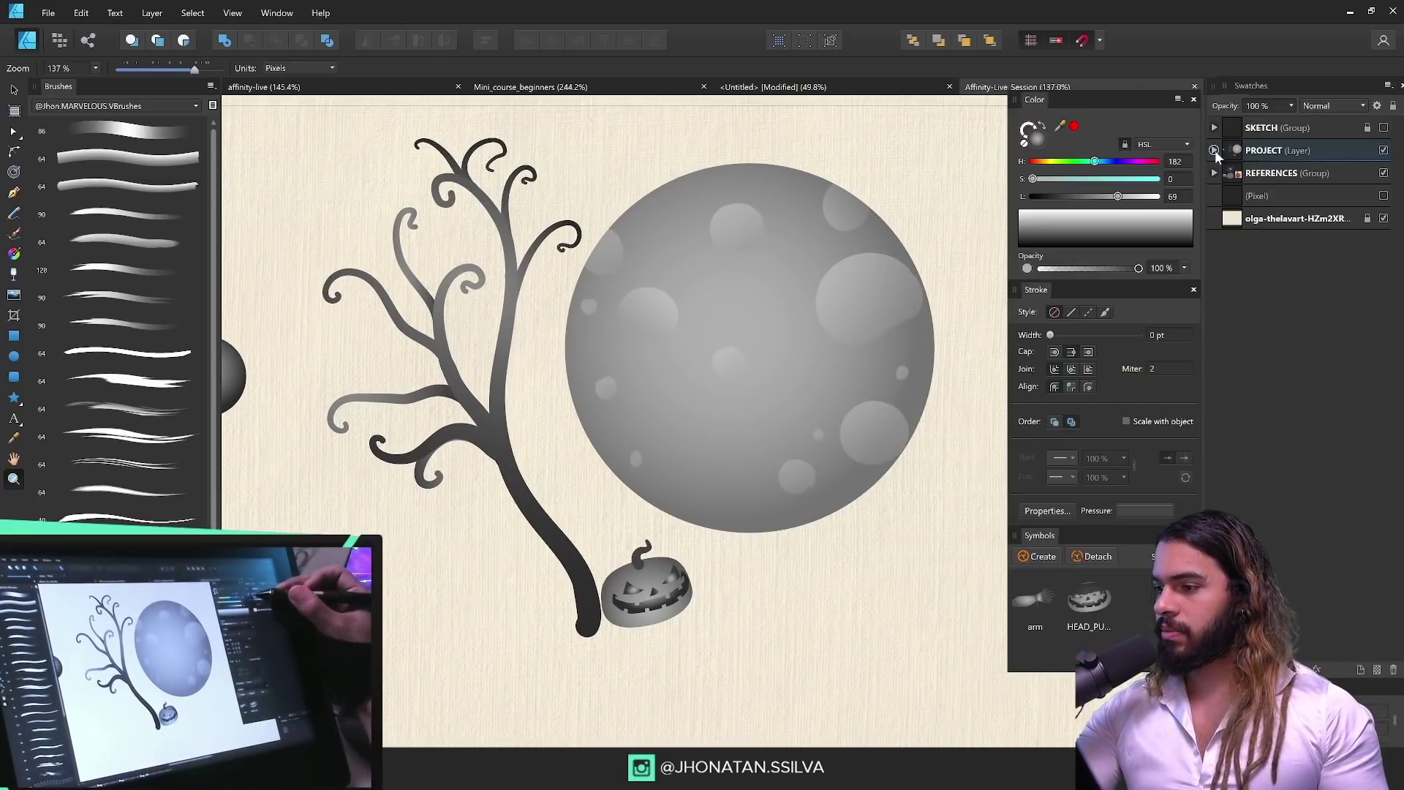
Step: Expand the PROJECT layer, collapse the TREE group, and show the LAND group and the tombstone group
click(1213, 151)
click(1222, 263)
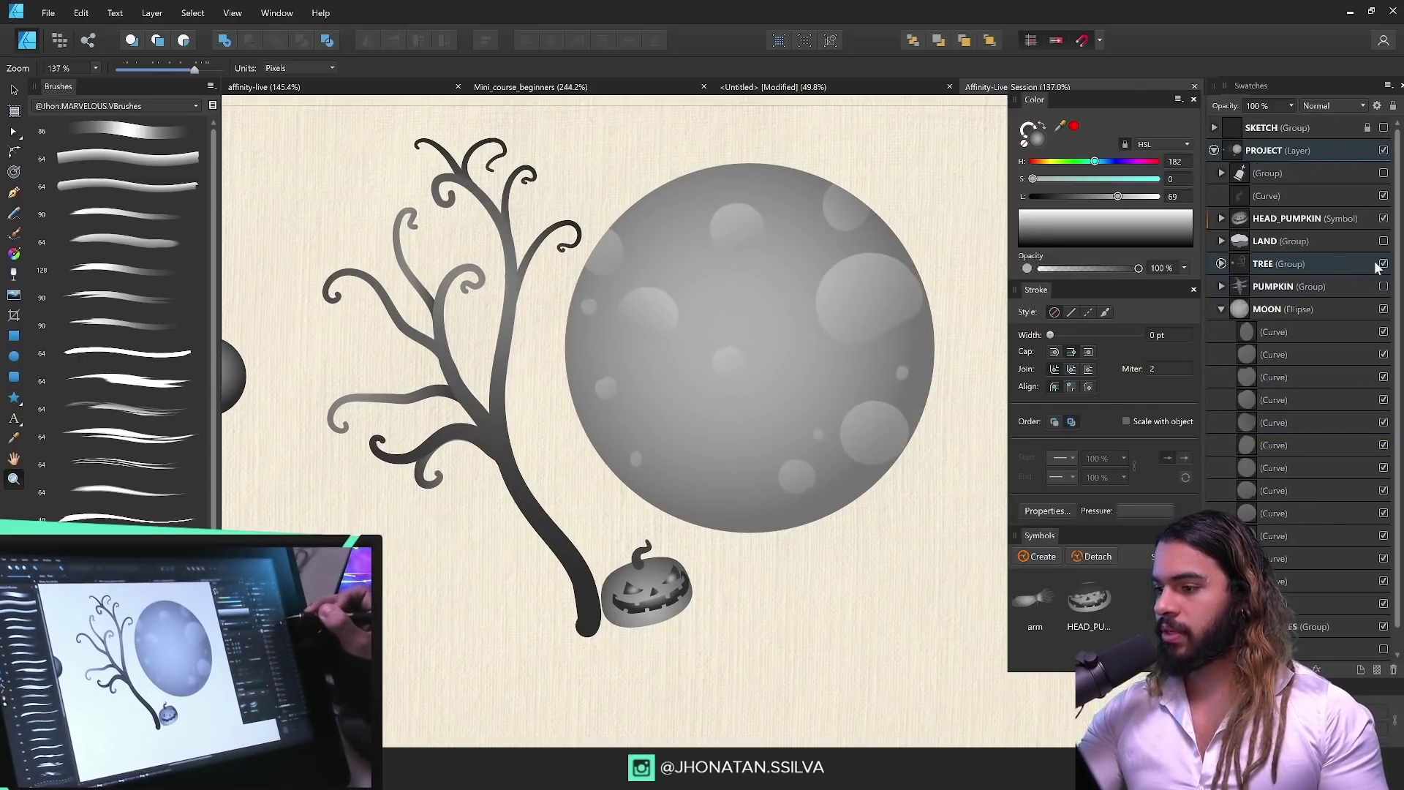
click(1384, 241)
drag(850, 580, 797, 415)
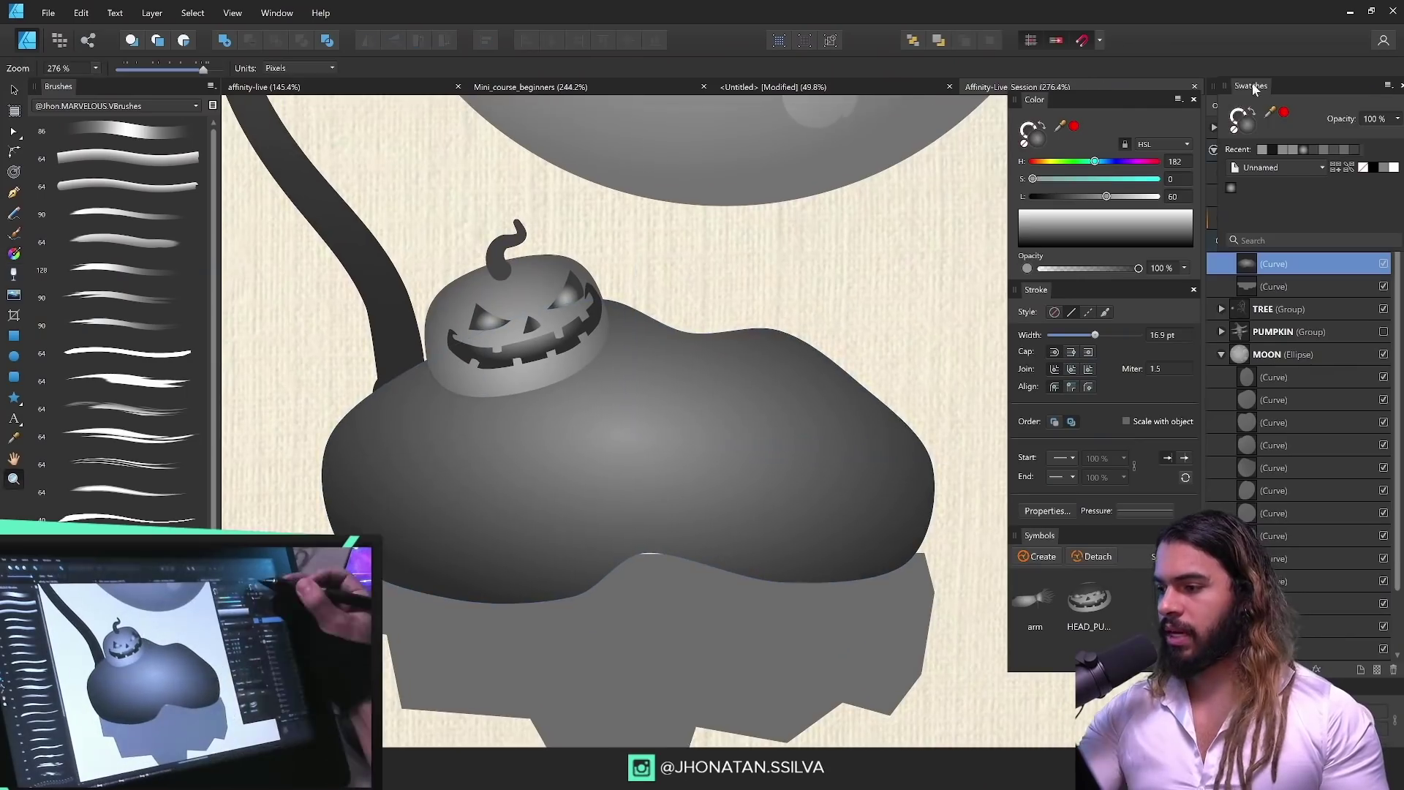
double_click(1251, 86)
click(1383, 173)
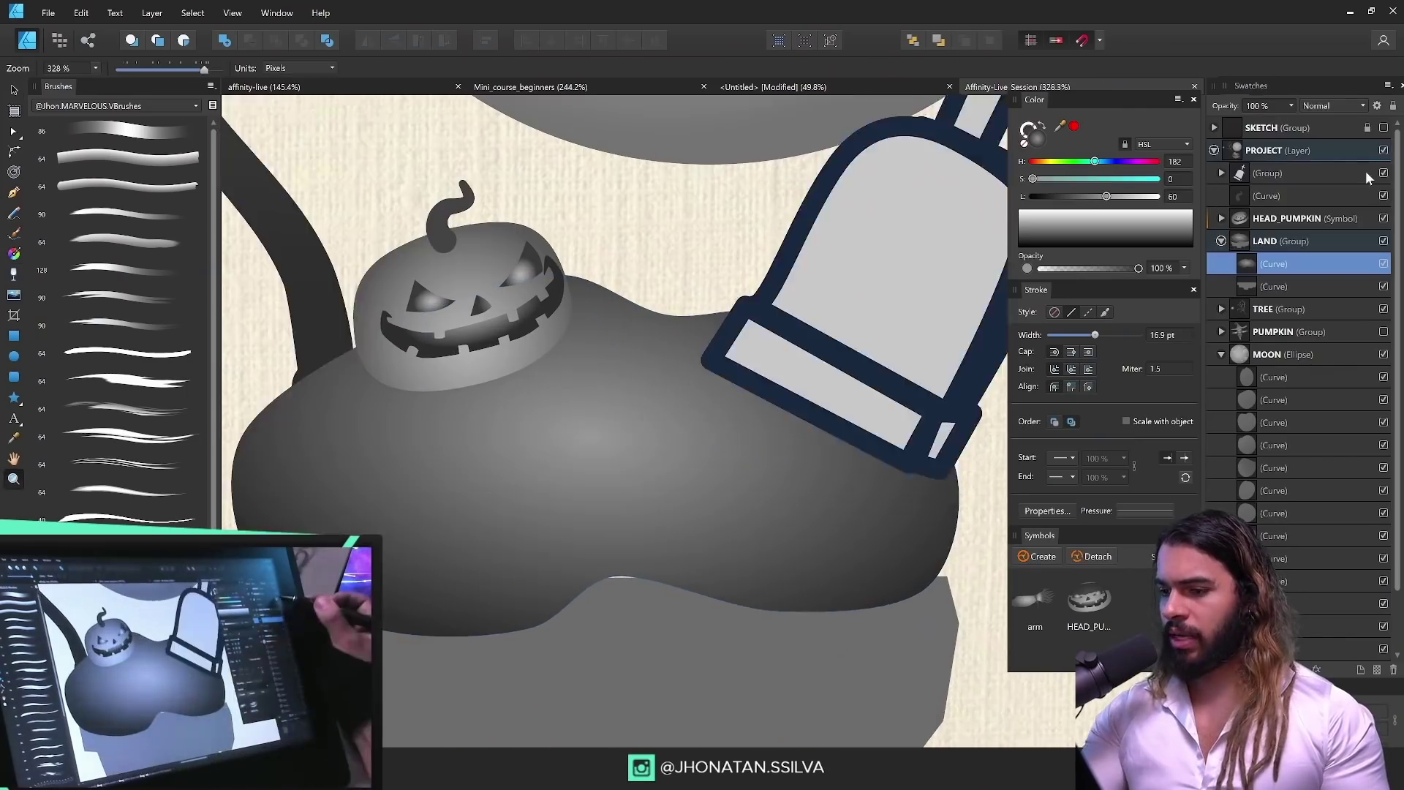
Step: Remove the dark blue outlines from the tombstone and cross shapes and give the tombstone pieces grey-to-dark gradient fills
click(1221, 172)
click(1274, 195)
shift+click(1274, 286)
click(1029, 131)
click(1024, 143)
click(695, 607)
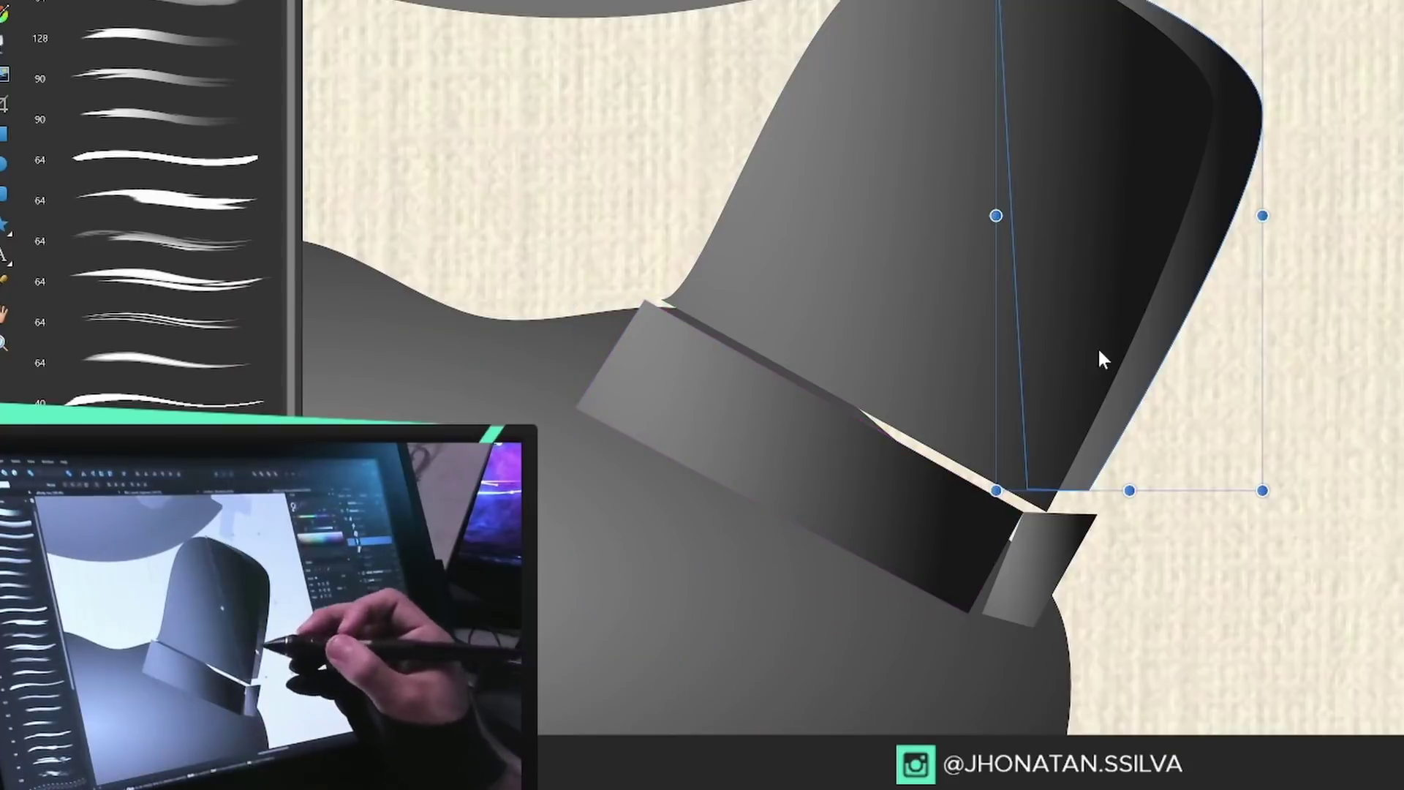
Step: Soften the gradient of the tombstone's base band and adjust the shapes to close the gap between band and stone
click(627, 549)
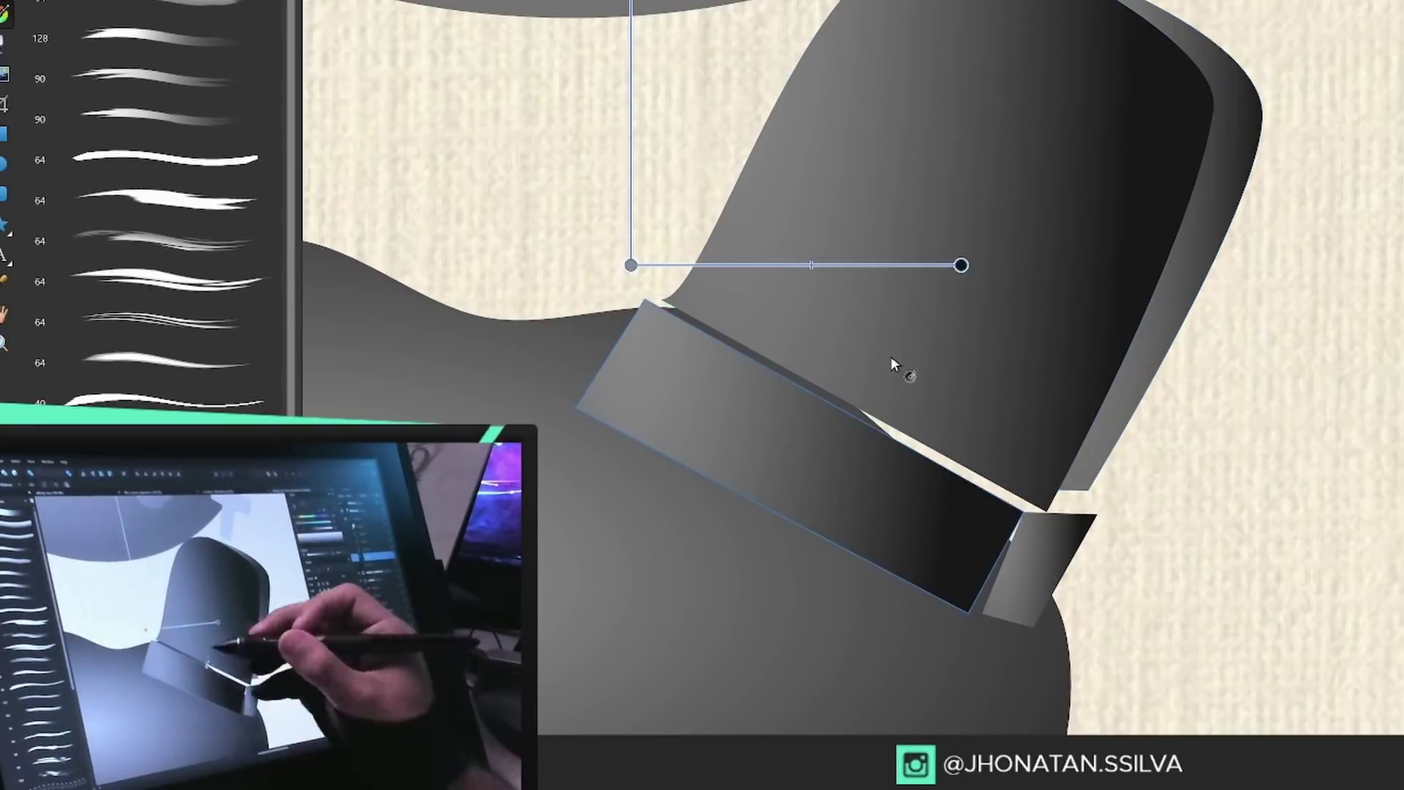
drag(627, 496, 644, 556)
drag(732, 593, 721, 599)
click(747, 566)
drag(878, 321, 883, 332)
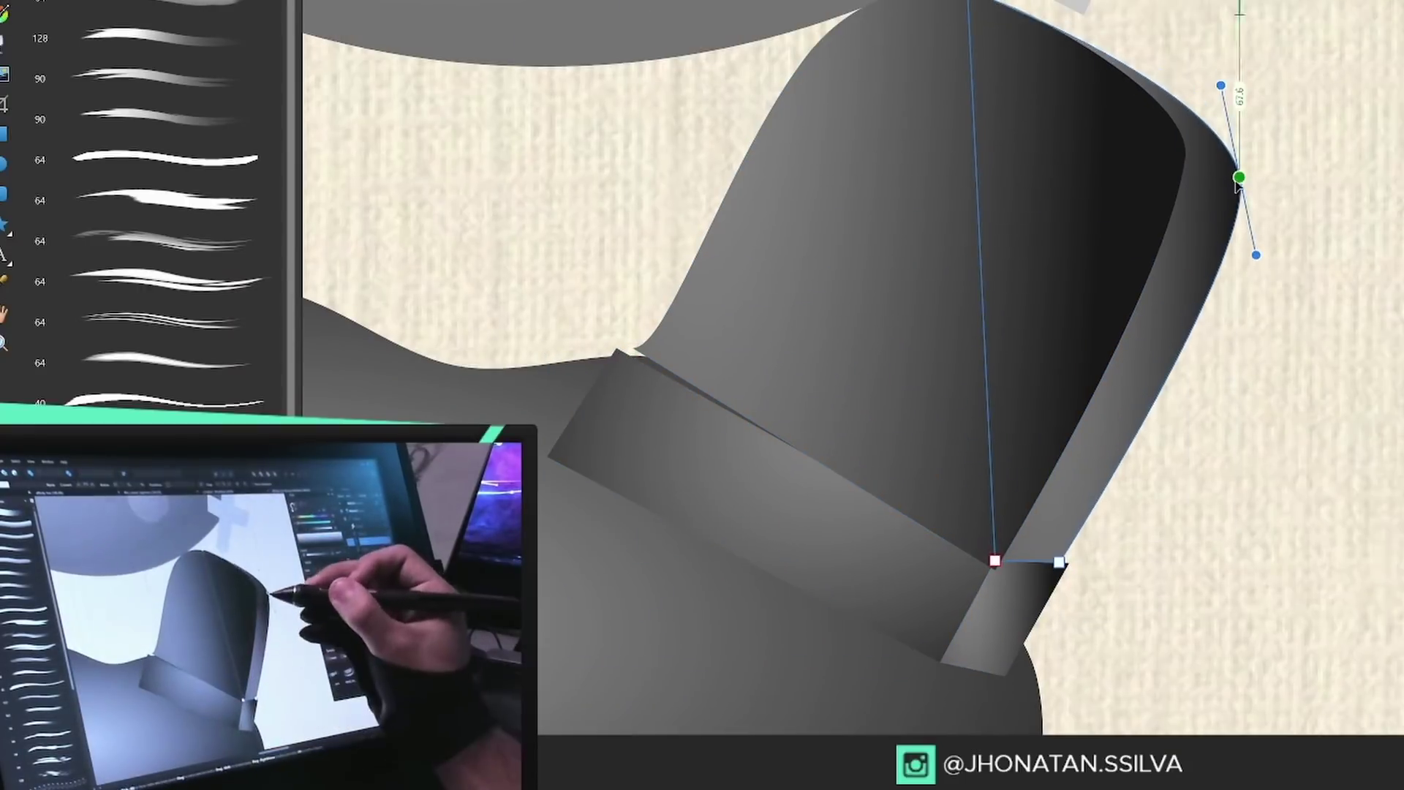
Step: Bulge the tombstone's side face outward at its upper curve node and redraw the gradients on the front and side faces
drag(1239, 179, 1259, 183)
key(v)
click(1179, 165)
click(1253, 169)
key(g)
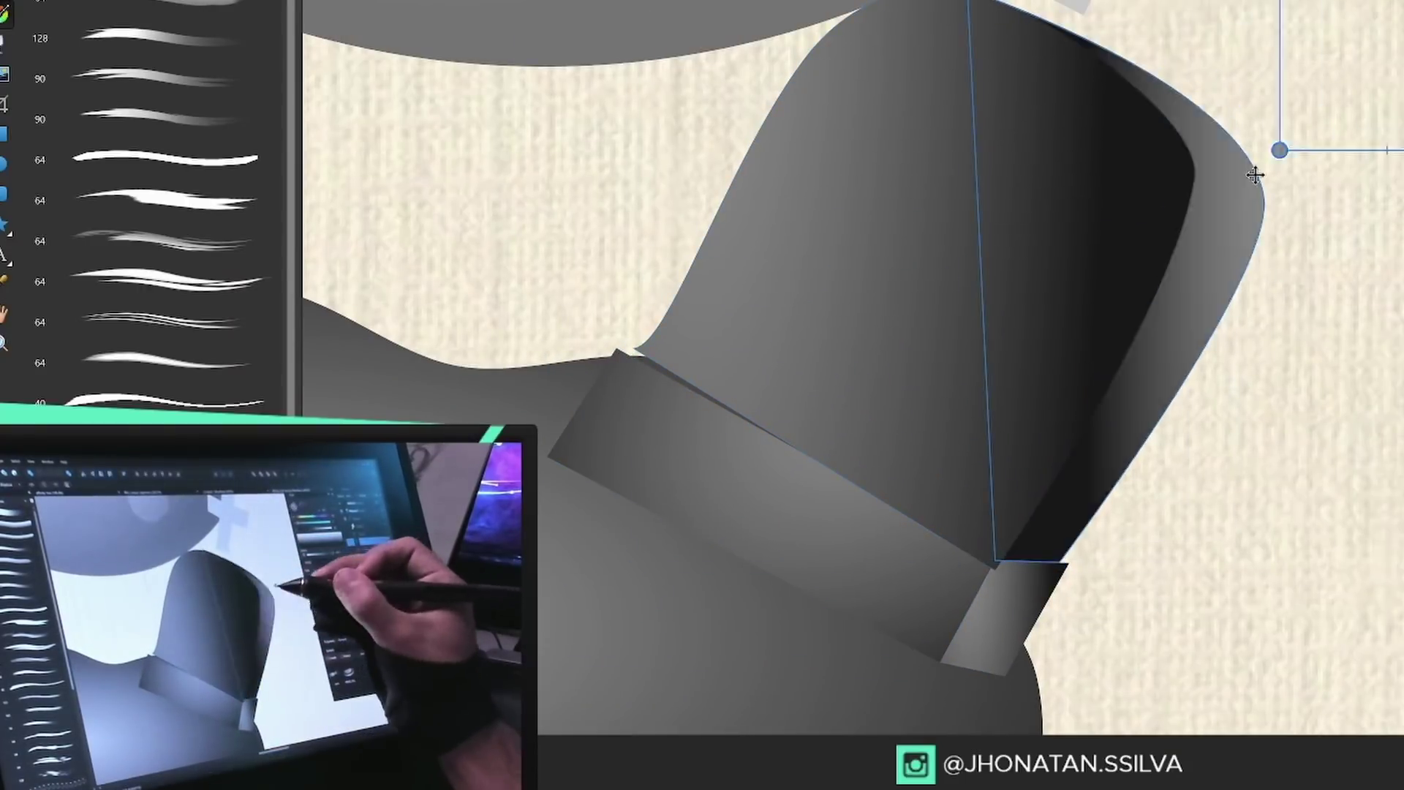
drag(893, 384, 923, 394)
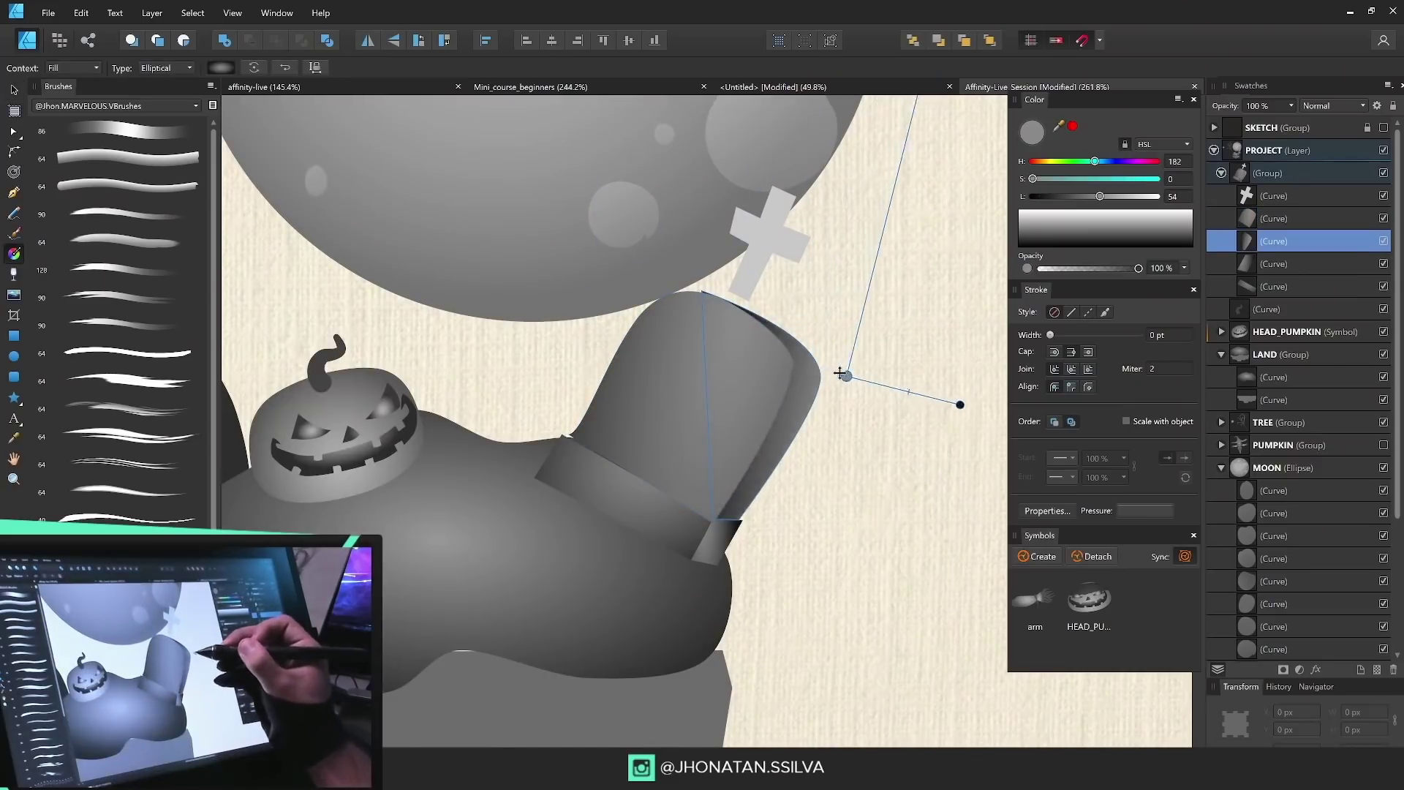
Step: Bring the base's side piece and the front band forward, above the tombstone's front and side faces
scroll(720, 457, up, 4)
click(724, 578)
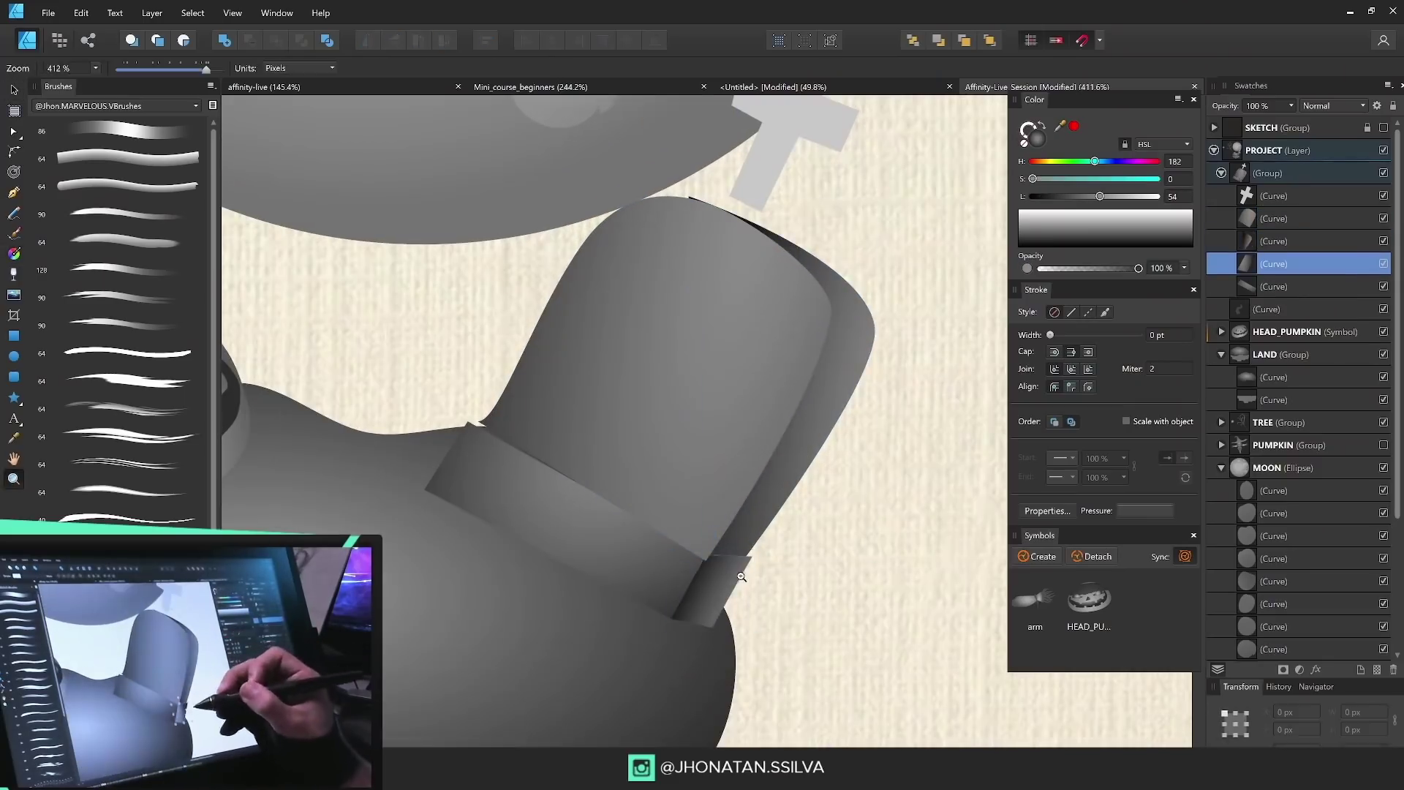
key(ctrl+])
key(ctrl+])
click(547, 556)
key(ctrl+])
key(ctrl+])
Step: Paste the copied gradient style onto the cross and redraw its elliptical gradient from the crossing point towards the dark foot
scroll(546, 556, down, 2)
key(v)
click(684, 258)
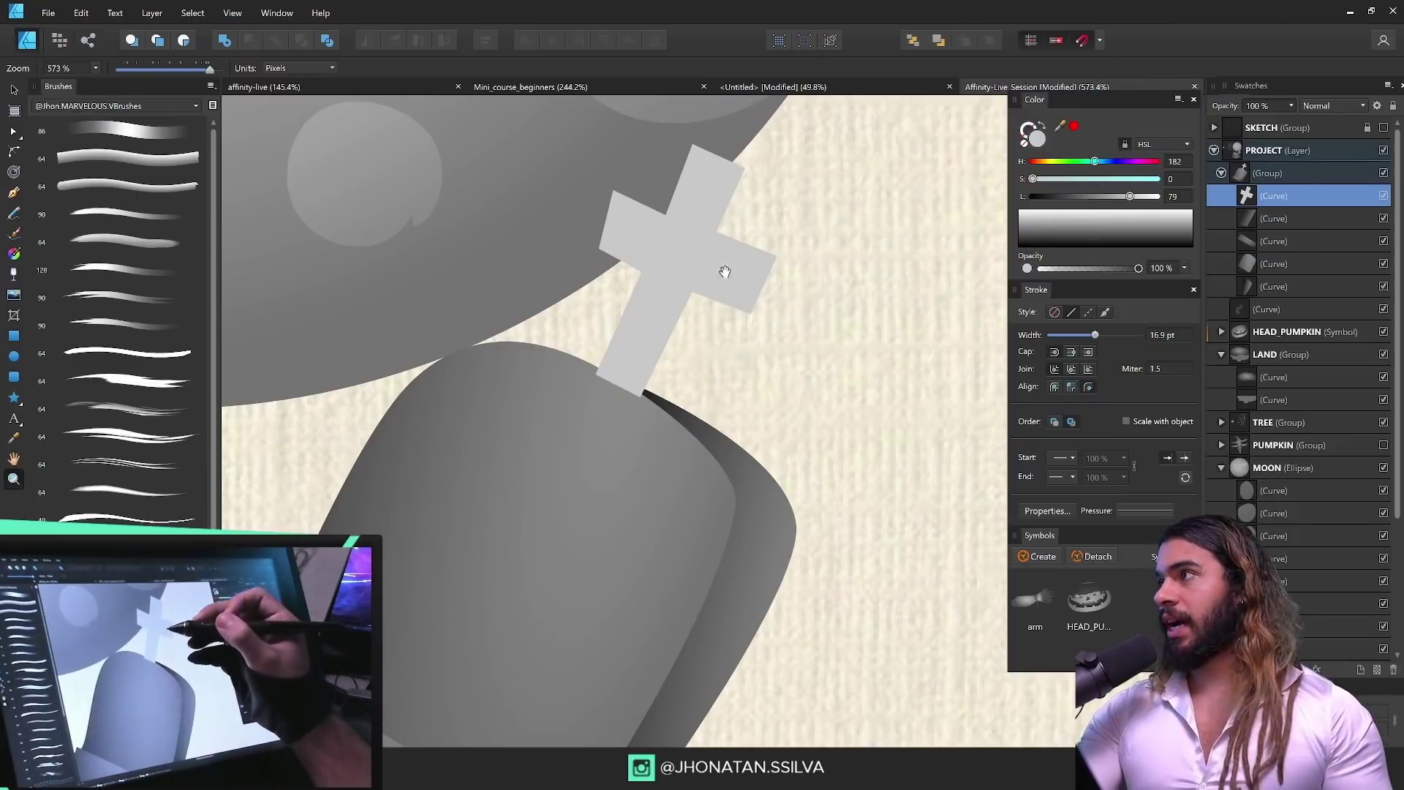
drag(724, 272, 743, 310)
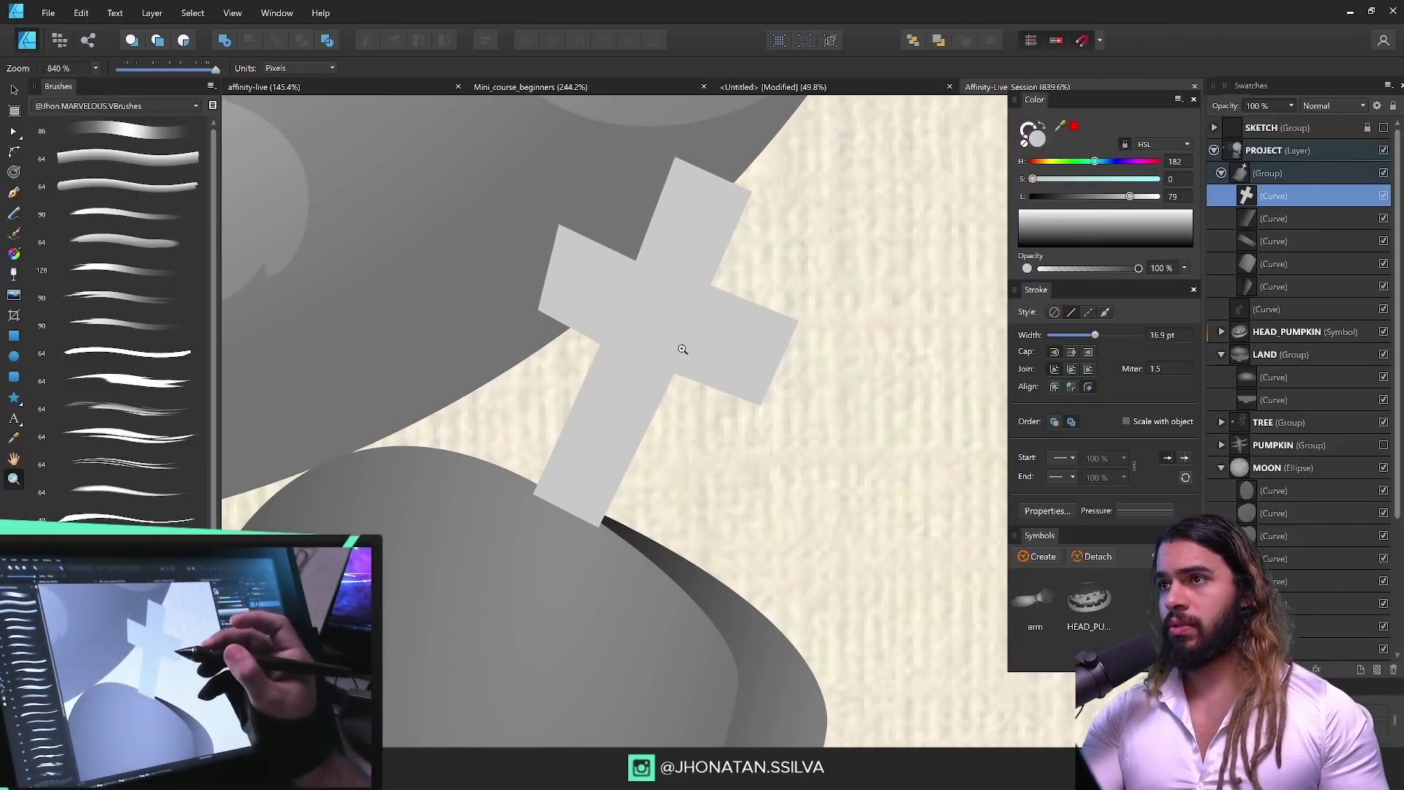
drag(683, 349, 693, 366)
key(a)
key(ctrl+shift+v)
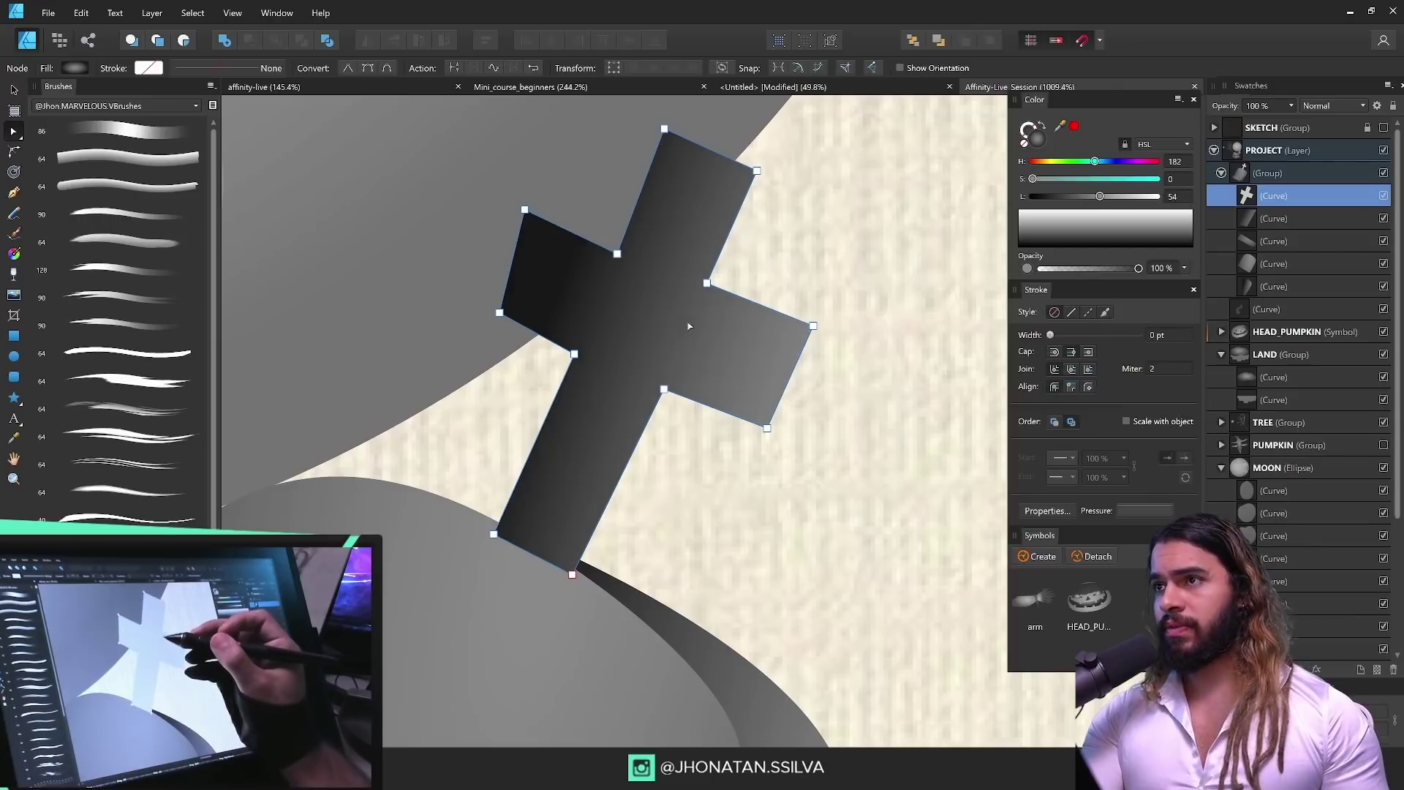
key(g)
drag(635, 258, 675, 602)
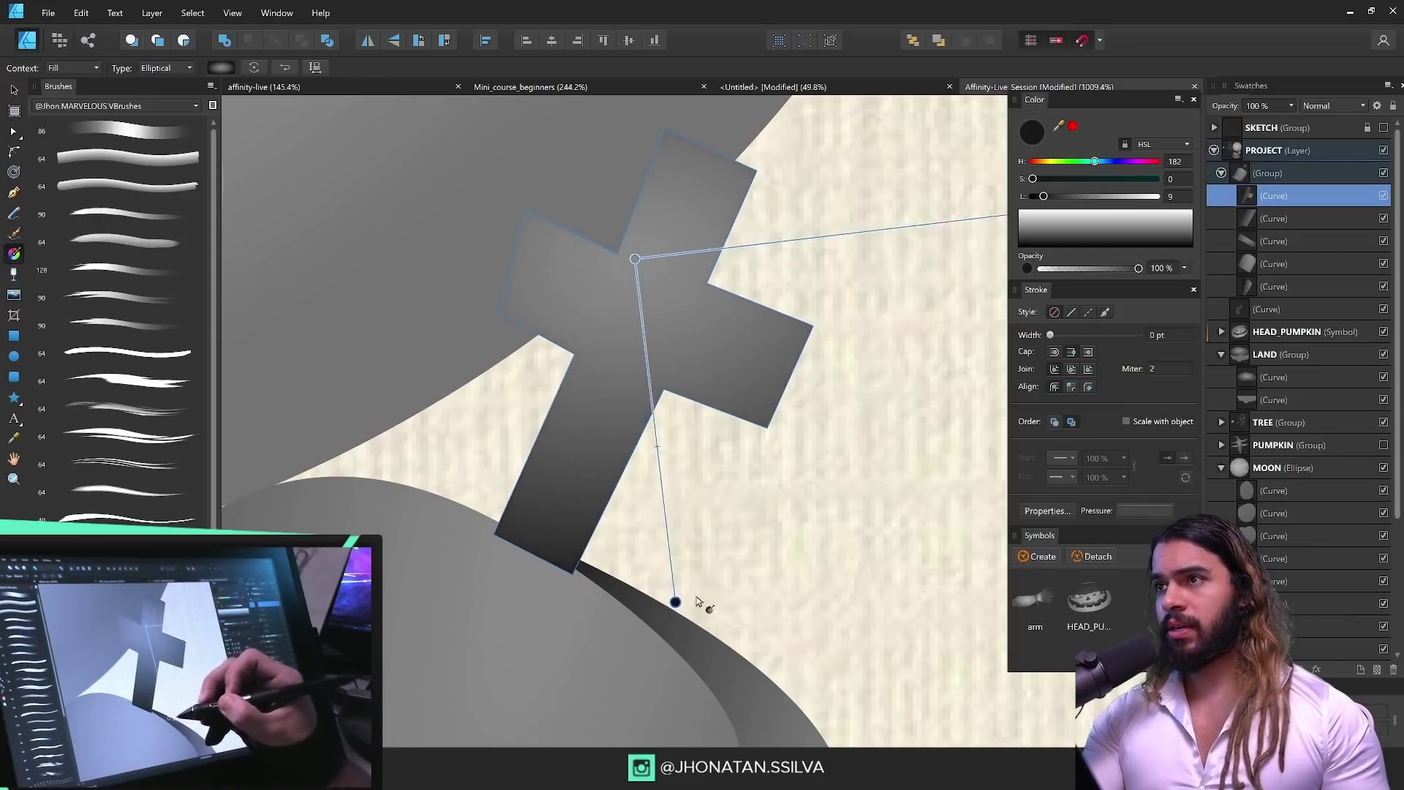
Step: Raise the inner corner node beneath the cross's left arm to even out the arm's shape
key(a)
click(578, 343)
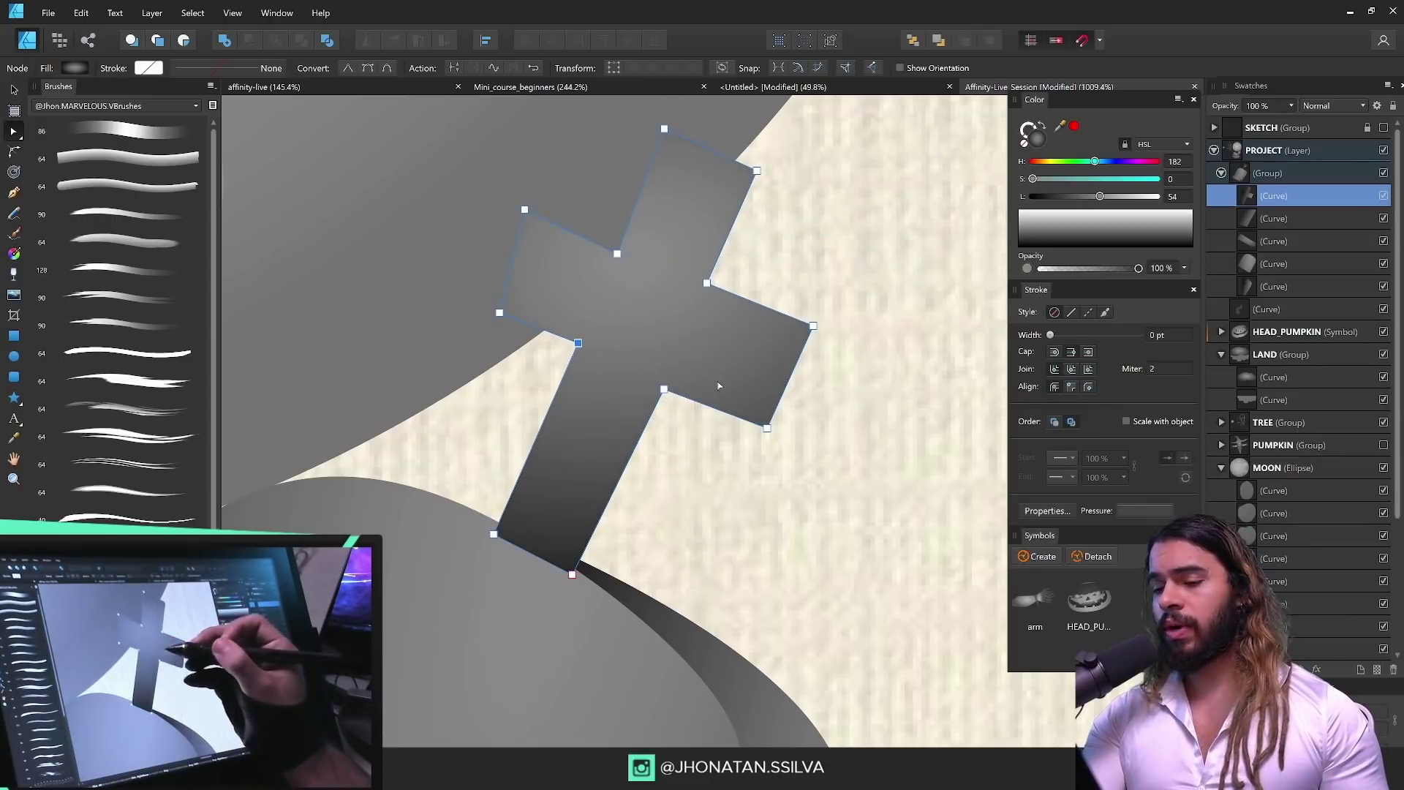
drag(718, 385, 689, 376)
key(v)
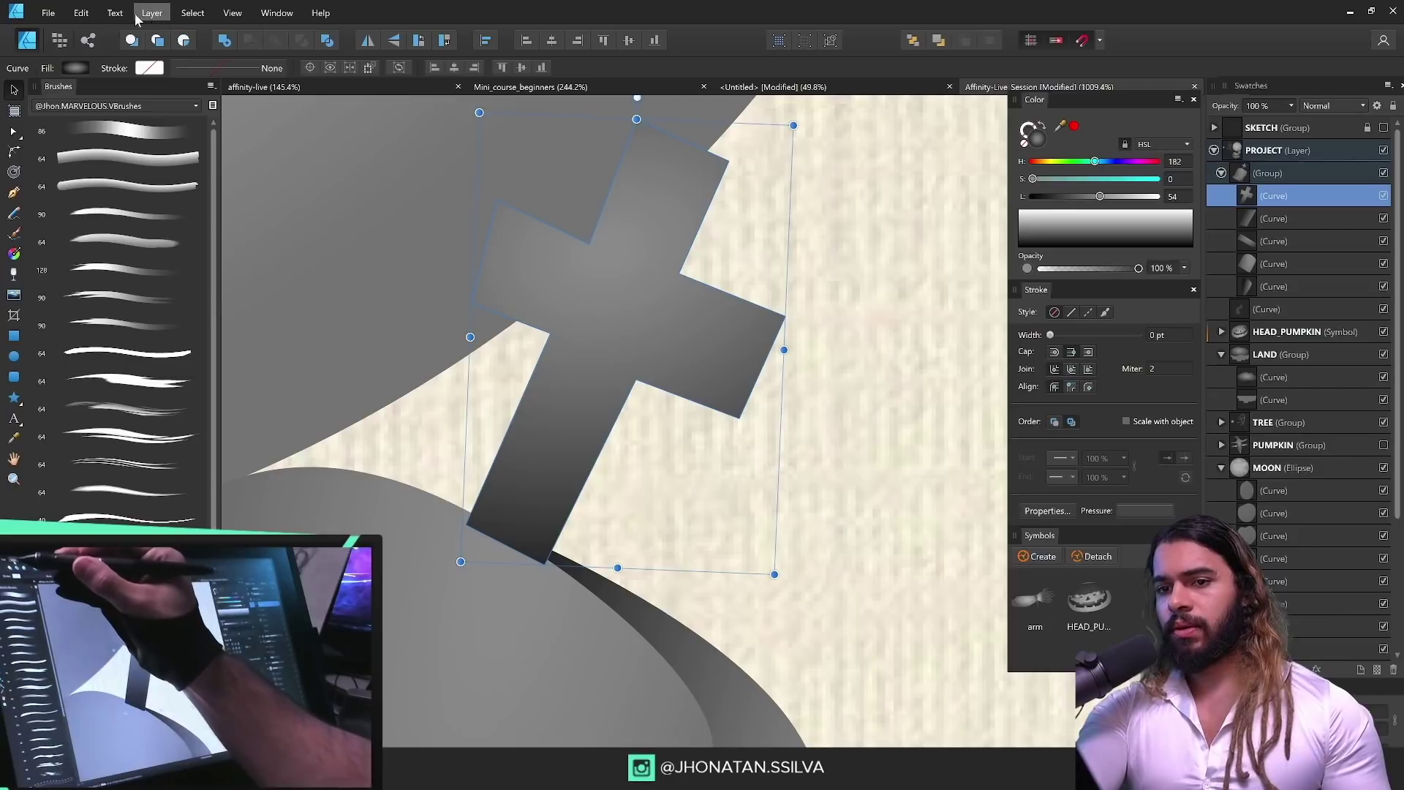
Step: Duplicate the cross, offset the copy slightly down and to the right, and place it behind the original
click(81, 13)
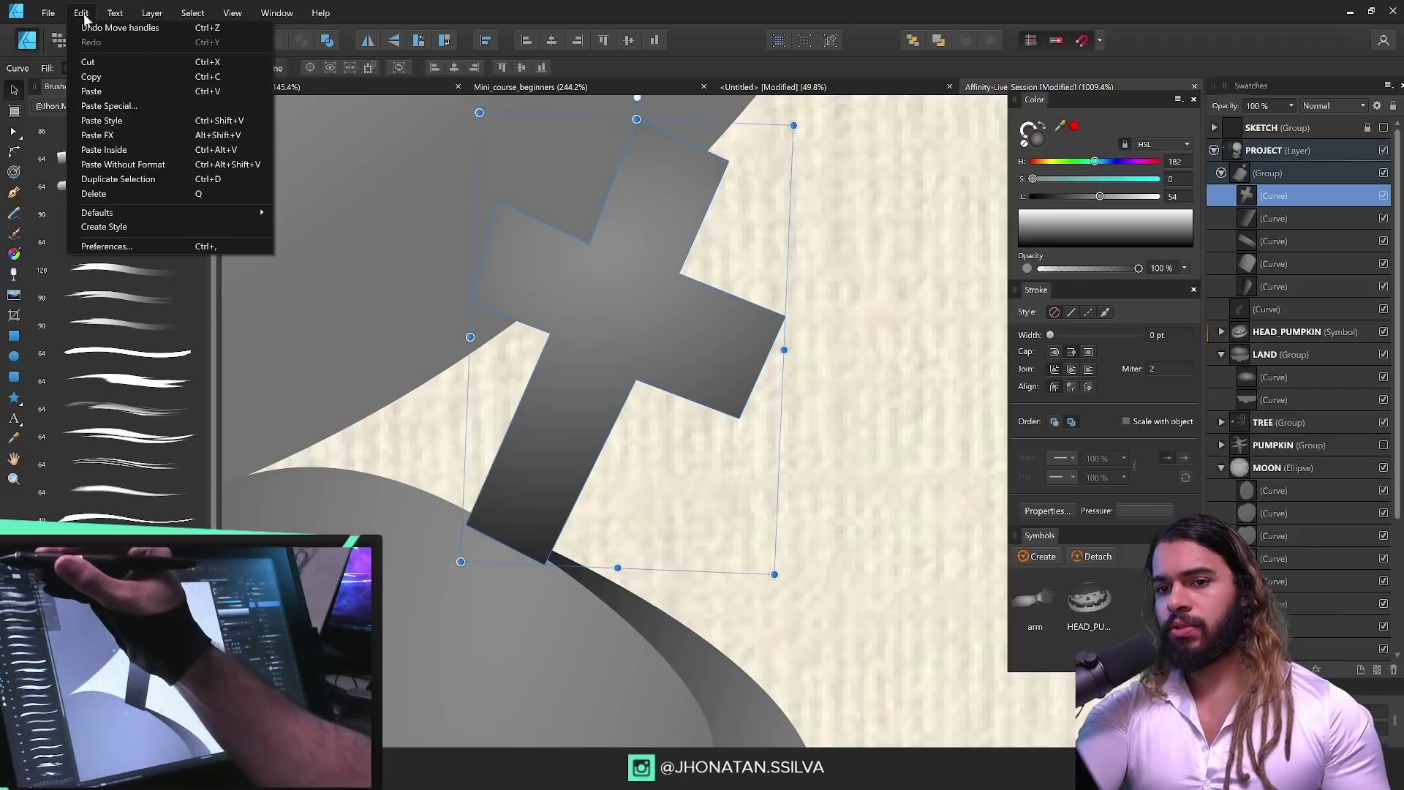
click(207, 180)
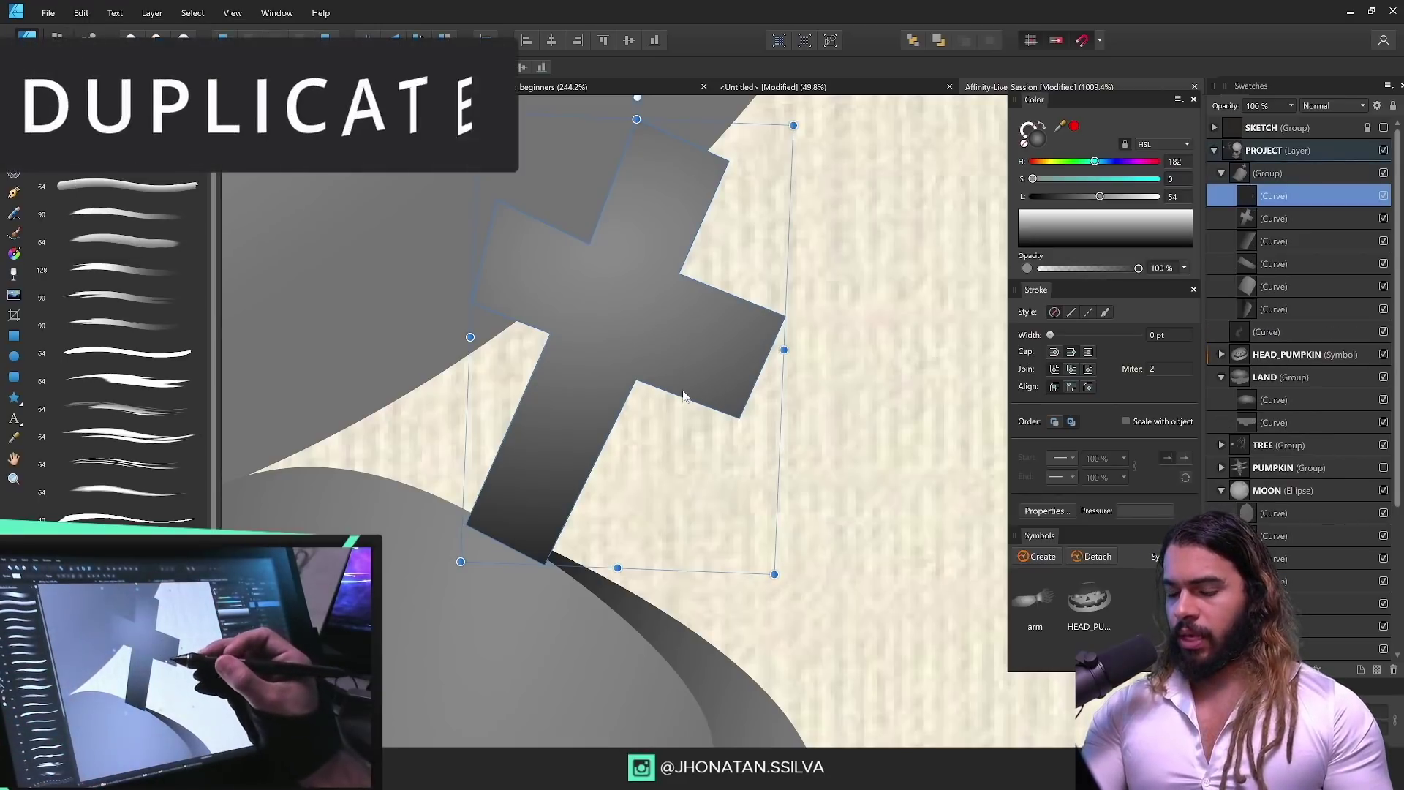
drag(674, 397, 714, 423)
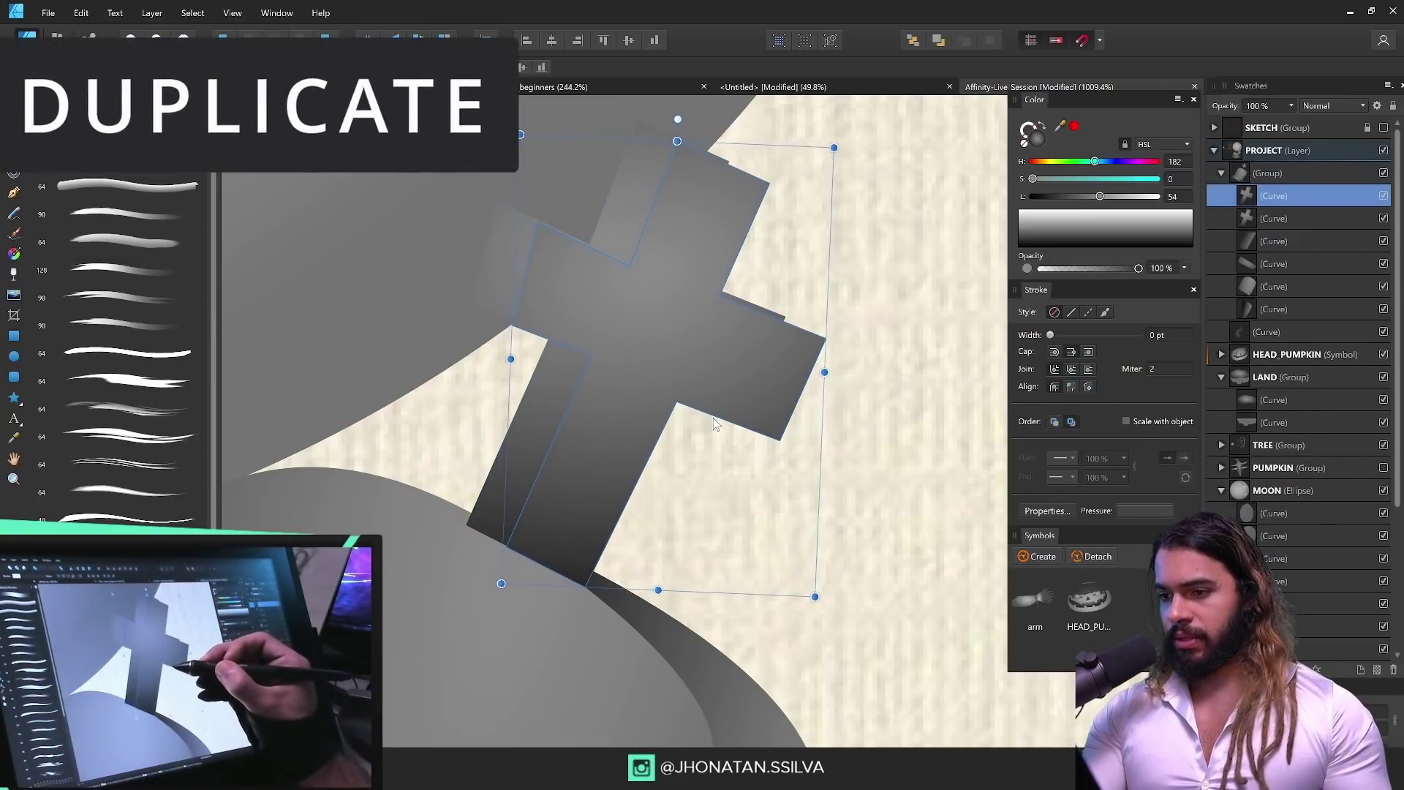
double_click(1305, 197)
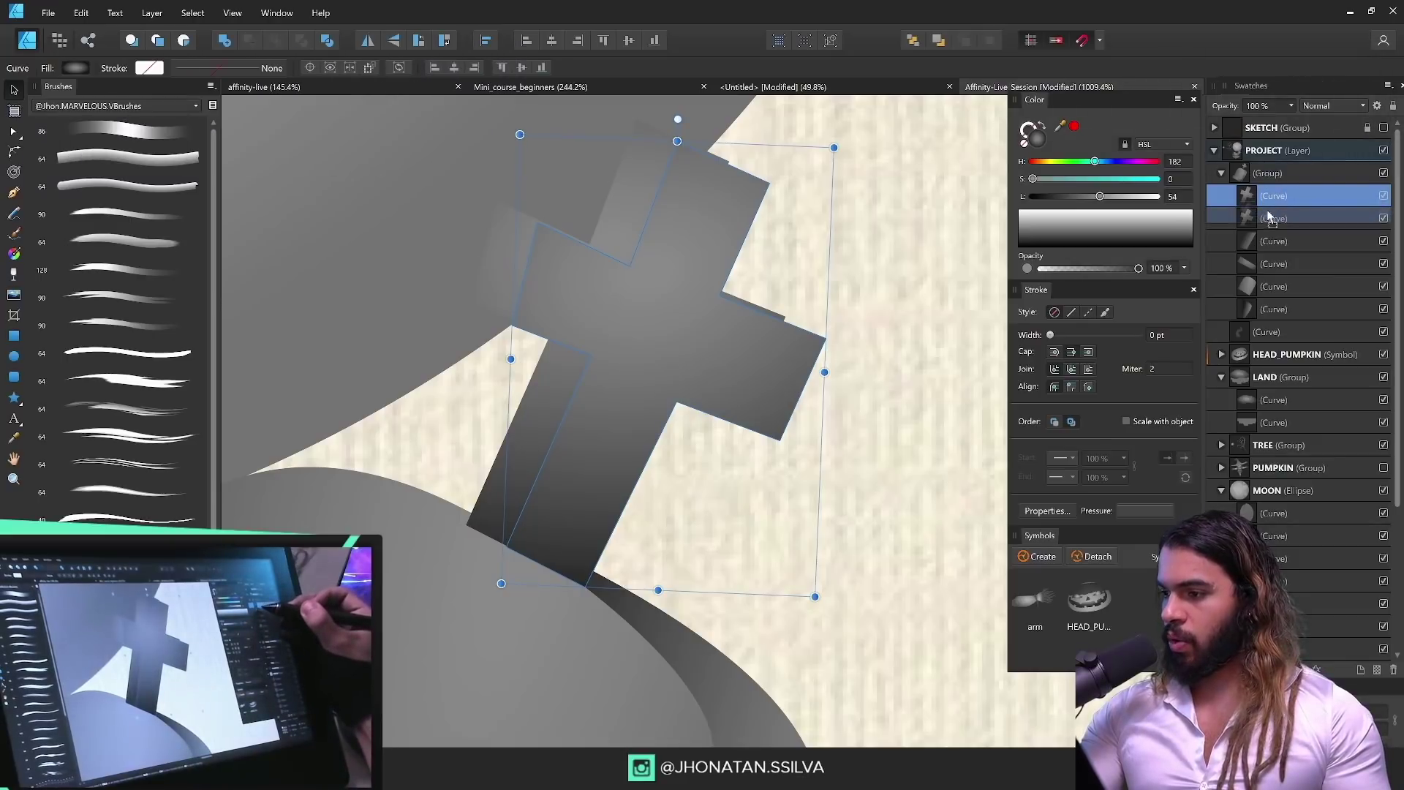
drag(1270, 218, 1255, 229)
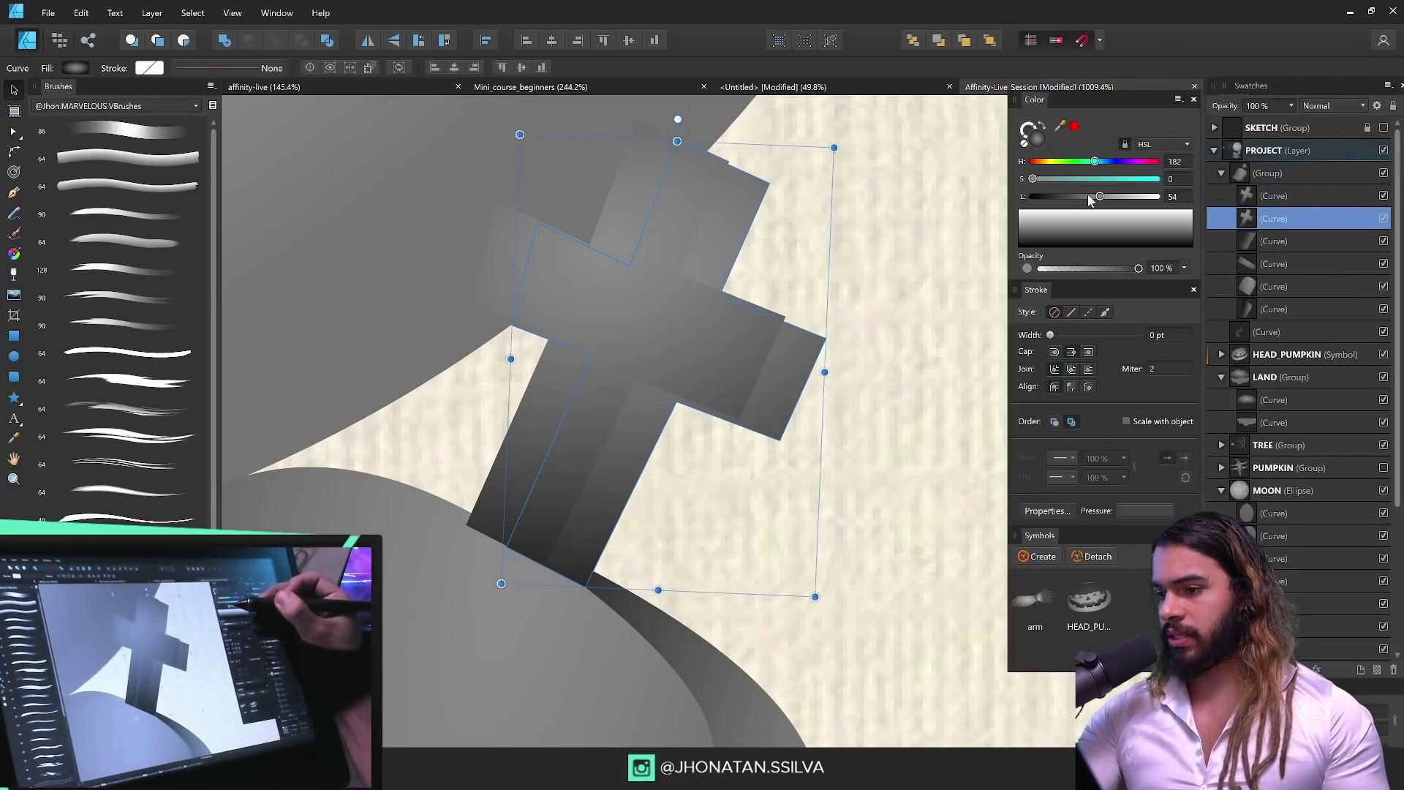
Step: Darken the rear cross to lightness 24, draw a linear gradient across its arm, and set the dark stop's lightness to 21
drag(1090, 201, 1064, 196)
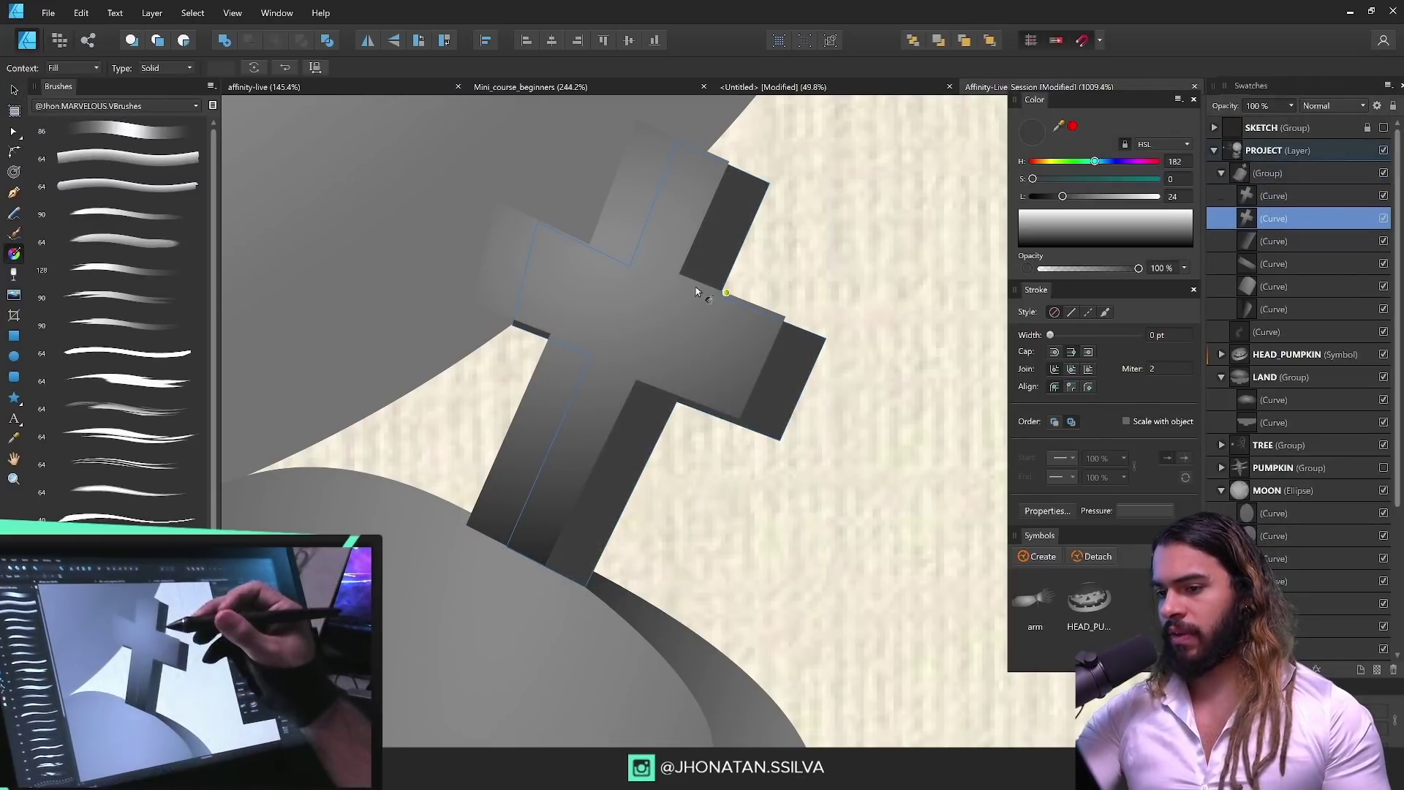
drag(688, 272, 891, 471)
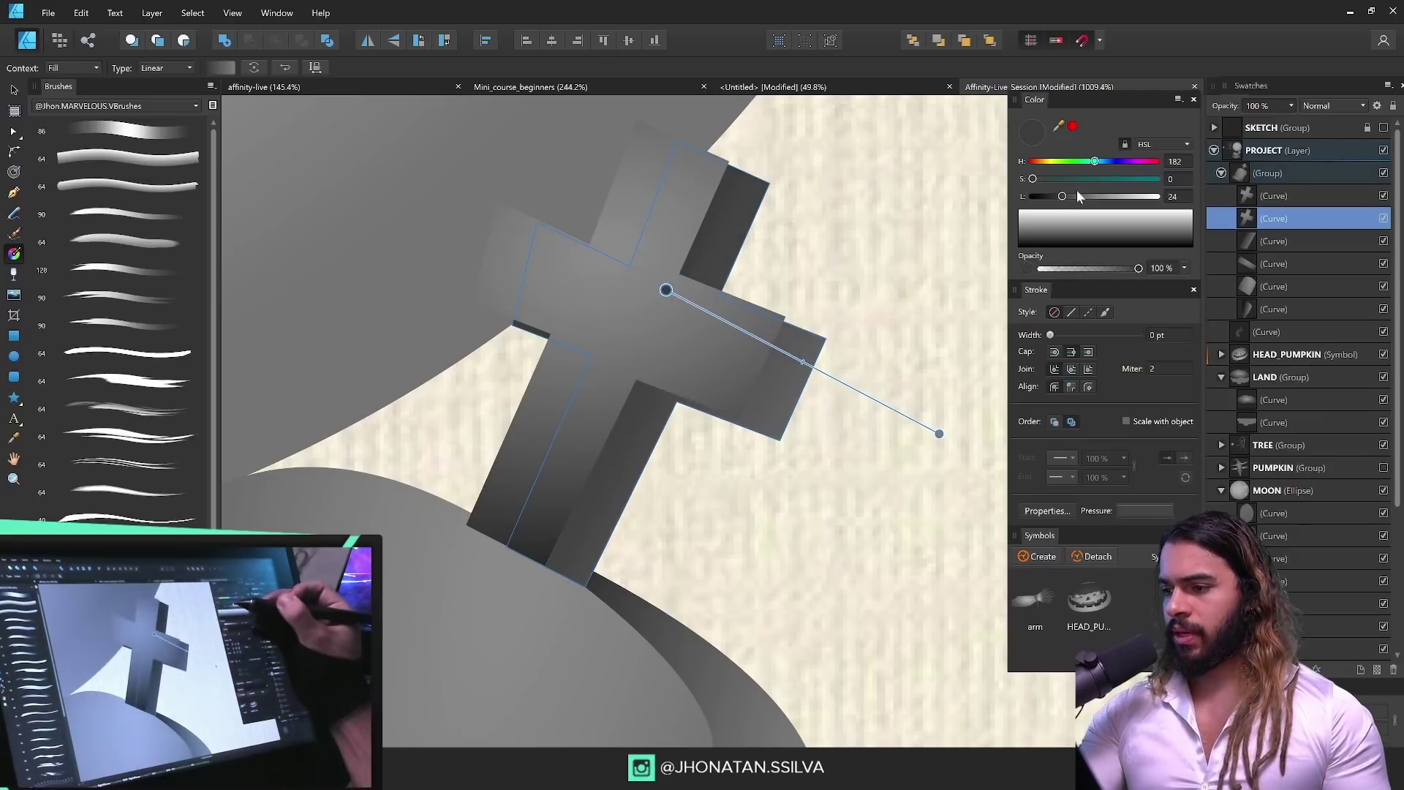
drag(1079, 196, 1060, 202)
Step: Move the rear cross's nodes so its arm corners meet the front cross and no sliver shows beneath the left arm
key(a)
scroll(784, 144, up, 5)
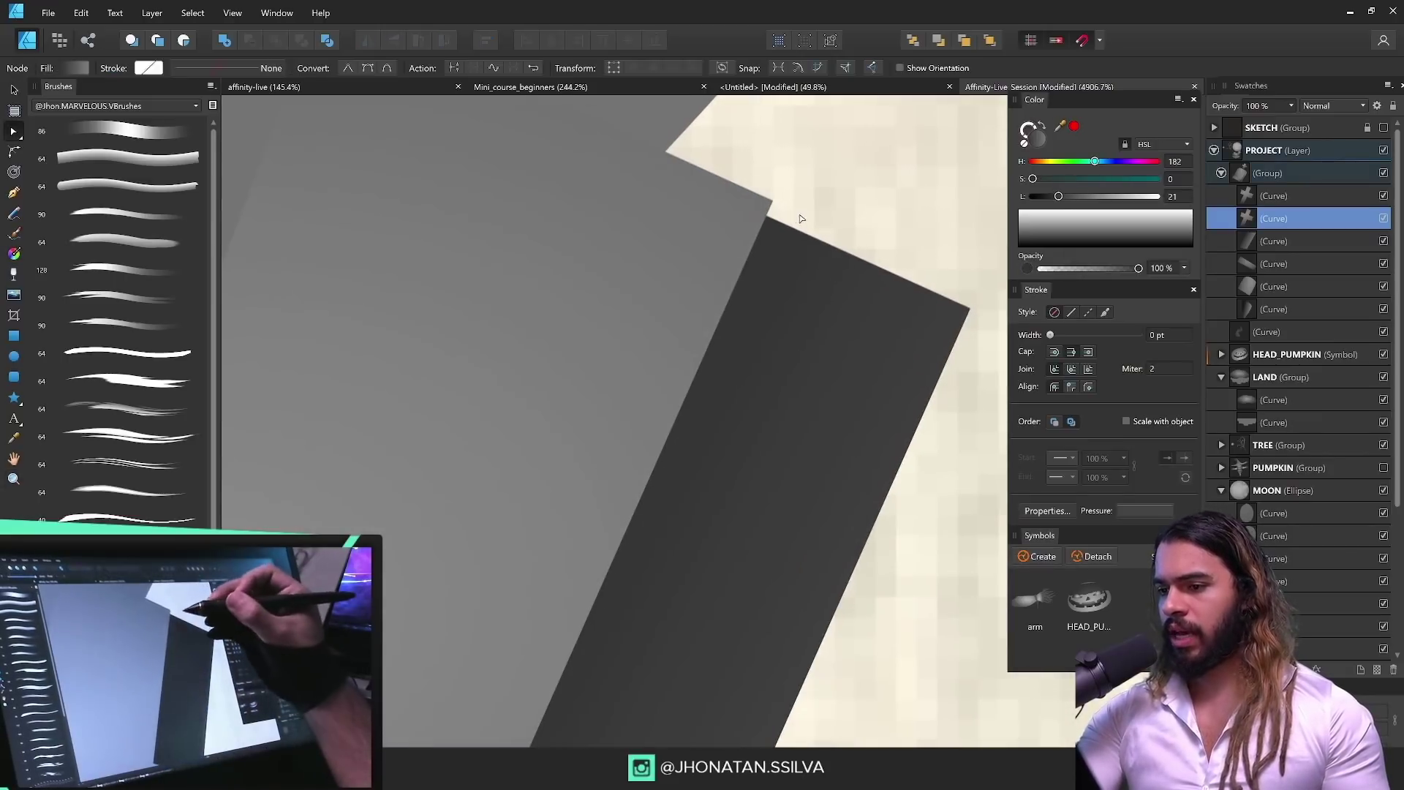
scroll(768, 202, down, 4)
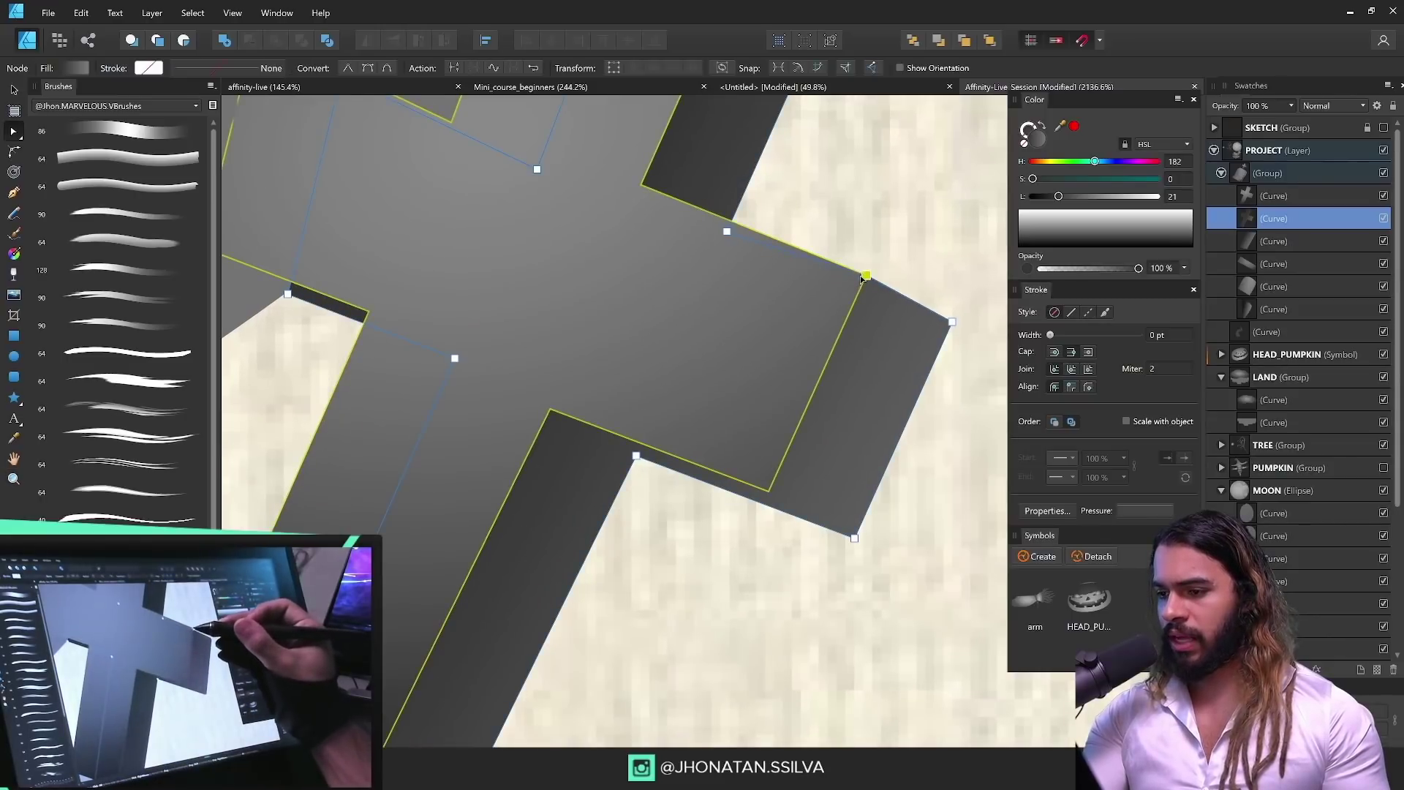
drag(395, 282, 595, 334)
key(z)
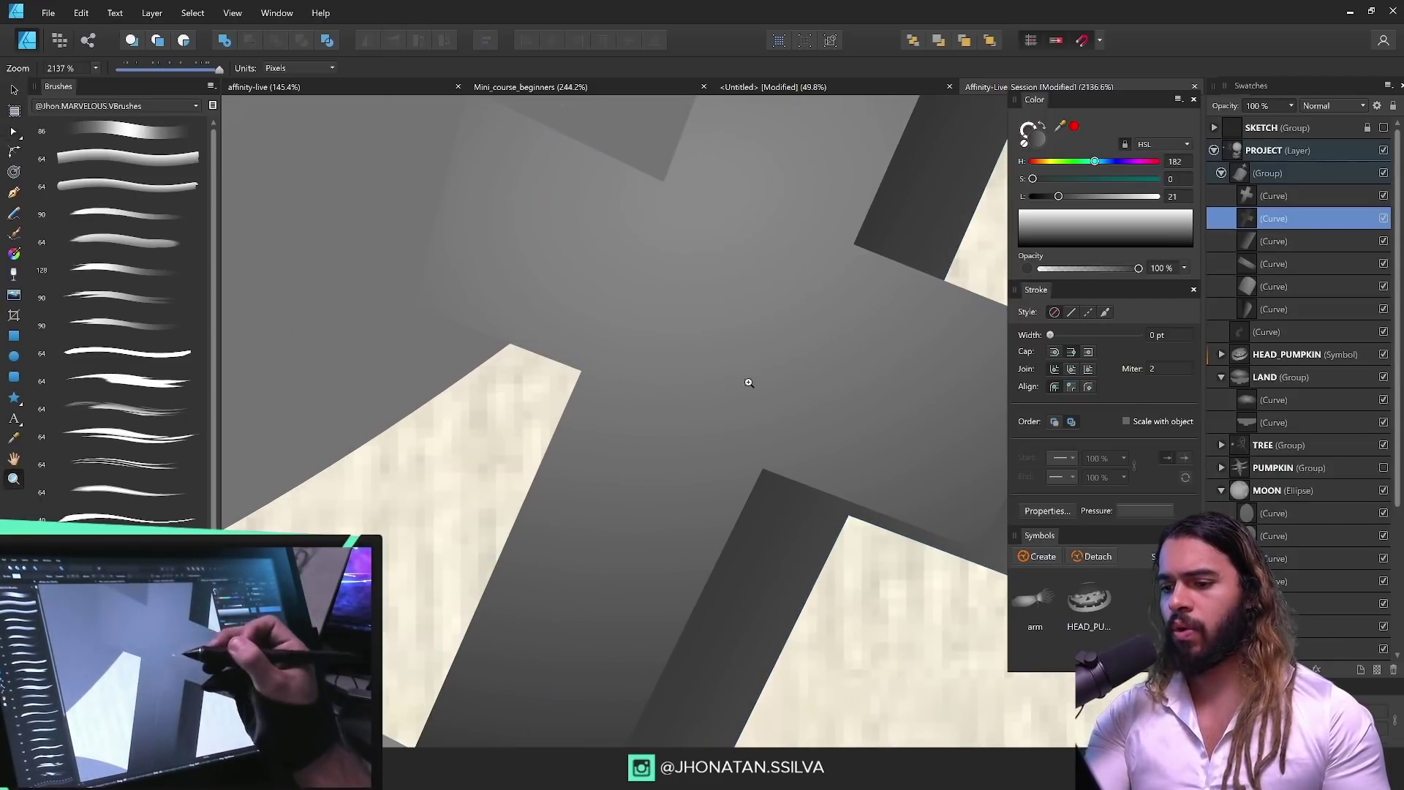
scroll(765, 311, down, 2)
drag(753, 540, 505, 611)
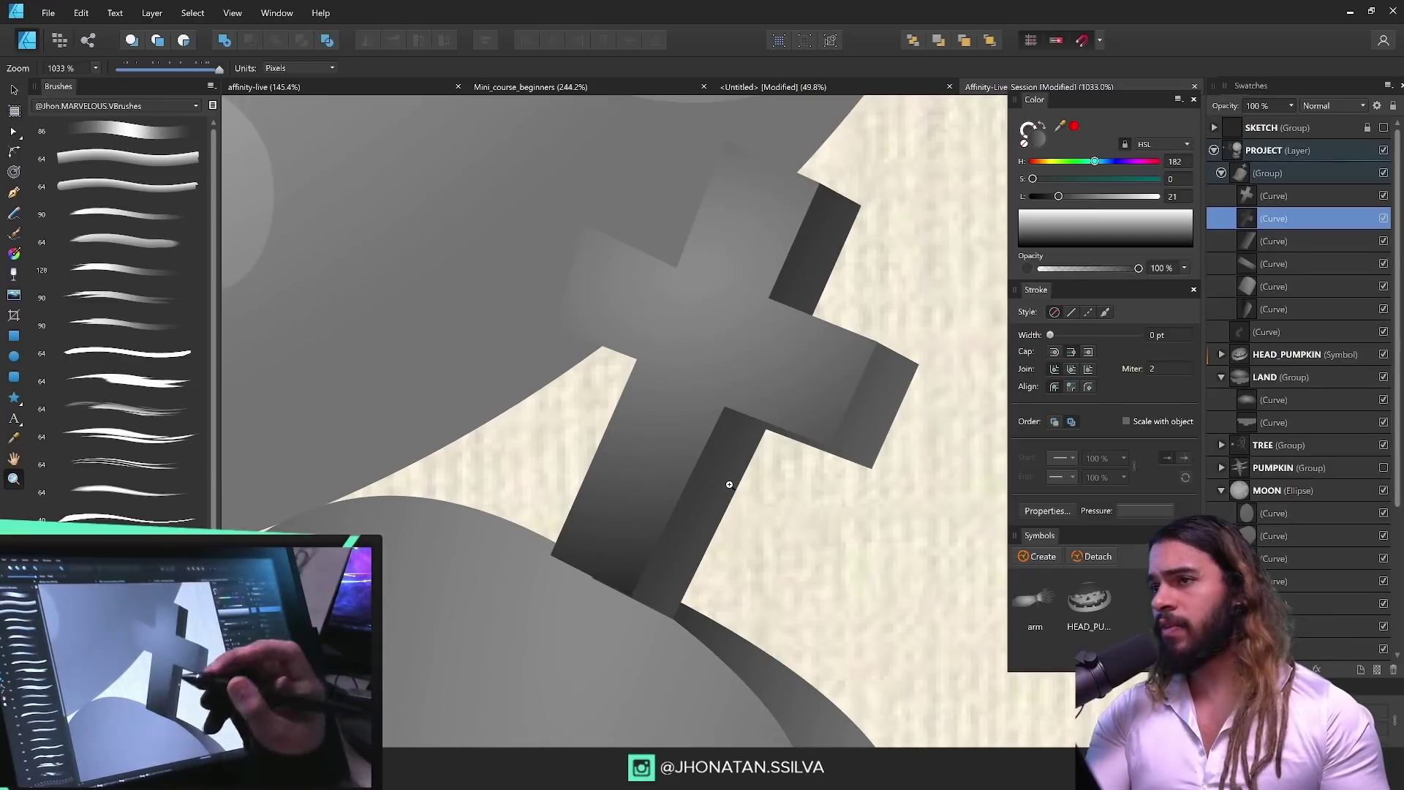
Step: Reshape the foot of the rear cross by adding and moving nodes so it sits flush with the tombstone's top edge
drag(728, 515, 743, 406)
key(v)
click(650, 479)
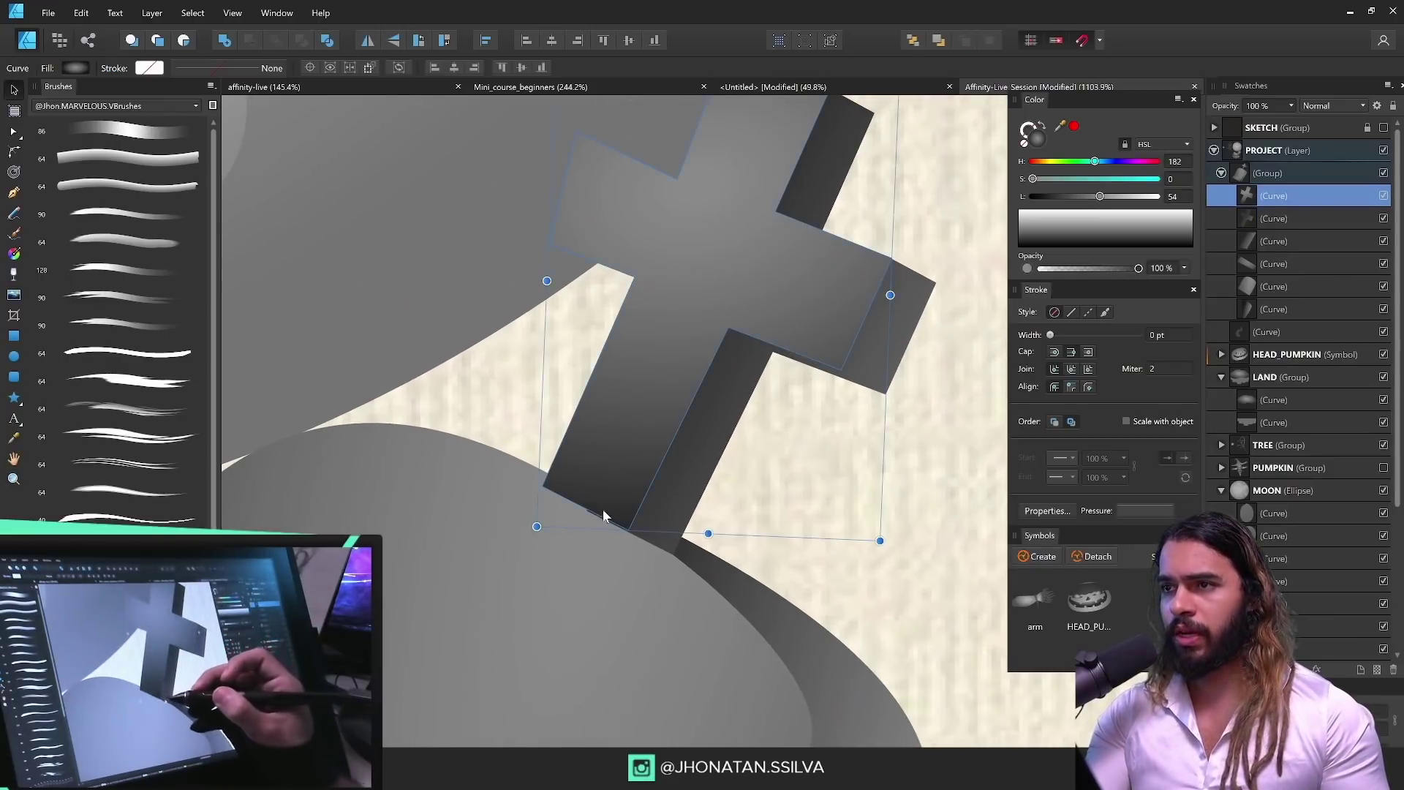
click(654, 521)
key(a)
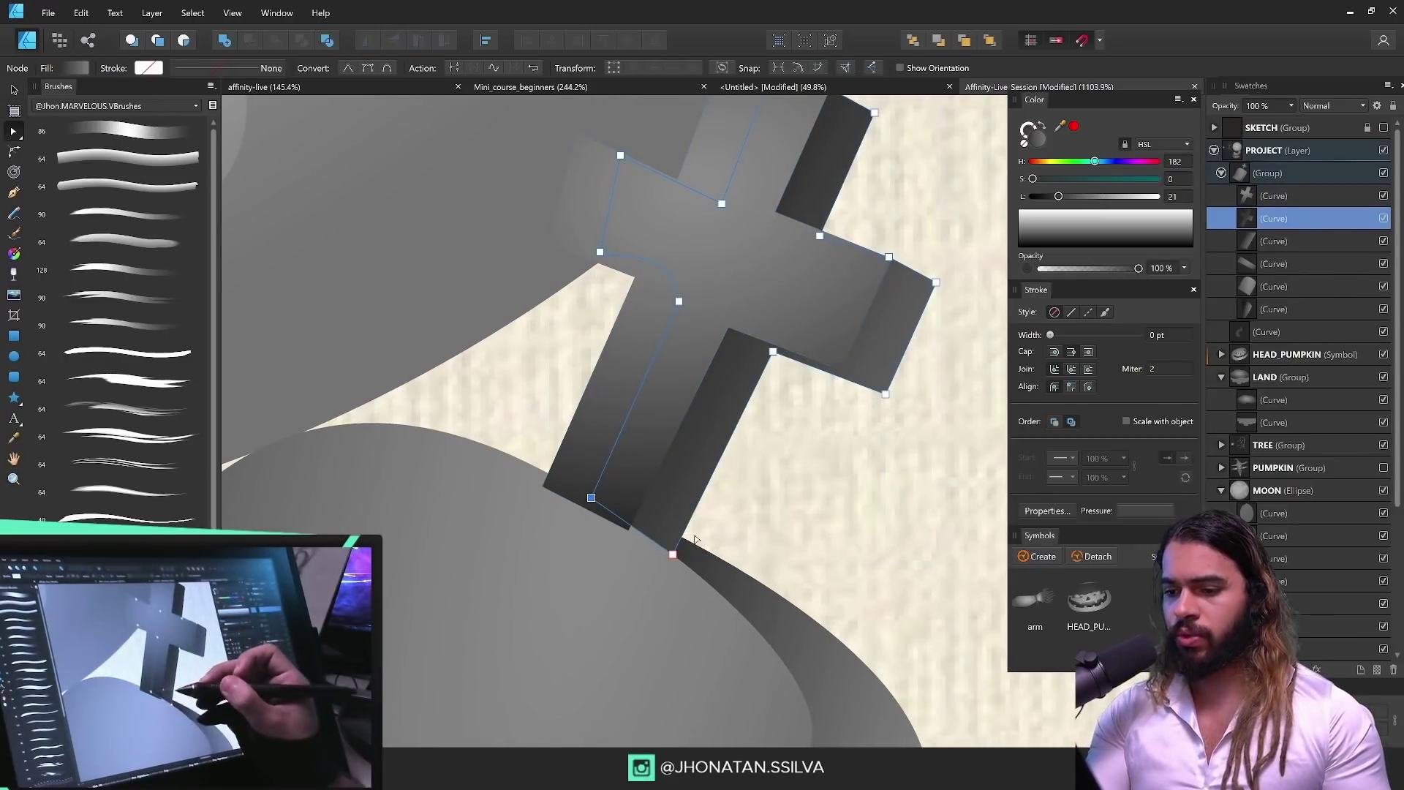
click(629, 531)
scroll(600, 528, down, 3)
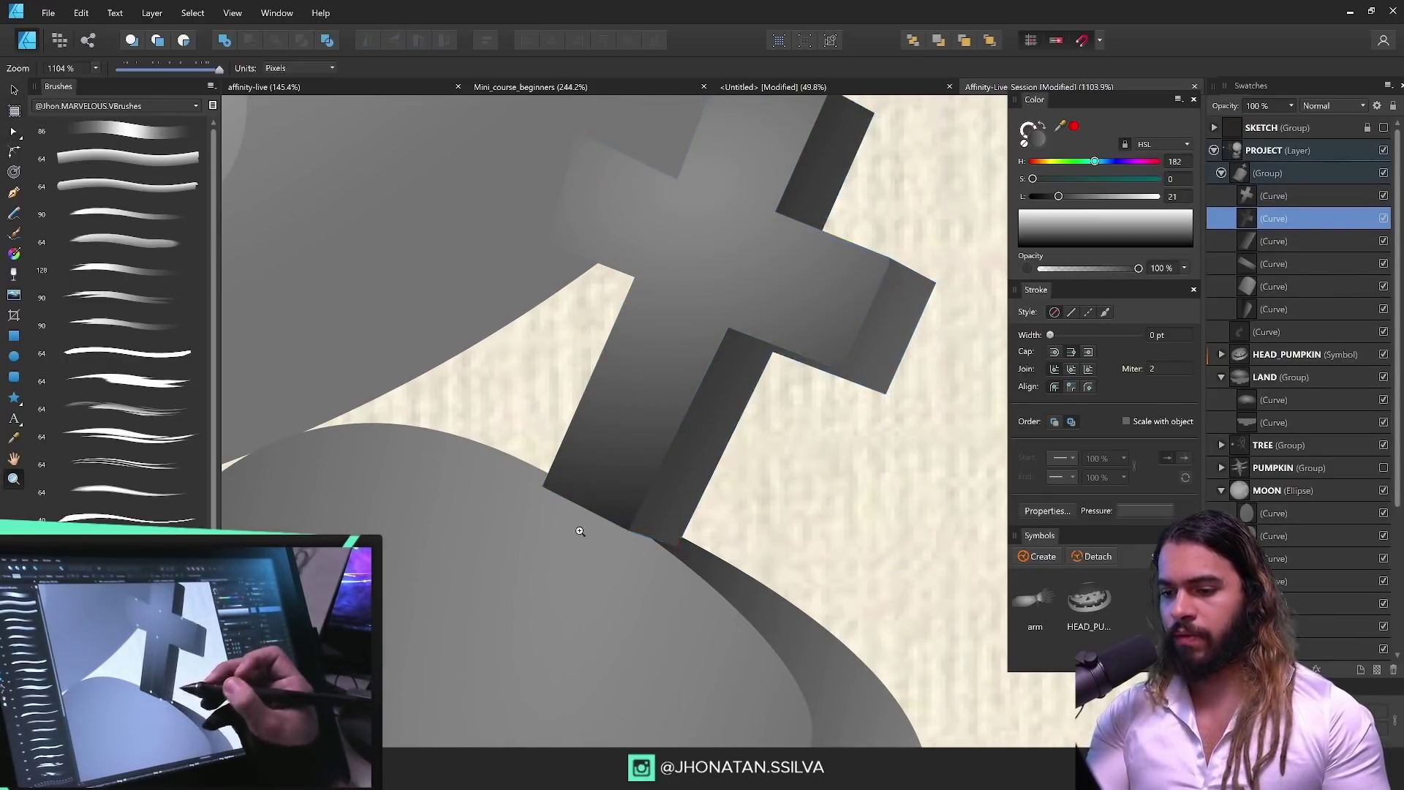
scroll(687, 542, up, 4)
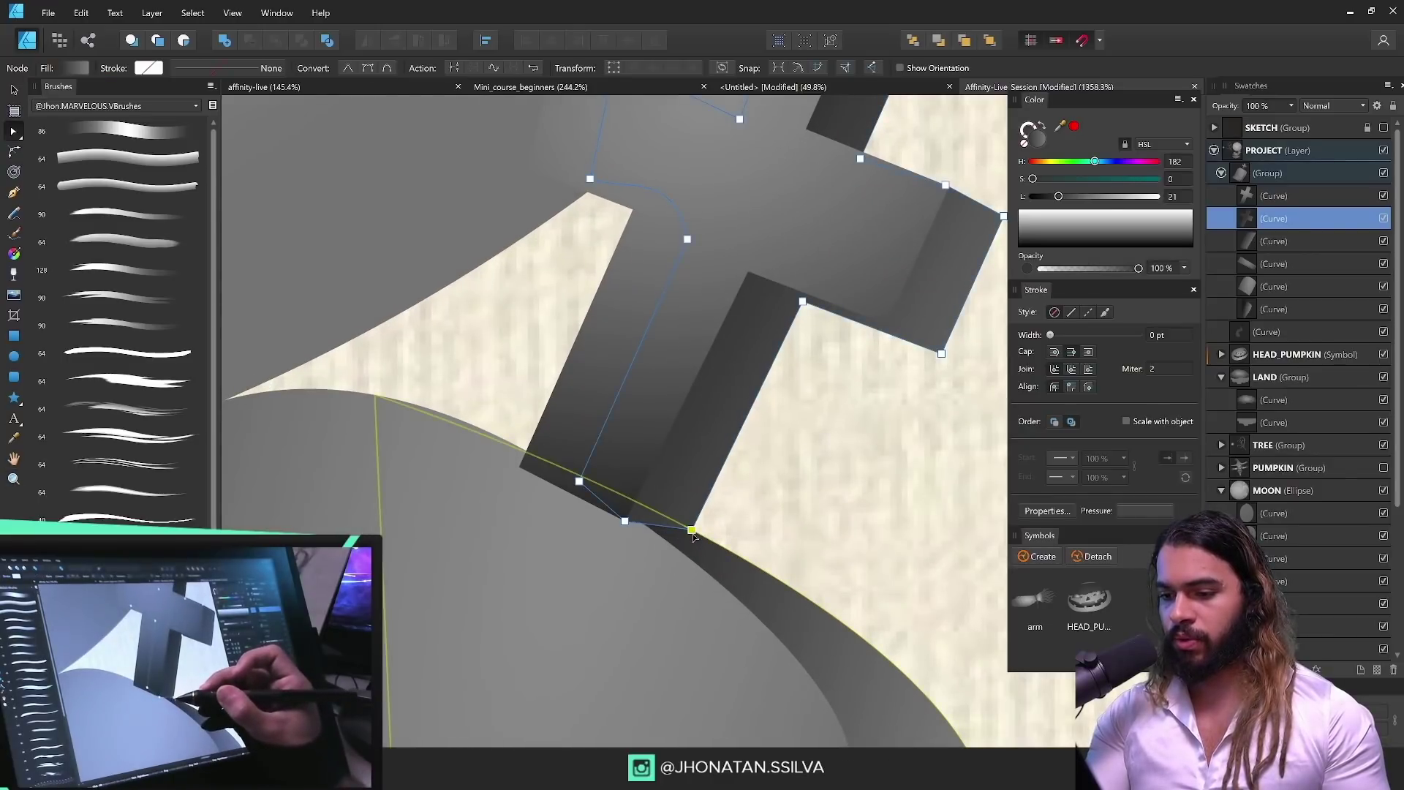
scroll(694, 536, down, 5)
key(v)
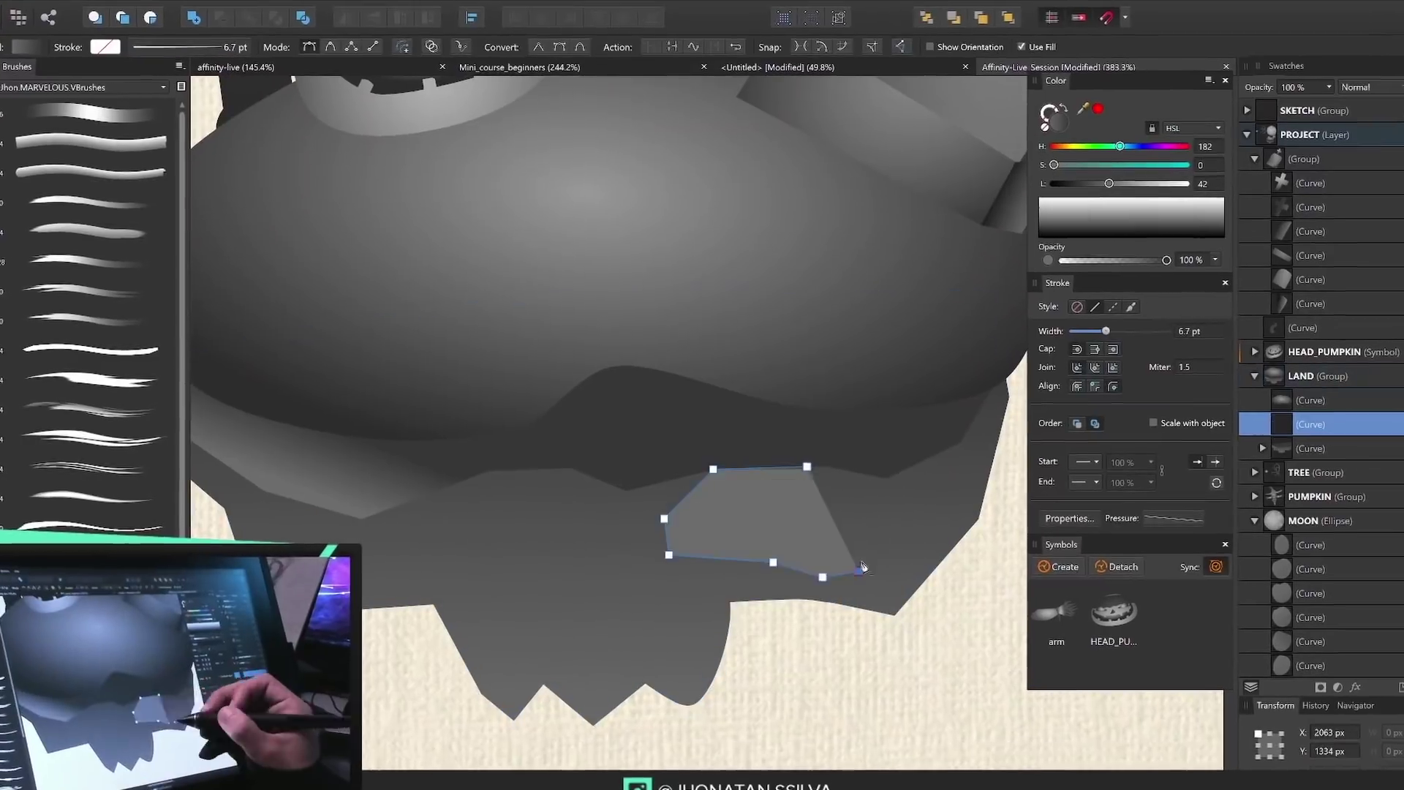
Step: Fill the polygonal eye sockets dark on the land's lower rock and place a dark nose shape about 26 by 55 px between them
mouse_move(1084, 196)
mouse_down()
mouse_move(1057, 196)
mouse_move(1131, 167)
mouse_up()
click(1345, 452)
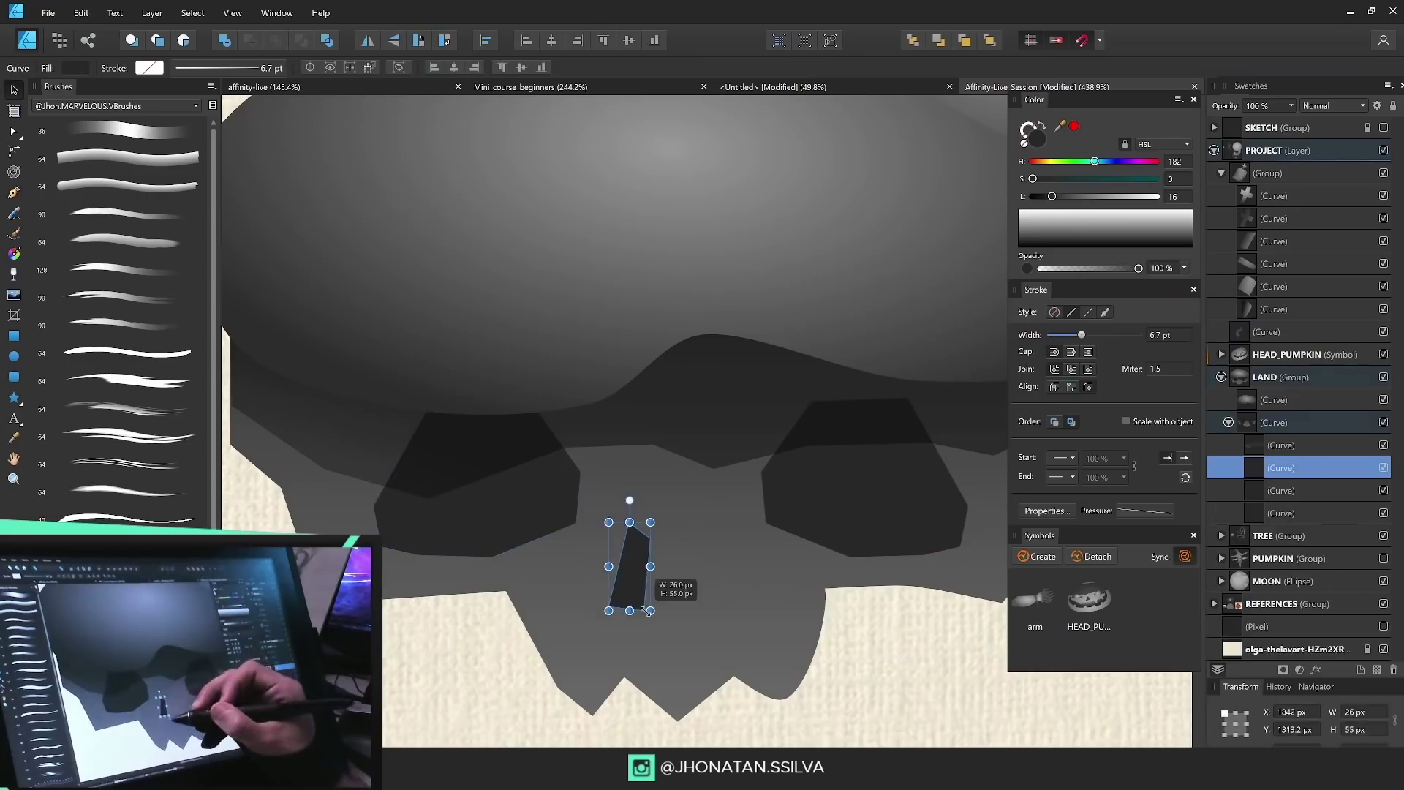
drag(509, 626, 512, 614)
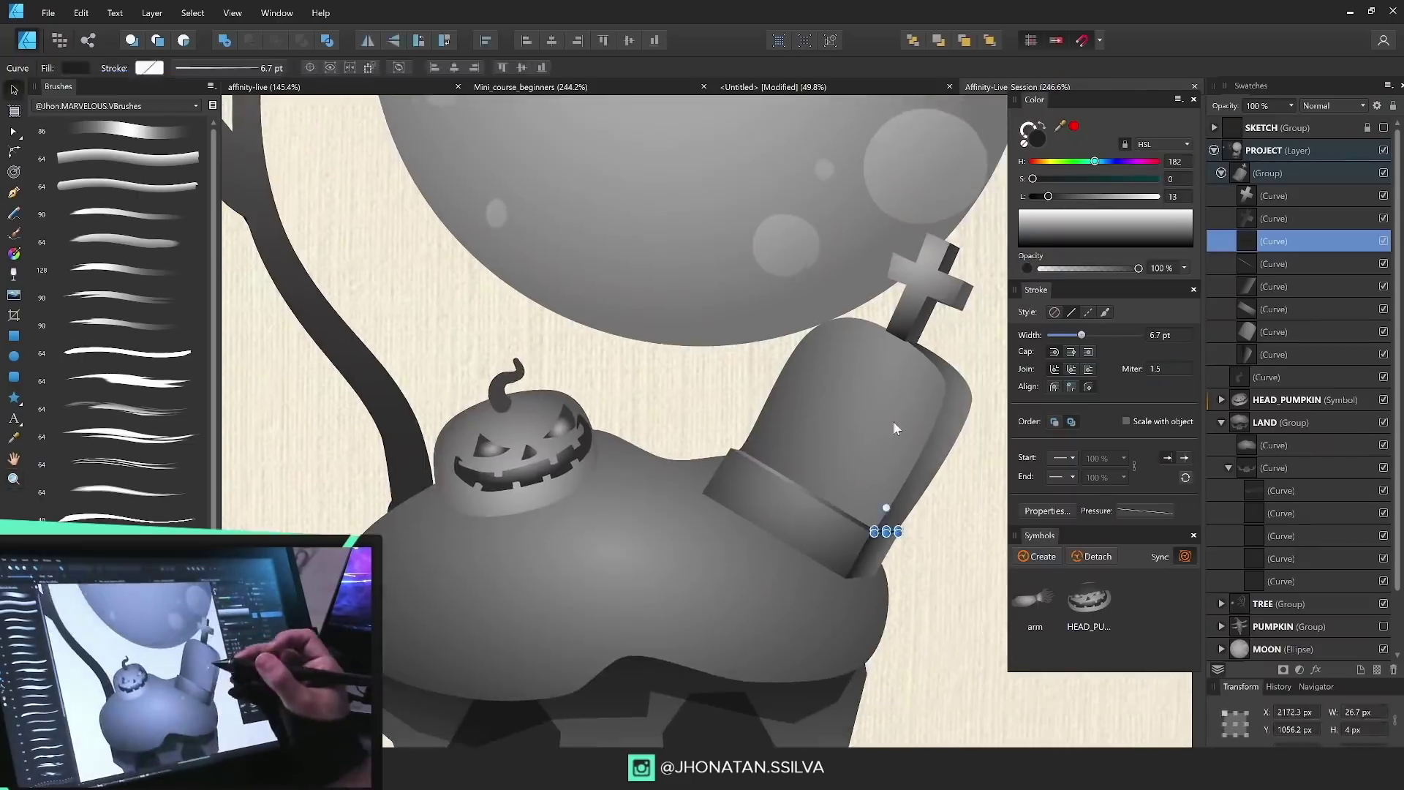
Step: Shade the inset panel on the tombstone's face by applying gradients to its fill and 1.2 pt outline
click(1284, 201)
drag(833, 285, 804, 323)
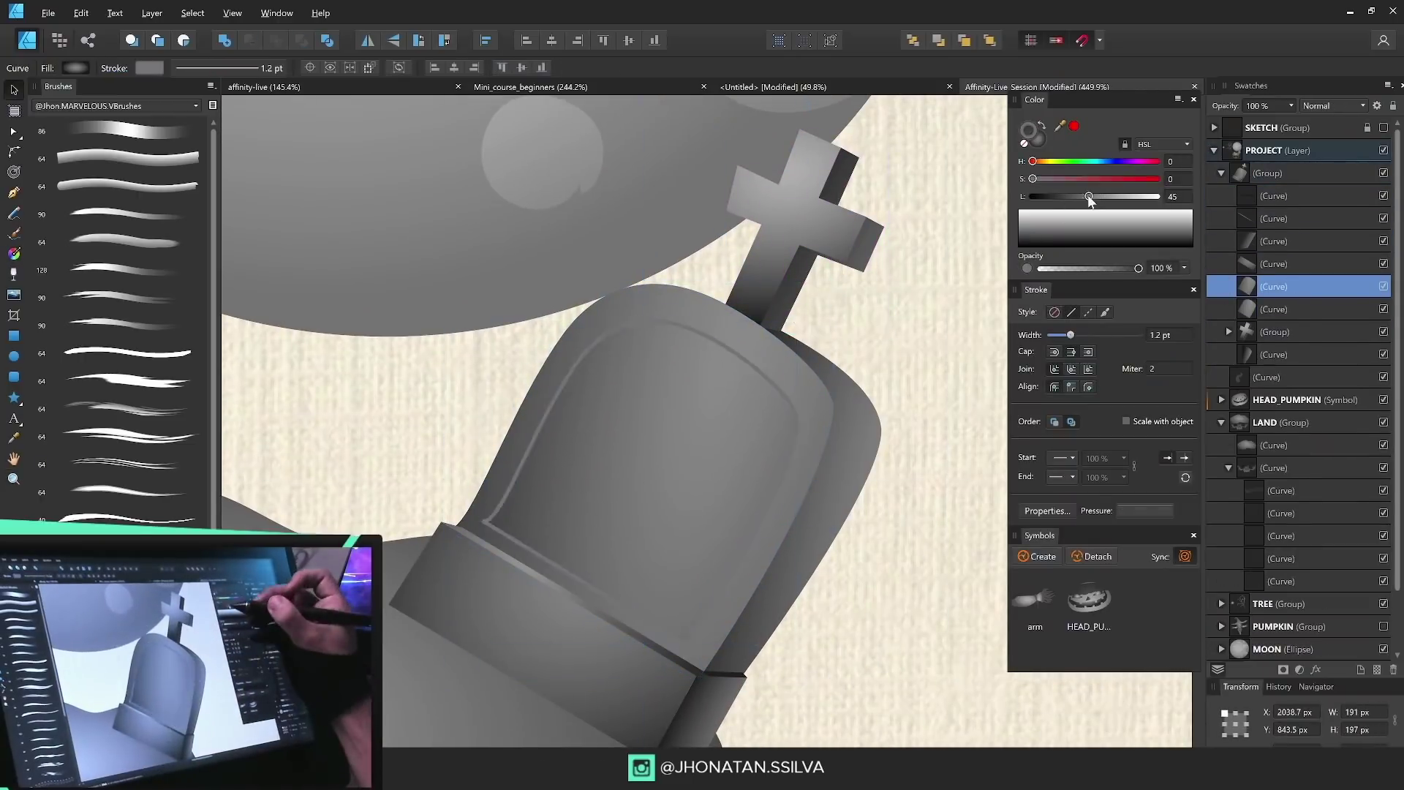
key(a)
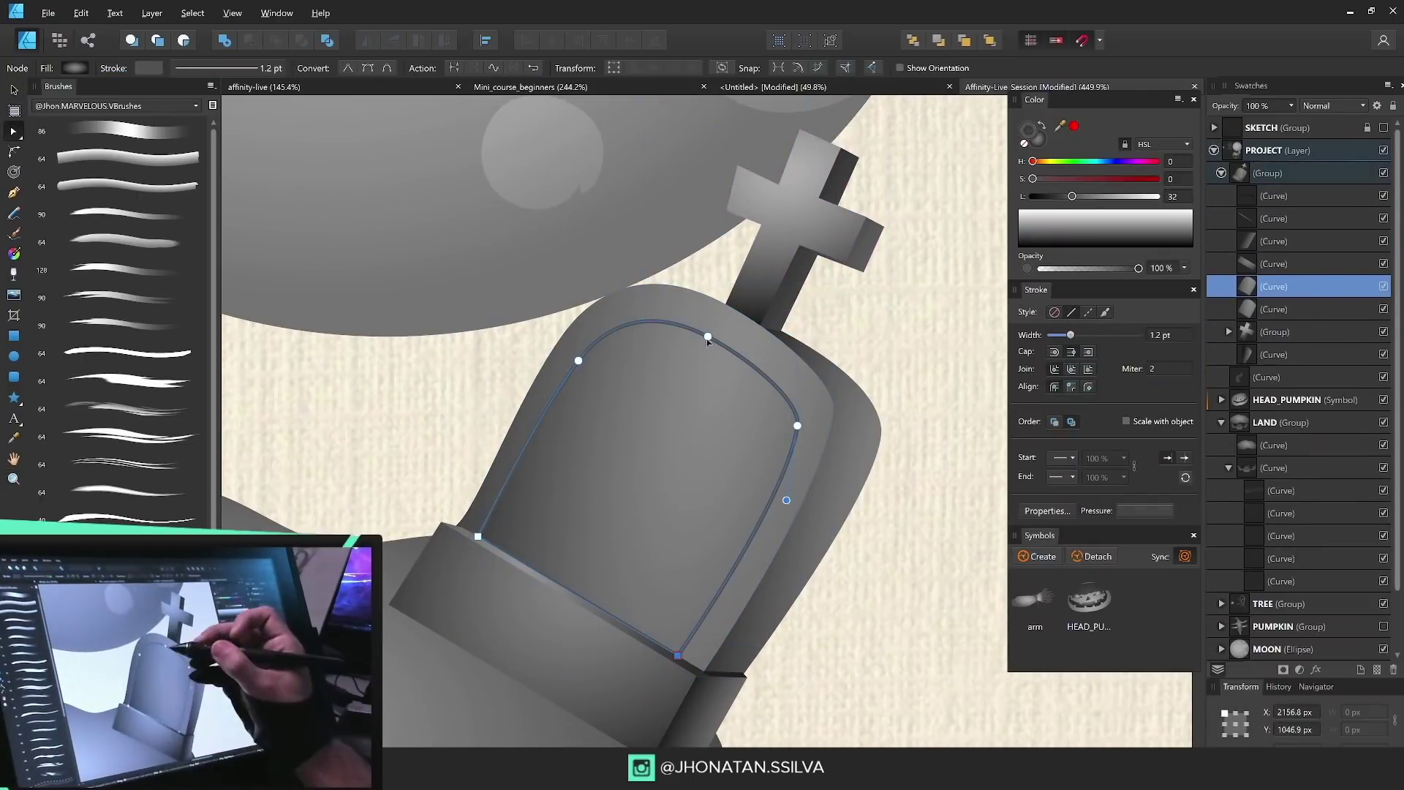
key(g)
drag(1003, 416, 1021, 623)
scroll(789, 407, down, 4)
drag(755, 436, 740, 505)
key(a)
scroll(742, 506, down, 3)
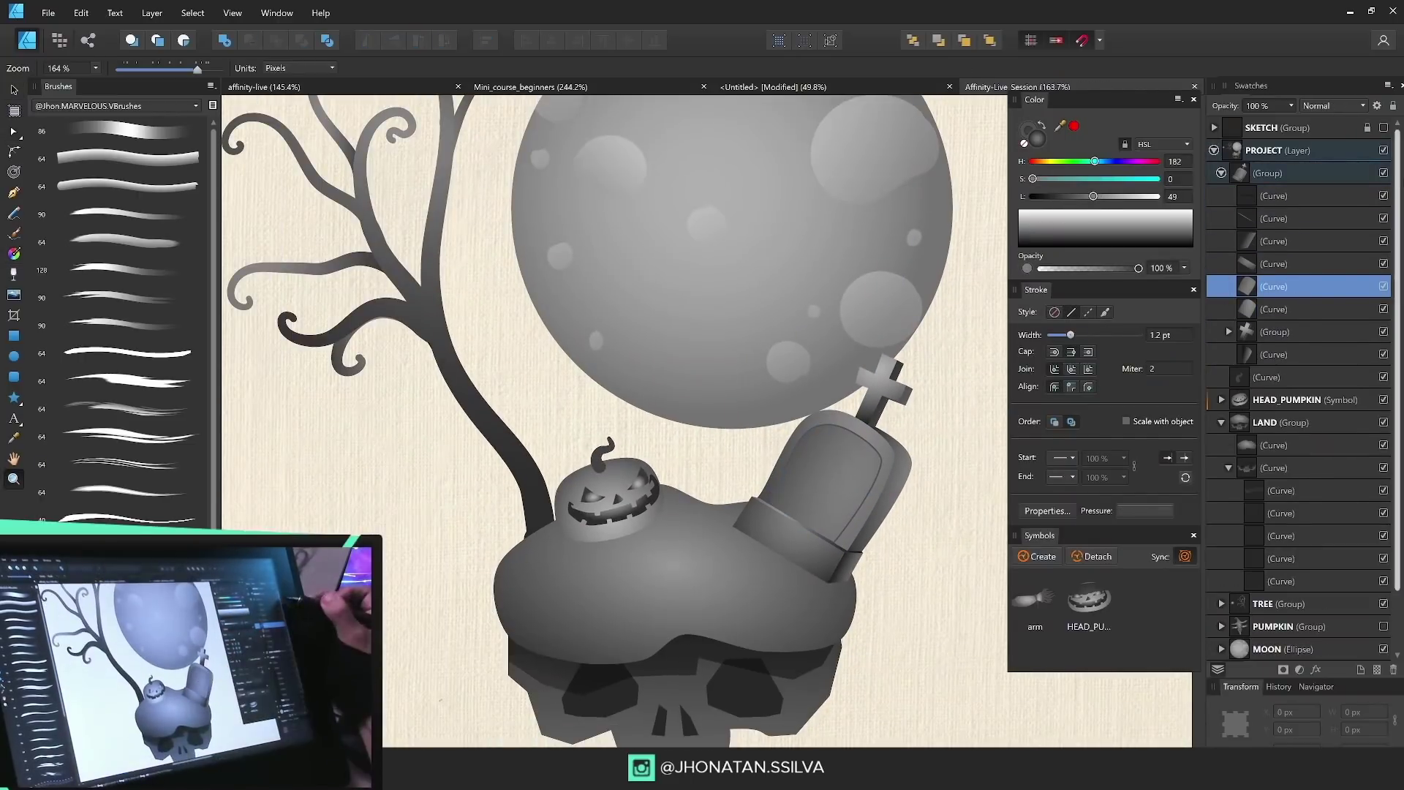
Step: Show the scarecrow's PUMPKIN group and shade a rounded mound in front of the tombstone with a gradient that darkens toward its base
click(1220, 422)
click(1383, 467)
key(v)
drag(1359, 467, 1357, 392)
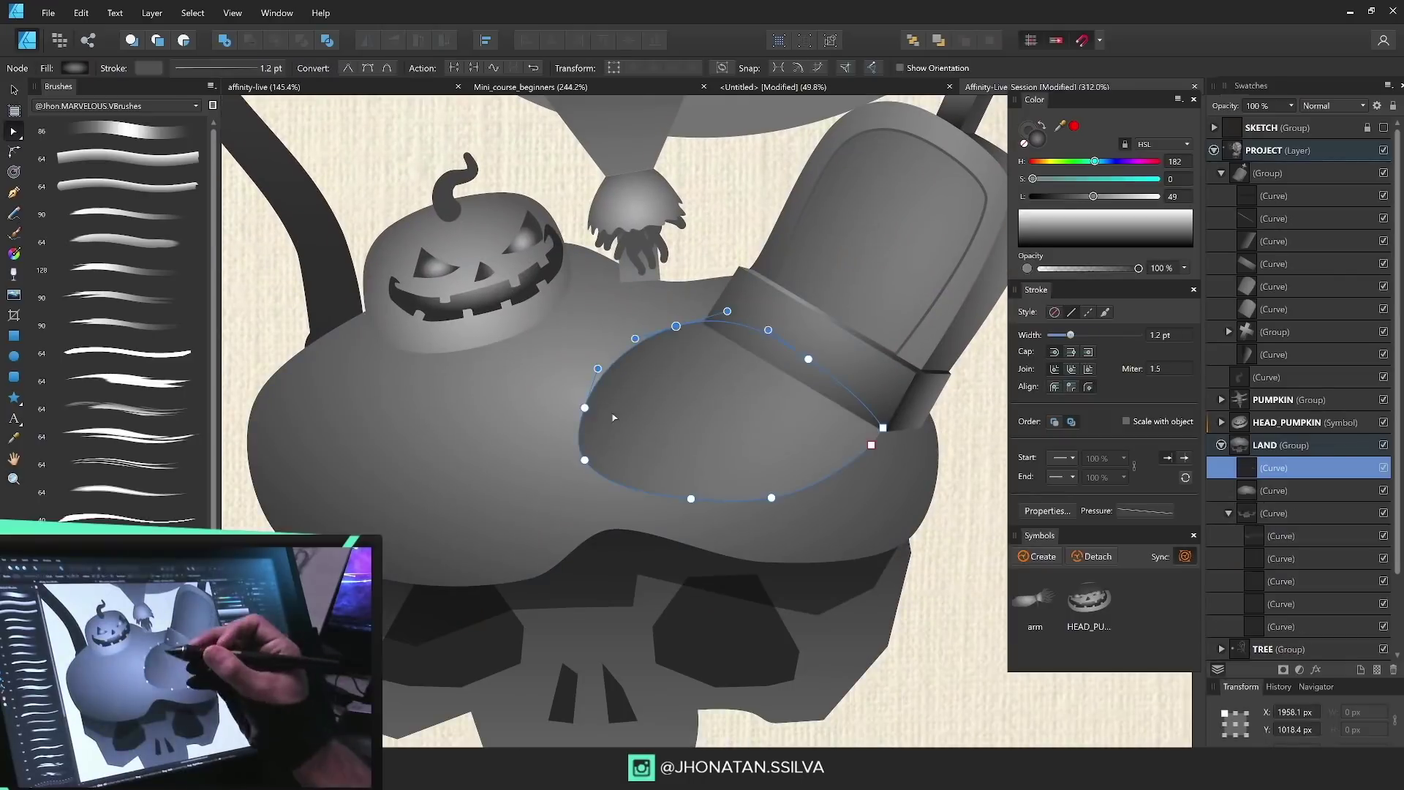
key(g)
drag(705, 354, 743, 479)
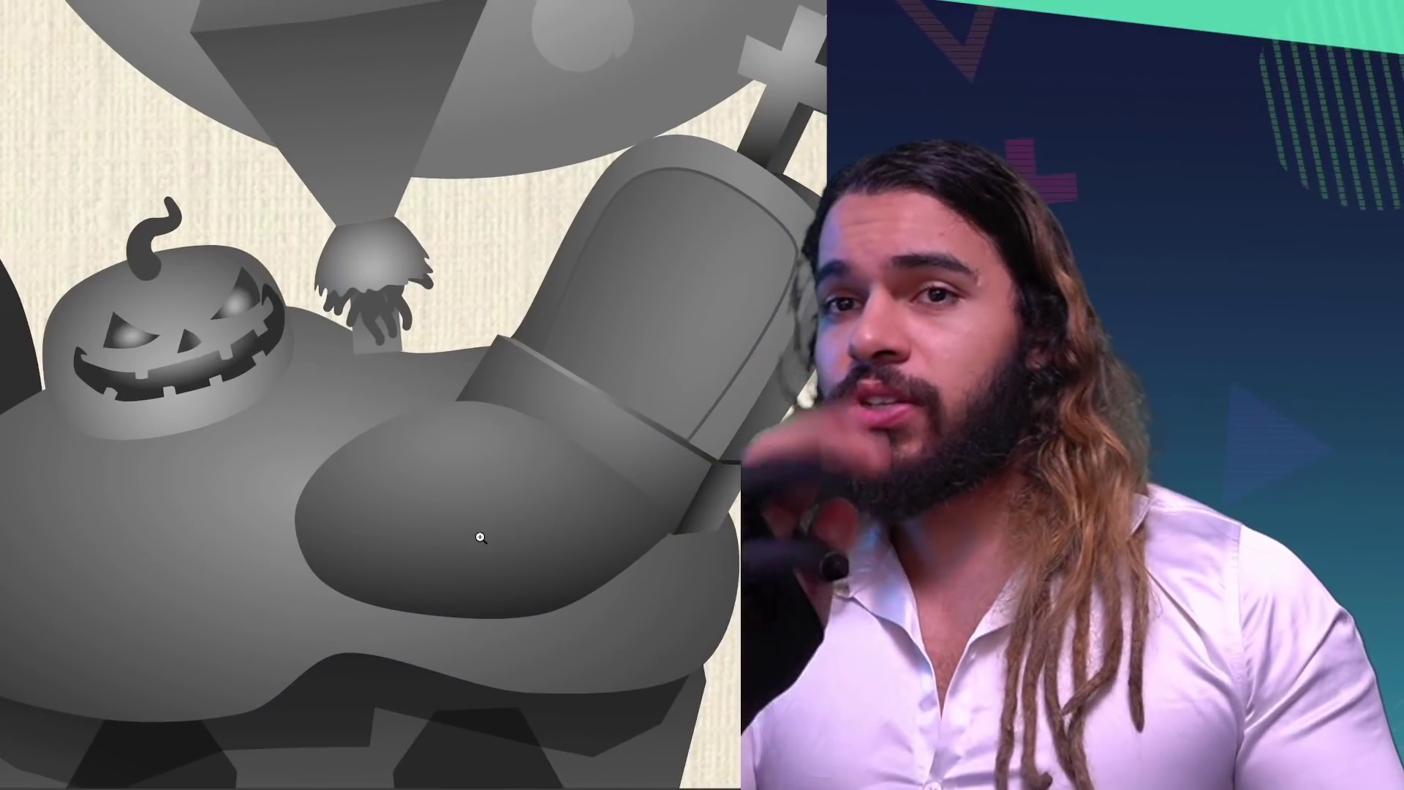
Step: Switch to the browser to copy the zombie hand silhouettes image, paste it into the illustration and scale it down over the land
key(alt+Tab)
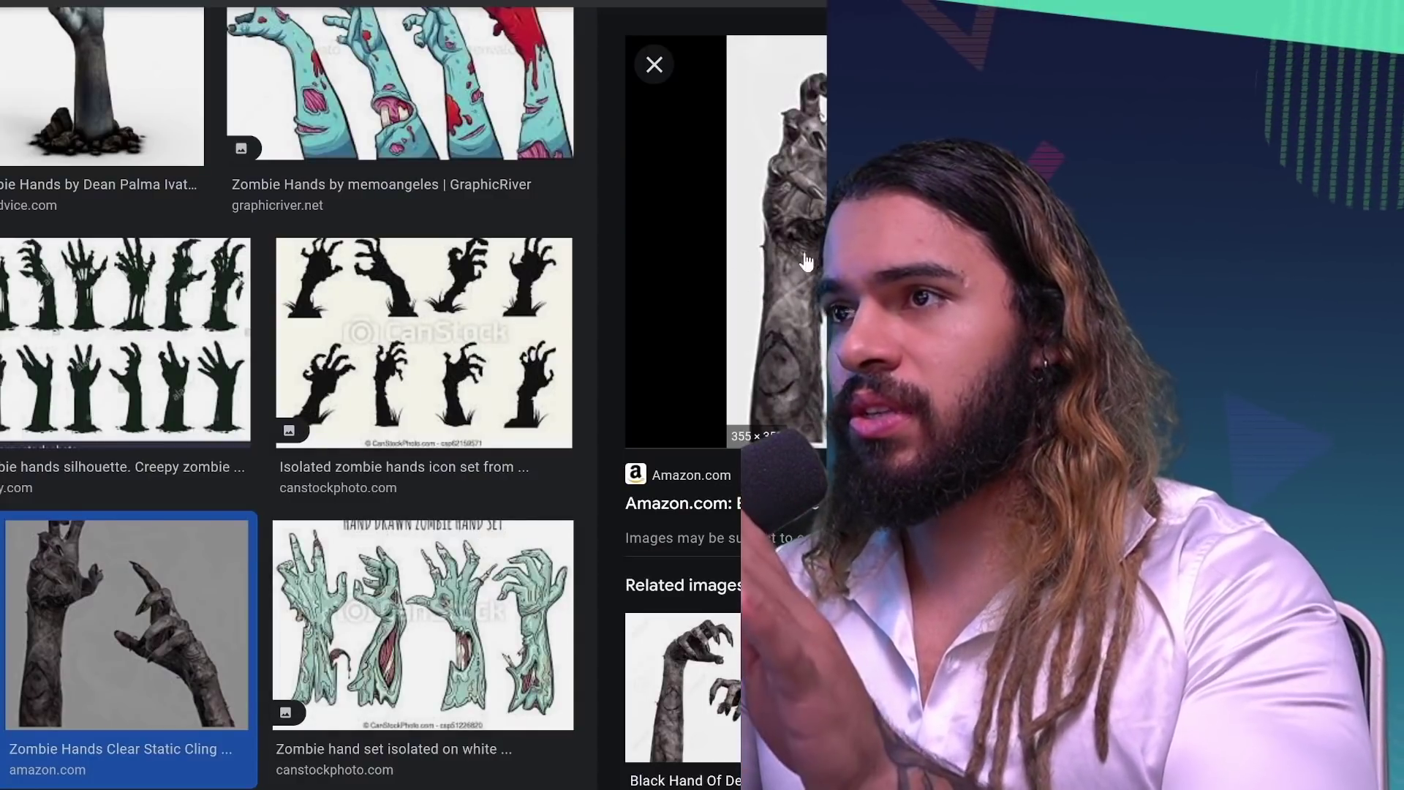
click(489, 327)
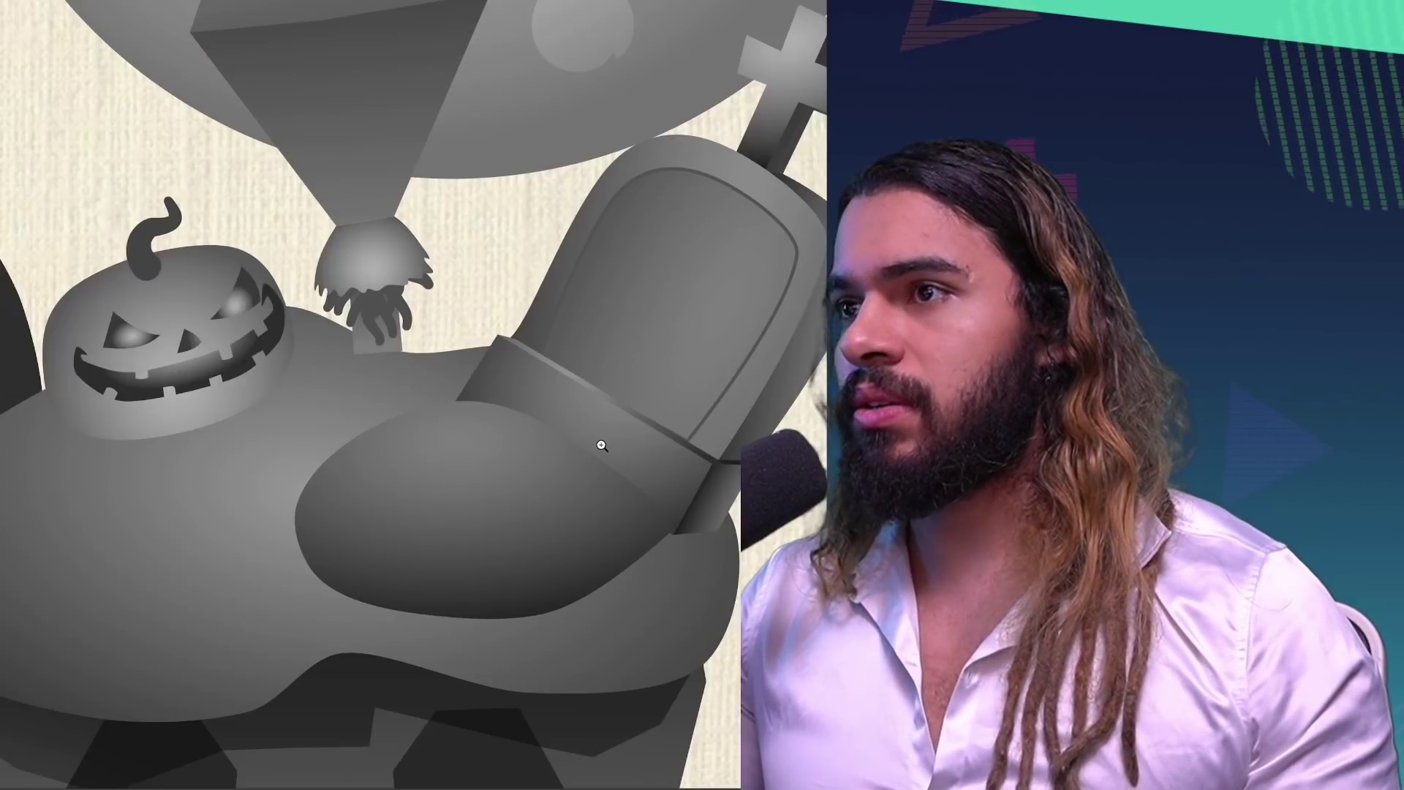
key(ctrl+v)
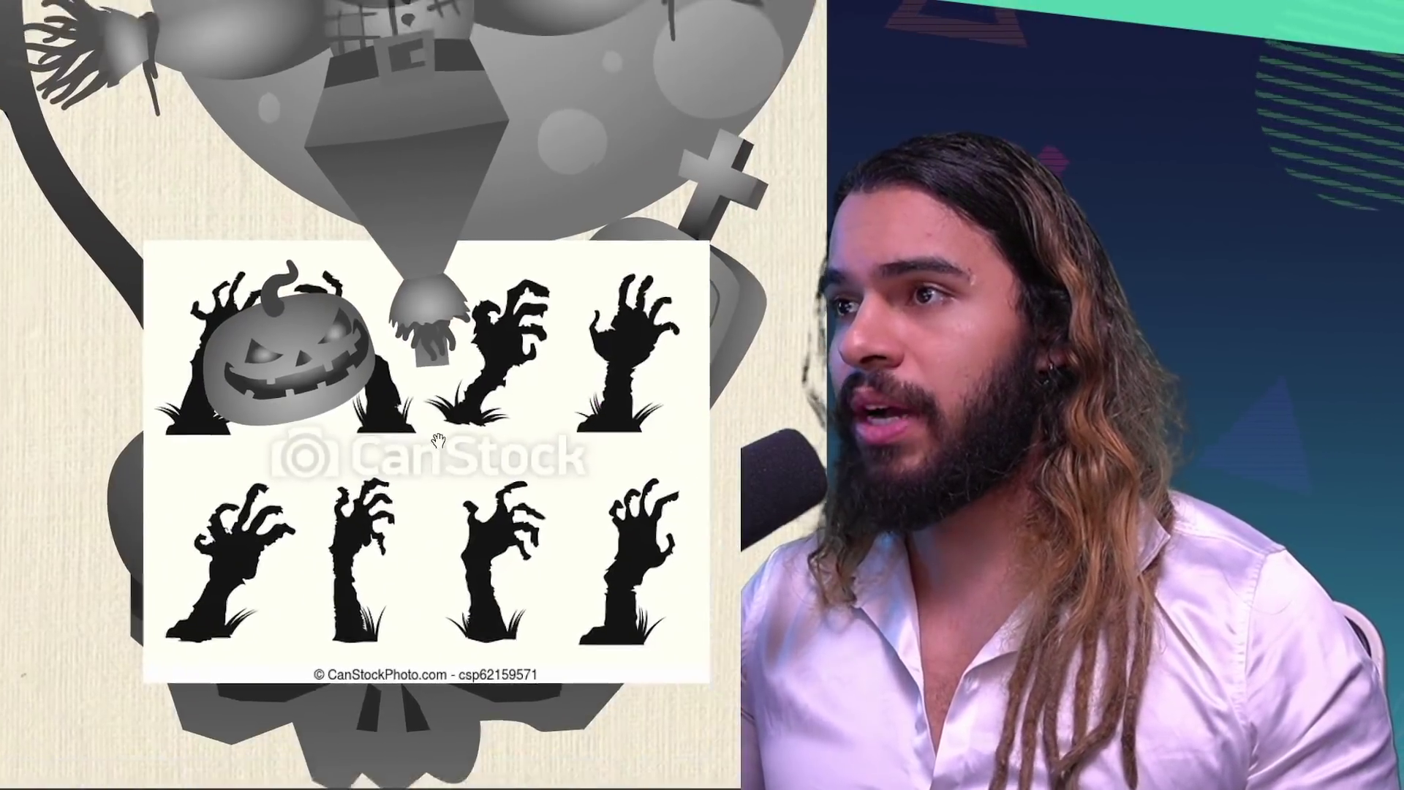
drag(438, 440, 376, 391)
drag(639, 627, 407, 454)
drag(347, 370, 455, 496)
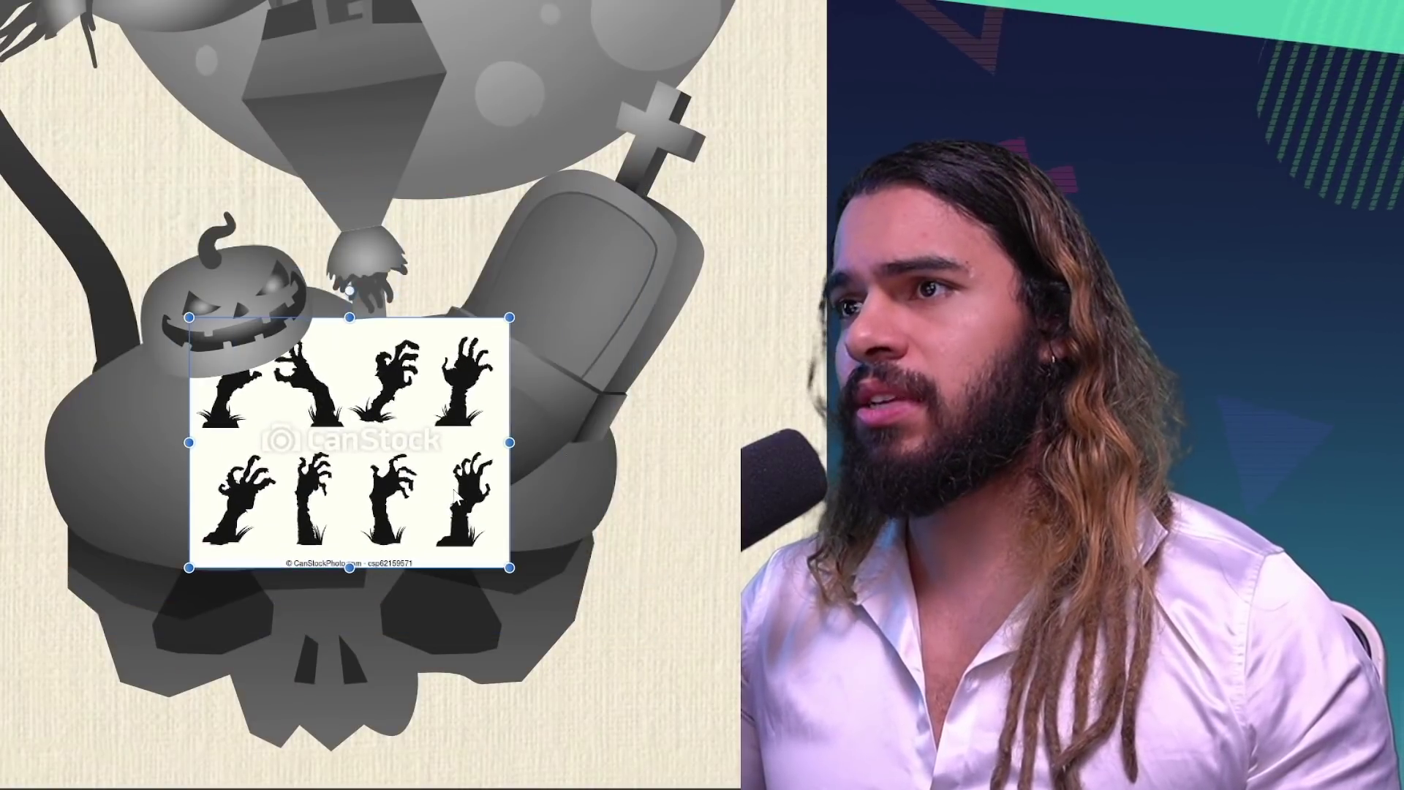
Step: Trace the second zombie hand in the reference's upper row as a filled Pencil shape at lightness 16, leaving out the grass
key(z)
mouse_move(488, 357)
mouse_down()
mouse_move(613, 281)
mouse_move(190, 702)
mouse_up()
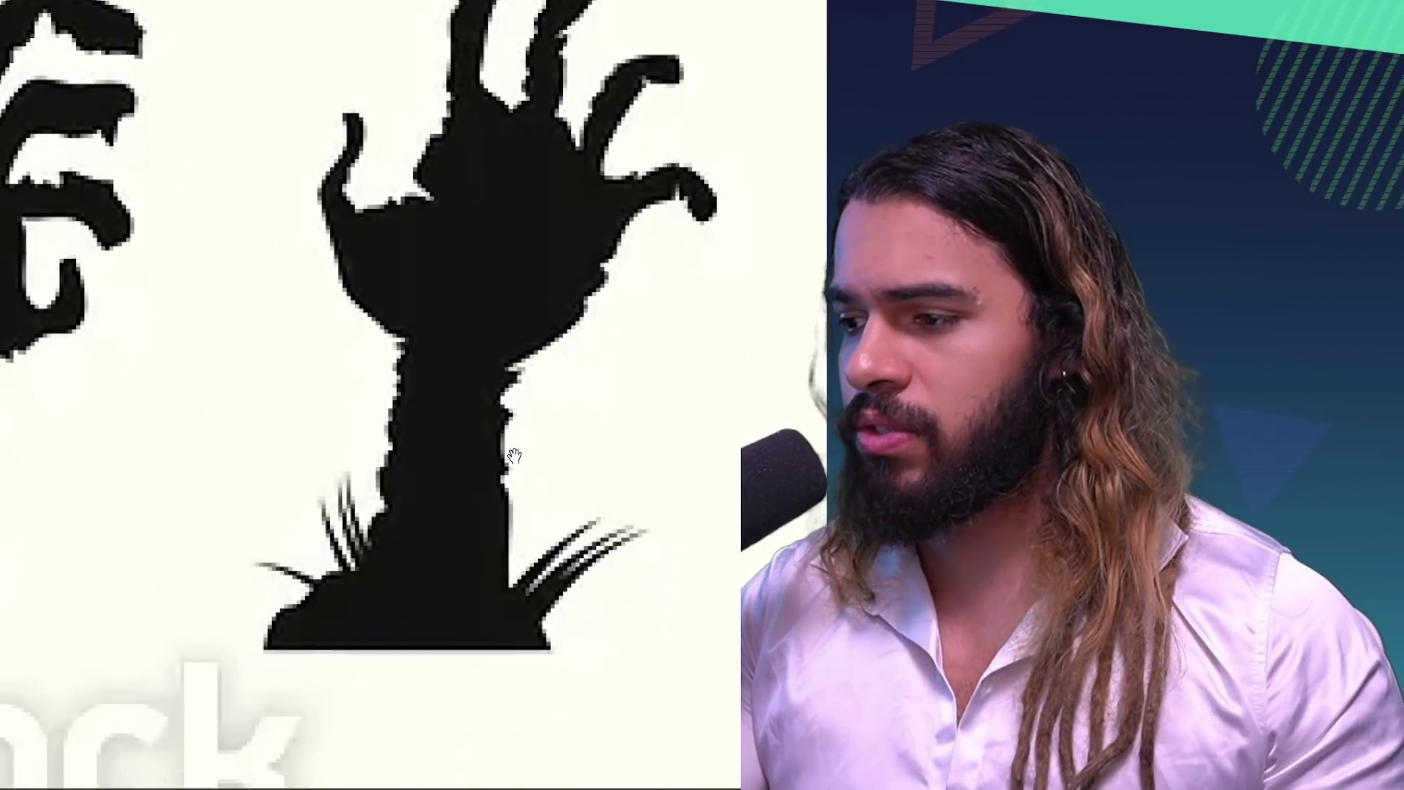
key(shift+y)
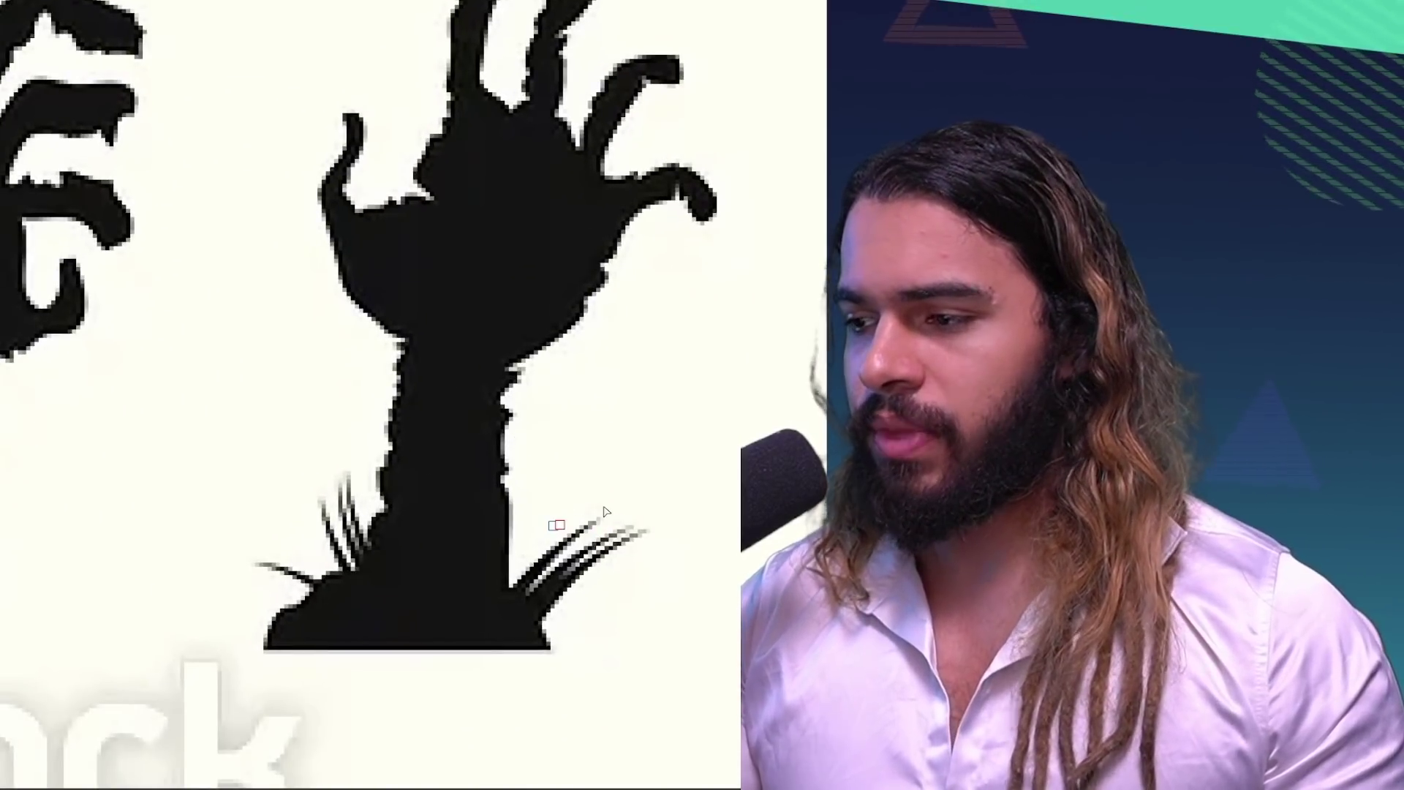
key(z)
drag(542, 502, 599, 458)
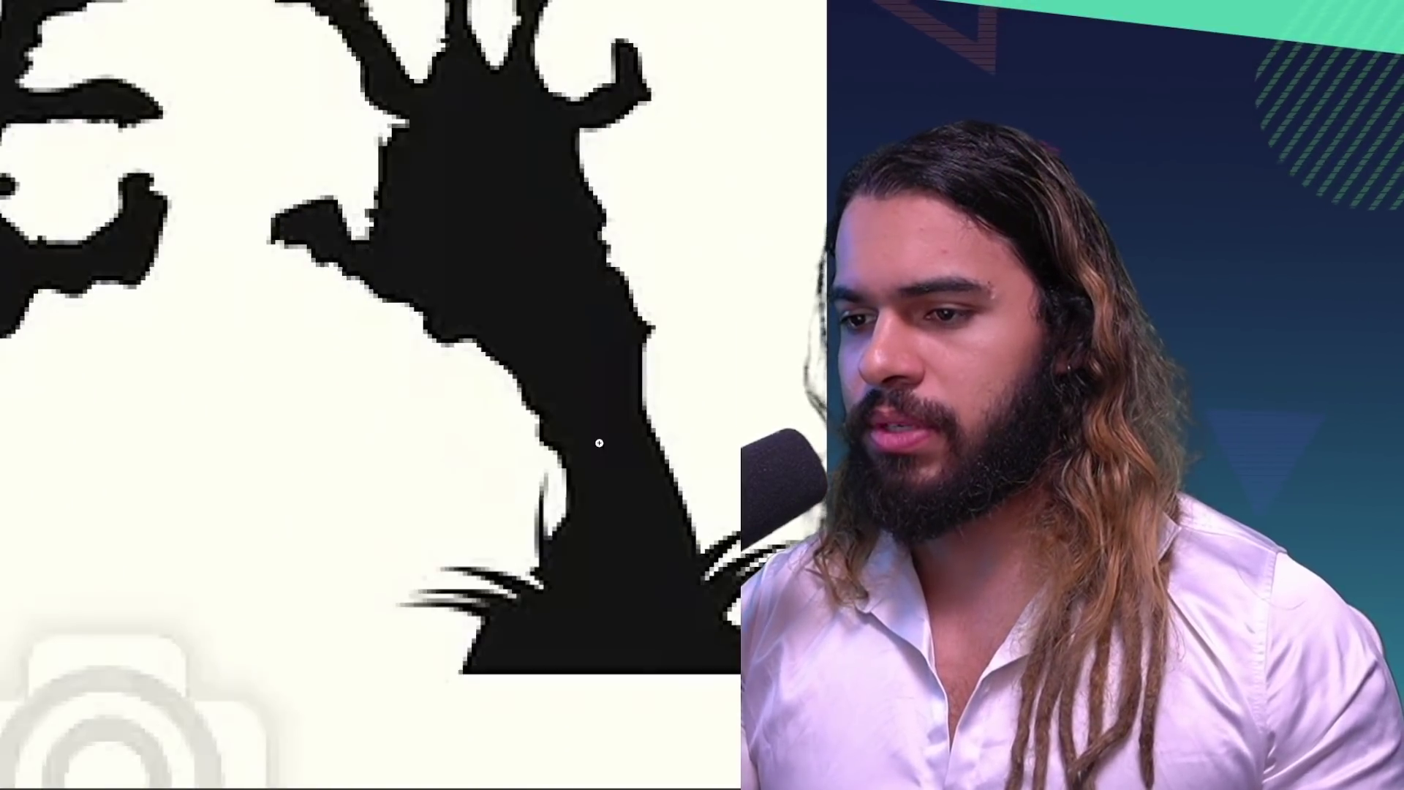
drag(599, 443, 536, 506)
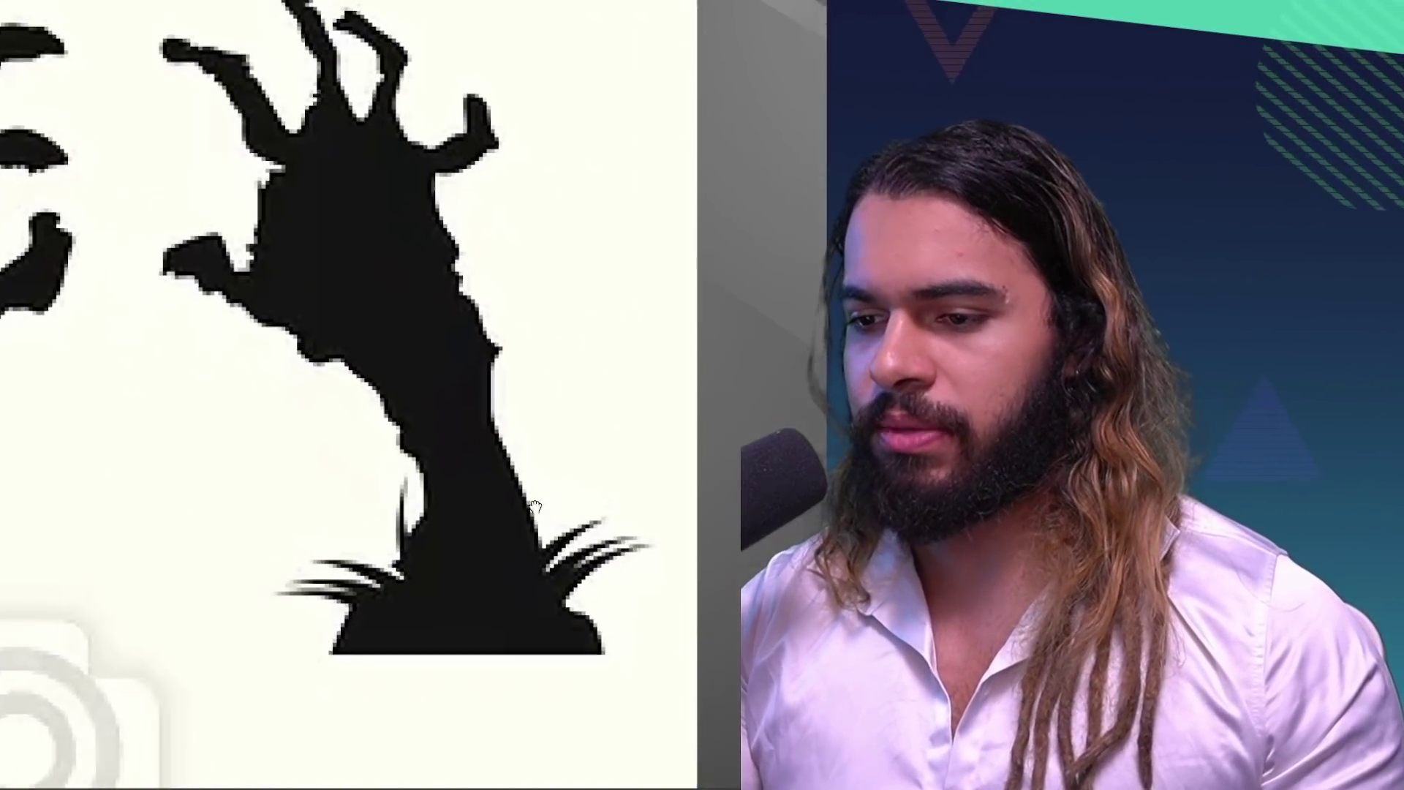
scroll(595, 661, up, 2)
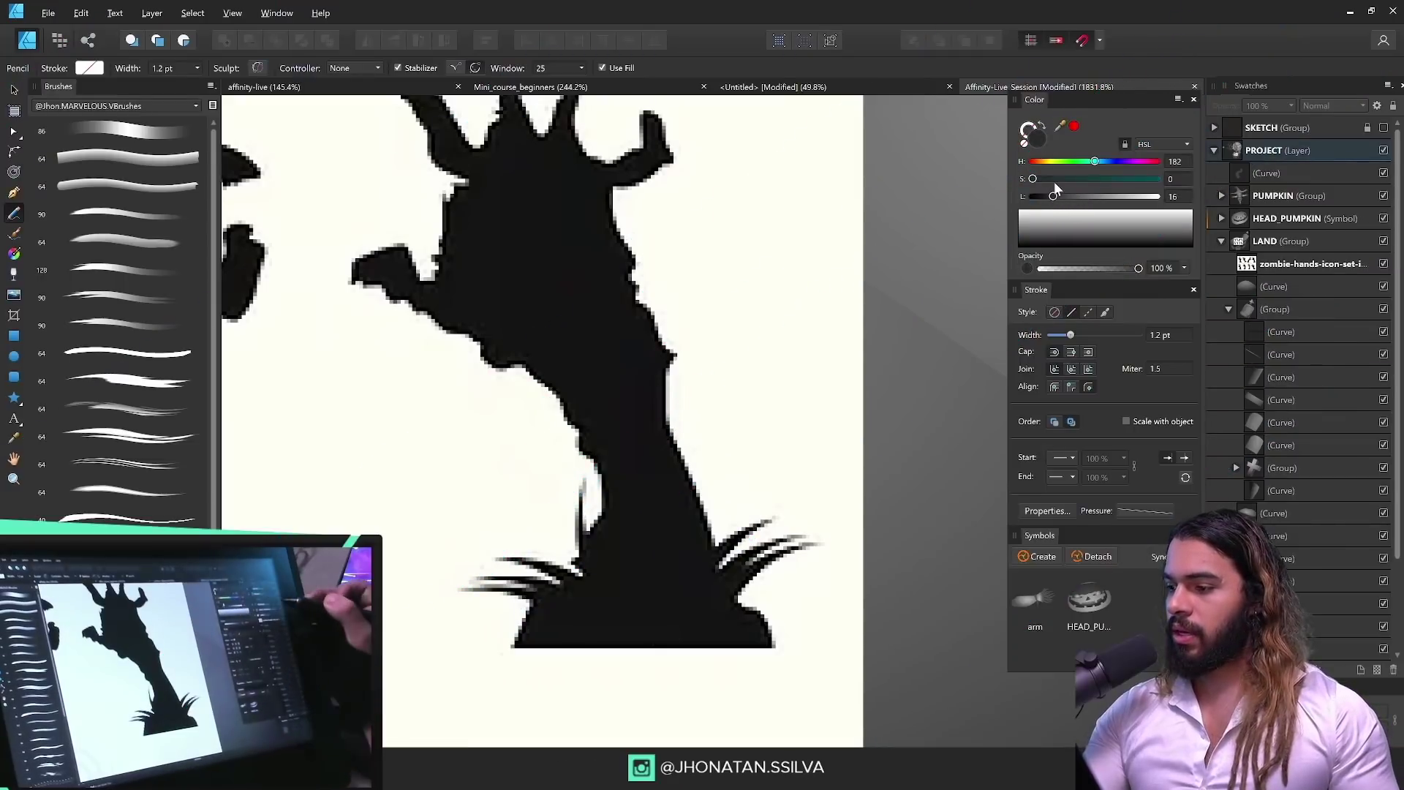
click(660, 472)
scroll(659, 472, down, 1)
drag(687, 483, 726, 554)
key(n)
mouse_move(752, 607)
mouse_down()
mouse_move(713, 505)
mouse_move(538, 252)
mouse_move(479, 384)
mouse_move(804, 699)
mouse_move(753, 608)
mouse_up()
key(v)
scroll(536, 519, down, 1)
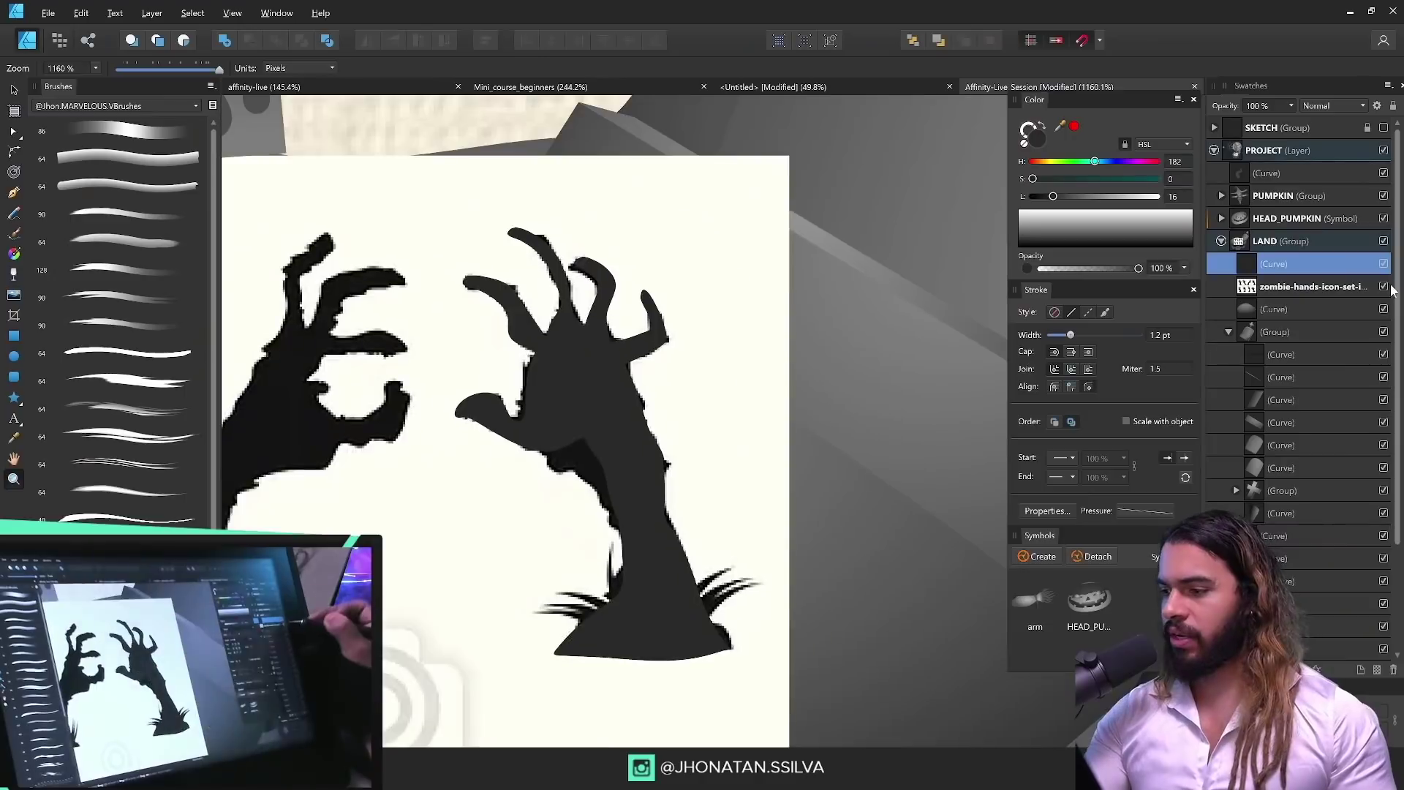
Step: Hide the reference image and smooth the traced hand's outline beside the palm and forearm by moving and deleting nodes
click(1382, 286)
scroll(653, 433, down, 3)
drag(671, 417, 701, 373)
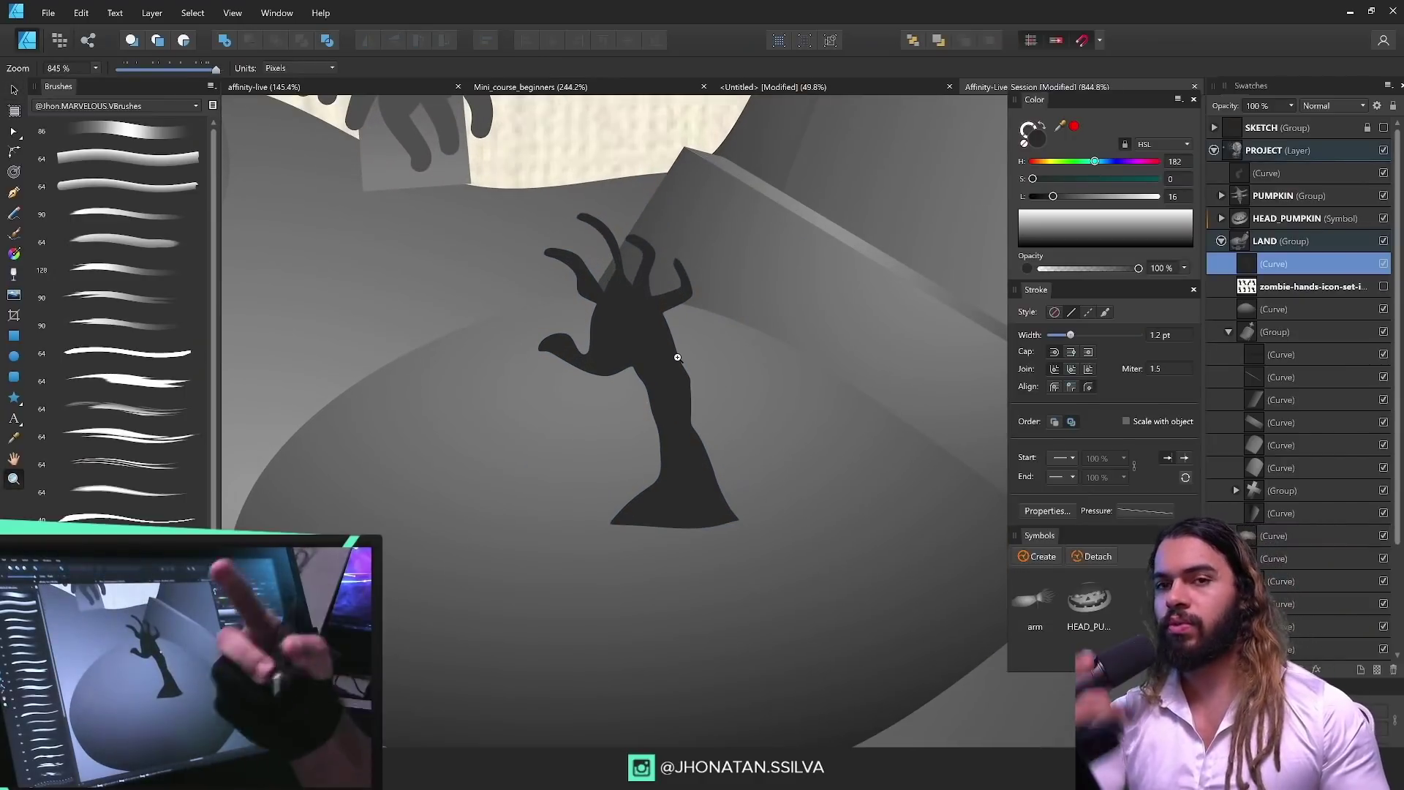
drag(587, 333, 778, 292)
key(a)
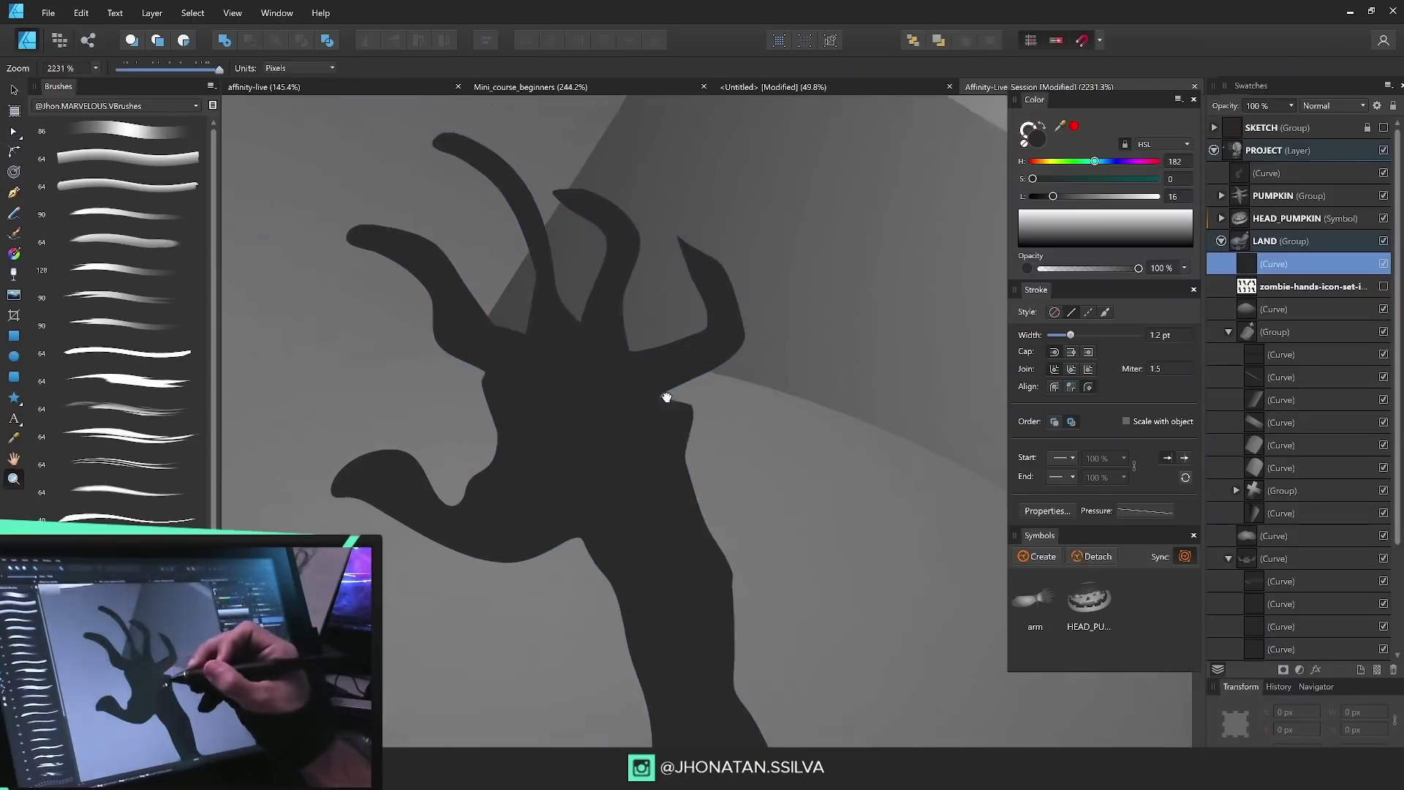
drag(664, 398, 717, 373)
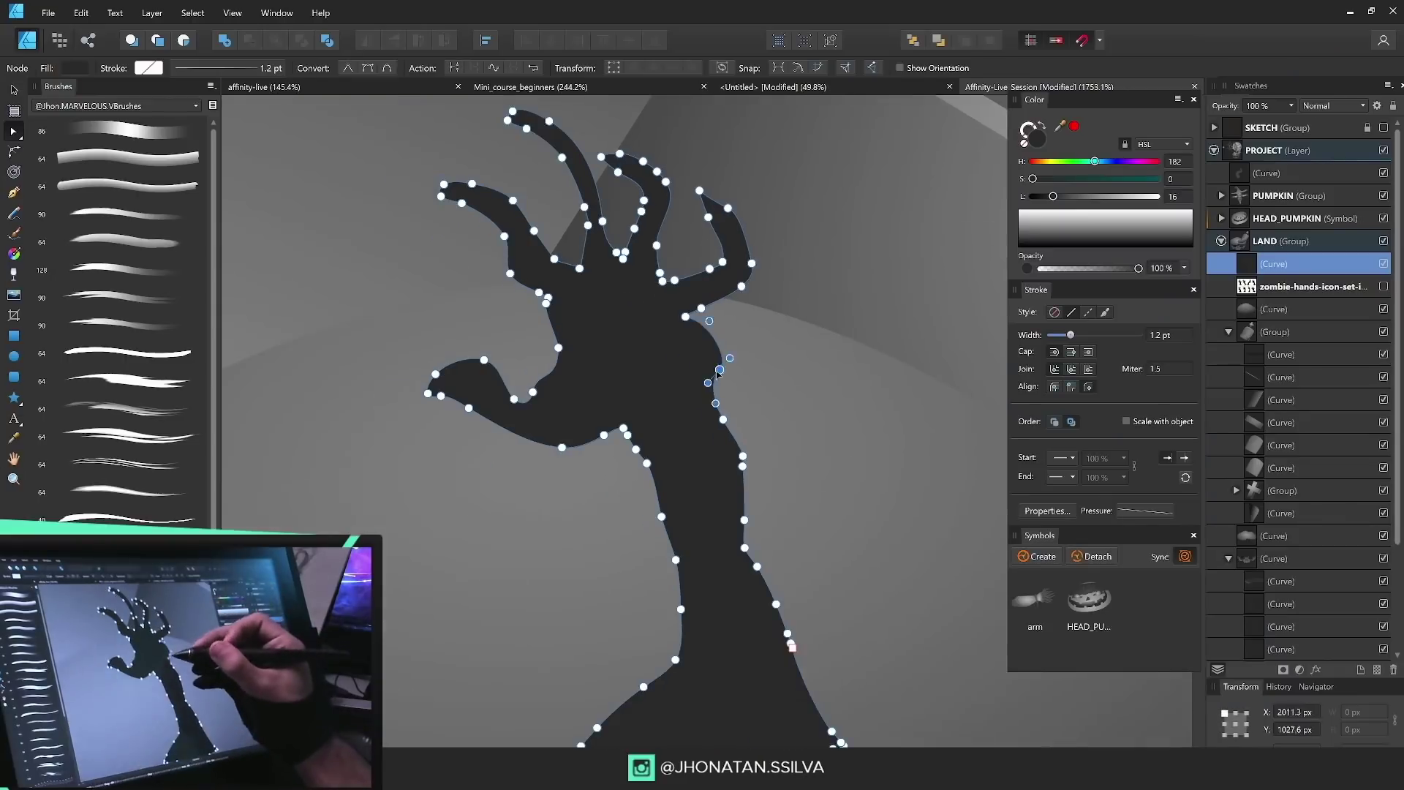
drag(822, 629, 735, 446)
key(Delete)
Step: Fill the zombie hand with a linear gradient running from lighter grey at the fingers to dark at the arm's base
scroll(622, 512, down, 5)
scroll(658, 453, up, 3)
key(g)
drag(645, 534, 630, 473)
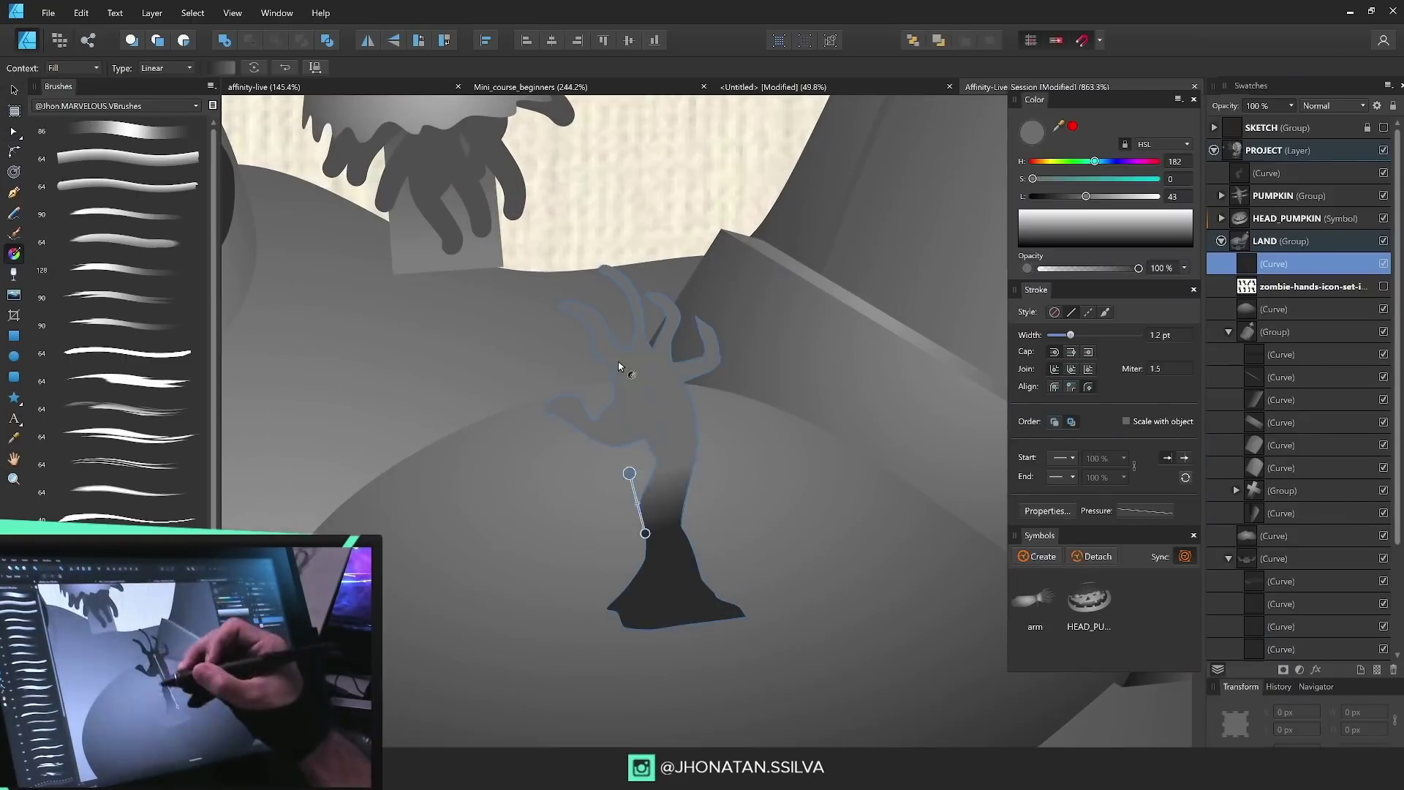
drag(619, 367, 662, 585)
Step: Draw Pencil shadow shapes nested inside the zombie hand over the thumb and each finger
scroll(690, 361, up, 4)
key(n)
mouse_move(564, 439)
mouse_down()
mouse_move(655, 498)
mouse_move(570, 446)
mouse_up()
click(1274, 264)
drag(544, 289, 563, 316)
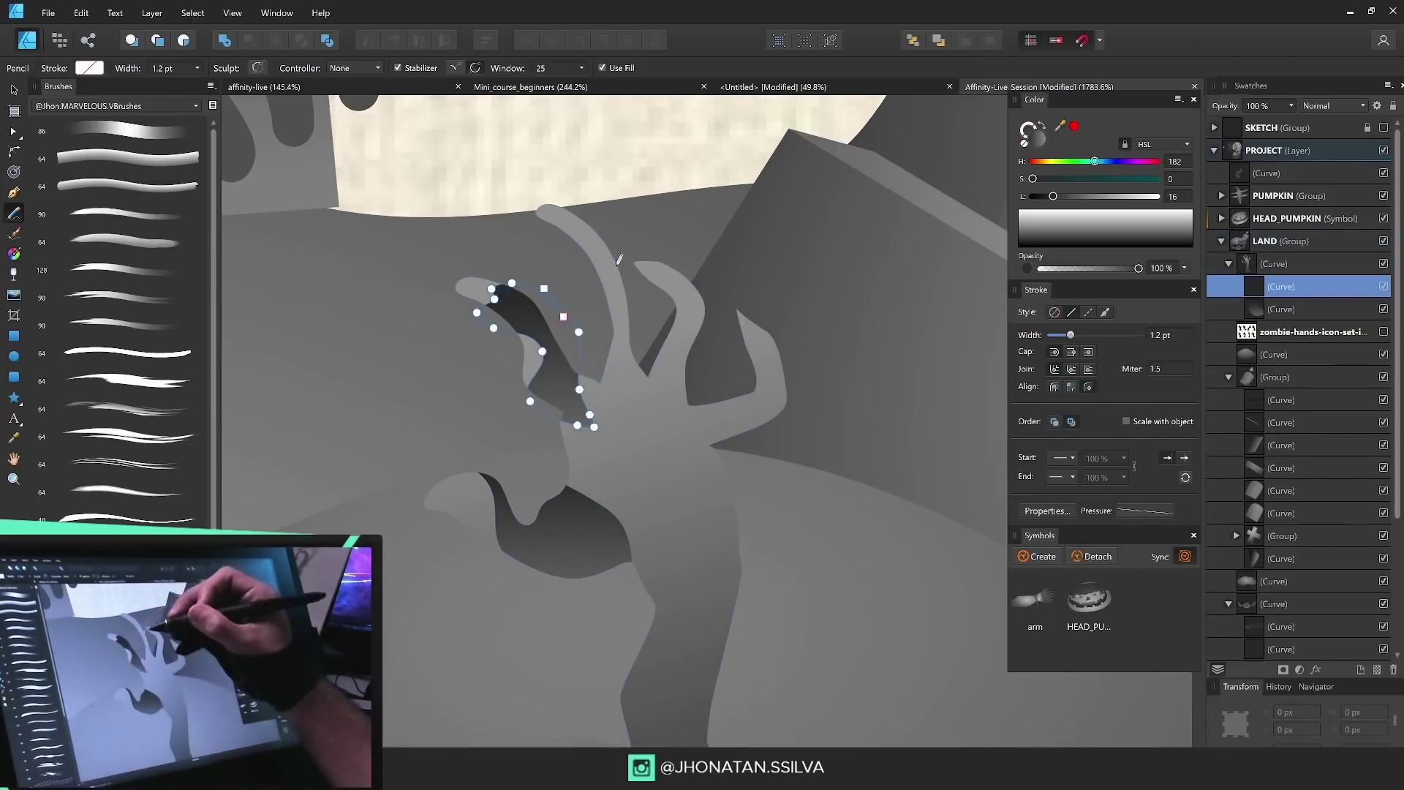
drag(557, 201, 588, 203)
drag(673, 276, 658, 248)
drag(700, 395, 697, 415)
Step: Draw more shadow shapes across the zombie hand's palm and down the forearm, and blend them with a gradient
scroll(659, 395, down, 2)
mouse_move(596, 322)
mouse_down()
mouse_move(721, 417)
mouse_move(643, 322)
mouse_up()
drag(640, 408, 687, 490)
scroll(673, 409, down, 3)
scroll(680, 380, up, 2)
mouse_move(722, 352)
mouse_down()
mouse_move(673, 523)
mouse_move(722, 353)
mouse_up()
key(g)
mouse_move(689, 445)
mouse_down()
mouse_move(736, 479)
mouse_move(731, 432)
mouse_up()
scroll(673, 380, up, 2)
Step: Lower the opacity of one shadow shape inside the zombie hand
click(680, 358)
click(1292, 106)
drag(1292, 117, 1255, 122)
Step: Add a dark Pencil shadow shape on the mound around the base of the zombie hand
scroll(732, 353, down, 6)
click(724, 454)
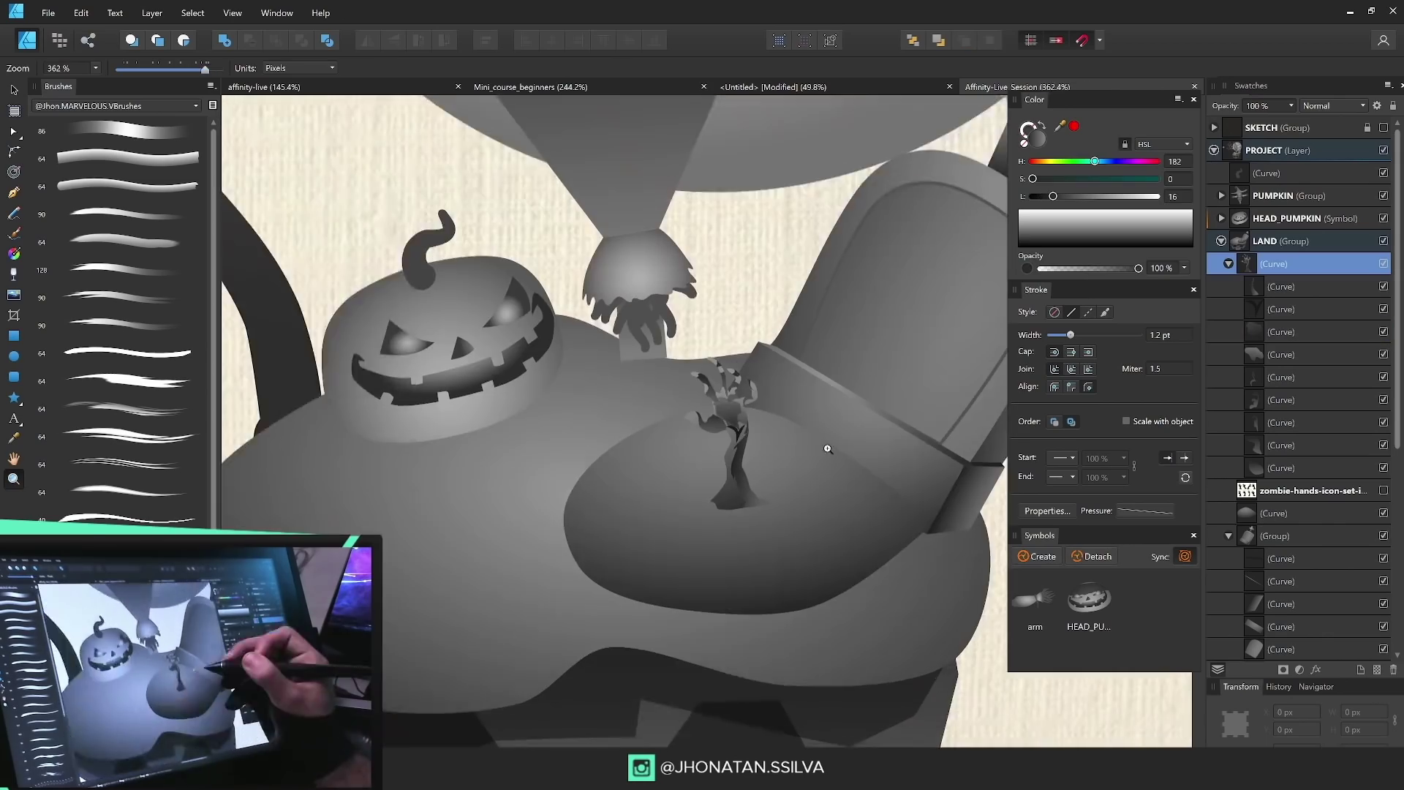
scroll(827, 445, down, 2)
click(856, 395)
click(717, 519)
scroll(729, 454, up, 4)
key(n)
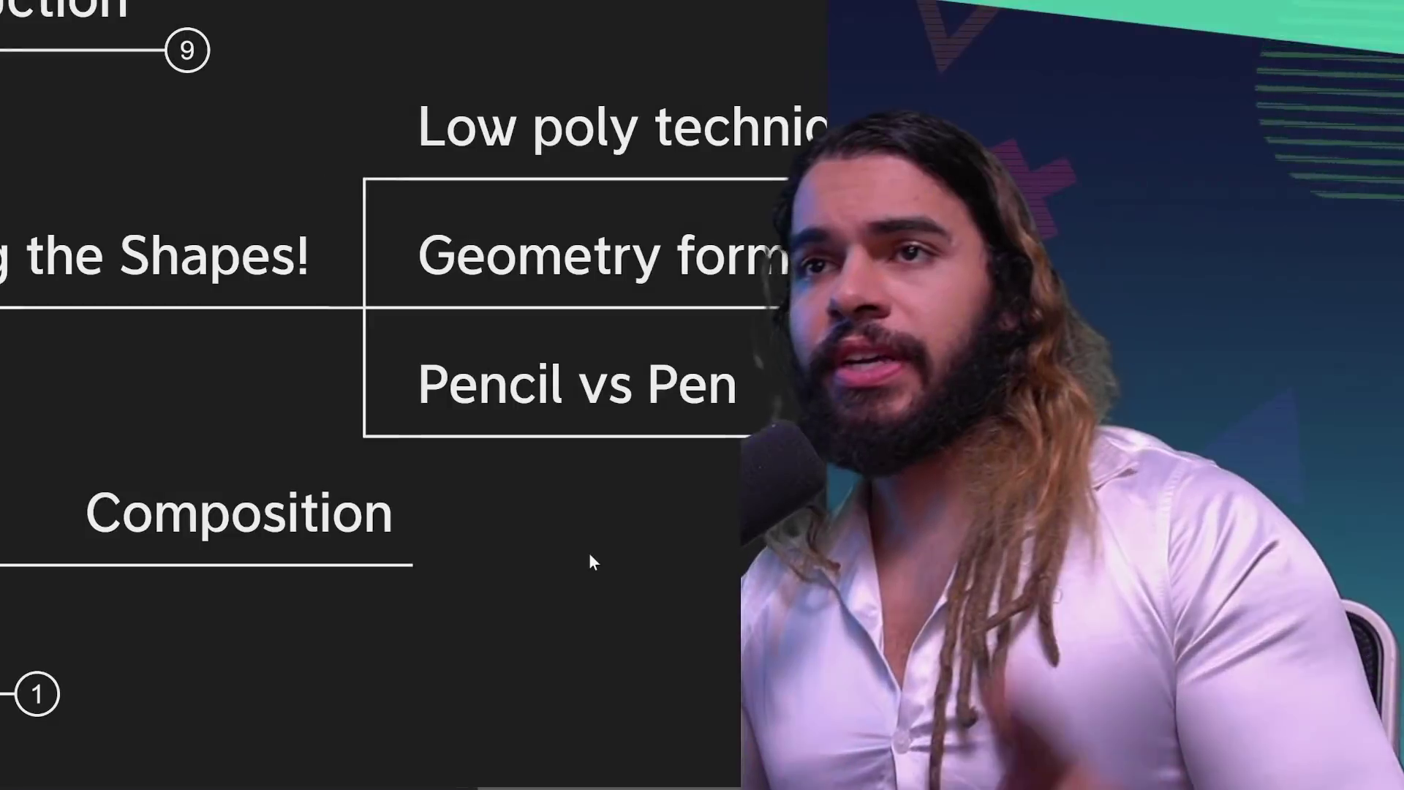
drag(676, 559, 607, 561)
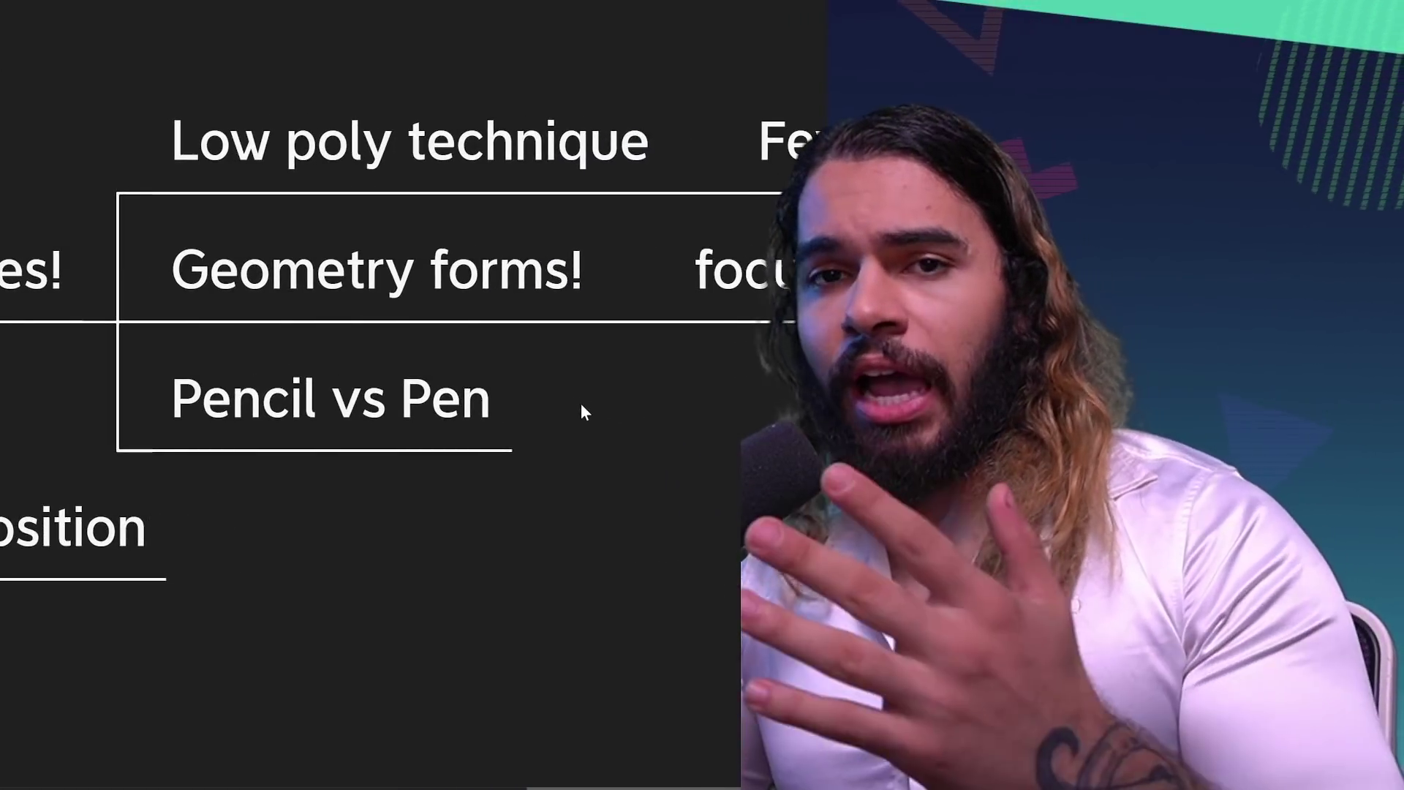
scroll(583, 405, left, 5)
scroll(709, 448, down, 1)
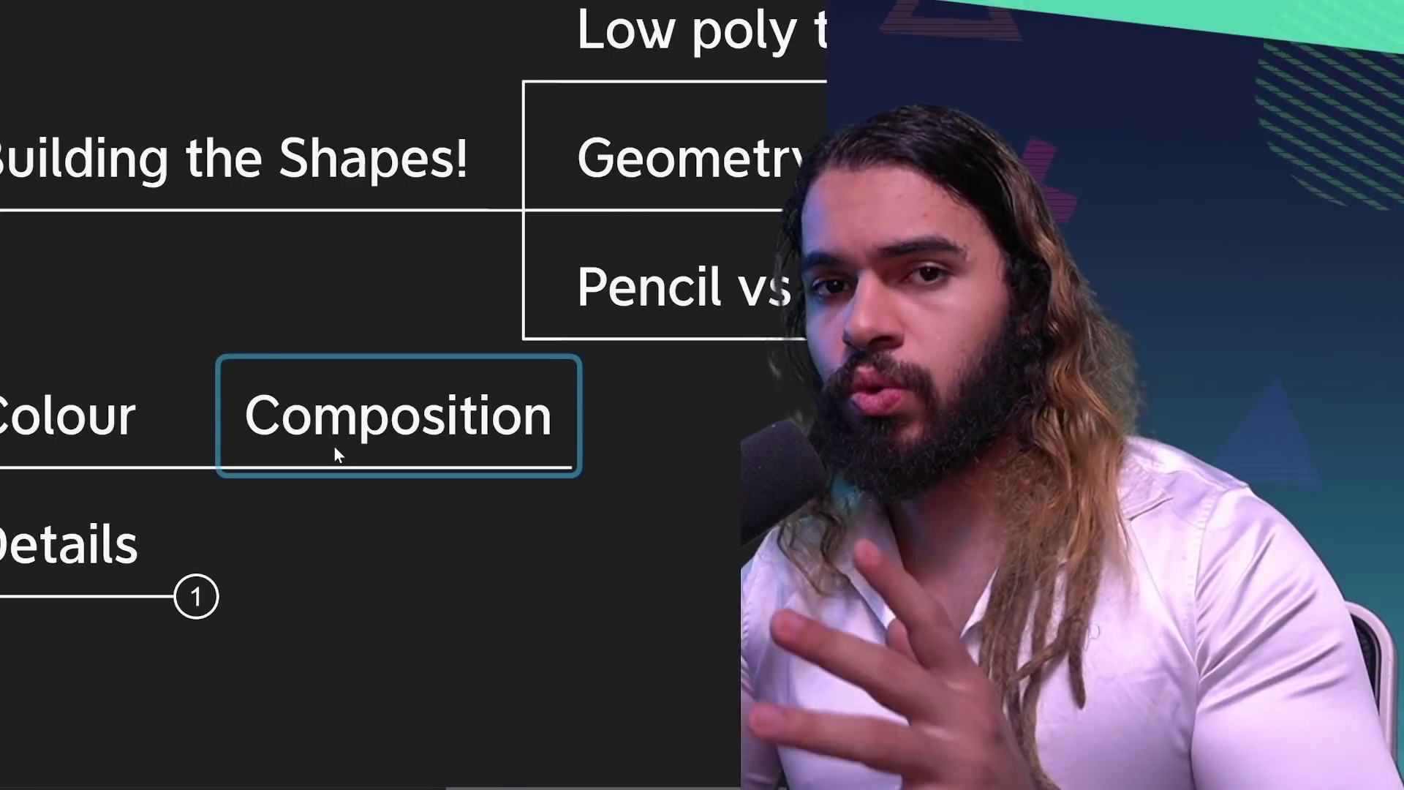
Step: Switch back to the illustration and paint a large blue disc behind the artwork with a 487 px brush at HSL 243, 53, 27
key(alt+Tab)
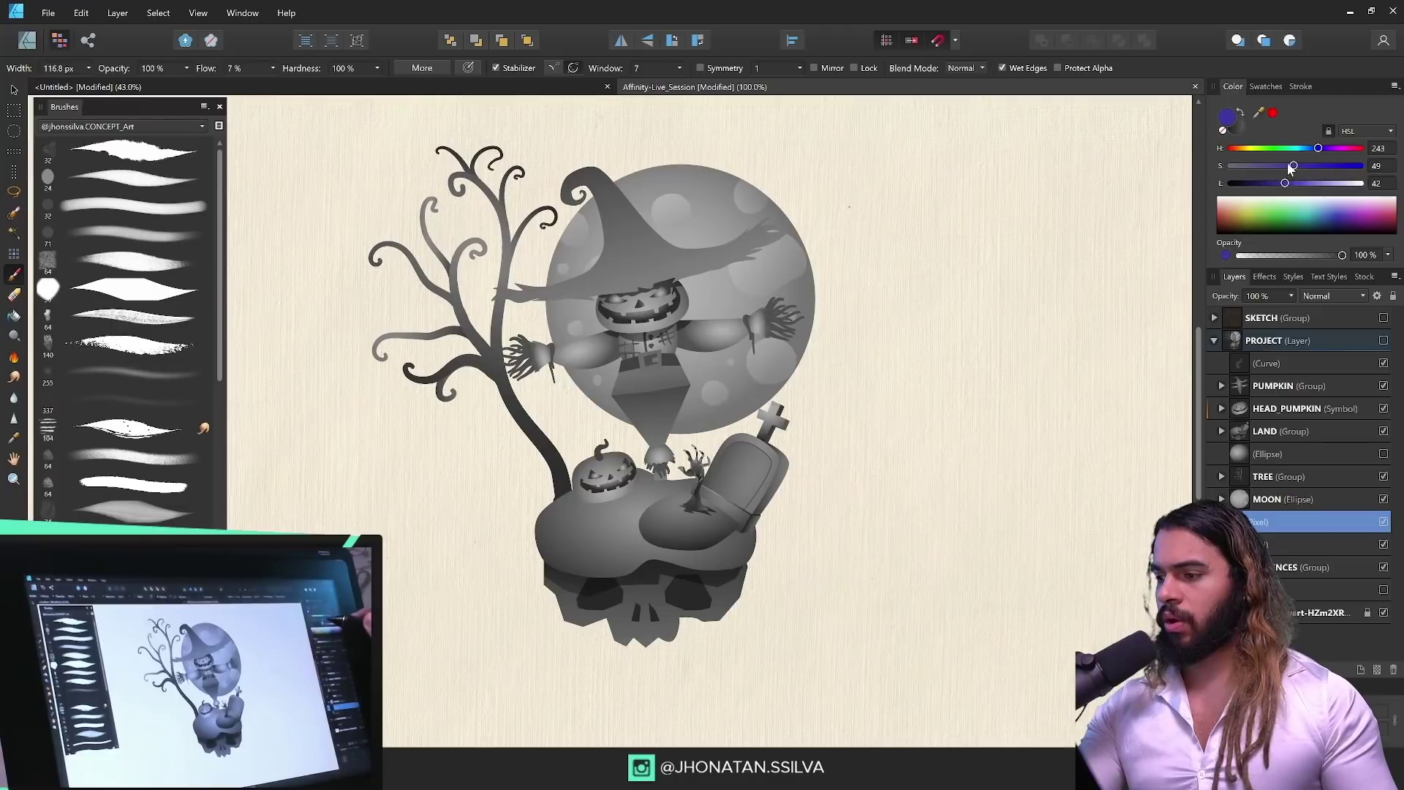
mouse_move(679, 465)
mouse_down()
mouse_move(775, 410)
mouse_move(652, 448)
mouse_move(611, 516)
mouse_up()
mouse_move(585, 380)
mouse_down()
mouse_move(746, 431)
mouse_move(786, 476)
mouse_move(541, 527)
mouse_move(446, 409)
mouse_up()
mouse_move(537, 387)
mouse_down()
mouse_move(607, 308)
mouse_move(659, 286)
mouse_move(843, 380)
mouse_up()
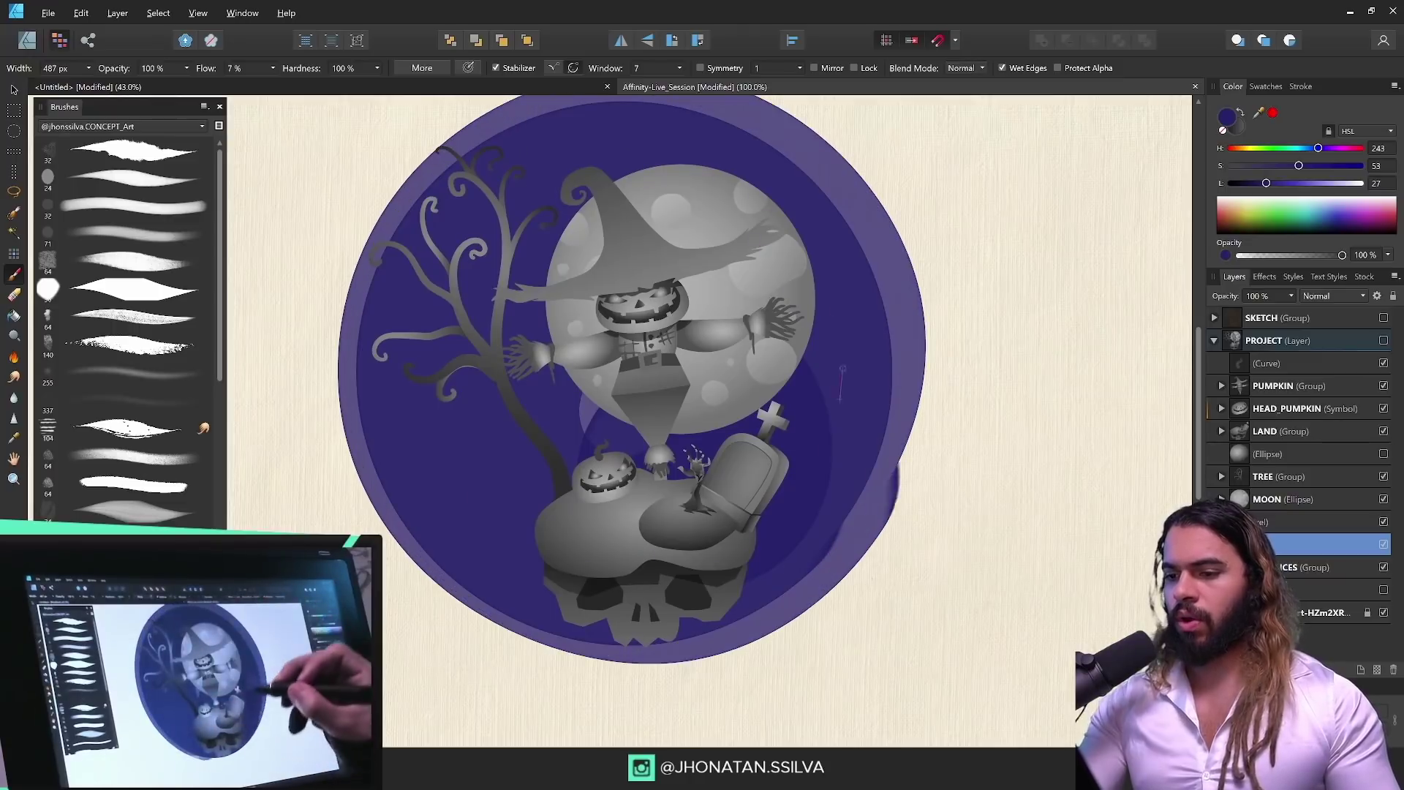
mouse_move(567, 395)
mouse_down()
mouse_move(344, 365)
mouse_move(403, 277)
mouse_up()
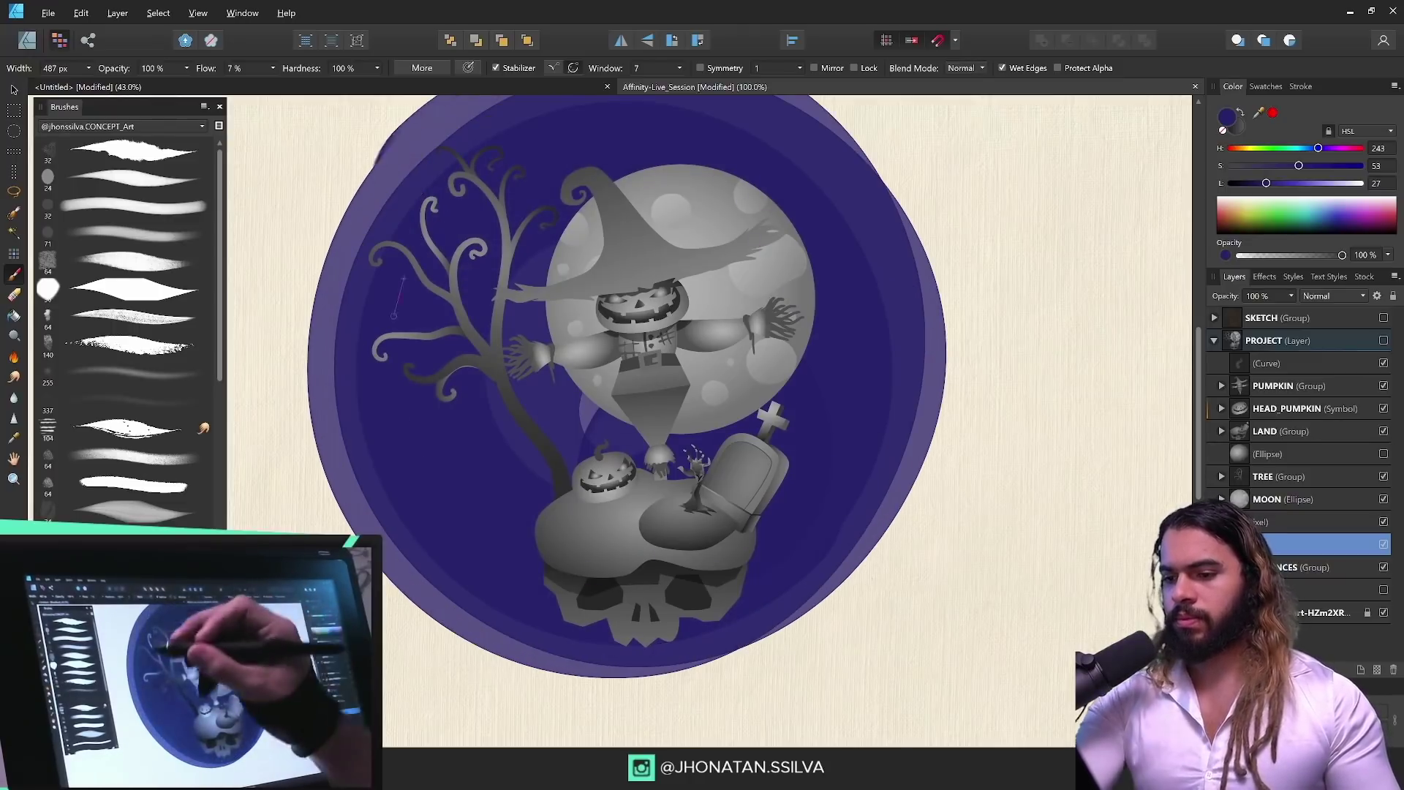
mouse_move(765, 355)
mouse_down()
mouse_move(702, 512)
mouse_move(410, 330)
mouse_up()
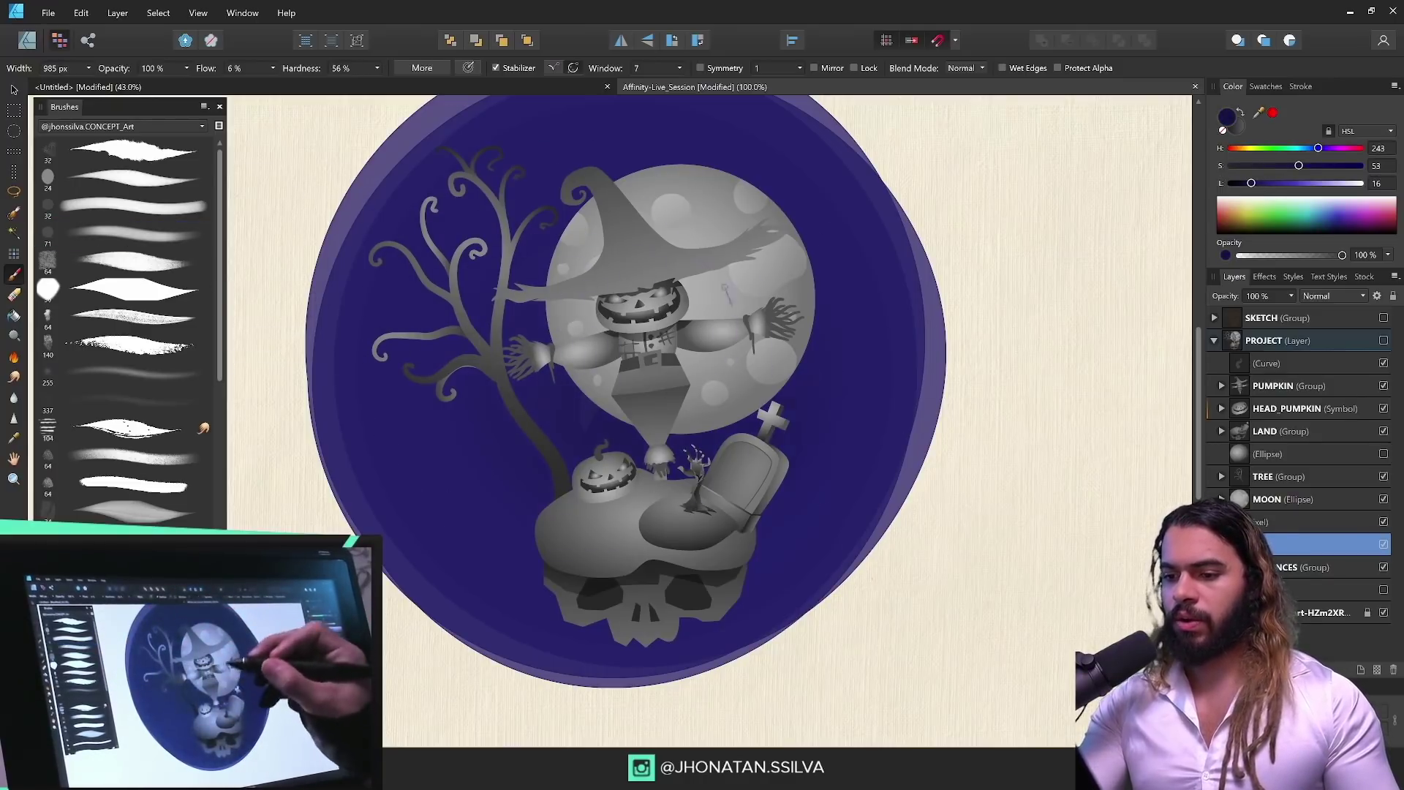
Step: Darken the blue background disc with soft strokes from a 985 px brush at 56% hardness and lightness 16
drag(787, 493, 687, 410)
key(z)
drag(652, 185, 683, 443)
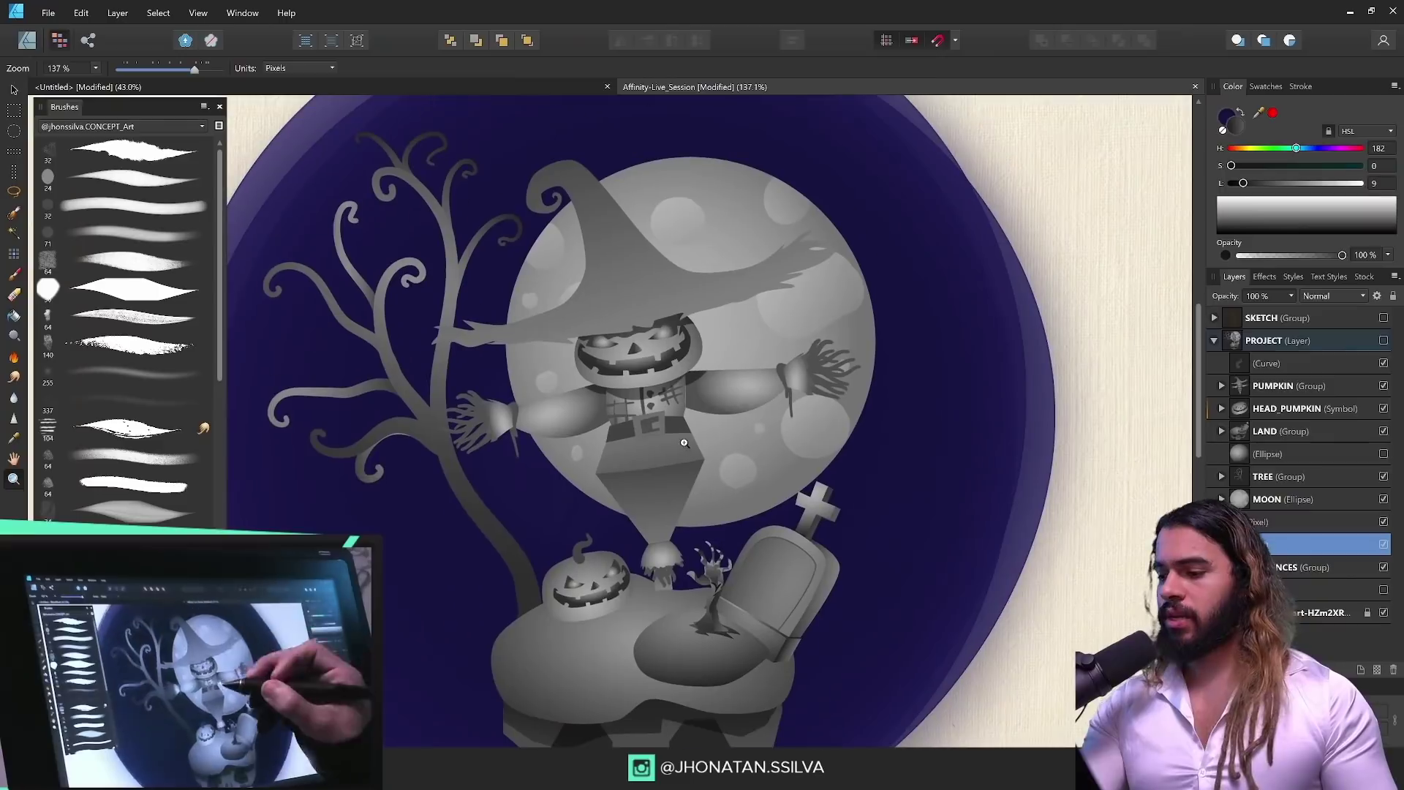
Step: Paint soft yellow patches at HSL 42, 76, 79 over the moon on a separate pixel layer set to Overlay blend mode
drag(1255, 183, 1326, 184)
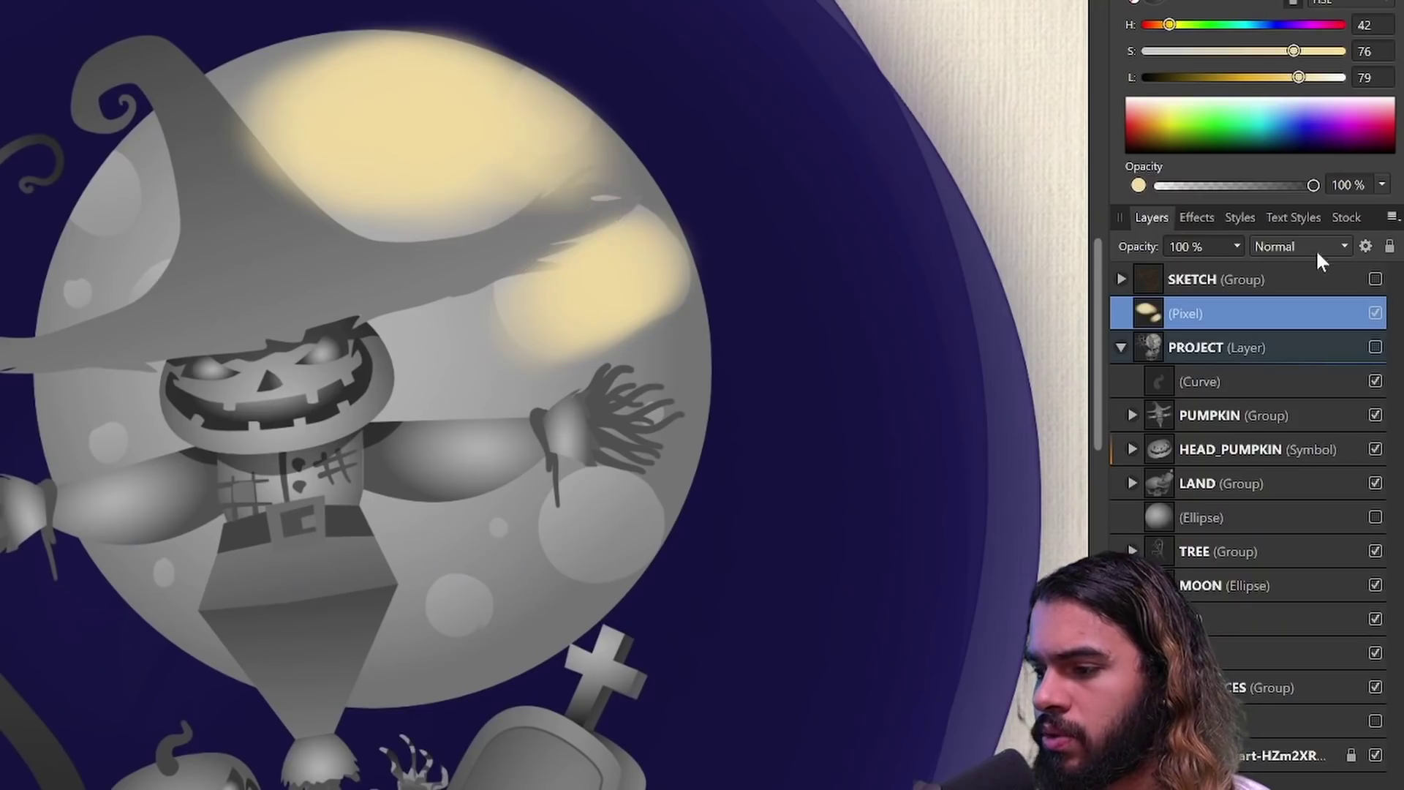
click(1342, 296)
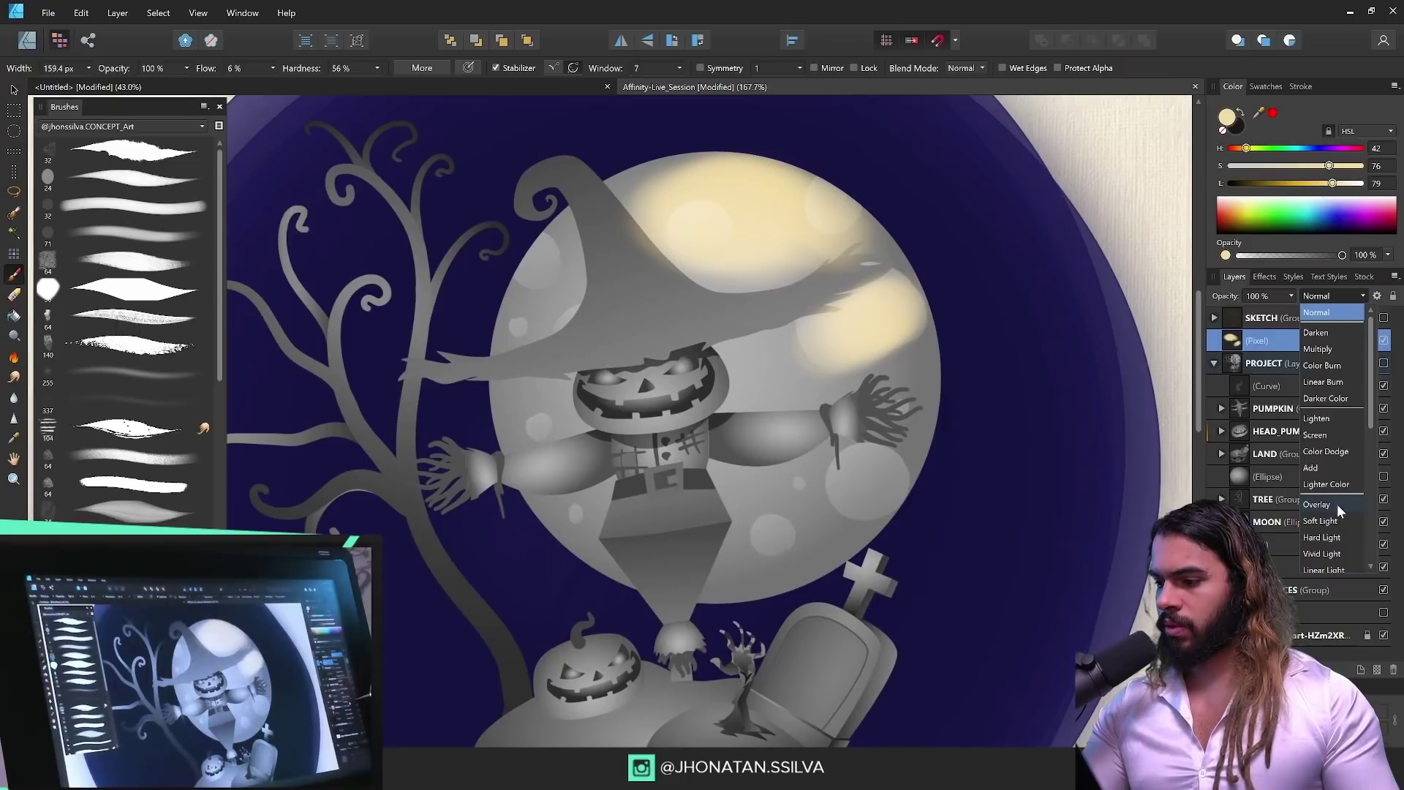
click(1337, 503)
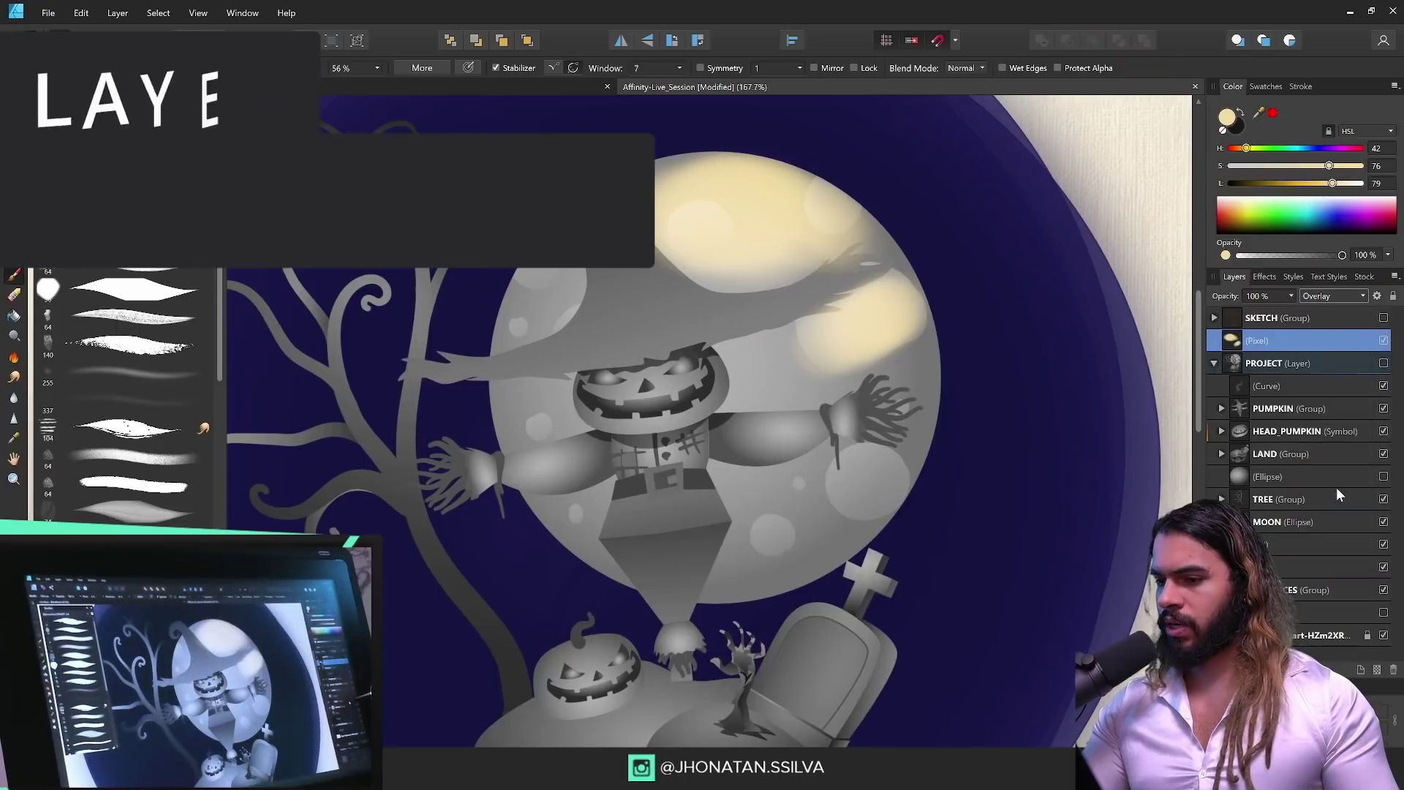
drag(813, 351, 841, 344)
Step: Set the brush colour to orange at HSL 20, 81, 66 and paint over the scarecrow's pumpkin head on the Overlay layer
key(x)
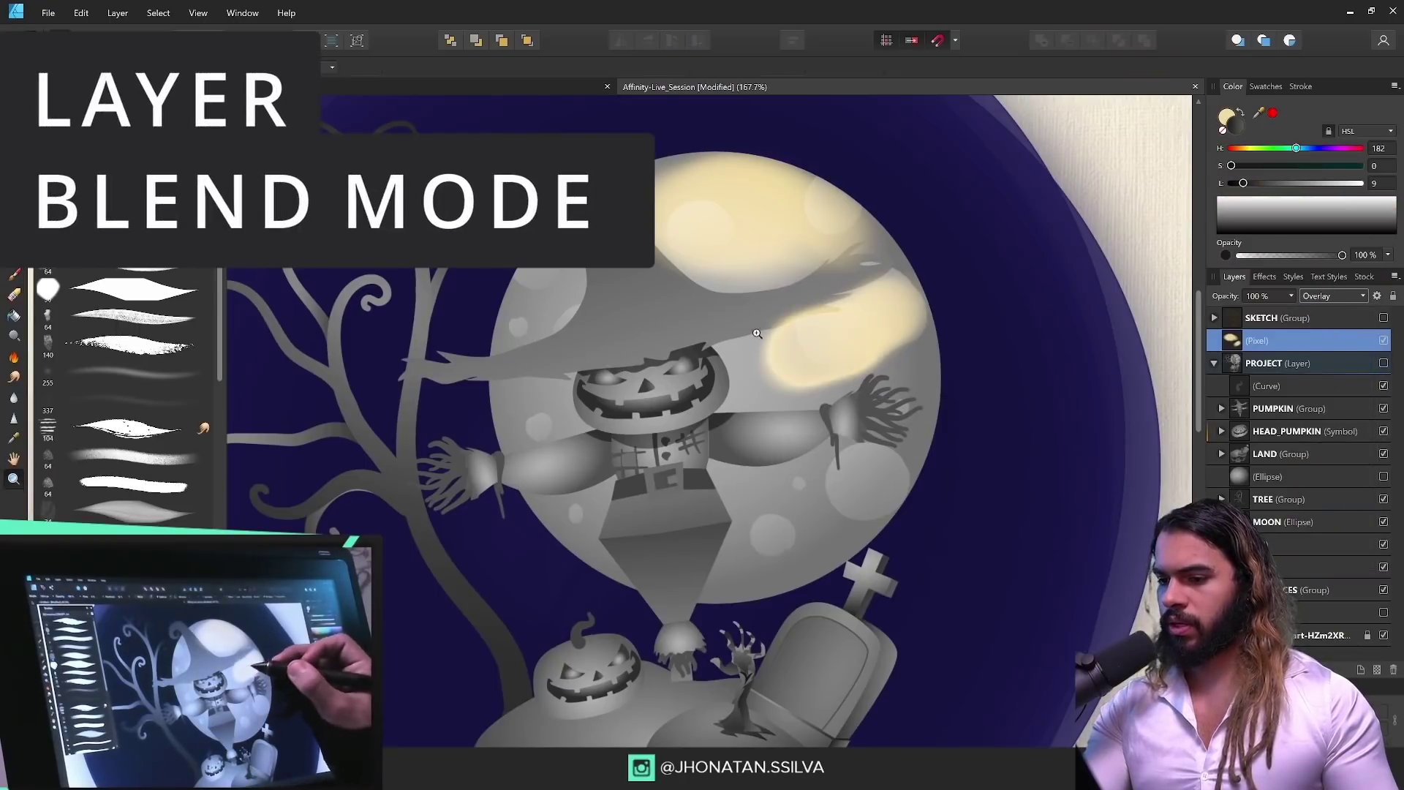
scroll(656, 421, up, 2)
mouse_move(1306, 148)
mouse_down()
mouse_move(1322, 148)
mouse_move(1320, 184)
mouse_up()
click(1335, 167)
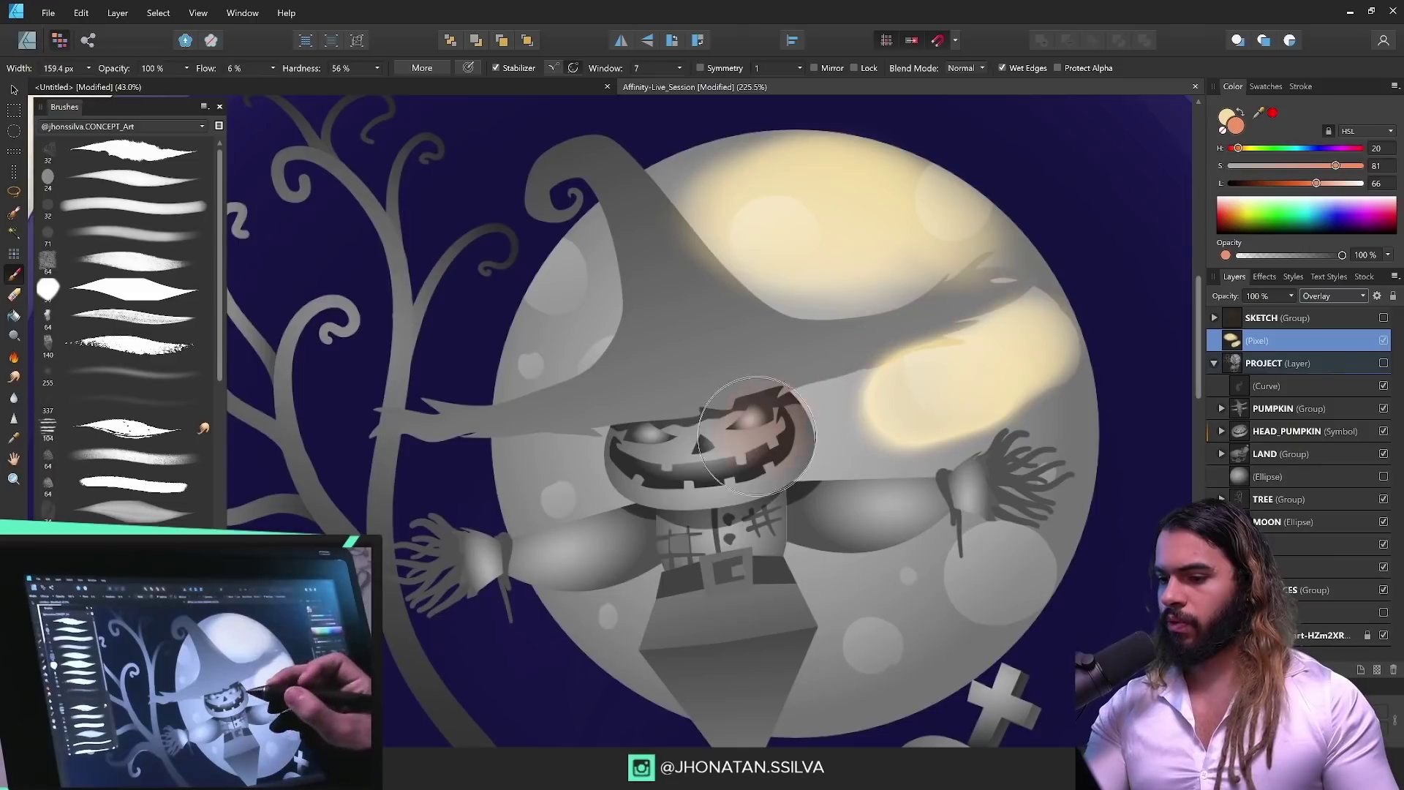
mouse_move(757, 435)
mouse_down()
mouse_move(734, 436)
mouse_move(750, 457)
mouse_move(614, 449)
mouse_up()
scroll(730, 458, up, 2)
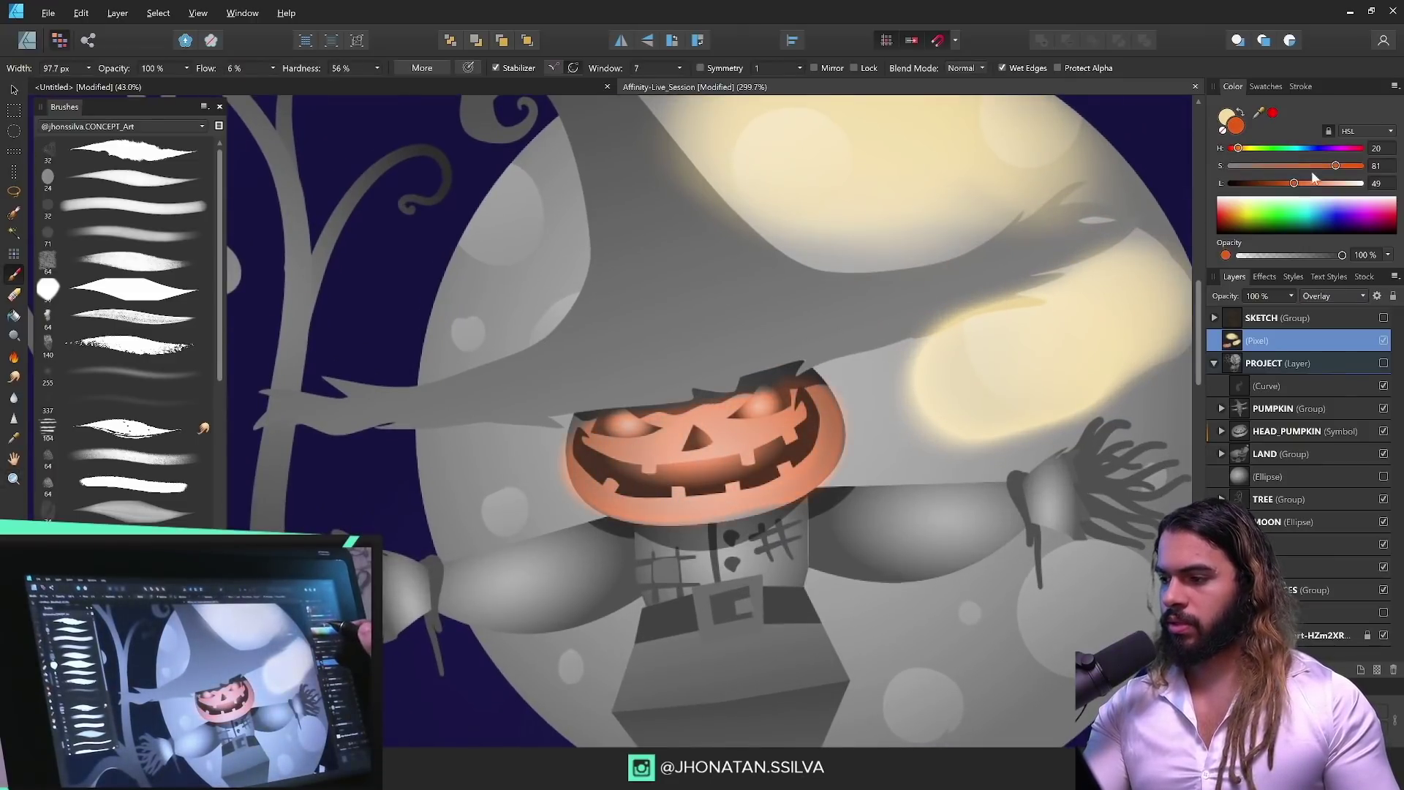
Step: Deepen the orange on the scarecrow's pumpkin head with soft strokes at HSL 20, 81, 49
drag(780, 437, 814, 442)
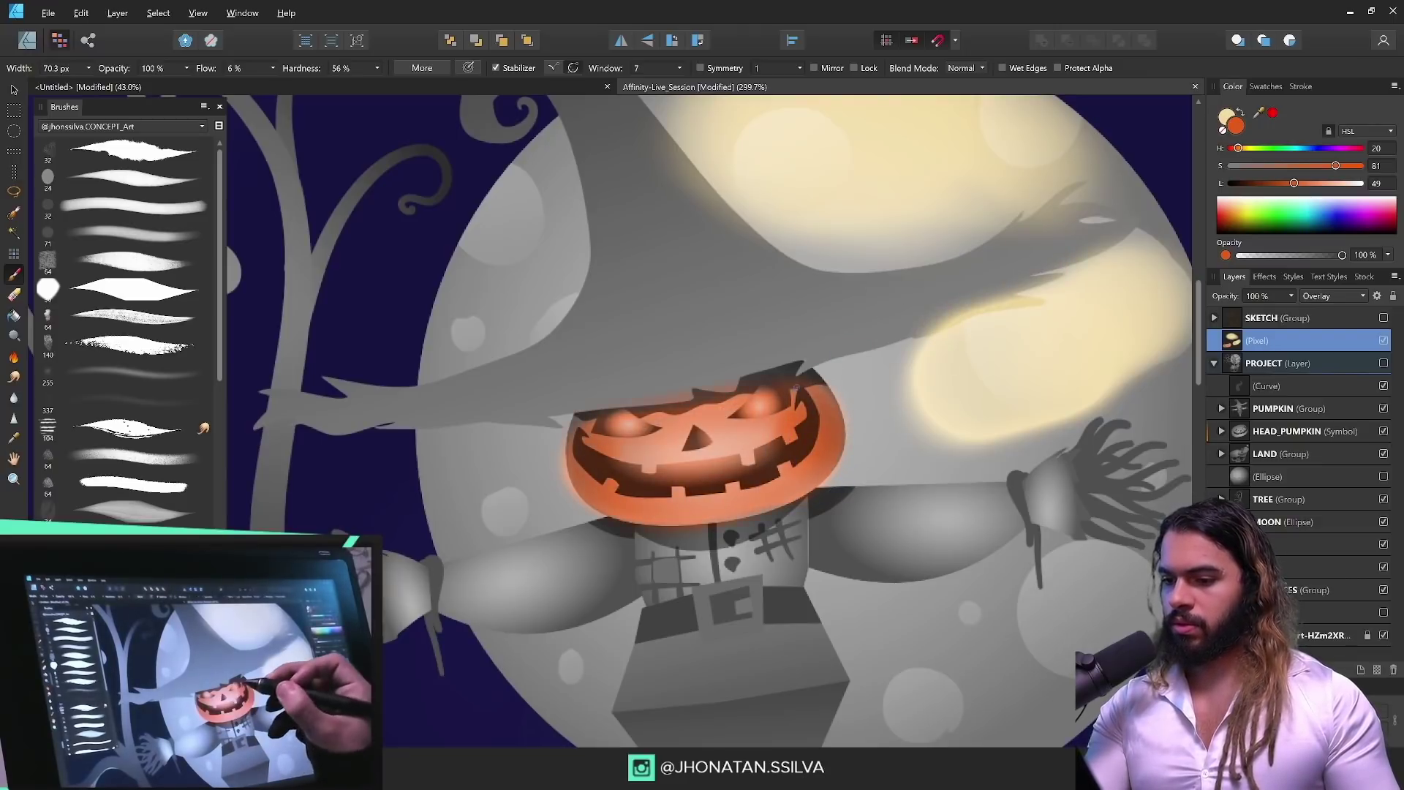
key(z)
drag(780, 414, 796, 378)
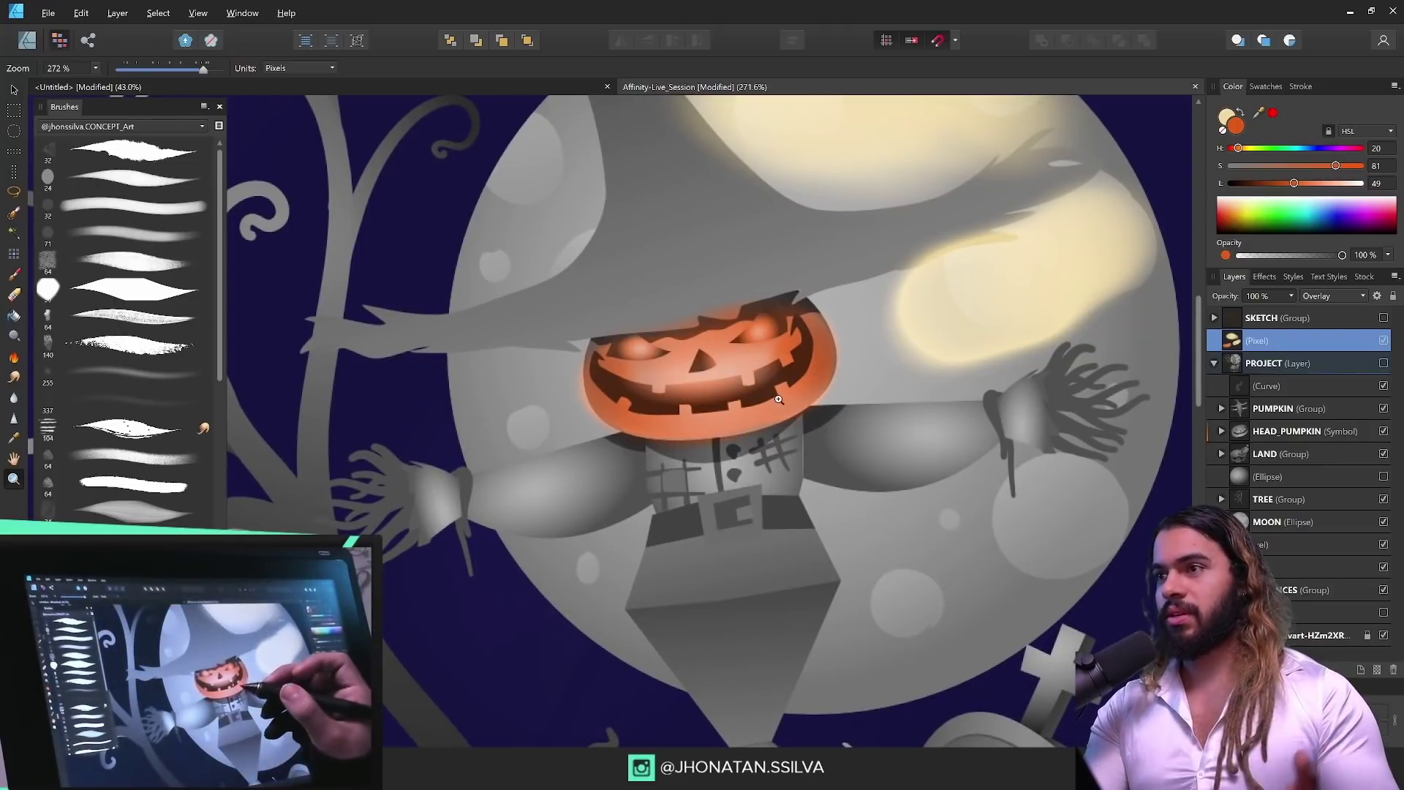
mouse_move(778, 399)
mouse_down()
mouse_move(583, 511)
mouse_move(721, 432)
mouse_move(780, 374)
mouse_move(688, 389)
mouse_move(777, 381)
mouse_move(731, 392)
mouse_move(709, 417)
mouse_up()
Step: Paint the witch hat's brim purple at HSL 257, 36, 34 and darken it using lightness 17
key(b)
click(1298, 148)
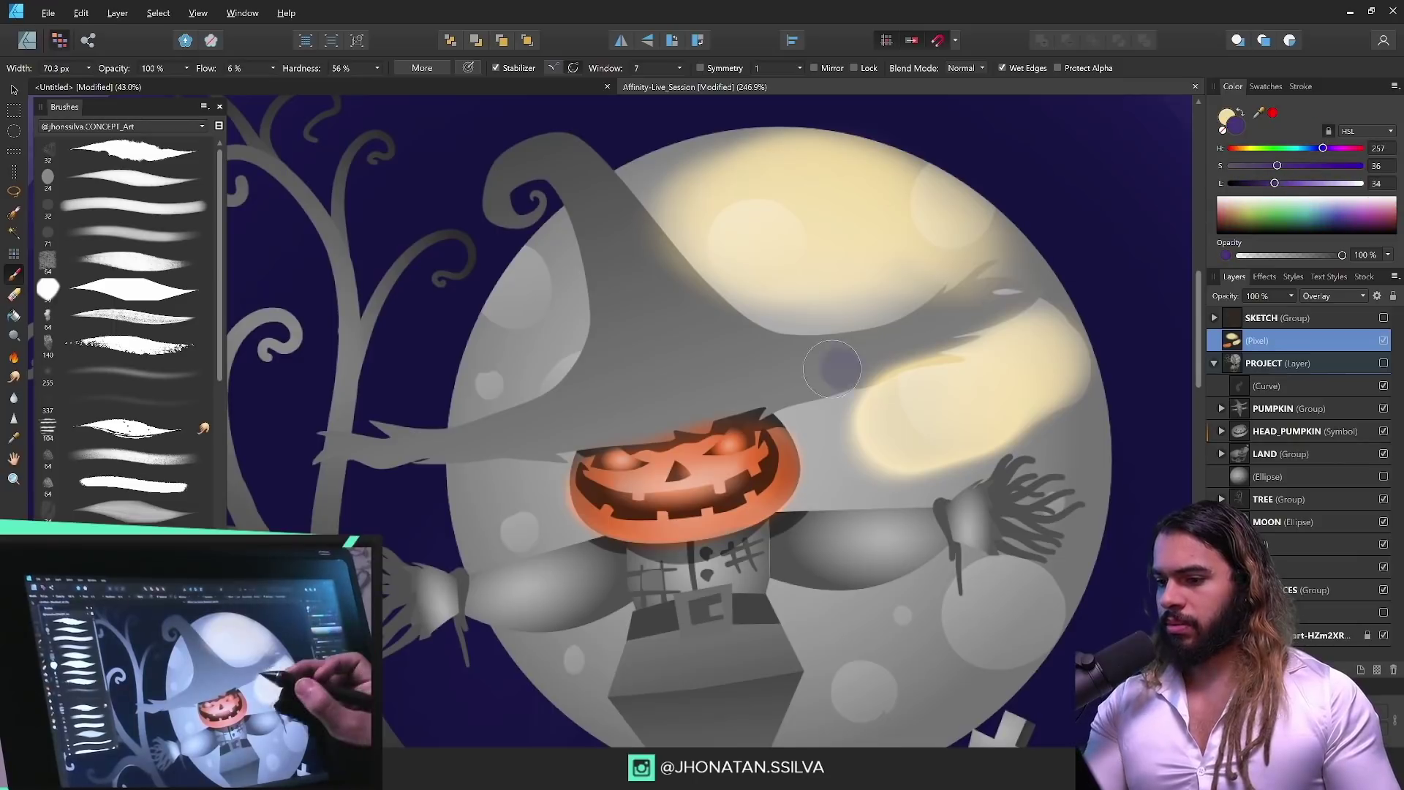
drag(896, 342, 680, 401)
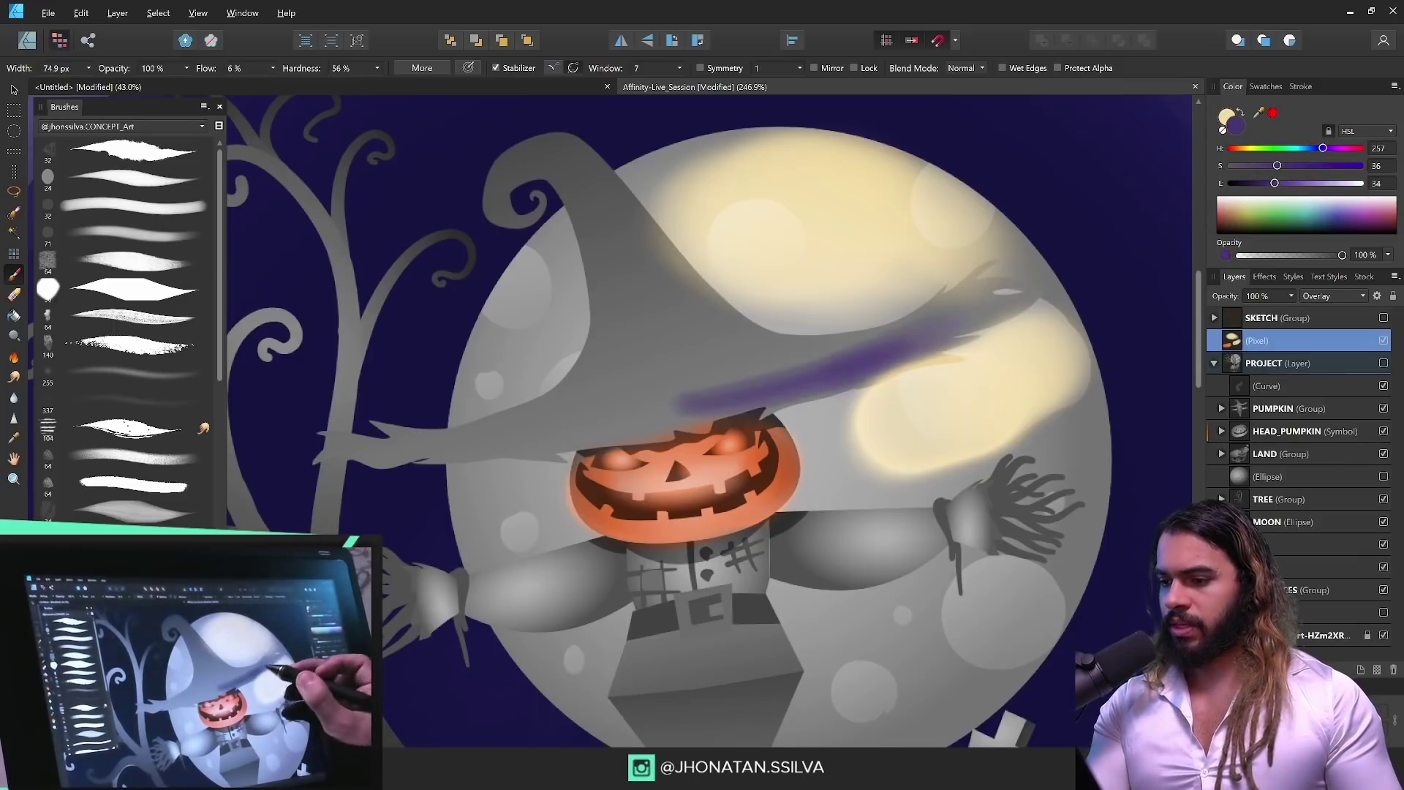
mouse_move(943, 329)
mouse_down()
mouse_move(556, 395)
mouse_move(833, 343)
mouse_up()
click(1253, 183)
Step: Paint a bright yellow glow at HSL 59, 97, 60 into the scarecrow pumpkin's eyes and mouth with a 29.8 px brush
key(z)
drag(648, 620, 1095, 260)
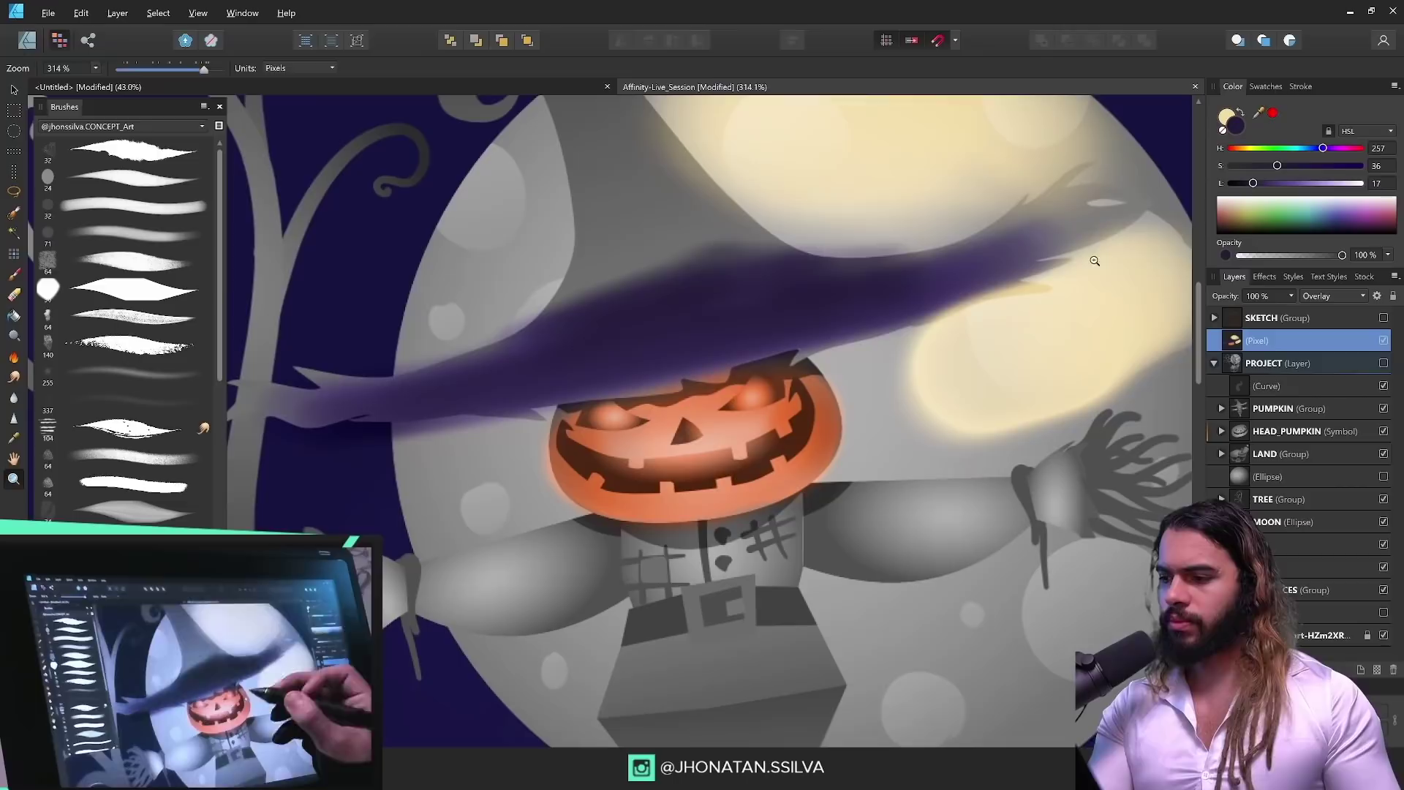
key(b)
click(1238, 148)
click(1276, 183)
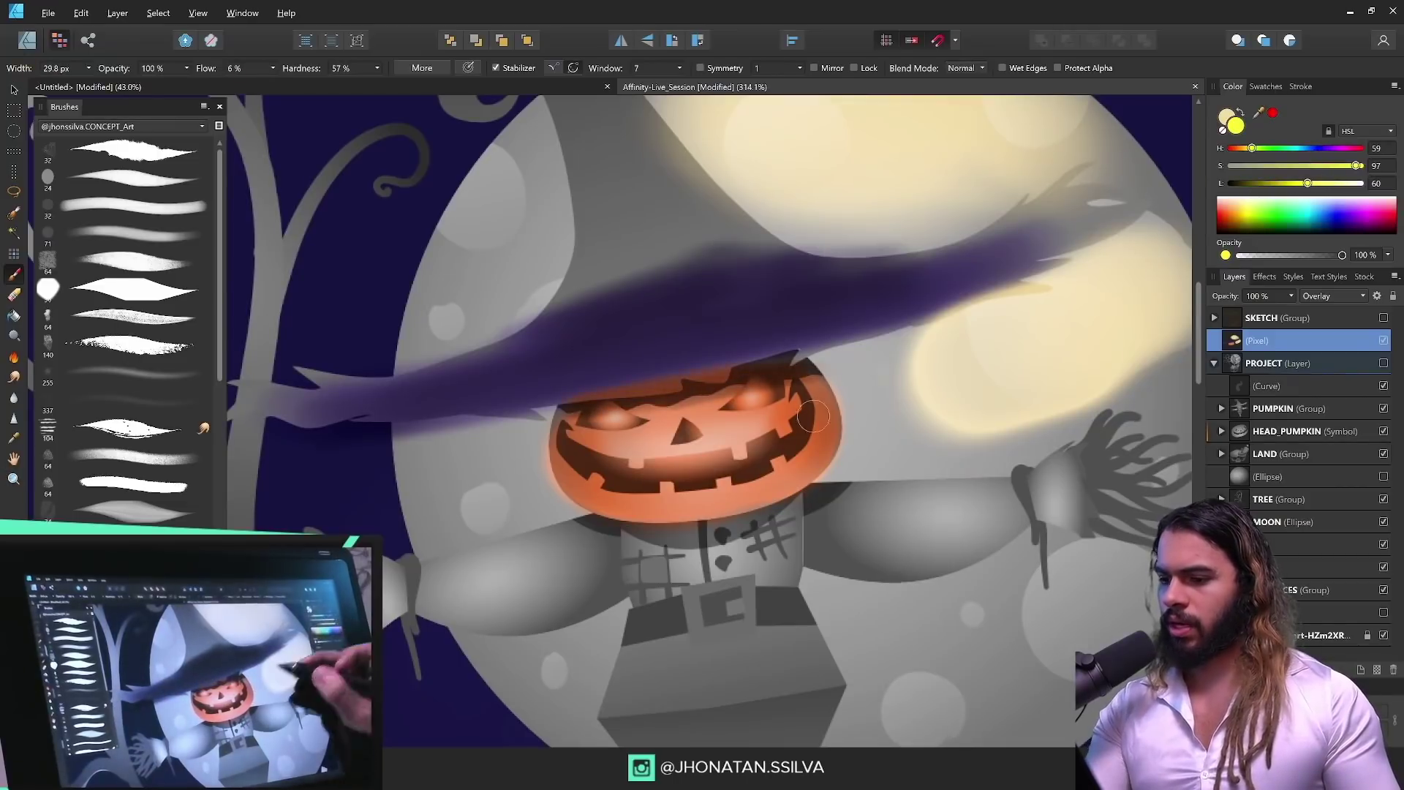
drag(625, 469, 749, 457)
Step: Paint the scarecrow's shirt and sleeves olive at HSL 55, 21, 24 with a 63.7 px brush, shading them brown at HSL 29, 54, 31
key(z)
mouse_move(676, 370)
mouse_down()
mouse_move(606, 369)
mouse_move(629, 343)
mouse_up()
key(b)
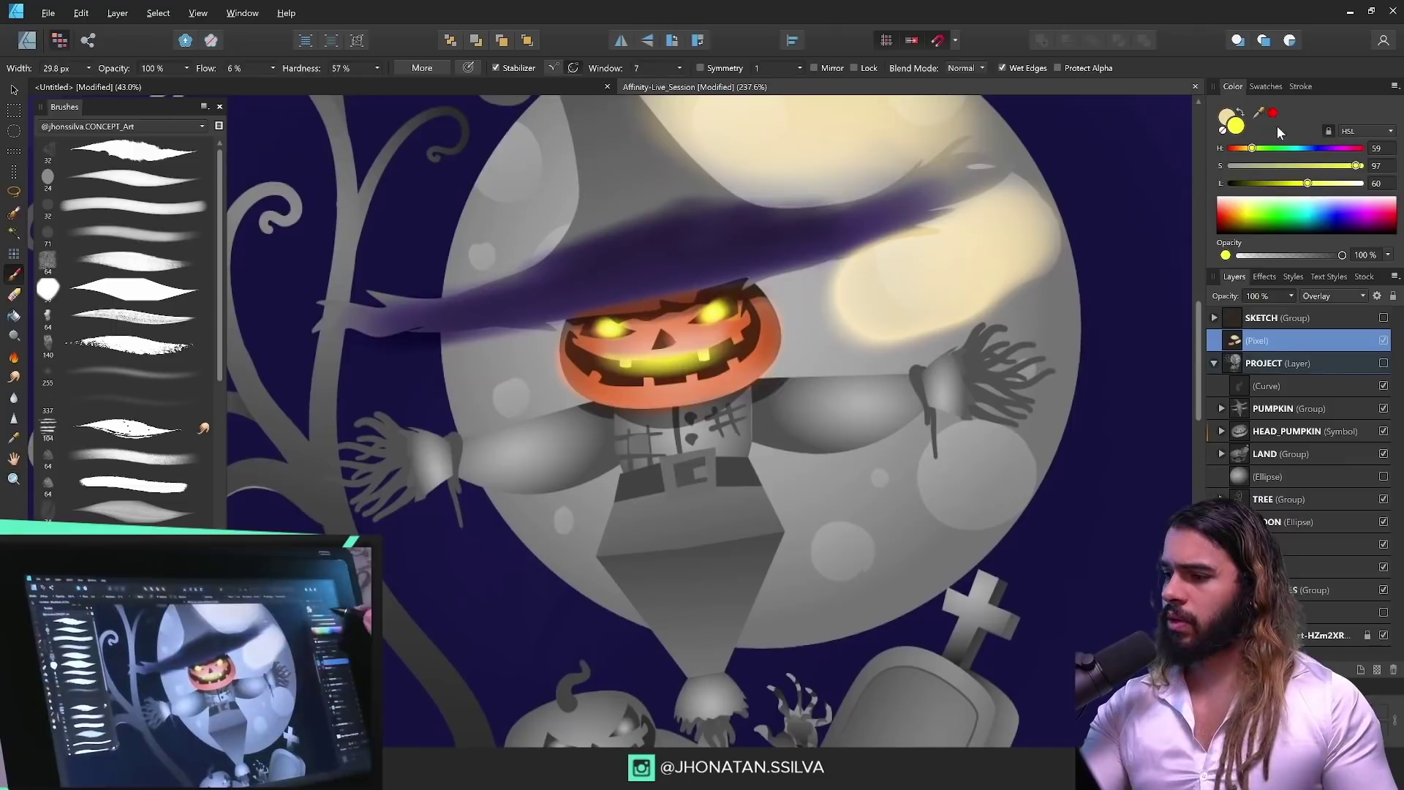
click(1258, 165)
click(1255, 182)
click(1265, 183)
key(bracketright)
key(bracketright)
key(bracketright)
mouse_move(775, 409)
mouse_down()
mouse_move(863, 417)
mouse_move(578, 436)
mouse_move(512, 471)
mouse_up()
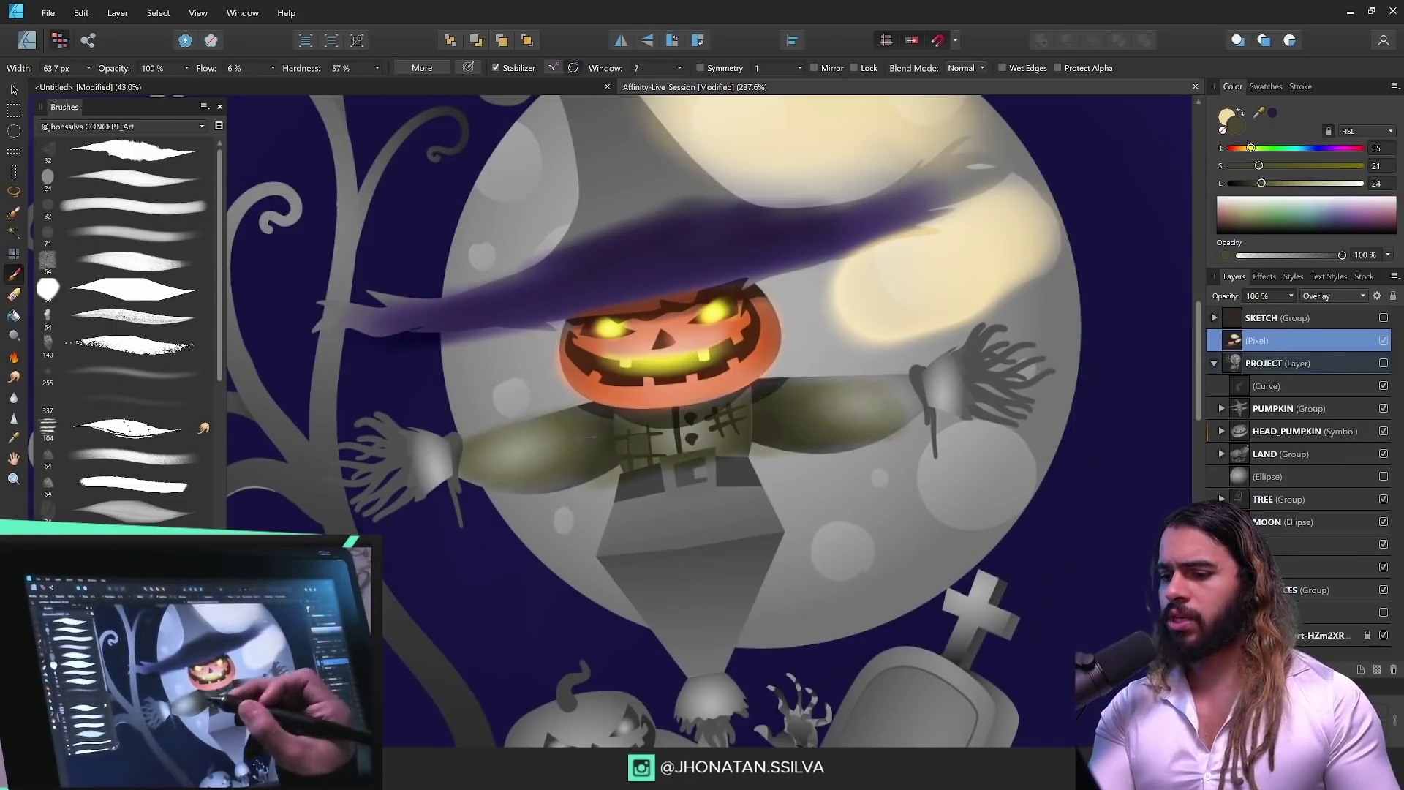
drag(591, 437, 653, 483)
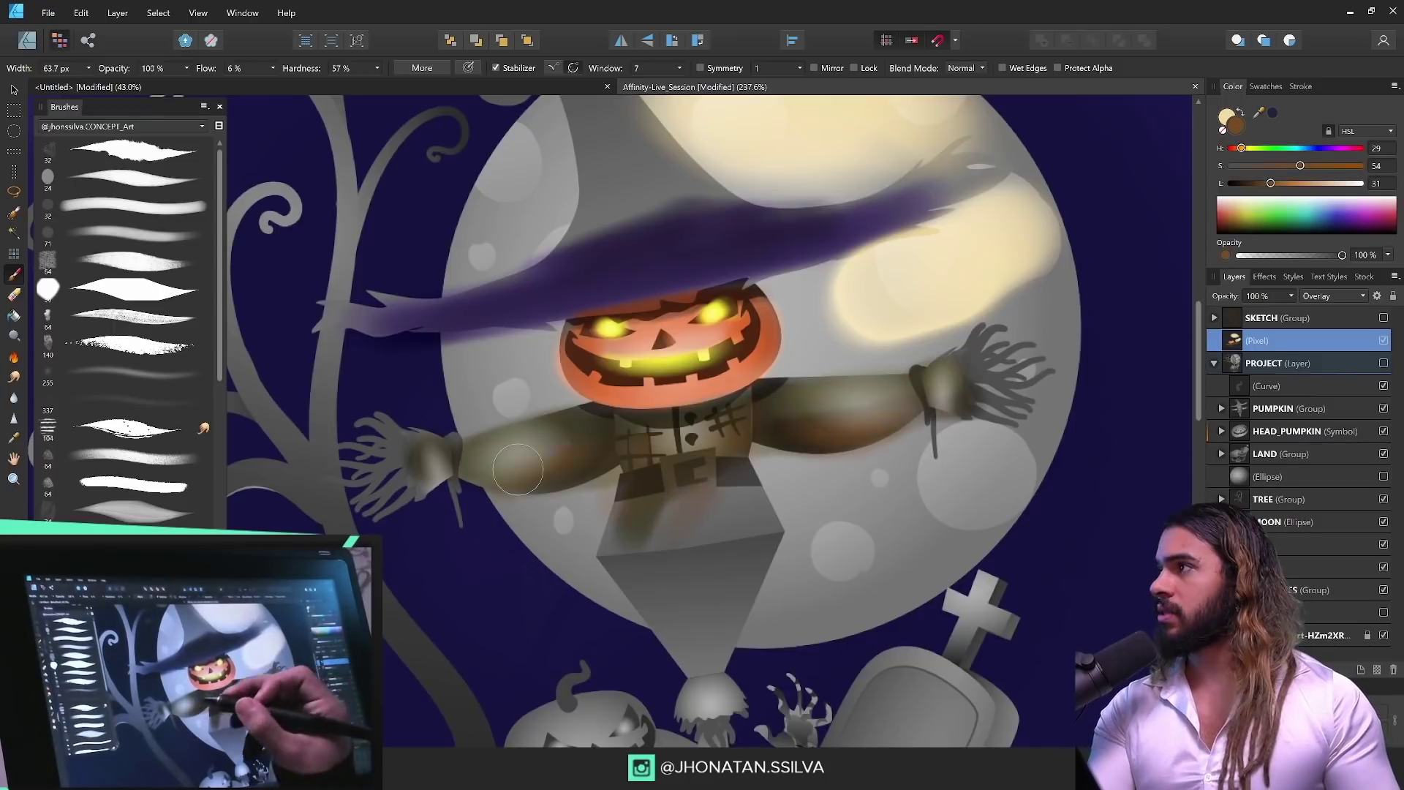
Step: Colour the scarecrow's straw hands dark yellow at HSL 47, 54, 35 with a 40 px brush
scroll(751, 512, up, 1)
click(1002, 68)
drag(1251, 152, 1247, 148)
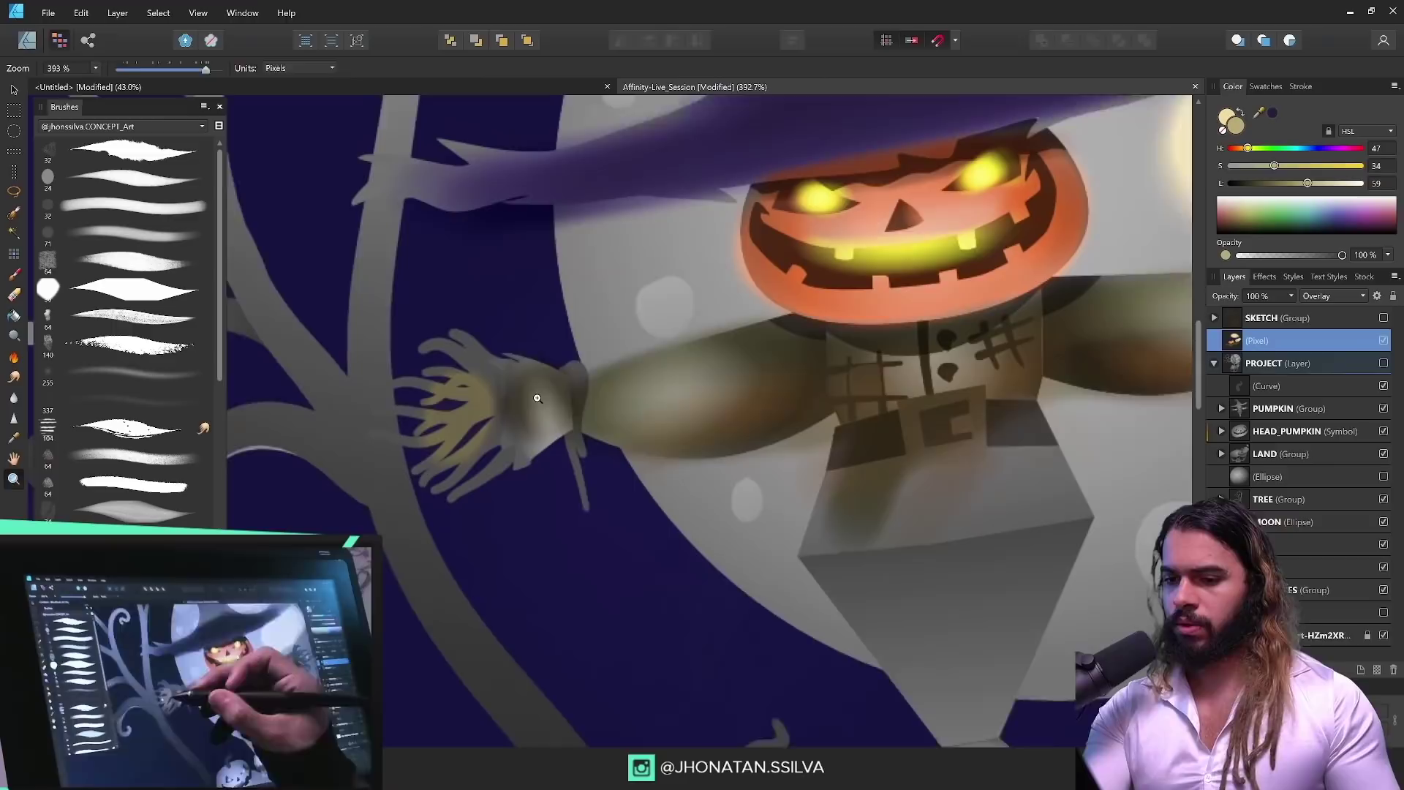
drag(536, 398, 489, 402)
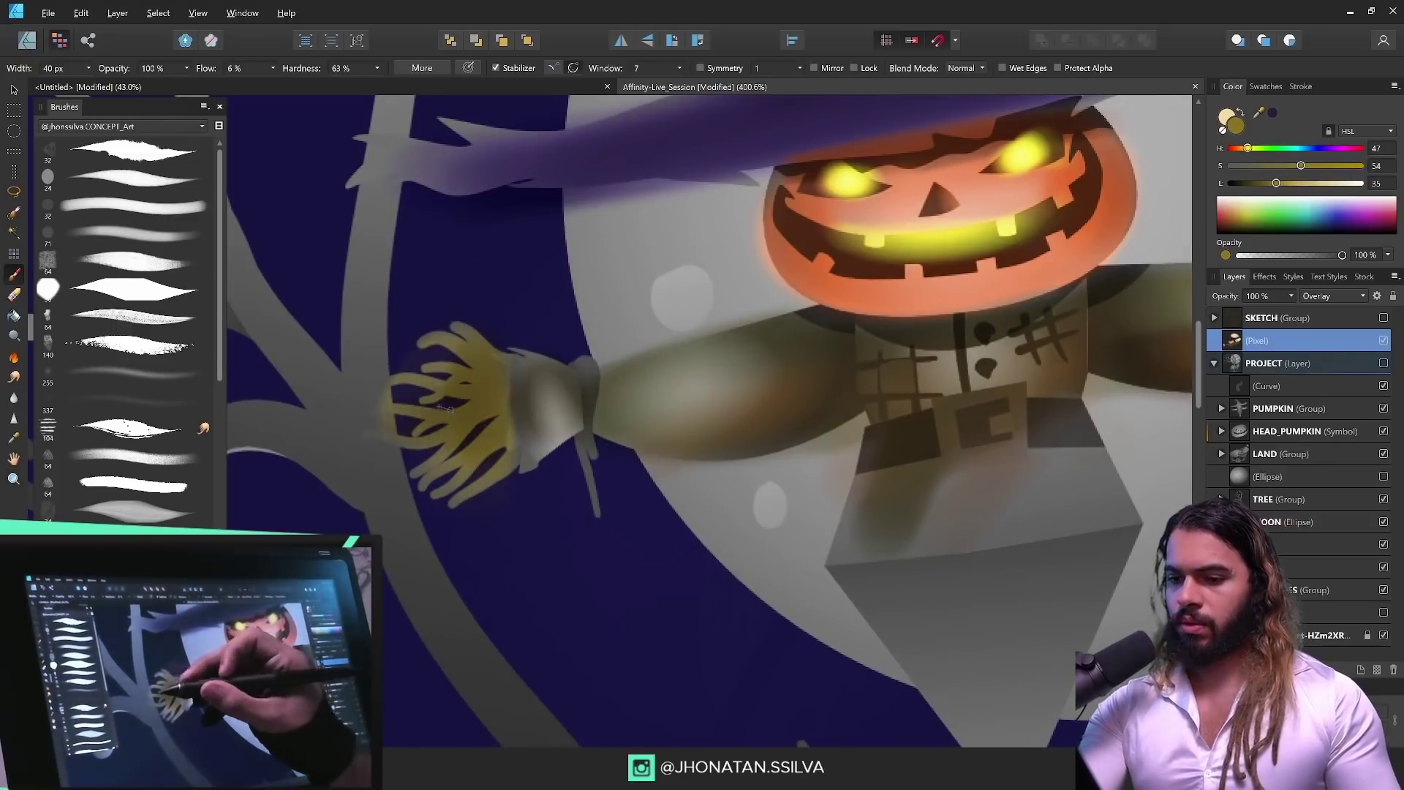
scroll(447, 408, down, 4)
scroll(1031, 403, down, 1)
Step: Paint the scarecrow's lower body in the same dark yellow with the brush enlarged to 100.8 px
key(bracketright)
key(bracketright)
key(bracketright)
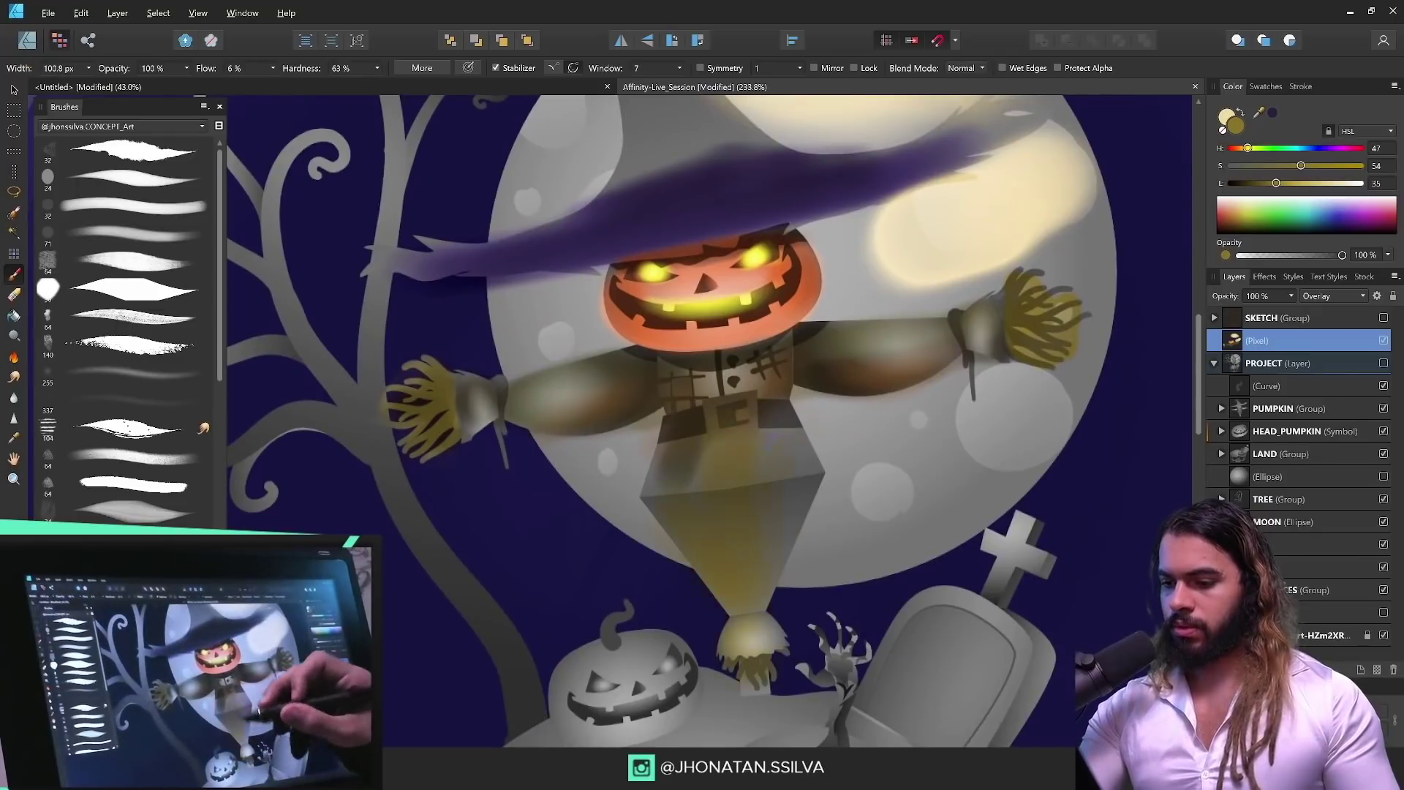
drag(772, 459, 702, 585)
Step: Paint the tree trunk and its main branches brown at HSL 30, 54, 23 with a 76.3 px brush
scroll(651, 489, down, 3)
key(bracketleft)
key(bracketleft)
drag(652, 488, 644, 637)
scroll(615, 439, up, 1)
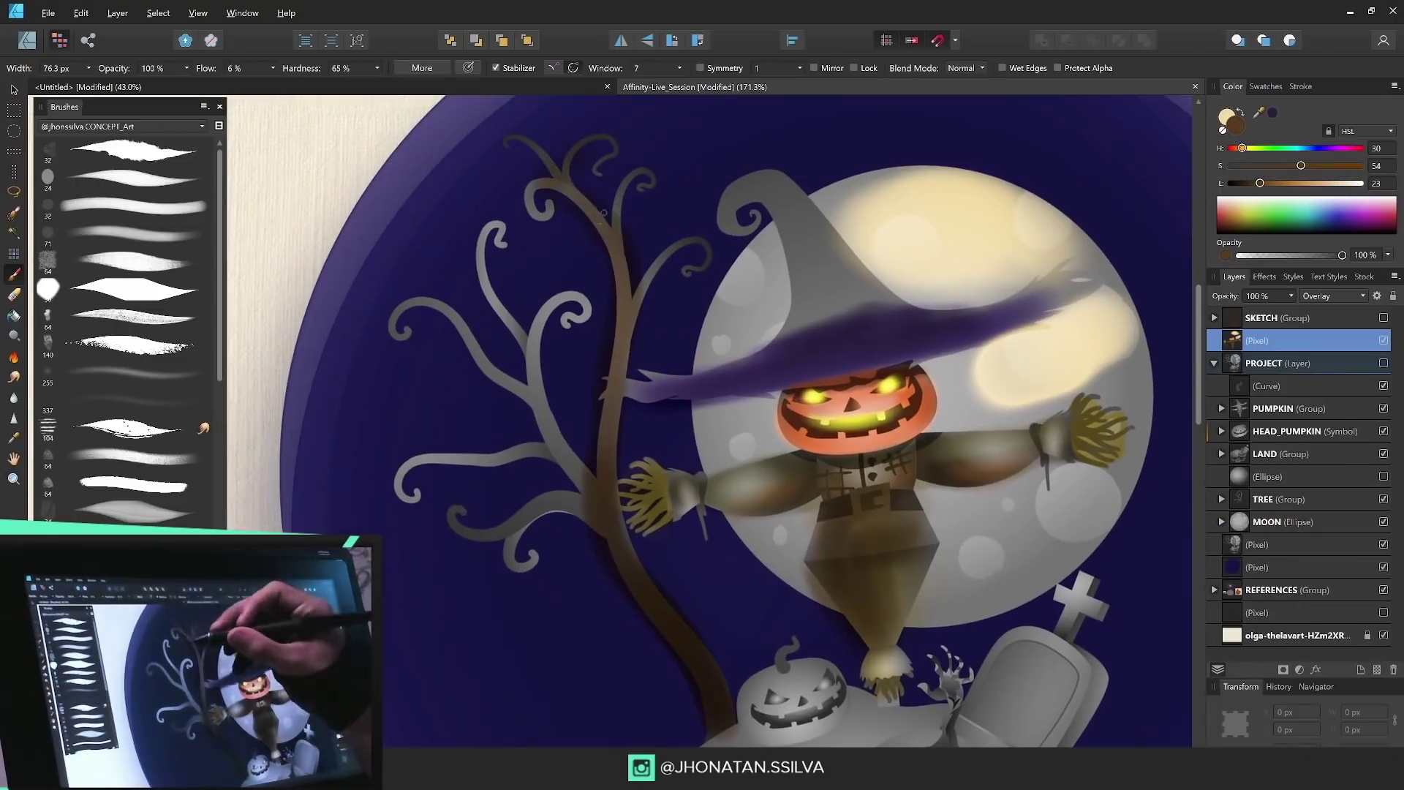
scroll(526, 345, up, 1)
drag(526, 346, 585, 512)
drag(709, 234, 625, 555)
drag(686, 636, 702, 625)
Step: Paint the small pumpkin on the ground orange, starting from HSL 24, 79, 37
click(1236, 213)
drag(805, 585, 698, 398)
key(z)
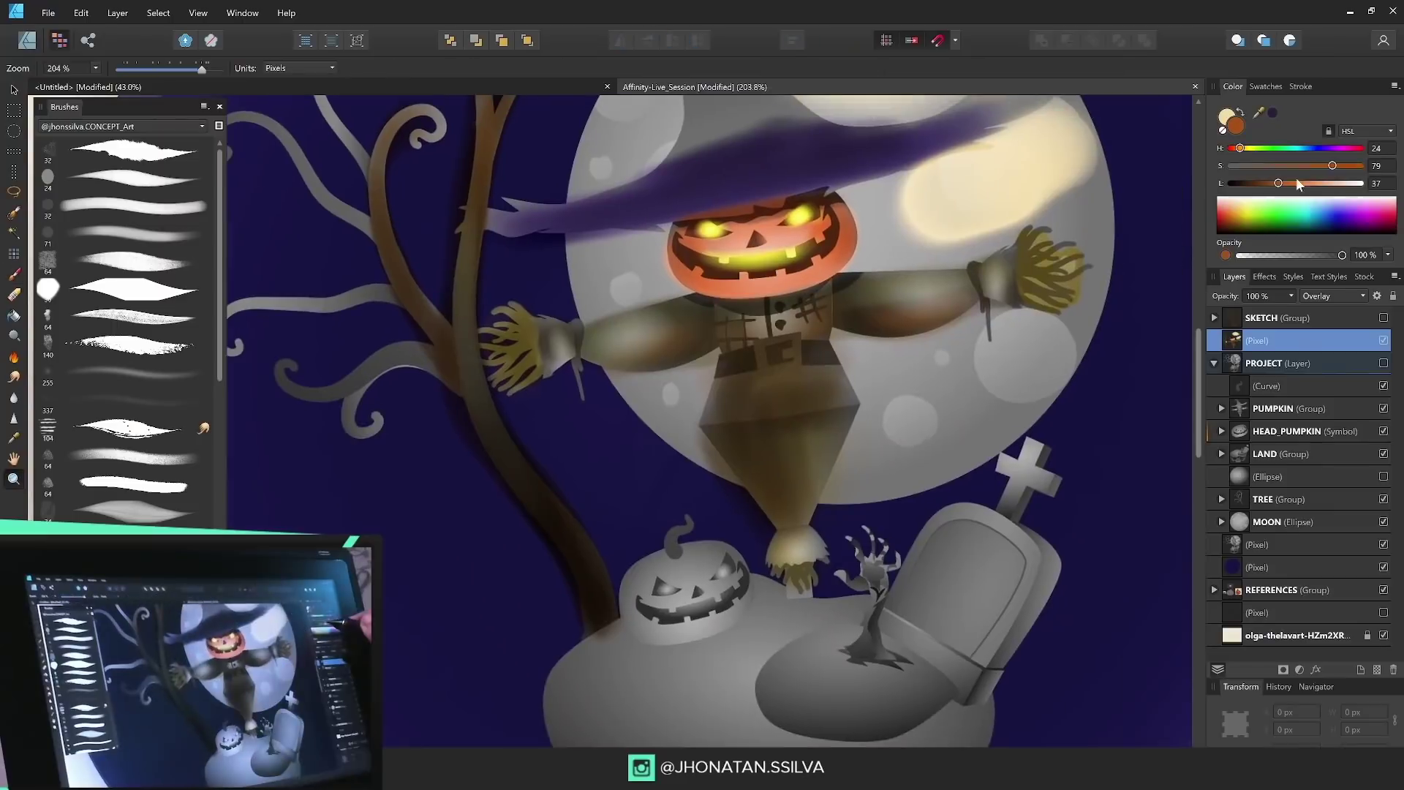
drag(758, 533, 826, 533)
drag(658, 453, 827, 409)
drag(758, 446, 676, 437)
key(b)
click(1234, 148)
mouse_move(556, 365)
mouse_down()
mouse_move(512, 555)
mouse_move(833, 497)
mouse_up()
Step: Add a yellow glow at HSL 47, 98, 63 inside both eyes of the small pumpkin with a 20.9 px brush
click(1241, 210)
drag(753, 406, 775, 384)
drag(585, 449, 598, 441)
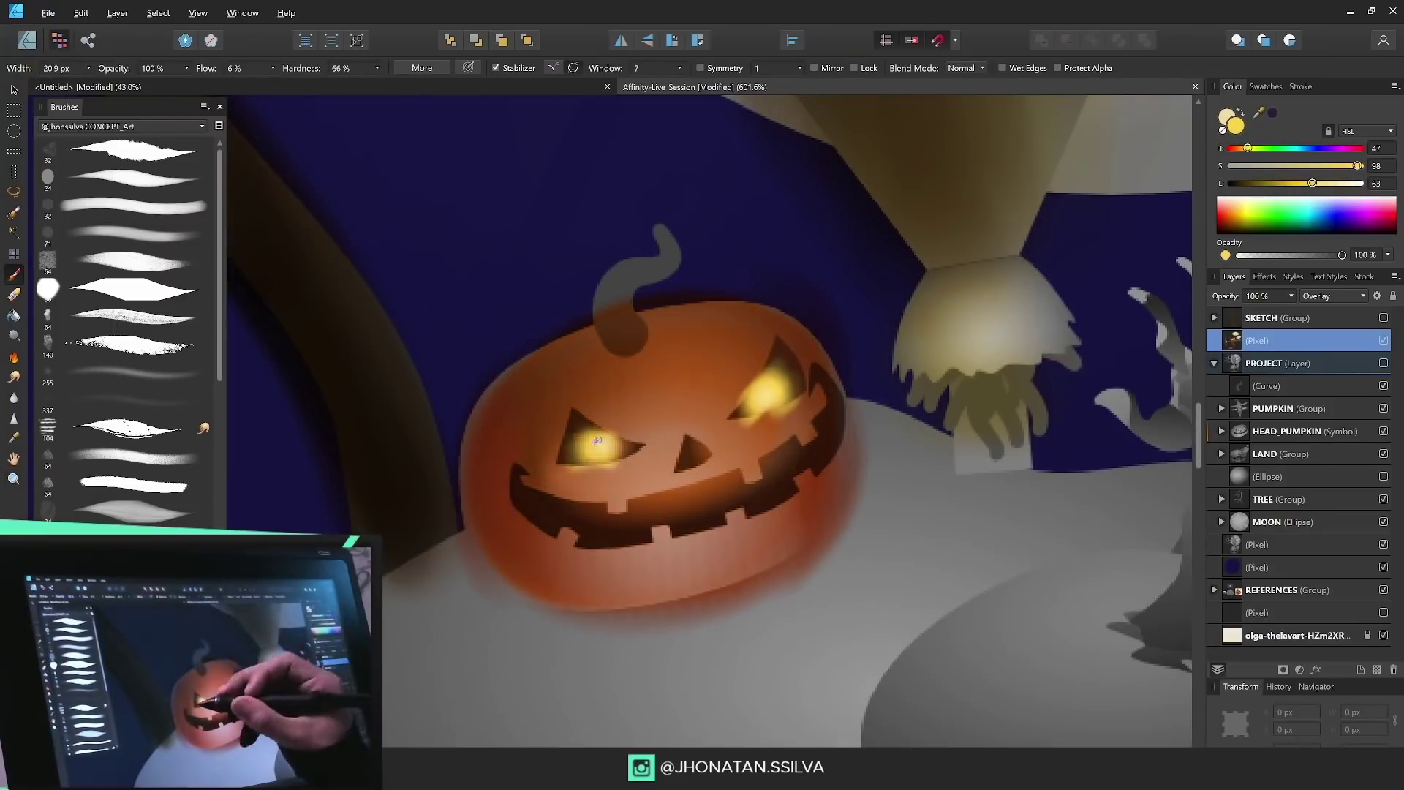
Step: Colour the small pumpkin's stem green and paint its ribs dark red-brown at HSL 14, 58, 22
drag(612, 323, 662, 233)
click(1236, 214)
drag(651, 360, 695, 498)
drag(744, 369, 776, 446)
Step: Sample the pale yellow from the moon and paint the rest of the moon with it using another brush from the set
scroll(695, 468, down, 4)
drag(871, 659, 871, 539)
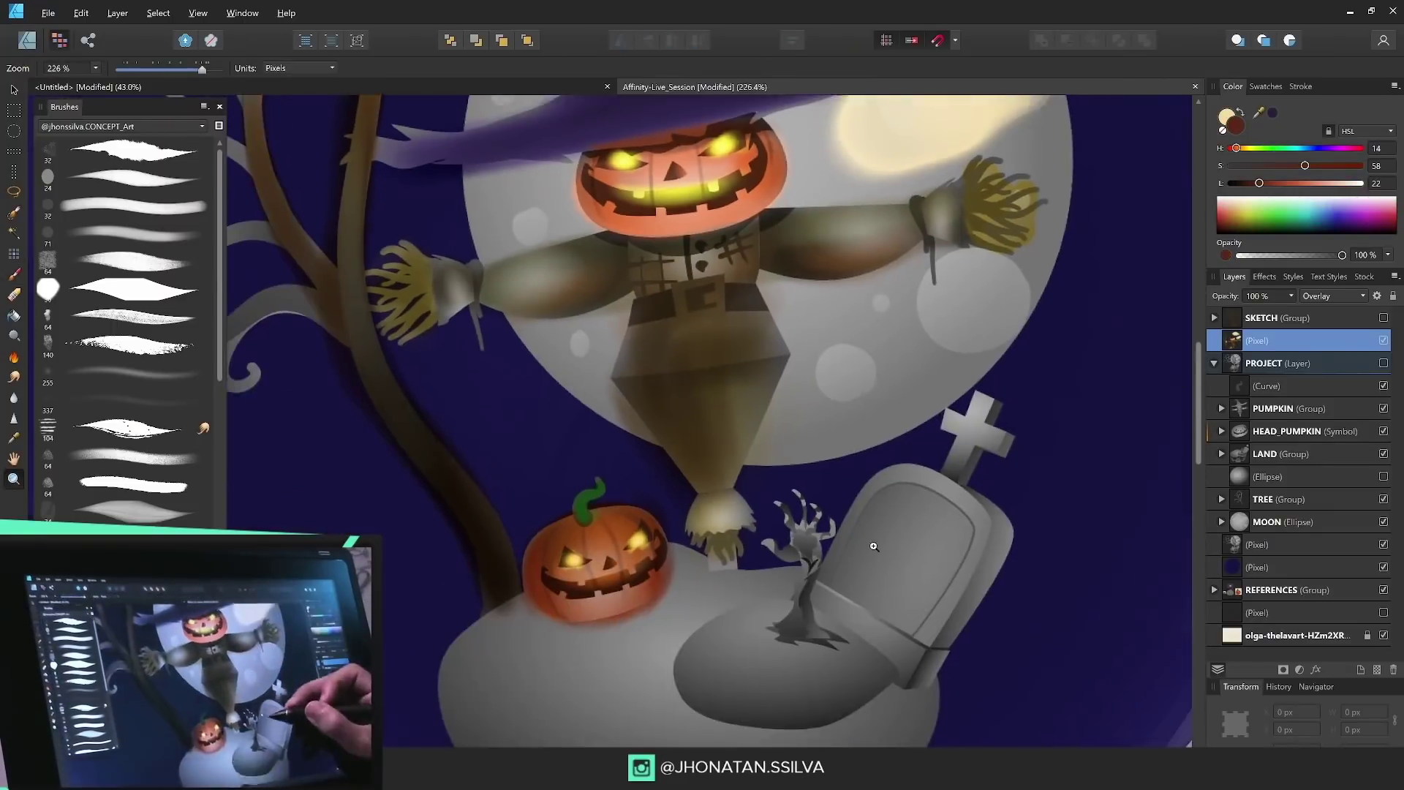
alt+click(907, 197)
drag(900, 409, 778, 387)
scroll(778, 388, down, 1)
click(124, 234)
drag(907, 219, 914, 476)
scroll(951, 512, down, 1)
mouse_move(614, 256)
mouse_down()
mouse_move(688, 556)
mouse_move(708, 292)
mouse_up()
scroll(732, 512, up, 1)
Step: Set a dark green brush colour and paint over the ground mound beneath the scarecrow
drag(1334, 183, 1279, 184)
click(1299, 148)
click(1002, 68)
mouse_move(636, 437)
mouse_down()
mouse_move(651, 497)
mouse_move(571, 482)
mouse_move(636, 431)
mouse_move(760, 453)
mouse_up()
Step: Shade the grave's dirt mound and the lower ground brown at HSL 37, 26, 23 with a 97.6 px brush
key(bracketleft)
key(bracketleft)
click(1266, 148)
click(1255, 183)
drag(571, 512, 858, 499)
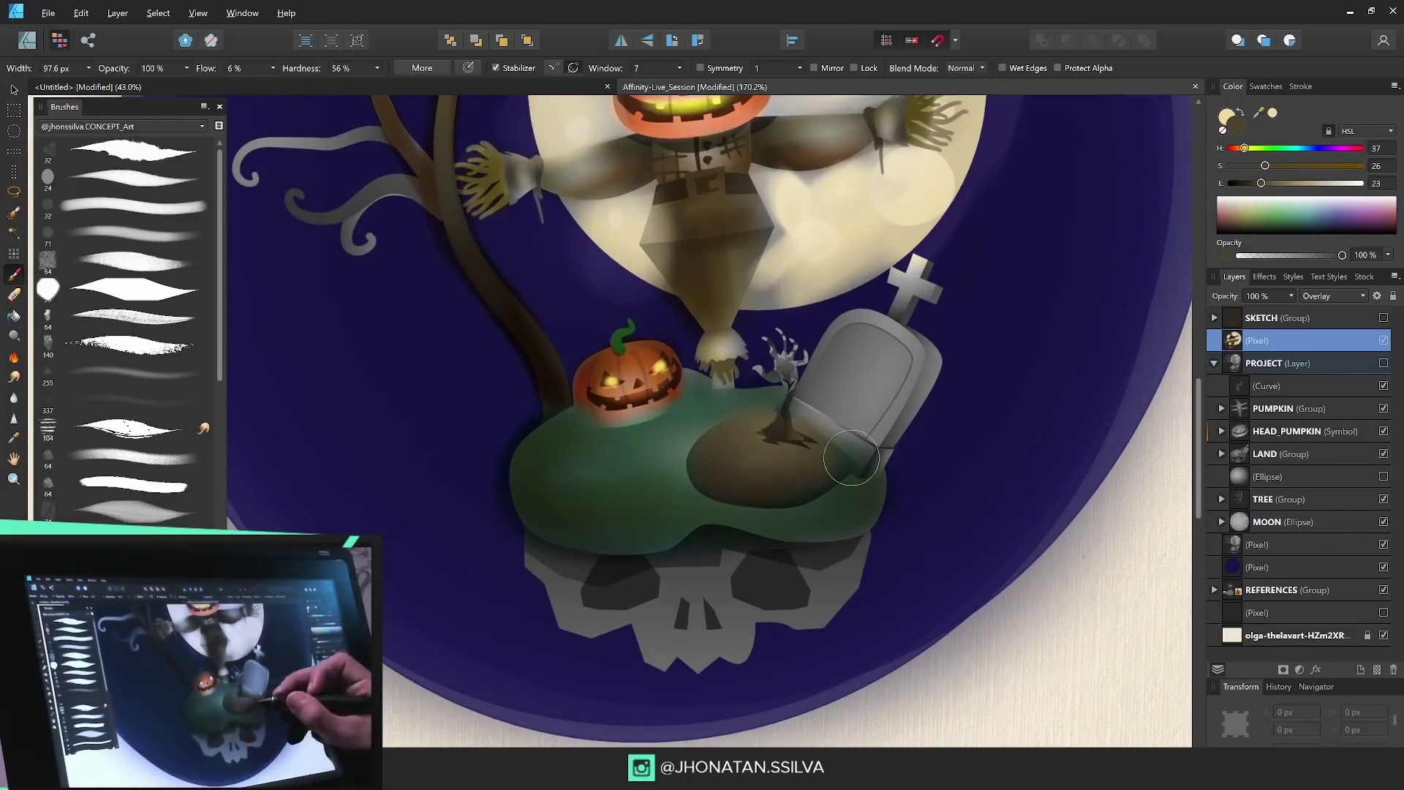
Step: Paint the tombstone and its cross muted purple, carrying the tint onto the dirt mound
click(1324, 148)
click(1283, 183)
drag(746, 431, 827, 365)
drag(878, 366, 836, 411)
drag(812, 550, 846, 452)
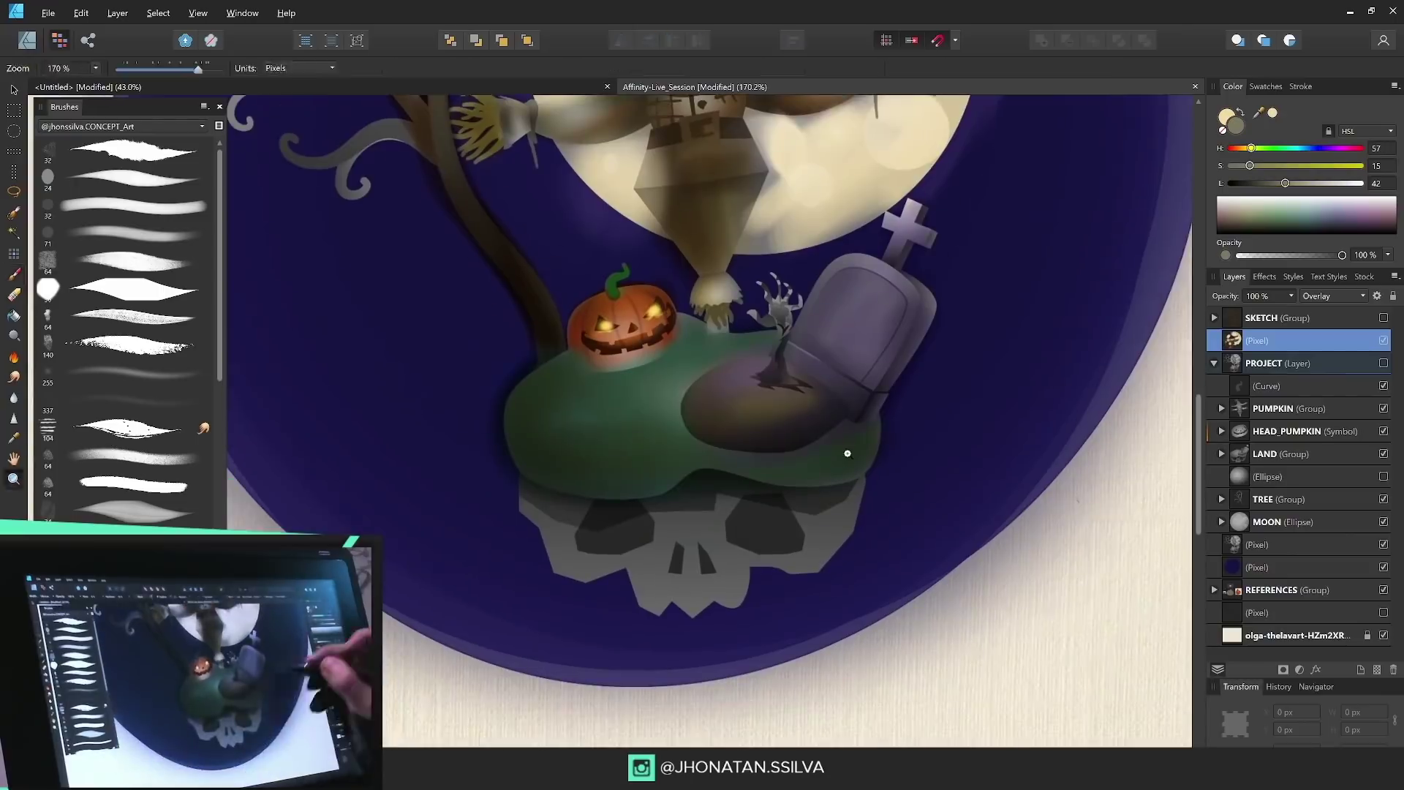
Step: Paint the skull grey-olive at HSL 57, 15, 42 and add darker strokes at lightness 35 around the ground
scroll(846, 451, up, 1)
click(1001, 68)
click(1251, 148)
drag(556, 541, 826, 542)
click(1258, 183)
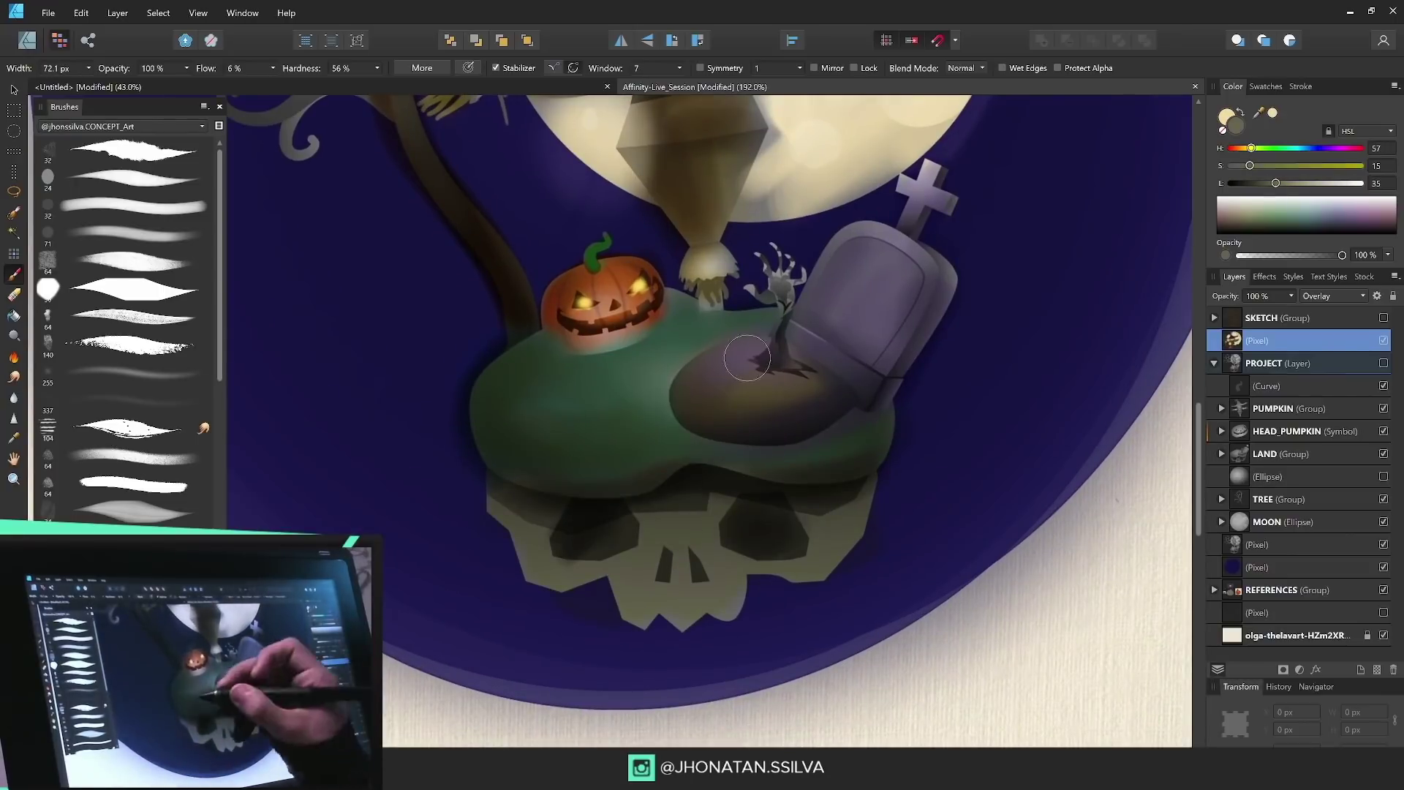
drag(680, 384, 534, 424)
drag(905, 435, 912, 473)
Step: Enlarge the brush and colour the zombie hand area light green on the Overlay layer
scroll(797, 311, up, 4)
key(bracketright)
drag(658, 585, 819, 571)
click(1280, 149)
scroll(982, 625, down, 1)
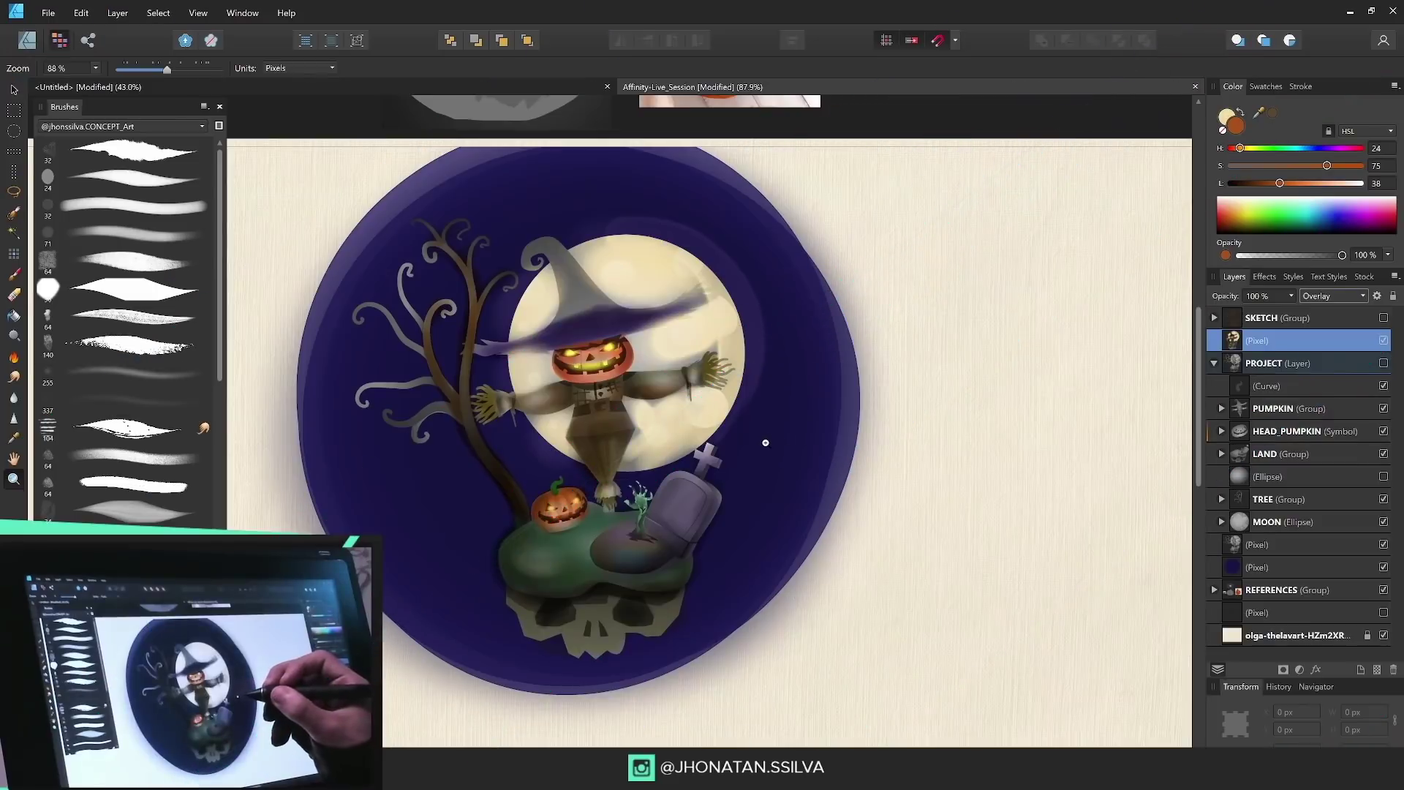
Step: Move the painted colour layer off the artwork onto the empty paper beside it and set its blend mode to Normal
scroll(696, 455, down, 2)
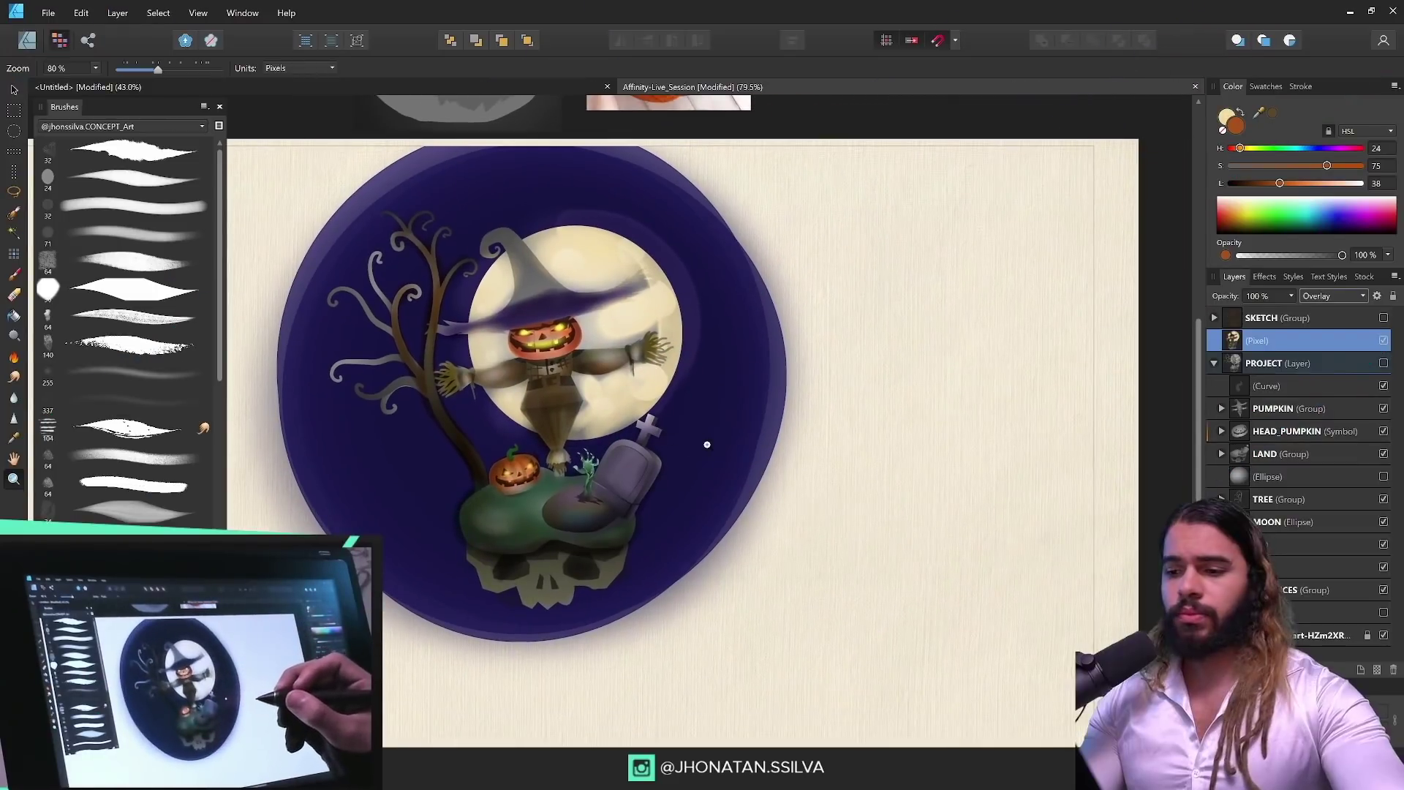
key(v)
drag(587, 435, 922, 444)
click(1336, 294)
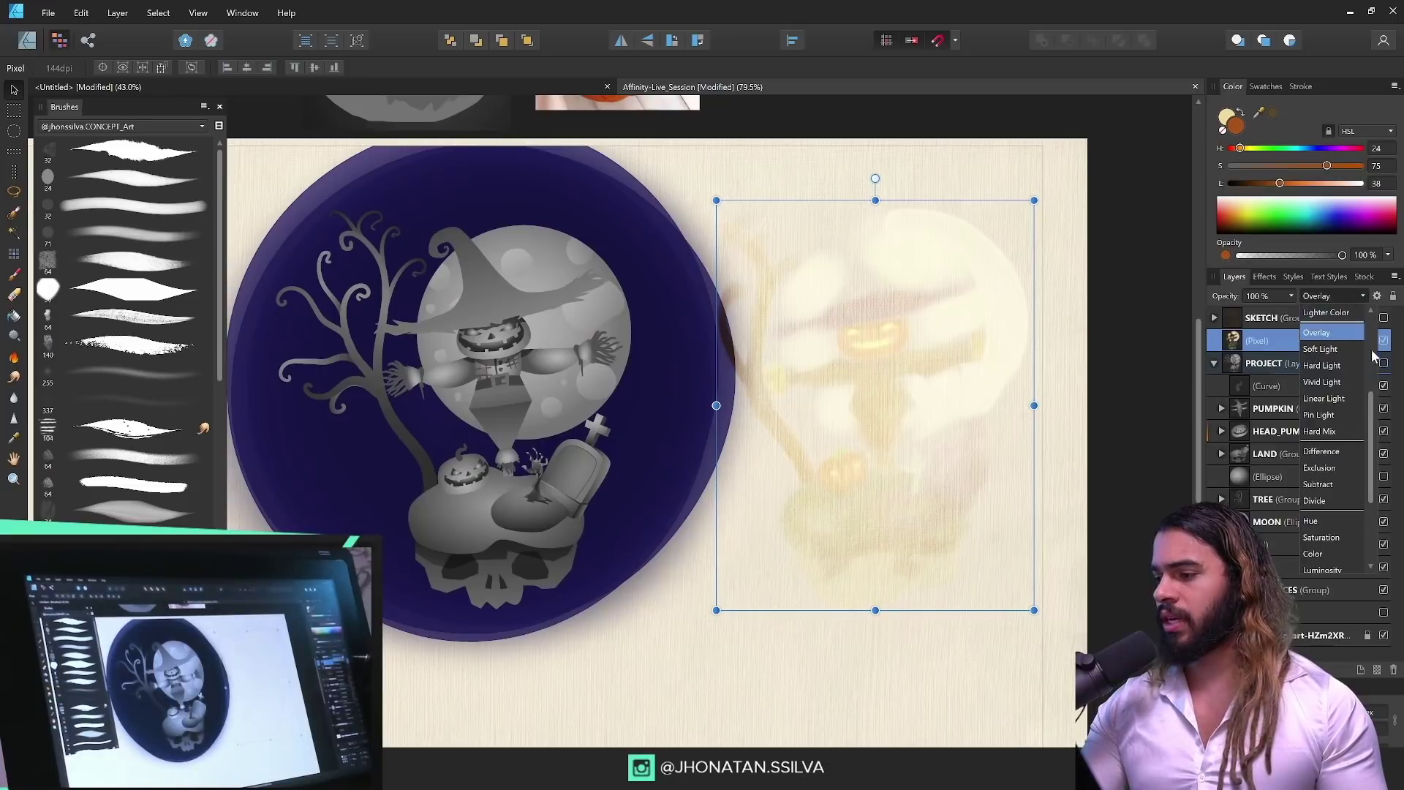
click(1340, 311)
key(b)
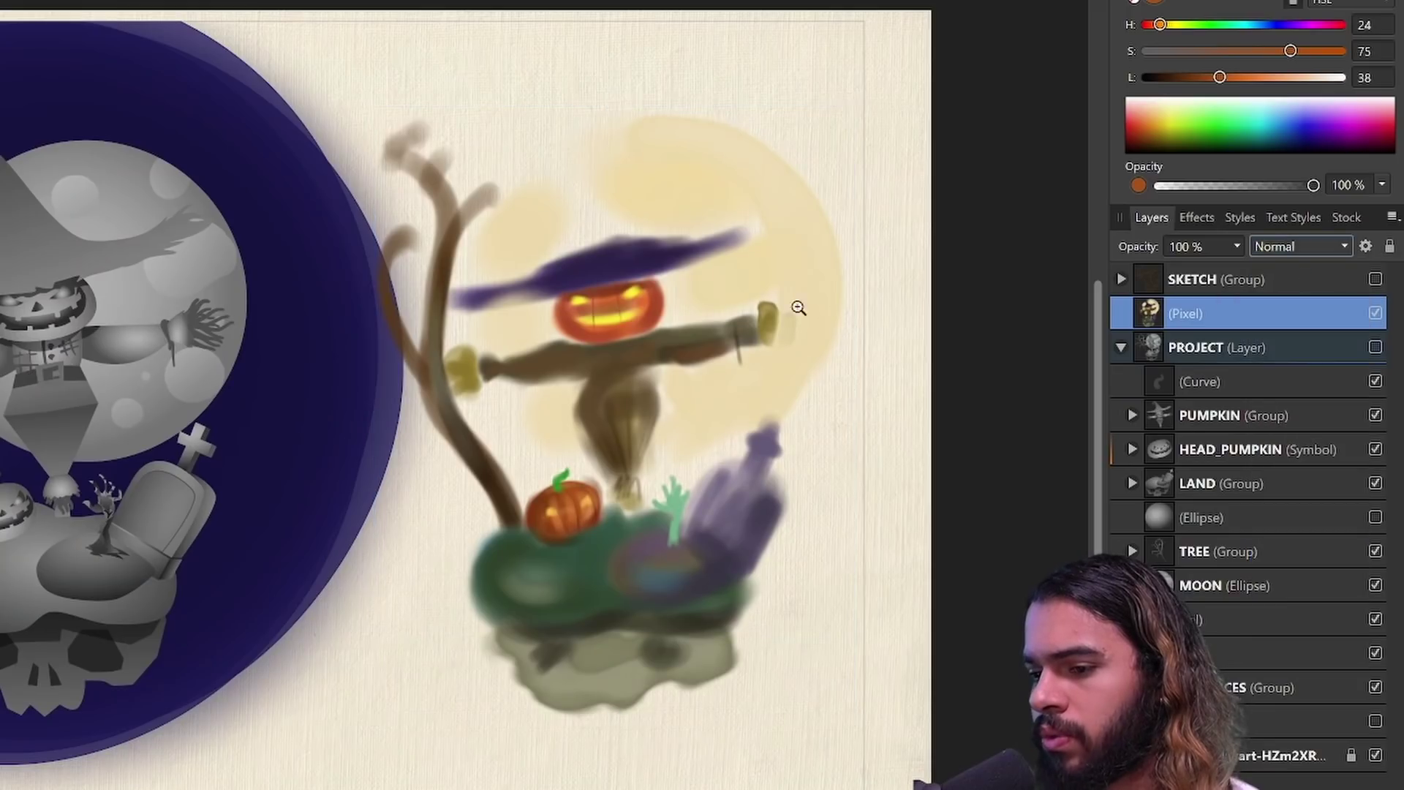
scroll(799, 304, up, 2)
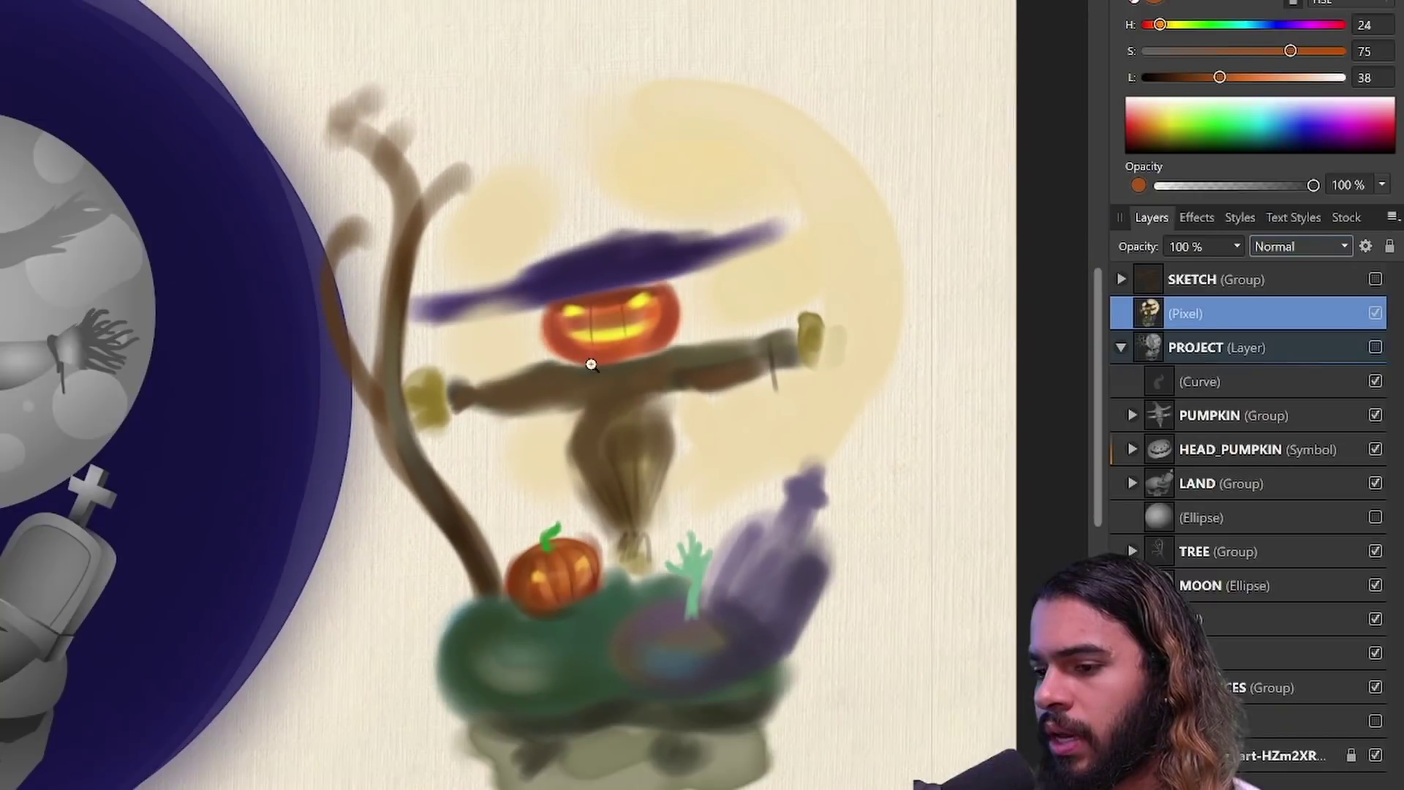
scroll(591, 365, down, 4)
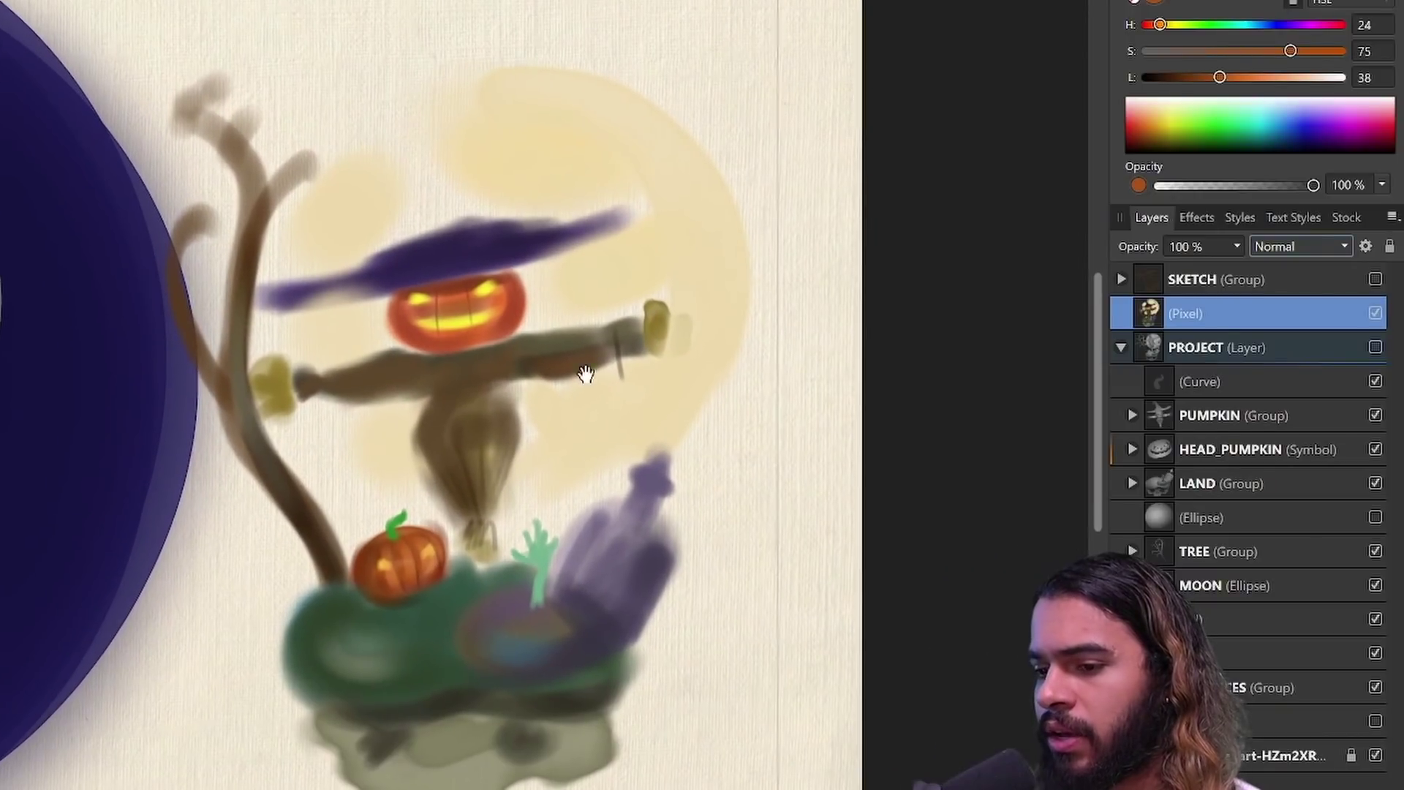
scroll(642, 400, down, 2)
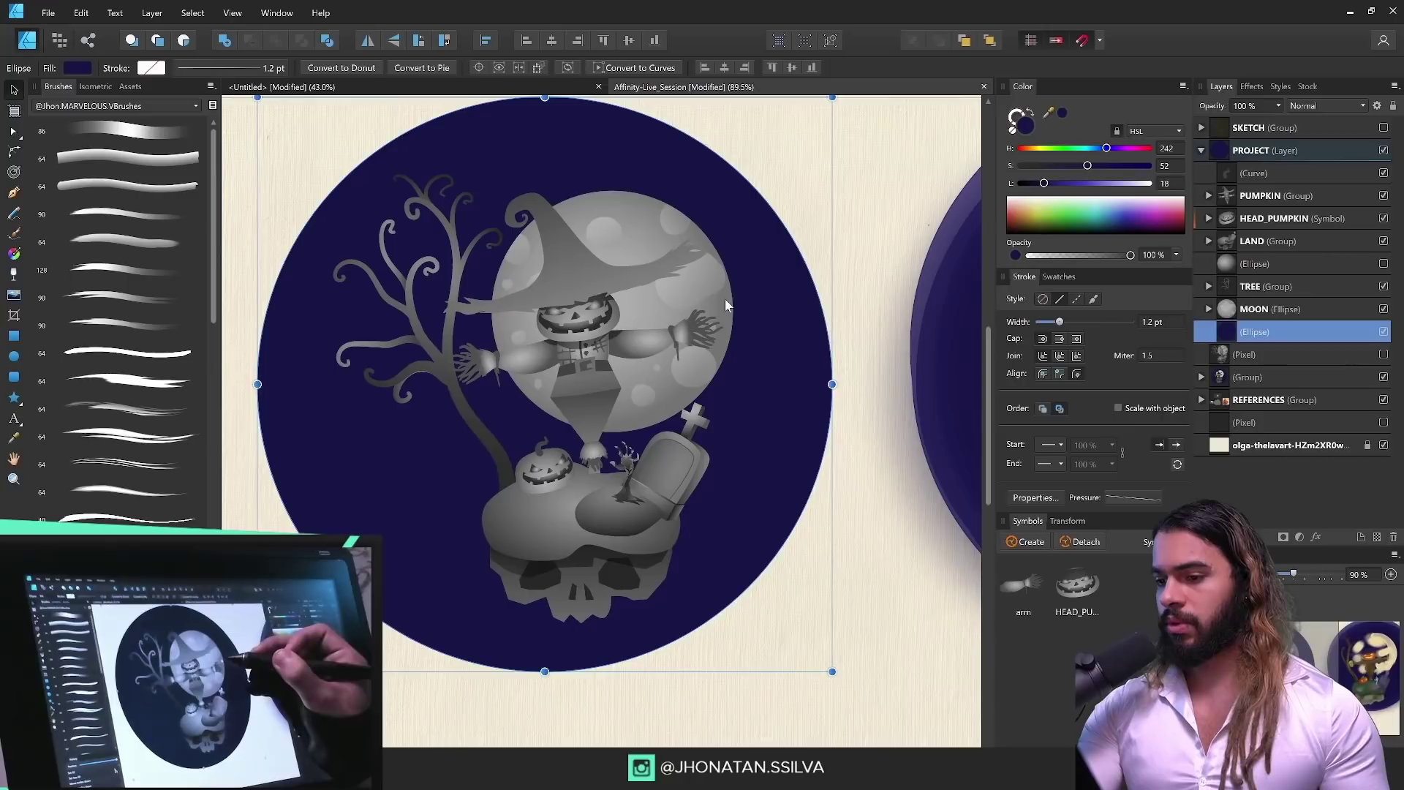
Step: Select the moon ellipse and recolour its central gradient stop with the pale yellow sampled from the painted colour study
click(727, 291)
key(z)
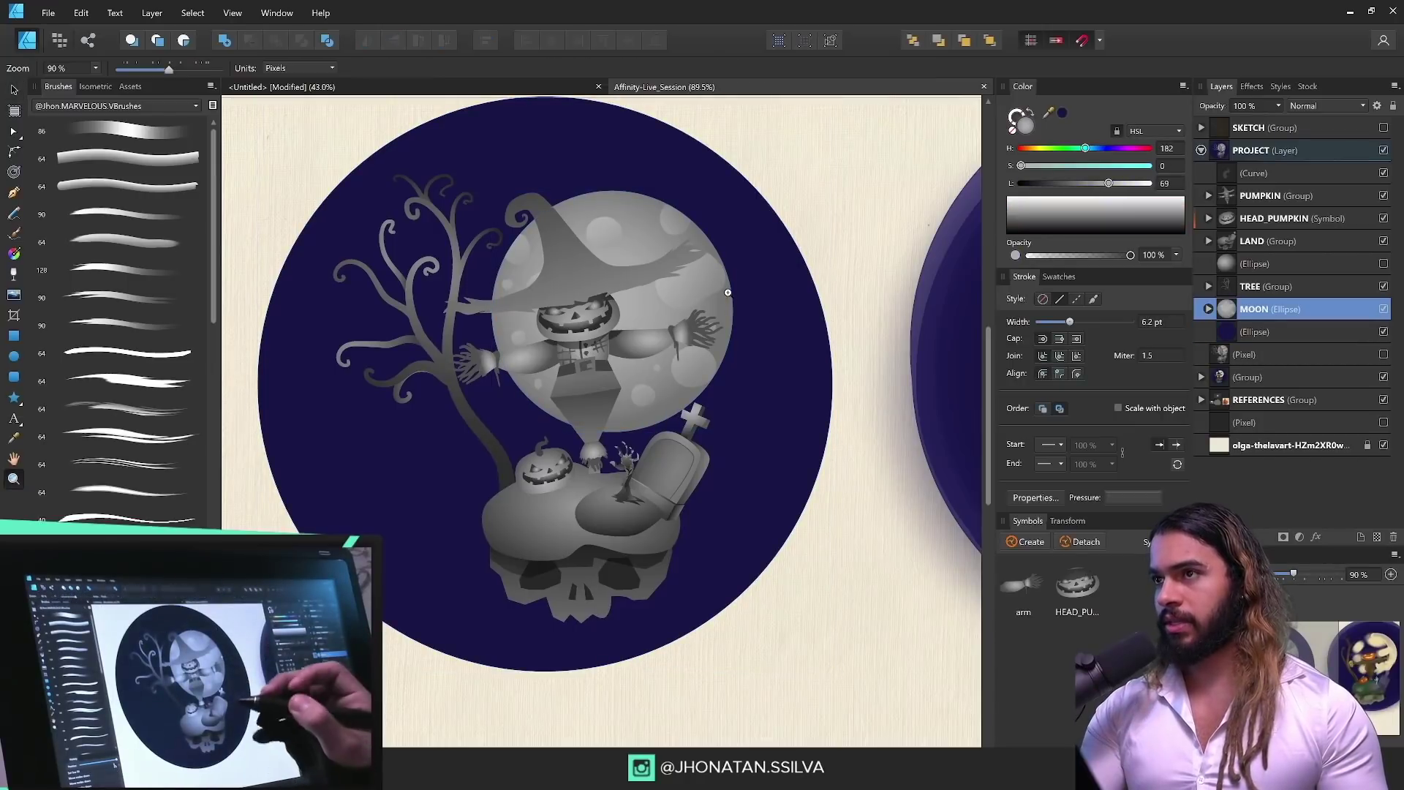
drag(700, 411, 639, 408)
scroll(668, 339, right, 7)
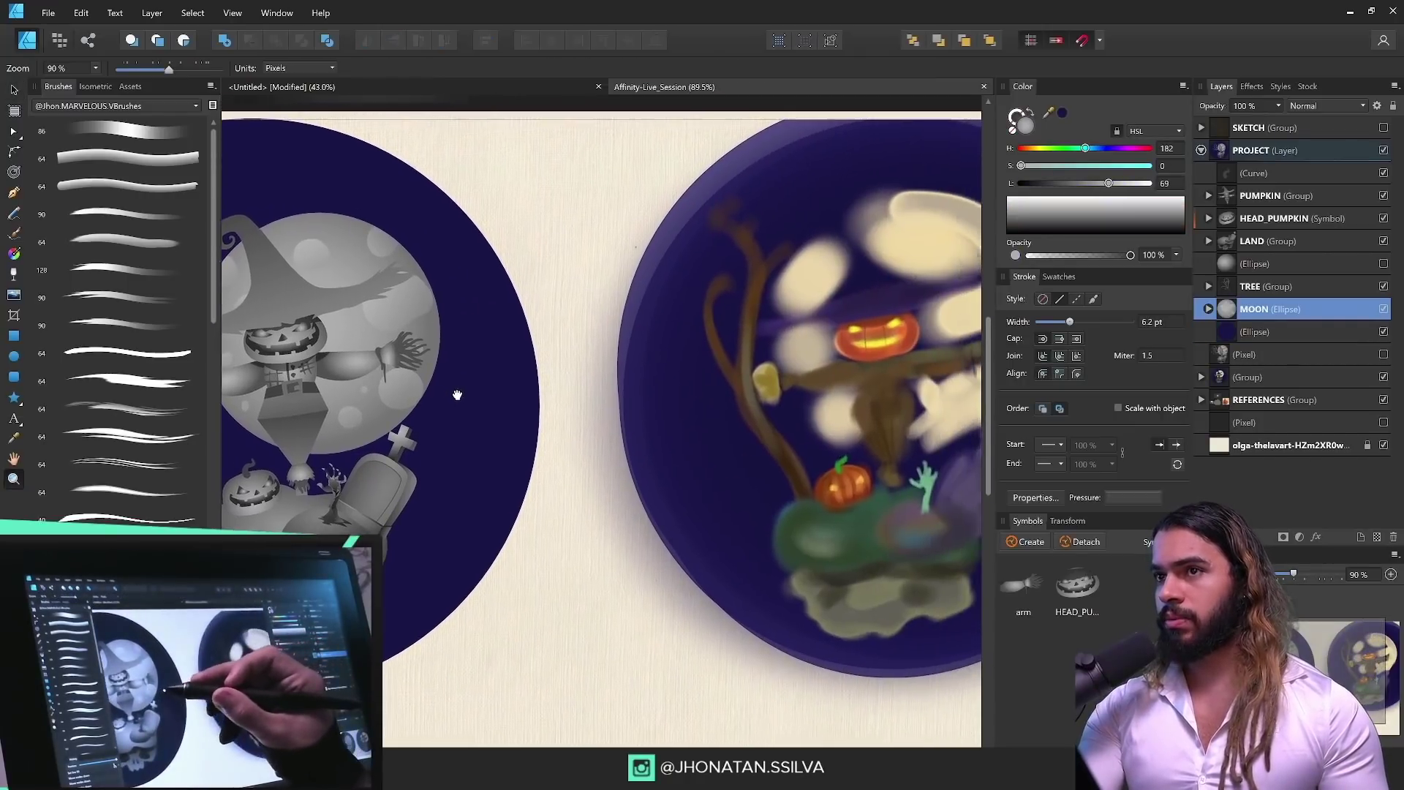
key(v)
key(g)
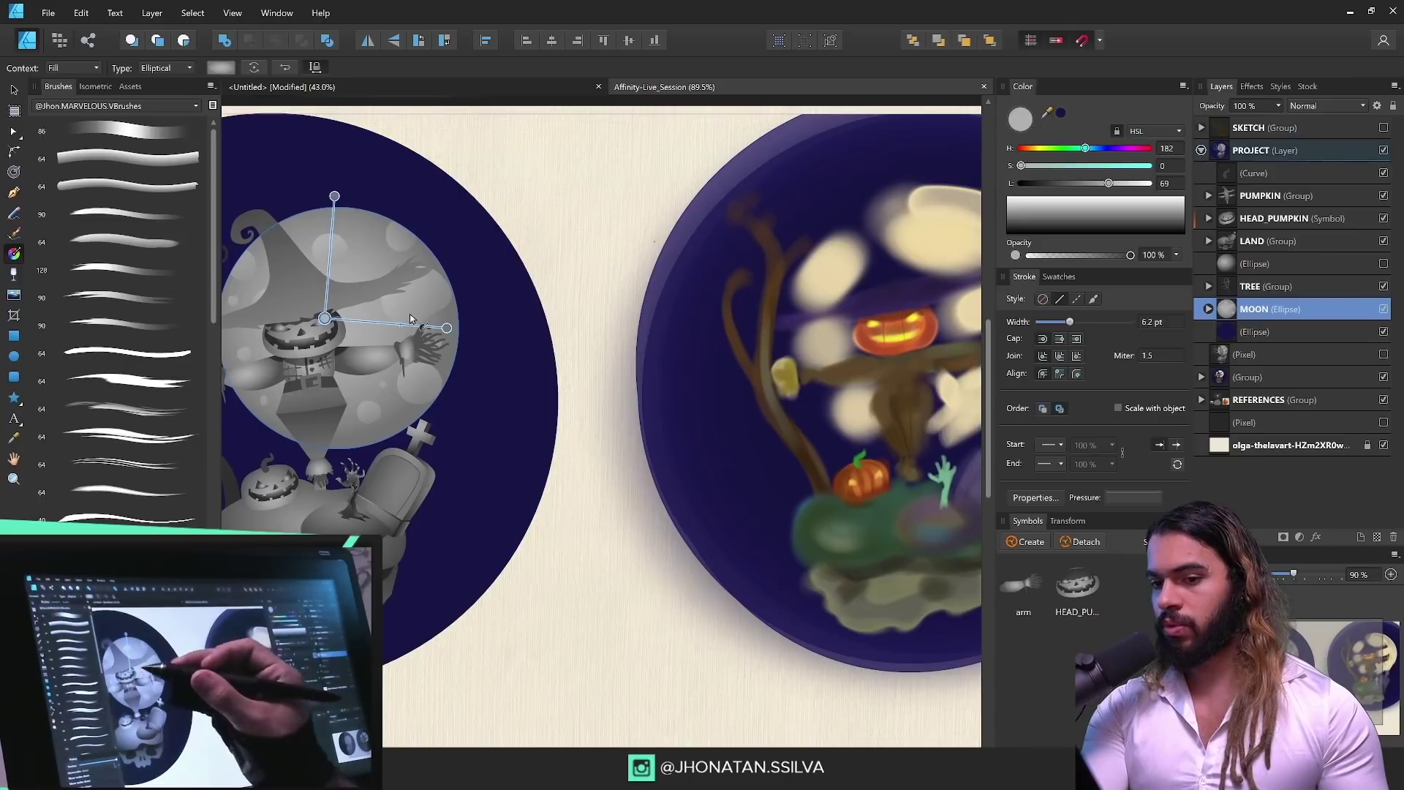
drag(1005, 181, 967, 233)
click(1059, 112)
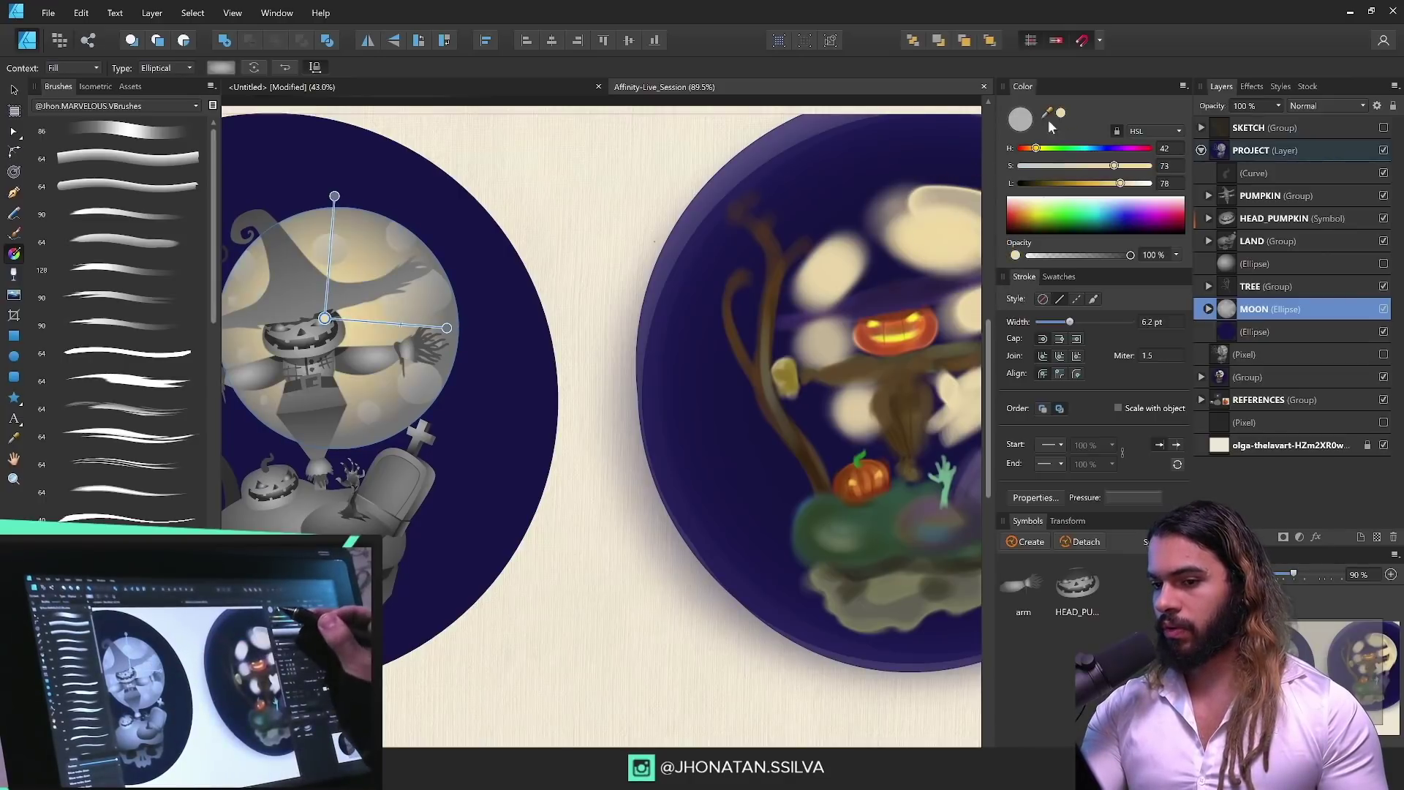
Step: Recolour the moon gradient's outer stop golden yellow at HSL 39, 58, 61
click(451, 327)
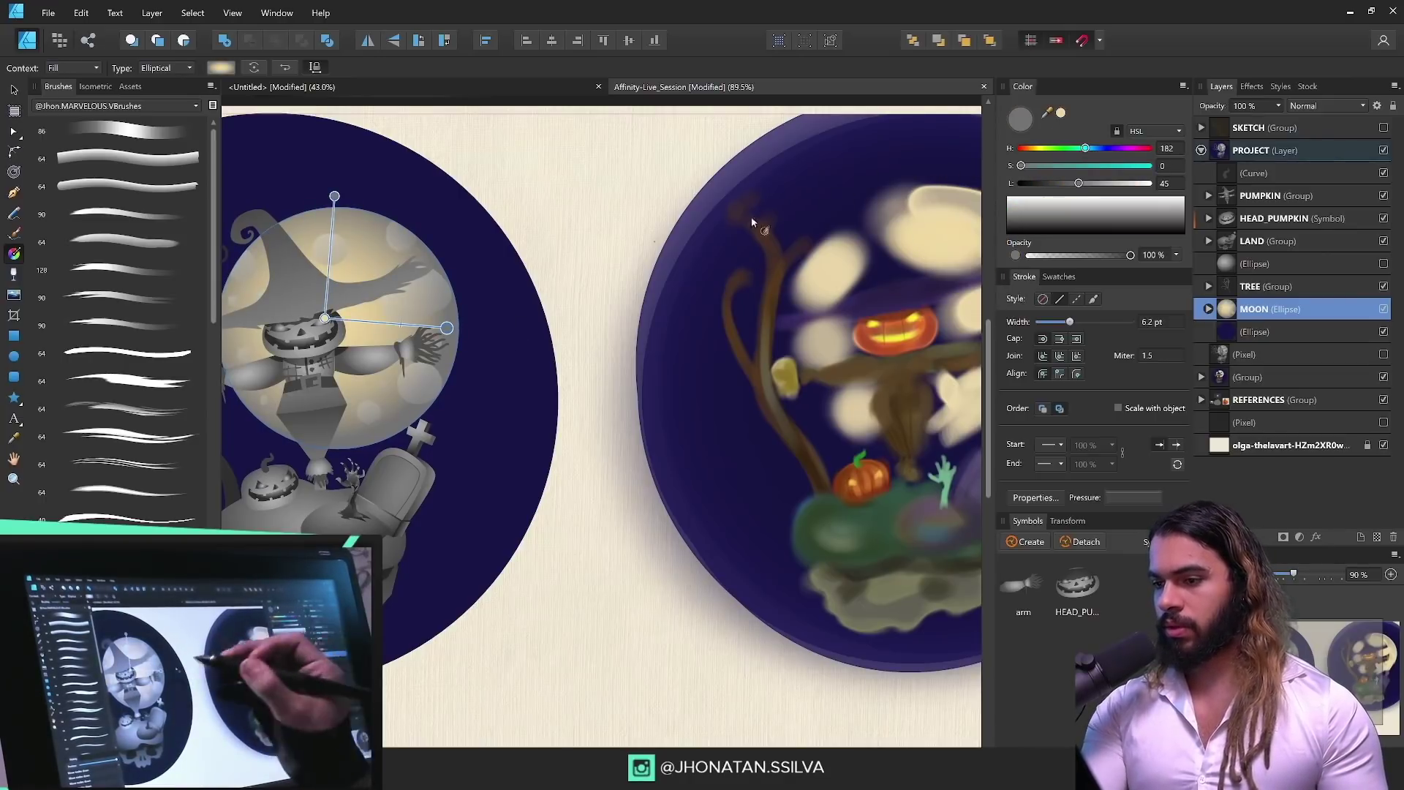
click(1060, 113)
drag(344, 366, 826, 296)
Step: Select all 13 crater curves inside the MOON ellipse and set their blend mode to Linear Burn
key(v)
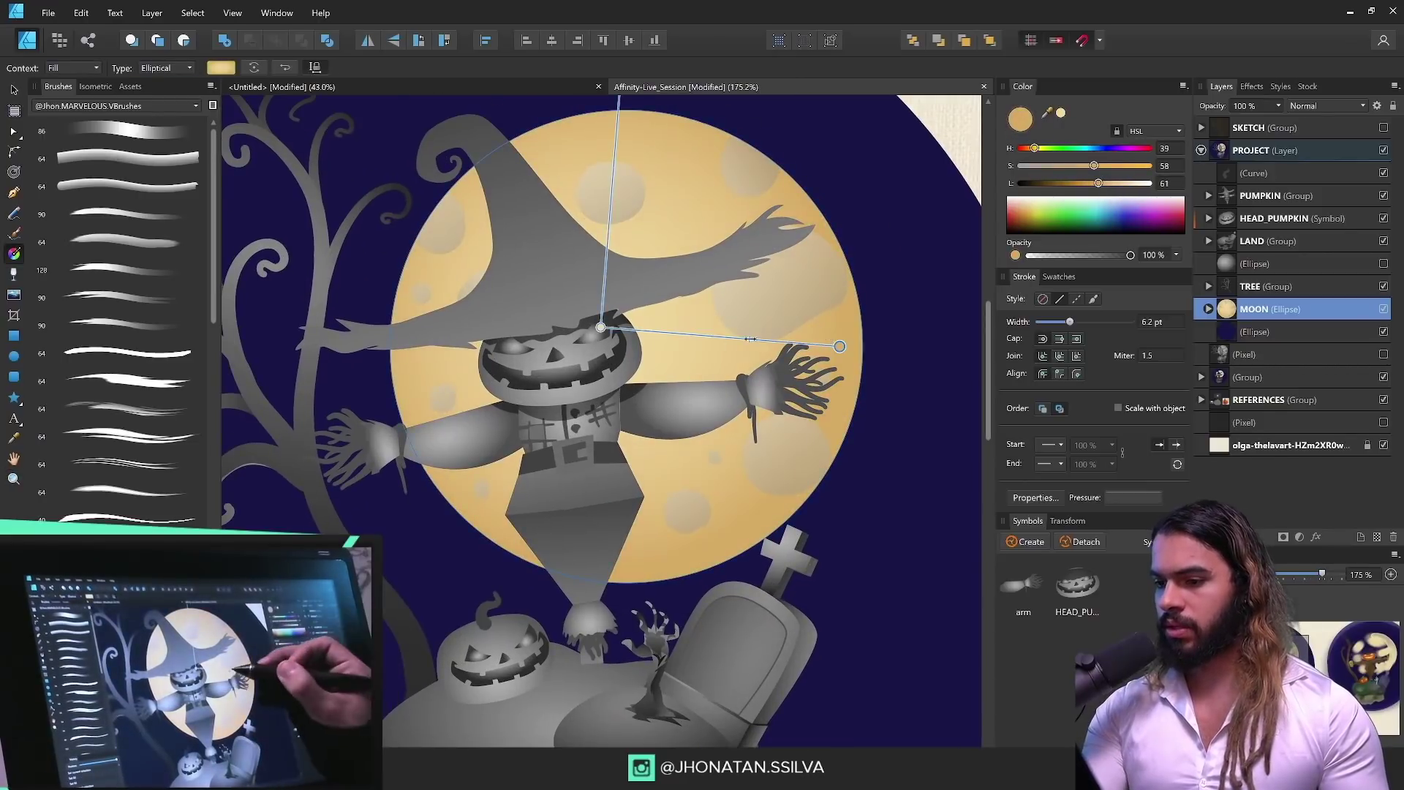
click(1210, 308)
click(1287, 334)
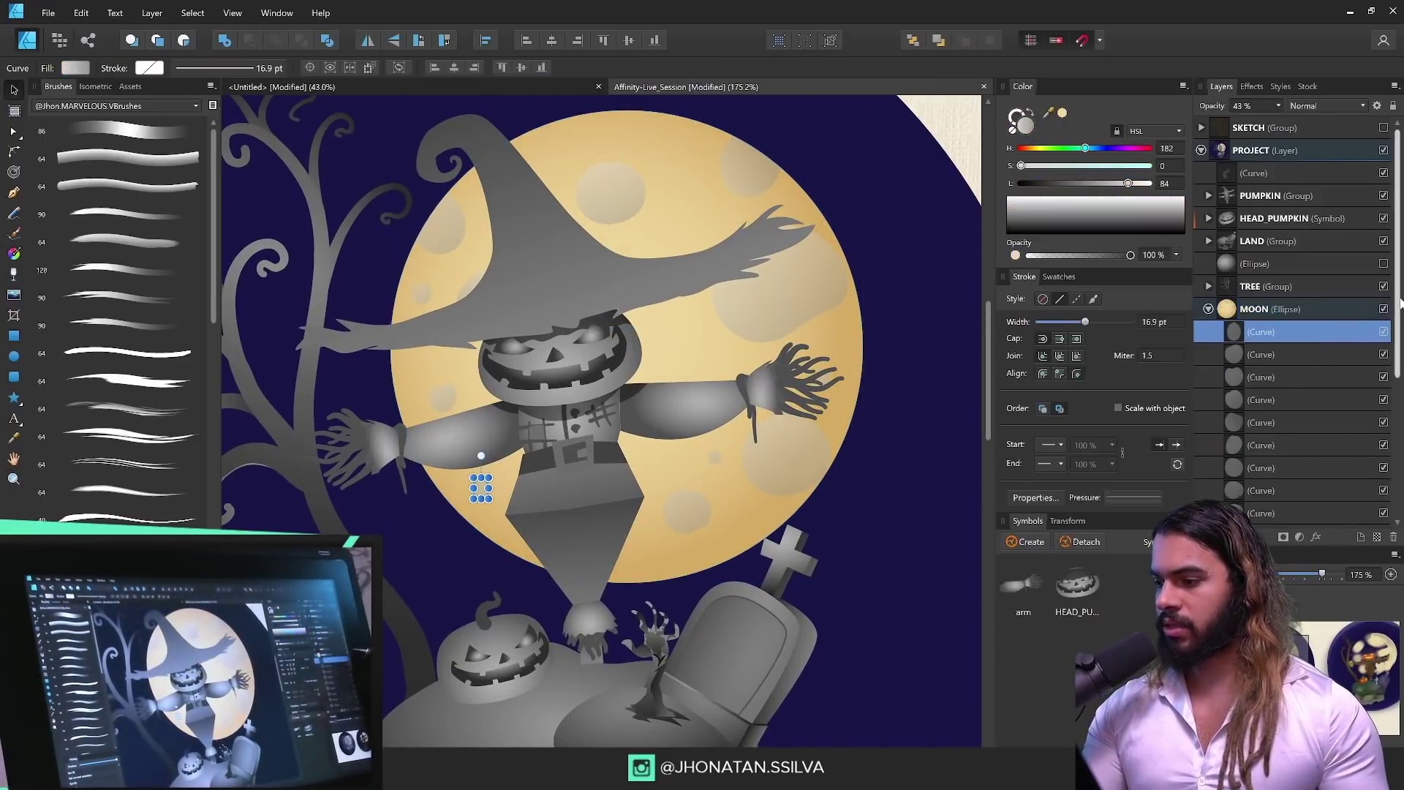
scroll(1396, 363, down, 2)
scroll(1397, 364, down, 1)
shift+click(1280, 503)
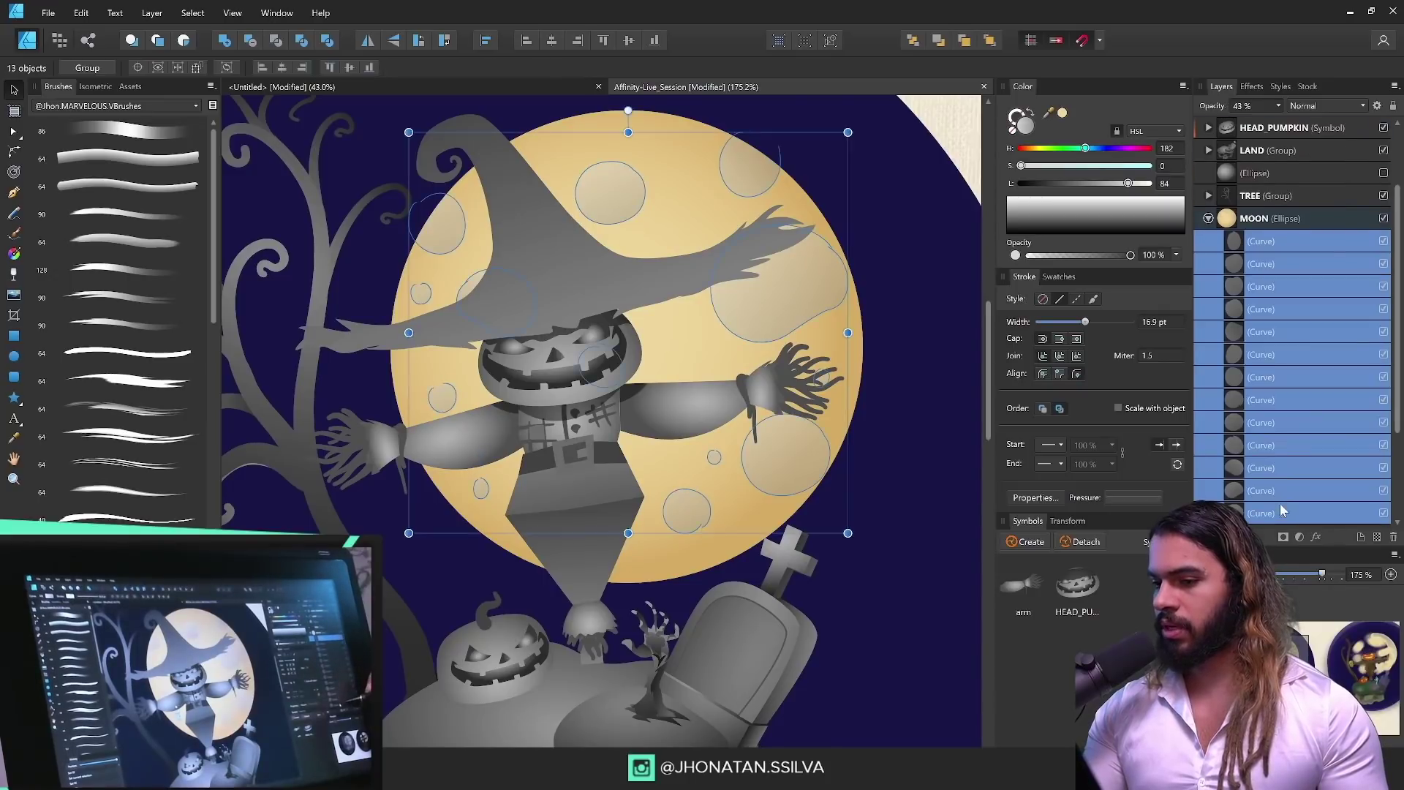
click(1336, 108)
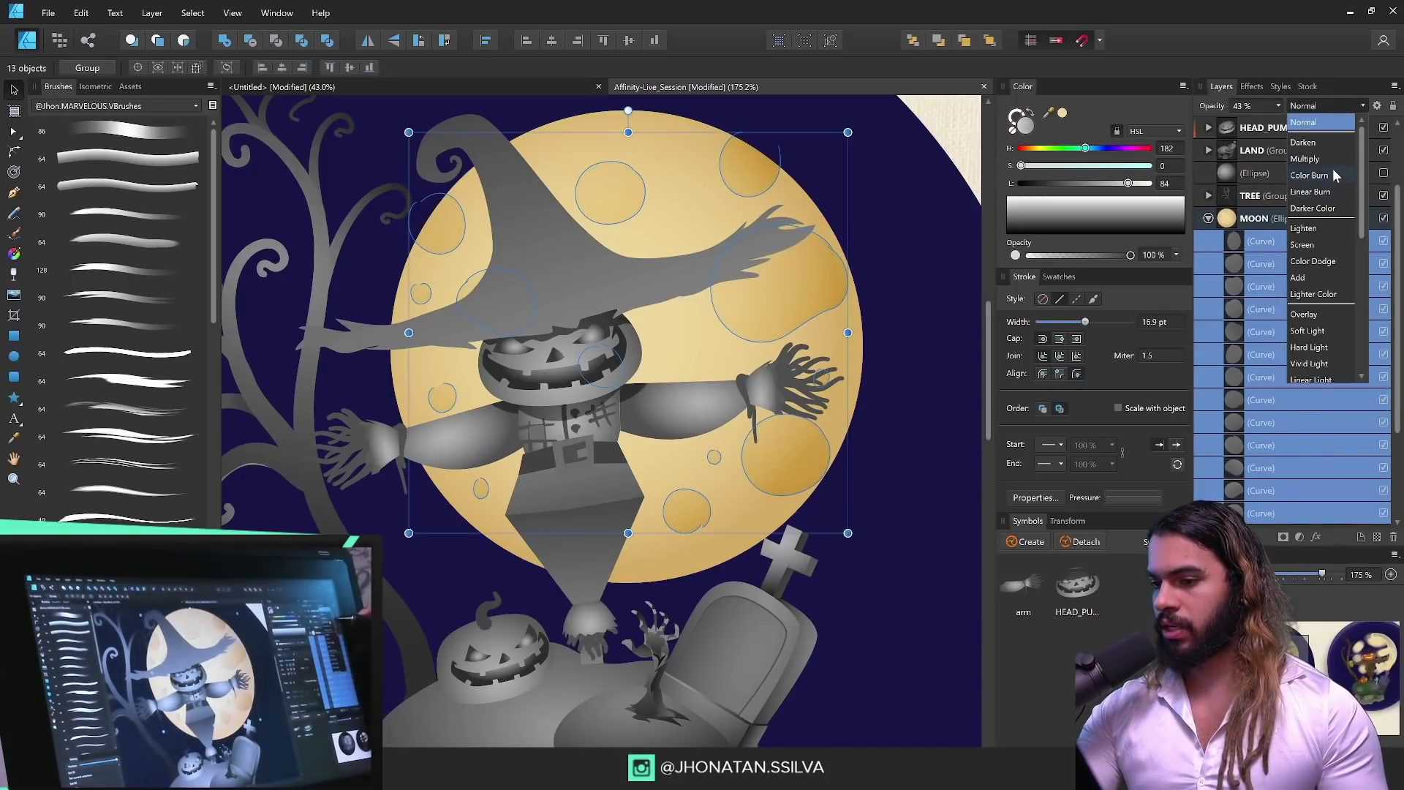
click(1328, 190)
key(z)
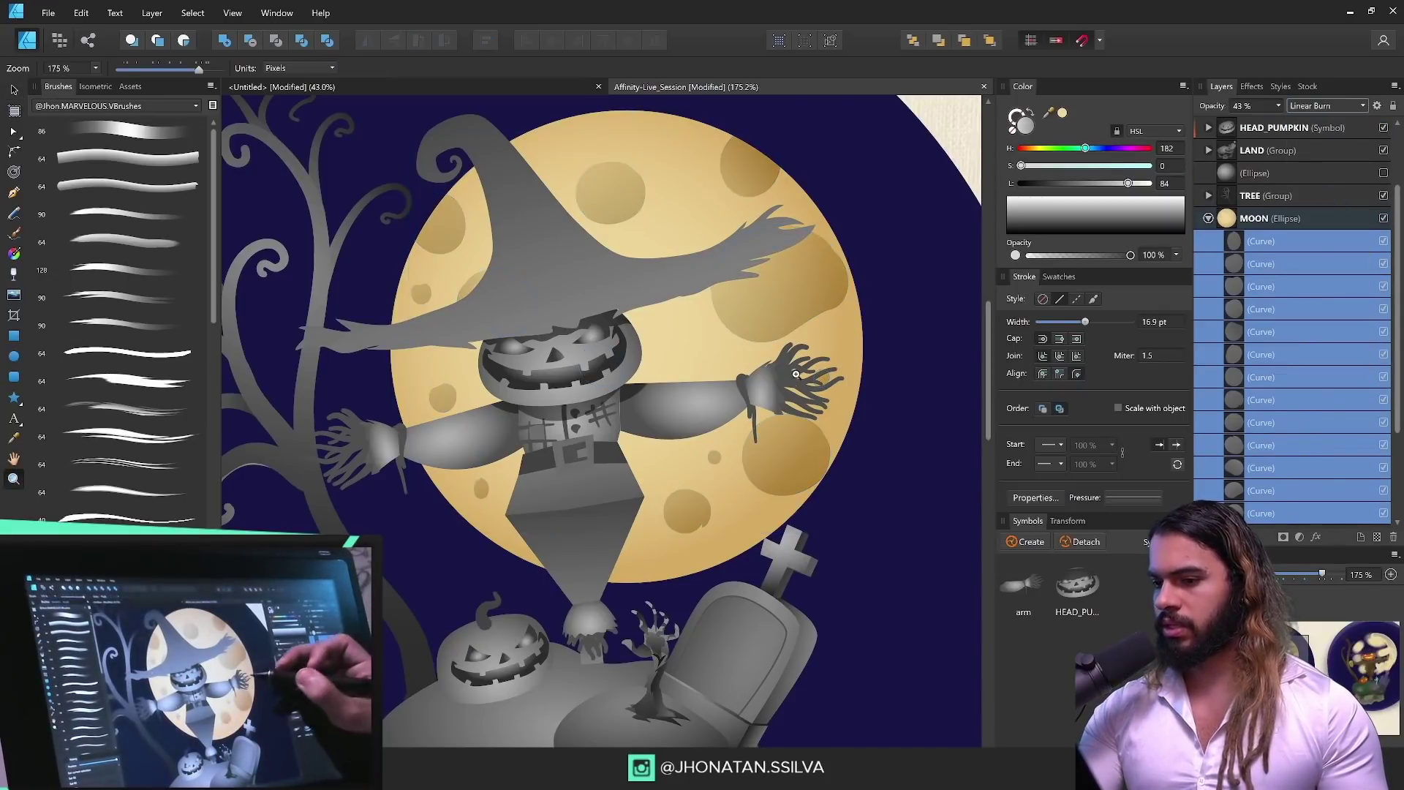
mouse_move(819, 373)
mouse_down()
mouse_move(753, 360)
mouse_move(769, 361)
mouse_up()
Step: Lower the opacity of the selected moon craters to 25%
key(v)
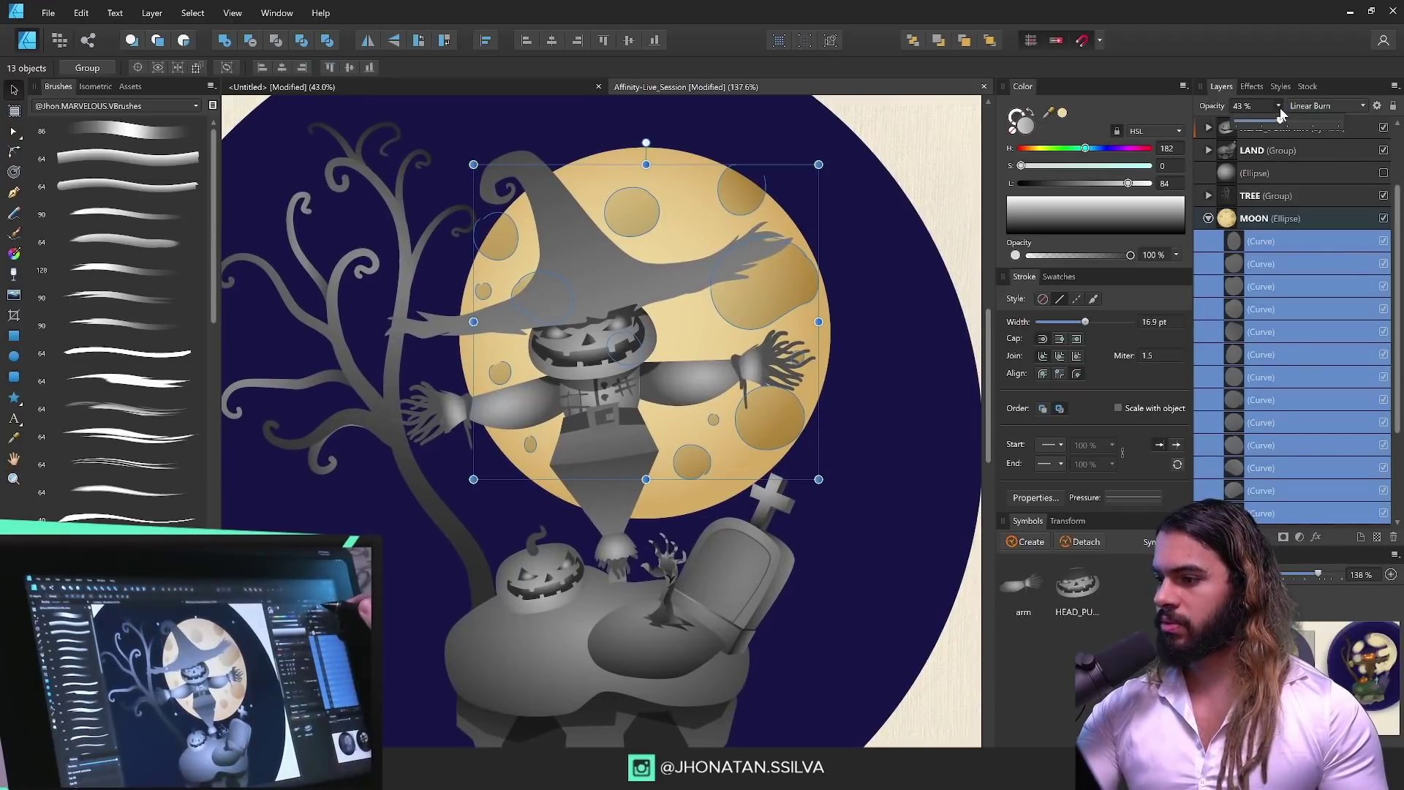
drag(1267, 124, 1258, 123)
key(Escape)
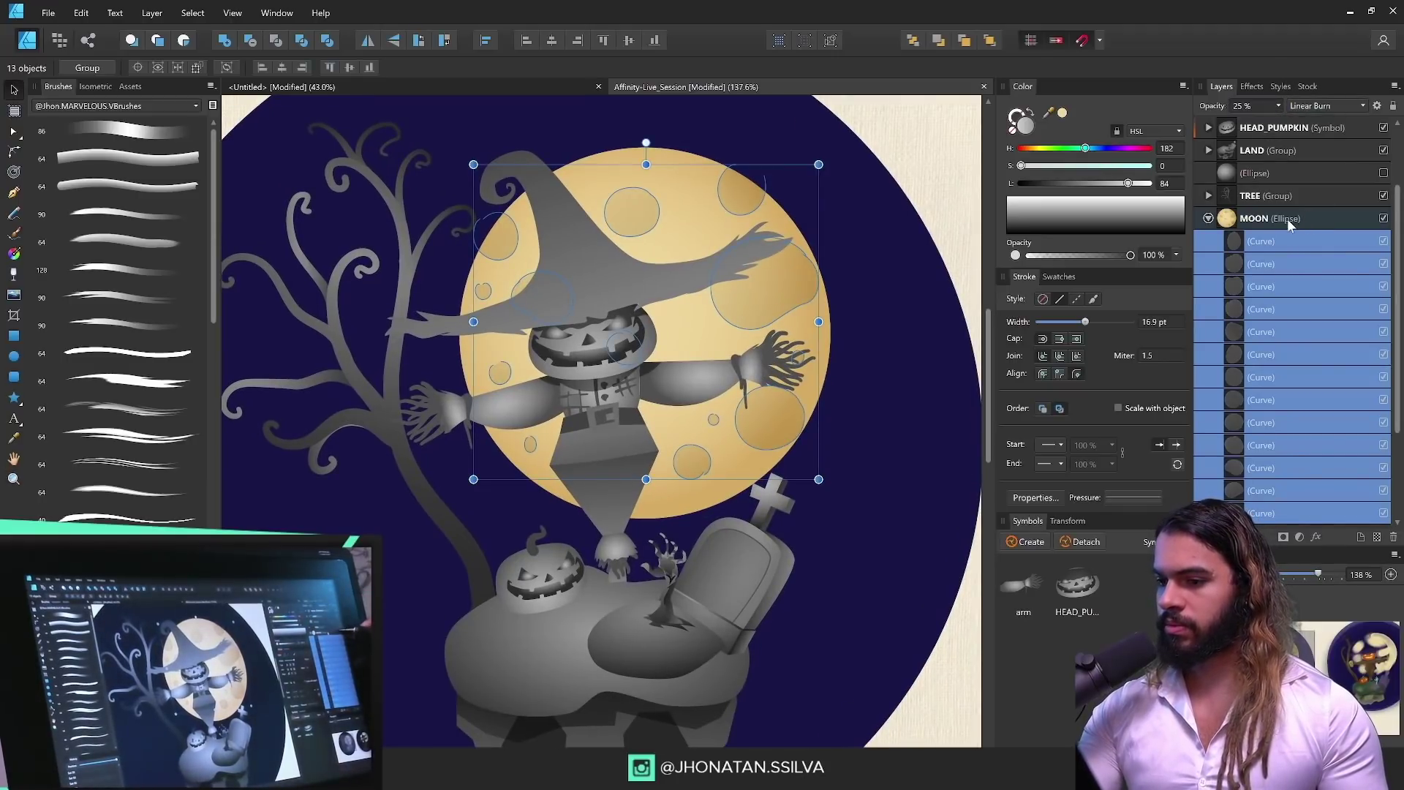
key(z)
drag(780, 395, 762, 379)
key(v)
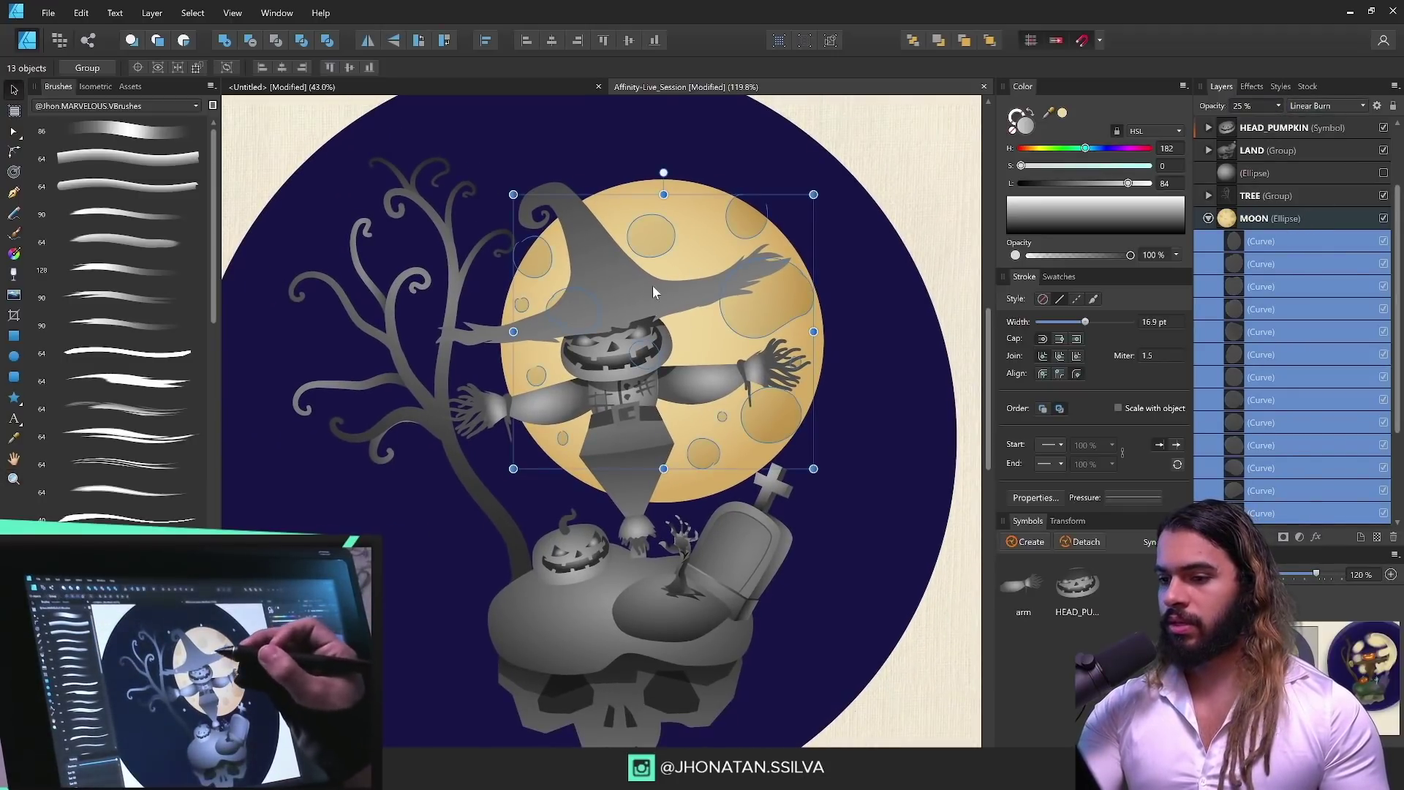
Step: Fill the witch hat with the dark purple sampled from the hat in the painted colour study, HSL 257, 37, 20
click(642, 300)
key(z)
drag(642, 300, 612, 301)
mouse_move(875, 377)
mouse_down()
mouse_move(674, 395)
mouse_move(670, 416)
mouse_move(563, 458)
mouse_up()
mouse_move(768, 382)
mouse_down()
mouse_move(877, 388)
mouse_move(860, 392)
mouse_up()
mouse_move(824, 401)
mouse_down()
mouse_move(788, 401)
mouse_move(828, 404)
mouse_up()
key(v)
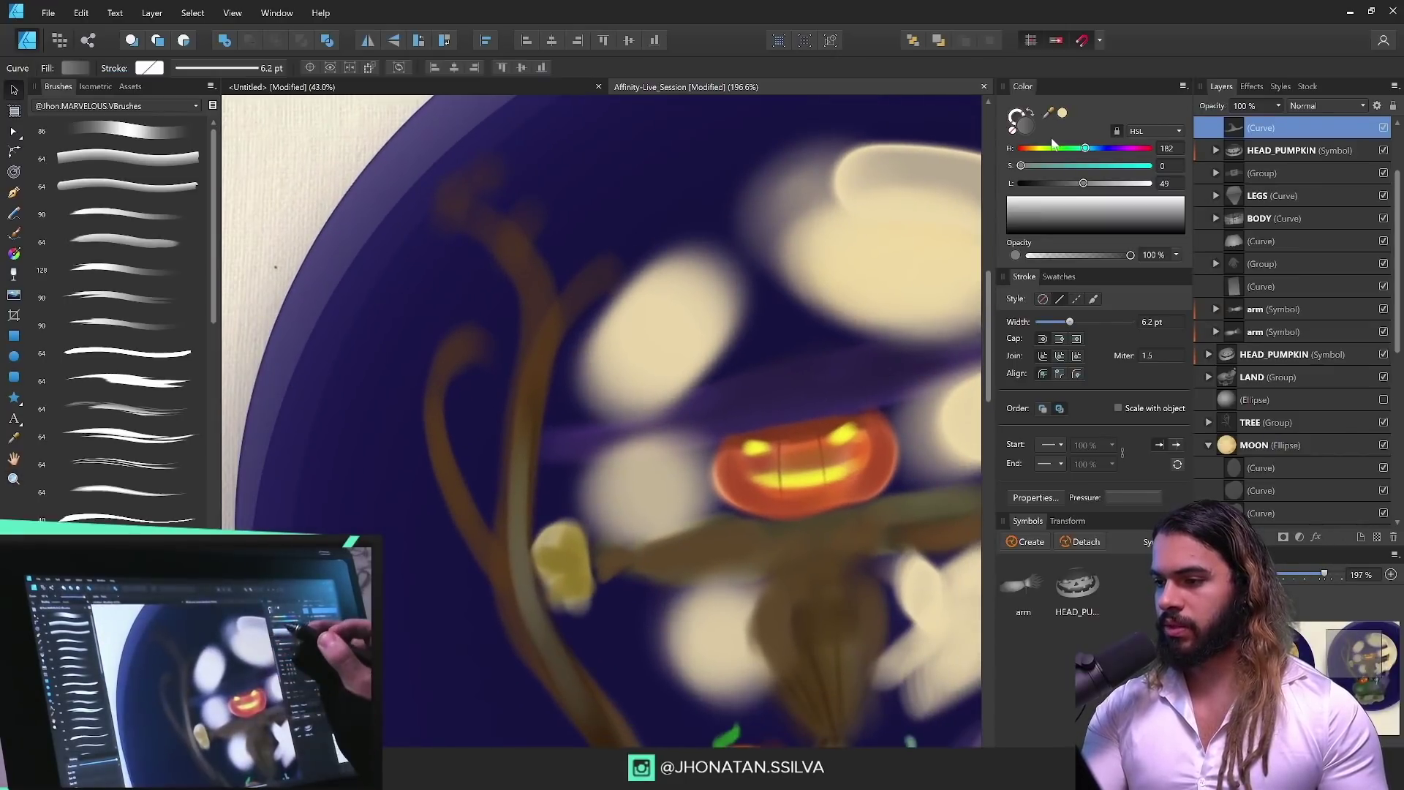
drag(1048, 112, 859, 388)
click(1062, 113)
Step: Shift the hue of the witch hat's fill to a dark brown
key(z)
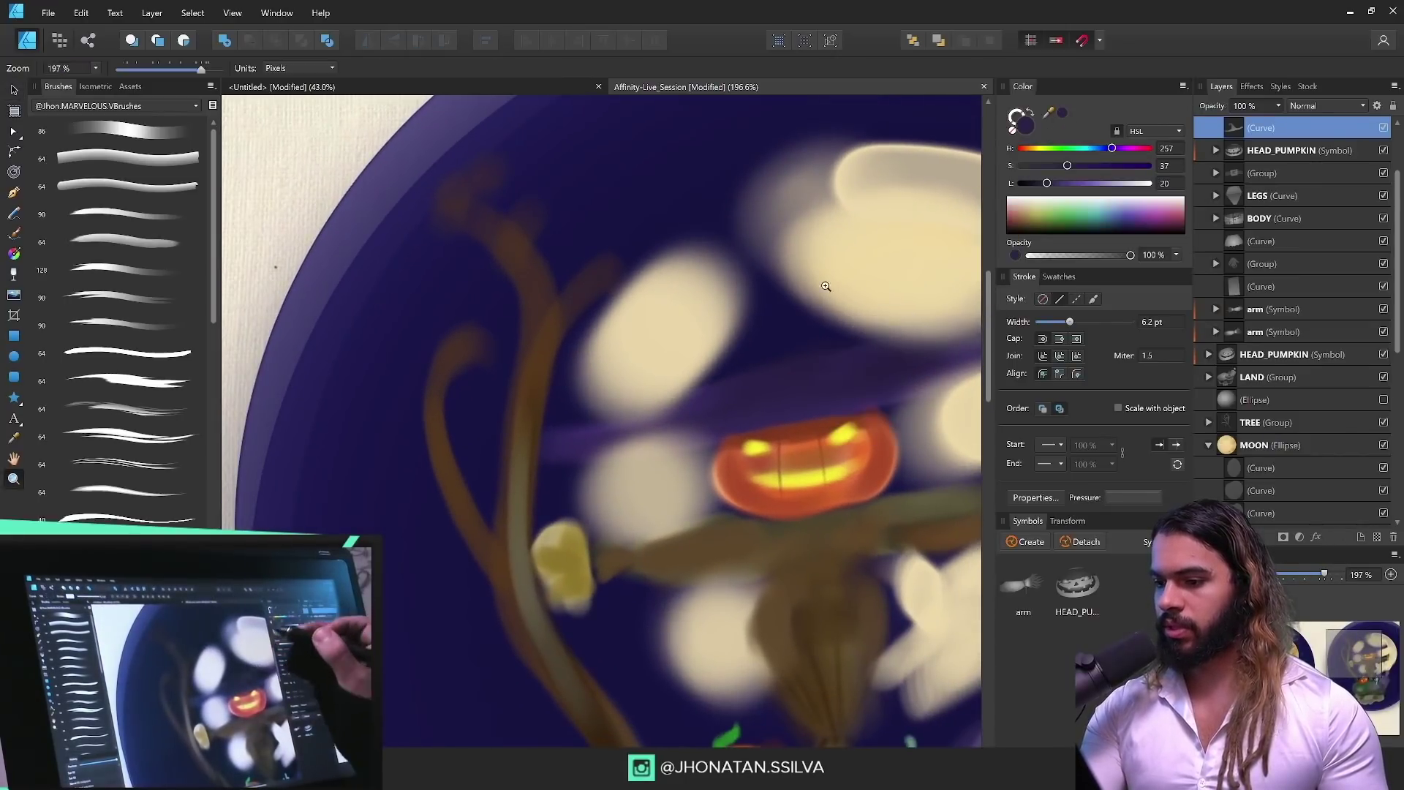
drag(818, 322, 702, 351)
drag(555, 414, 1003, 369)
drag(596, 318, 730, 323)
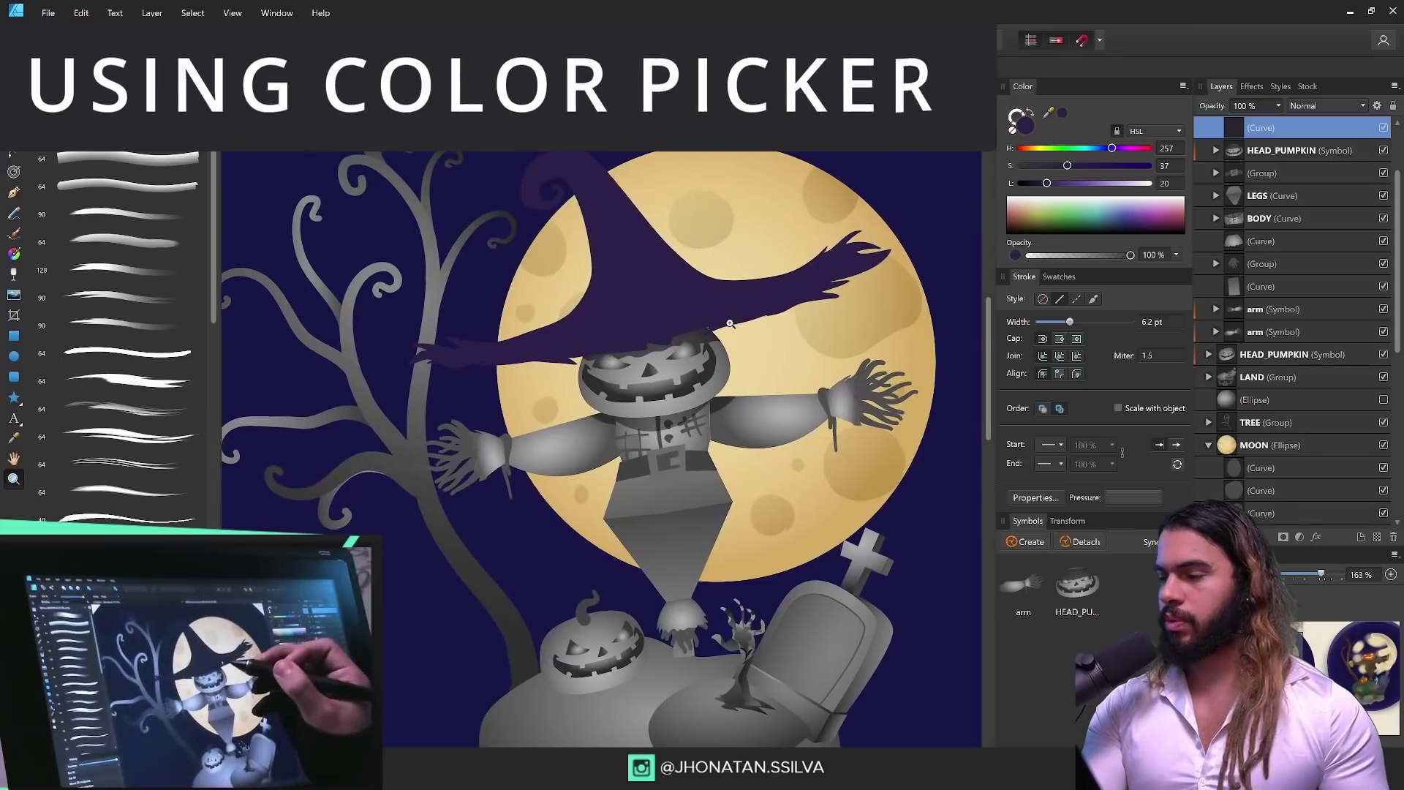
drag(1053, 148, 1033, 149)
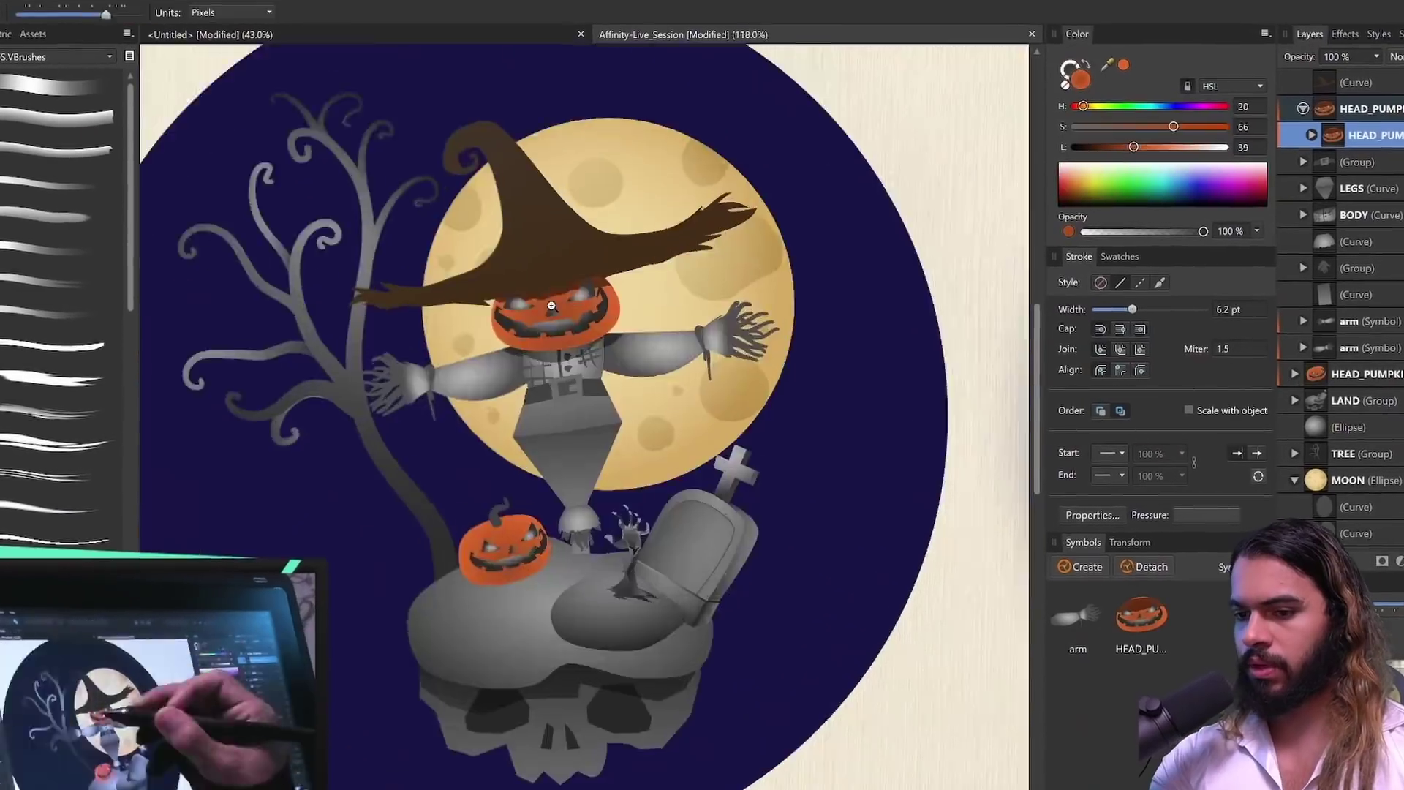
Step: Darken a gradient stop on the pumpkin's nose and adjust the lower handle of the scarecrow sleeve's elliptical gradient
scroll(702, 412, up, 5)
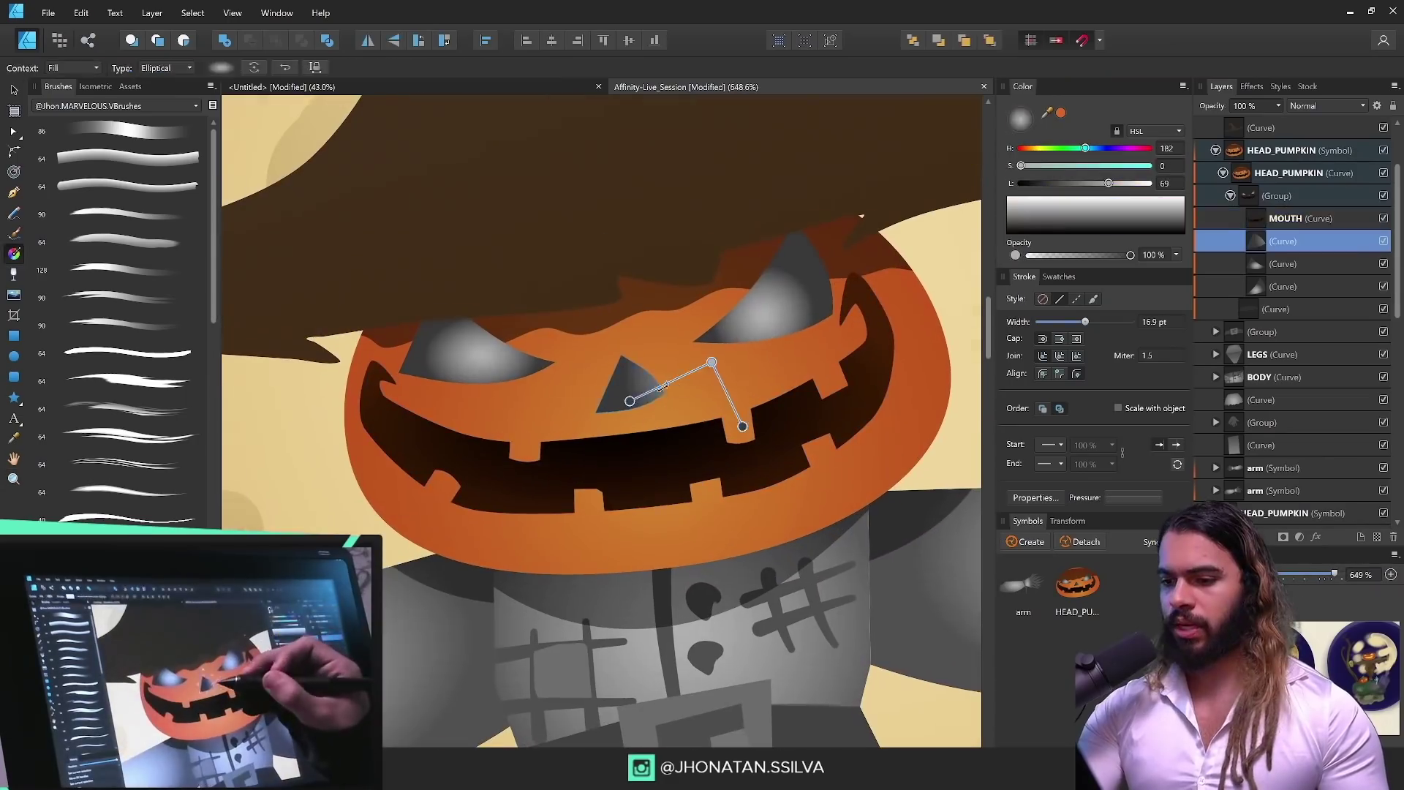
drag(1082, 183, 1055, 185)
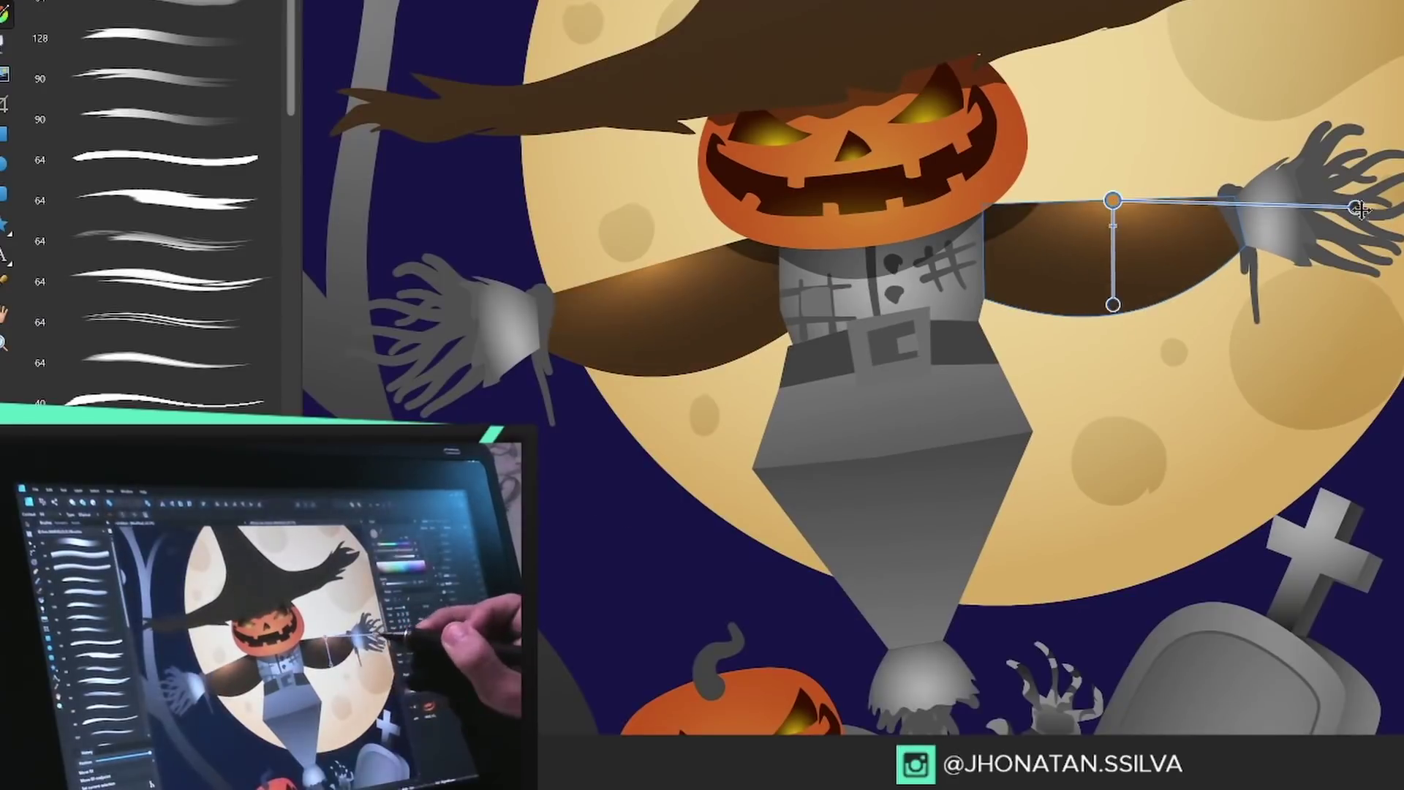
drag(1113, 305, 1088, 326)
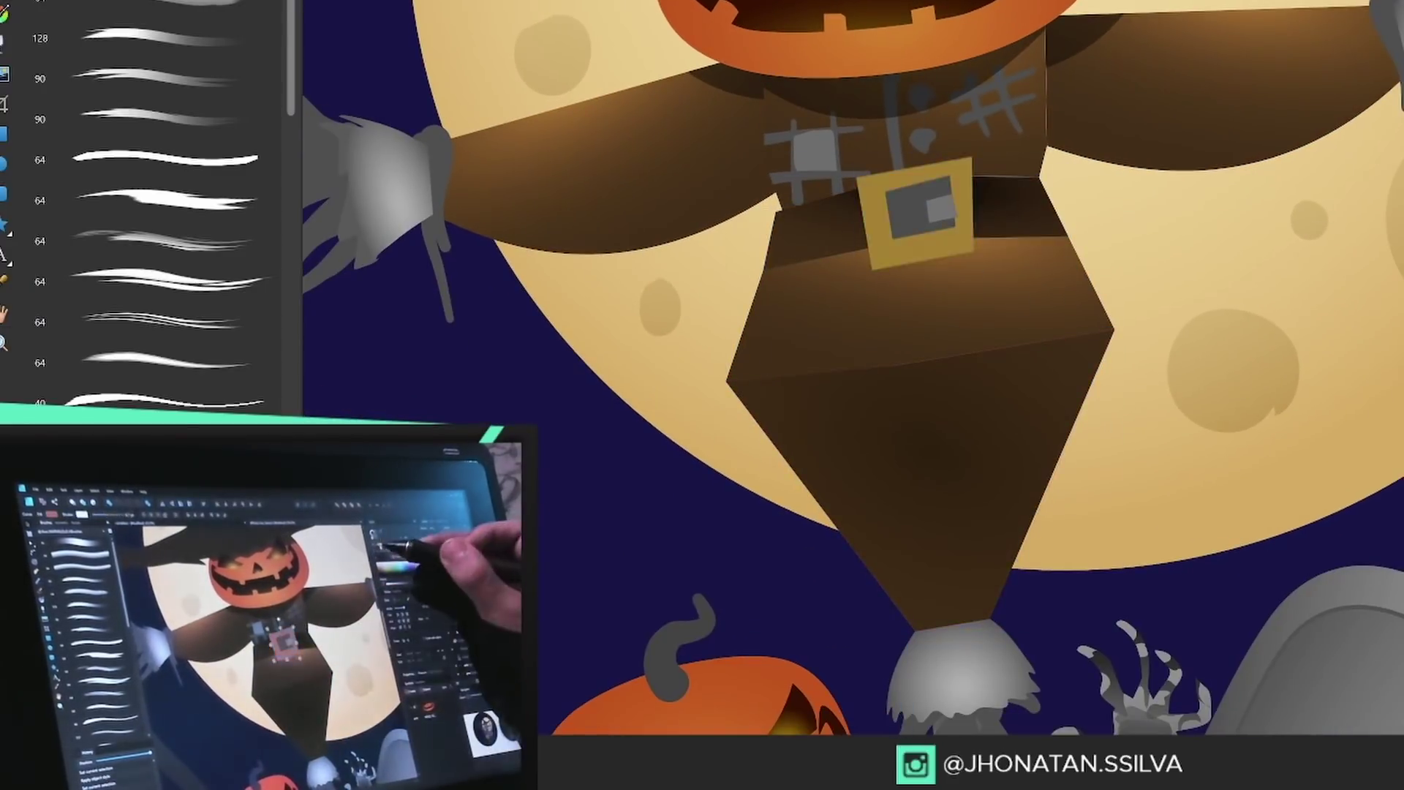
Step: Select the shirt's grey stitch, seam and button curves inside the BODY shape
scroll(1004, 196, up, 3)
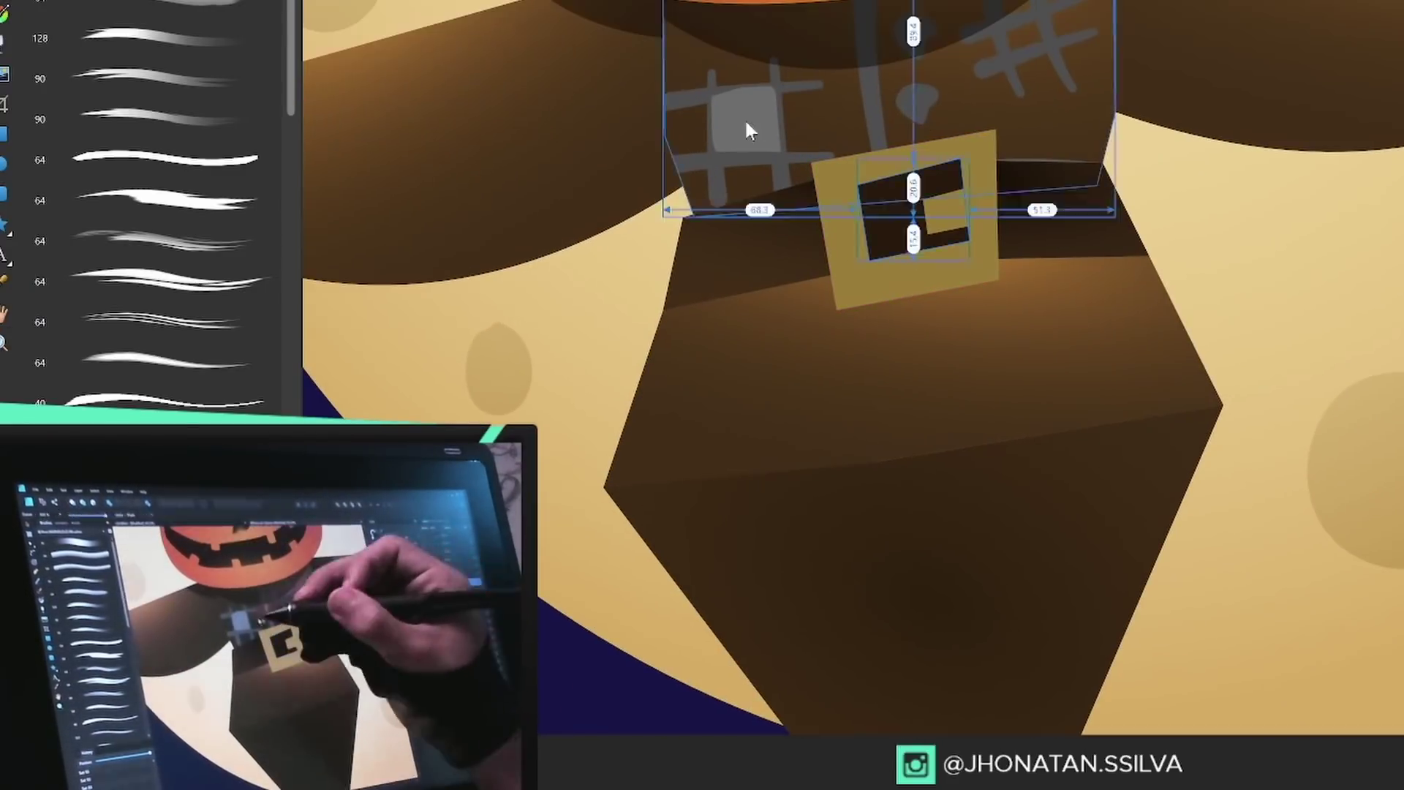
click(1268, 240)
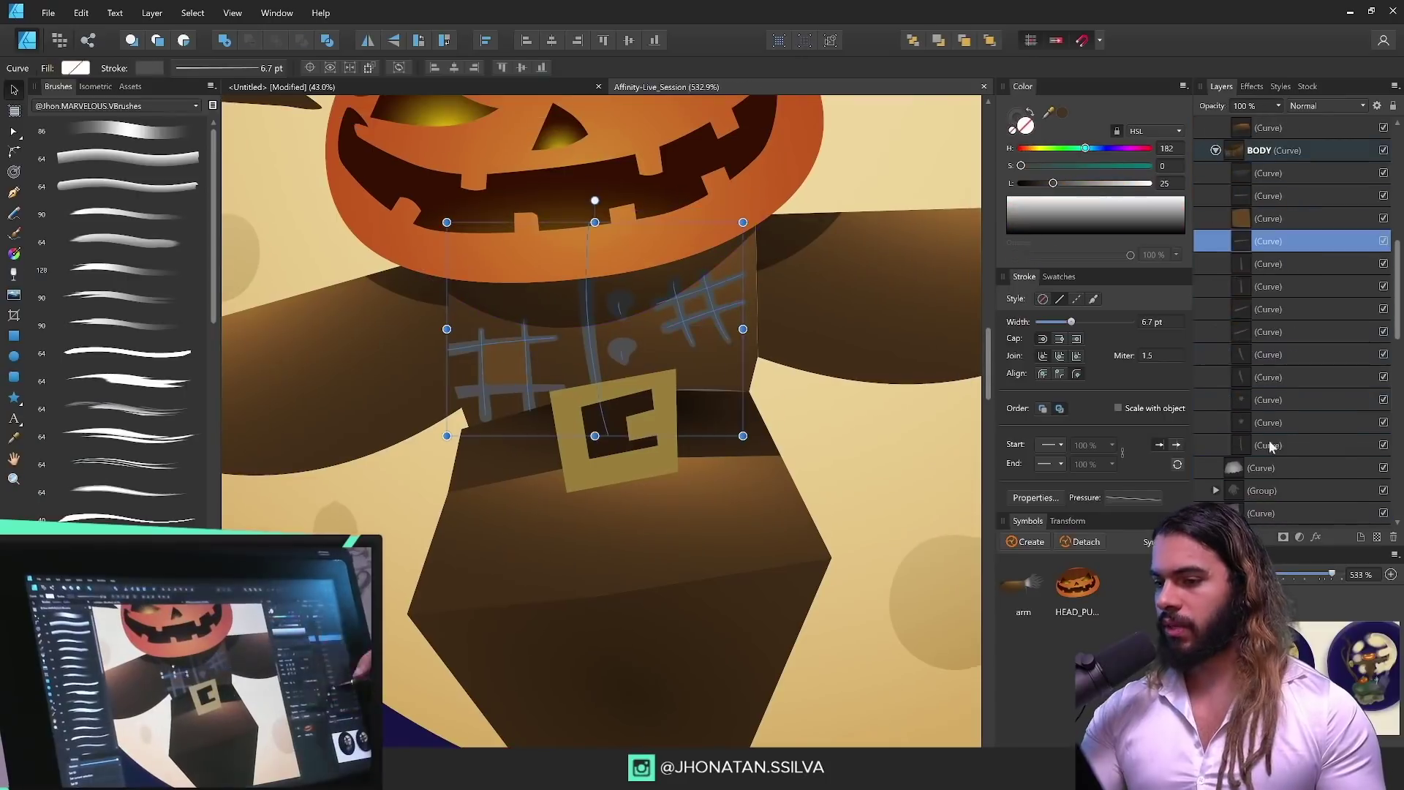
shift+click(1270, 444)
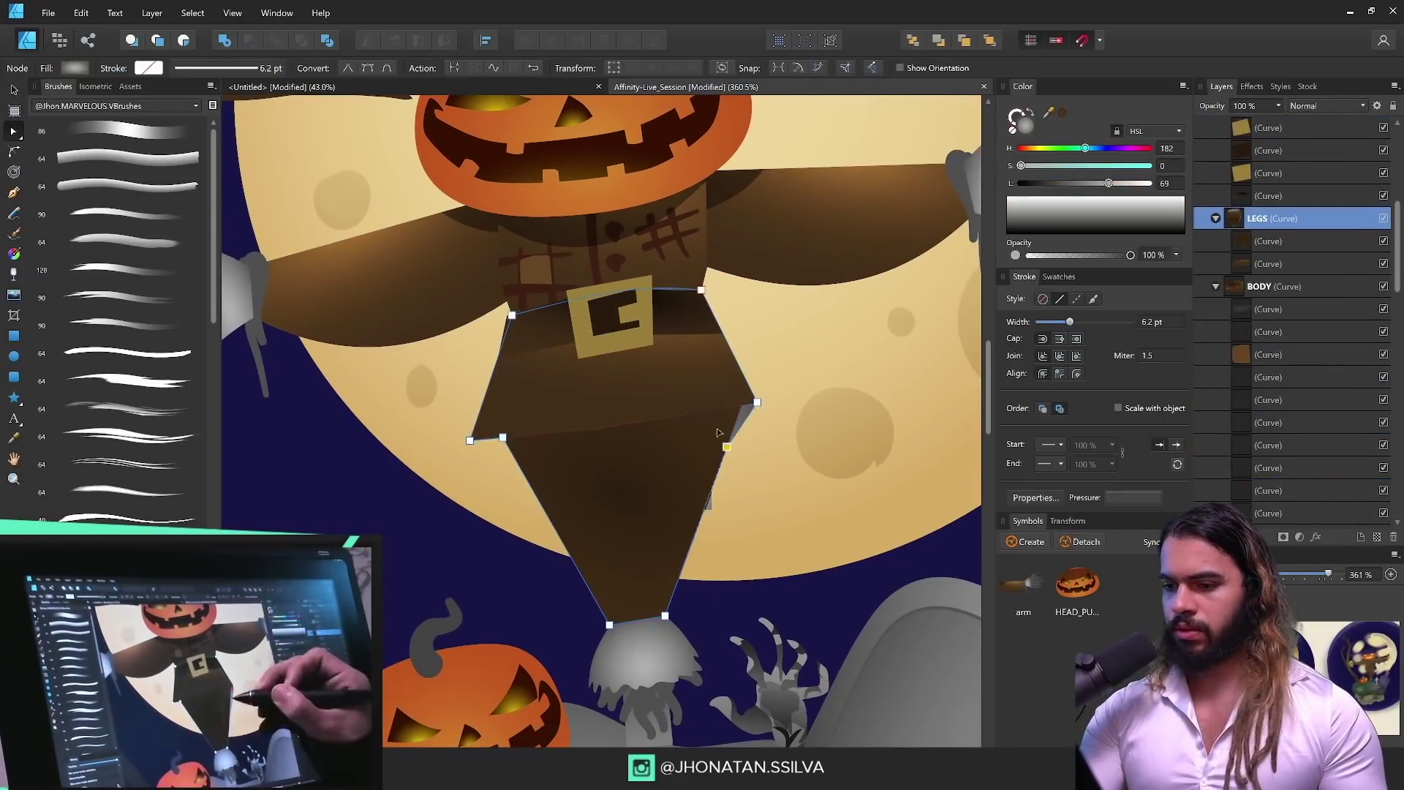
Step: Reshape the LEGS outline into pointed coat corners on both sides and select the inner trouser curve
click(485, 443)
click(716, 423)
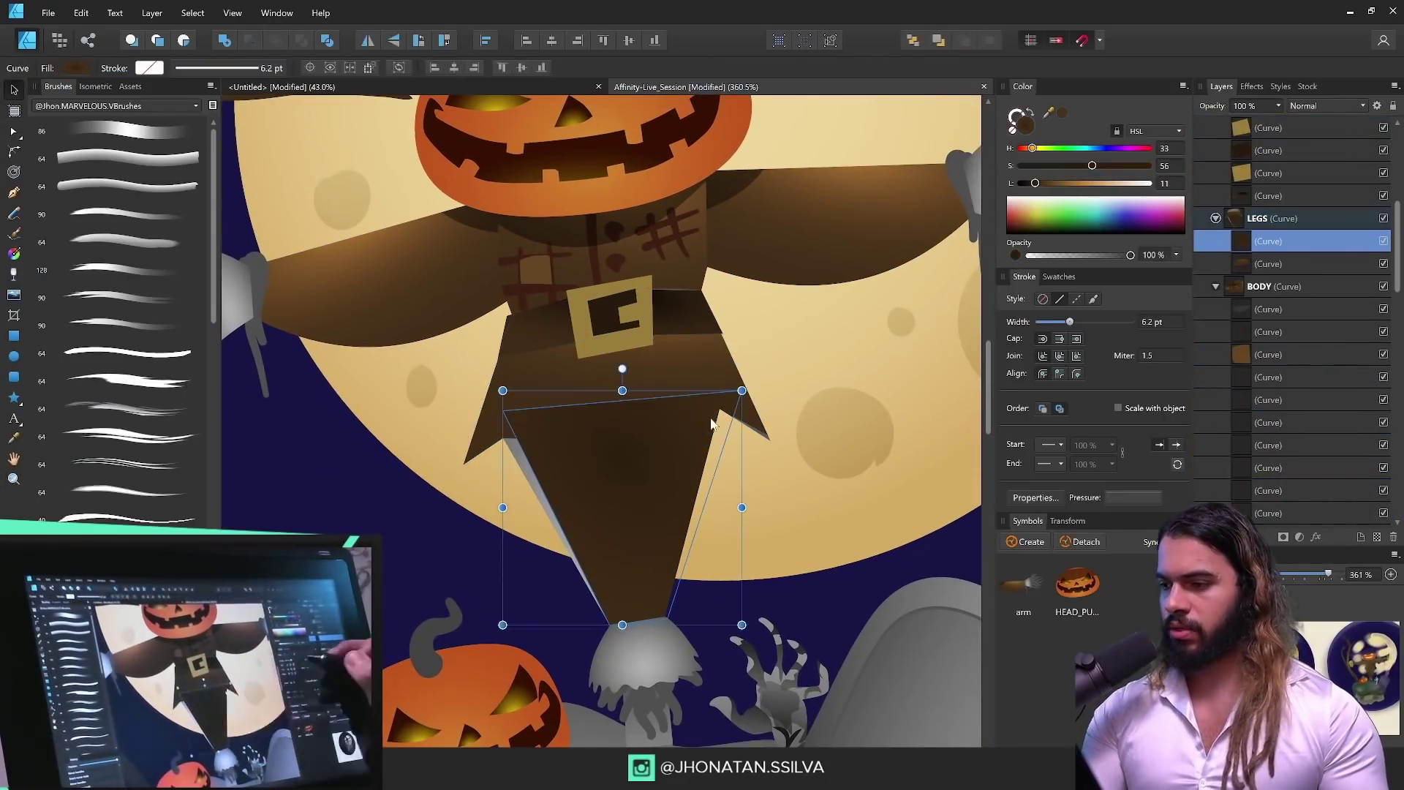
click(621, 453)
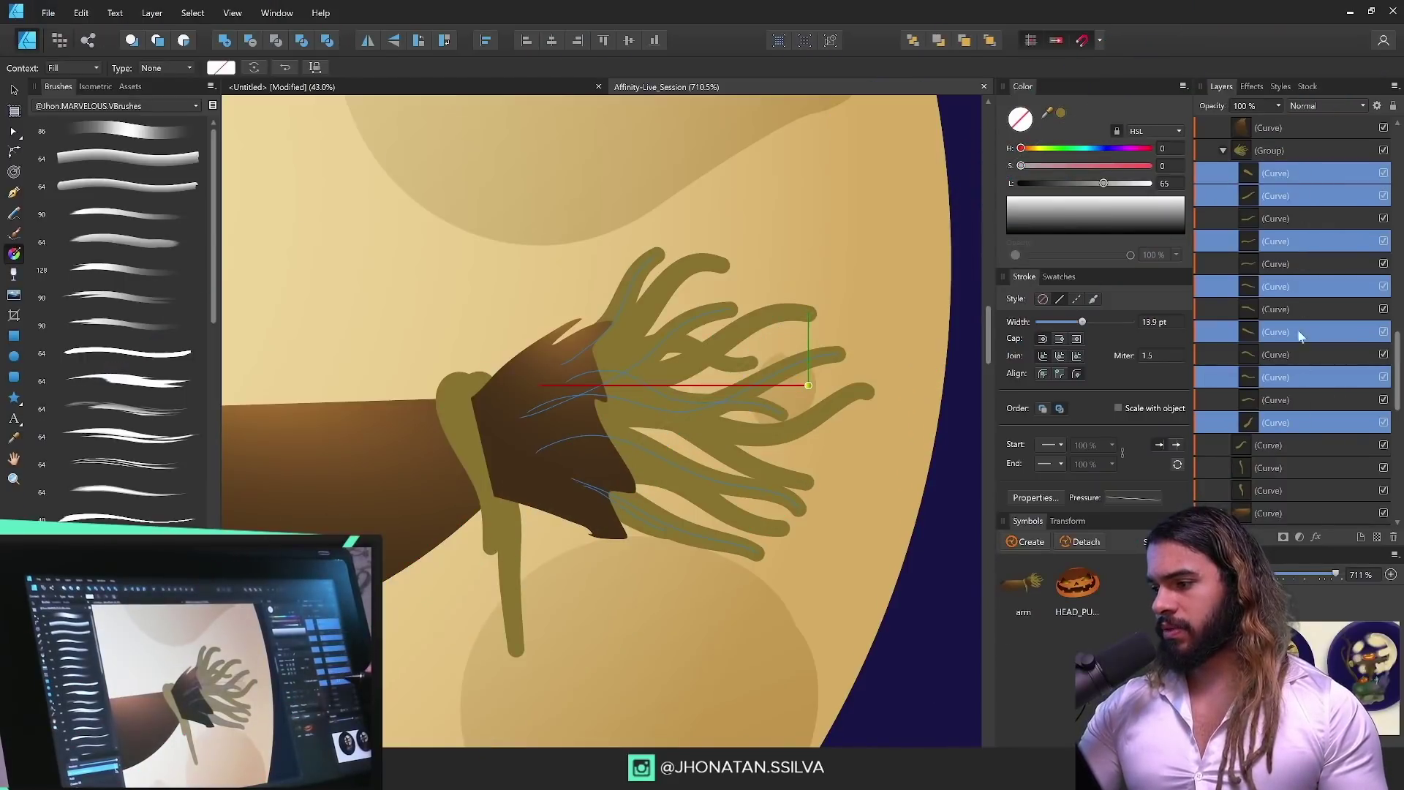
key(v)
drag(680, 403, 726, 542)
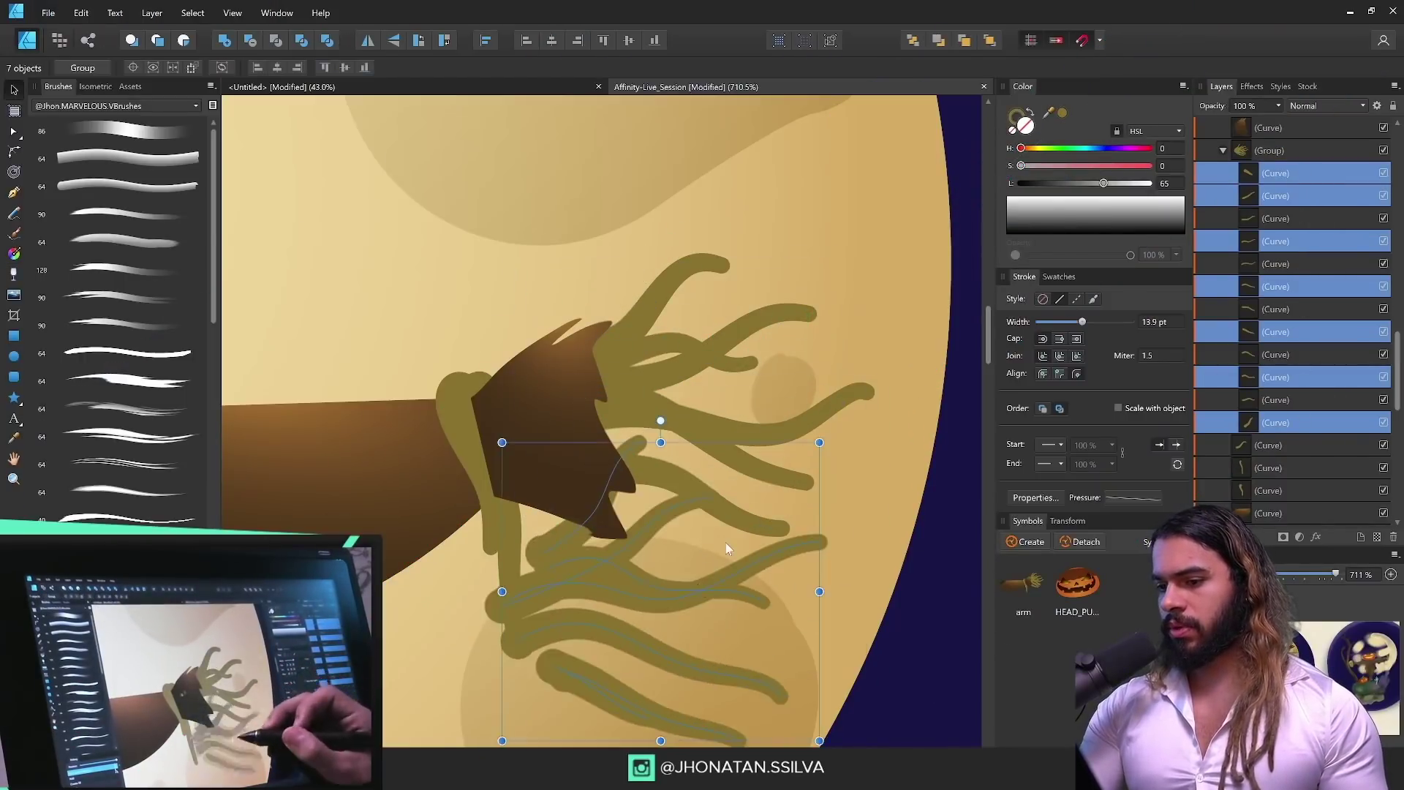
key(ctrl+z)
Step: Expand the strokes of the seven selected straw curves and merge them into a single shape
click(152, 12)
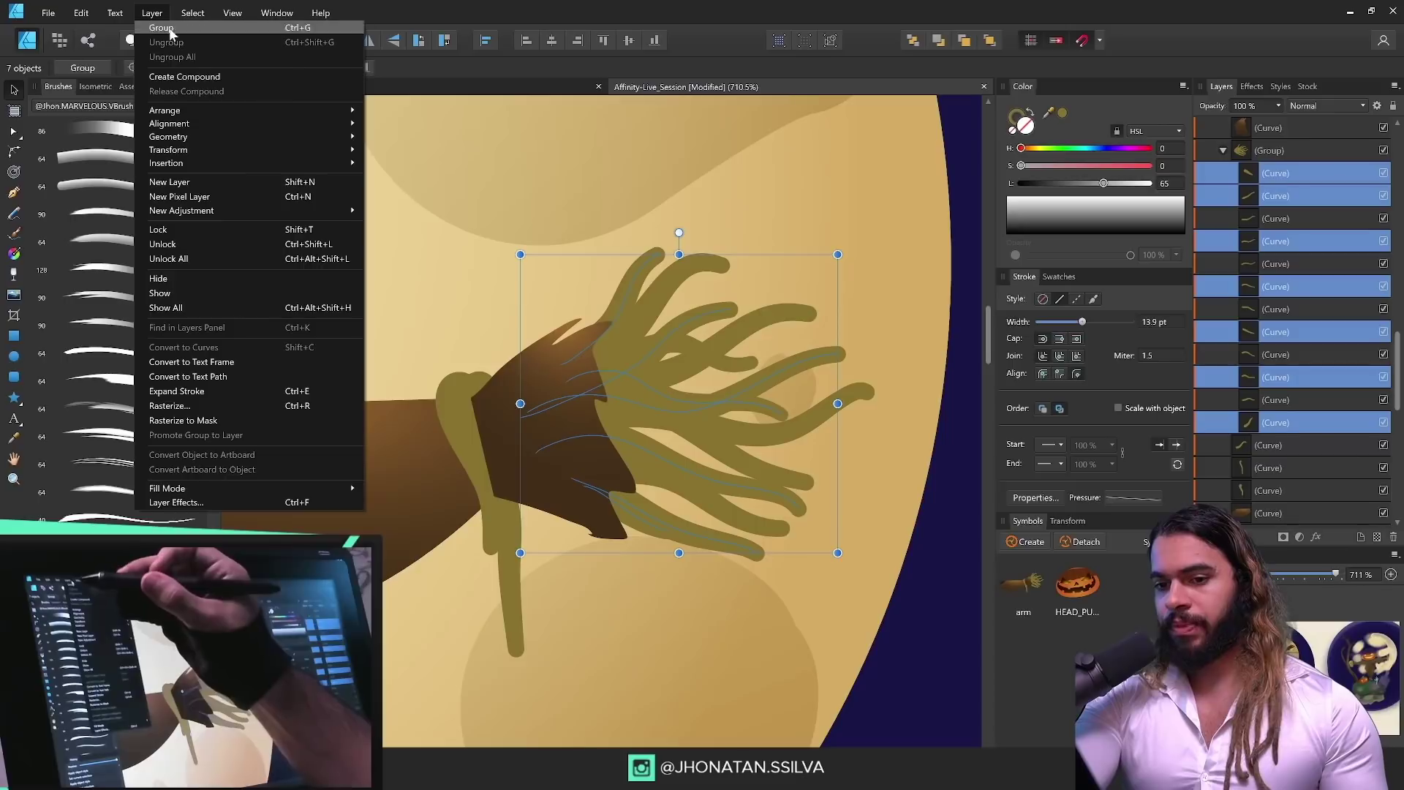
click(220, 389)
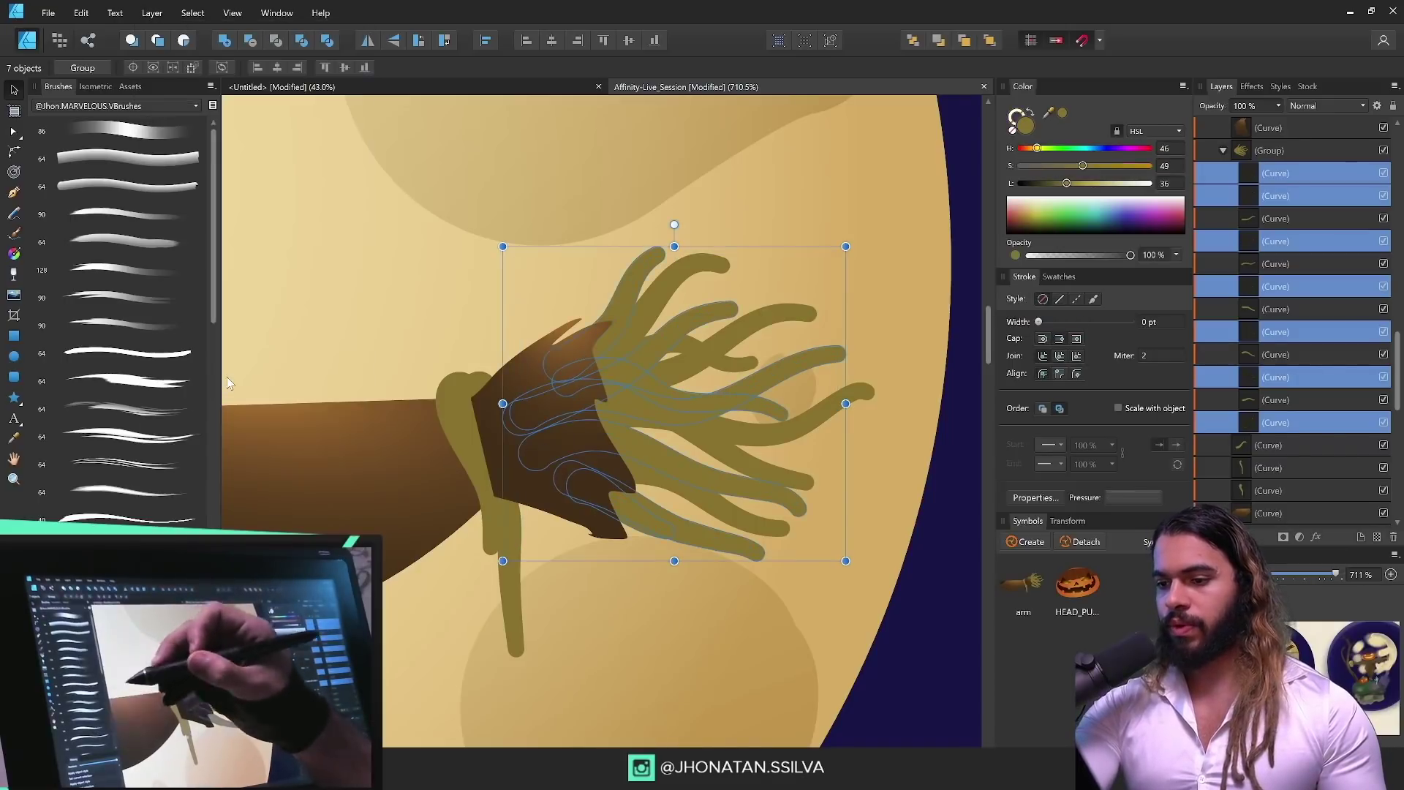
click(232, 45)
Step: Give the merged straw shape a linear gradient that runs from olive at the tips to dark olive HSL 46, 74, 19 at the wrist
key(g)
drag(808, 385, 557, 416)
drag(808, 386, 793, 380)
drag(558, 416, 523, 425)
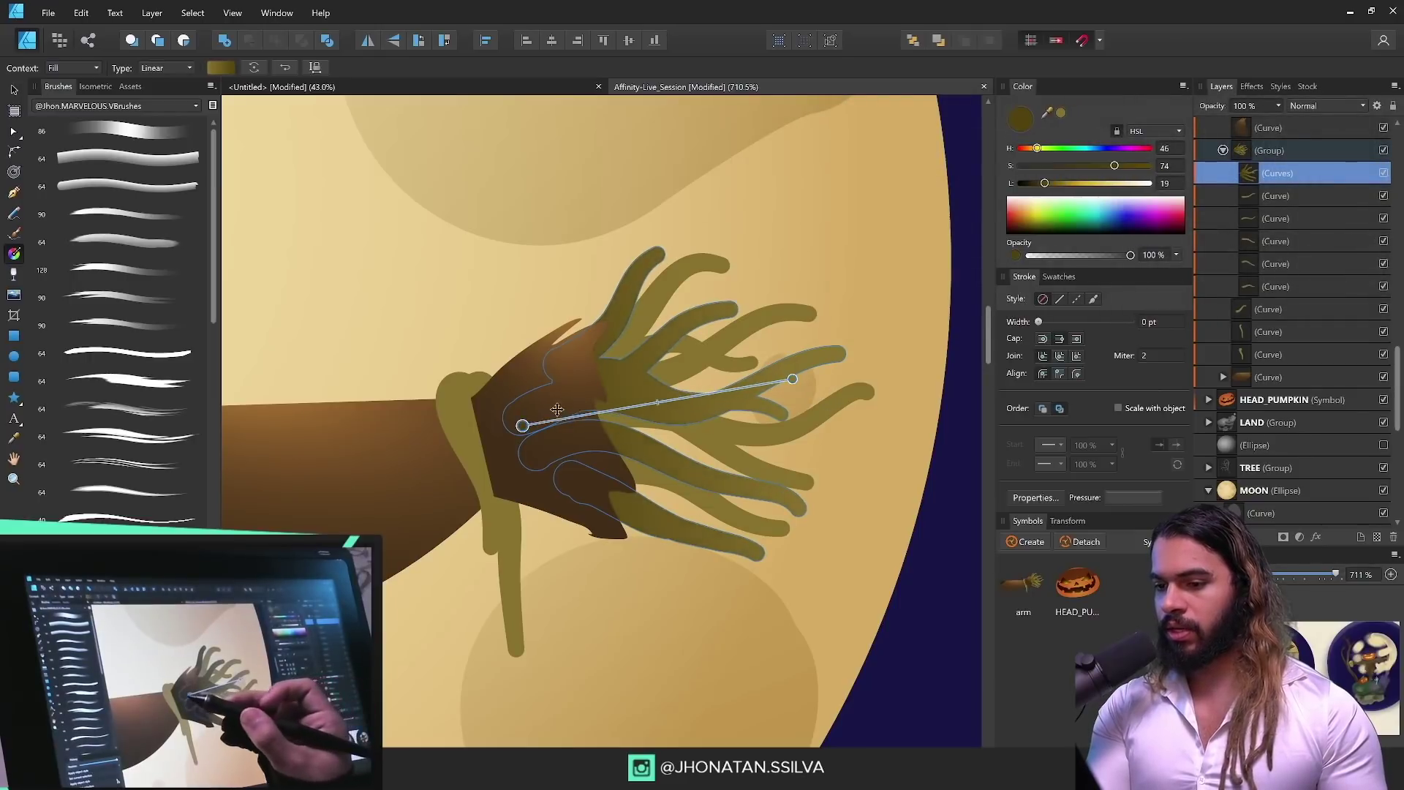
Step: Shift both ends of the straw's linear gradient outward, towards the straw tips
key(z)
drag(777, 399, 753, 431)
drag(748, 411, 897, 377)
drag(790, 394, 695, 424)
key(g)
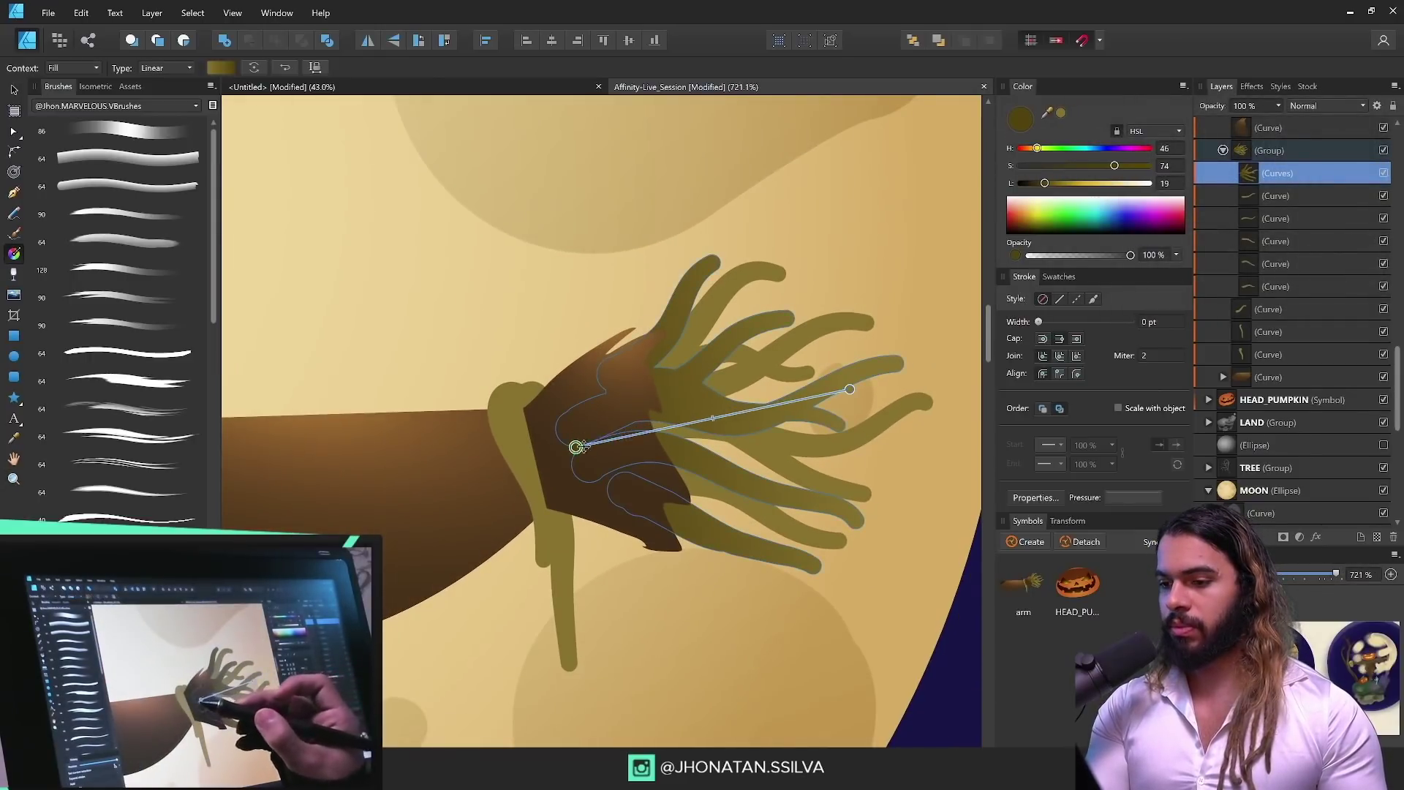
drag(577, 447, 642, 424)
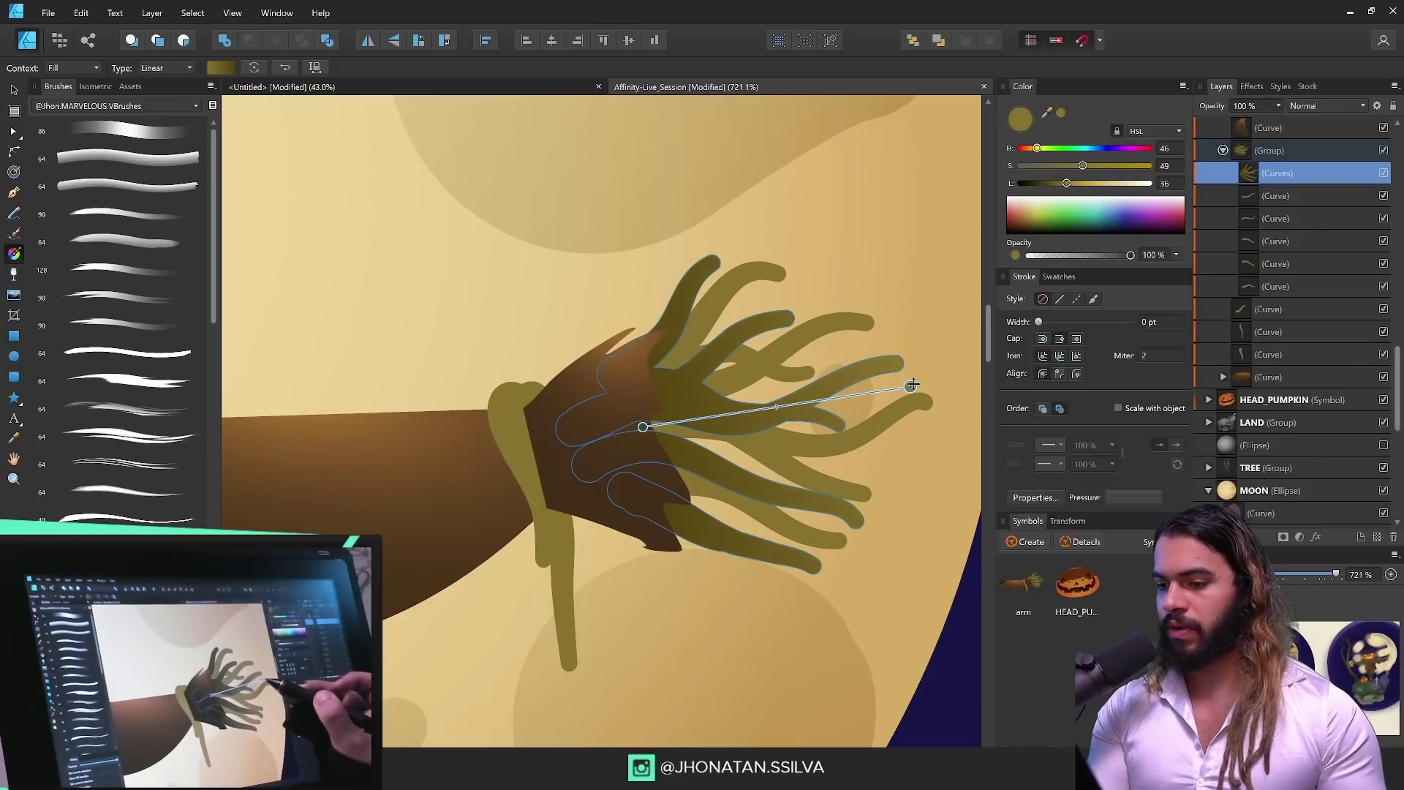
Step: Apply a linear stroke gradient to the hanging wrist string, running from olive at its lower end to dark olive at its upper end
drag(749, 446, 849, 409)
key(v)
click(621, 411)
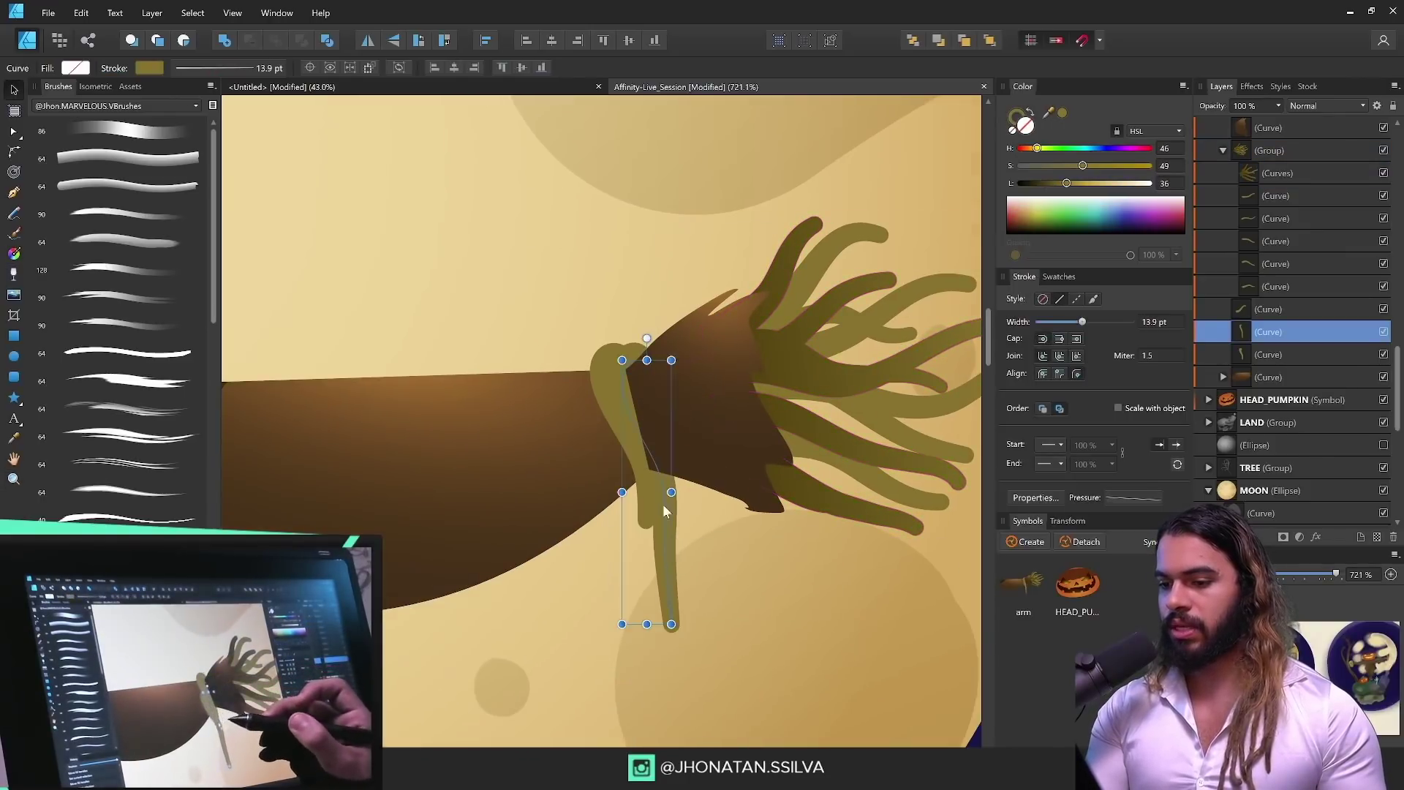
drag(664, 510, 804, 468)
drag(732, 470, 704, 442)
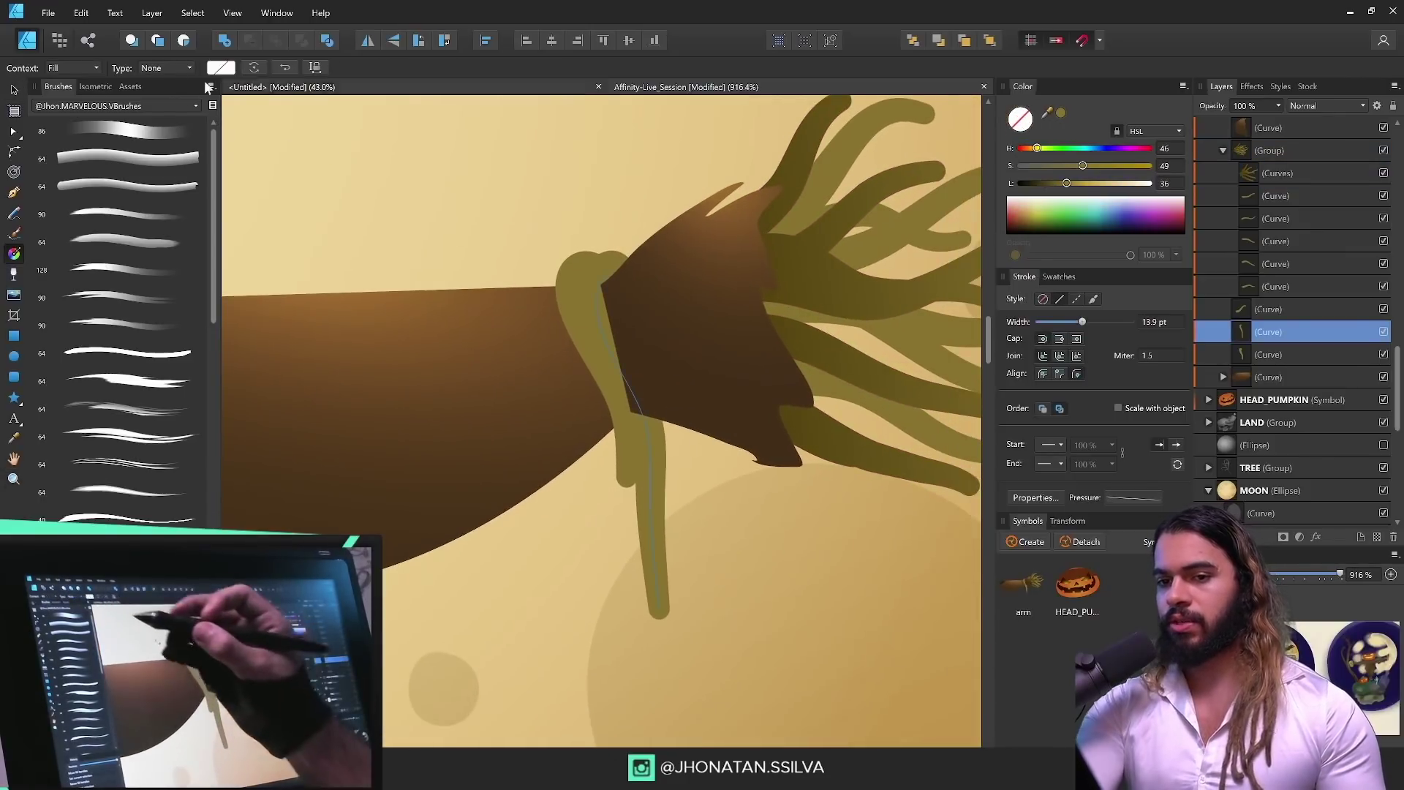
click(73, 67)
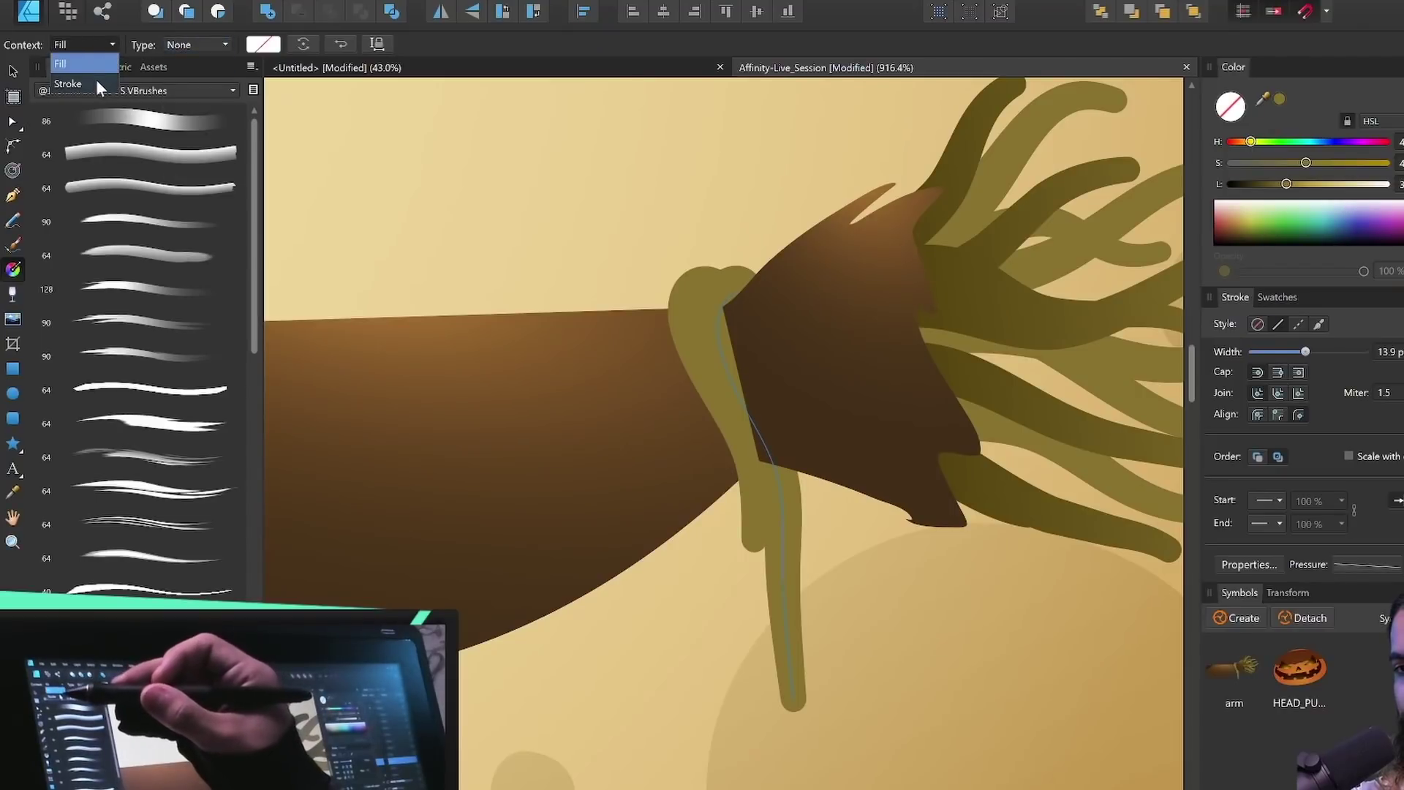
click(68, 84)
drag(793, 627, 772, 262)
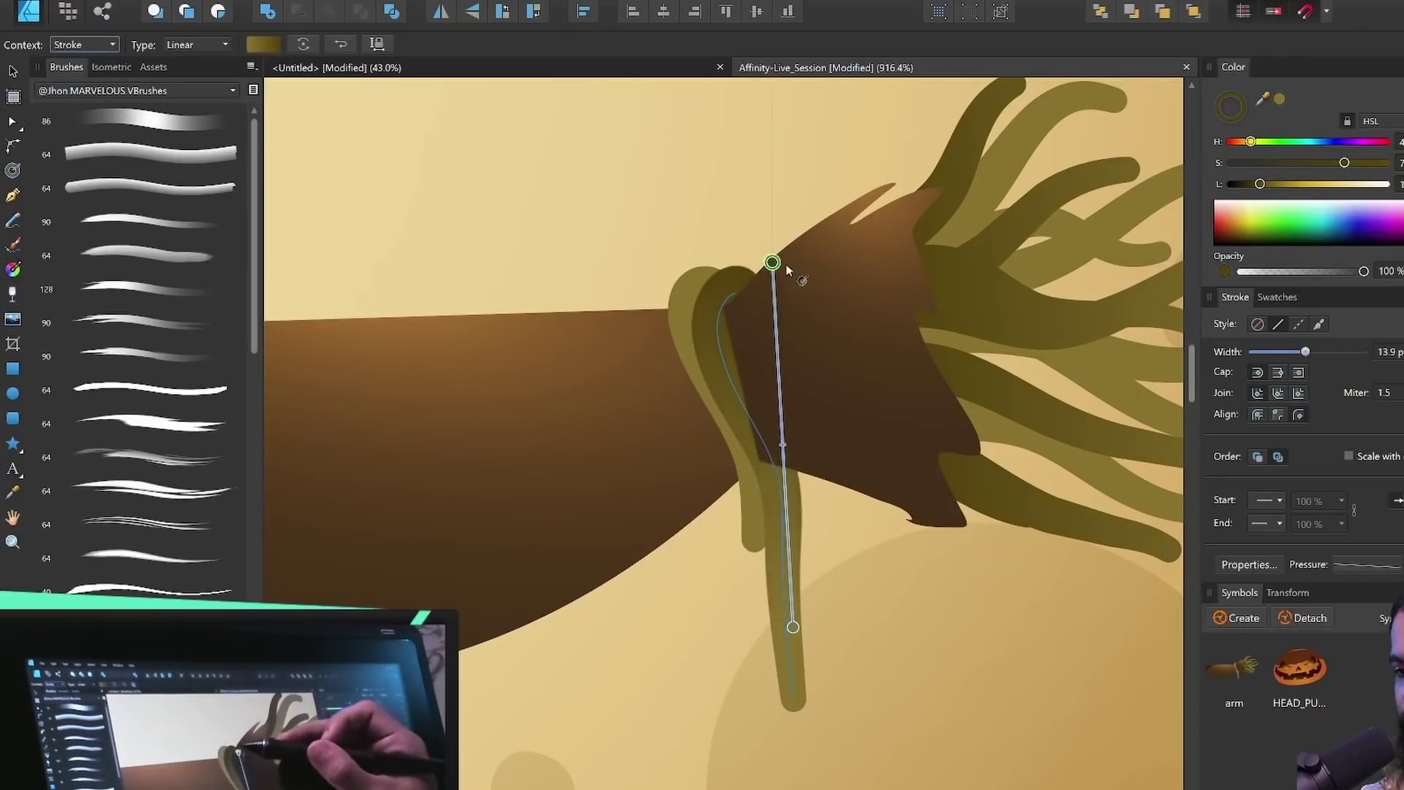
Step: Draw a second string hanging from the wrist knot with the Pencil tool and set its stroke width to 7.5 pt
drag(825, 516, 875, 360)
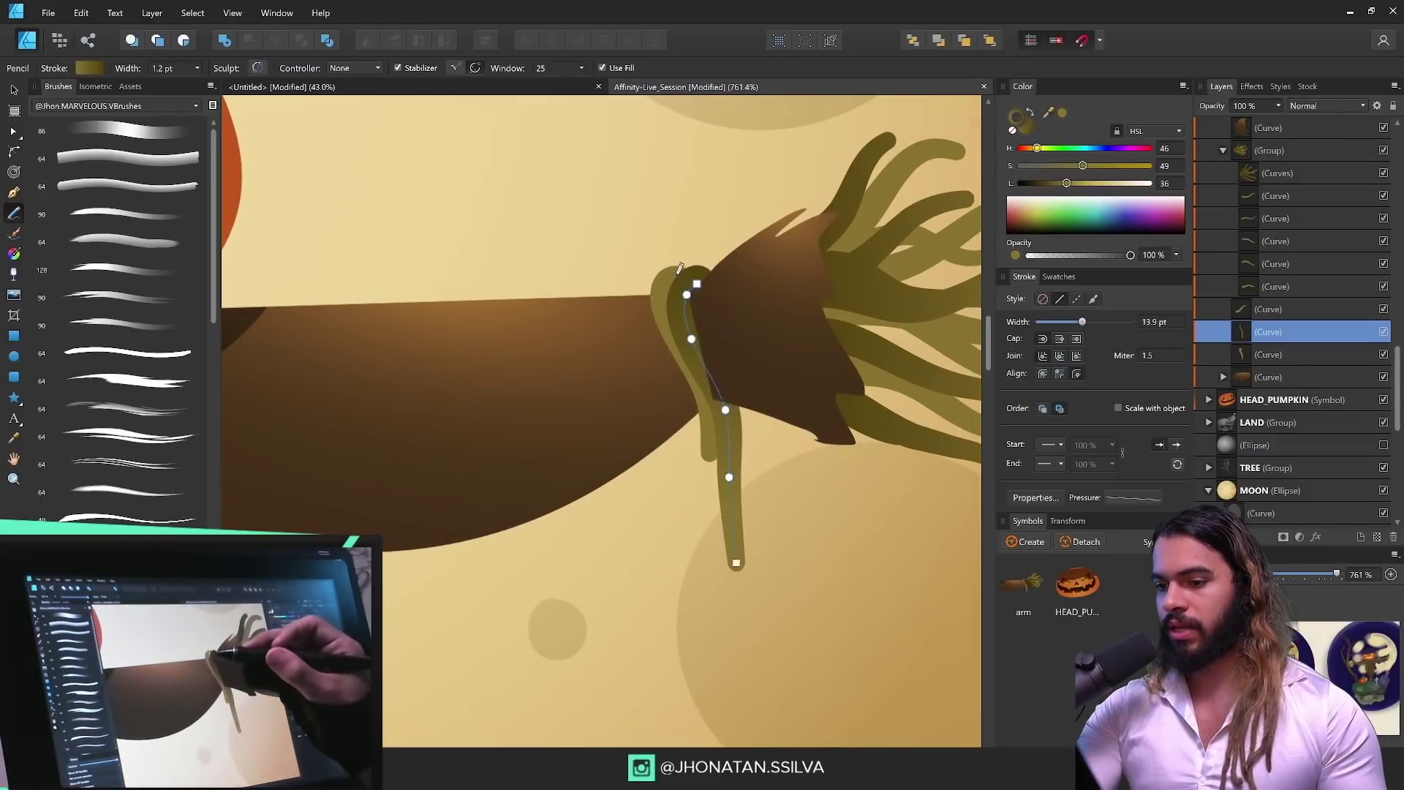
click(724, 552)
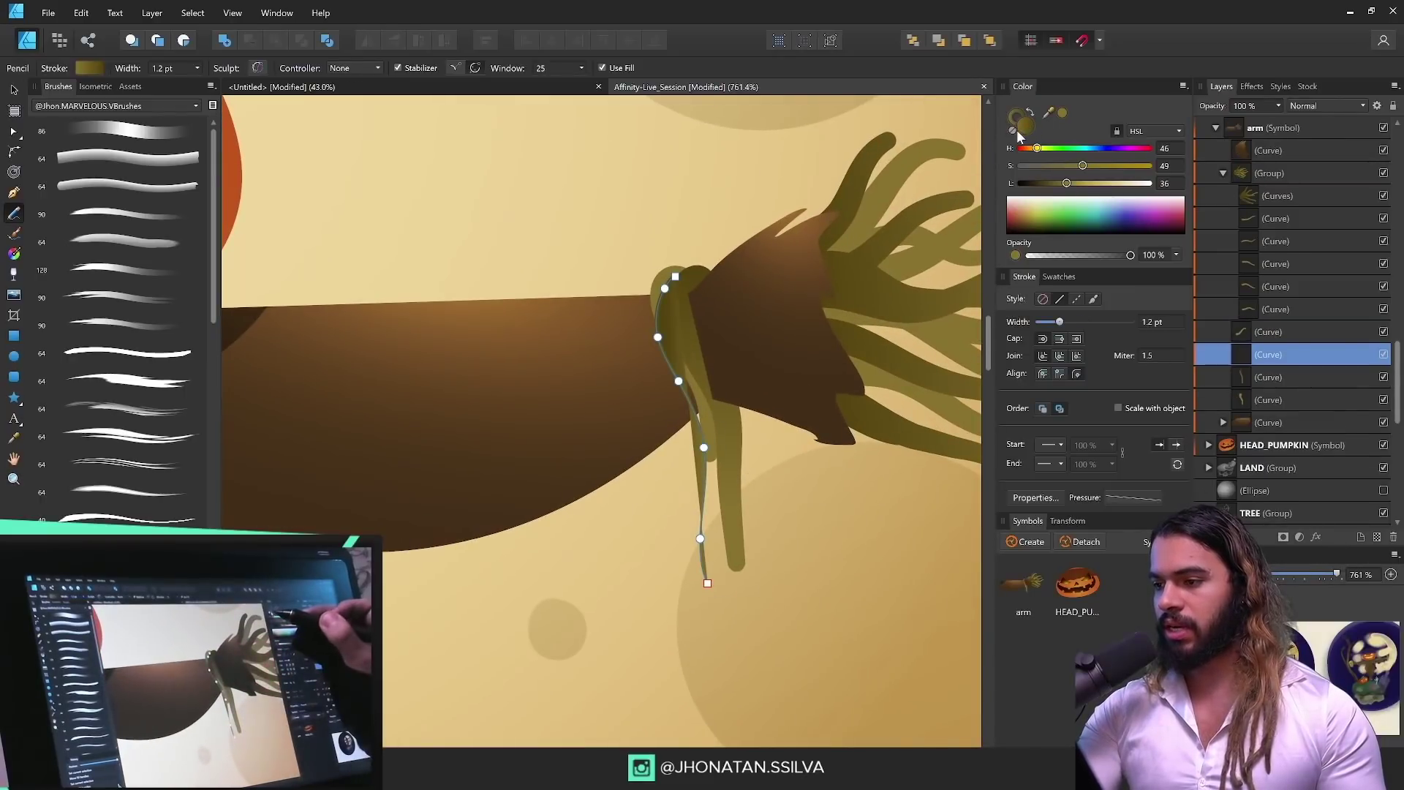
key(z)
drag(708, 424, 775, 409)
key(v)
drag(1060, 322, 1074, 321)
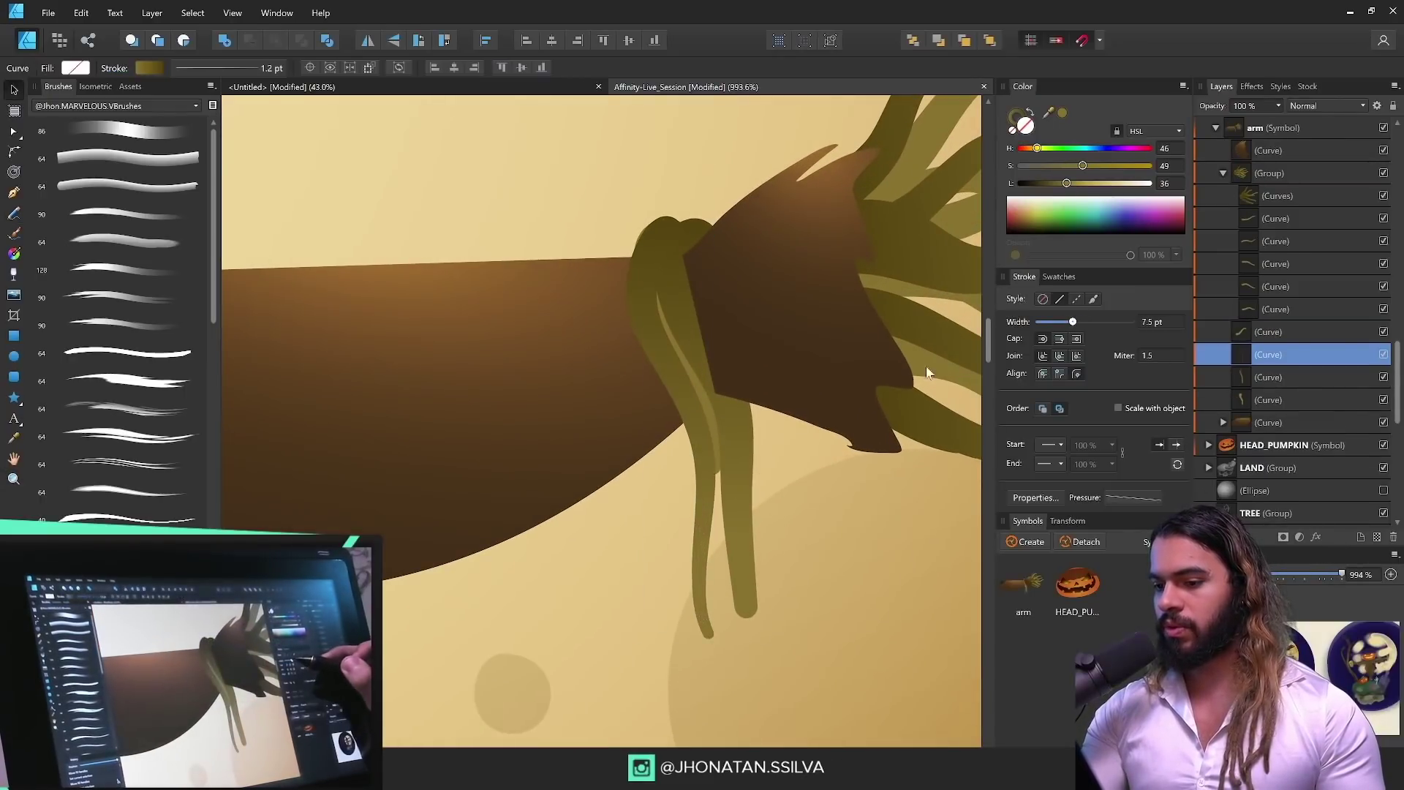
key(z)
drag(719, 301, 583, 262)
drag(568, 331, 530, 338)
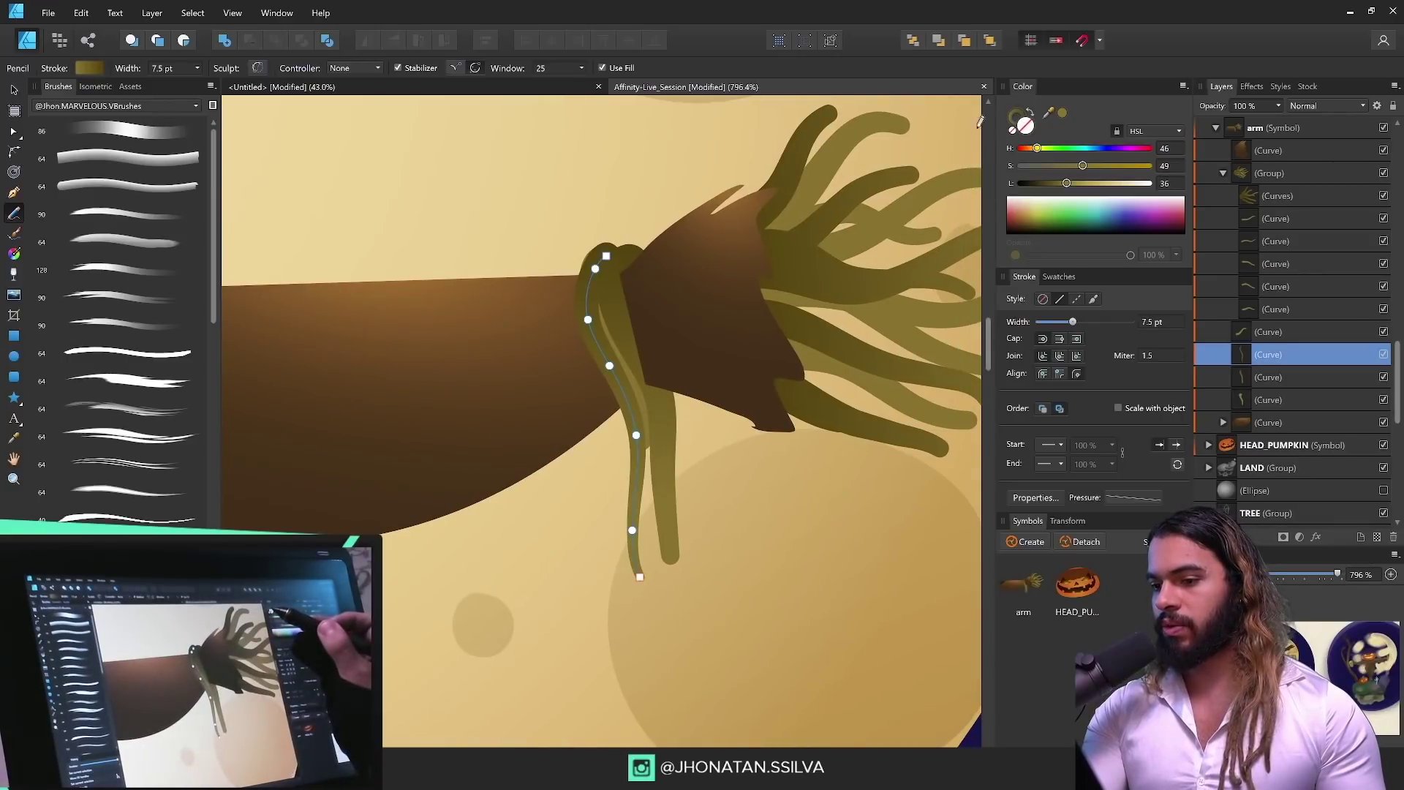
key(a)
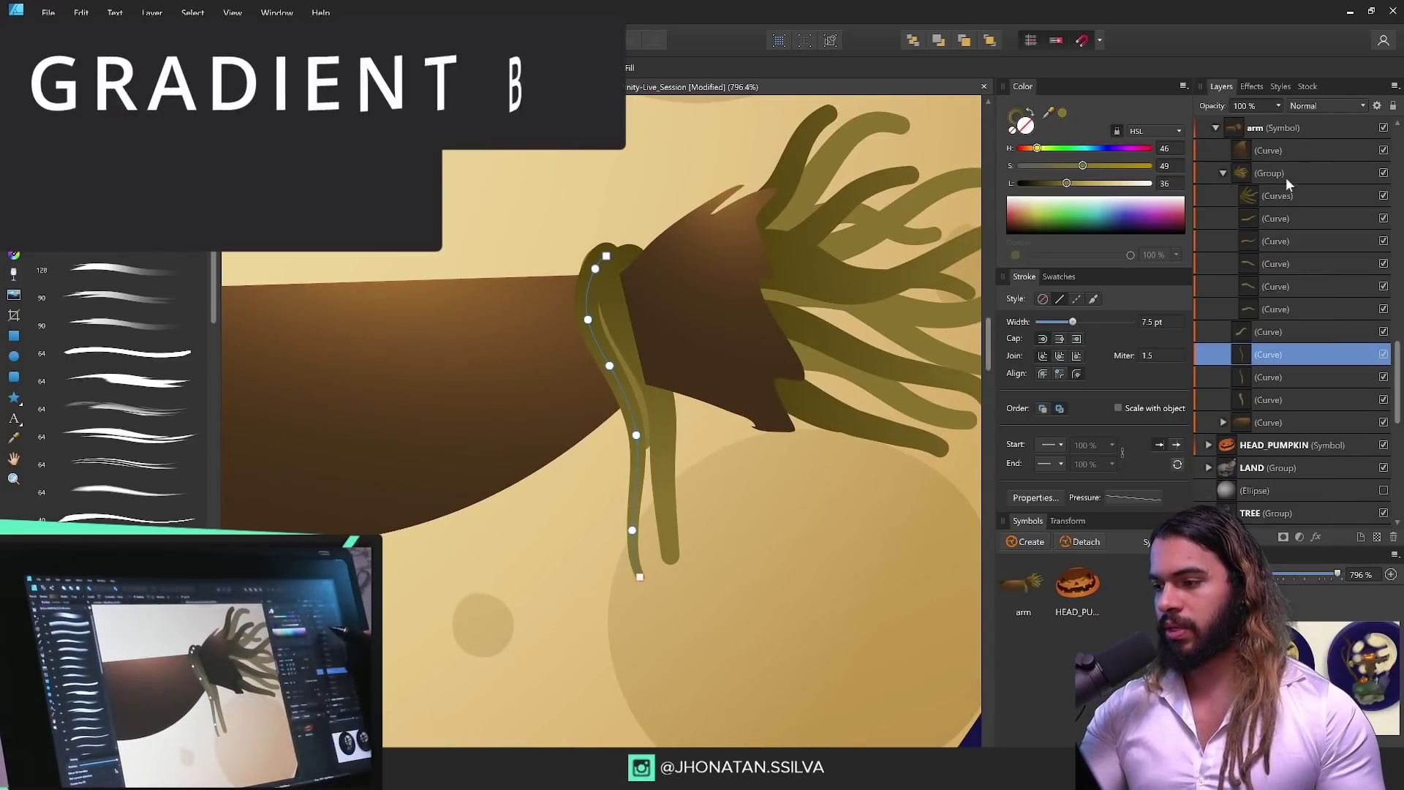
Step: Draw one more string hanging from the wrist knot, stacked above the brown cuff shape, with a 7.5 pt stroke
click(1278, 152)
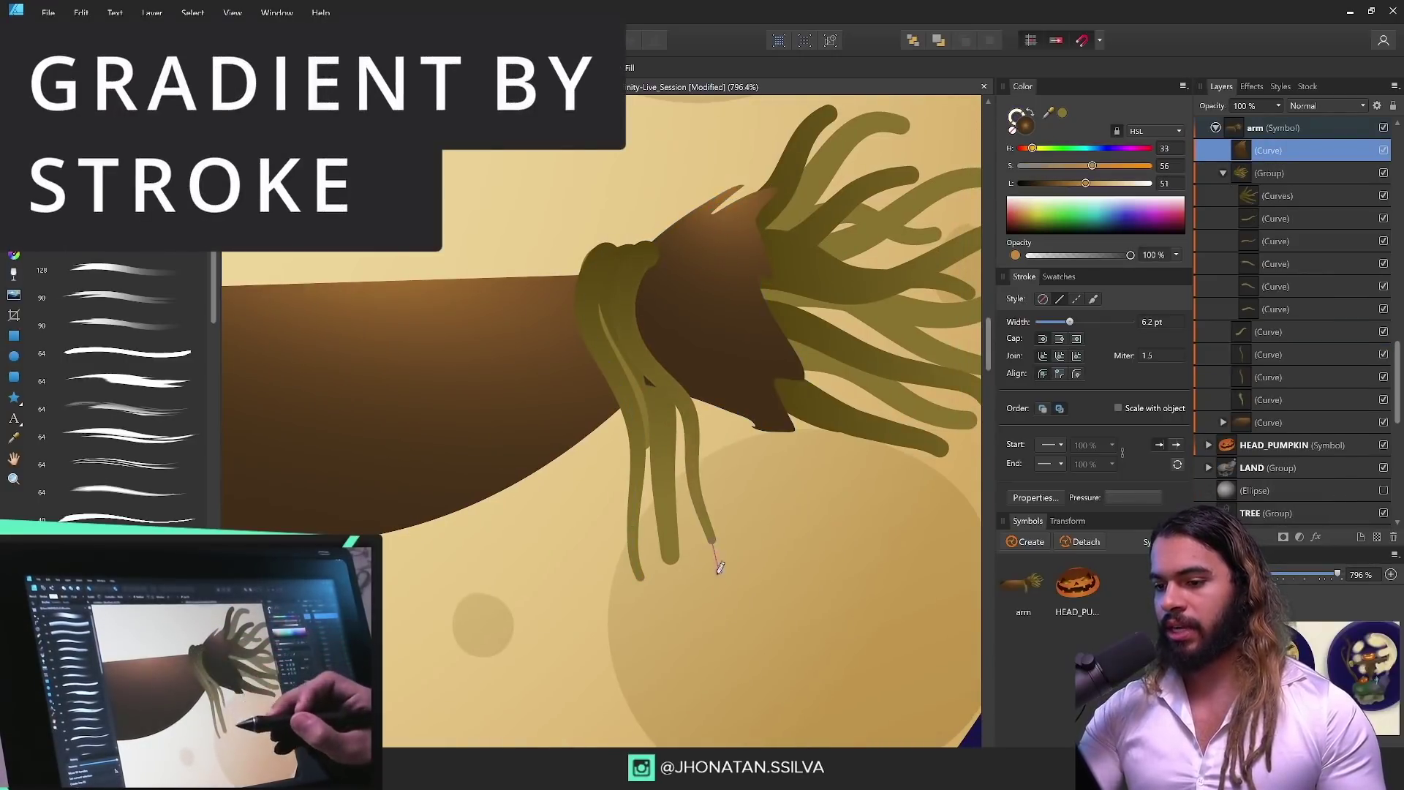
drag(719, 569, 718, 570)
key(z)
mouse_move(760, 457)
mouse_down()
mouse_move(624, 568)
mouse_move(783, 392)
mouse_up()
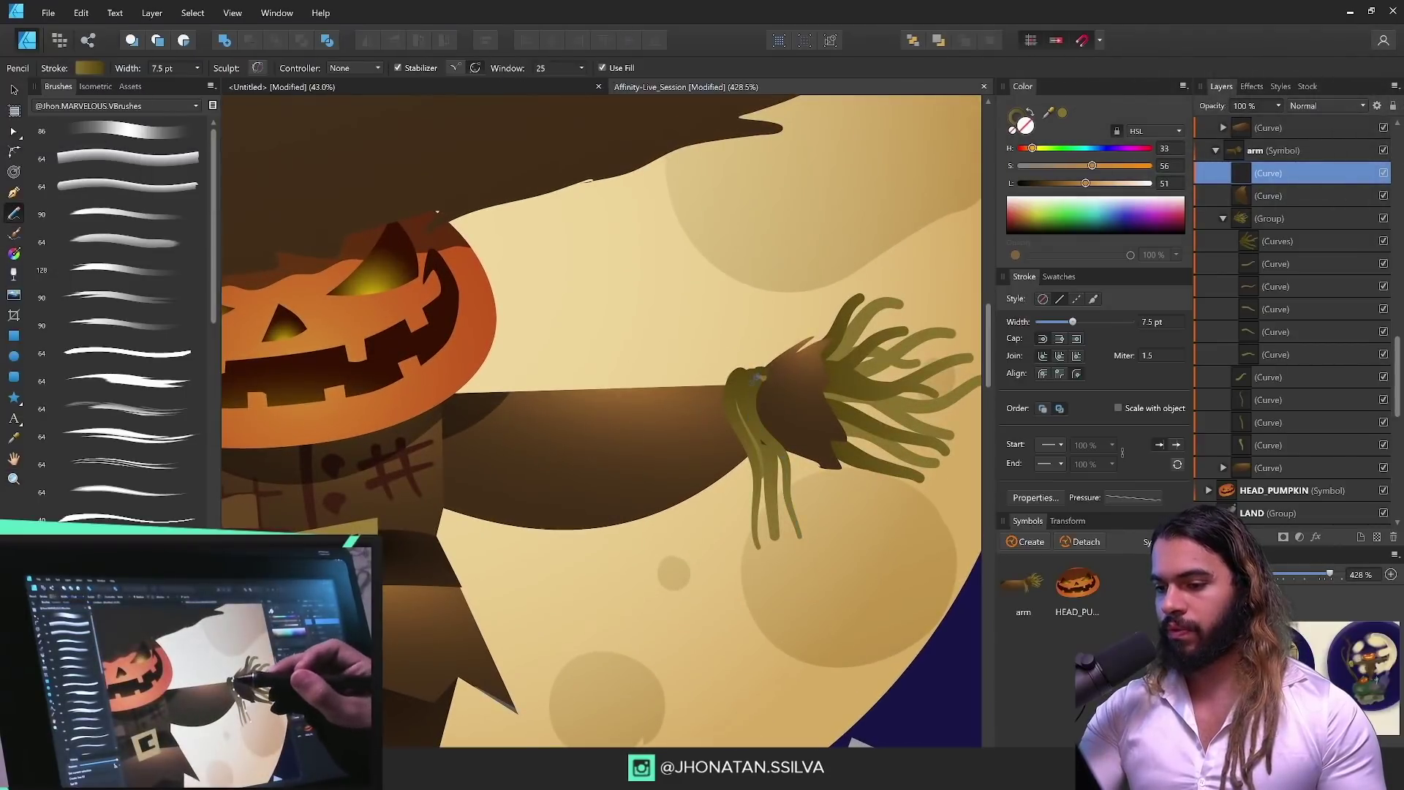
Step: Add a group of olive straw strands around the scarecrow's neck beneath the pumpkin head and adjust the group's layer effects
drag(772, 587, 775, 630)
key(z)
mouse_move(735, 523)
mouse_down()
mouse_move(702, 548)
mouse_move(890, 489)
mouse_move(863, 455)
mouse_move(871, 466)
mouse_up()
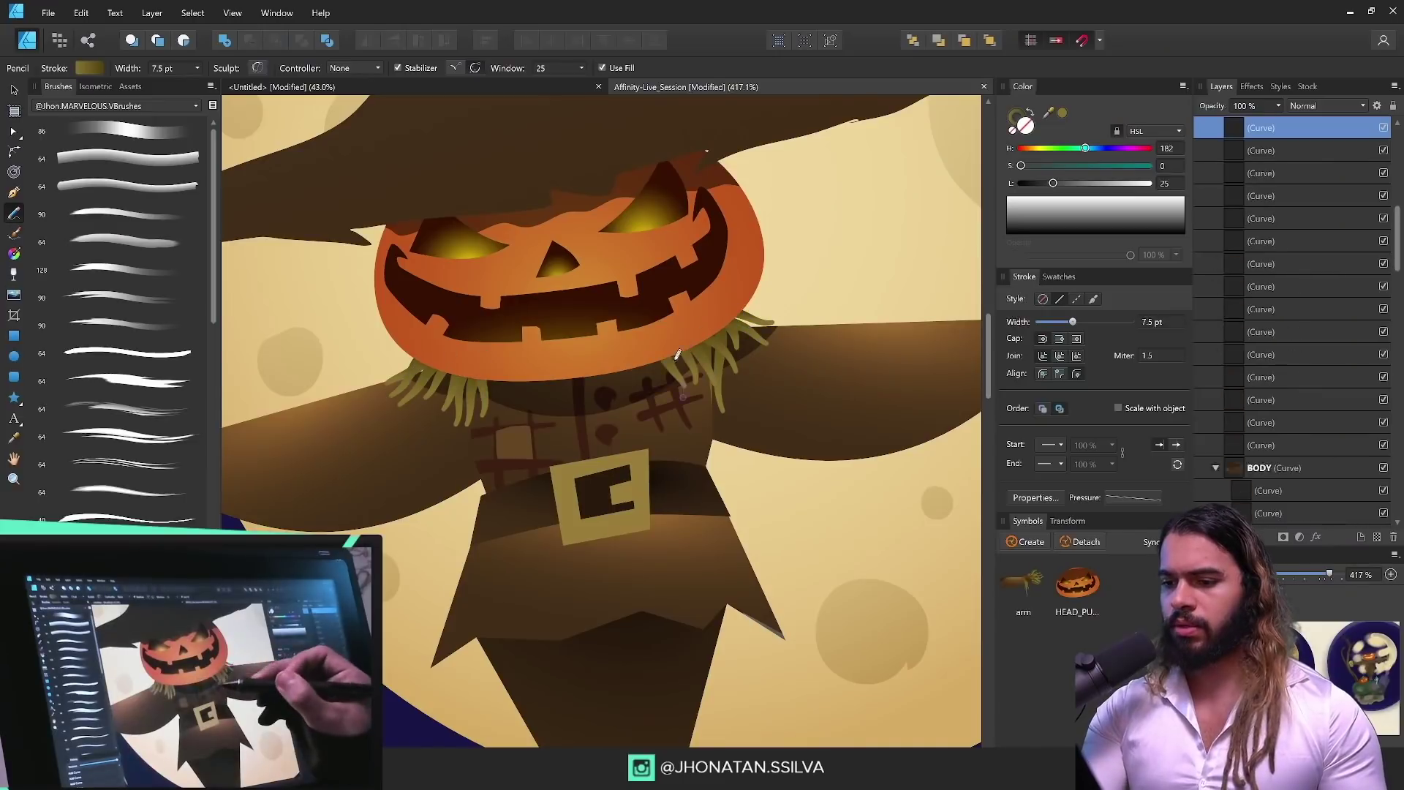
key(z)
drag(721, 292, 775, 401)
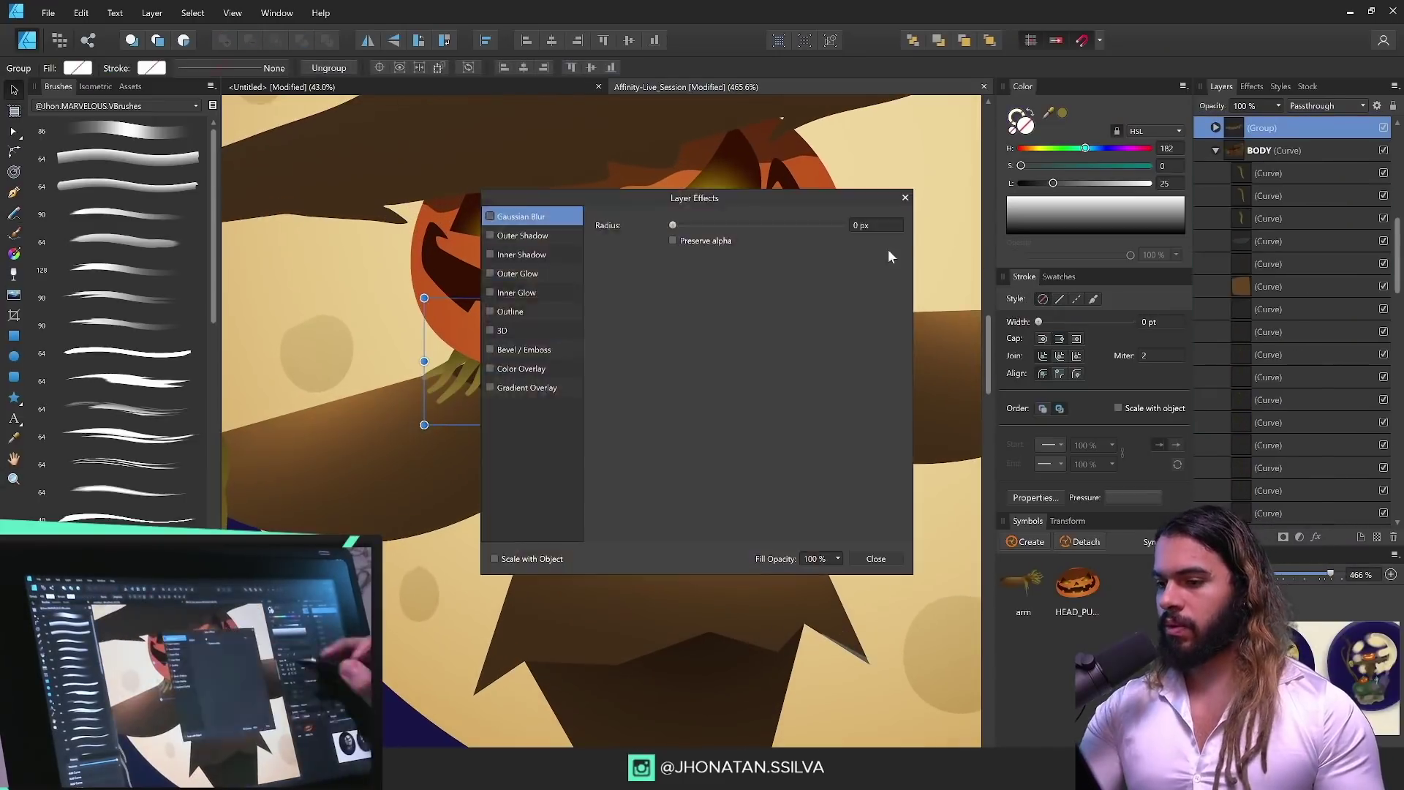
drag(1024, 269, 1100, 269)
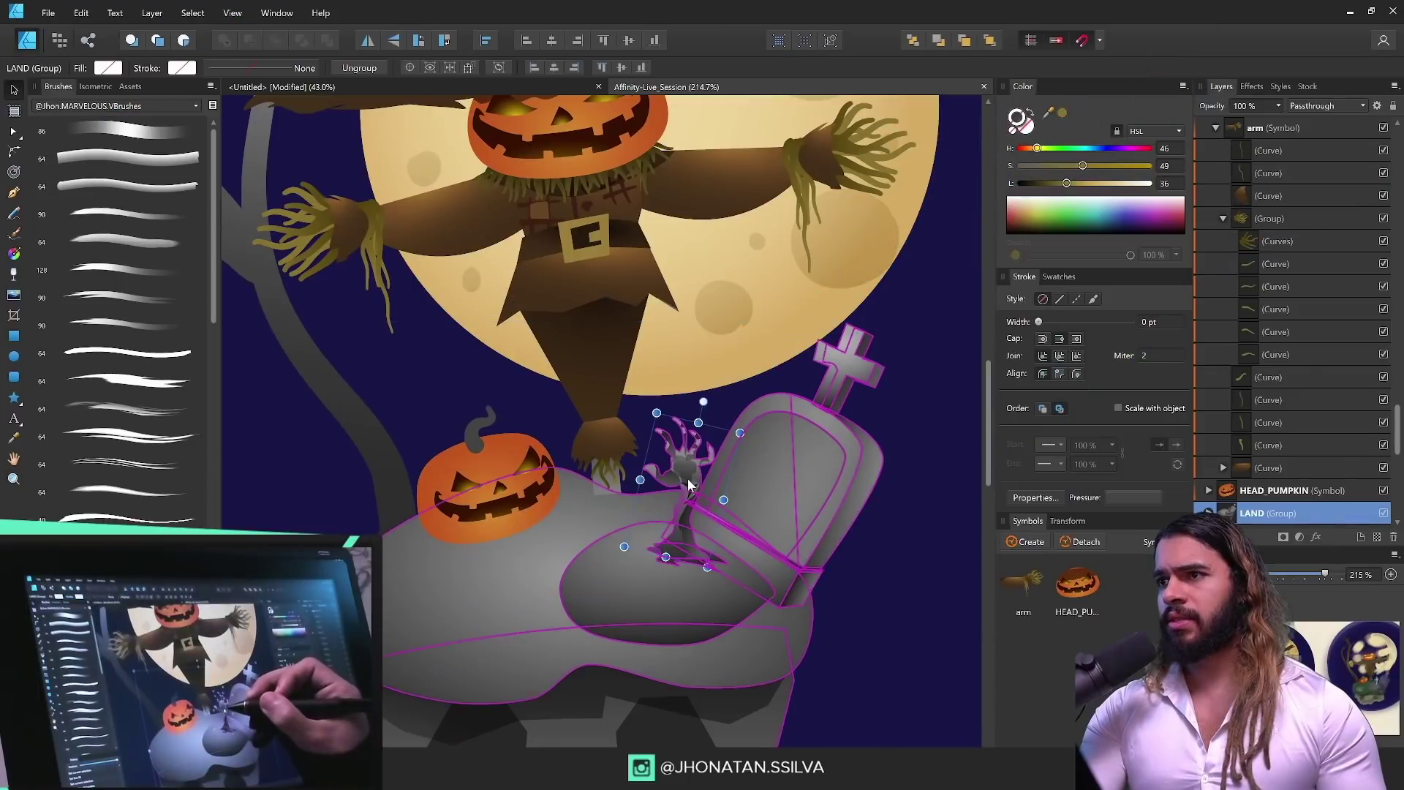
Step: Enable a Color Overlay layer effect on the grey zombie hand in front of the tombstone
scroll(767, 509, up, 4)
scroll(767, 509, up, 2)
key(v)
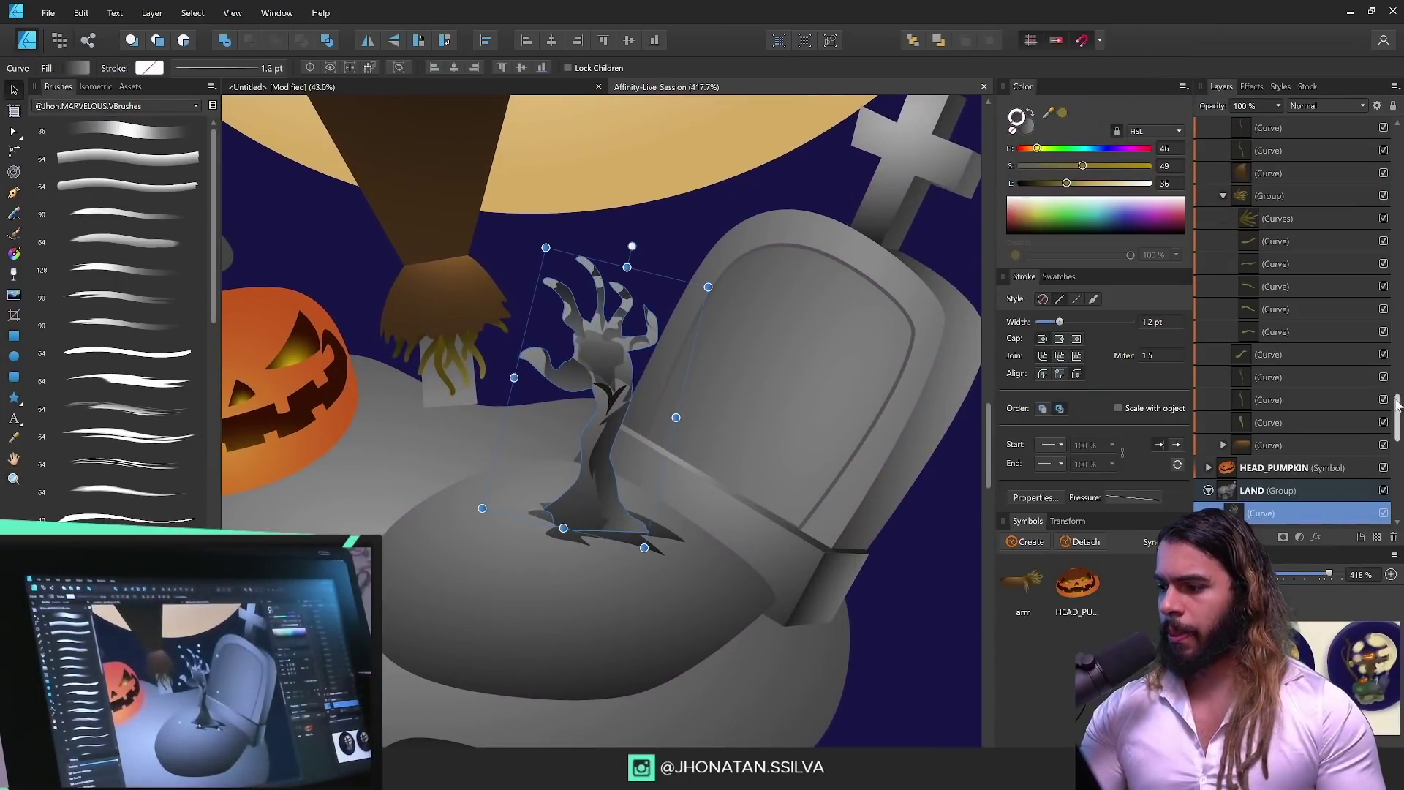
drag(1396, 400, 1396, 412)
key(z)
drag(630, 457, 731, 505)
key(v)
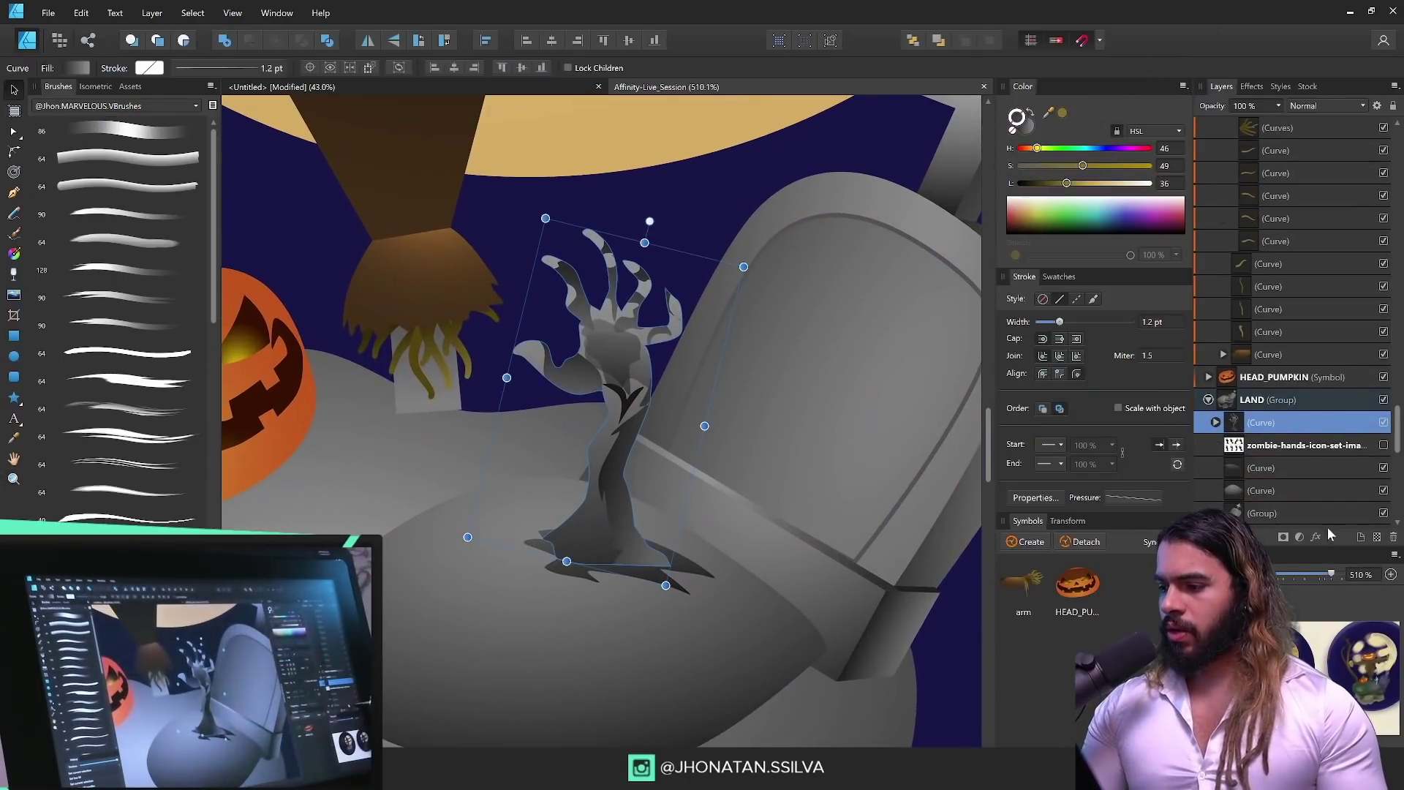
click(1317, 535)
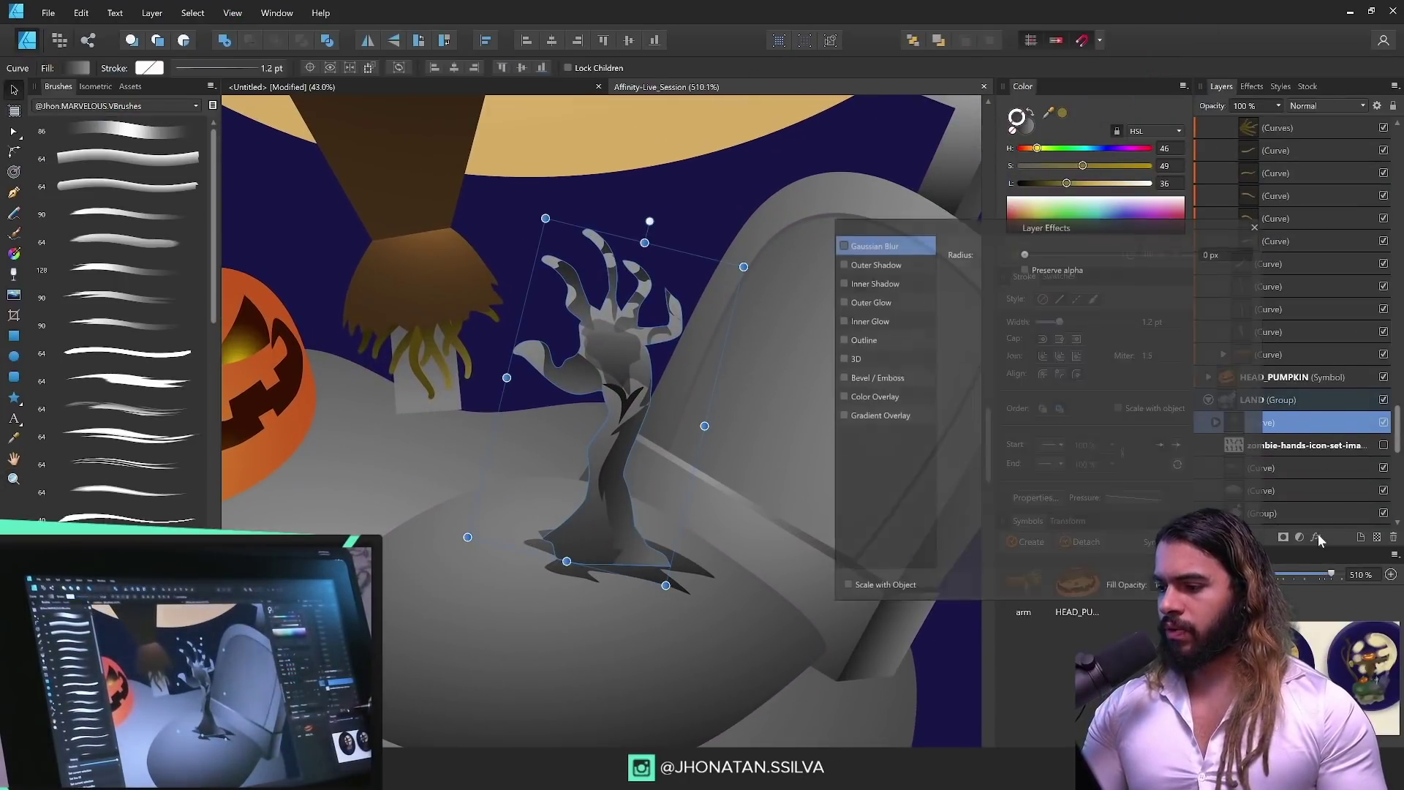
click(842, 395)
click(868, 396)
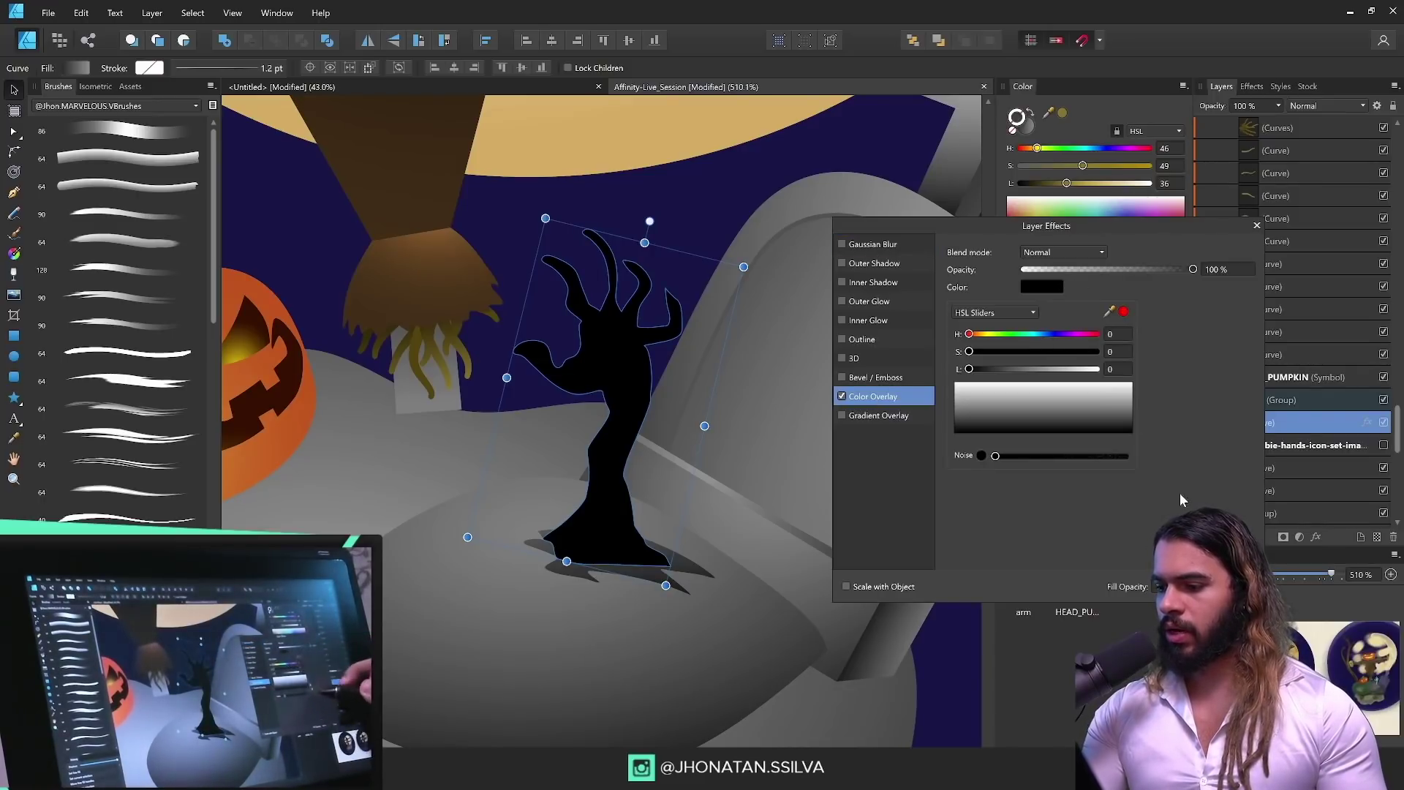
Step: Set the zombie hand's colour overlay to green HSL 158, 49, 36 with the Overlay blend mode
click(1027, 369)
click(1030, 351)
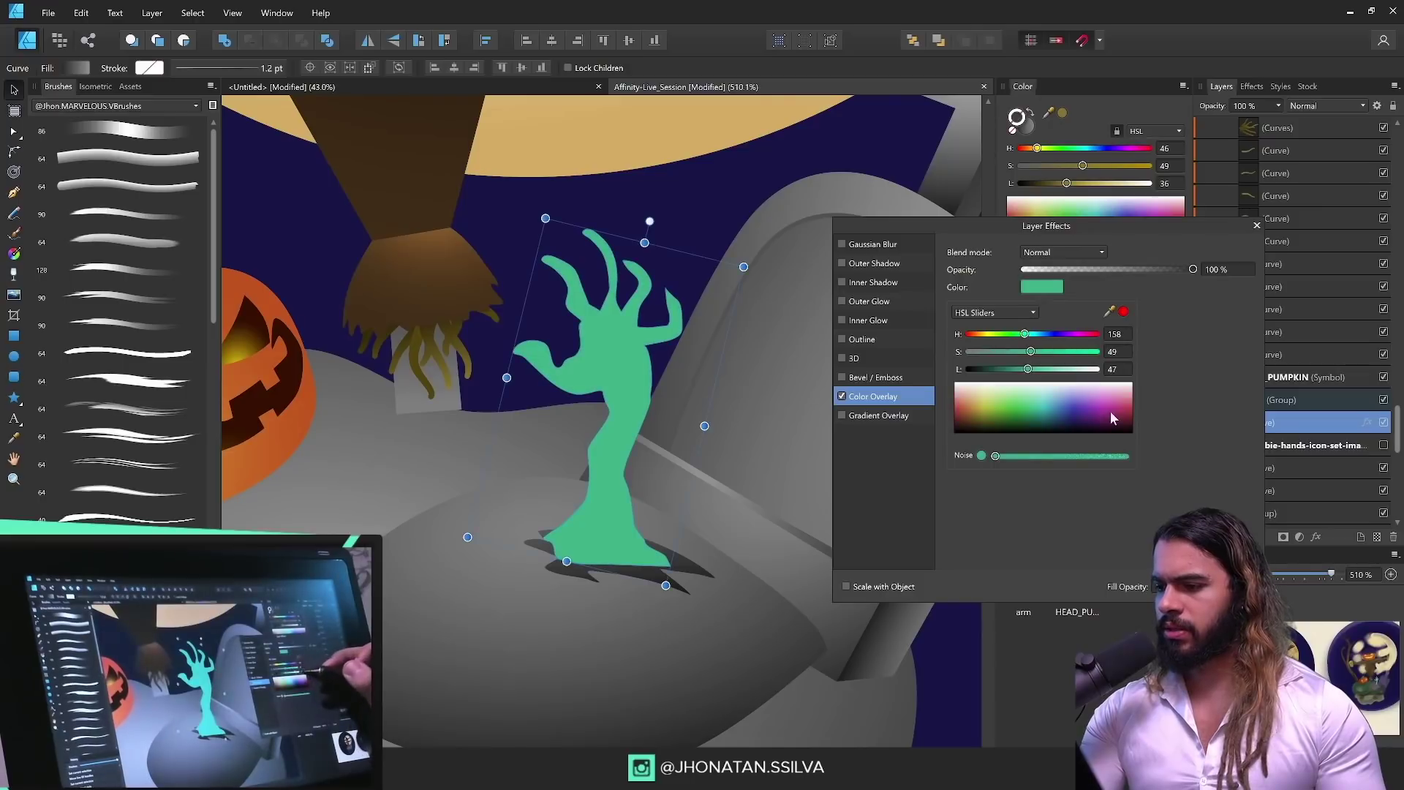
drag(1028, 370, 1016, 369)
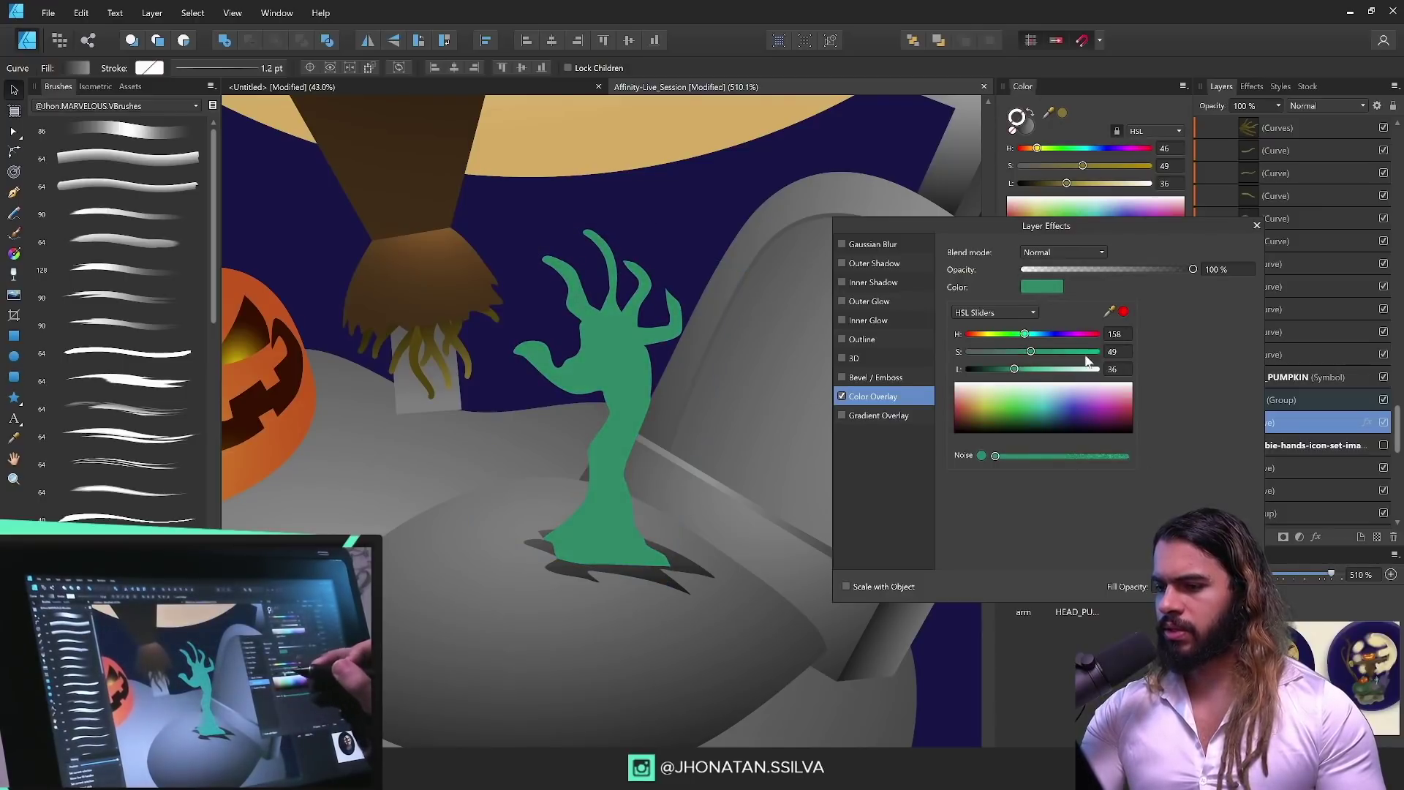
click(1075, 252)
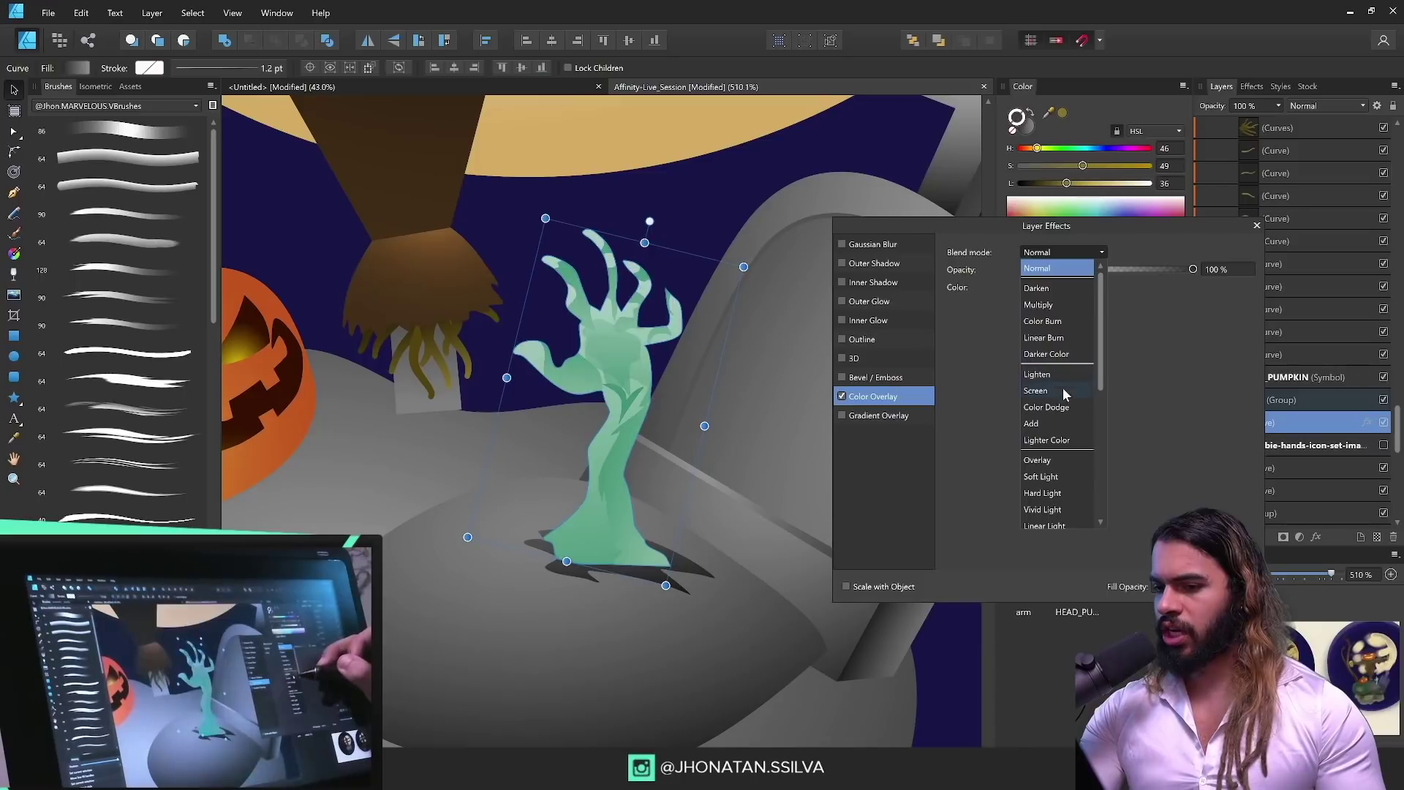
click(1052, 460)
click(1256, 224)
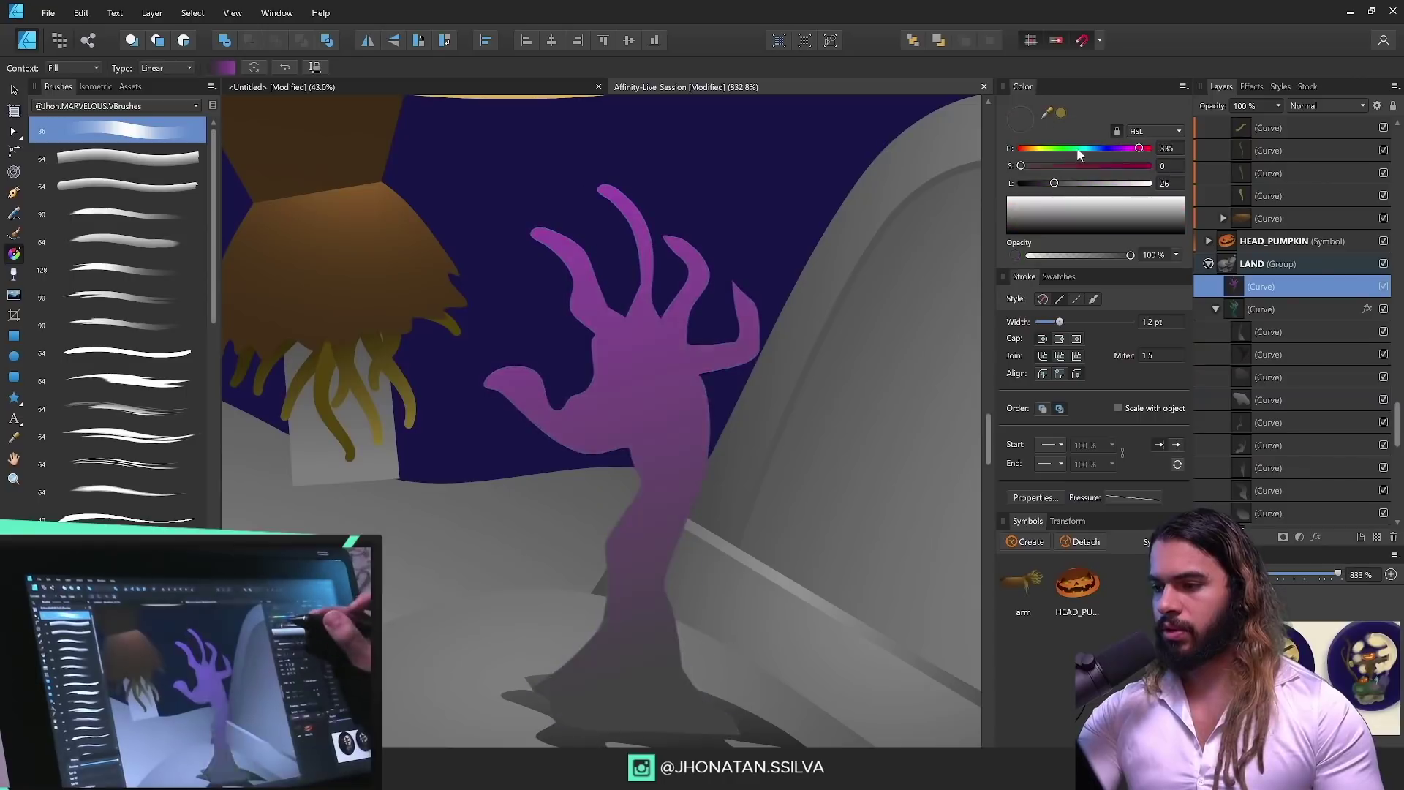
Step: Set the zombie hand's gradient copy to Overlay blending and brush purple HSL 288, 51, 49 over the palm
click(1325, 106)
click(1304, 315)
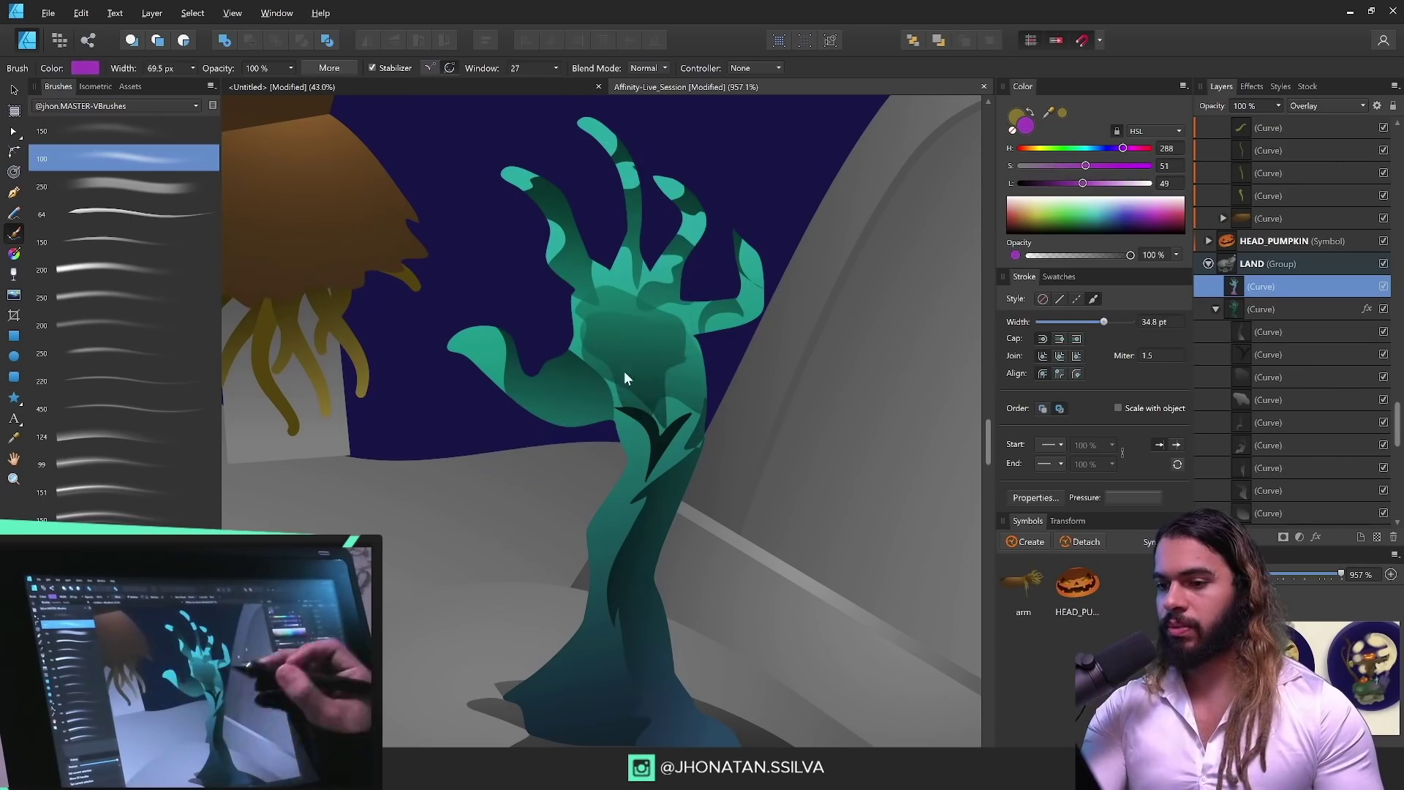
drag(624, 370, 667, 338)
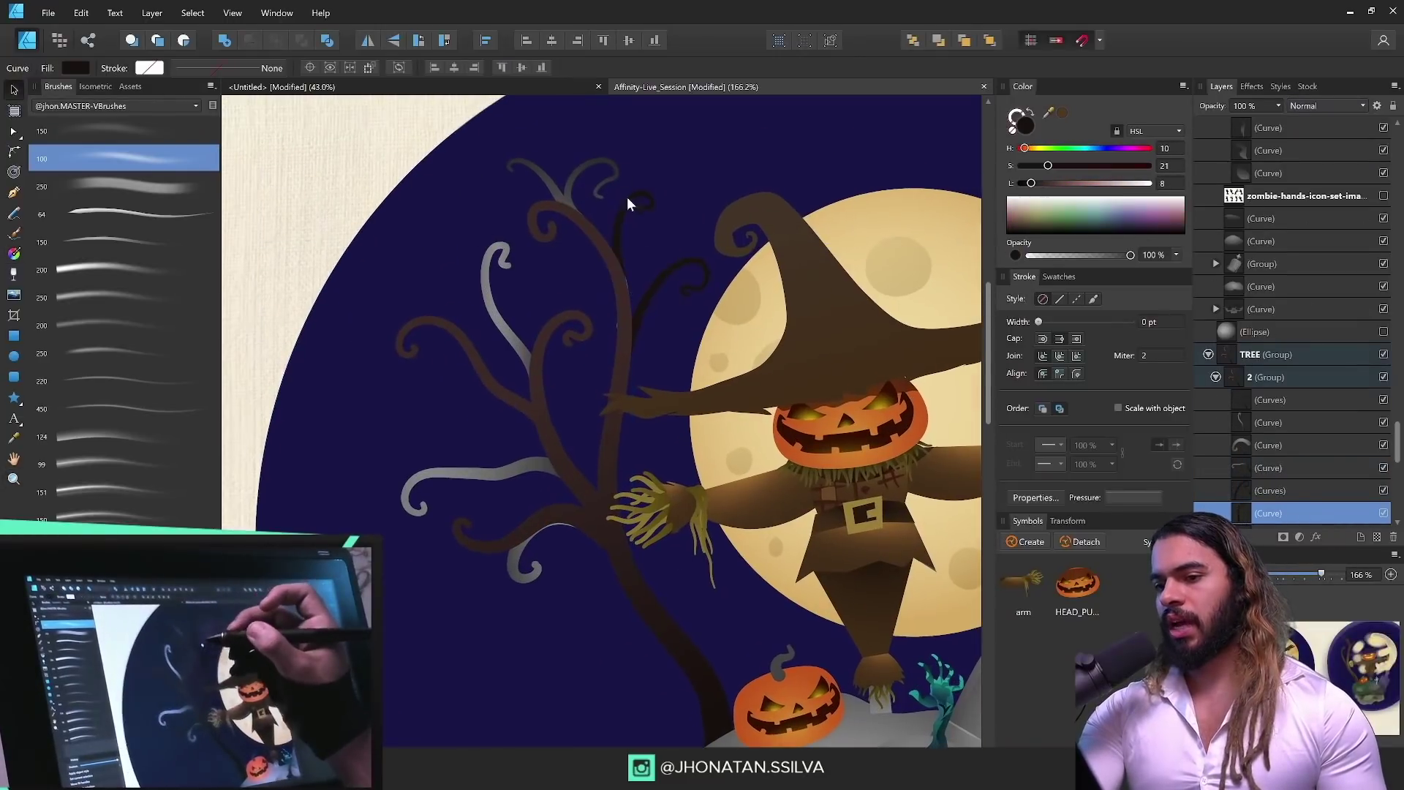
Step: Apply the dark brown HSL 10, 21, 8 fill to the tree's remaining grey branches and save the document
click(589, 176)
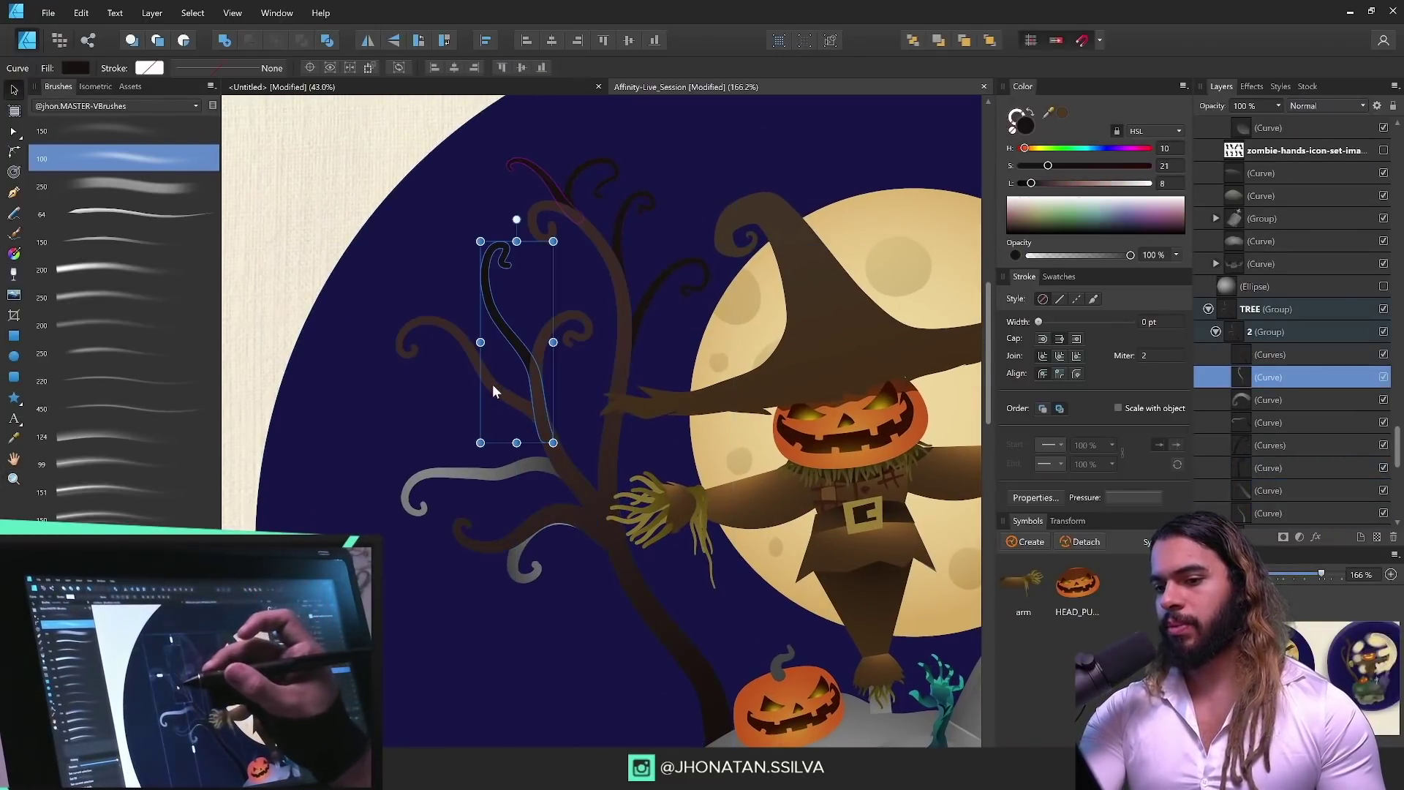
click(490, 476)
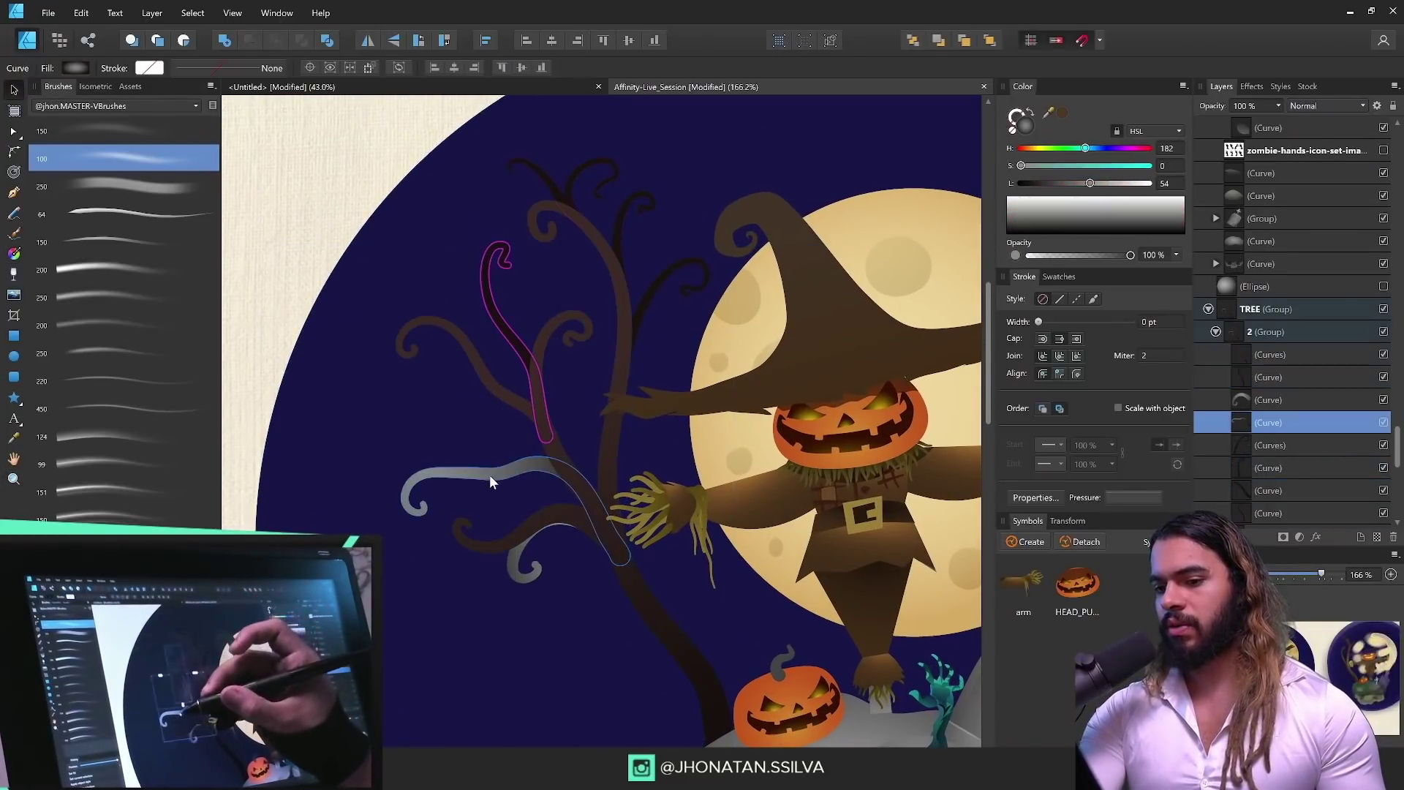
click(527, 574)
key(ctrl+shift+v)
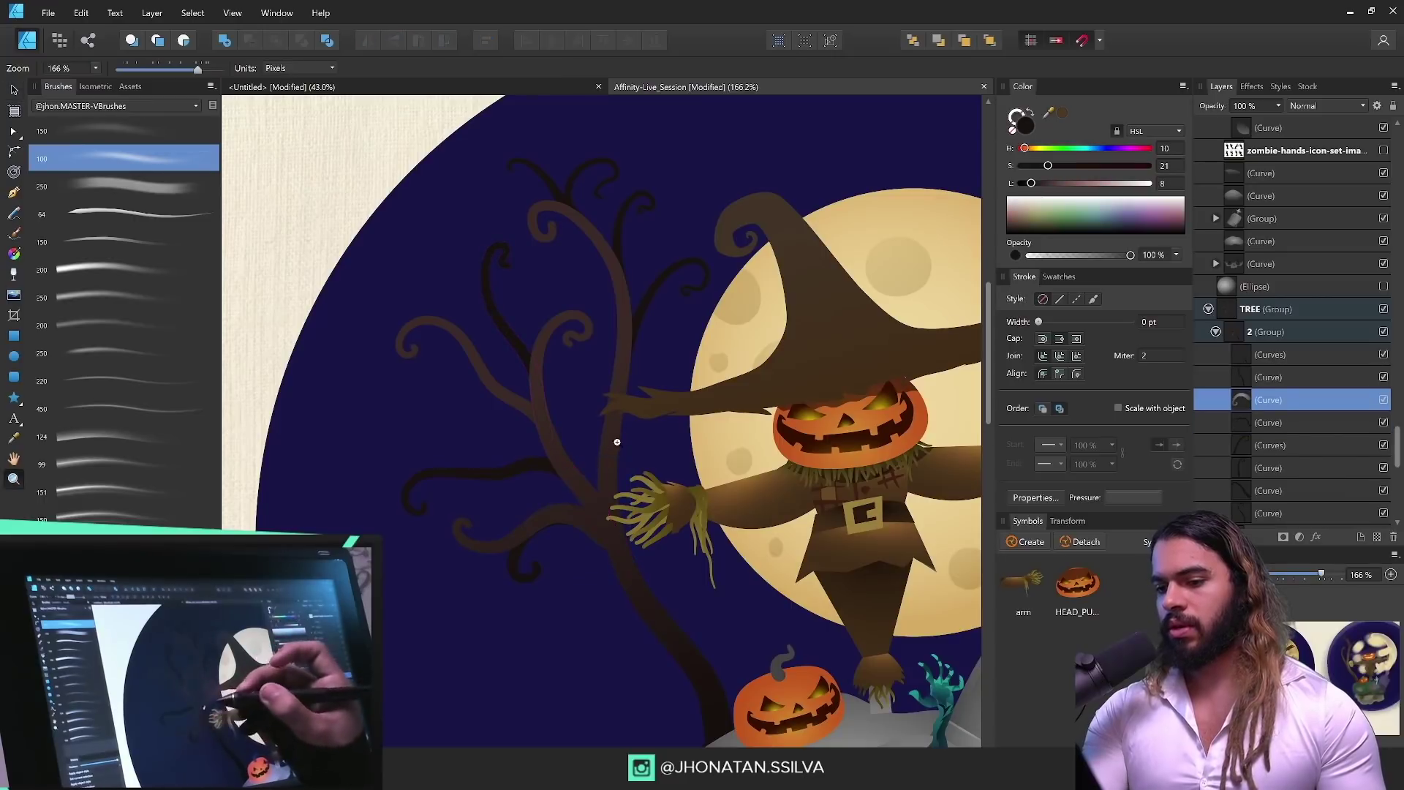
drag(617, 442, 683, 323)
click(532, 395)
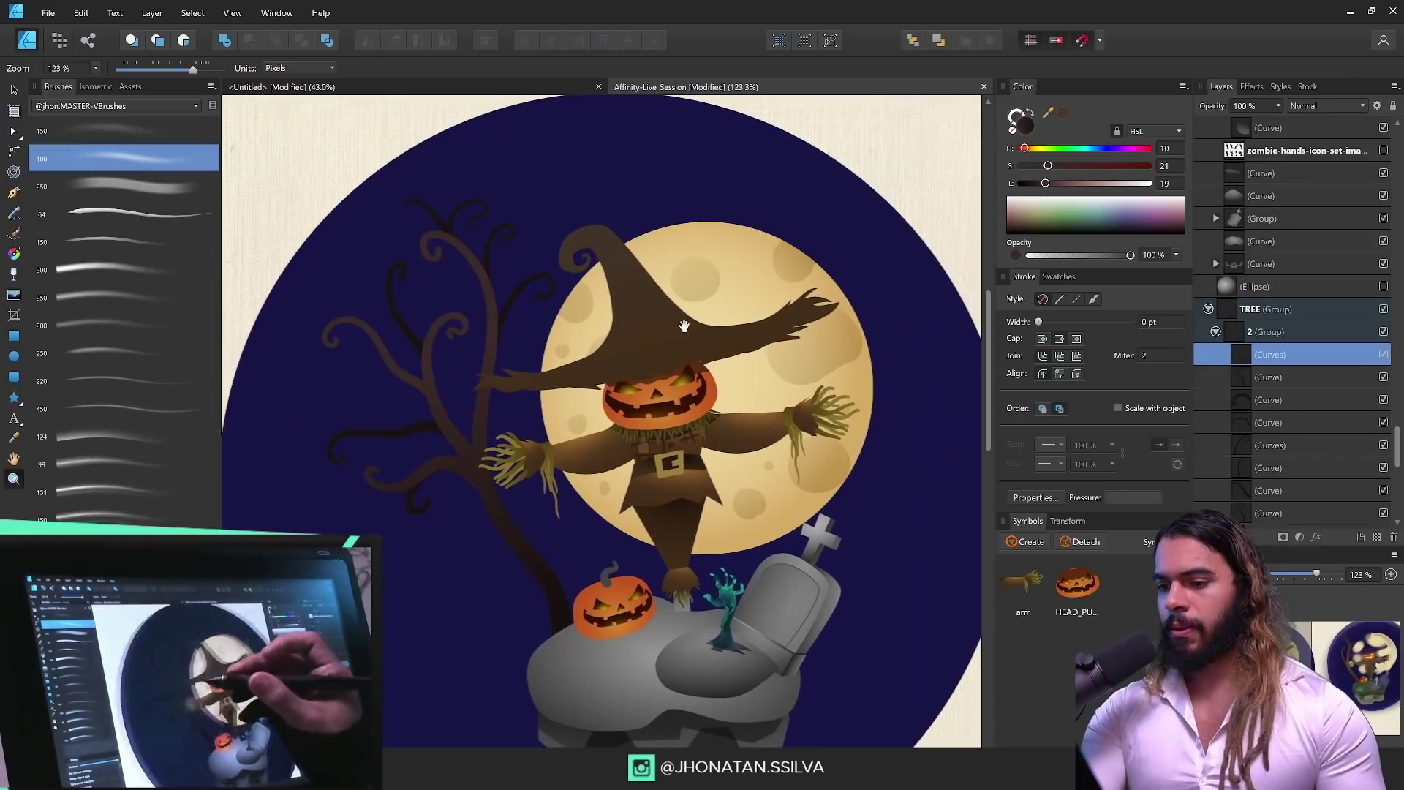
key(ctrl+s)
Step: Change the night-sky circle's fill to an elliptical gradient with a brighter blue HSL 242, 52, 44 at its centre
drag(728, 219, 764, 180)
click(763, 180)
drag(736, 424, 668, 390)
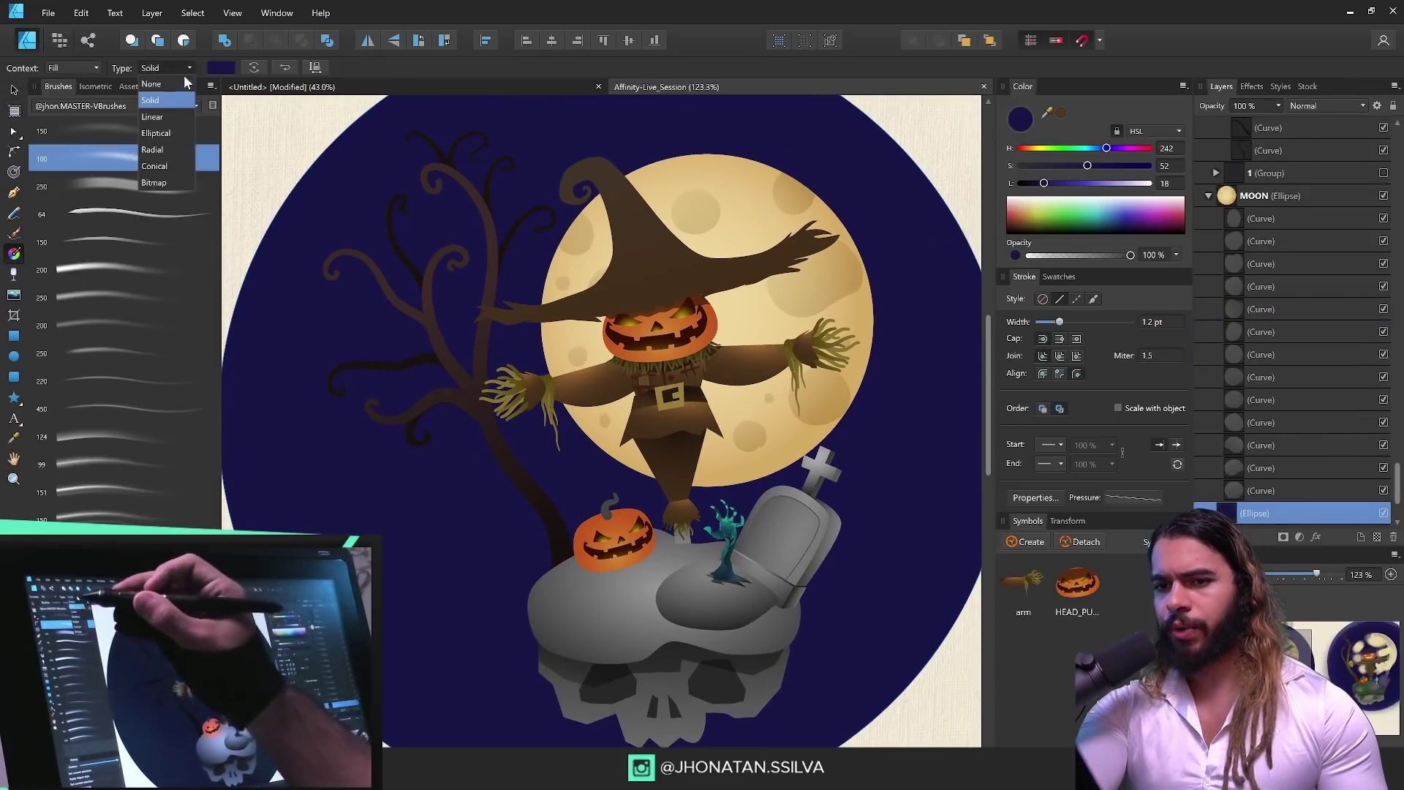
click(156, 133)
click(284, 67)
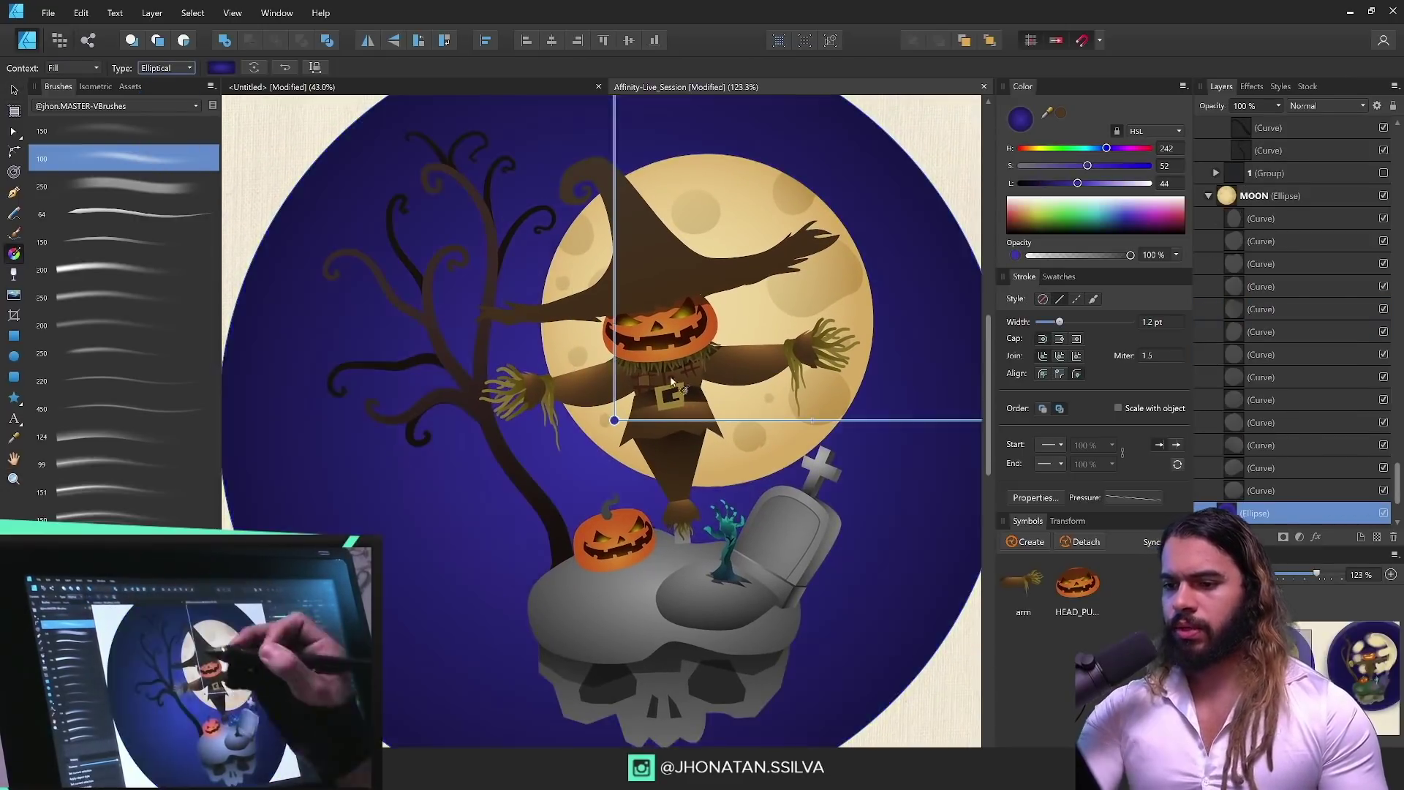
Step: Reposition the sky gradient's centre behind the scarecrow and set its centre colour to teal HSL 168, 41, 44
drag(614, 421, 592, 432)
drag(592, 432, 599, 415)
drag(1107, 148, 1080, 148)
drag(706, 409, 614, 392)
Step: Give the ground shape on top of the skull an elliptical gradient with green HSL 157, 38, 31
key(z)
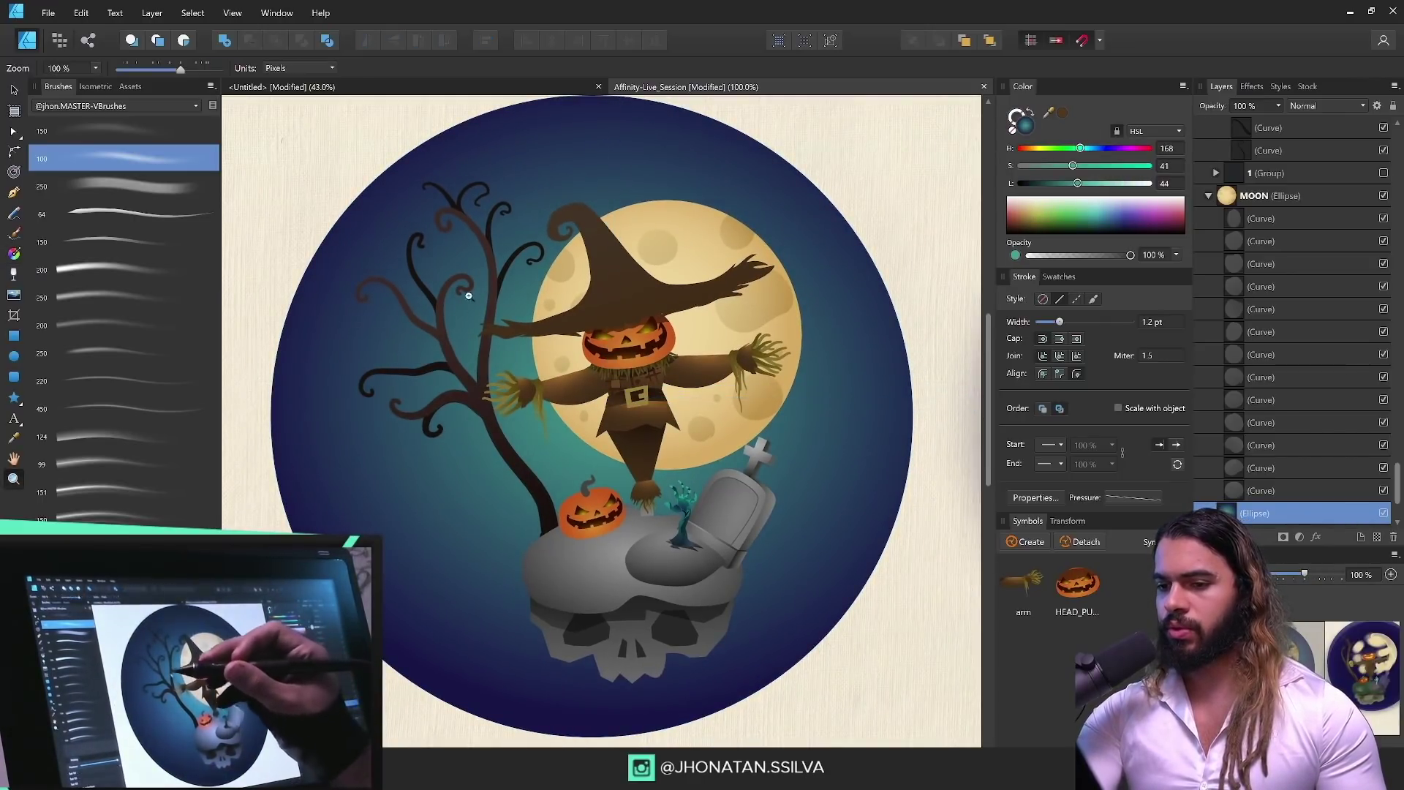
drag(467, 270, 450, 334)
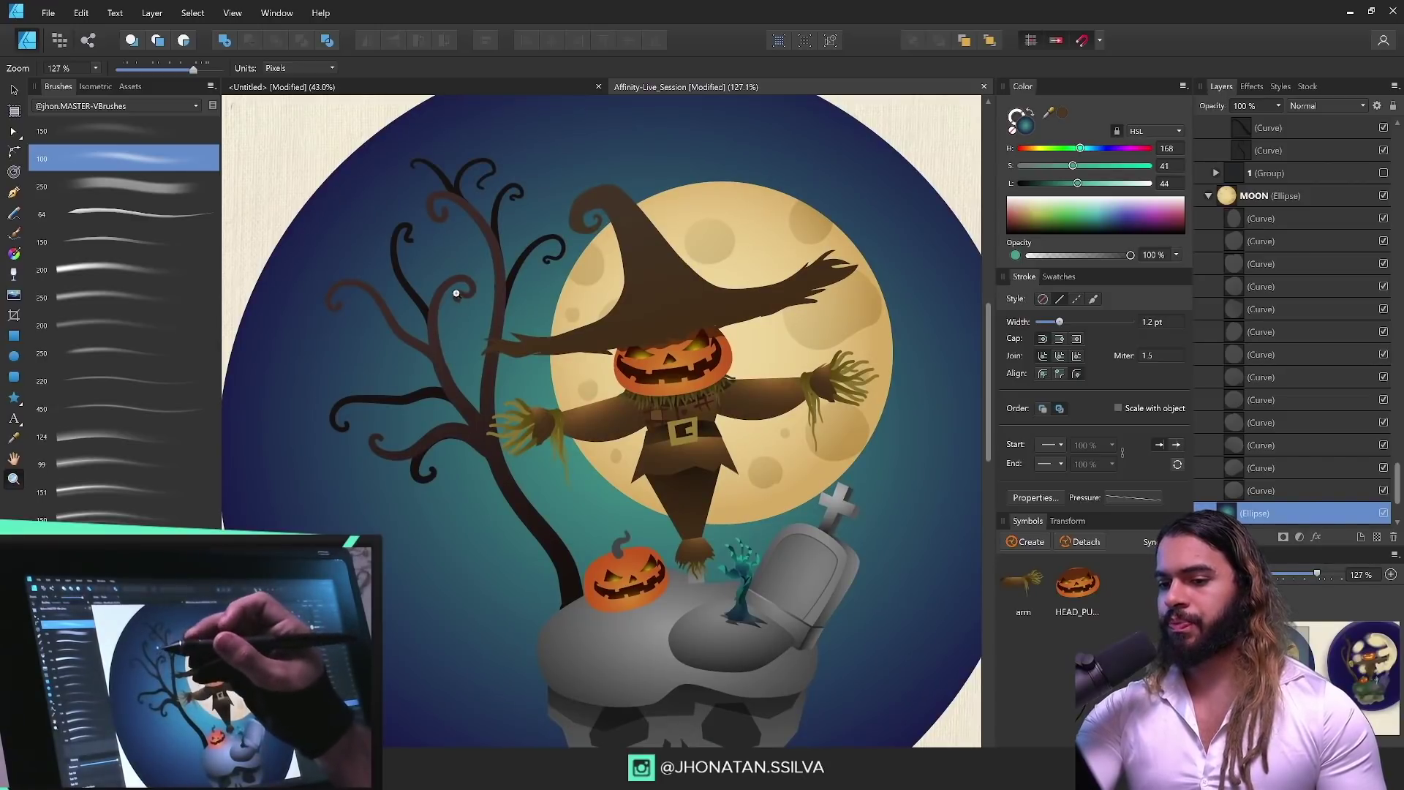
drag(456, 293, 515, 303)
drag(595, 332, 557, 307)
key(v)
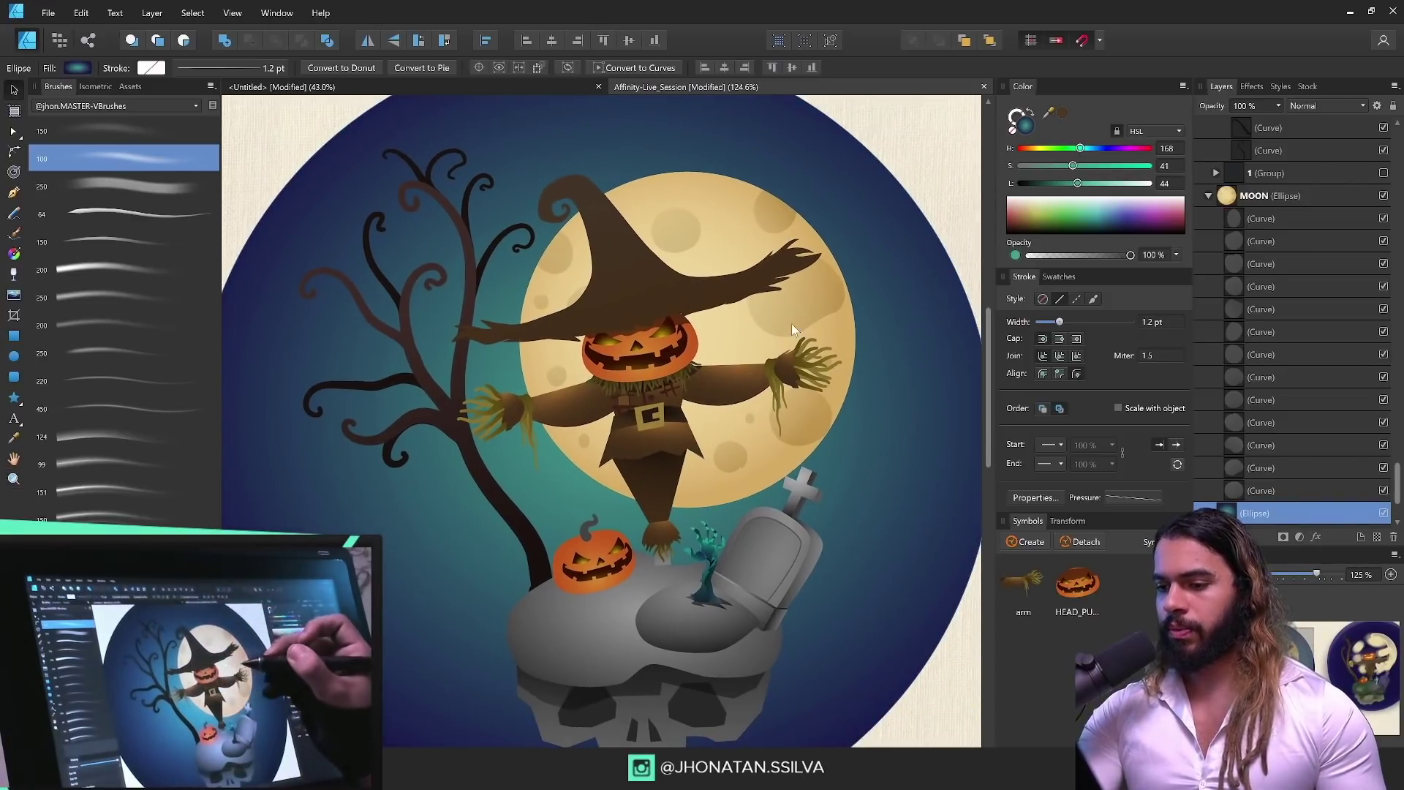
click(793, 330)
scroll(793, 330, down, 2)
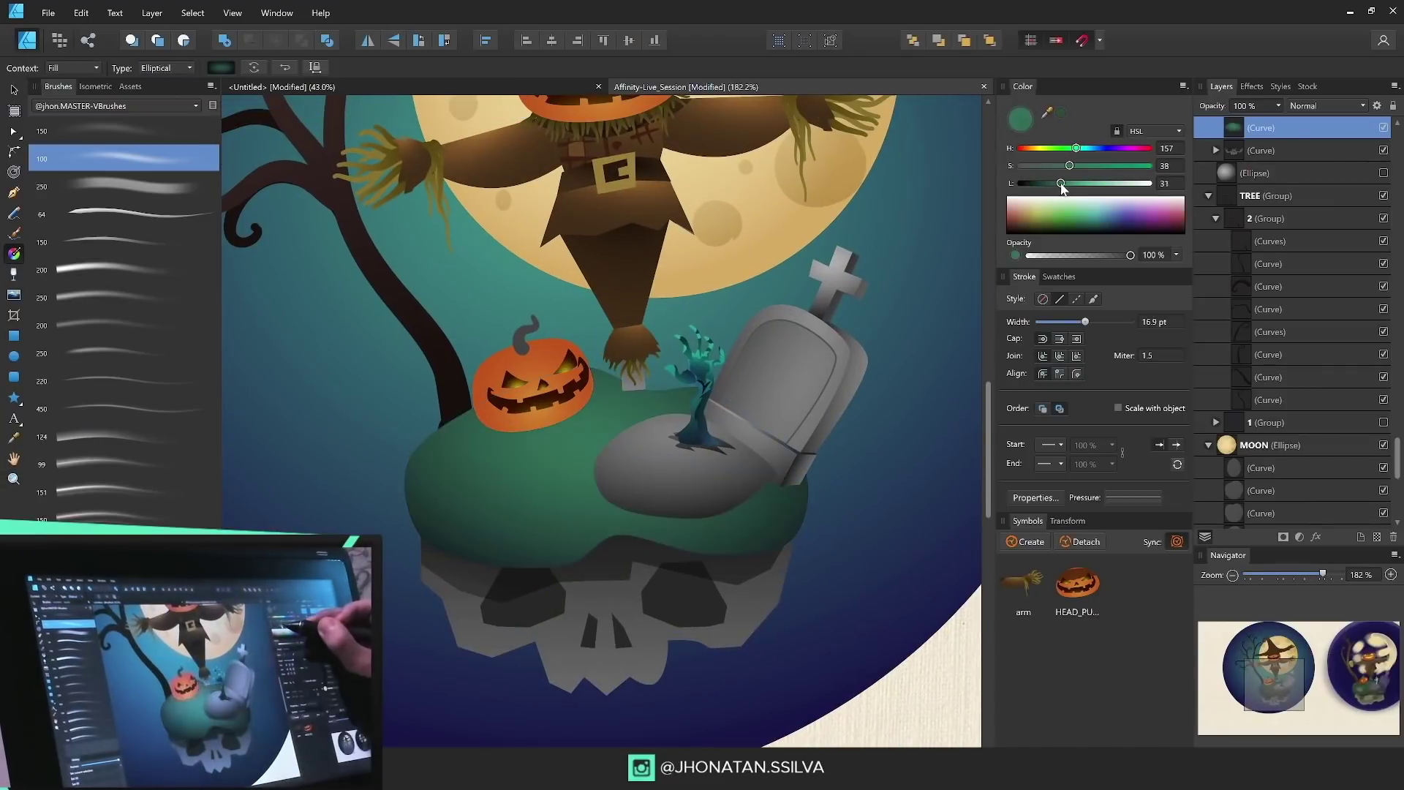
Step: Recolour the grave mound with an elliptical gradient from brown HSL 35, 19, 33 at the centre to dark green at the rim
drag(615, 420, 753, 464)
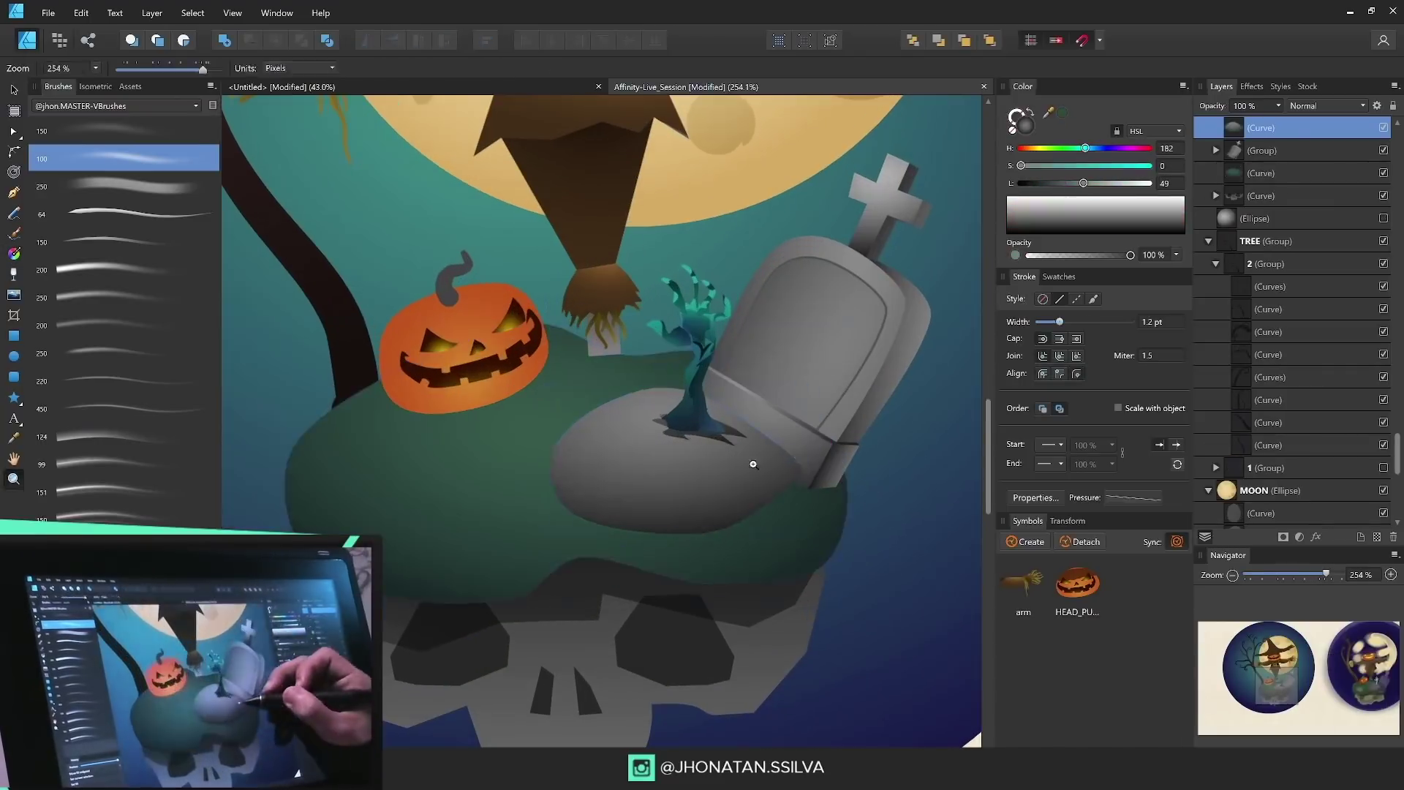
drag(1085, 149, 1034, 149)
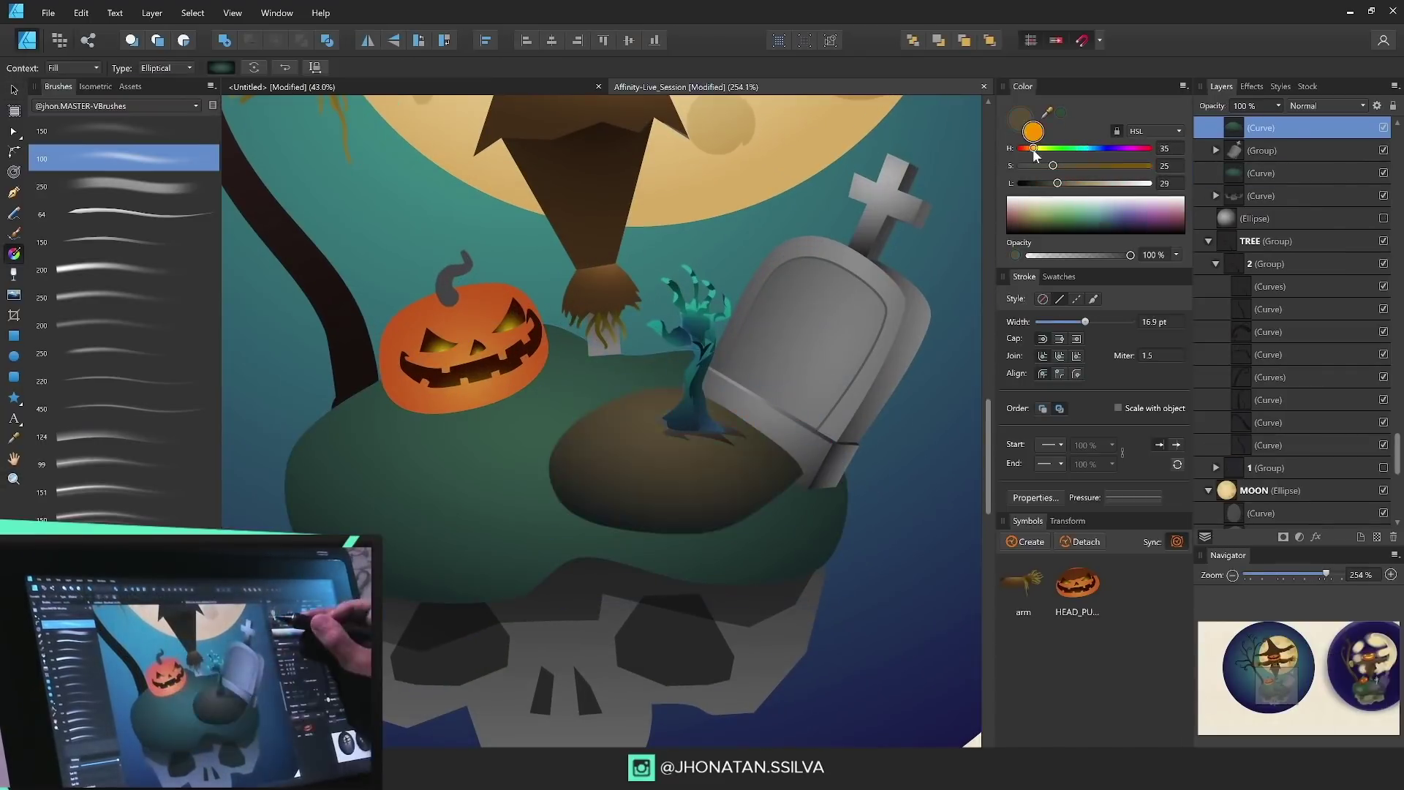
click(849, 473)
click(658, 420)
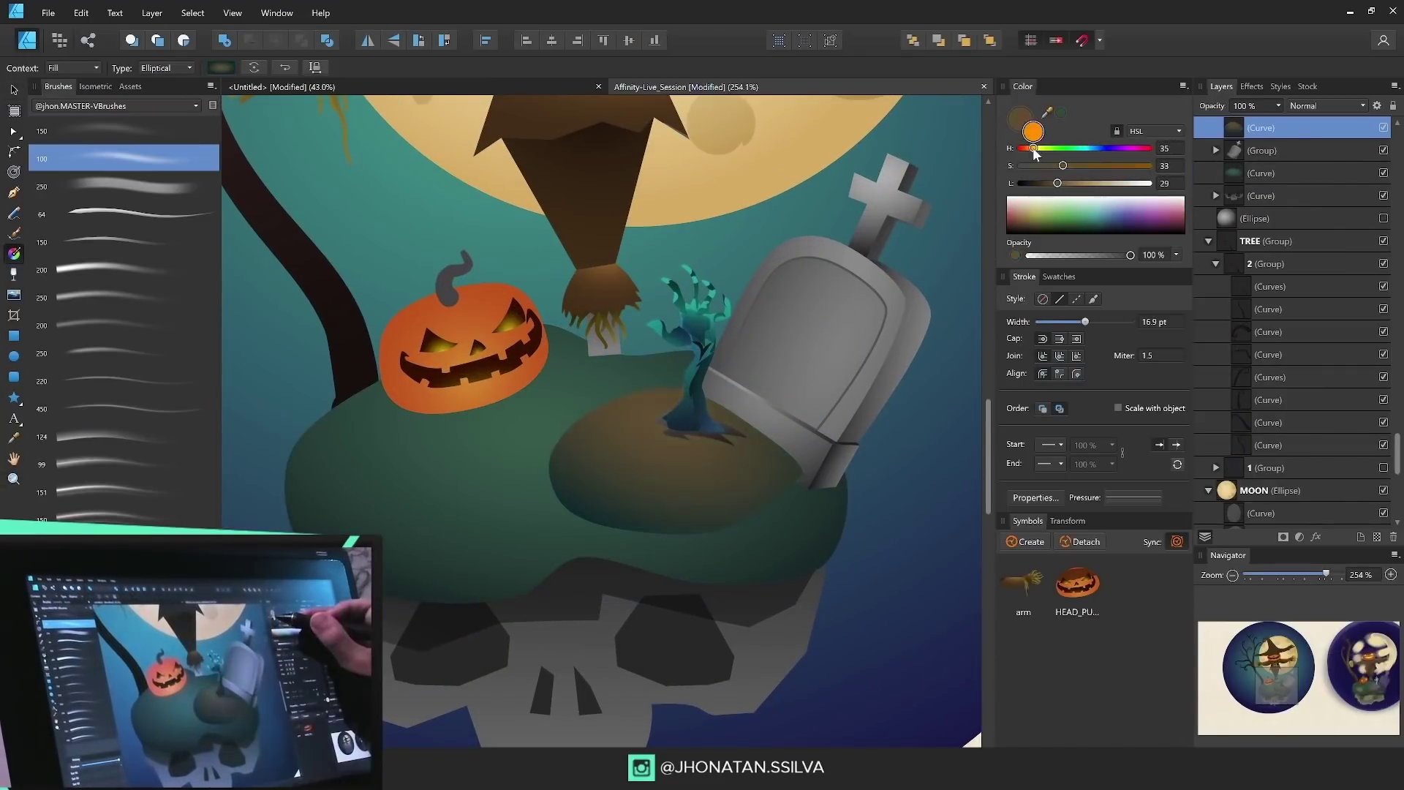
key(space)
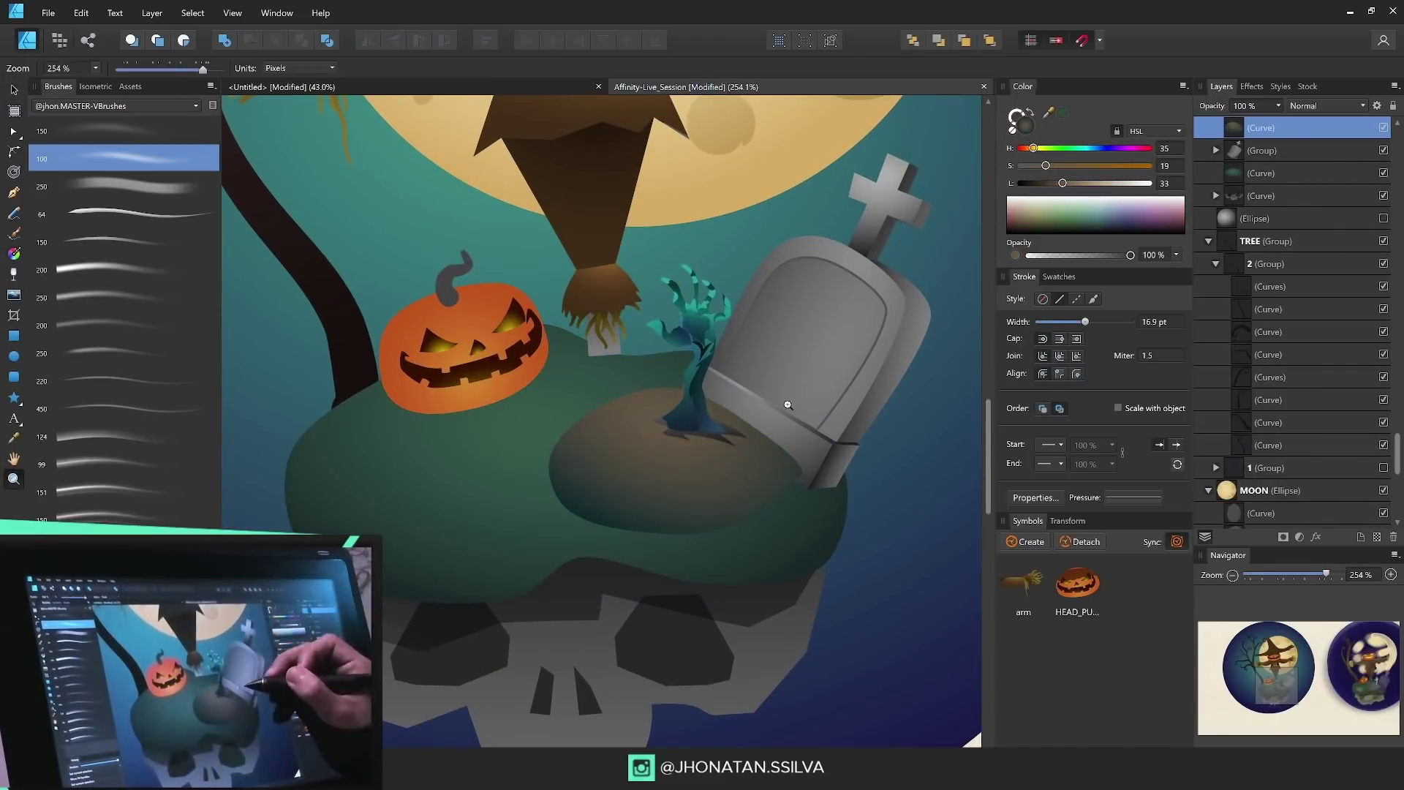
Step: Enable a Color Overlay layer effect on the tombstone group and open its settings
drag(786, 401, 736, 416)
key(v)
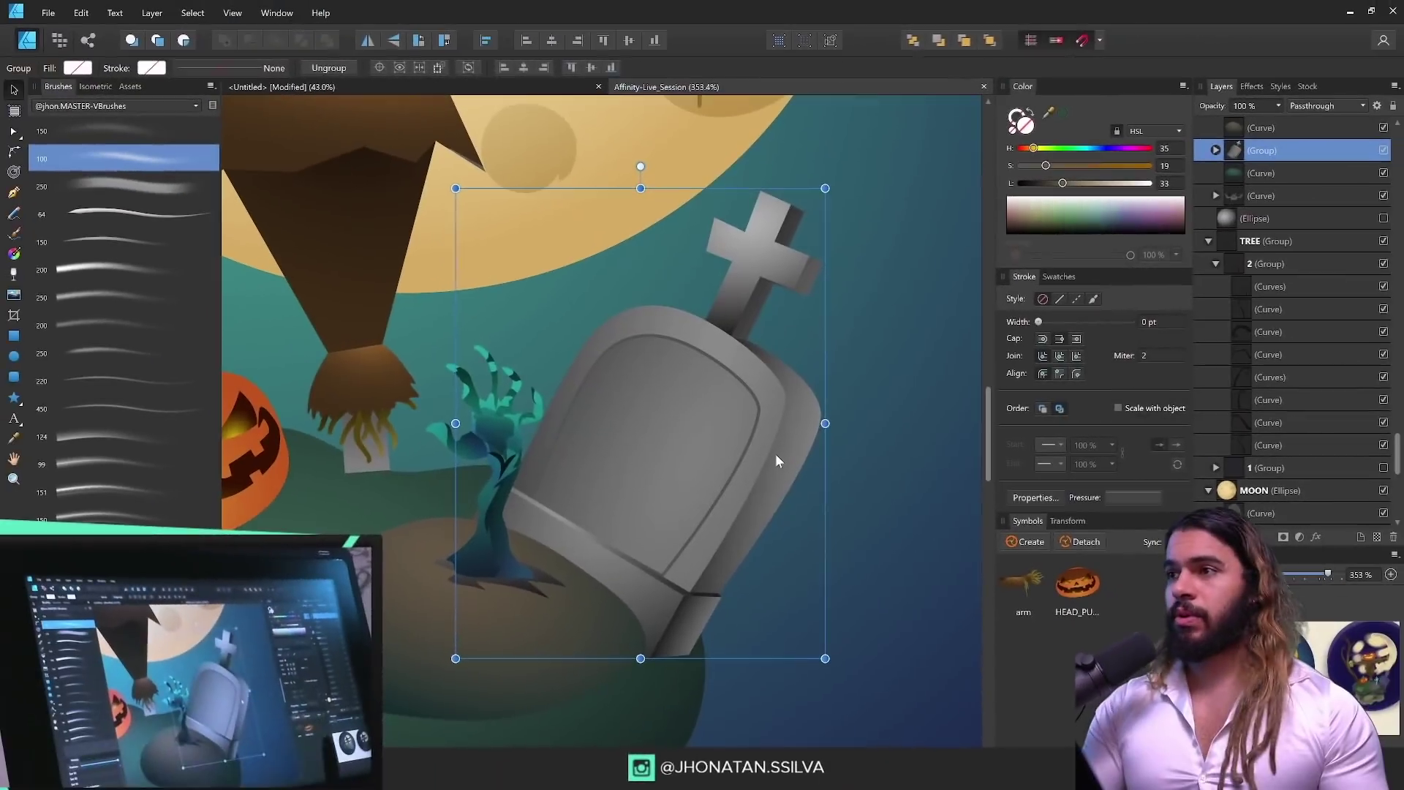
key(space)
drag(654, 498, 640, 490)
key(ctrl+space)
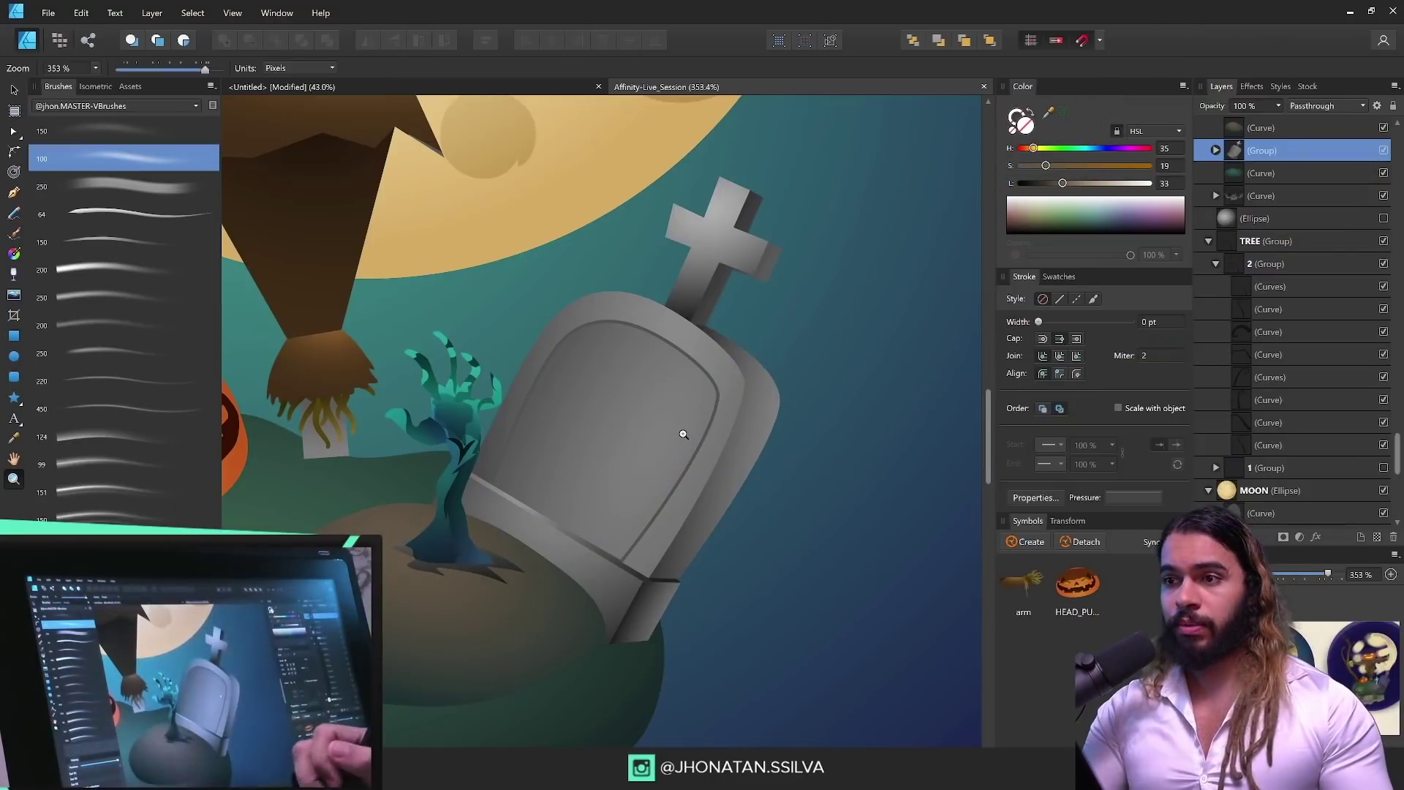
key(v)
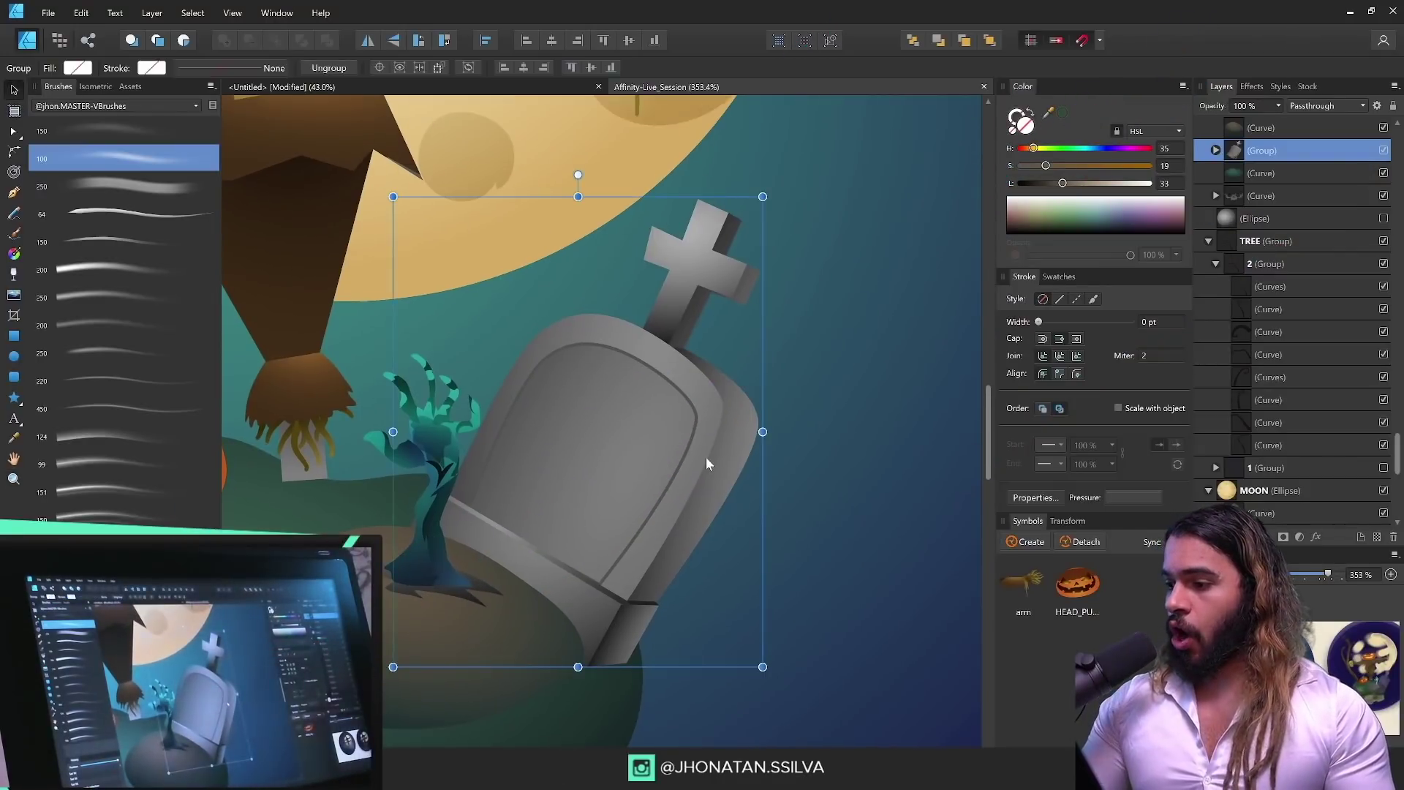
click(1316, 536)
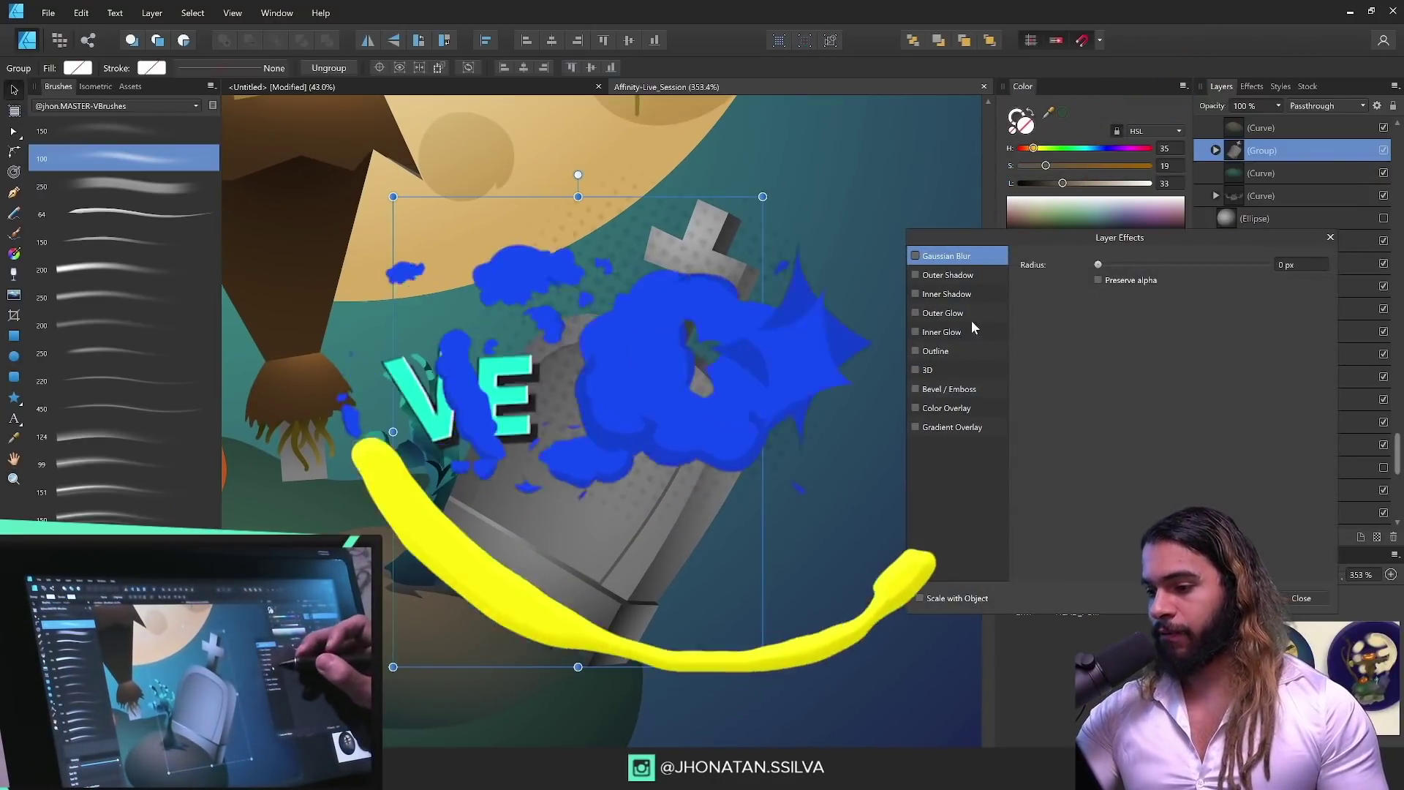
click(916, 408)
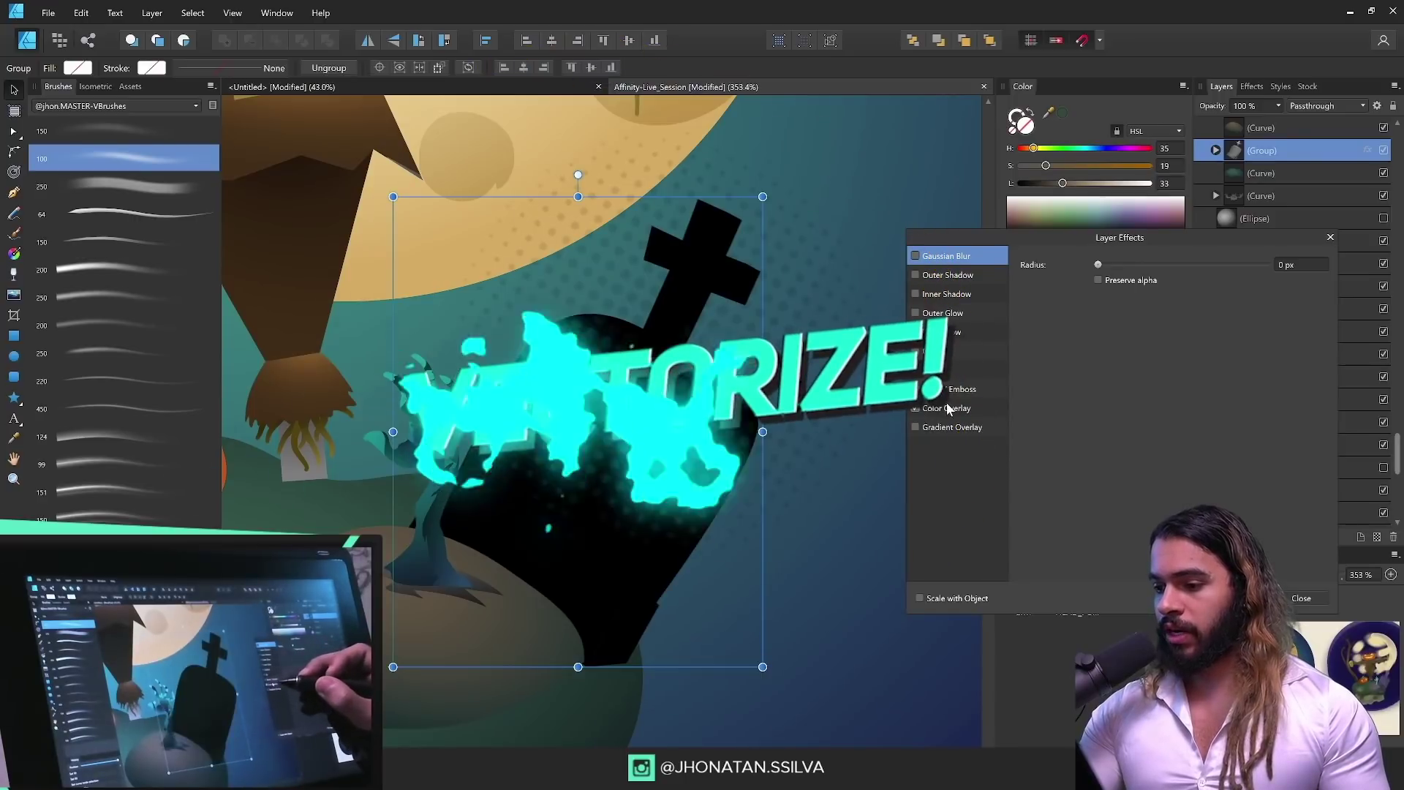
click(947, 403)
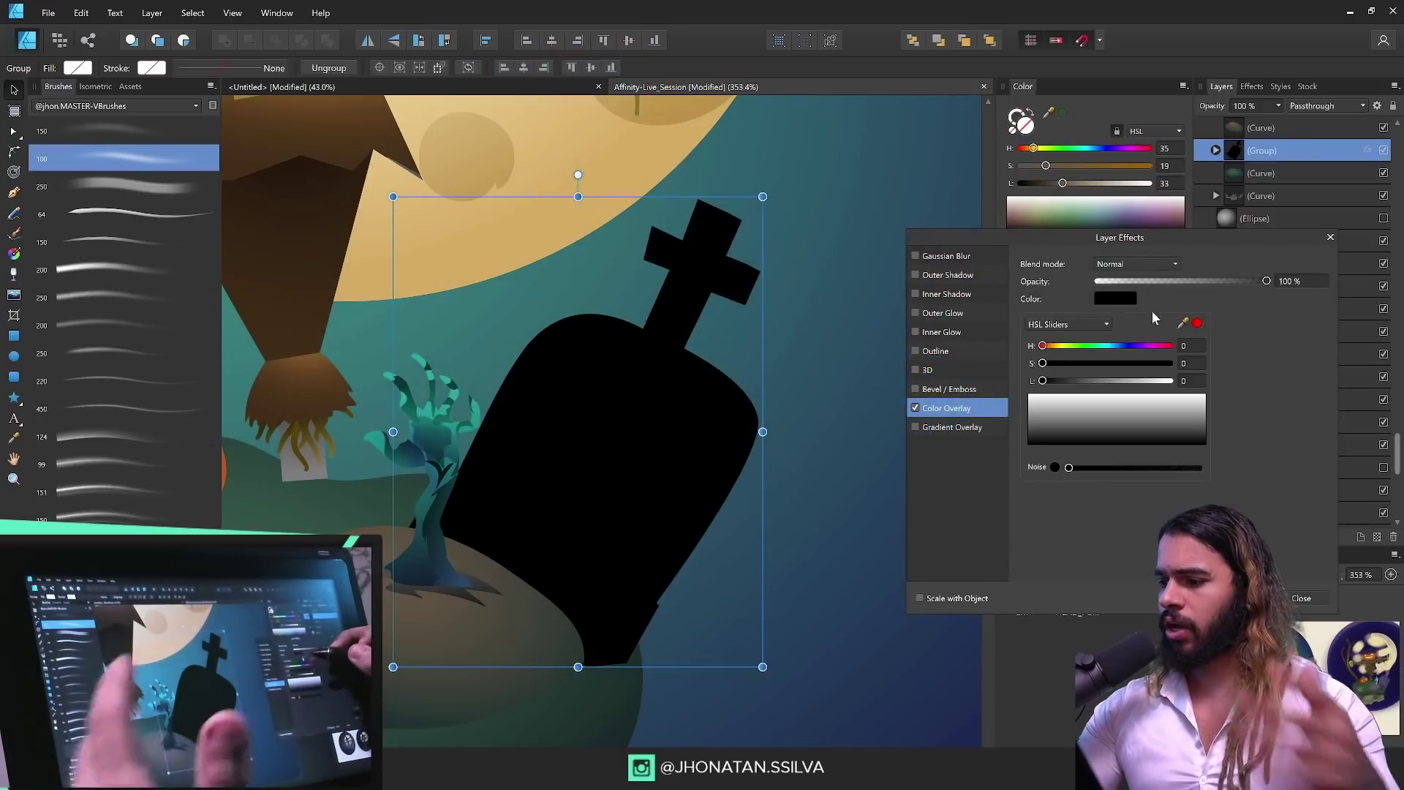
Step: Set the tombstone group's overlay colour to blue HSL 221, 27, 51
click(1120, 345)
click(1106, 380)
mouse_move(1100, 363)
mouse_down()
mouse_move(1120, 363)
mouse_move(1077, 364)
mouse_up()
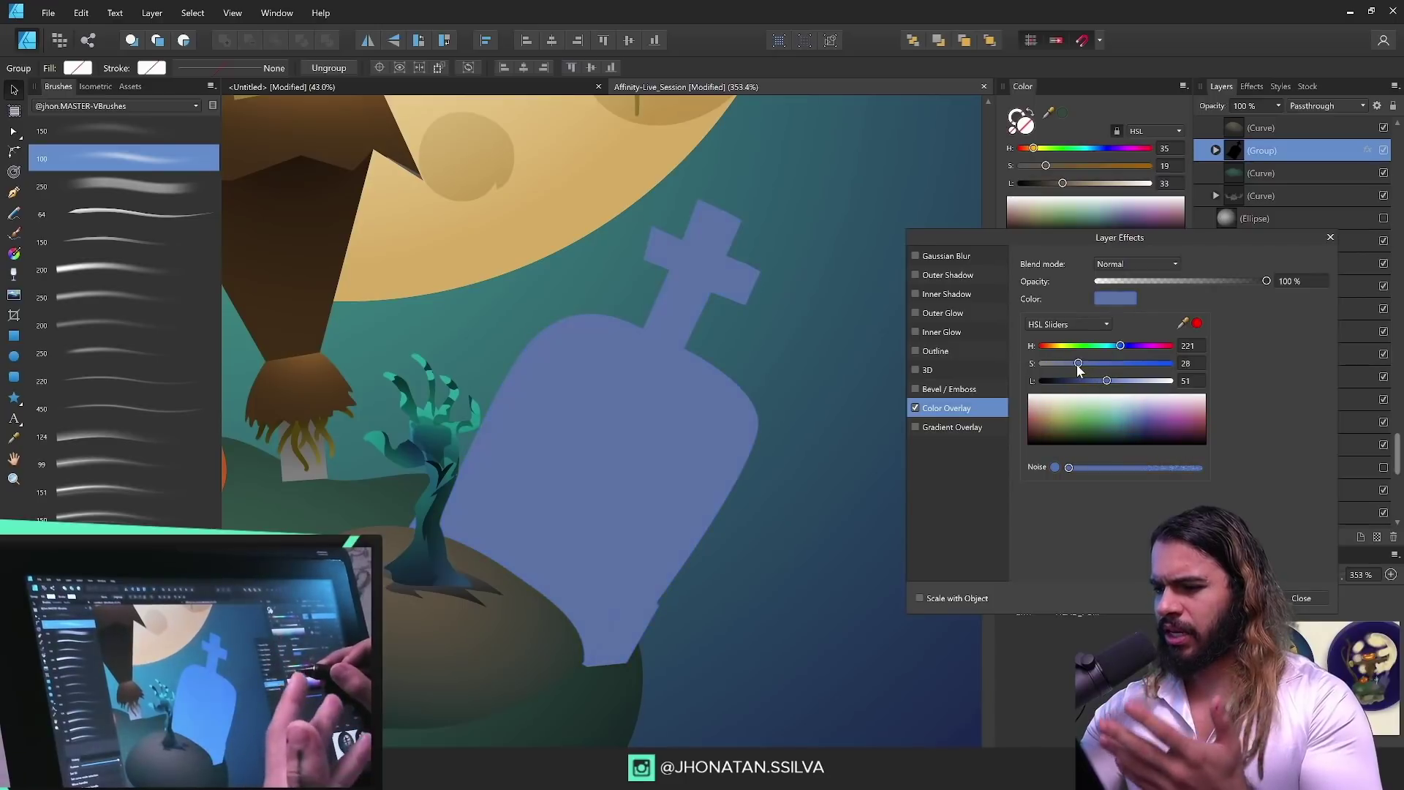
click(1158, 291)
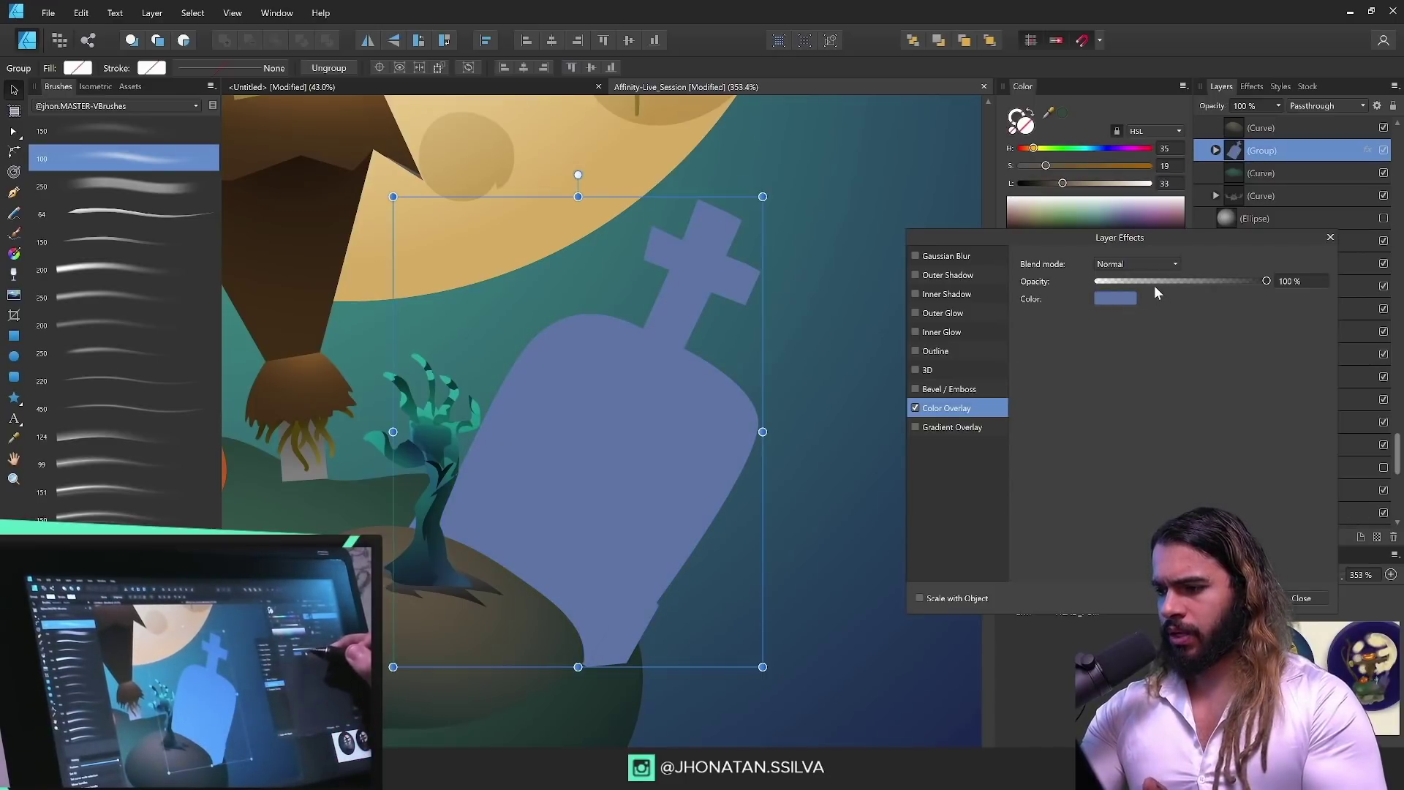
Step: Switch the tombstone's colour overlay to Color Dodge blending and lower its opacity to 19 %
click(1155, 264)
scroll(1148, 294, down, 1)
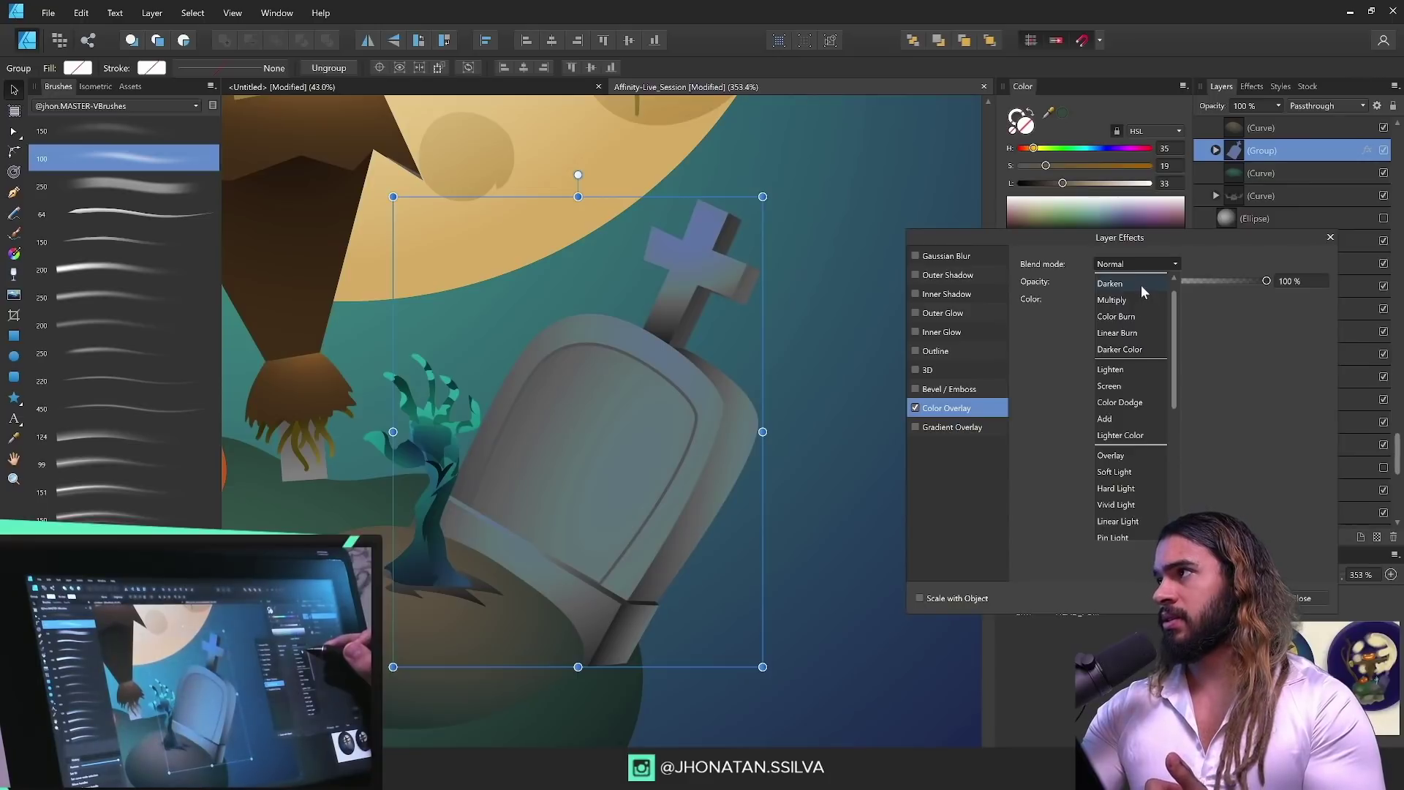
scroll(1143, 294, up, 1)
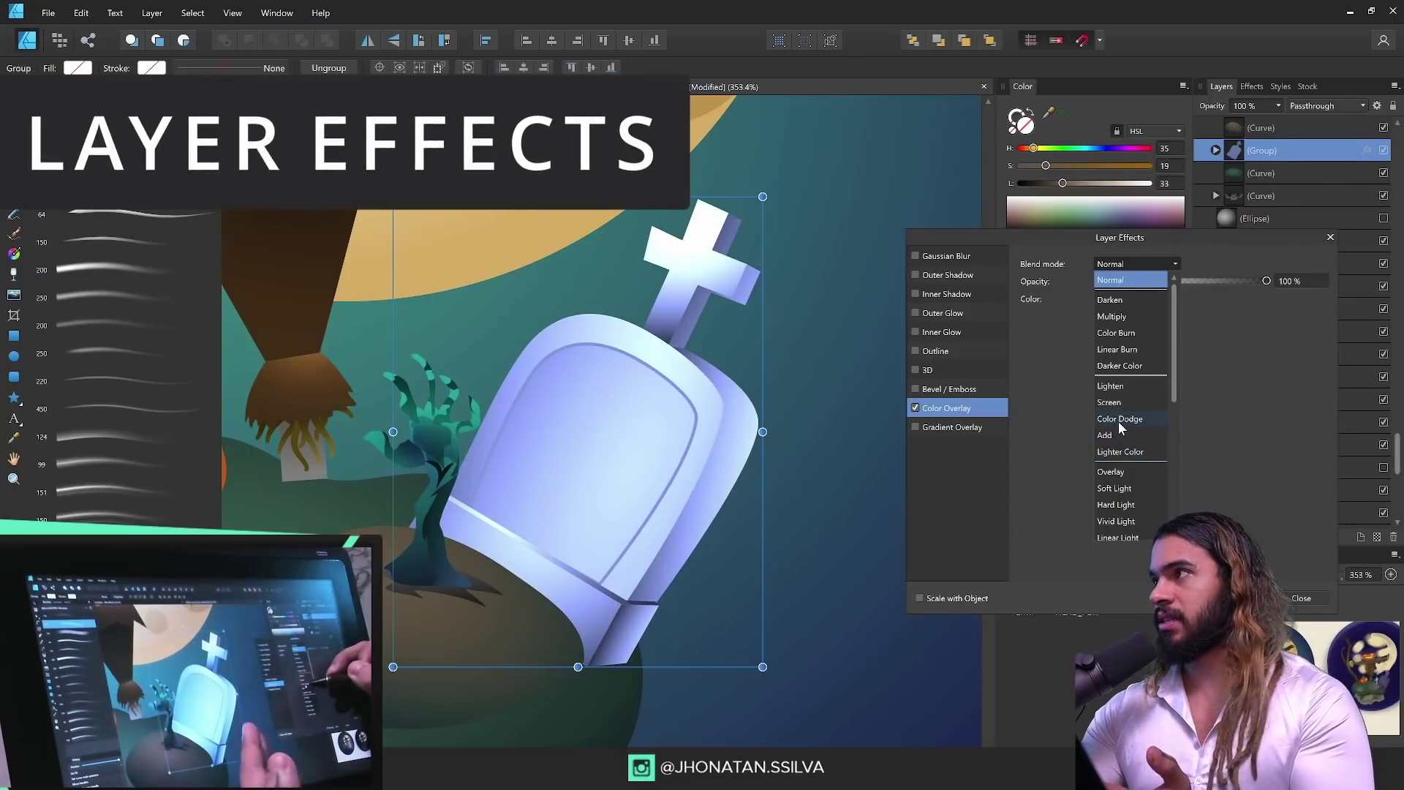
click(1119, 420)
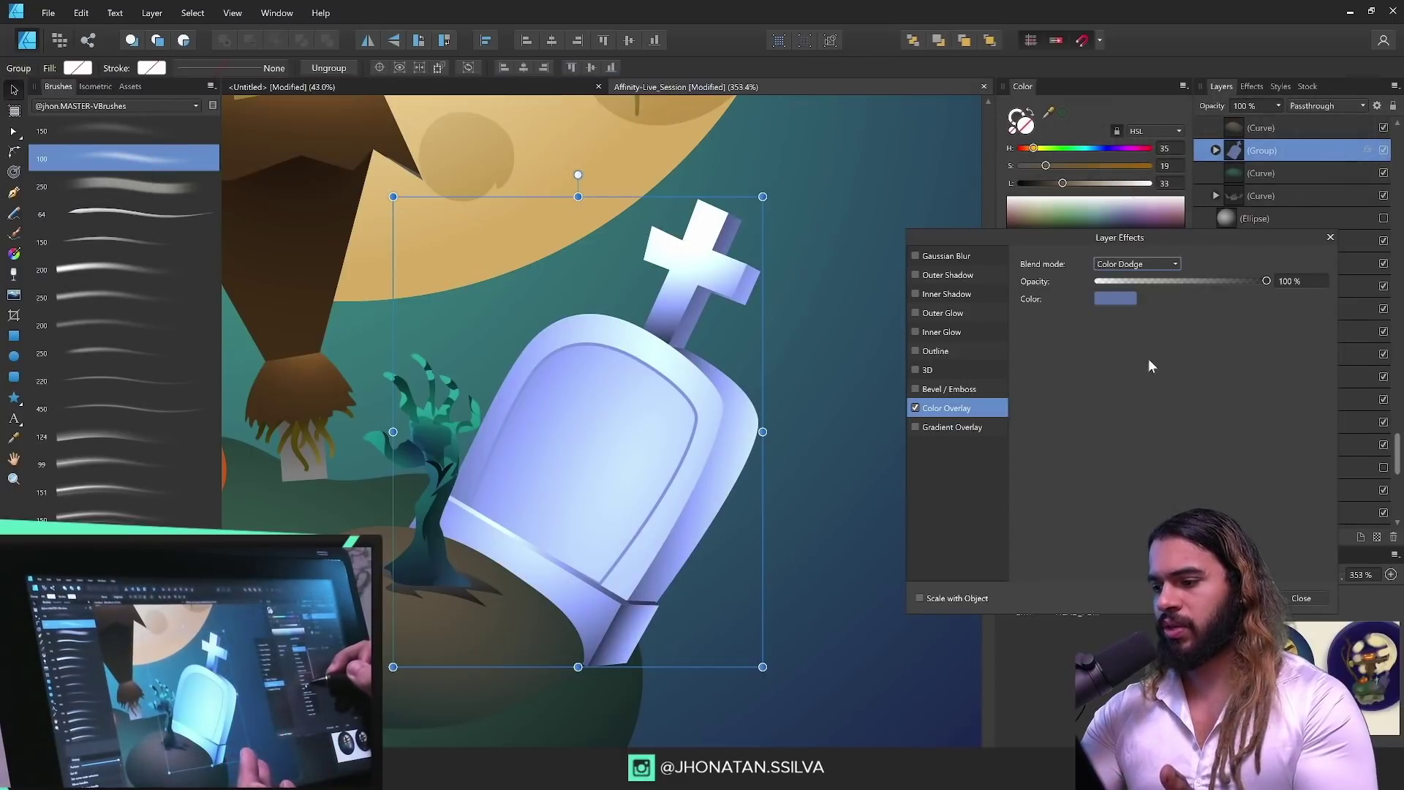
click(1219, 282)
drag(1217, 282, 1131, 281)
Step: Try several overlay hues on the tombstone and settle on muted blue HSL 209, 26, 36
click(1129, 300)
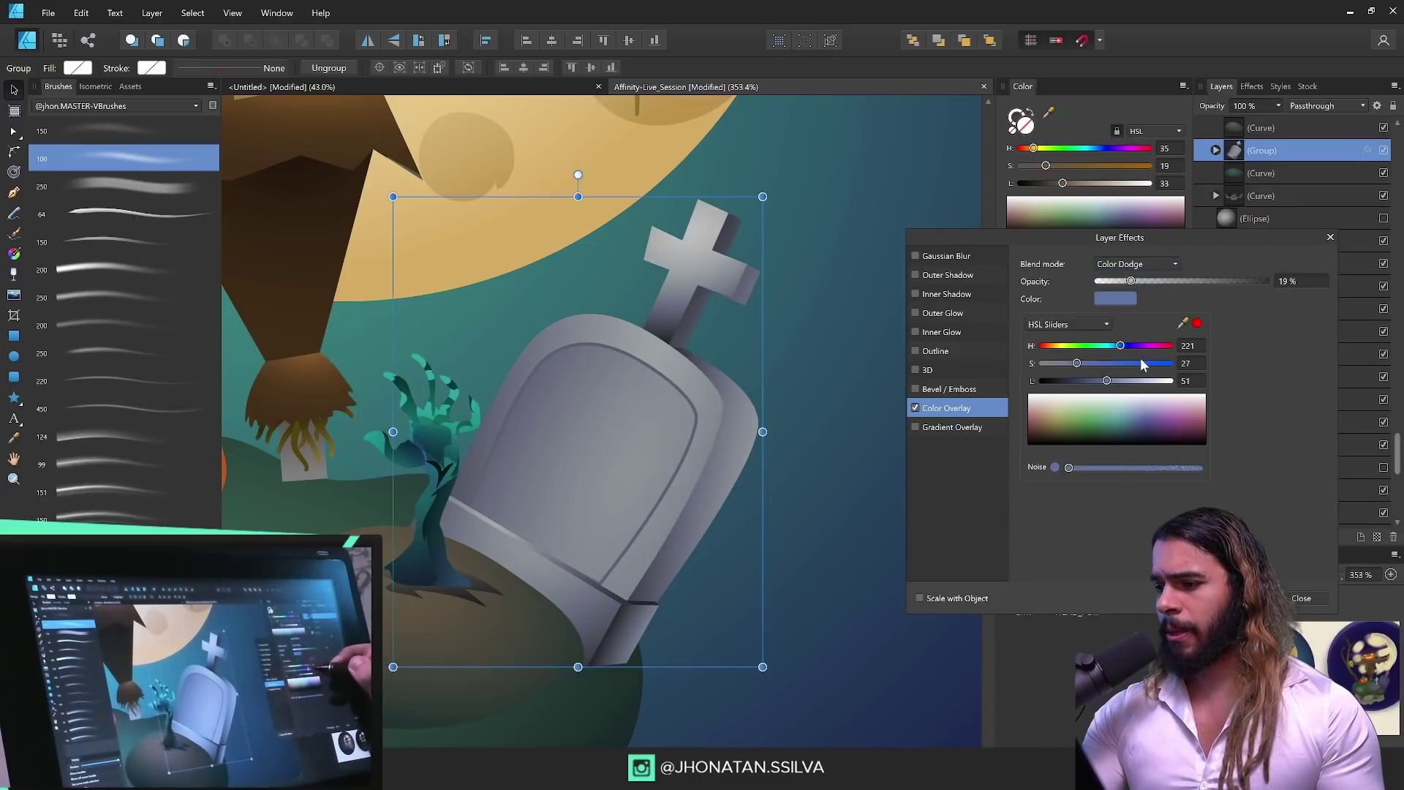
drag(1126, 349, 1101, 348)
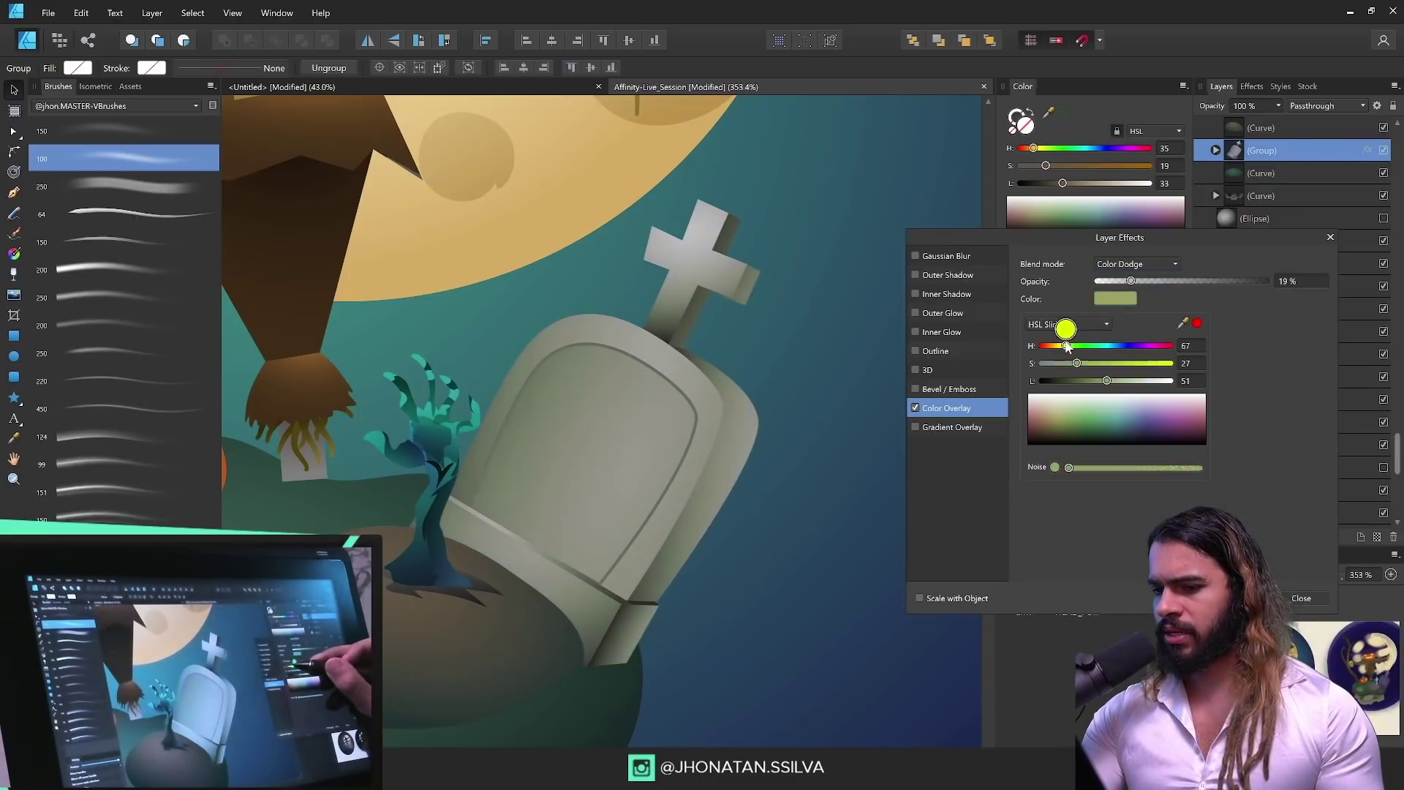
click(1124, 345)
drag(1125, 348, 1071, 344)
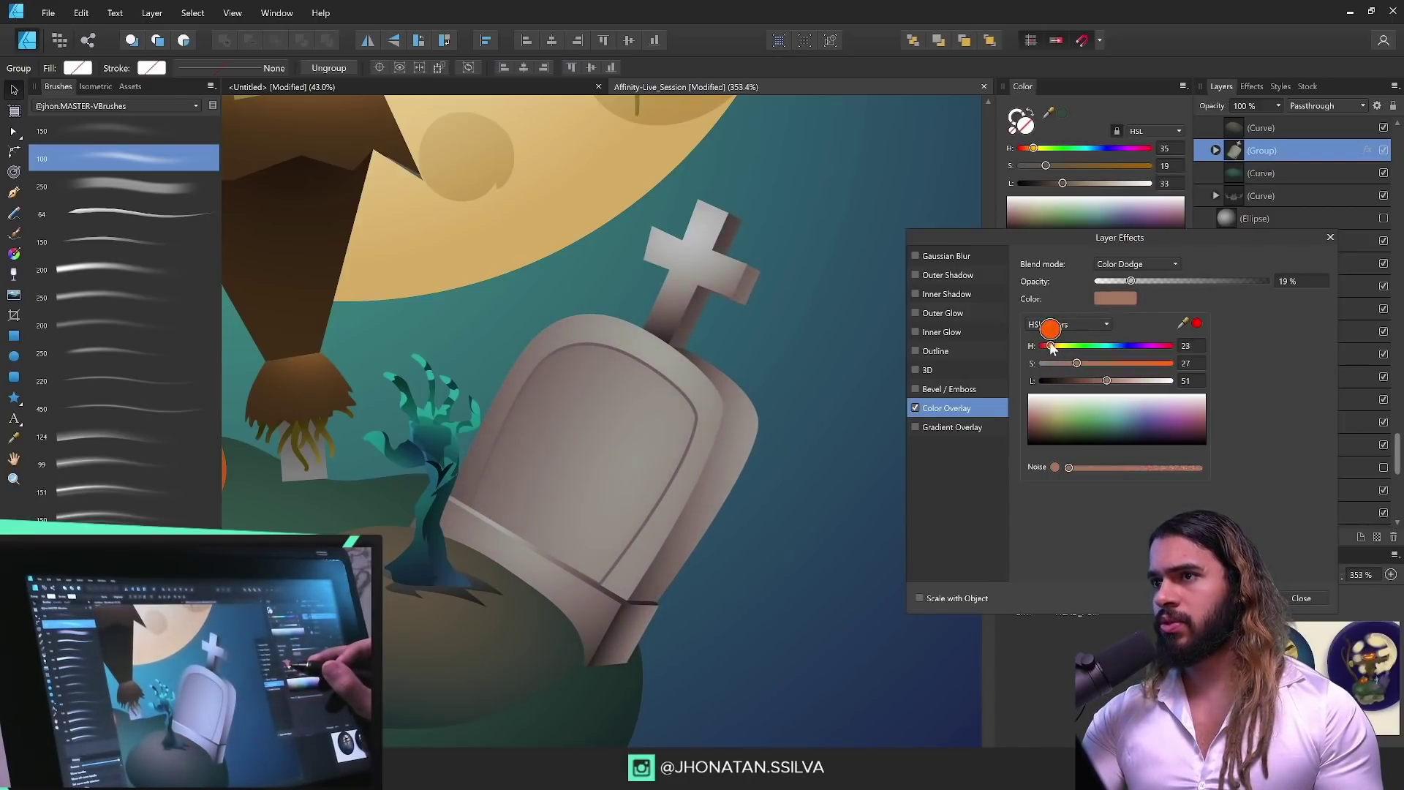
drag(1049, 348, 1088, 382)
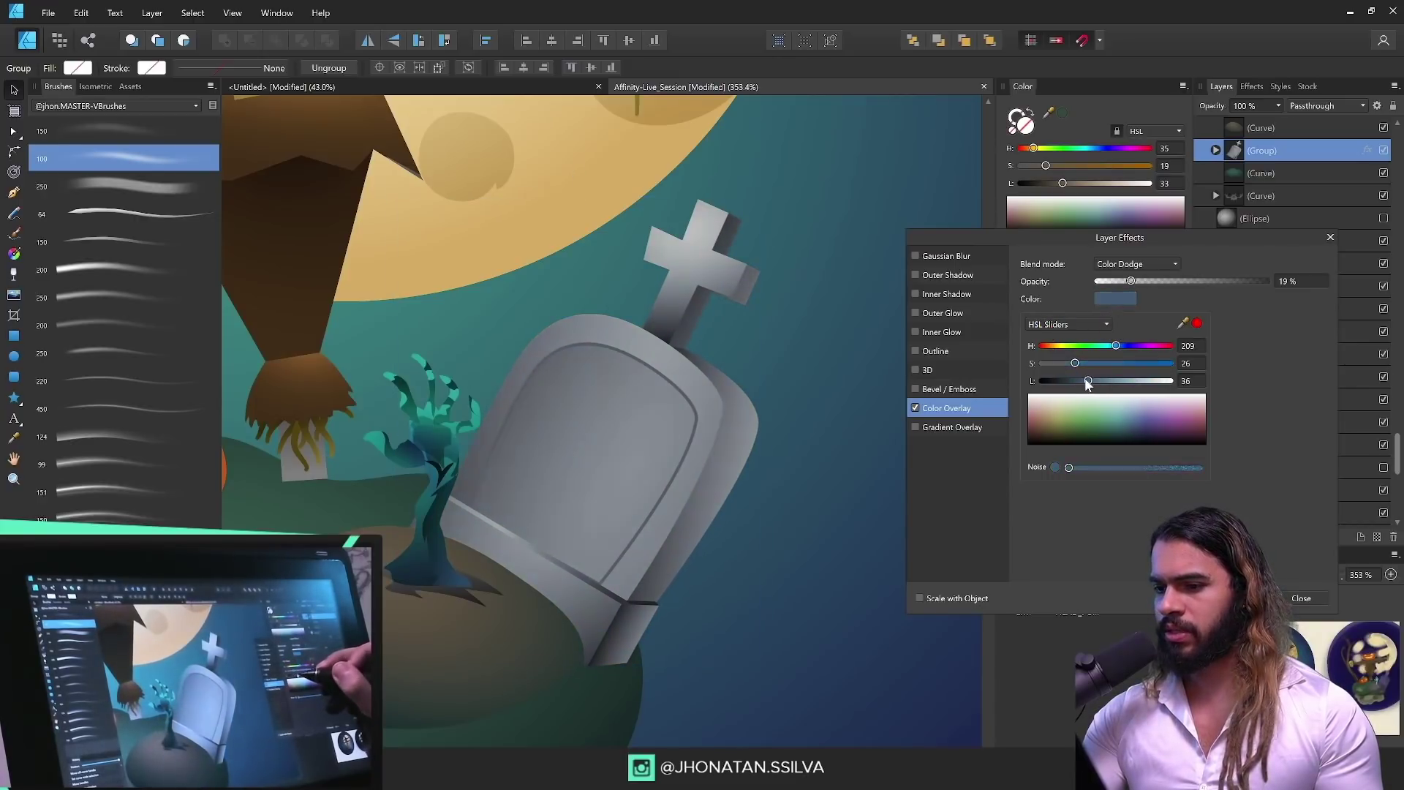
Step: Change the overlay's blend mode to Vivid Light and close the layer effects
click(1137, 264)
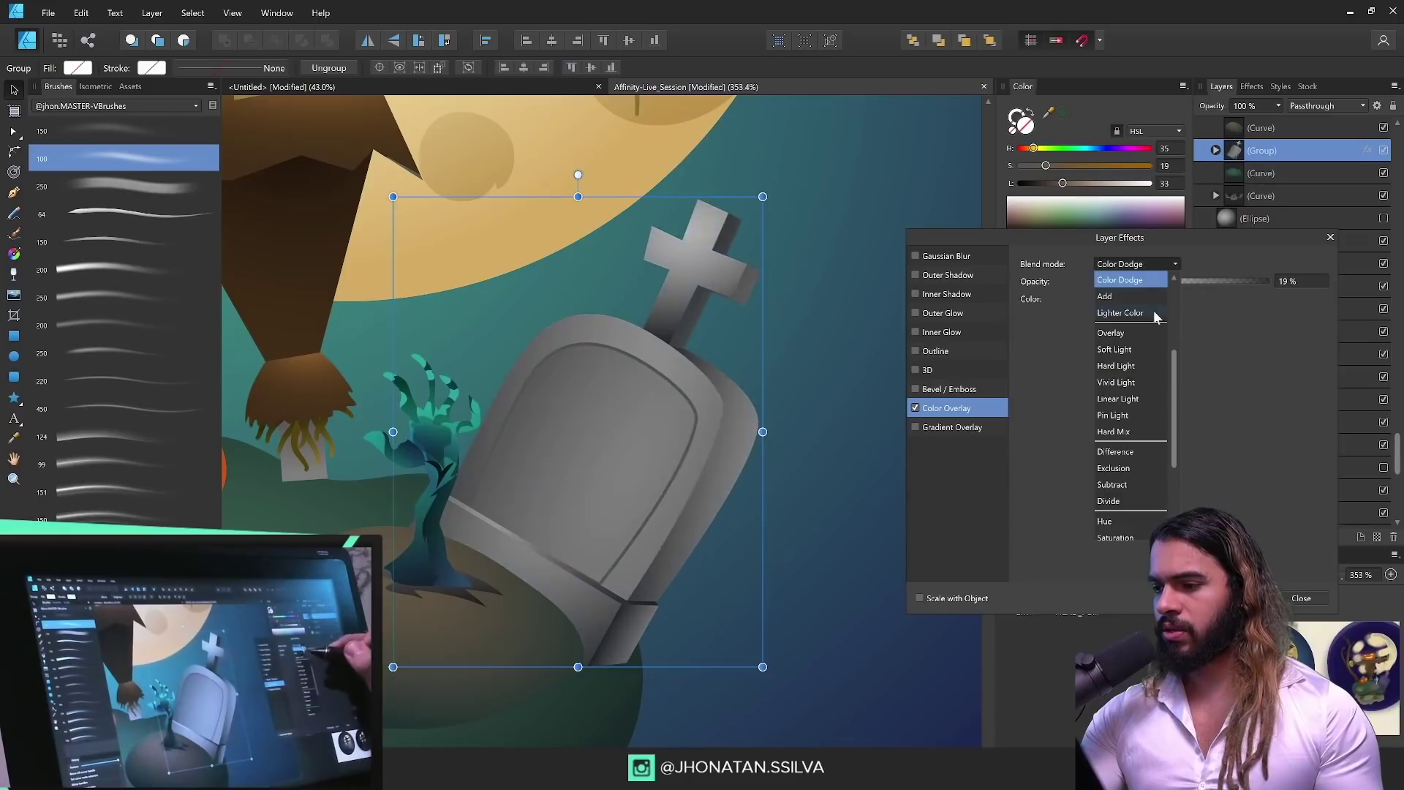
click(1133, 382)
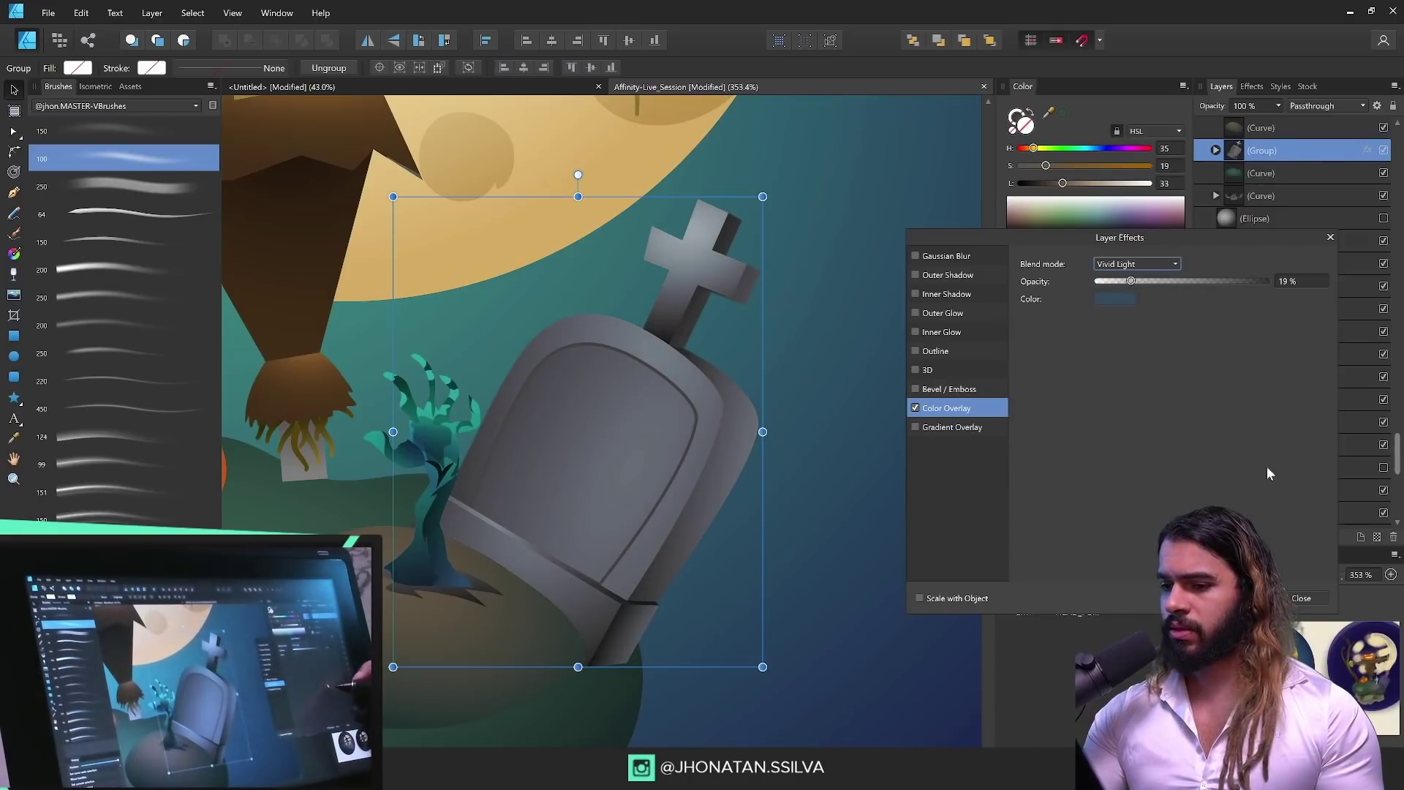
click(1308, 596)
Step: Compare the tombstone with and without its Color Overlay effect within the whole illustration
key(ctrl+space)
drag(775, 472, 520, 593)
drag(725, 480, 785, 508)
click(1364, 151)
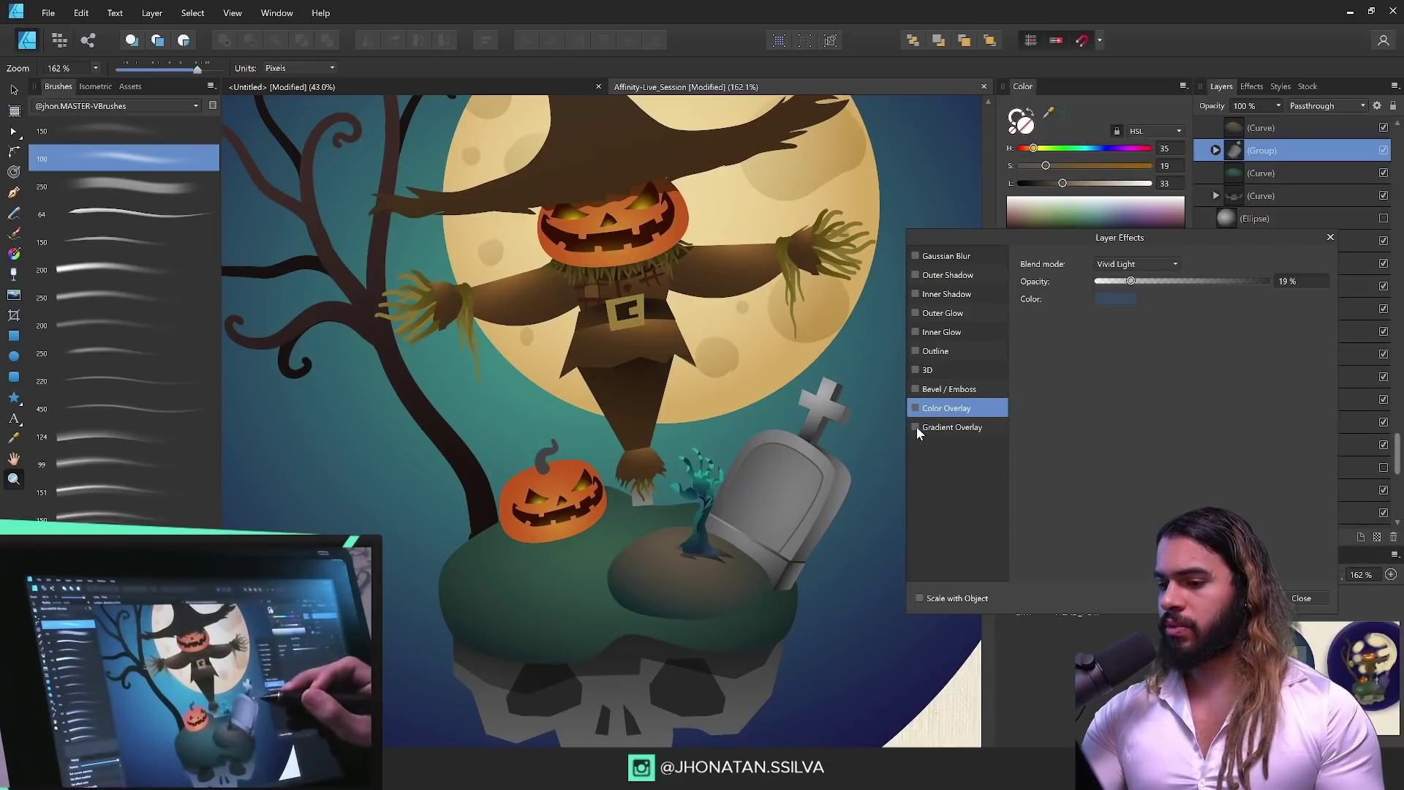
click(915, 408)
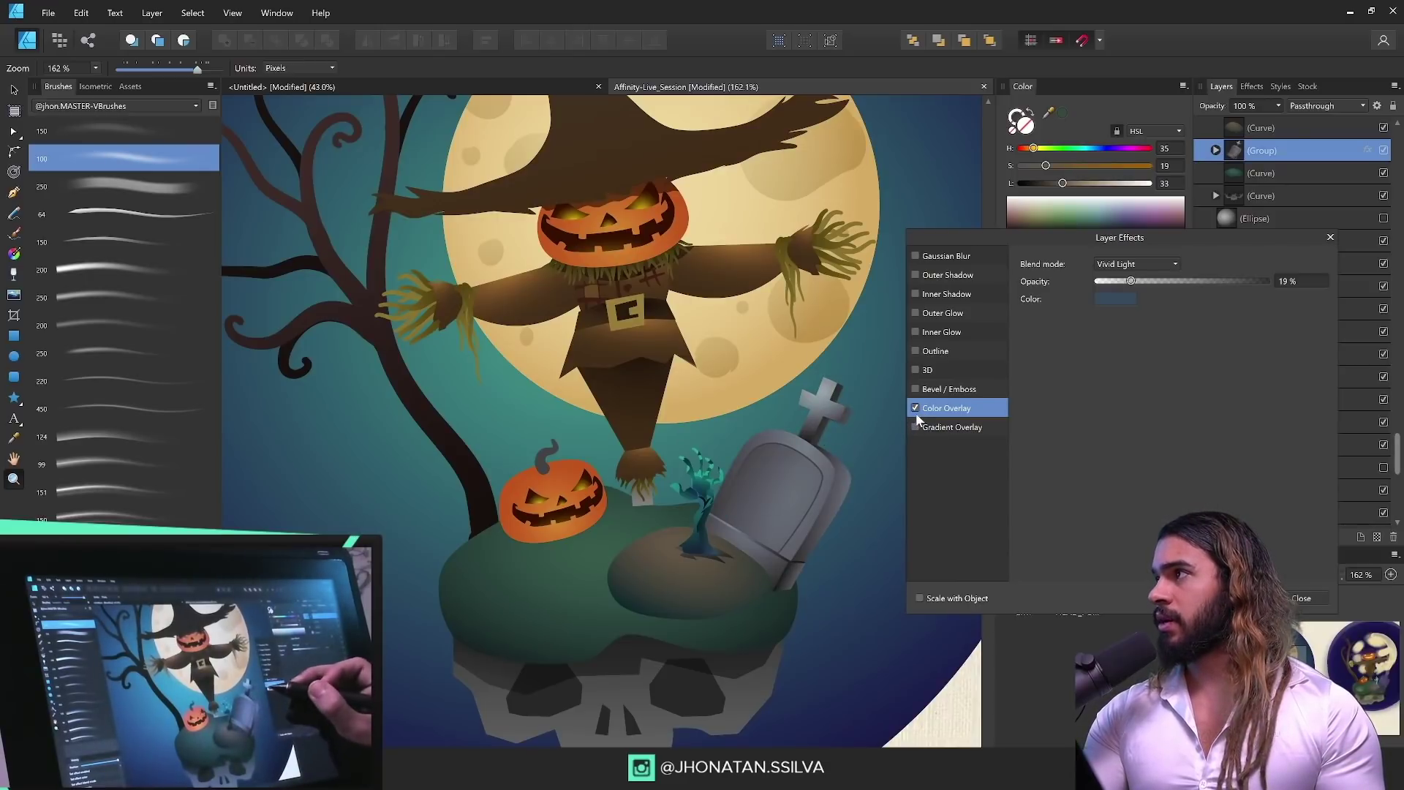
click(915, 407)
click(917, 409)
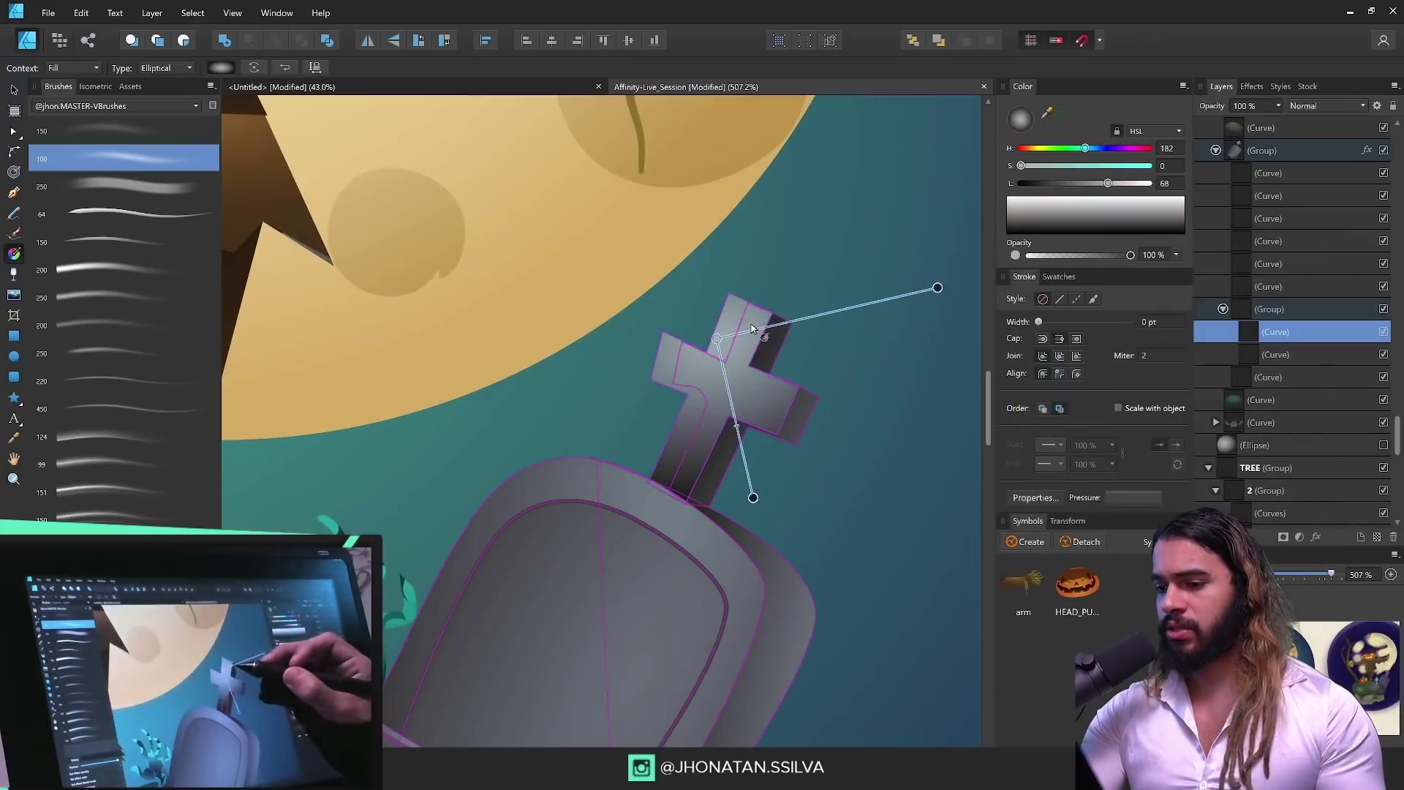
Step: Adjust the elliptical gradient on the cross's front face, repositioning its centre and end handles
drag(743, 508, 734, 502)
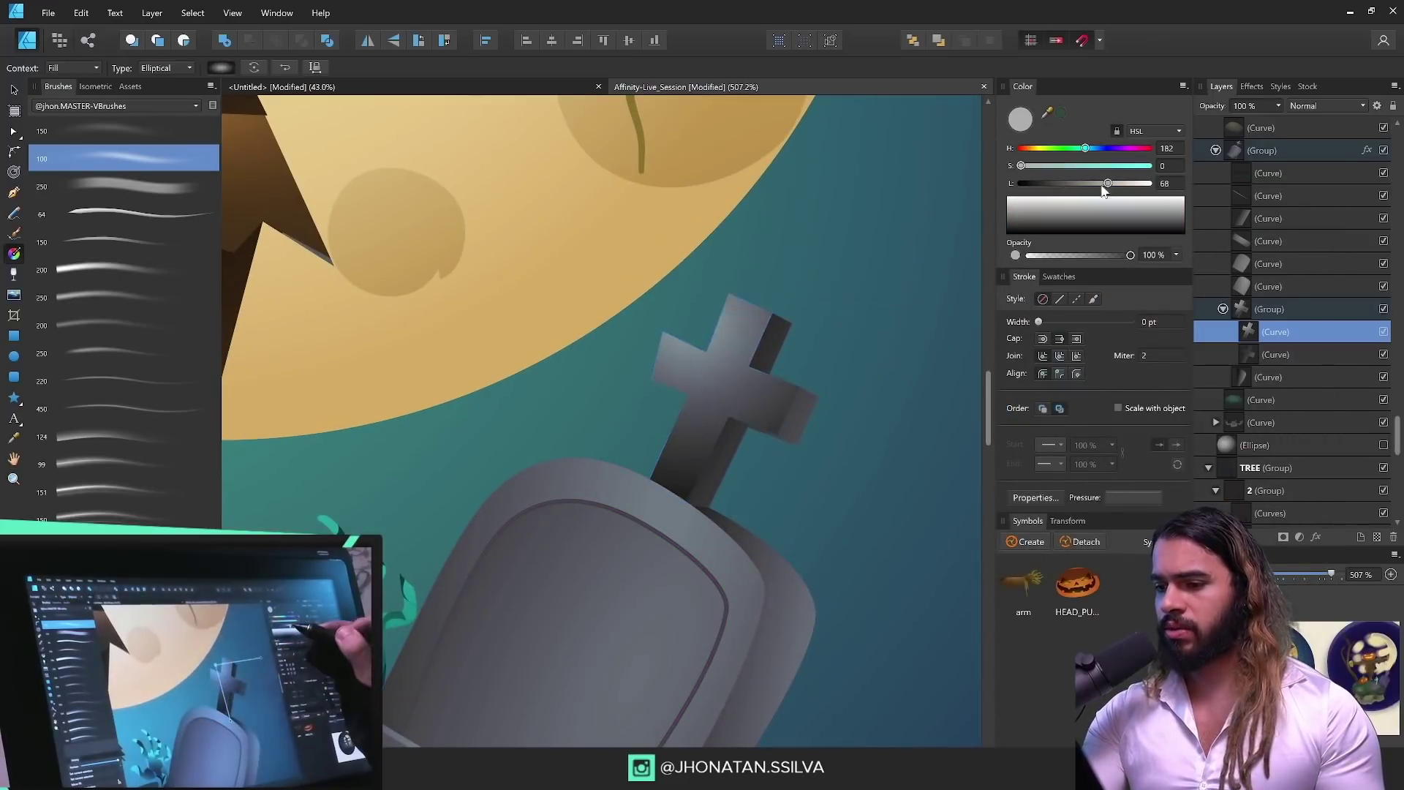
drag(1085, 148, 1112, 148)
drag(1021, 165, 1104, 165)
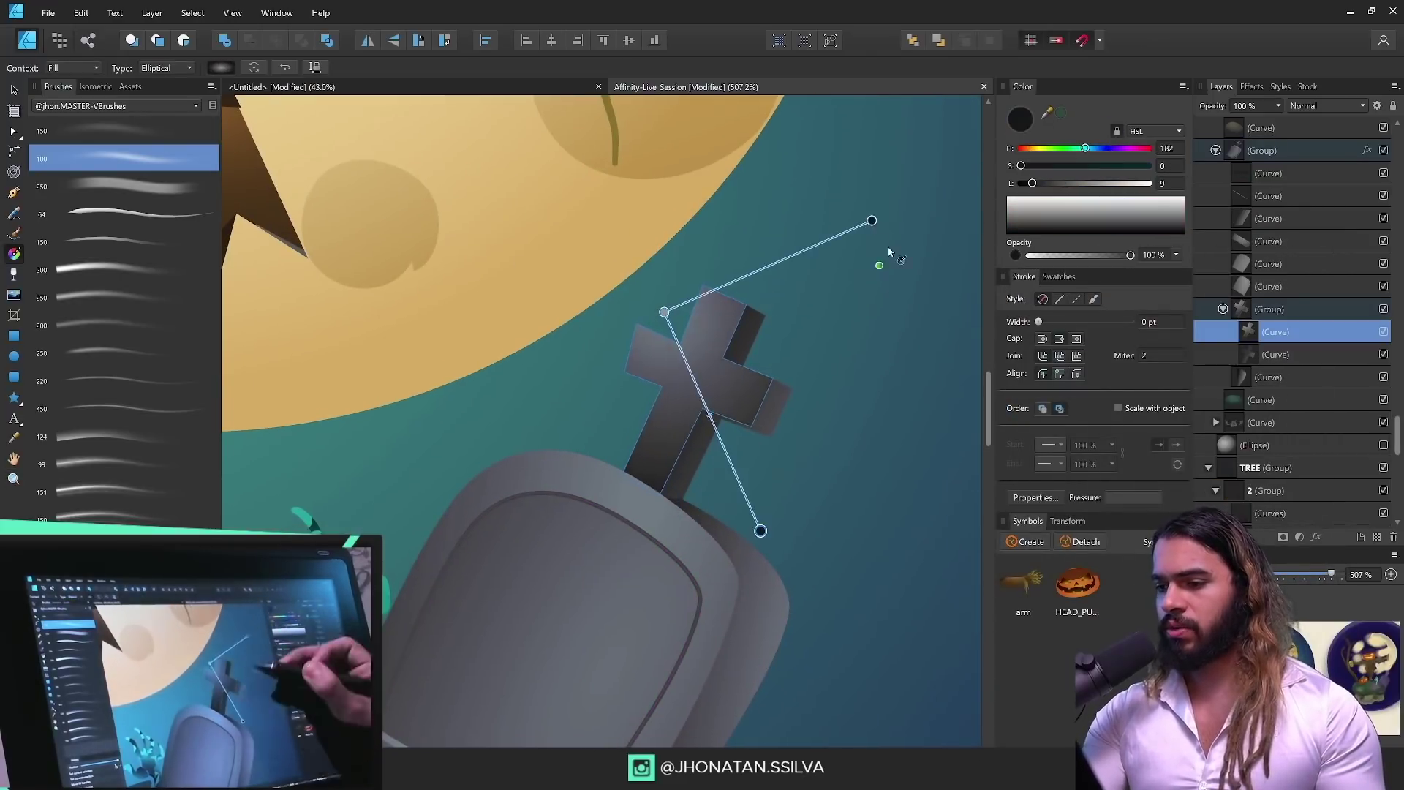
drag(871, 219, 899, 204)
drag(665, 311, 689, 349)
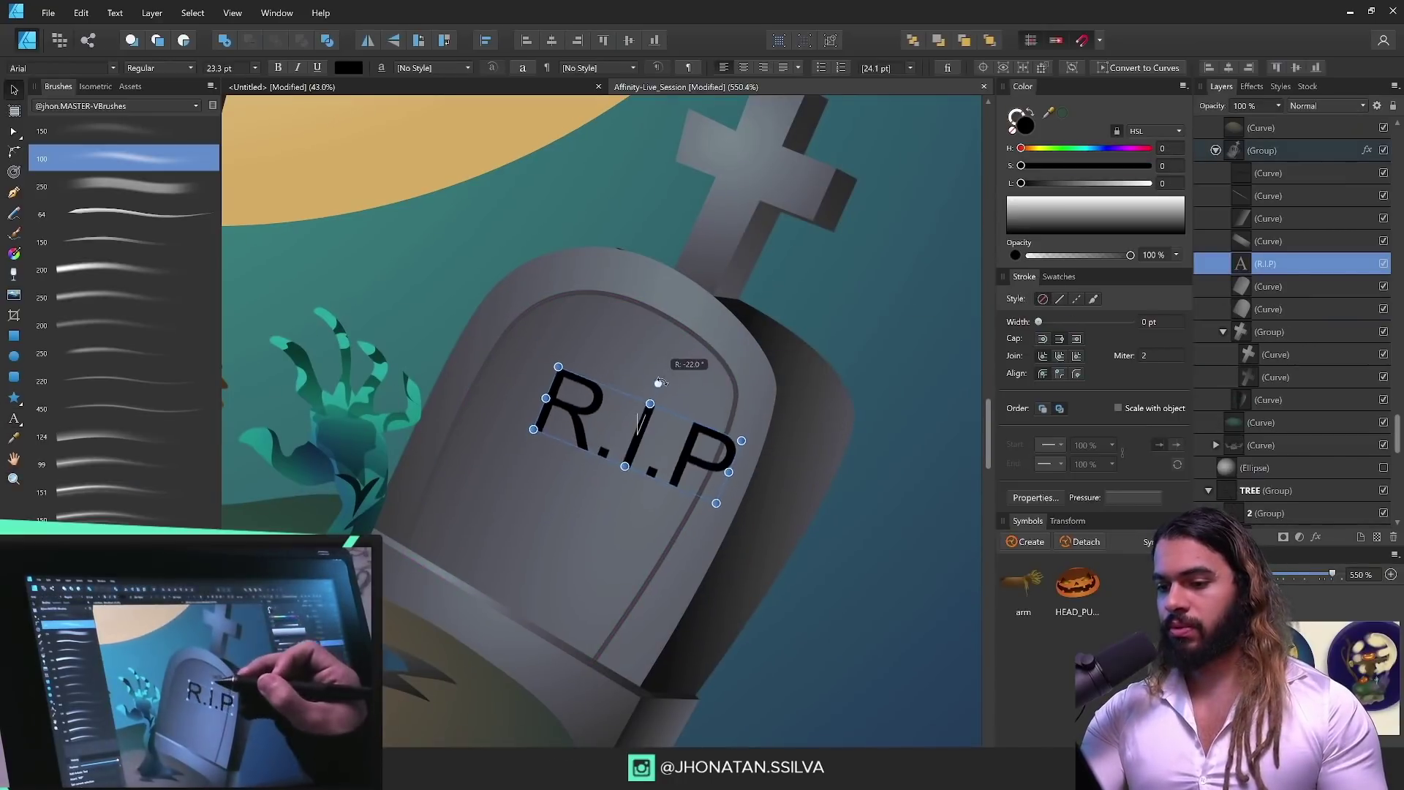
Step: Align the R.I.P text with the tombstone's upper face and set it in FORQUE at 34.5 pt
drag(699, 448, 642, 335)
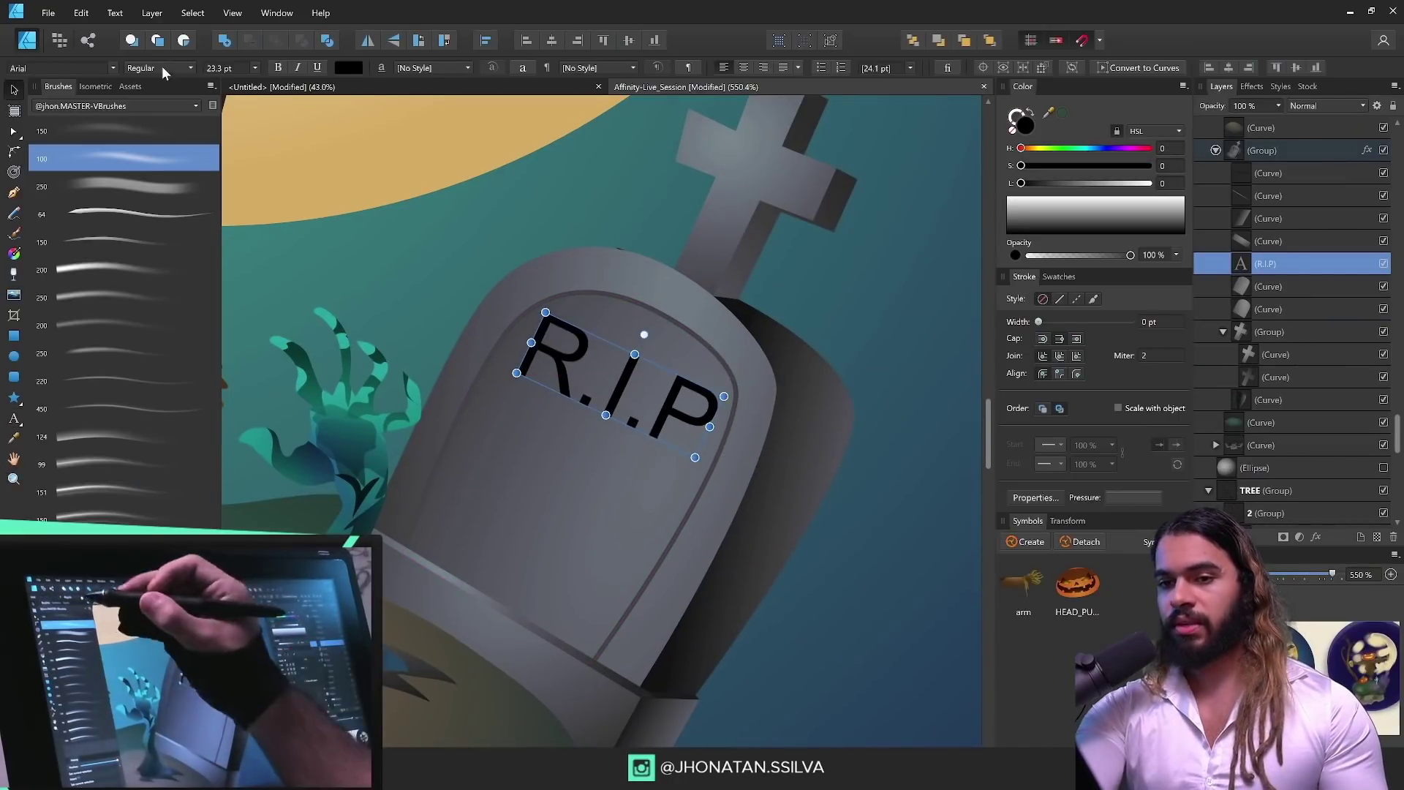
click(59, 68)
scroll(319, 222, down, 10)
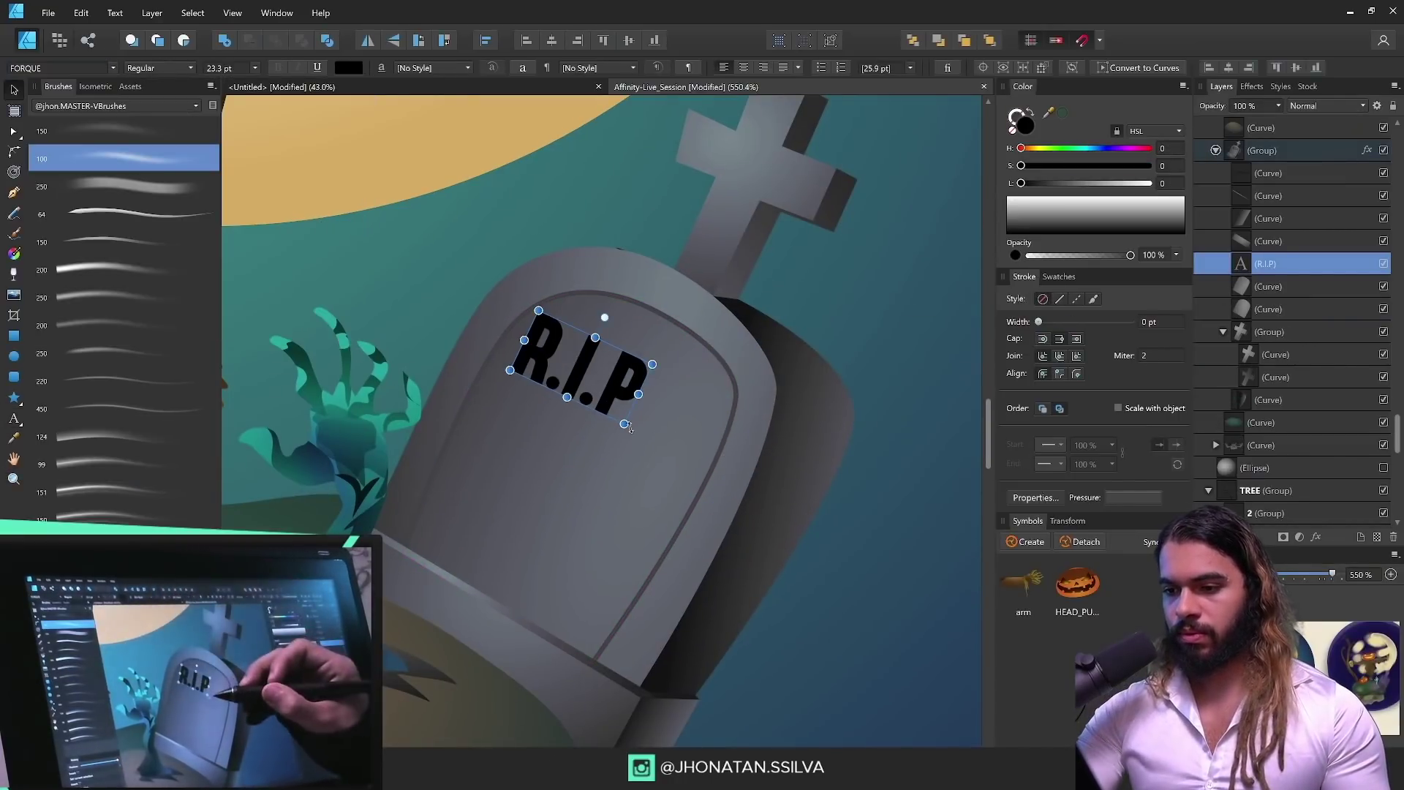
drag(625, 424, 666, 479)
drag(653, 430, 786, 359)
drag(740, 414, 740, 430)
Step: Fill the R.I.P text with grey of lightness 28 and add a slightly offset, darker copy on top
drag(1070, 189, 1068, 188)
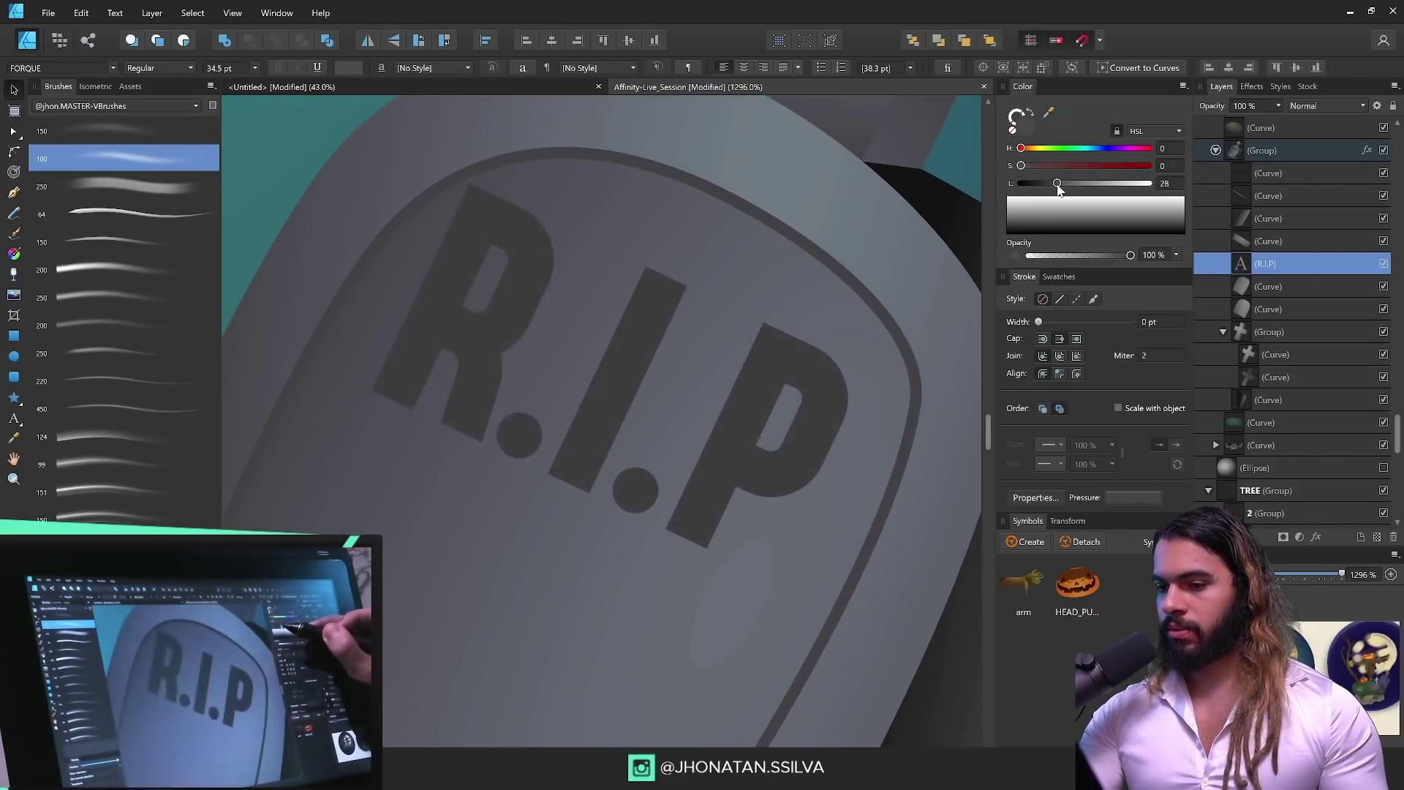
drag(745, 421, 755, 424)
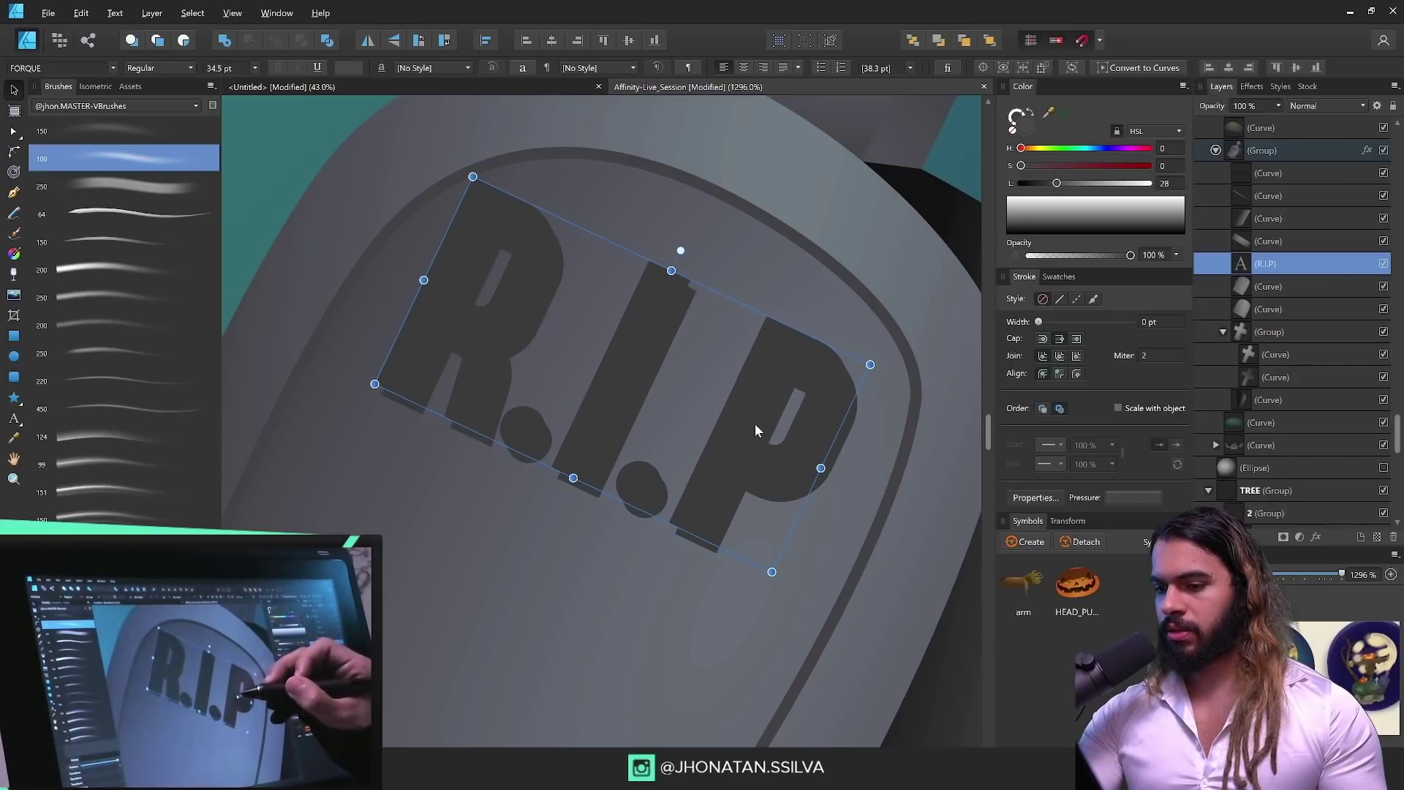
drag(1053, 189, 1045, 189)
Step: Give the front R.I.P copy a linear gradient from lighter grey at the top to lightness 17 at the bottom
drag(690, 501, 636, 246)
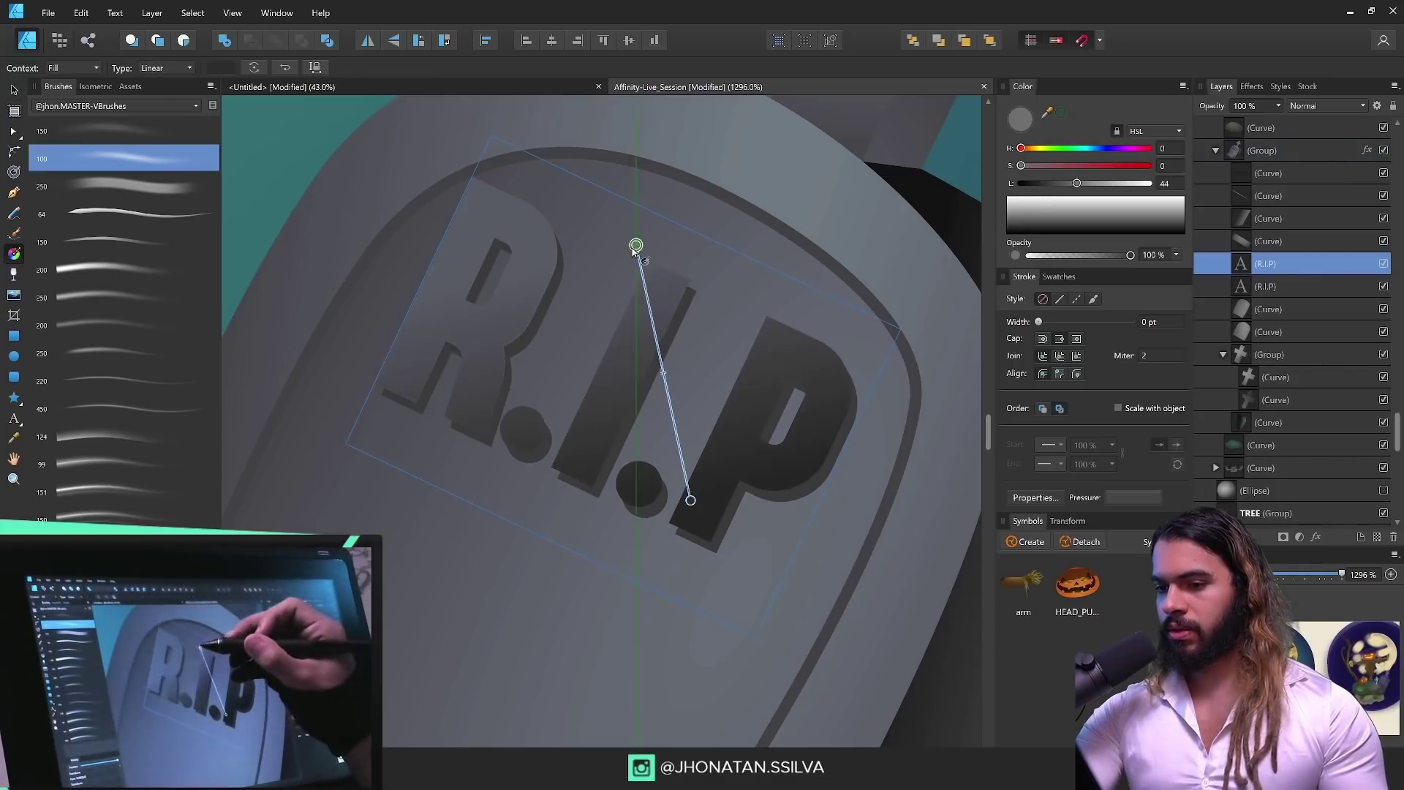
drag(707, 494, 495, 564)
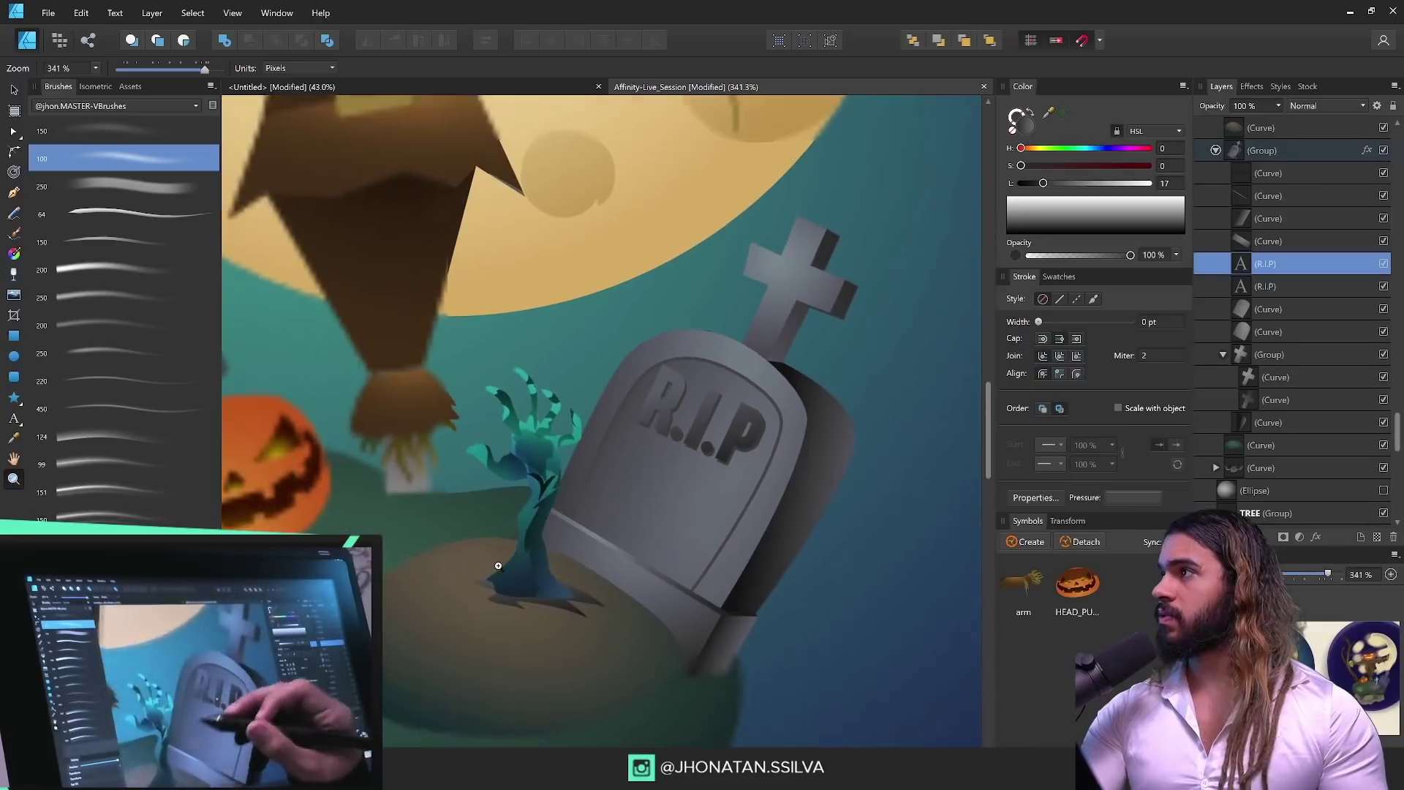
drag(705, 423, 753, 427)
drag(642, 536, 749, 438)
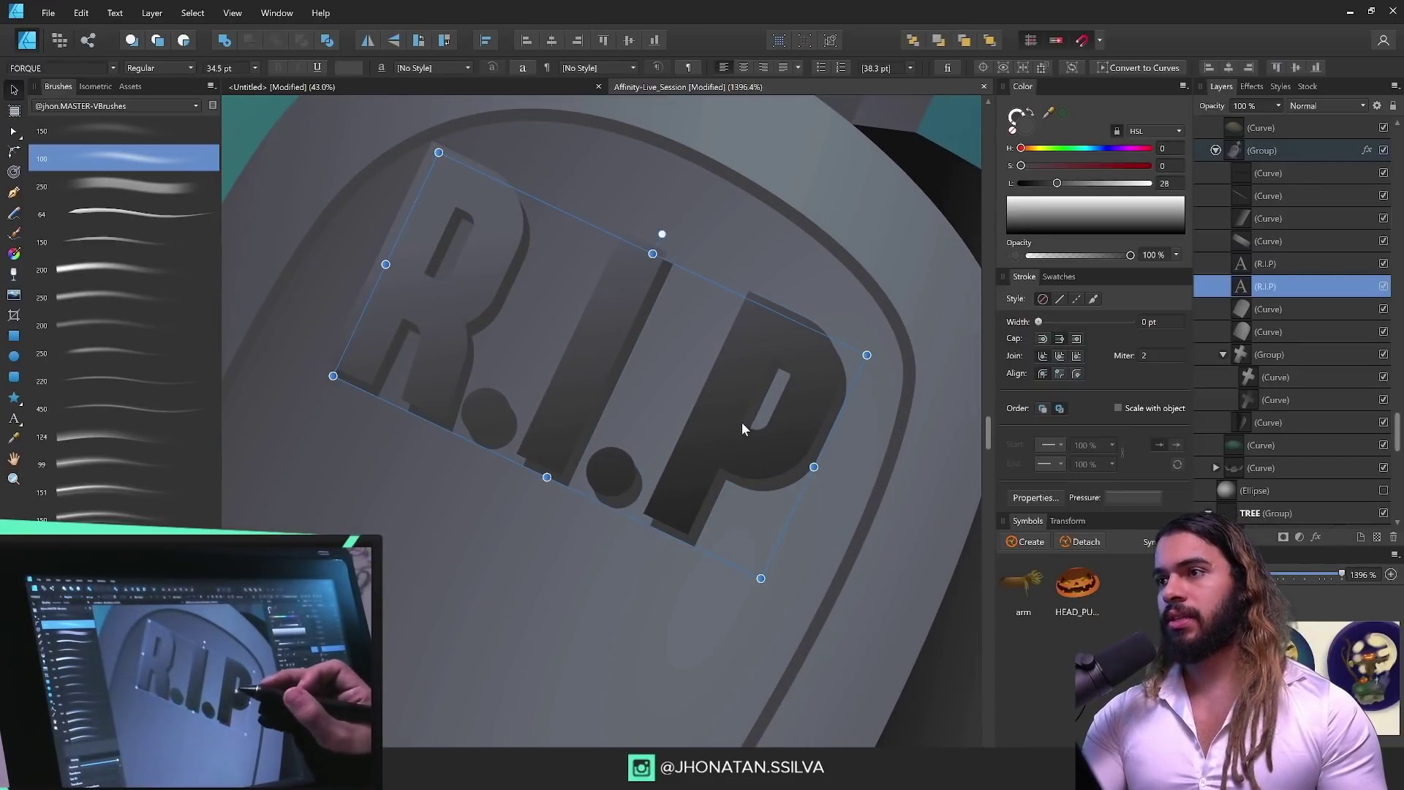
key(g)
drag(656, 539, 516, 618)
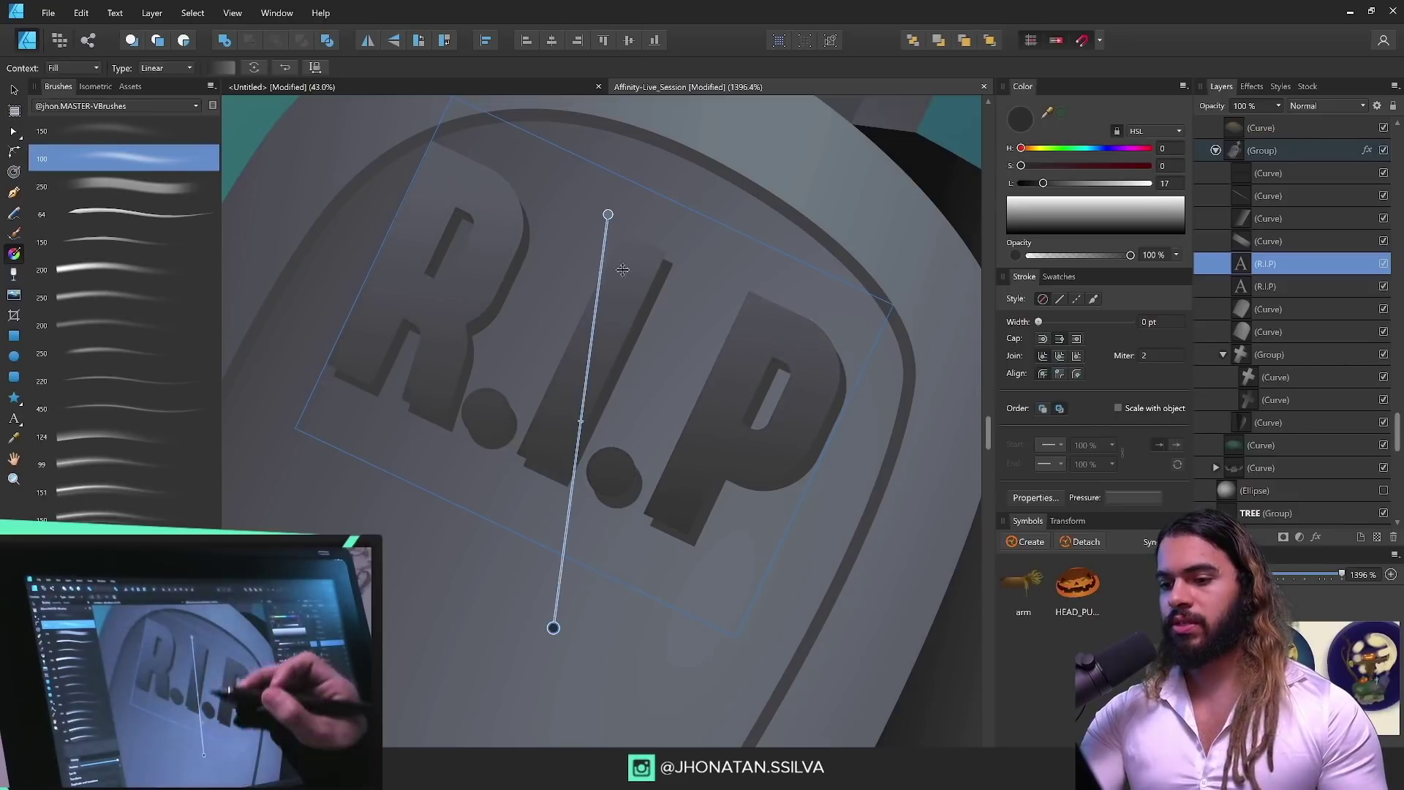
Step: Group the two R.I.P copies with the back one at lightness 23, and lighten the front copy's gradient
key(v)
click(823, 452)
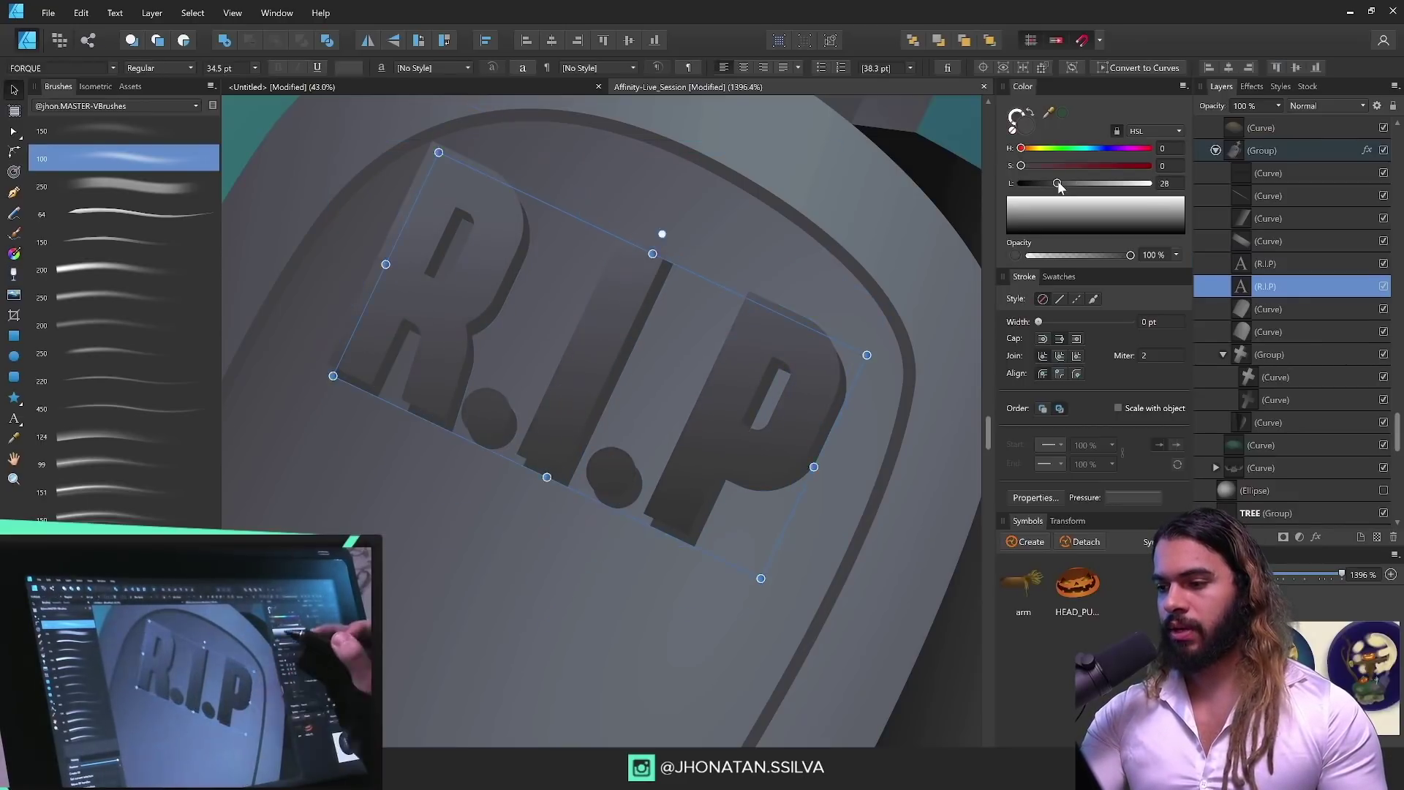
drag(823, 452, 802, 411)
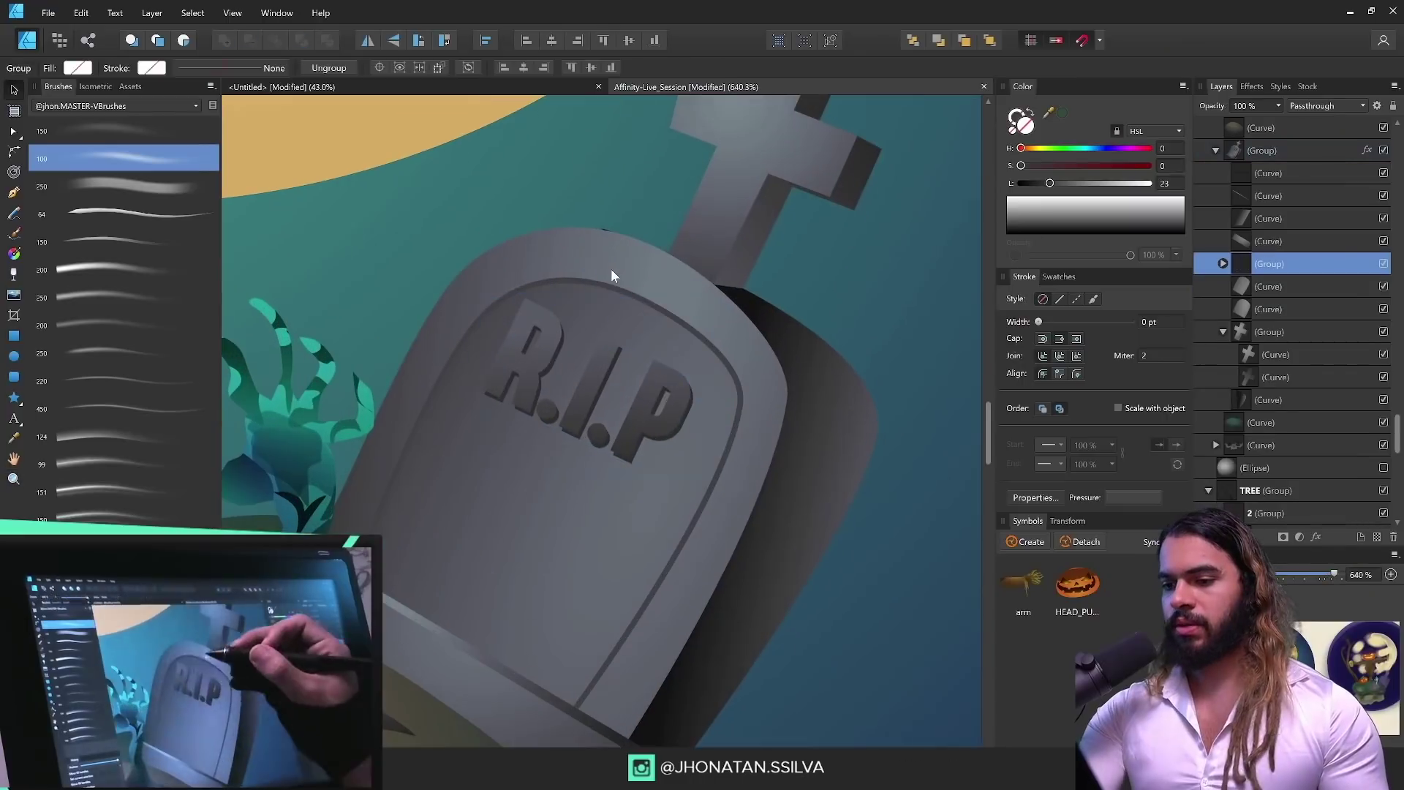
double_click(653, 399)
key(g)
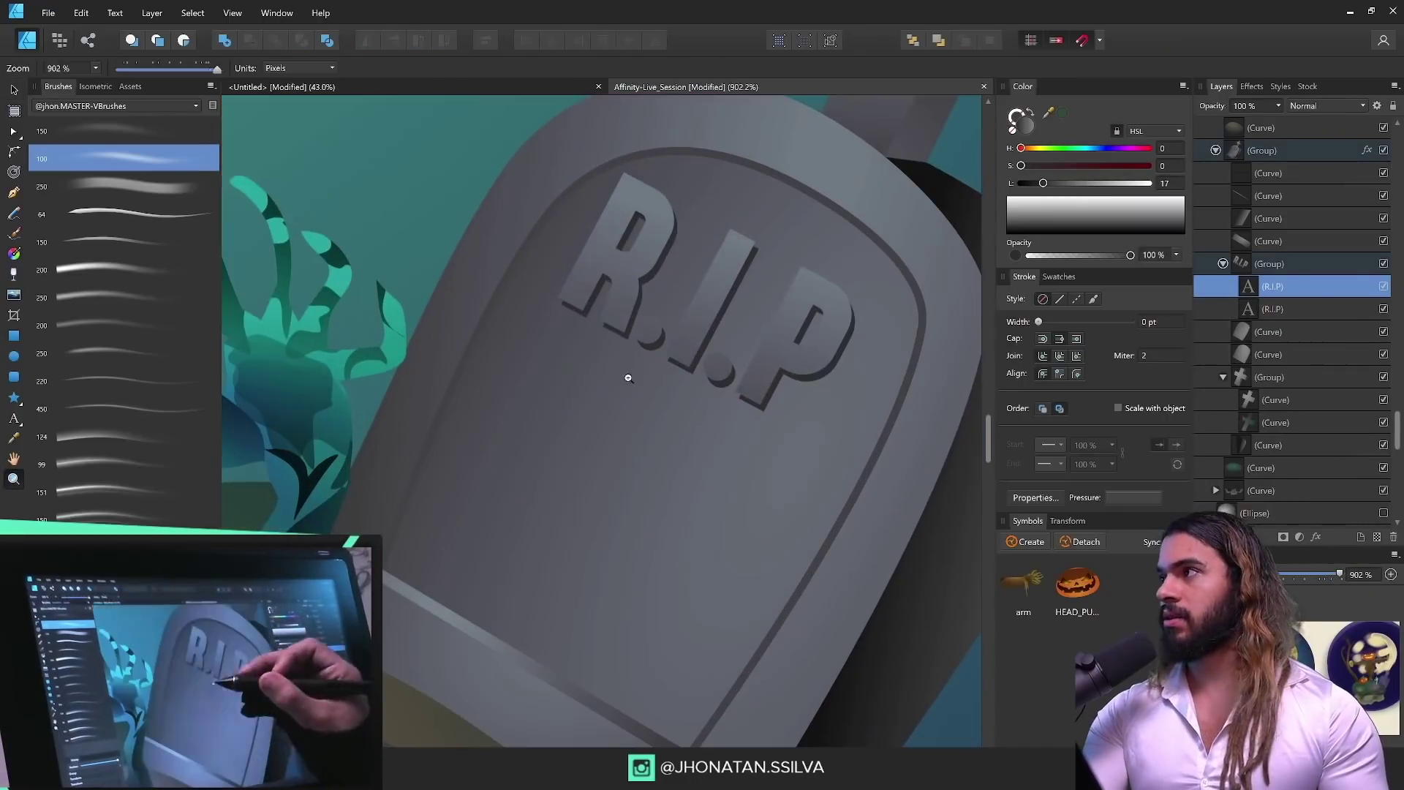
Step: Draw two short slanted 0.5 pt lines below the R.I.P lettering, one light and one dark
click(531, 356)
click(620, 411)
click(1282, 310)
shift+click(1276, 288)
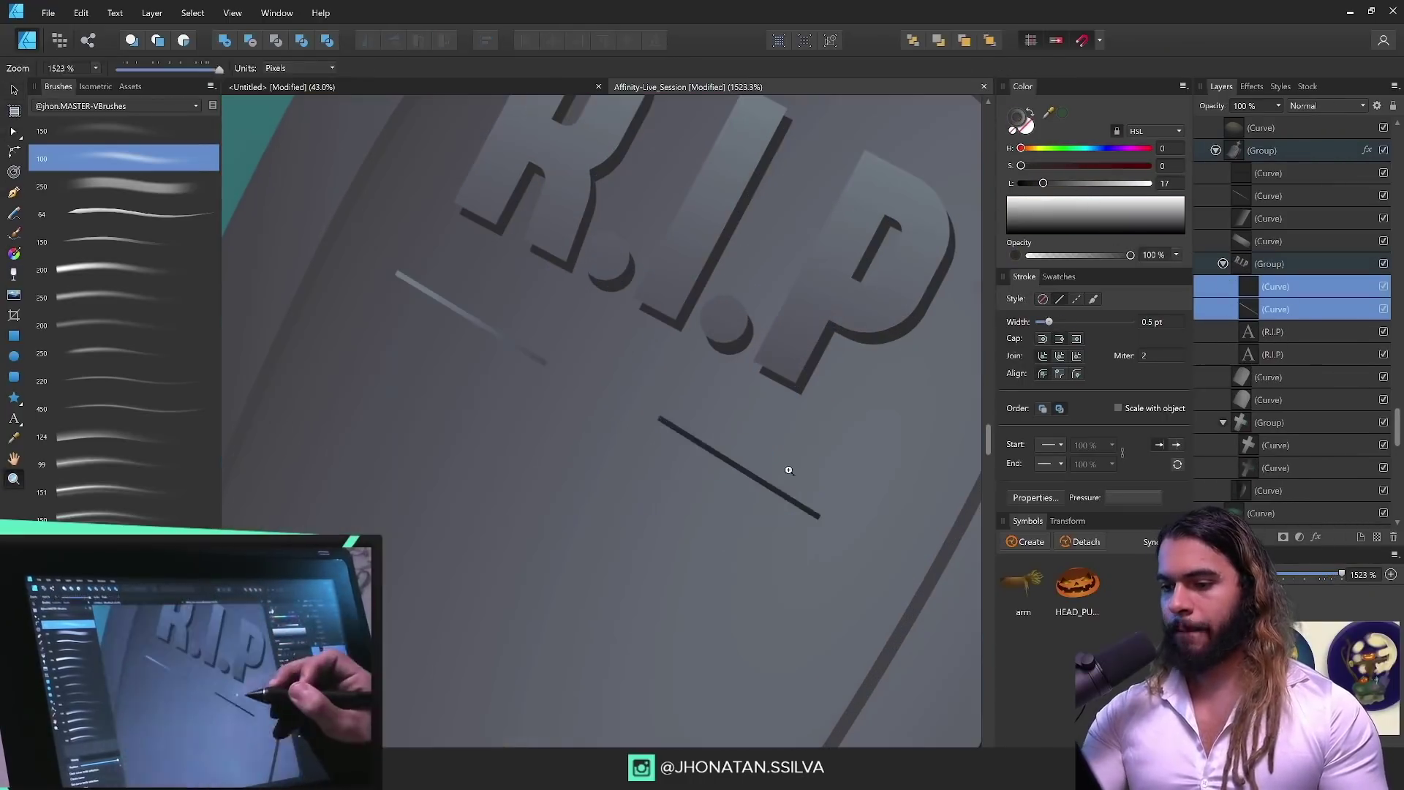
drag(790, 496, 810, 496)
click(20, 402)
click(87, 477)
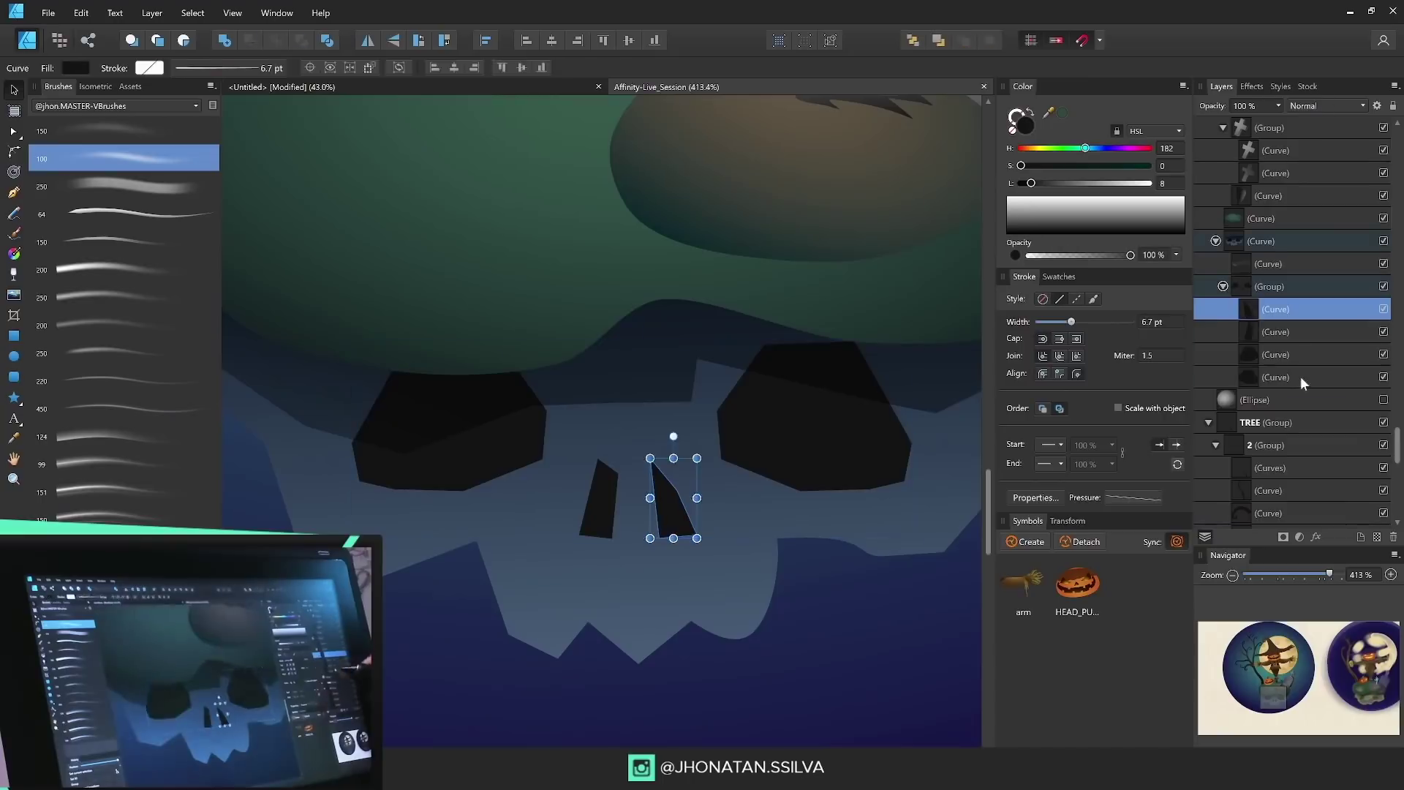
Step: Add teal rims to the skull's eye sockets and nose holes, and draw dark teal thickness shapes under its cheeks
click(839, 476)
click(1057, 166)
click(868, 500)
click(724, 554)
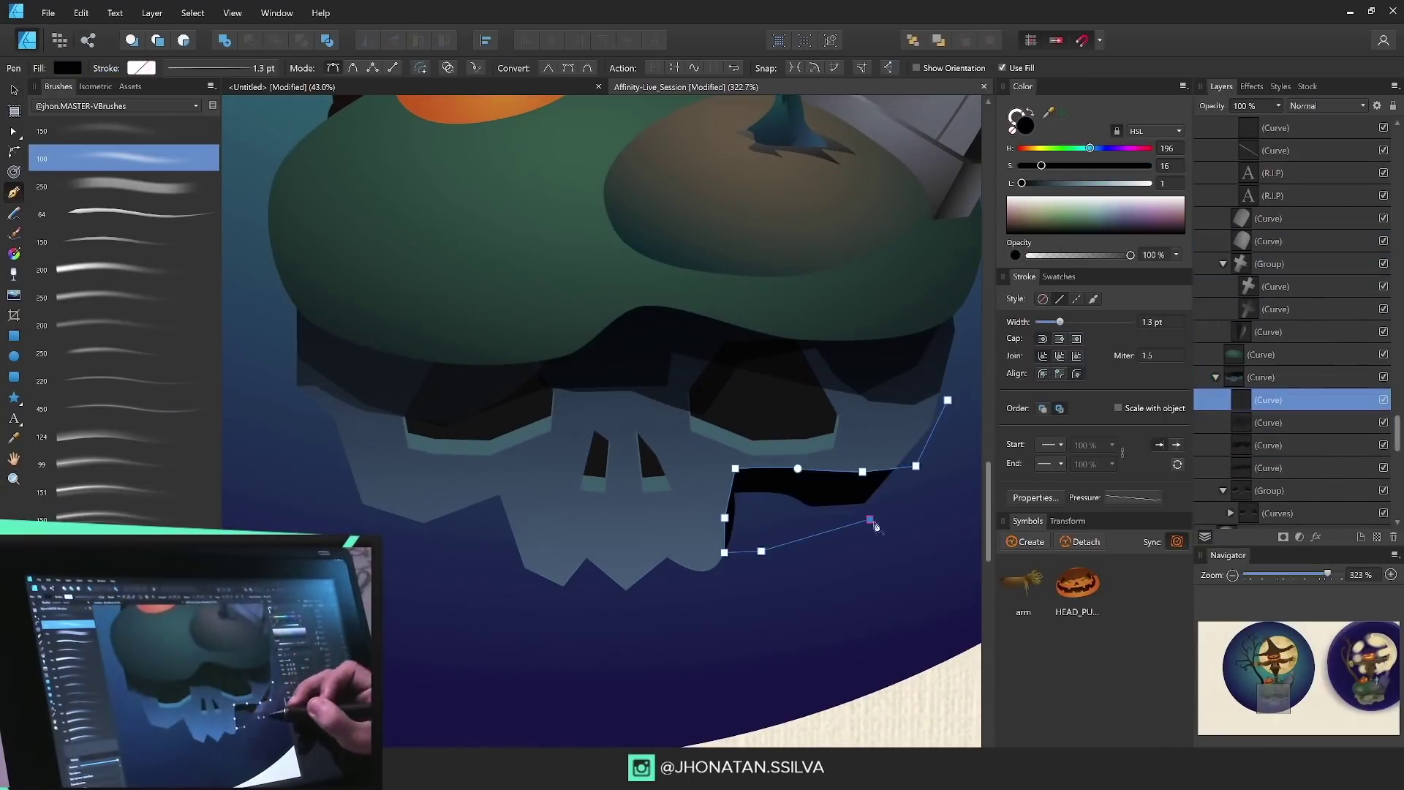
click(1068, 166)
drag(420, 562, 428, 568)
Step: Set the blend mode of the shadow shape over the skull's forehead to Multiply
click(1327, 106)
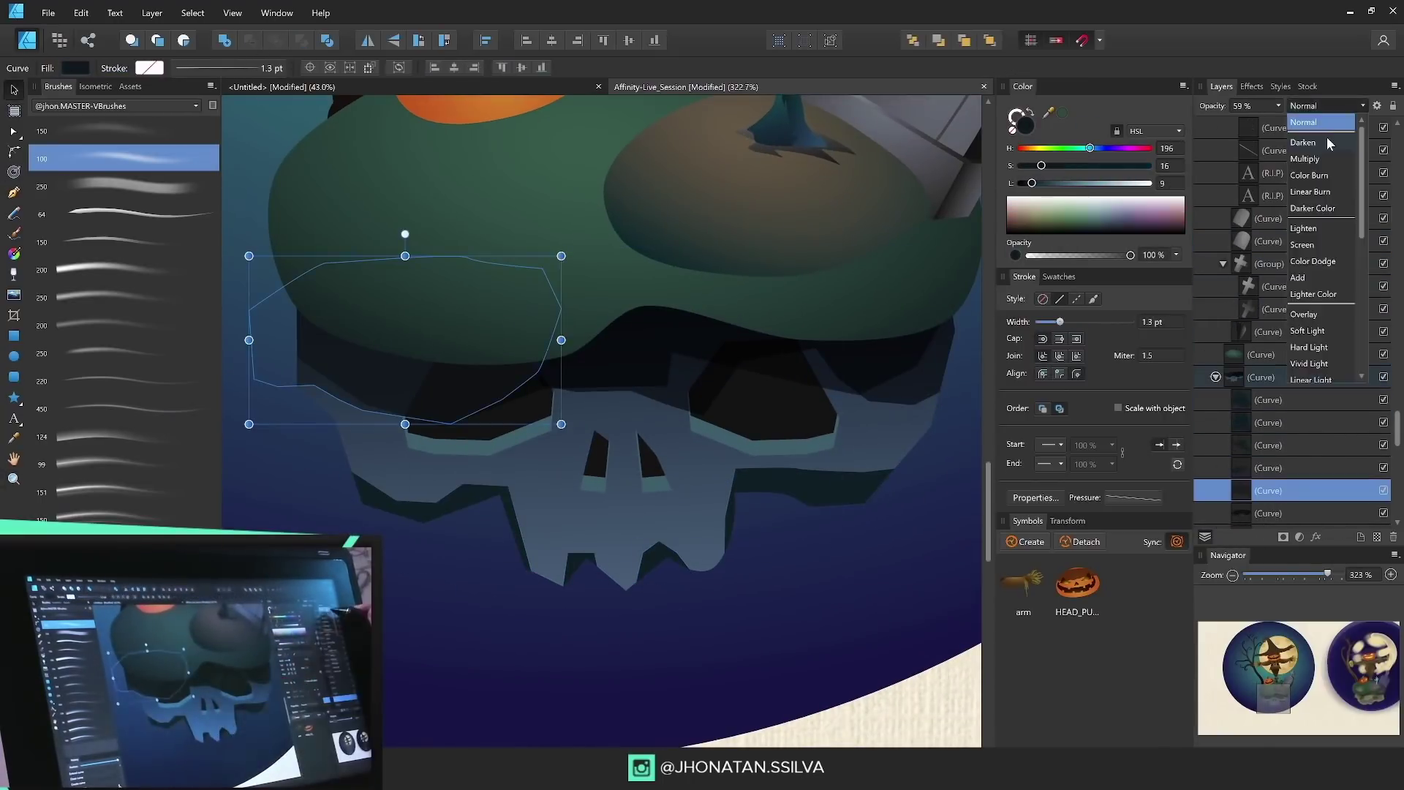
click(1327, 157)
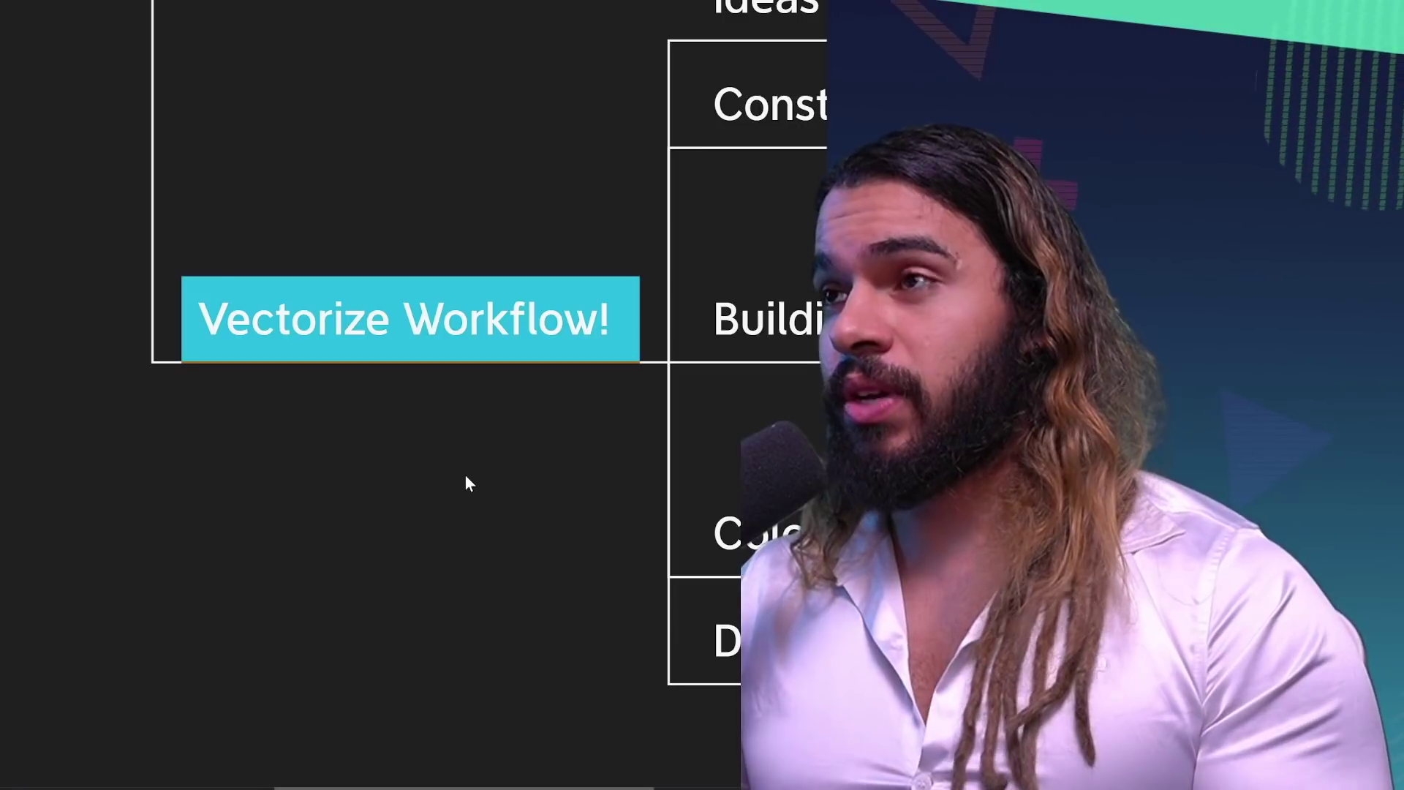
drag(469, 484, 0, 495)
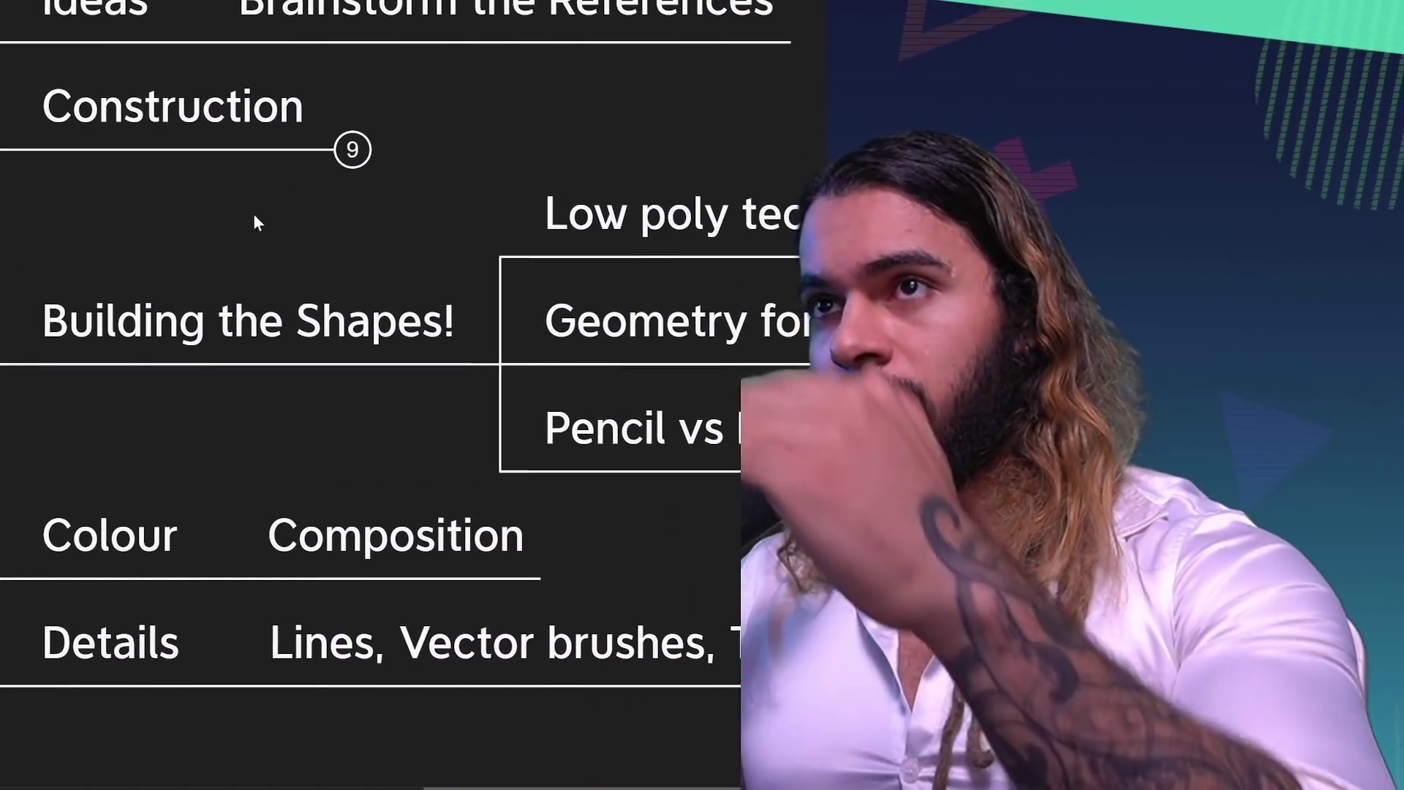
click(107, 99)
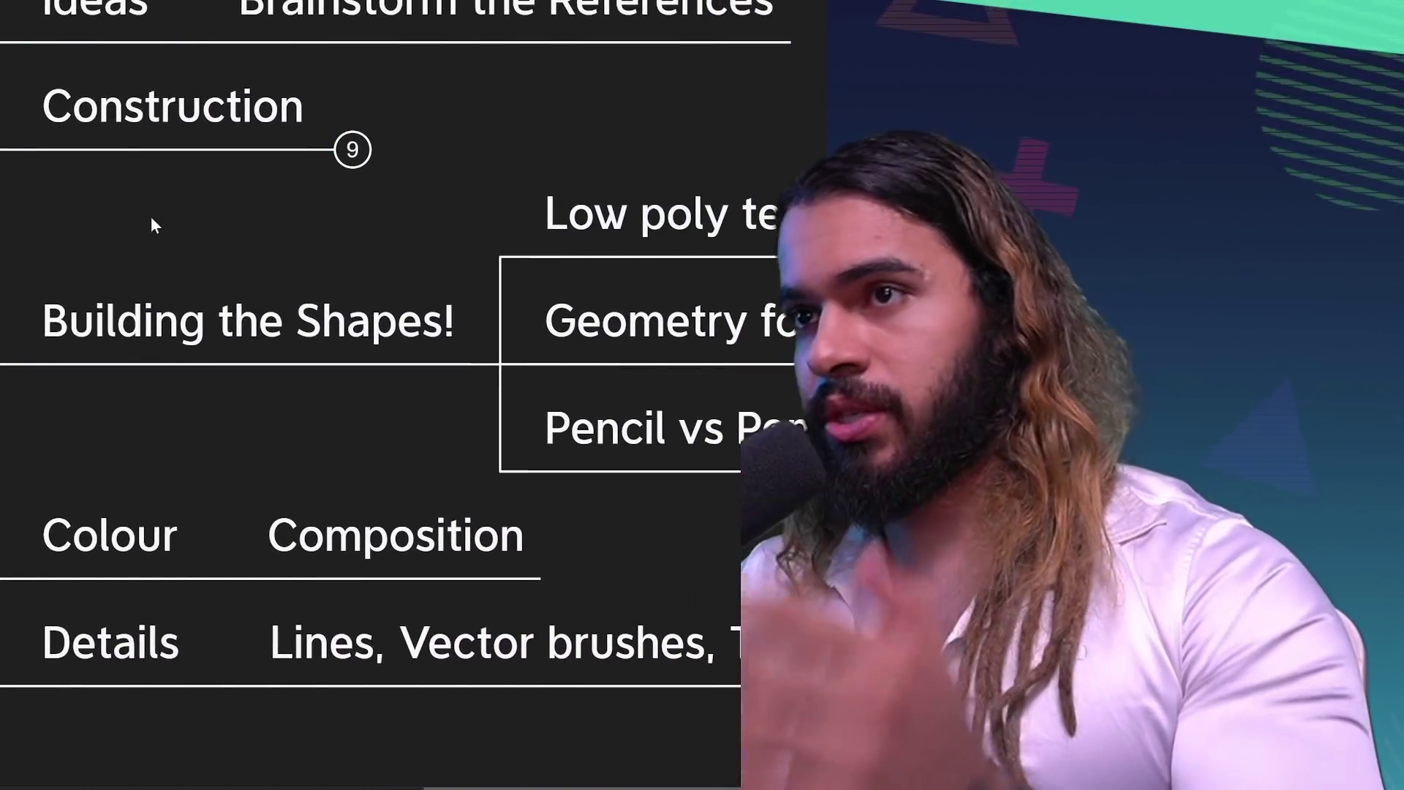
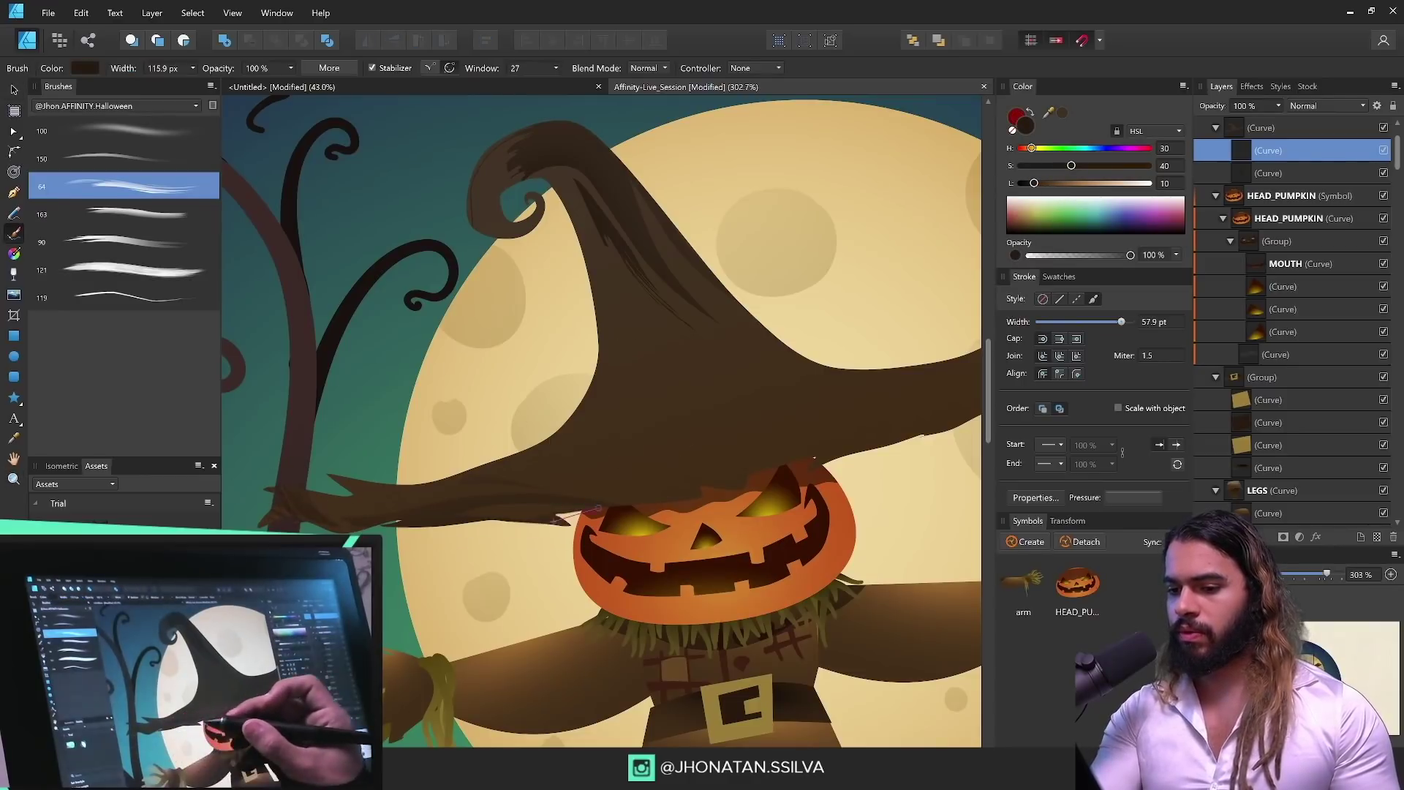
Step: Paint dark brown bristle strokes along the underside of the scarecrow's hat brim and down the left edge of its cone
drag(840, 451, 729, 465)
drag(505, 520, 545, 501)
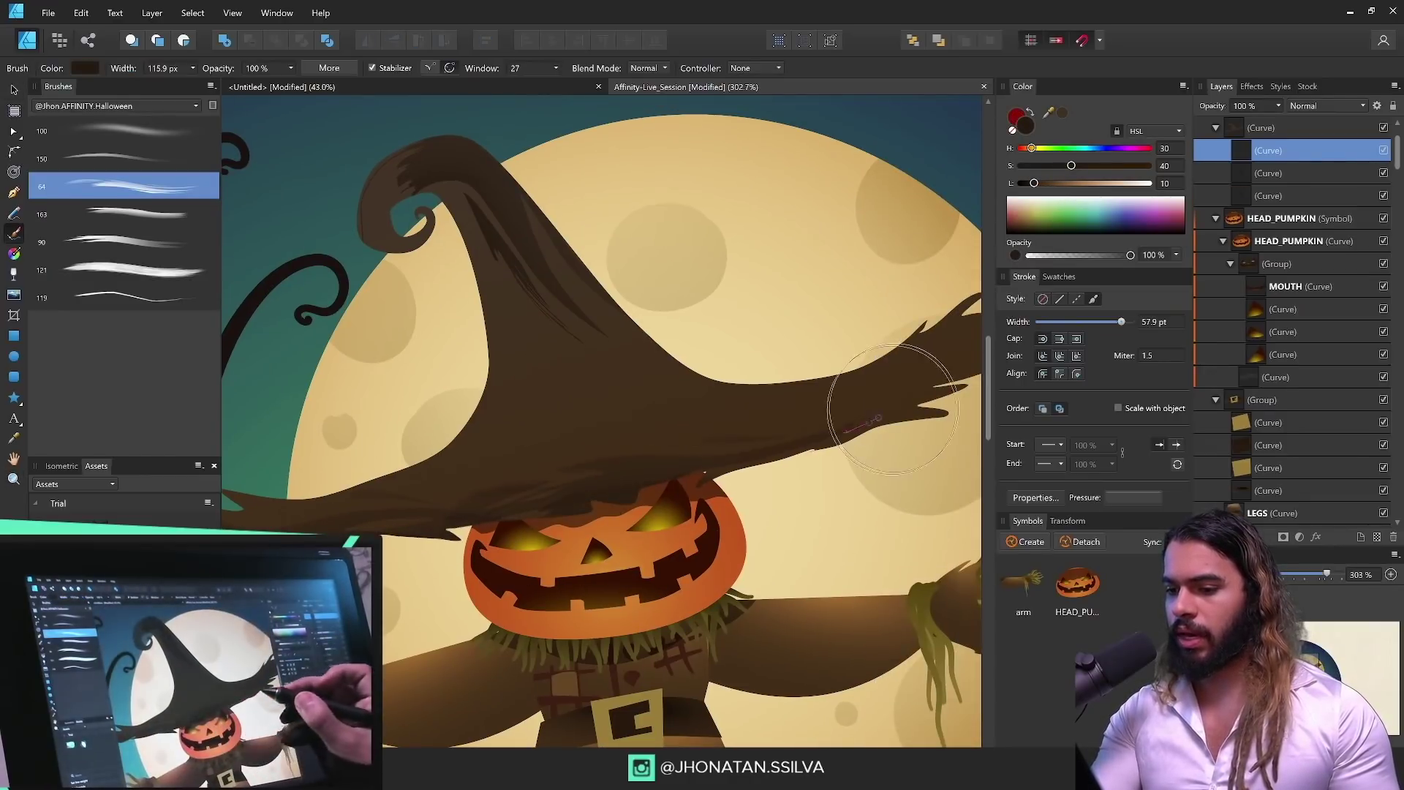
drag(893, 408, 896, 407)
mouse_move(885, 438)
mouse_down()
mouse_move(794, 463)
mouse_move(841, 431)
mouse_move(602, 523)
mouse_move(849, 436)
mouse_up()
key(z)
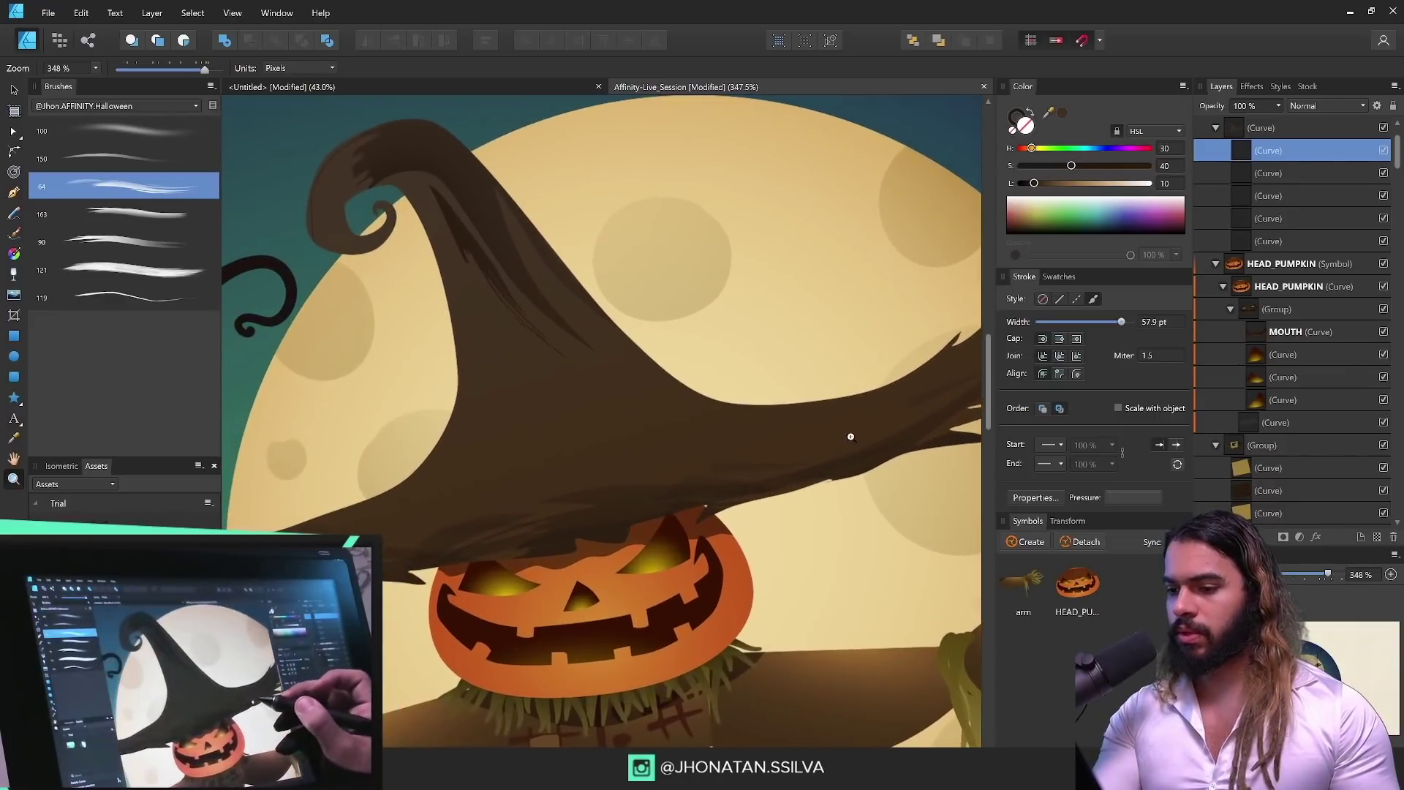
key(b)
mouse_move(439, 510)
mouse_down()
mouse_move(682, 491)
mouse_move(556, 523)
mouse_move(698, 446)
mouse_move(706, 256)
mouse_move(775, 408)
mouse_move(756, 385)
mouse_up()
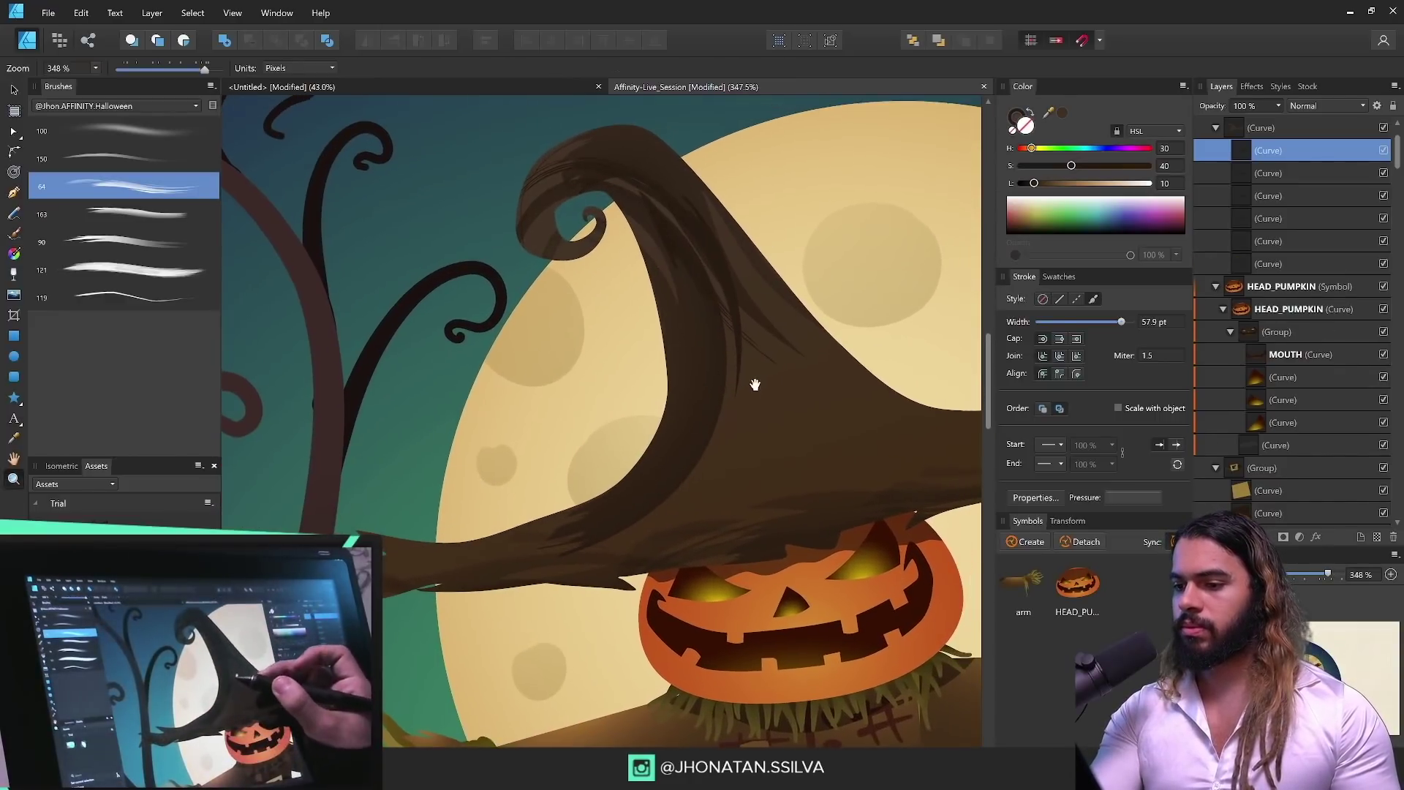
mouse_move(907, 409)
mouse_down()
mouse_move(775, 429)
mouse_move(571, 368)
mouse_up()
Step: Paint a 60.5 pt light brown stroke (H 30, S 31, L 55) with the Jhon.Octopus 2 brush along the hat's right edge, from curled tip to brim
key(z)
key(b)
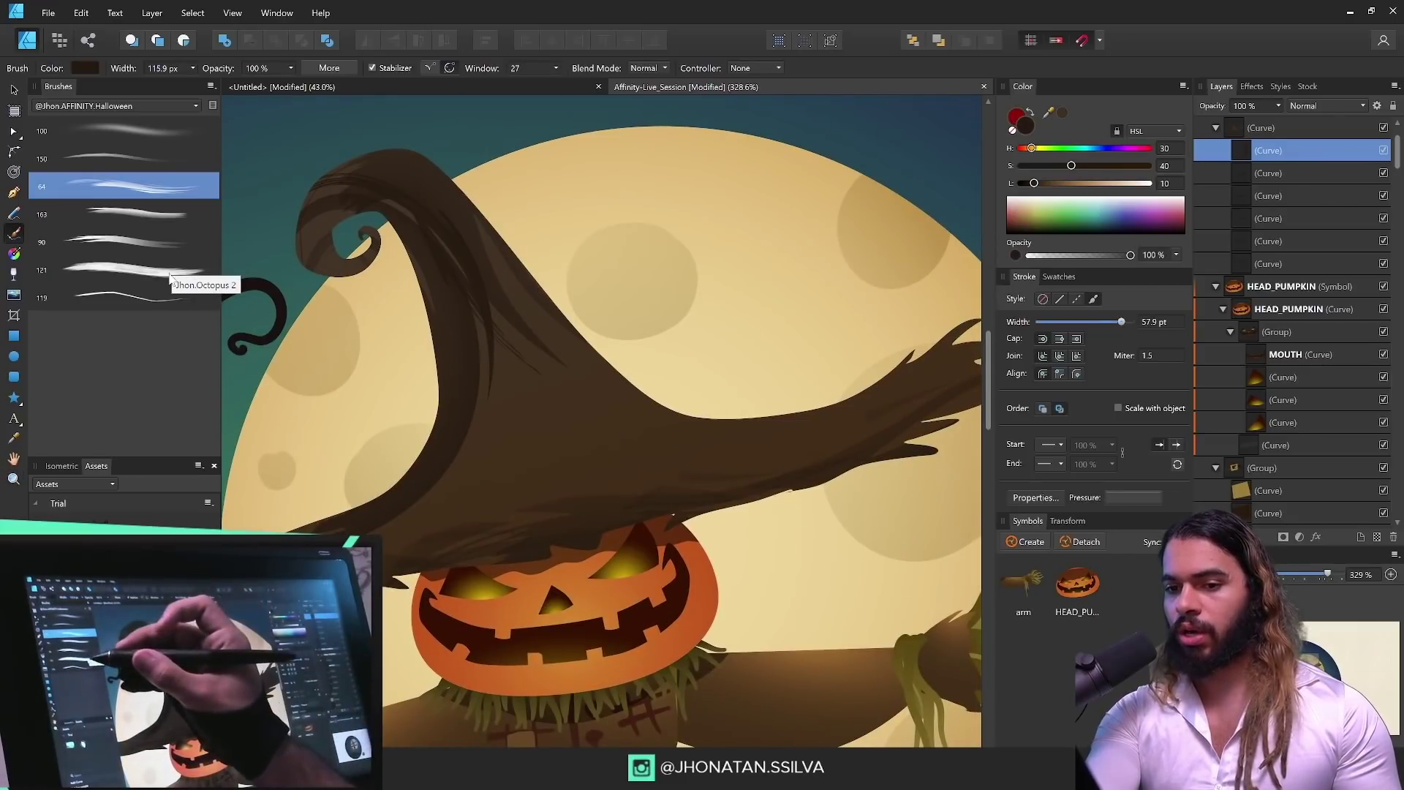
click(170, 277)
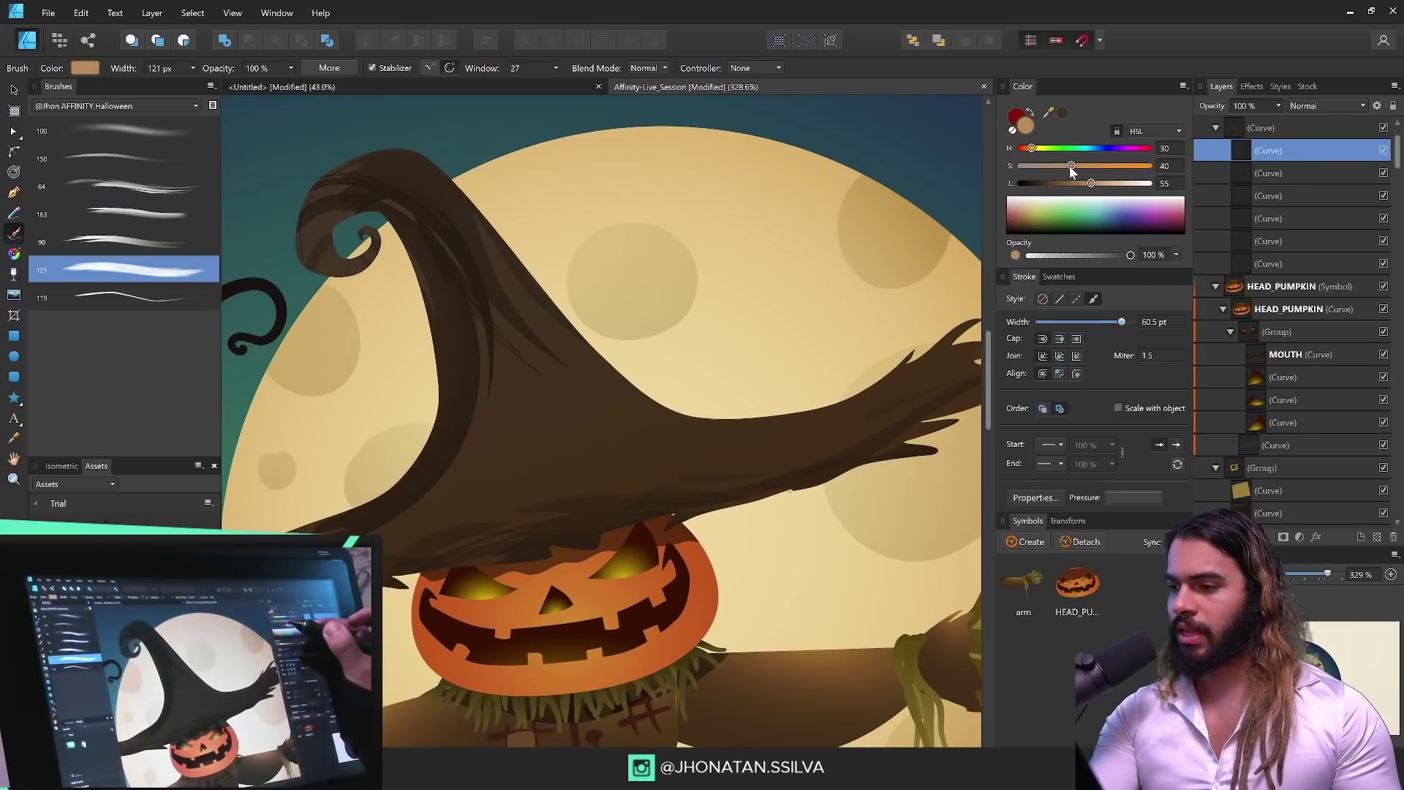
scroll(787, 399, down, 2)
drag(729, 397, 692, 426)
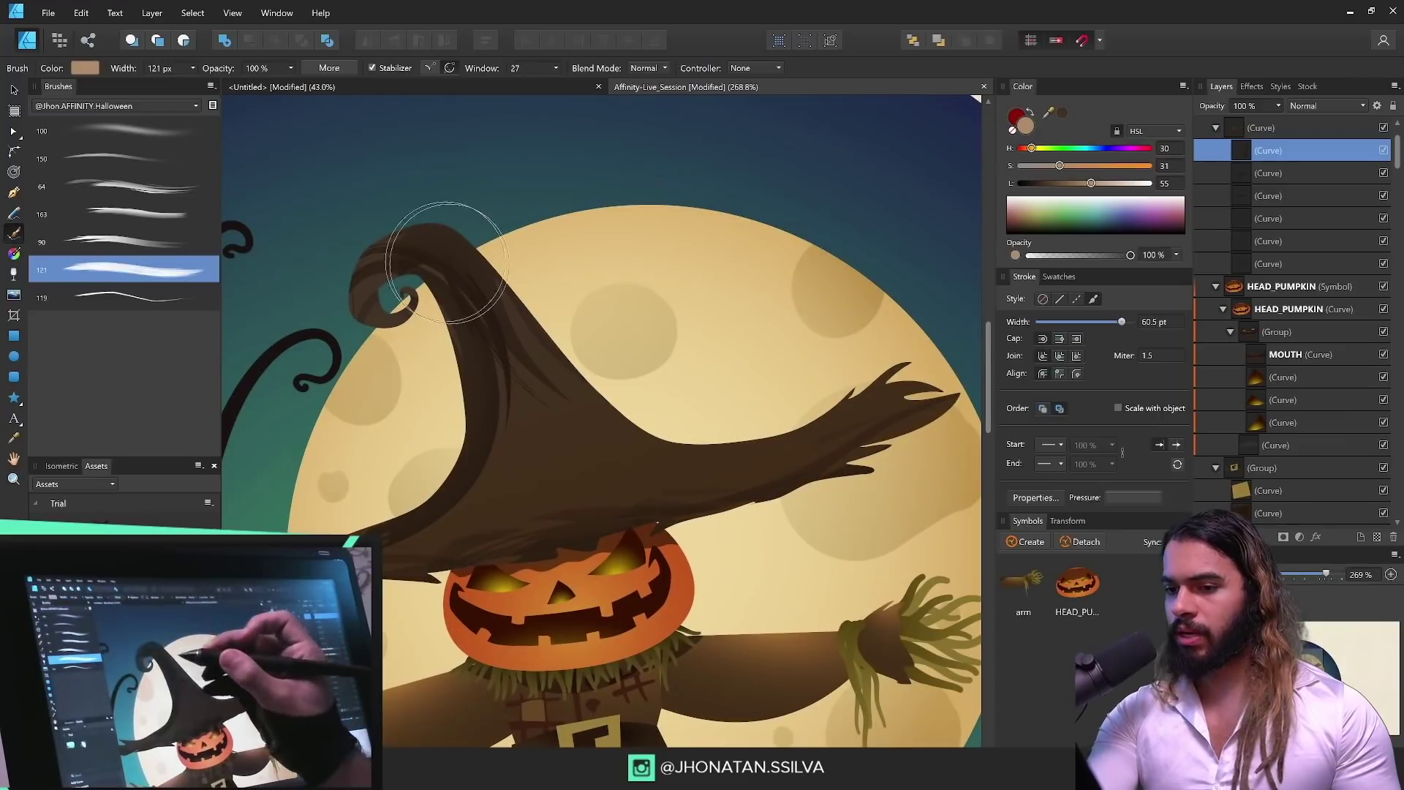
mouse_move(380, 230)
mouse_down()
mouse_move(504, 300)
mouse_move(563, 395)
mouse_move(665, 483)
mouse_move(855, 395)
mouse_up()
key(z)
mouse_move(687, 439)
mouse_down()
mouse_move(749, 423)
mouse_move(720, 449)
mouse_up()
Step: Simplify the light stroke's path by removing the surplus node near the hat's curled tip
key(a)
mouse_move(827, 411)
mouse_down()
mouse_move(844, 401)
mouse_move(828, 408)
mouse_up()
key(z)
drag(569, 385, 656, 373)
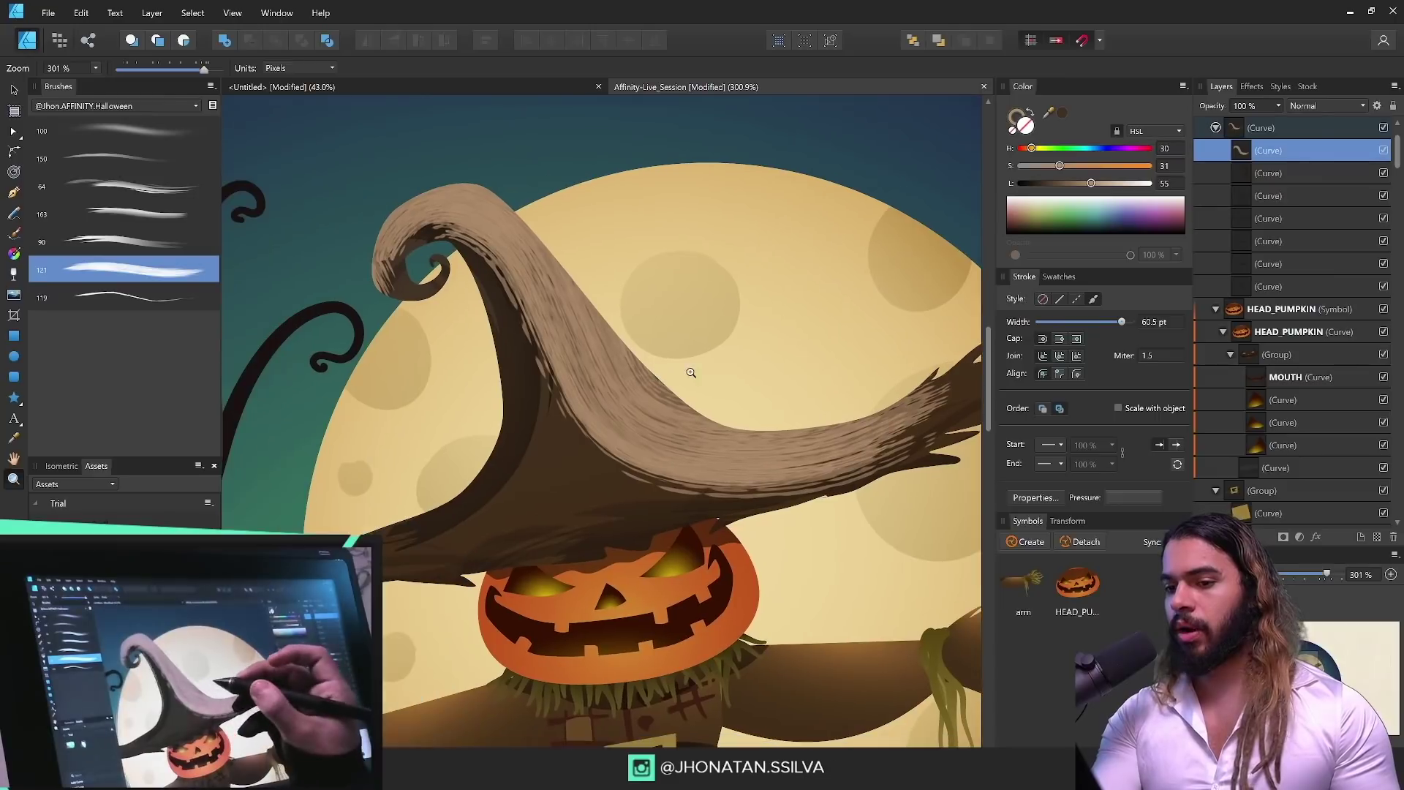
key(a)
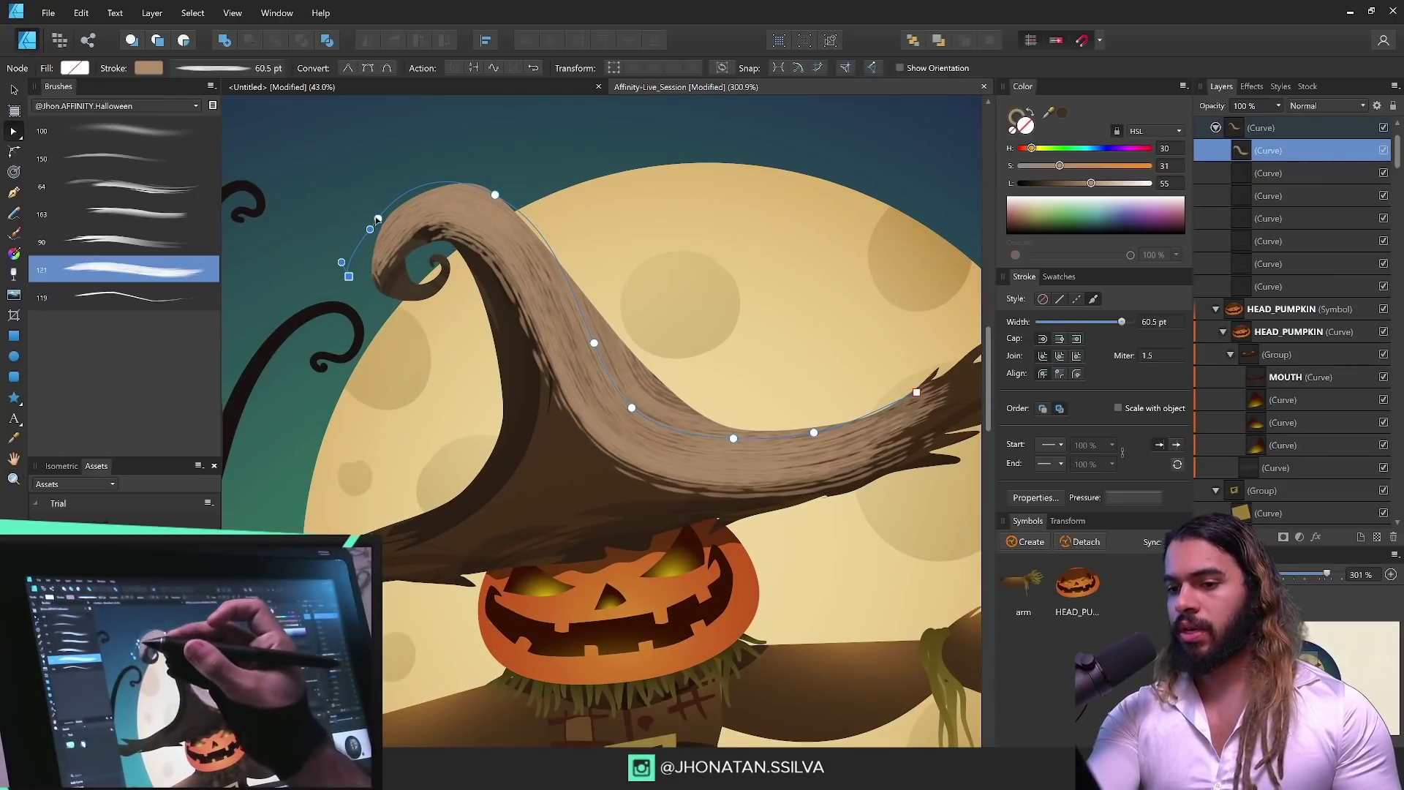
key(Delete)
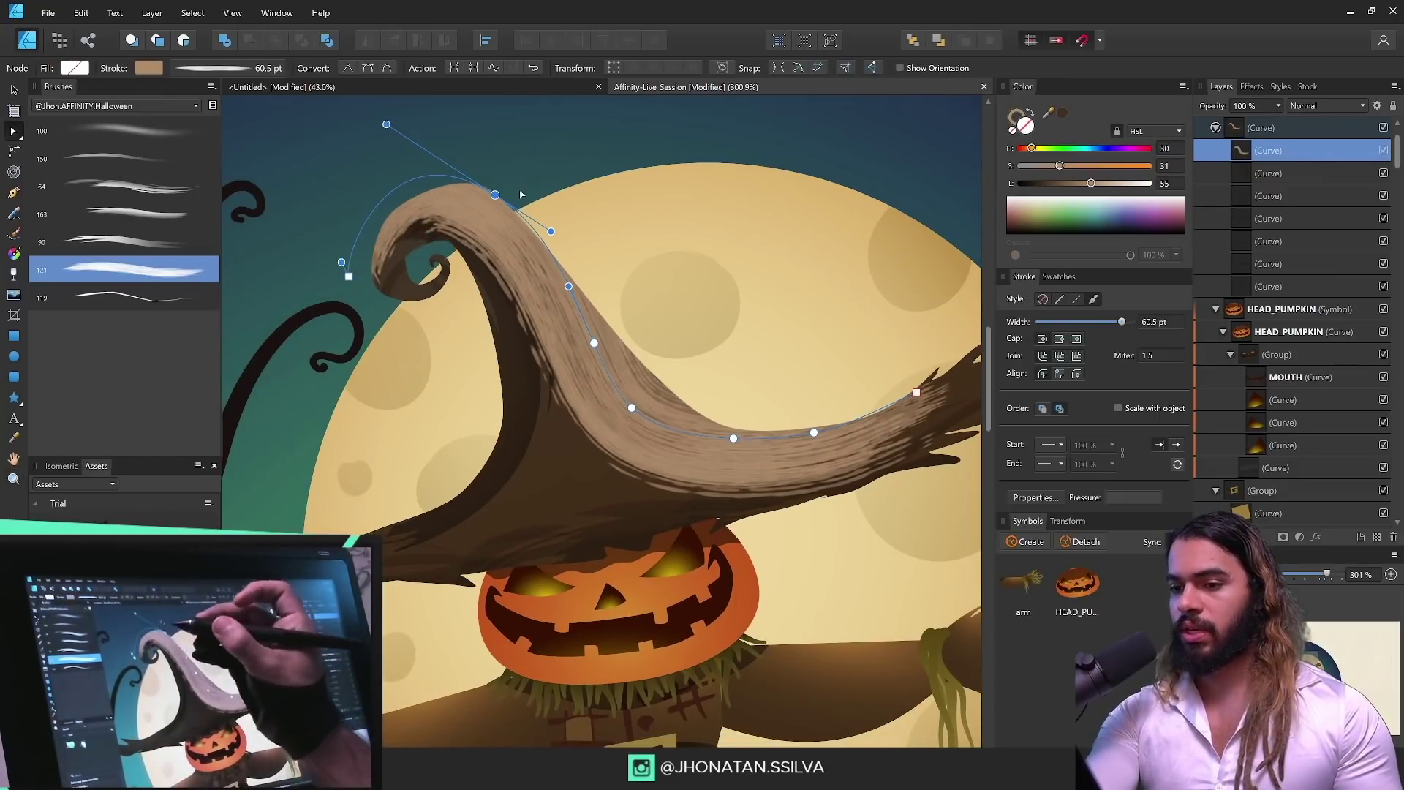
key(v)
Step: Recolour the light hat stroke to hue 49, saturation 34, lightness 47 and set its blend mode to Color Dodge
scroll(802, 251, left, 2)
click(1013, 122)
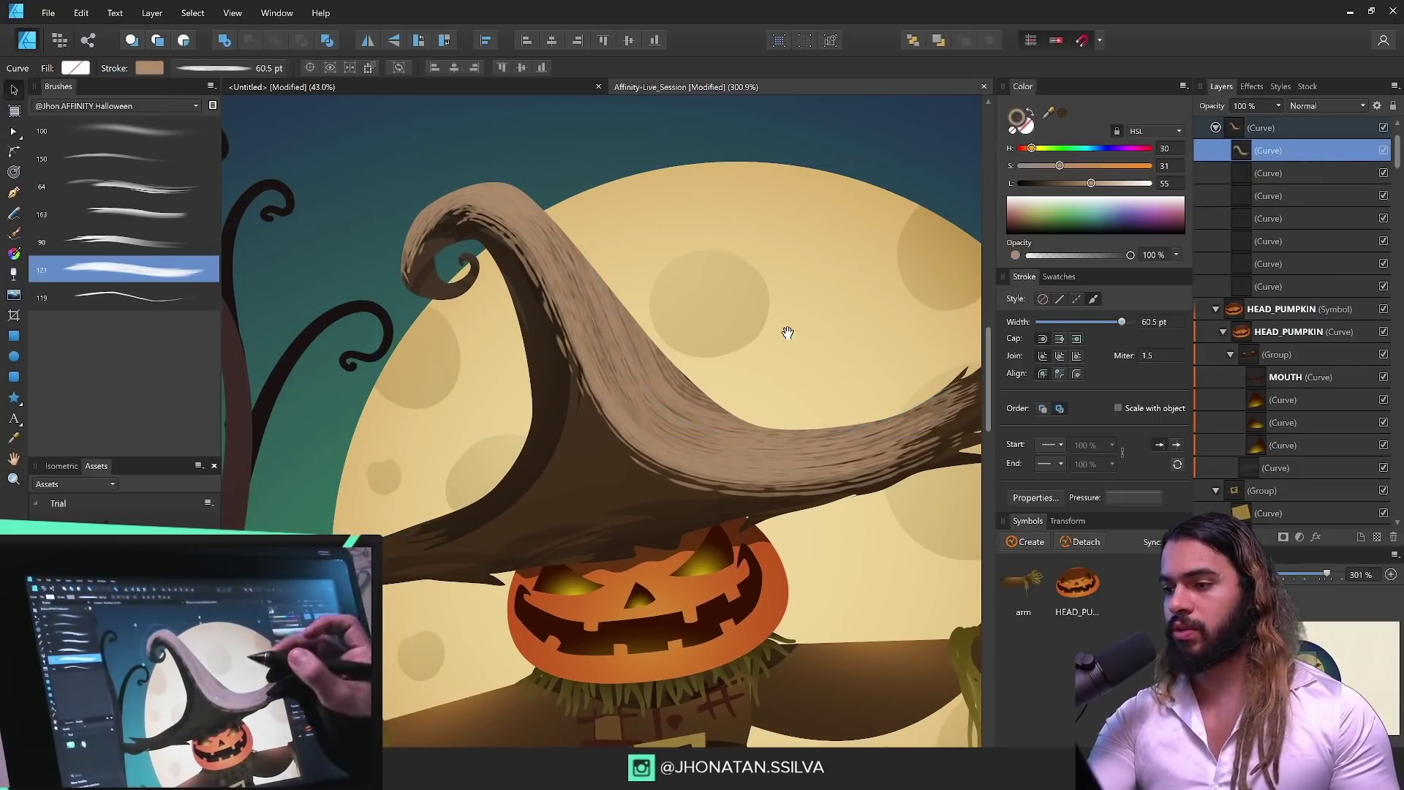
drag(787, 332, 756, 357)
mouse_move(1033, 149)
mouse_down()
mouse_move(1089, 183)
mouse_move(1037, 149)
mouse_up()
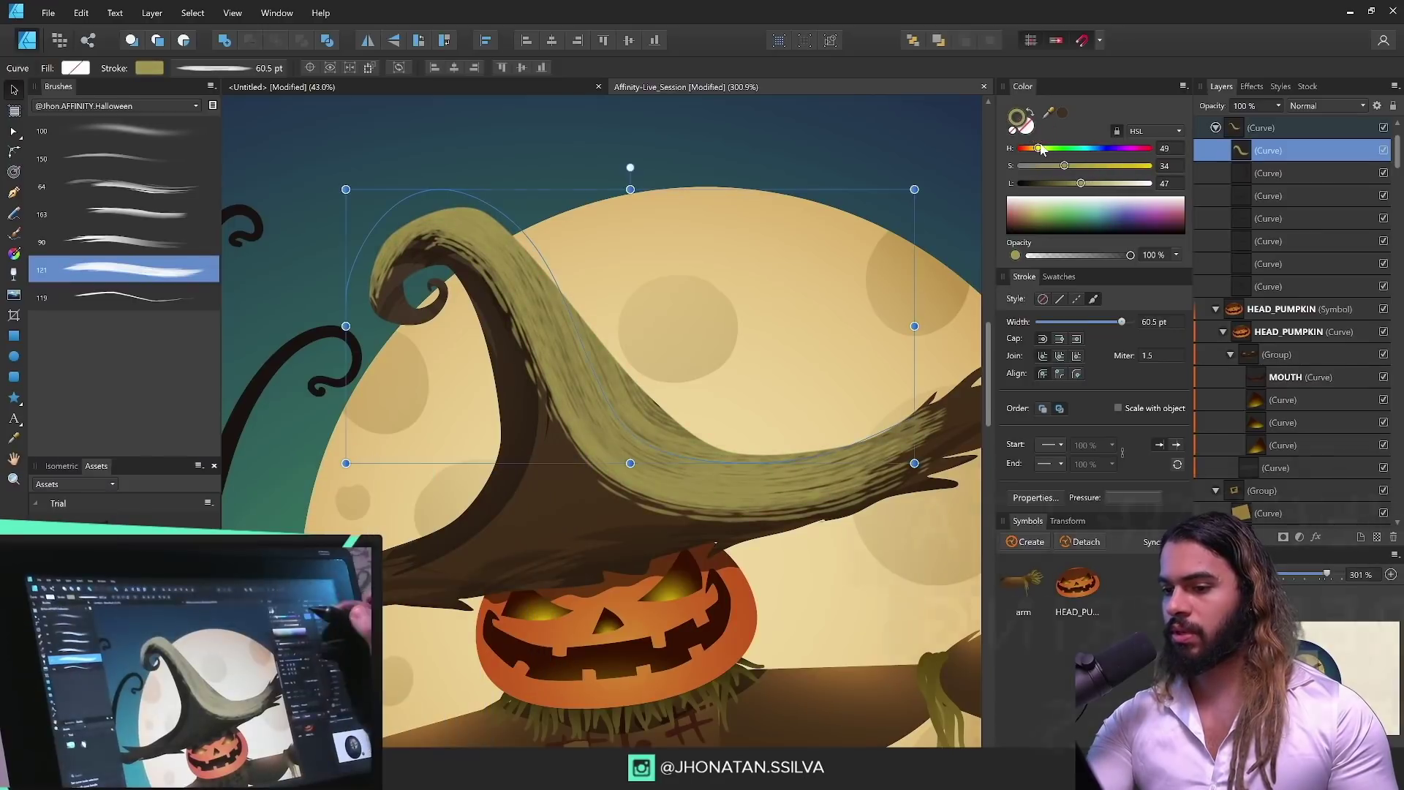
click(1334, 106)
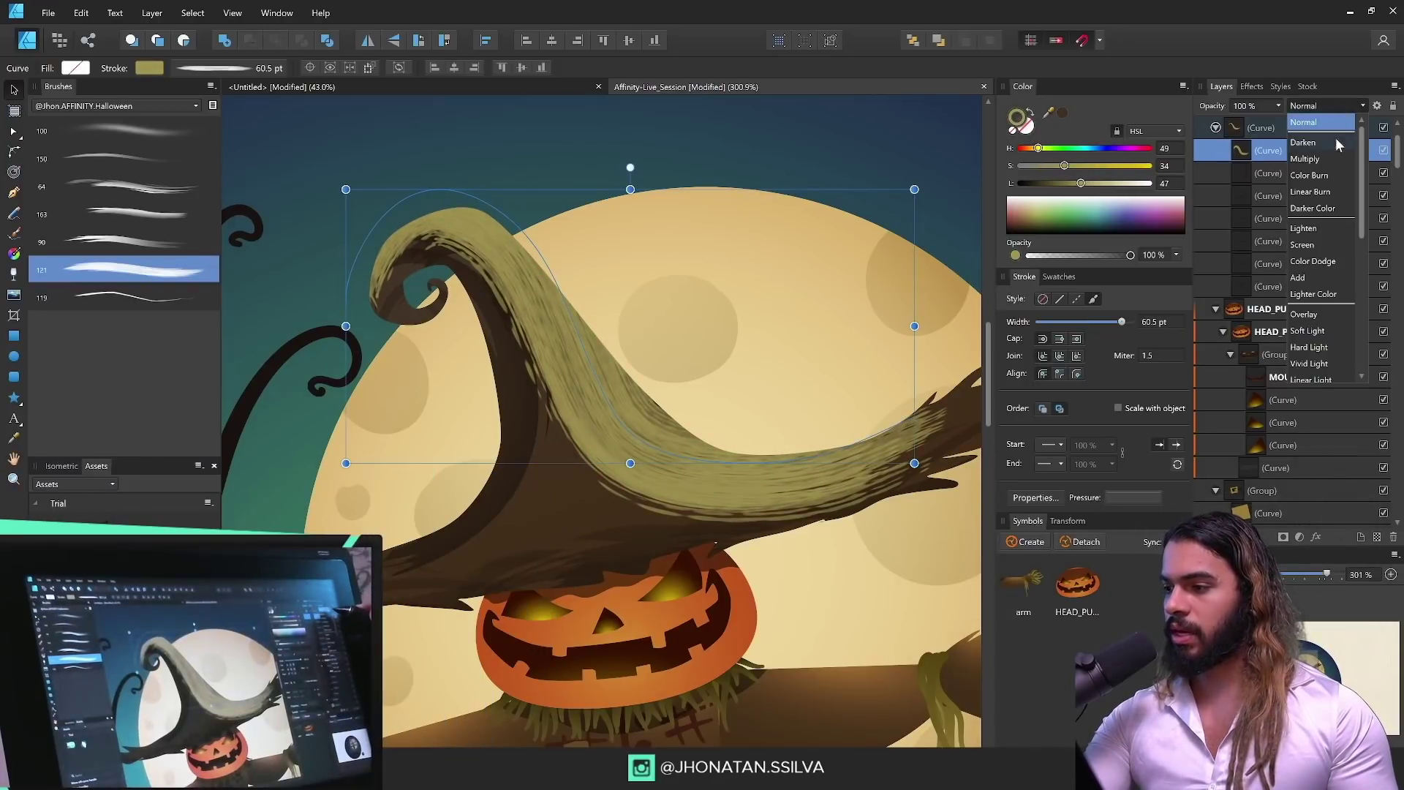
click(1319, 265)
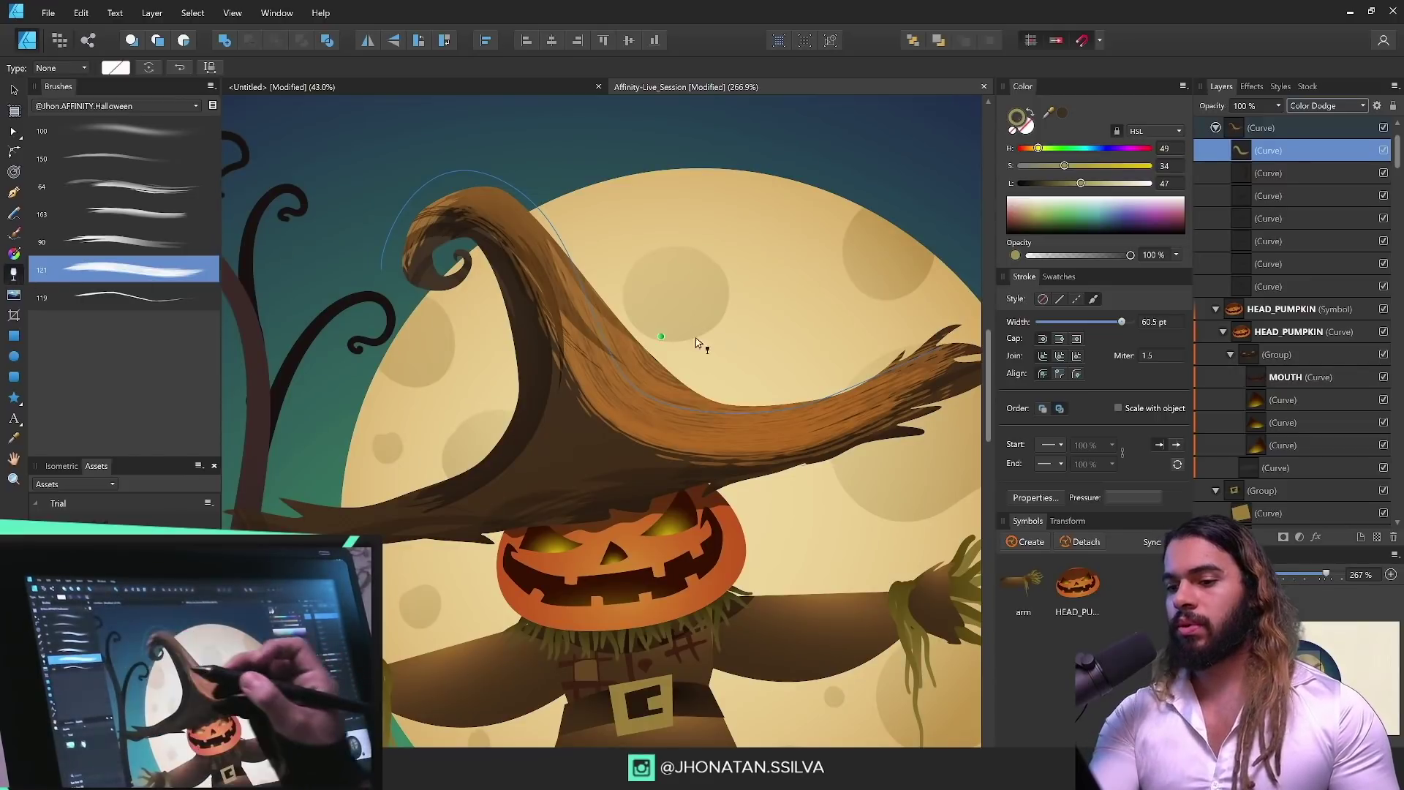
Step: Fade the hat's highlight stroke with a transparency gradient and fine-tune its node at the hat's upper bend
drag(765, 291, 693, 327)
key(space)
key(a)
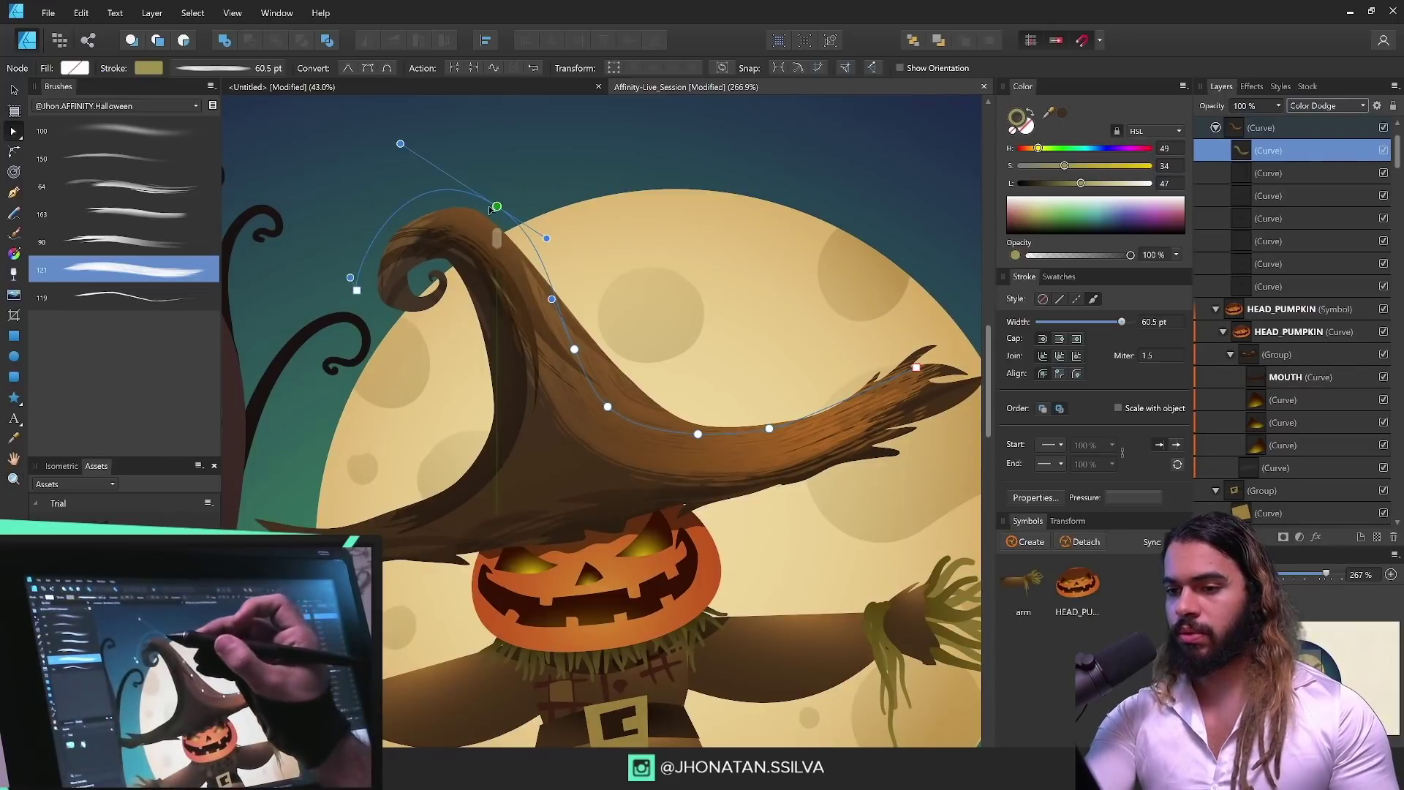
drag(490, 210, 488, 209)
key(space)
drag(670, 437, 671, 406)
key(v)
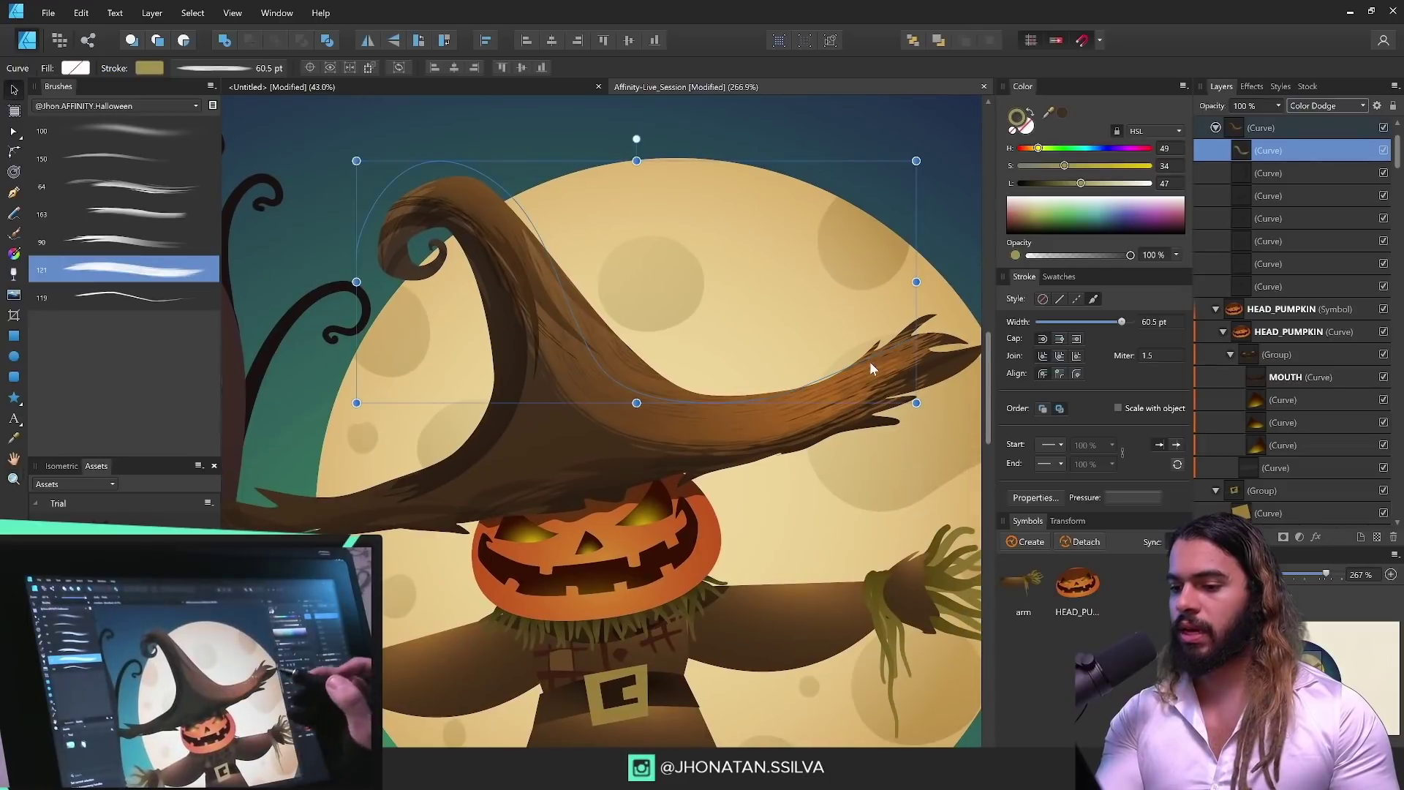
Step: Try different hues on the hat's highlight stroke and settle on teal
drag(1098, 146, 1086, 151)
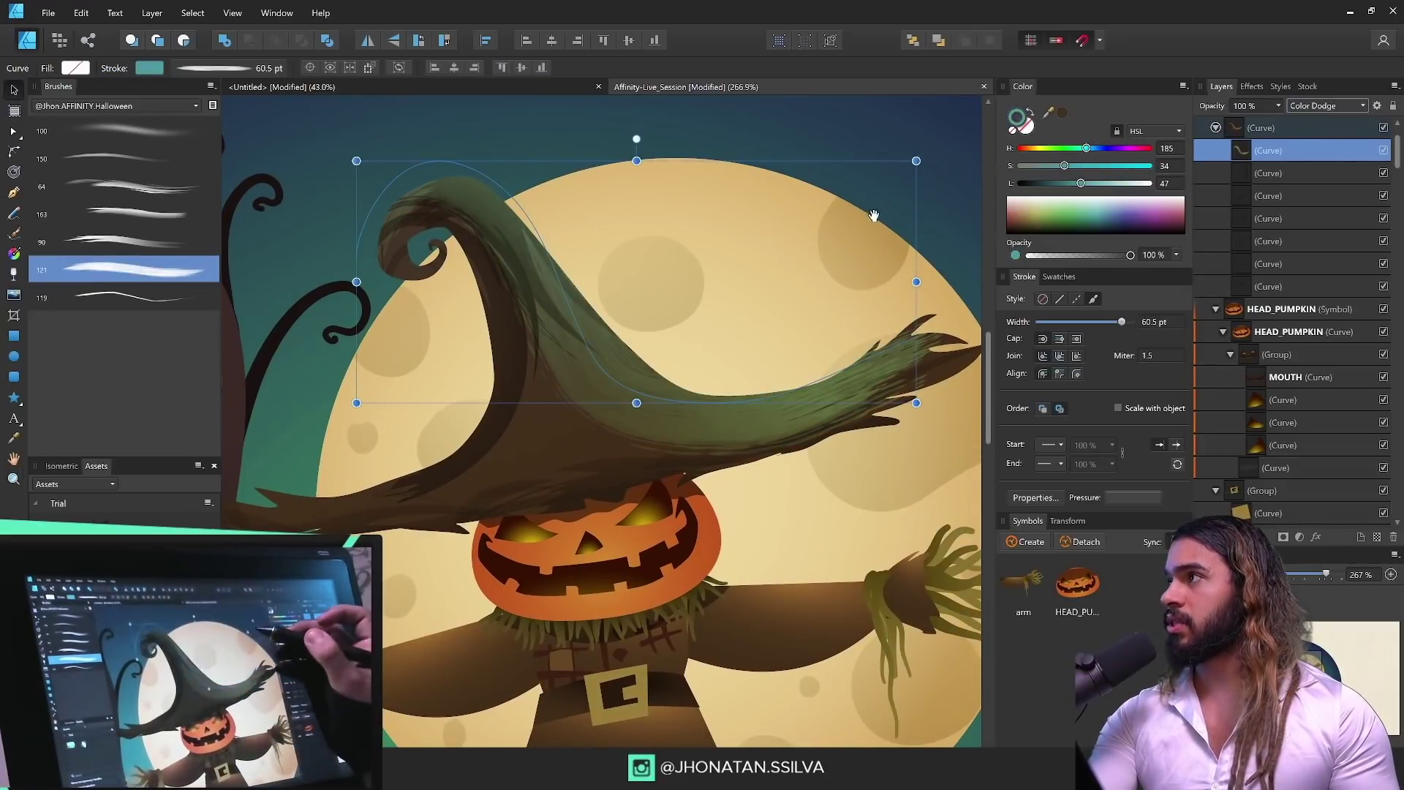
key(space)
drag(873, 215, 805, 268)
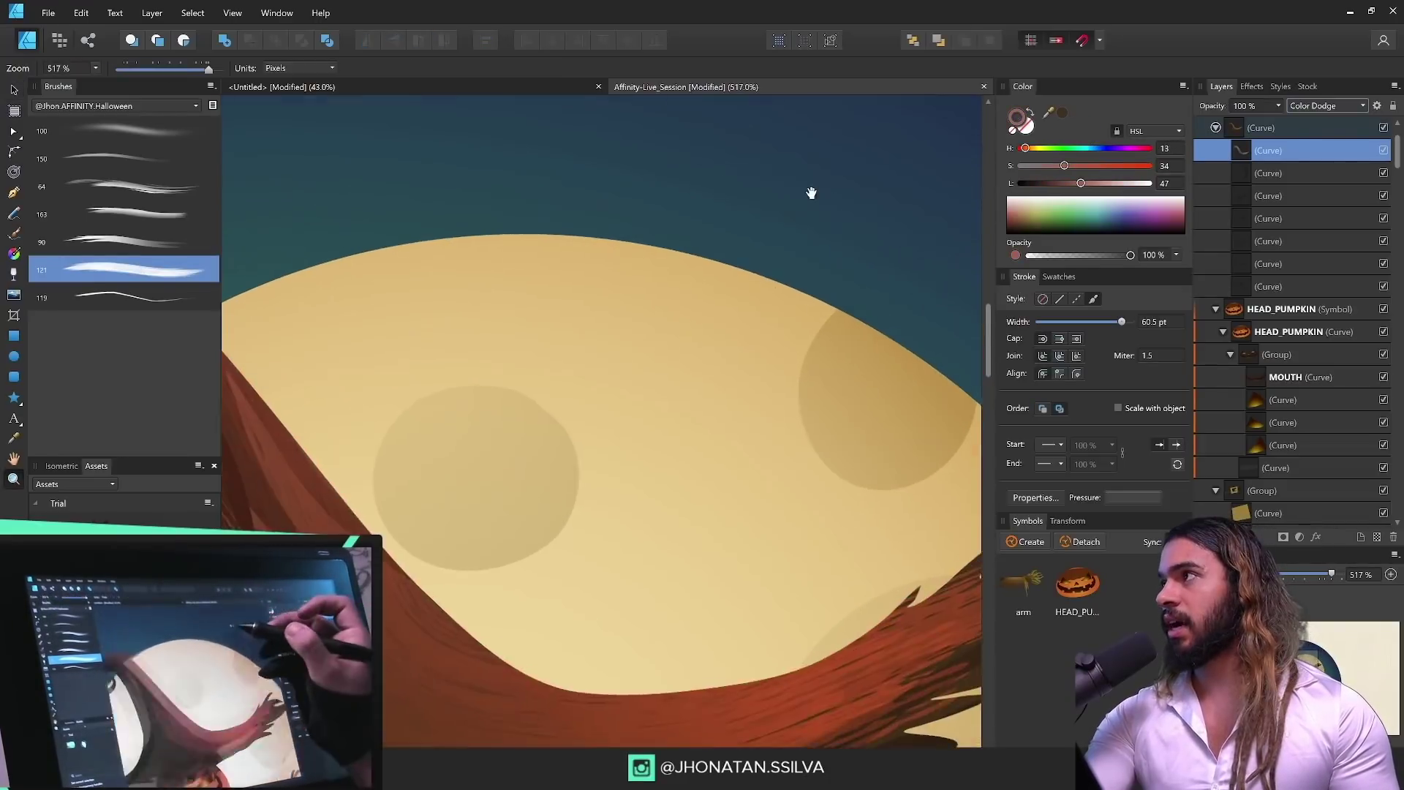
drag(811, 192, 708, 263)
key(ctrl+space)
mouse_move(1096, 148)
mouse_down()
mouse_move(1098, 166)
mouse_move(1106, 149)
mouse_move(1091, 153)
mouse_up()
Step: Paint a dark brown stroke with the 163 brush across the lower part of the hat's cone, above the brim
scroll(749, 304, down, 5)
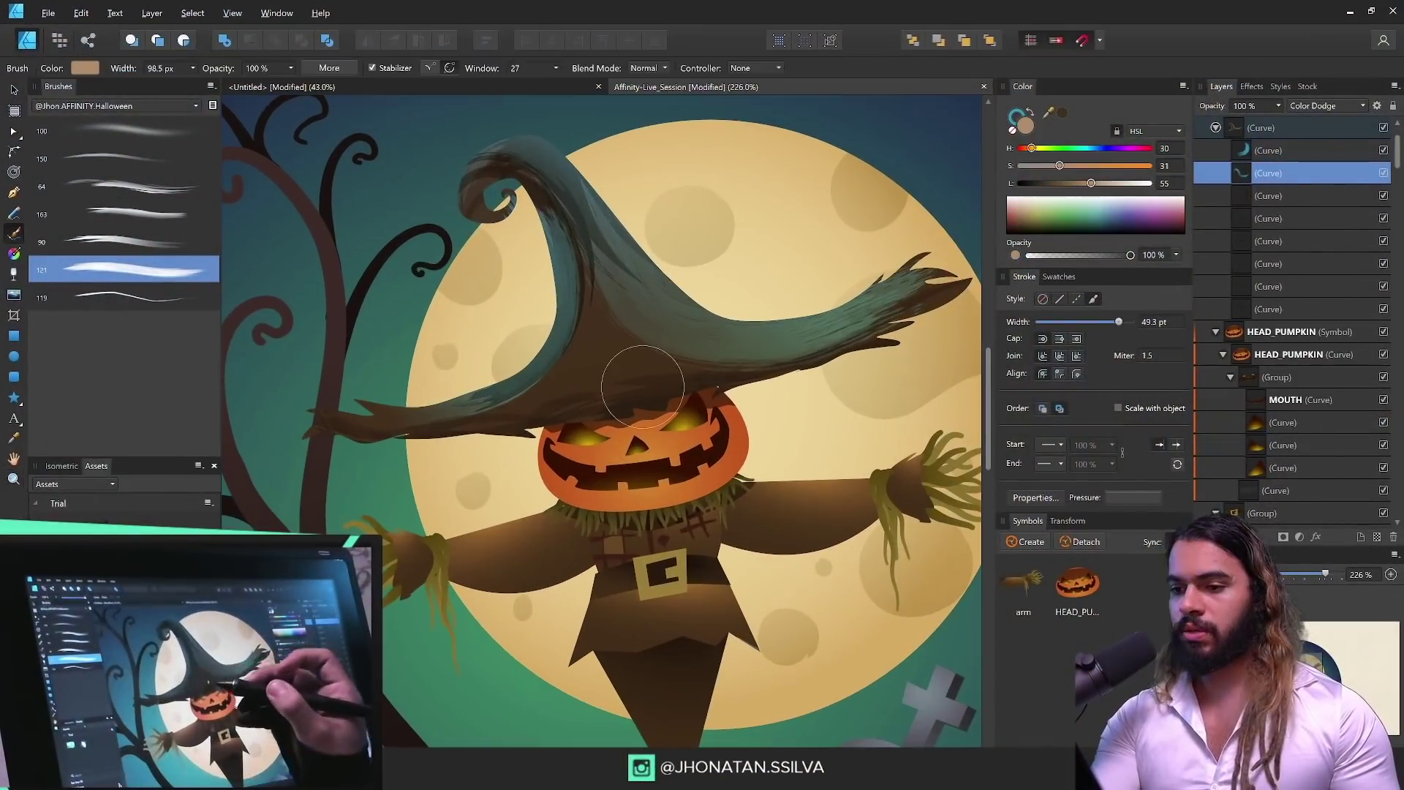
click(125, 214)
drag(602, 339, 731, 351)
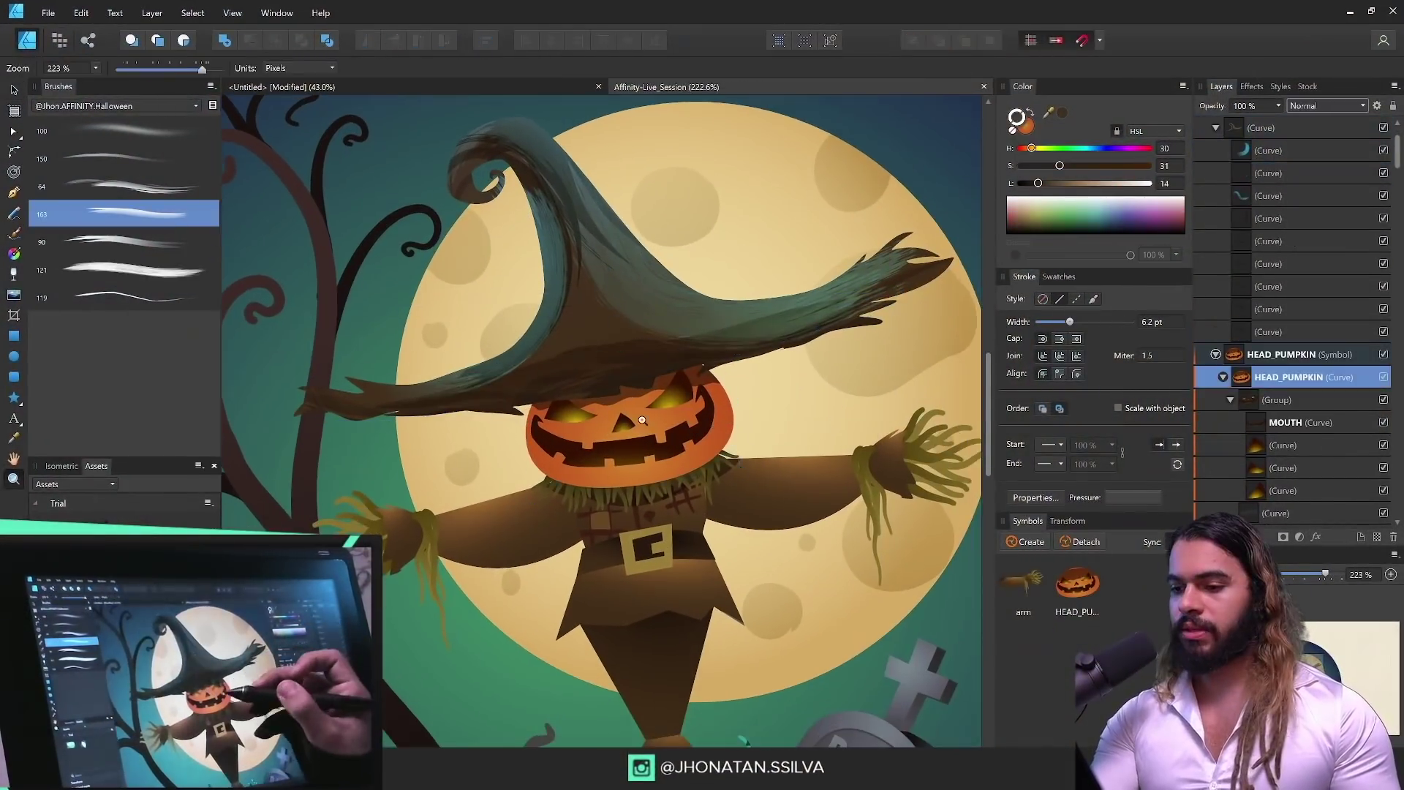
Step: Draw a thin curved rib down the right side of the pumpkin head with the Pencil tool, filled dark brown without a stroke
drag(642, 420, 694, 389)
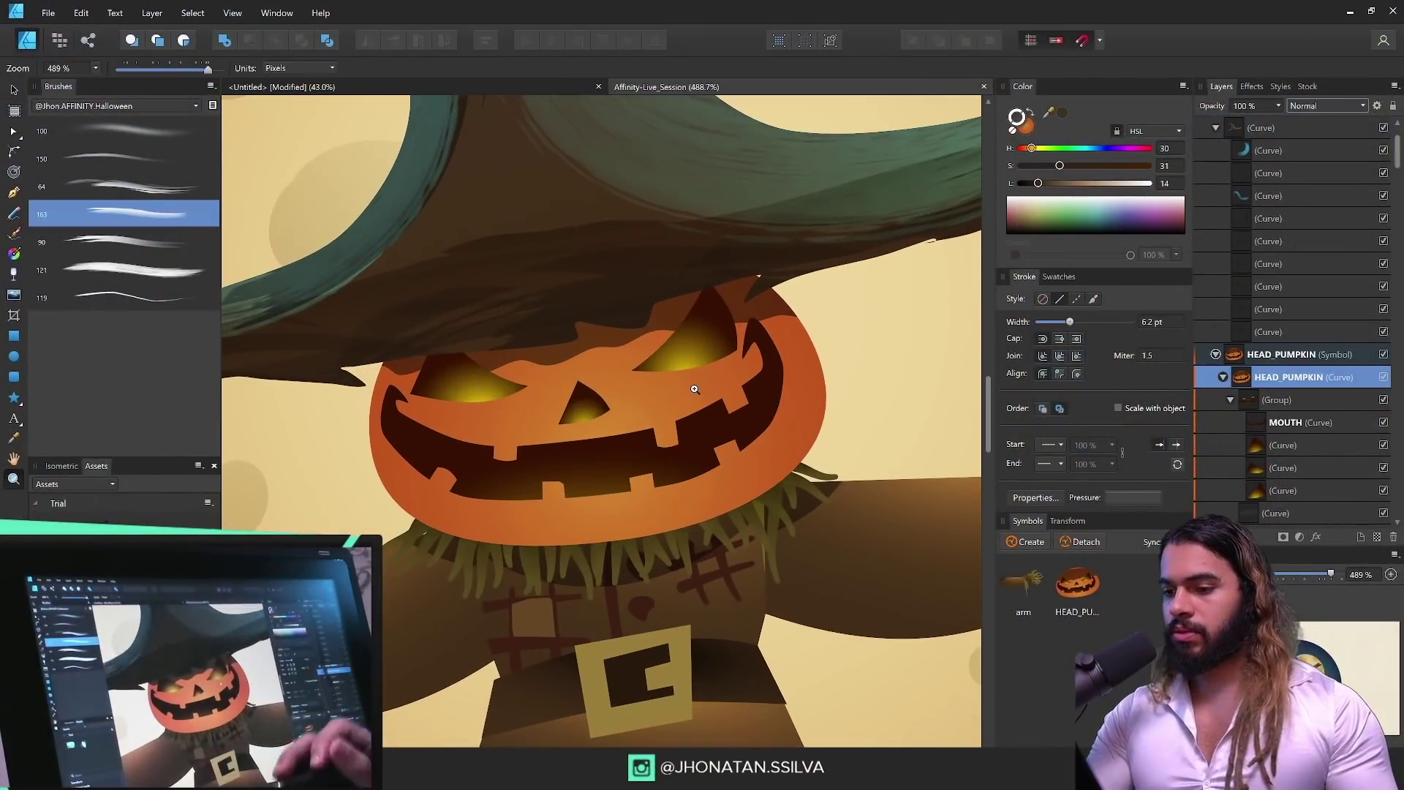
drag(746, 437, 718, 442)
key(b)
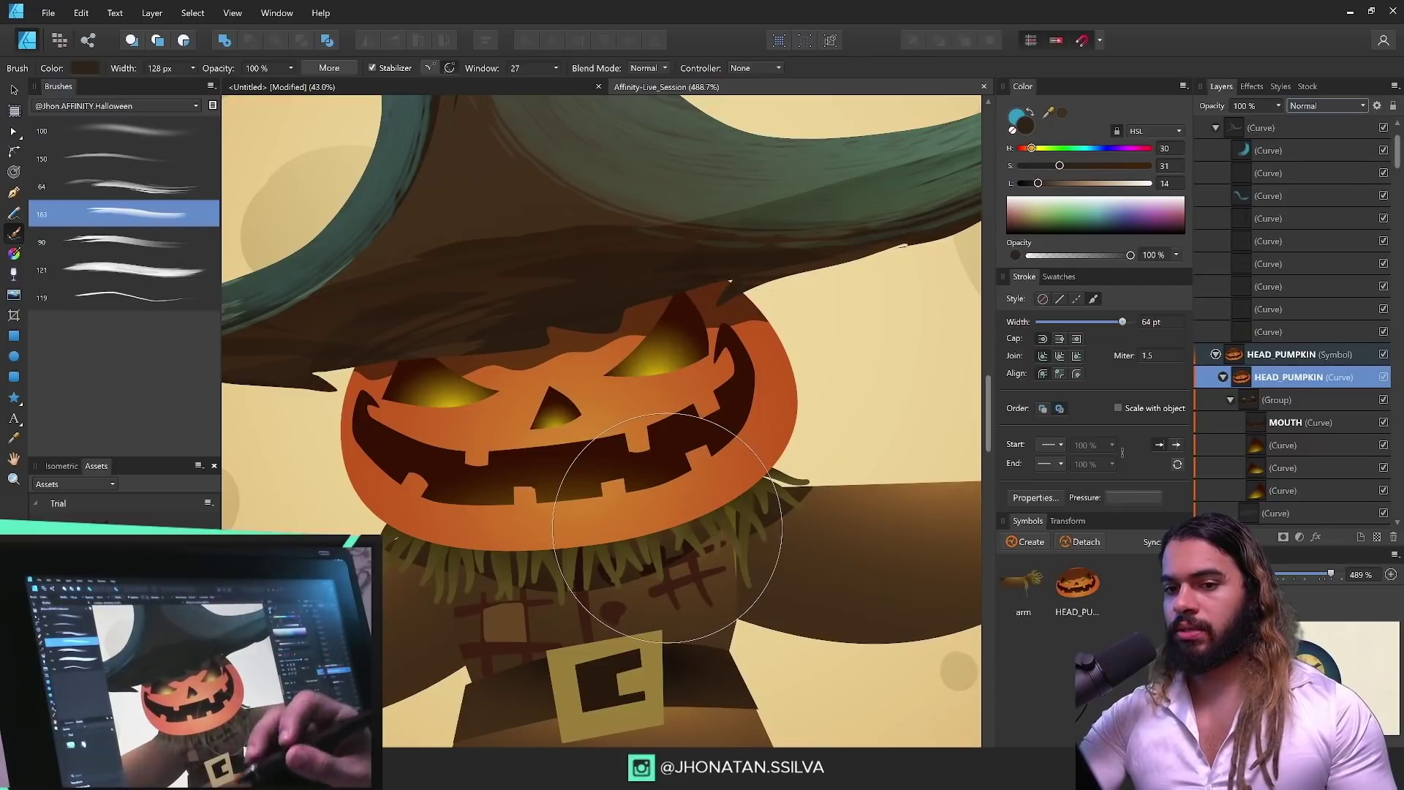
key(z)
drag(651, 422, 662, 418)
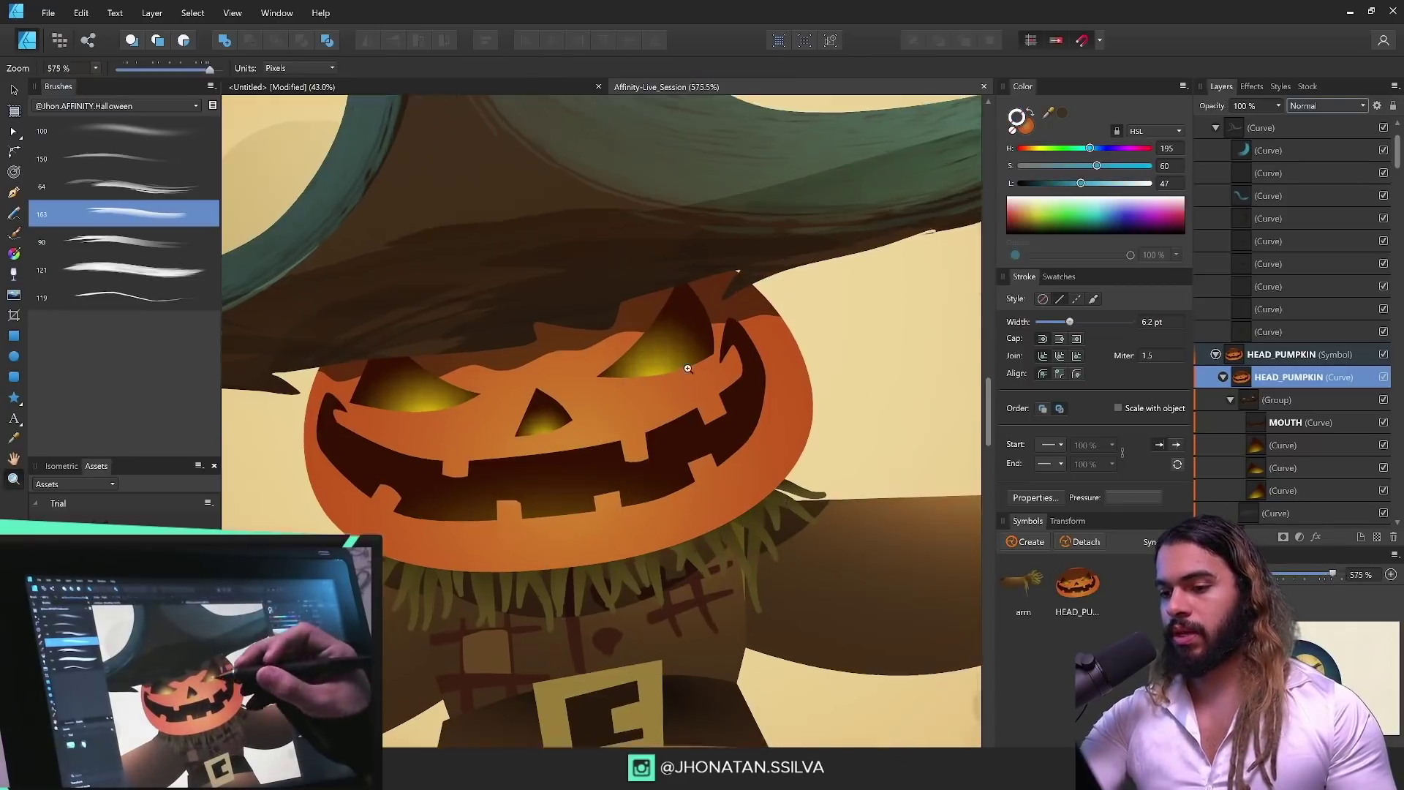
drag(601, 544, 634, 555)
key(n)
drag(732, 352, 733, 564)
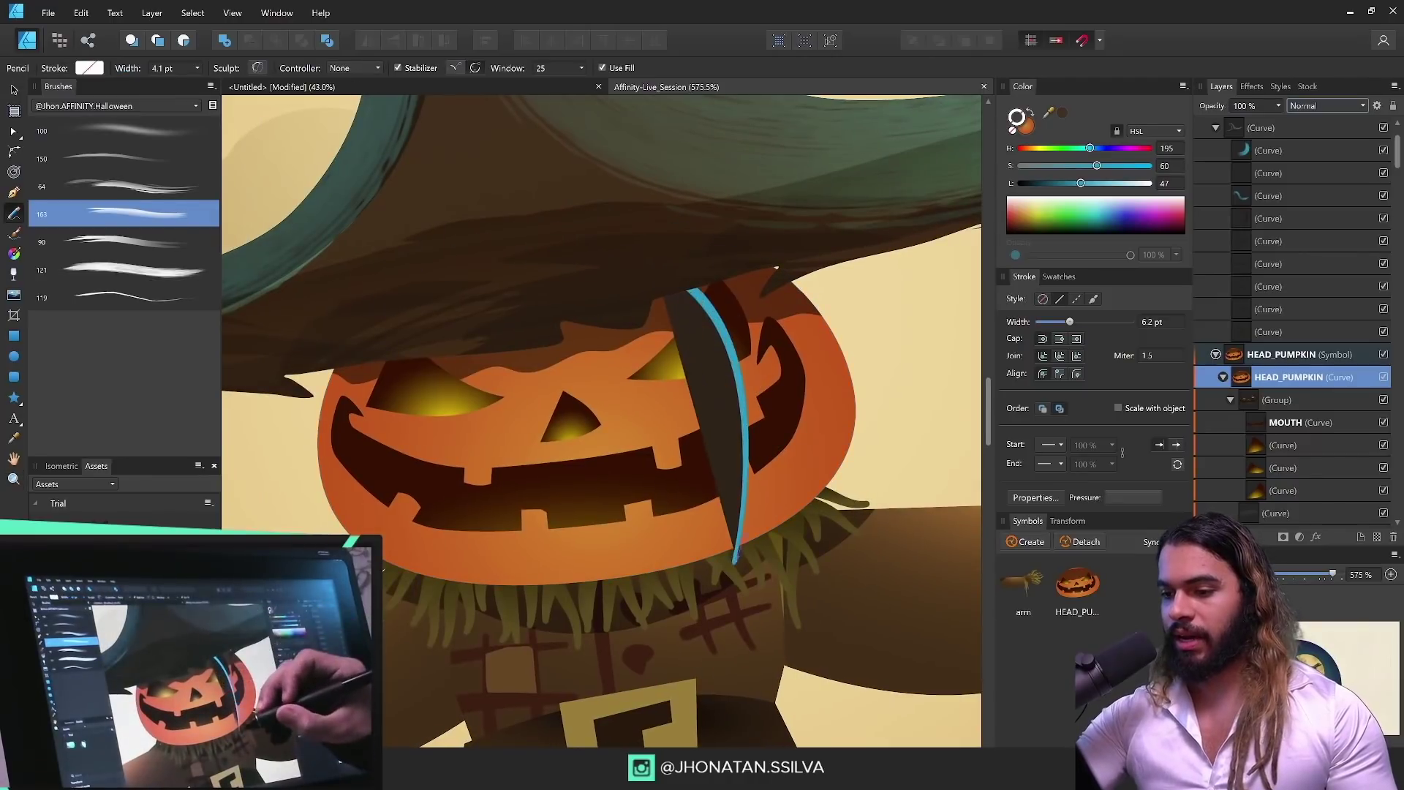
key(v)
click(1026, 126)
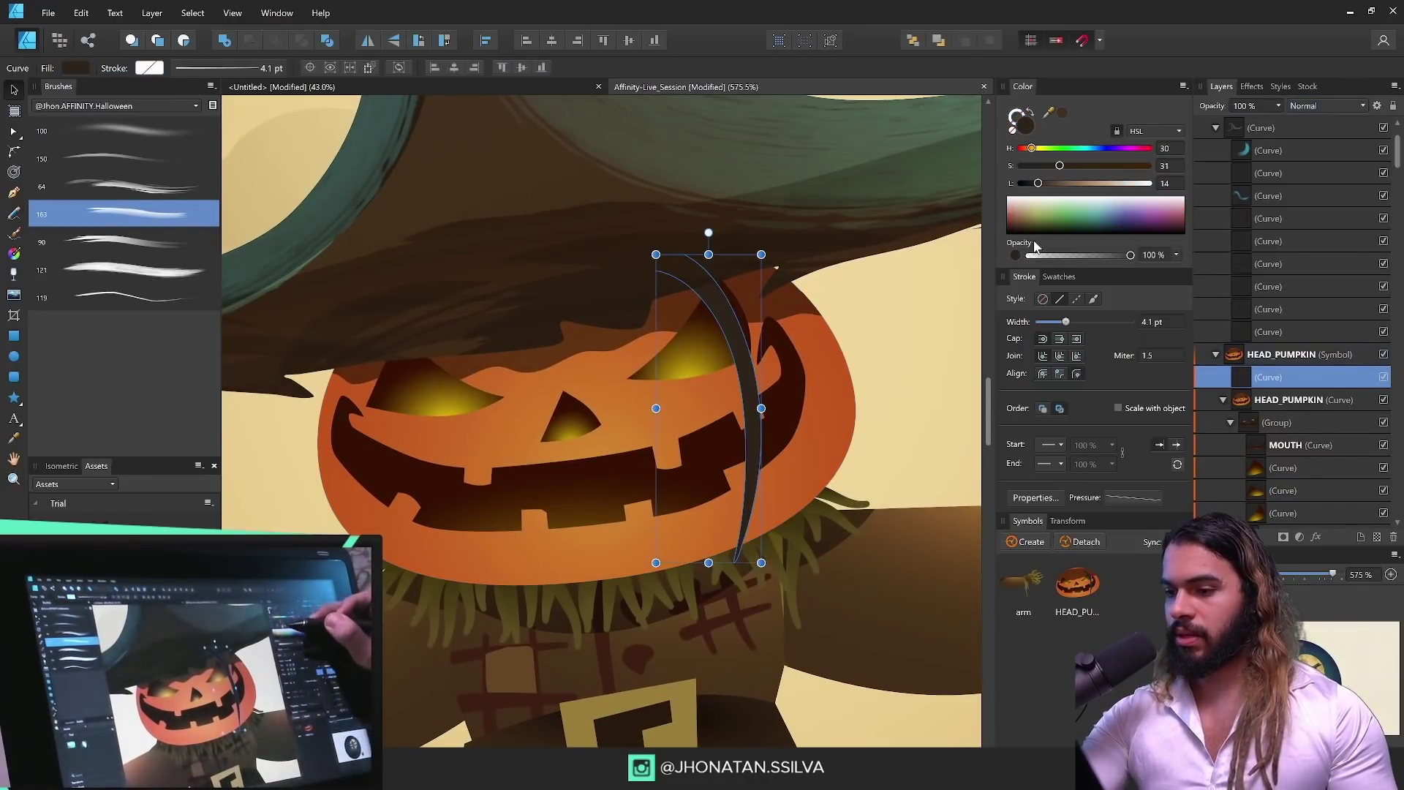
Step: Nest the rib shape inside the pumpkin head below the face group, and hide the face group
drag(1289, 373, 1260, 439)
key(ctrl+z)
click(1383, 400)
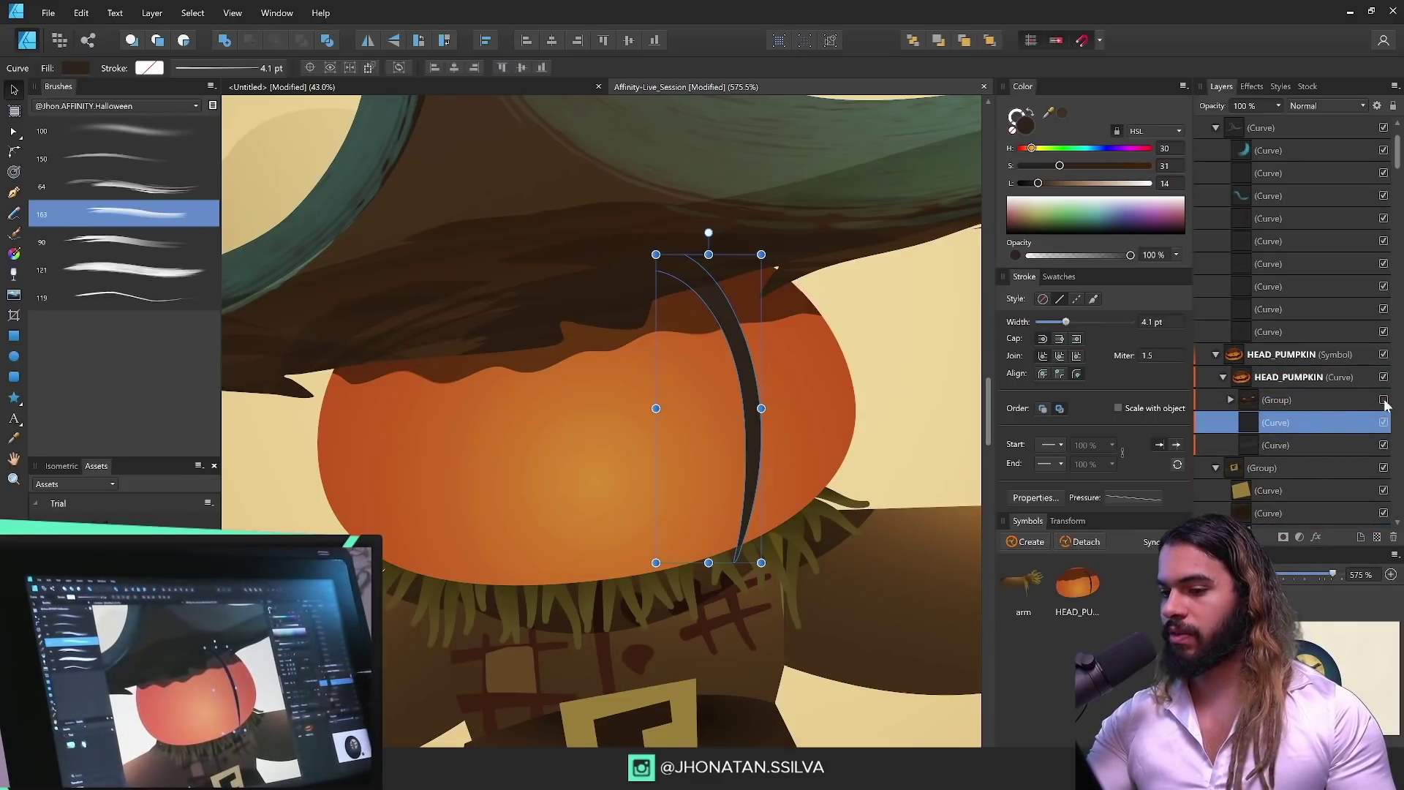
Step: Recolour the rib shape to reddish brown with hue 20, saturation 57 and lightness 23
key(z)
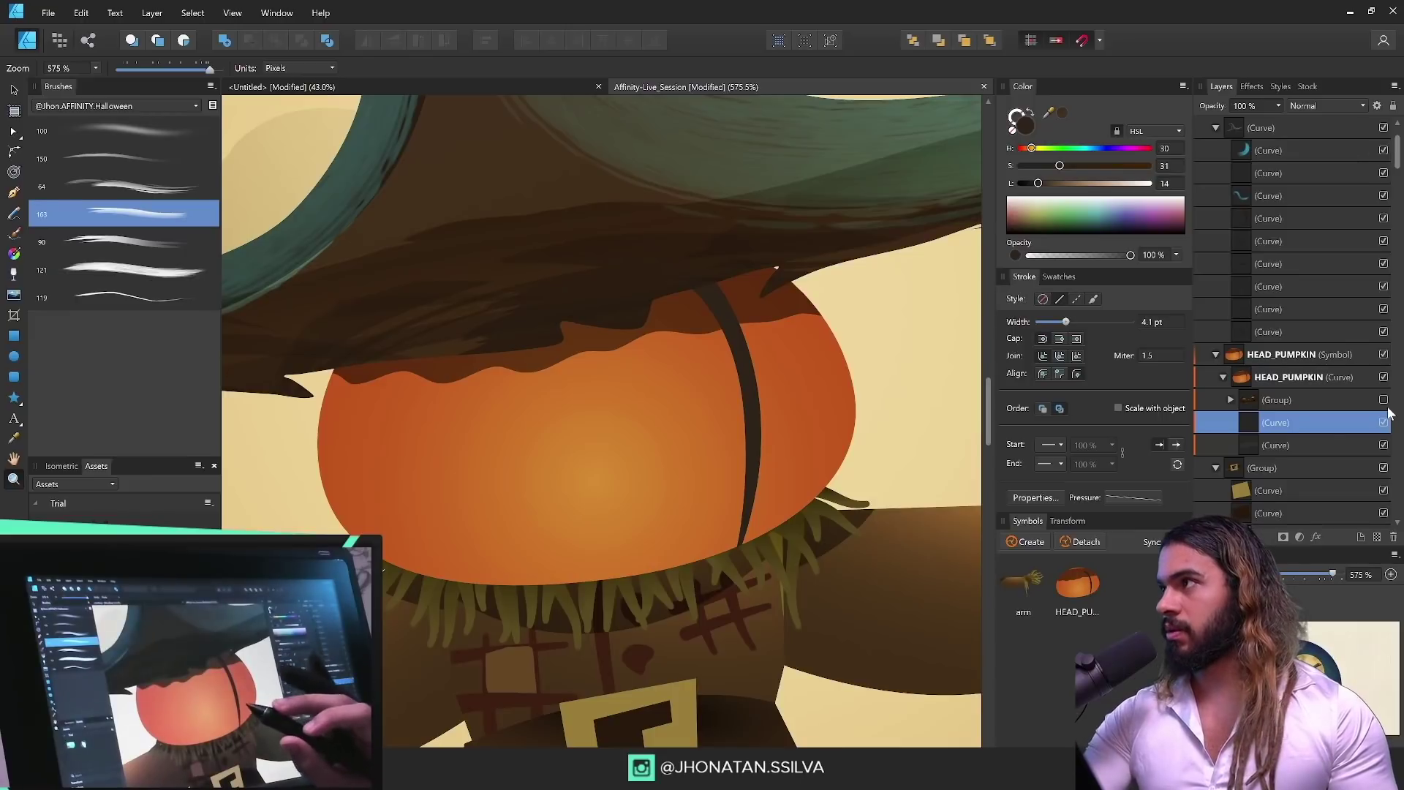
key(v)
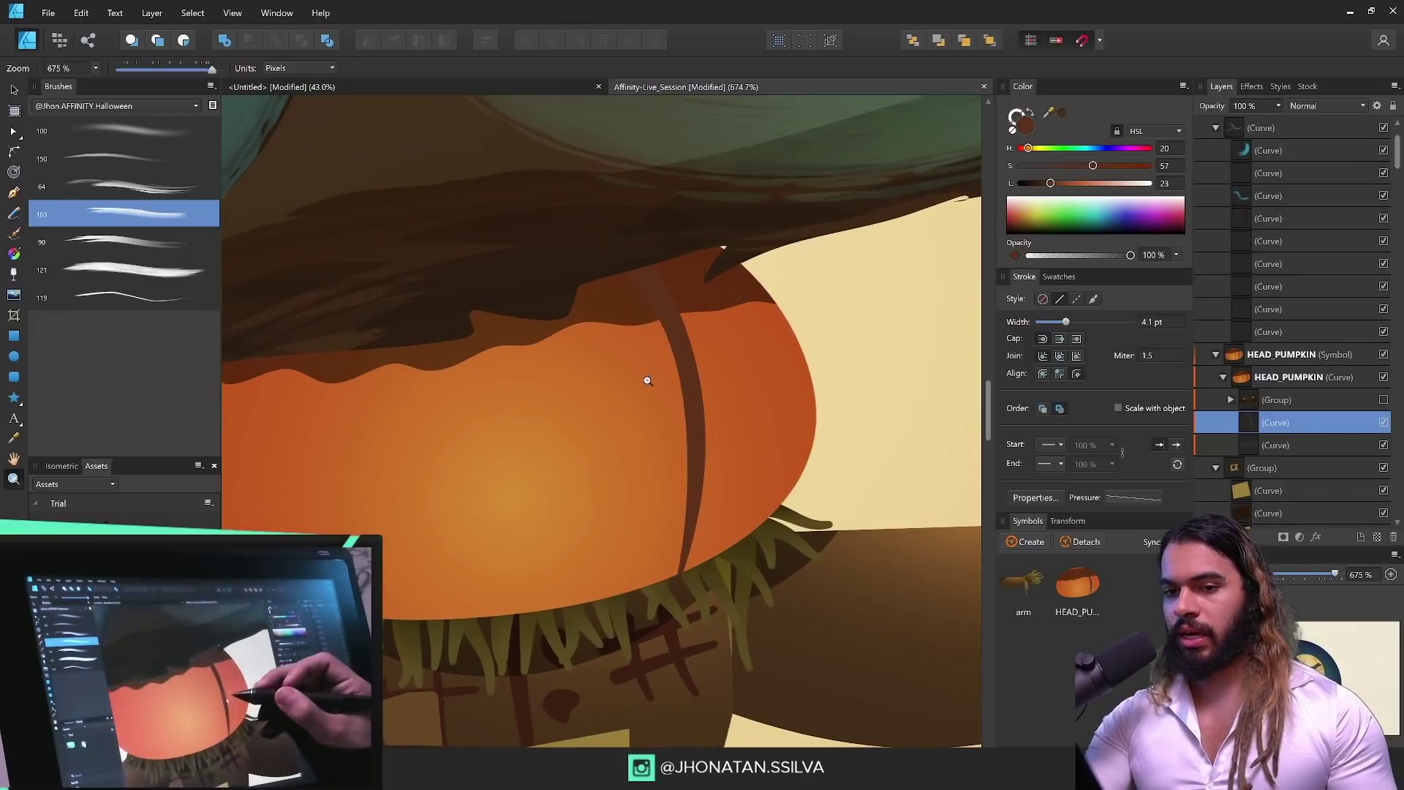
Step: Paint a curved reddish-brown rib down the pumpkin's left side with the 150 brush and reduce its width to 13.4 pt
key(b)
click(147, 163)
scroll(491, 336, up, 1)
drag(491, 335, 702, 321)
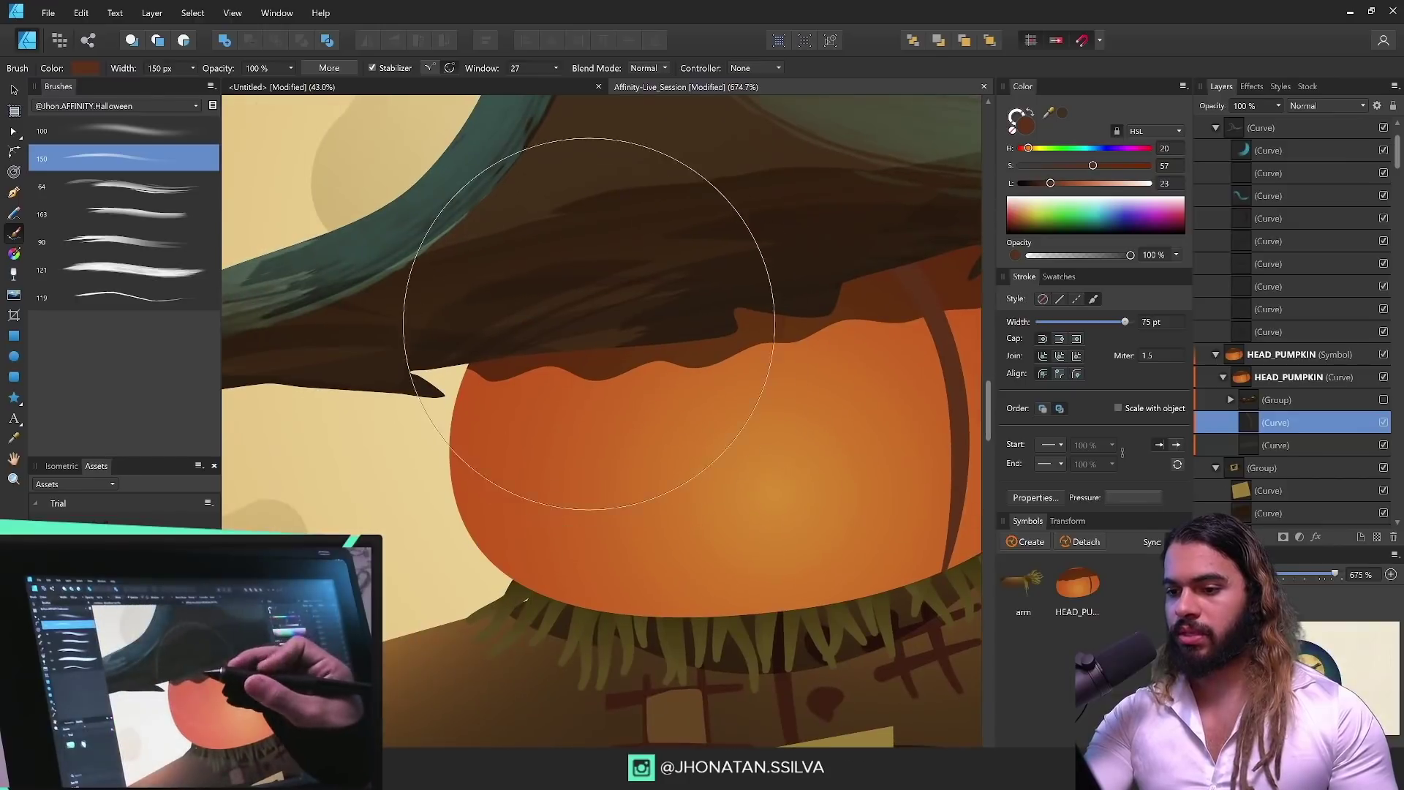
key(bracketleft)
key(bracketleft)
key(bracketleft)
key(bracketleft)
key(bracketleft)
key(bracketleft)
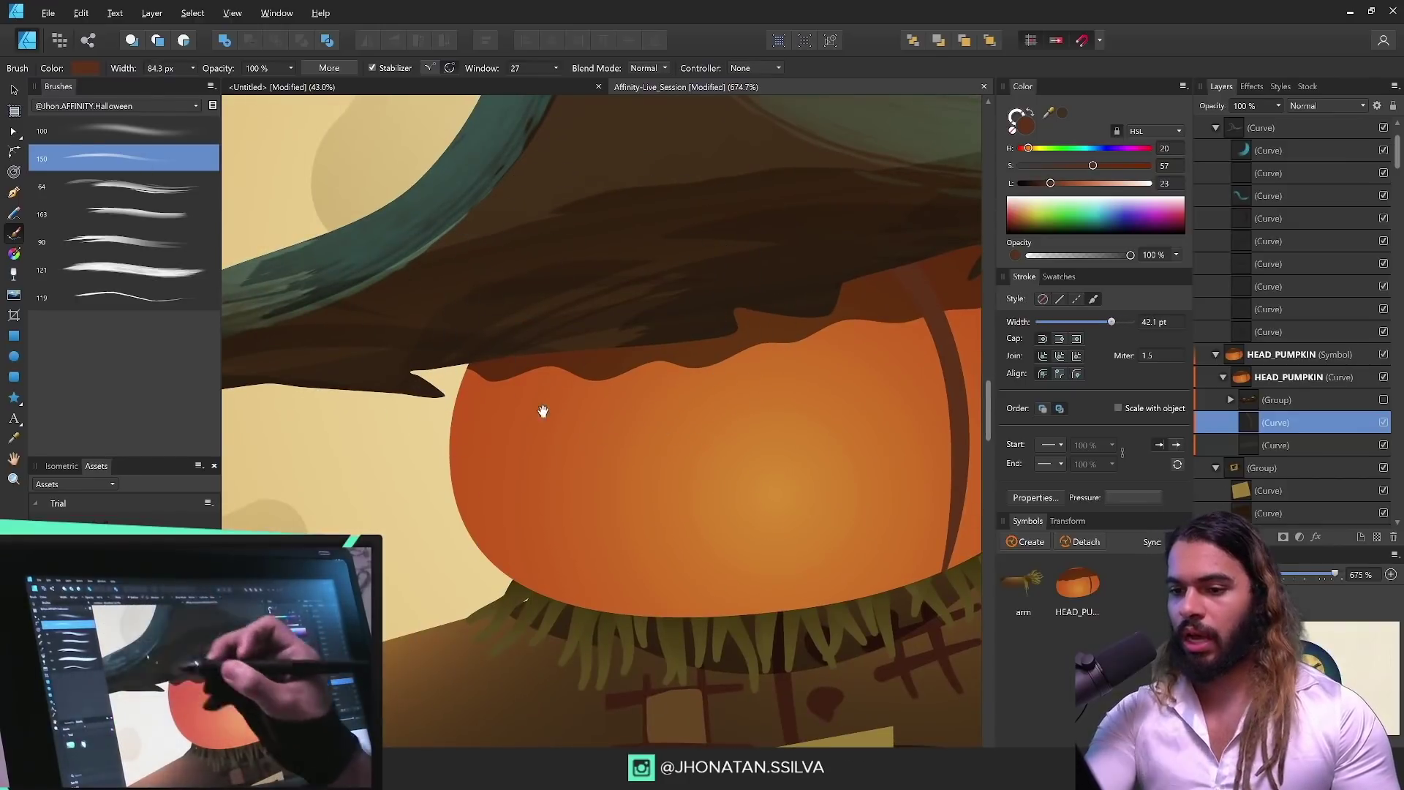
mouse_move(542, 408)
mouse_down()
mouse_move(447, 371)
mouse_move(468, 511)
mouse_move(505, 574)
mouse_up()
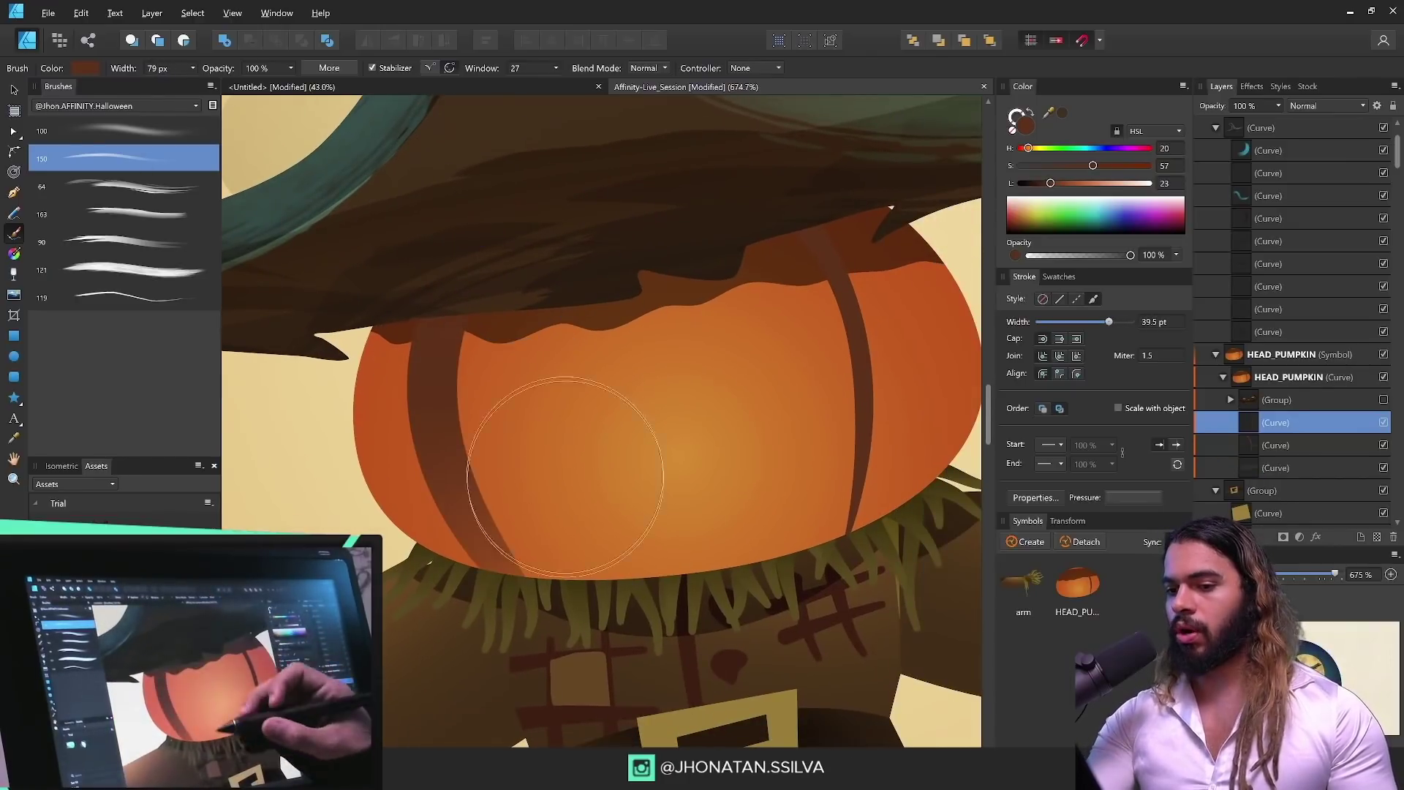
key(v)
drag(1082, 321, 1078, 323)
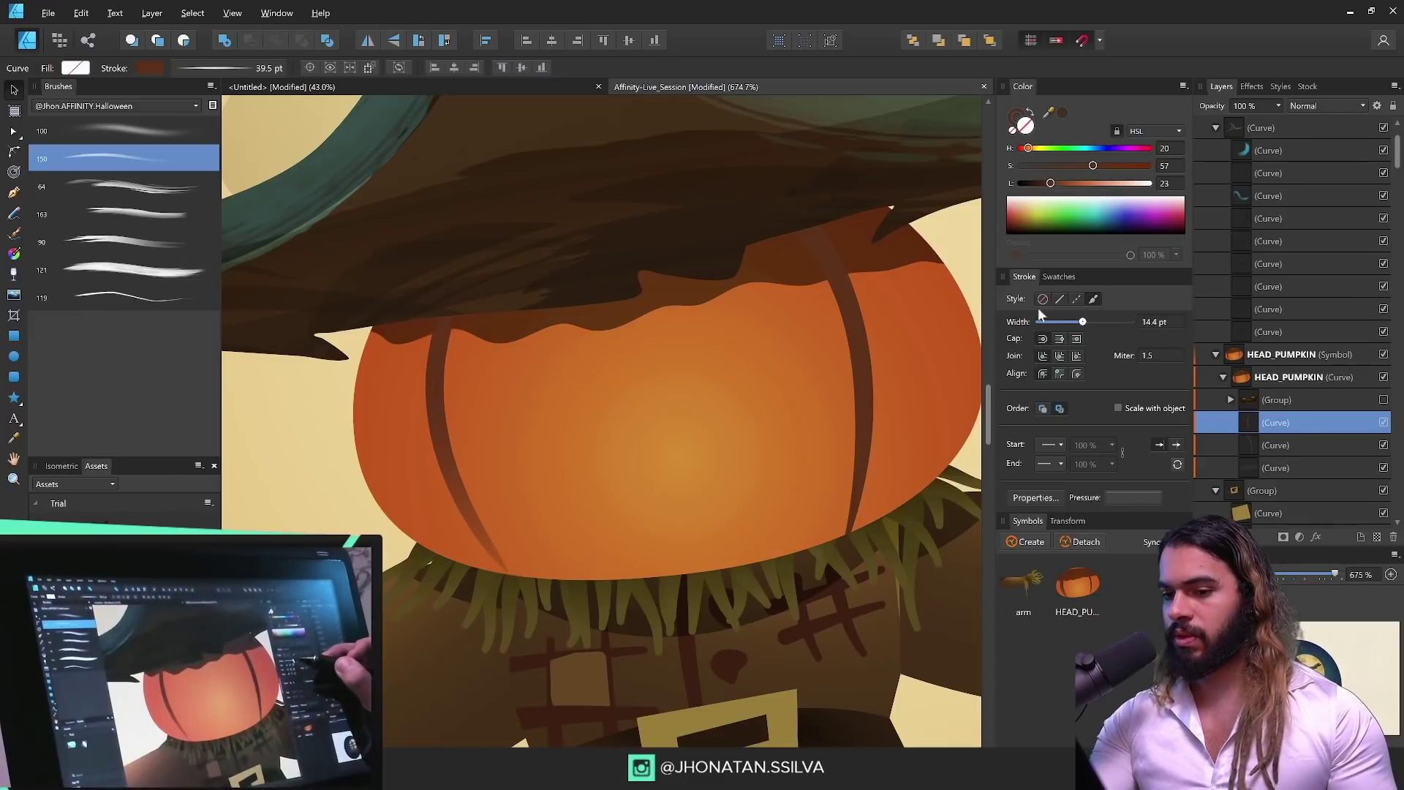
Step: Paint two more curved 13.4 pt ribs down the middle of the pumpkin, left and right of its bright centre
key(b)
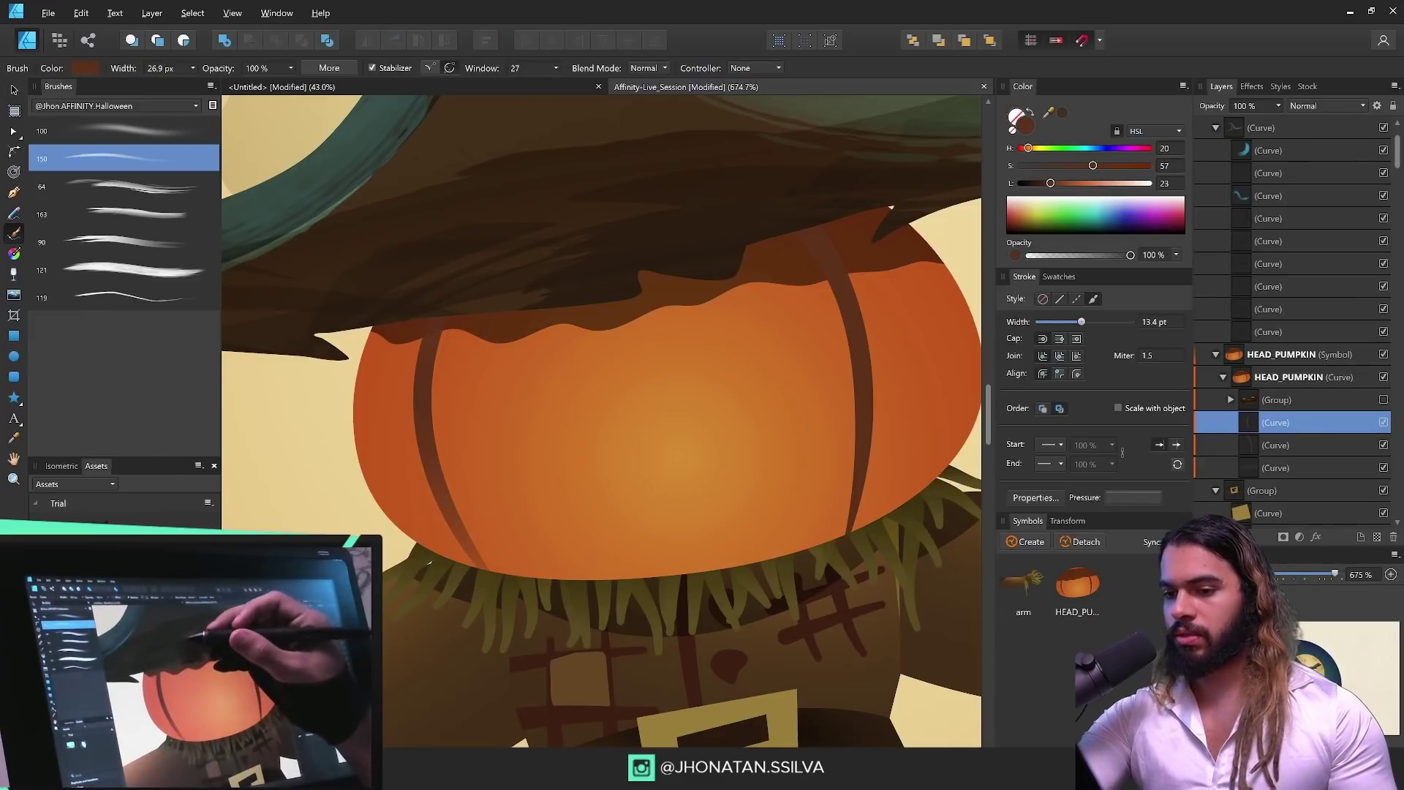
drag(548, 327, 616, 582)
drag(549, 321, 491, 312)
drag(604, 299, 642, 585)
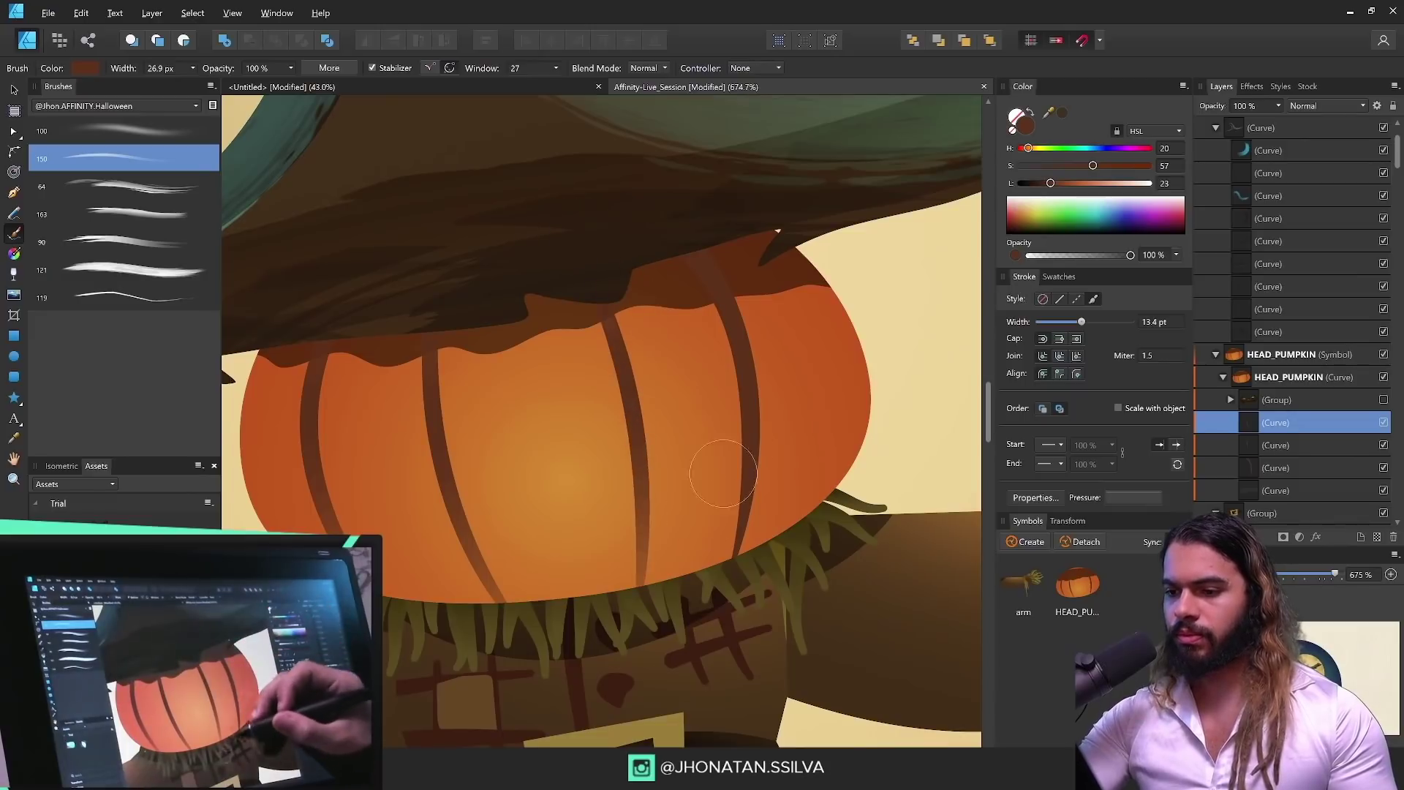
Step: Delete the pencil-drawn rib shape on the pumpkin's right side
key(v)
drag(744, 403, 768, 399)
key(Delete)
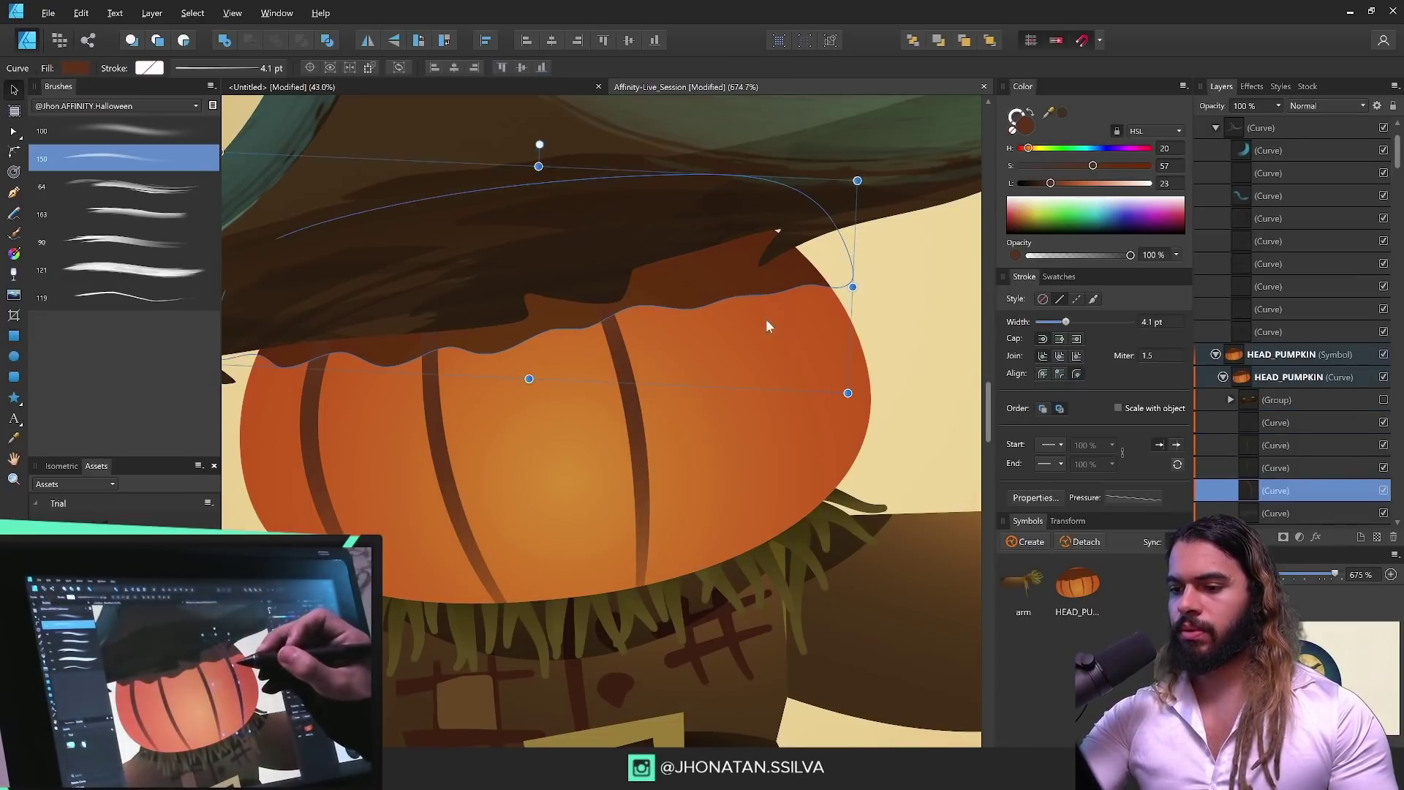
Step: Paint a curved reddish-brown 13.4 pt rib down the pumpkin's right side
key(b)
mouse_move(691, 220)
mouse_down()
mouse_move(718, 245)
mouse_move(788, 490)
mouse_move(752, 579)
mouse_up()
key(v)
drag(772, 416, 772, 402)
drag(727, 438, 755, 457)
key(ctrl+space)
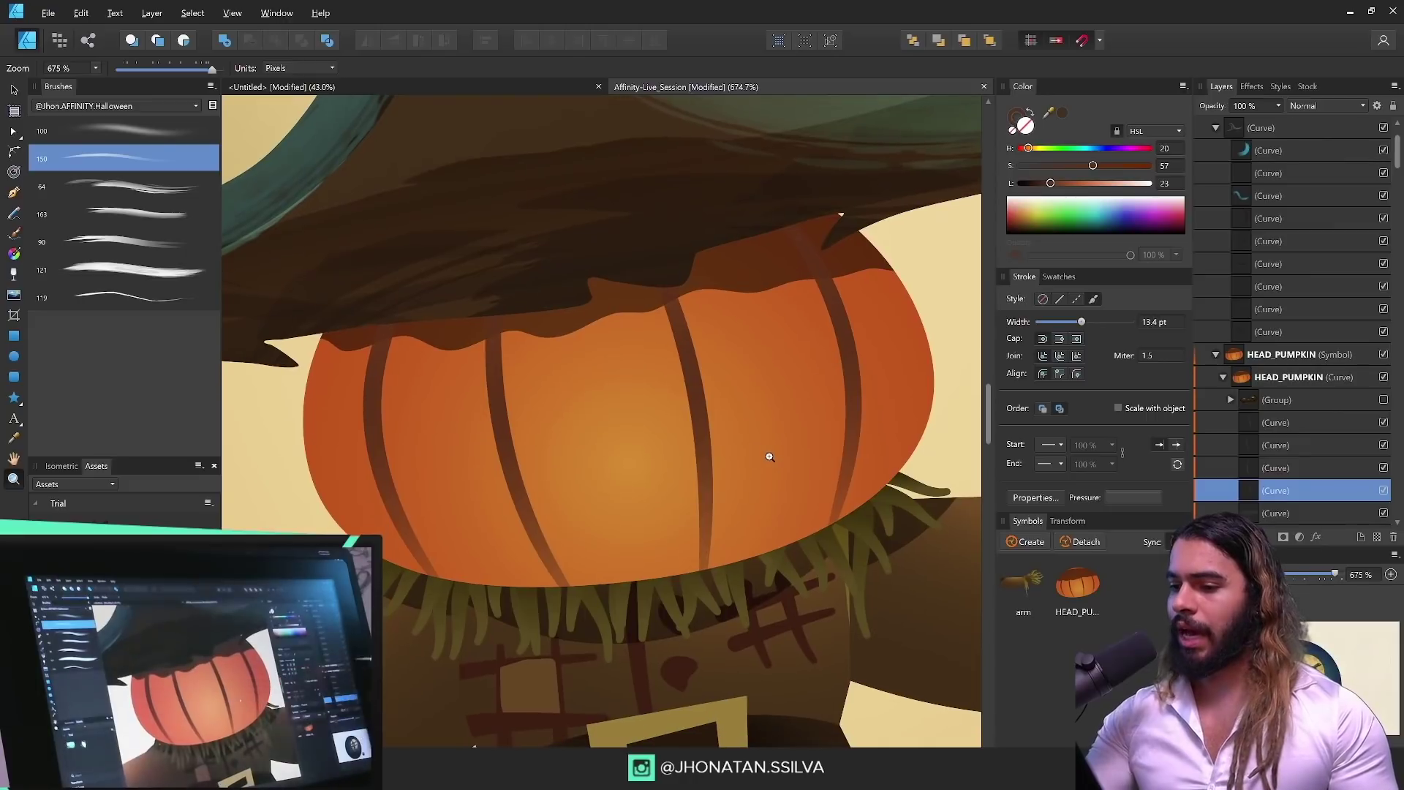
drag(634, 426, 617, 419)
Step: Paint soft near-white highlights (hue 20, saturation 79, lightness 98) down the pumpkin's middle and two left segments with the 100 brush
key(b)
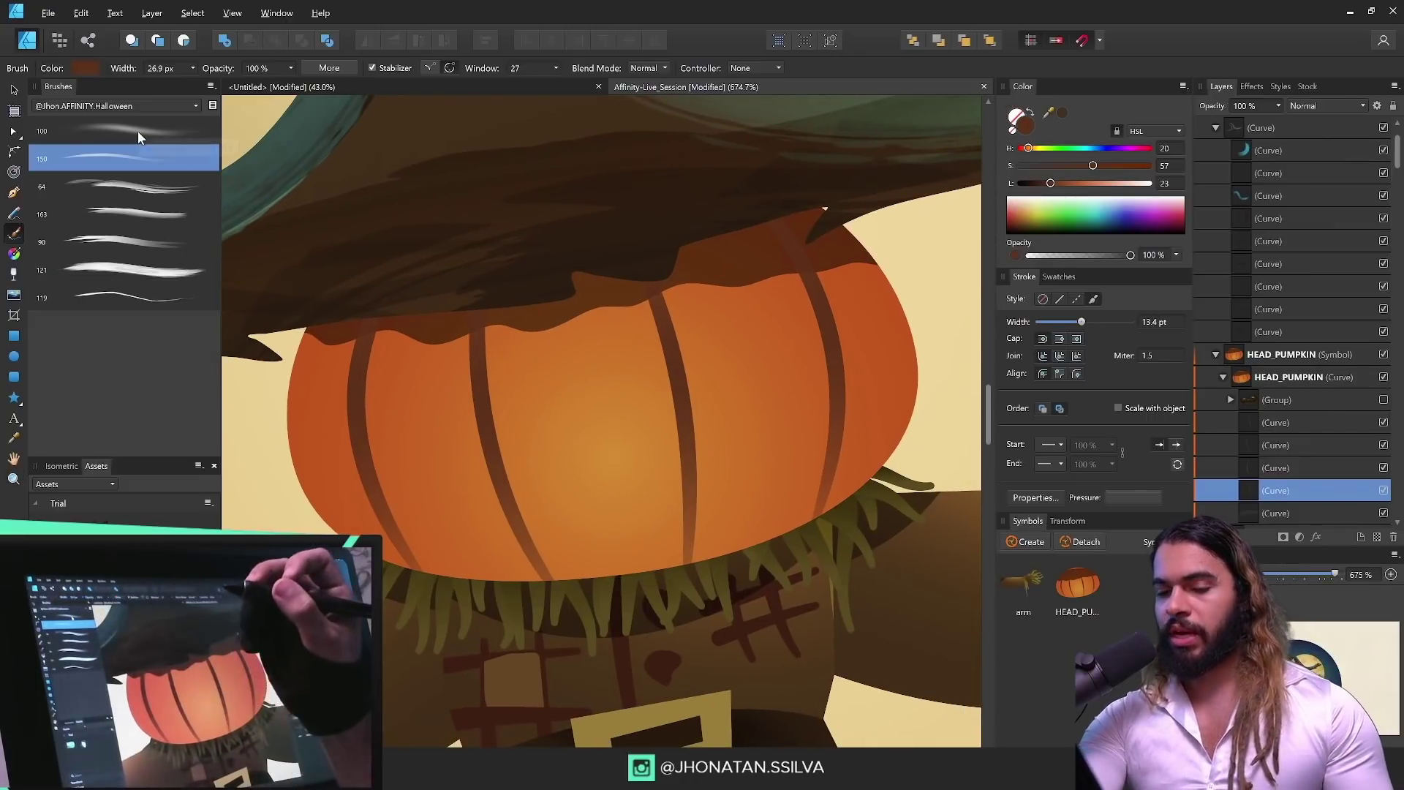
click(138, 134)
key(ctrl+space)
drag(442, 416, 473, 416)
drag(472, 416, 568, 393)
key(b)
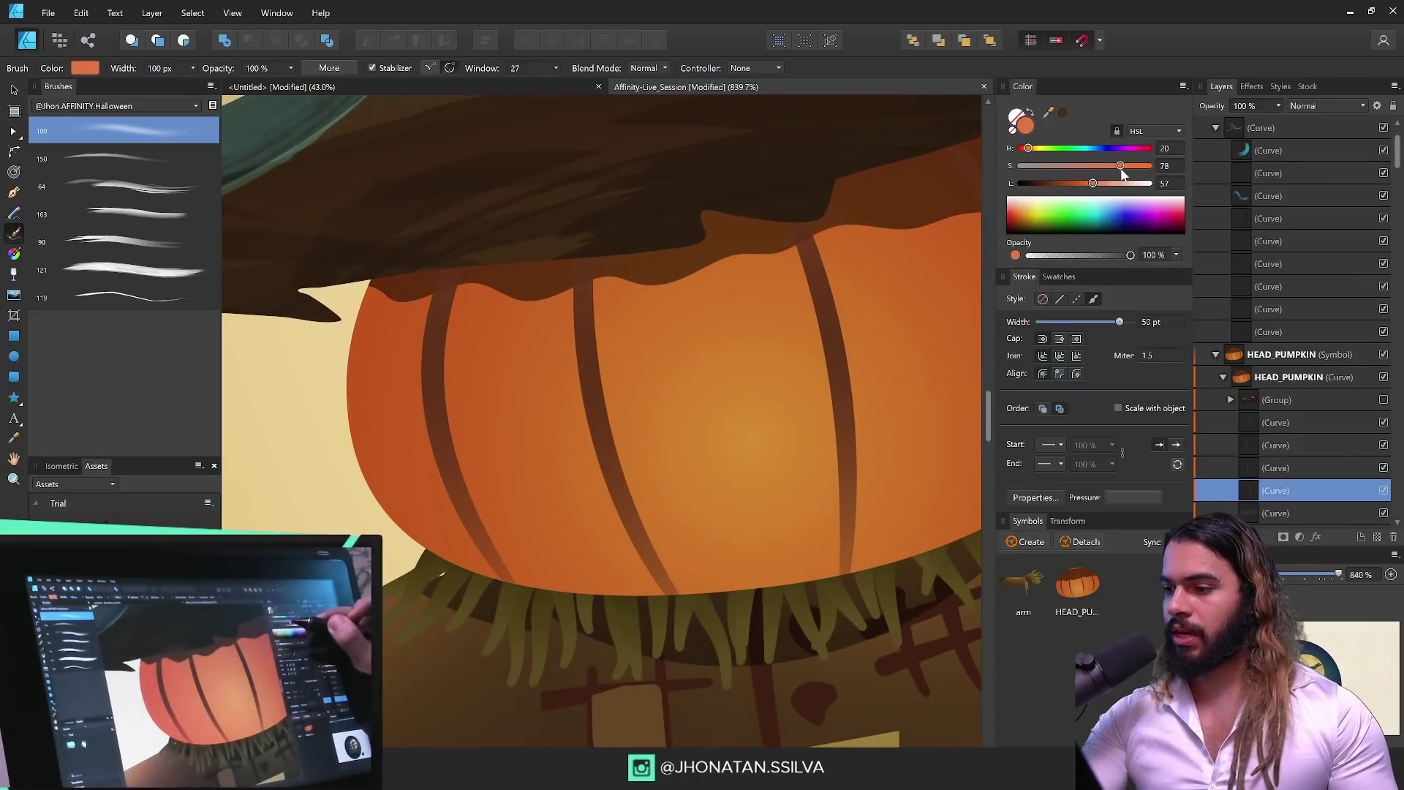
key(ctrl+space)
drag(733, 392, 655, 417)
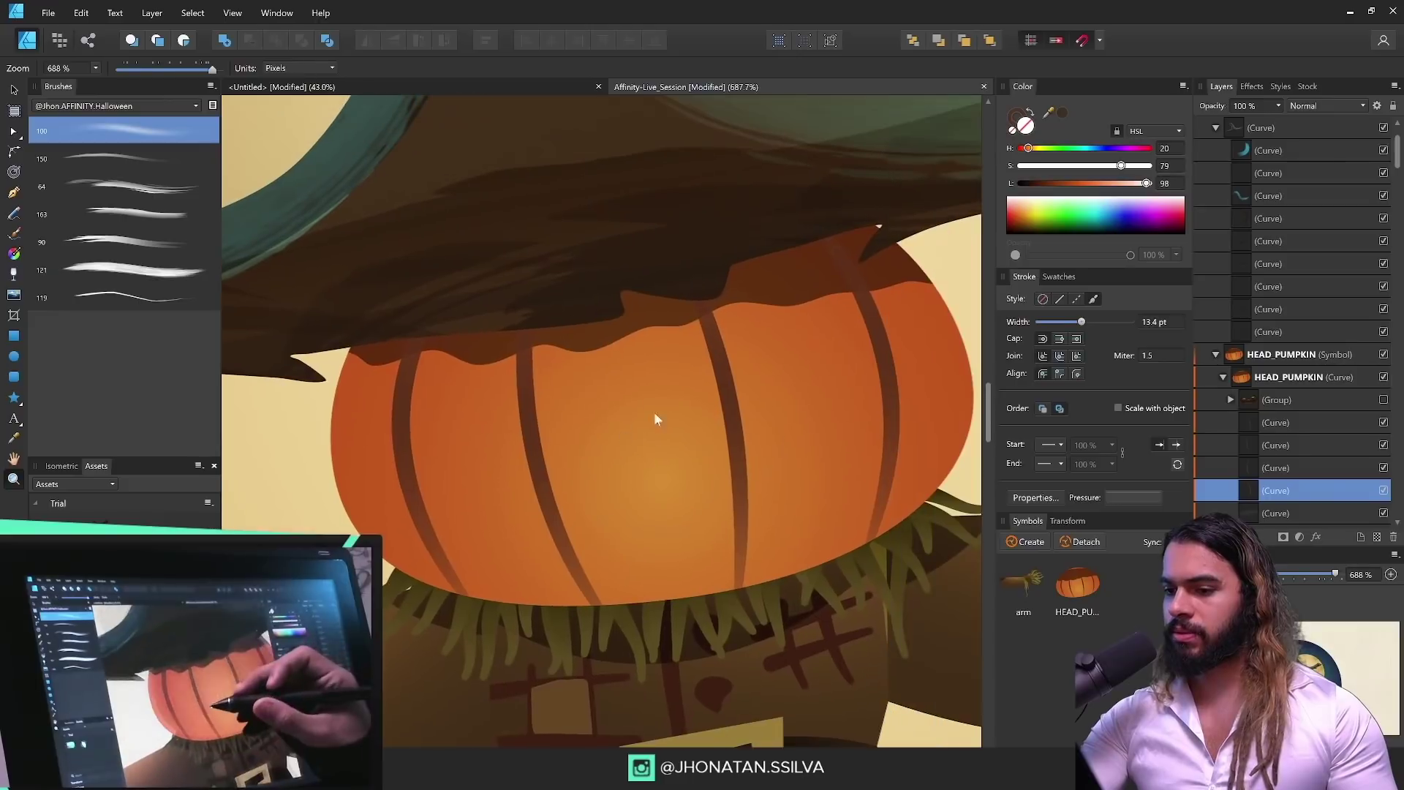
key(ctrl+space)
key(b)
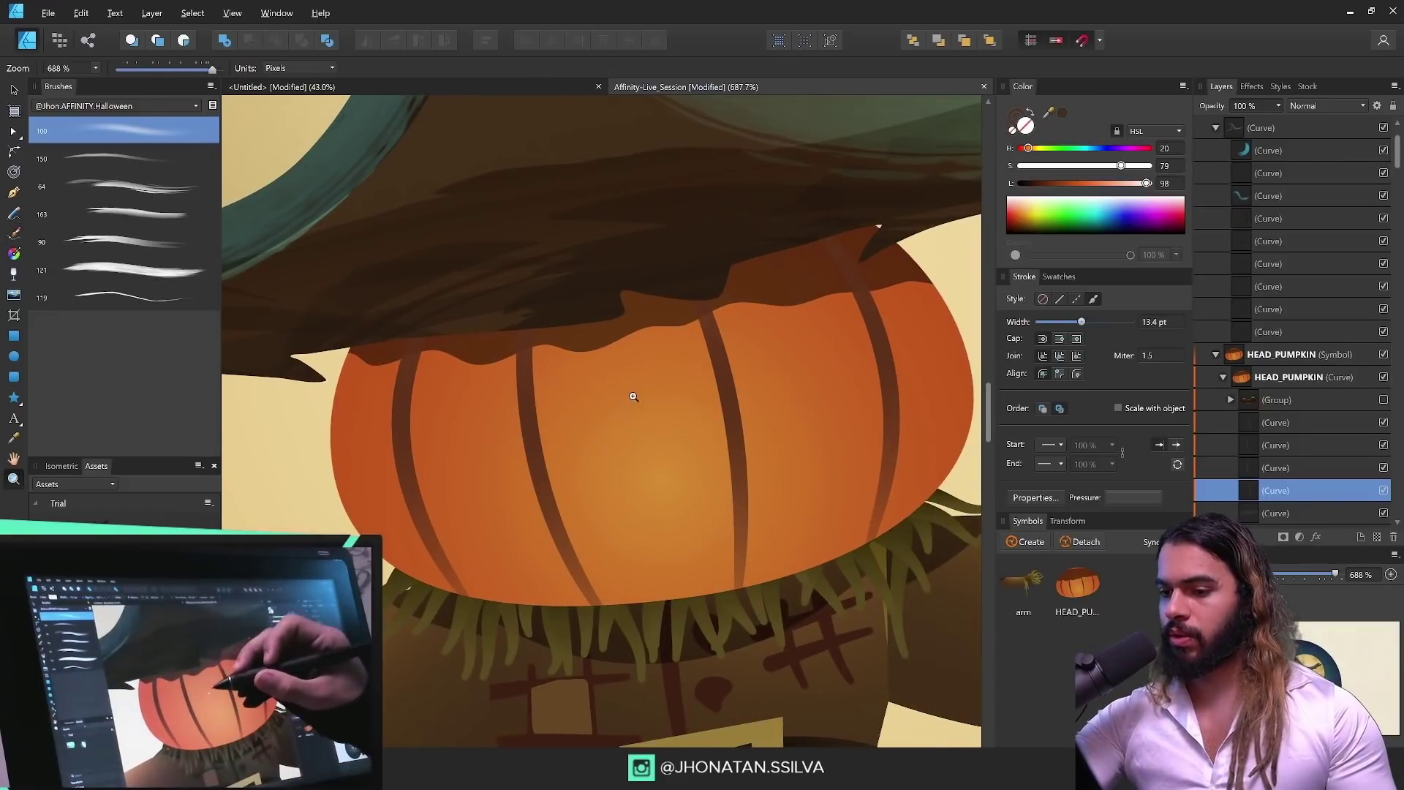
drag(621, 343, 643, 574)
drag(532, 480, 614, 417)
mouse_move(540, 300)
mouse_down()
mouse_move(536, 364)
mouse_move(563, 475)
mouse_up()
drag(559, 437, 556, 437)
mouse_move(446, 311)
mouse_down()
mouse_move(432, 359)
mouse_move(496, 525)
mouse_up()
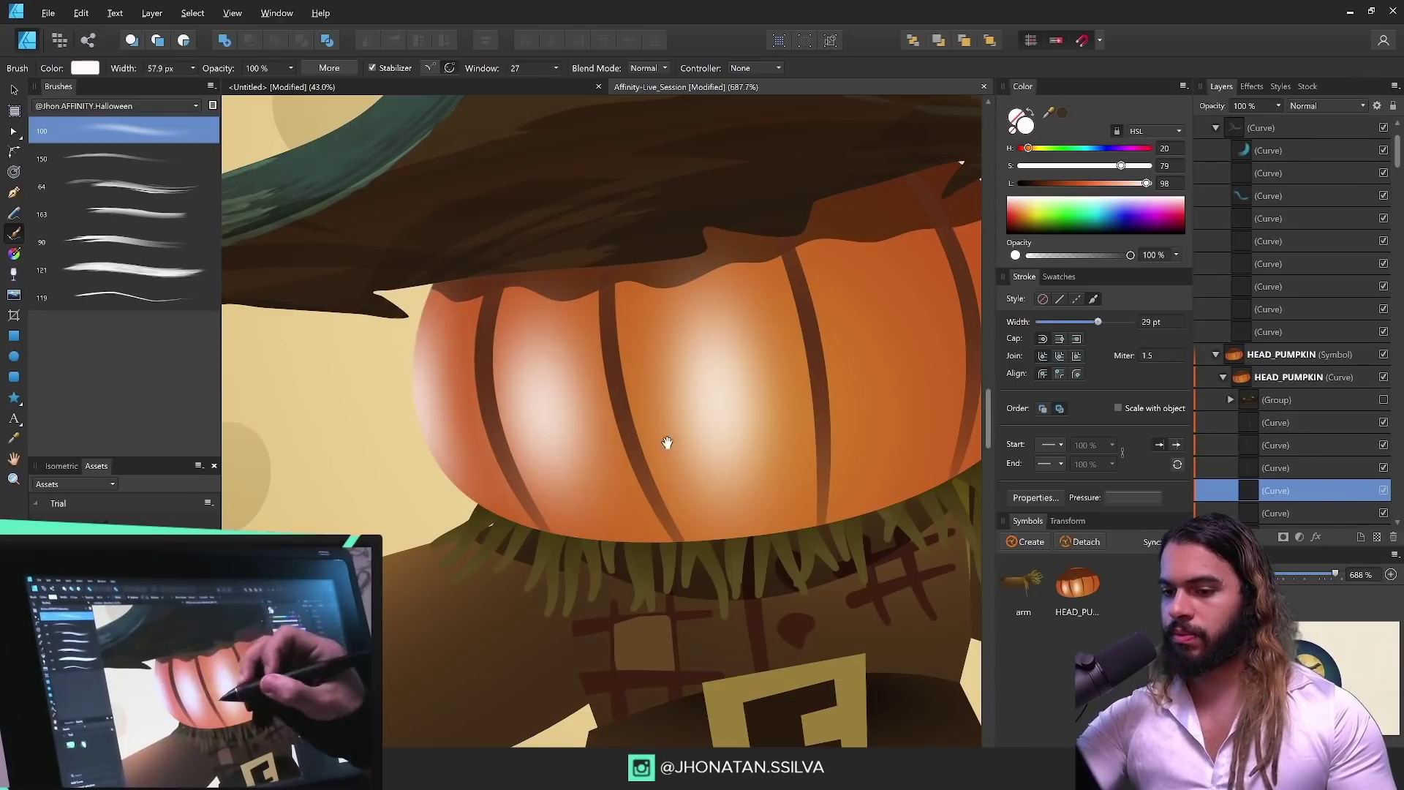
Step: Paint two more soft near-white vertical highlights on the pumpkin's right-hand segments, right of the centre highlight
drag(667, 442, 503, 491)
drag(730, 322, 770, 494)
mouse_move(860, 286)
mouse_down()
mouse_move(881, 417)
mouse_move(819, 527)
mouse_up()
key(z)
mouse_move(749, 475)
mouse_down()
mouse_move(773, 477)
mouse_move(797, 444)
mouse_up()
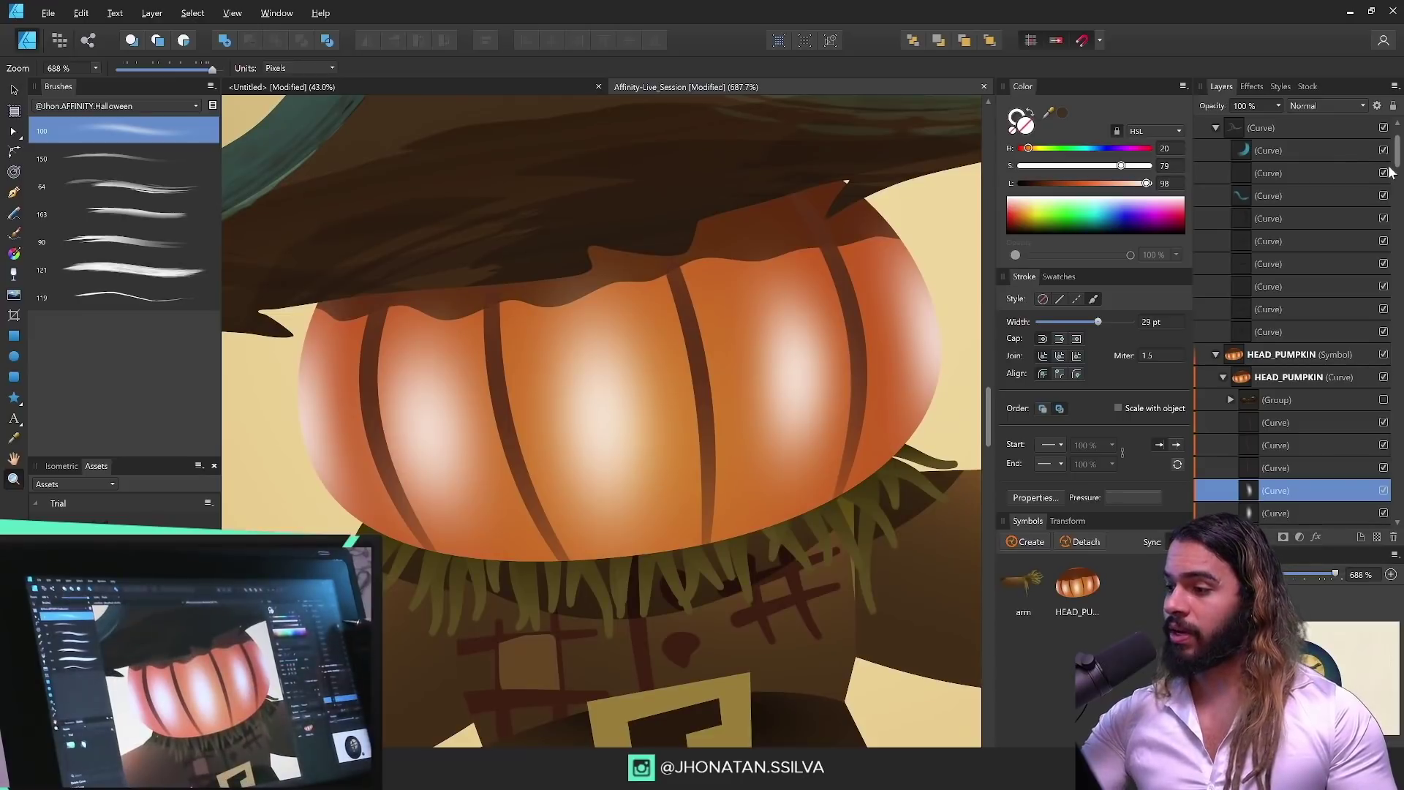
Step: Group the five pumpkin highlight strokes and set the group's blend mode to Overlay
scroll(1389, 172, down, 4)
shift+click(1295, 324)
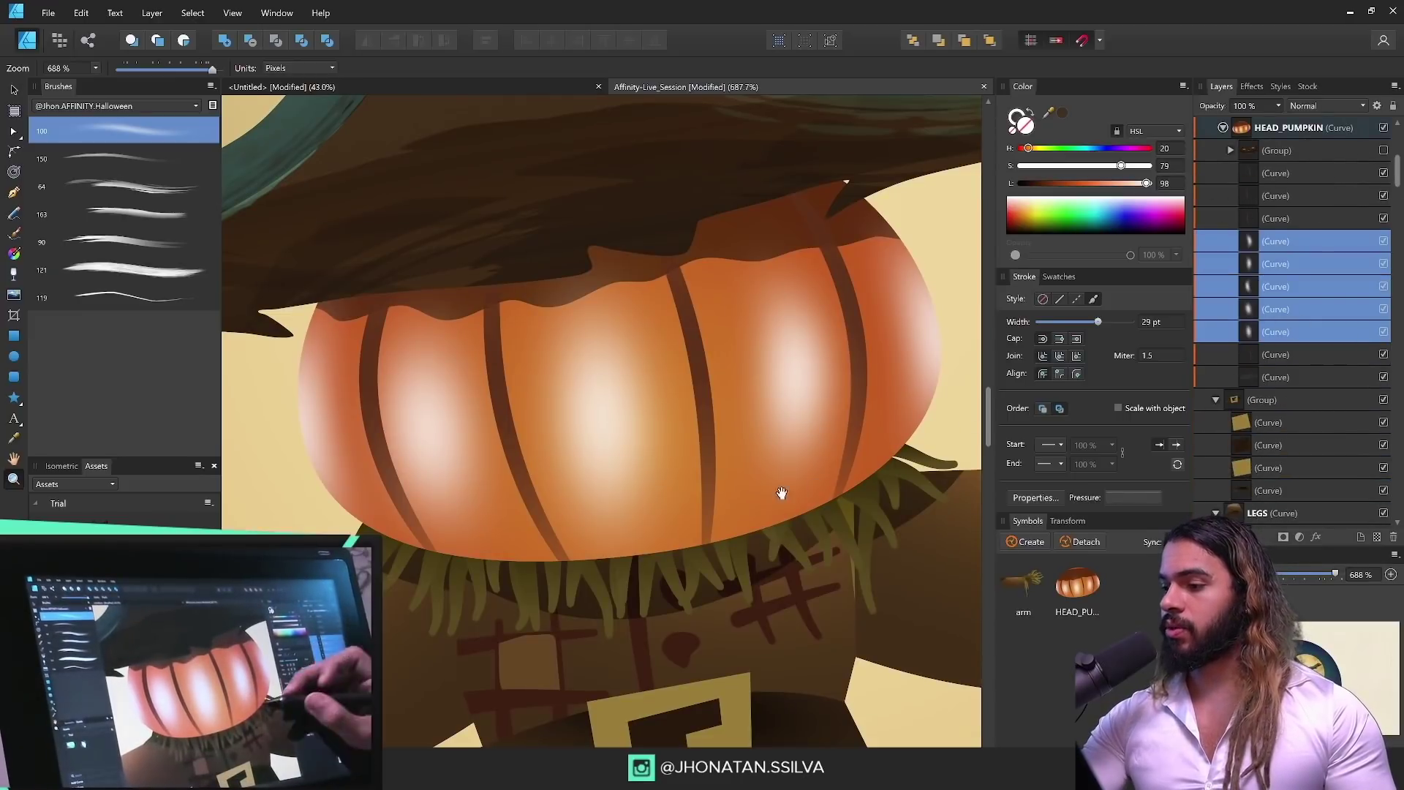
drag(782, 493, 762, 528)
key(v)
key(ctrl+g)
drag(778, 430, 818, 441)
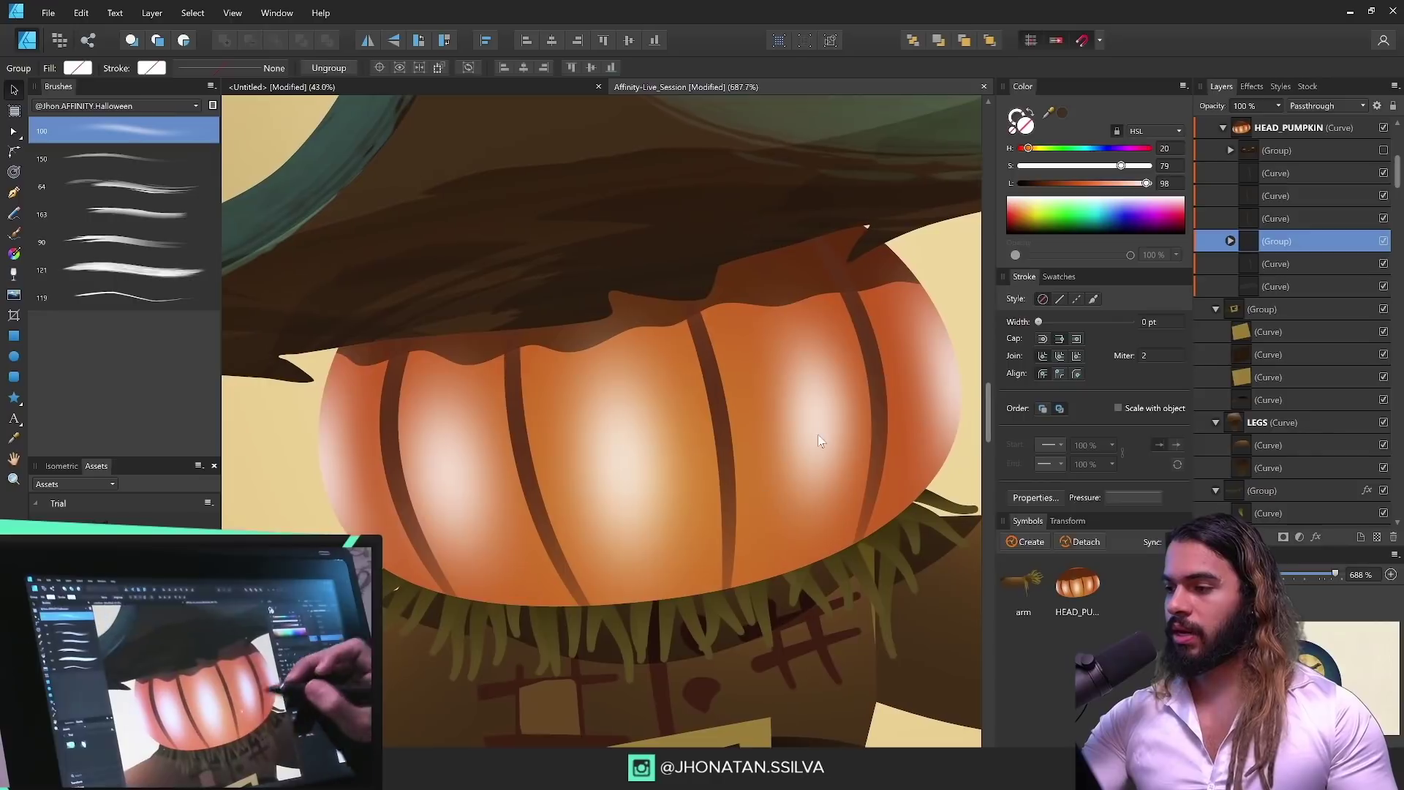
click(1325, 106)
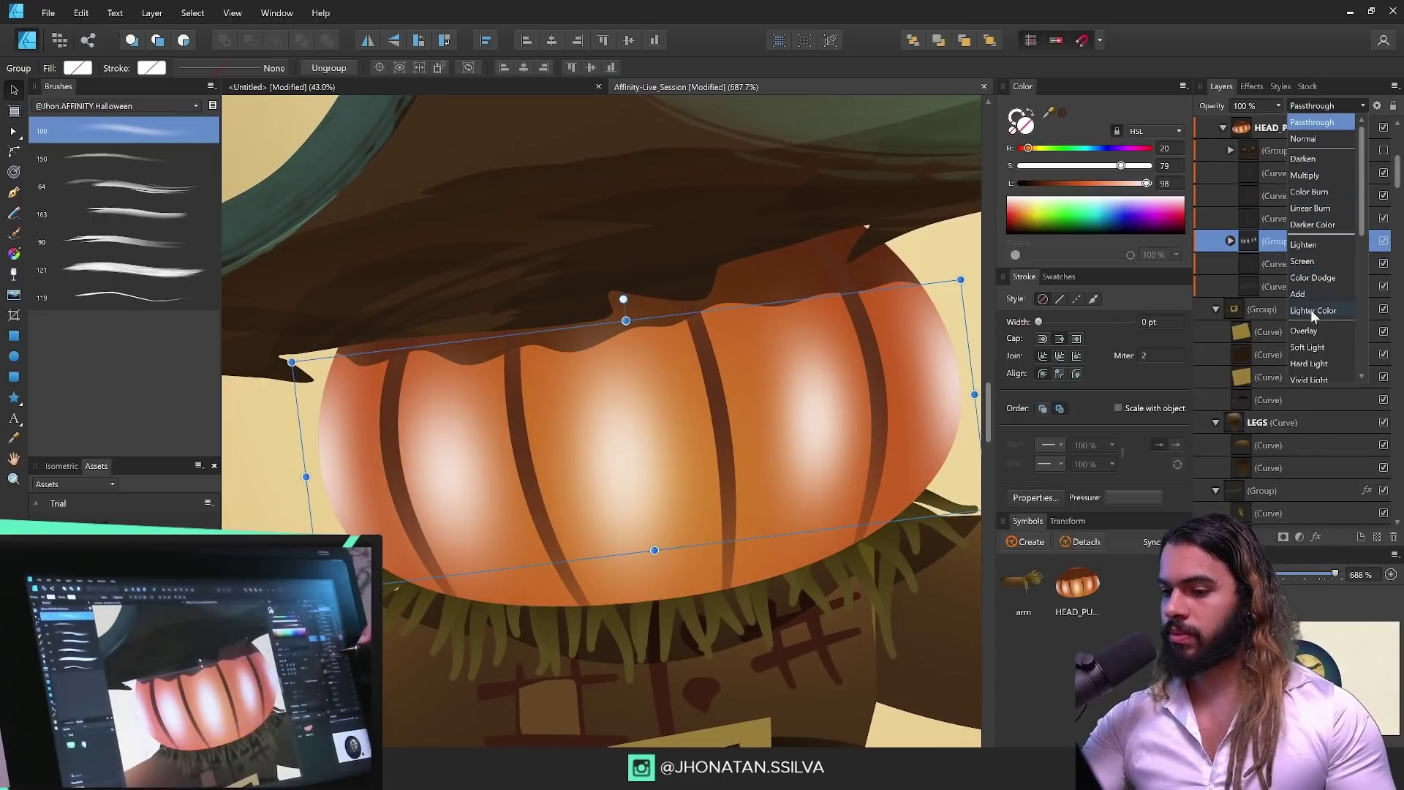
click(1309, 331)
drag(724, 469, 727, 466)
Step: Make the hidden face group inside HEAD_PUMPKIN visible and select it
click(1318, 132)
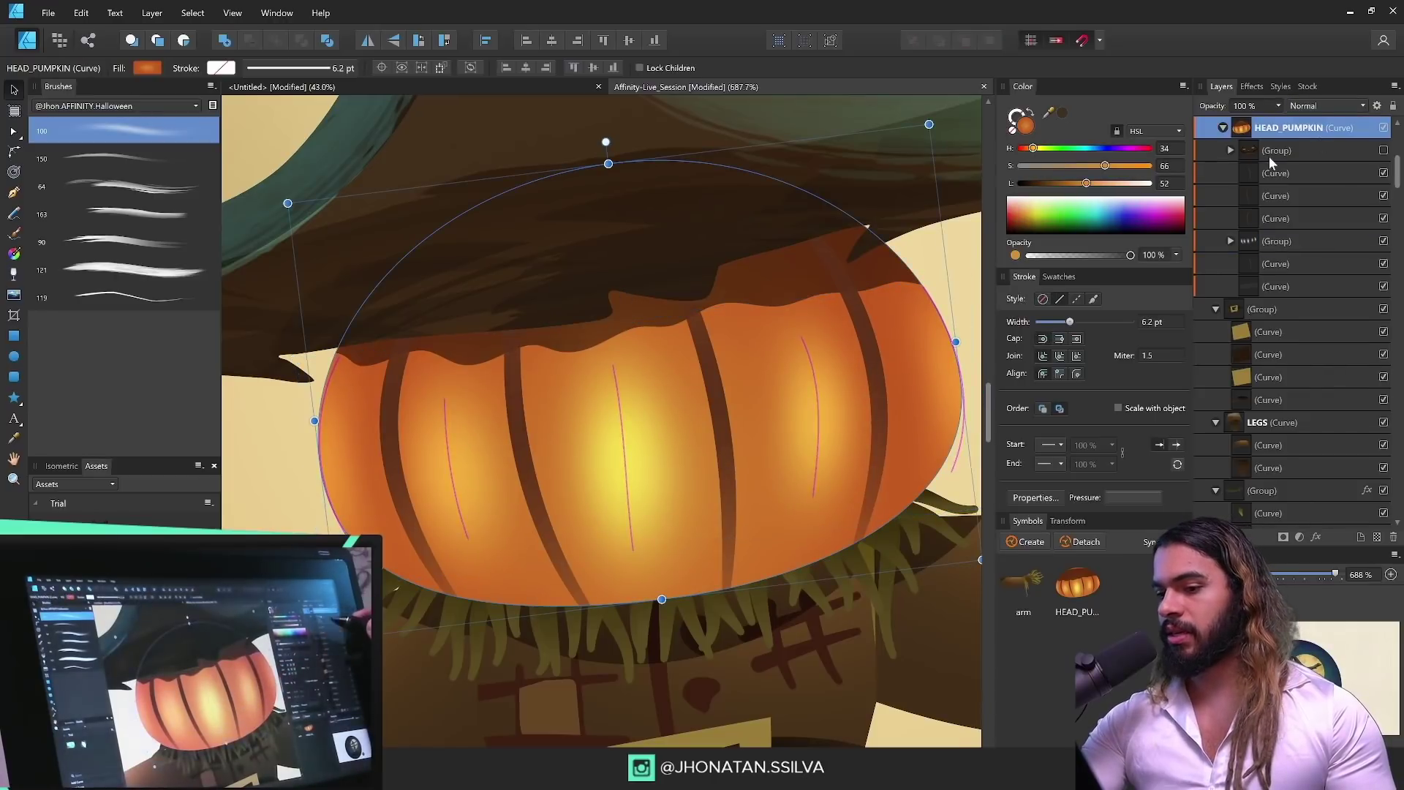
click(1383, 150)
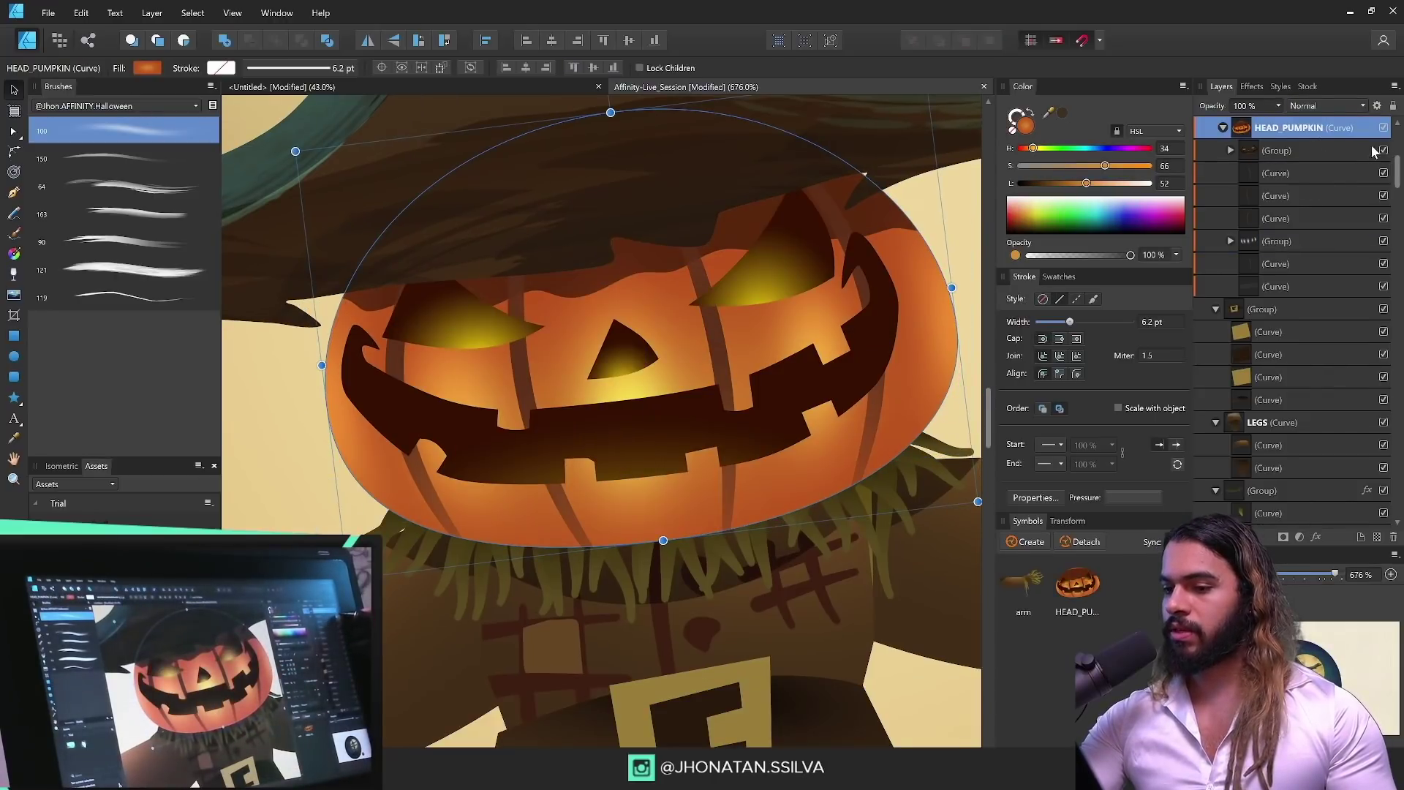
click(1369, 151)
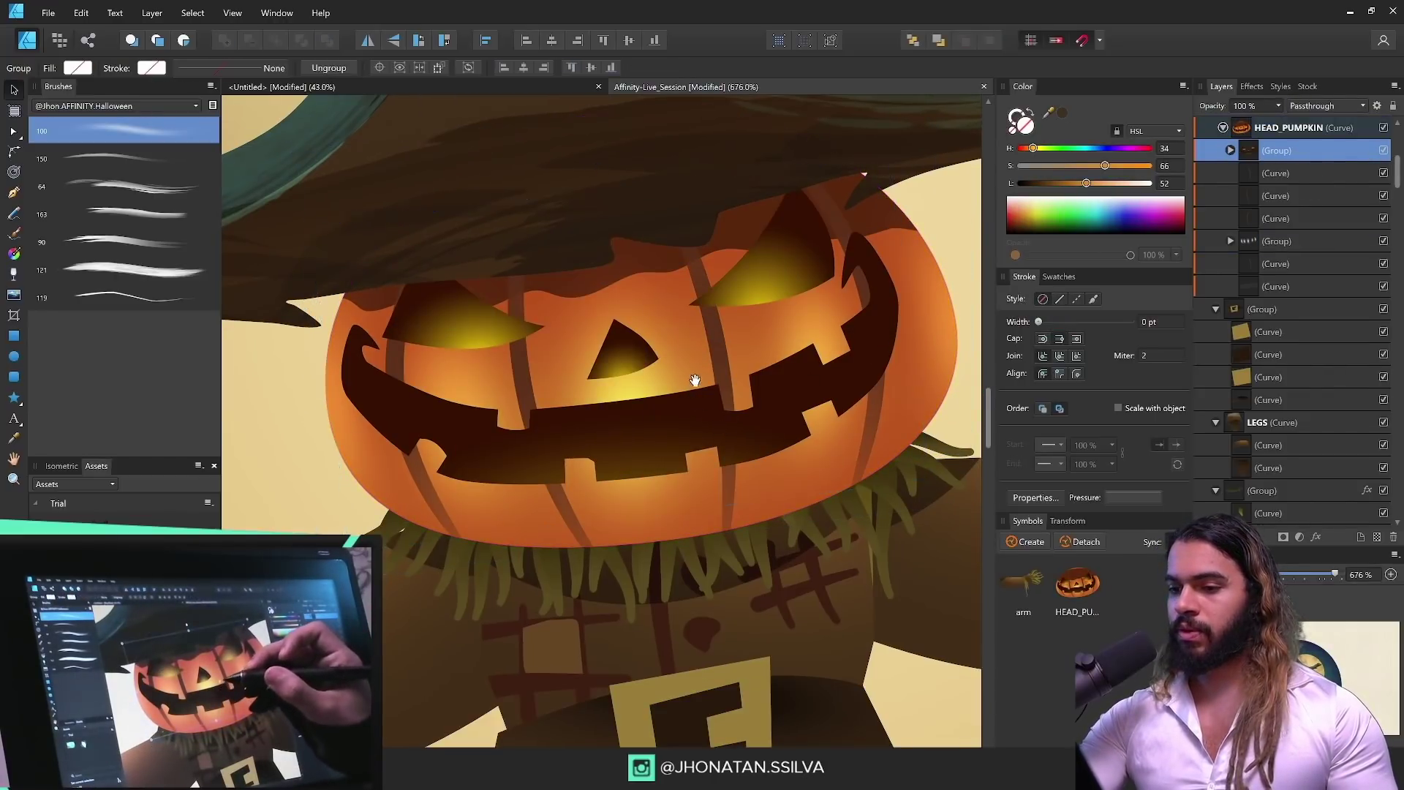
drag(767, 405, 781, 442)
Step: Replace the gradient fill of both pumpkin eyes with a solid near-black colour, hue 51, saturation 93, lightness 3
key(b)
key(v)
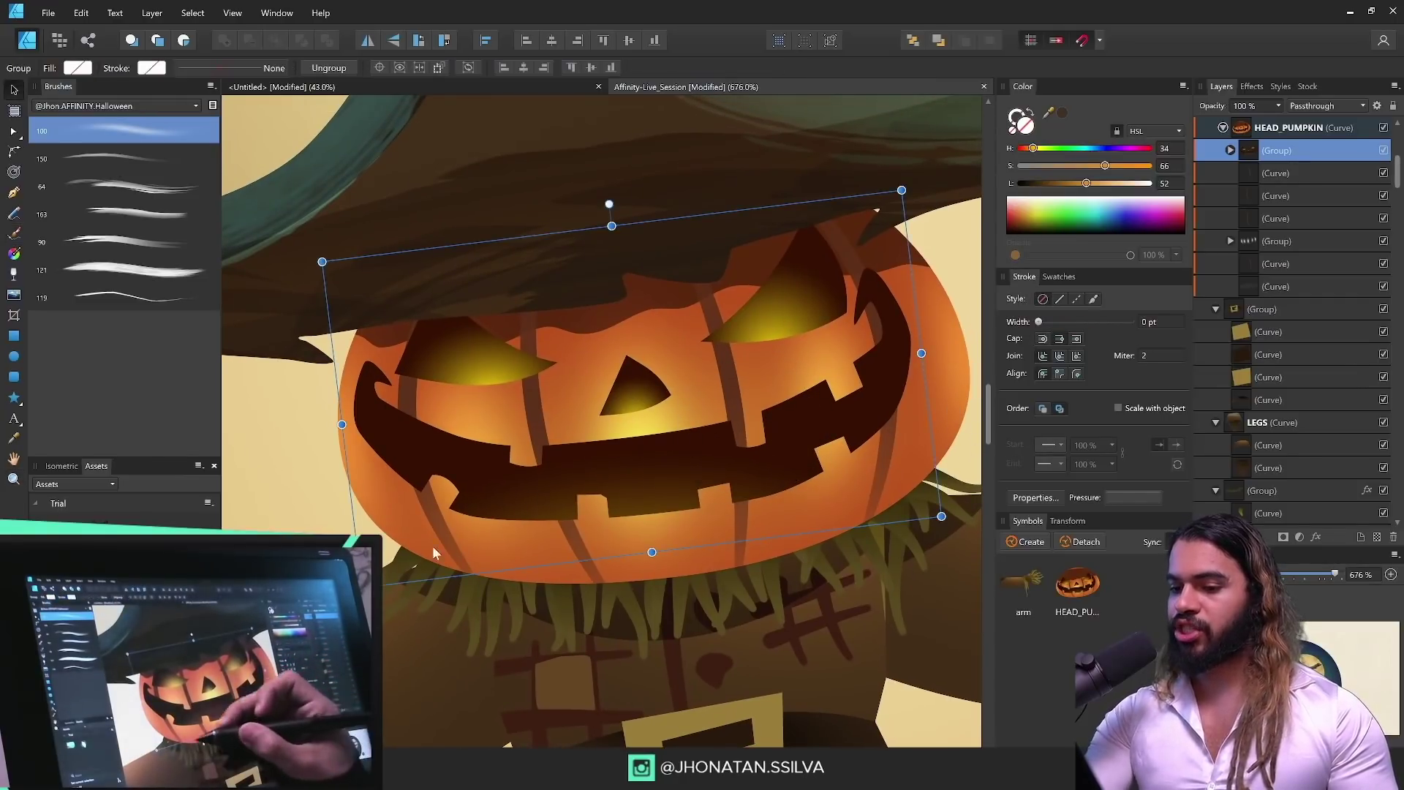
double_click(785, 328)
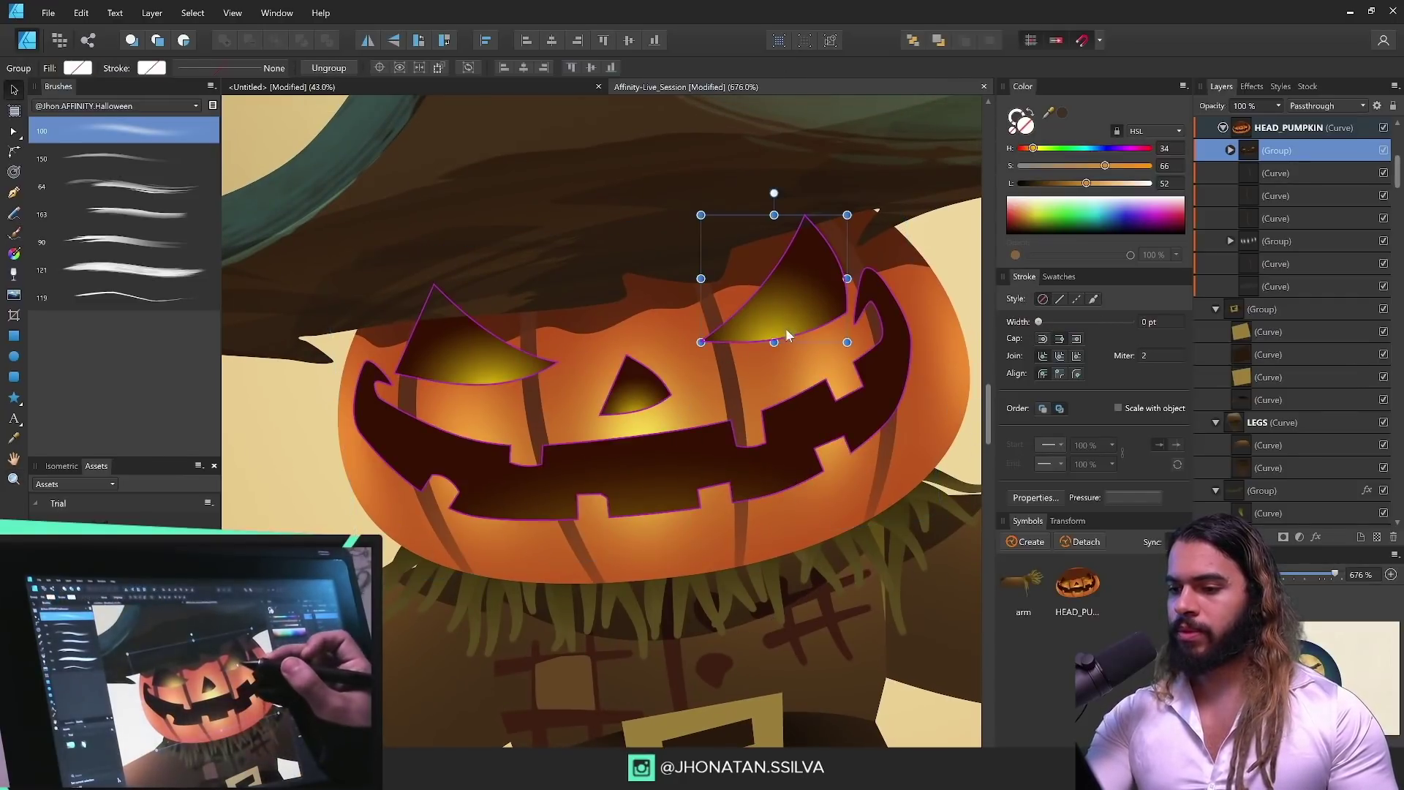
key(z)
key(v)
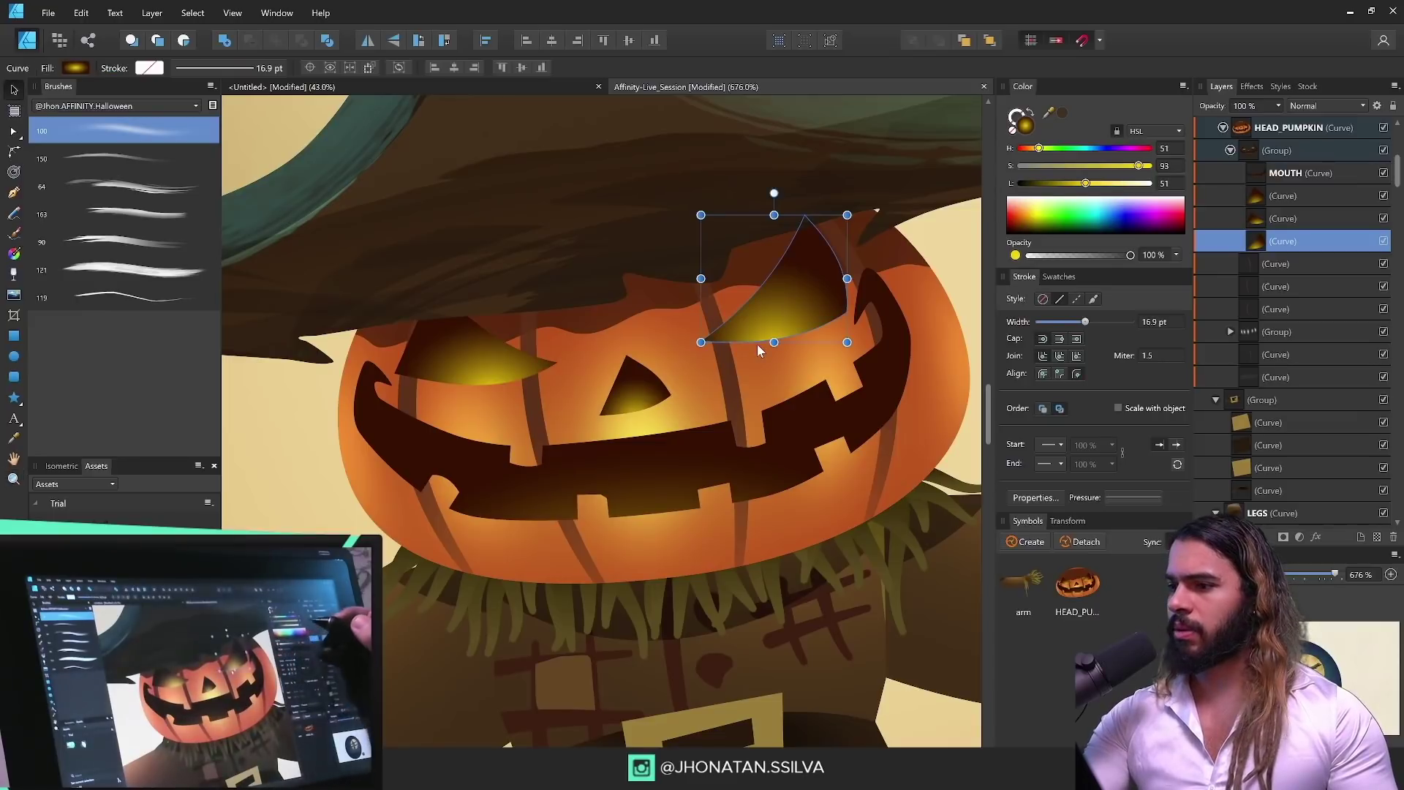
drag(1065, 183, 1024, 184)
click(511, 376)
click(831, 273)
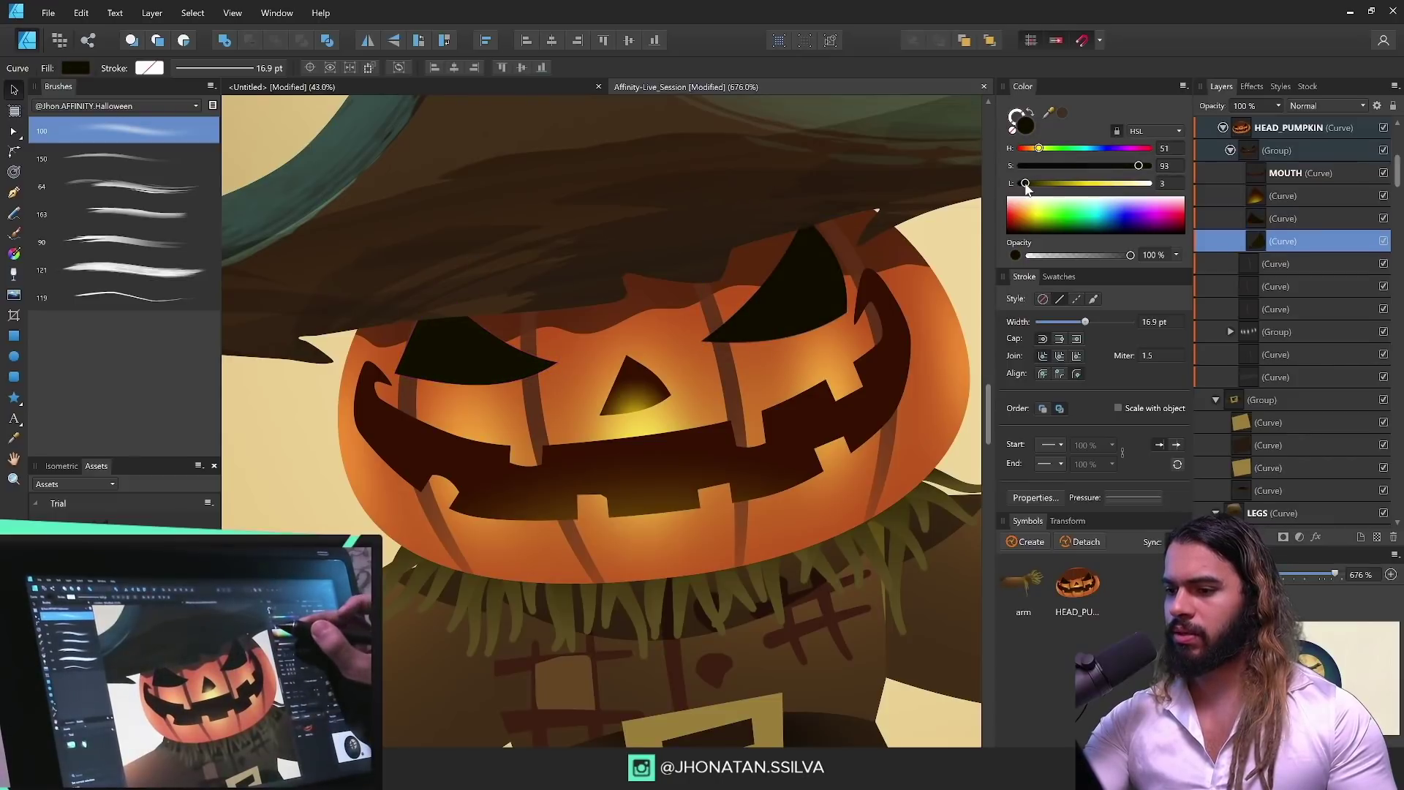
Step: Add a freehand rim shape inside the pumpkin's right eye and colour it dark red
key(z)
drag(755, 354, 637, 373)
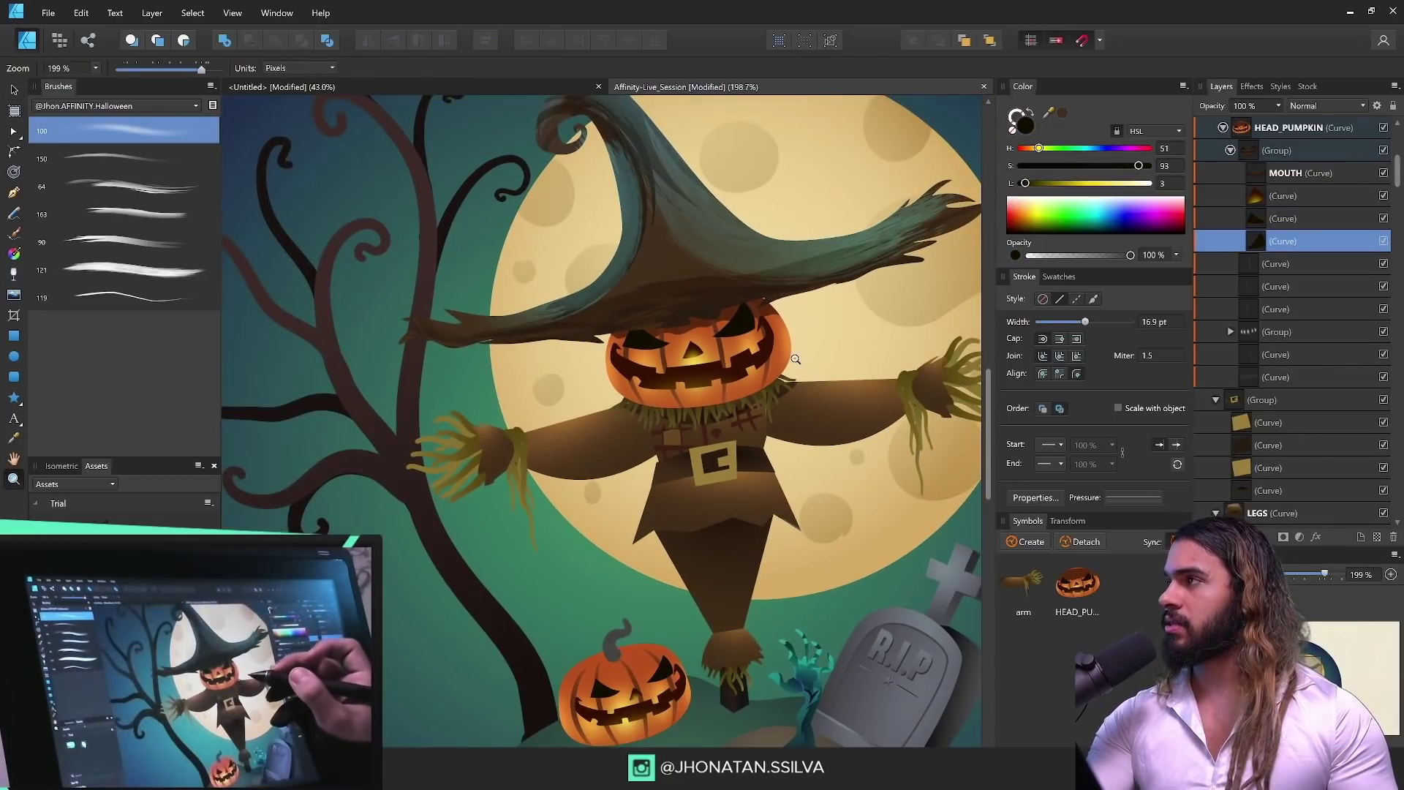
drag(731, 330, 797, 338)
key(v)
double_click(750, 312)
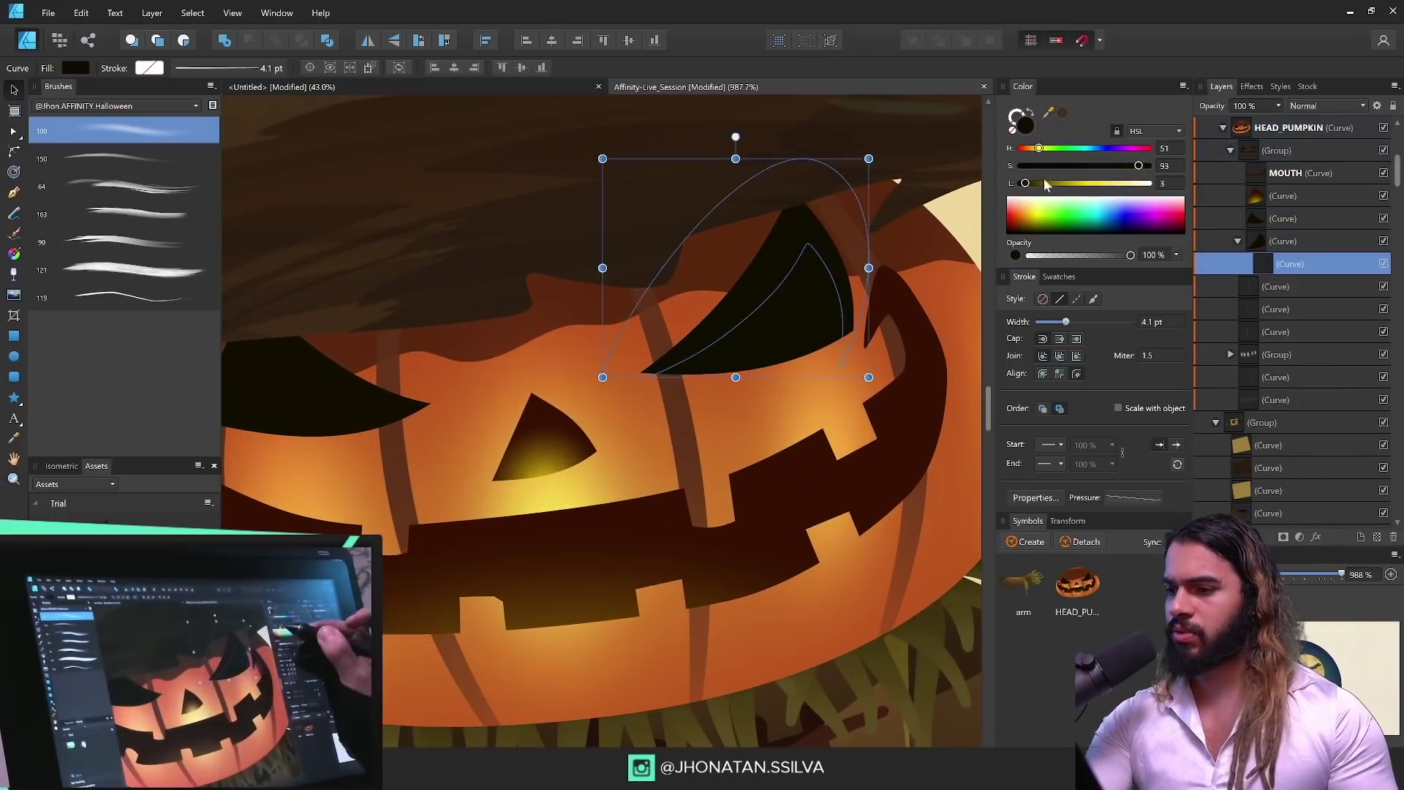
click(1024, 220)
drag(1139, 165, 1056, 183)
Step: Draw a matching dark red rim along the upper edges inside the pumpkin's left eye with the Pencil tool
key(z)
drag(724, 340, 642, 340)
click(564, 369)
click(14, 213)
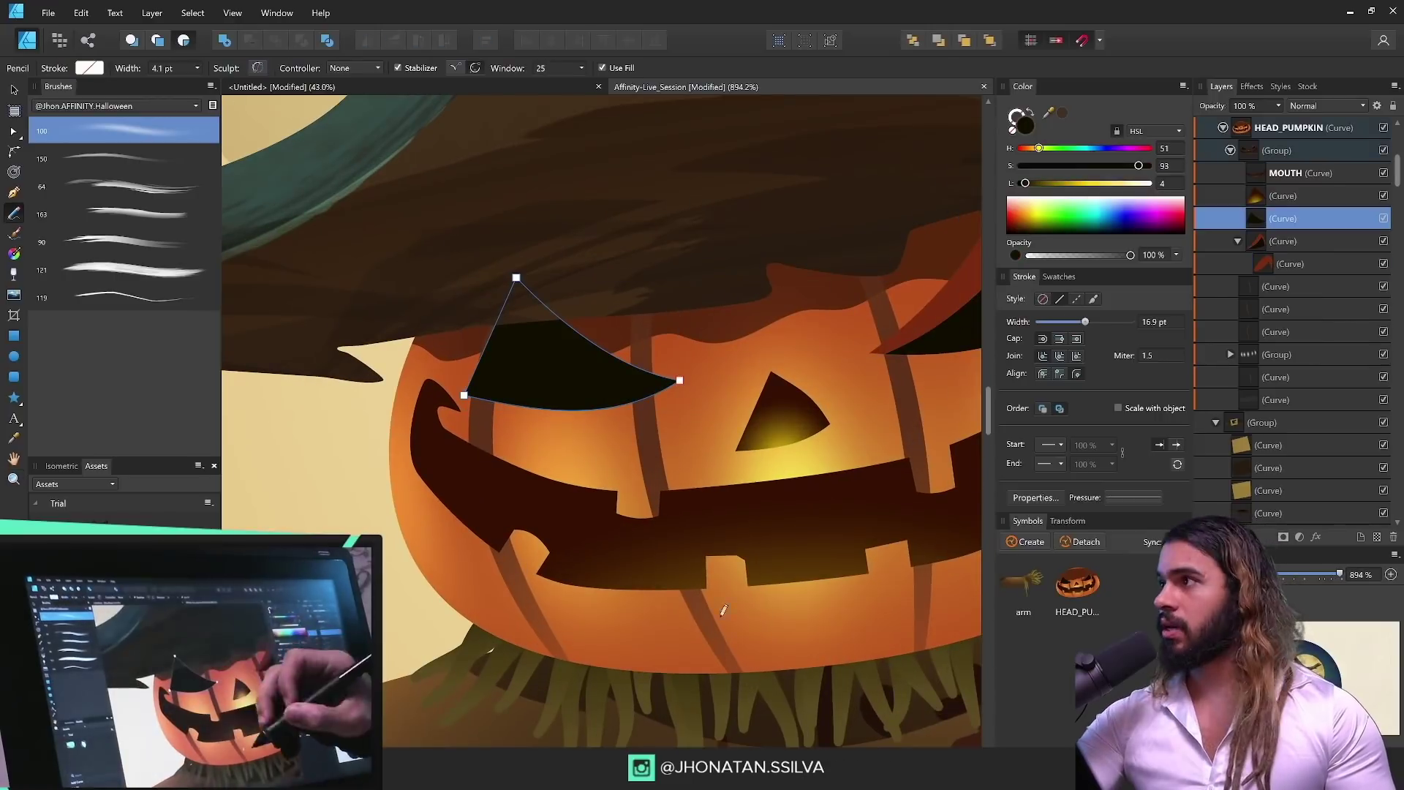
drag(465, 399, 677, 378)
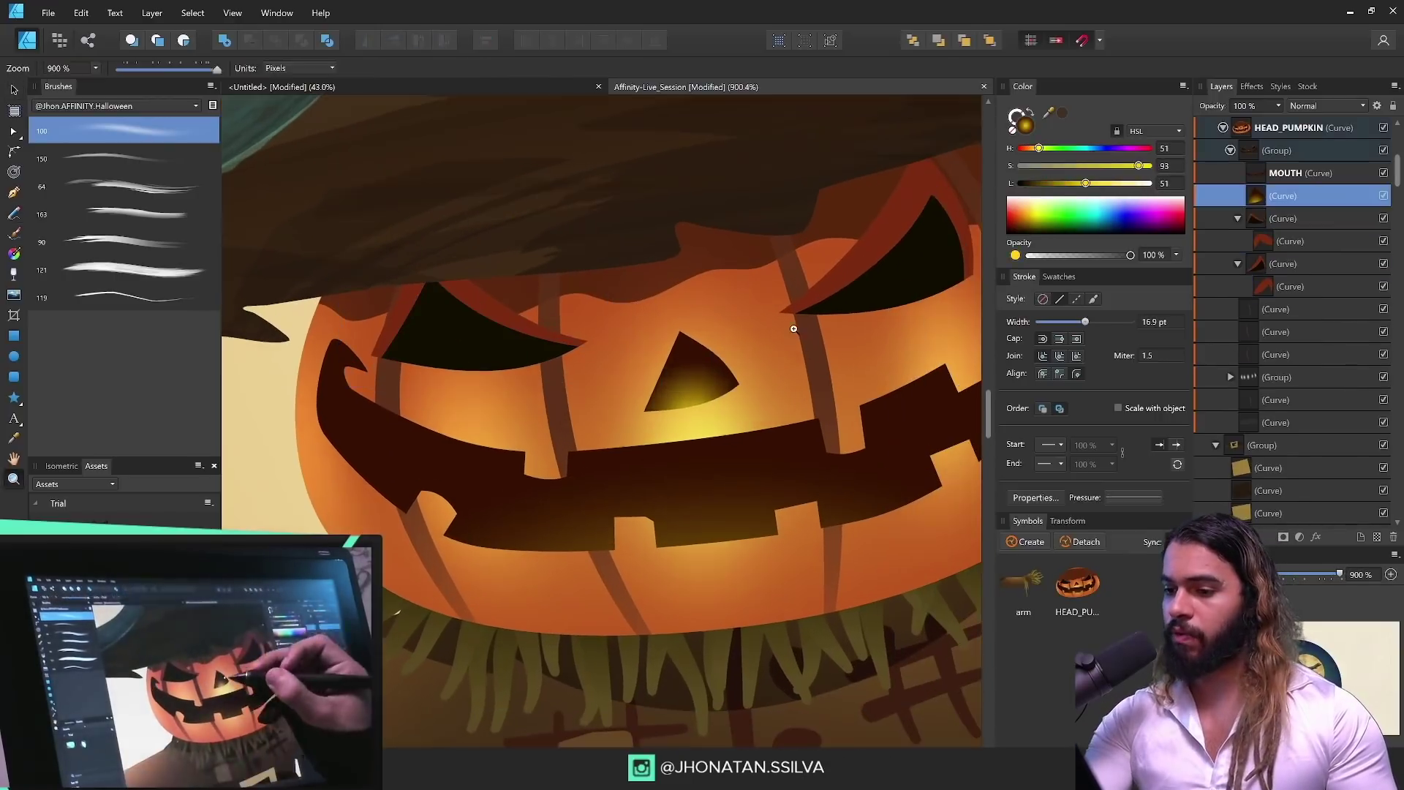
Step: Fill the pumpkin's nose with black and draw a brown rim shape inside its upper edges
click(683, 383)
key(n)
drag(620, 423, 650, 422)
key(v)
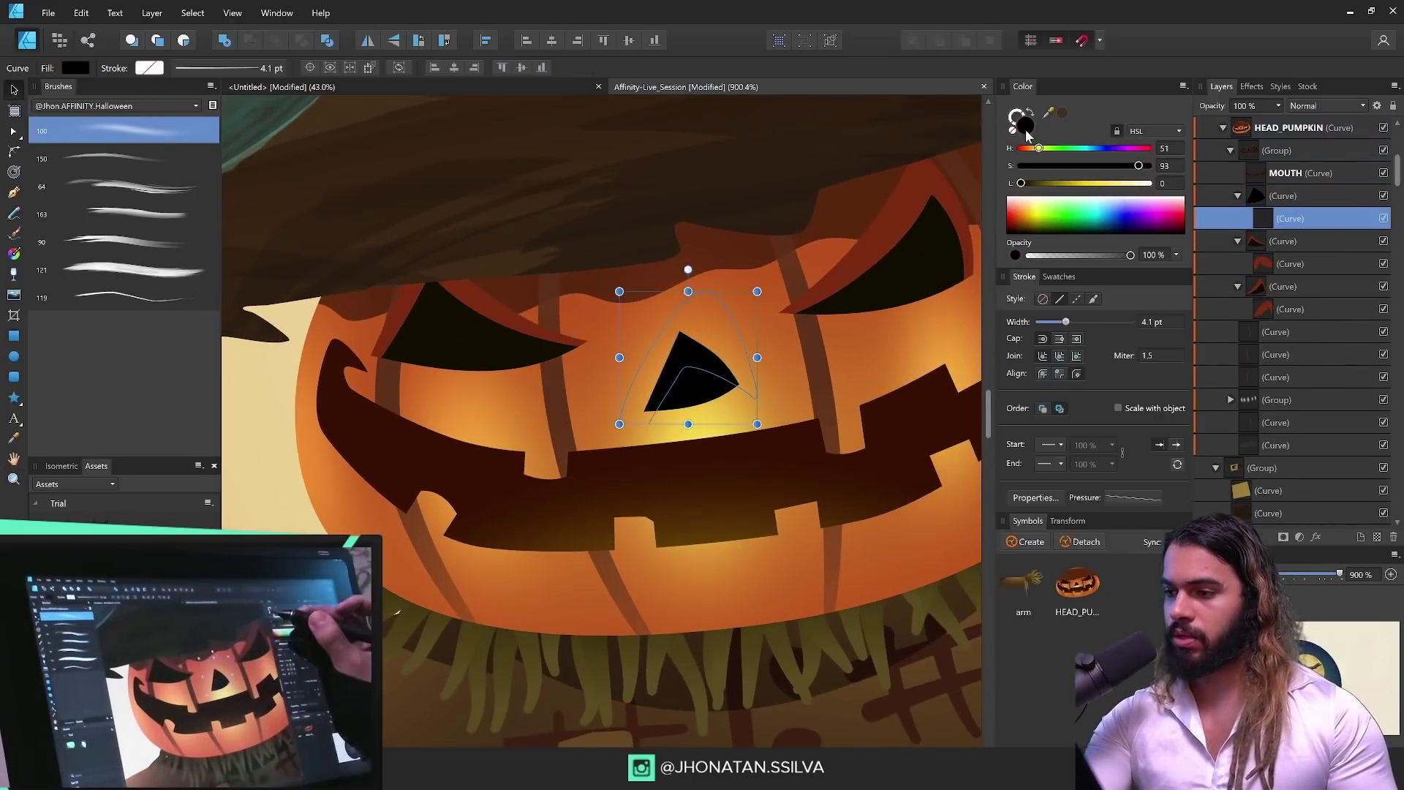
click(1019, 224)
Step: Fill the pumpkin's MOUTH curve with solid black, lightness 0
click(802, 482)
drag(1038, 183, 1021, 183)
key(n)
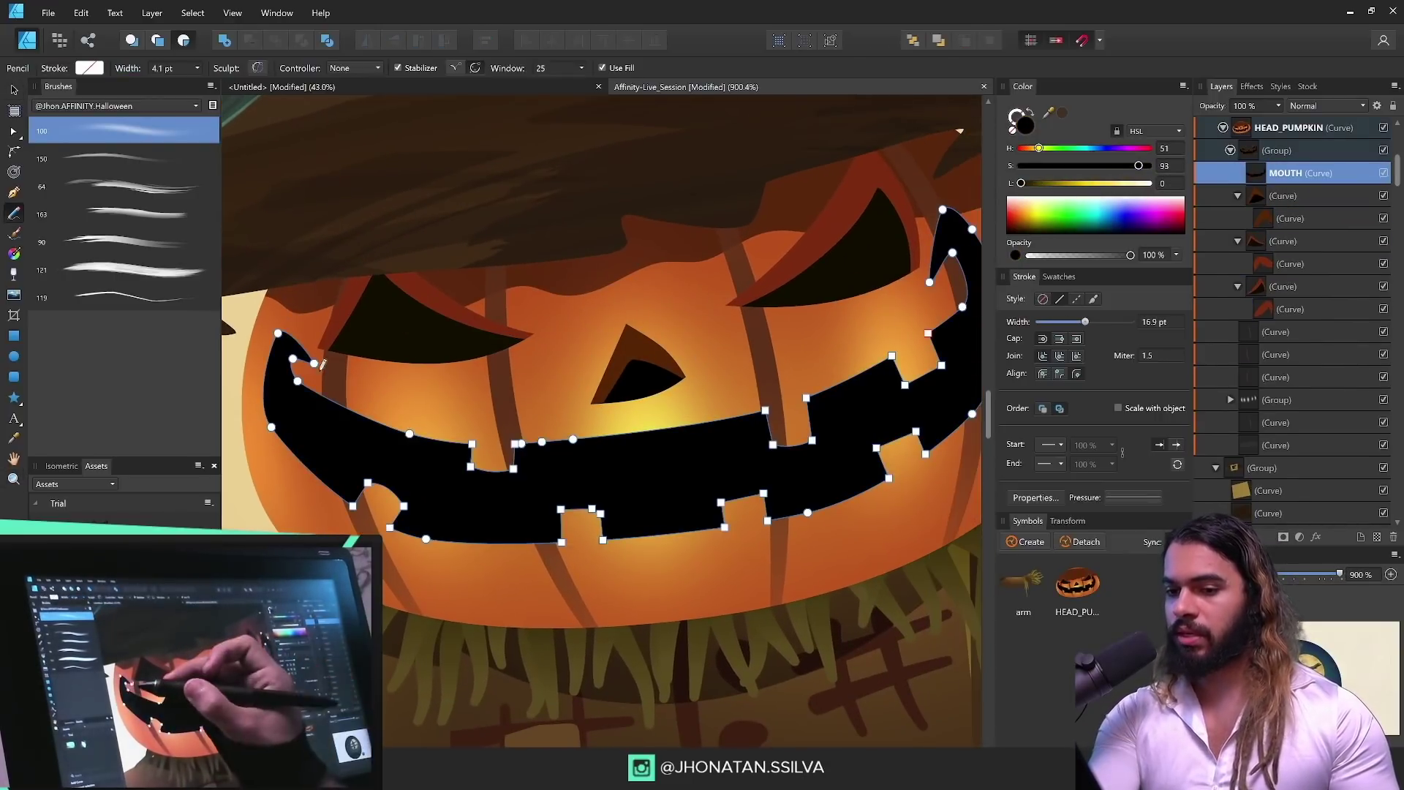
drag(282, 457, 299, 403)
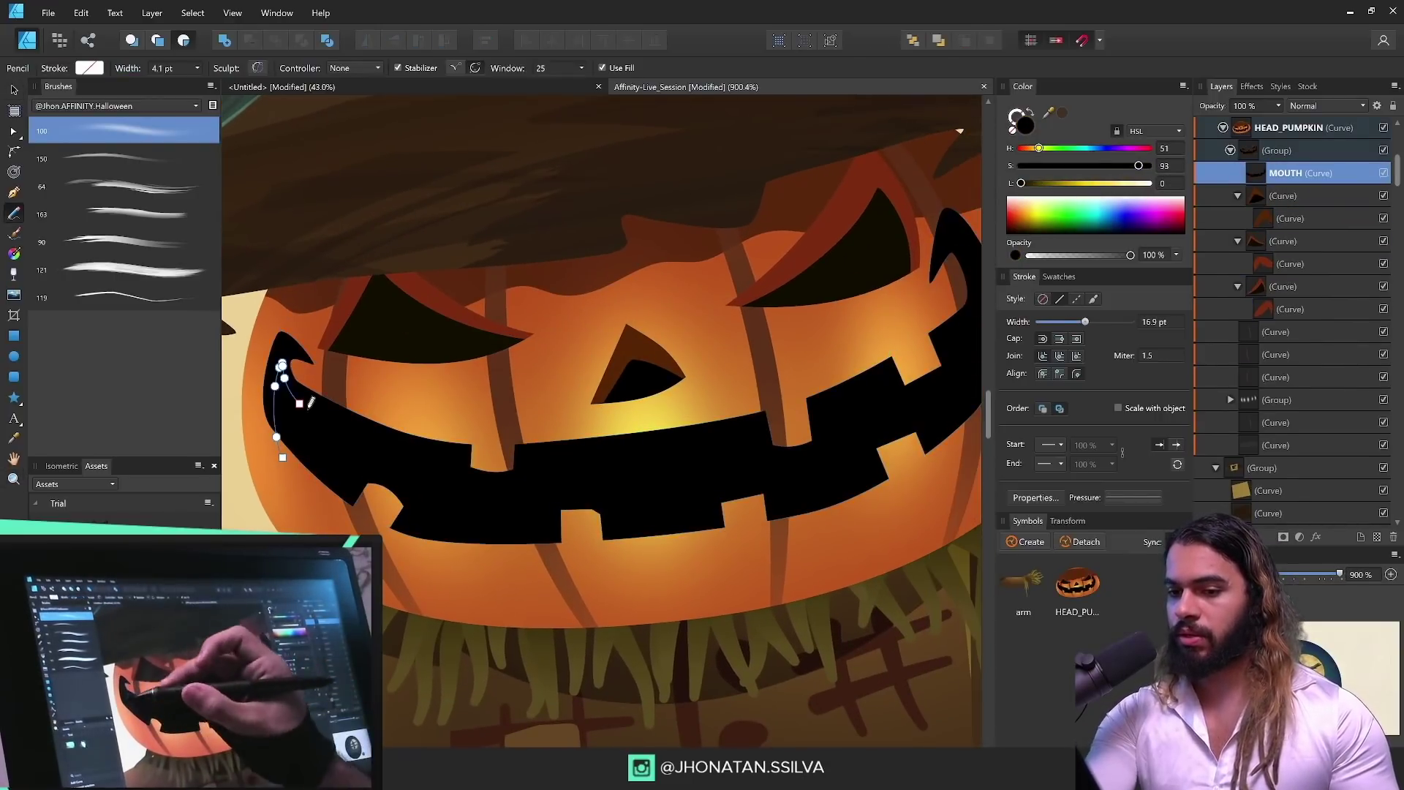
key(ctrl+z)
Step: Draw a rim shape inside the mouth along its whole upper edge and colour it reddish brown with hue 13
key(v)
click(459, 450)
key(n)
mouse_move(303, 465)
mouse_down()
mouse_move(272, 401)
mouse_move(521, 463)
mouse_move(884, 391)
mouse_move(969, 260)
mouse_move(289, 344)
mouse_up()
drag(1044, 183, 1058, 183)
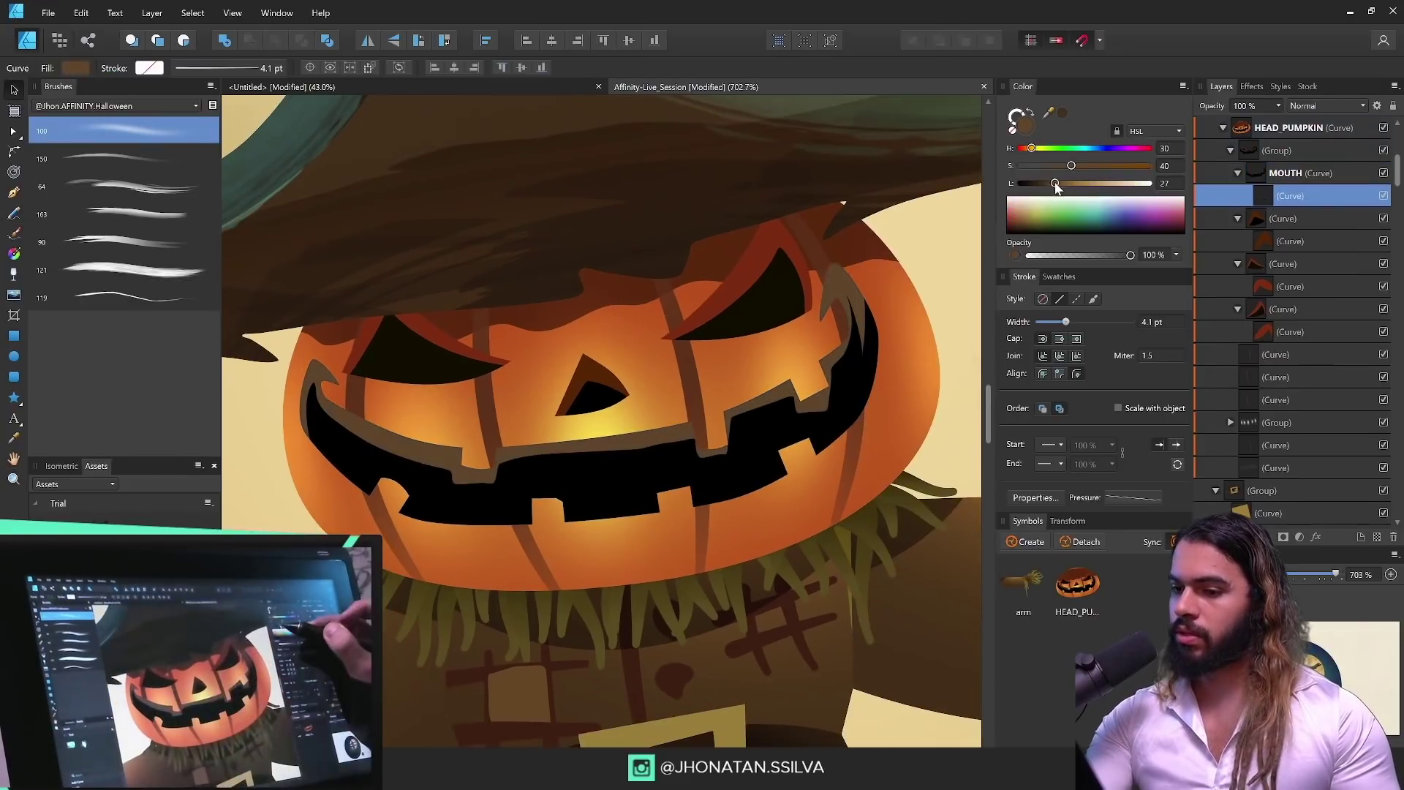
drag(1031, 148, 1025, 148)
Step: Give the mouth rim a vertical linear gradient that darkens upward, and lighten its lower colour stop
key(g)
drag(642, 451, 642, 354)
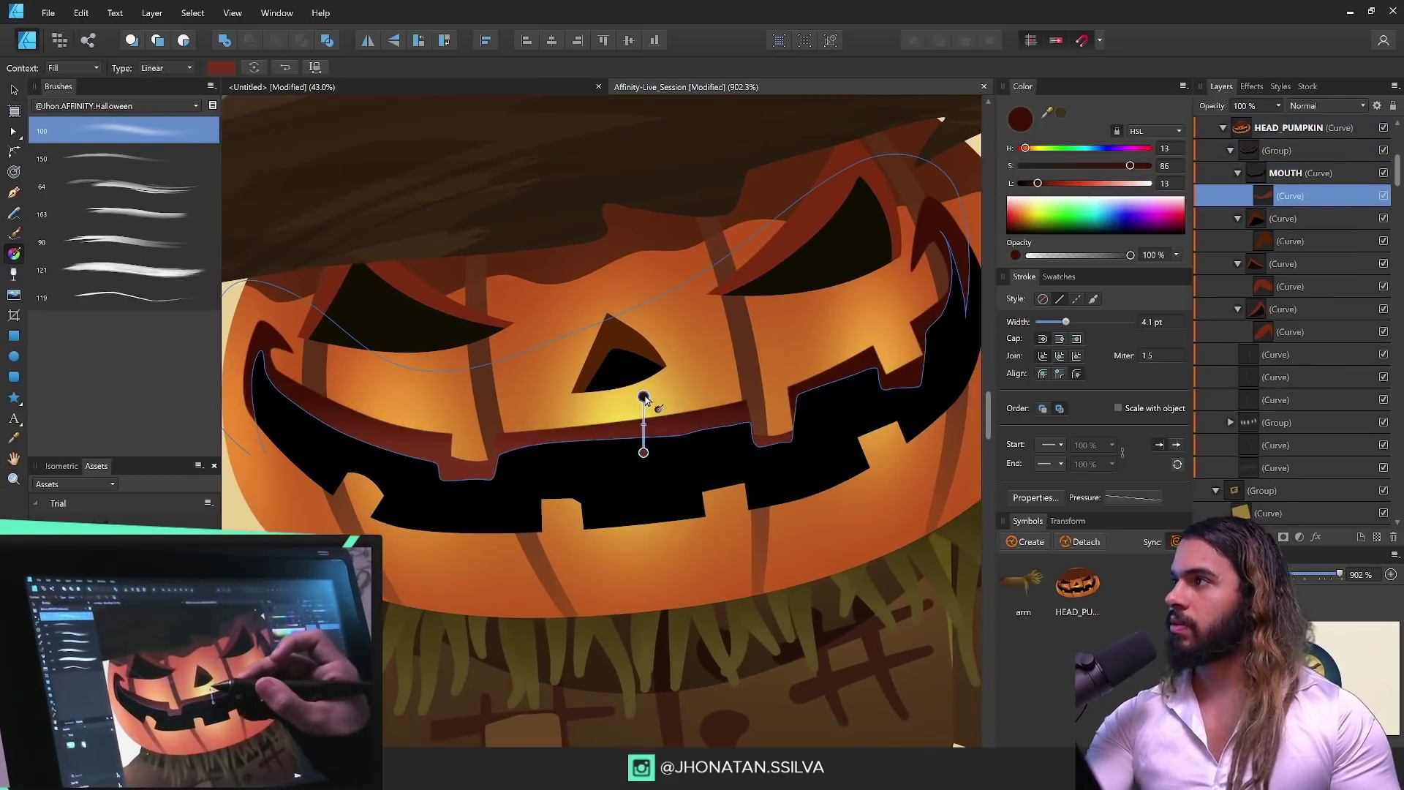
click(642, 451)
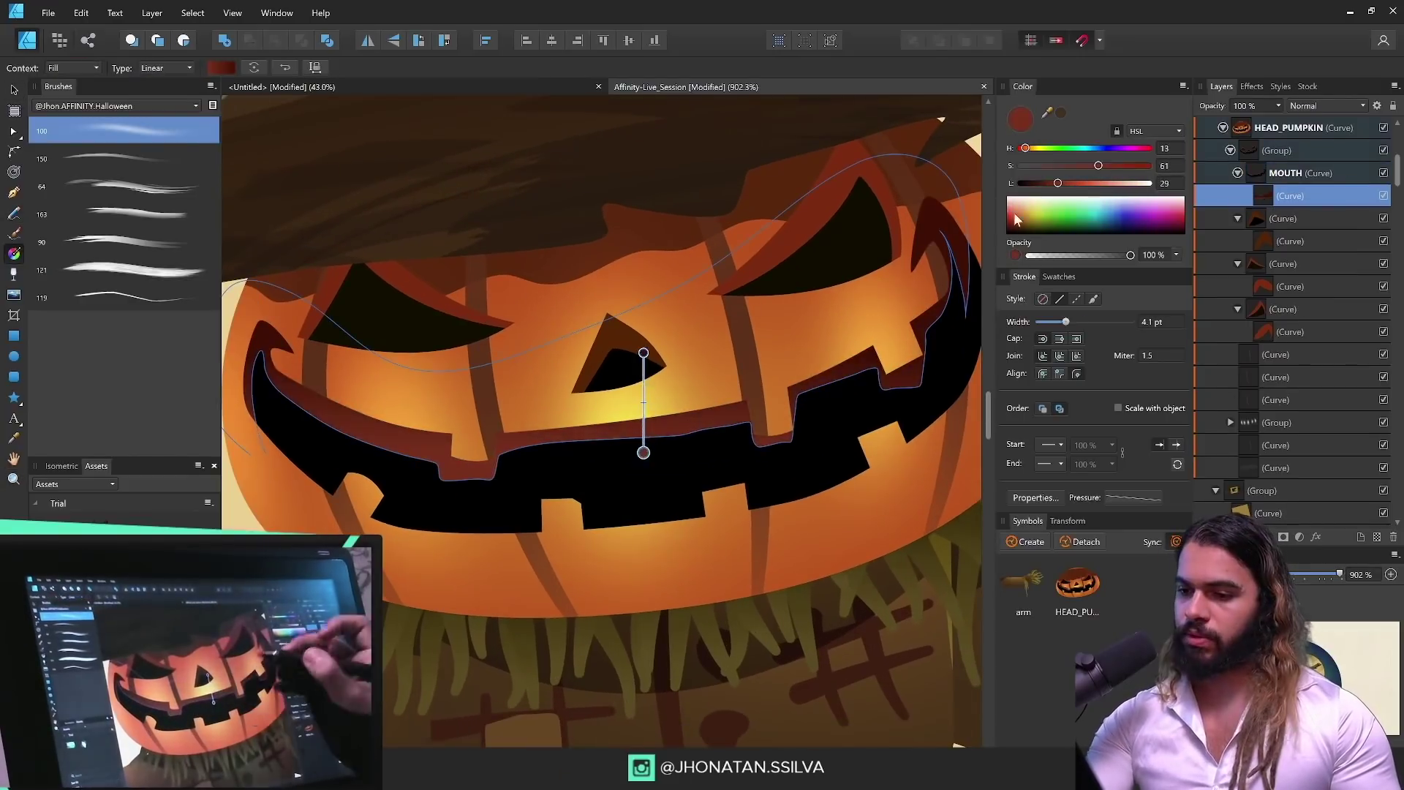
drag(1057, 183, 1069, 182)
key(z)
mouse_move(700, 384)
mouse_down()
mouse_move(605, 417)
mouse_move(702, 388)
mouse_move(680, 391)
mouse_up()
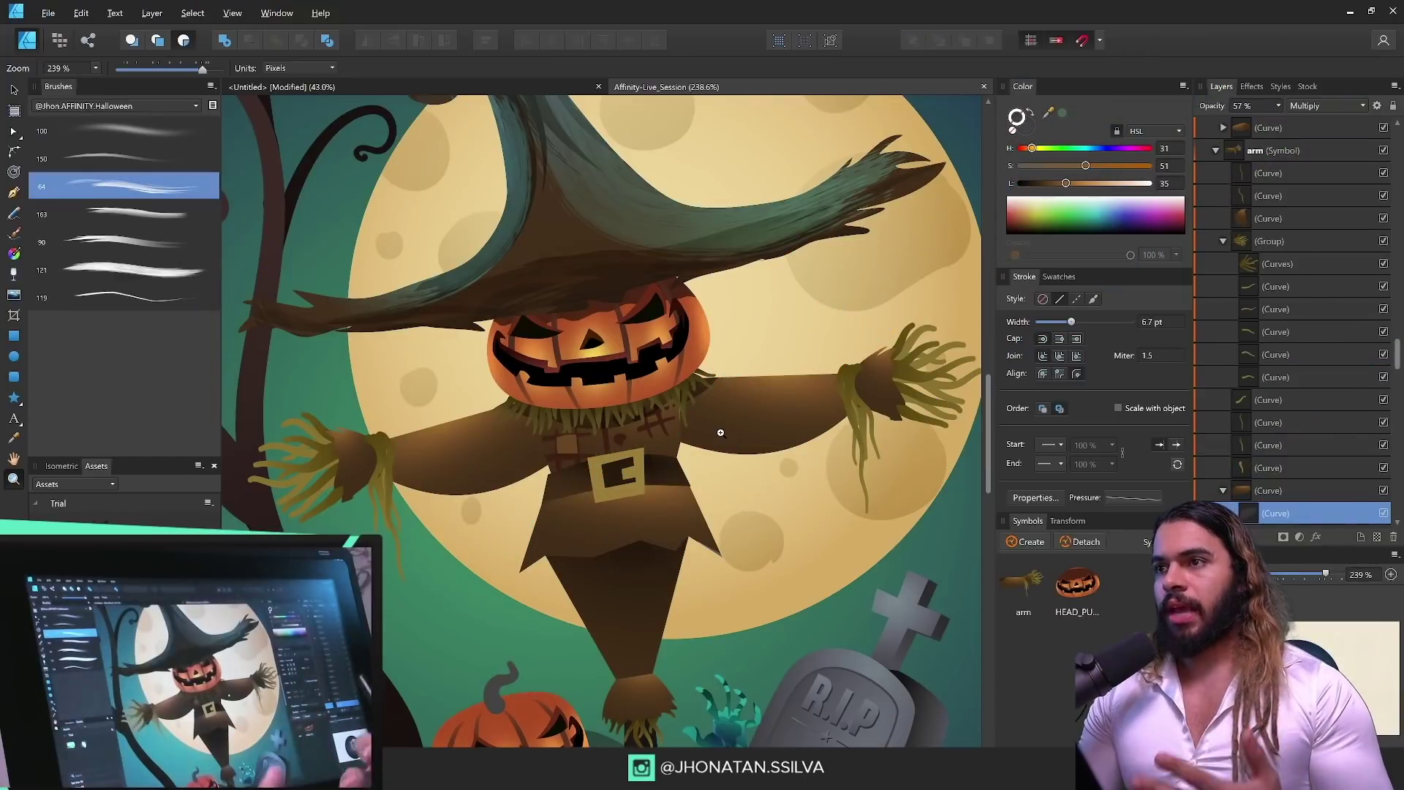
Step: Brush textured dark brown shading strokes along the underside of the scarecrow's sleeve, nested inside the arm curve
mouse_move(720, 432)
mouse_down()
mouse_move(721, 445)
mouse_move(718, 420)
mouse_move(761, 445)
mouse_move(719, 422)
mouse_up()
key(v)
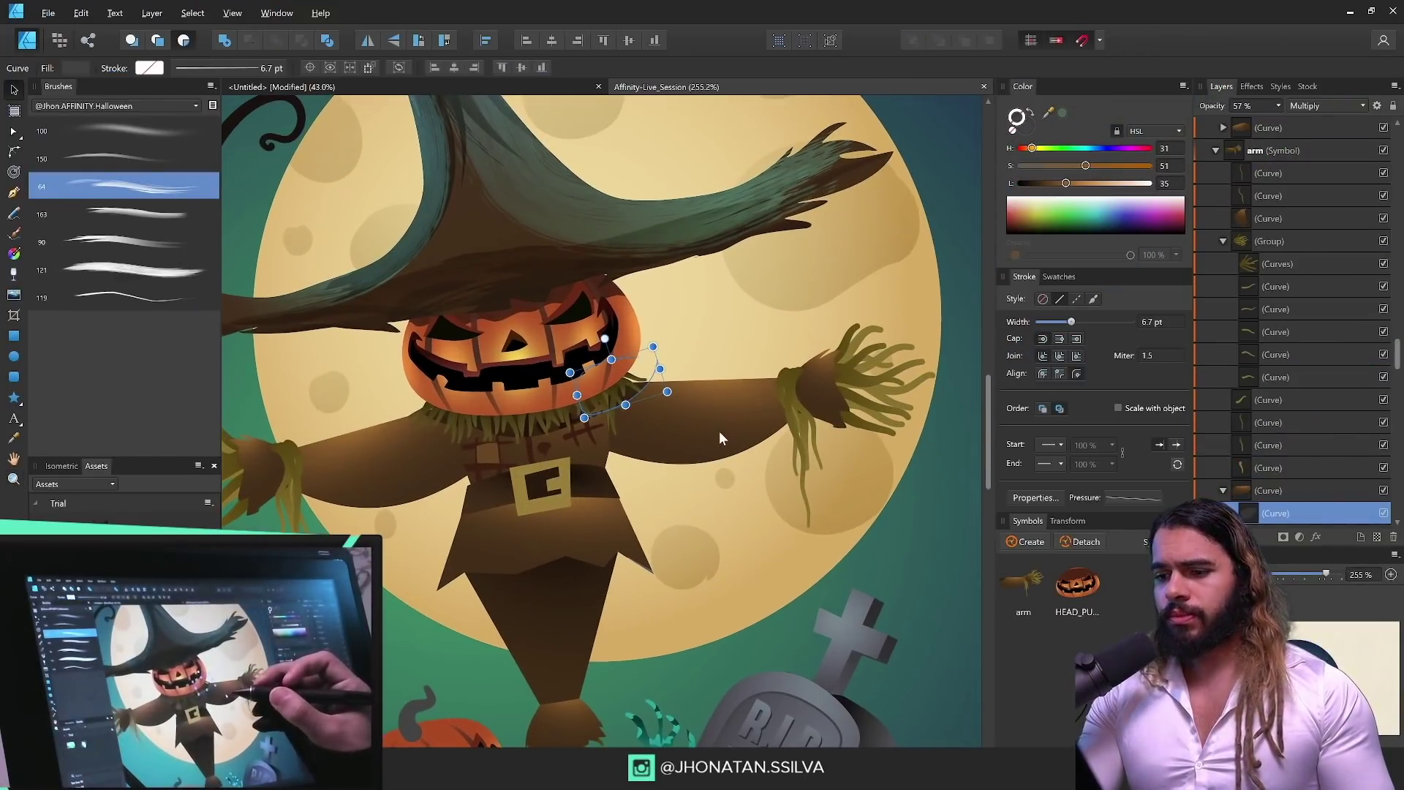
click(718, 432)
key(z)
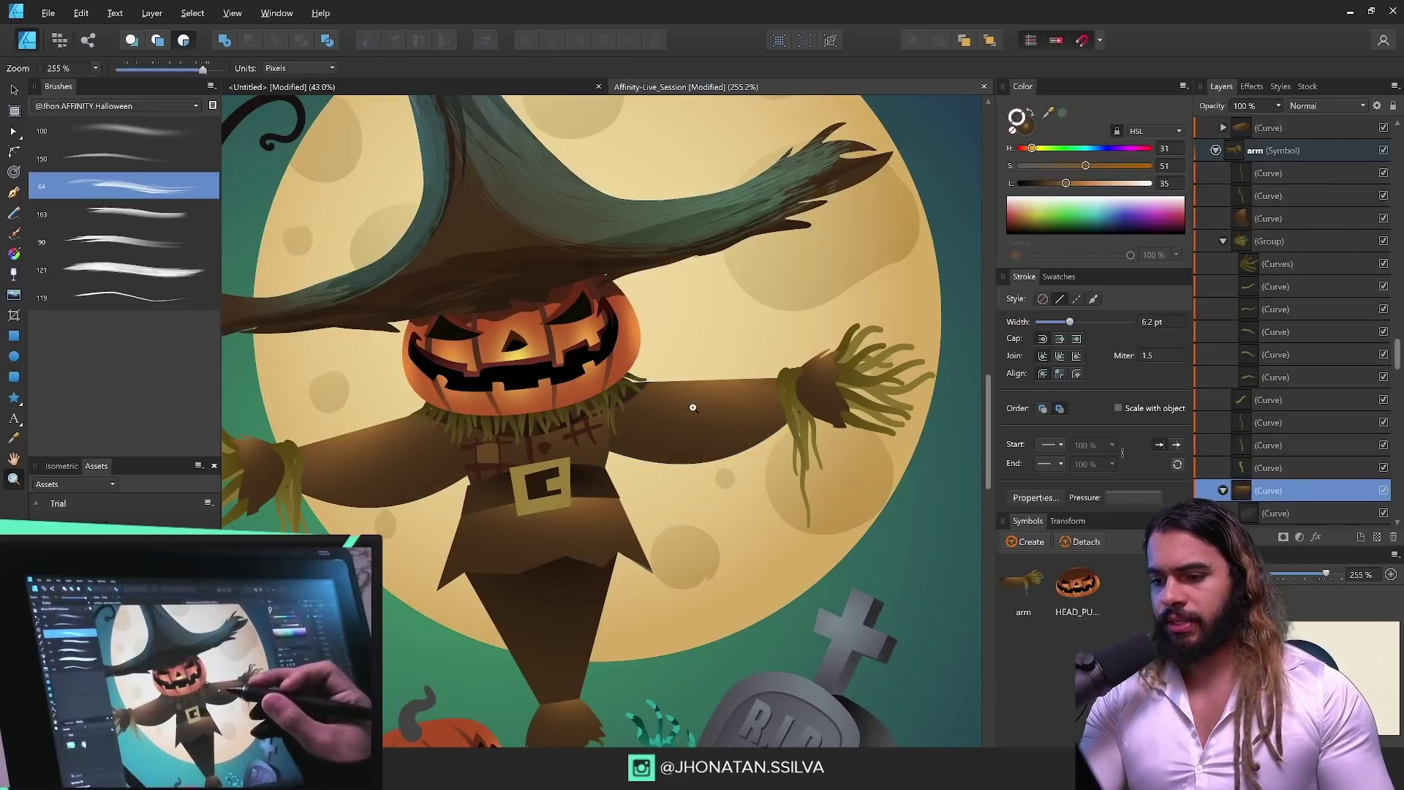
mouse_move(699, 425)
mouse_down()
mouse_move(775, 406)
mouse_move(697, 416)
mouse_up()
key(z)
key(b)
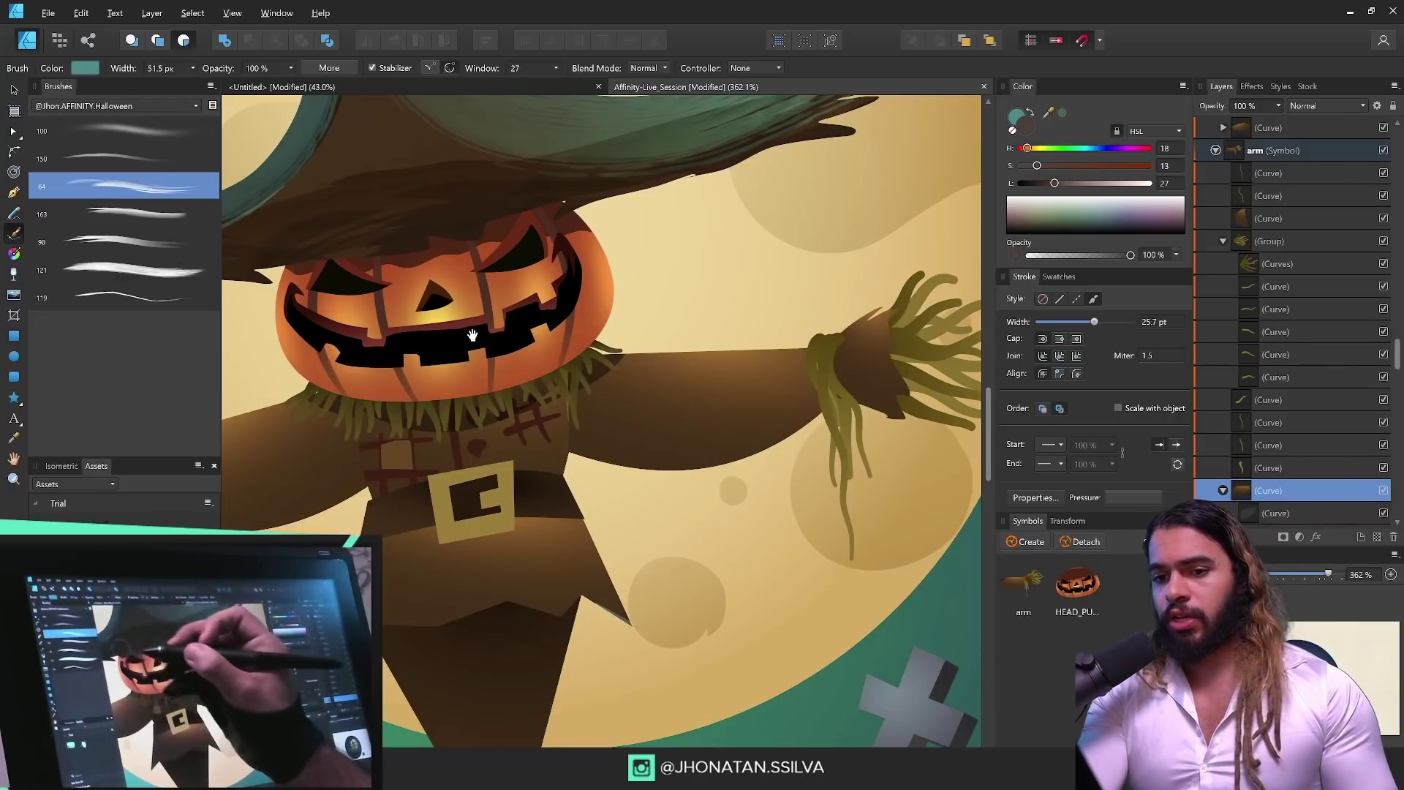
drag(476, 337, 454, 324)
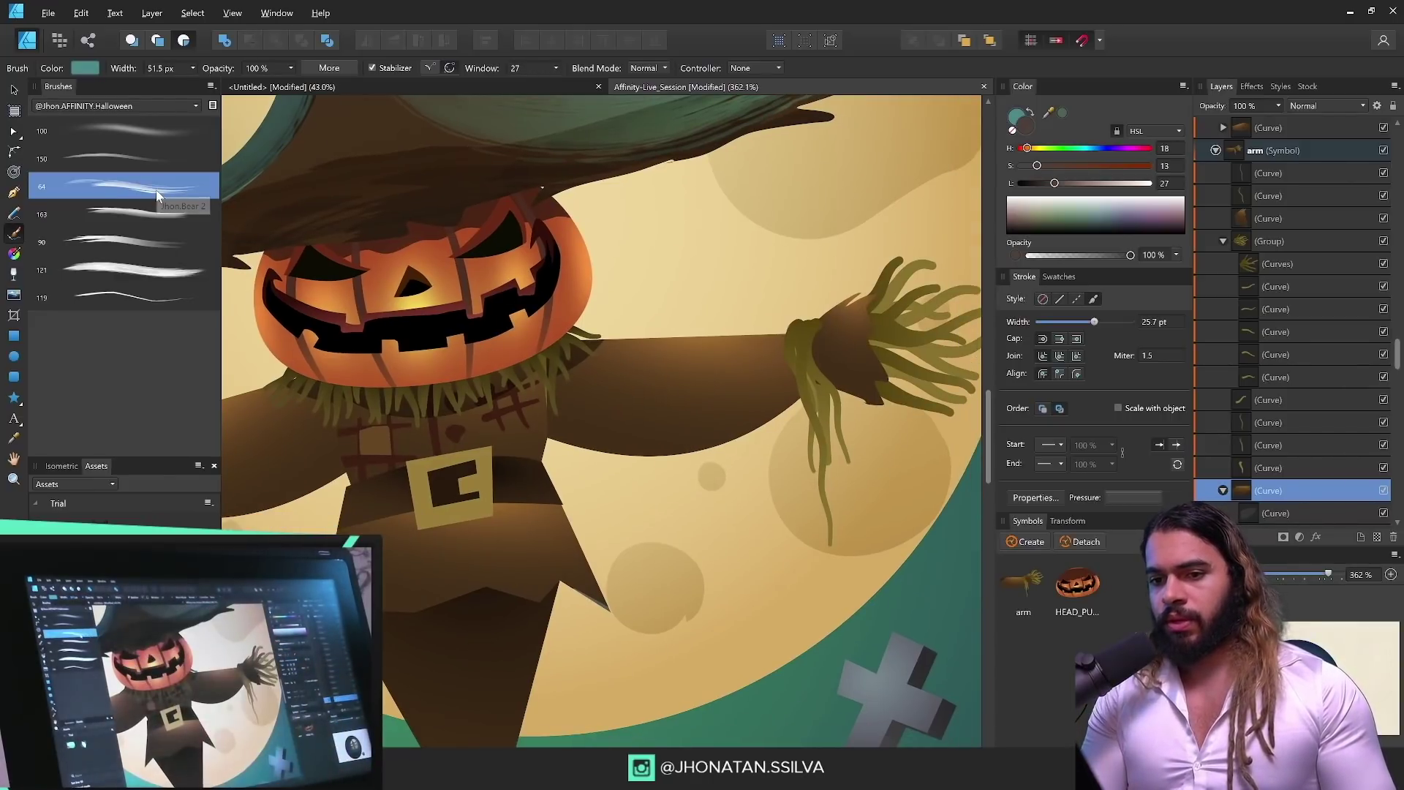
alt+click(695, 428)
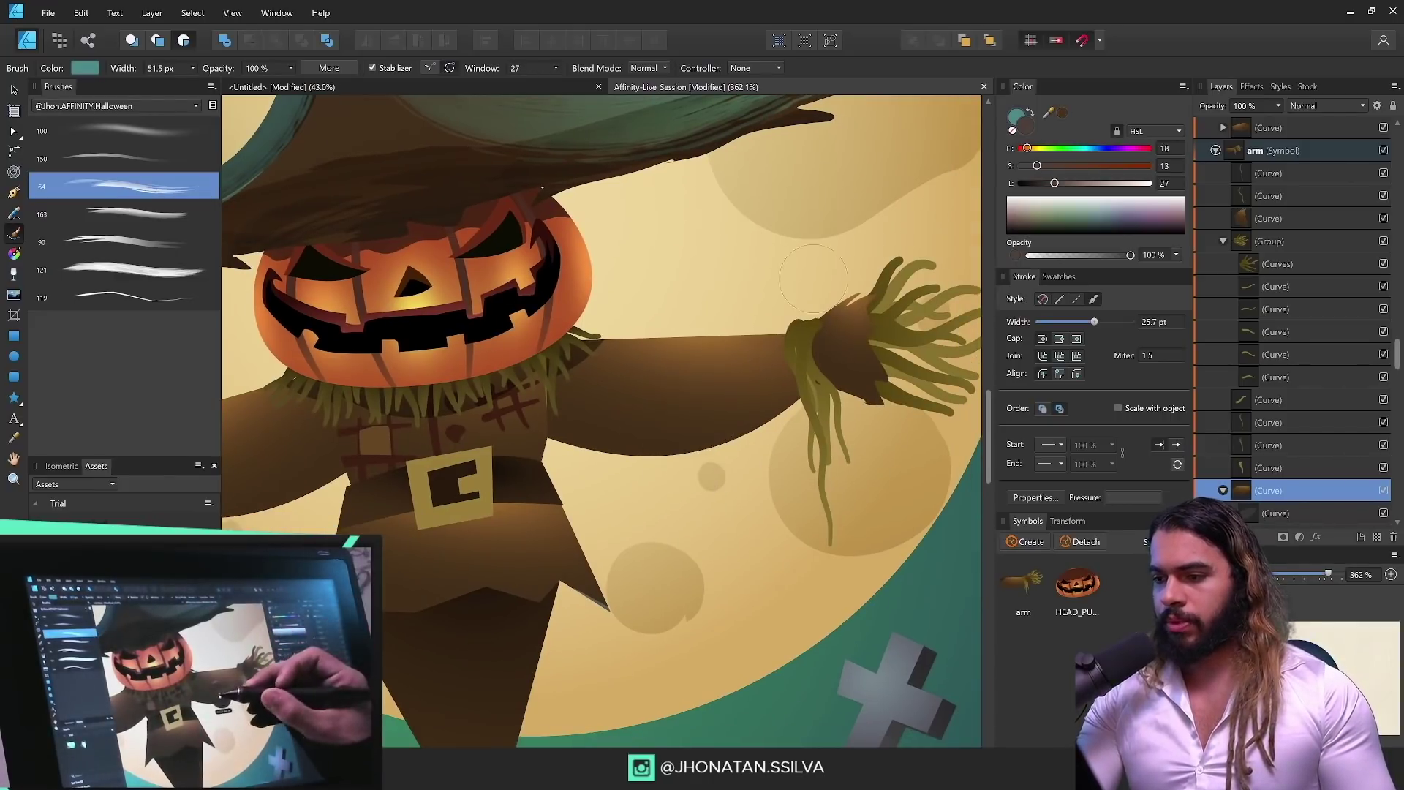
alt+click(628, 398)
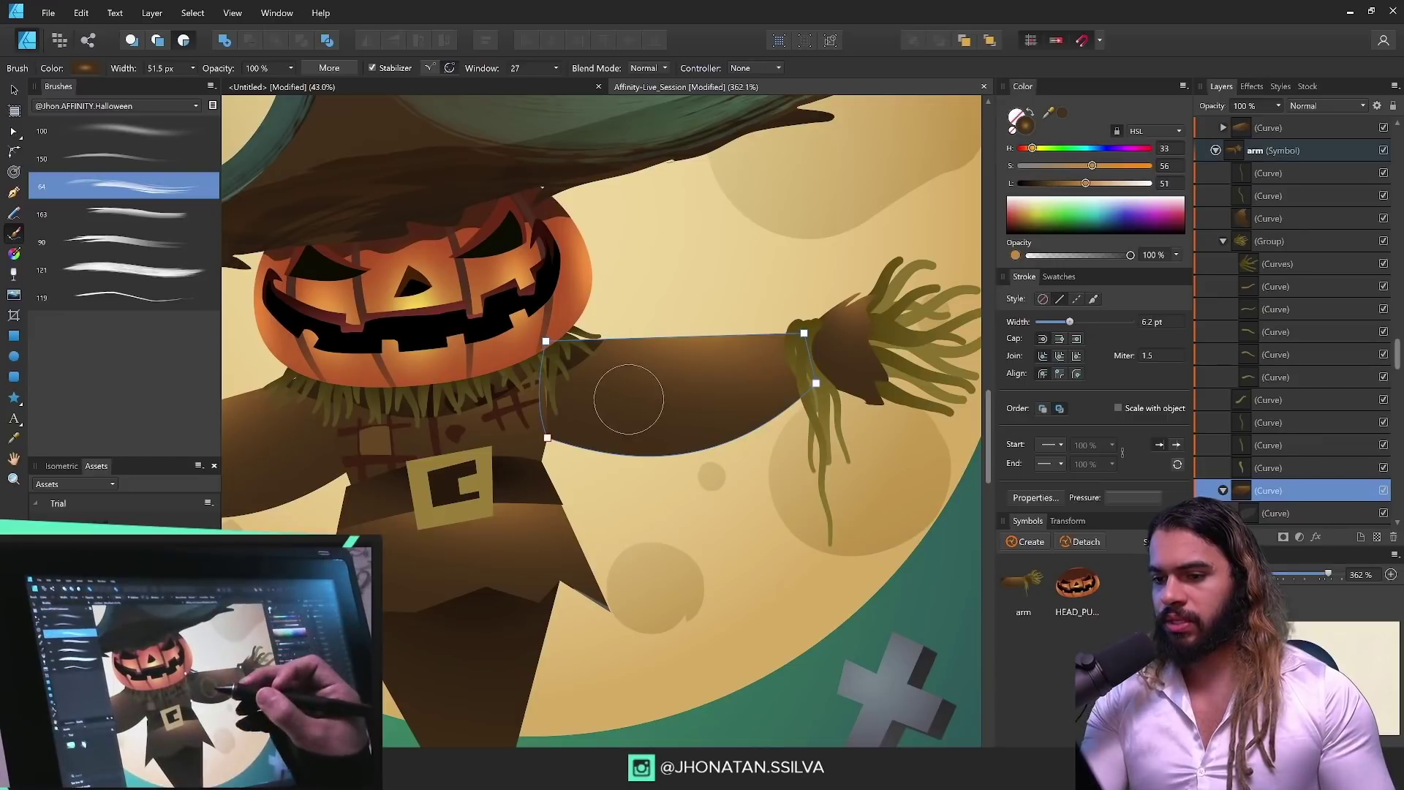
drag(554, 421, 557, 420)
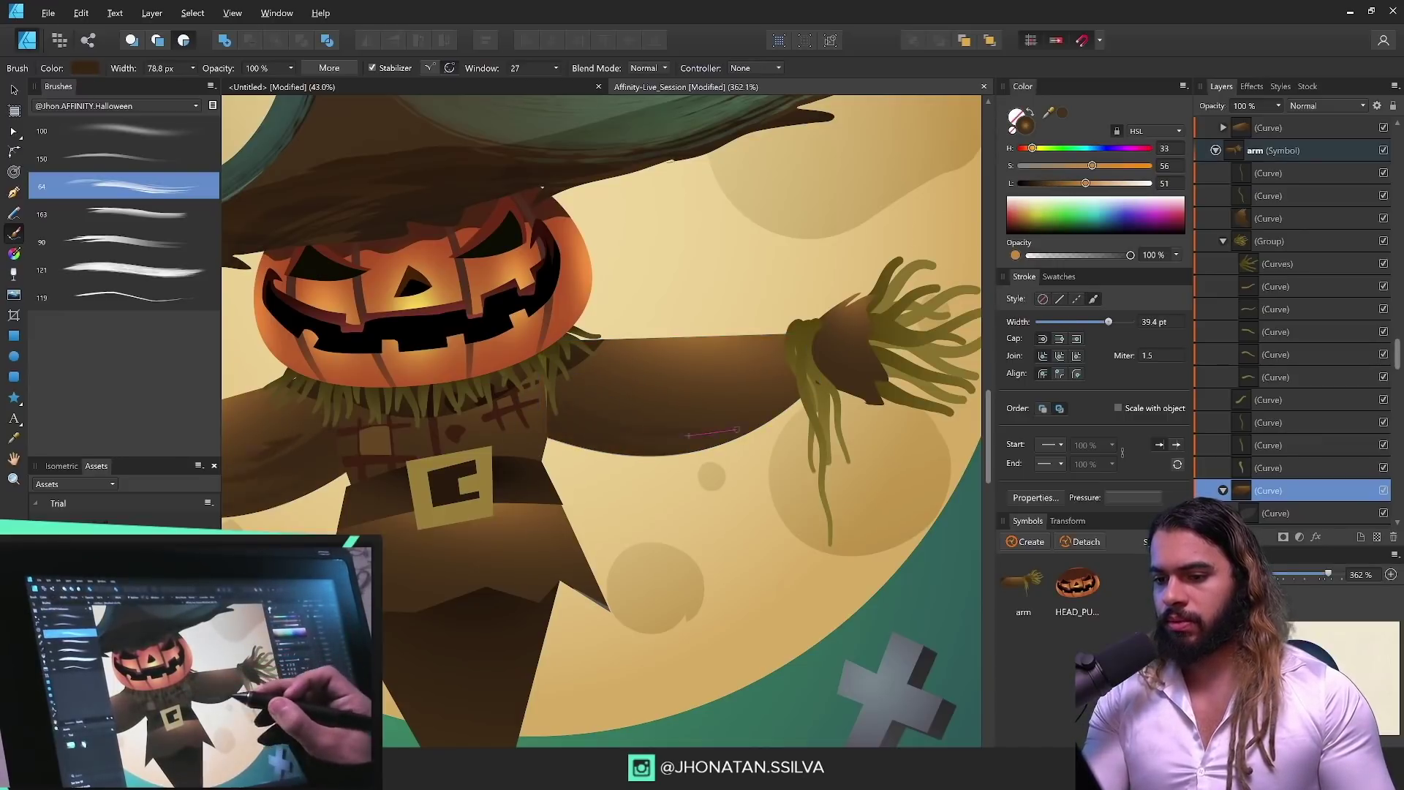
drag(737, 429, 761, 421)
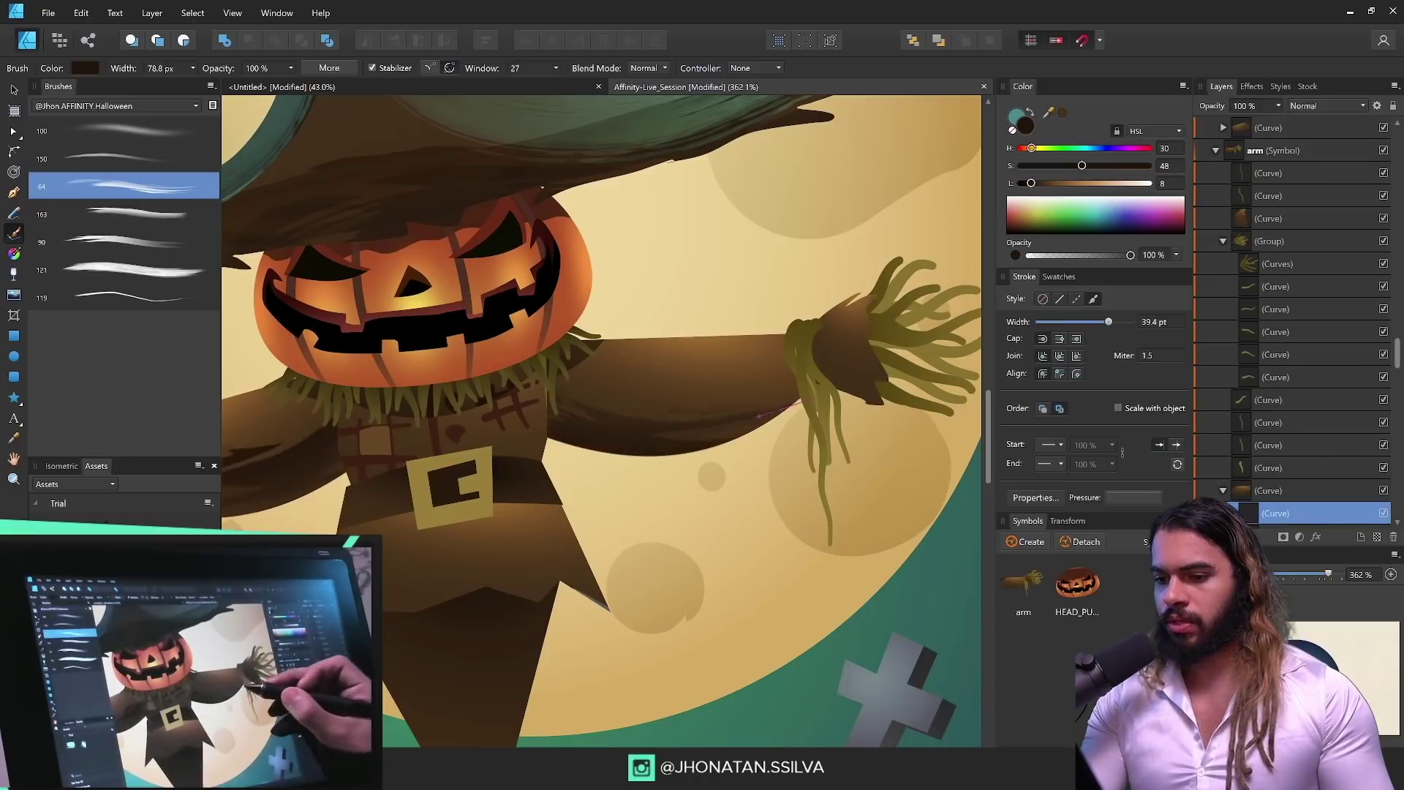
mouse_move(641, 470)
mouse_down()
mouse_move(729, 477)
mouse_move(856, 433)
mouse_move(629, 466)
mouse_up()
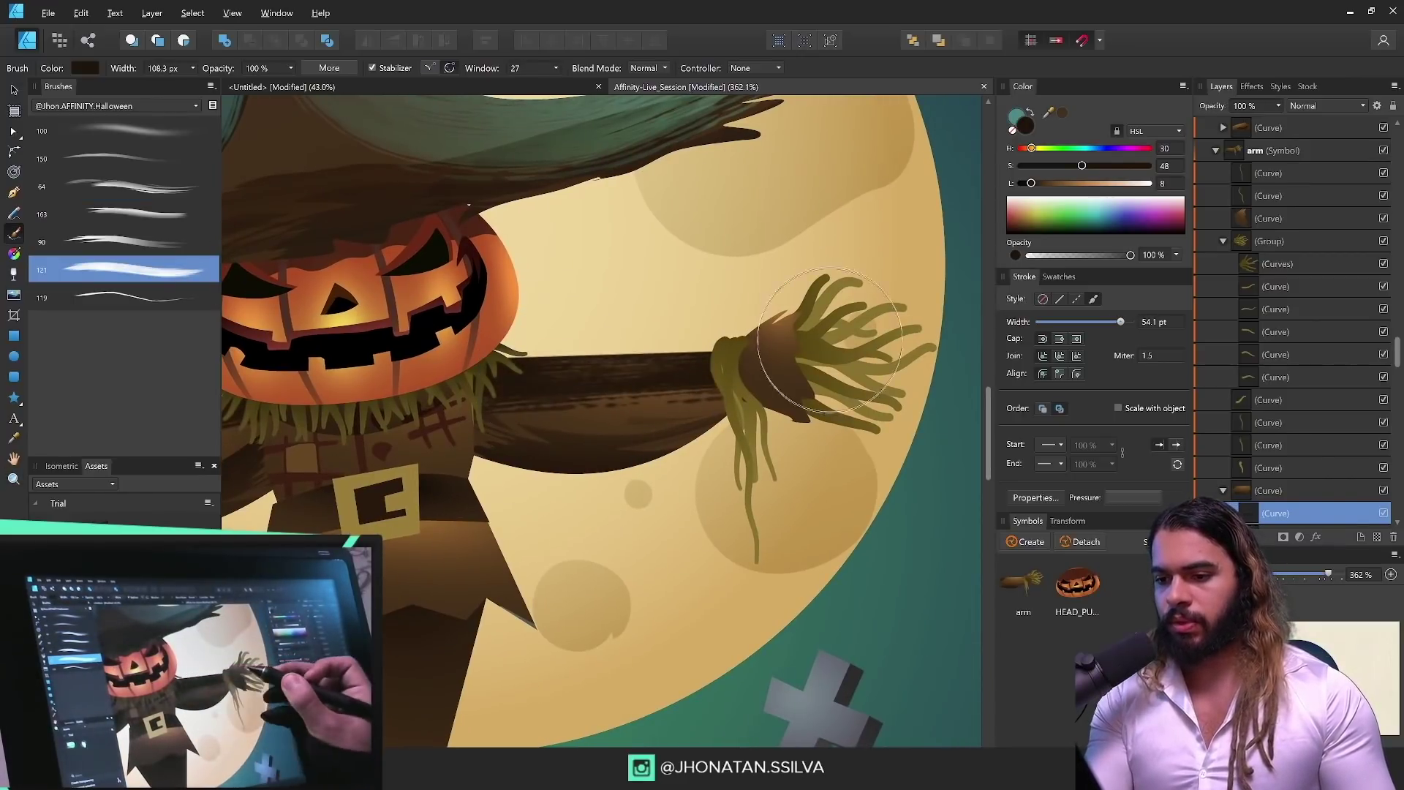
Step: Recolour the wide 54.1 pt brush stroke along the arm's upper edge with the sampled teal
key(v)
drag(638, 396, 713, 395)
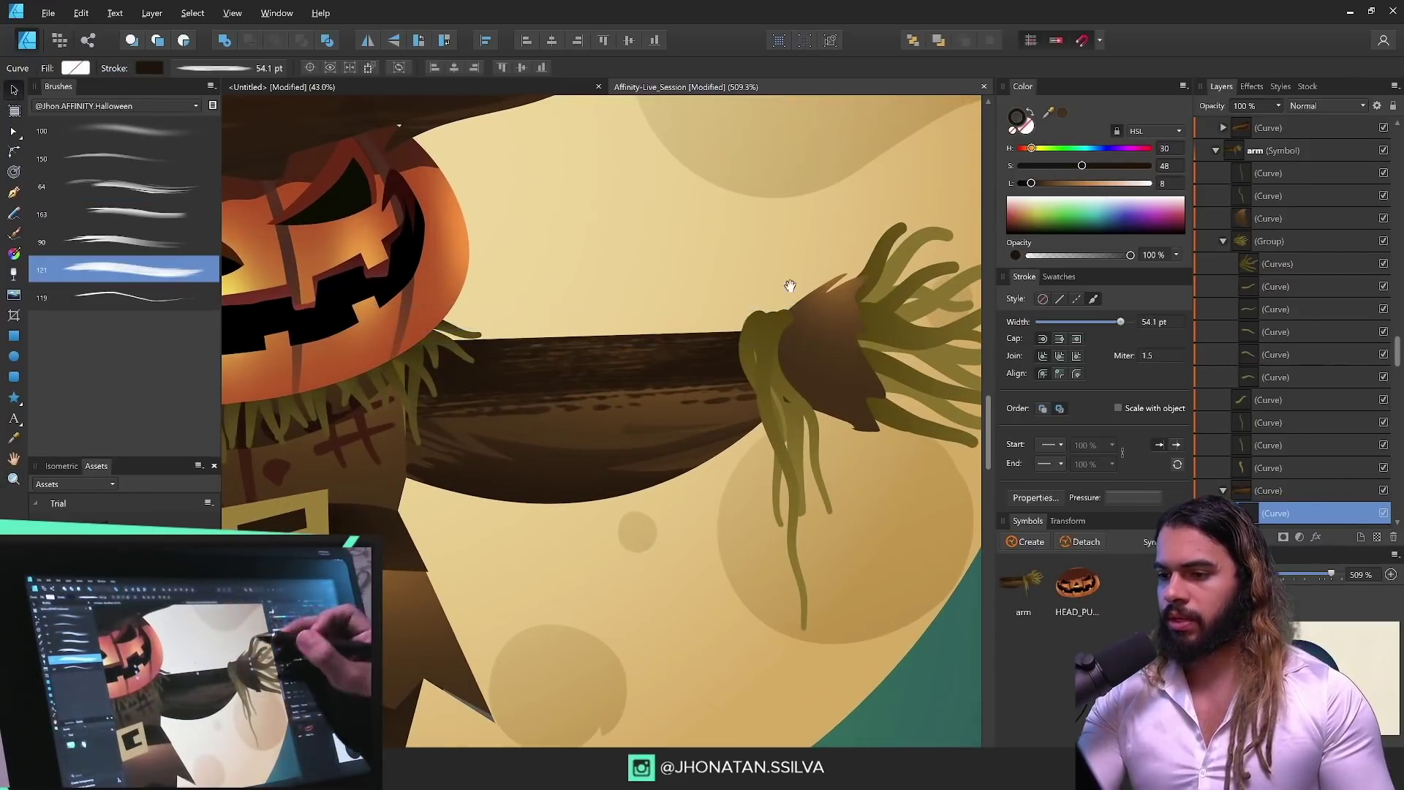
drag(789, 288, 804, 431)
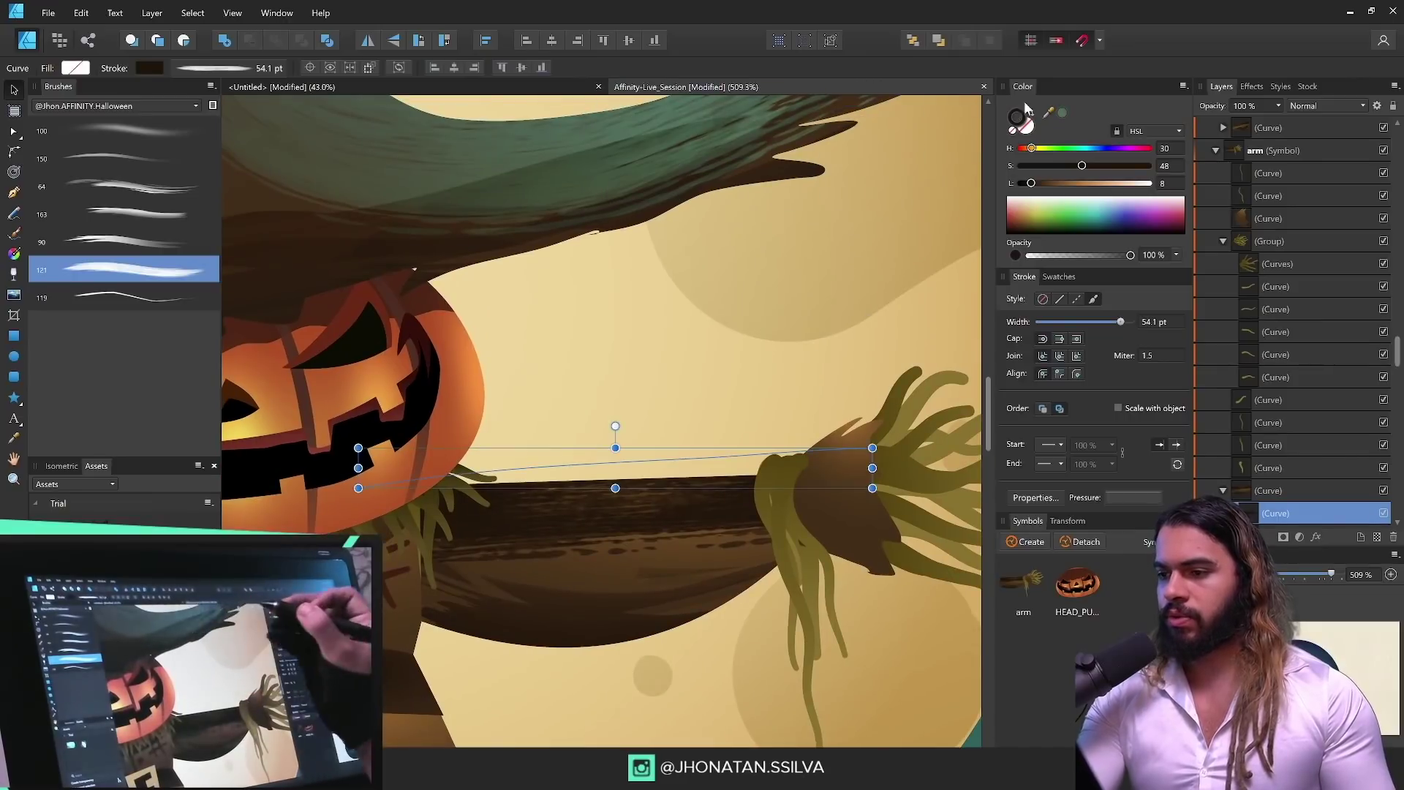
click(1063, 114)
Step: Lighten the rim stroke on the pumpkin head's outer side to pale green, lightness 66, and reduce its opacity to about 43%
mouse_move(862, 319)
mouse_down()
mouse_move(661, 468)
mouse_move(758, 410)
mouse_move(811, 323)
mouse_up()
drag(761, 445, 768, 394)
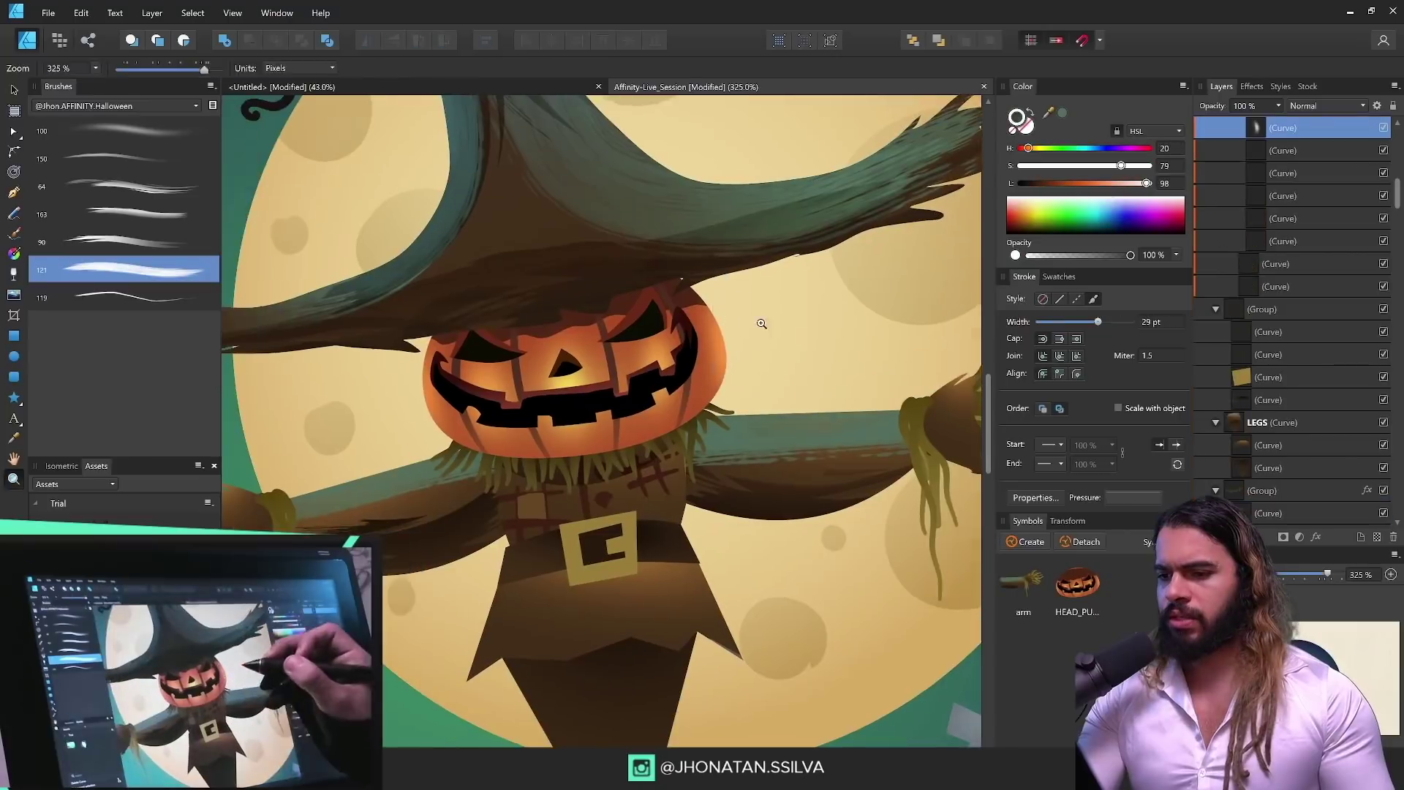
drag(1061, 183, 1081, 183)
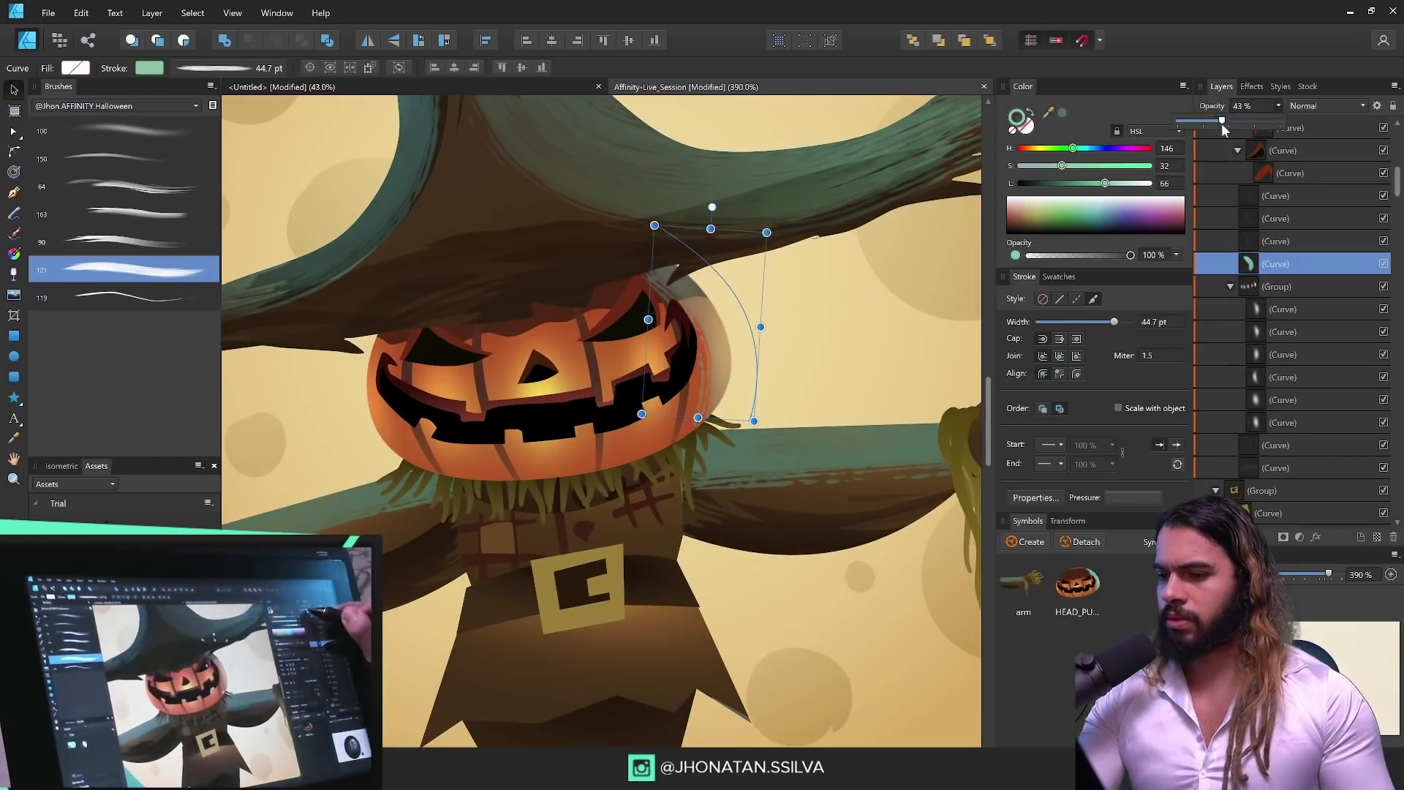
Step: Add a broad textured stroke over the sack-cloth cuff at the straw hand and recolour it with the sampled teal
scroll(767, 329, down, 2)
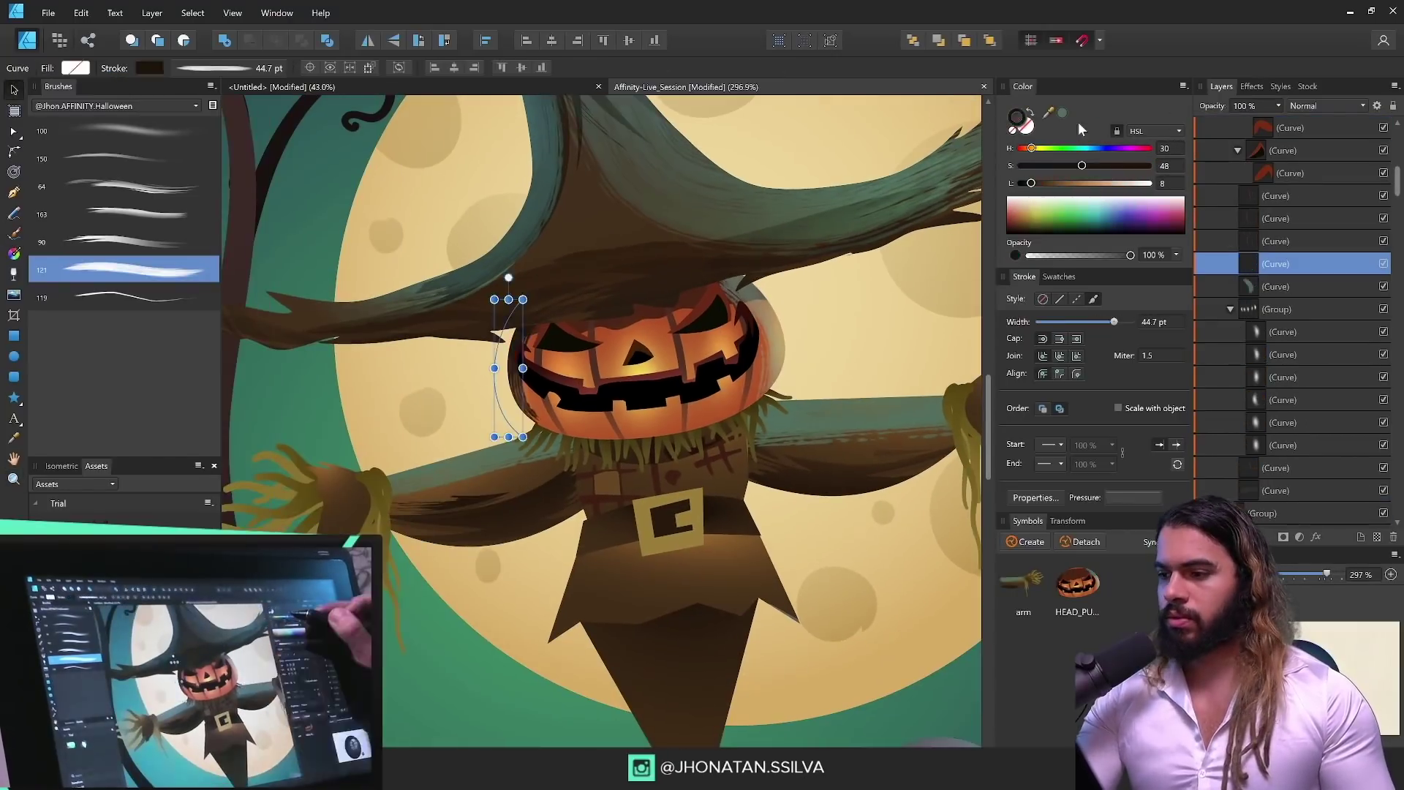
drag(783, 544, 758, 461)
scroll(761, 365, up, 2)
drag(697, 402, 844, 440)
key(v)
scroll(782, 406, up, 2)
click(1062, 113)
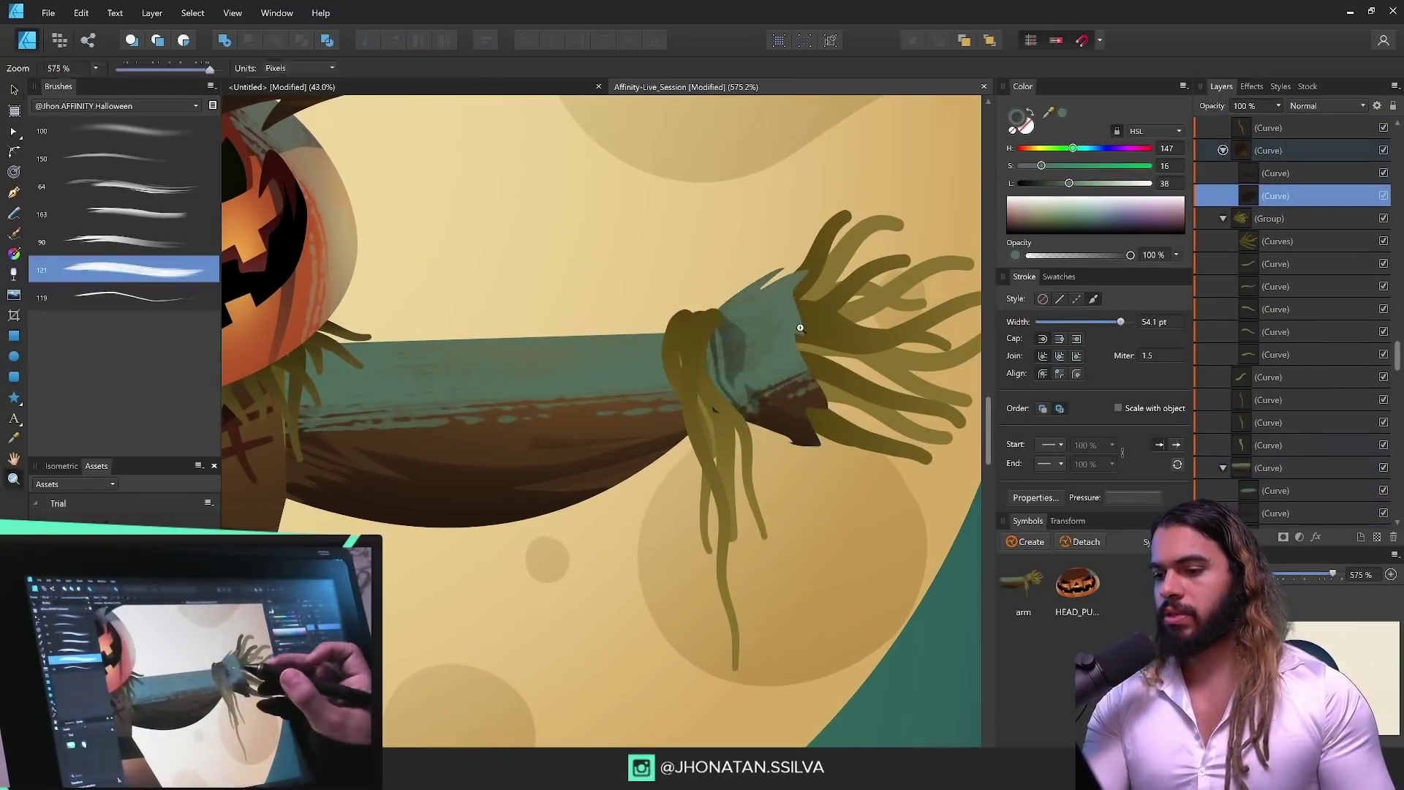
Step: Brush ragged dark brown fold strokes below the belt on the scarecrow's tunic skirt using the 64 brush
scroll(783, 407, down, 4)
drag(512, 505, 687, 480)
click(687, 479)
key(b)
click(123, 185)
scroll(659, 410, up, 4)
drag(699, 398, 655, 438)
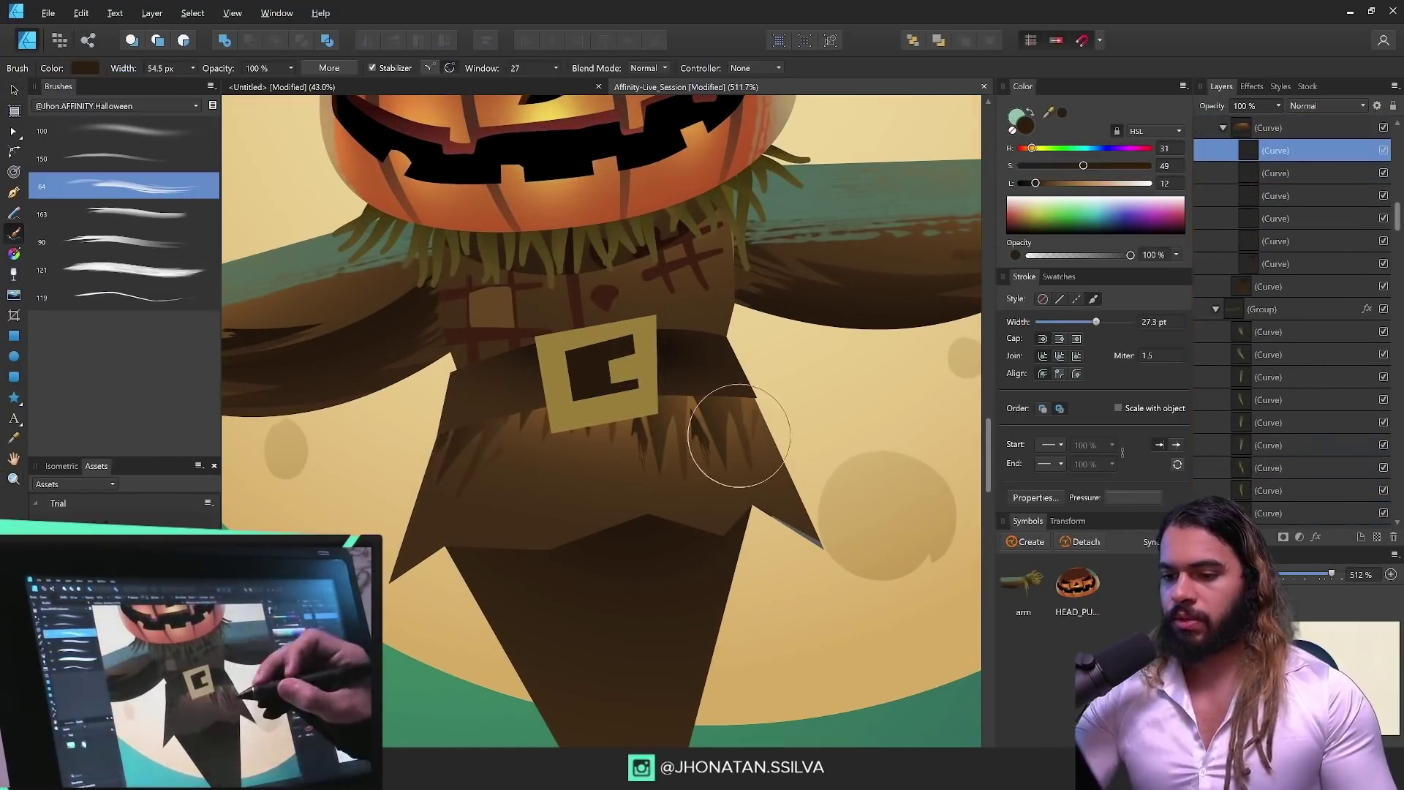
drag(739, 435, 794, 410)
drag(737, 369, 841, 476)
drag(612, 512, 611, 604)
Step: Select the BODY curve and brush dark brown textured shading strokes over the scarecrow's patched torso
ctrl+click(743, 322)
drag(757, 334, 731, 395)
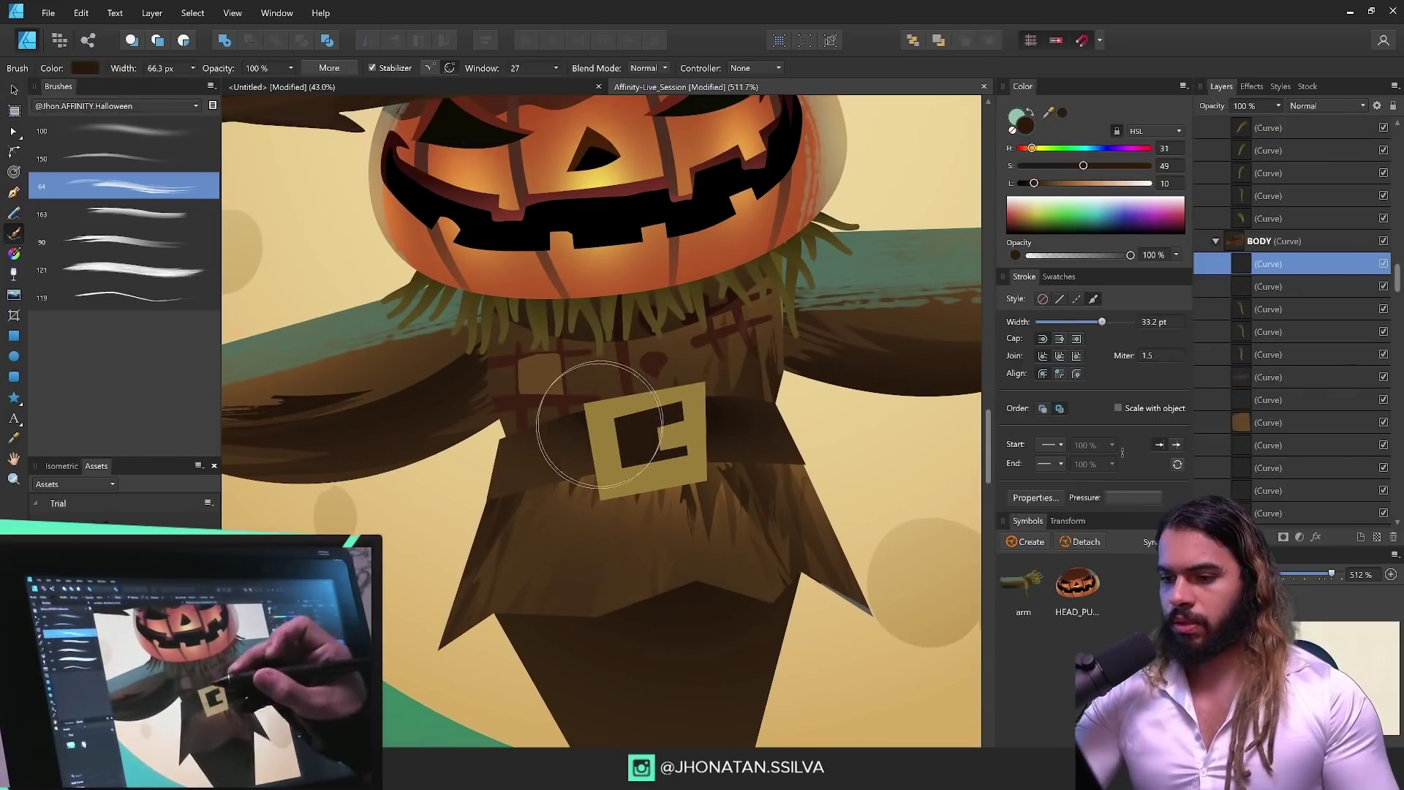
scroll(599, 424, down, 1)
Step: Brush long dark brown vertical fold strokes inside the scarecrow's LEGS shapes
ctrl+click(695, 468)
mouse_move(712, 658)
mouse_down()
mouse_move(712, 520)
mouse_move(696, 476)
mouse_up()
drag(651, 387, 671, 583)
ctrl+click(691, 414)
drag(705, 365, 680, 475)
scroll(687, 497, down, 2)
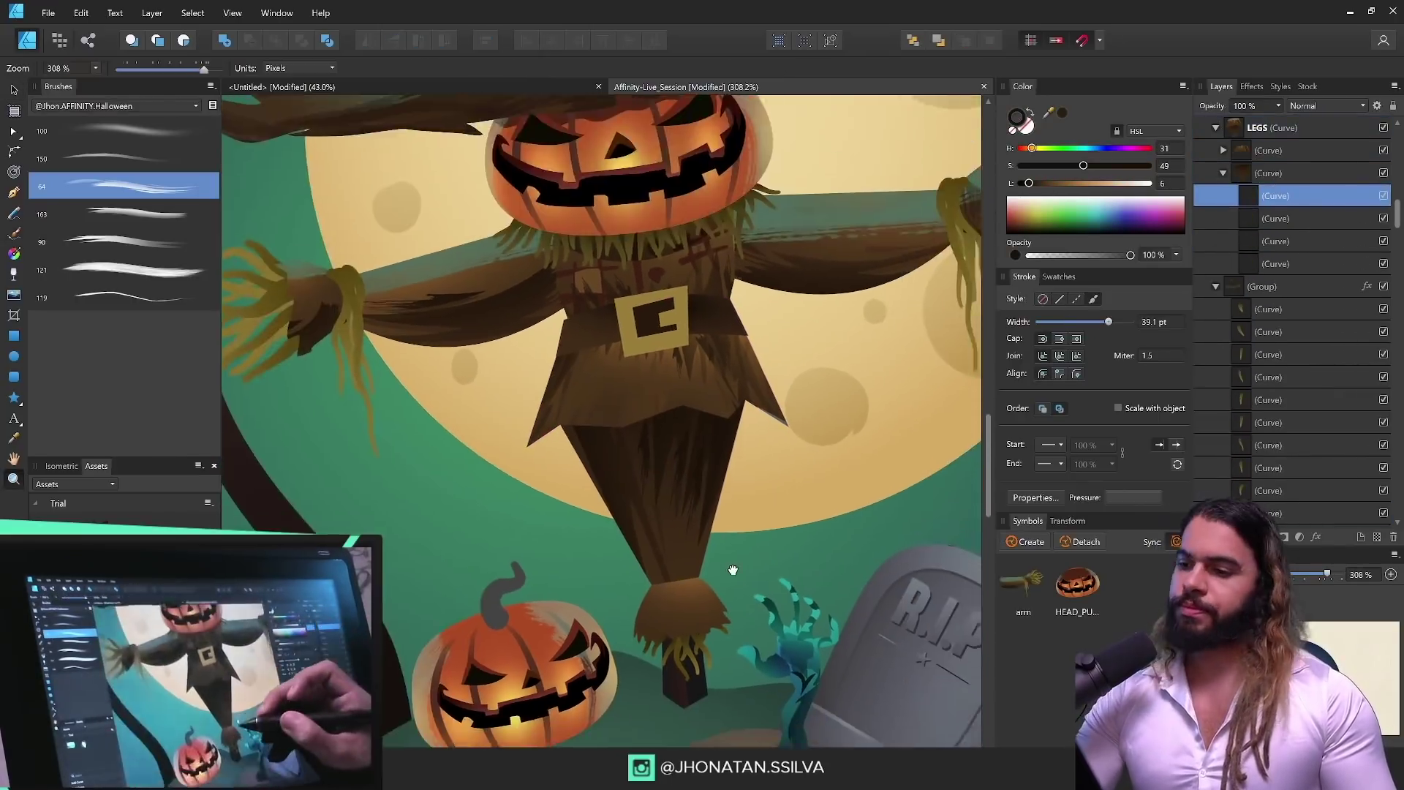
Step: Brush dark textured strokes onto the gathered cloth at the bottom of the scarecrow's legs
scroll(711, 680, up, 2)
key(b)
drag(658, 552, 644, 607)
Step: Review the shading of the whole scarecrow and the surrounding graveyard scene
key(z)
scroll(680, 439, down, 3)
key(v)
click(343, 439)
scroll(682, 426, up, 3)
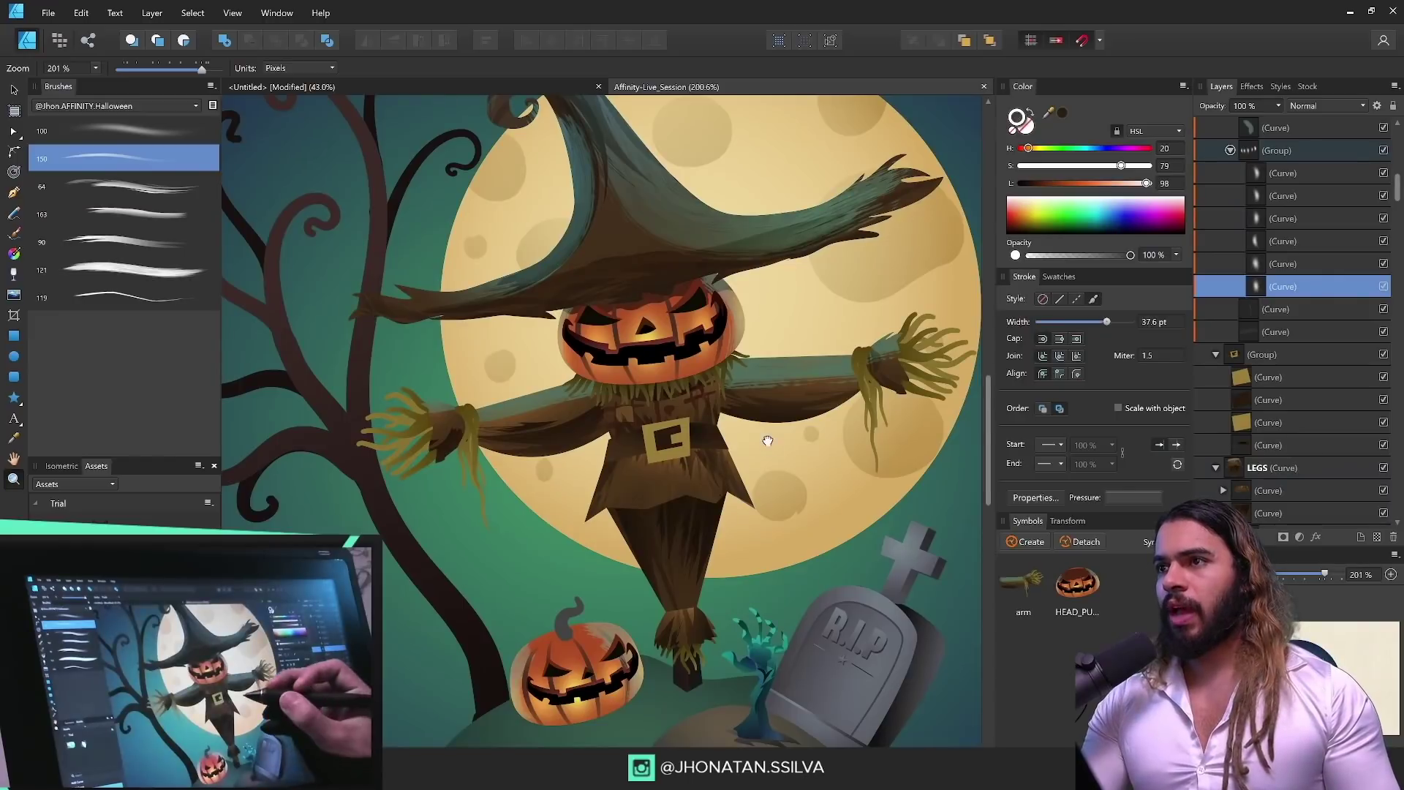
drag(767, 441, 730, 452)
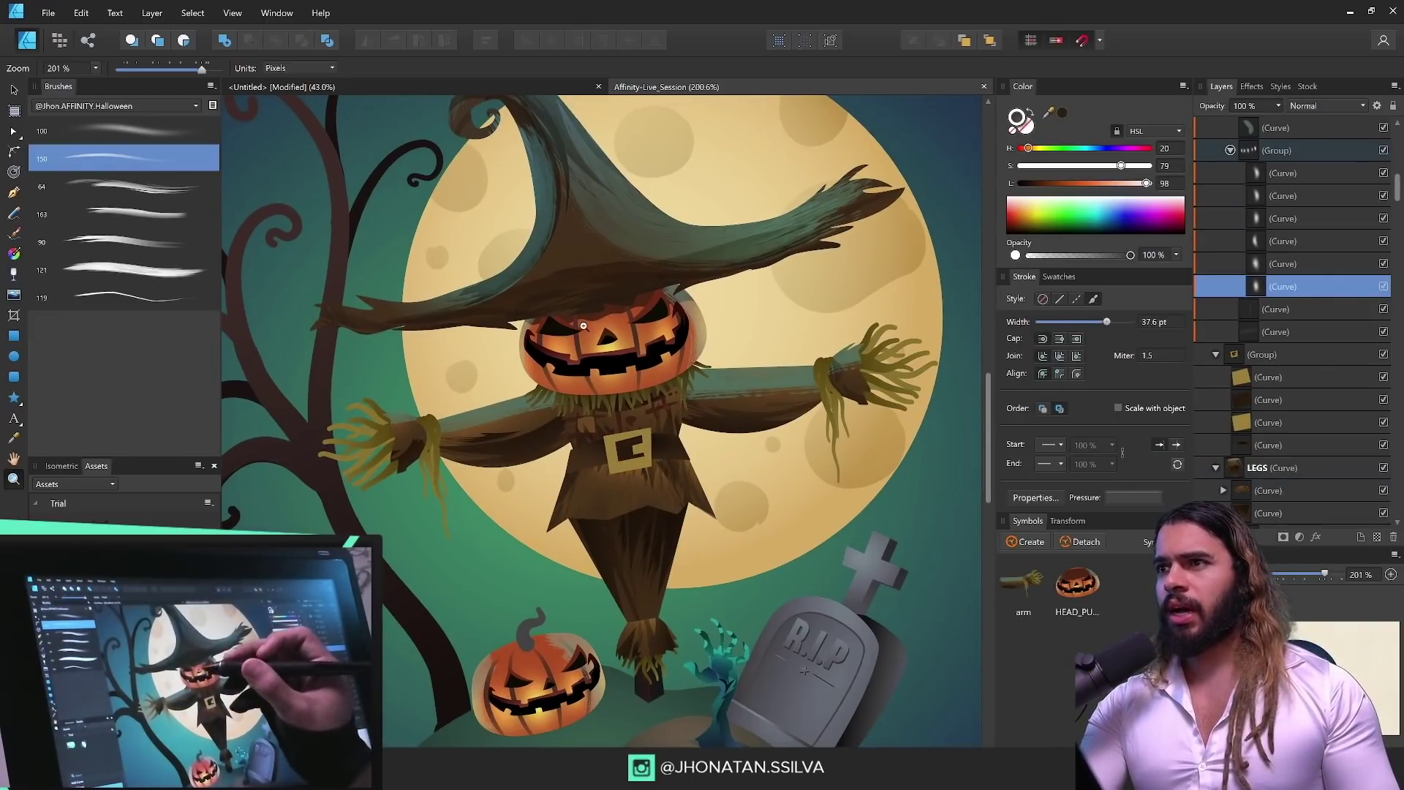
drag(615, 372, 655, 395)
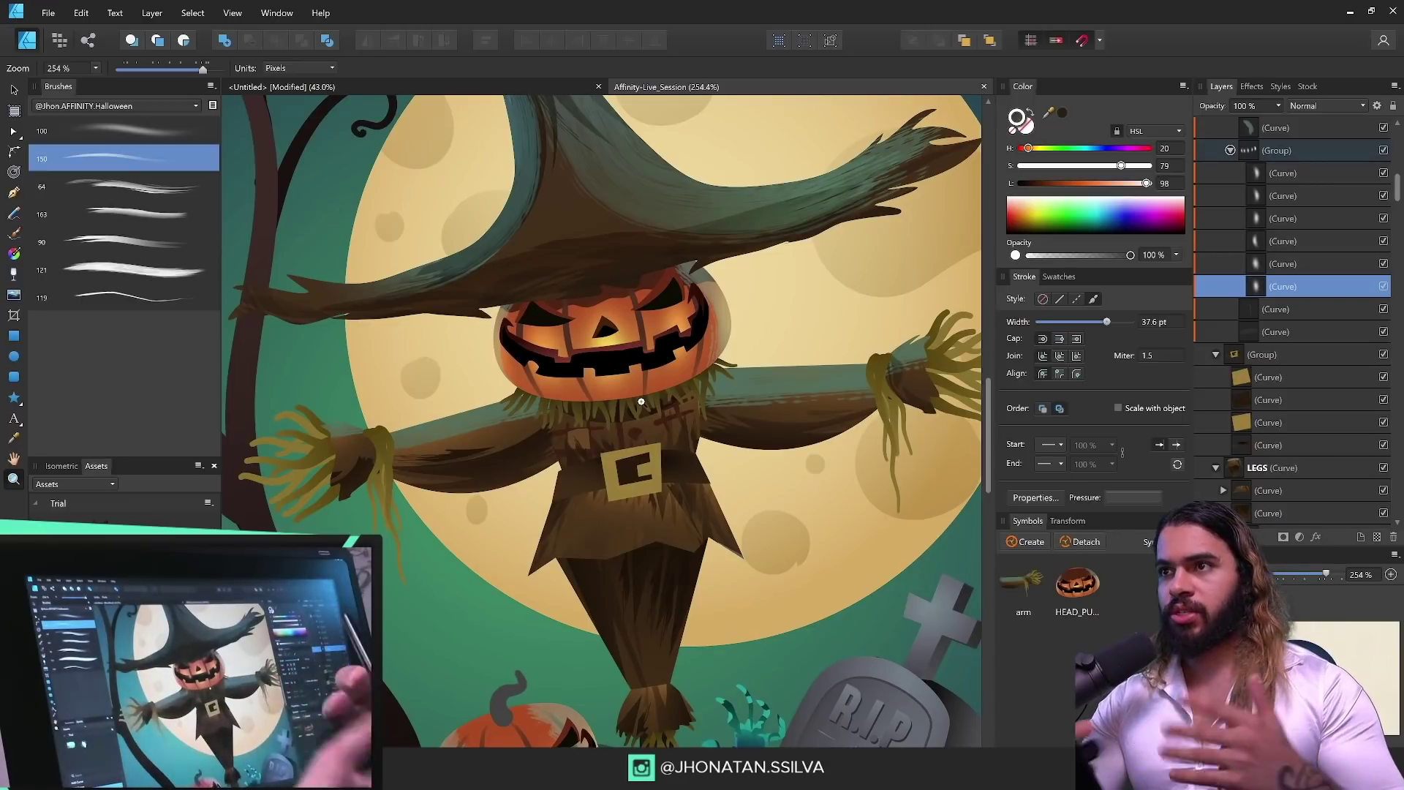
scroll(641, 401, down, 3)
scroll(604, 577, up, 5)
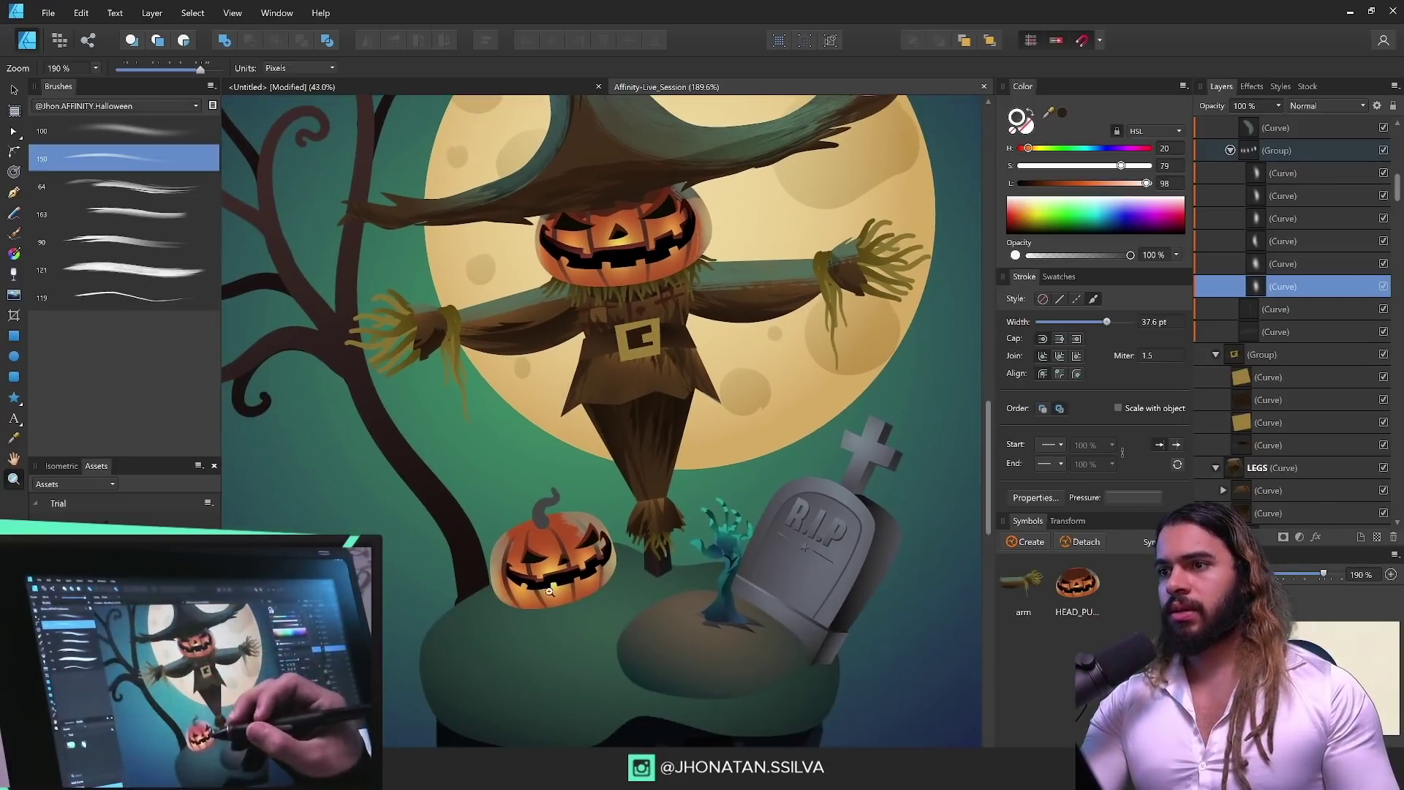
Step: Select the six glowing highlight strokes inside the scarecrow's pumpkin head and apply the 150 brush to them
click(567, 591)
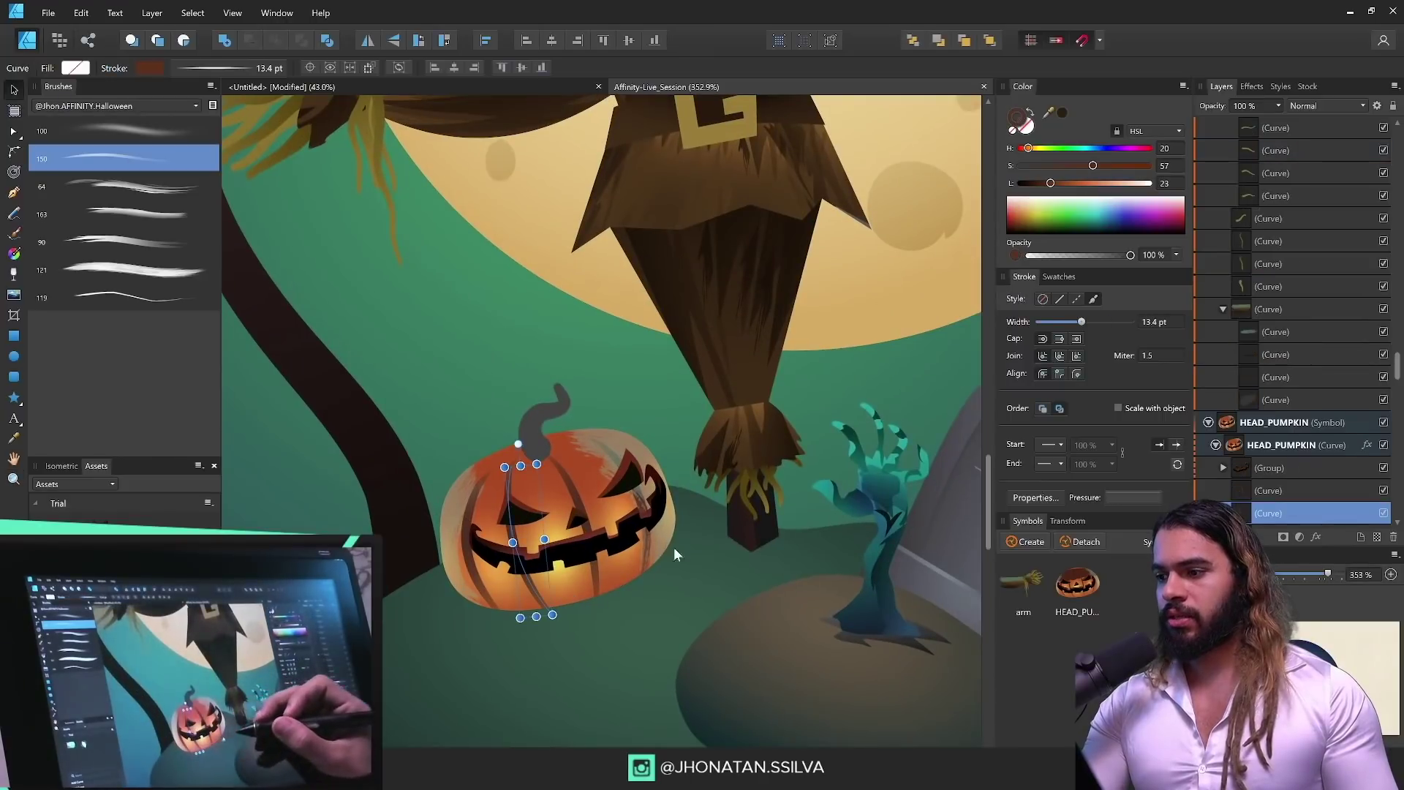
scroll(692, 403, up, 5)
click(658, 223)
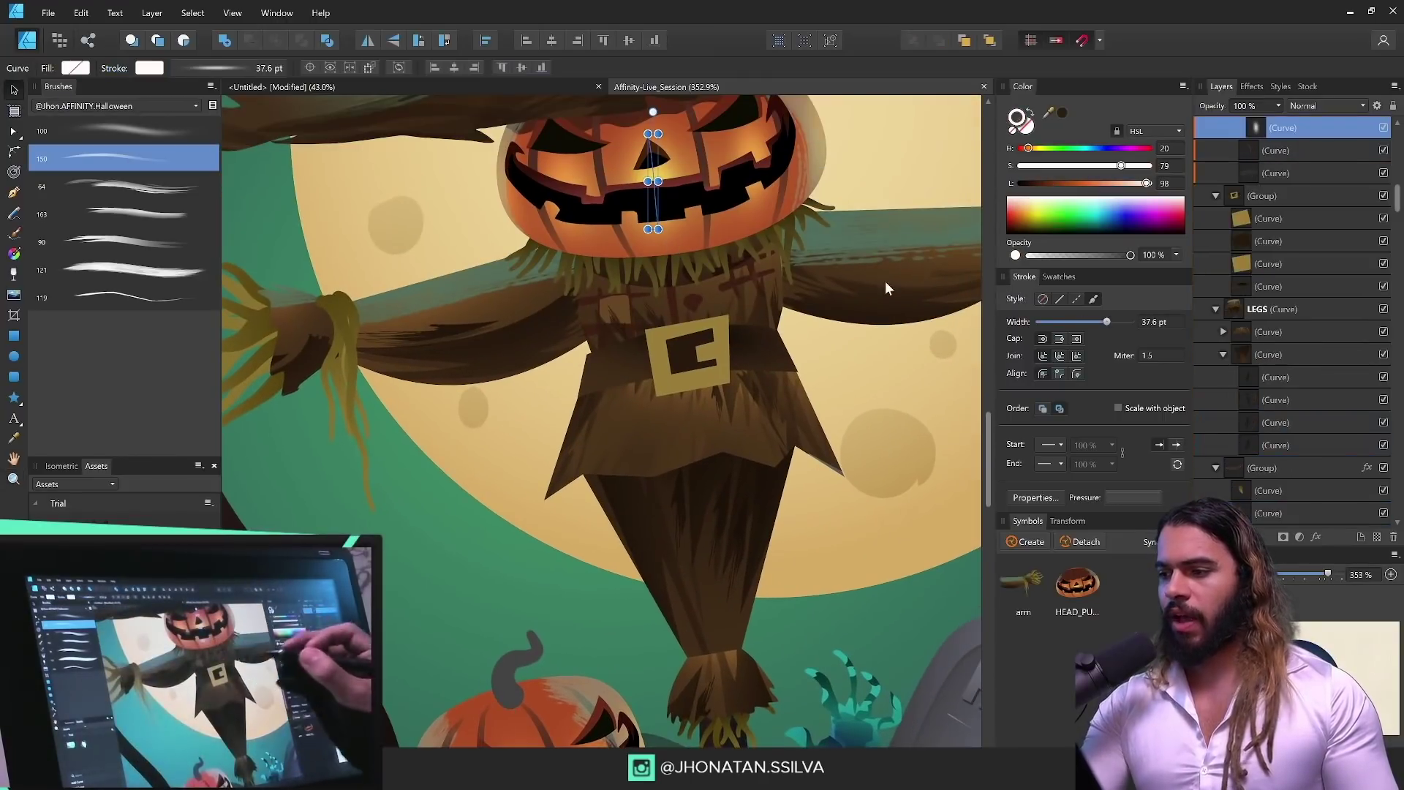
scroll(1297, 241, up, 3)
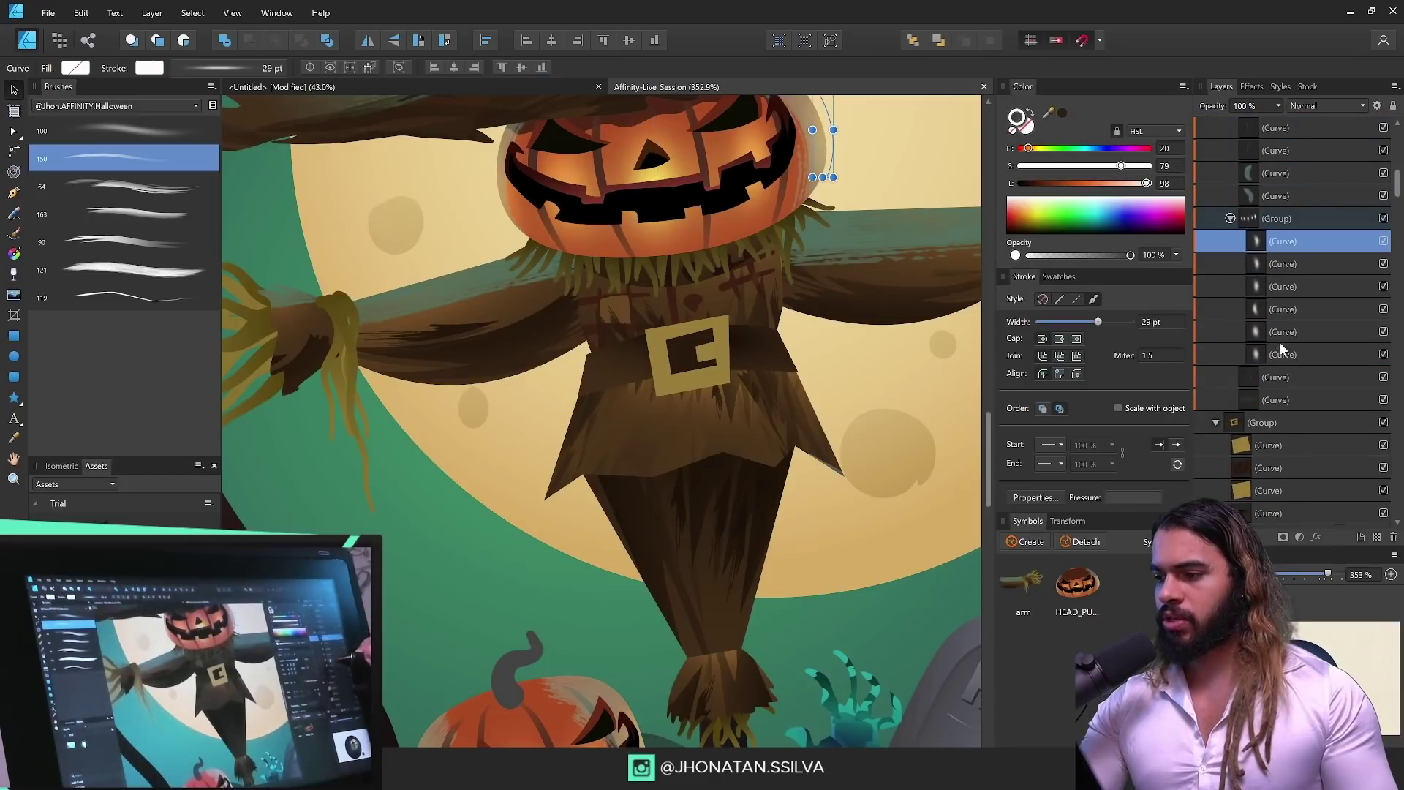
shift+click(1281, 353)
scroll(716, 275, up, 2)
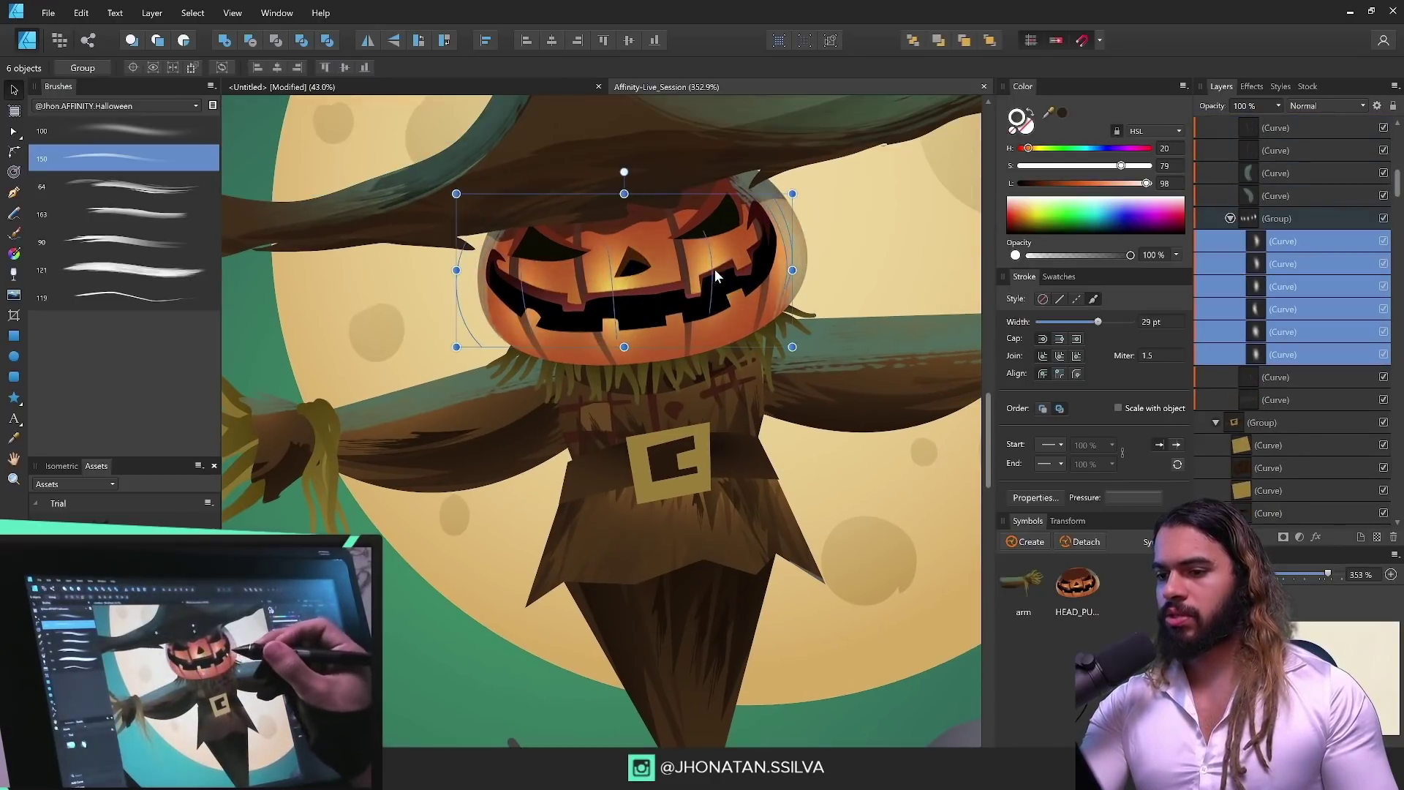
drag(715, 275, 747, 275)
key(z)
drag(652, 303, 593, 287)
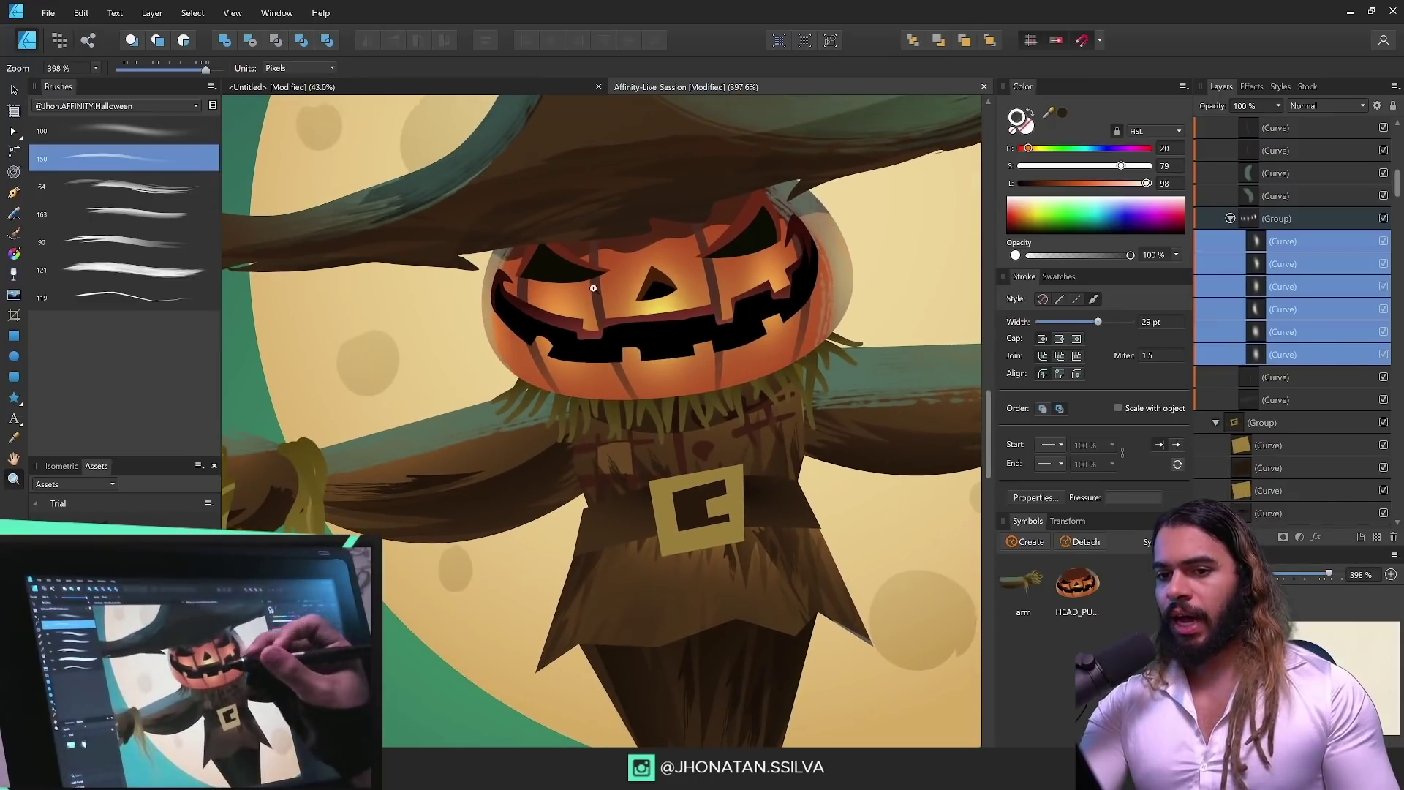
click(161, 157)
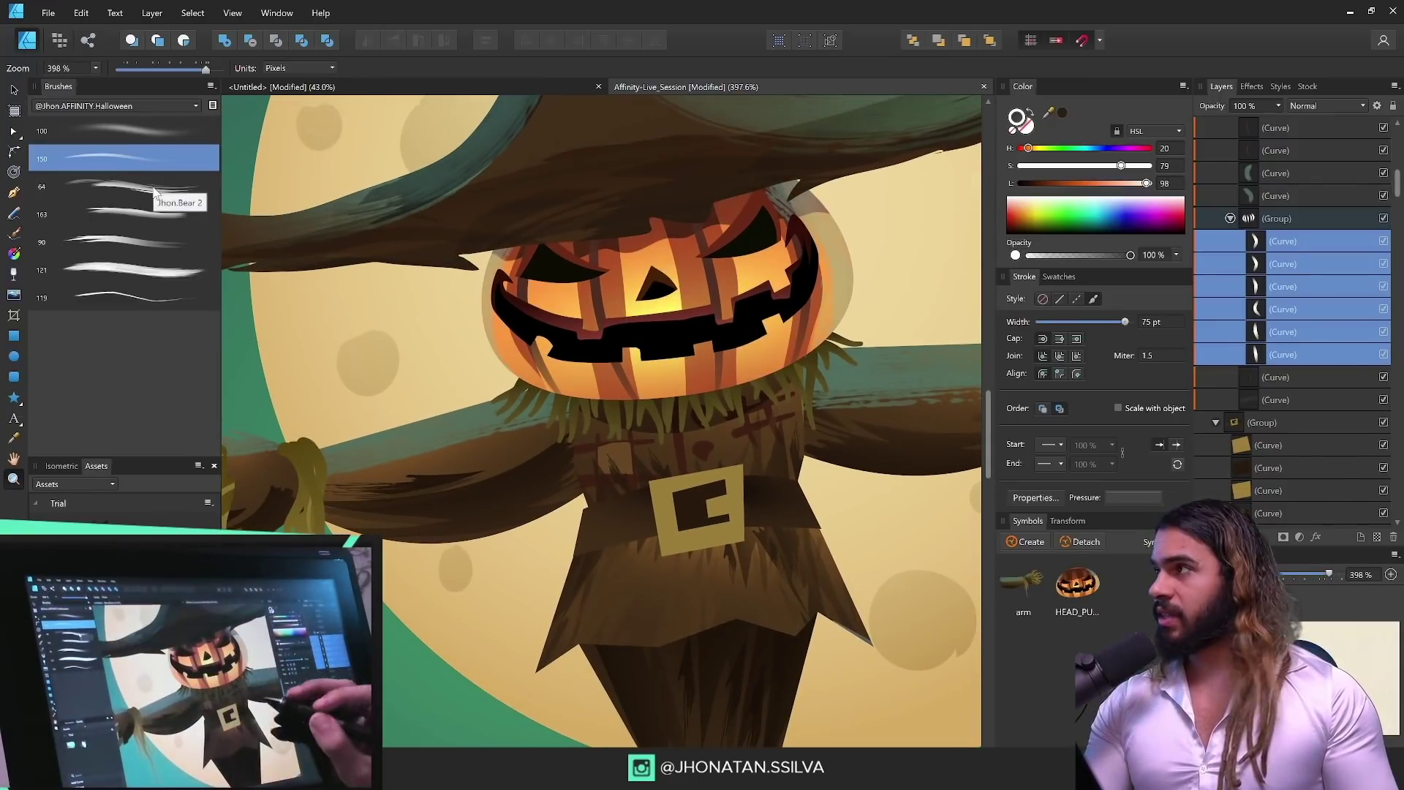
Step: Set the stroke width of the six pumpkin highlight strokes to 125 pt
scroll(707, 307, up, 5)
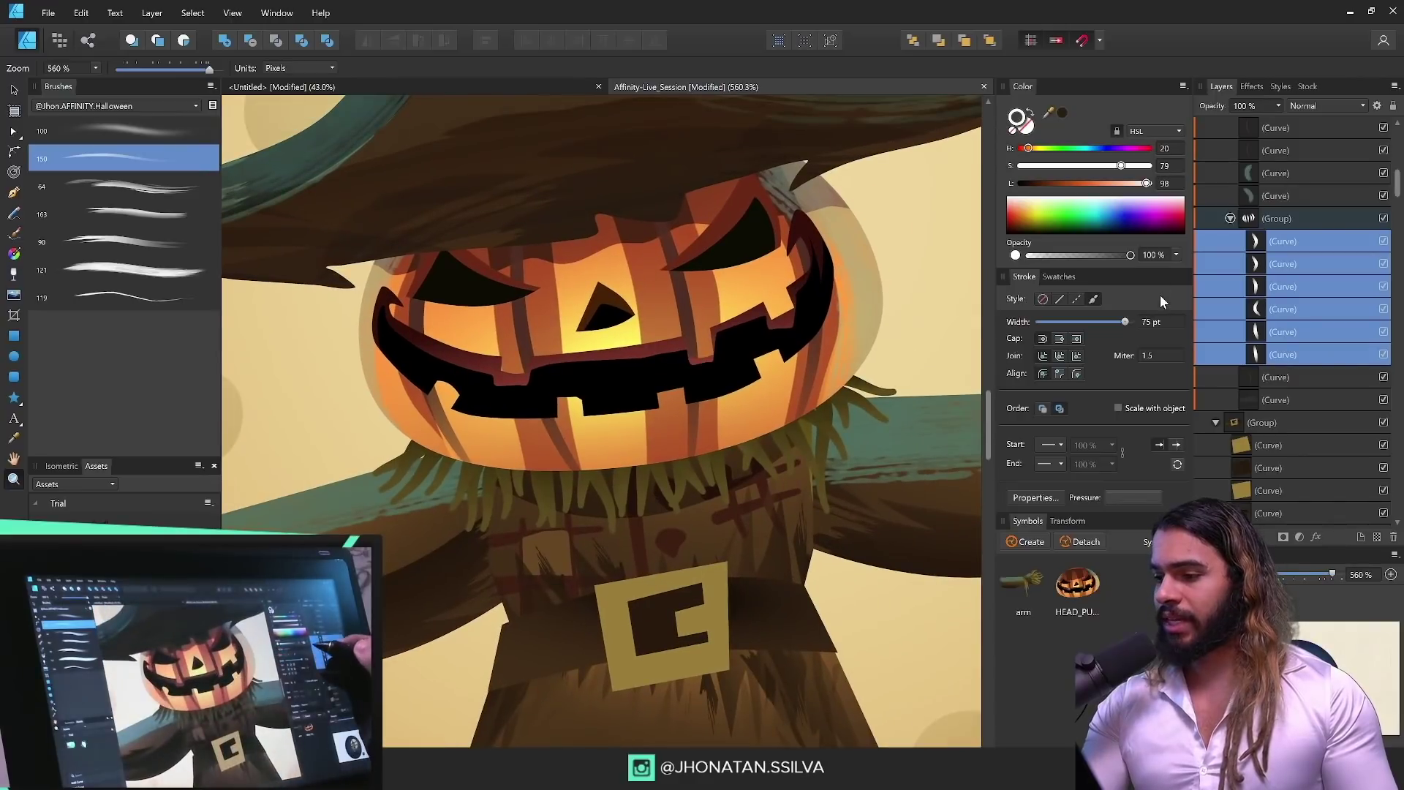
mouse_move(1129, 319)
mouse_down()
mouse_move(1098, 322)
mouse_move(1141, 320)
mouse_up()
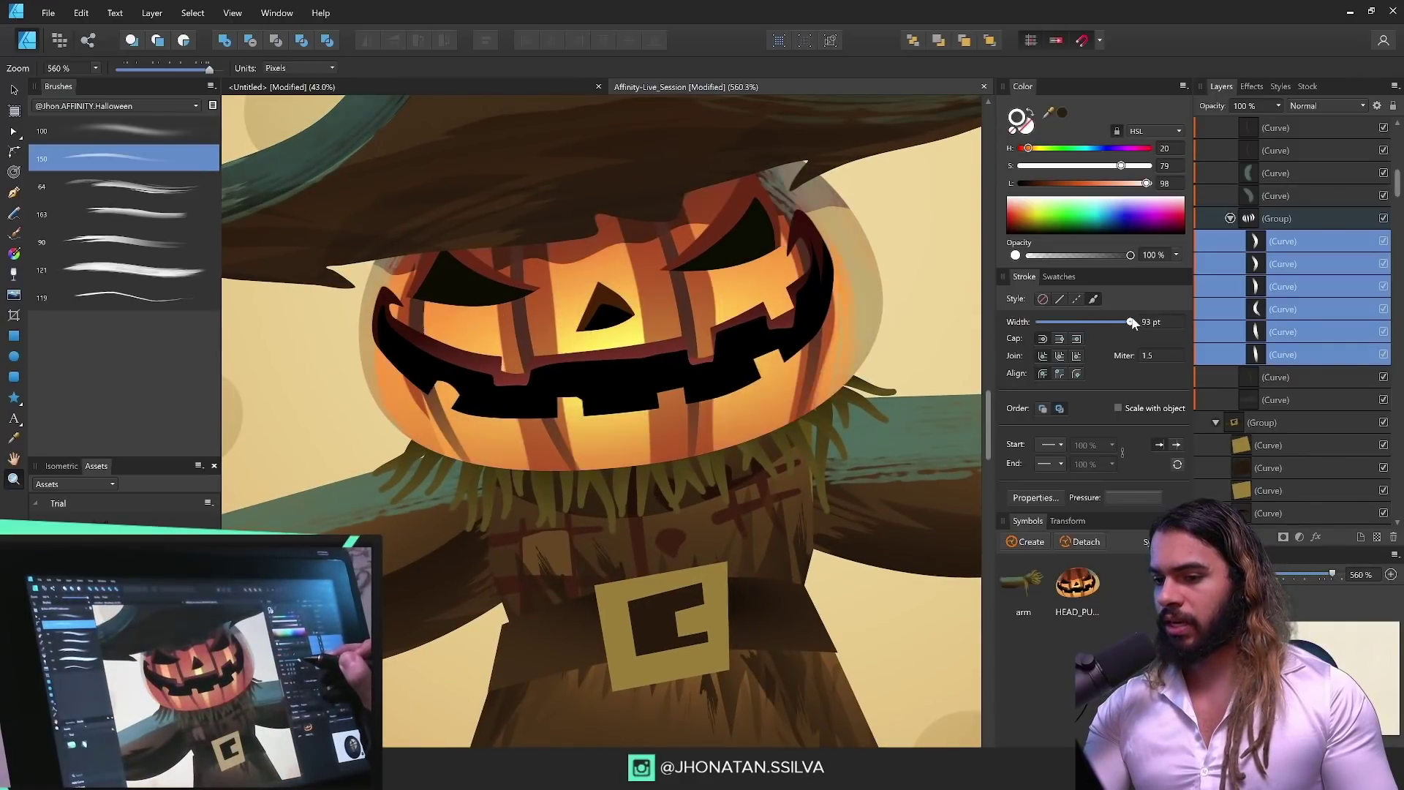
text(125)
key(Return)
Step: Select the pumpkin's highlight strokes individually and reduce the last one in the group to 100 pt wide
key(v)
click(871, 278)
click(354, 315)
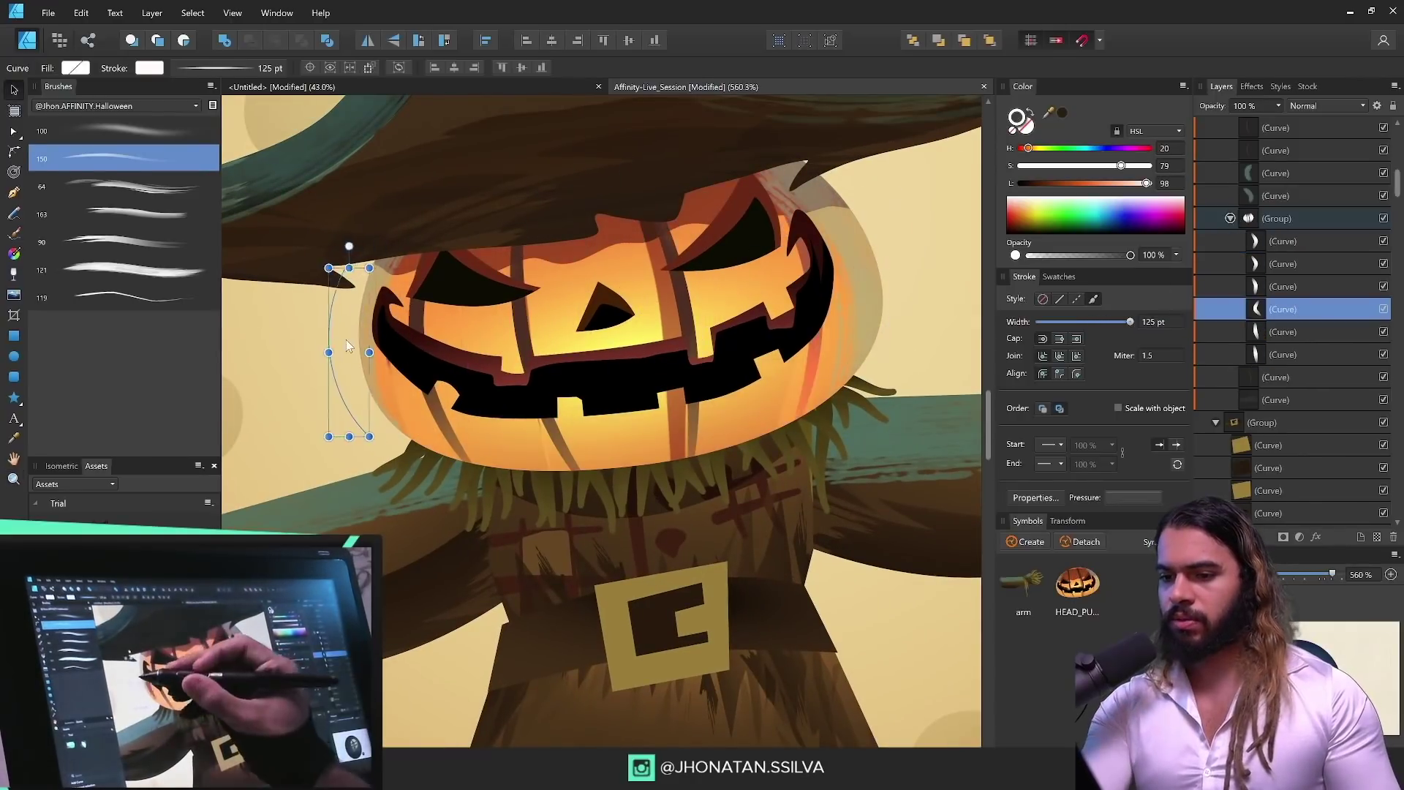
click(428, 321)
click(871, 278)
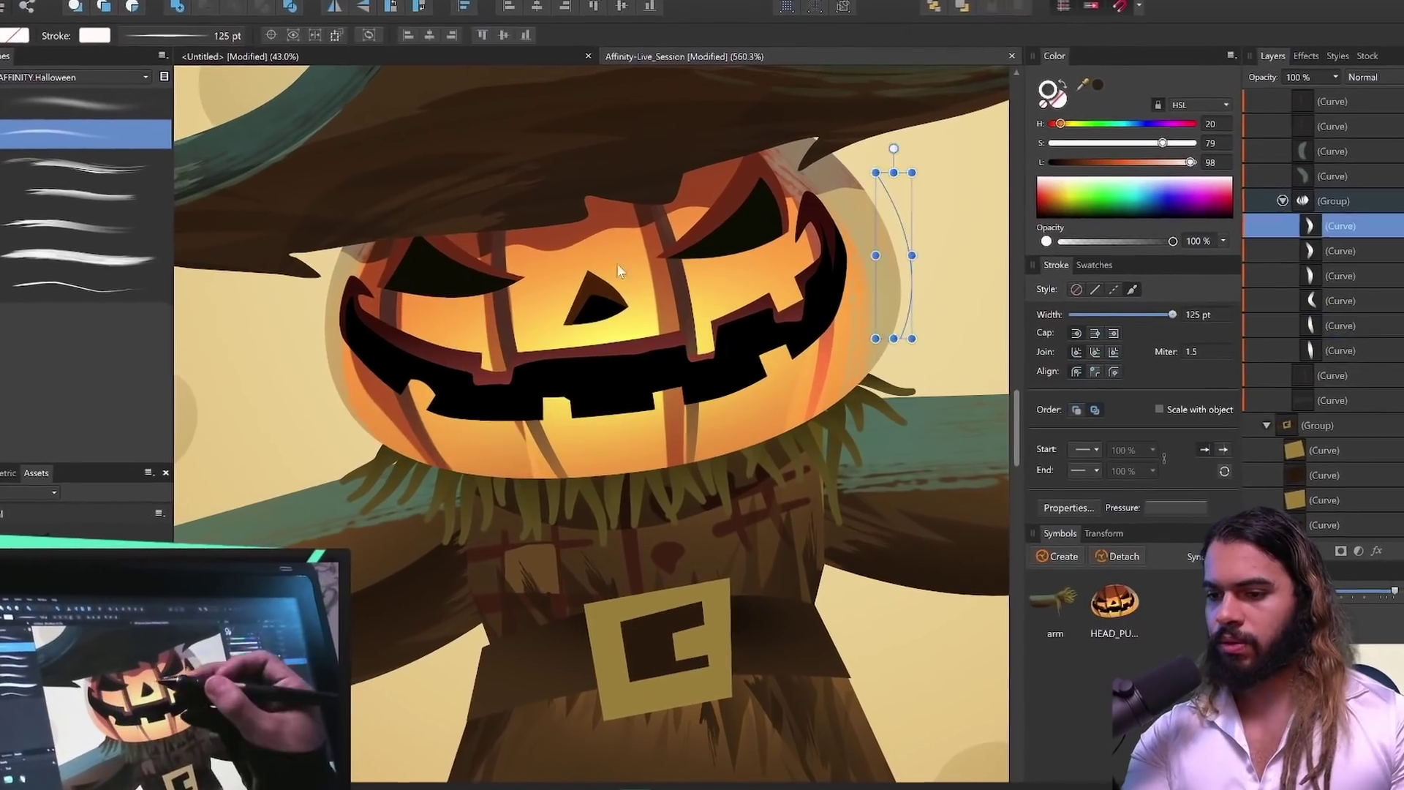
click(1340, 301)
click(1341, 350)
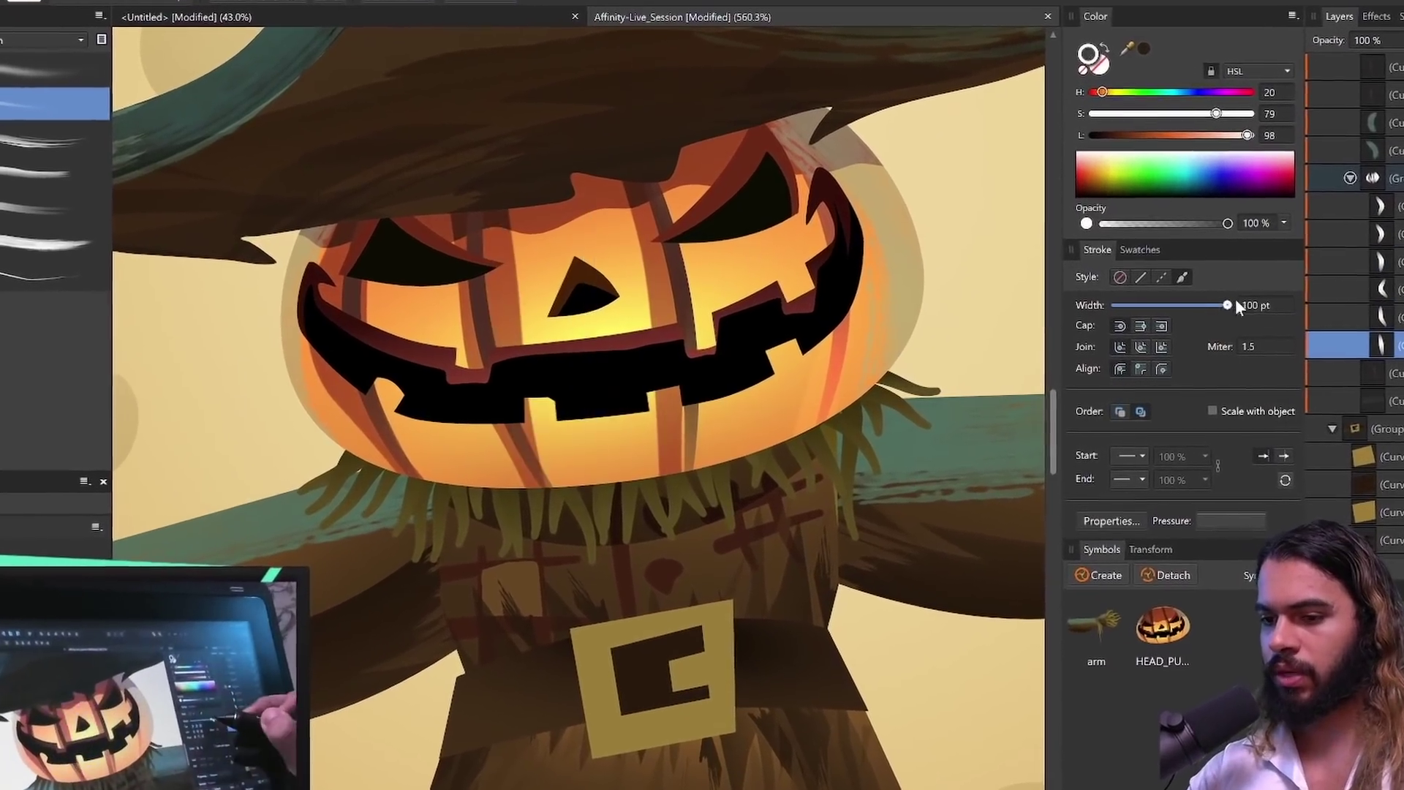
Step: Apply a linear dark-to-brown gradient, brightening upward, to the dark shape behind the small pumpkin's stem
drag(782, 392, 807, 442)
click(843, 374)
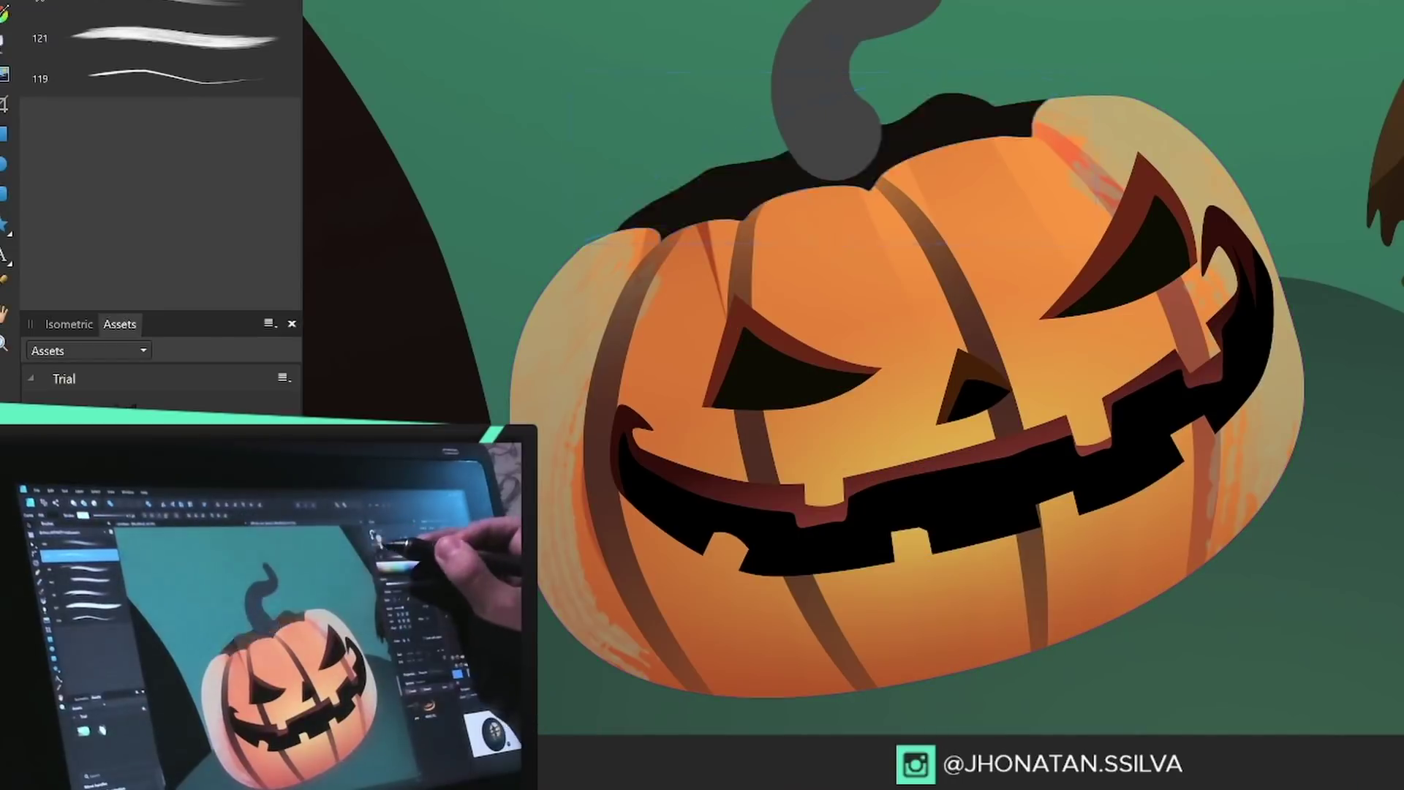
drag(893, 207, 868, 72)
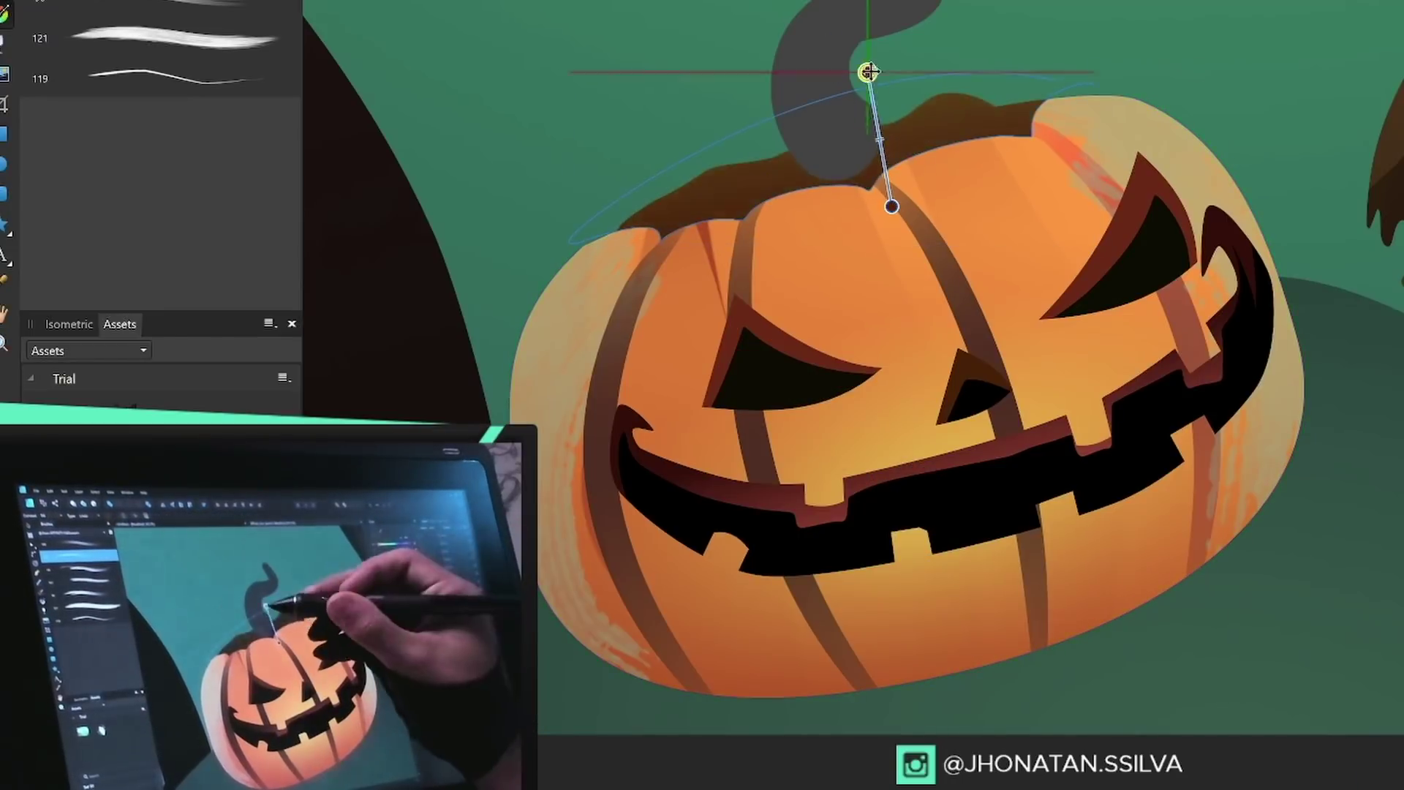
Step: Colour the small pumpkin's stem olive green and shade inside it with darker and lighter green strokes using the 121 brush
key(v)
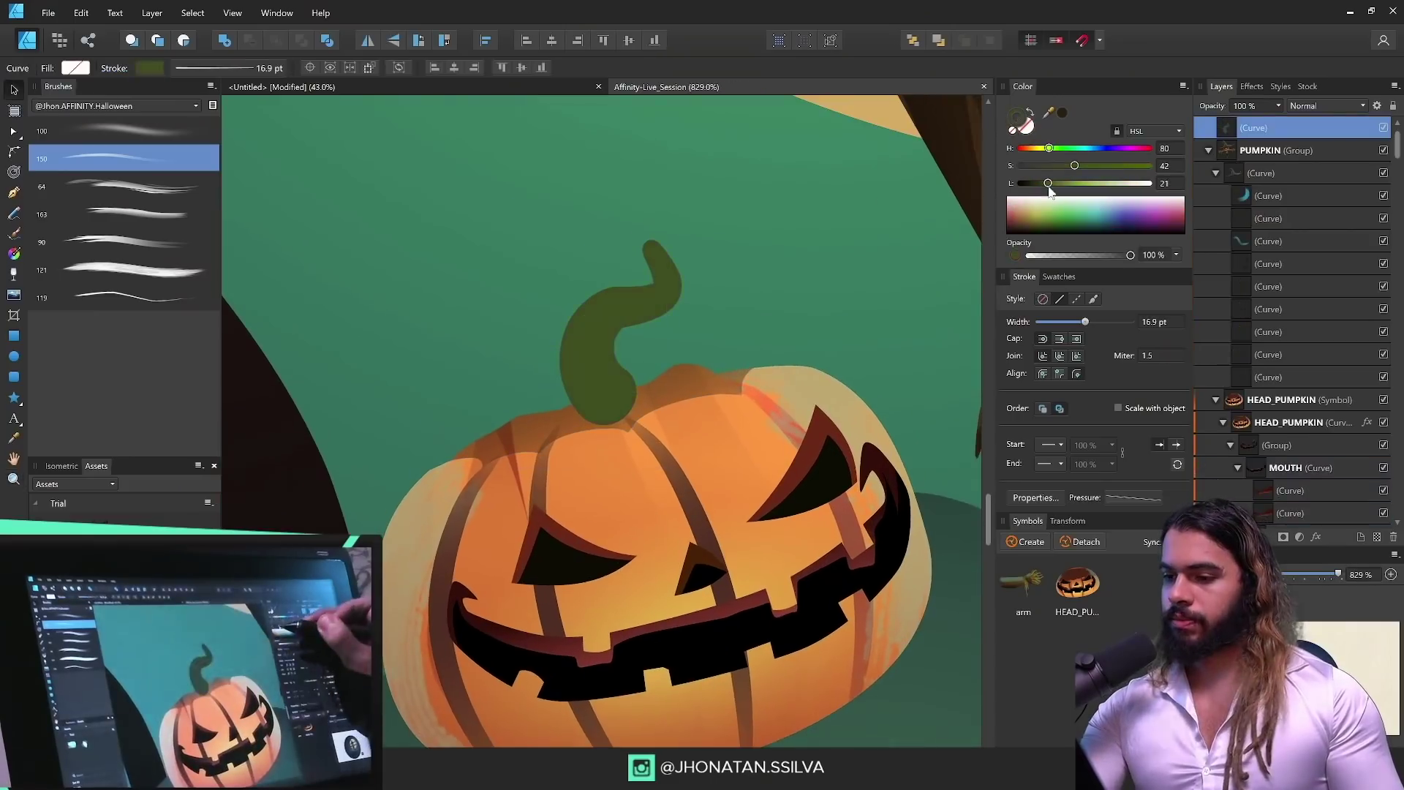
scroll(708, 223, up, 1)
key(b)
click(160, 270)
scroll(695, 373, up, 3)
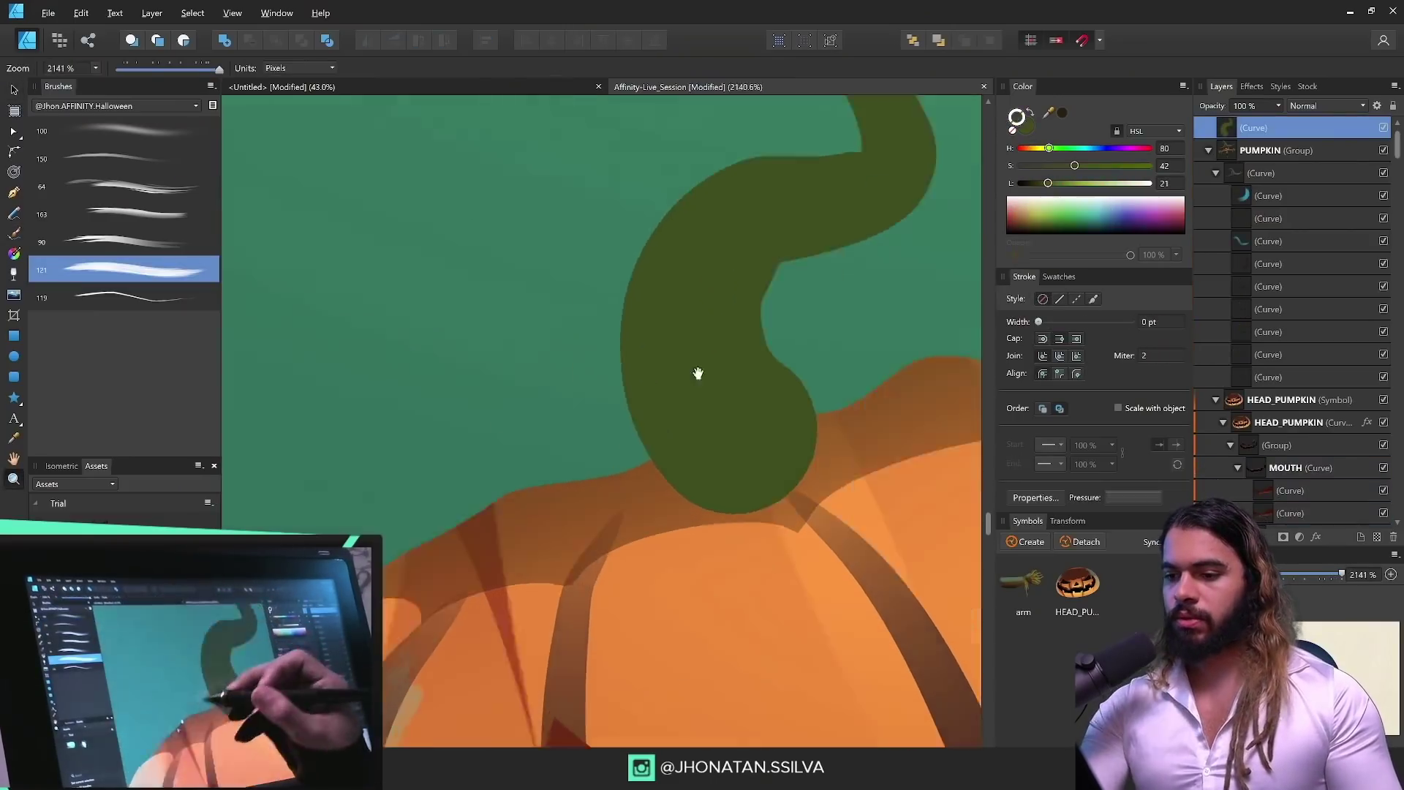
drag(696, 373, 692, 445)
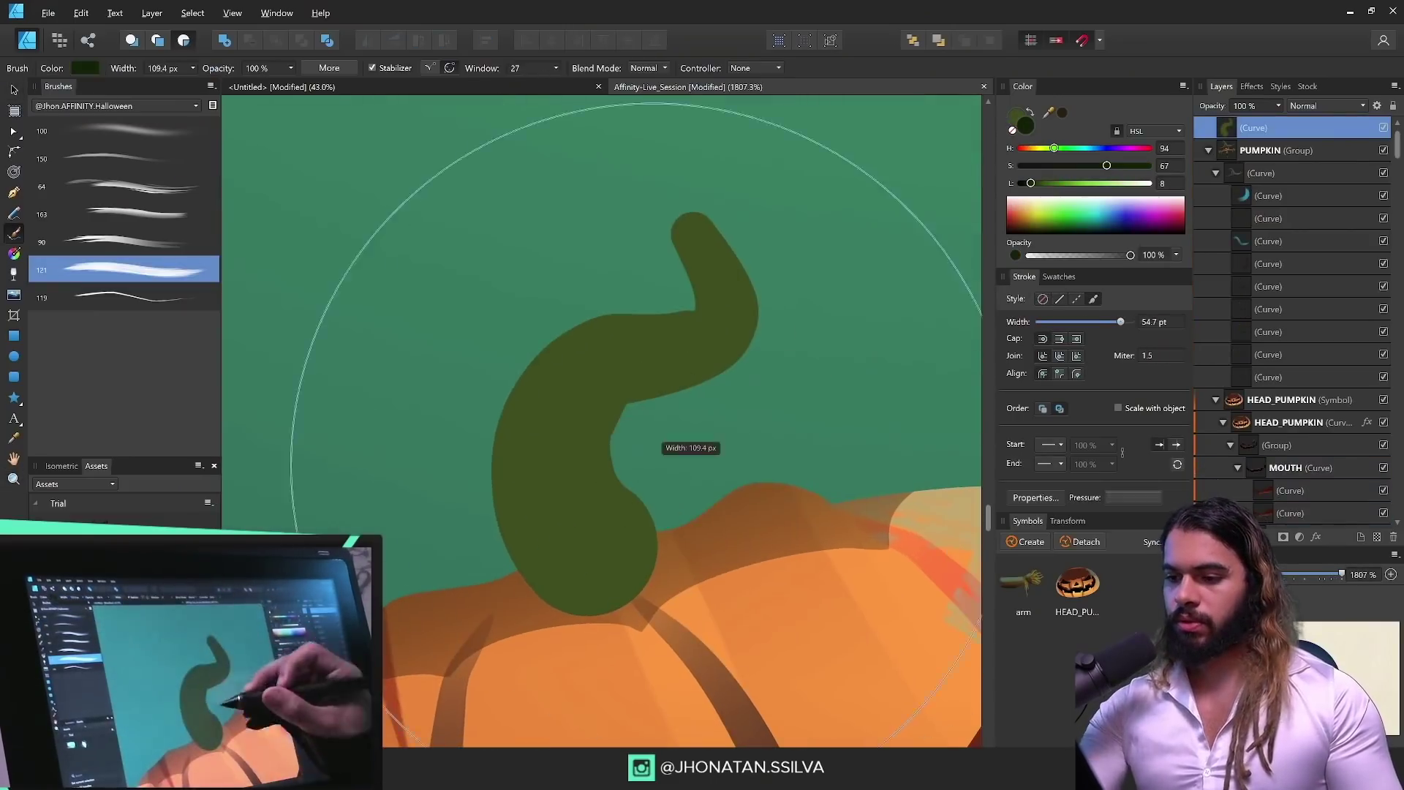
drag(724, 227, 643, 585)
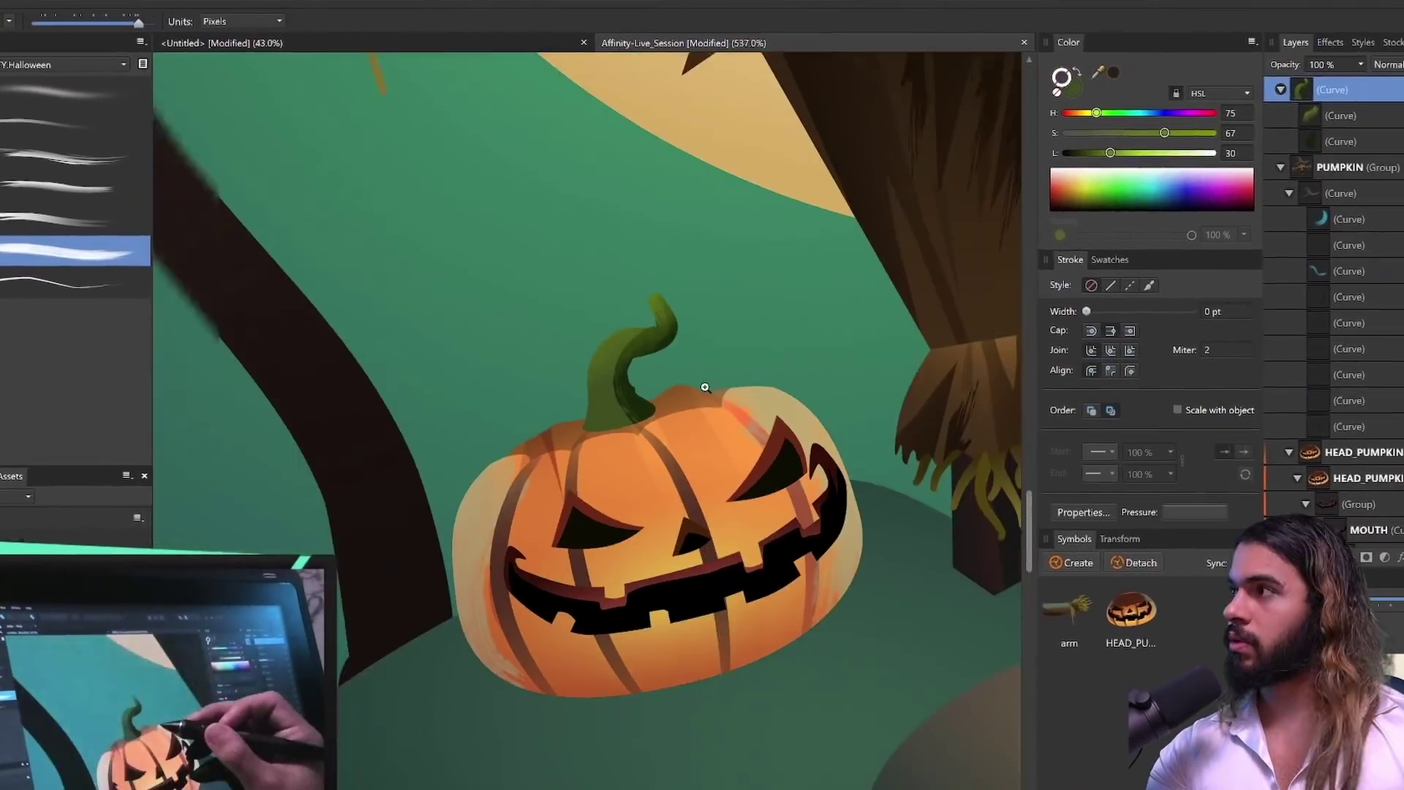
Step: Try to narrow the stroke width of the dark rib lines inside the small pumpkin's symbol
drag(705, 388, 618, 340)
click(524, 463)
double_click(492, 465)
scroll(493, 466, up, 2)
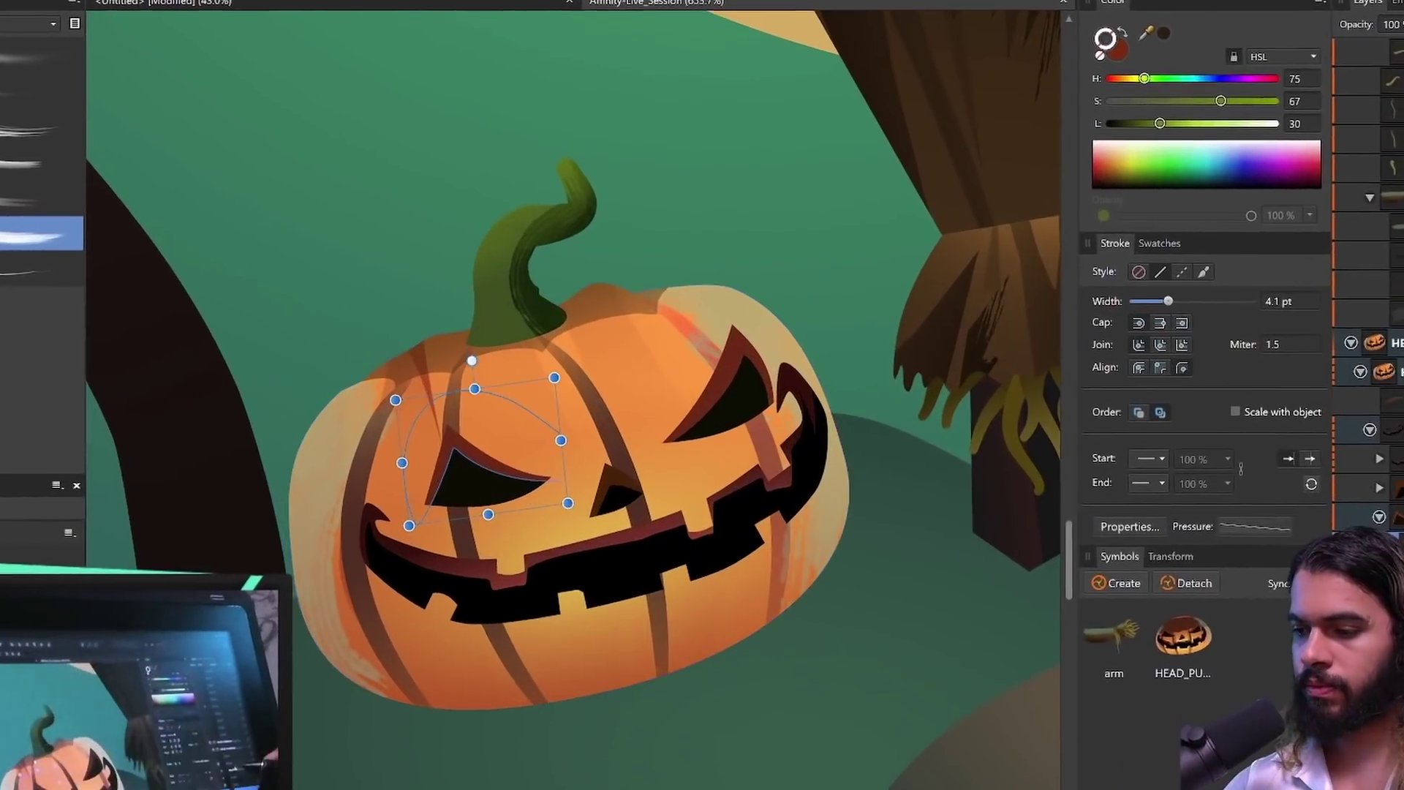
click(720, 395)
key(c)
click(710, 326)
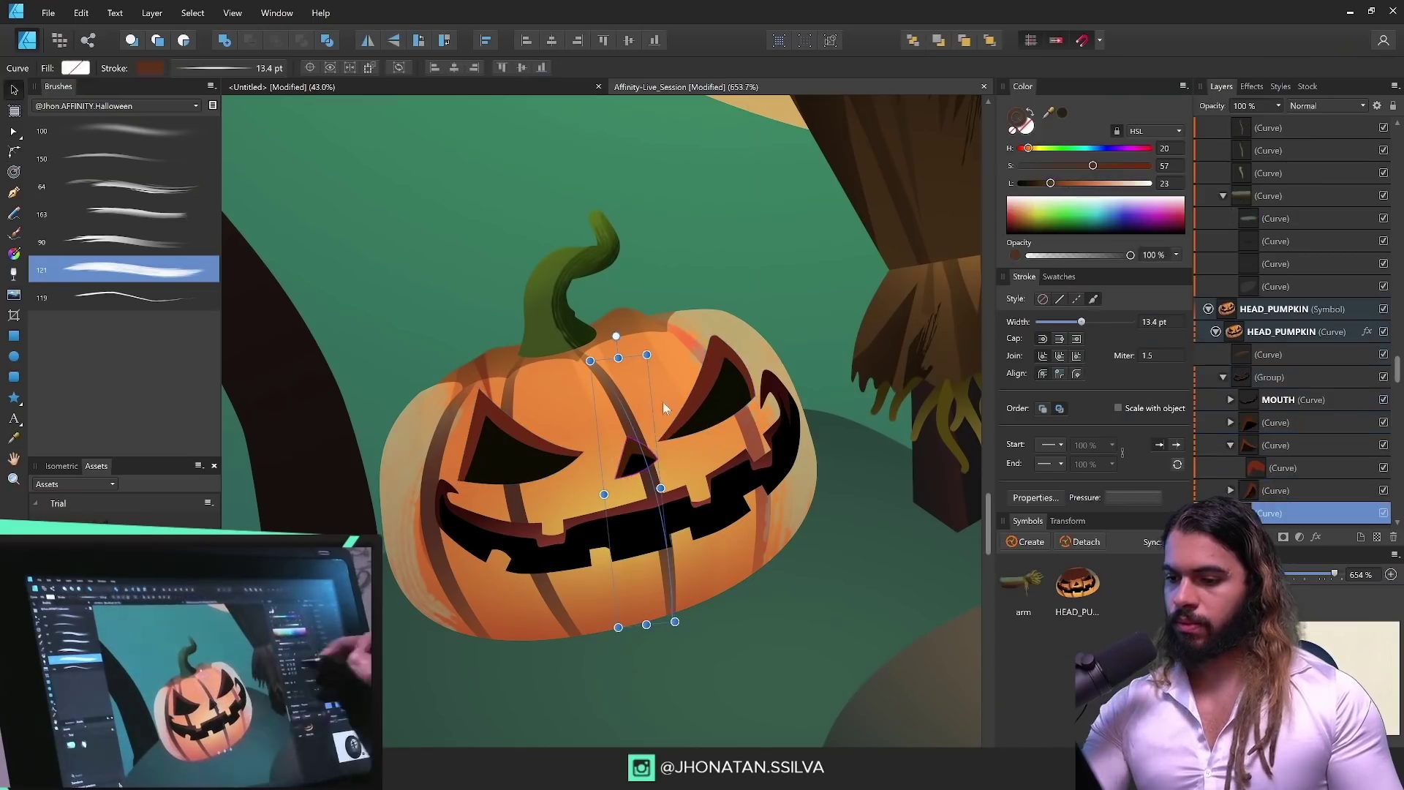
scroll(1280, 410, down, 3)
shift+click(1280, 354)
shift+click(1280, 241)
drag(1081, 322, 1065, 322)
key(ctrl+z)
Step: Adjust the colour gradients on the dark rib lines across the small pumpkin's face
click(1280, 399)
scroll(585, 521, down, 2)
click(676, 468)
key(g)
drag(622, 505, 638, 443)
drag(683, 592, 650, 563)
key(ctrl+0)
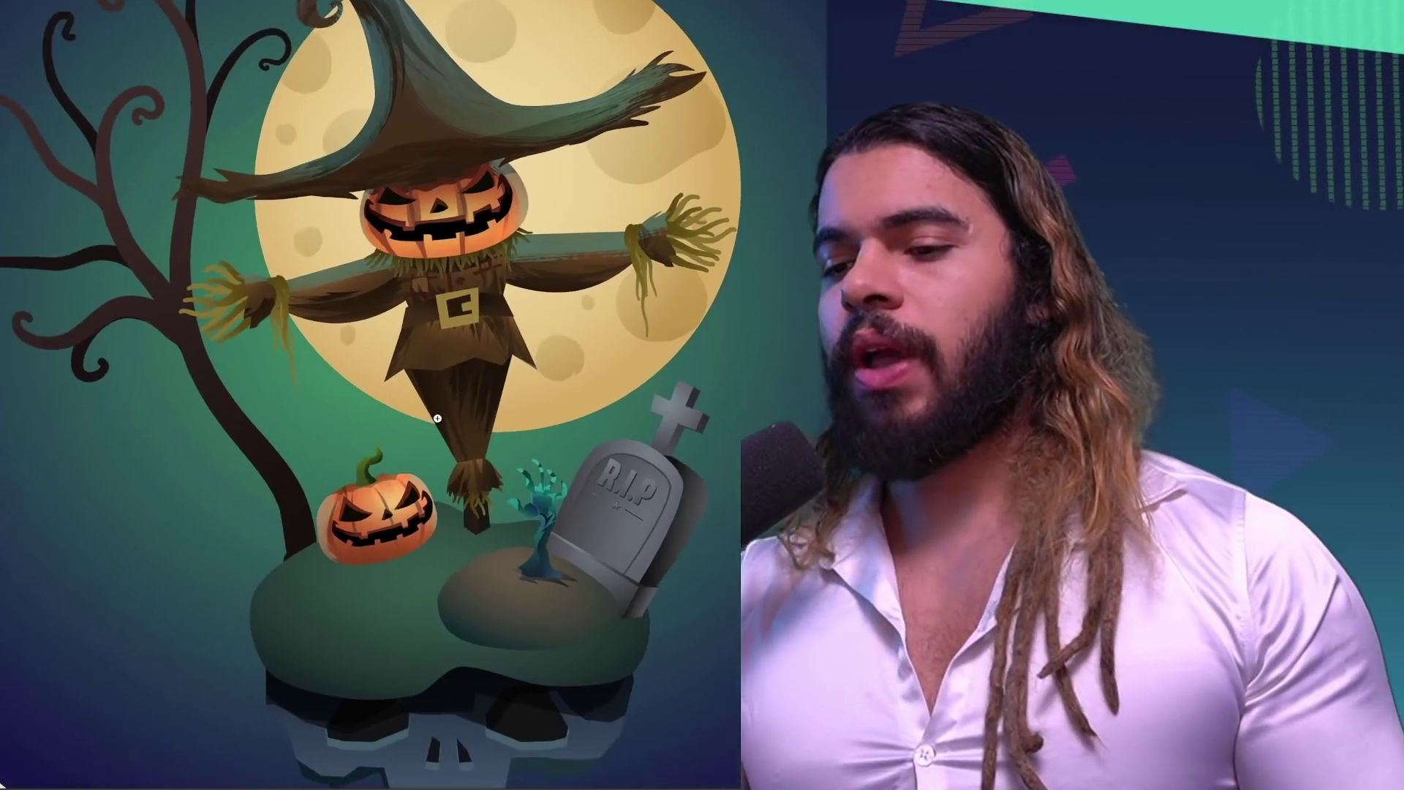
Step: Examine the whole illustration up close and from afar, checking the small pumpkin, the ground and the scarecrow's head and clothing
drag(437, 418, 402, 419)
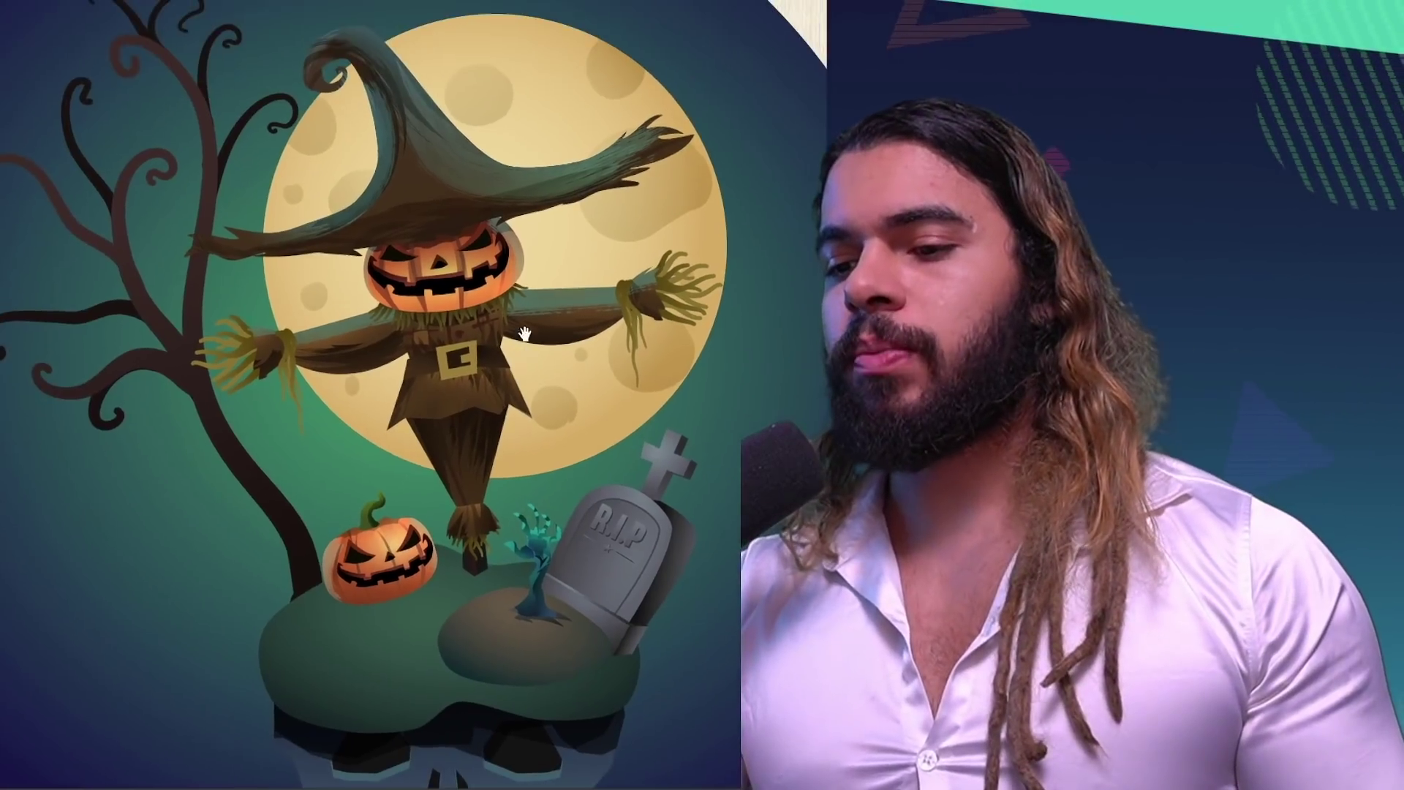
drag(459, 264, 512, 264)
drag(530, 407, 529, 241)
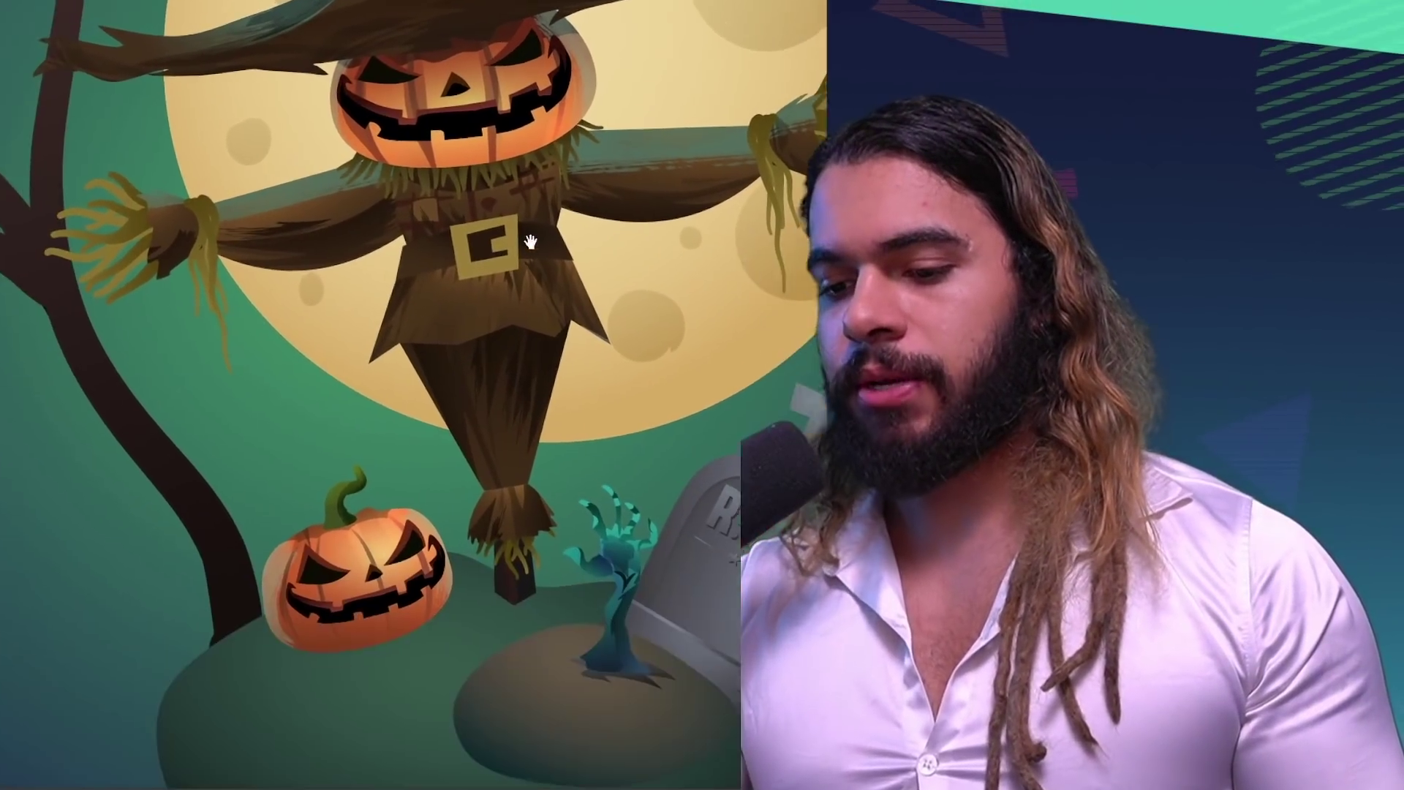
drag(432, 475, 490, 380)
drag(428, 434, 282, 571)
drag(511, 570, 463, 570)
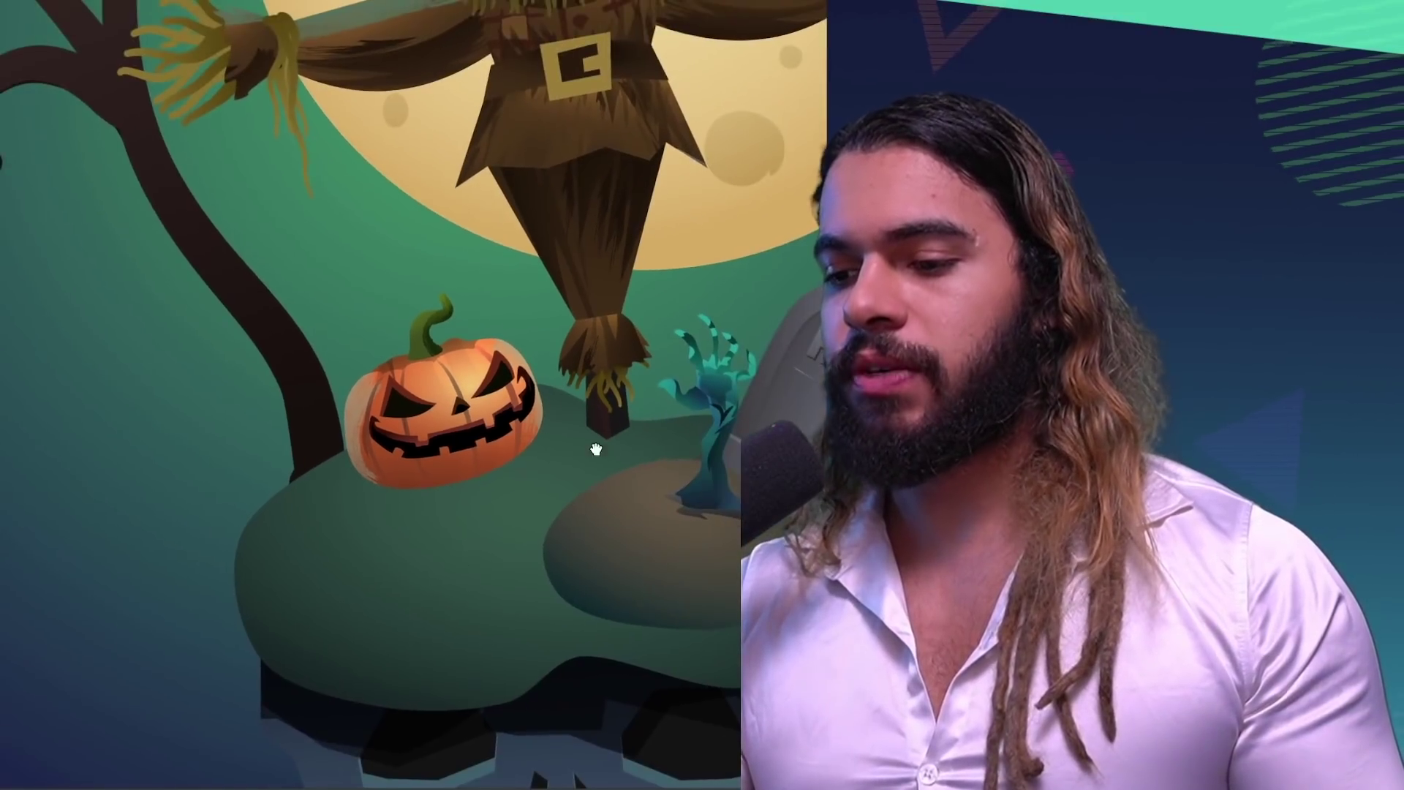
drag(595, 448, 499, 578)
mouse_move(555, 472)
mouse_down()
mouse_move(509, 467)
mouse_move(597, 451)
mouse_move(556, 450)
mouse_up()
drag(547, 444, 596, 433)
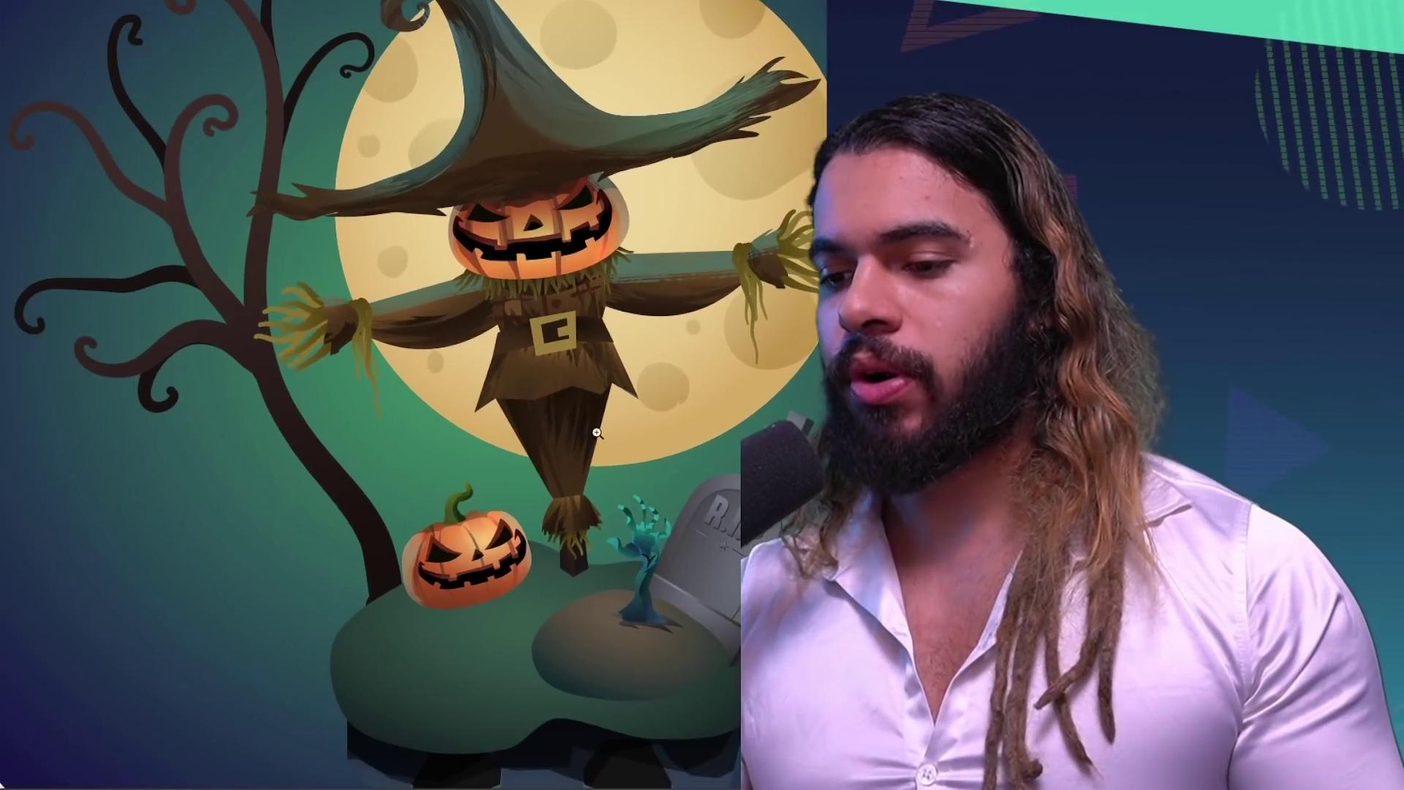
drag(484, 373, 524, 366)
drag(643, 459, 569, 410)
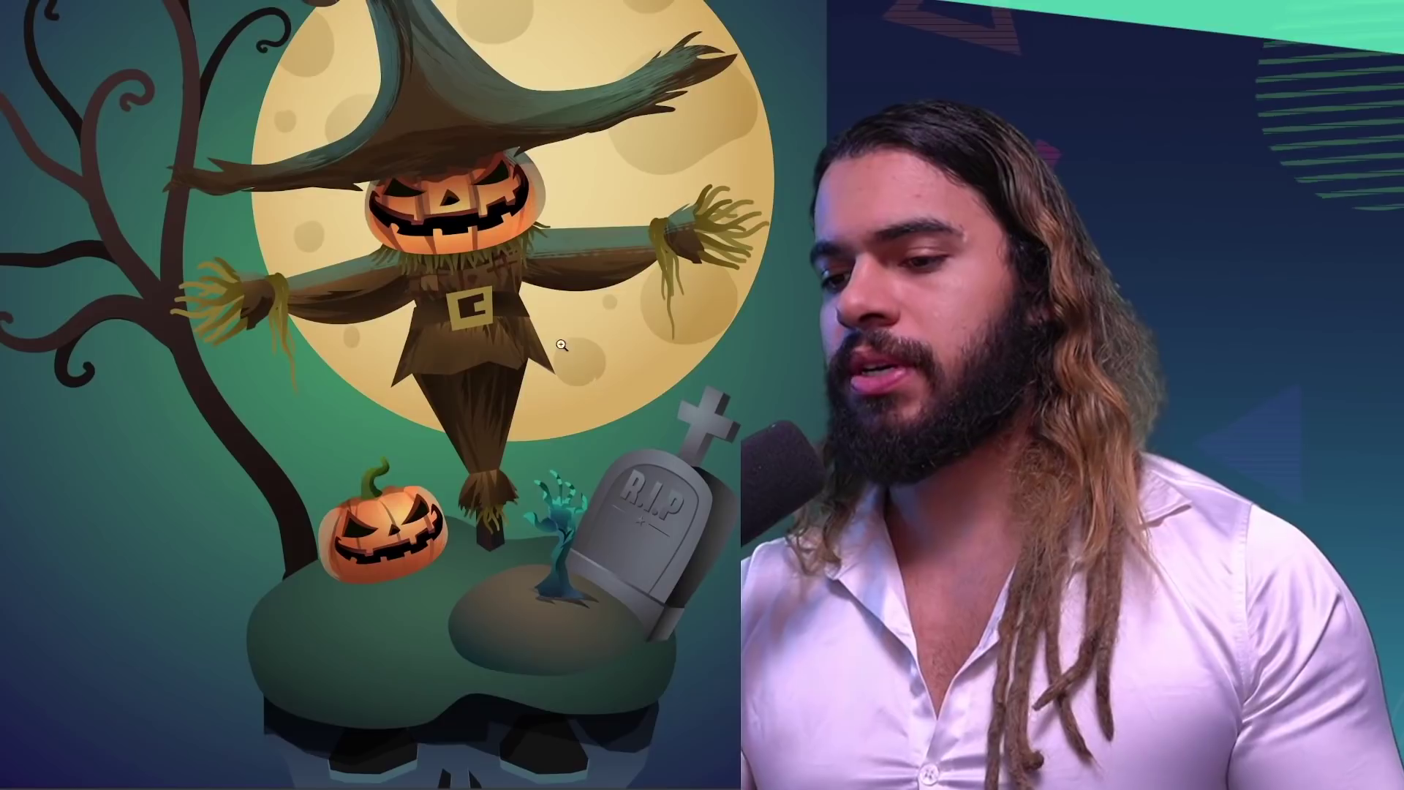
drag(462, 246, 536, 246)
drag(553, 337, 662, 326)
scroll(580, 430, down, 5)
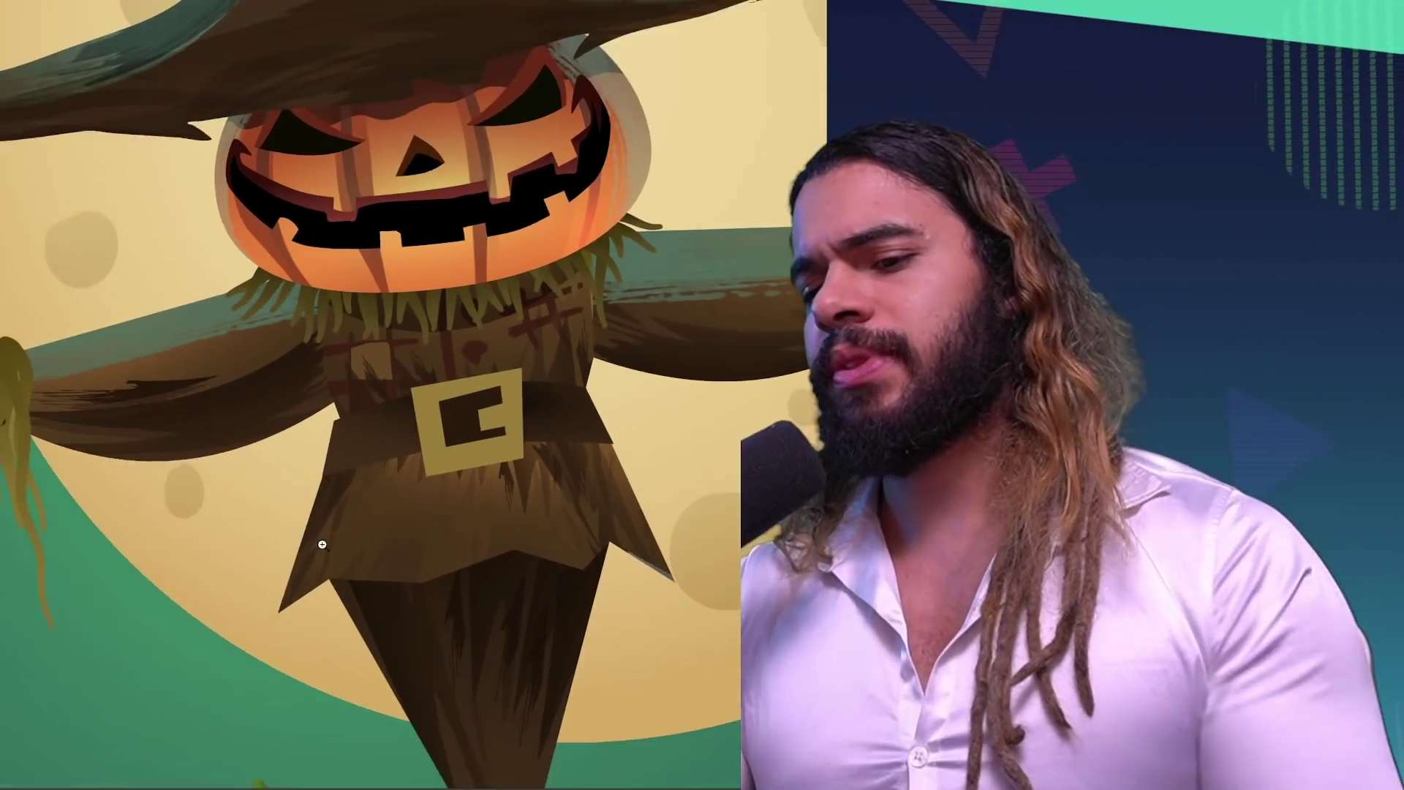